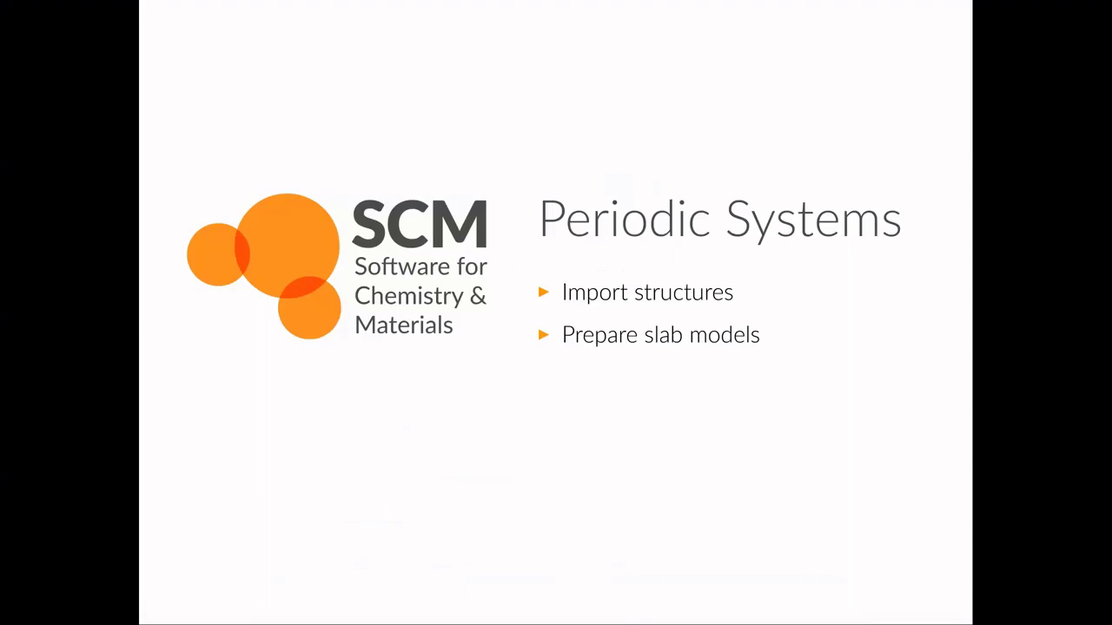
key("Right")
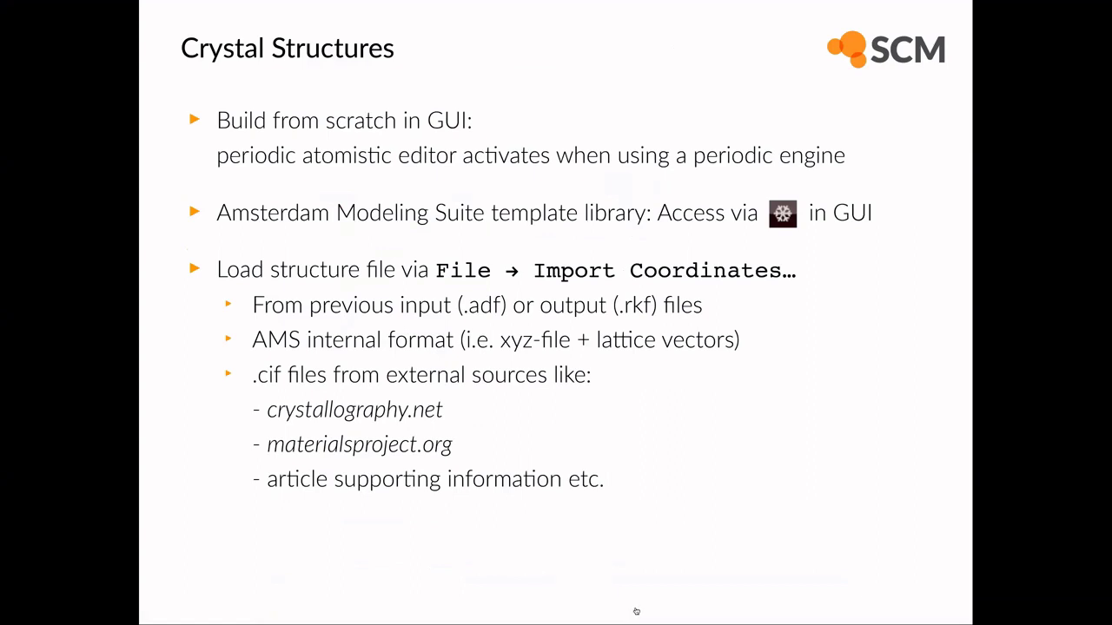
Step: Switch to the Terminal and launch the input editor with the command adfinput
key("super+Tab")
key("super+Tab")
key("super+Tab")
key("super+Tab")
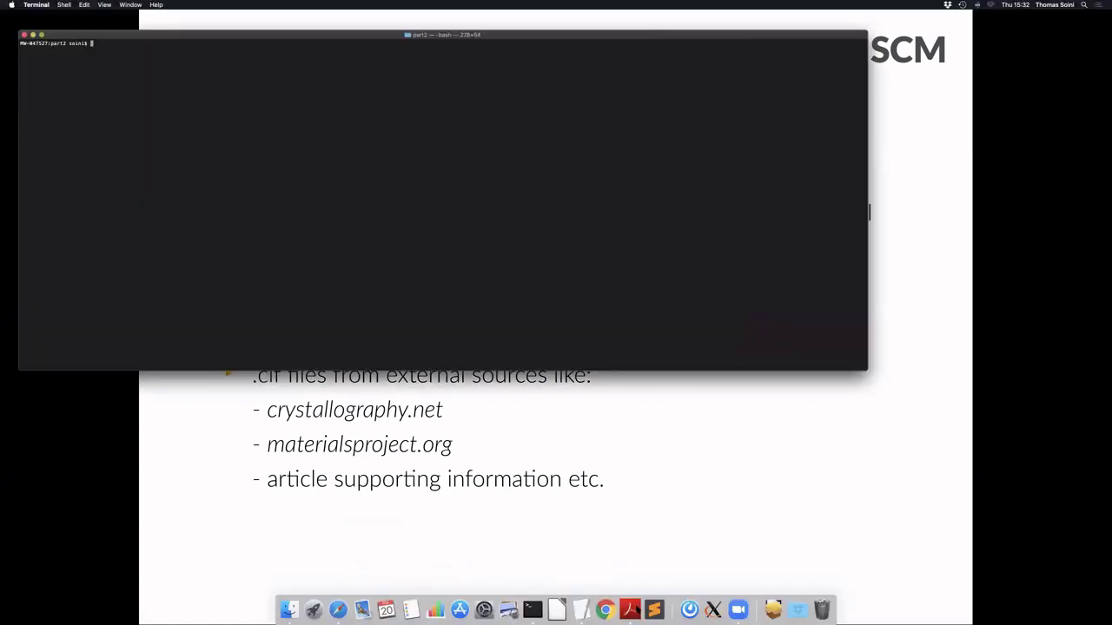
key("Up")
key("Up")
key("Down")
key("Down")
type("adfinput")
key("Return")
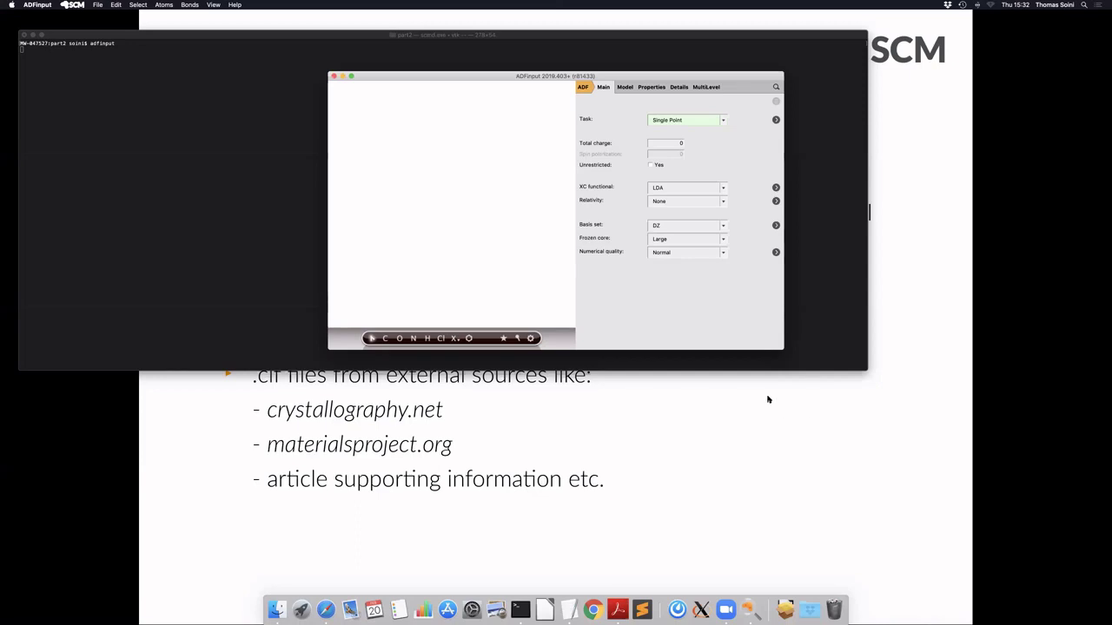
Step: Bring the presentation behind the ADFinput window and change the calculation engine to BAND
key("super+Tab")
key("super+Tab")
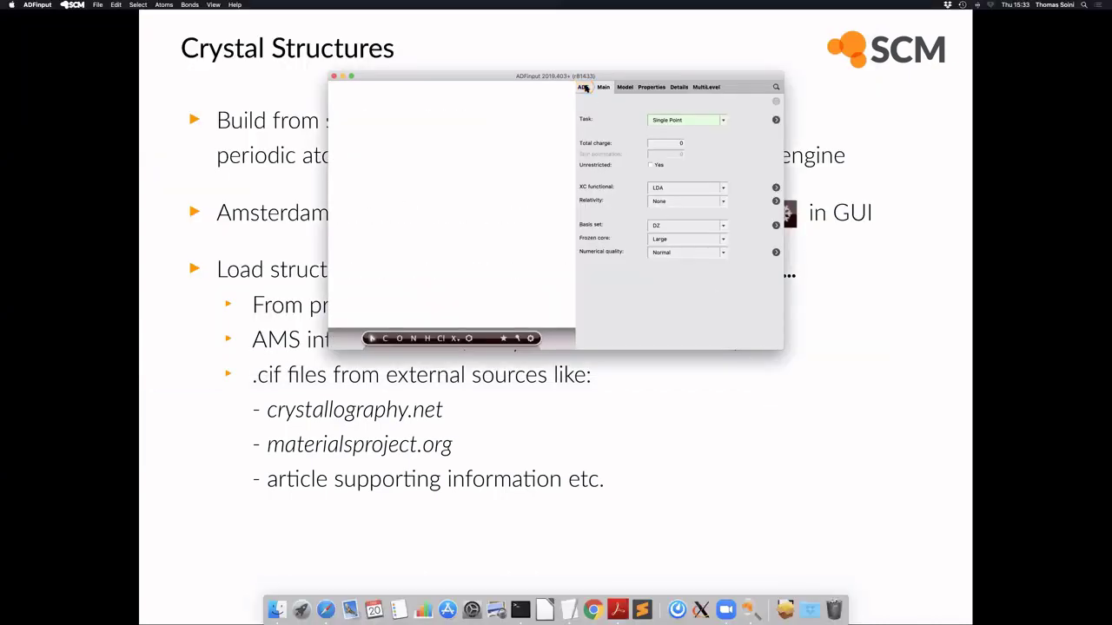
left_click(583, 89)
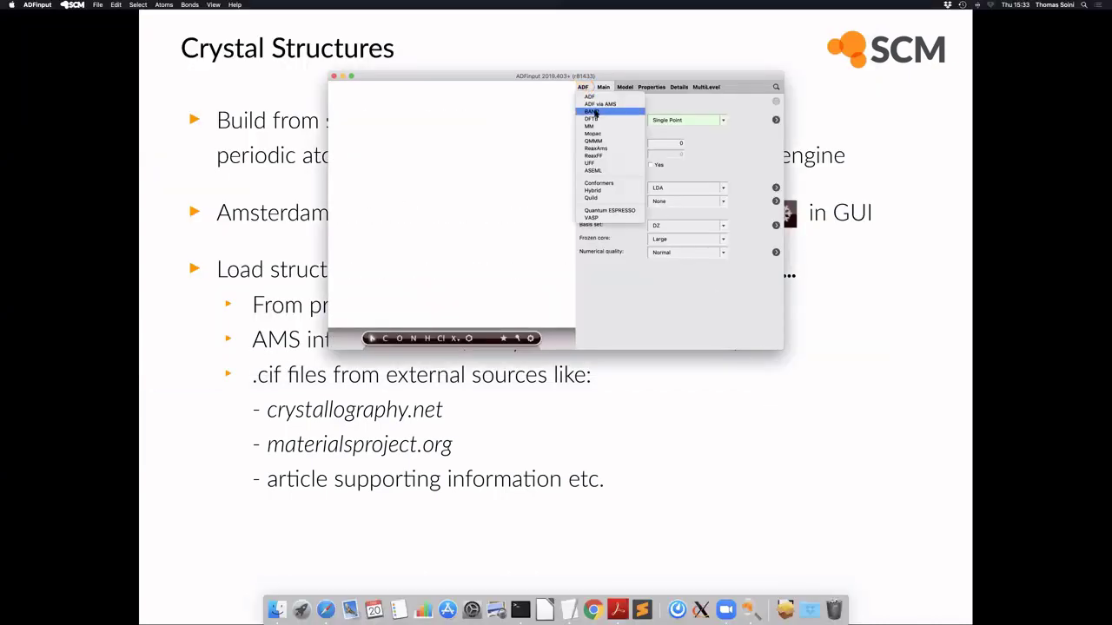
left_click(594, 114)
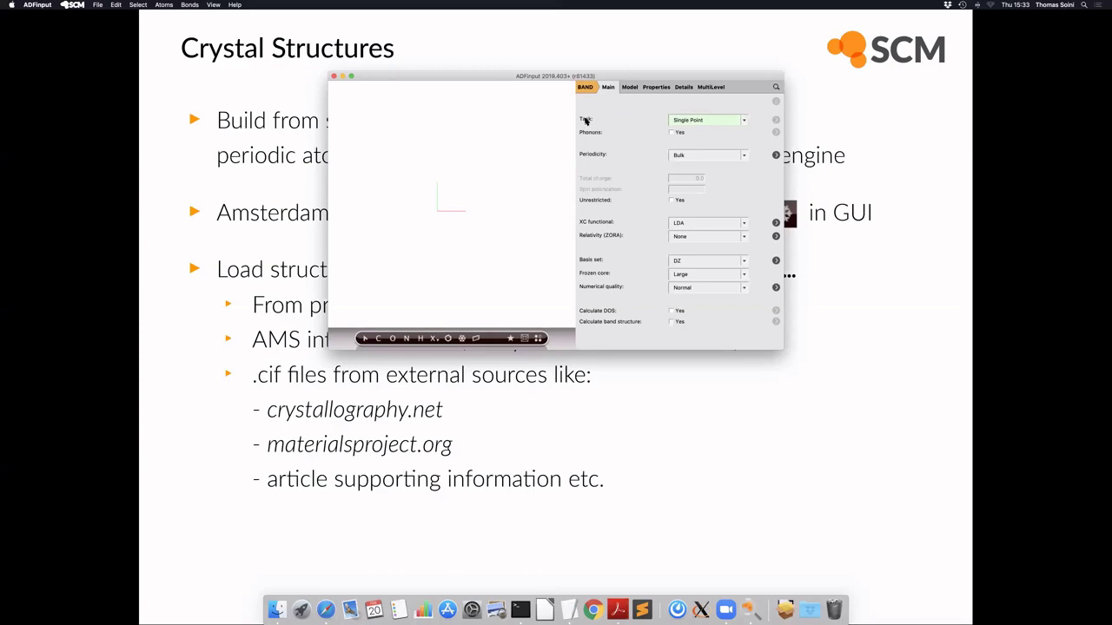
left_click(586, 87)
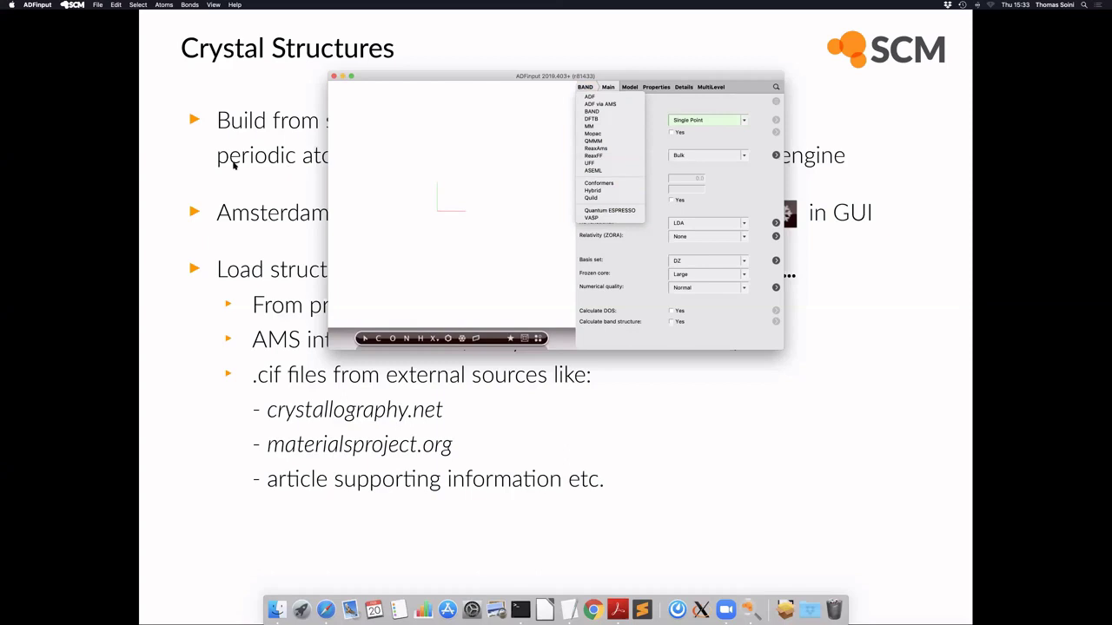
left_click(498, 191)
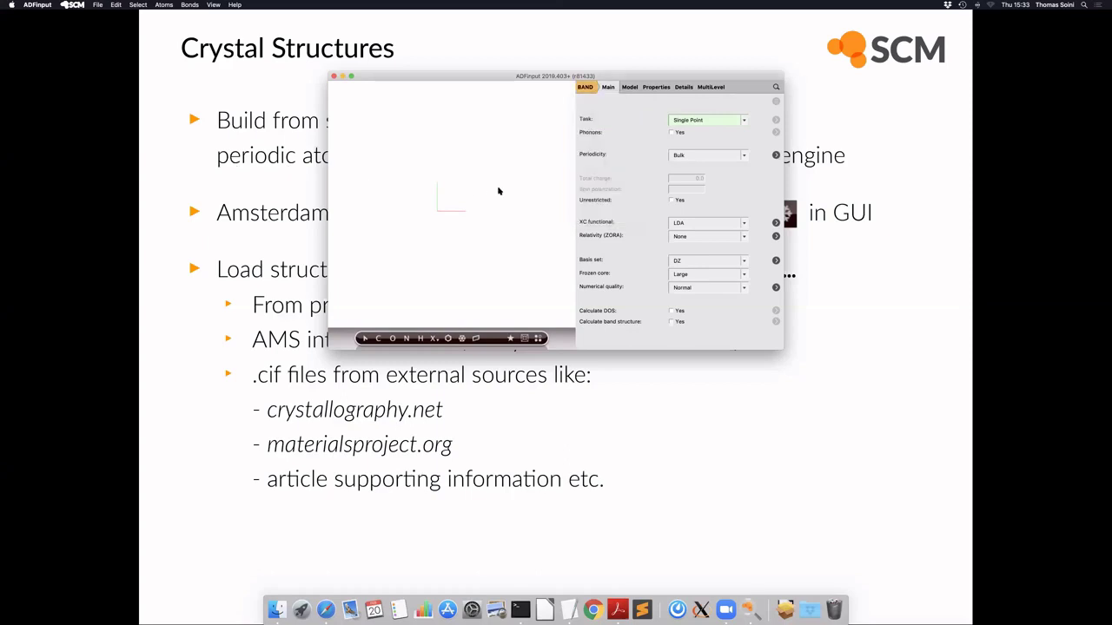
scroll(498, 191, "up", 3)
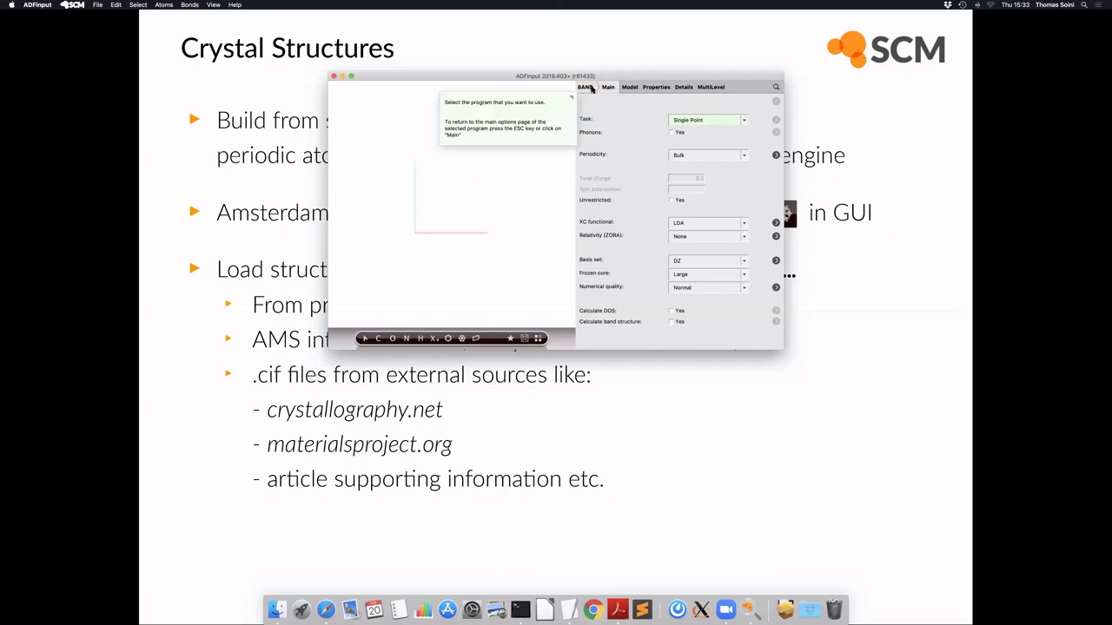
left_click(700, 157)
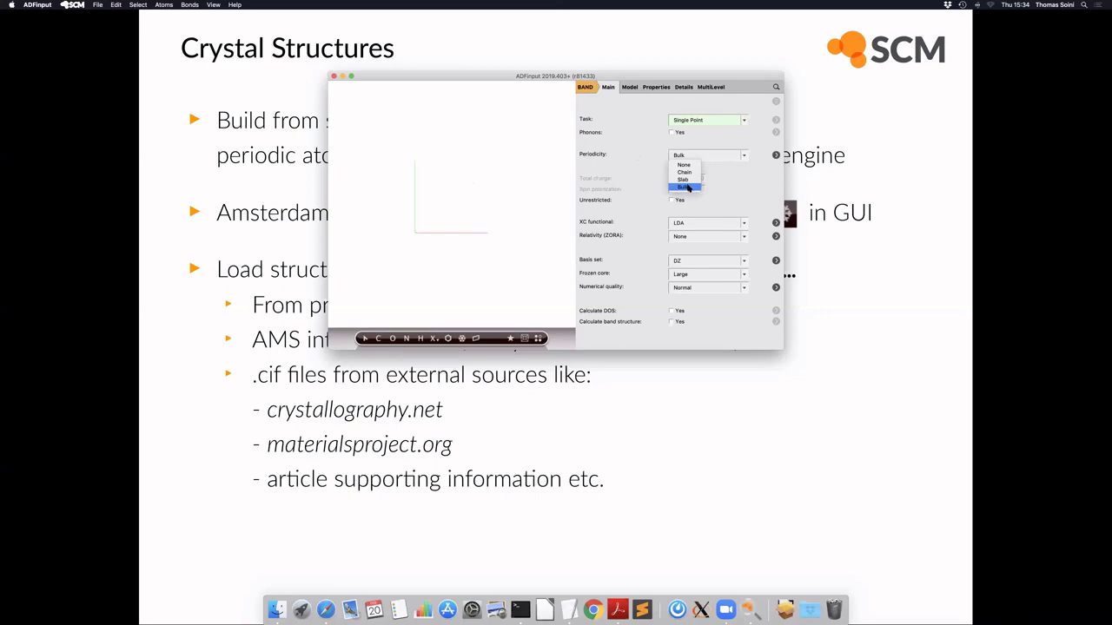
left_click(490, 327)
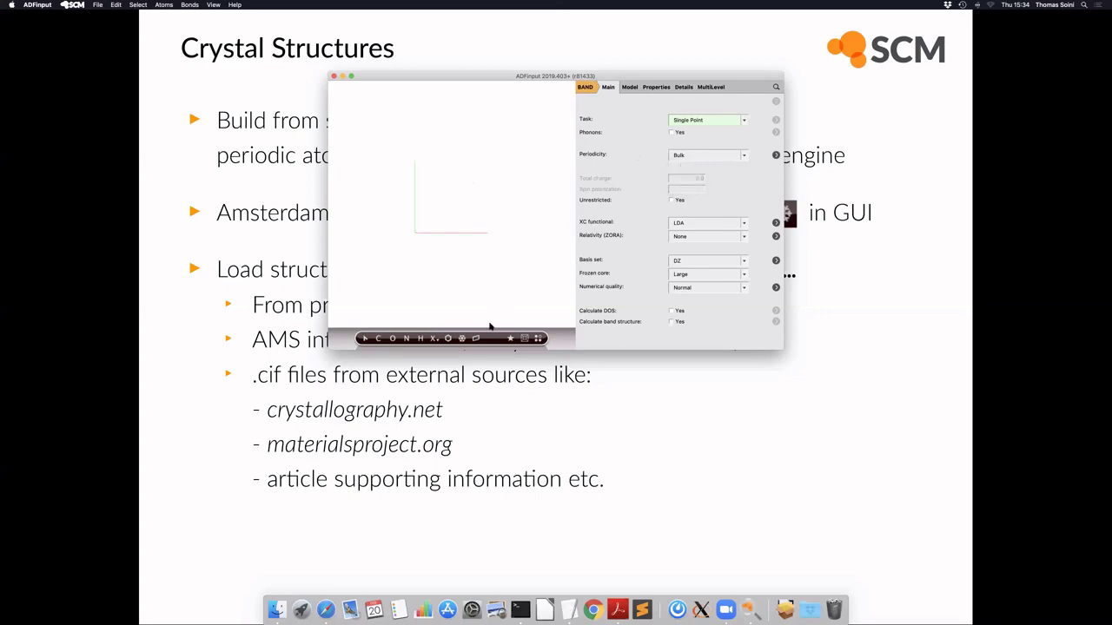
Step: Build a tetragonal Anatase crystal with the preset lattice parameters and map its atoms to the unit cell
left_click(524, 338)
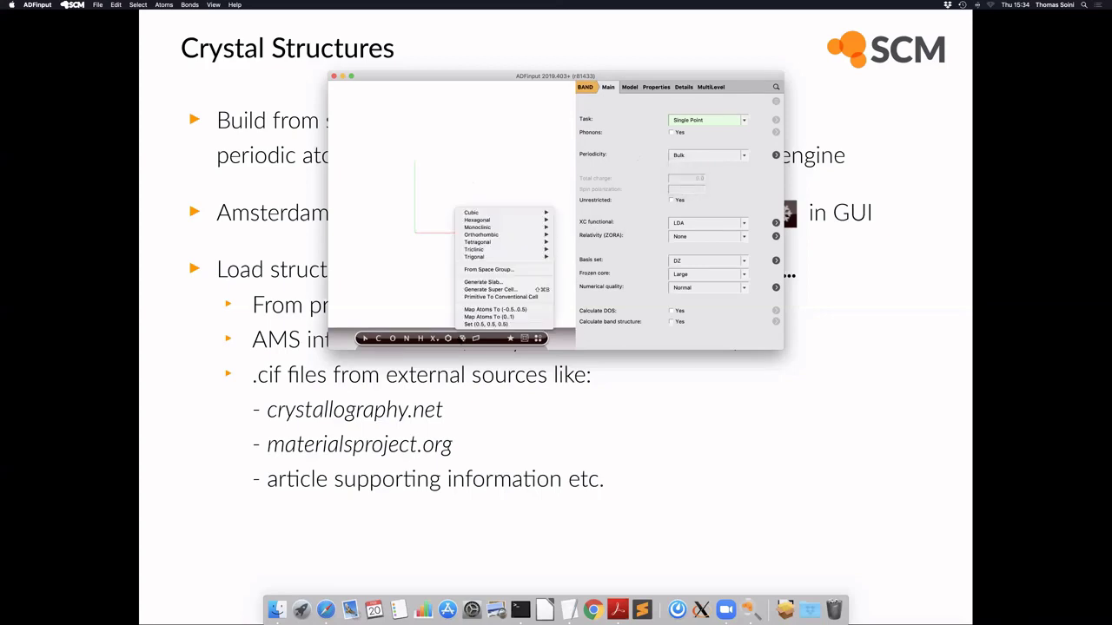
mouse_move(488, 214)
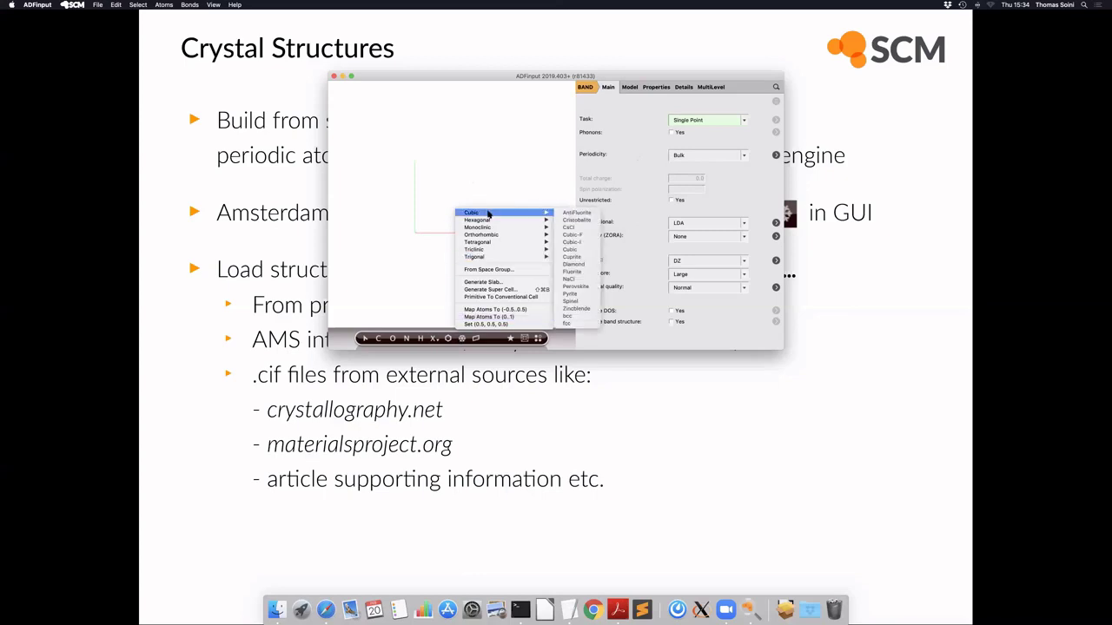
mouse_move(486, 236)
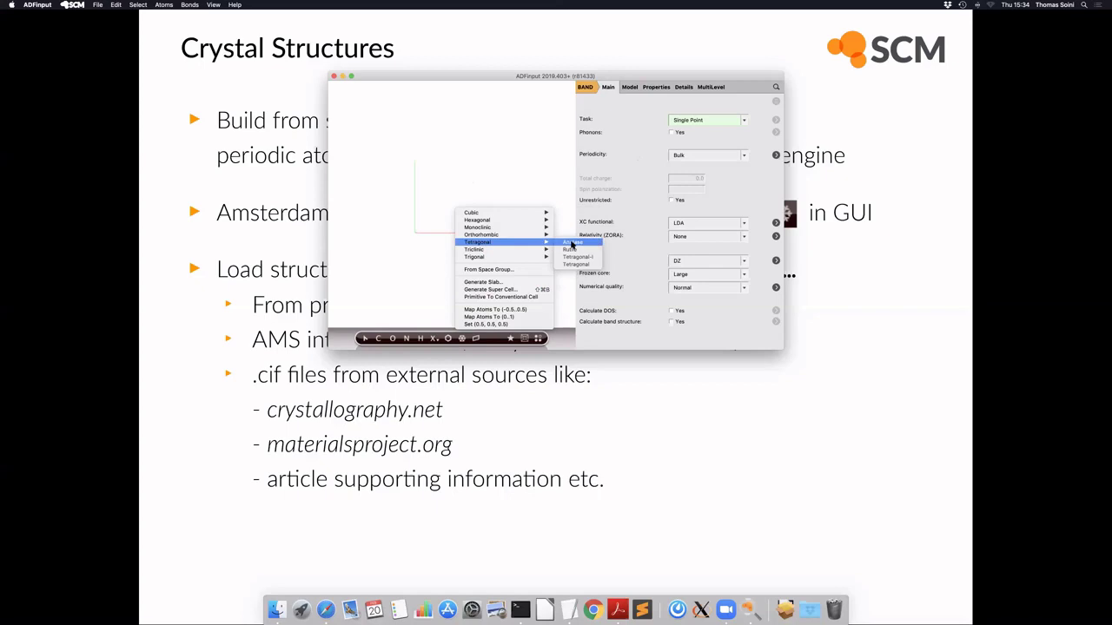
left_click(570, 243)
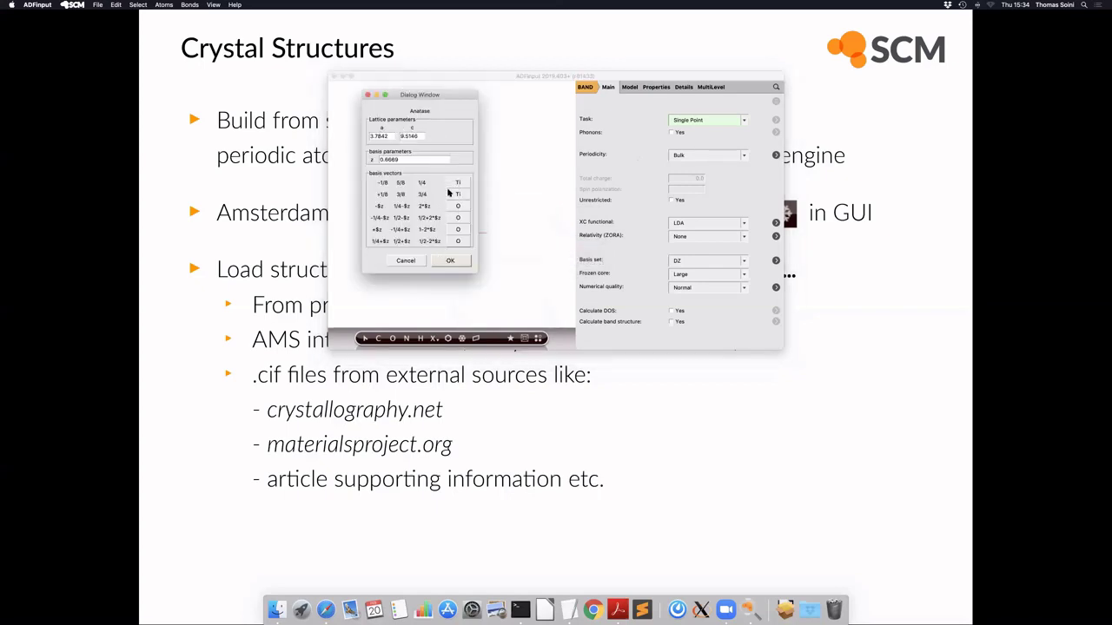
left_click(450, 263)
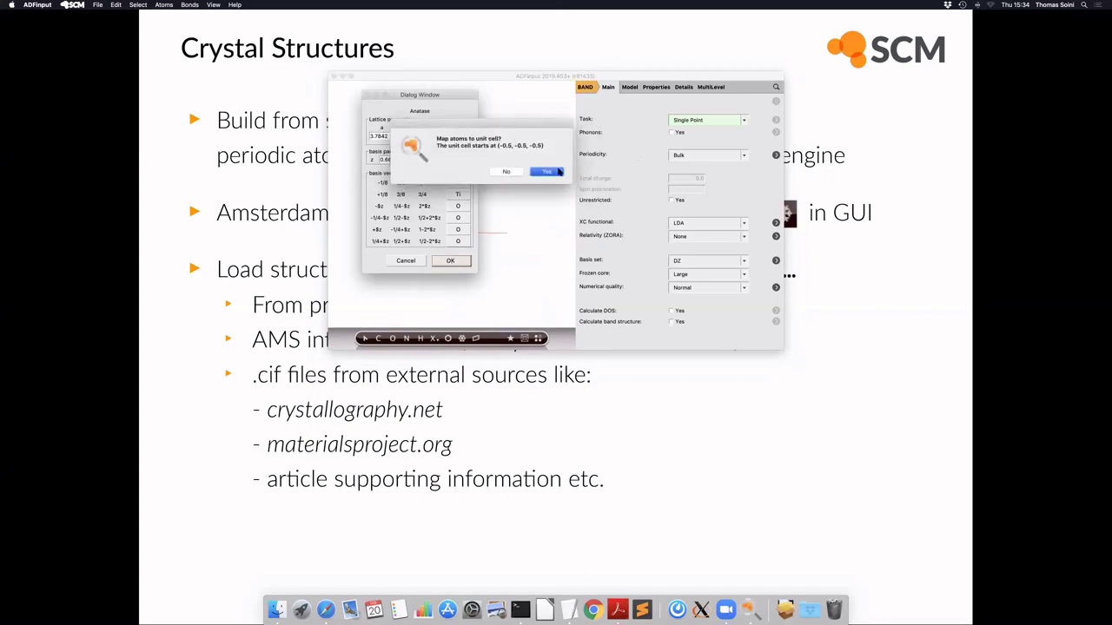
left_click(558, 171)
left_click_drag(425, 246, 535, 275)
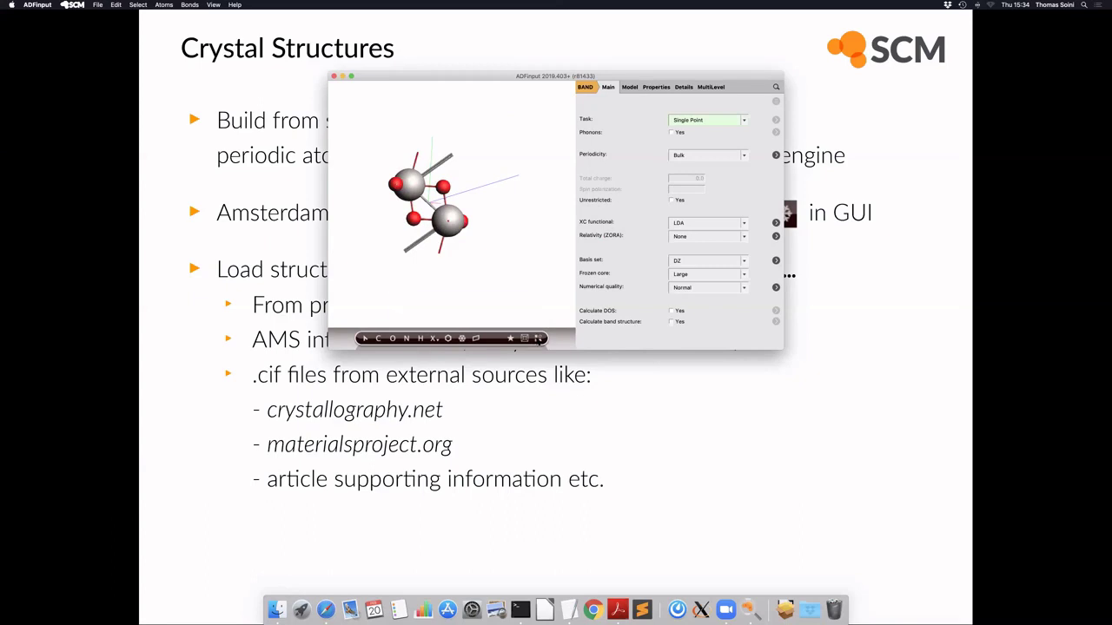
Step: Show the periodic repetition of the anatase crystal to inspect it, then return to the single unit cell
left_click(538, 339)
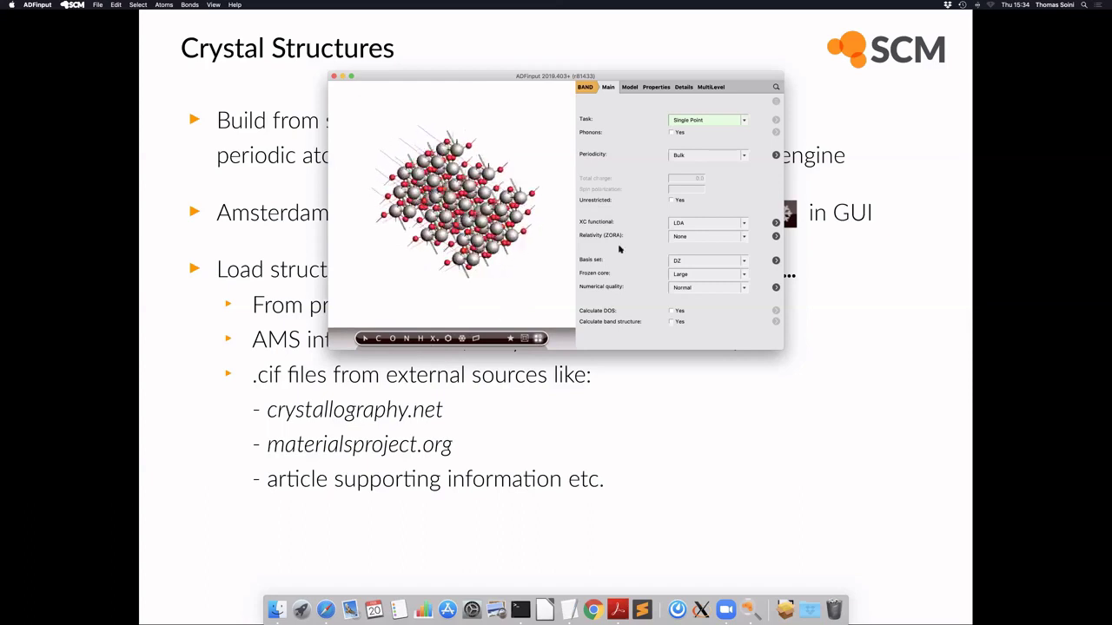
scroll(487, 248, "up", 5)
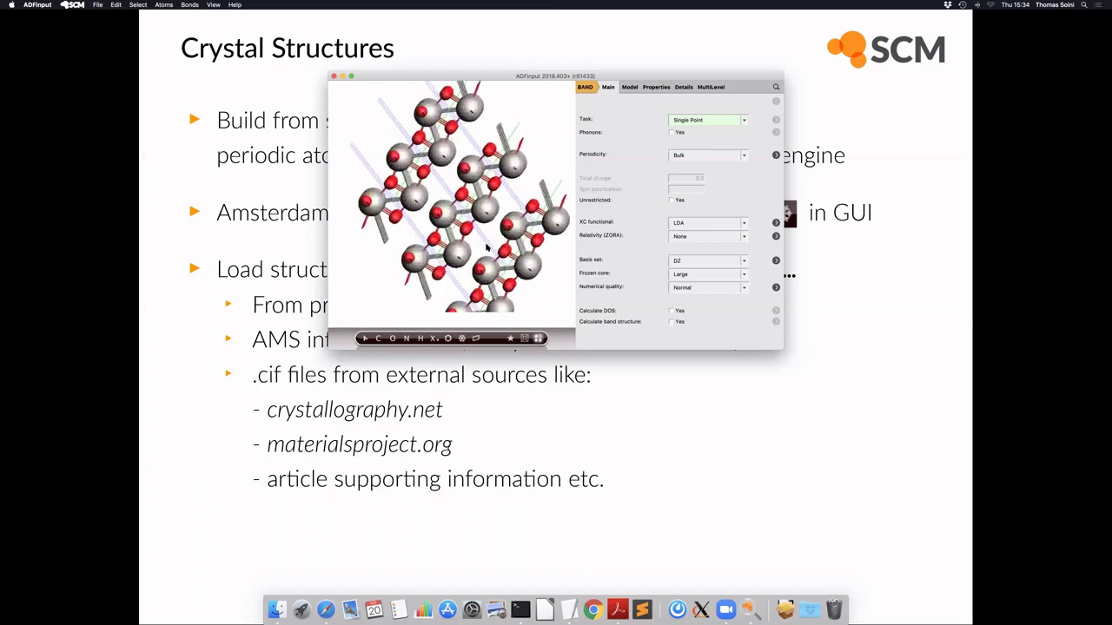
scroll(487, 248, "down", 5)
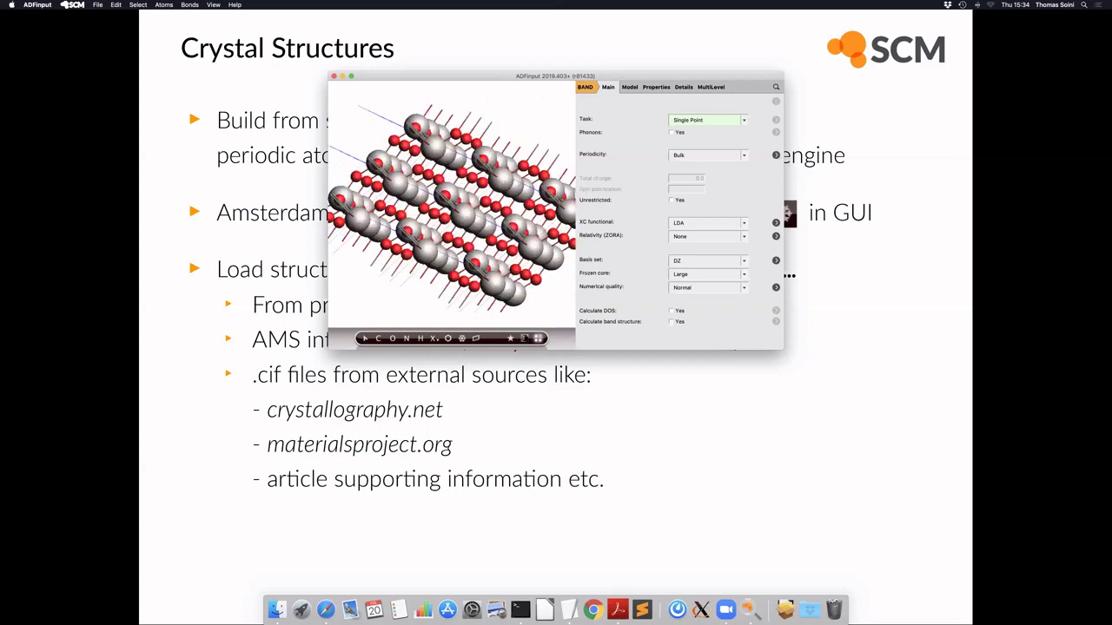
left_click(538, 338)
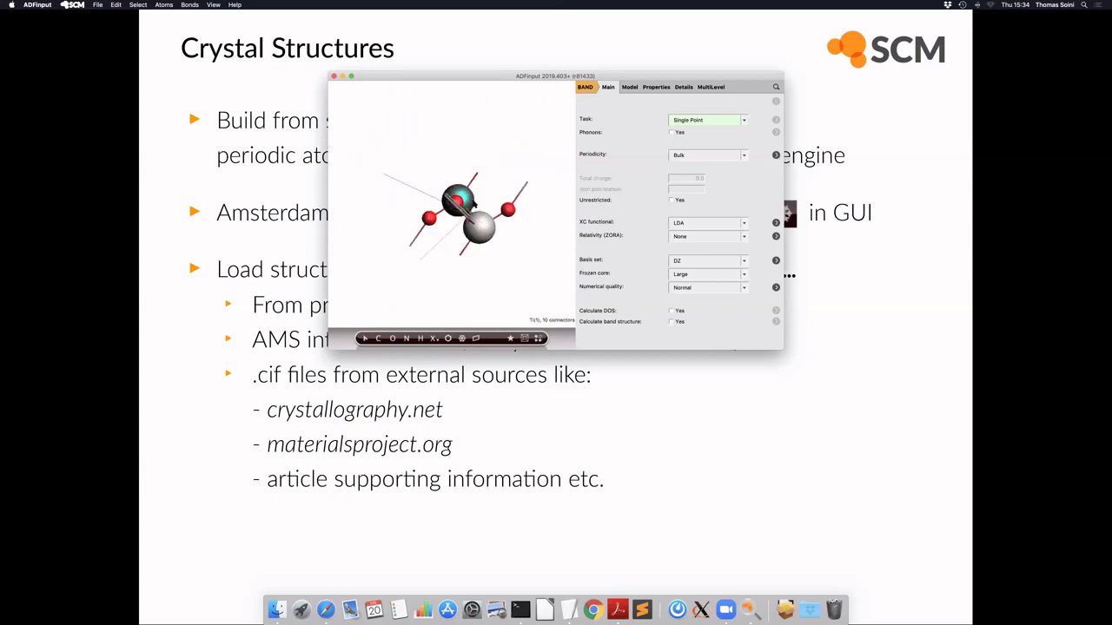
left_click_drag(459, 201, 467, 283)
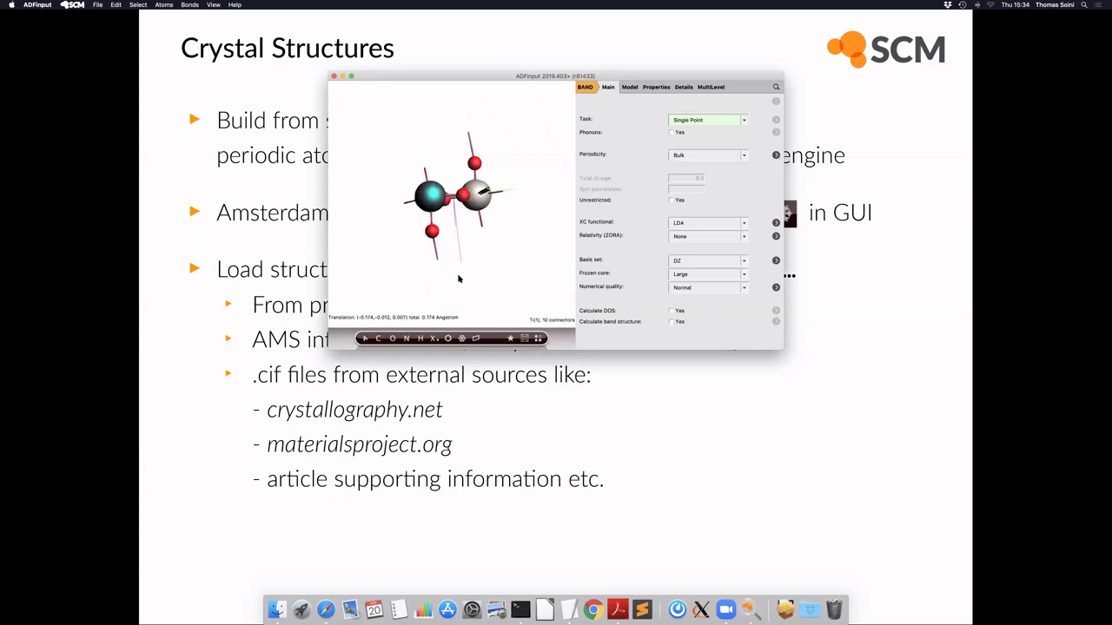
left_click(115, 6)
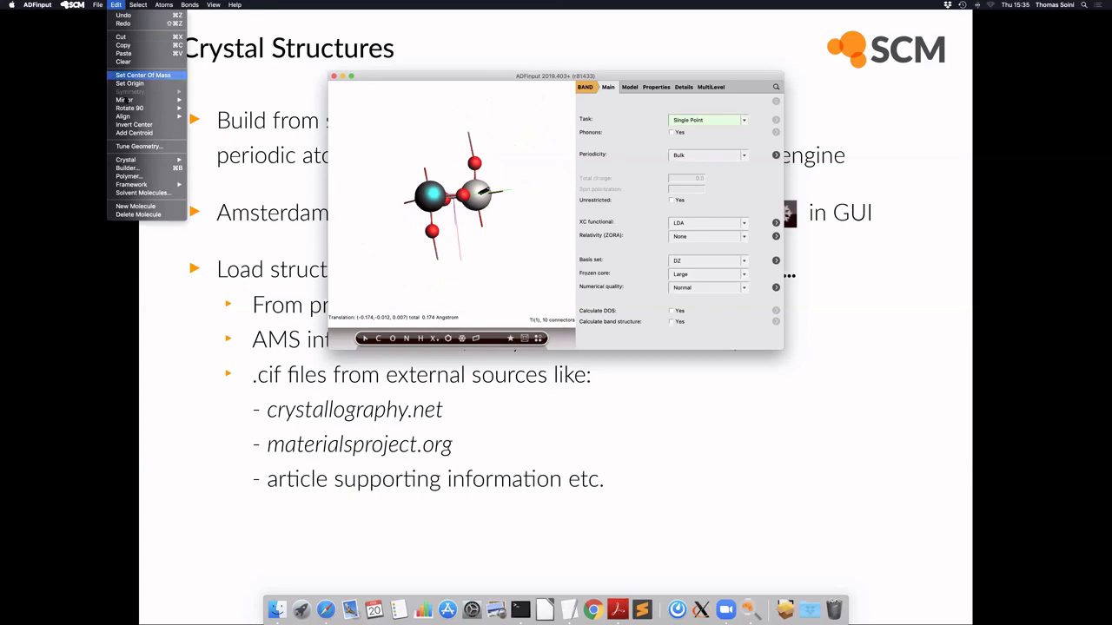
mouse_move(137, 163)
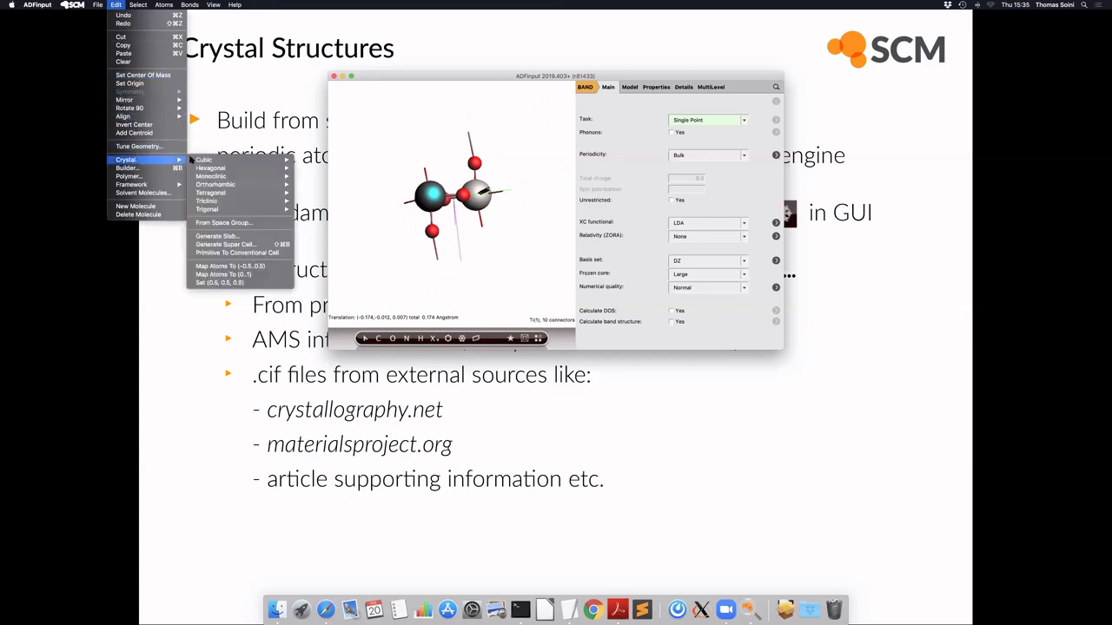
mouse_move(232, 210)
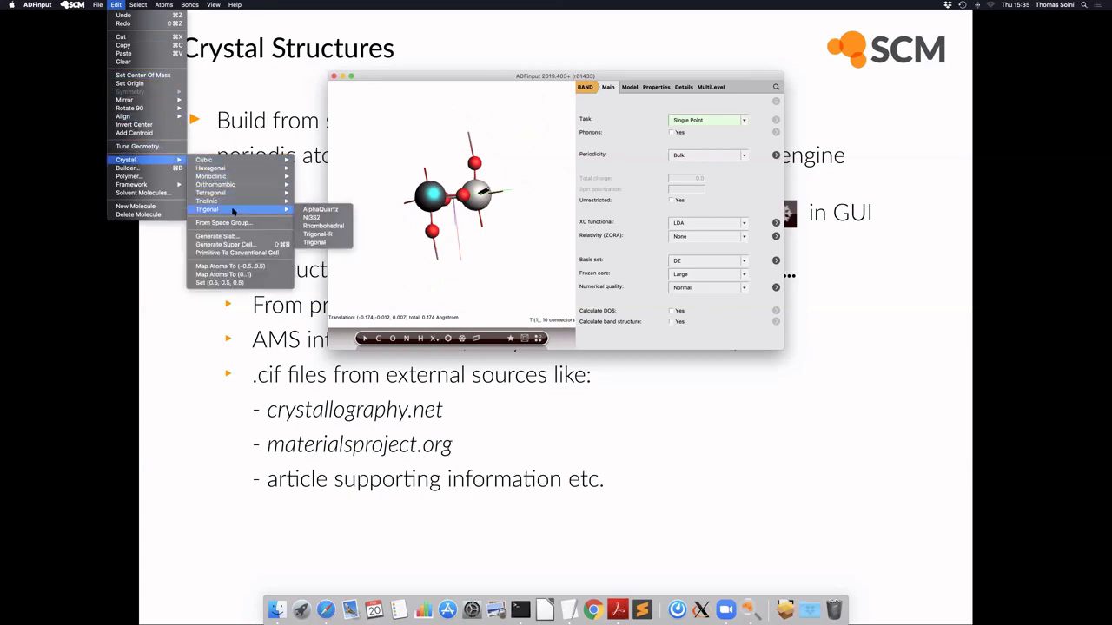
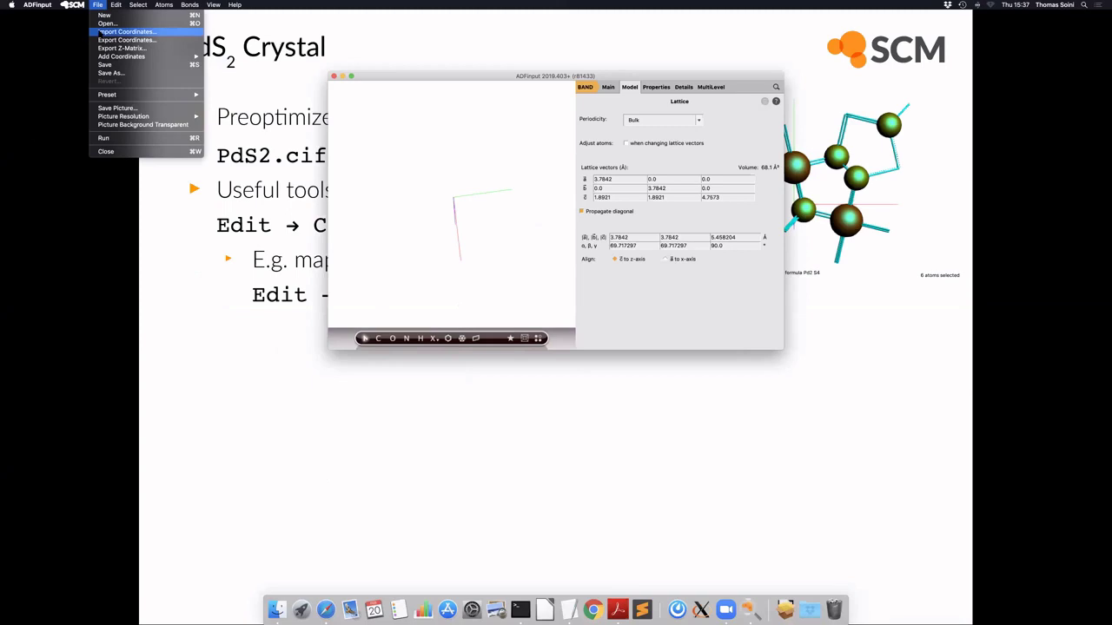
Step: Import the coordinates from PdS2.cif in the PdS2_BandStructures folder
left_click(101, 32)
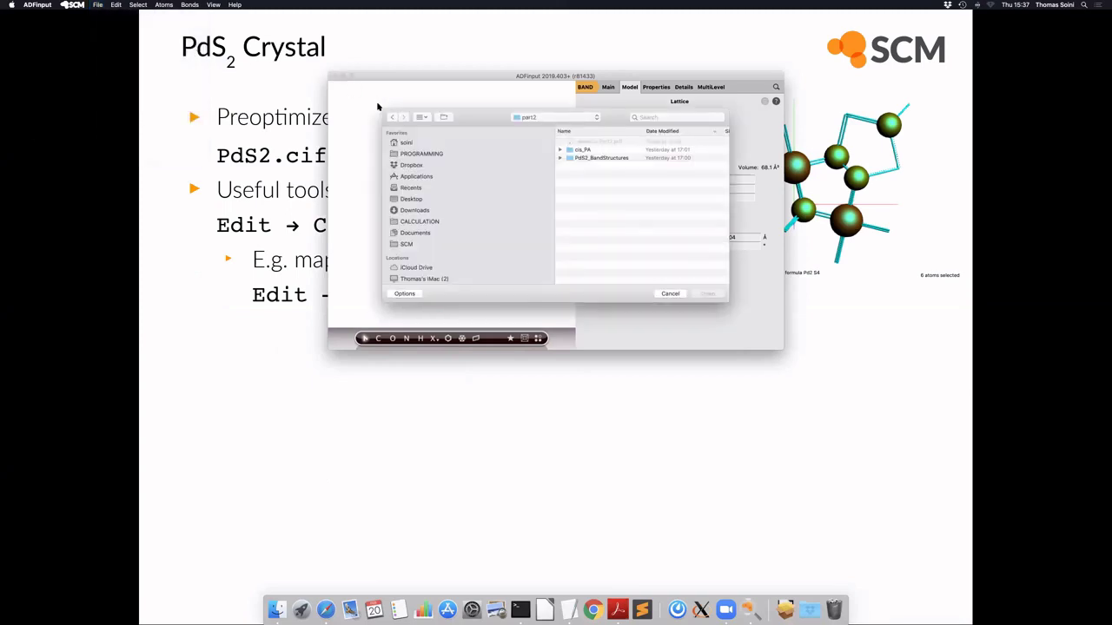
left_click(560, 159)
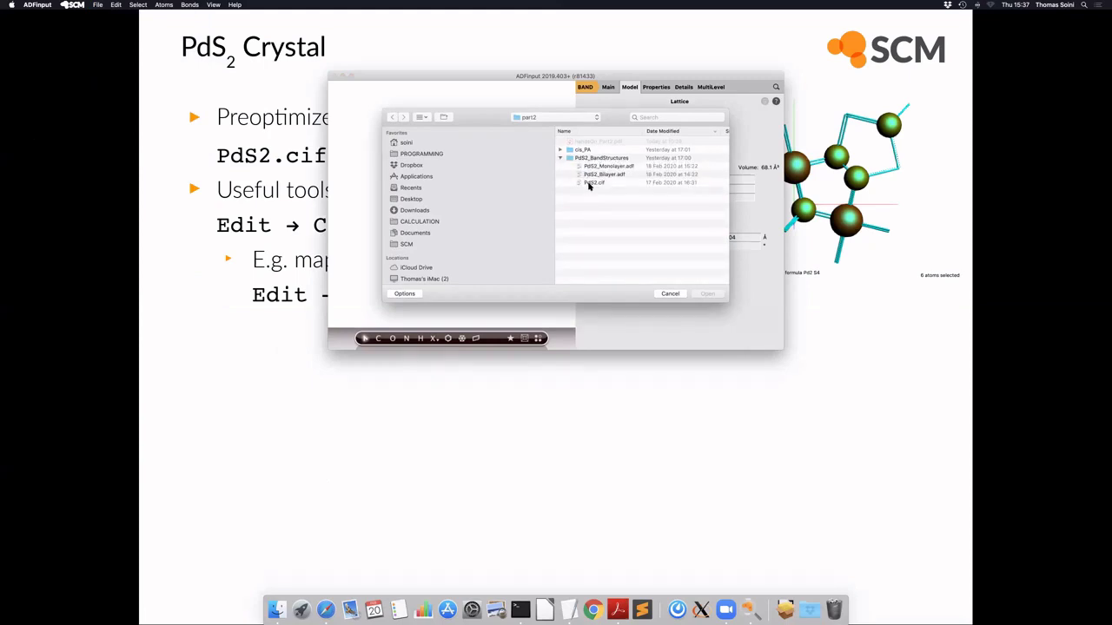
left_click(589, 183)
left_click(707, 294)
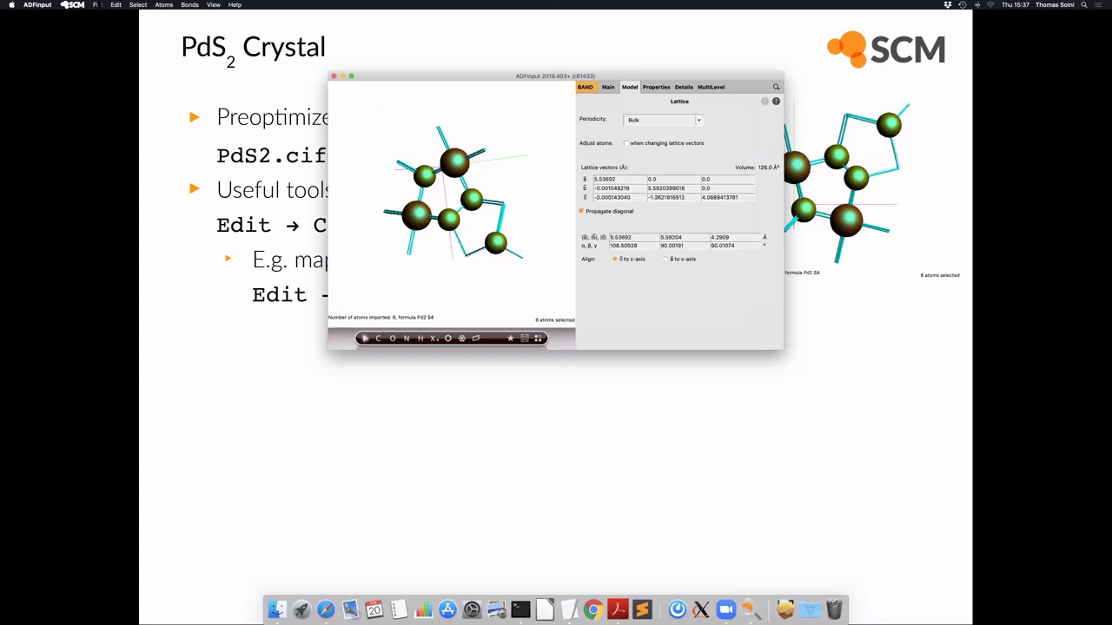
left_click(99, 5)
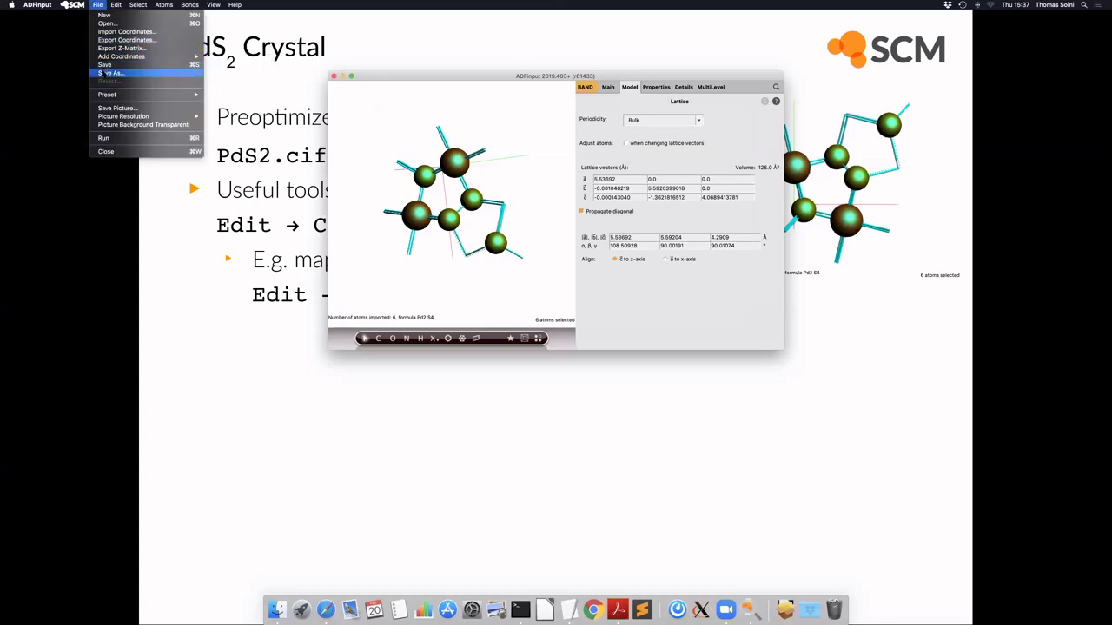
left_click(120, 31)
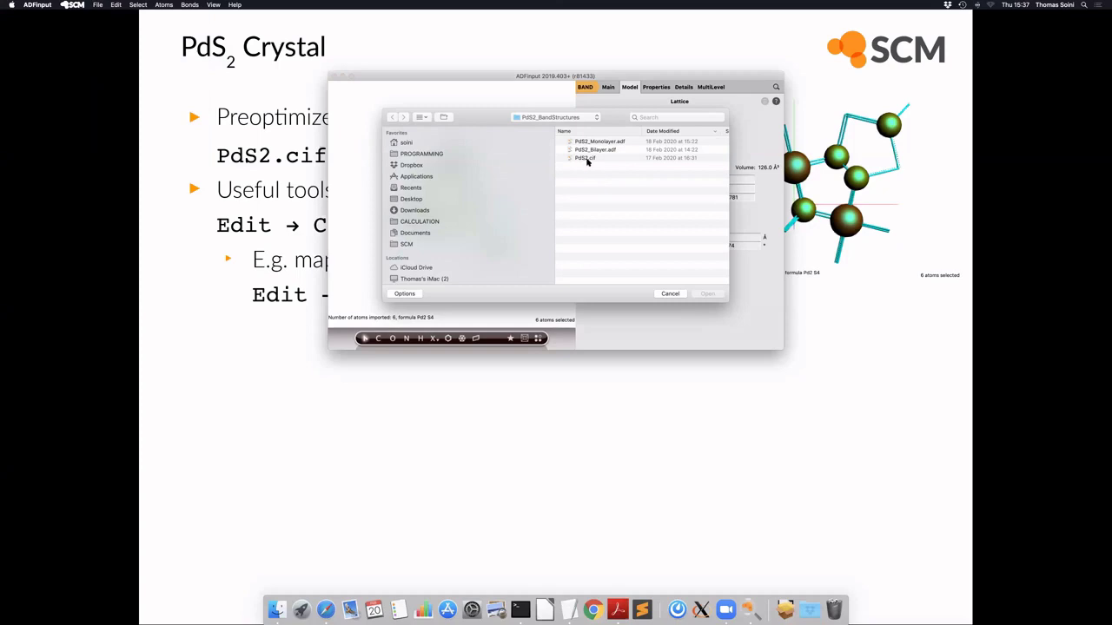
left_click(670, 294)
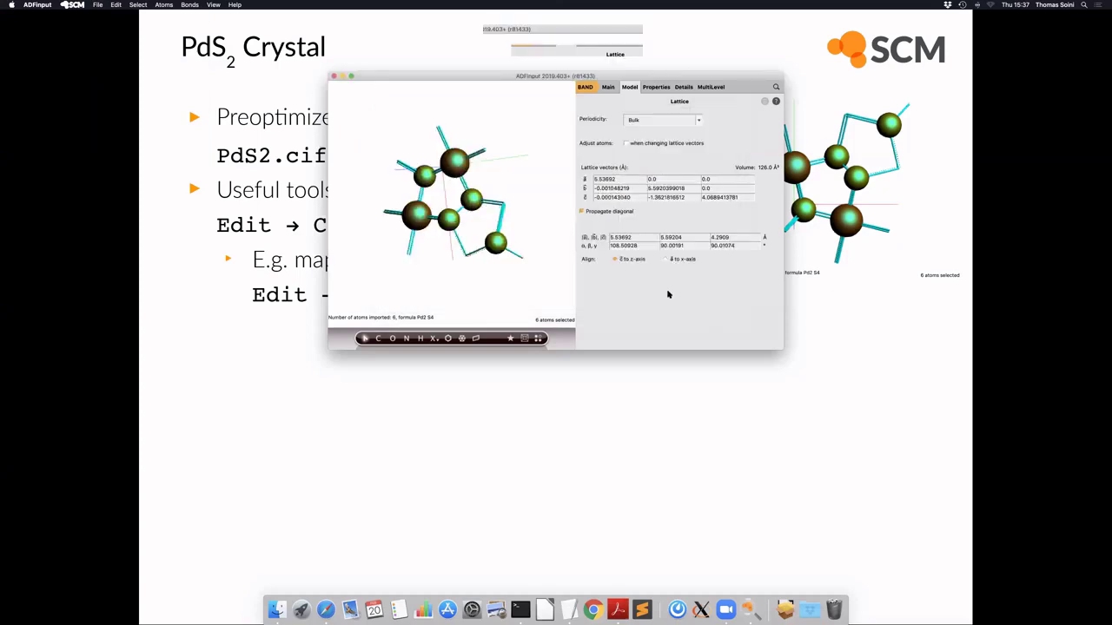
Step: Show the periodic repetition of the PdS2 crystal and examine its stacked layers from the side
left_click_drag(467, 285, 533, 201)
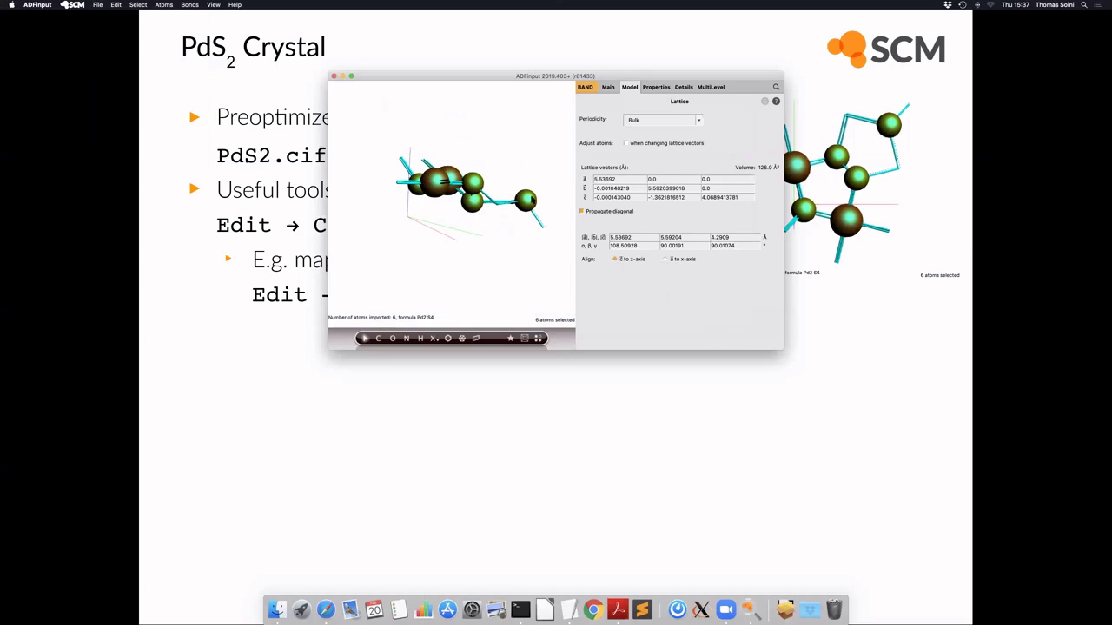
left_click(538, 338)
left_click(440, 256)
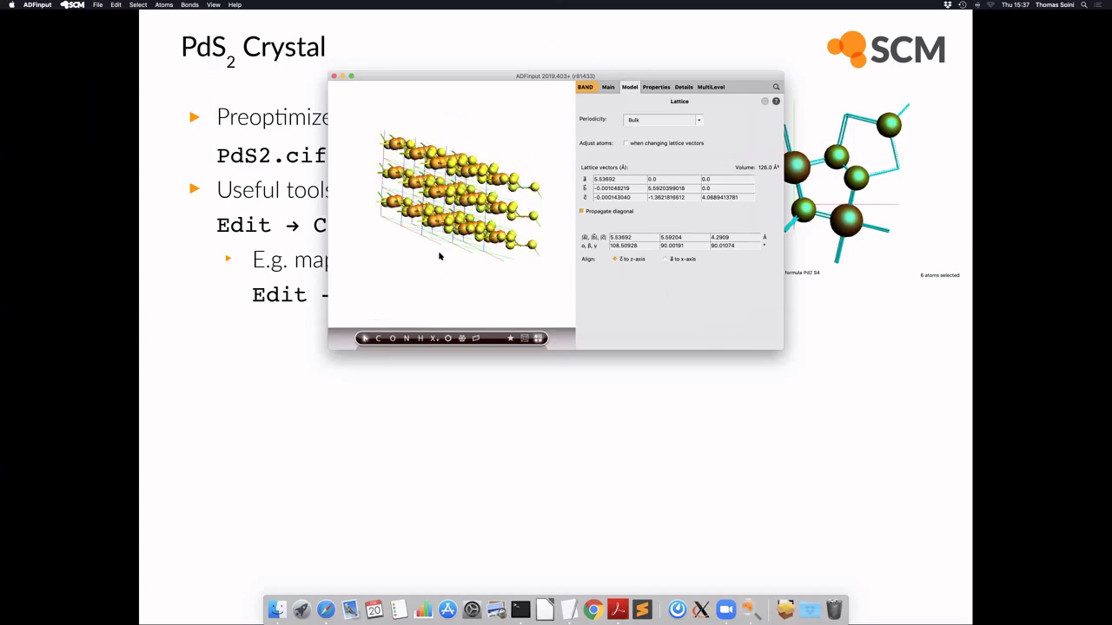
left_click_drag(463, 279, 388, 297)
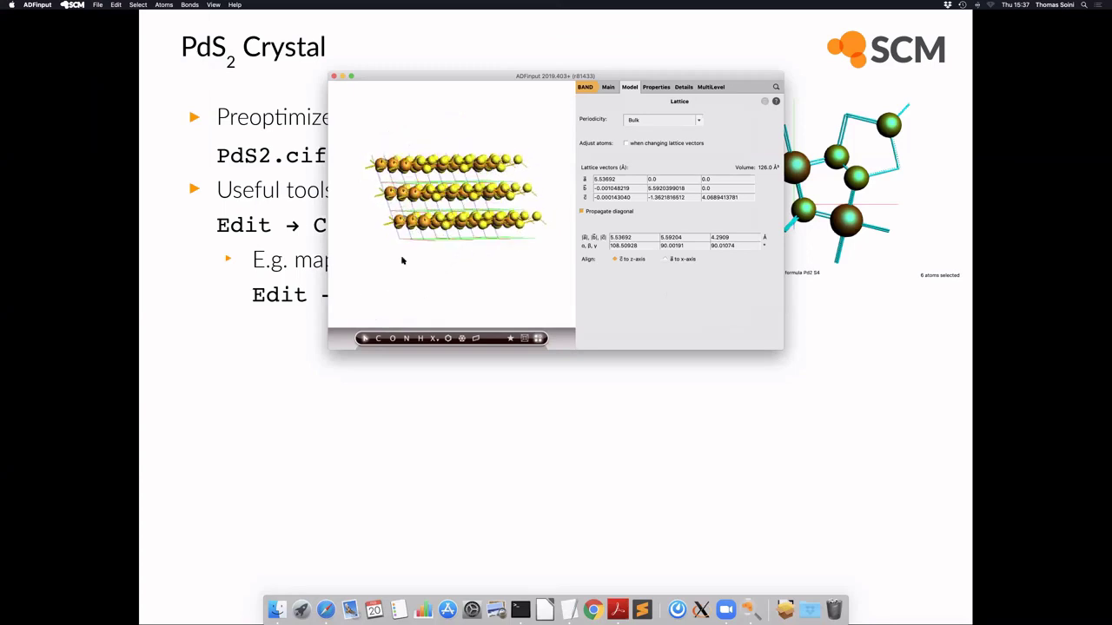
Step: Examine the repeated PdS2 layers up close, edge-on and from above by turning the crystal
scroll(402, 260, "up", 5)
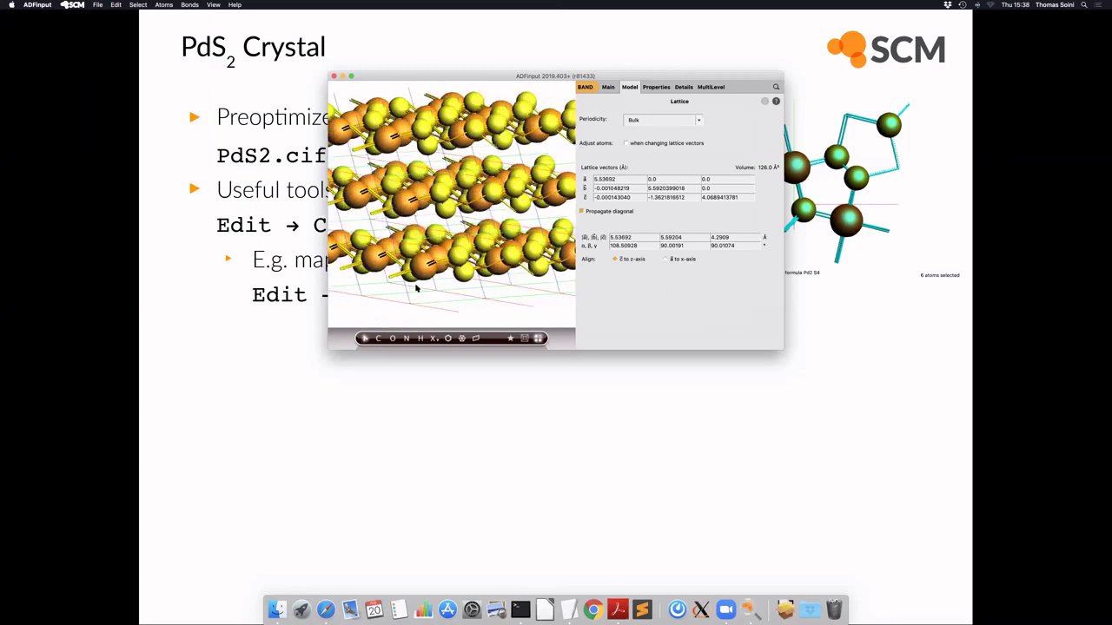
left_click_drag(417, 289, 485, 290)
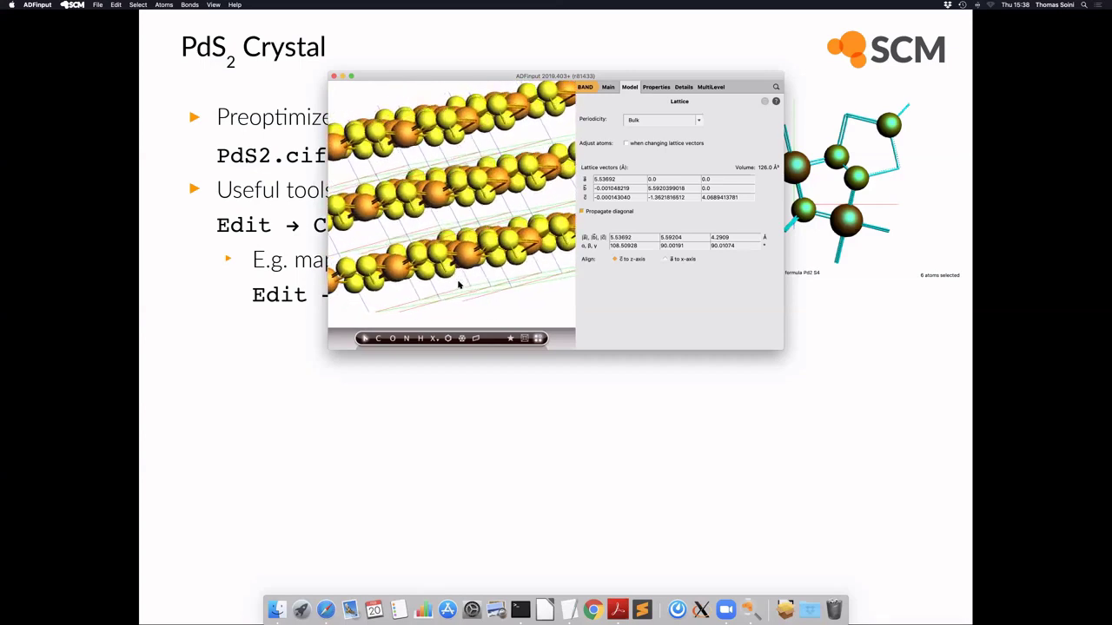
left_click_drag(459, 284, 440, 289)
left_click_drag(509, 284, 435, 261)
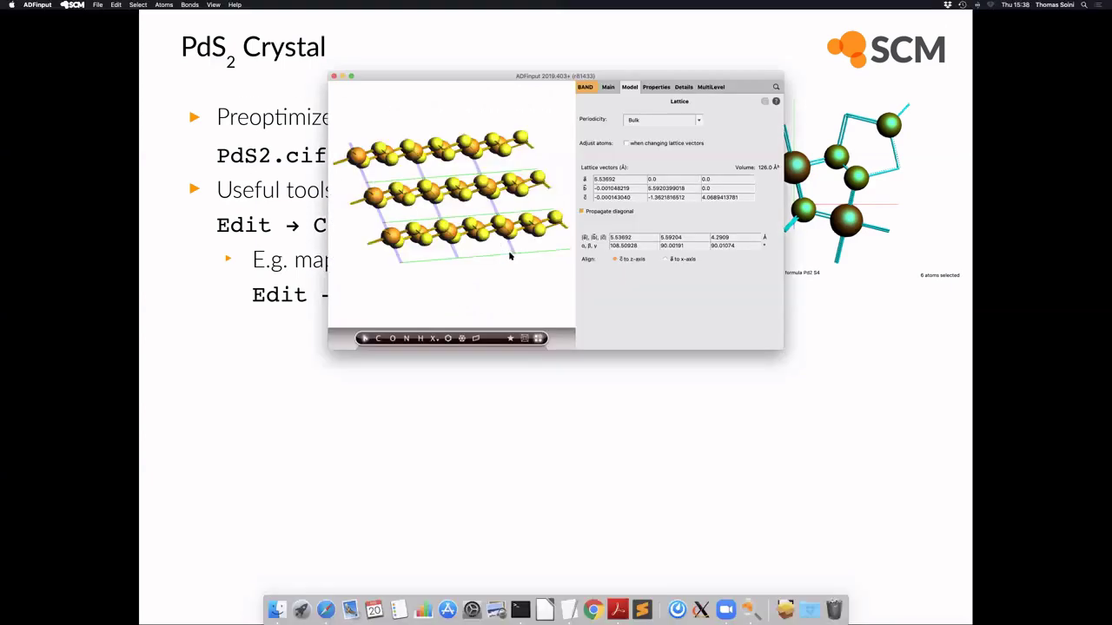
left_click_drag(511, 256, 421, 251)
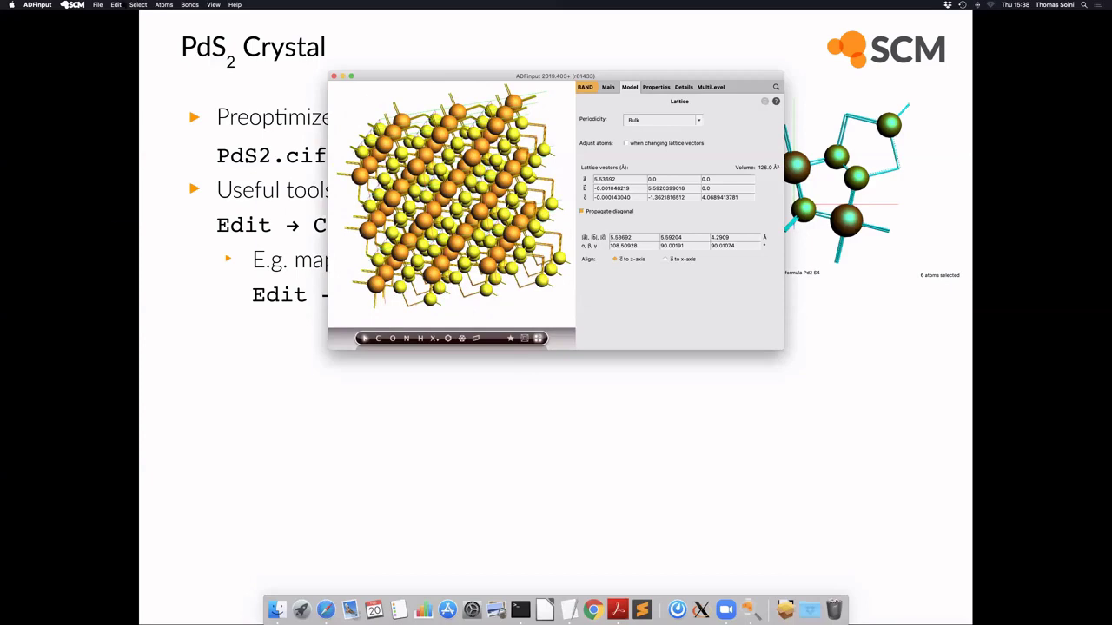
Step: Map the PdS2 atoms to (0..1), show only the single cell, and translate all six atoms about 1.65 Å out of place
left_click(115, 5)
mouse_move(139, 159)
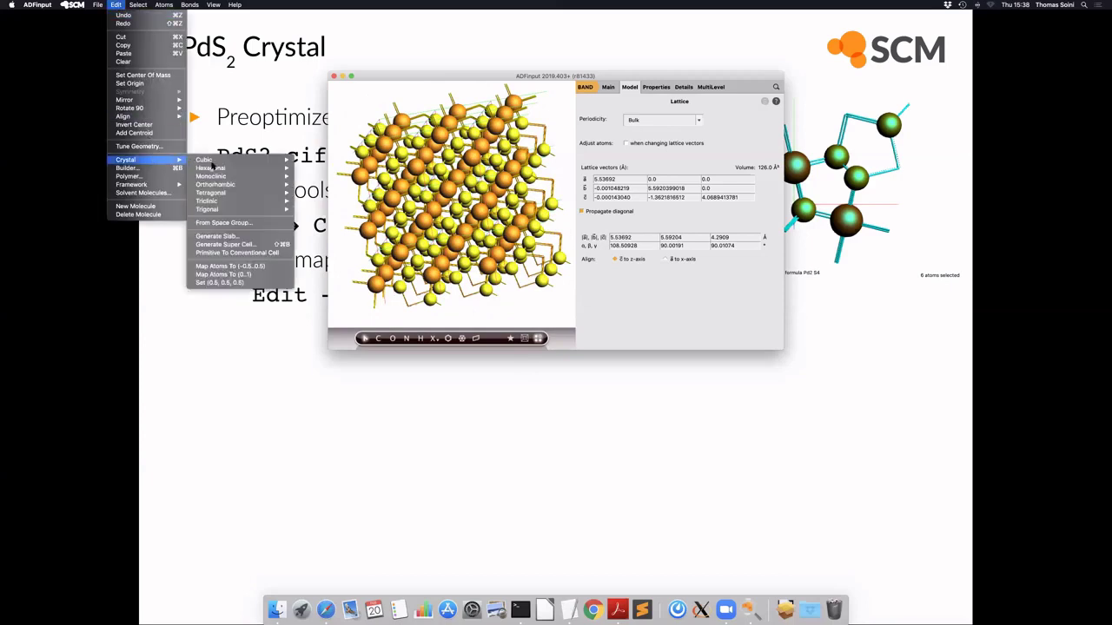
left_click(230, 275)
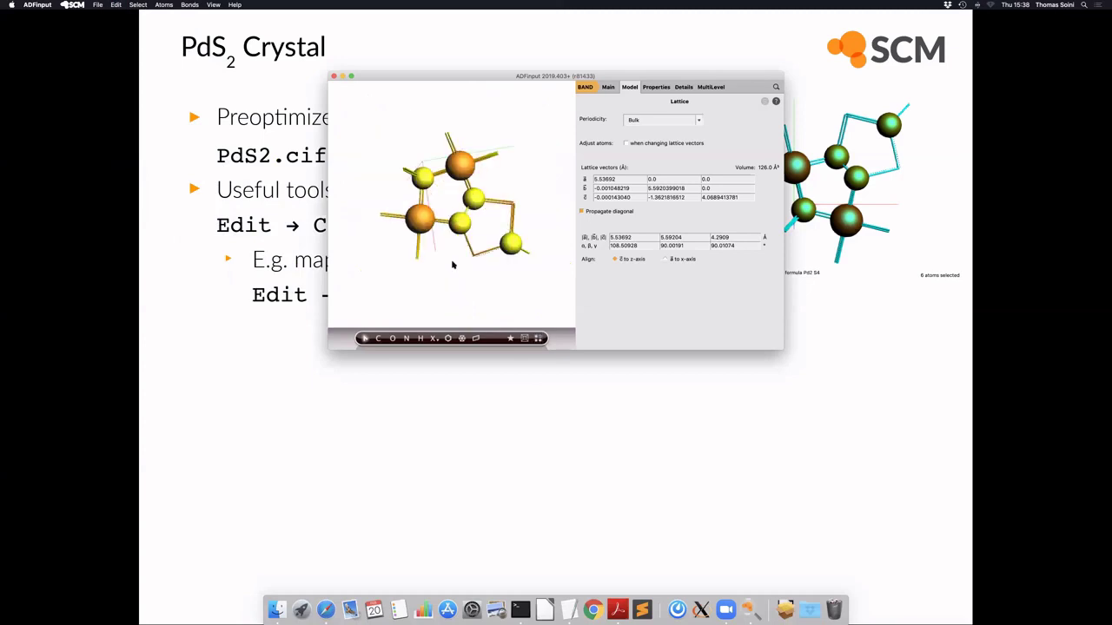
left_click_drag(452, 290, 429, 237)
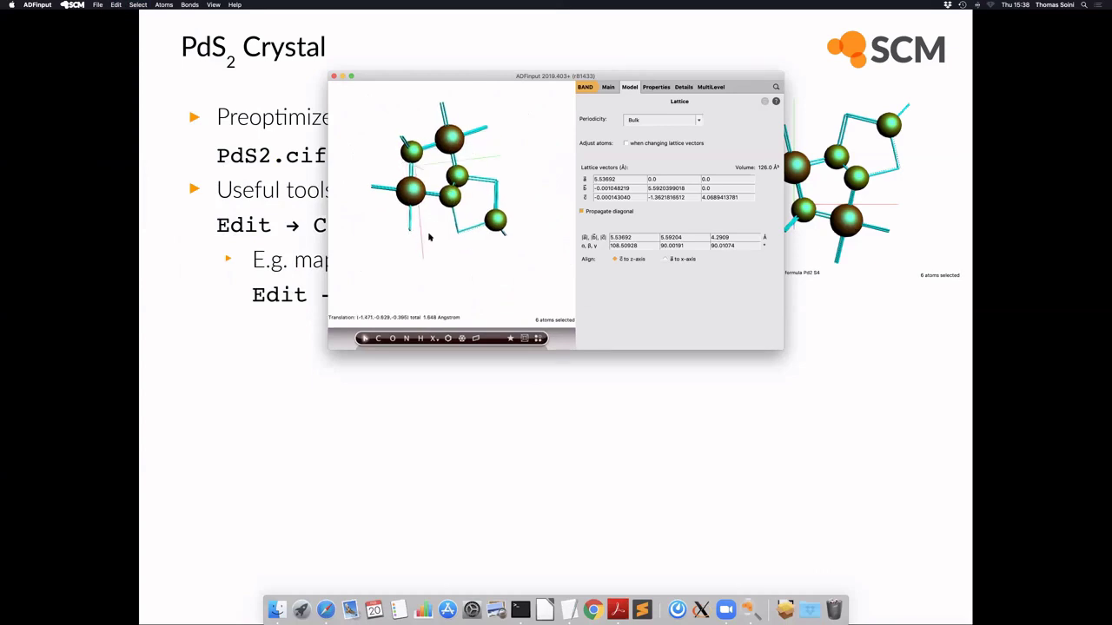
Step: Map the shifted PdS2 atoms back into the unit cell using the (0..1) range and clear the atom selection
left_click(116, 5)
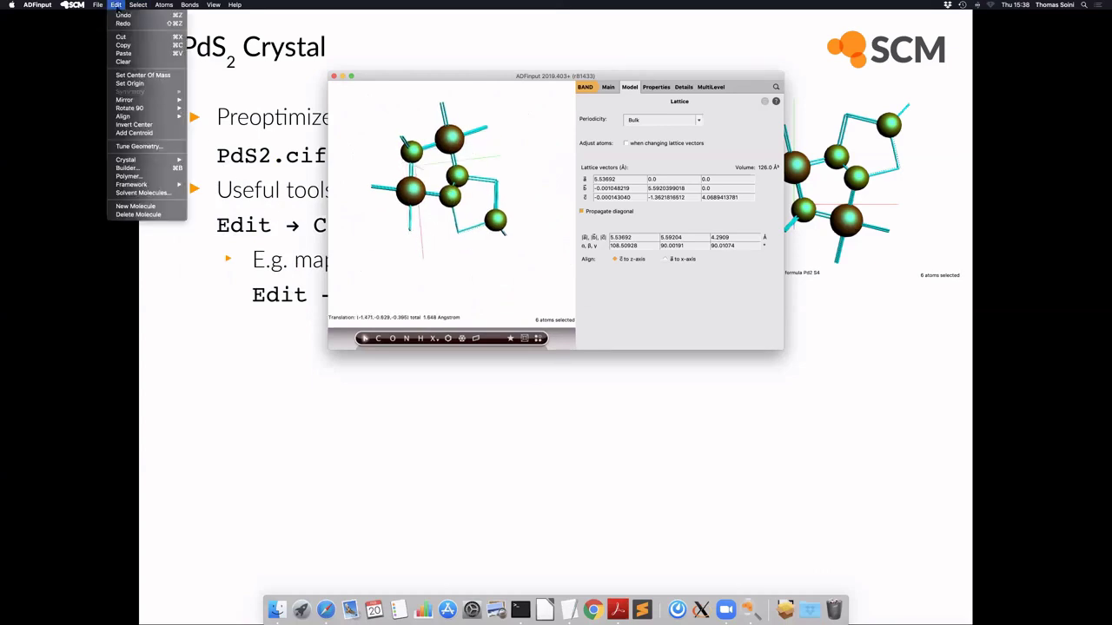
mouse_move(126, 160)
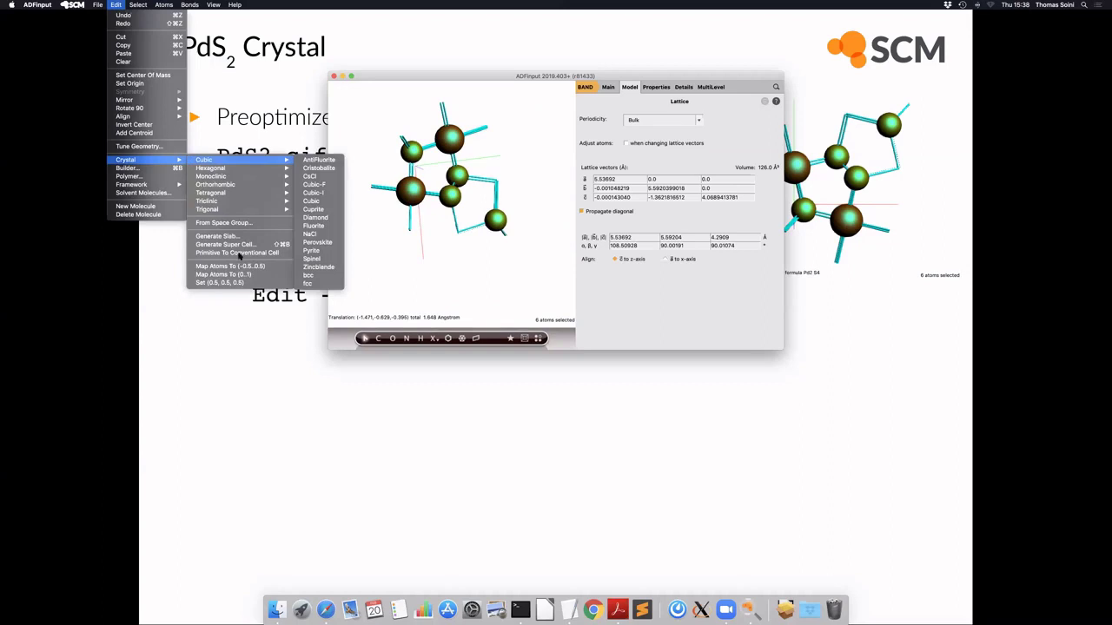
left_click(222, 275)
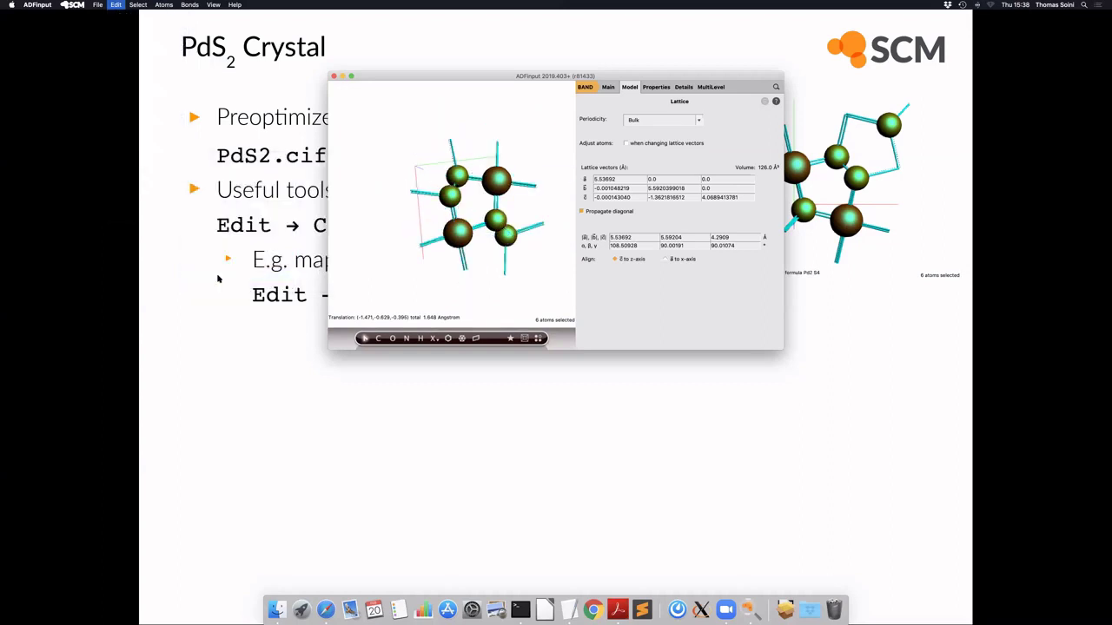
left_click(375, 283)
left_click_drag(375, 282, 352, 302)
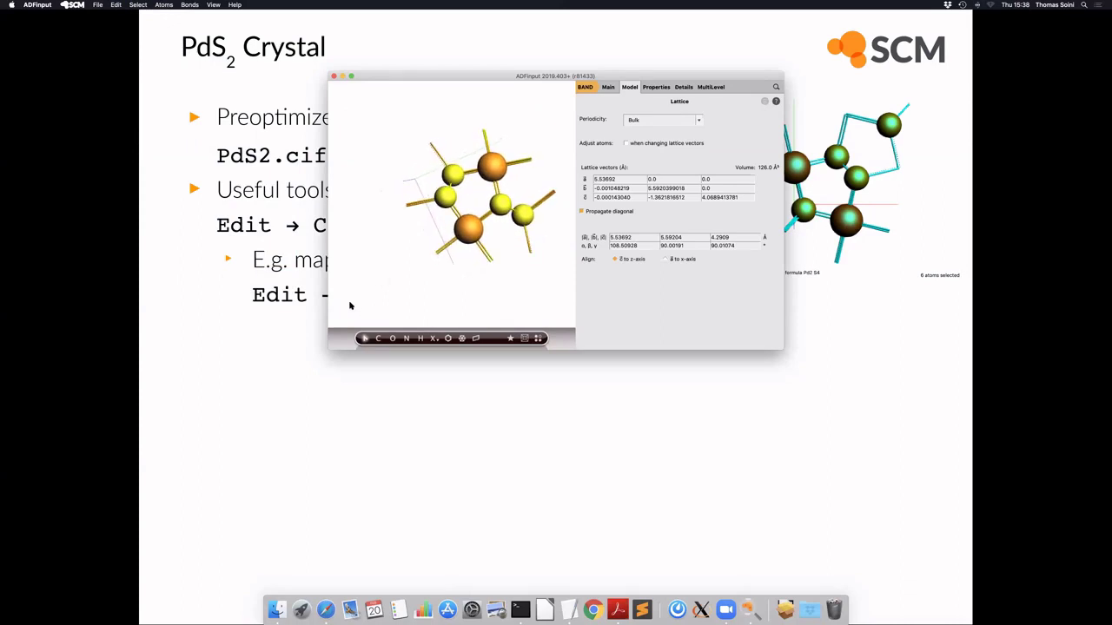
Step: Switch to the presentation, advance to the PdS2 Slabs slide, and return to ADFinput
key("super+Tab")
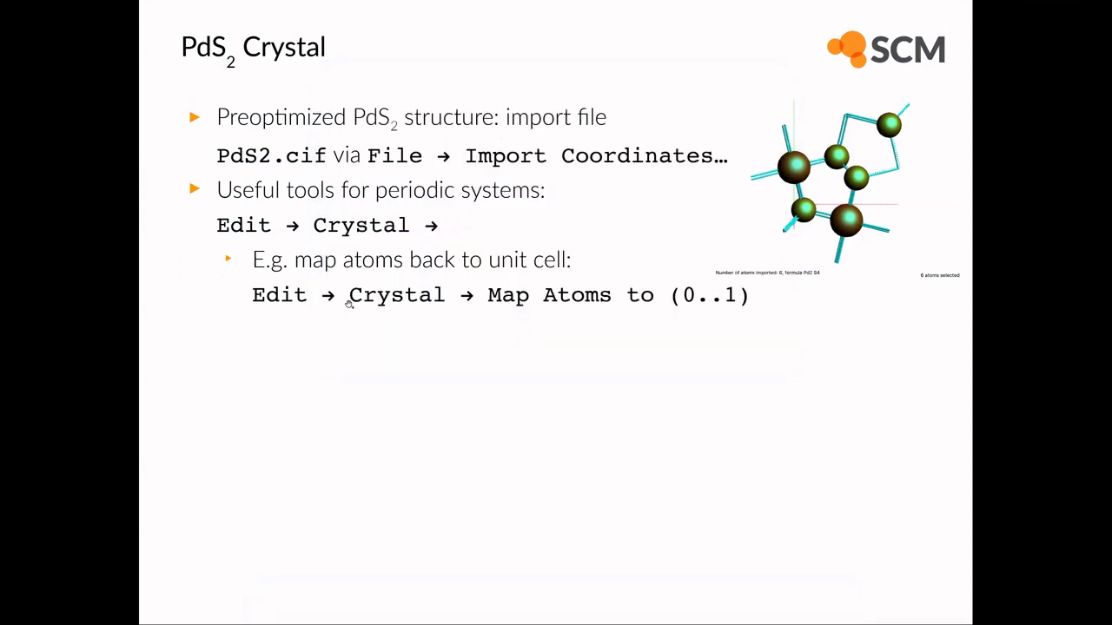
key("Right")
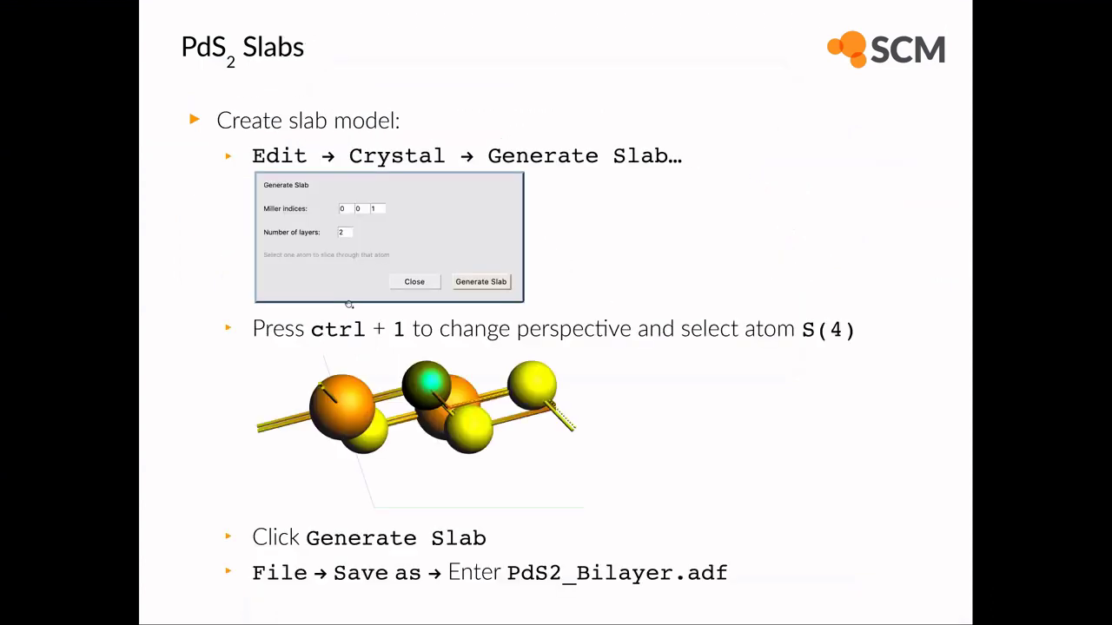
key("super+Tab")
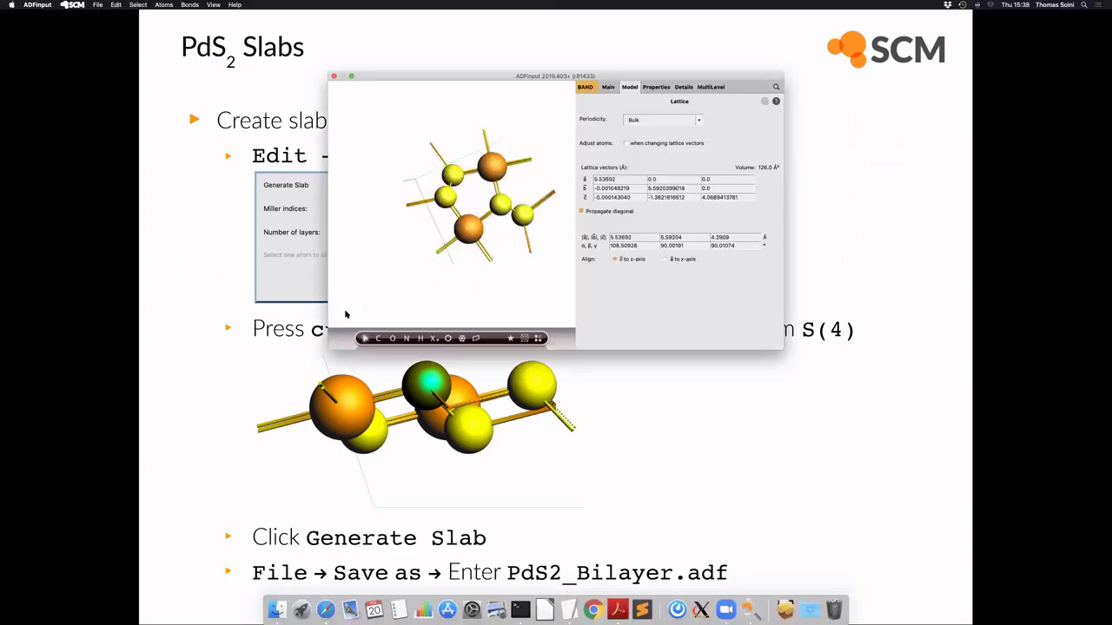
Step: View the crystal from the side with periodic repetition, then return to the single unit cell in side view
left_click_drag(475, 273, 480, 182)
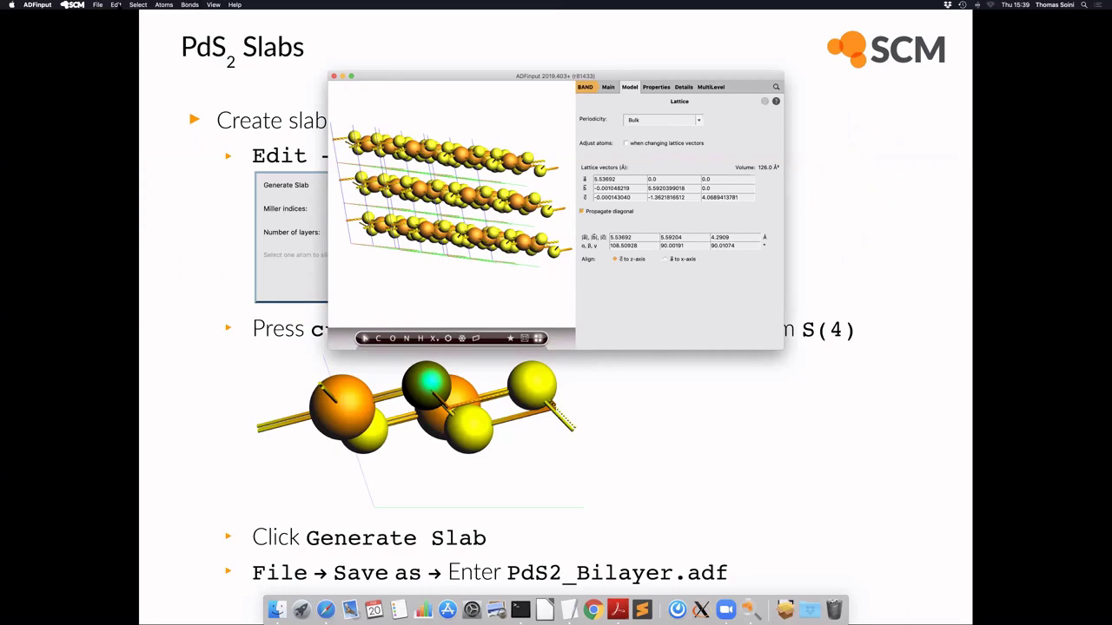
left_click(538, 338)
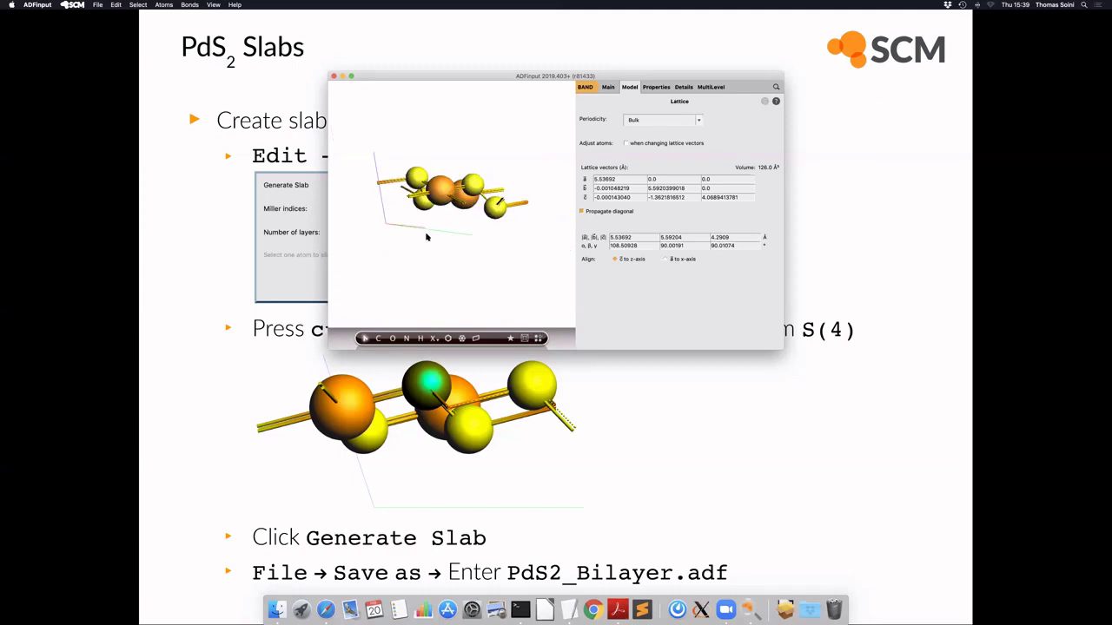
left_click_drag(421, 243, 397, 242)
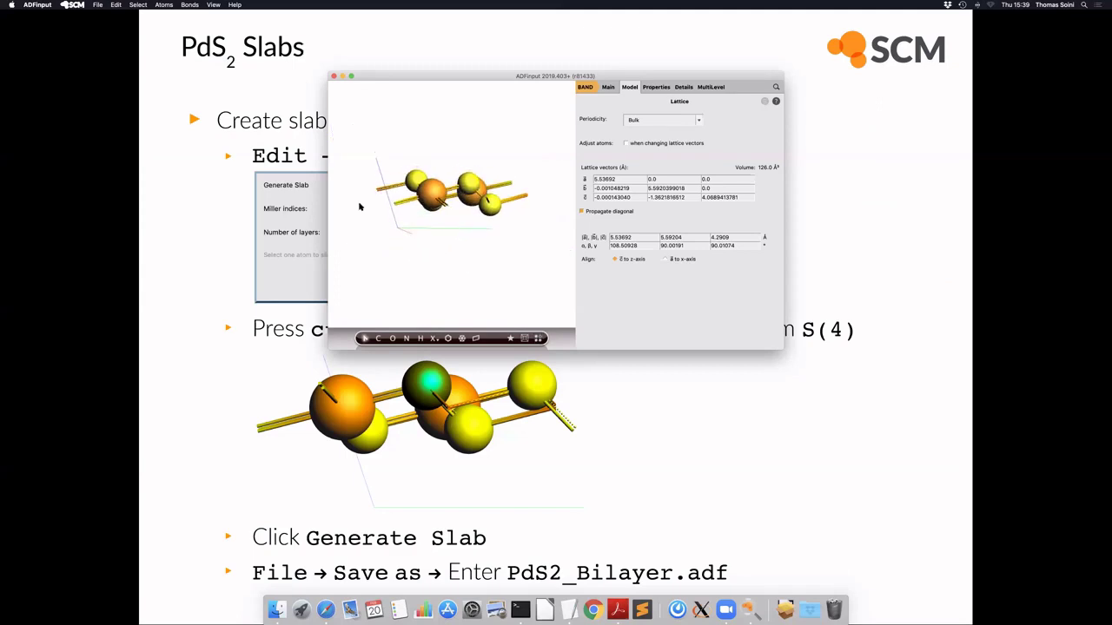
Step: Generate a slab with Miller indices 0 0 1 and 2 layers, sliced through the uppermost sulfur atom near the cell's middle
left_click(116, 5)
mouse_move(139, 159)
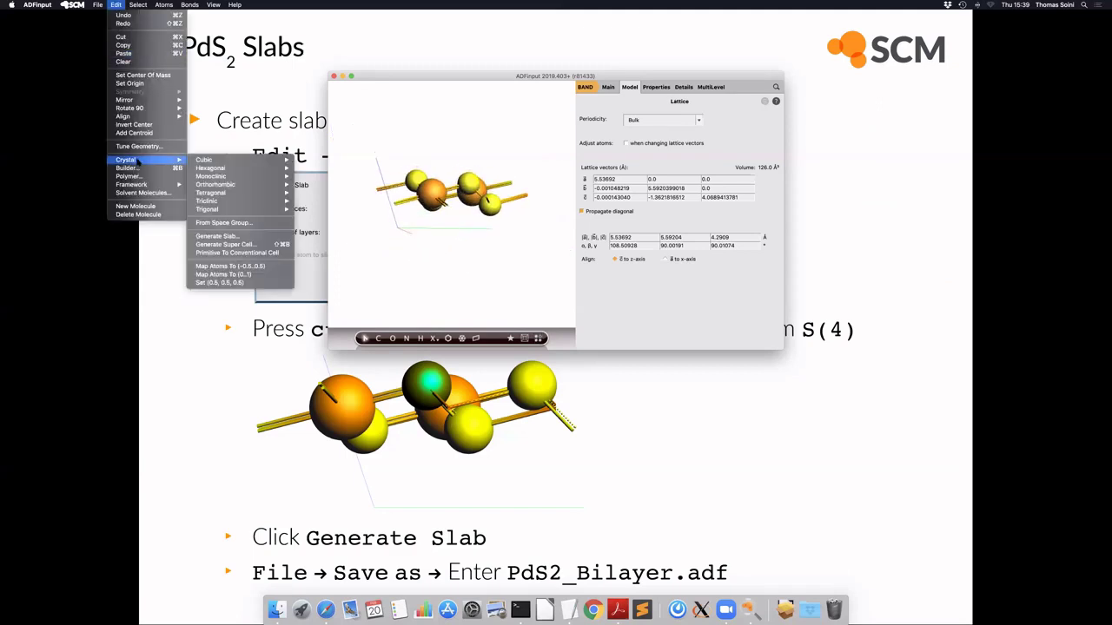
left_click(216, 236)
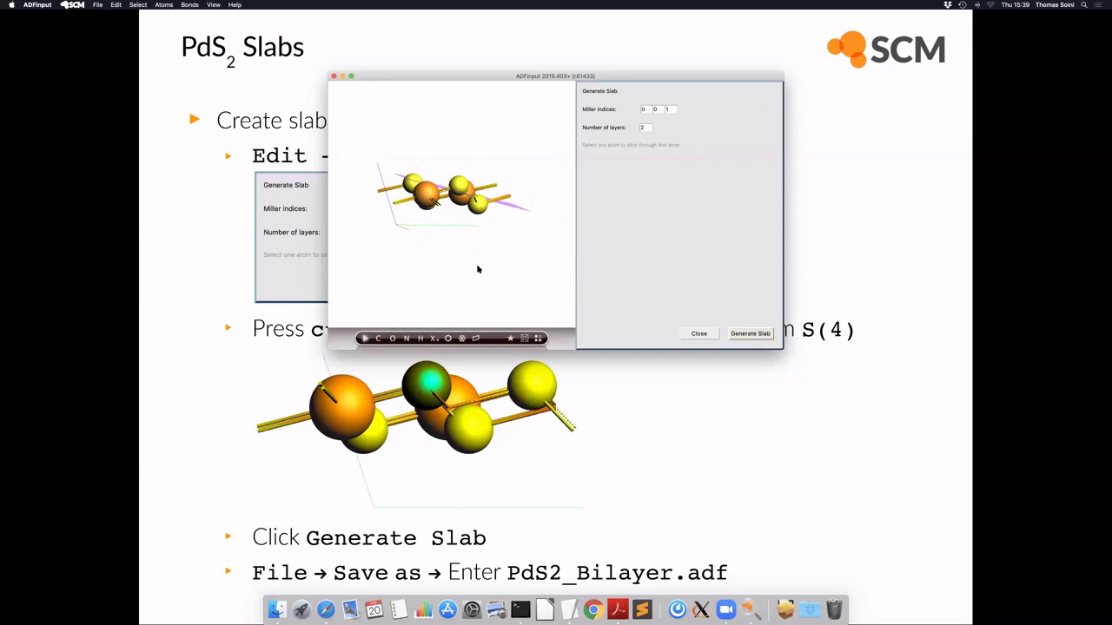
mouse_move(669, 109)
left_click(457, 186)
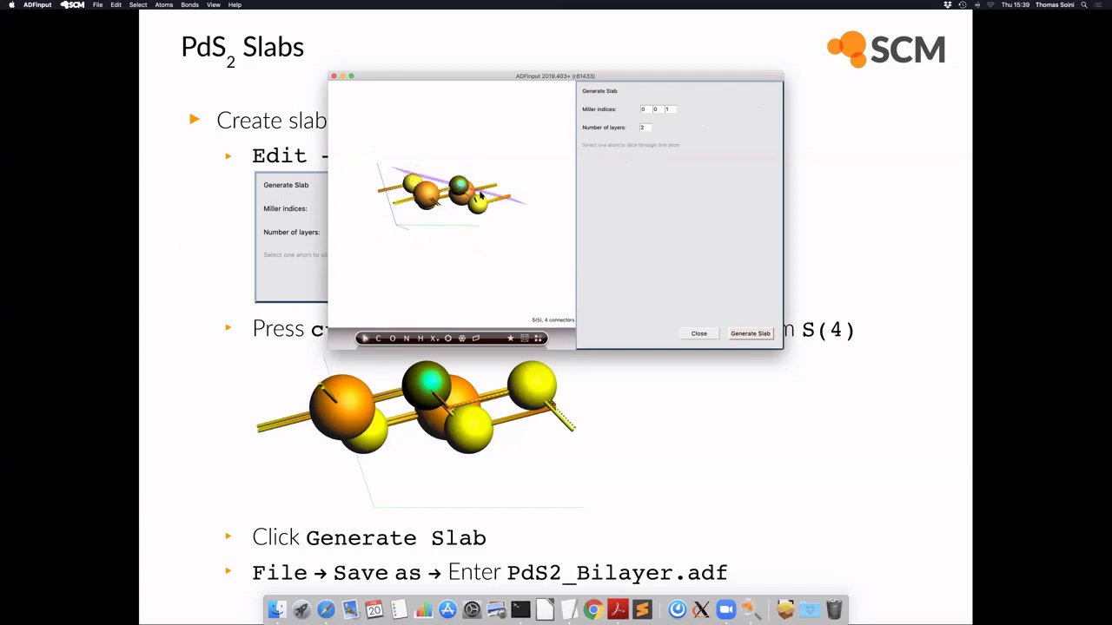
mouse_move(450, 257)
left_mouse_down()
mouse_move(504, 241)
mouse_move(442, 256)
left_mouse_up()
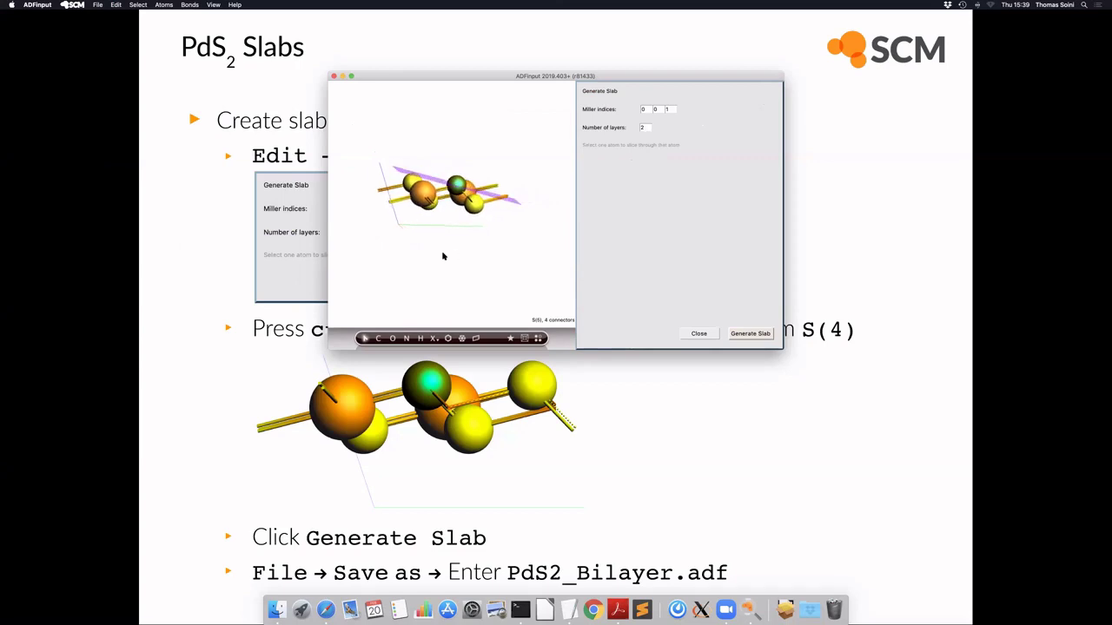
left_click(752, 334)
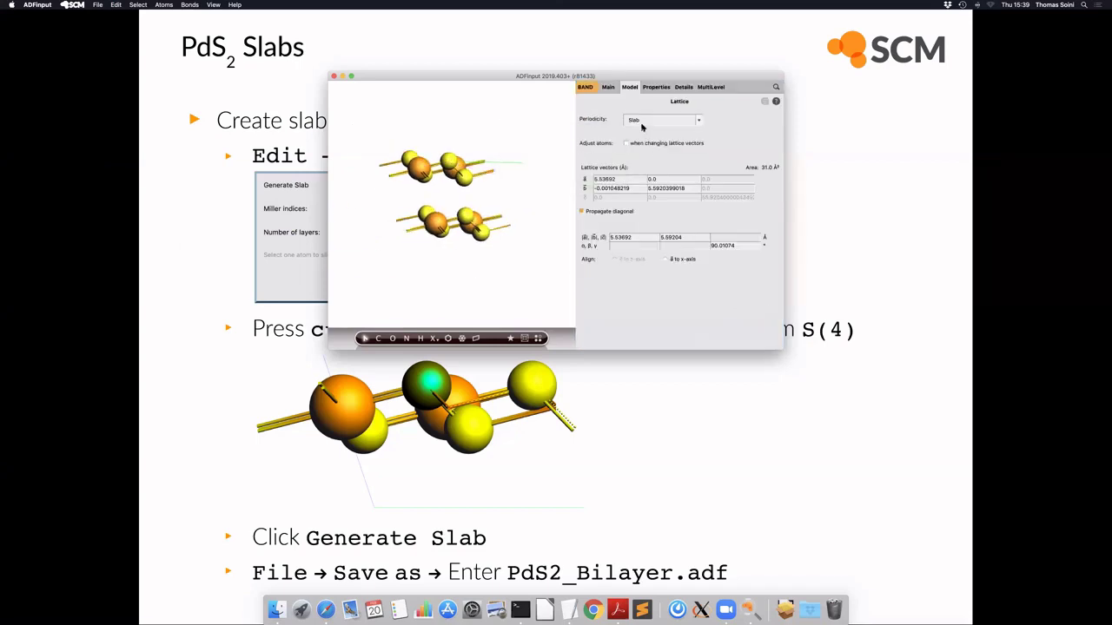
Step: Try to start slab generation again on the already sliced PdS2 system
left_click(116, 6)
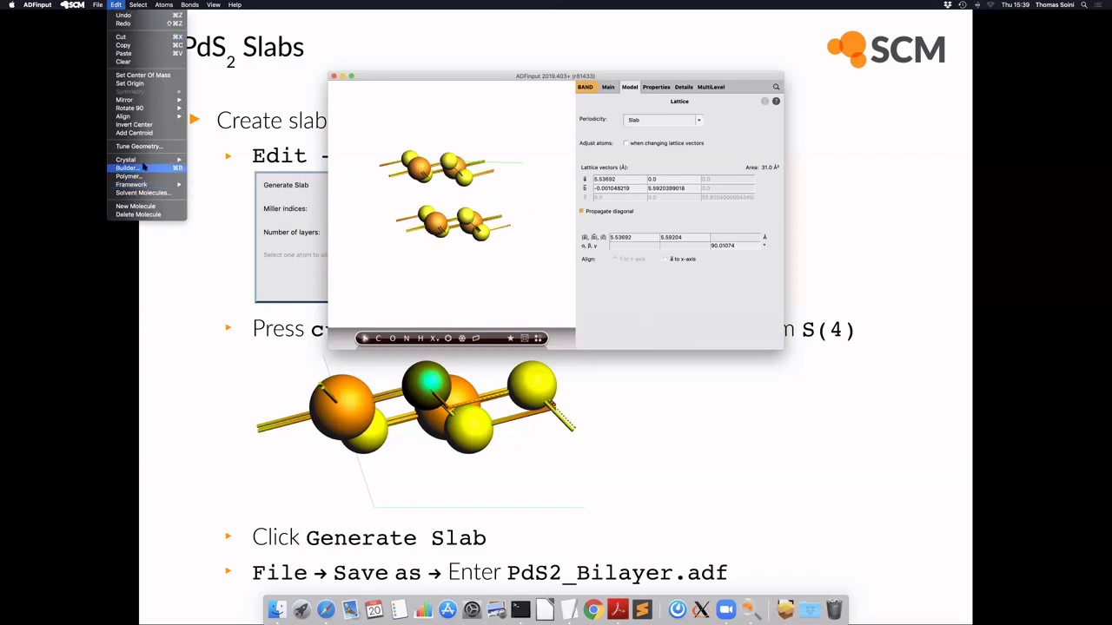
mouse_move(130, 160)
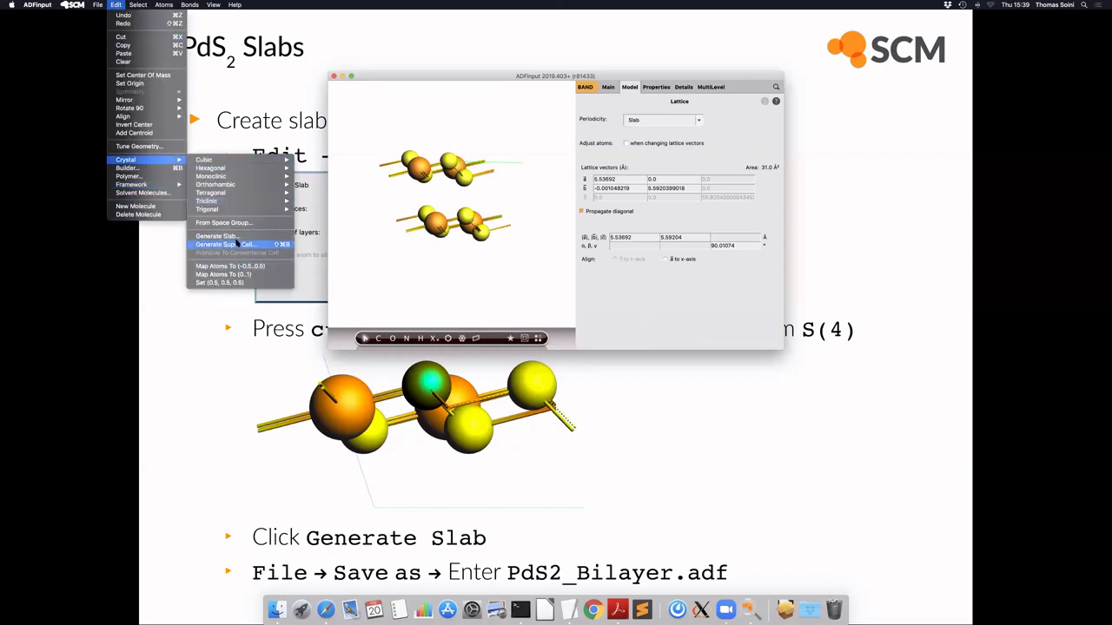
left_click(479, 277)
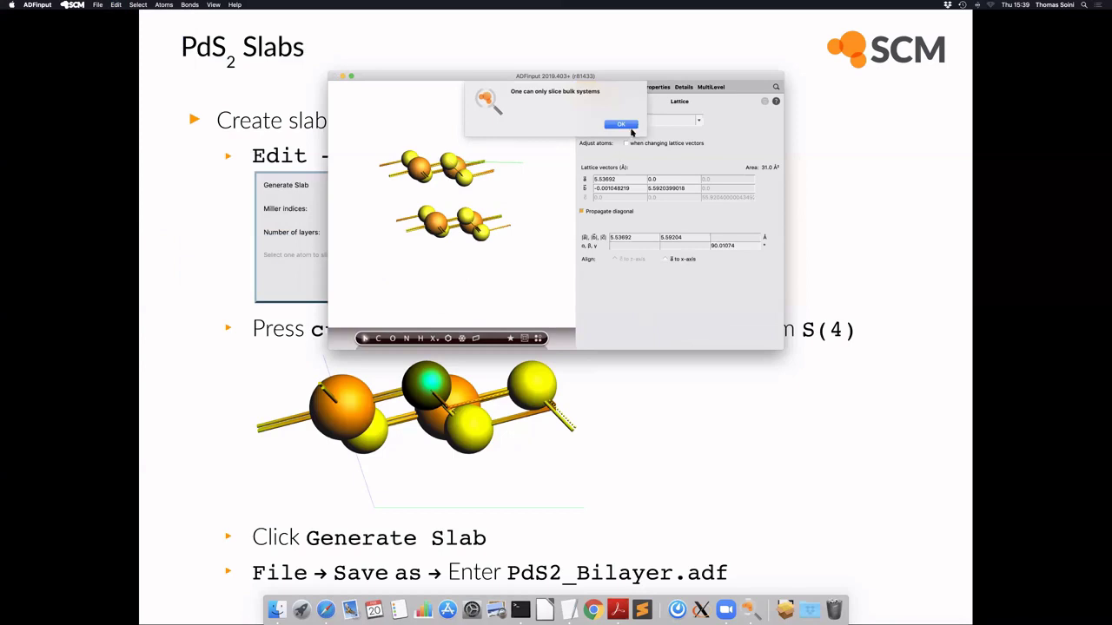
left_click(627, 124)
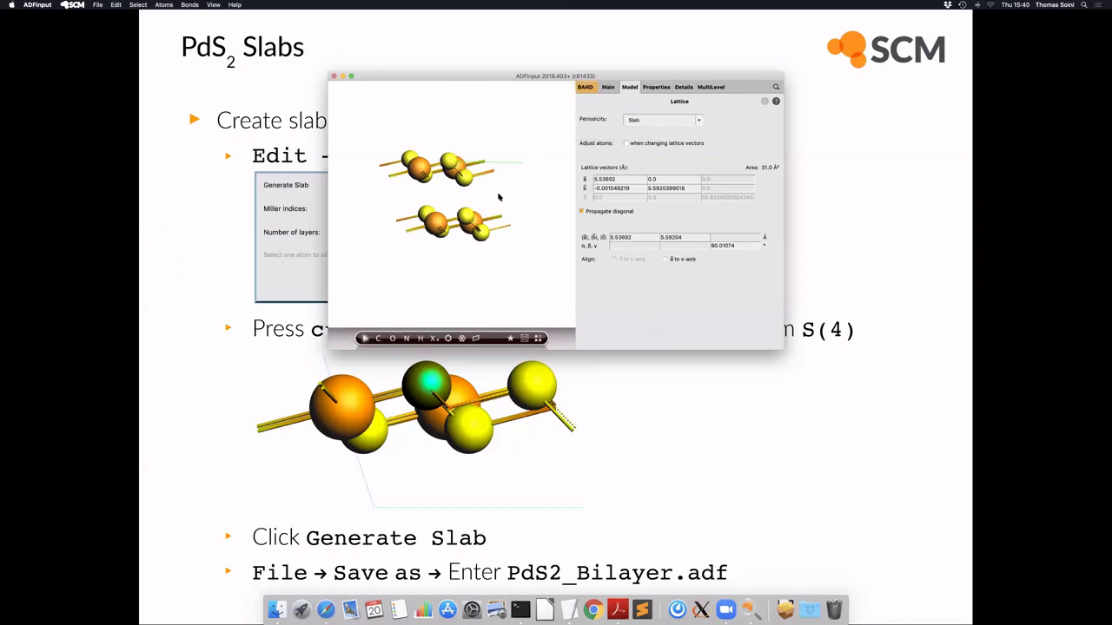
Step: Restore the bulk crystal and generate a 2-layer slab with Miller indices 0 0 1 through the same upper sulfur atom
left_click(116, 4)
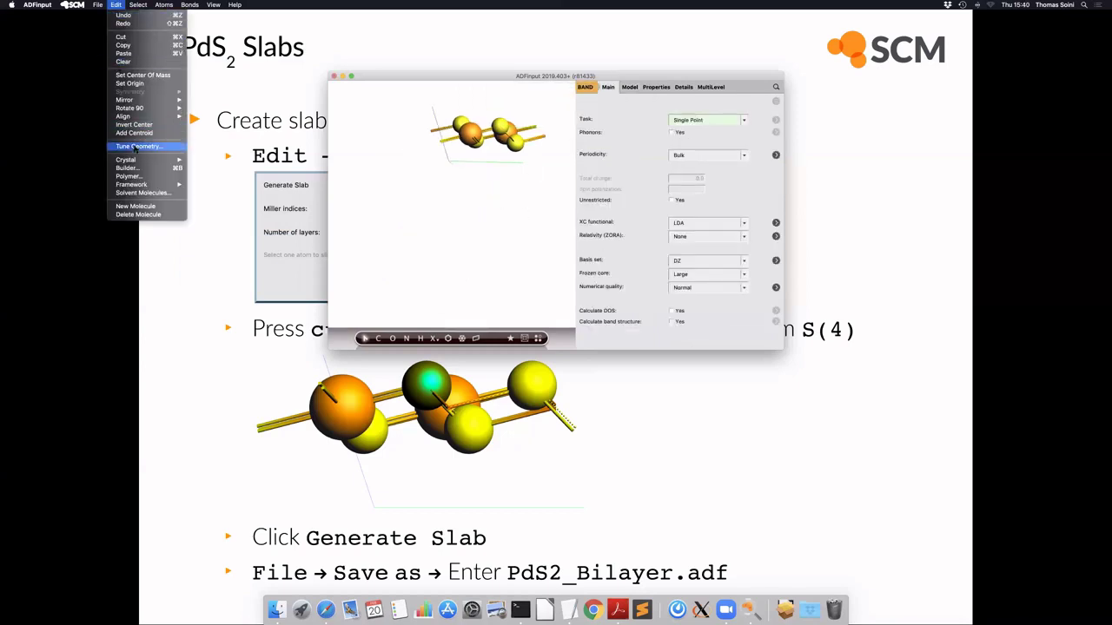
mouse_move(141, 161)
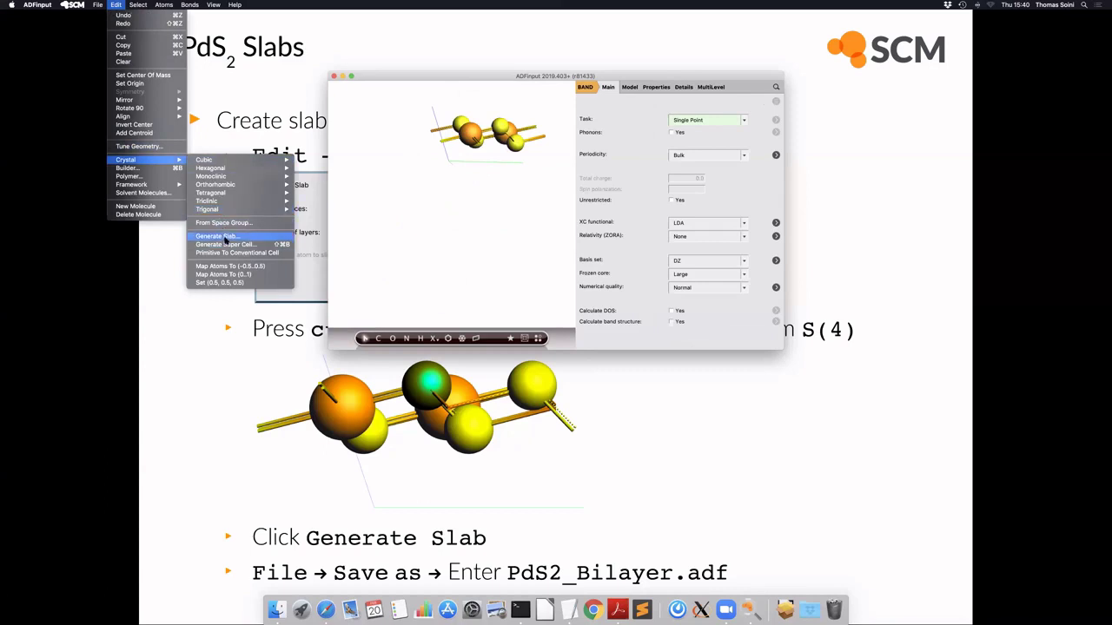
left_click(223, 236)
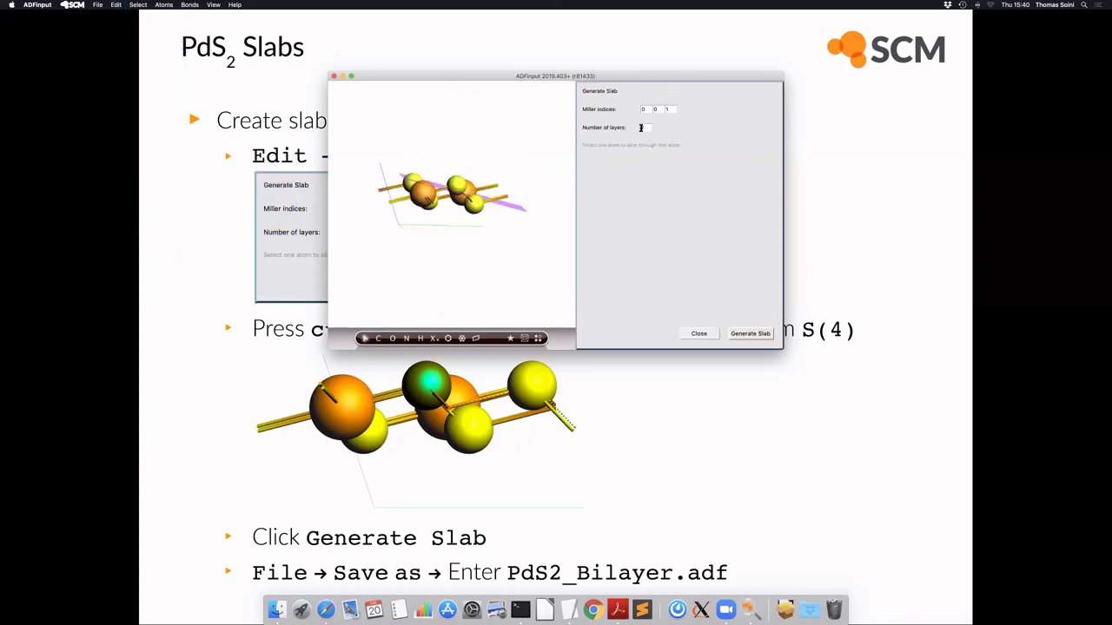
double_click(641, 127)
type("2")
left_click(458, 185)
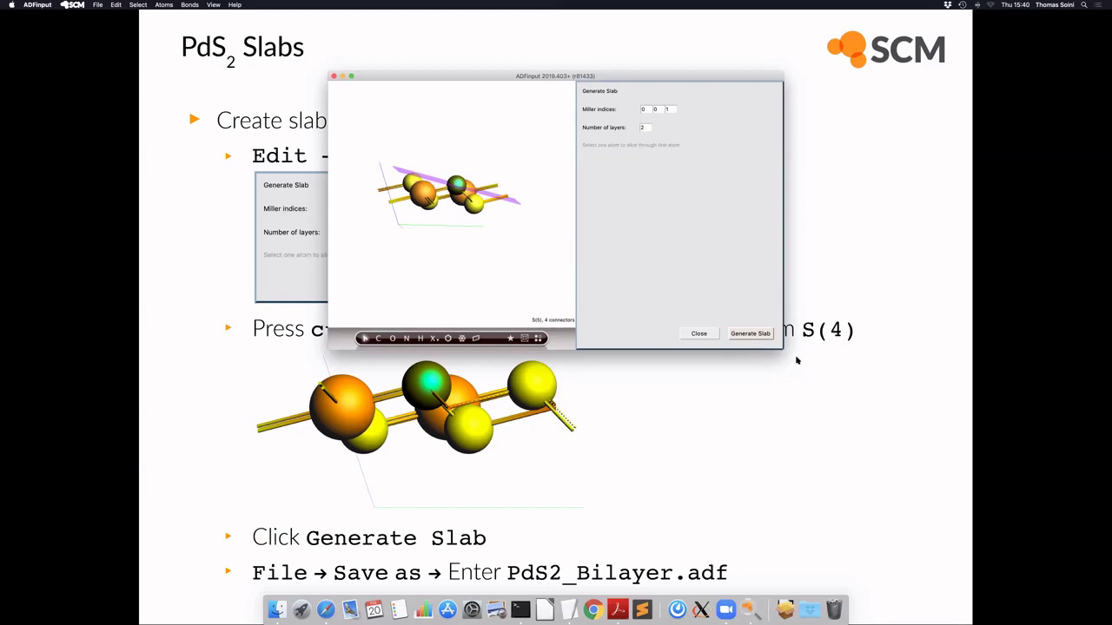
left_click(760, 334)
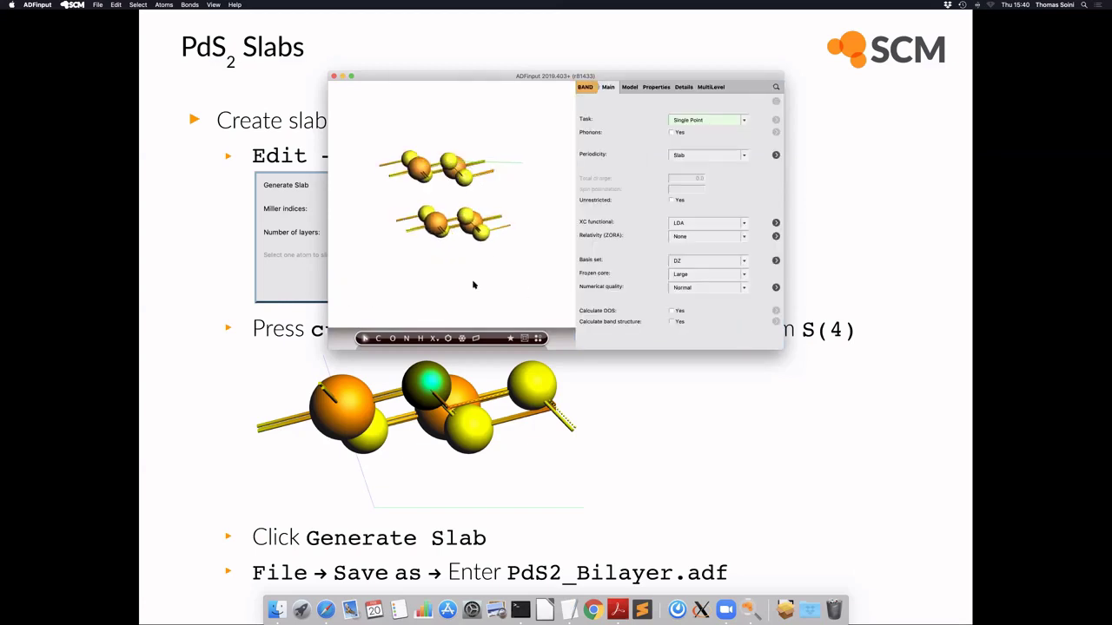
Step: Enlarge the molecule editor window and reposition it so the slab and its settings are fully visible
left_click_drag(465, 77, 467, 77)
left_click_drag(537, 82, 777, 88)
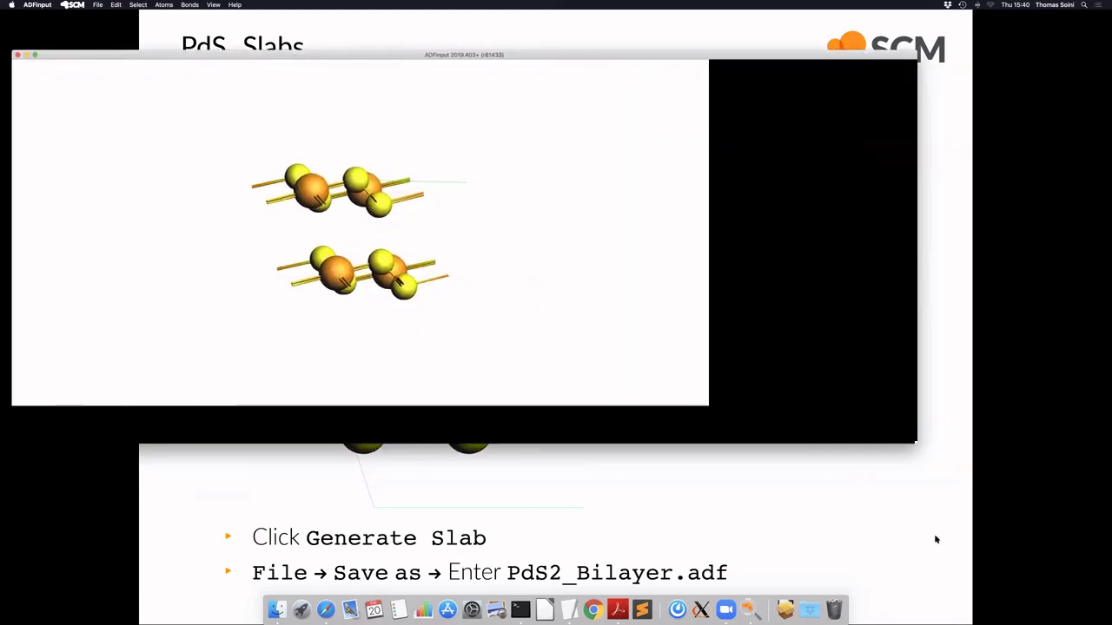
left_click_drag(921, 447, 970, 535)
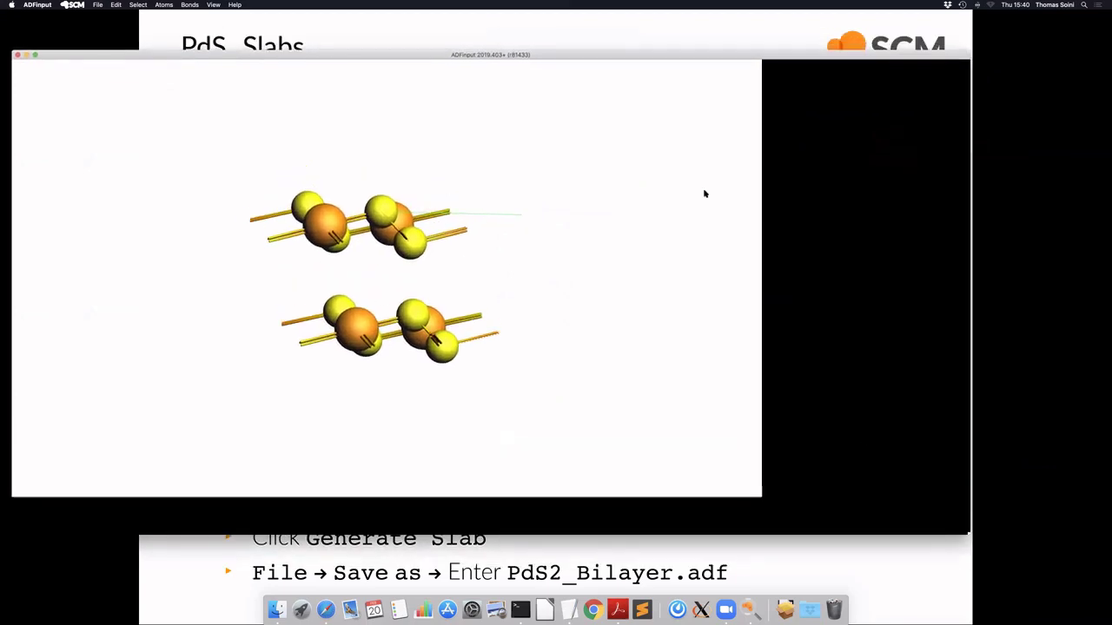
left_click_drag(644, 49, 712, 62)
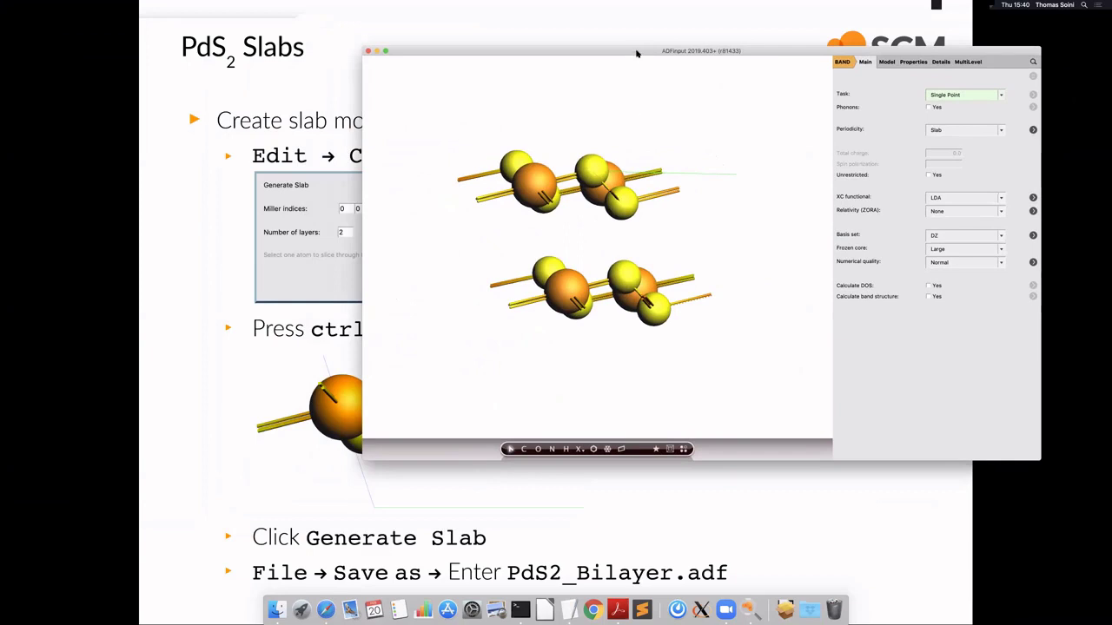
left_click_drag(637, 52, 554, 98)
Step: Save the two-layer slab as PdS2_Bilayer.adf in the part2 folder and dismiss the relativistic-effects warning
left_click(98, 4)
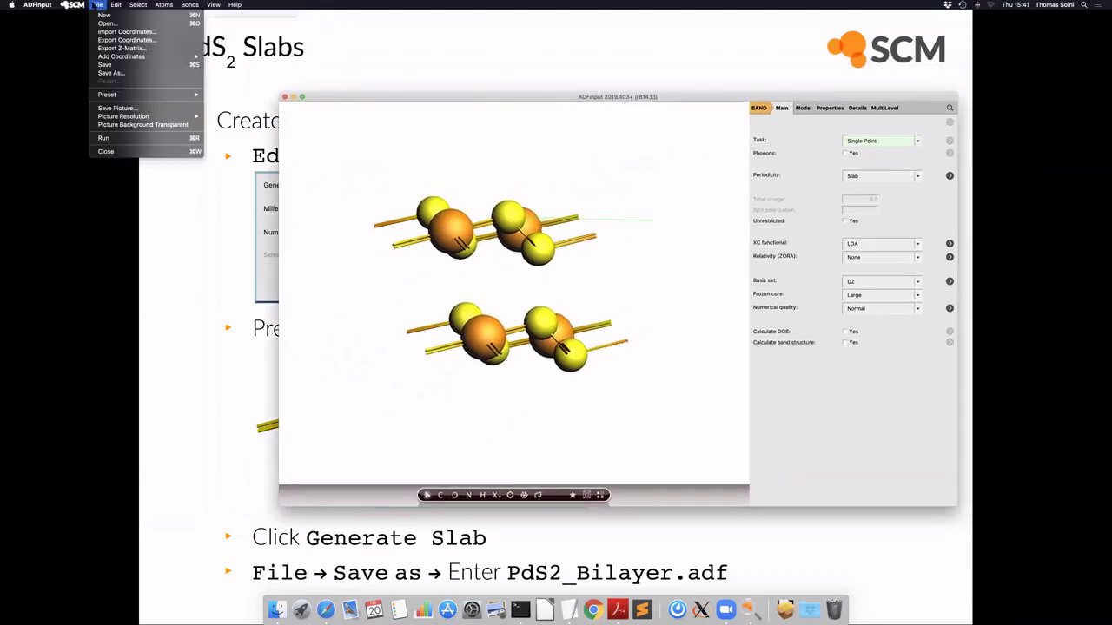
left_click(146, 75)
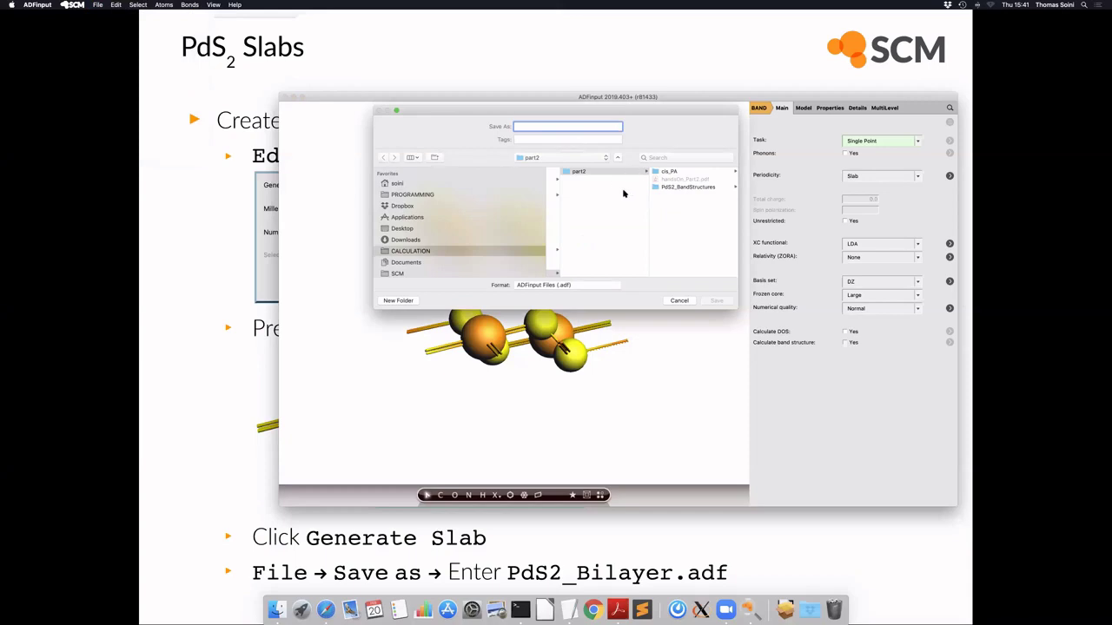
type("PdS2")
key("BackSpace")
left_click(710, 301)
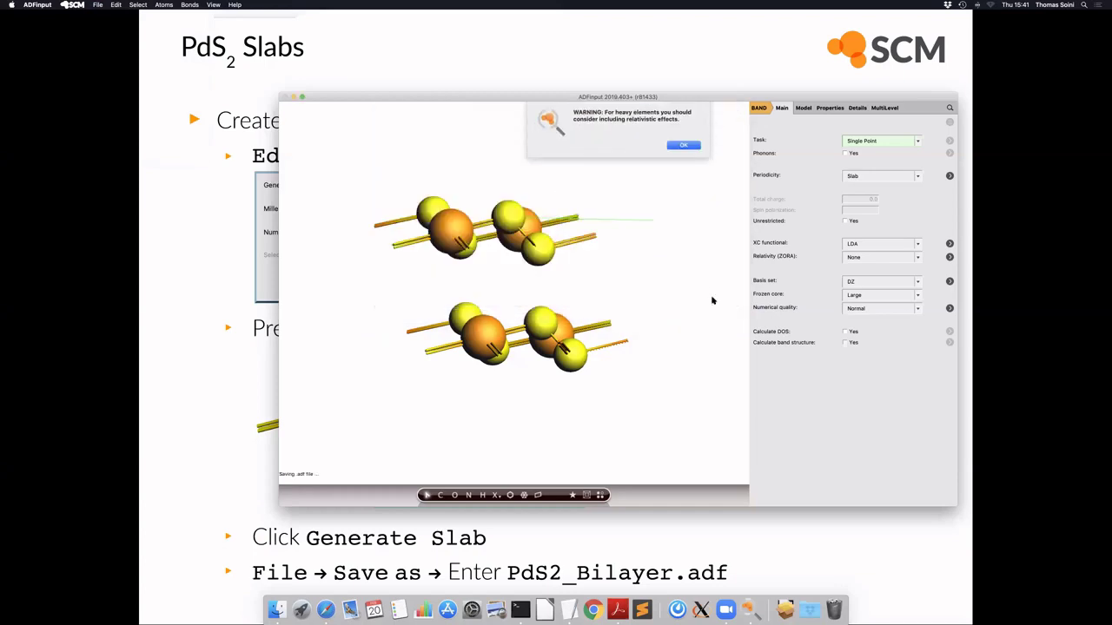
left_click(680, 145)
left_click(683, 146)
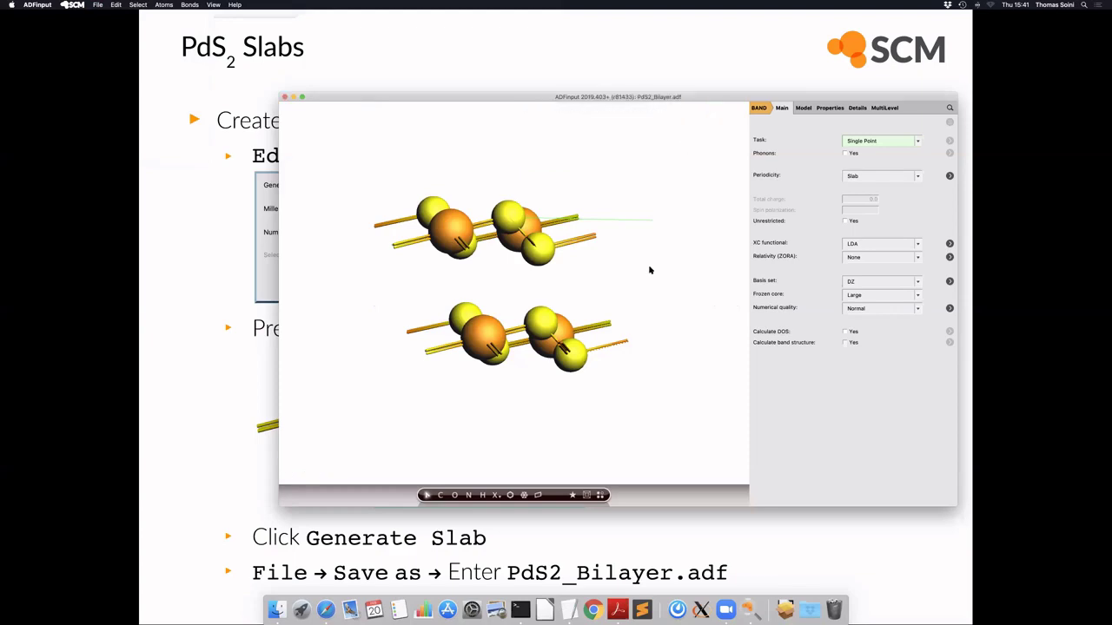
Step: Switch to the tutorial slides in Adobe Acrobat Reader
key("super+Tab")
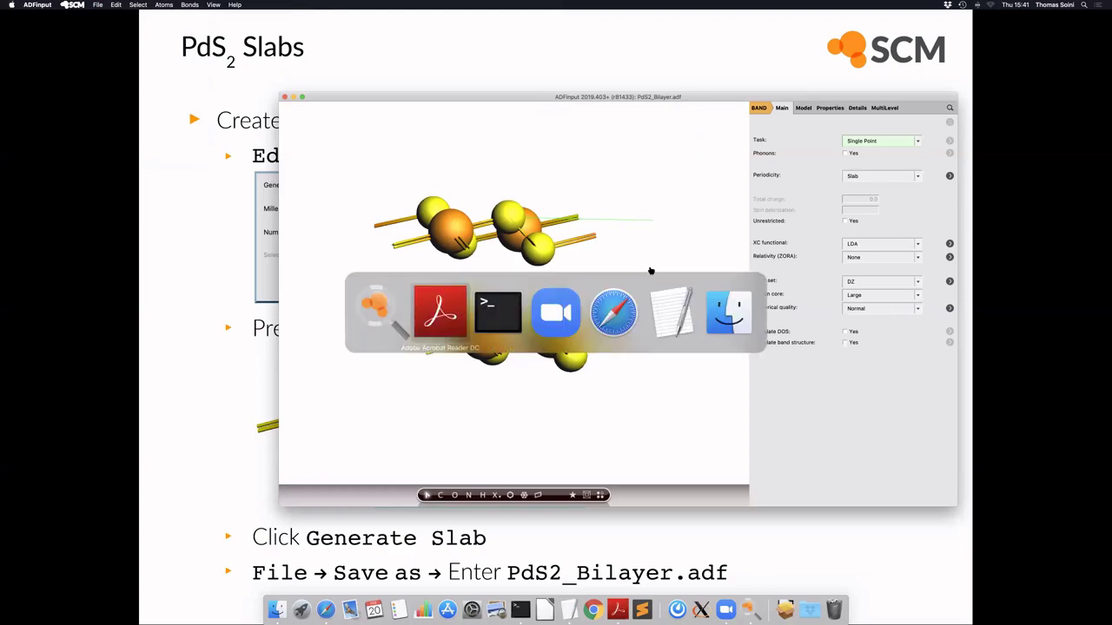
key("super+Tab")
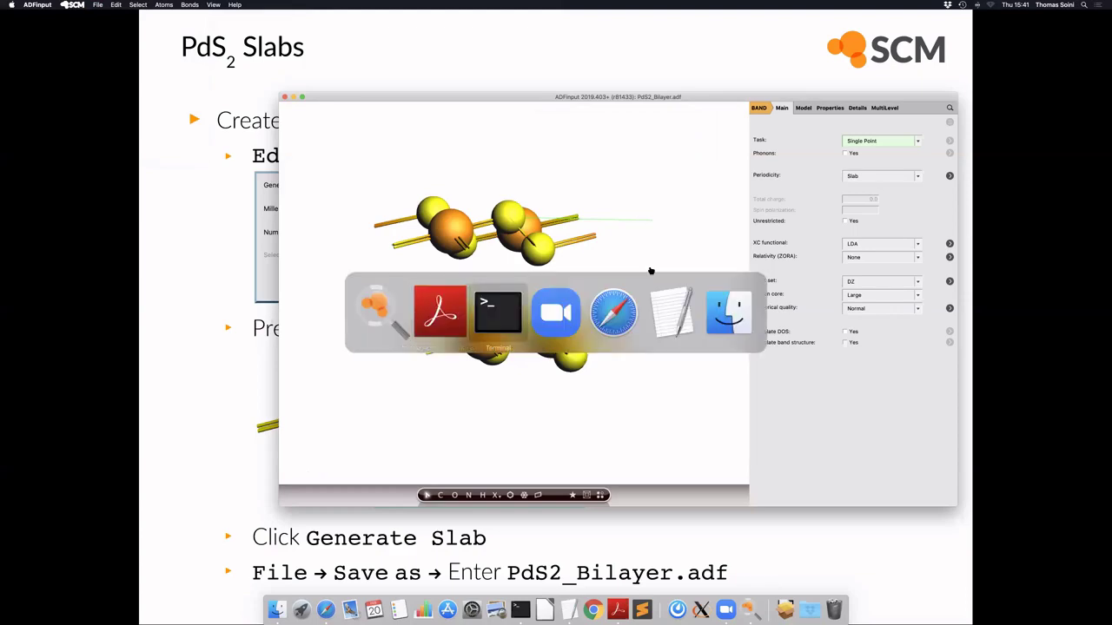
key("super+Tab")
key("super+Tab")
key("super+Tab")
key("super+Tab")
key("super+Tab")
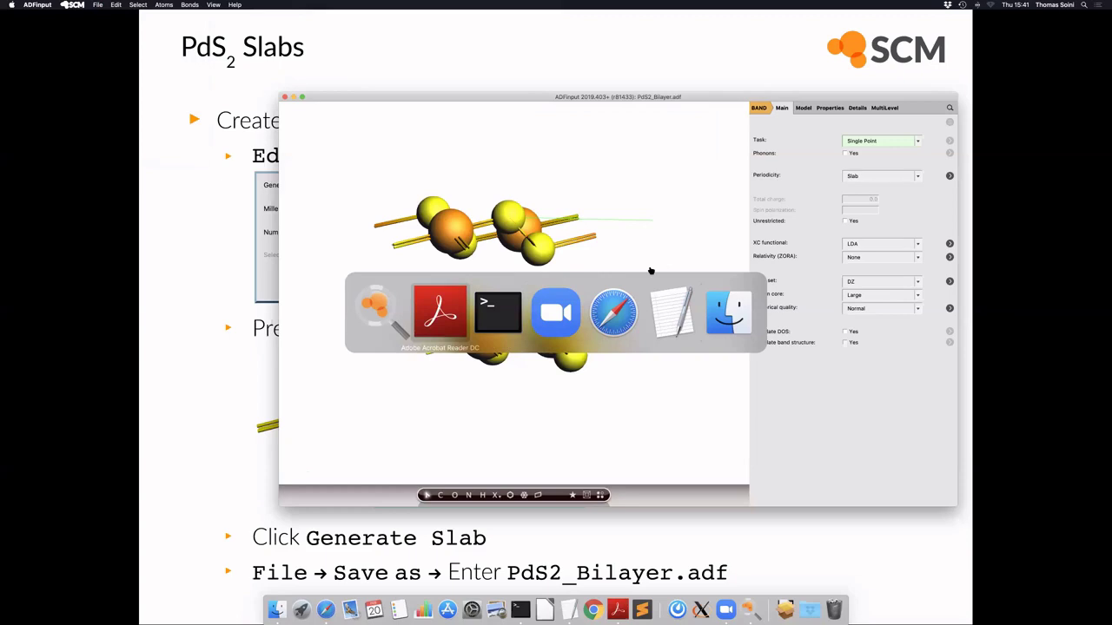
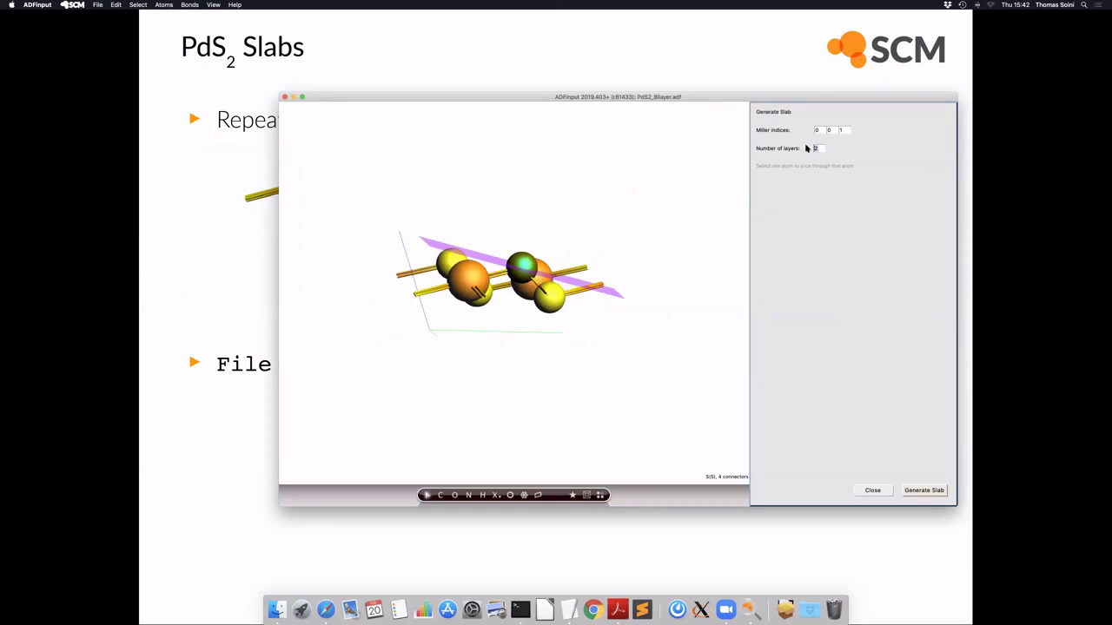
Step: Generate a 1-layer slab through the selected sulfur atom and briefly inspect its periodic repetition from above
type("1")
left_click(922, 491)
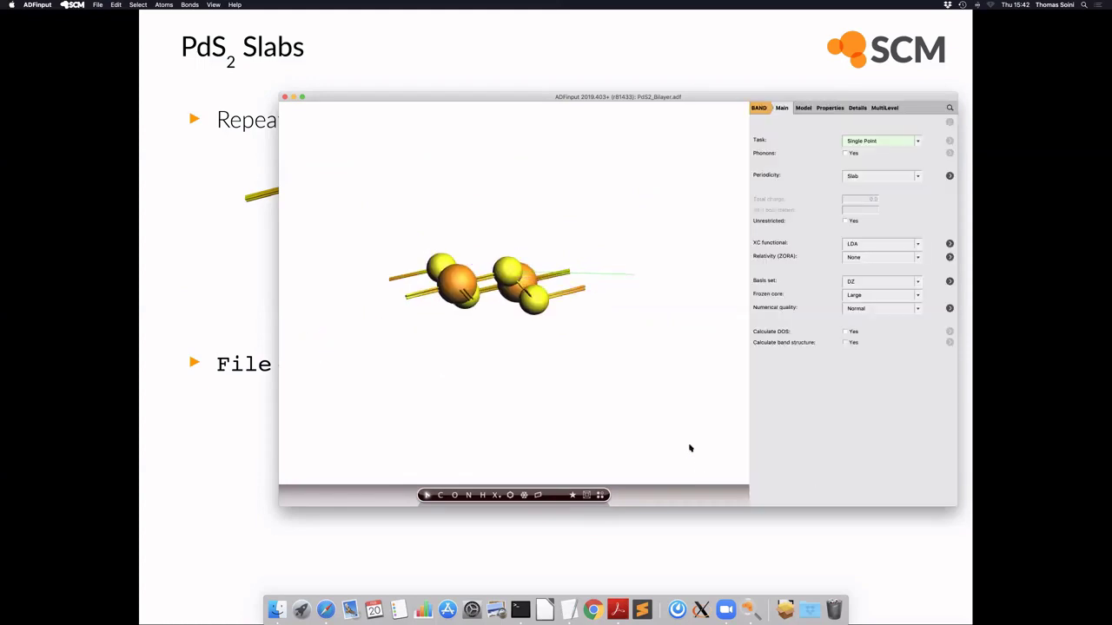
left_click(600, 496)
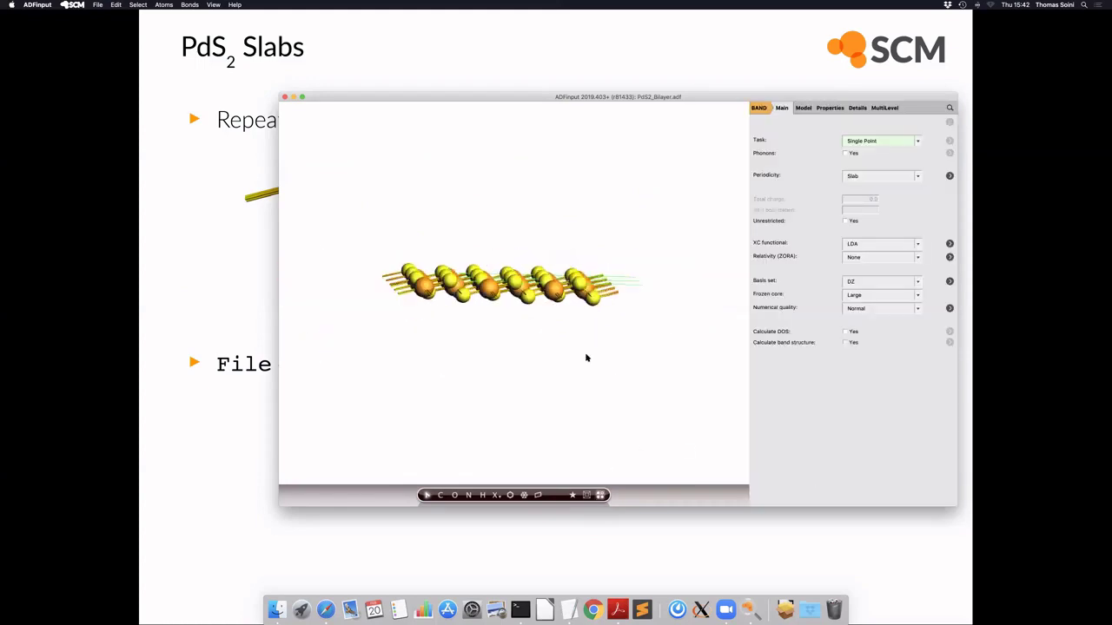
mouse_move(583, 461)
left_mouse_down()
mouse_move(571, 338)
mouse_move(584, 336)
mouse_move(550, 402)
mouse_move(577, 467)
left_mouse_up()
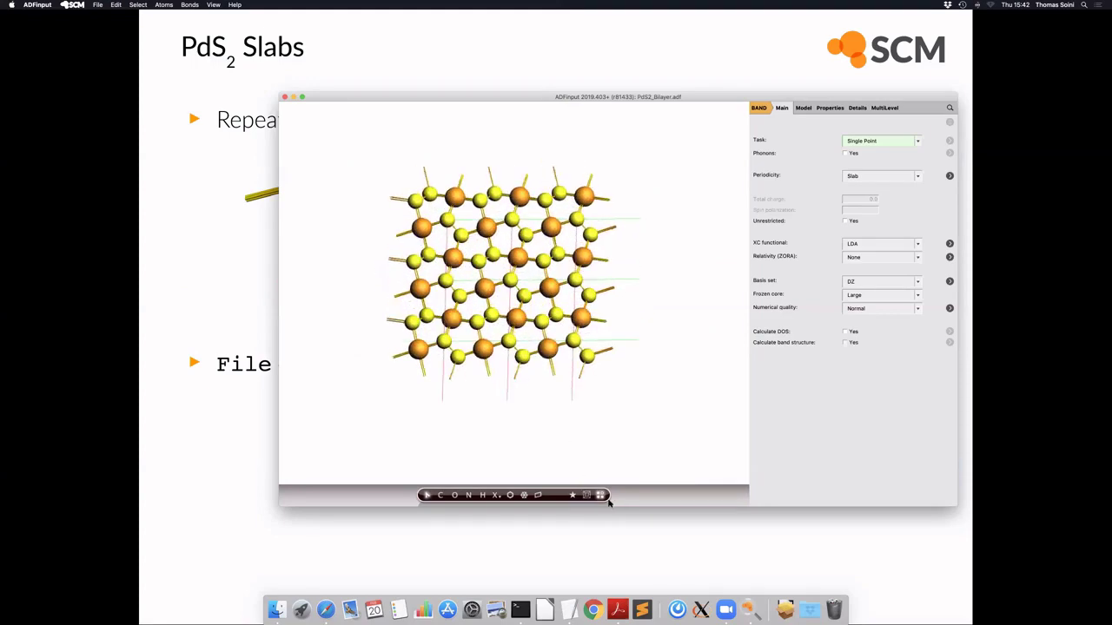
left_click(599, 495)
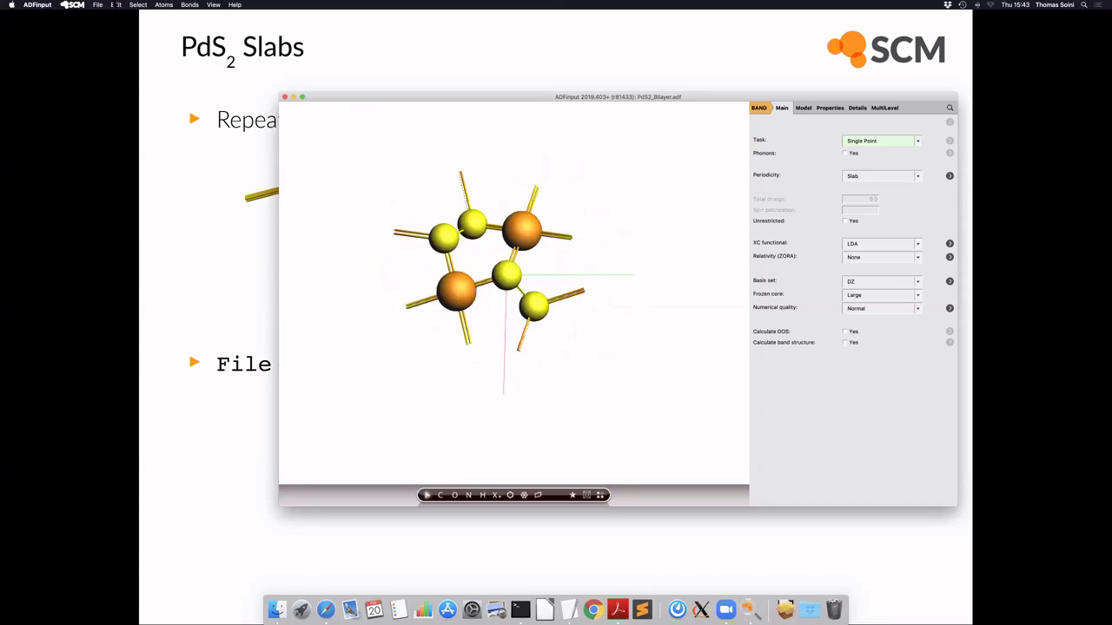
Step: Map the monolayer's atoms into the unit cell range (0..1)
left_click(116, 4)
mouse_move(147, 159)
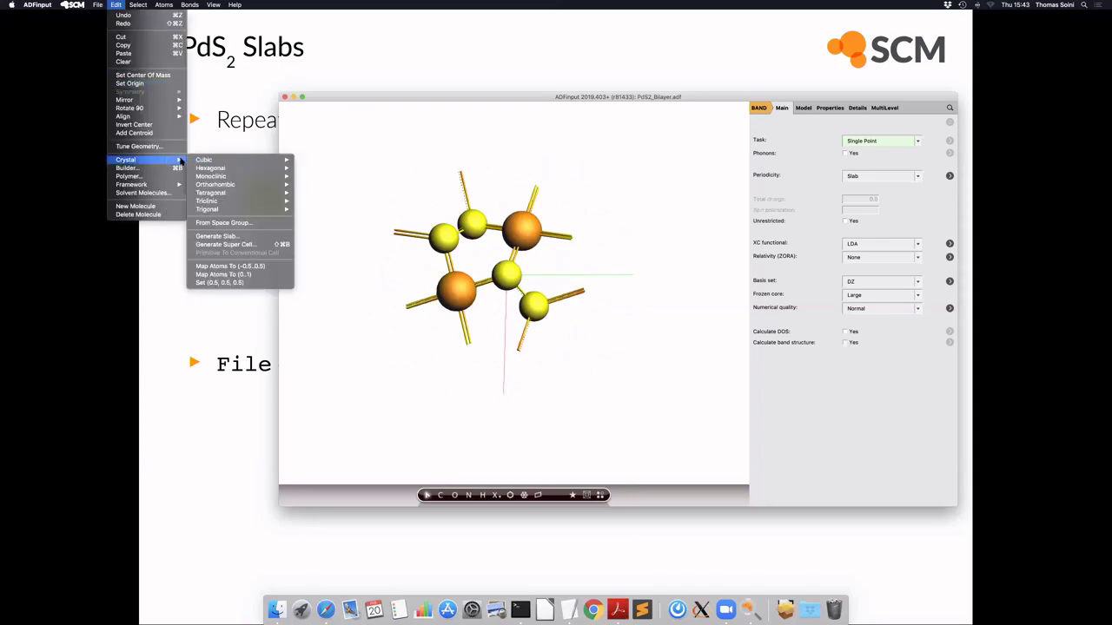
left_click(242, 275)
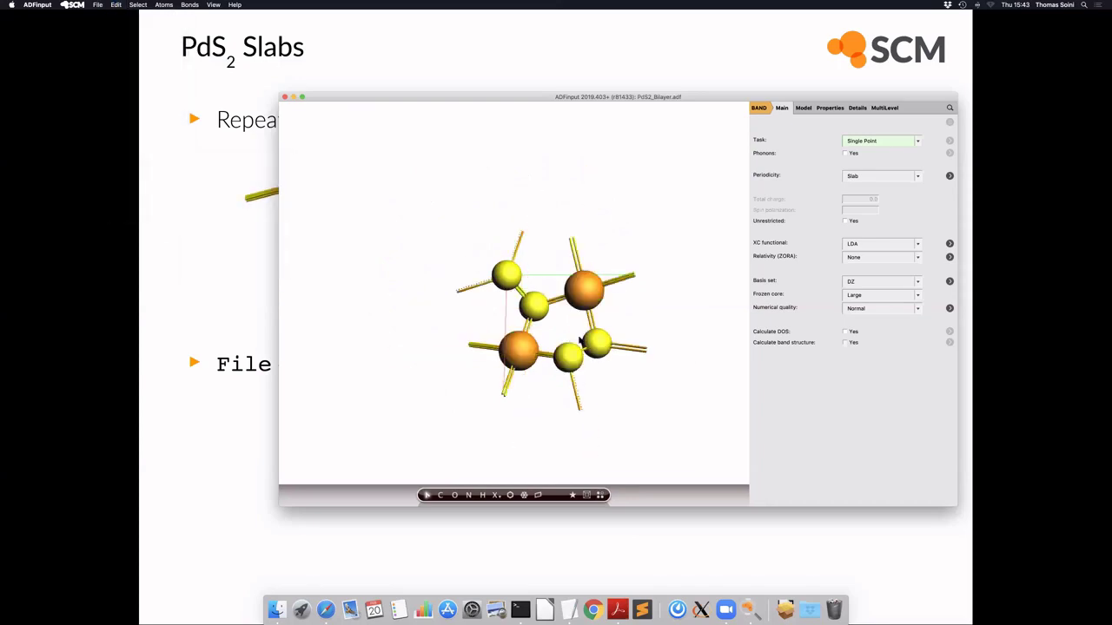
left_click_drag(586, 426, 613, 426)
Step: Save the one-layer slab under the new name PdS2_Manolayer.adf and dismiss the relativistic-effects warning
left_click(97, 4)
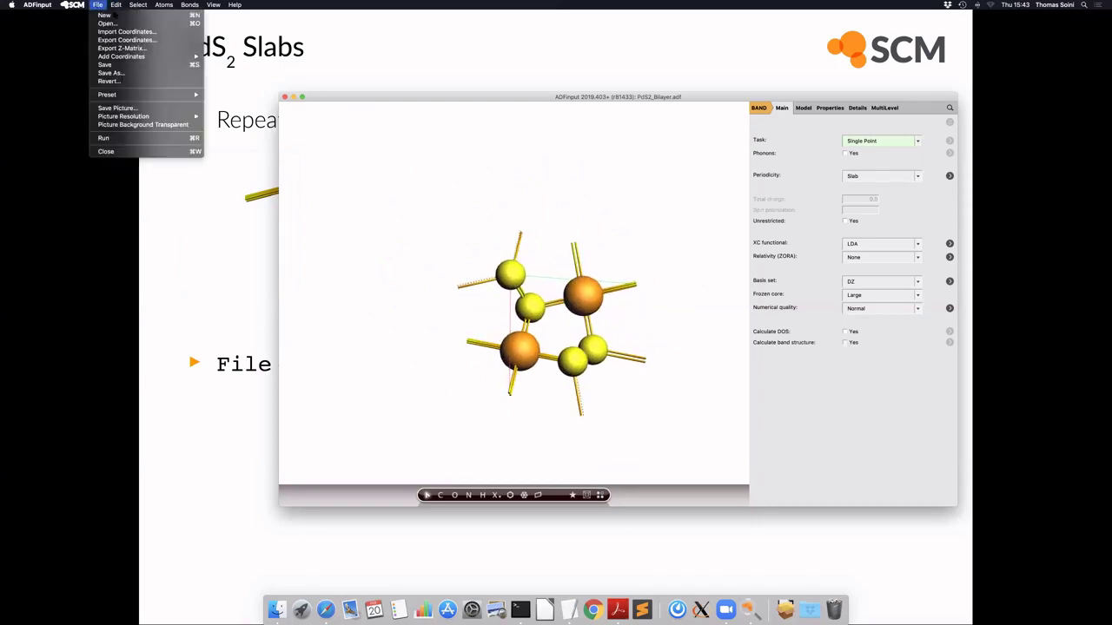
left_click(110, 72)
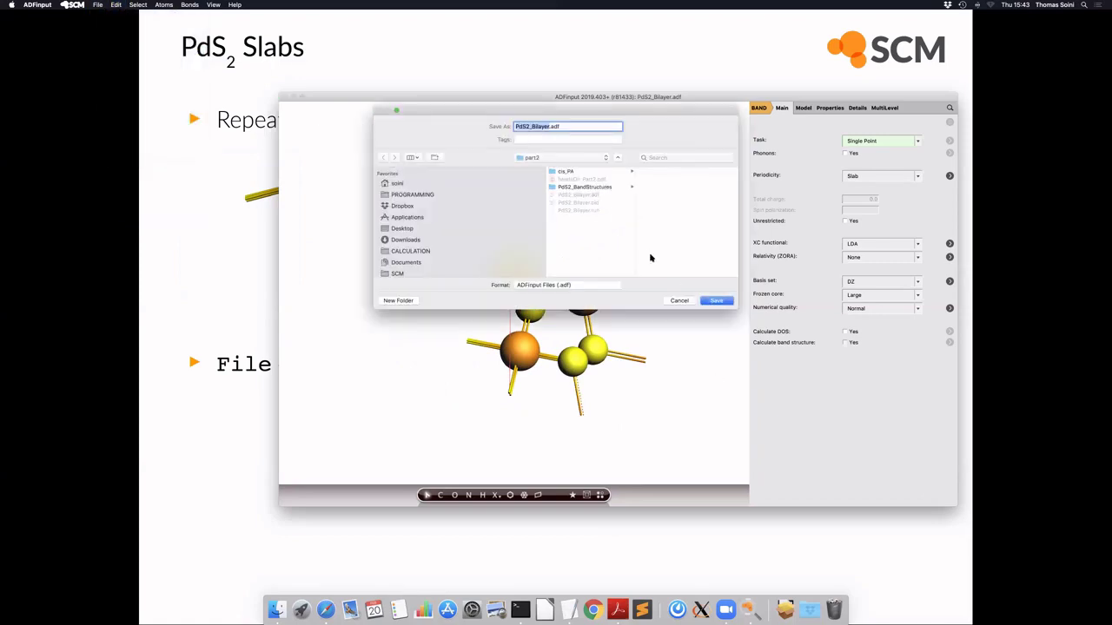
left_click(533, 127)
type("Mano")
left_click(716, 301)
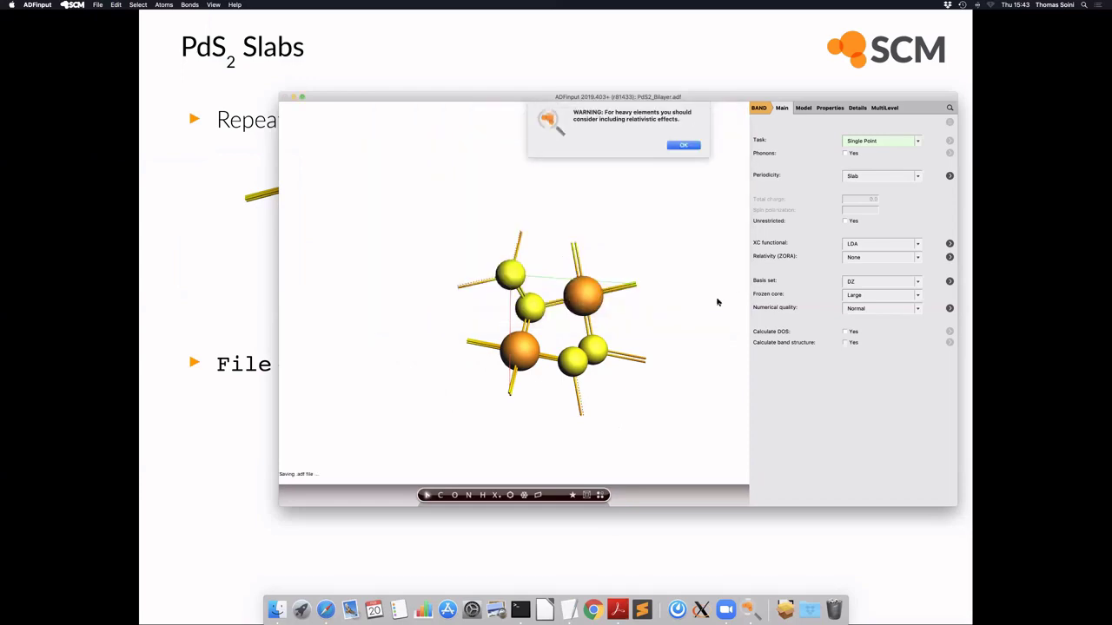
left_click(685, 144)
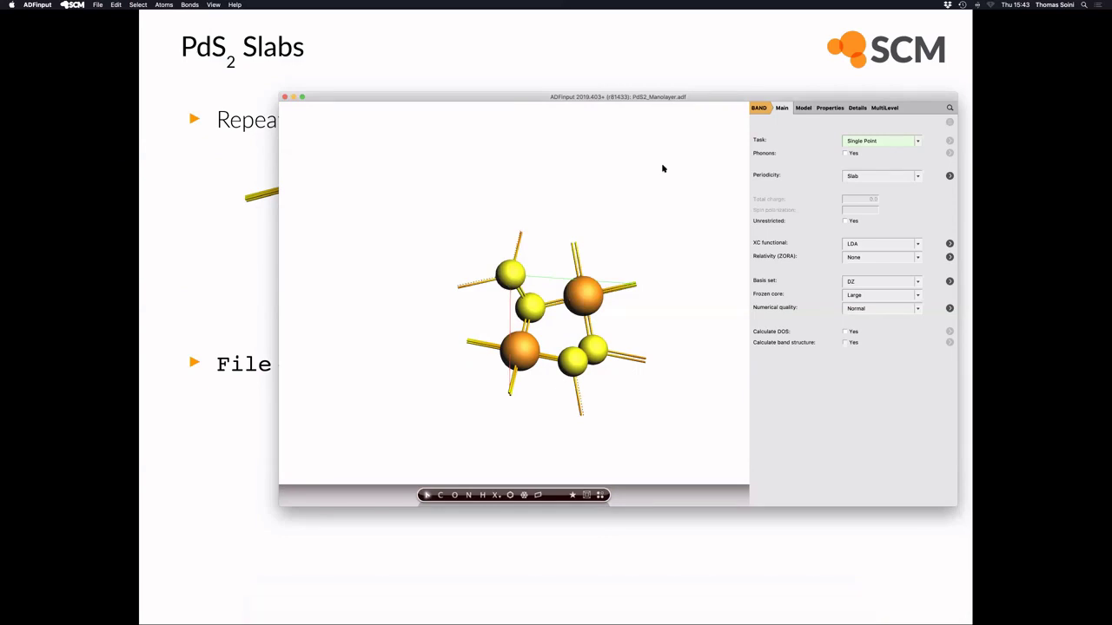
key("super+Tab")
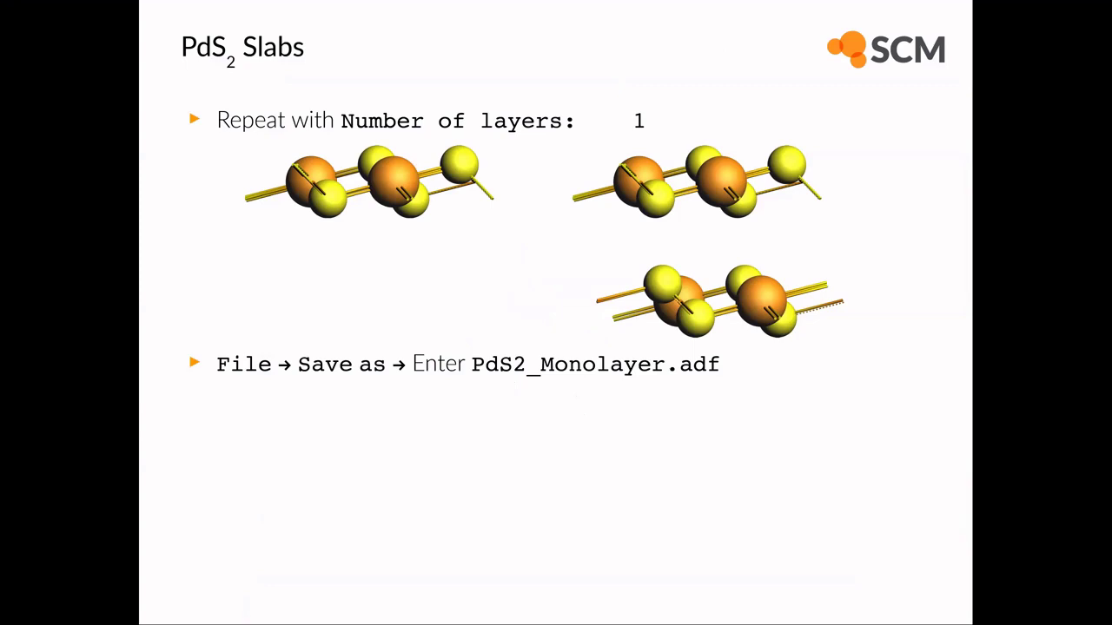
key("super+Tab")
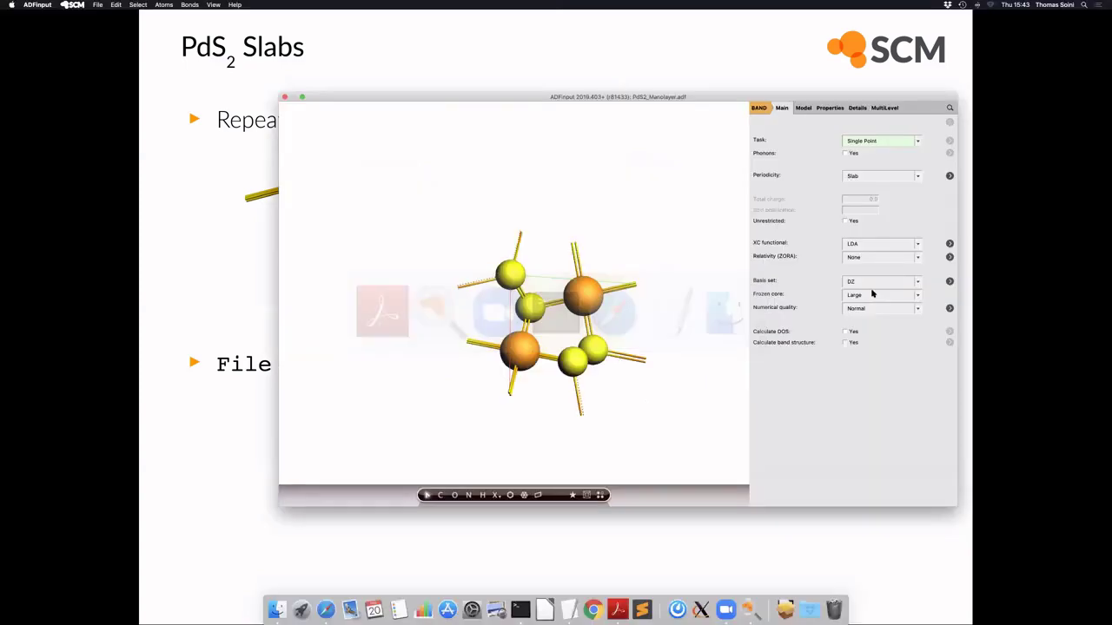
Step: Change the atom type of palladium atom Pd(2) in the monolayer to platinum, accept the bond-length notices and clear the selection
left_click_drag(623, 419, 643, 333)
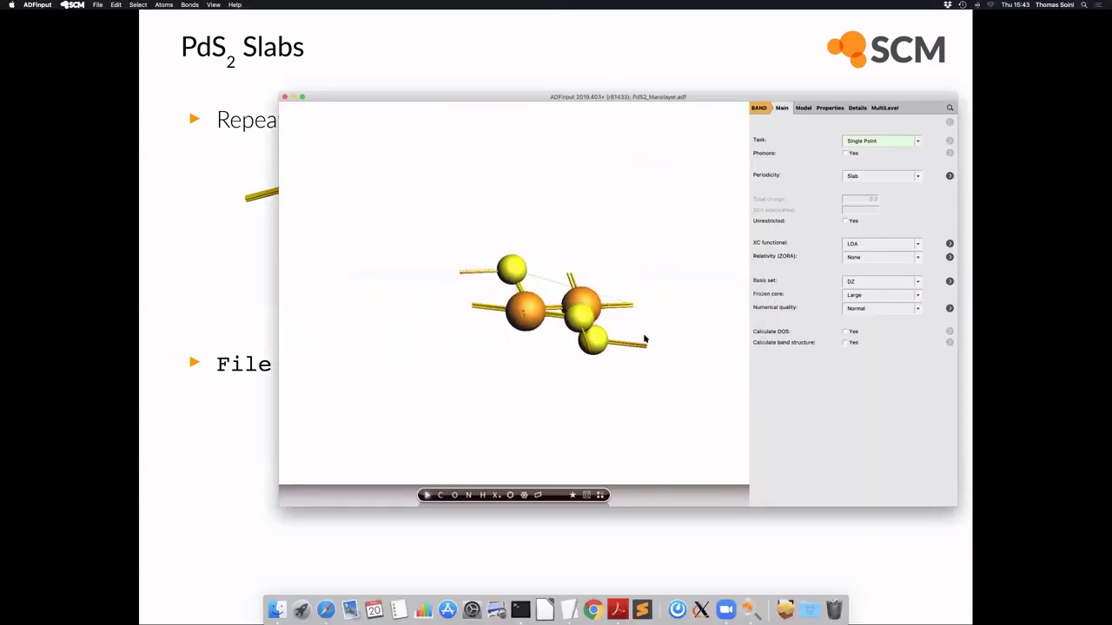
right_click(583, 298)
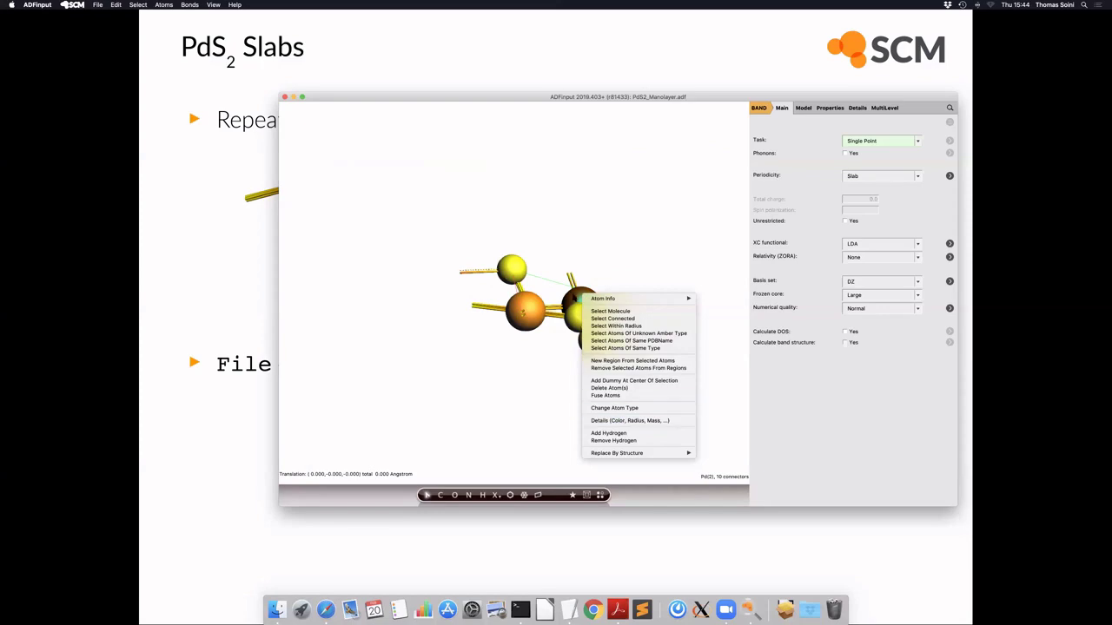
left_click(645, 409)
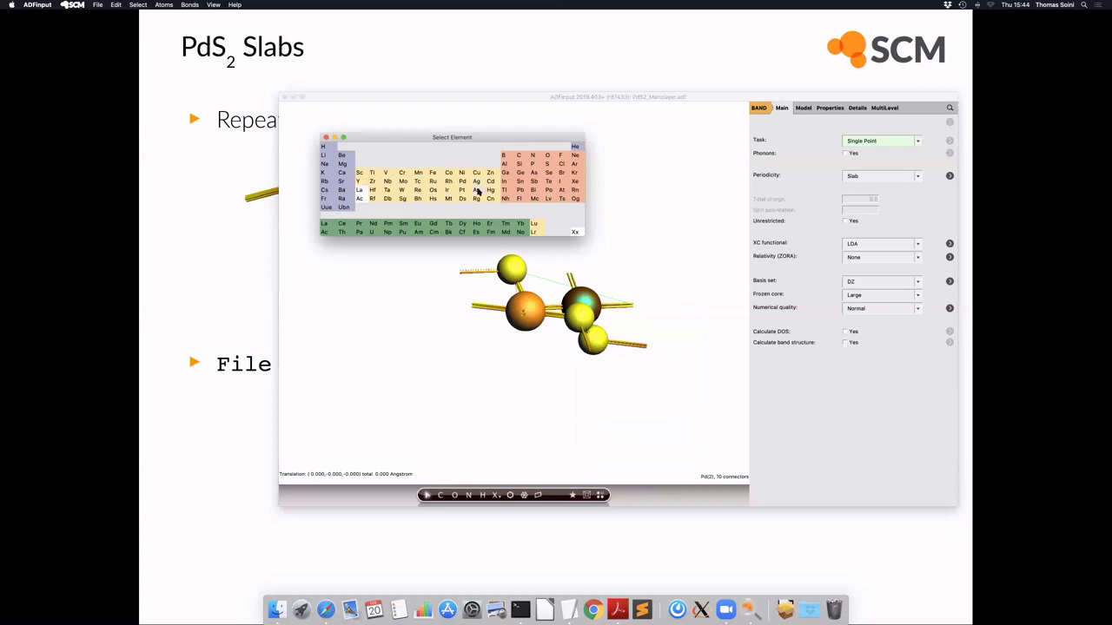
left_click(463, 190)
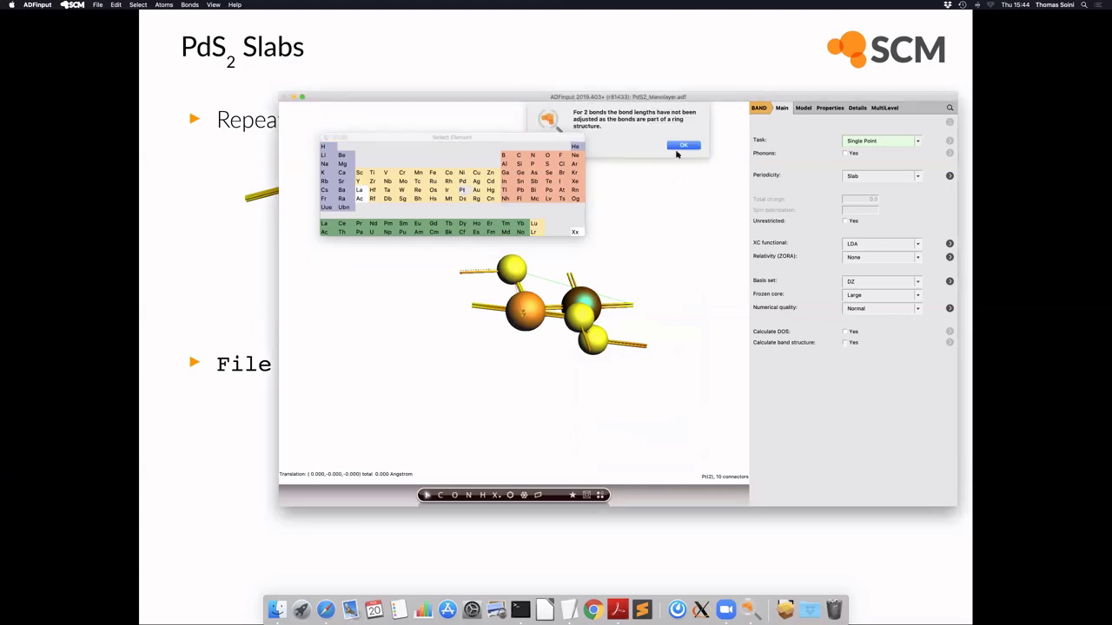
left_click(685, 146)
left_click(683, 145)
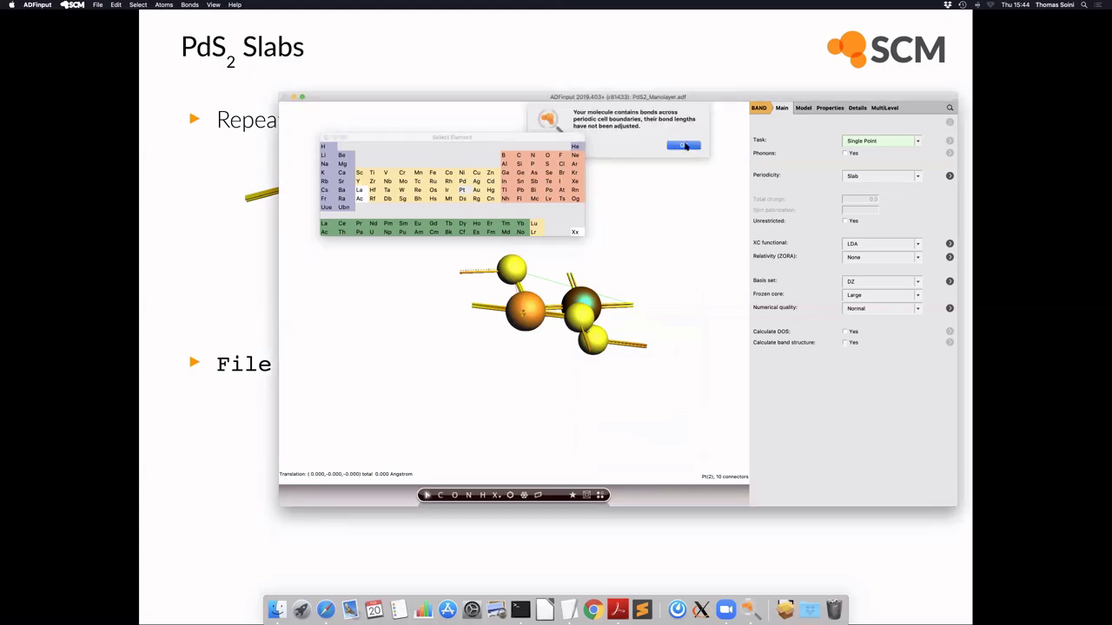
left_click(685, 146)
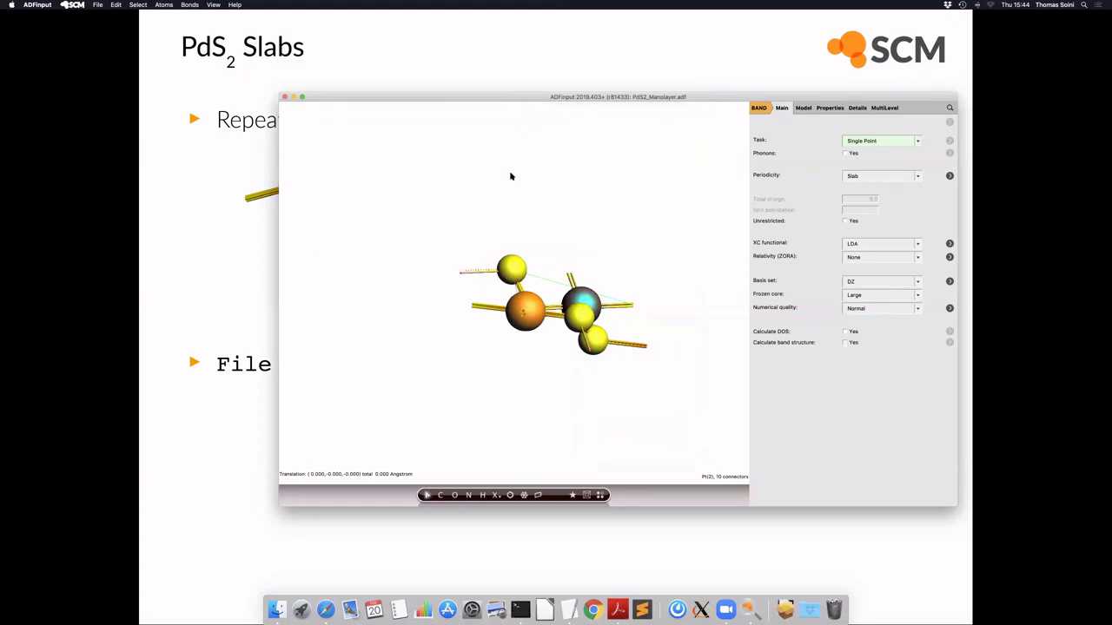
left_click(606, 251)
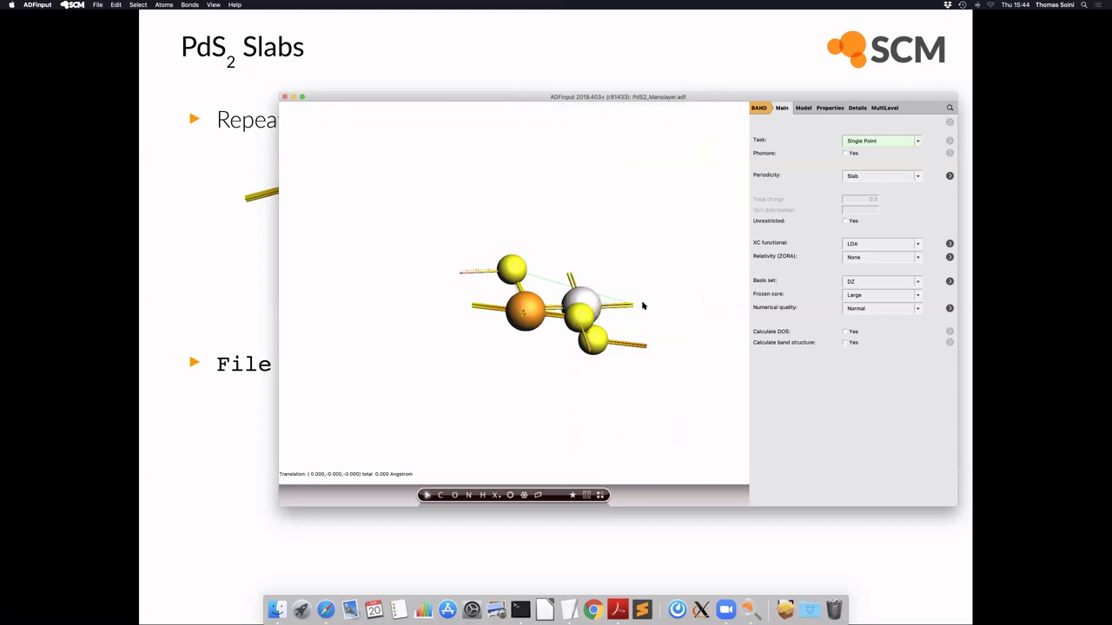
Step: Place an oxygen atom inside the ring between the palladium, platinum and sulfur atoms, without adding further bonded atoms
left_click_drag(642, 305, 622, 445)
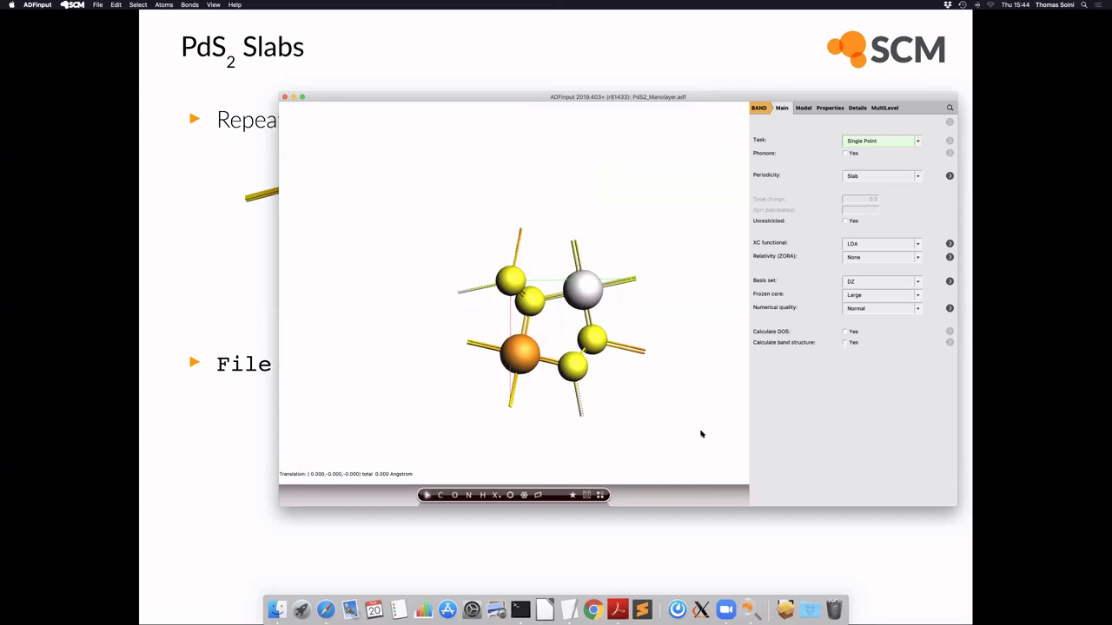
left_click_drag(646, 435, 665, 293)
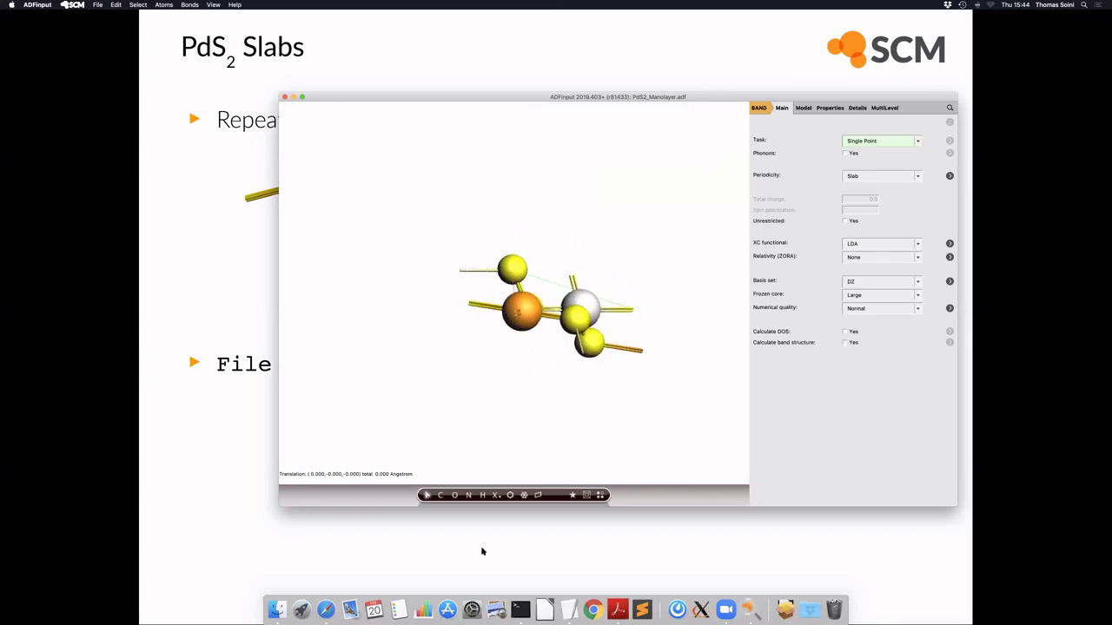
left_click_drag(682, 361, 669, 452)
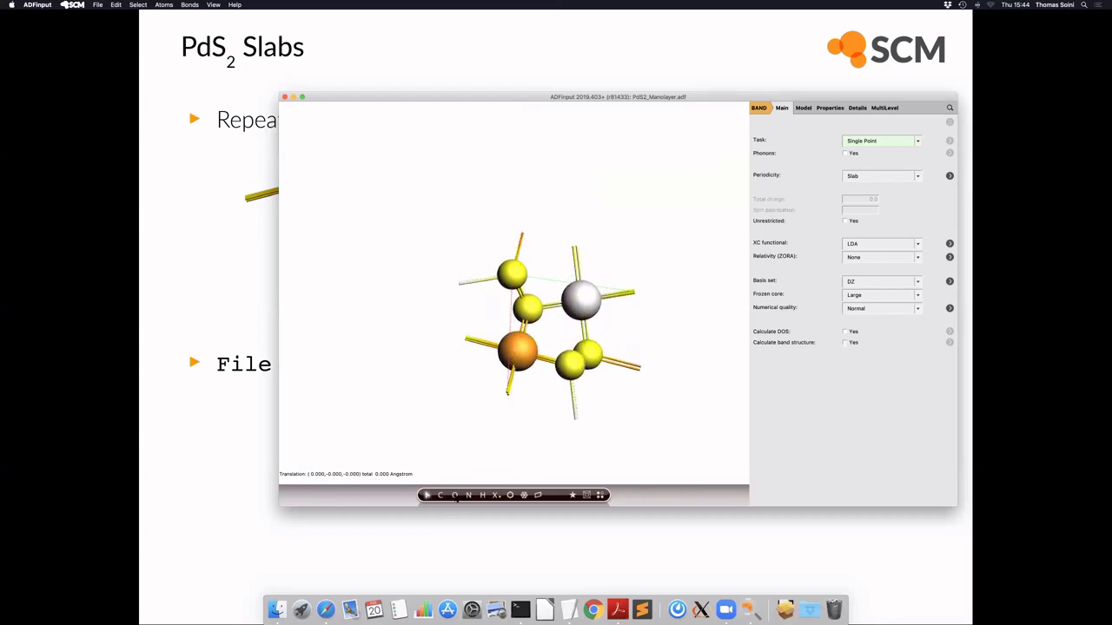
left_click(454, 495)
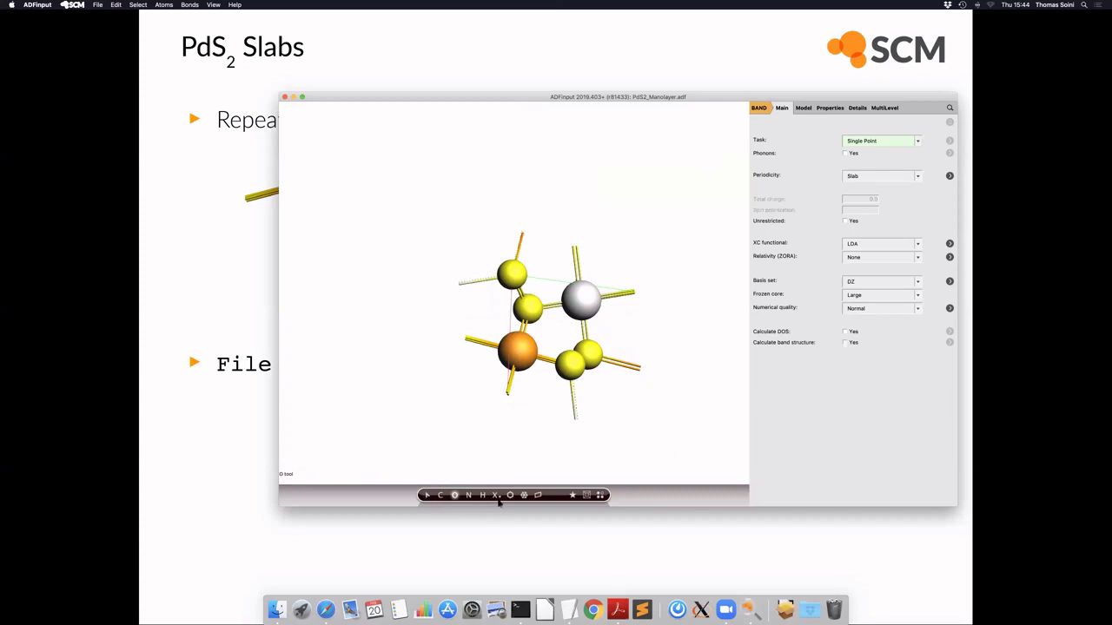
left_click_drag(554, 332, 540, 391)
key("Escape")
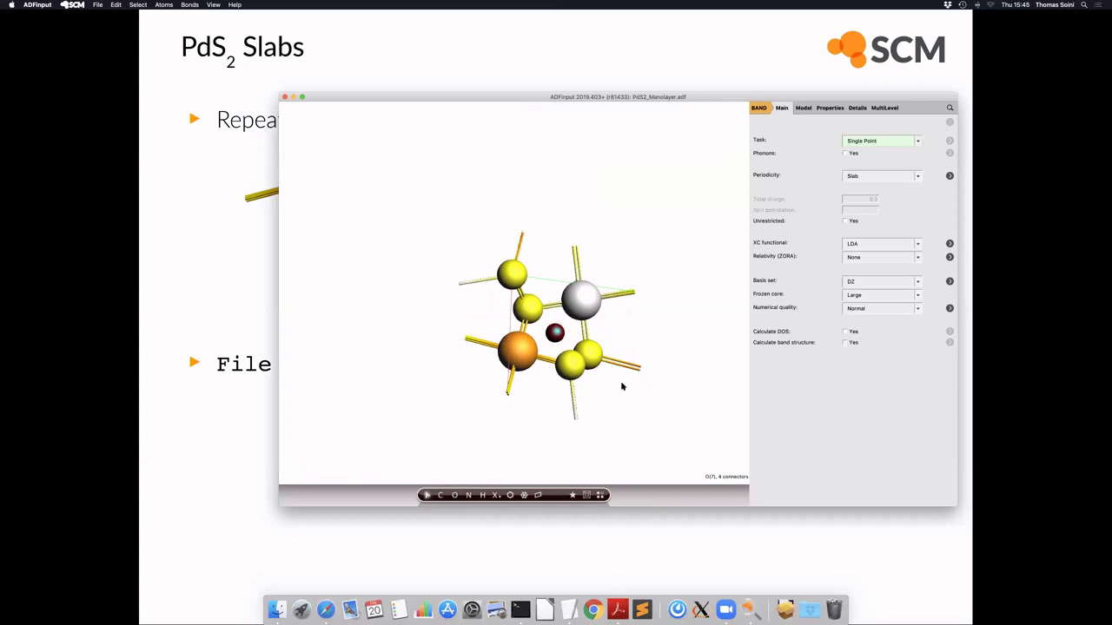
Step: Examine the oxygen atom's position relative to the slab in side views along different axes
key("super+y")
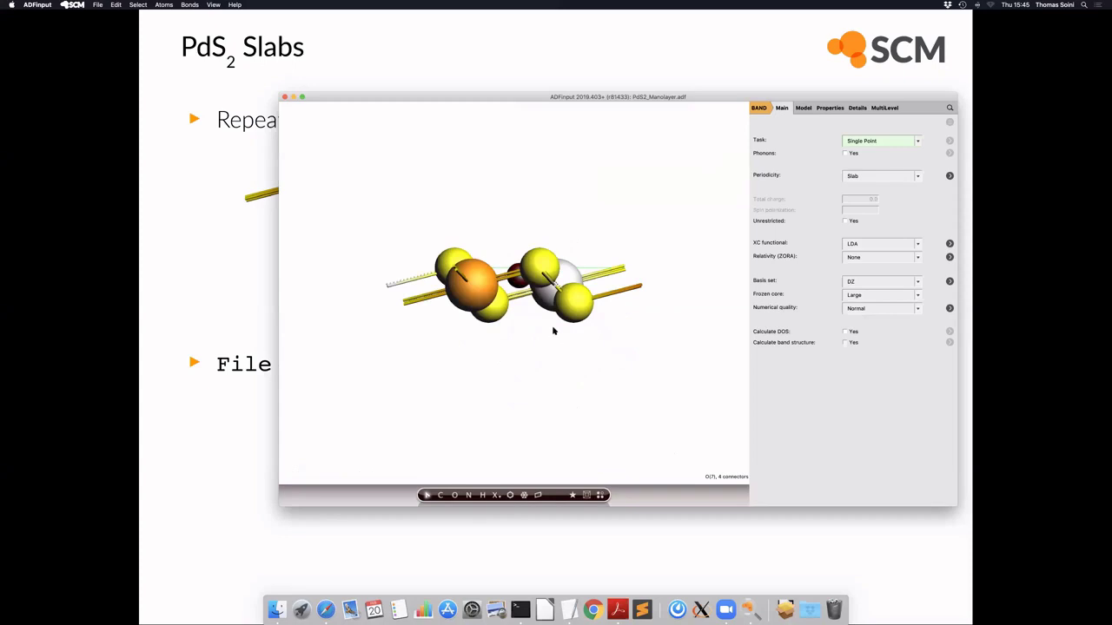
key("super+z")
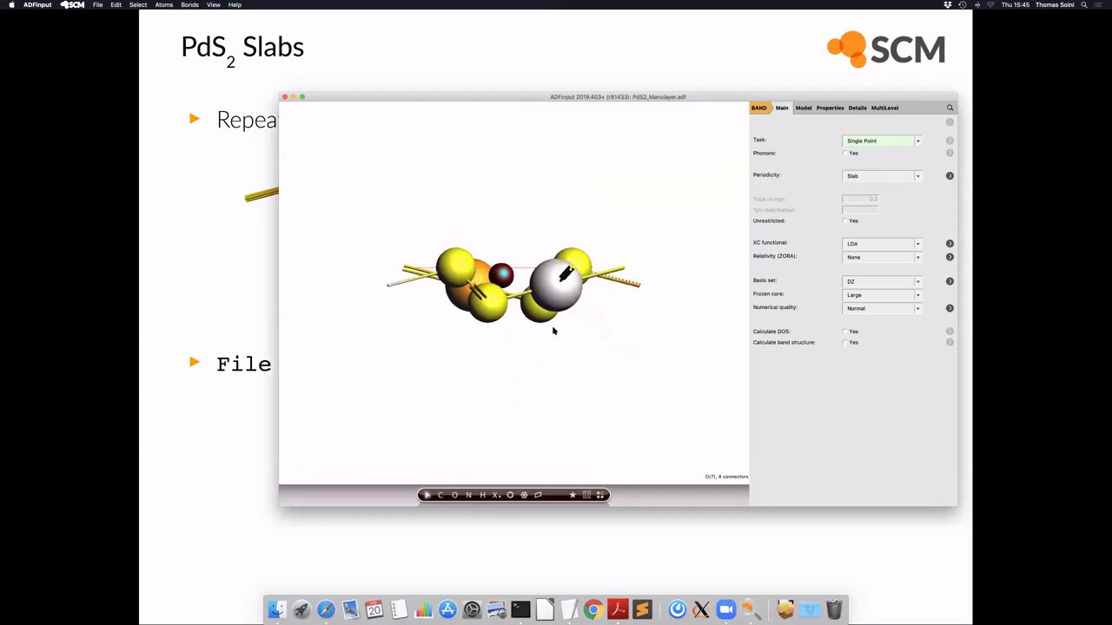
key("super+x")
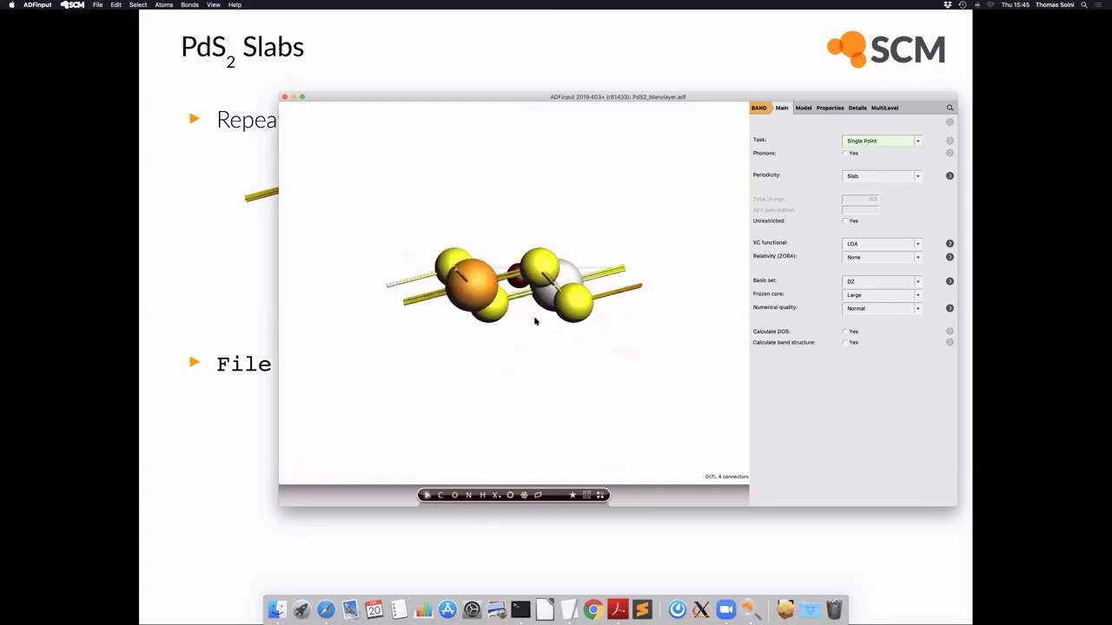
Step: Move the oxygen atom about 0.39 Å down along the slab normal and about 0.19 Å within the slab plane
right_click(514, 278)
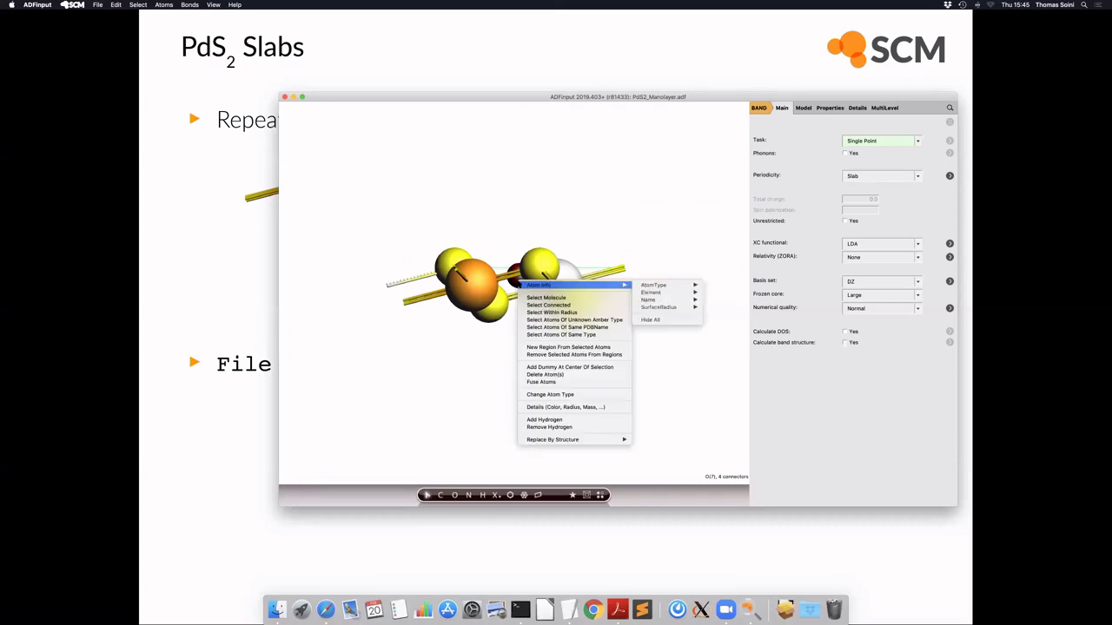
left_click(507, 289)
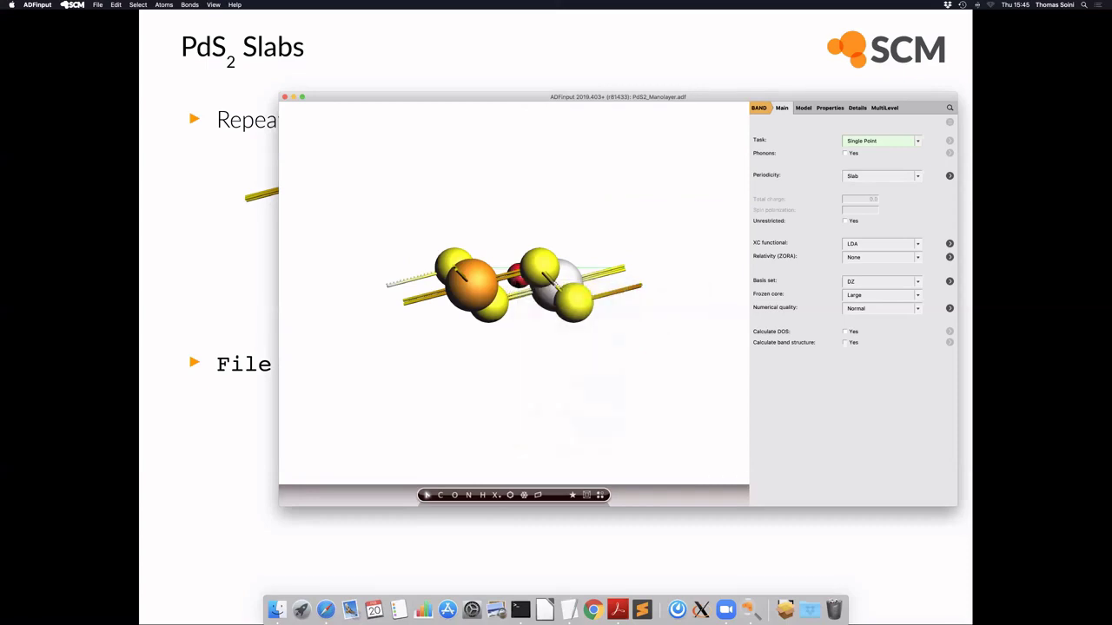
left_click_drag(518, 276, 519, 296)
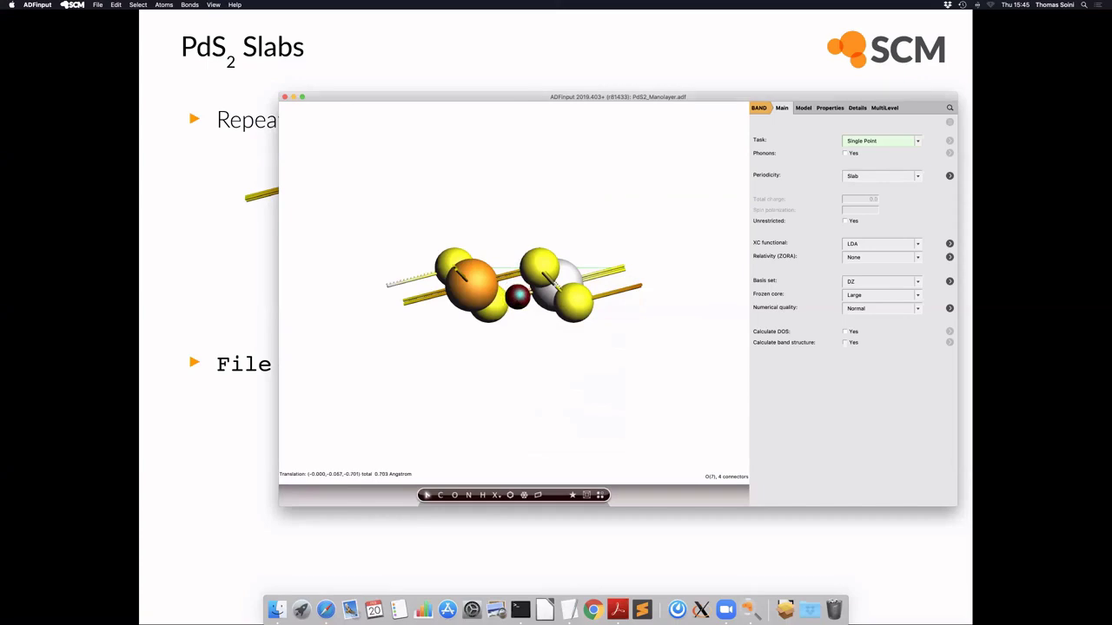
mouse_move(517, 296)
left_mouse_down()
mouse_move(521, 230)
mouse_move(514, 298)
mouse_move(519, 247)
mouse_move(519, 287)
left_mouse_up()
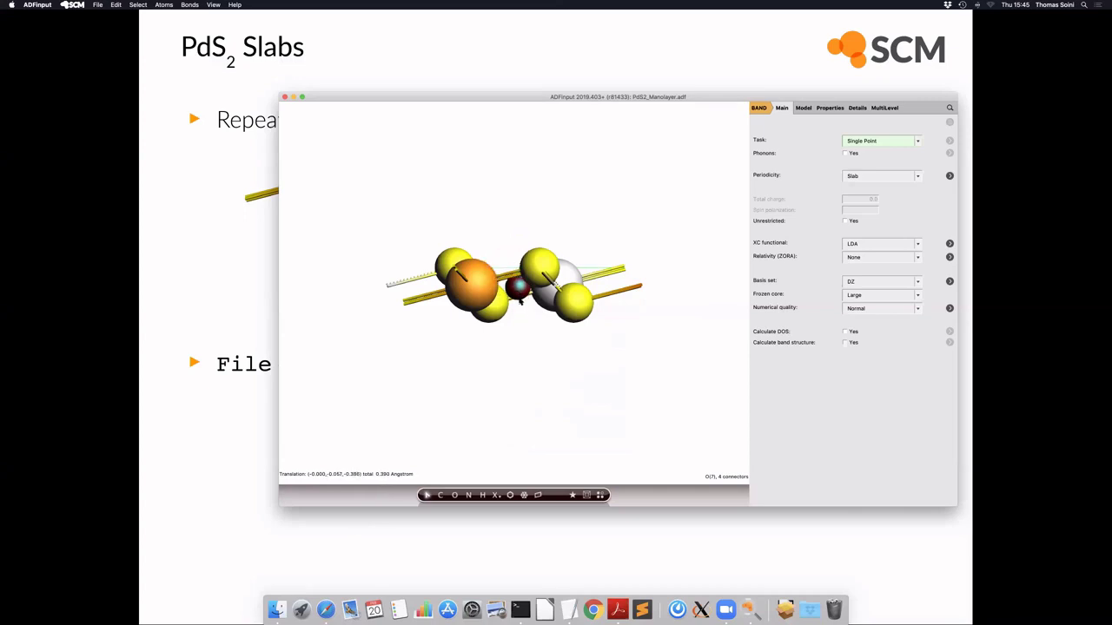
key("super+0")
mouse_move(527, 283)
left_mouse_down()
mouse_move(499, 275)
mouse_move(533, 262)
mouse_move(524, 287)
left_mouse_up()
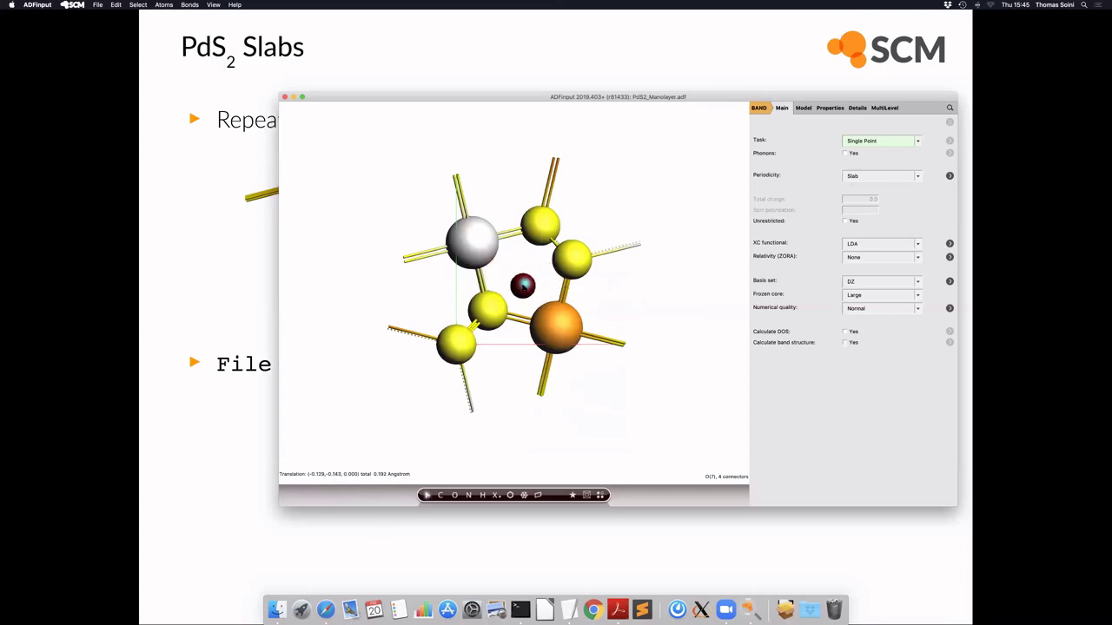
Step: Delete the oxygen atom from the middle of the ring
key("Delete")
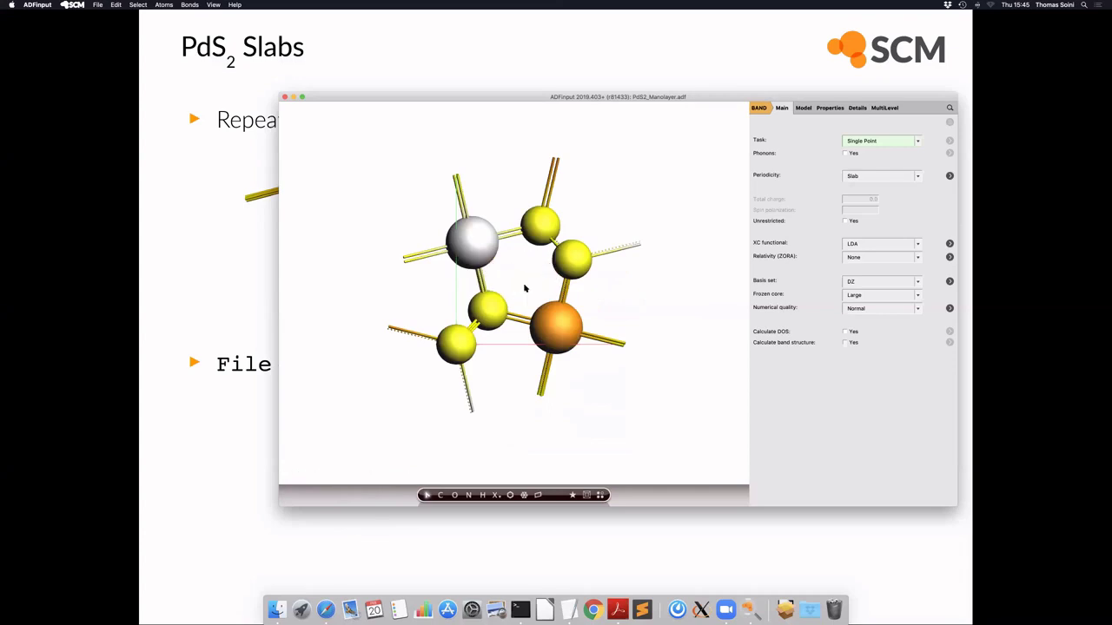
Step: Delete sulfur atom S(6), the one bonded to the platinum atom
left_click(536, 225)
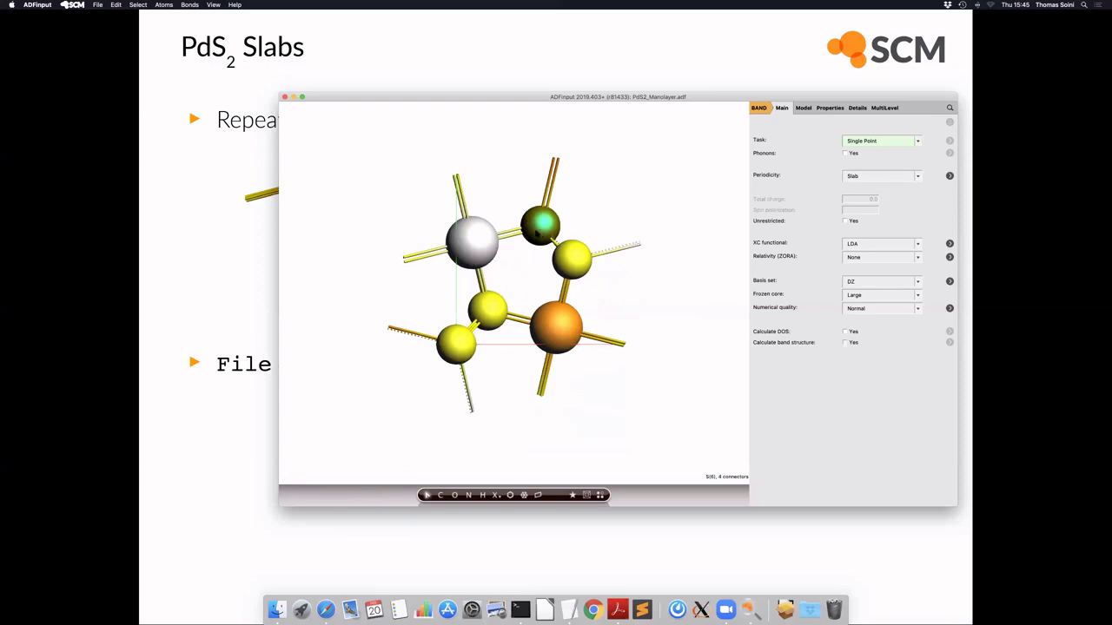
right_click(538, 227)
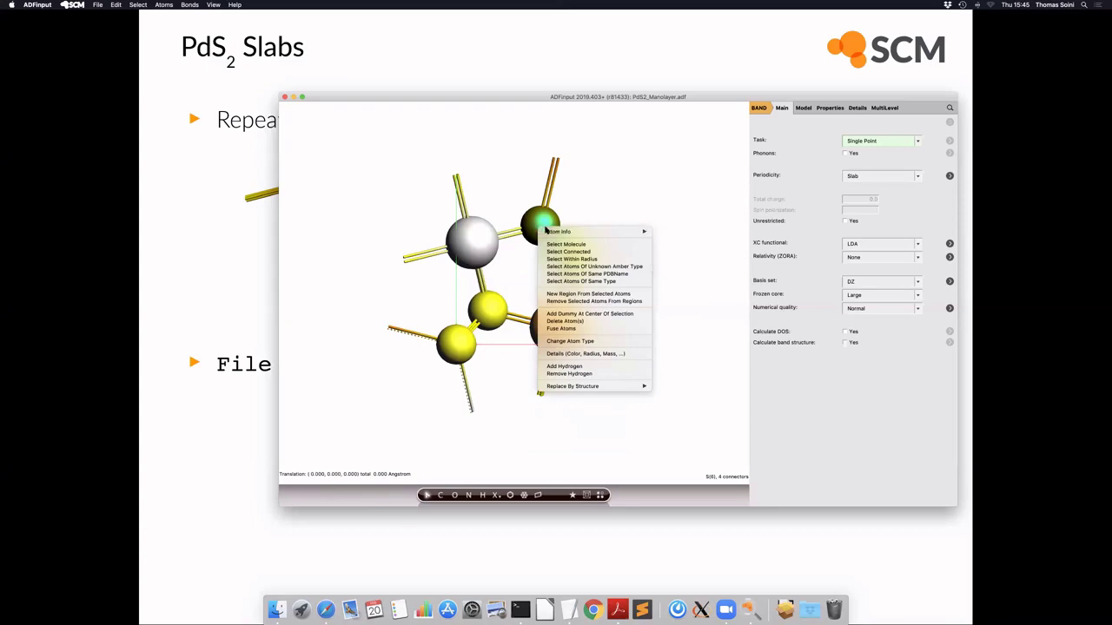
mouse_move(584, 389)
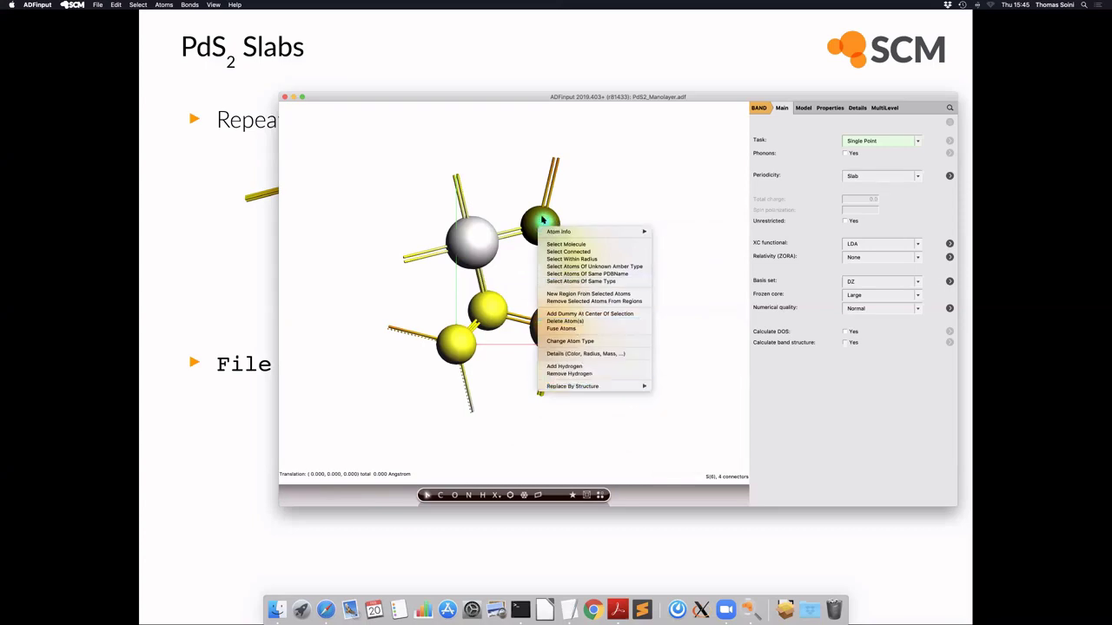
left_click(558, 322)
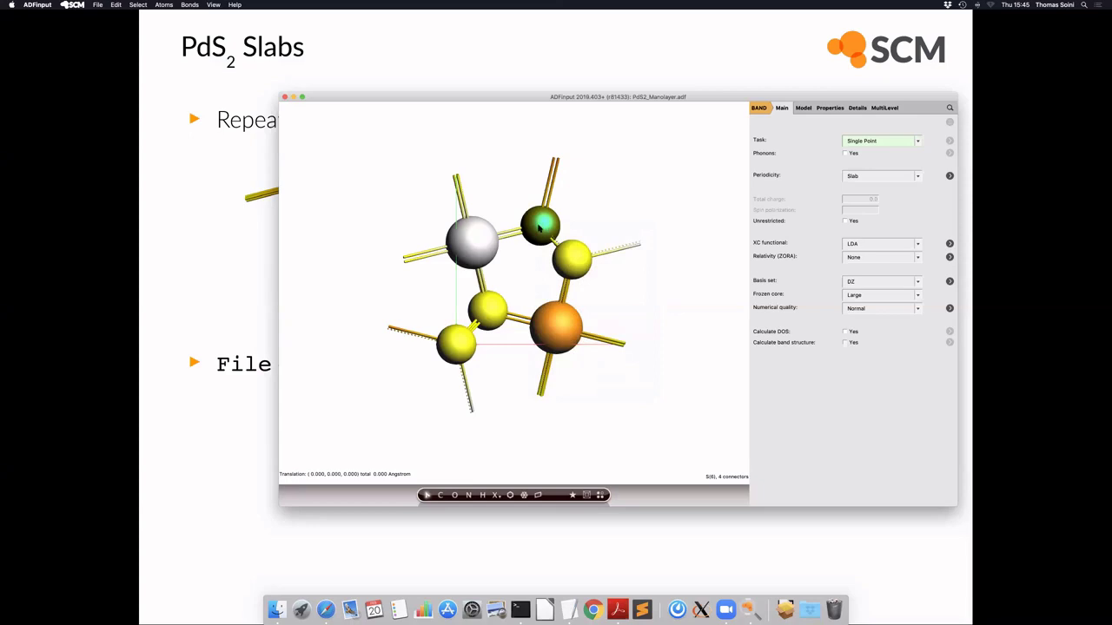
key("Delete")
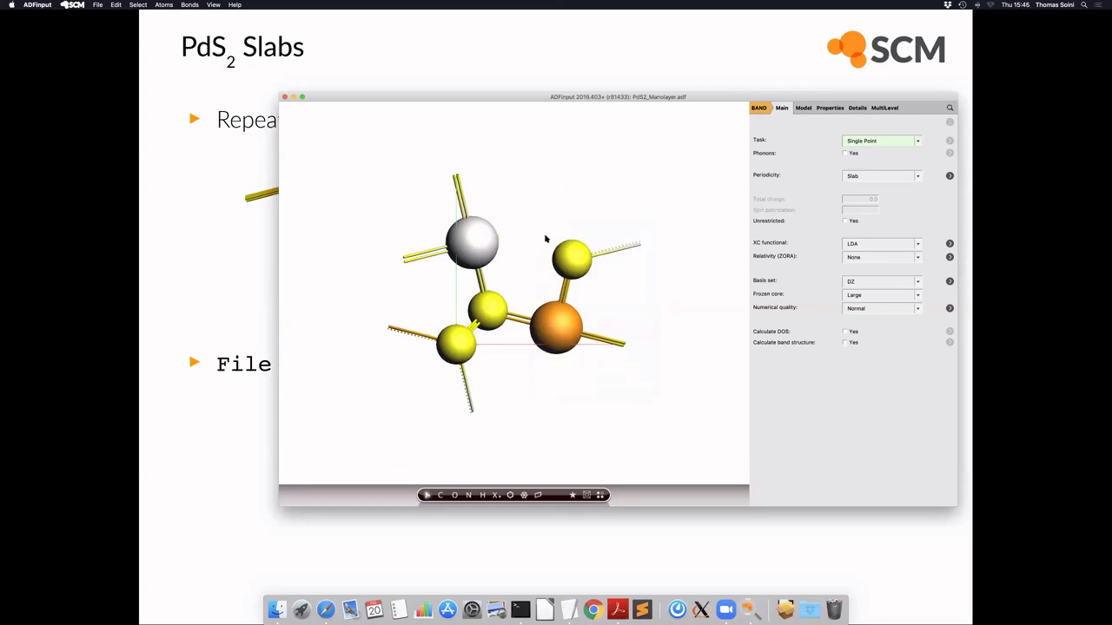
Step: Undo the sulfur deletion and the platinum substitution in the monolayer
key("super+z")
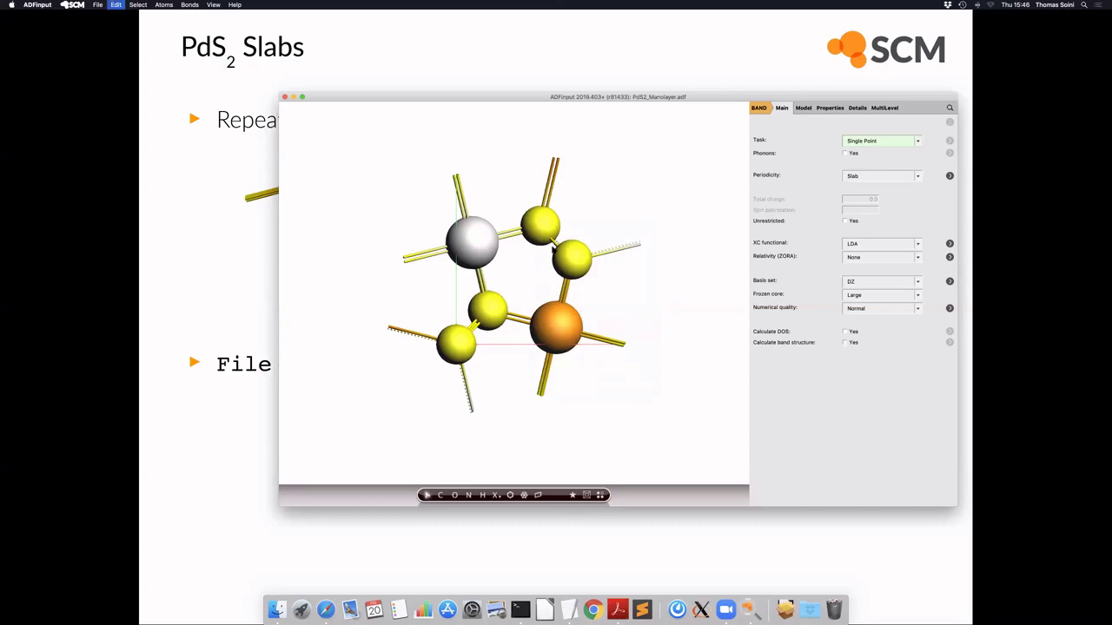
key("super+z")
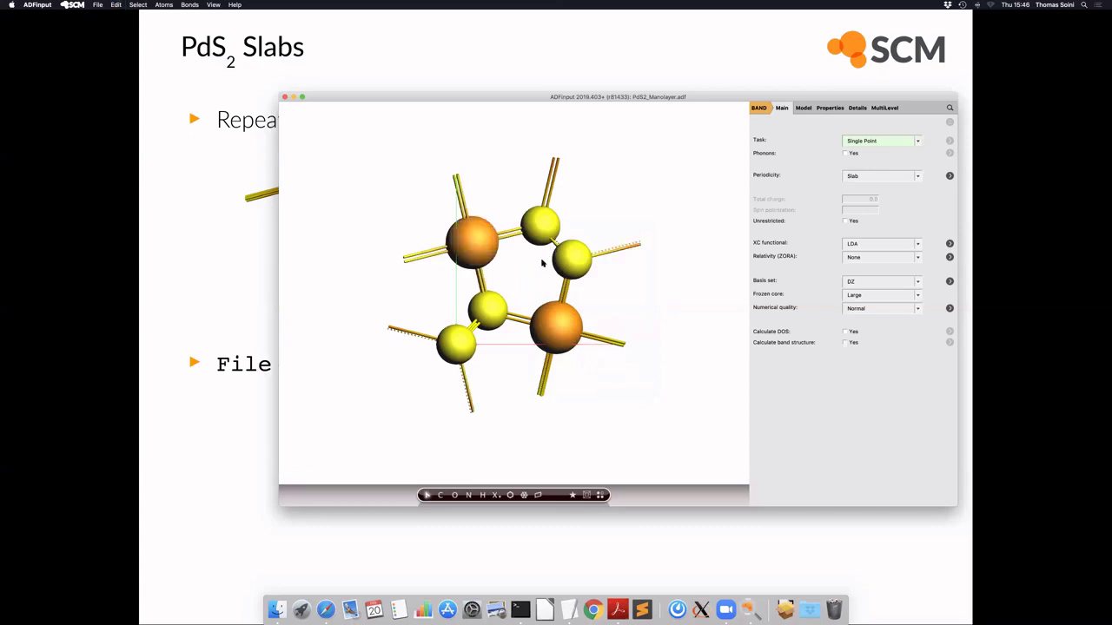
Step: Measure the distance between neighbouring sulfur atoms S(6) and S(4), inspect the pair from several angles and clear the selection
left_click(532, 219)
left_click(577, 265, "shift")
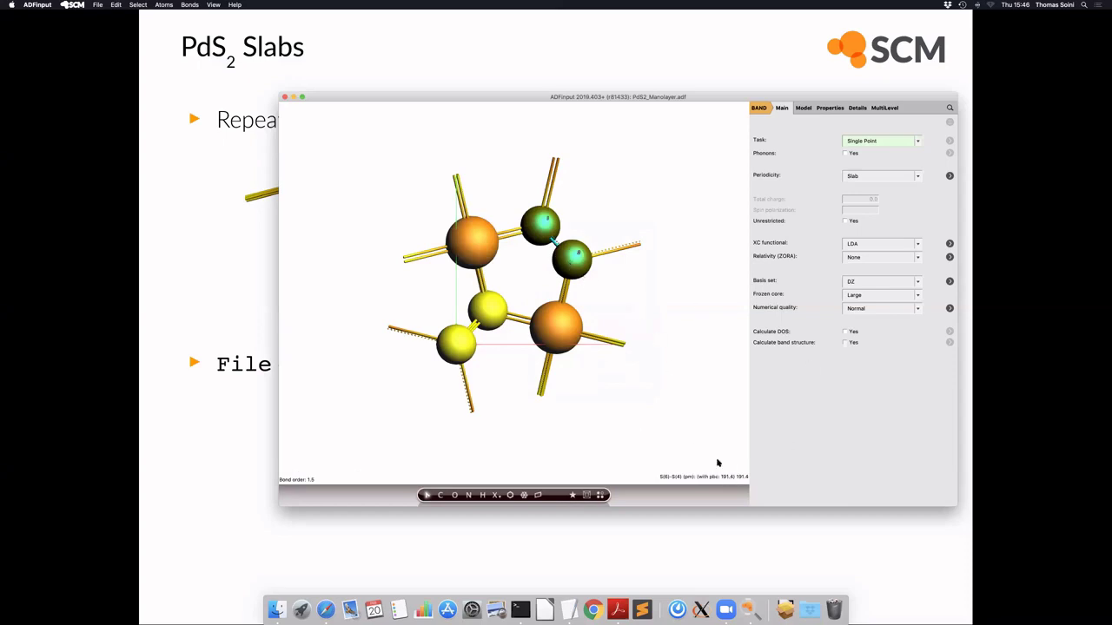
left_click_drag(581, 461, 631, 368)
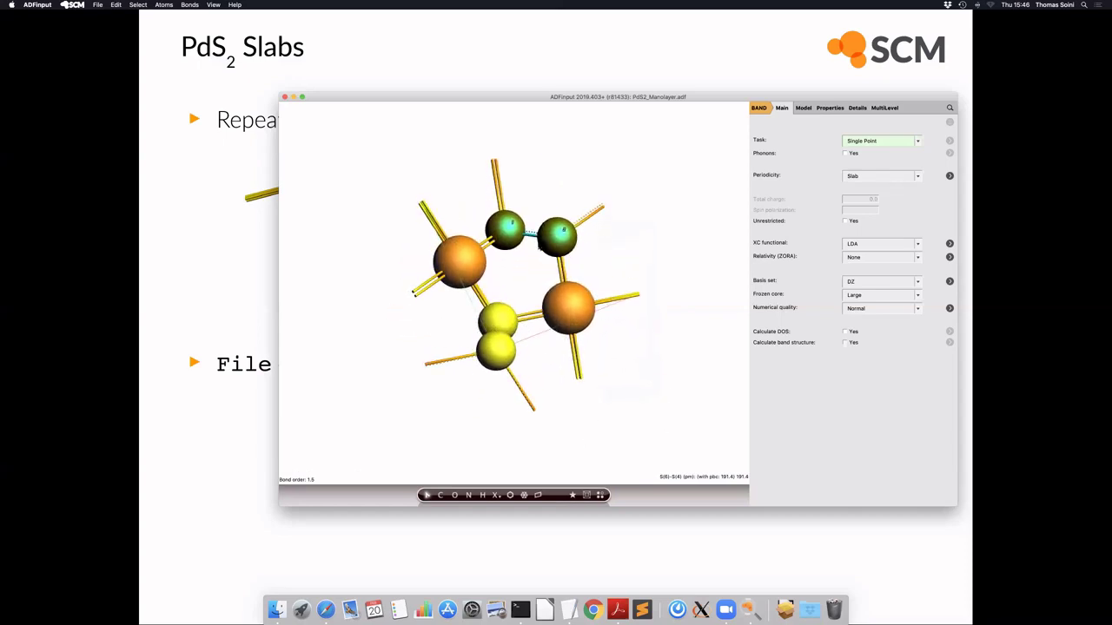
left_click_drag(631, 425, 377, 367)
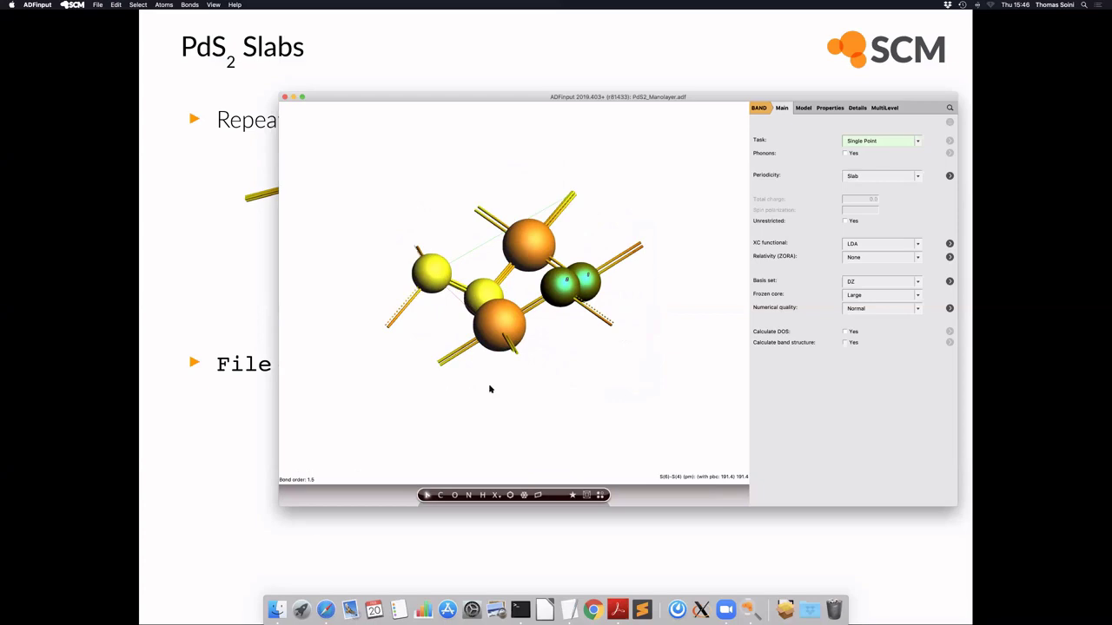
left_click(556, 385)
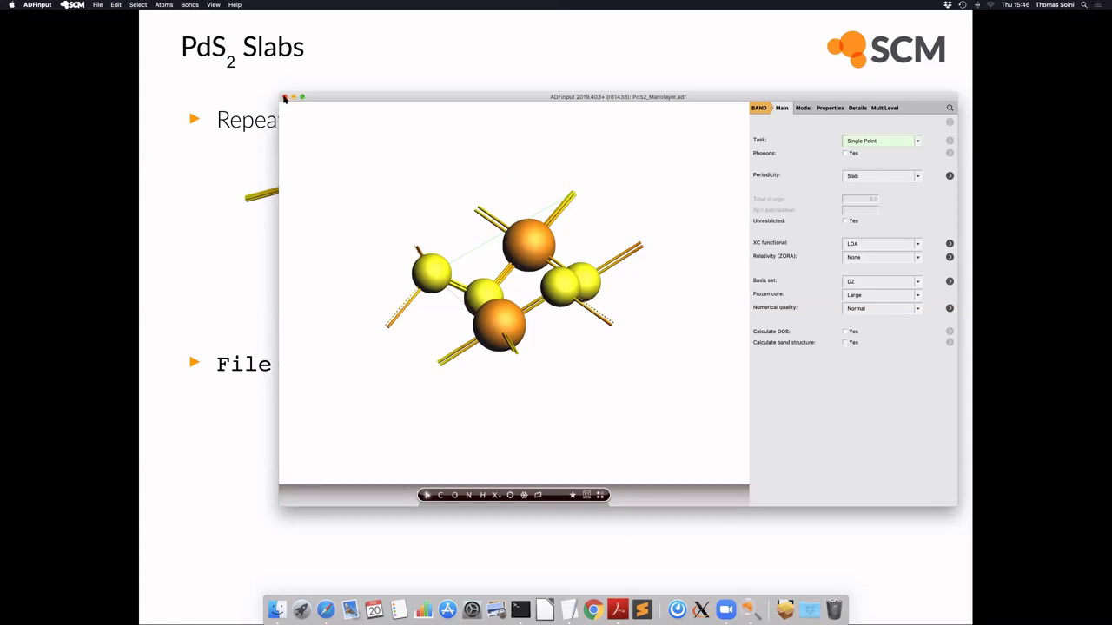
Step: Move the ADFinput window aside, switch to the presentation and advance to the Band Structures slide
left_click_drag(472, 99, 311, 81)
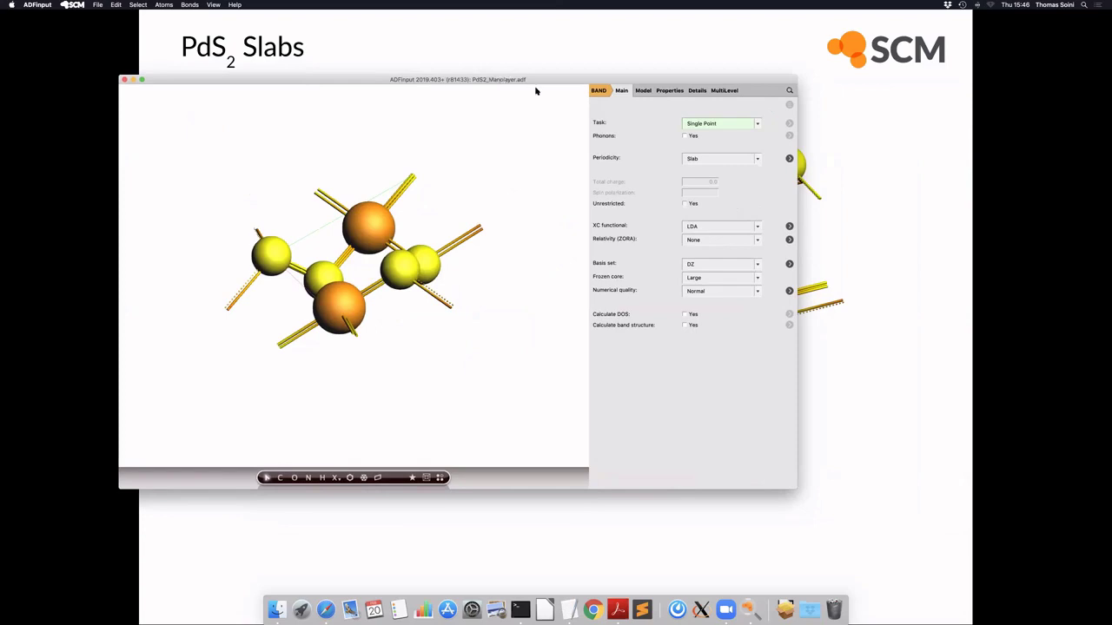
key("super+Tab")
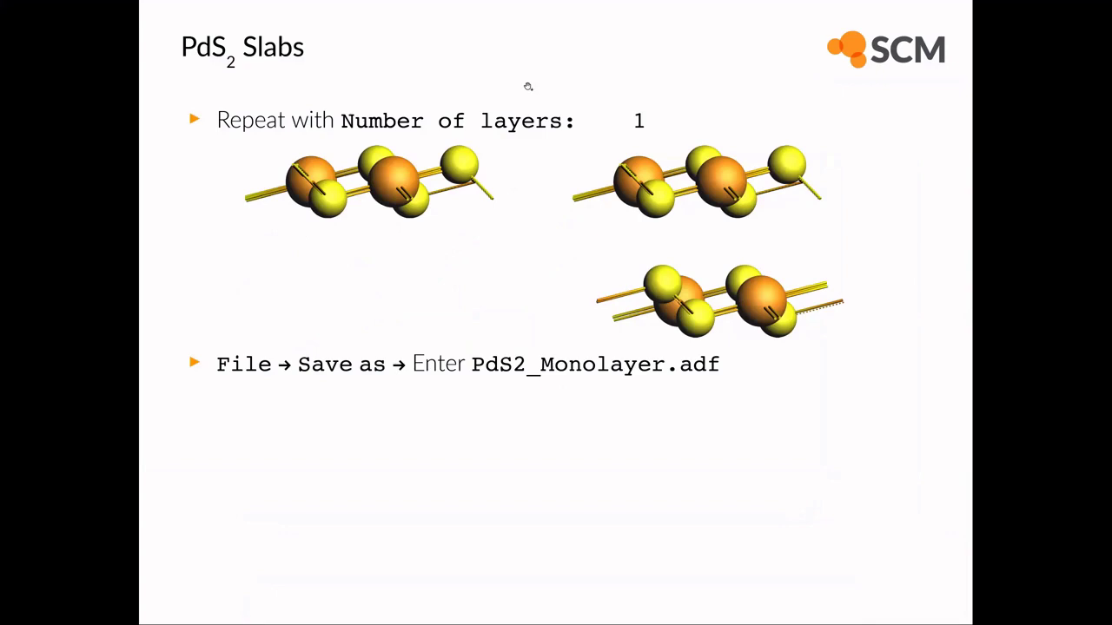
key("Right")
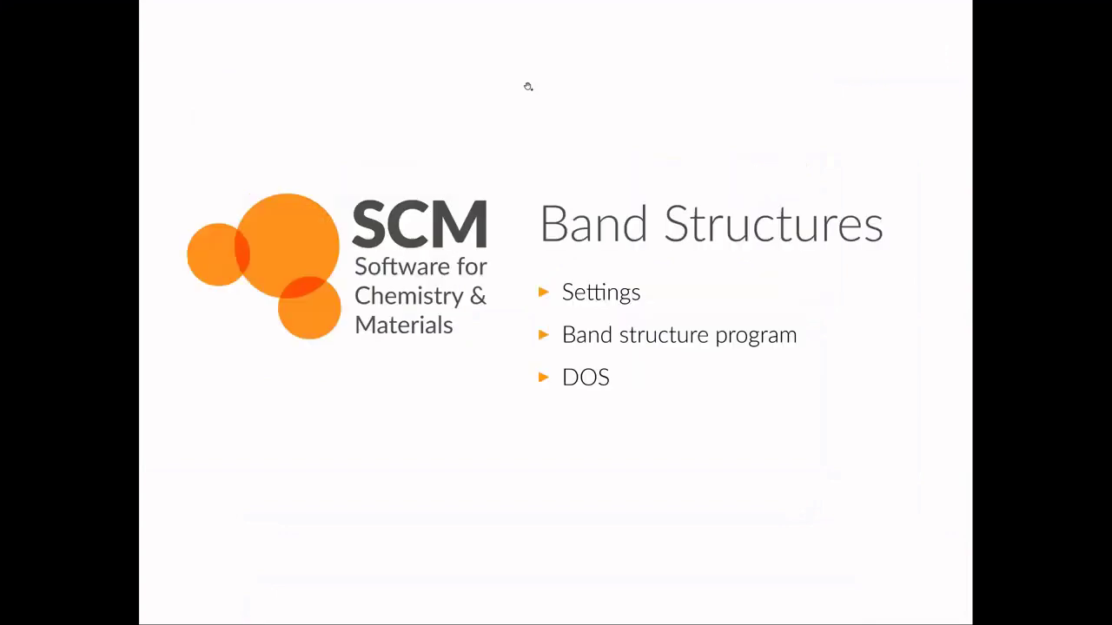
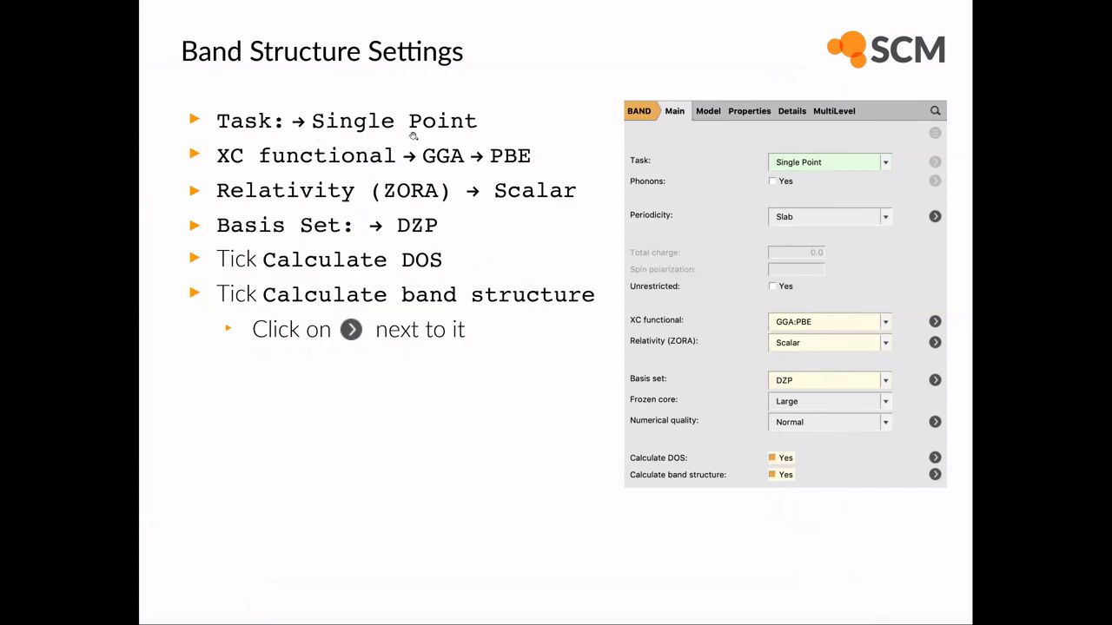
Step: Switch back to ADFinput and review the Task and Periodicity options, keeping Single Point and Slab
key("super+Tab")
left_click(693, 127)
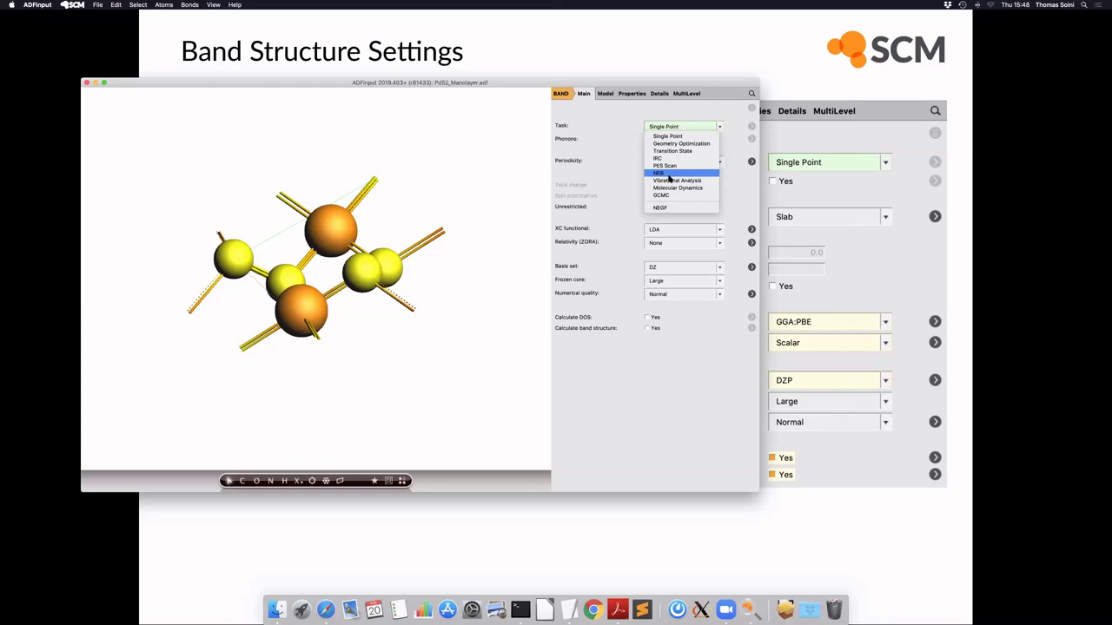
left_click(516, 84)
left_click_drag(516, 83, 511, 115)
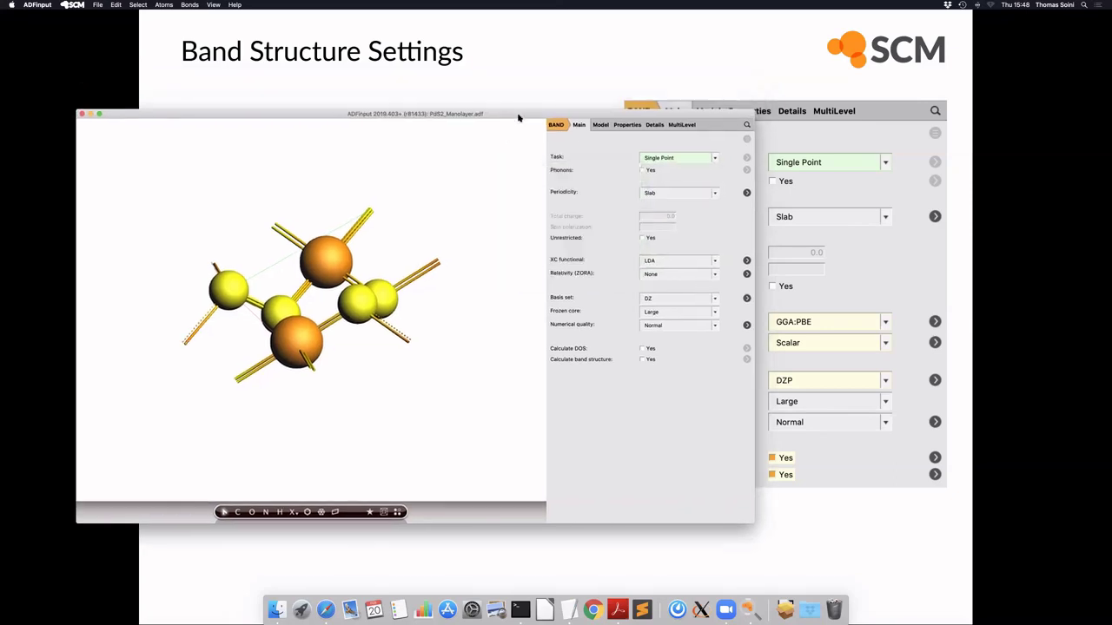
left_click(676, 195)
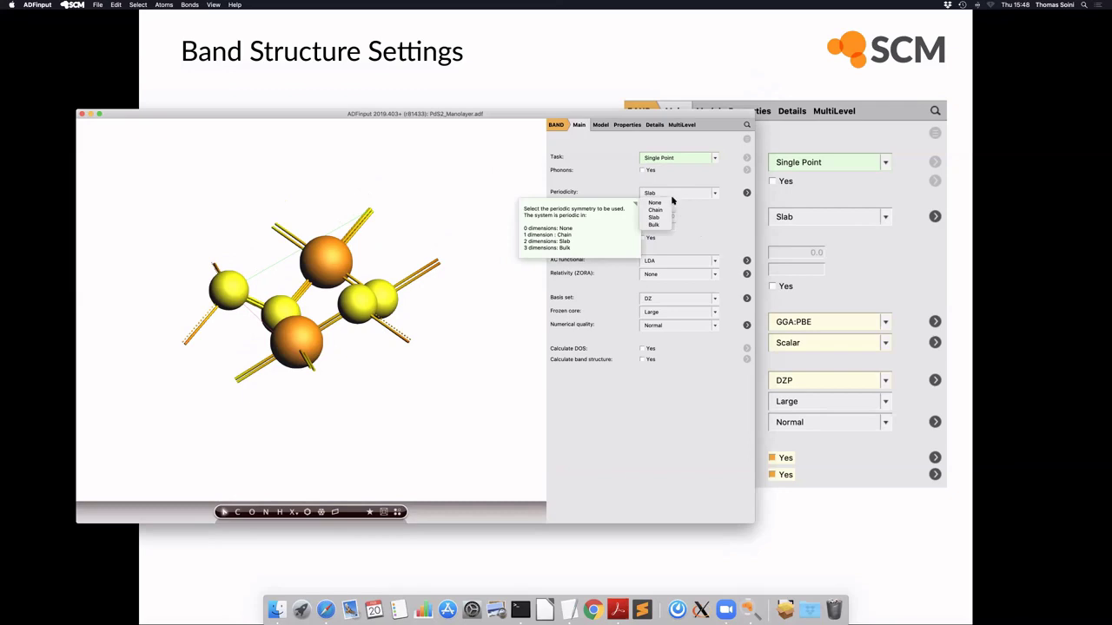
left_click(708, 224)
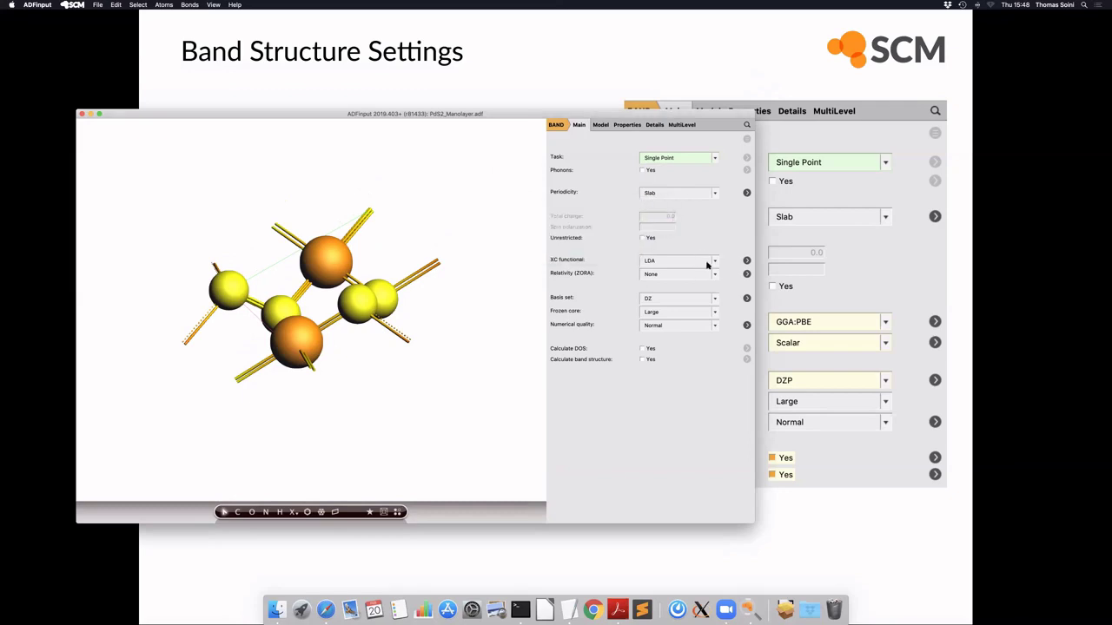
Step: Set the XC functional to the GGA functional PBE
mouse_move(714, 265)
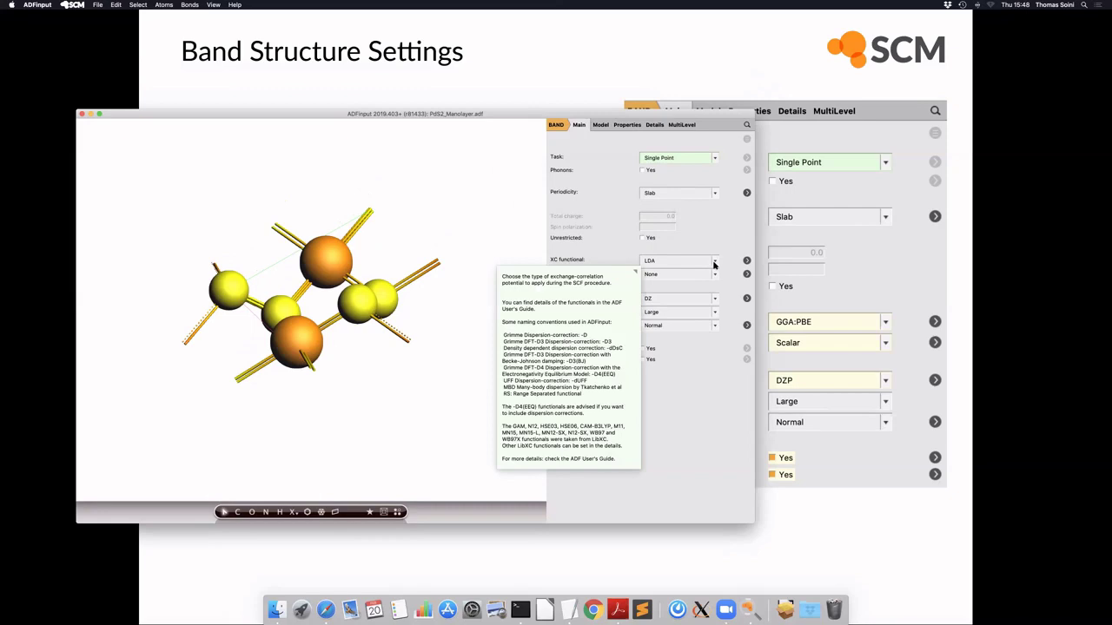
left_click(714, 262)
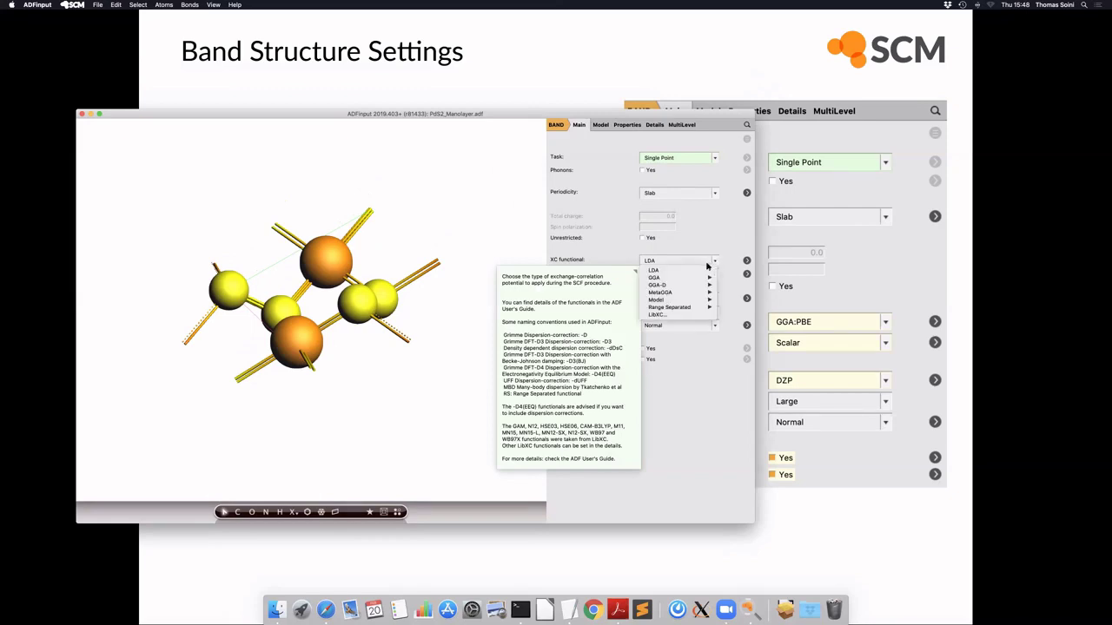
mouse_move(697, 280)
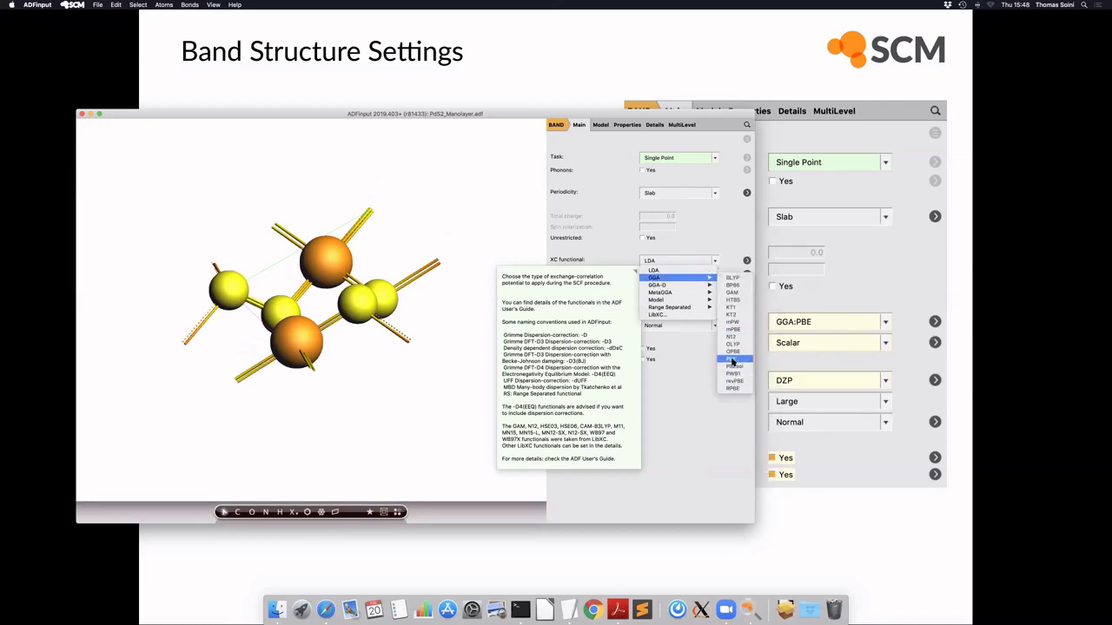
left_click(732, 360)
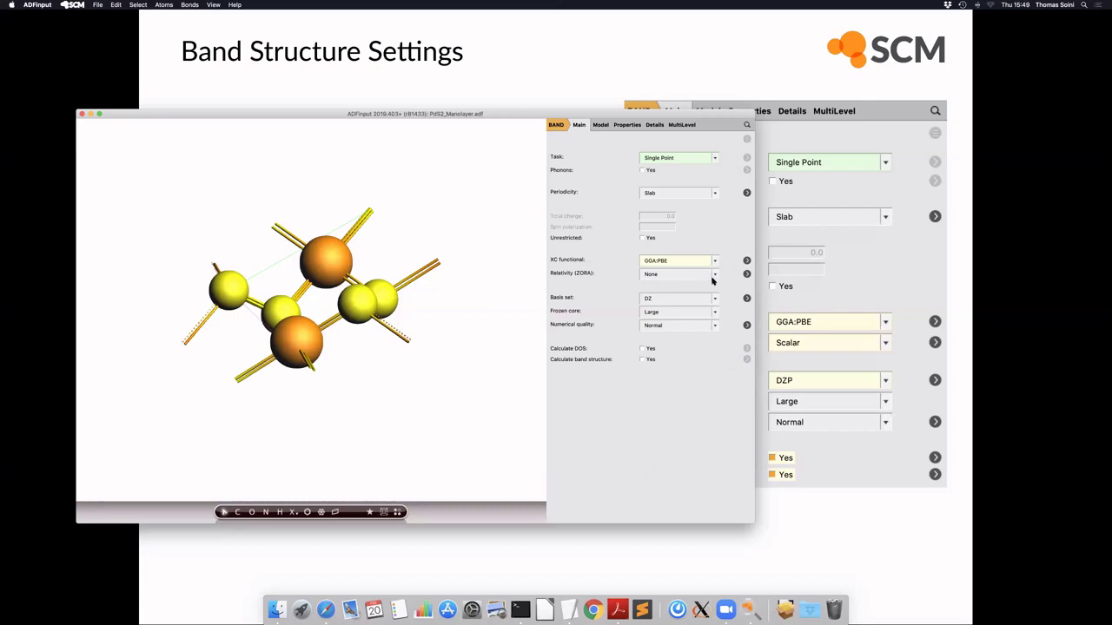
Step: Set the ZORA relativity treatment to Scalar and the basis set to DZP
mouse_move(713, 279)
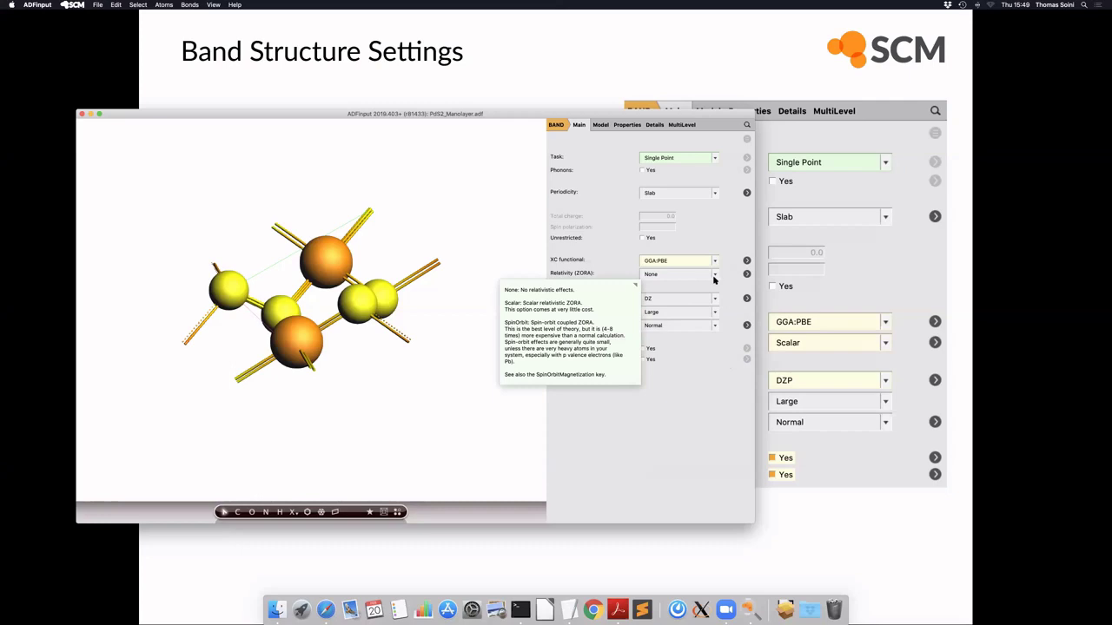
left_click(714, 275)
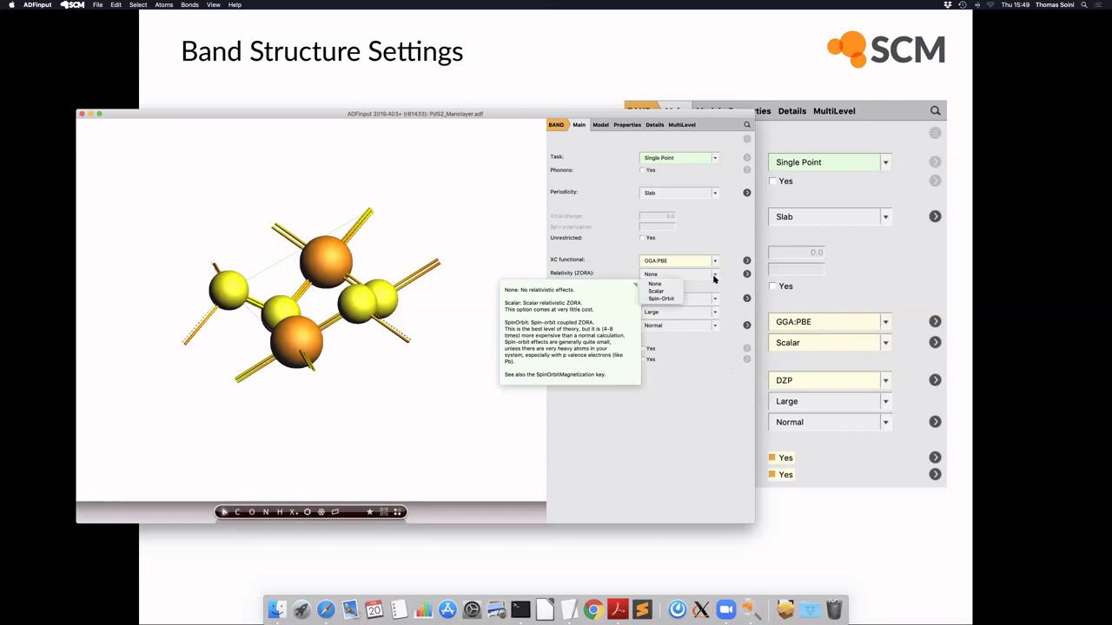
left_click(659, 285)
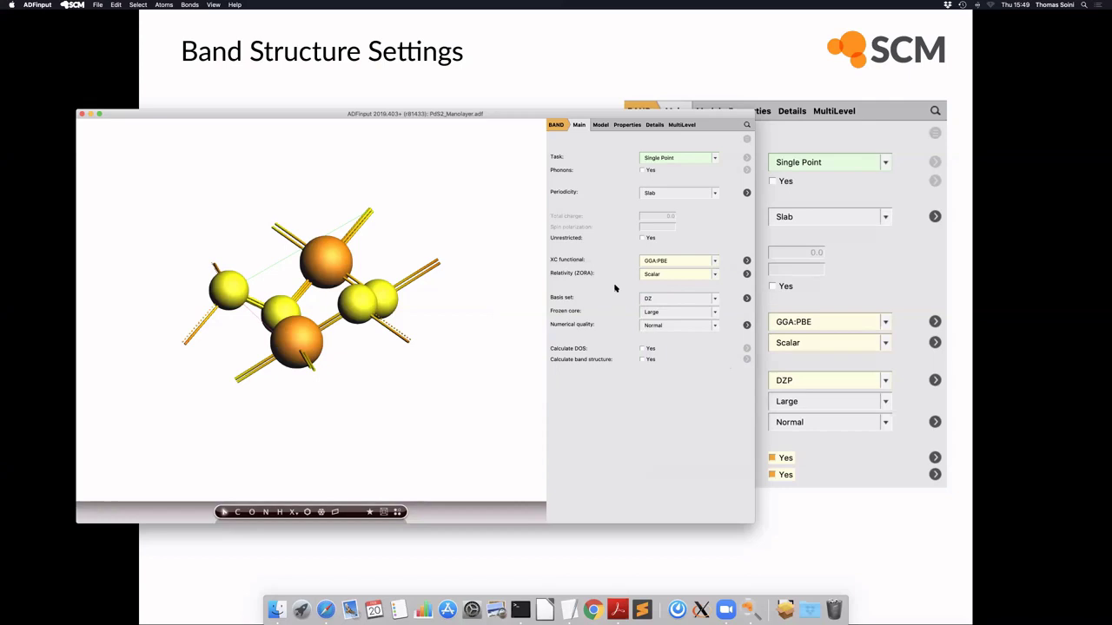
left_click(665, 297)
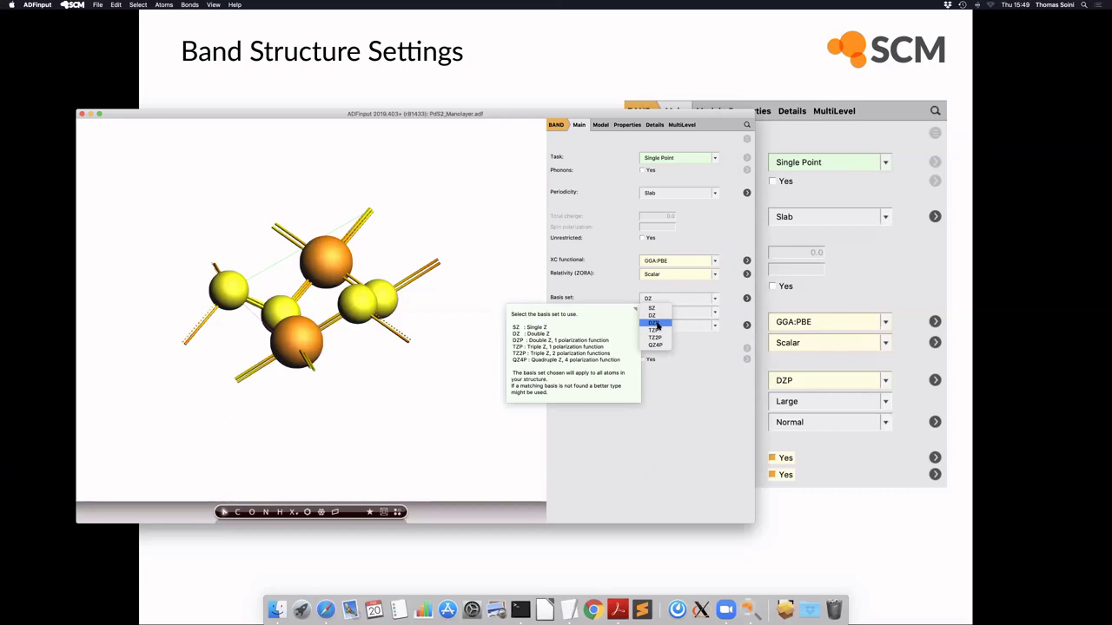
left_click(658, 324)
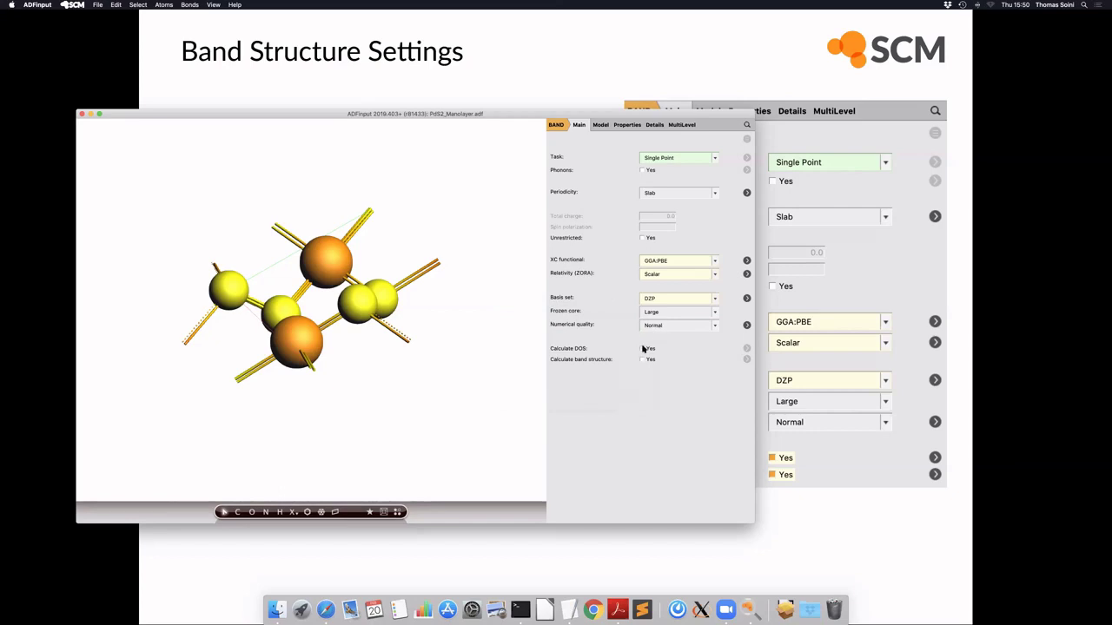
Step: Enable the DOS and band structure calculations and open the detailed band structure settings
left_click(643, 348)
left_click(642, 360)
left_click(745, 361)
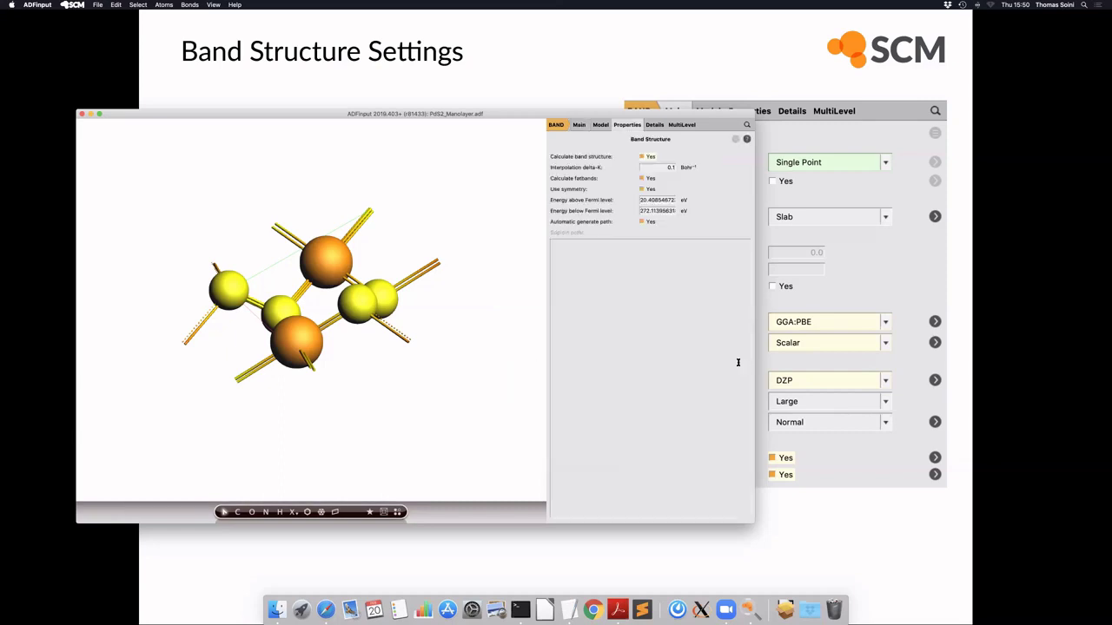
Step: Reopen the detailed band structure settings and set Interpolation delta-K to 0.03 Bohr⁻¹
left_click_drag(583, 114, 702, 84)
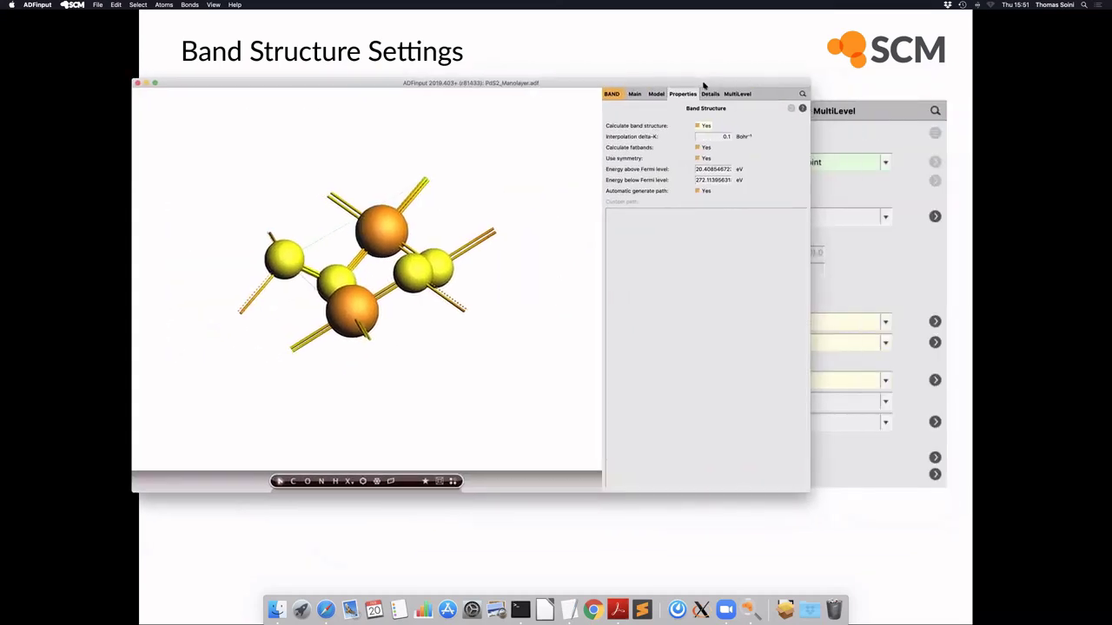
left_click(634, 93)
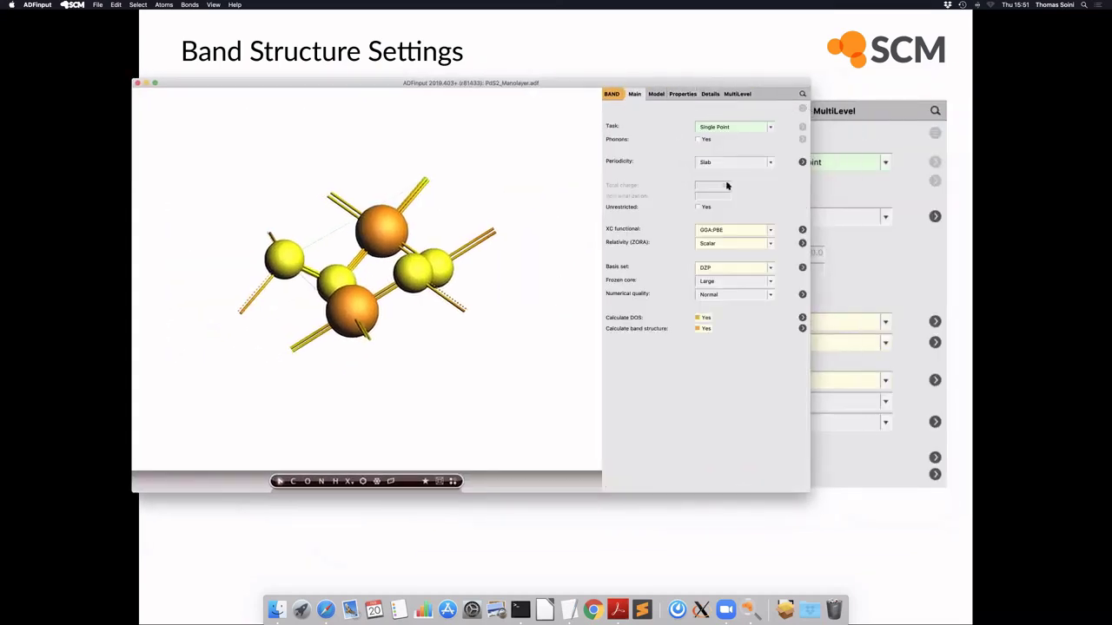
left_click(801, 329)
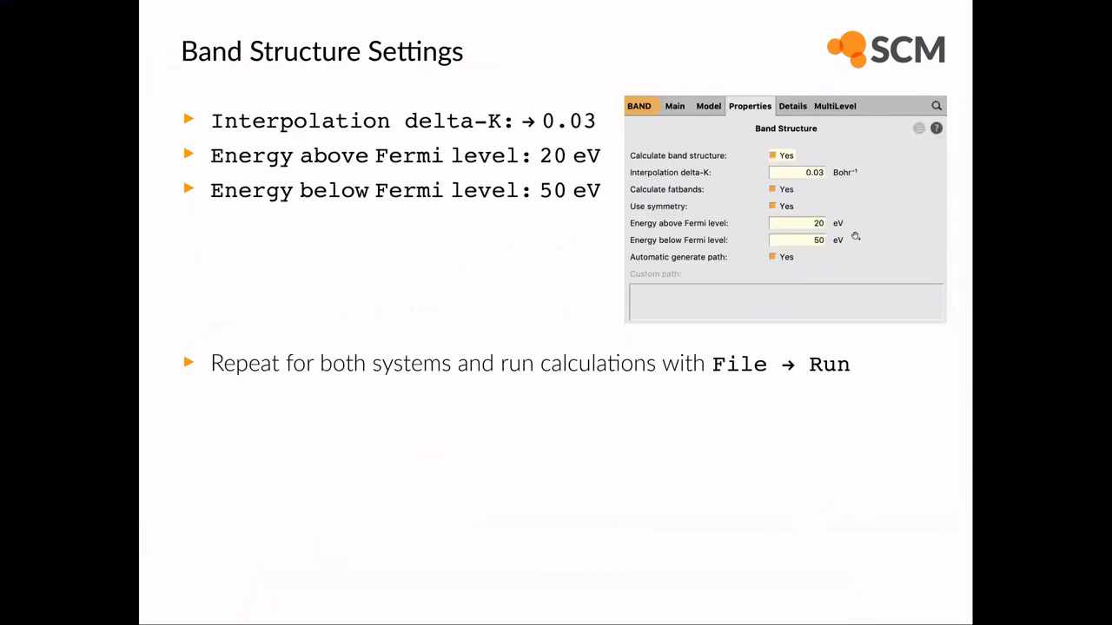
key("super+Tab")
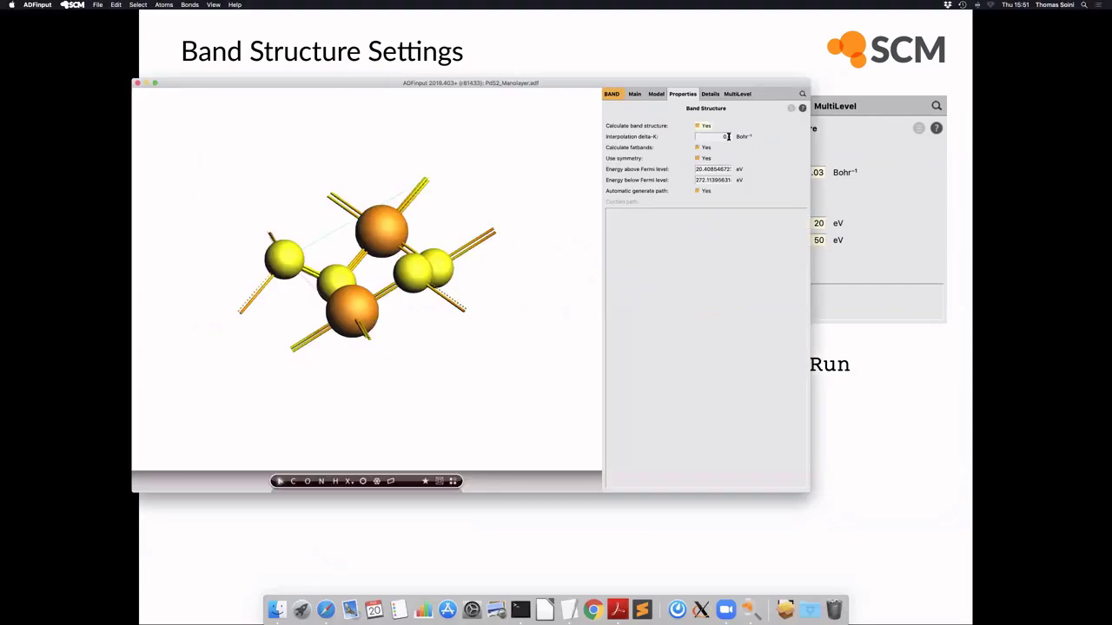
left_click_drag(715, 97, 711, 144)
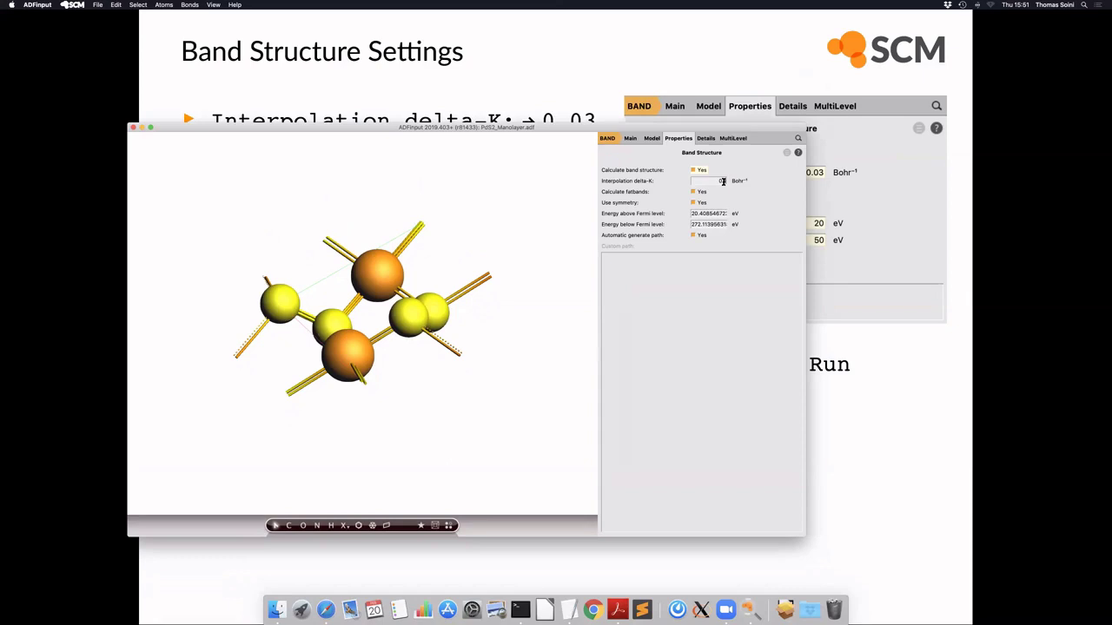
key("BackSpace")
type("0.03")
Step: Set the band structure energy range to 20 eV above and 50 eV below the Fermi level
left_click_drag(673, 129, 672, 164)
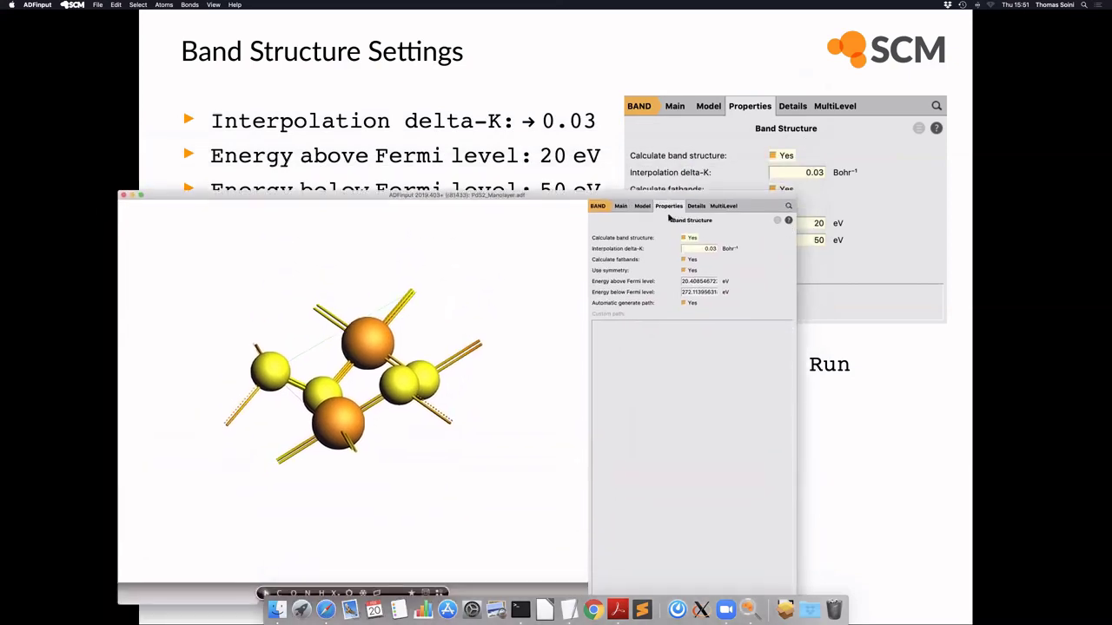
left_click_drag(691, 281, 747, 280)
key("BackSpace")
left_click(684, 292)
left_click_drag(684, 292, 757, 294)
type("50")
left_click_drag(547, 199, 589, 85)
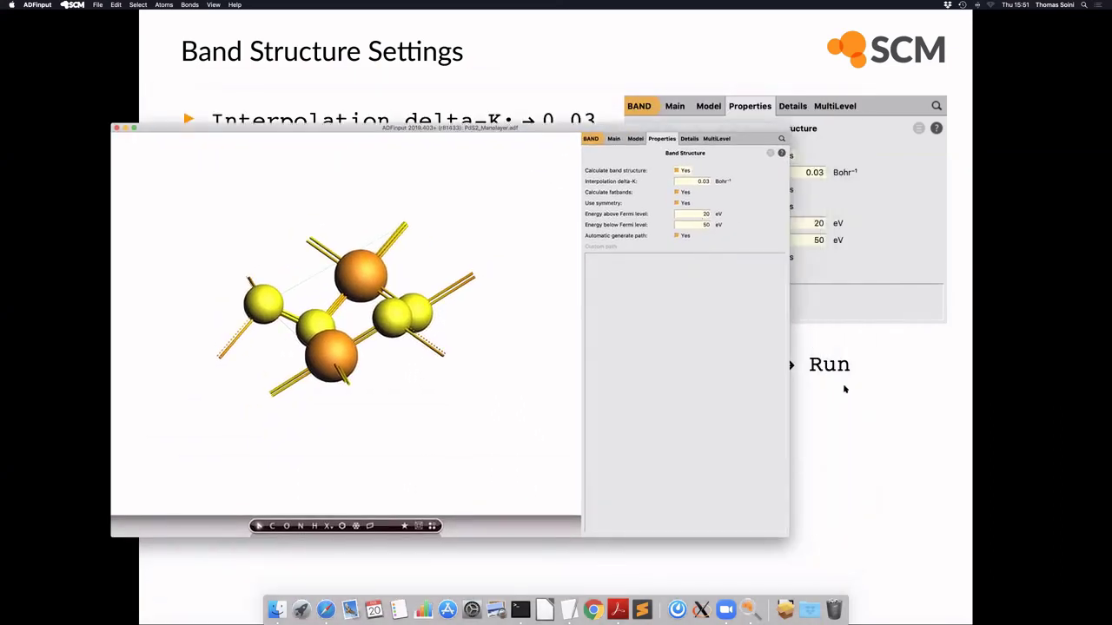
Step: Run the PdS2 monolayer calculation
key("Right")
key("Left")
left_click(99, 5)
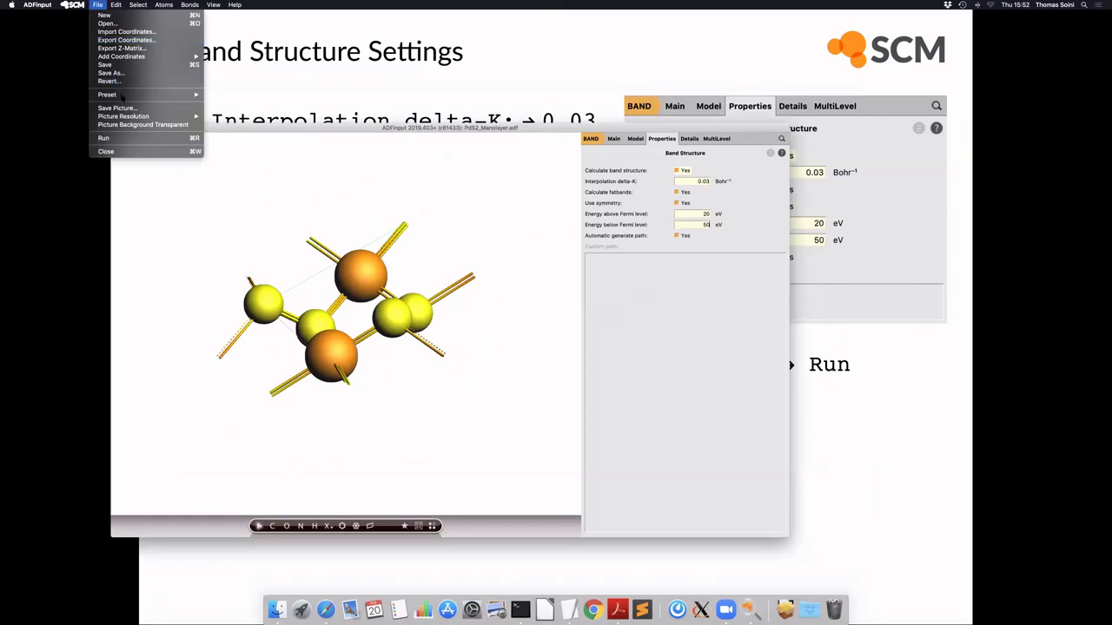
left_click(450, 235)
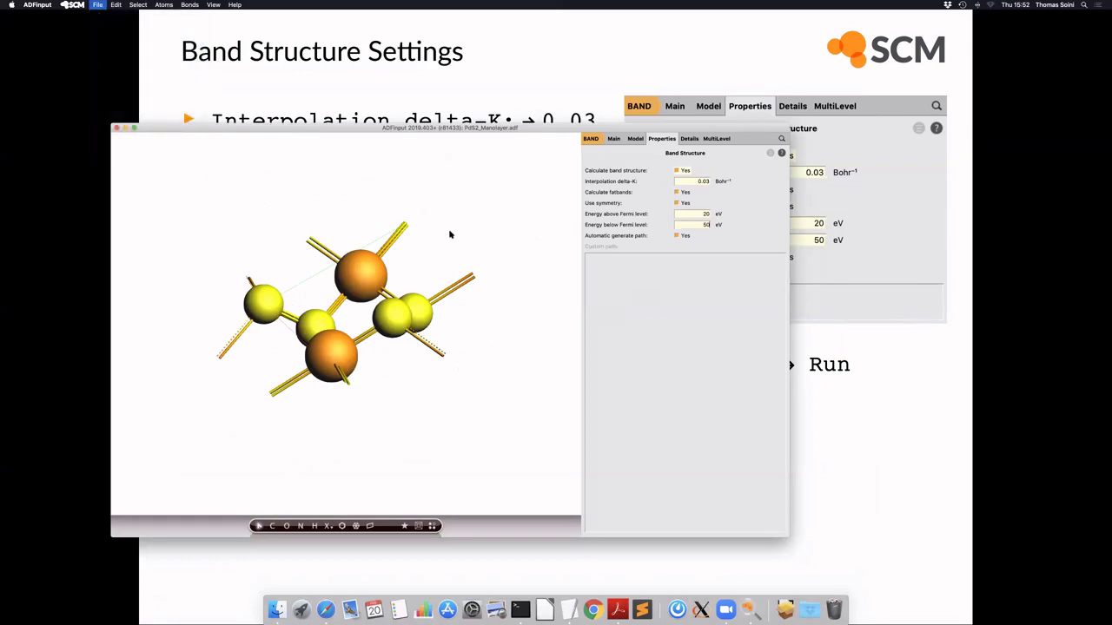
left_click(99, 4)
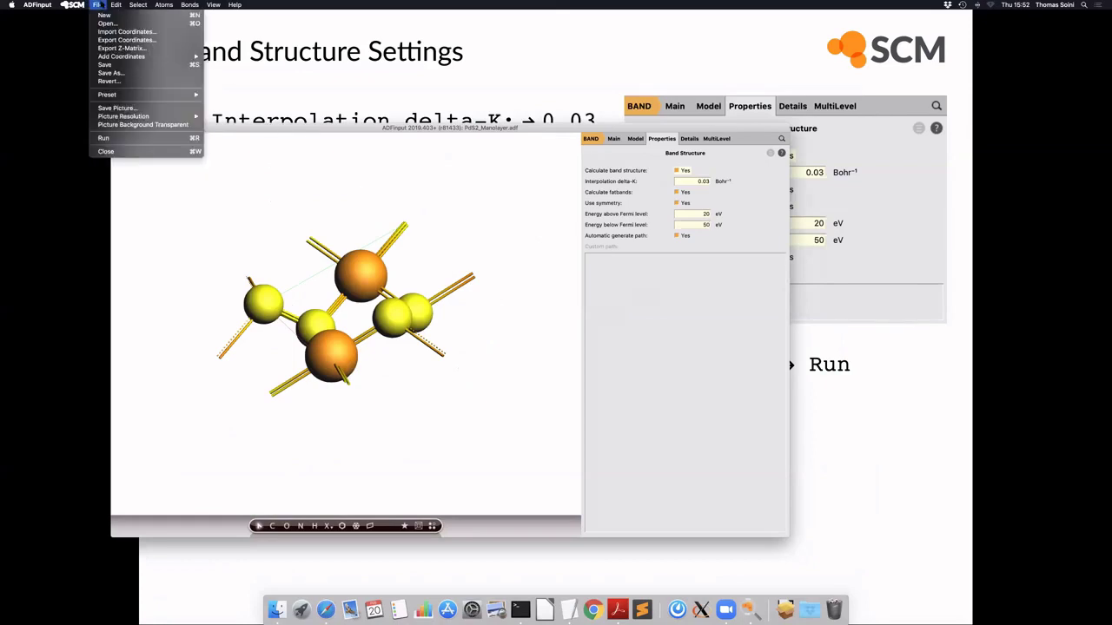
left_click(119, 139)
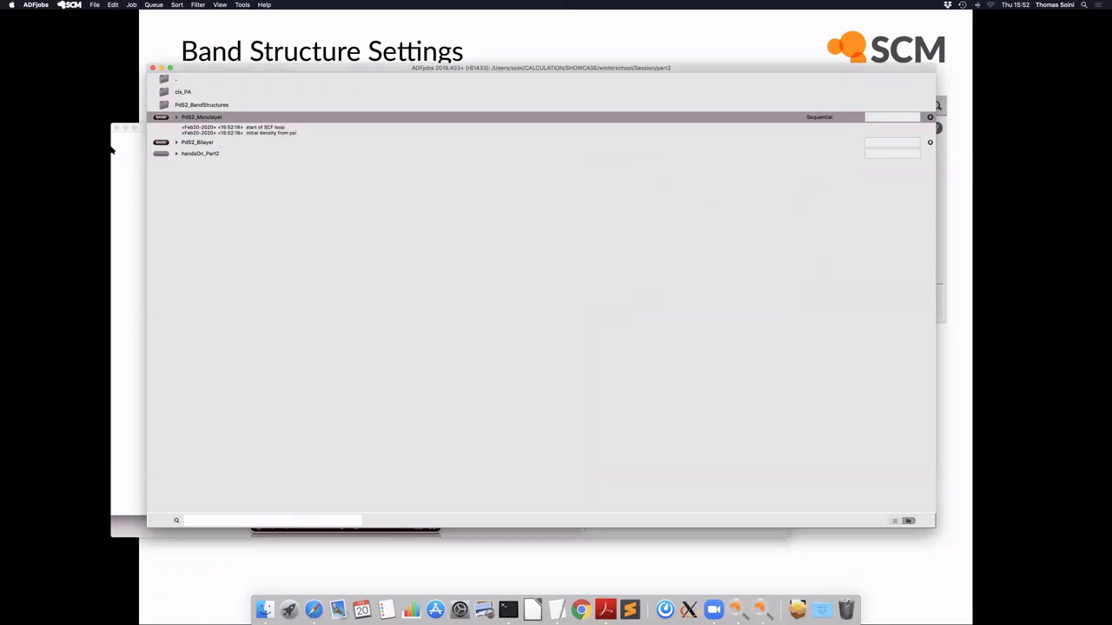
Step: Expand the running monolayer job's local files, inspect its logfile, close it, and switch back to ADFinput
left_click(176, 117)
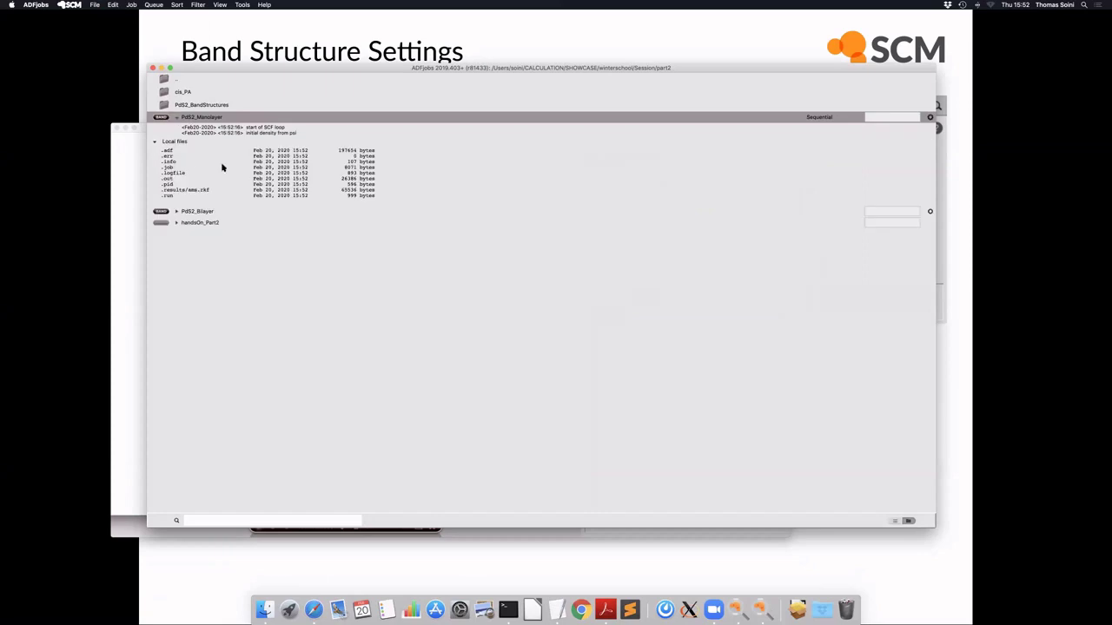
double_click(173, 173)
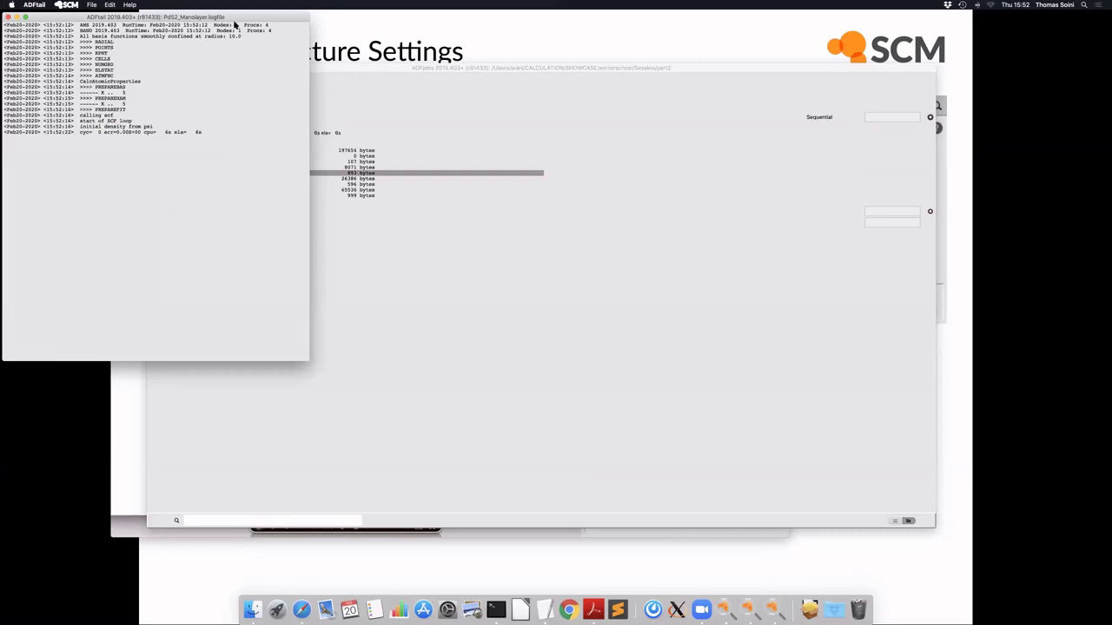
left_click_drag(235, 25, 740, 65)
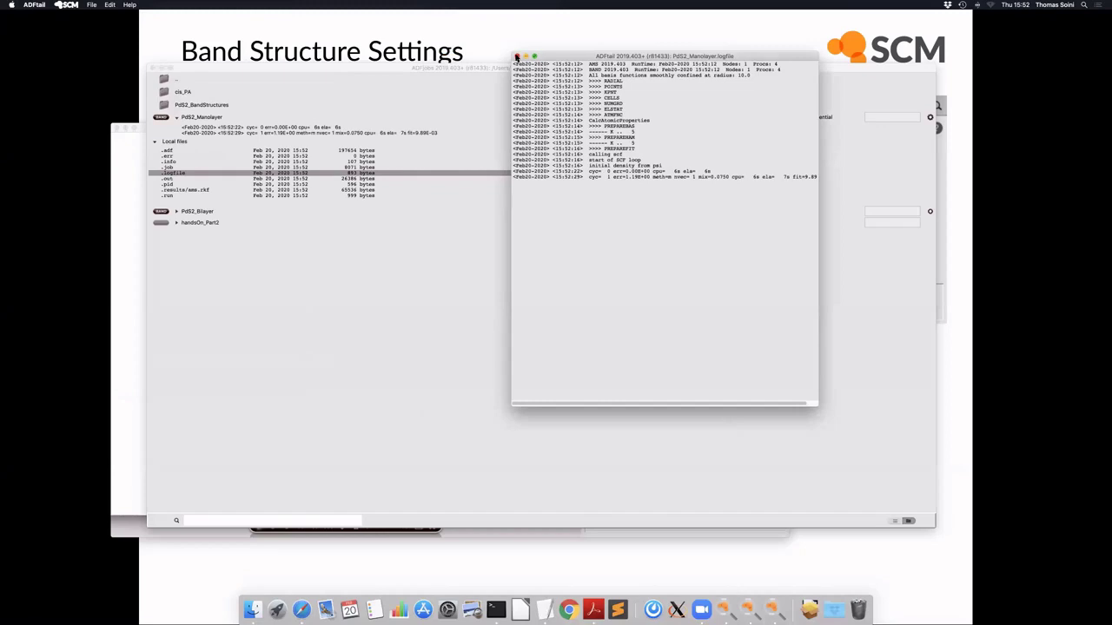
left_click(516, 56)
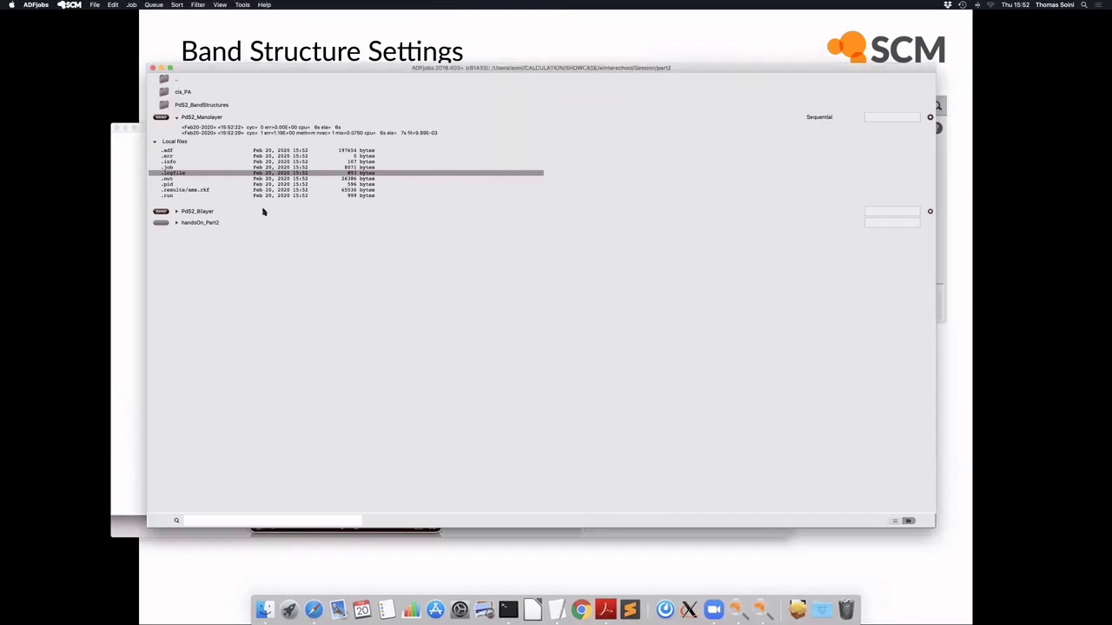
key("super+shift+i")
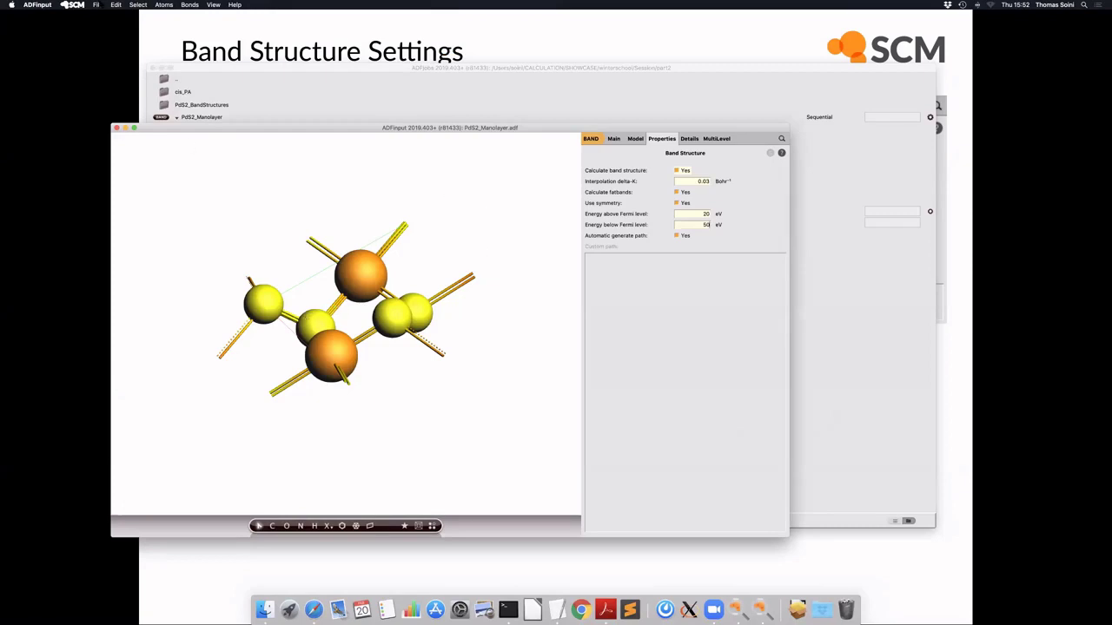
left_click(98, 4)
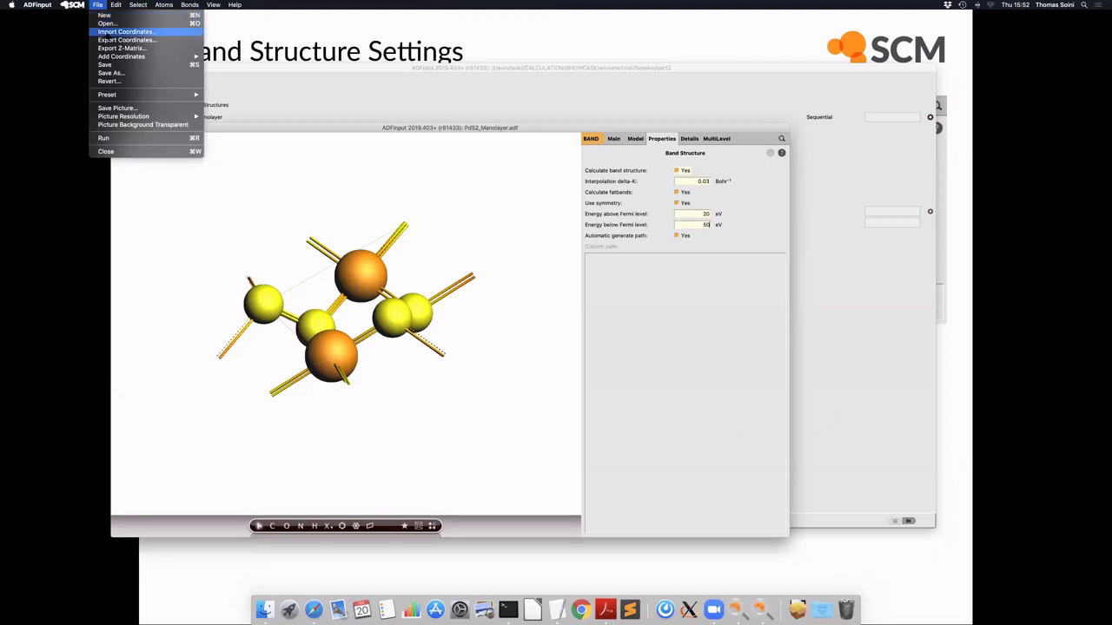
left_click(122, 31)
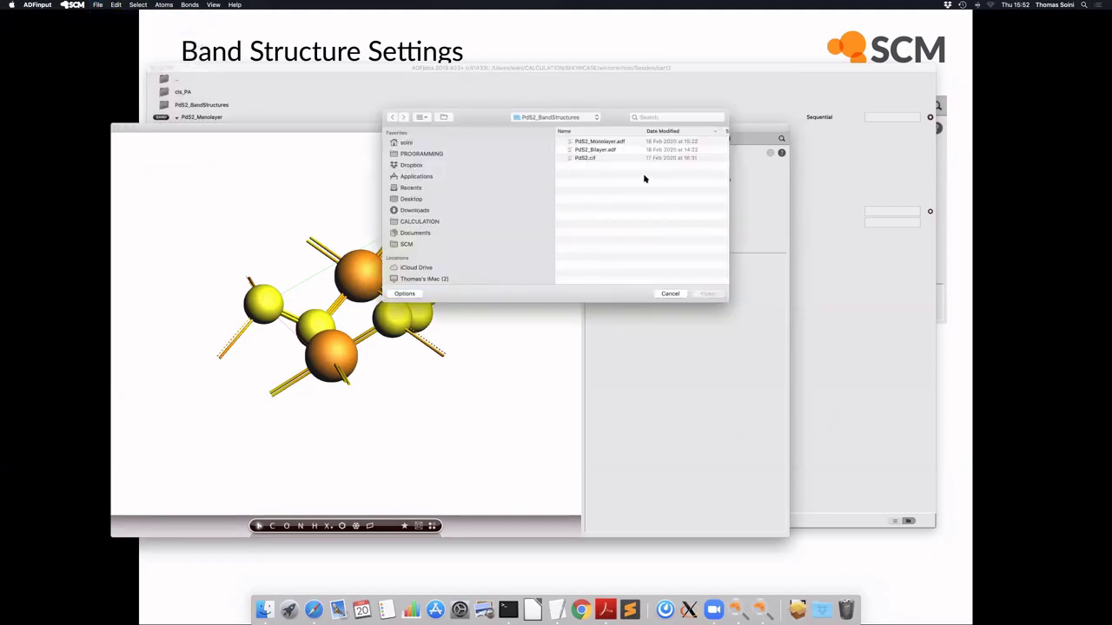
left_click(601, 151)
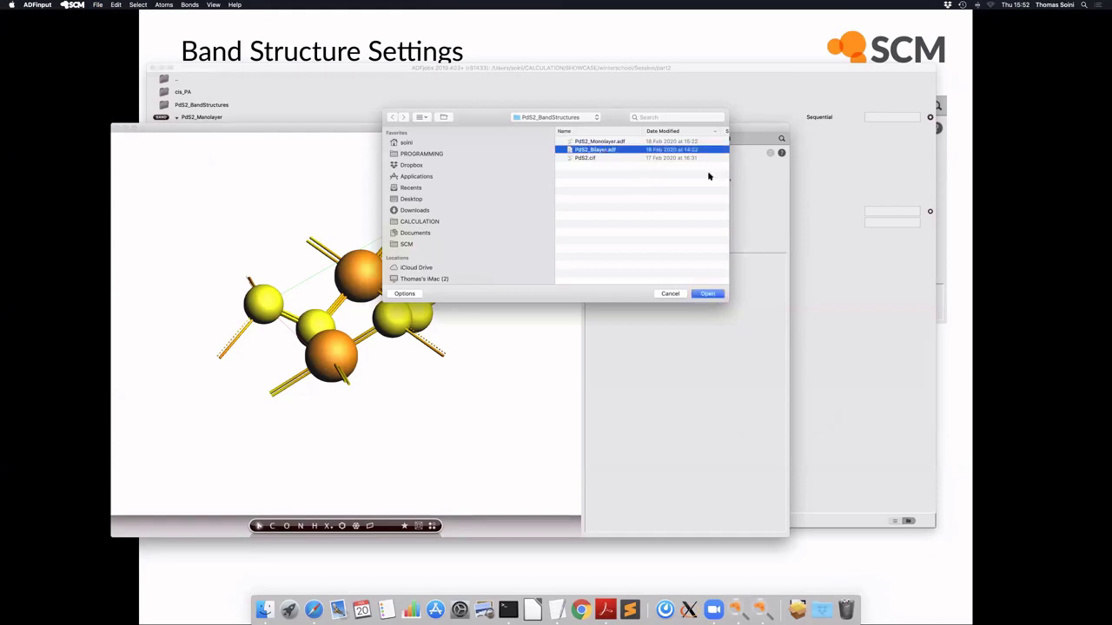
left_click(669, 294)
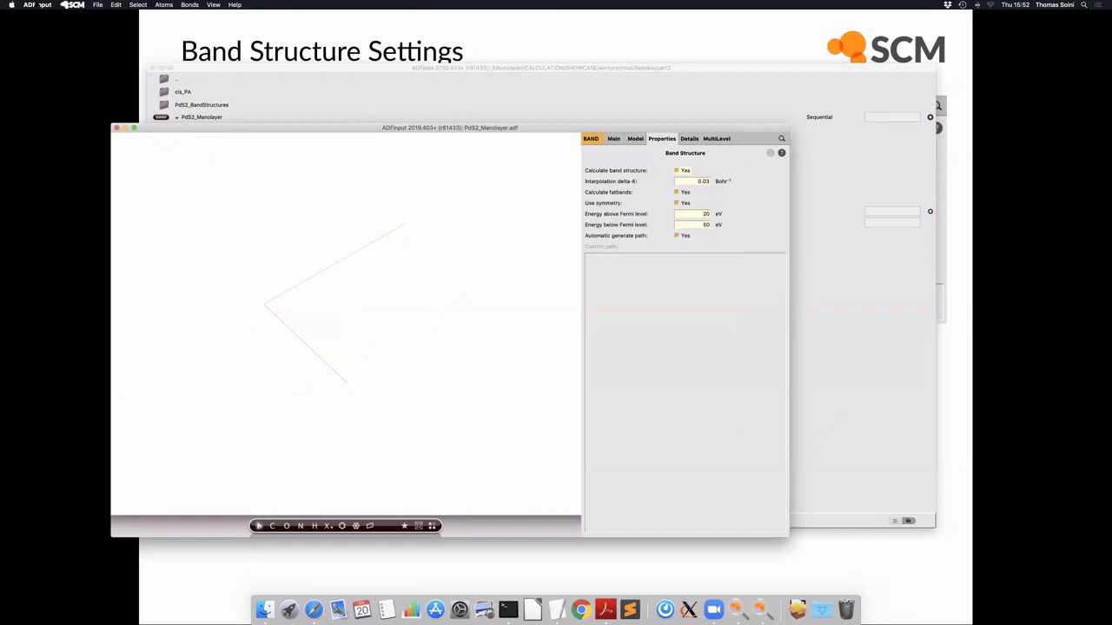
Step: Replace the monolayer structure with coordinates imported from PdS2_Bilayer.adf in the PdS2_BandStructures folder, keeping the calculation settings
left_click(98, 5)
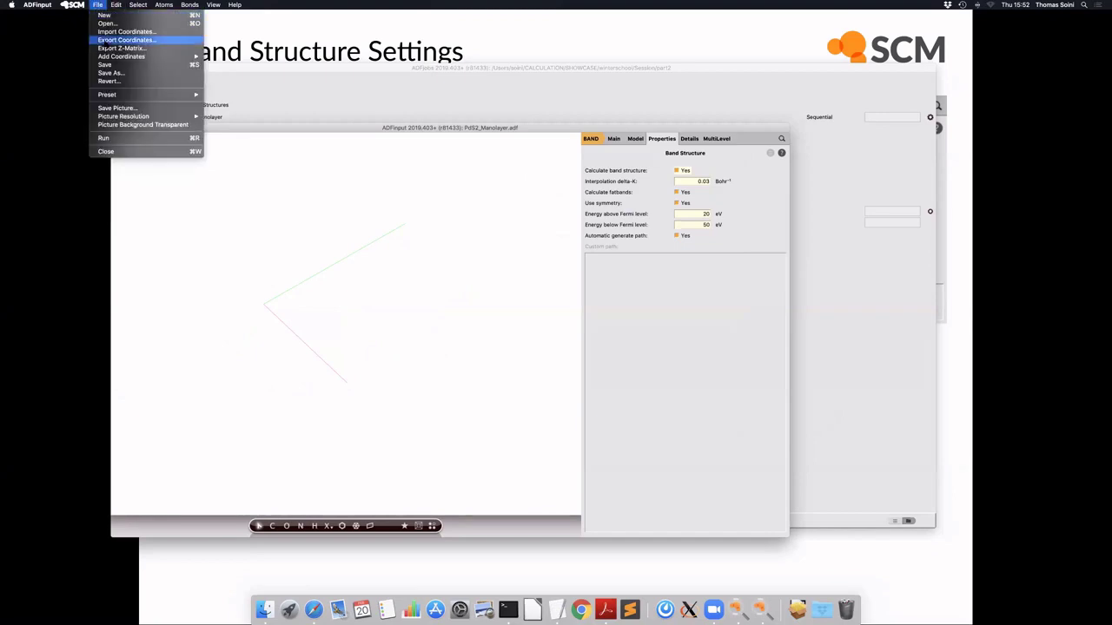
left_click(102, 32)
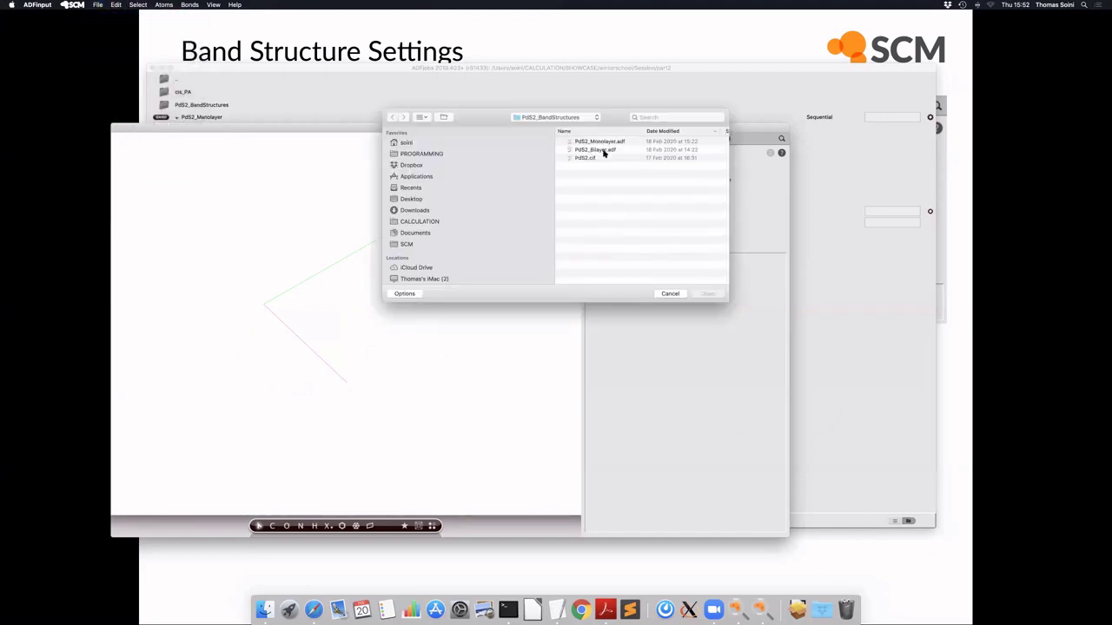
left_click(605, 150)
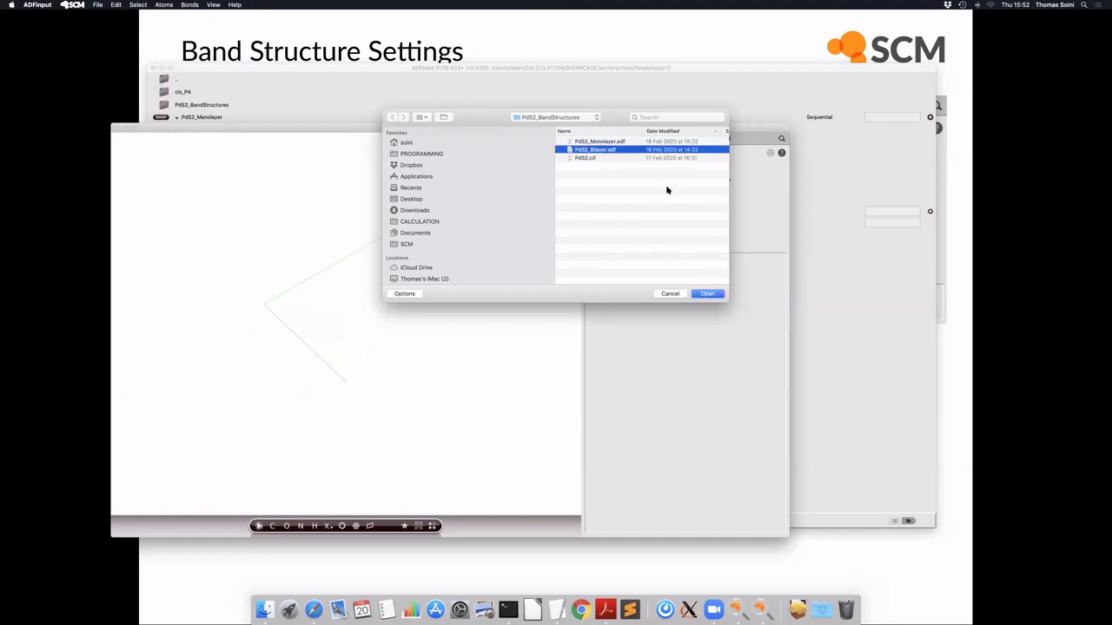
left_click(706, 293)
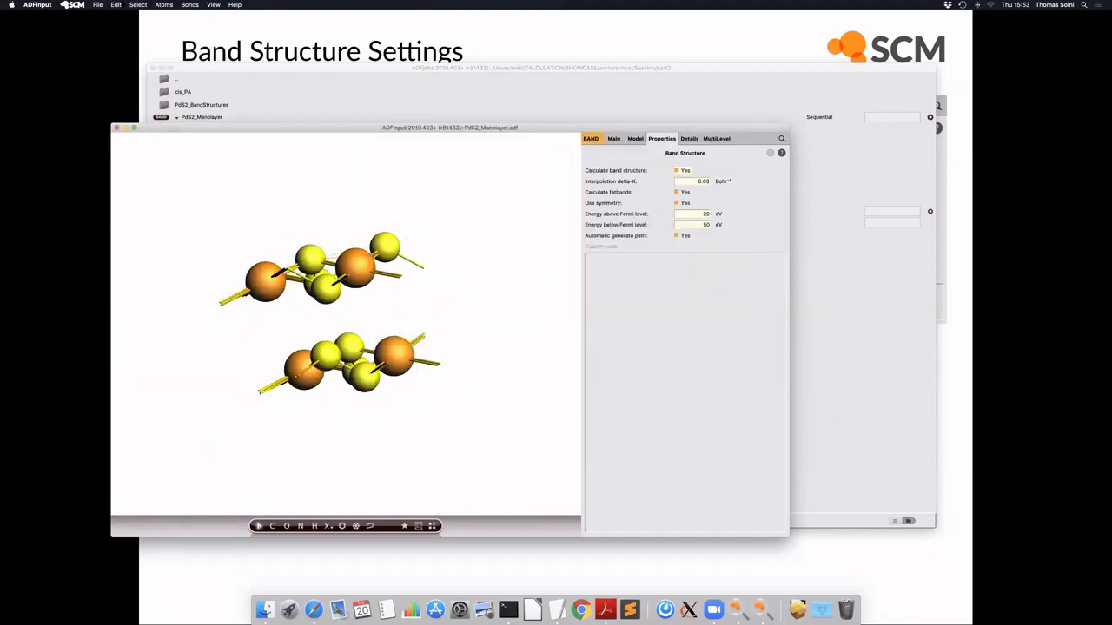
Step: Save the input as PdS2_Bilayer.adf in the part2 folder, replacing the existing file
left_click(97, 4)
left_click(665, 257)
key("super+shift+s")
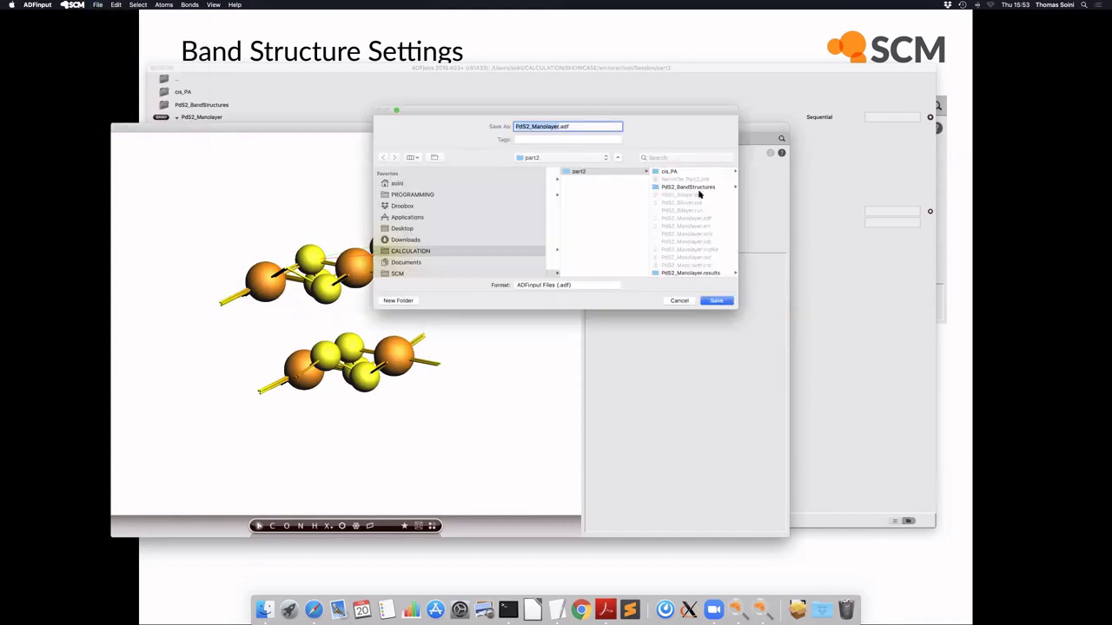
scroll(695, 206, "down", 2)
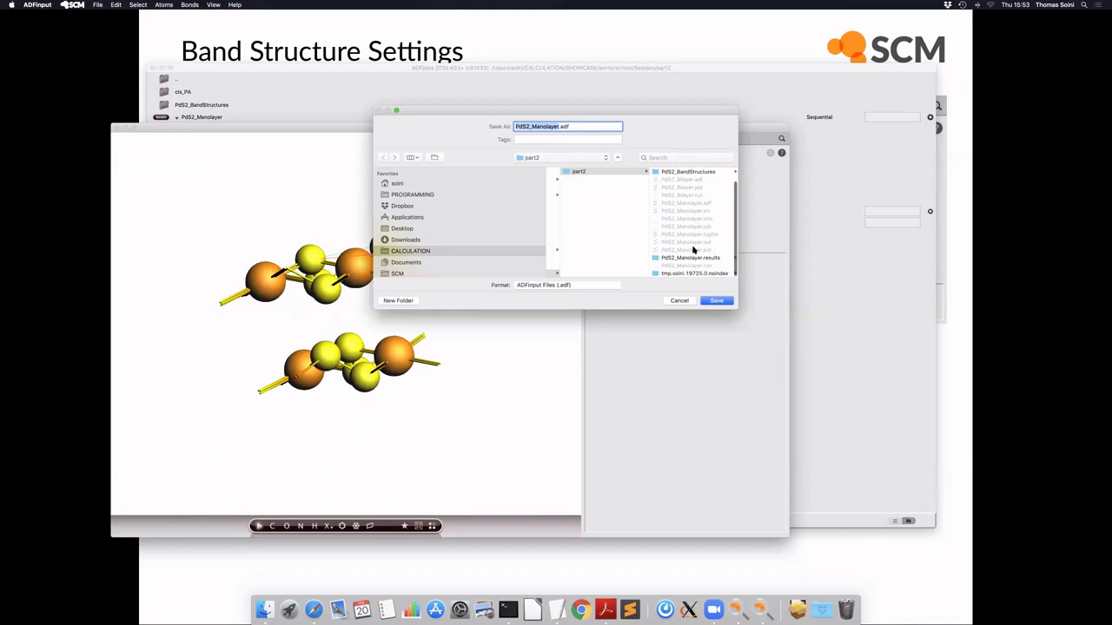
left_click(670, 181)
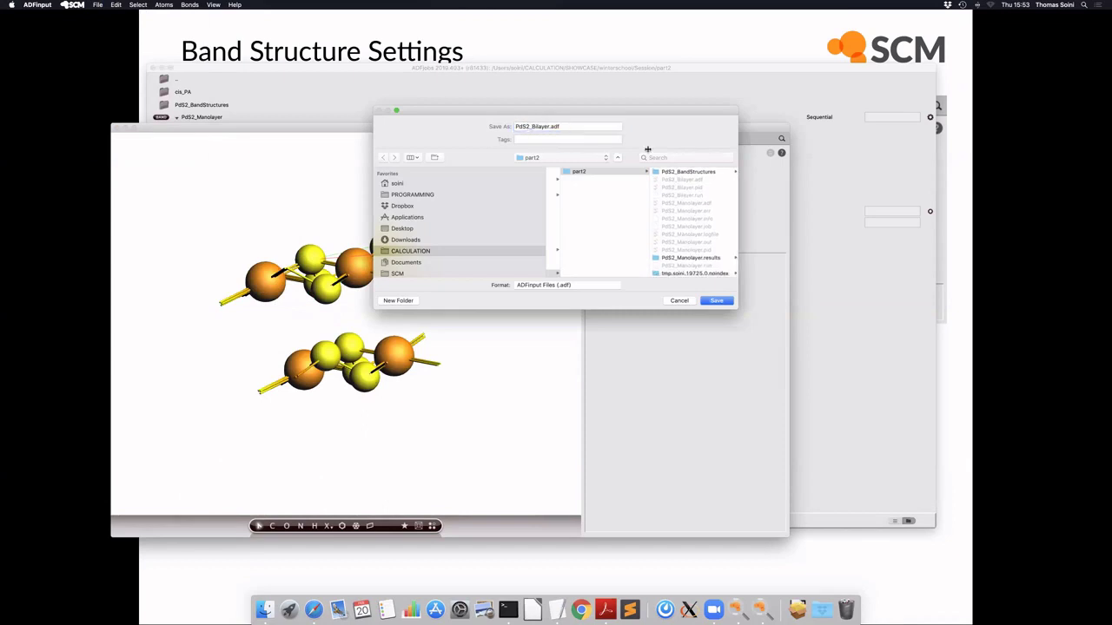
left_click(718, 299)
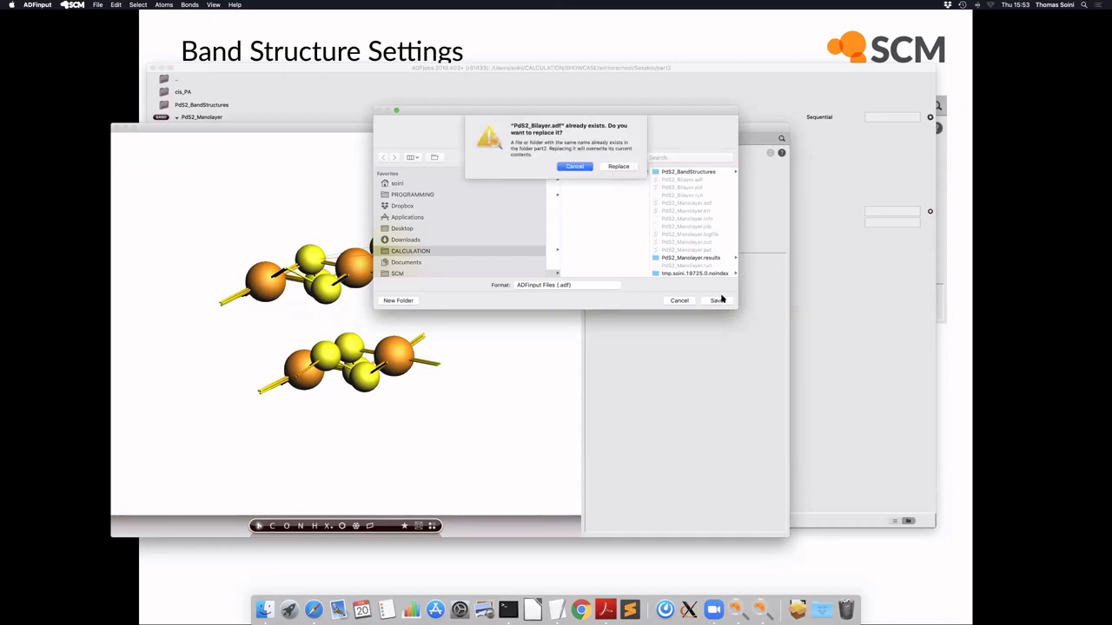
left_click(628, 167)
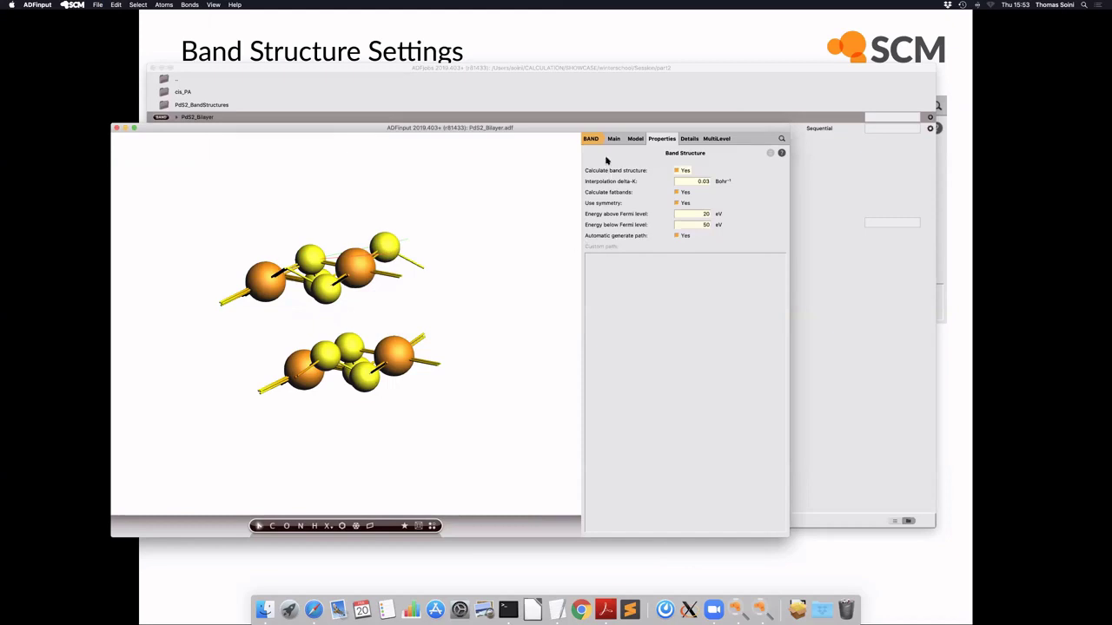
Step: Review the bilayer's main calculation settings, save the input and run the bilayer calculation
left_click(611, 139)
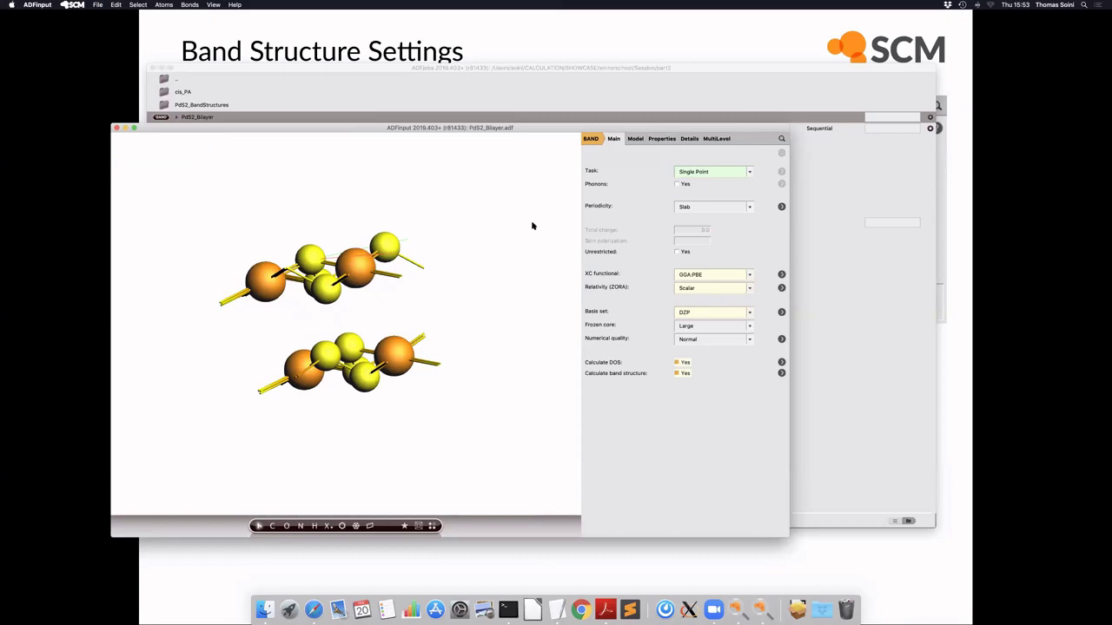
key("super+s")
left_click(98, 5)
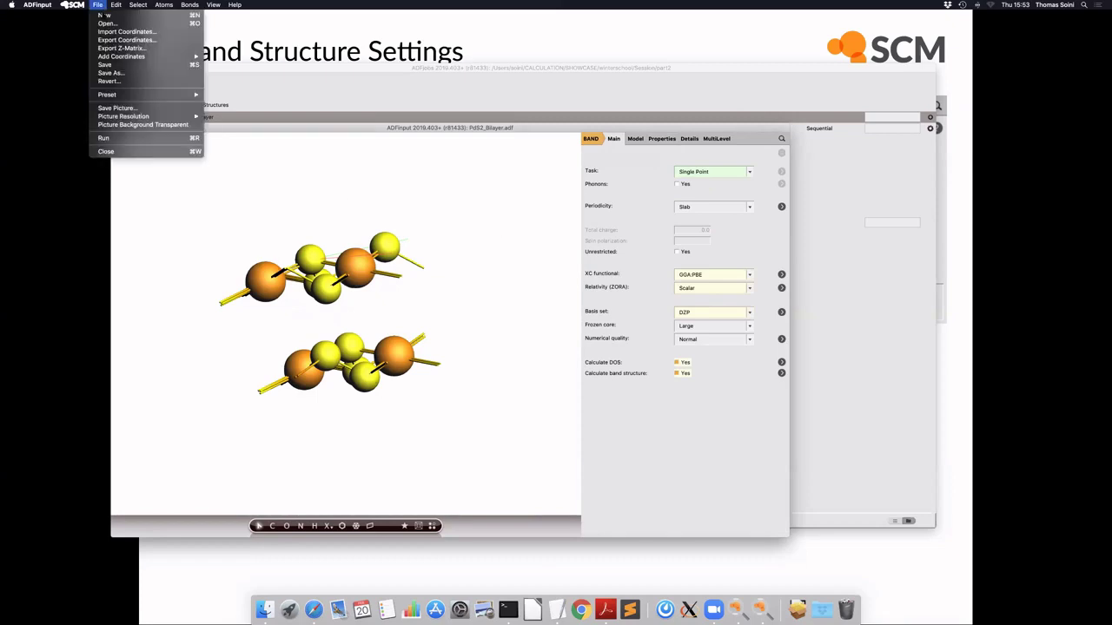
left_click(97, 5)
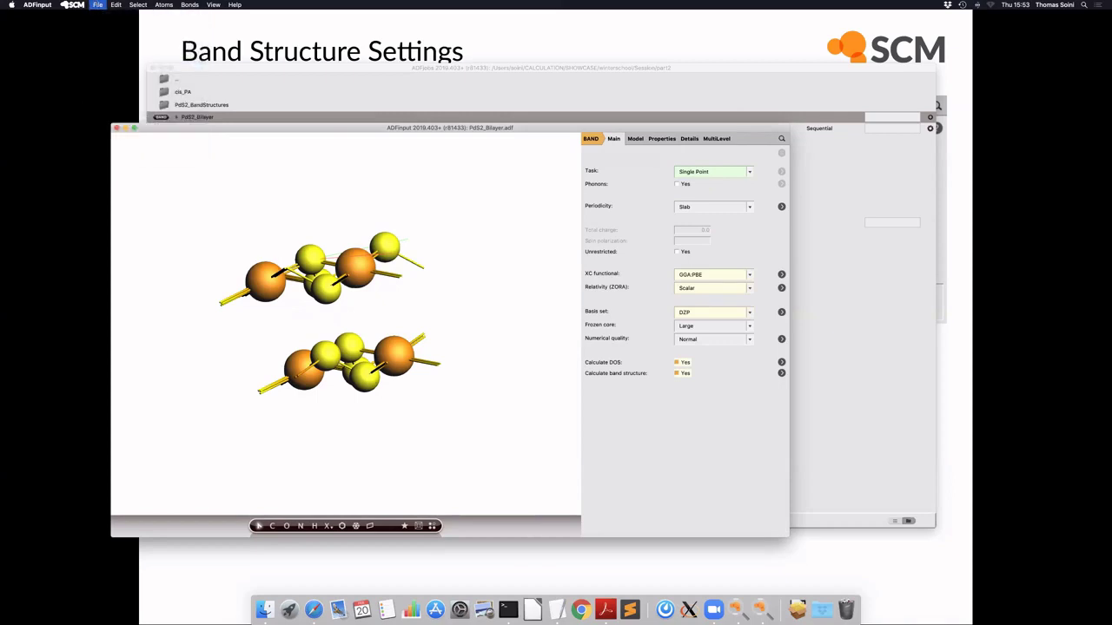
left_click(97, 4)
left_click(132, 139)
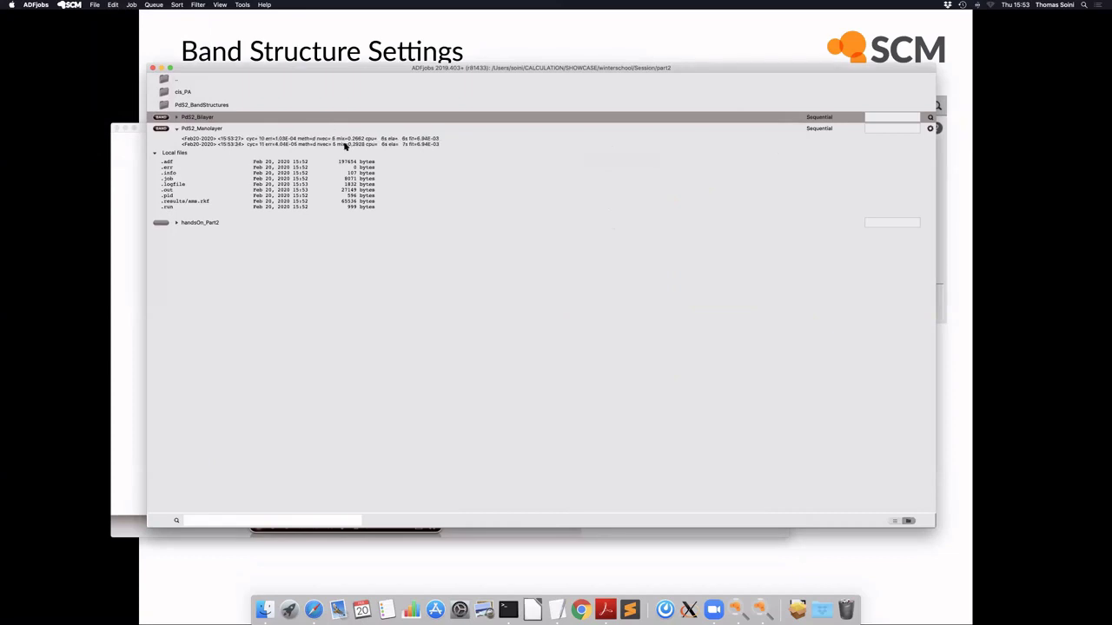
Step: Expand the bilayer job's local files in the job list, and switch back to the presentation slides
left_click(177, 117)
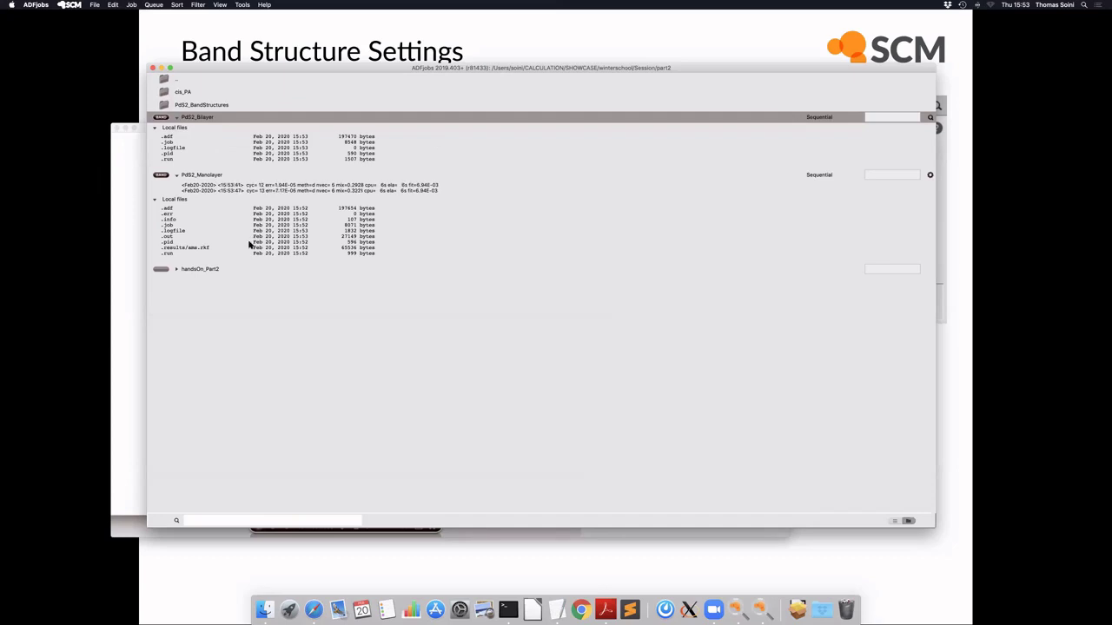
key("super+Tab")
key("super+Tab")
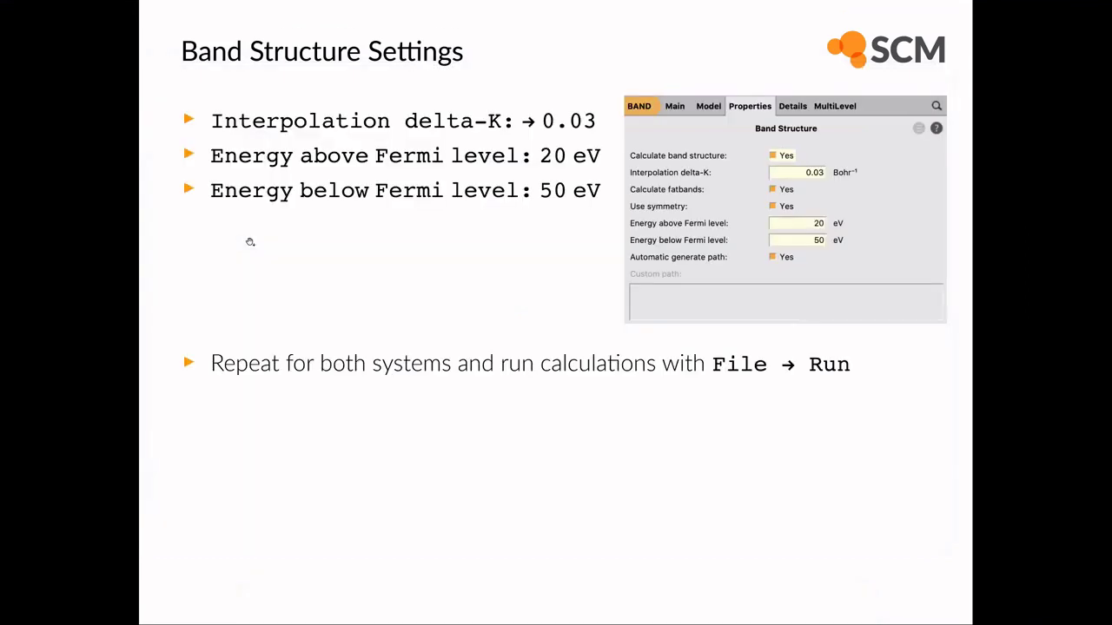
Step: Switch to ADFjobs, open the PdS2_Monolayer logfile, and examine its SCF cycles and the k-point progress of the band structure stage
key("super+Tab")
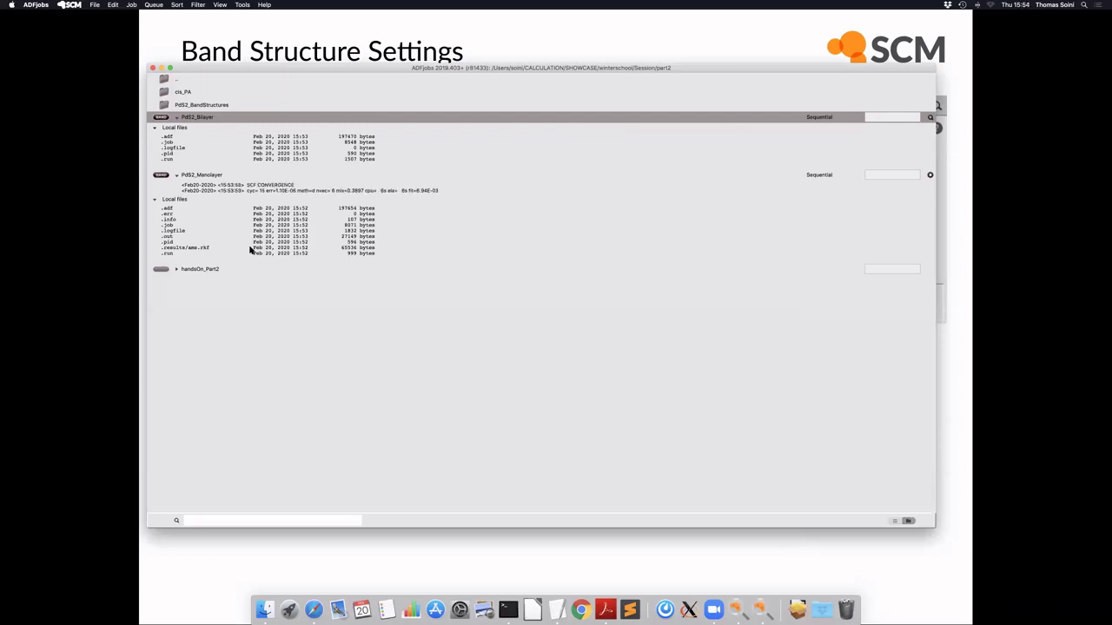
double_click(184, 232)
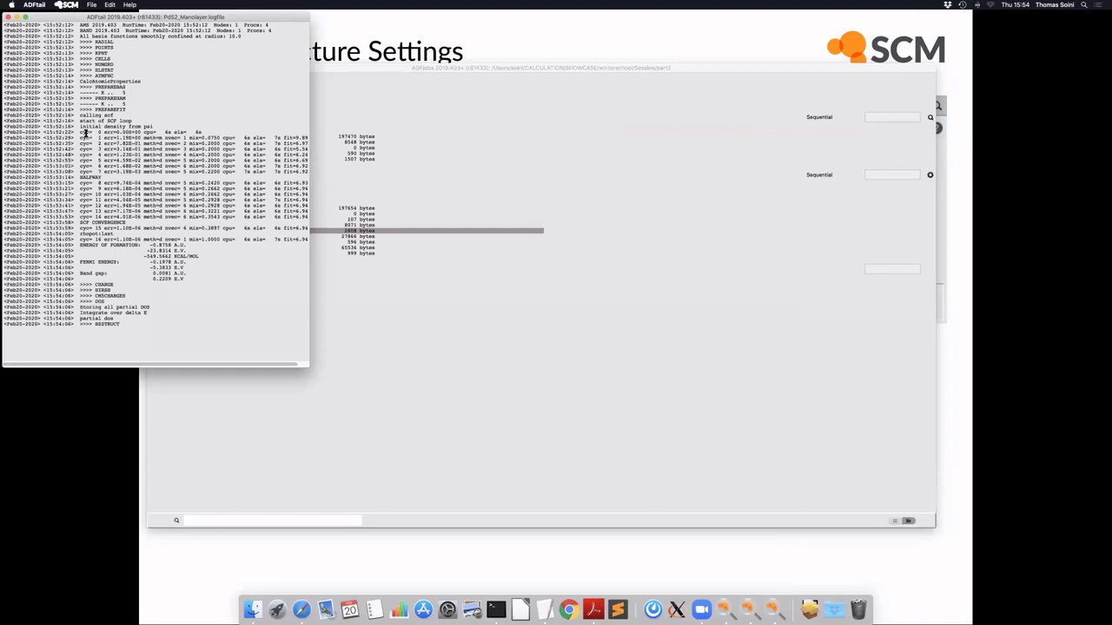
left_click_drag(113, 162, 150, 232)
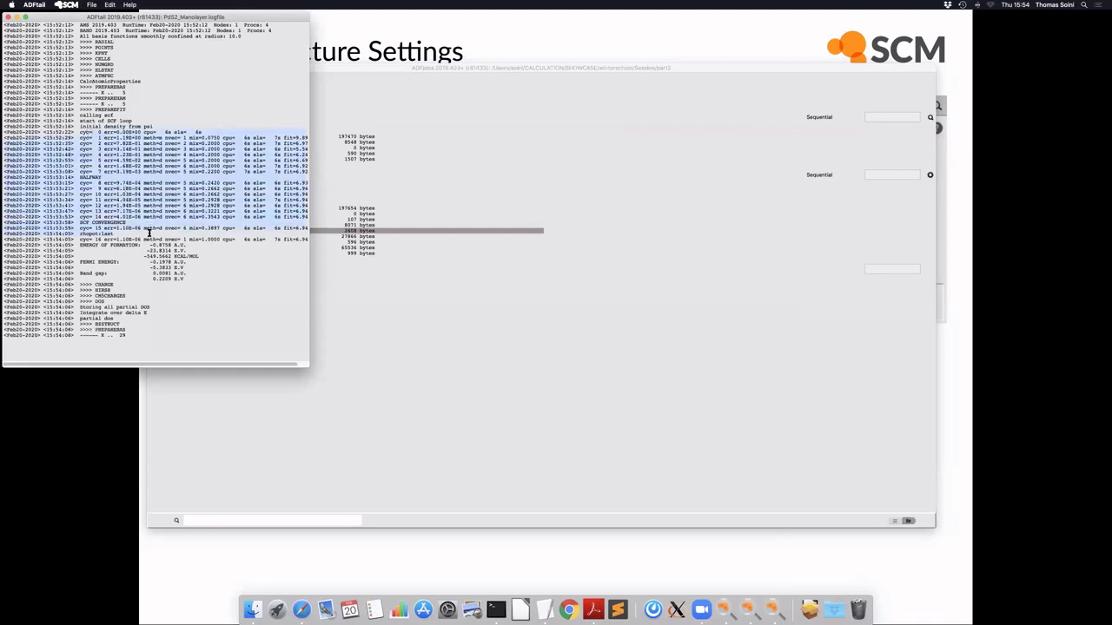
left_click(124, 137)
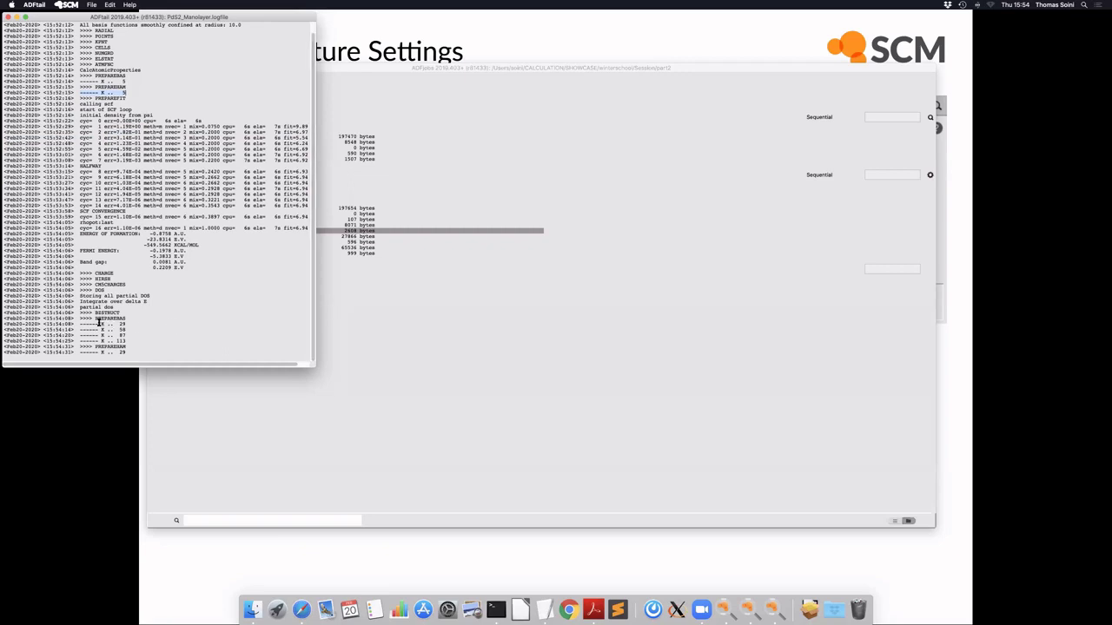
left_click_drag(127, 324, 129, 334)
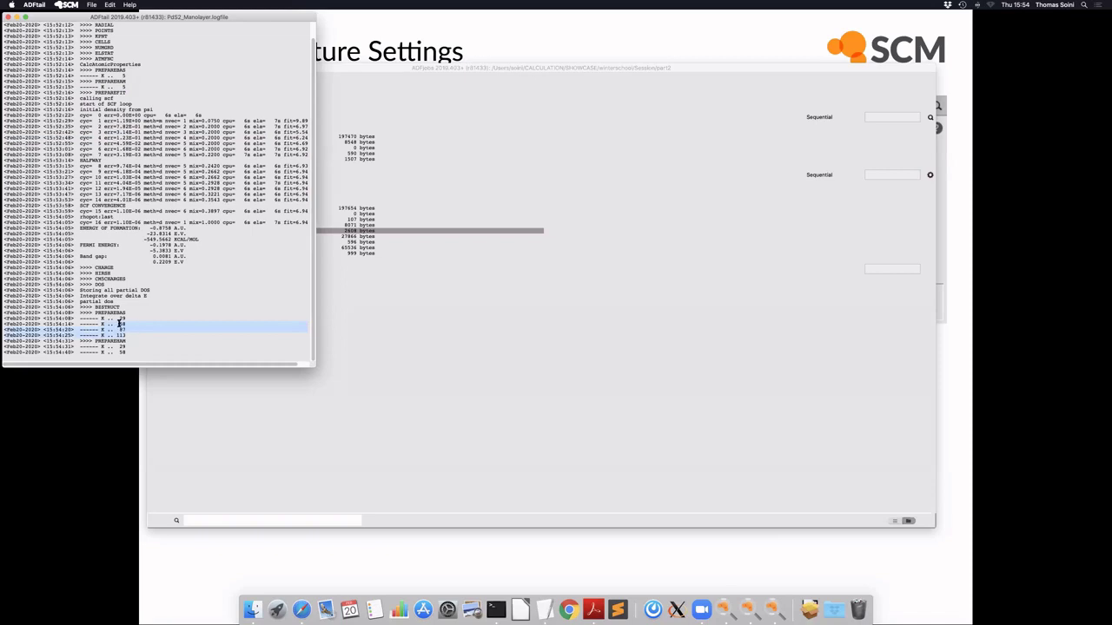
left_click(101, 317)
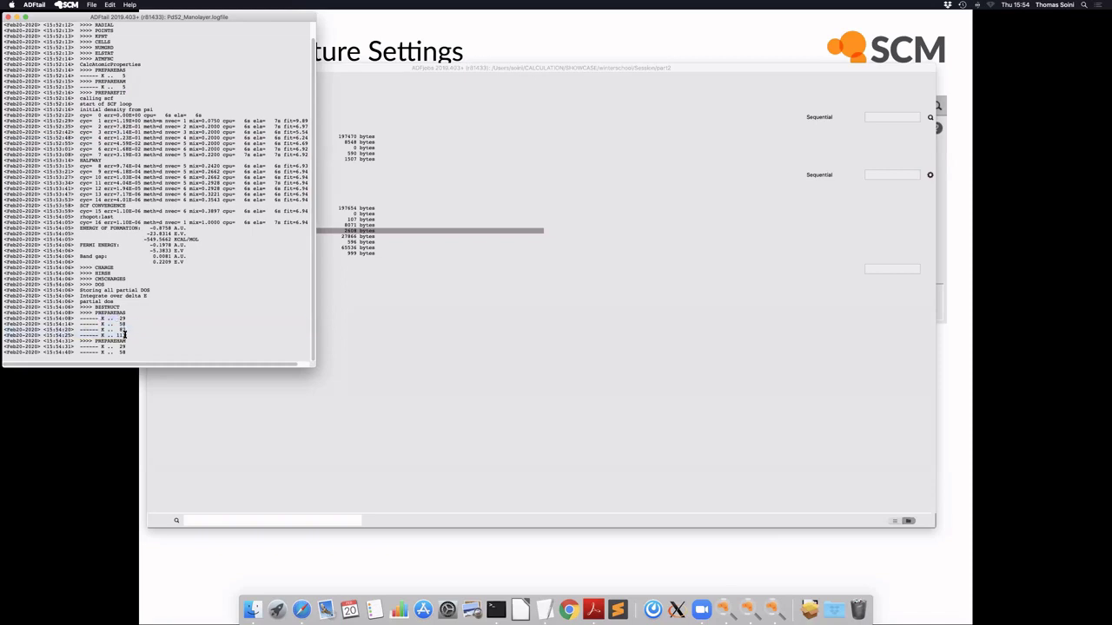
left_click_drag(128, 319, 130, 335)
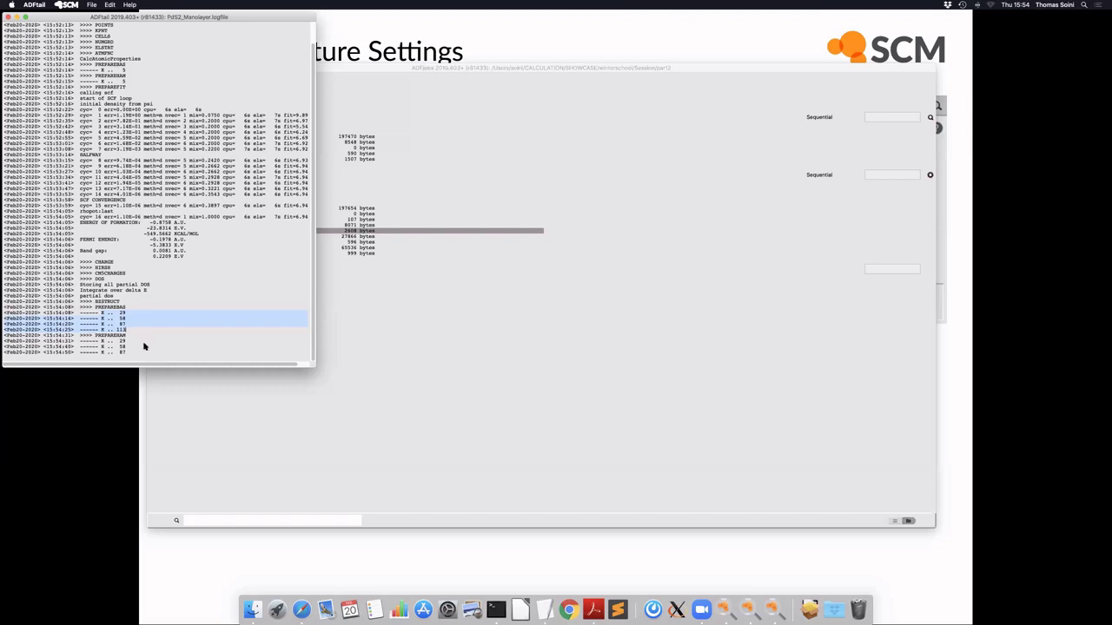
left_click(232, 393)
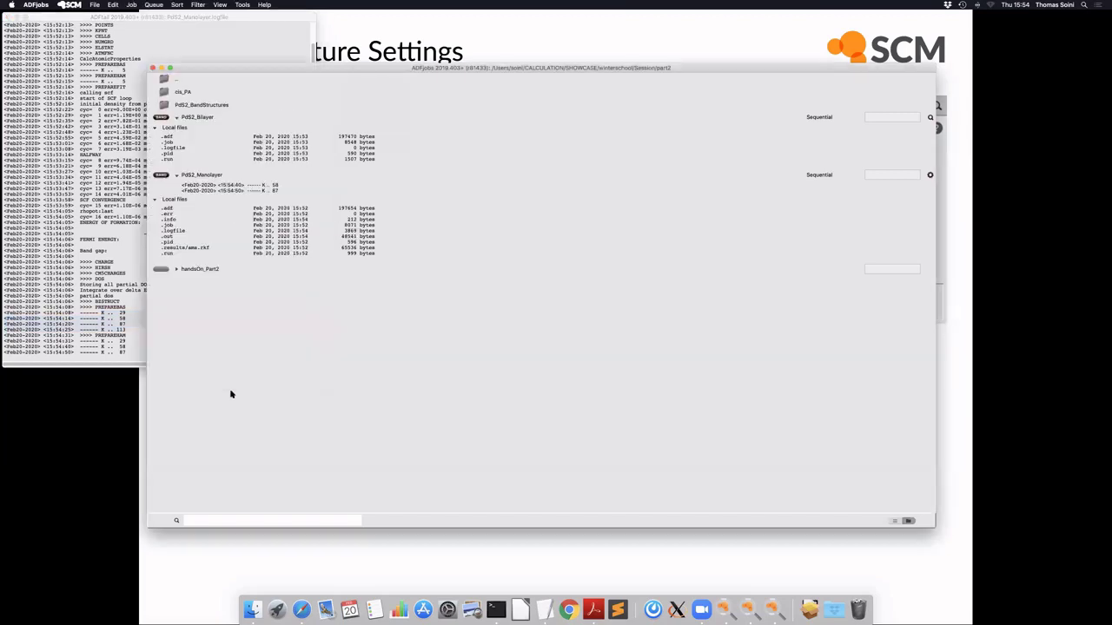
left_click(98, 343)
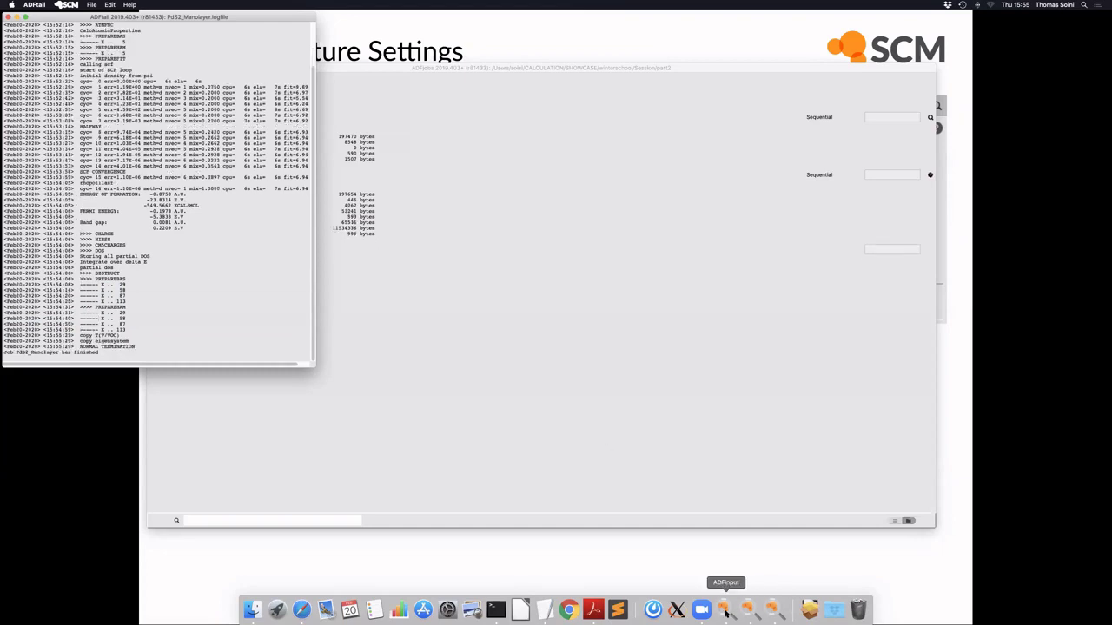
Step: Switch to ADFinput and review the bilayer's numerical quality details, including the available K-space quality levels
left_click(724, 611)
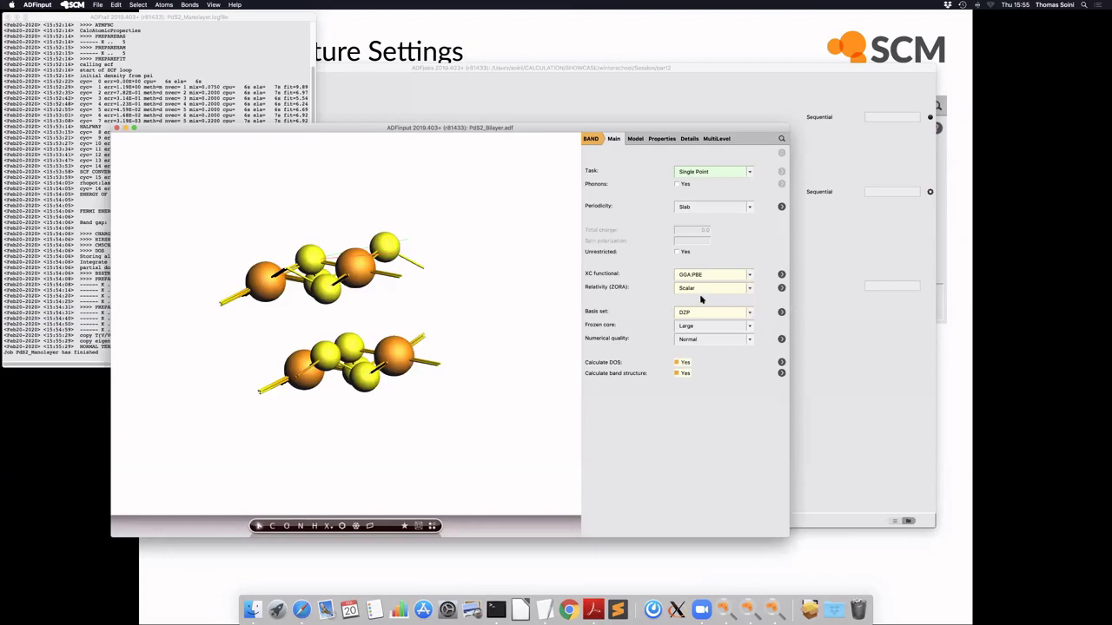
left_click(781, 340)
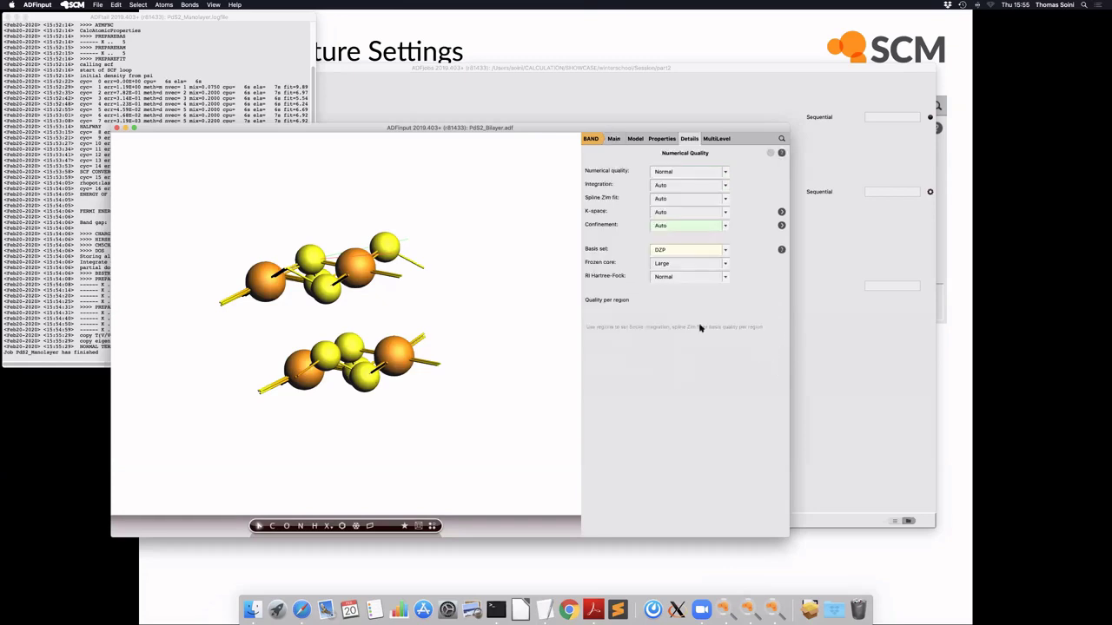
left_click(617, 139)
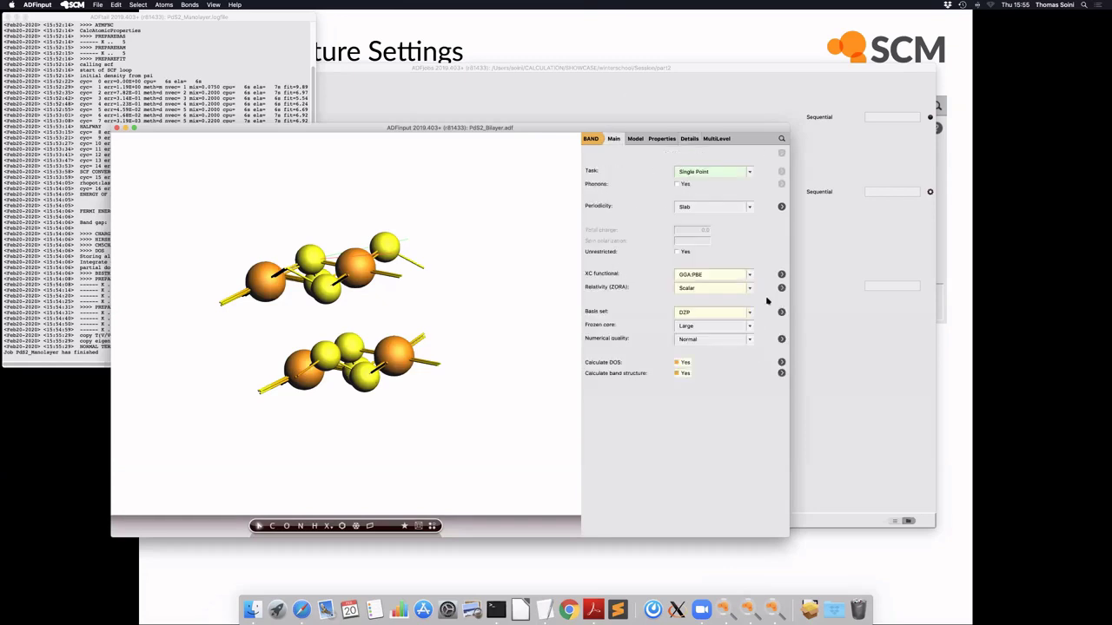
left_click(781, 339)
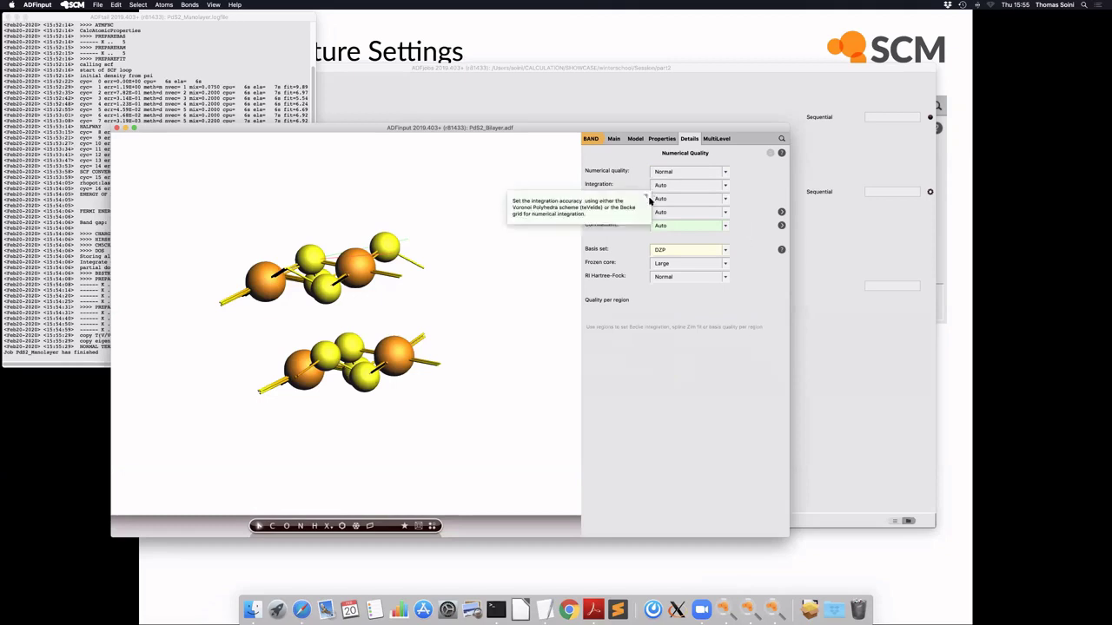
left_click(726, 214)
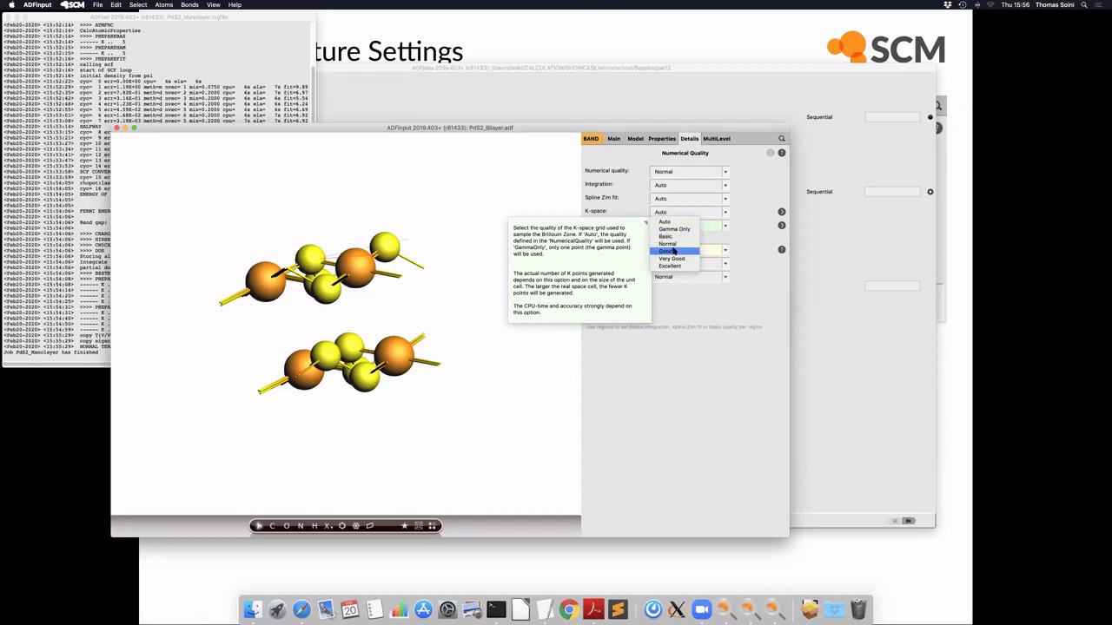
left_click(755, 277)
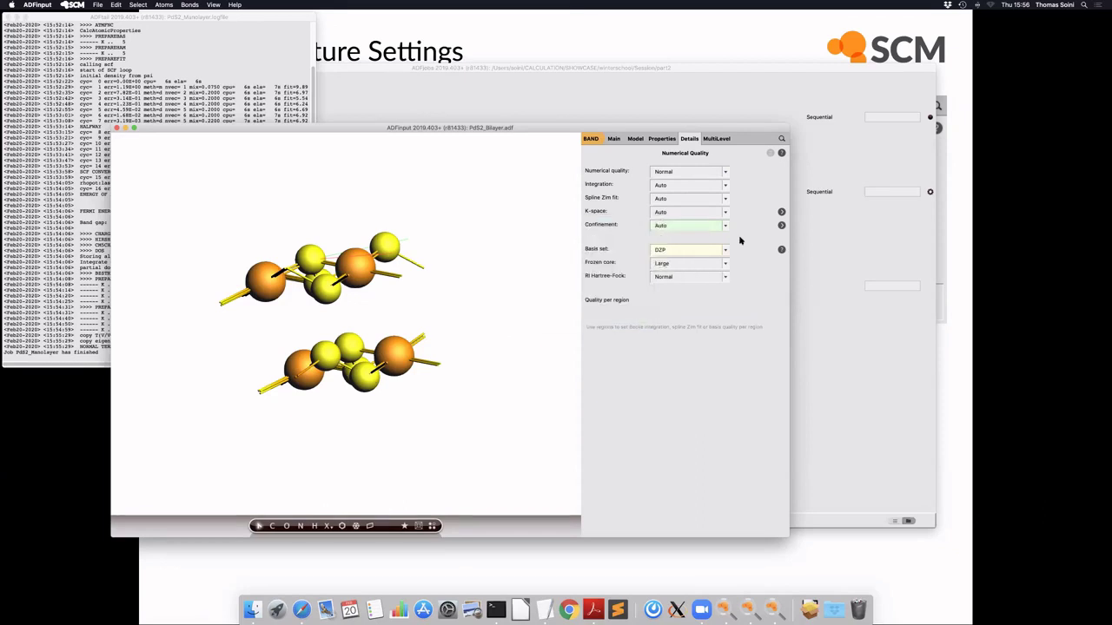
Step: Review the bilayer's detailed K-space integration settings, covering quality, grid type and number of points, and return to the main settings
left_click(781, 212)
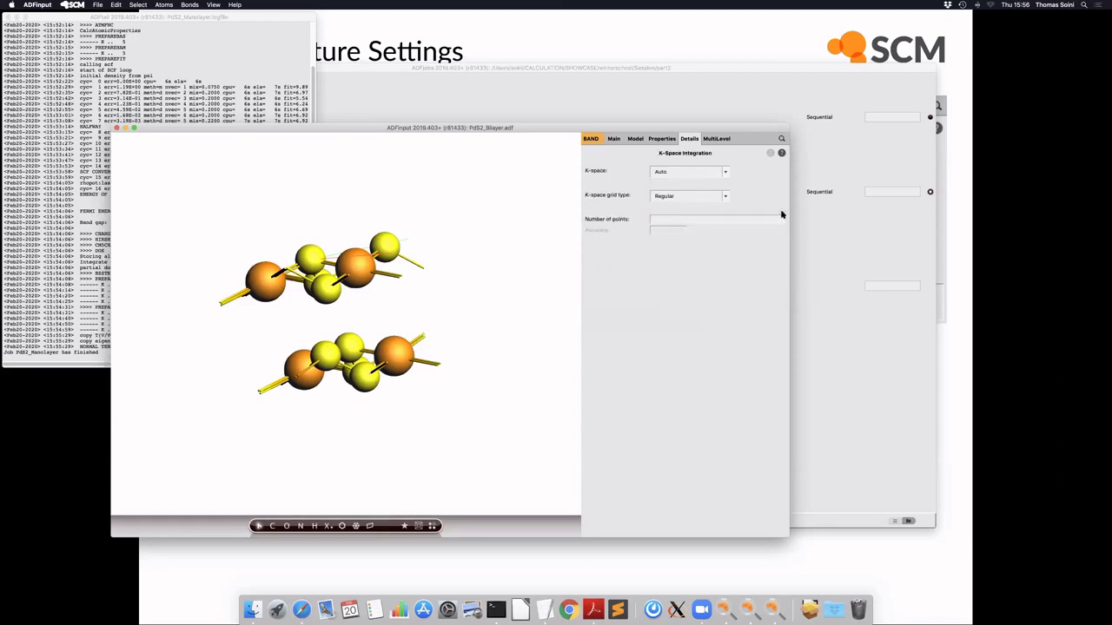
left_click(684, 172)
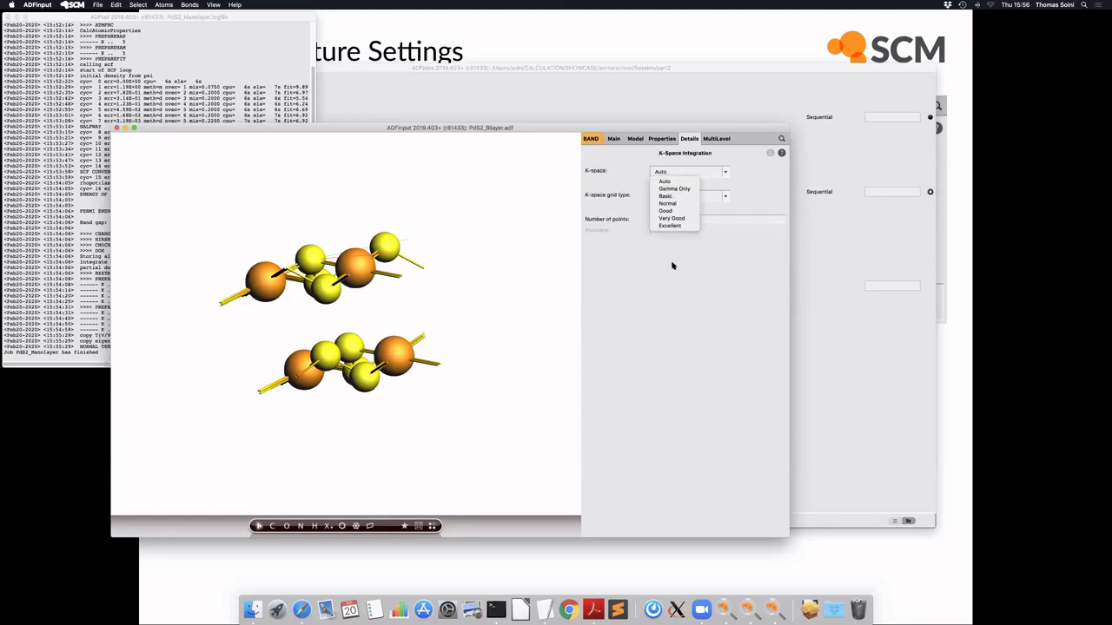
left_click(673, 259)
left_click(696, 196)
left_click(714, 248)
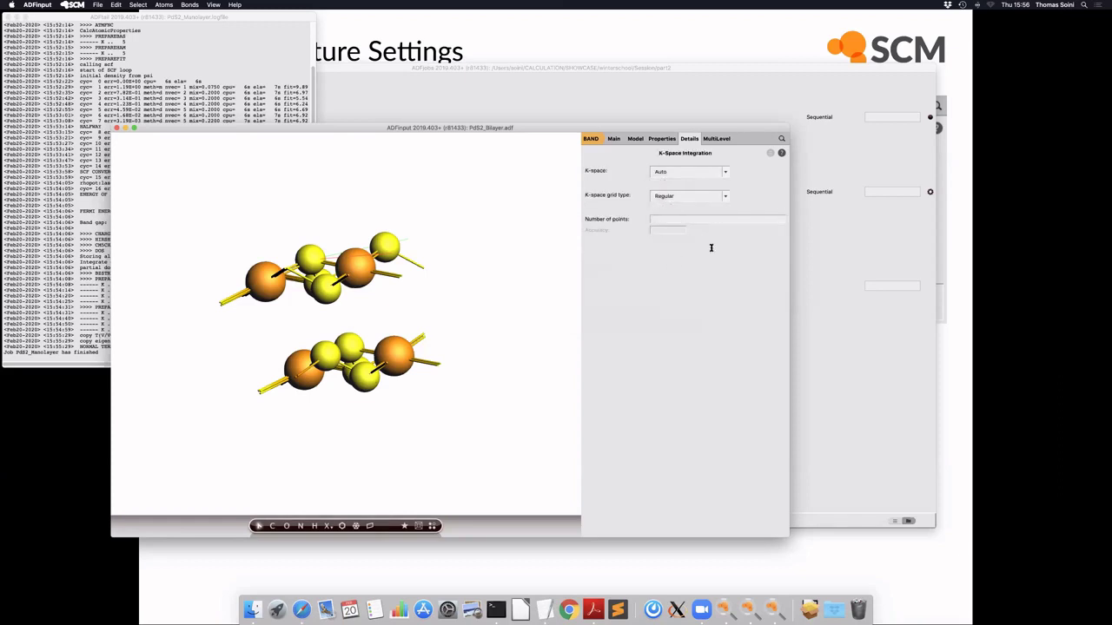
mouse_move(659, 218)
left_click(613, 139)
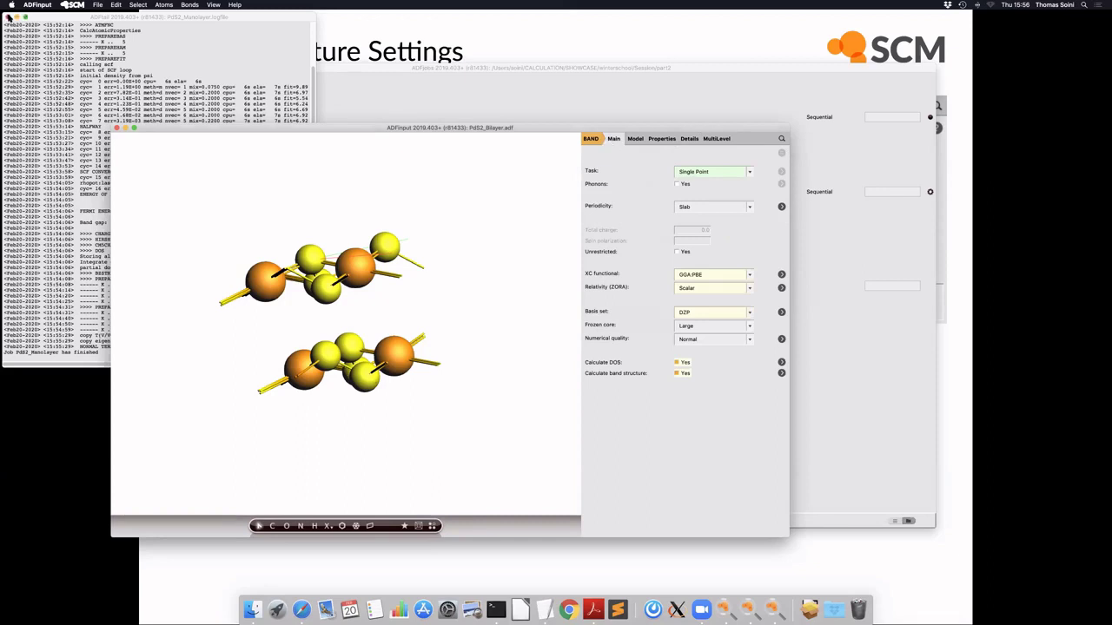
Step: Close the monolayer logfile, open the PdS2_Bilayer logfile to check the running calculation, and return to the job list
left_click(7, 17)
left_click(301, 64)
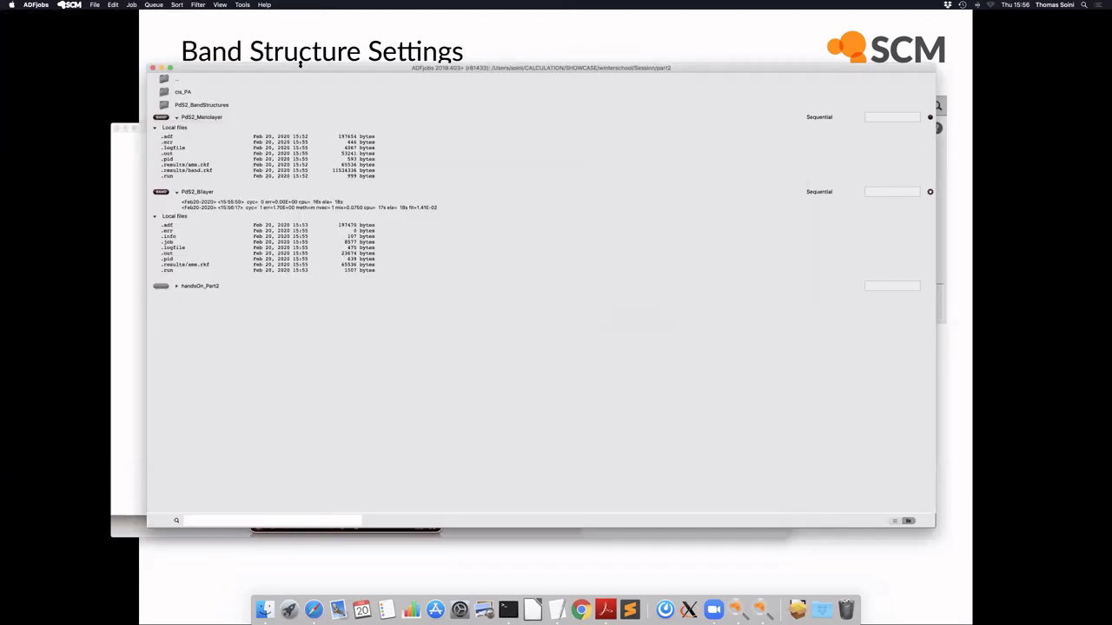
double_click(176, 248)
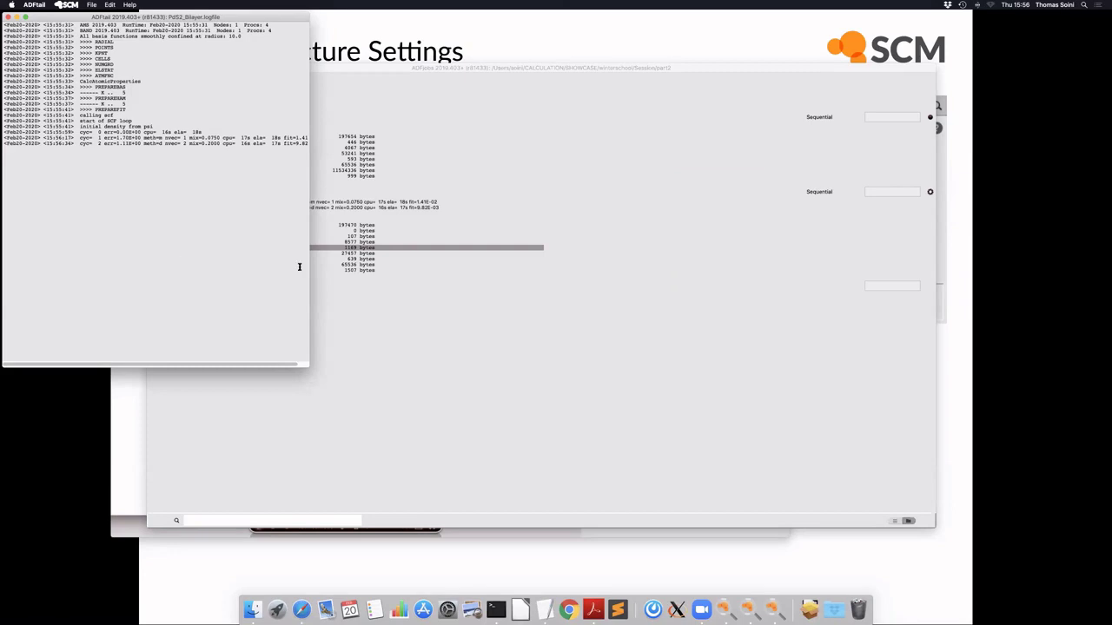
left_click(377, 352)
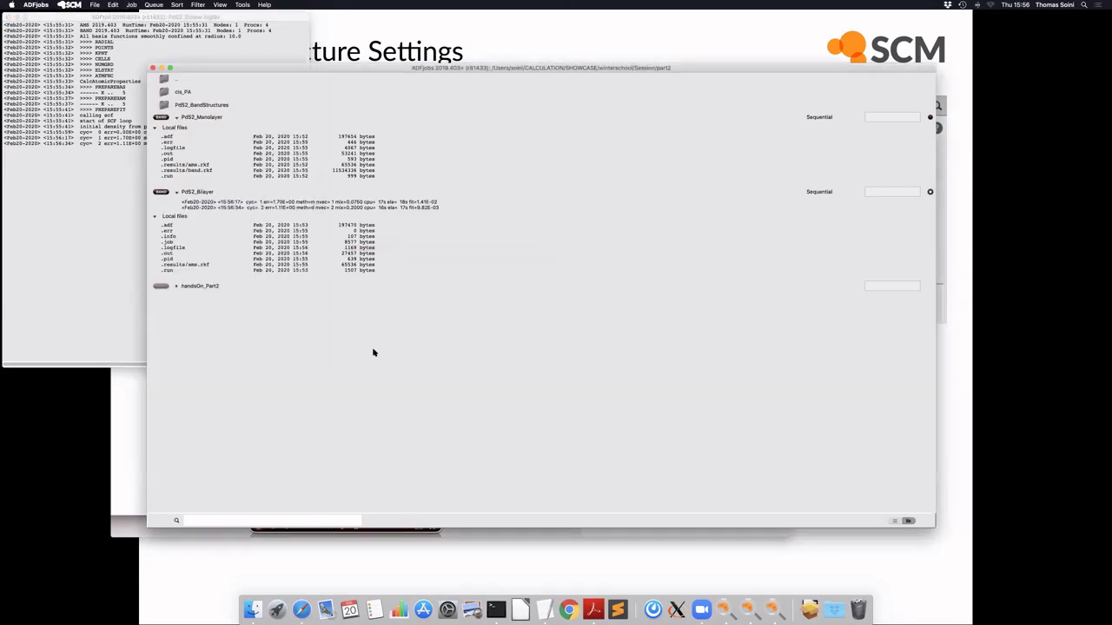
Step: Open the band structure of the finished PdS2_Monolayer job and enlarge its window
left_click(198, 119)
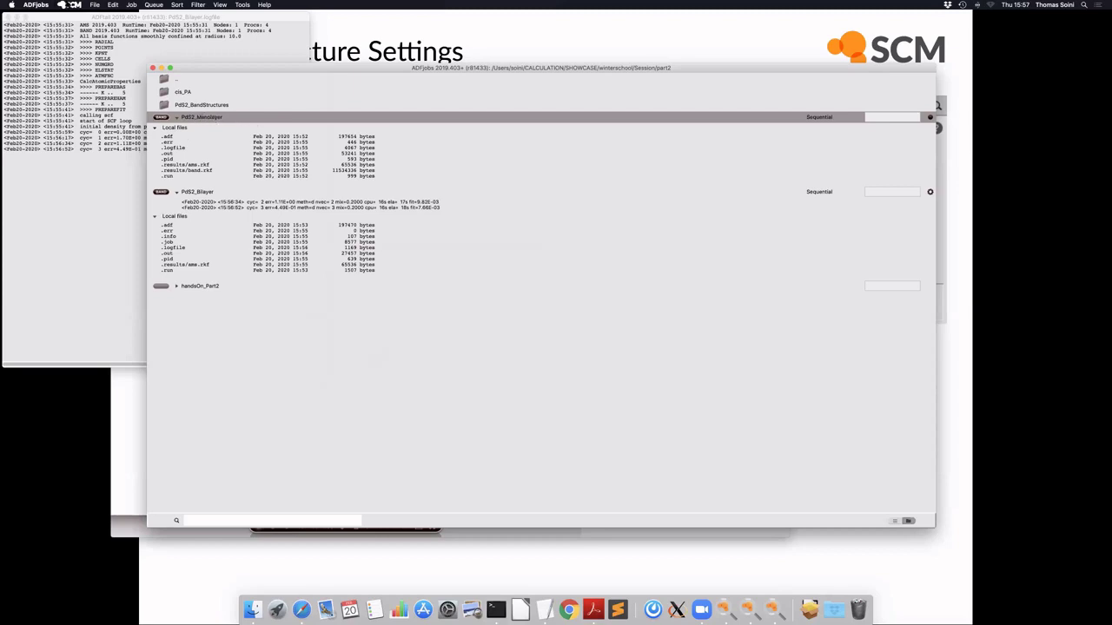
left_click(65, 4)
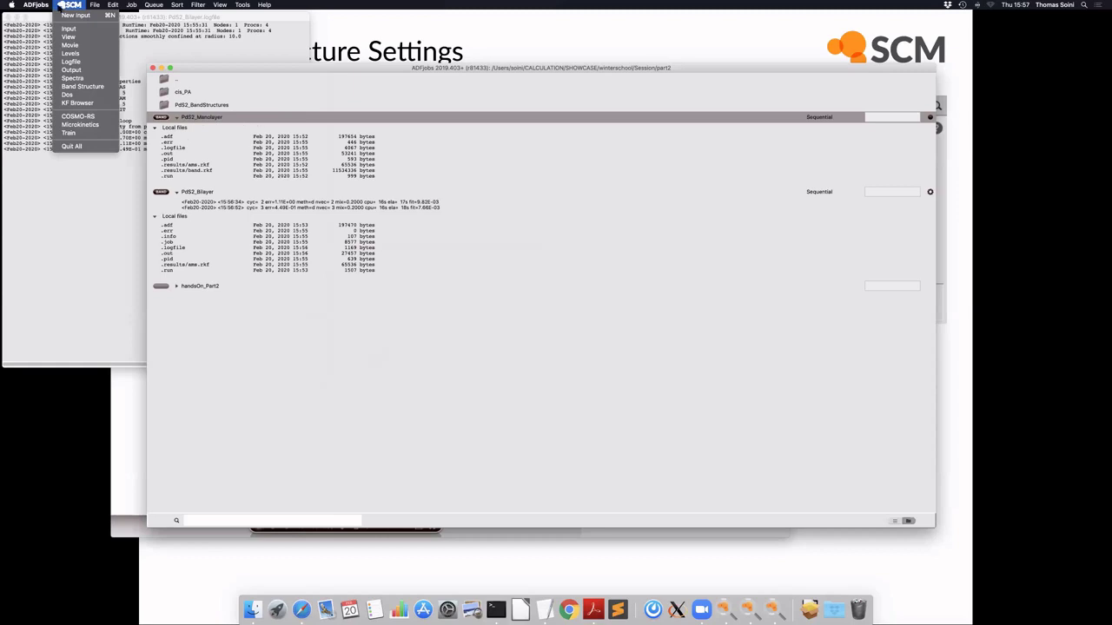
left_click(84, 95)
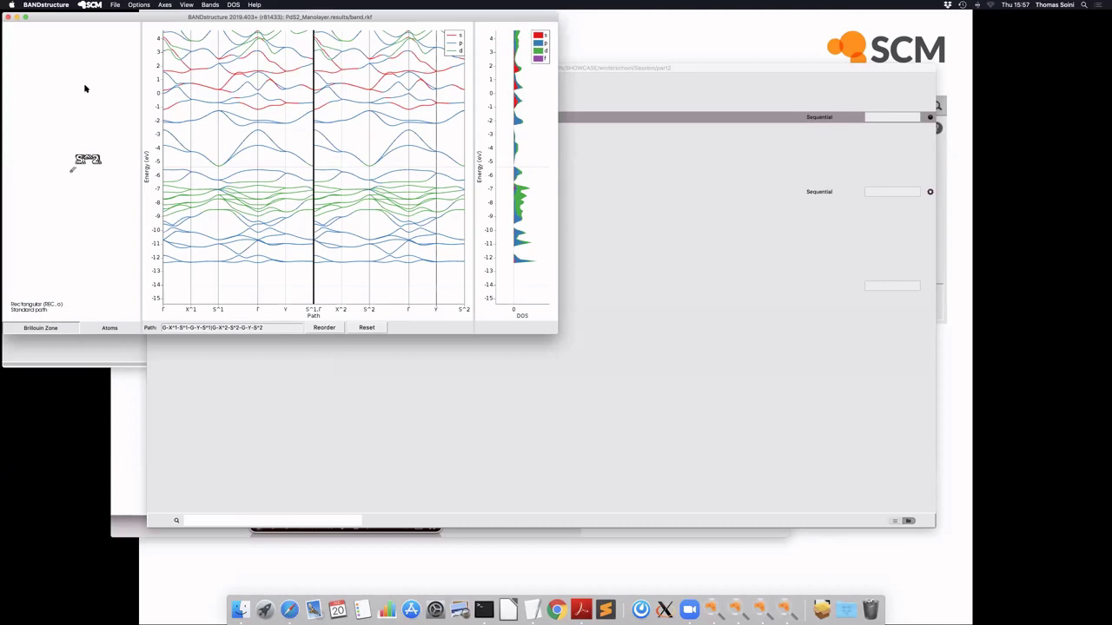
left_click_drag(250, 34, 434, 148)
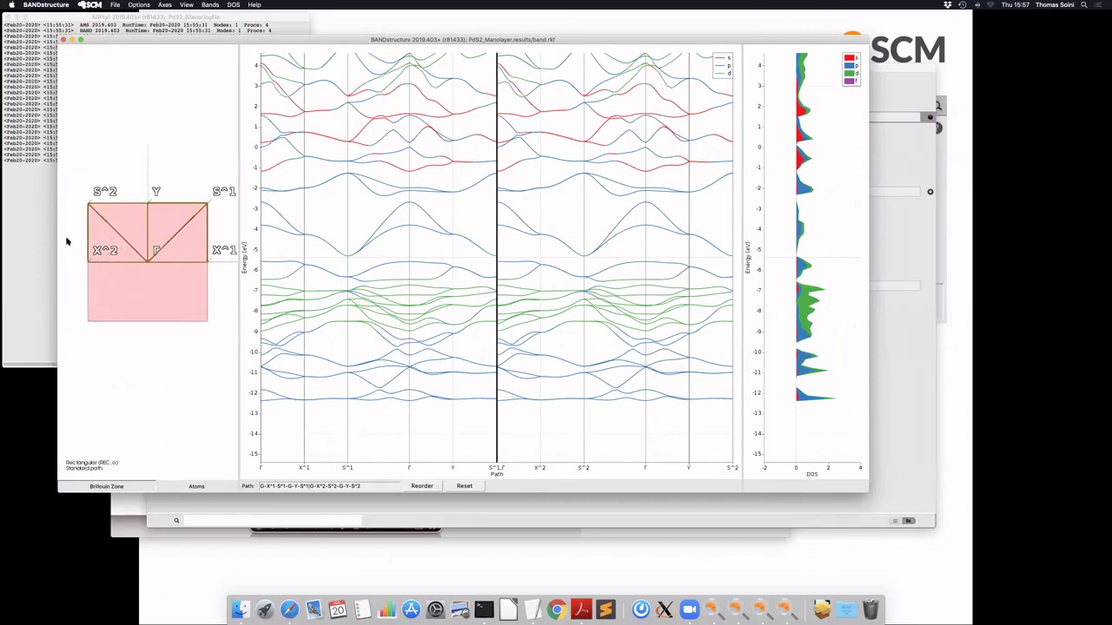
Step: Inspect the monolayer's Brillouin zone and its k-path, and display the atoms in place of the zone
left_click_drag(178, 162, 127, 195)
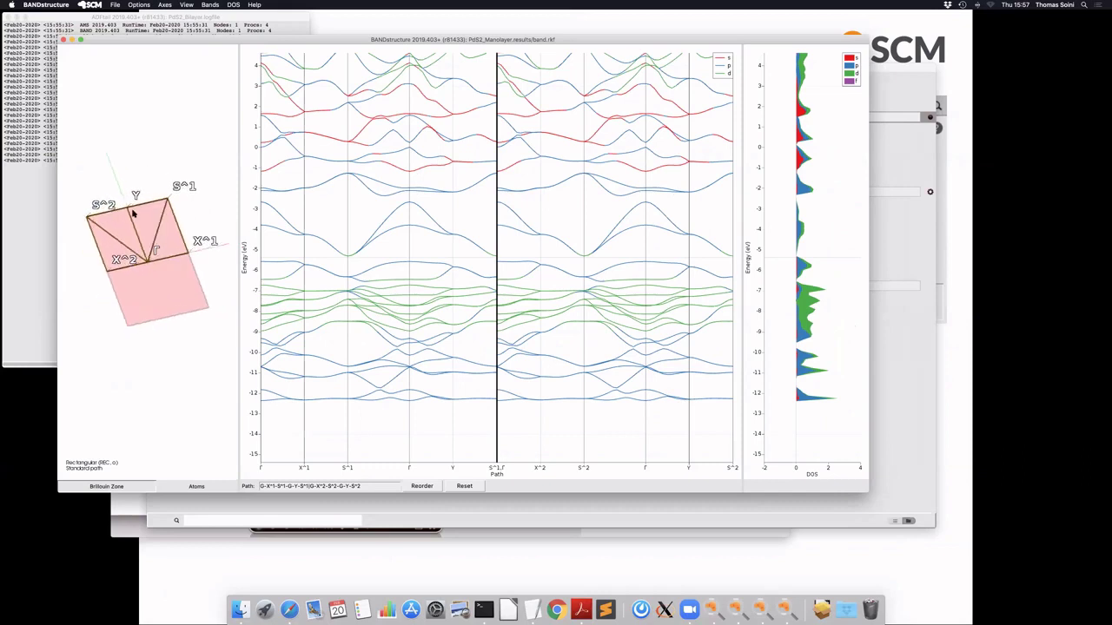
left_click_drag(210, 205, 167, 204)
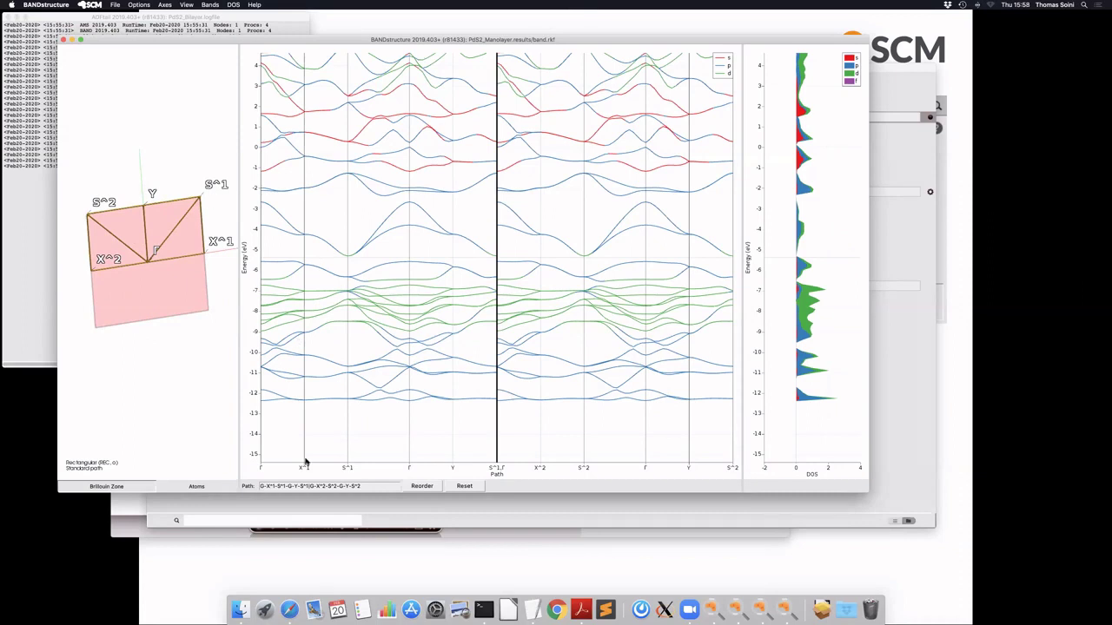
left_click_drag(260, 486, 363, 482)
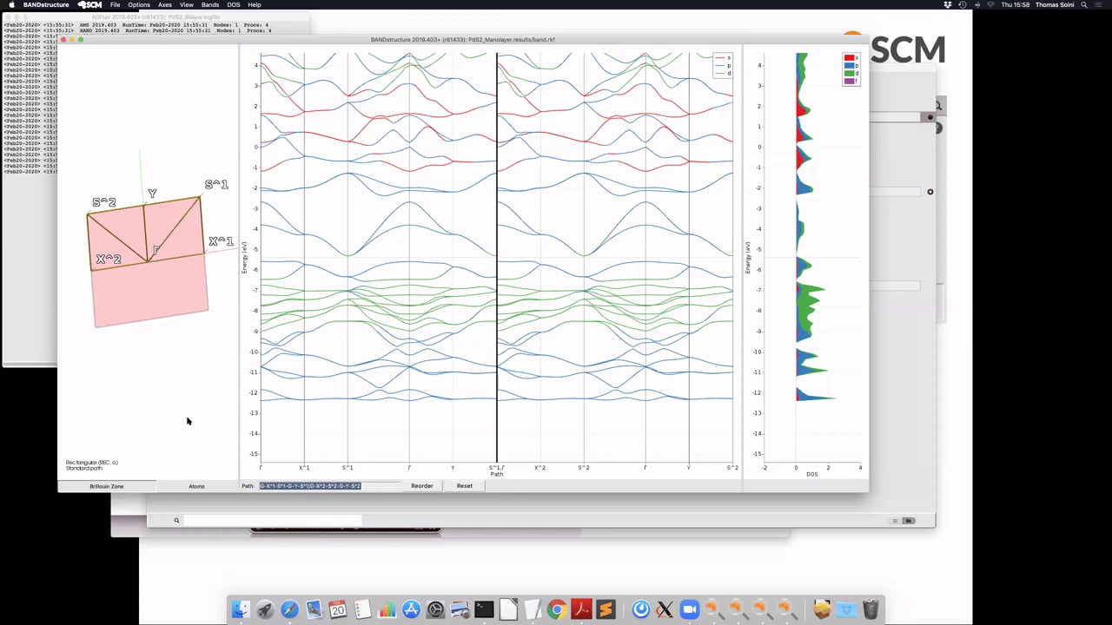
left_click(197, 486)
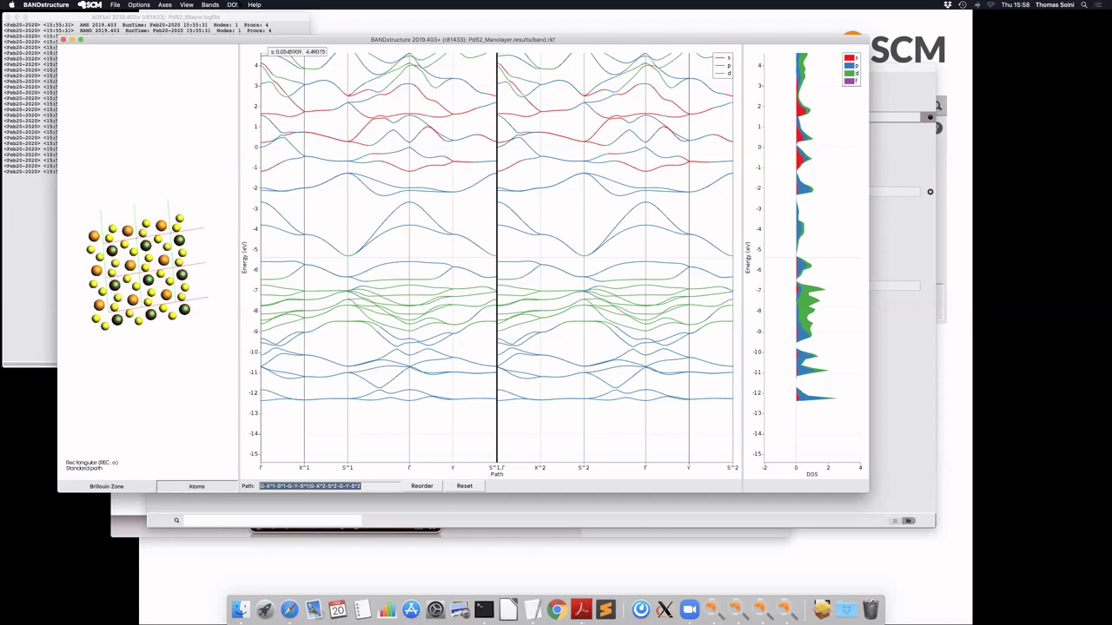
Step: Replace the cumulative DOS with the total f and total d partial DOS curves and zoom into the energy range
left_click(233, 4)
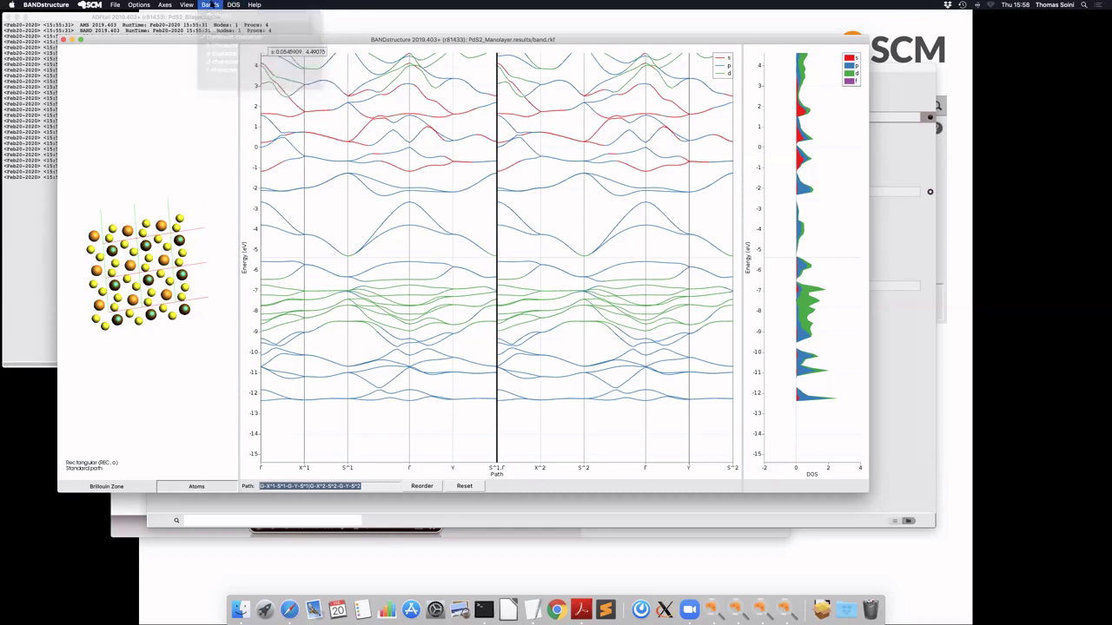
mouse_move(216, 6)
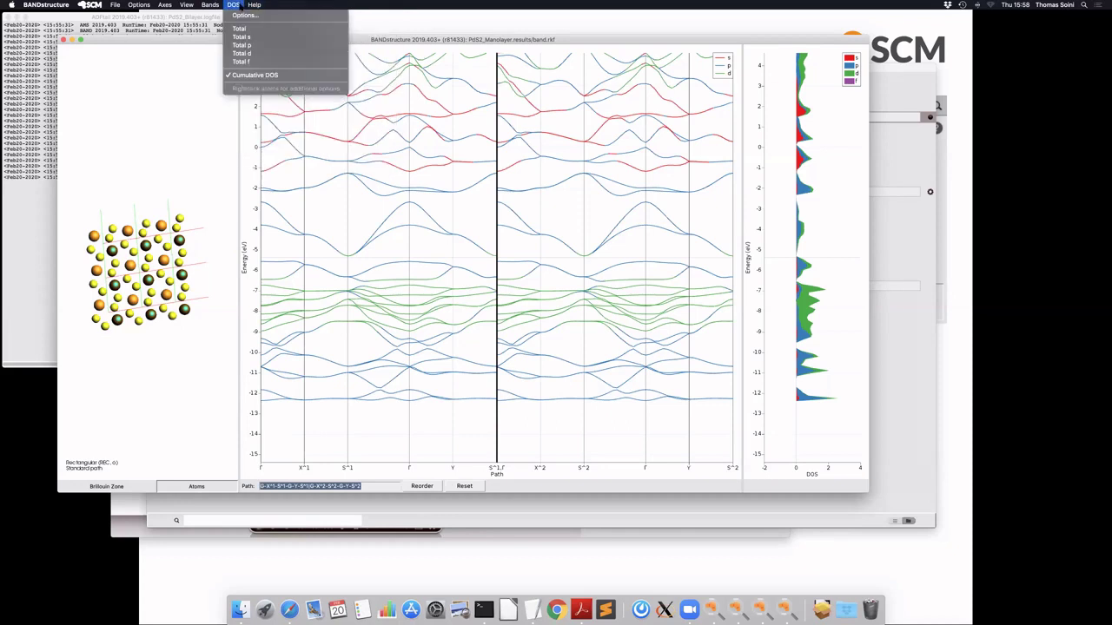
left_click(249, 62)
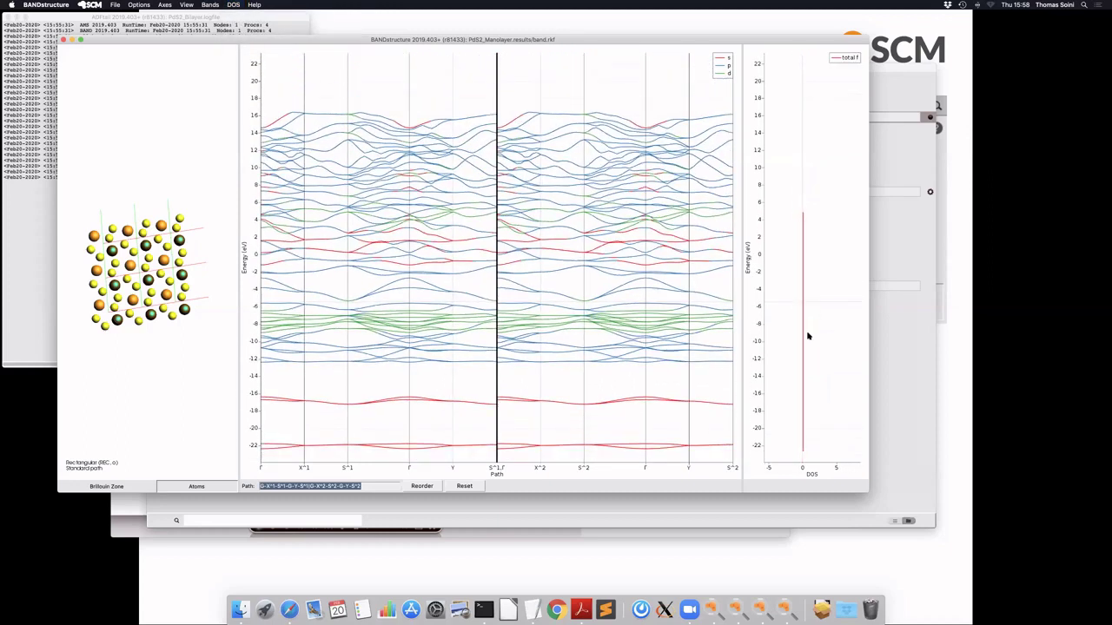
scroll(807, 335, "up", 3)
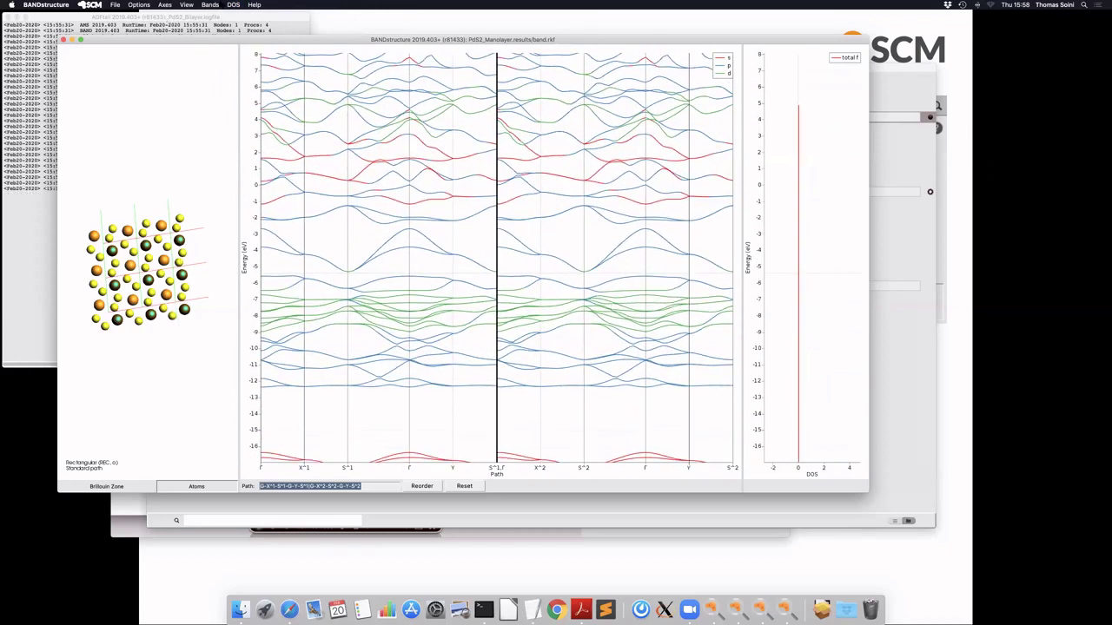
left_click(234, 4)
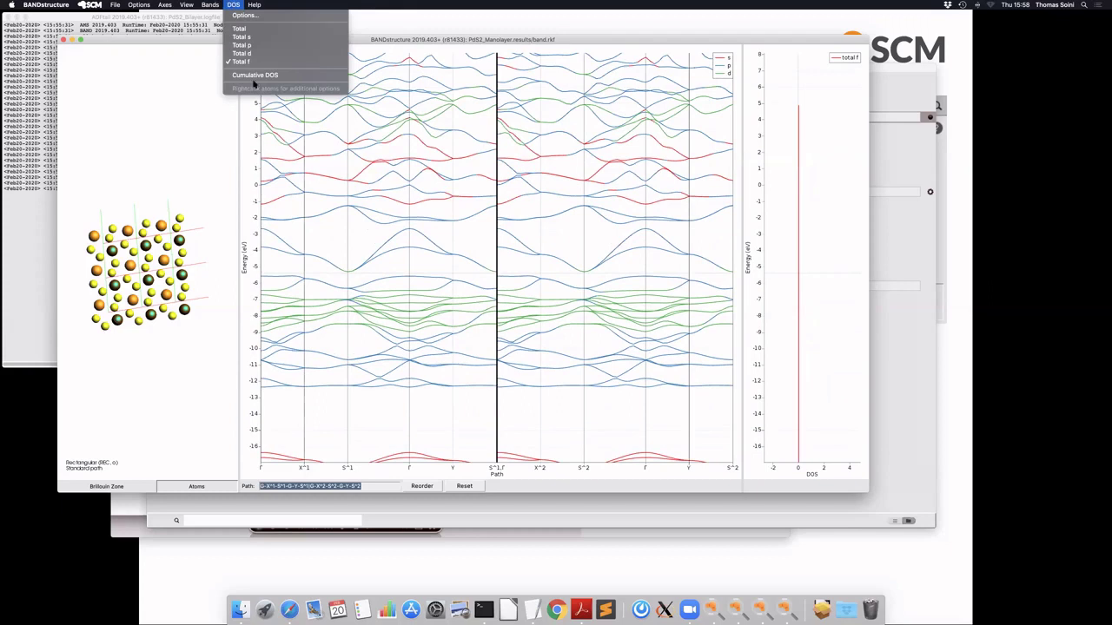
left_click(247, 54)
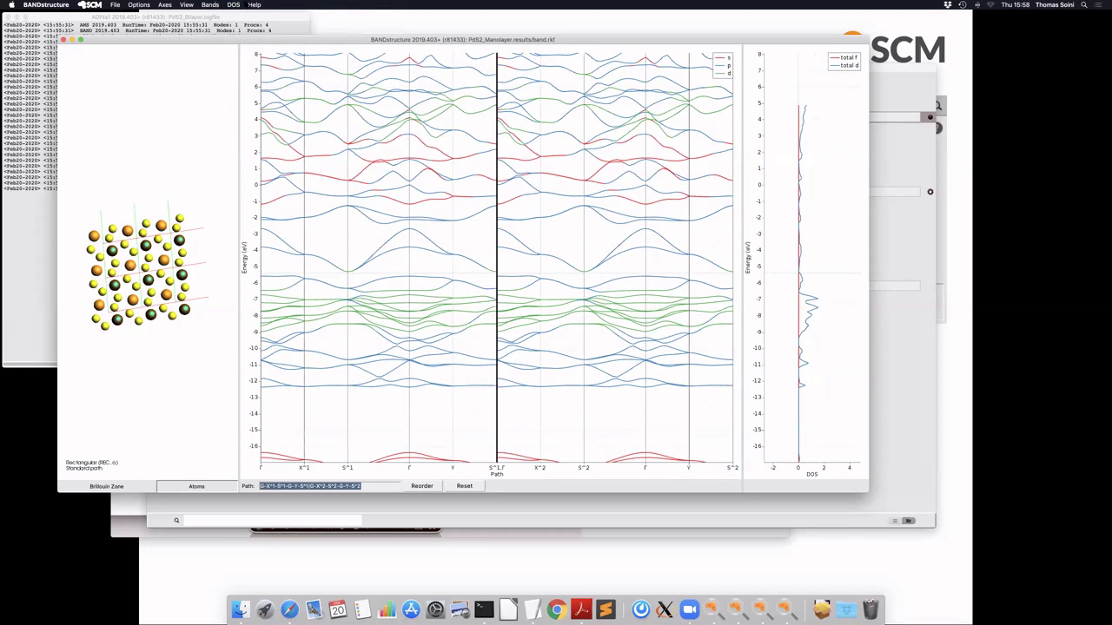
left_click(210, 5)
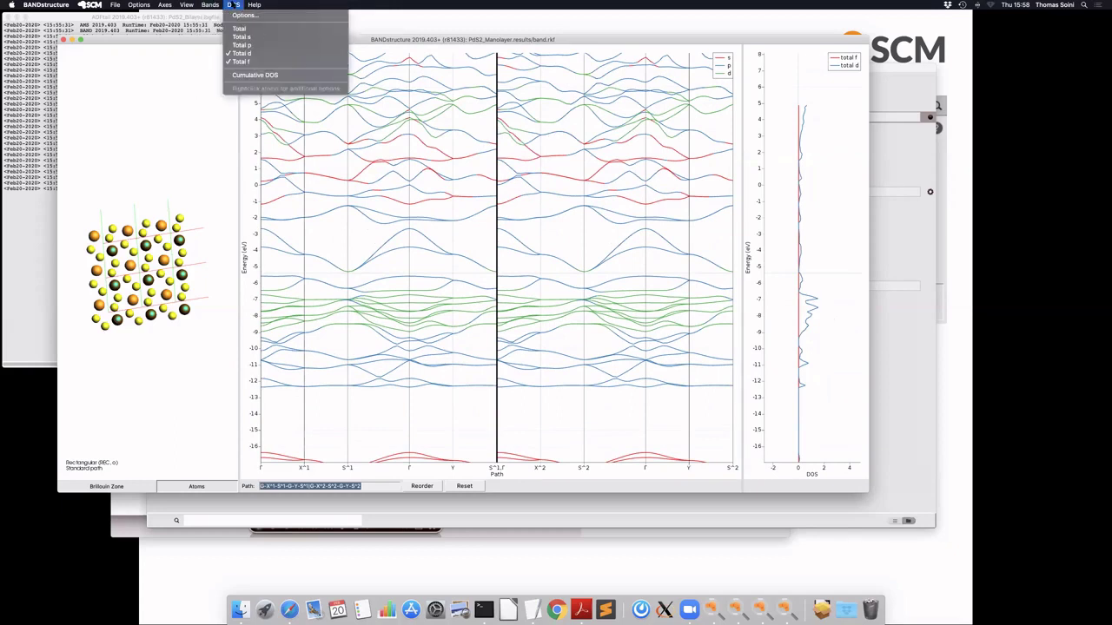
left_click(240, 14)
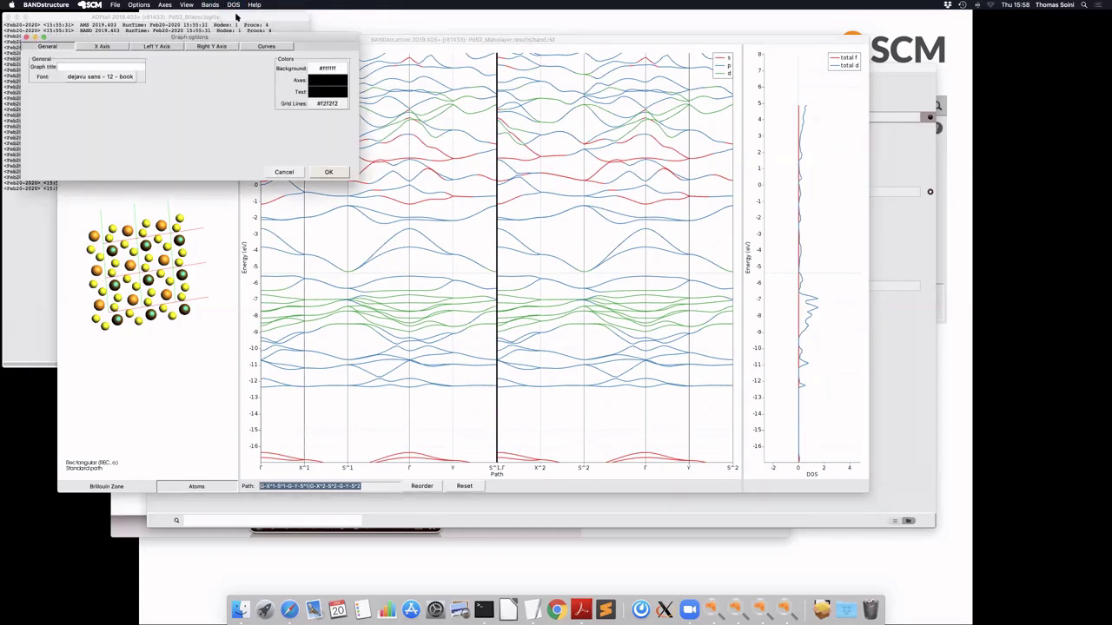
left_click(27, 39)
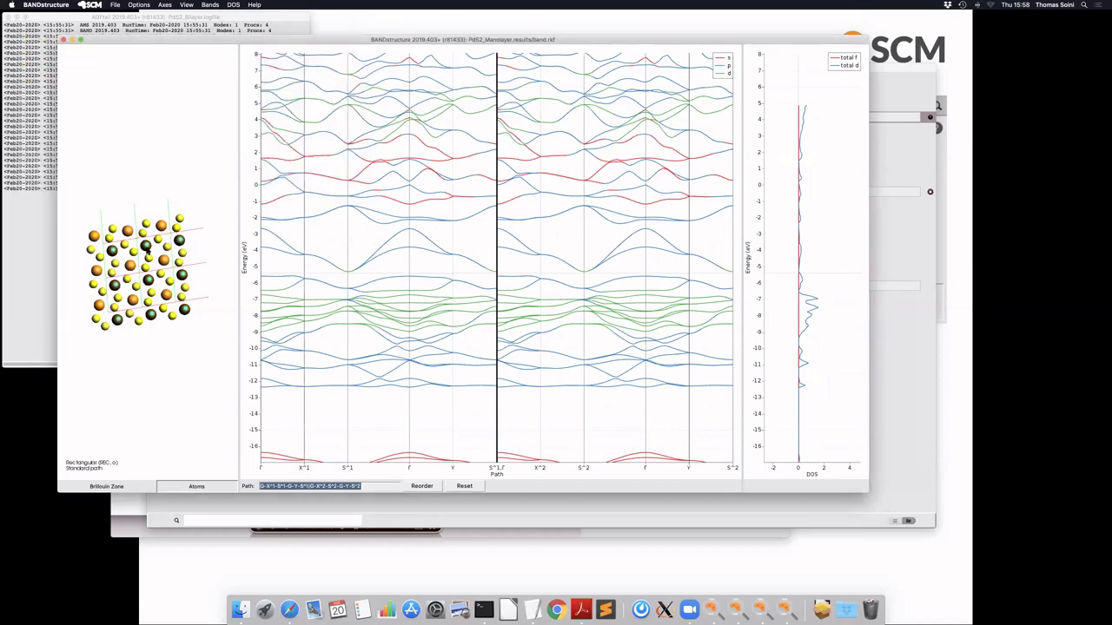
Step: Add the total d-orbital DOS contribution of a single Pd atom to the DOS plot
right_click(148, 250)
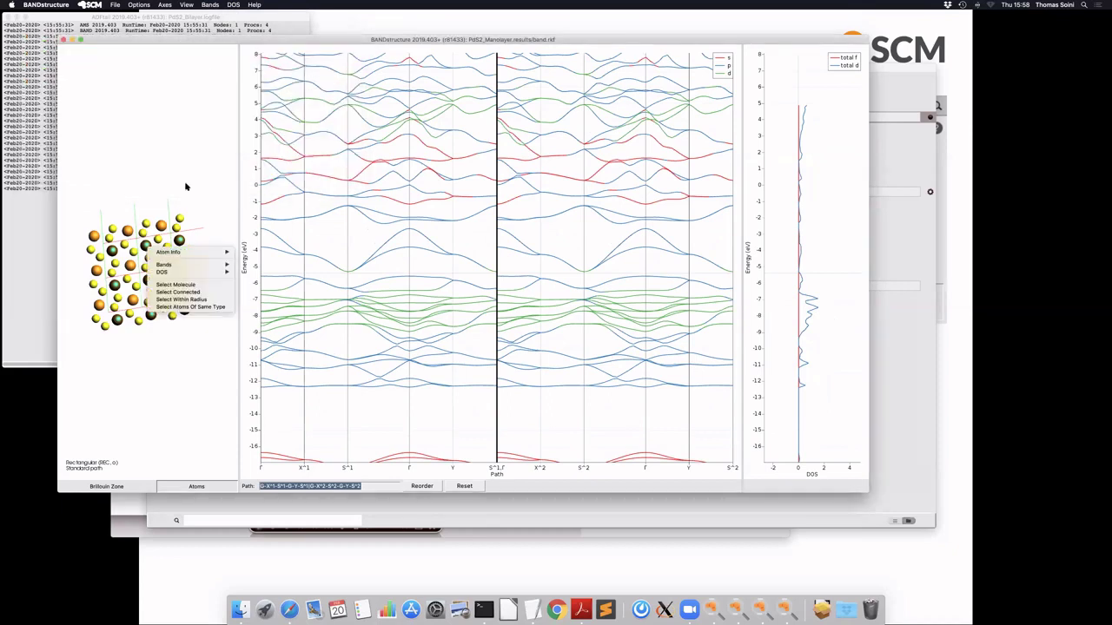
mouse_move(191, 273)
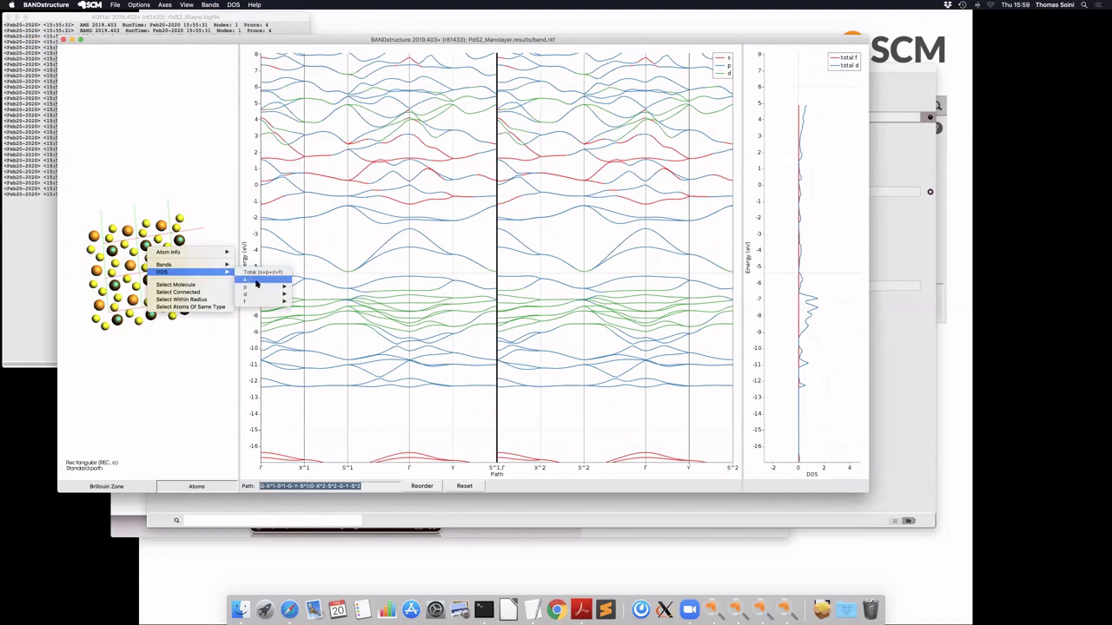
mouse_move(258, 293)
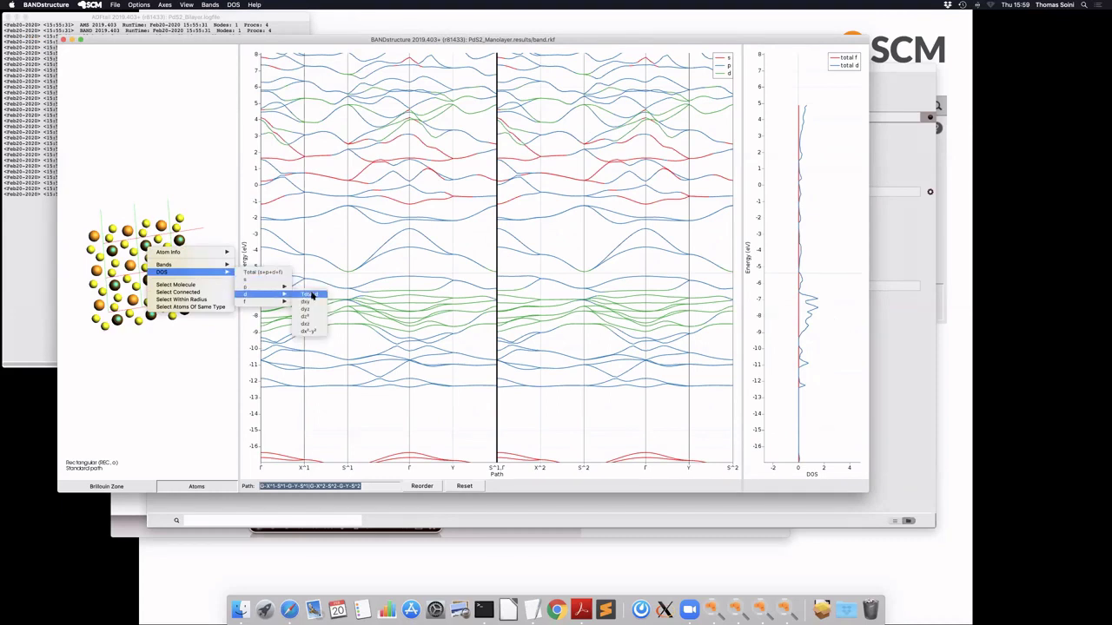
left_click(312, 295)
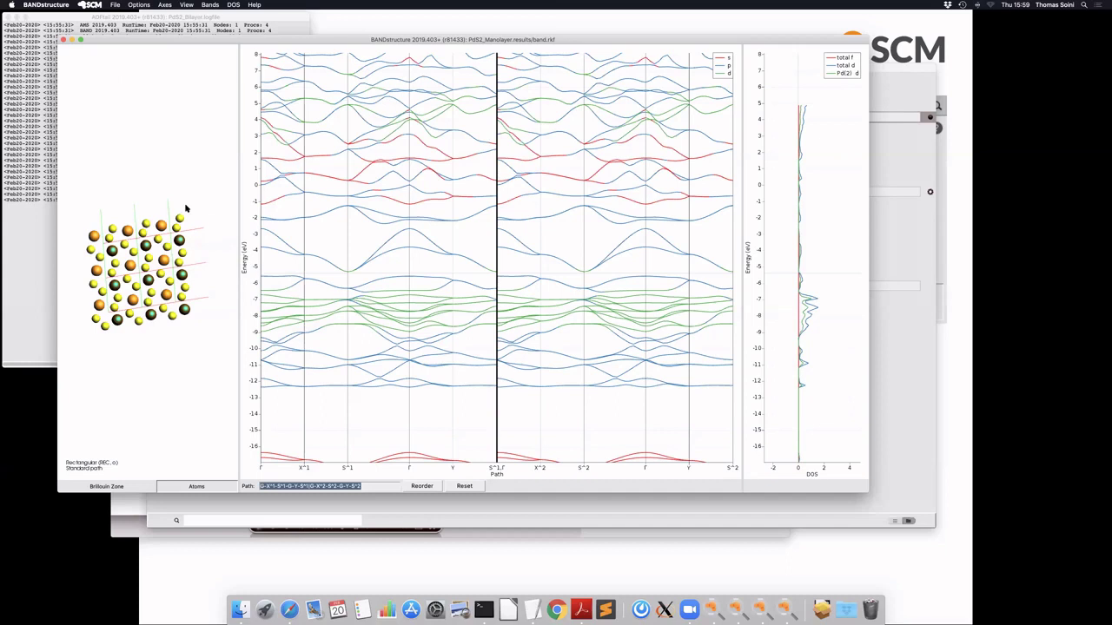
Step: Remove the orbital character colouring from the bands and switch the DOS plot back to cumulative DOS
left_click(690, 140)
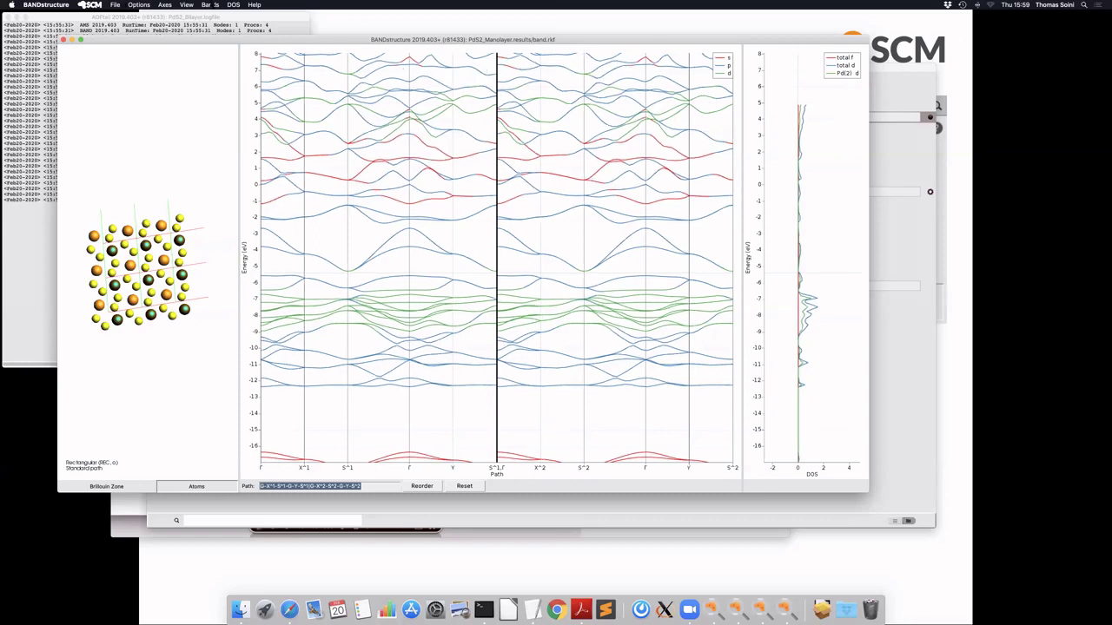
left_click(210, 4)
left_click(214, 28)
left_click(233, 5)
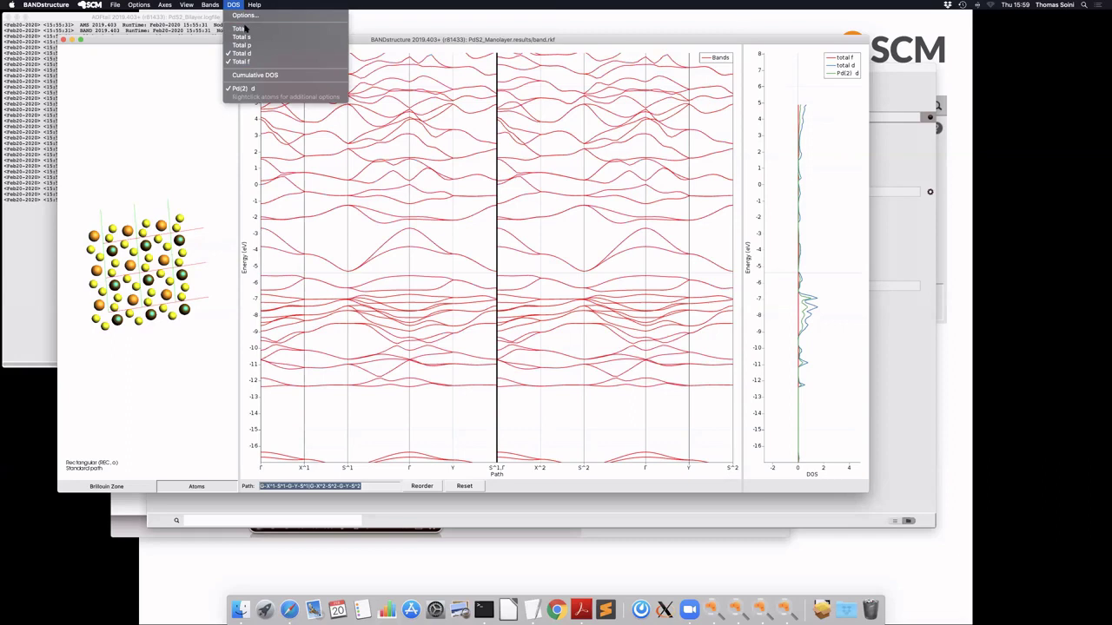
left_click(254, 76)
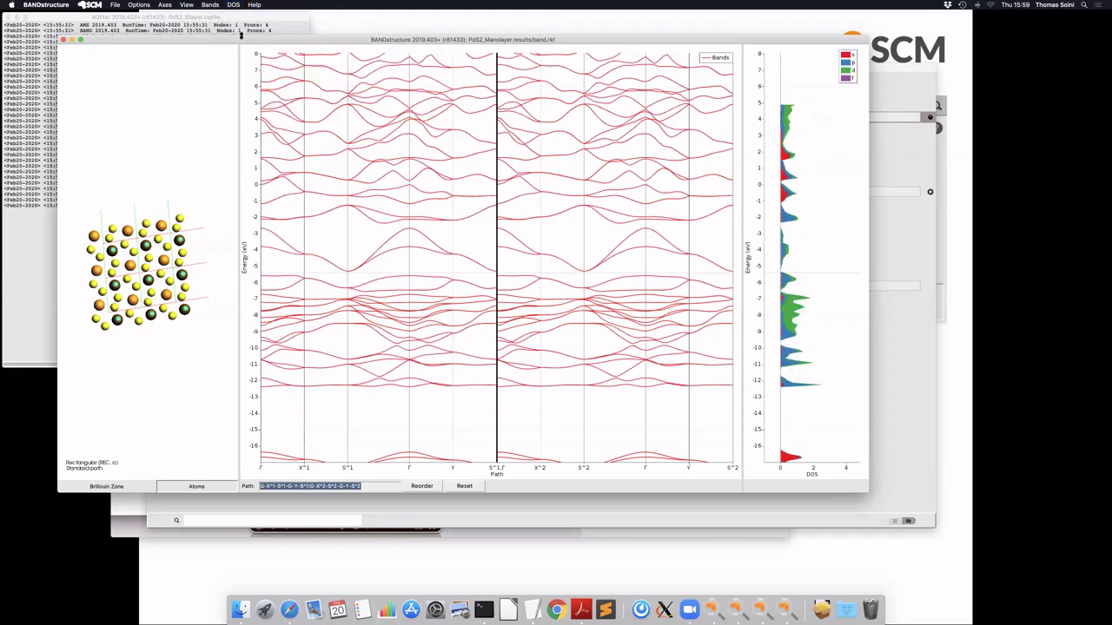
Step: Display the enlarged Brillouin zone in place of the atoms and colour the bands by dominant character
left_click(112, 486)
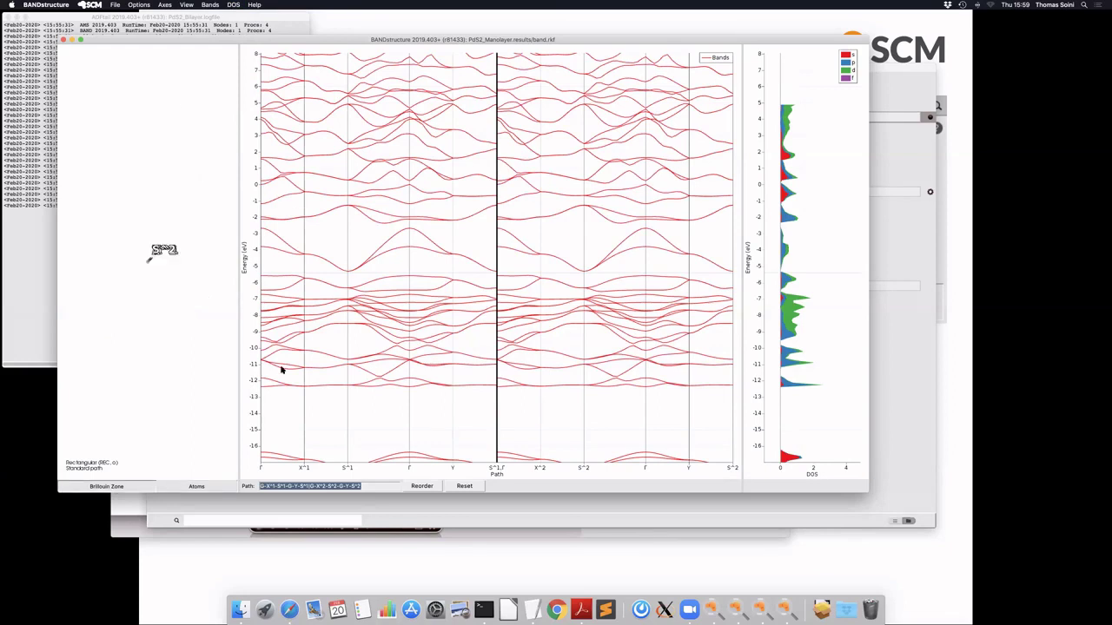
left_click(207, 6)
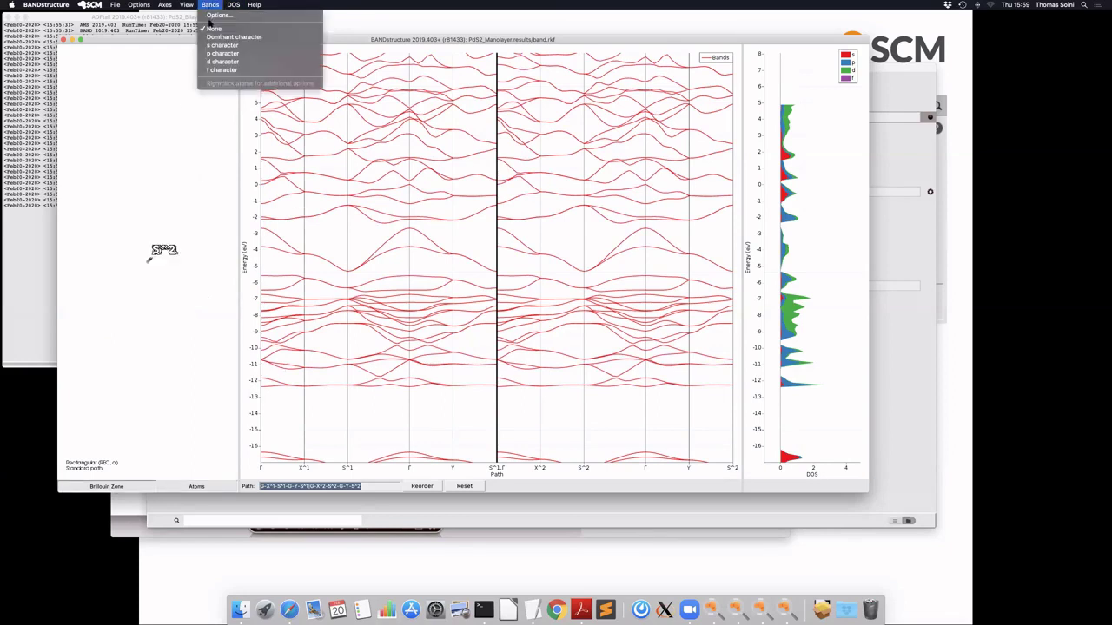
left_click(212, 38)
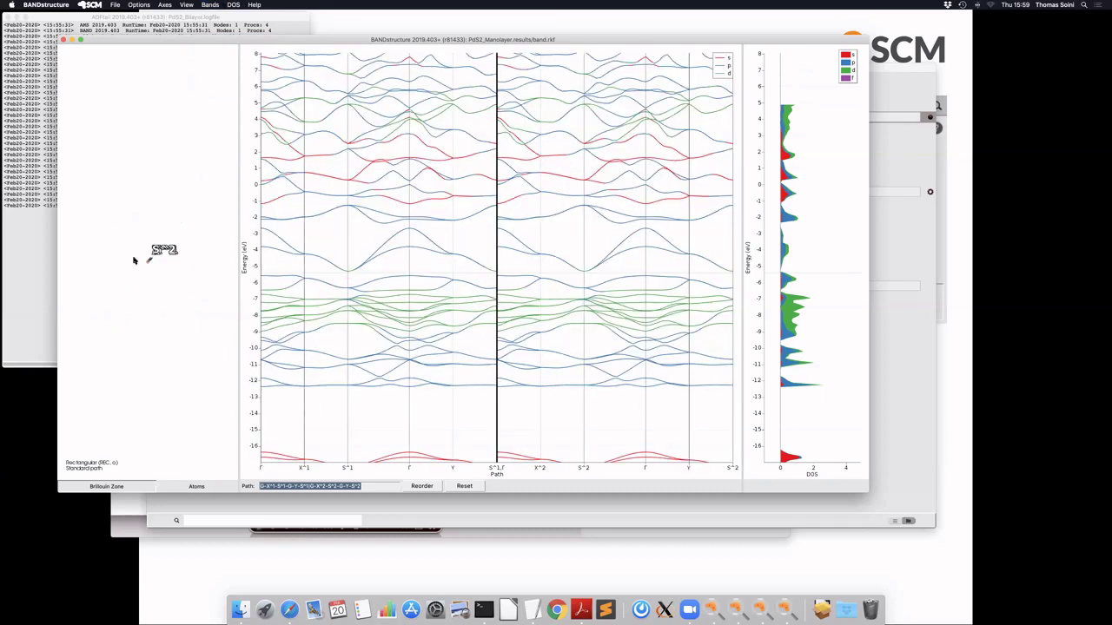
scroll(130, 266, "up", 5)
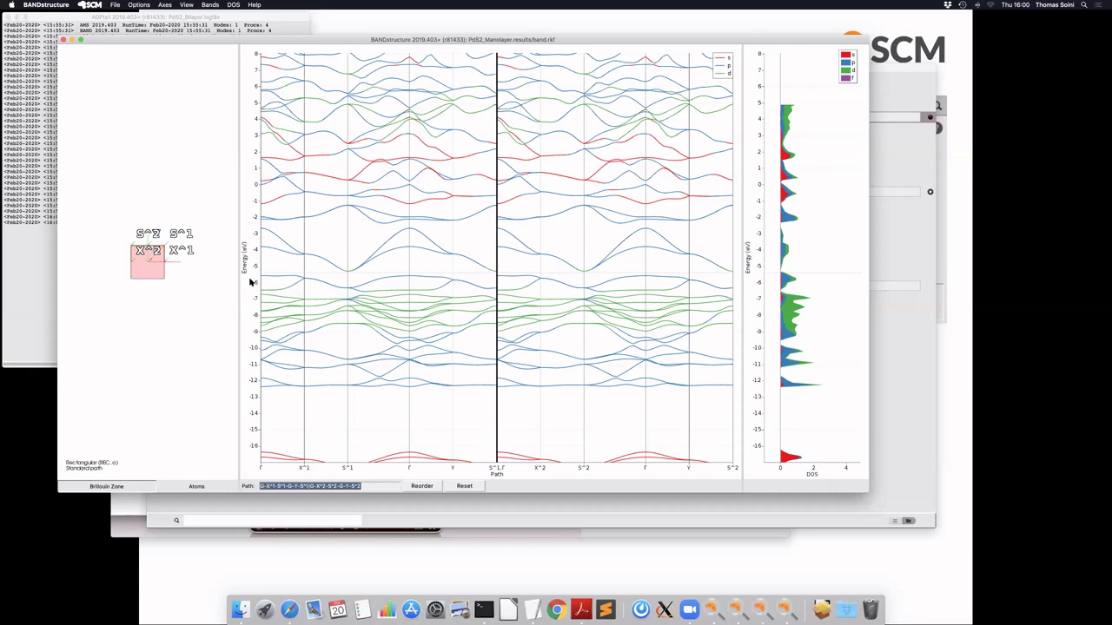
Step: Examine the monolayer bands and DOS around the Fermi level, checking the valence band maximum and the conduction band minimum
scroll(250, 282, "up", 1)
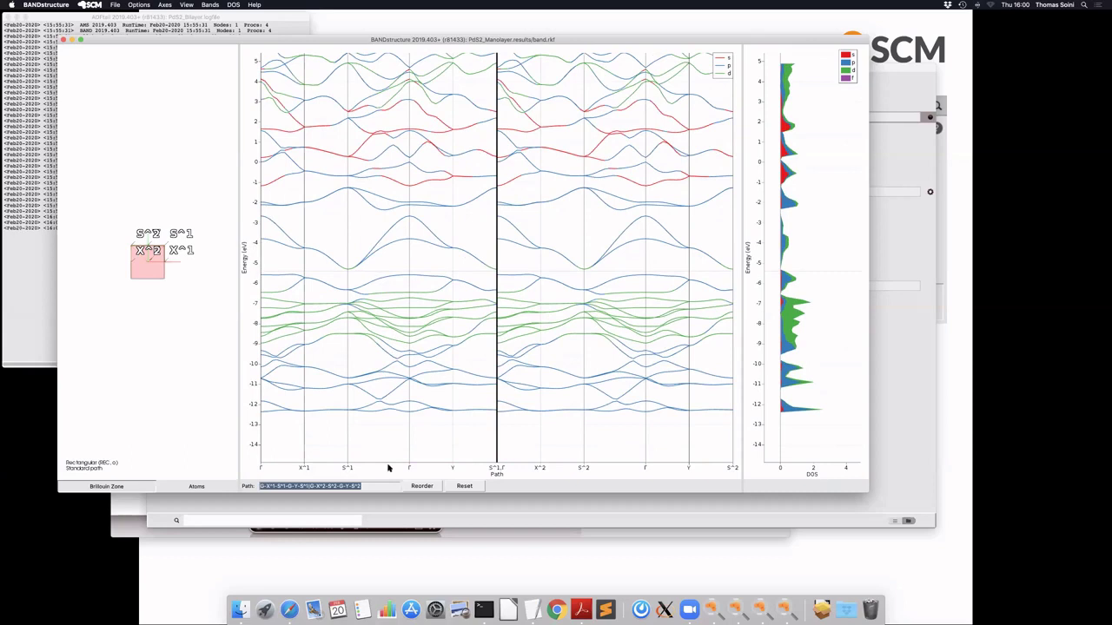
scroll(388, 472, "down", 4)
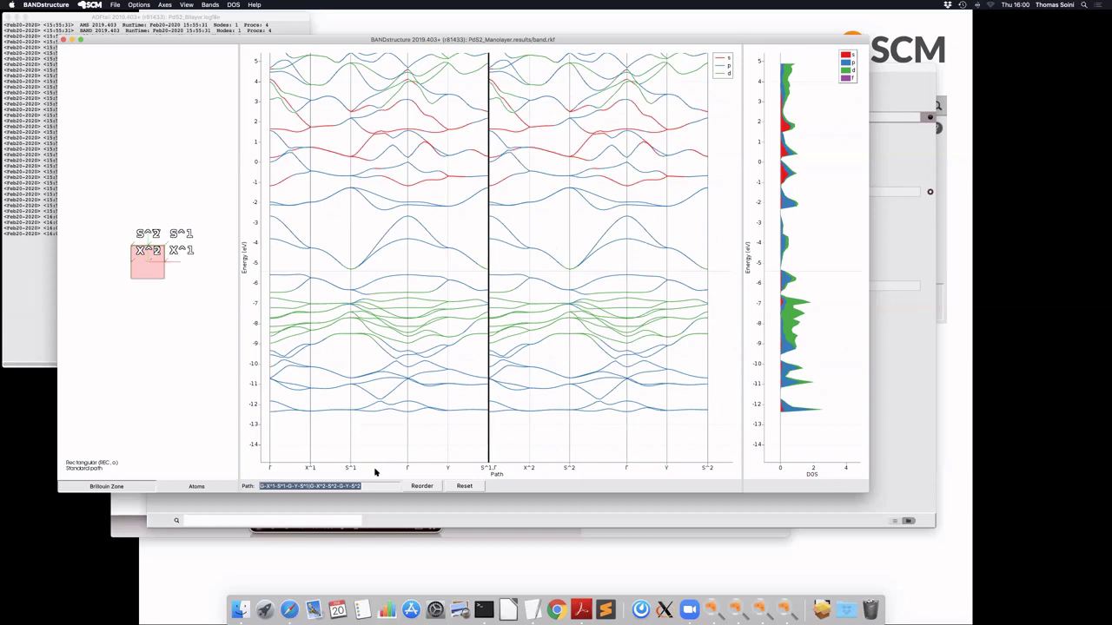
scroll(376, 471, "down", 4)
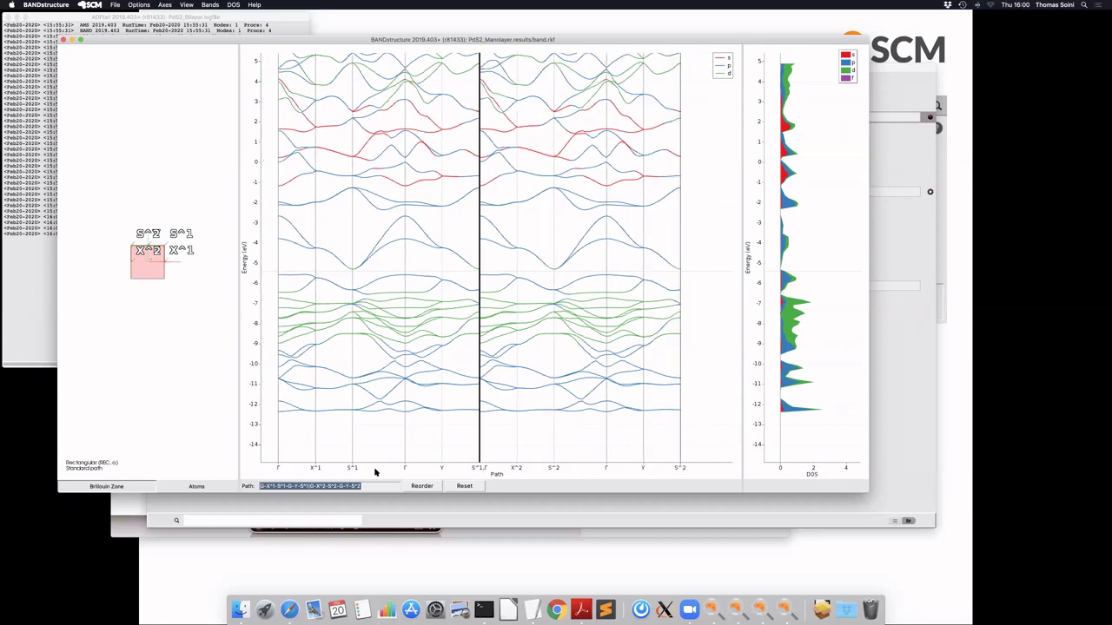
scroll(376, 472, "up", 4)
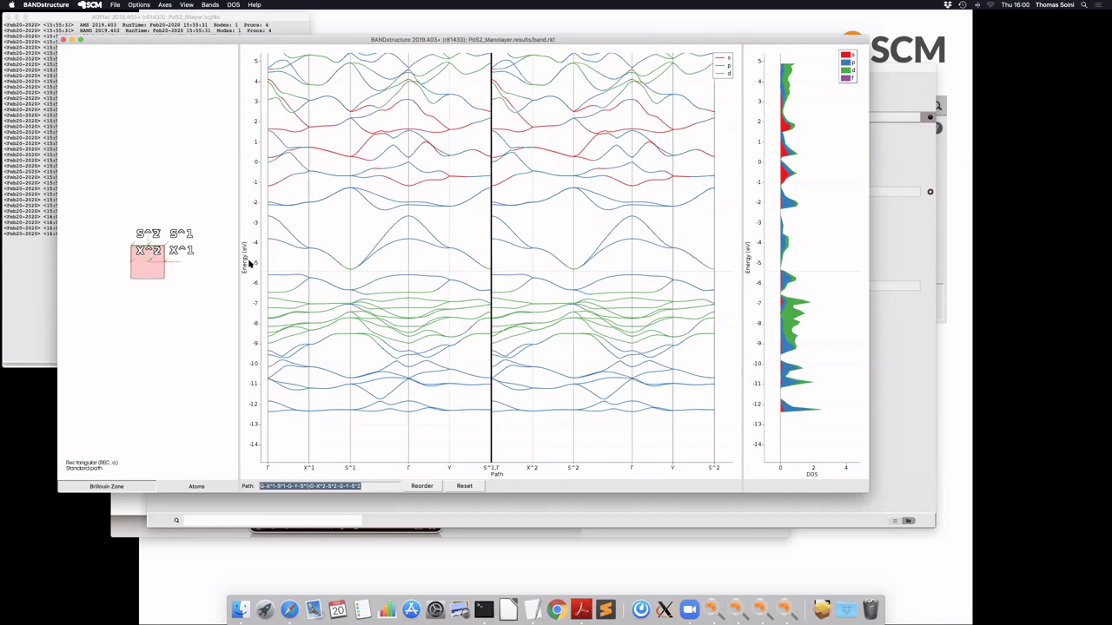
scroll(249, 265, "up", 5)
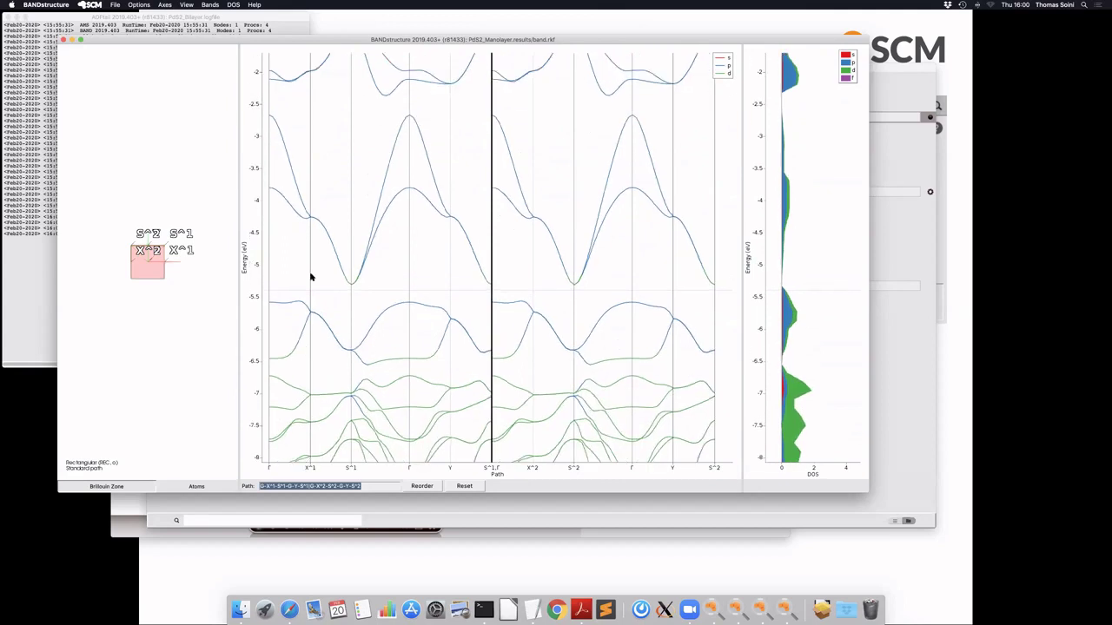
scroll(339, 259, "up", 2)
left_click_drag(342, 258, 312, 263)
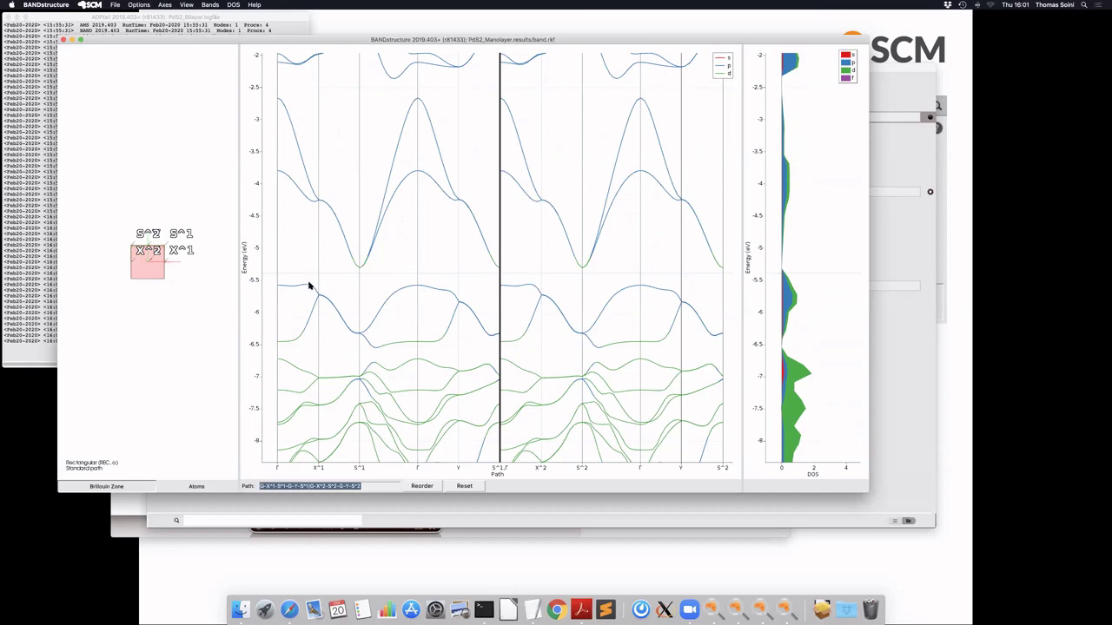
mouse_move(306, 284)
mouse_move(358, 268)
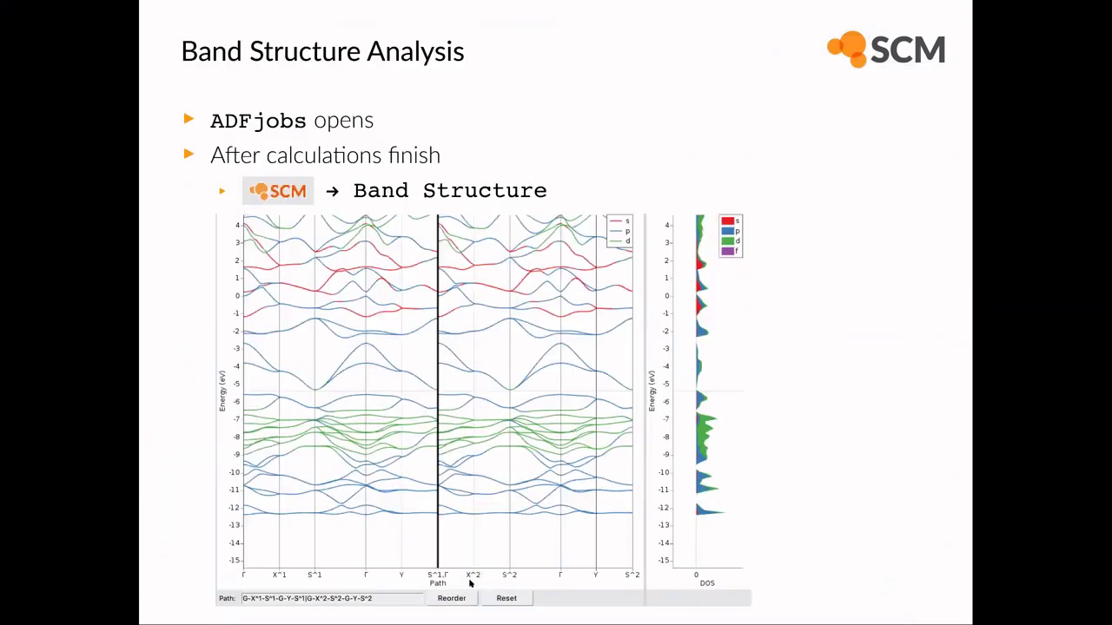
Step: Return to the job list, open the PdS2_Monolayer logfile and highlight the band gap value in eV
key("Right")
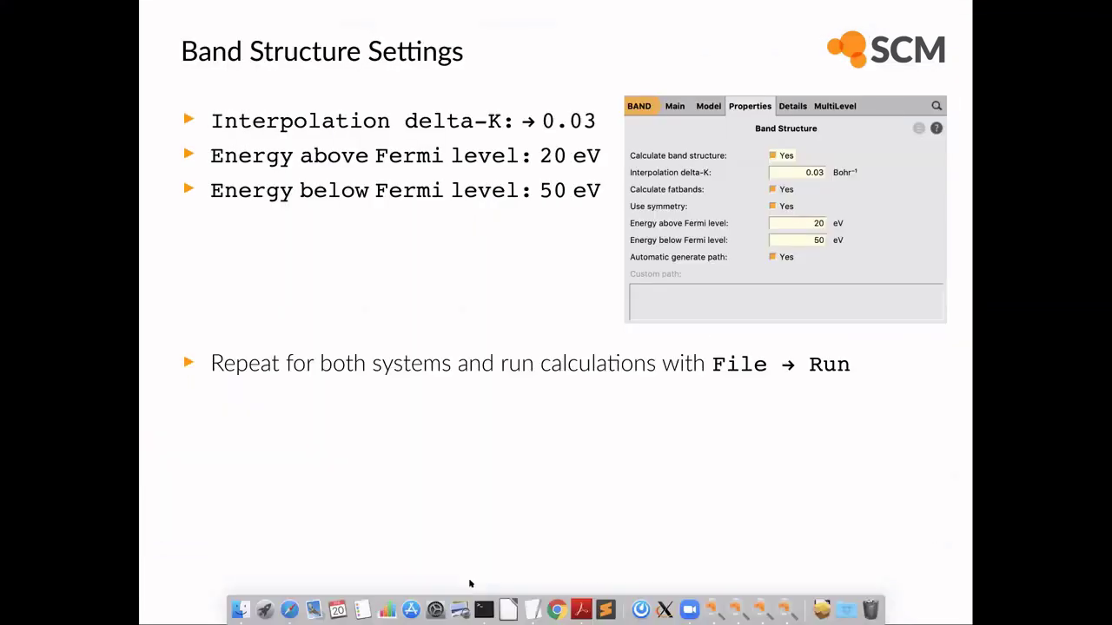
left_click(466, 585)
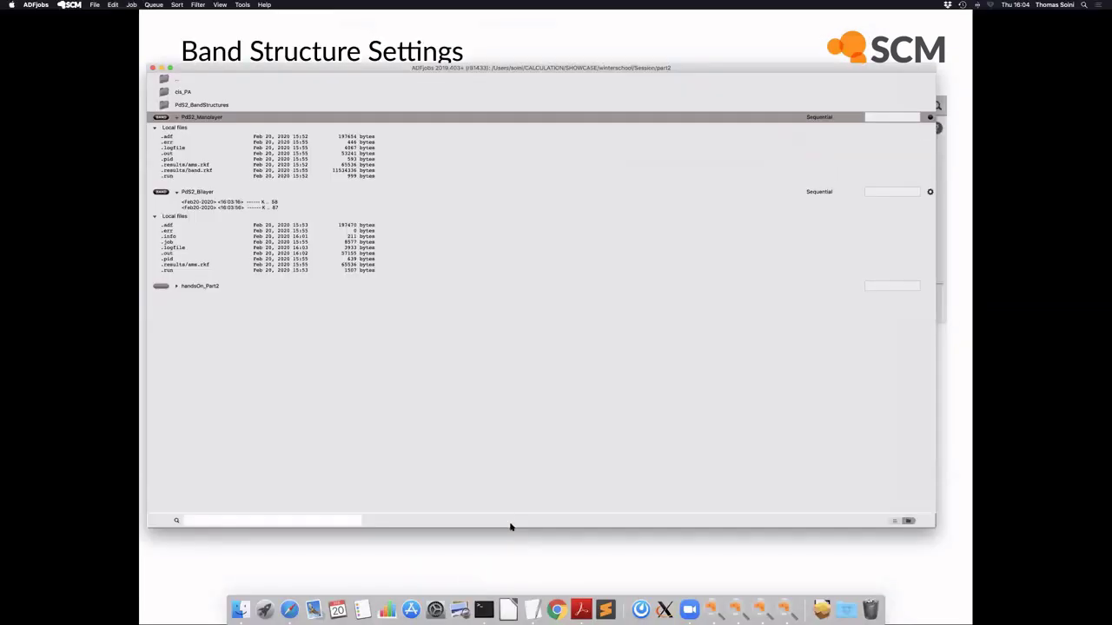
double_click(177, 148)
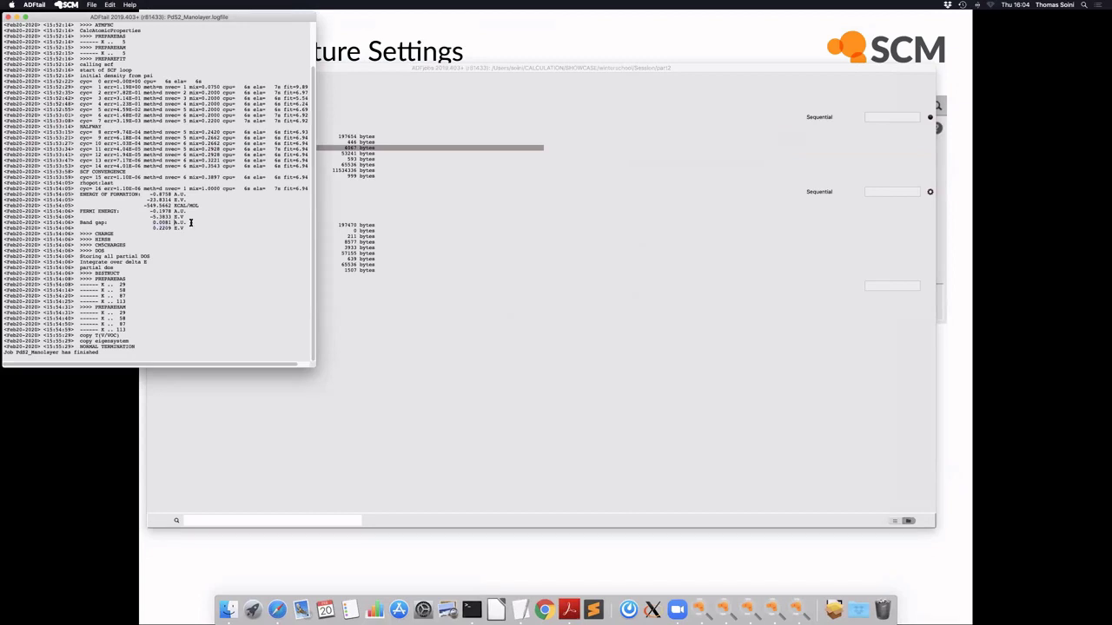
left_click_drag(151, 228, 185, 227)
Step: Bring the monolayer band structure back into view and switch to the PdS2_Bilayer input window in ADFinput
key("super+Tab")
key("super+Tab")
key("super+Tab")
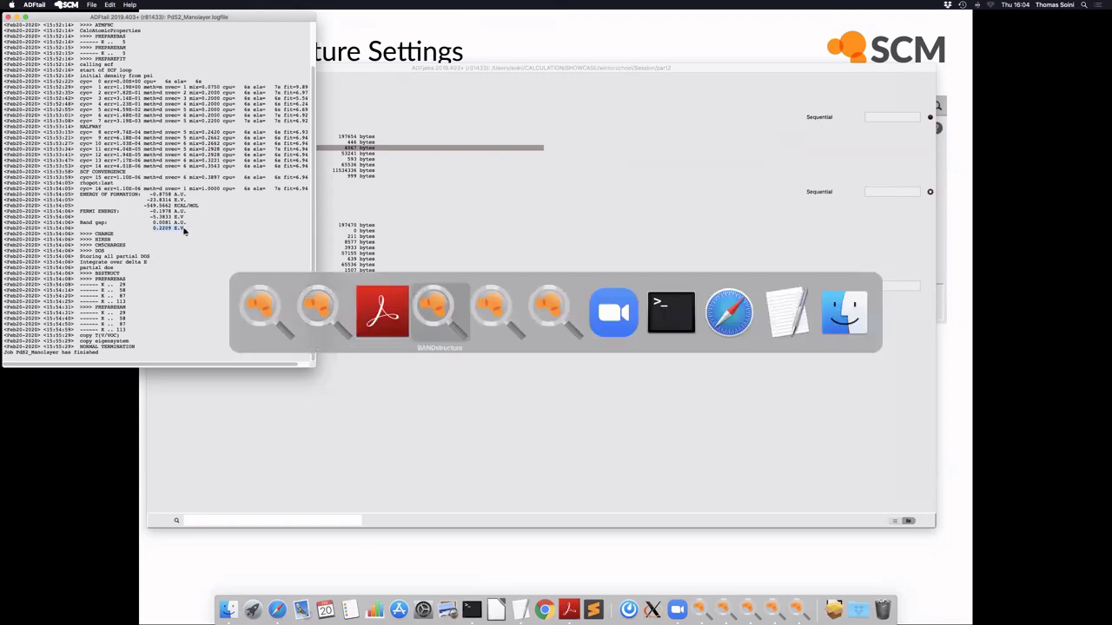
key("super+Tab")
key("super+Tab")
key("super+Tab")
key("super+Tab")
key("super+Tab")
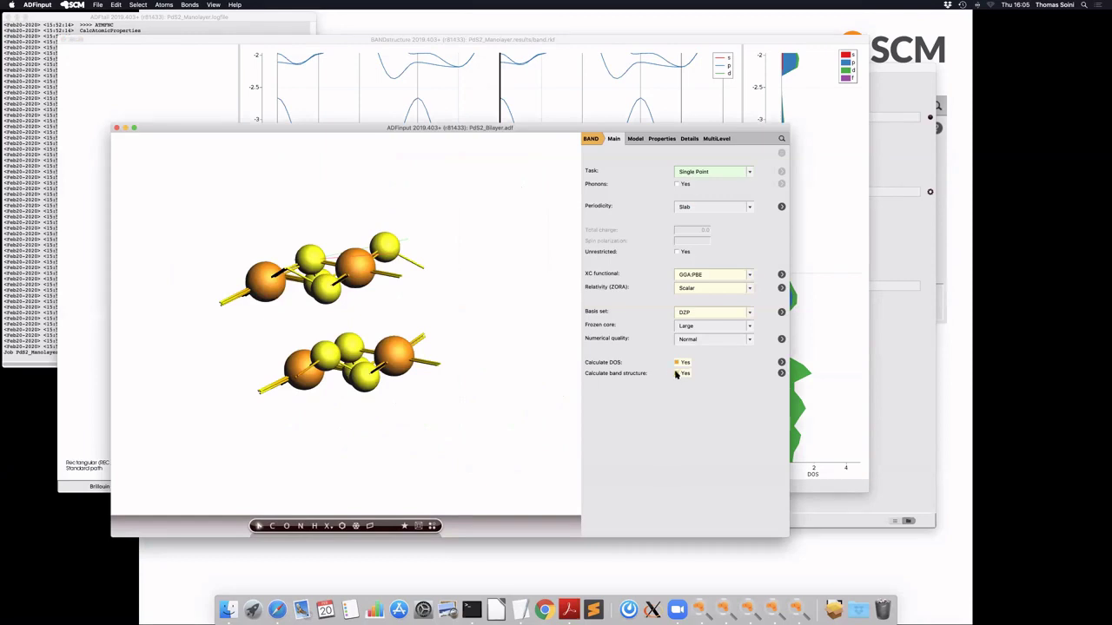
Step: Keep the bilayer's band structure calculation enabled and review its detailed settings, focusing on the interpolation delta-K
left_click(677, 374)
left_click(676, 375)
left_click(781, 372)
left_click(615, 140)
left_click(780, 374)
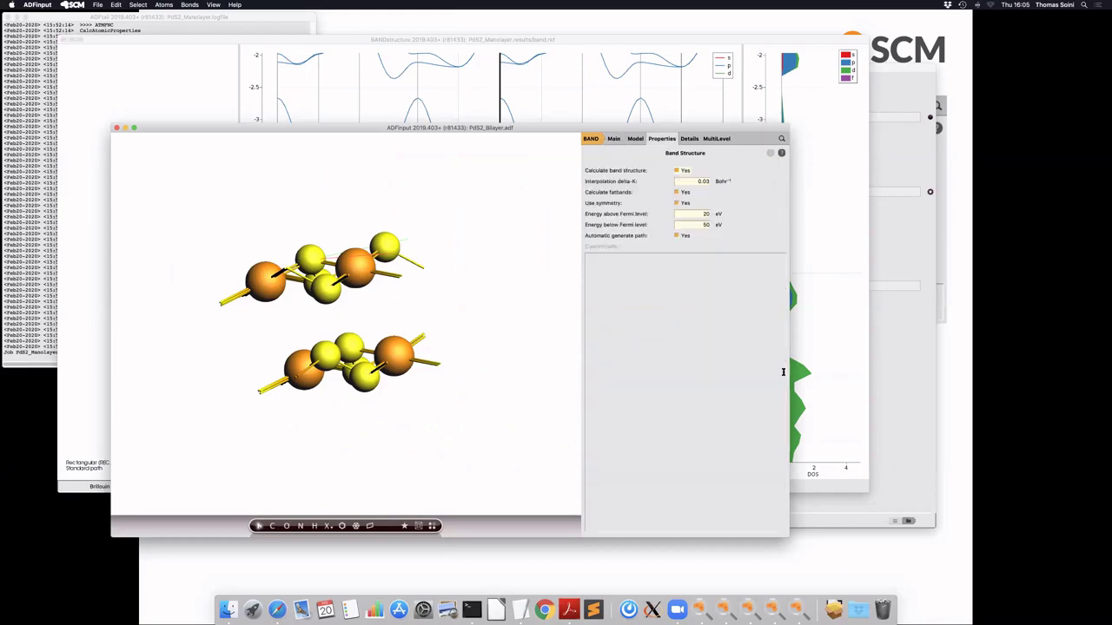
mouse_move(782, 373)
mouse_move(701, 180)
Step: Look at the monolayer band structure once more and return to the bilayer's main settings
key("super+shift+b")
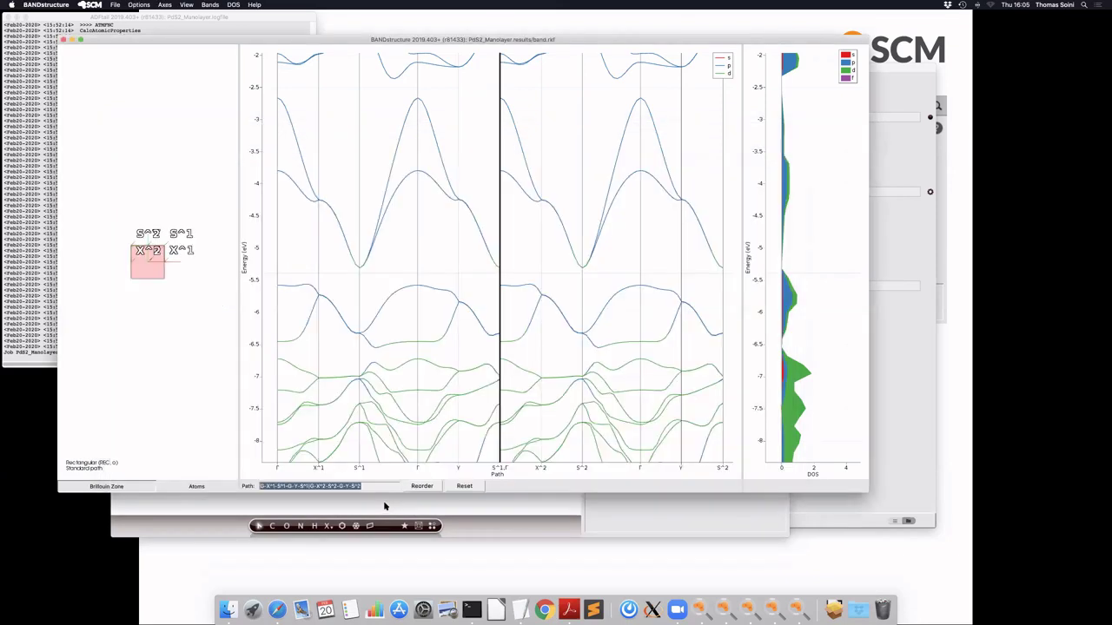
left_click(583, 519)
left_click(613, 139)
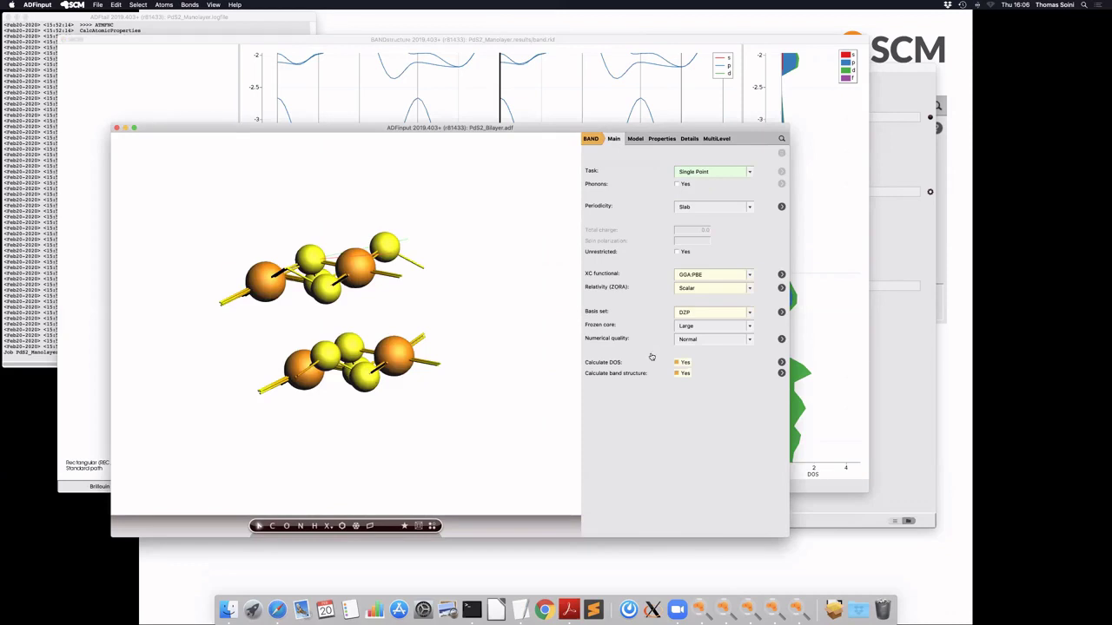
Step: Close the PdS2_Monolayer logfile, return to the job list and open the logfile of the PdS2_Bilayer job
key("super+Tab")
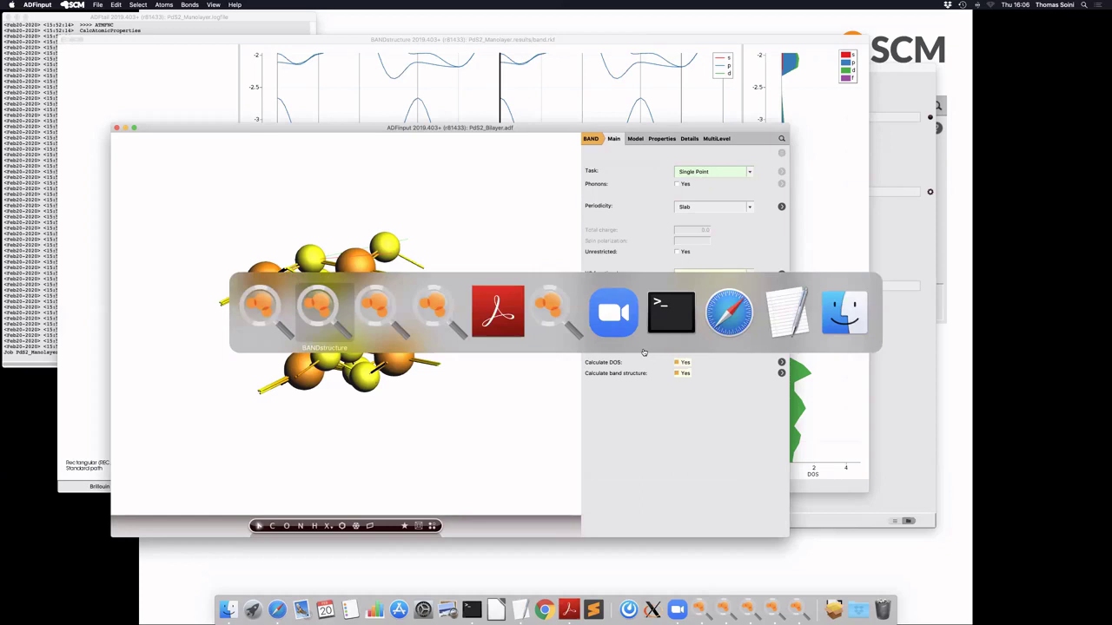
key("super+Tab")
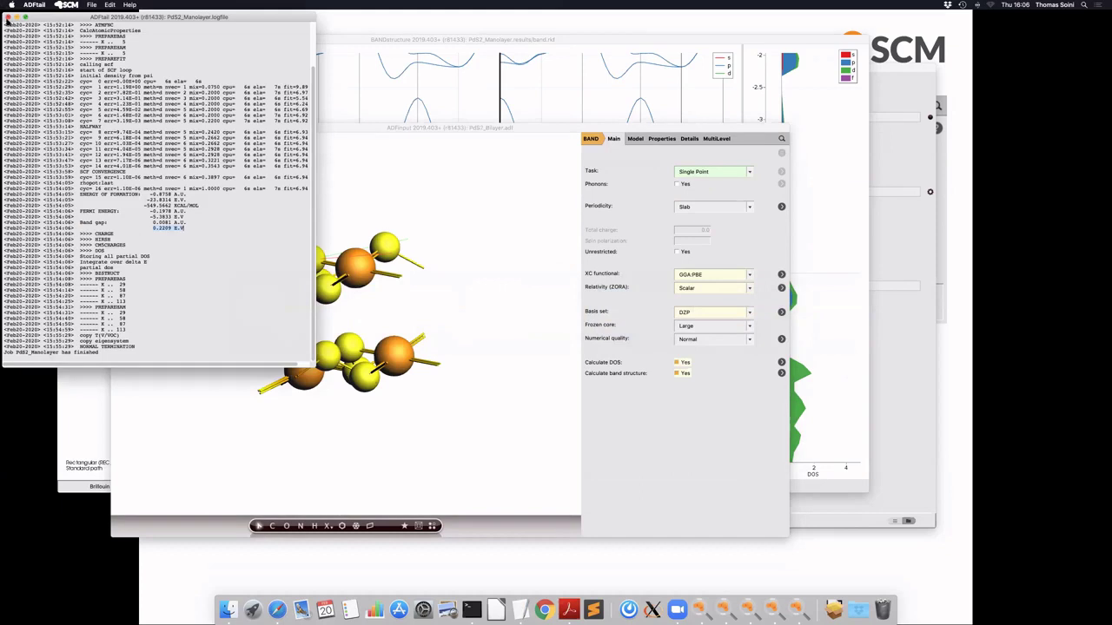
left_click(8, 17)
key("super+Tab")
key("super+Tab")
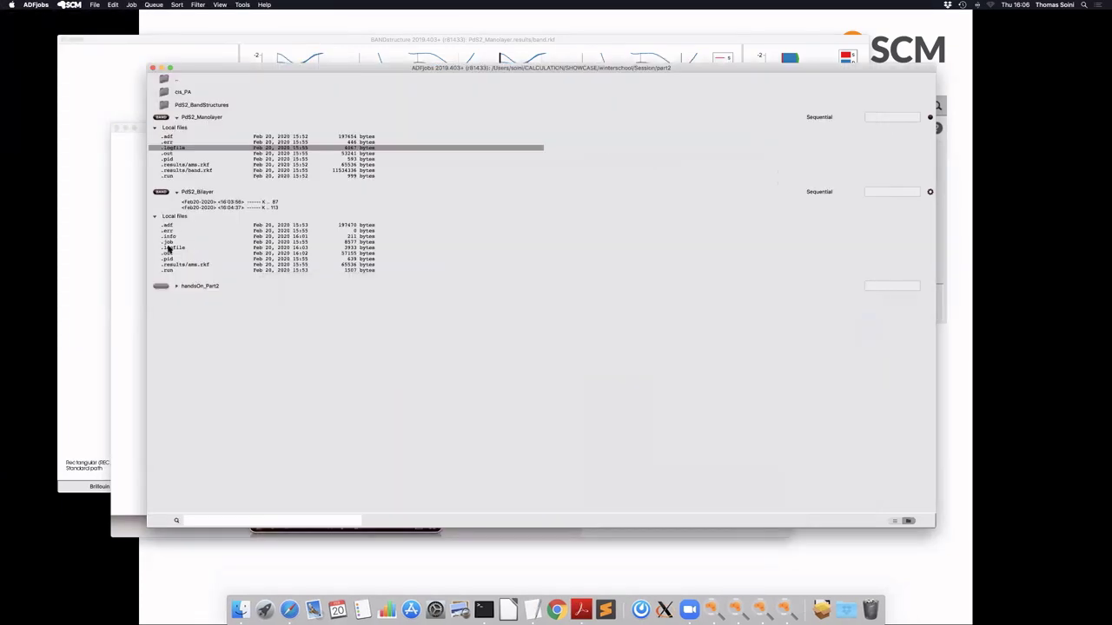
double_click(170, 249)
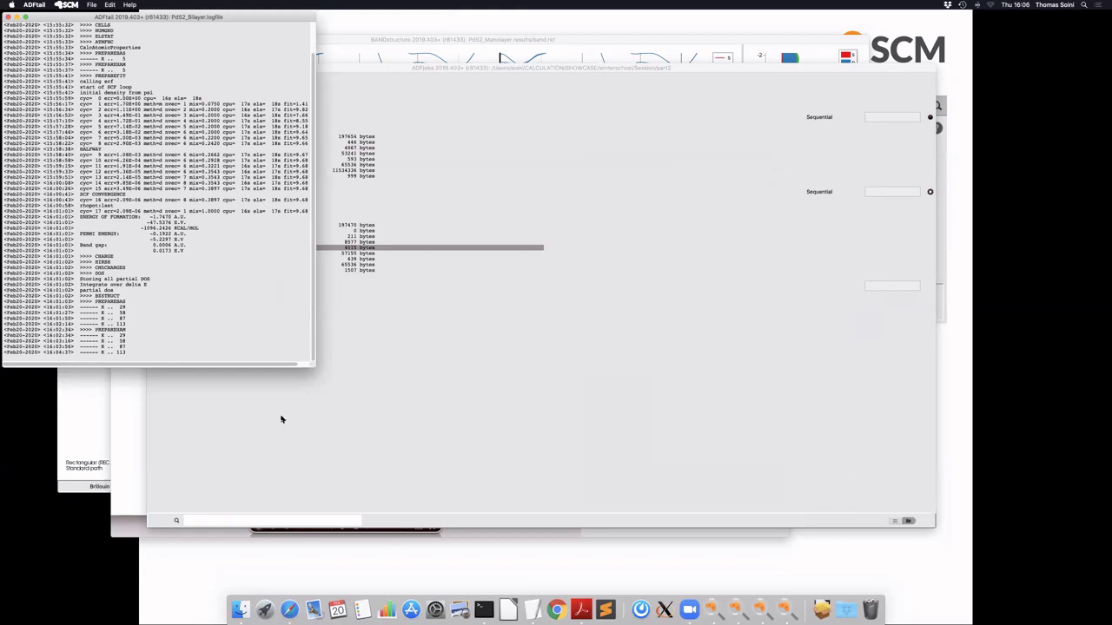
Step: Bring up the monolayer band structure for comparison and return to the bilayer logfile
key("super+Tab")
key("super+Tab")
key("super+Tab")
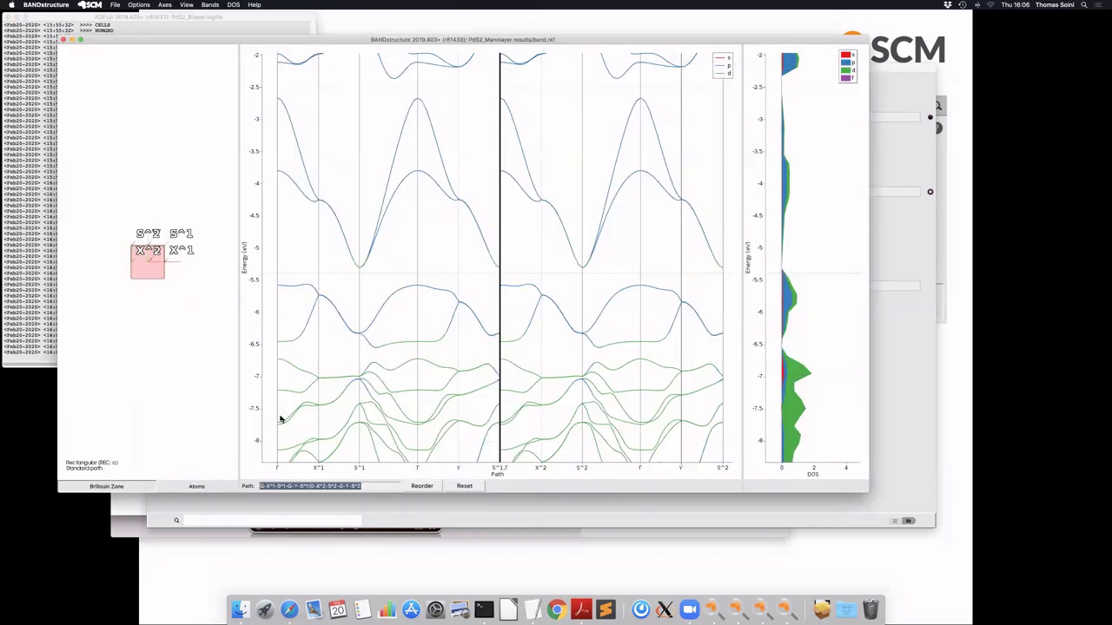
left_click(94, 330)
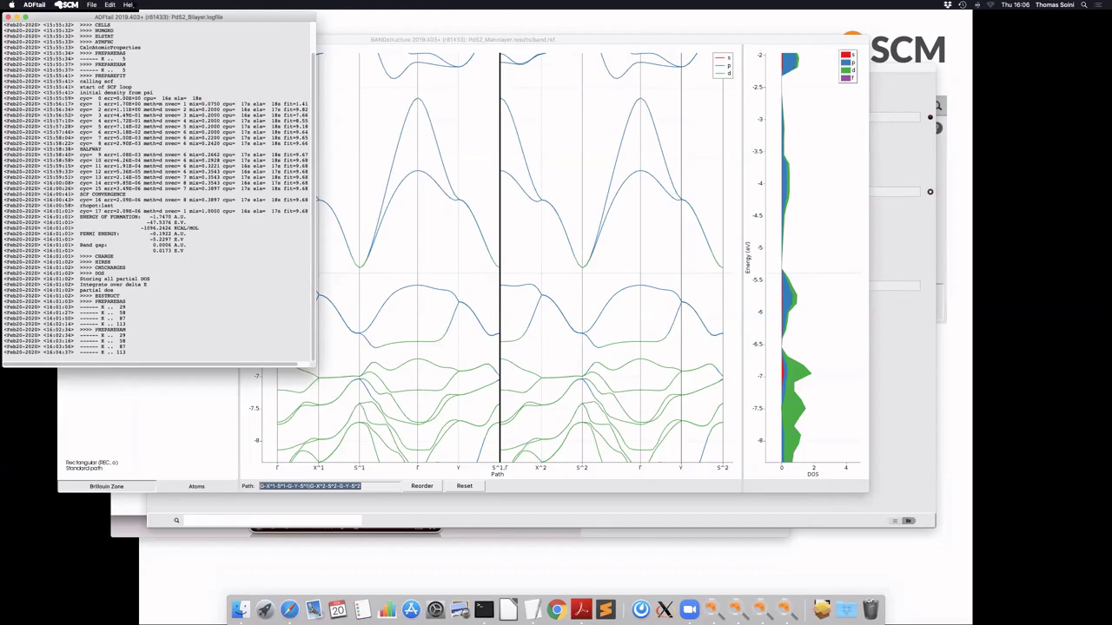
Step: Open the PdS2_Monolayer logfile from the job list and place it beside the bilayer logfile to compare band gaps
key("super+Tab")
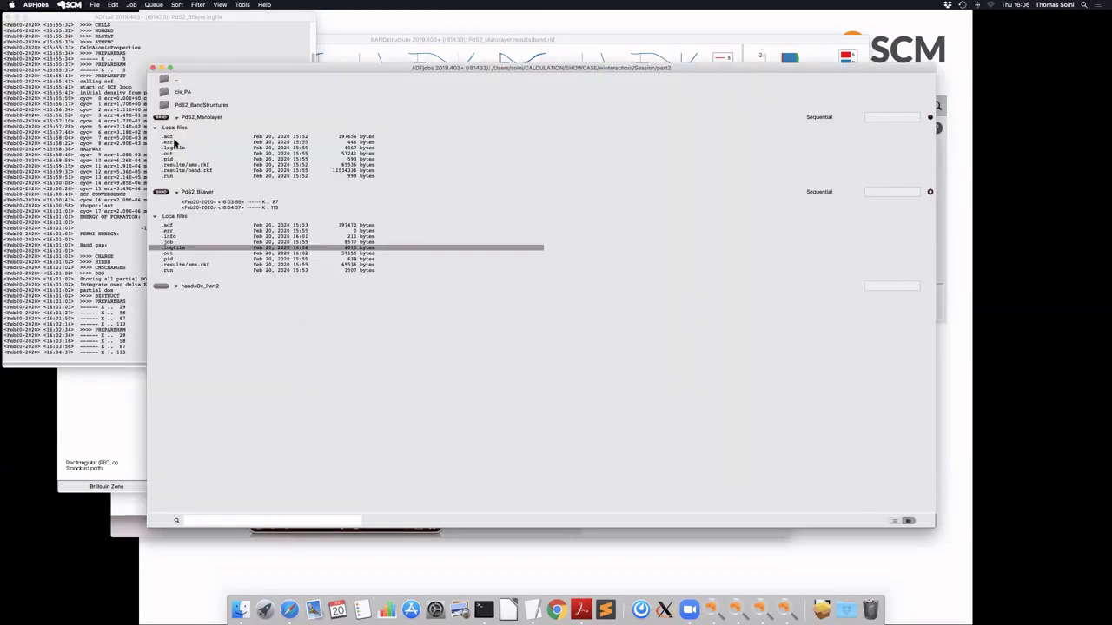
double_click(177, 148)
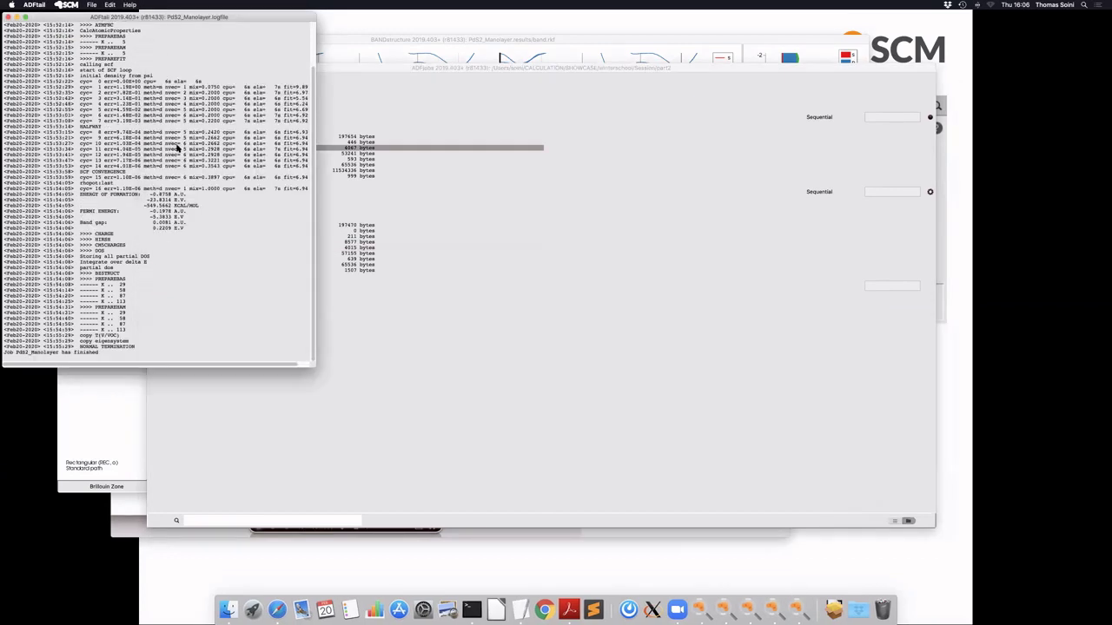
left_click_drag(246, 19, 474, 19)
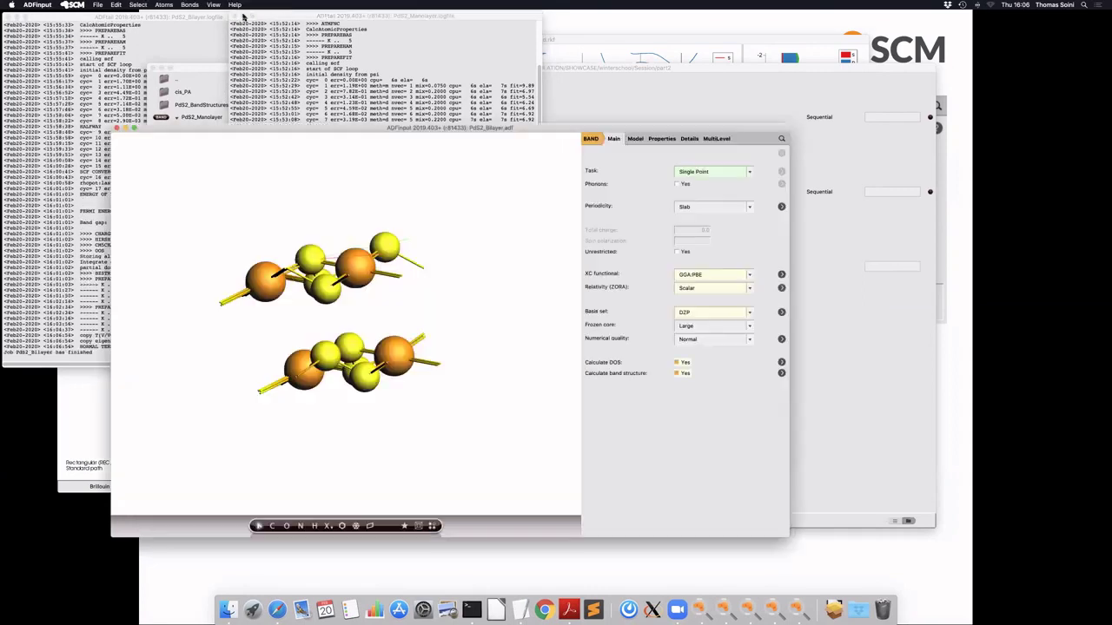
Step: Close the monolayer and bilayer logfiles and bring the job list back to the front
left_click(68, 20)
key("super+w")
left_click(280, 69)
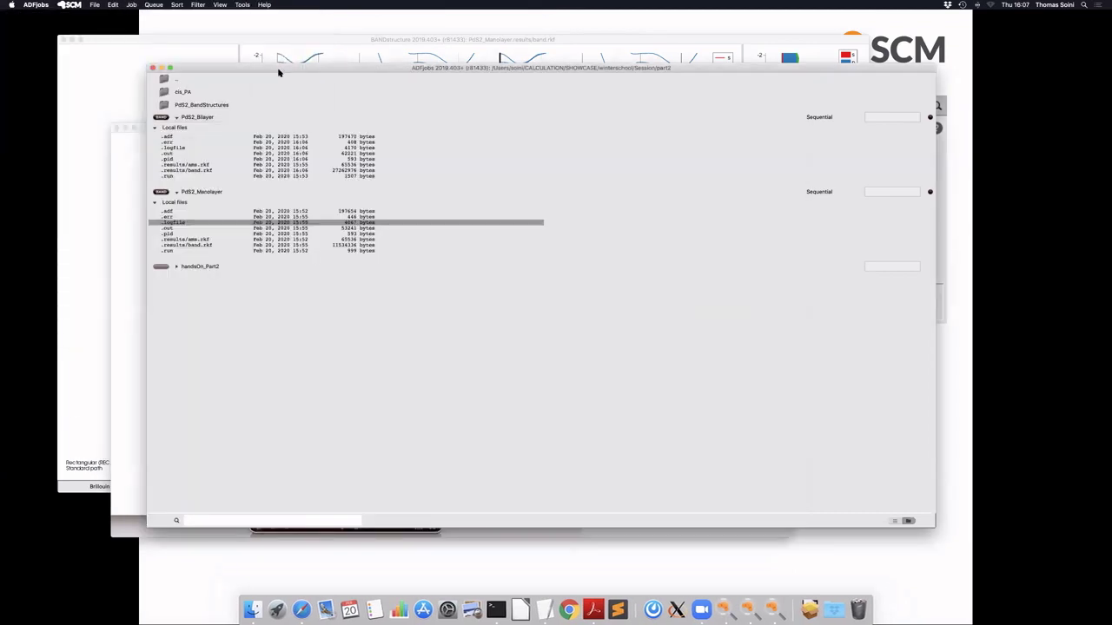
Step: Open the band structure of the finished PdS2_Bilayer job and move its window clear of the screen corner
left_click(203, 118)
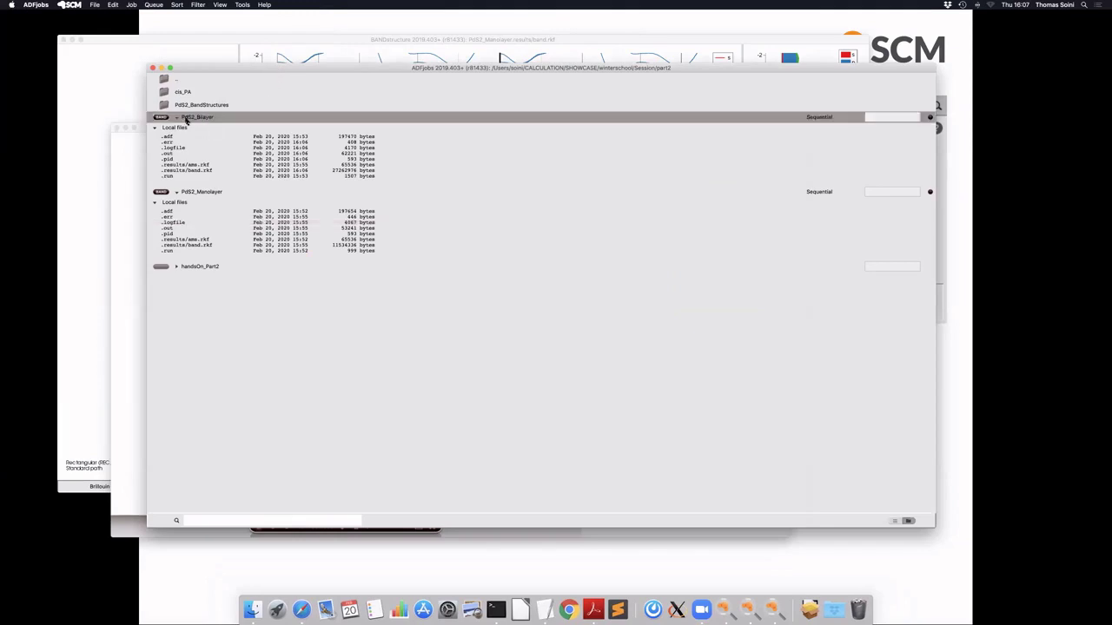
left_click(68, 4)
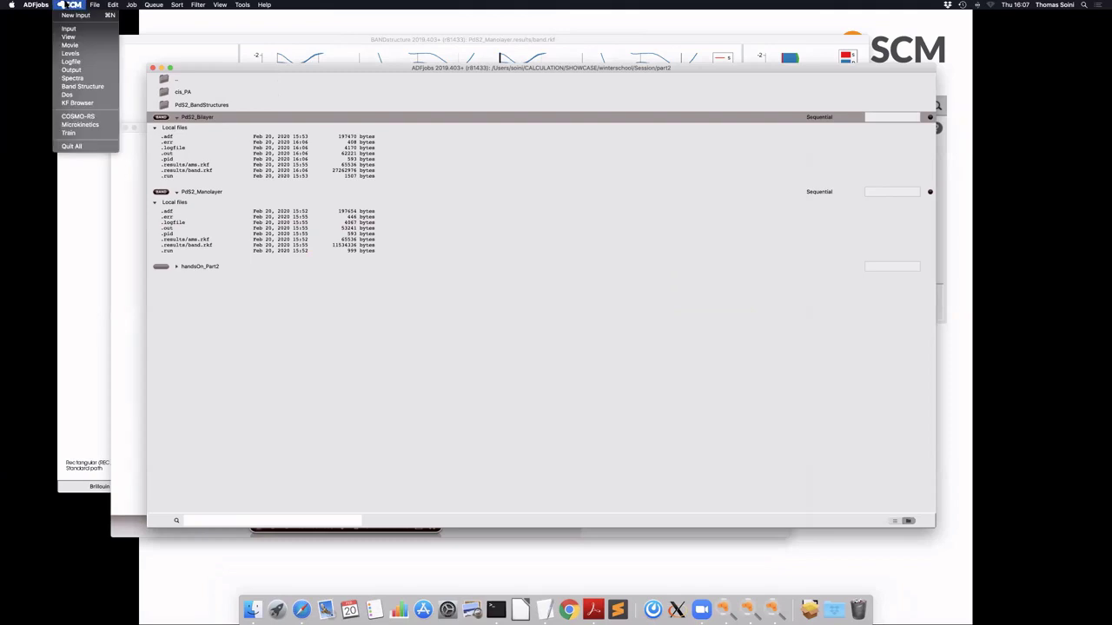
left_click(87, 90)
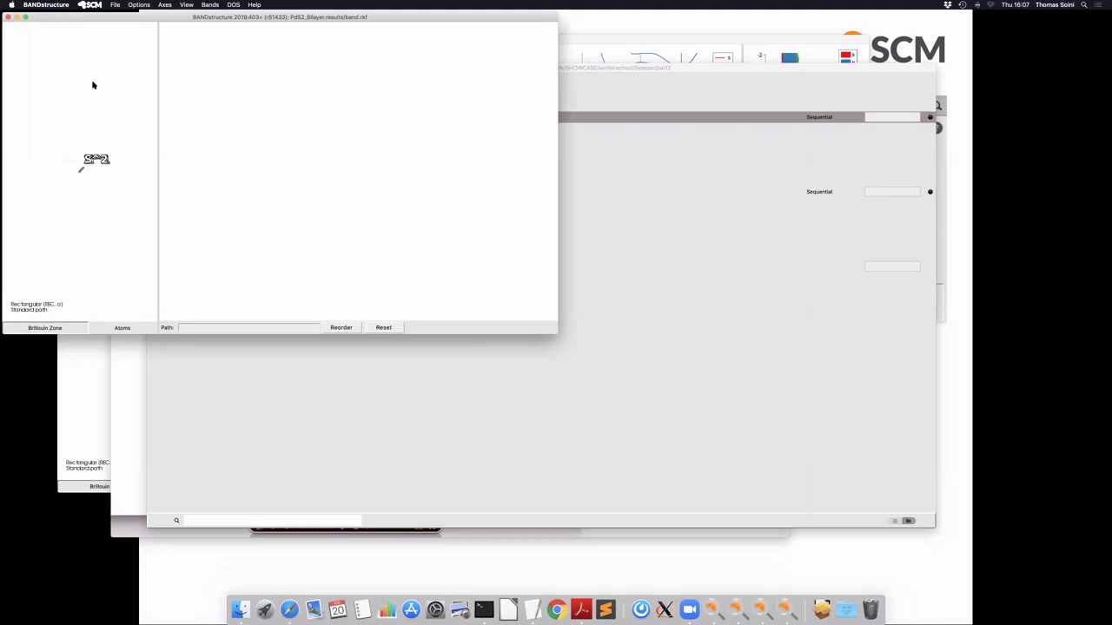
mouse_move(214, 19)
left_mouse_down()
mouse_move(252, 26)
mouse_move(402, 125)
left_mouse_up()
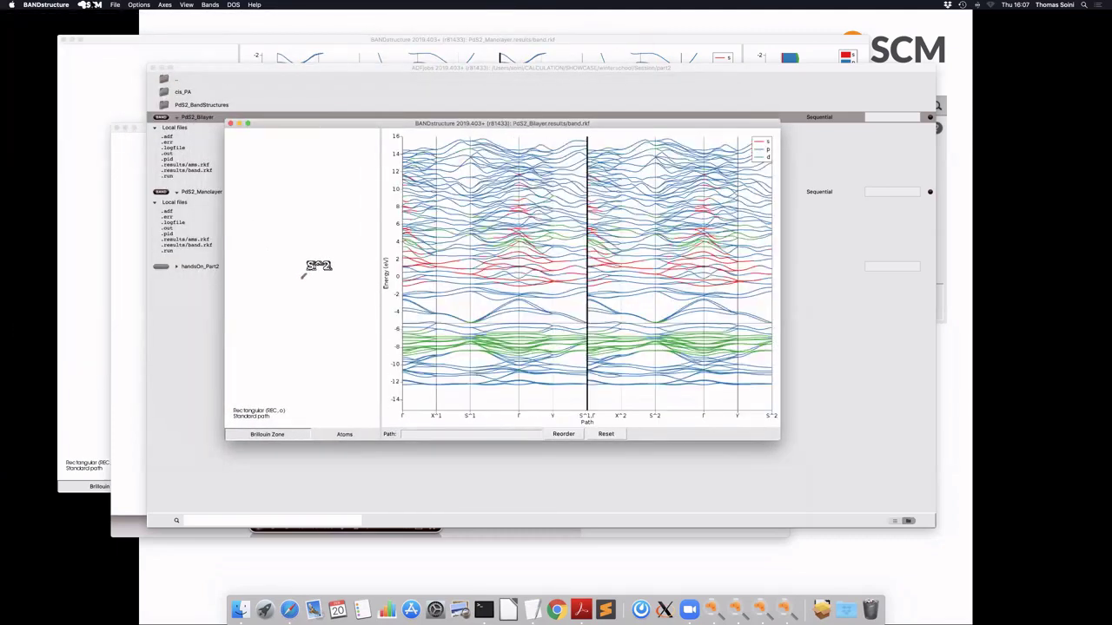
left_click(89, 5)
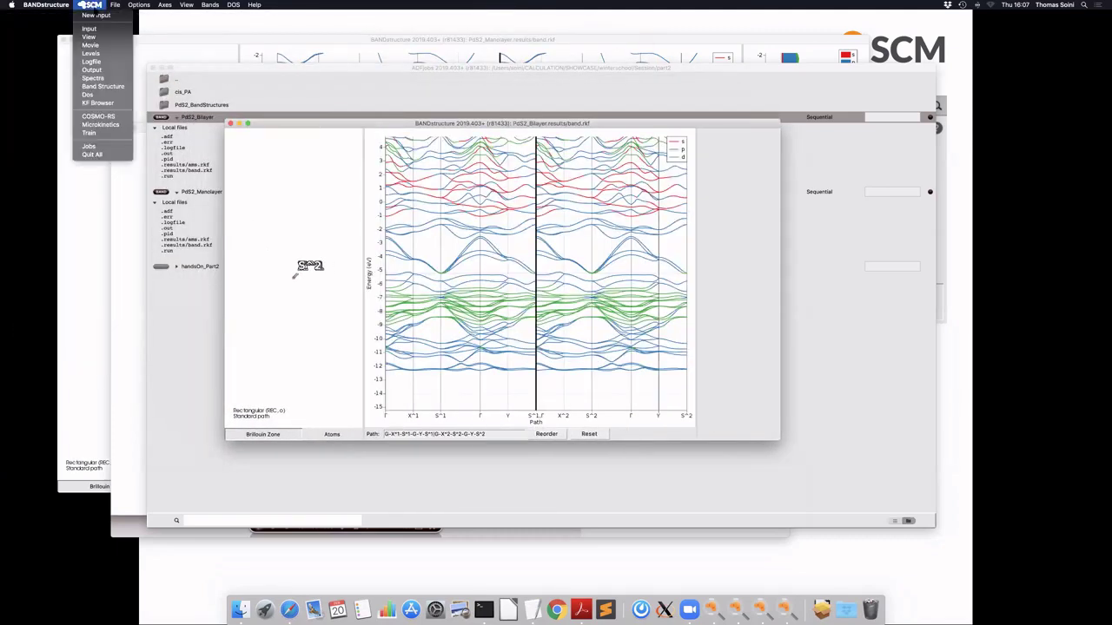
left_click(410, 127)
left_click_drag(410, 127, 353, 124)
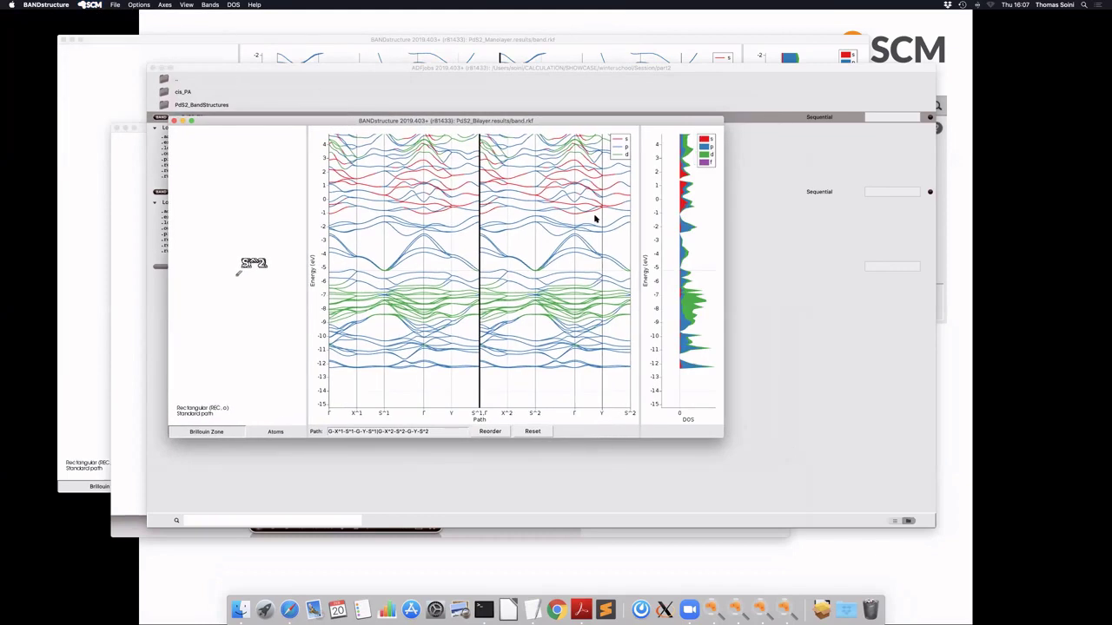
Step: Adjust the zoom of the bilayer's Brillouin zone and switch that view to the atomic structure
scroll(209, 276, "up", 3)
scroll(210, 276, "up", 3)
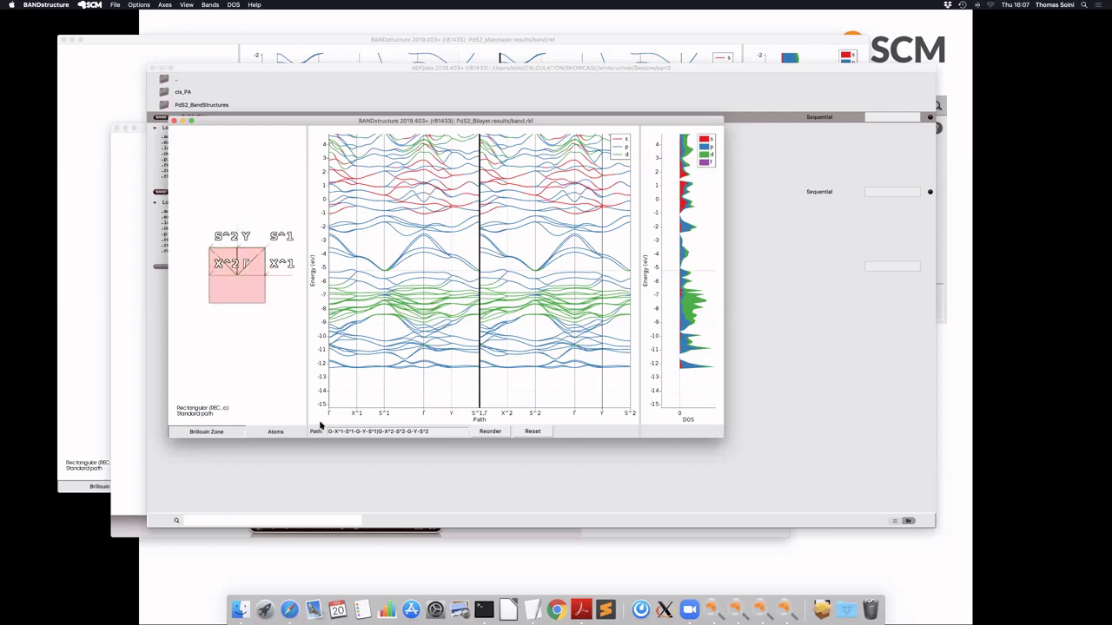
left_click(273, 432)
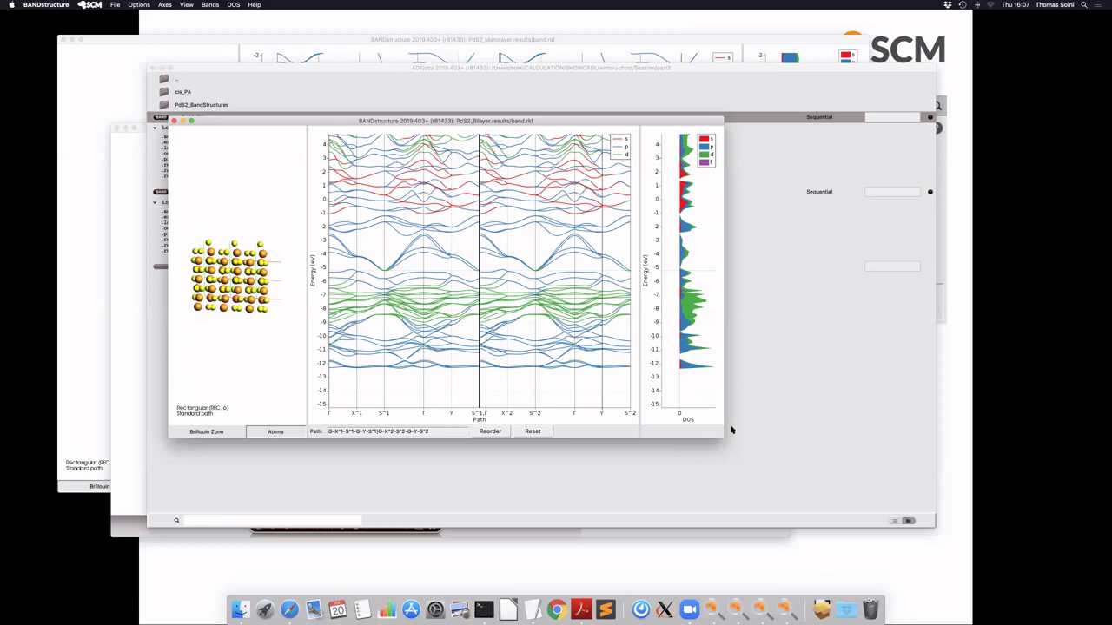
Step: Enlarge and reposition the bilayer band structure window and zoom in on the bands around the Fermi level
left_click_drag(723, 435, 984, 524)
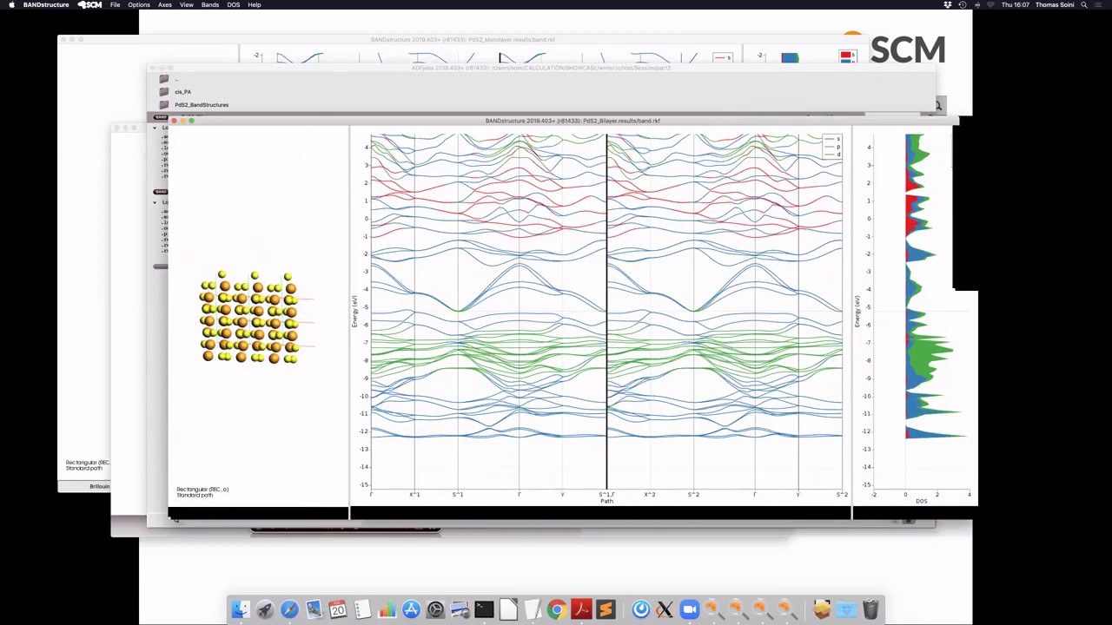
left_click_drag(380, 120, 285, 44)
left_click_drag(365, 51, 443, 48)
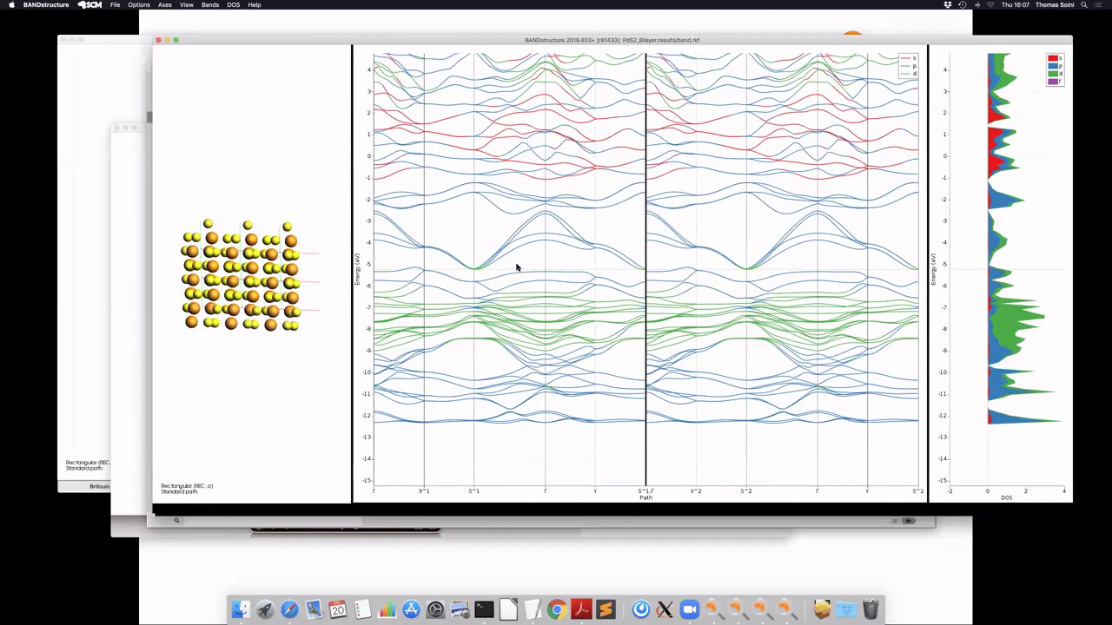
scroll(412, 265, "up", 5)
scroll(412, 270, "up", 5)
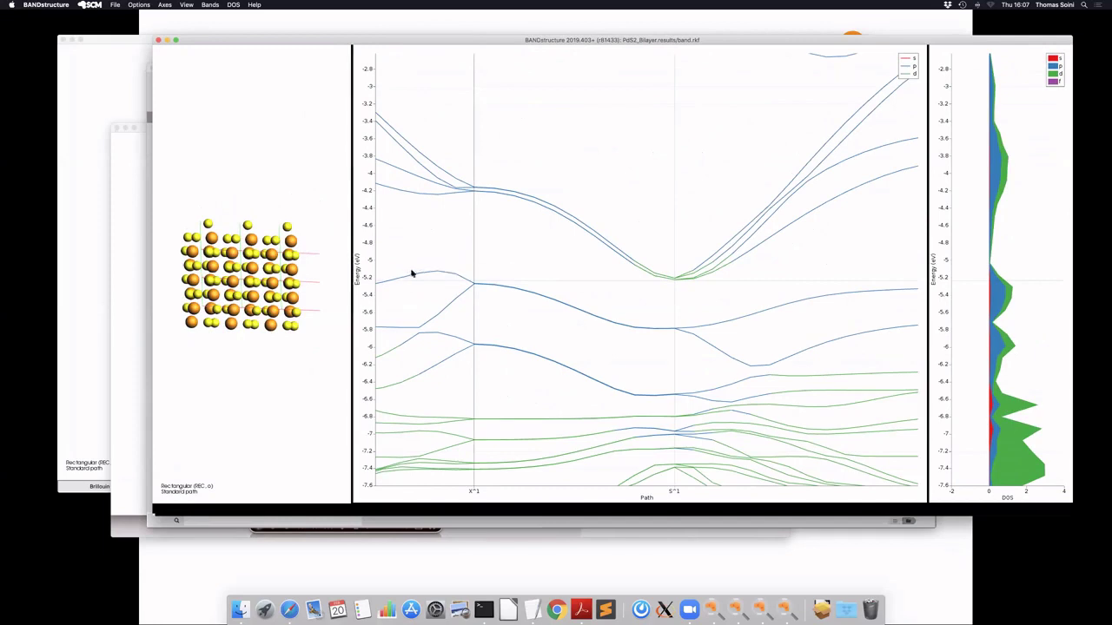
scroll(423, 301, "down", 5)
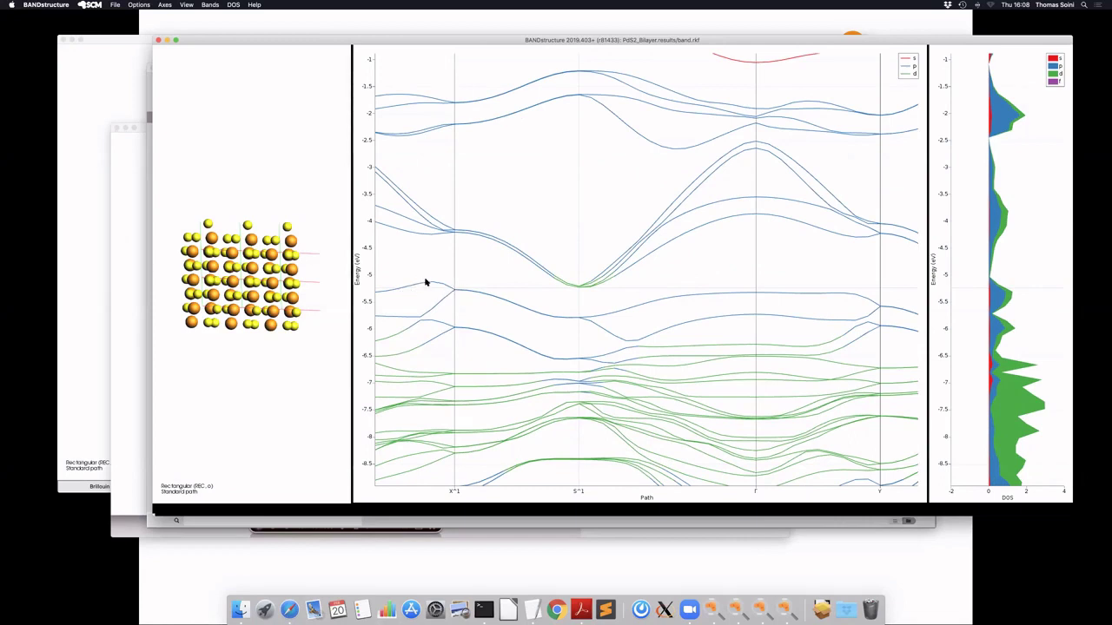
mouse_move(583, 283)
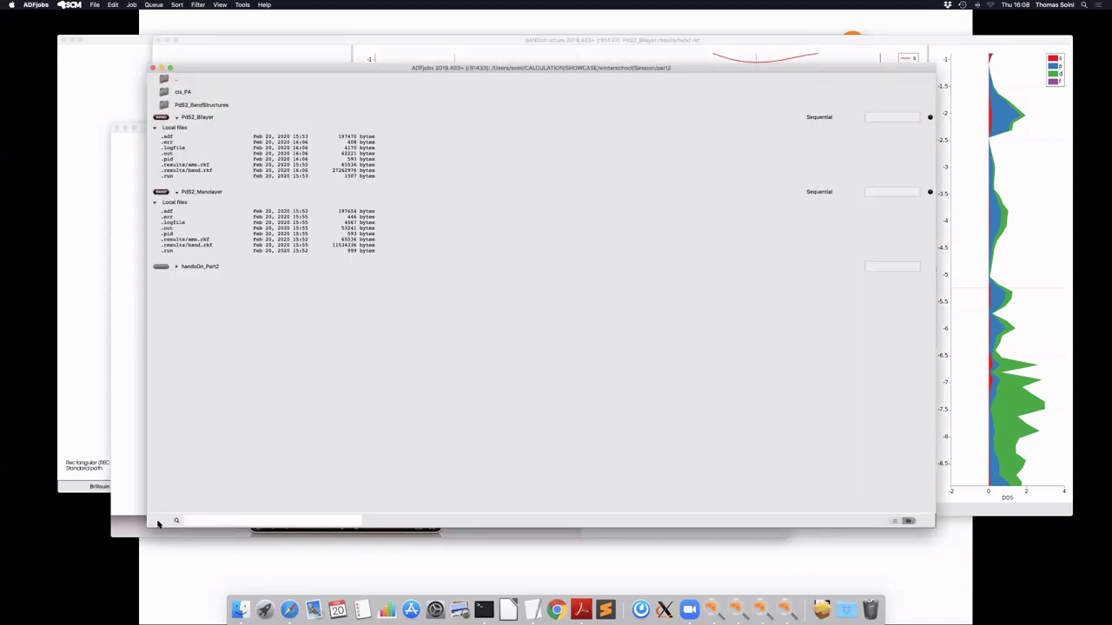
Step: Return to the job list, open the PdS2_Bilayer logfile and highlight its band gap value in eV
left_click(150, 524)
double_click(179, 147)
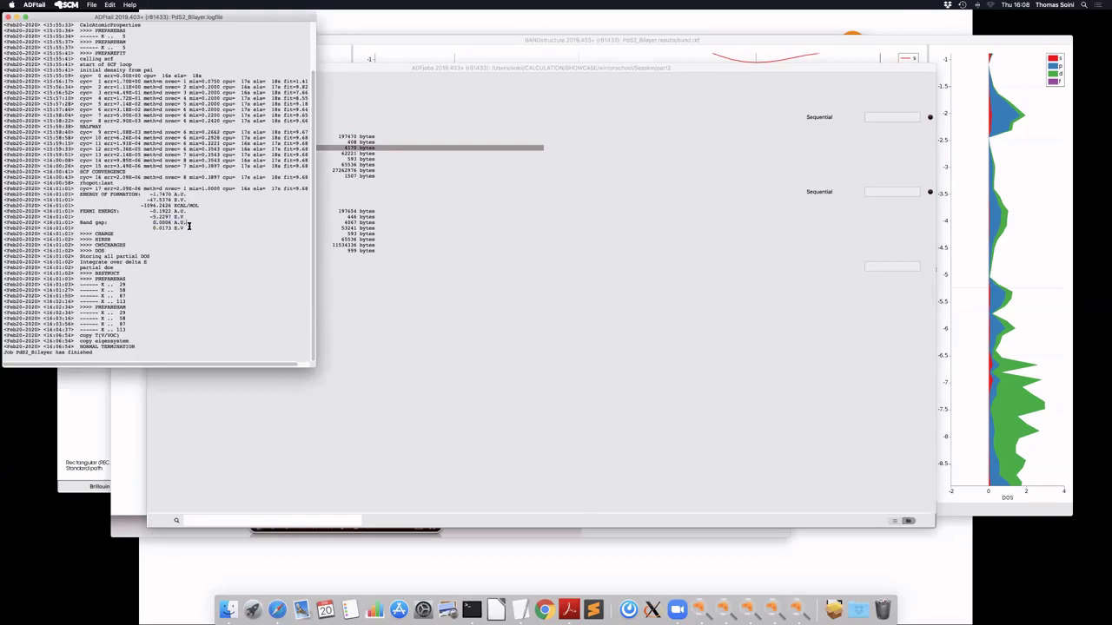
left_click_drag(152, 227, 181, 228)
Step: Compare the bilayer band structure with its logfile and highlight the band gap value in eV again
left_click(392, 40)
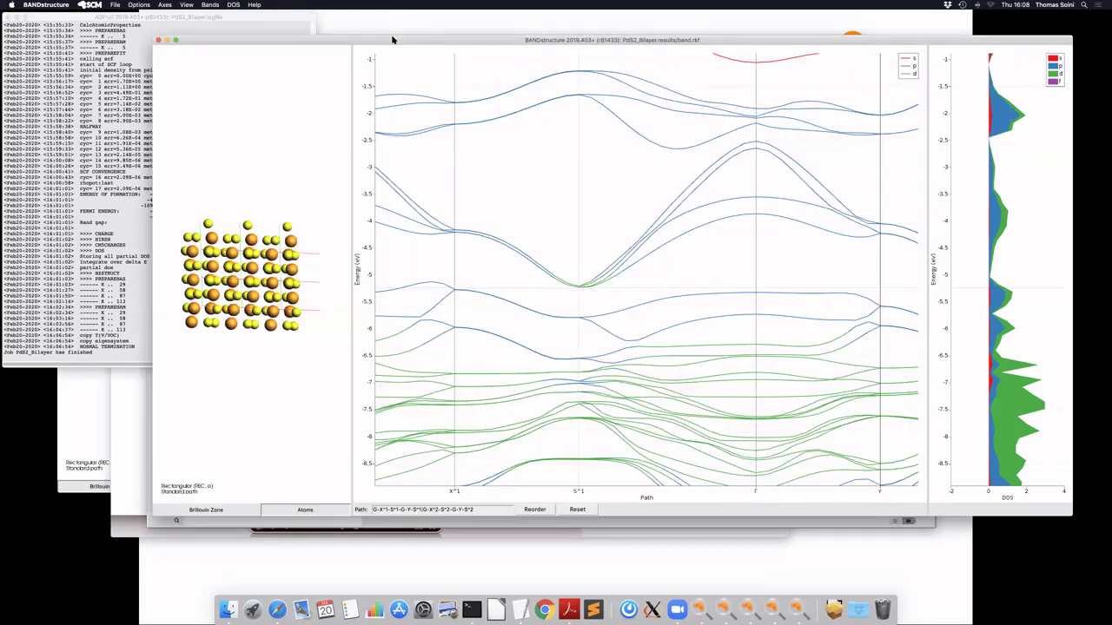
left_click(262, 17)
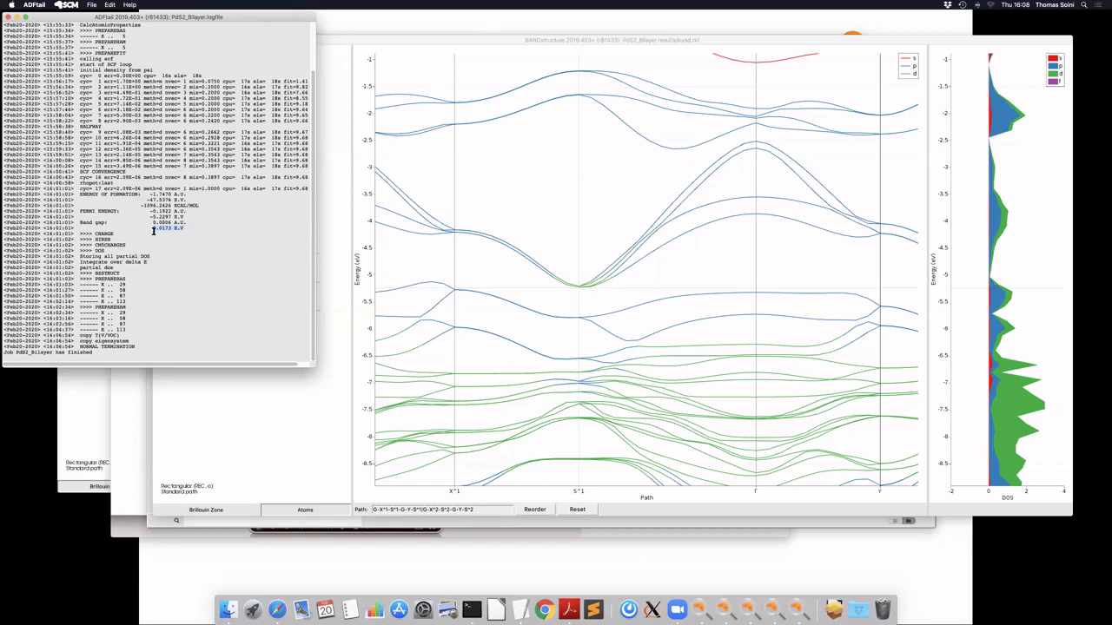
mouse_move(152, 227)
left_mouse_down()
mouse_move(185, 228)
mouse_move(155, 226)
mouse_move(166, 228)
left_mouse_up()
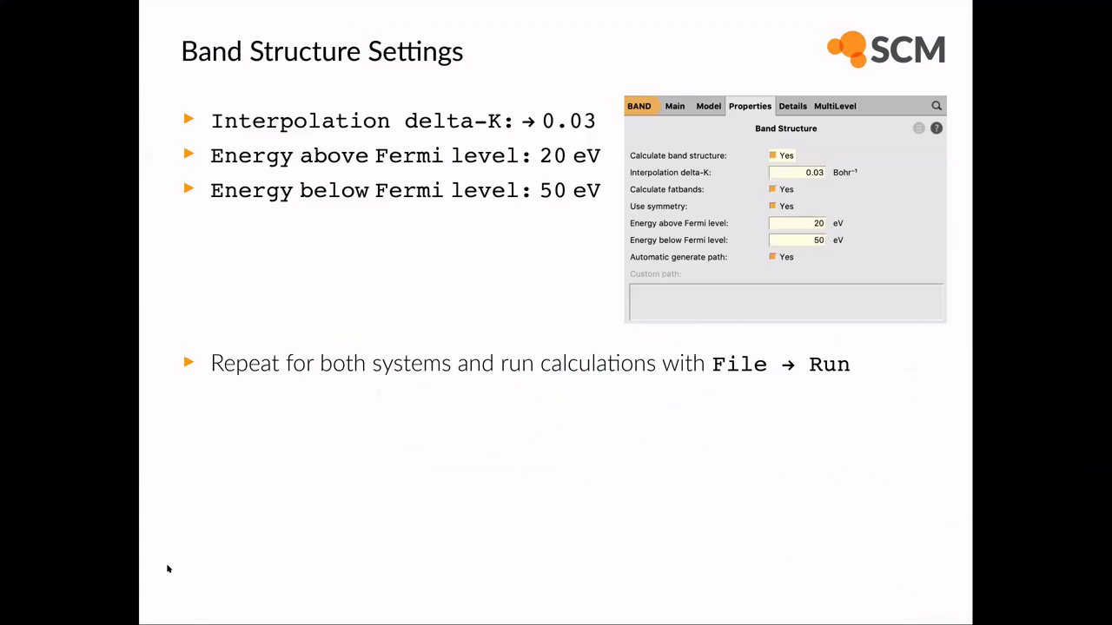
Step: Advance the presentation to the Band Structure Analysis slide, and switch from the browser back to the slides
key("Right")
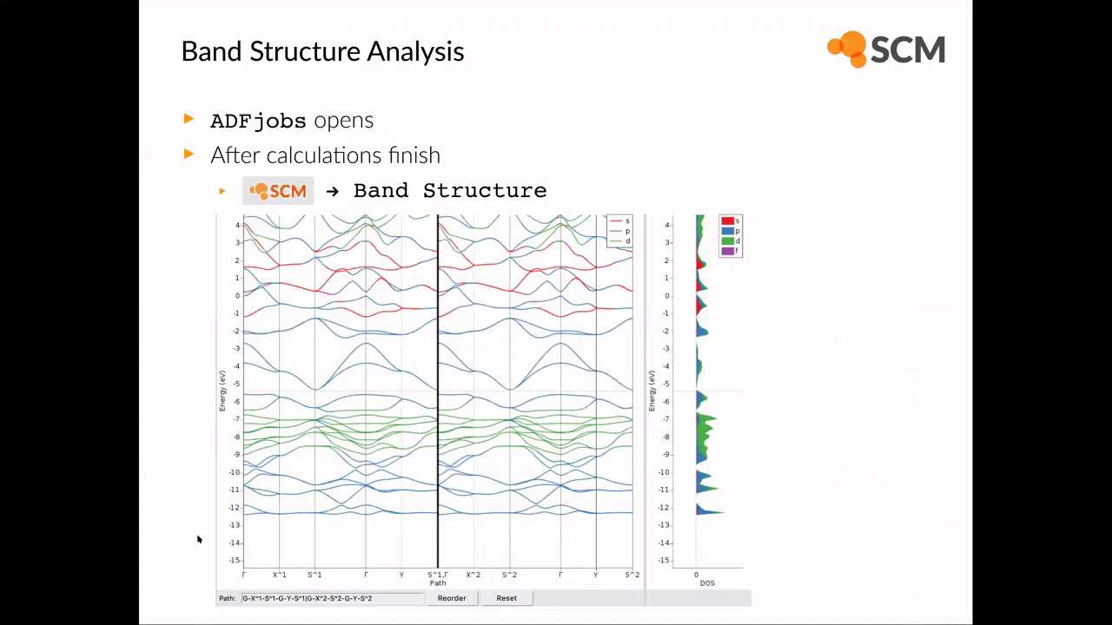
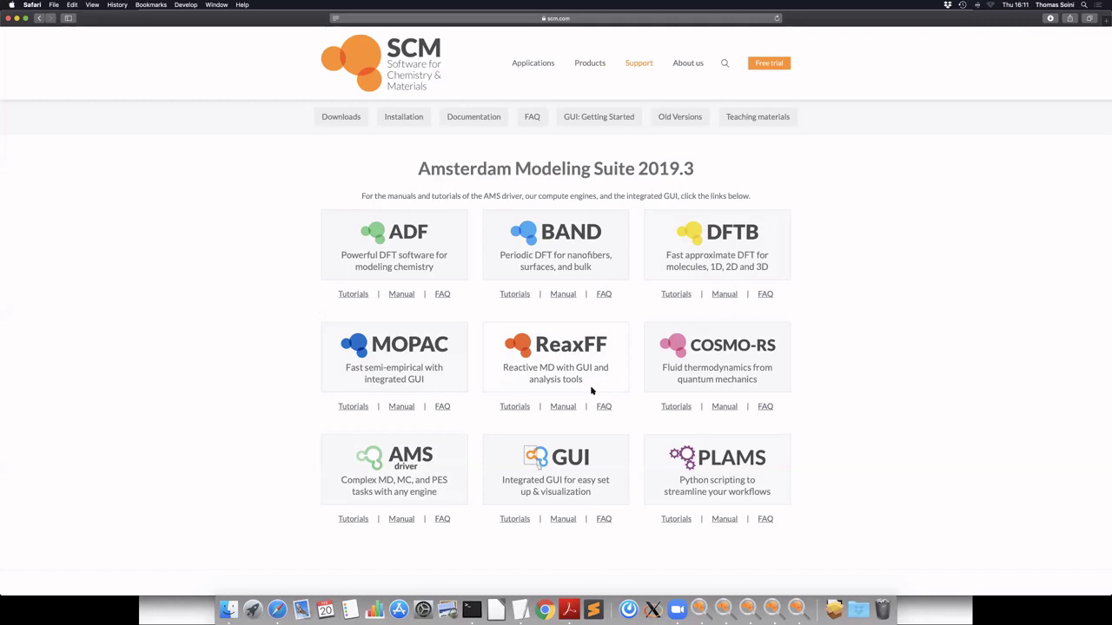
key("super+Tab")
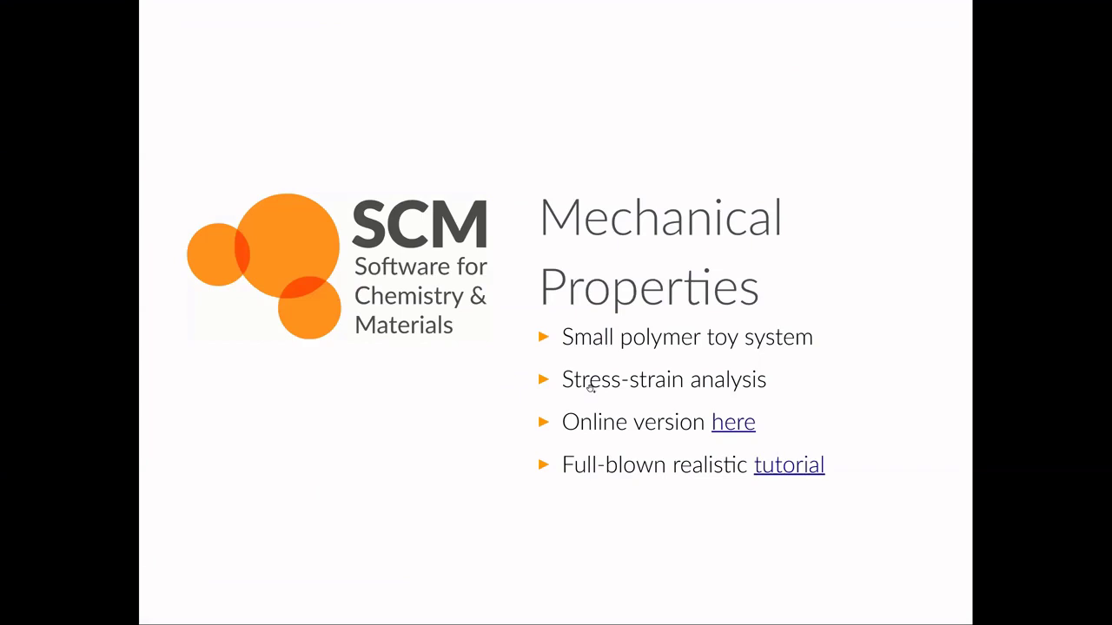
Step: Switch from the presentation slides to the ADFjobs window
key("super+Tab")
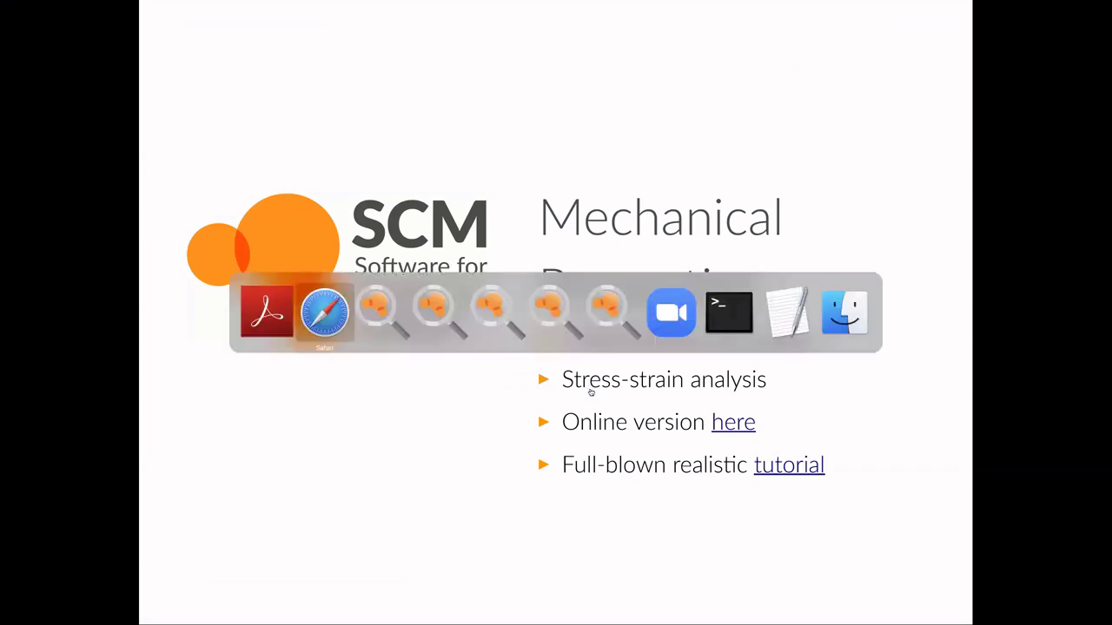
key("super+Tab")
key("super+Tab")
key("super+Tab")
key("super+Tab")
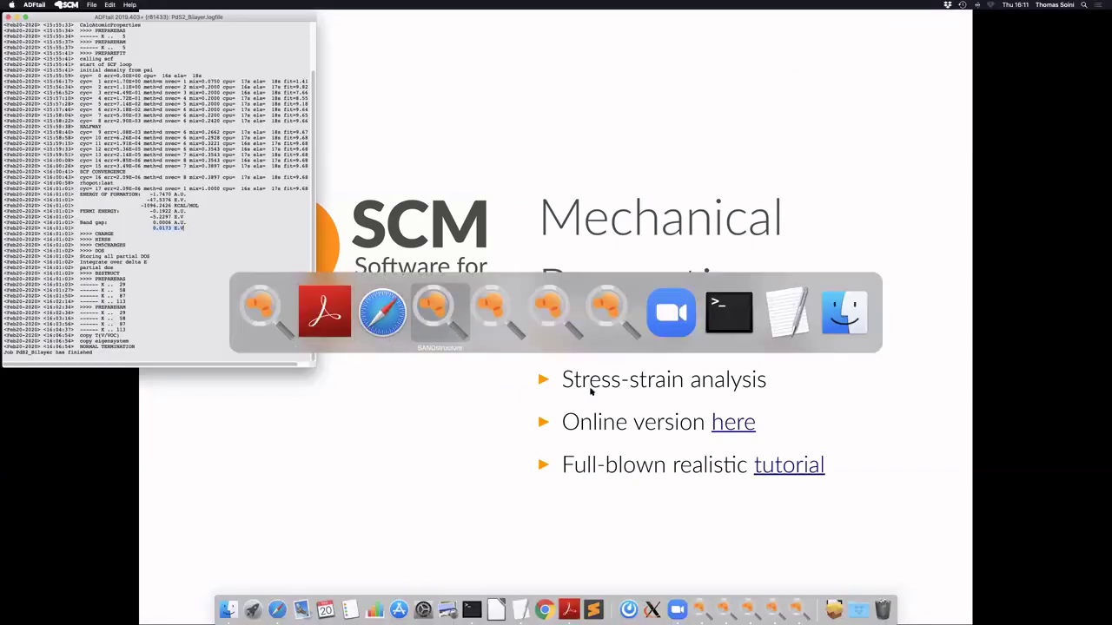
key("super+Tab")
key("super+Tab")
key("super+Tab")
key("super+Tab")
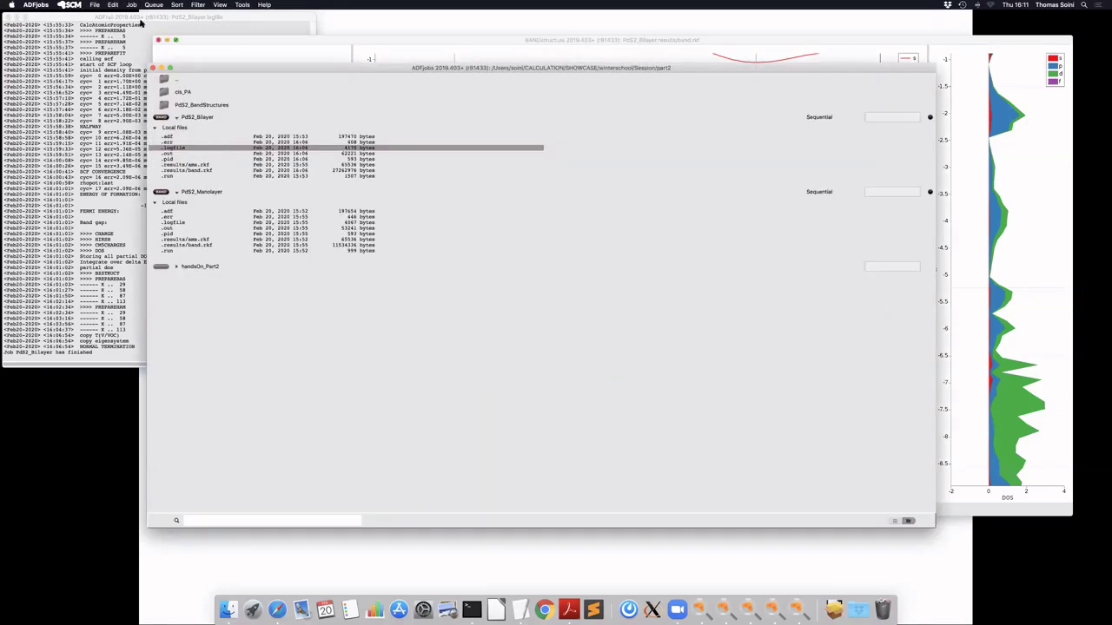
Step: Open the results of the PdS2_Bilayer job in ADFview
left_click(164, 115)
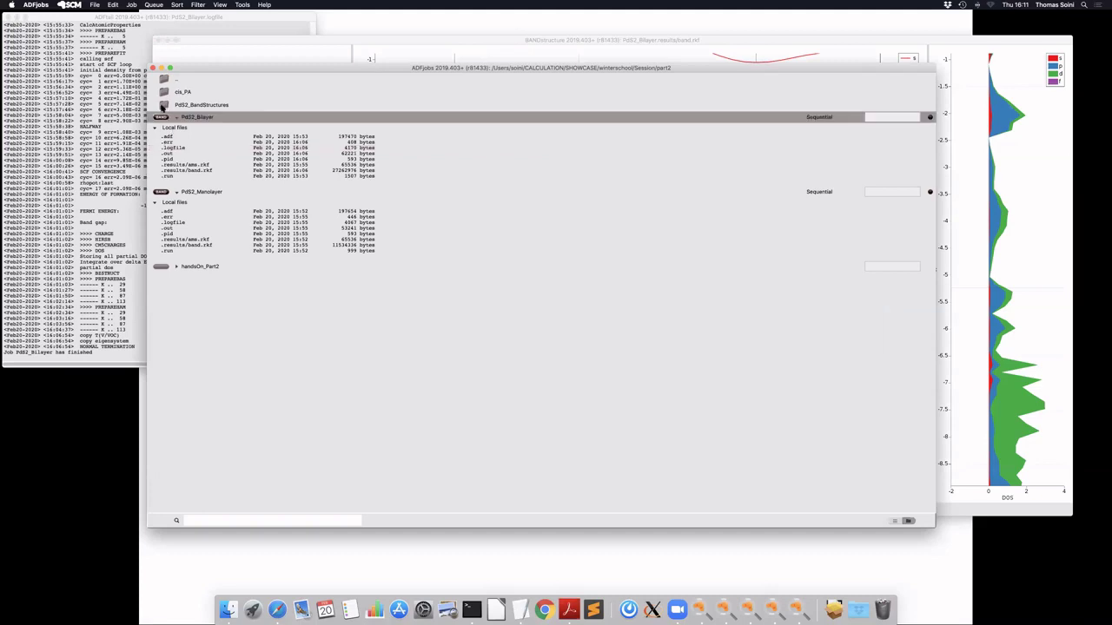
left_click(69, 4)
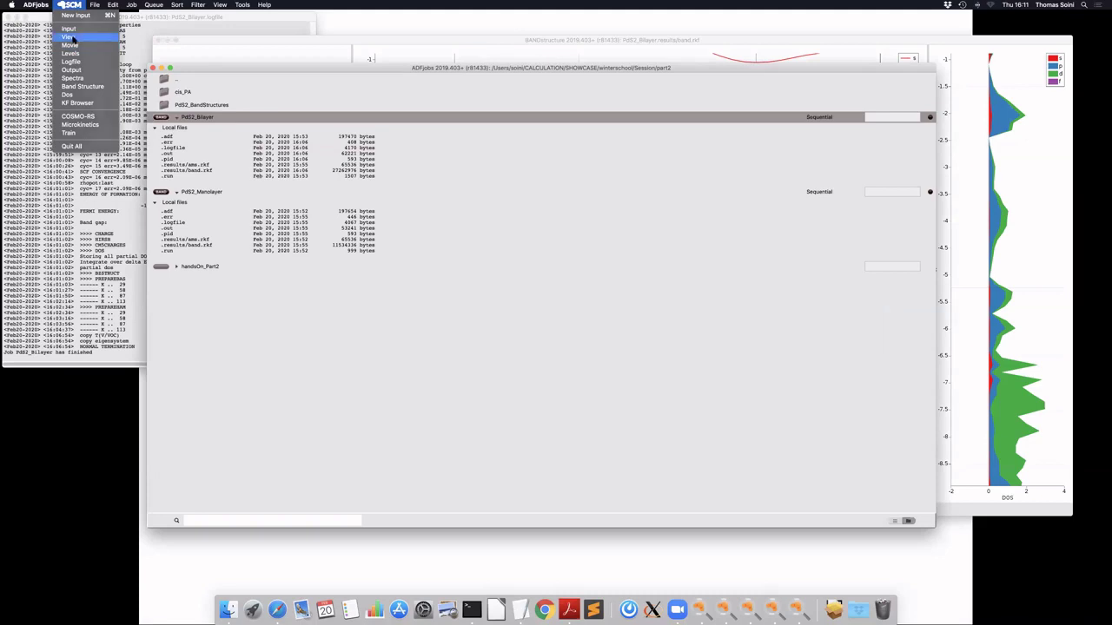
left_click(73, 38)
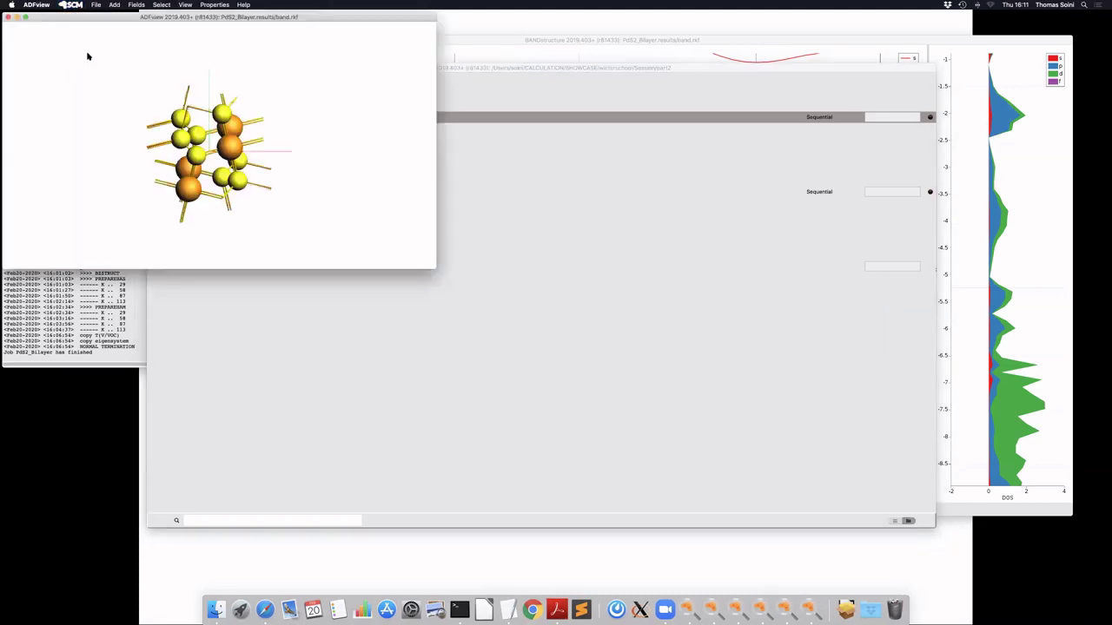
left_click(73, 5)
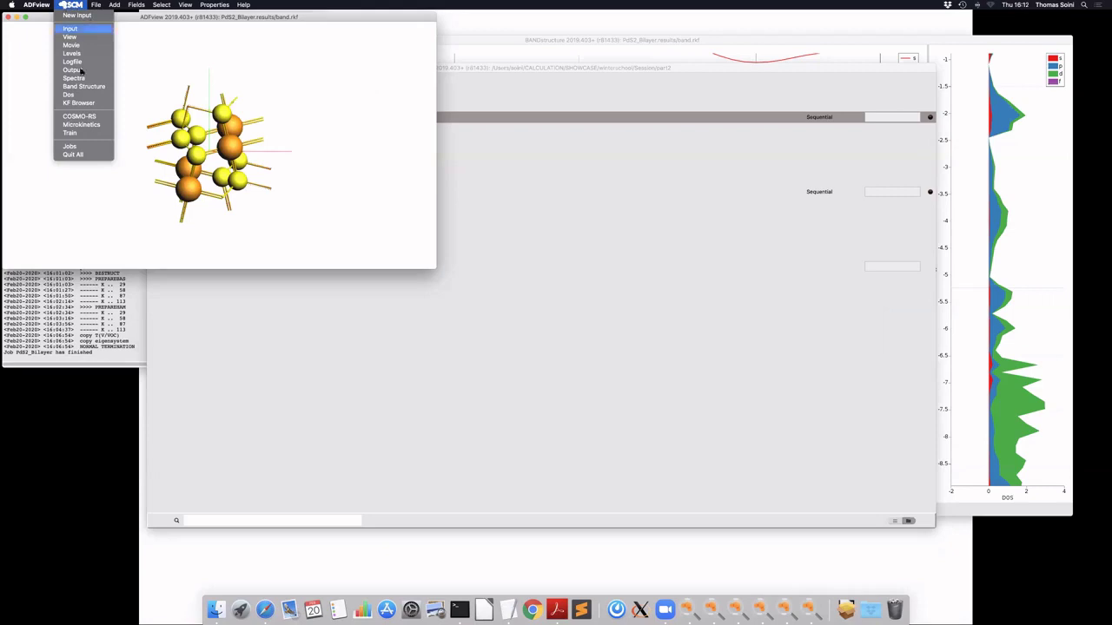
left_click(131, 18)
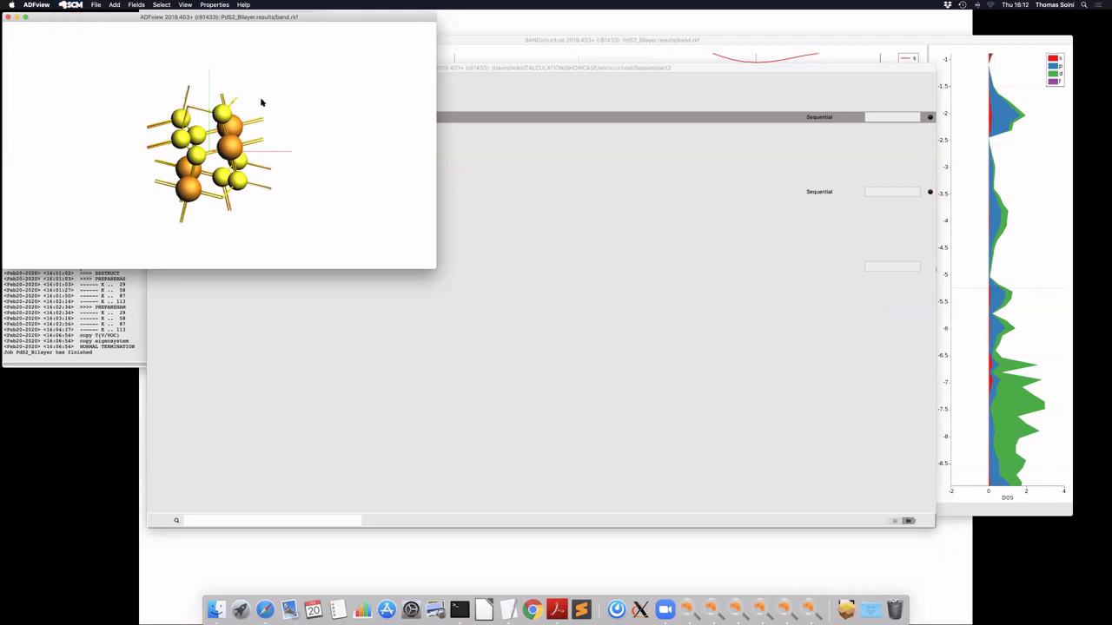
Step: Add a calculated field to the bilayer view and choose Total Density as its first field
left_click(137, 4)
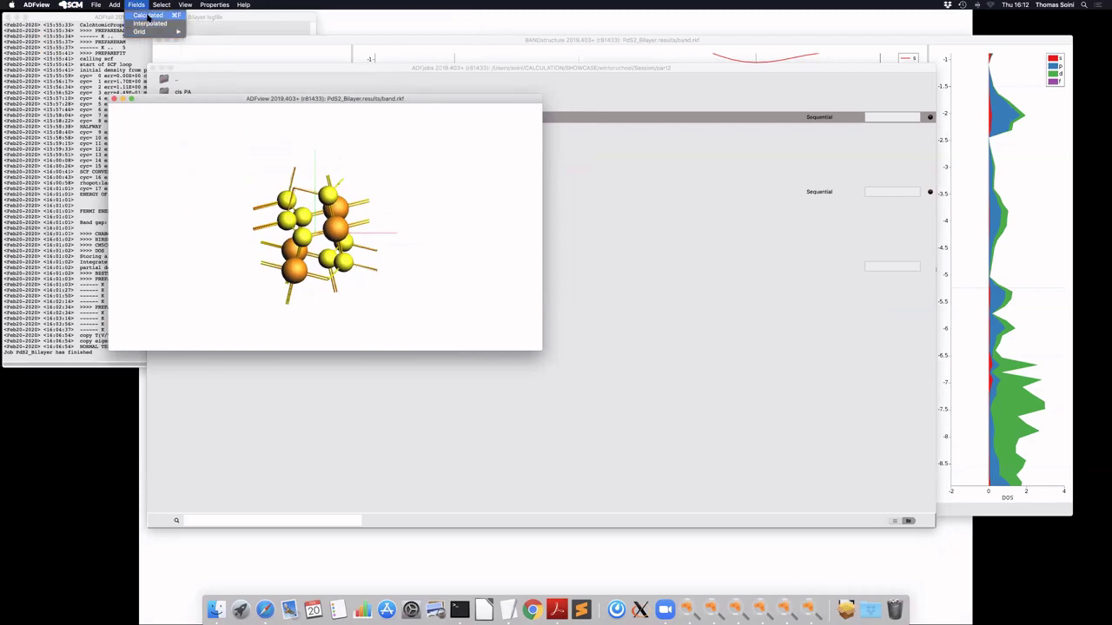
left_click(147, 15)
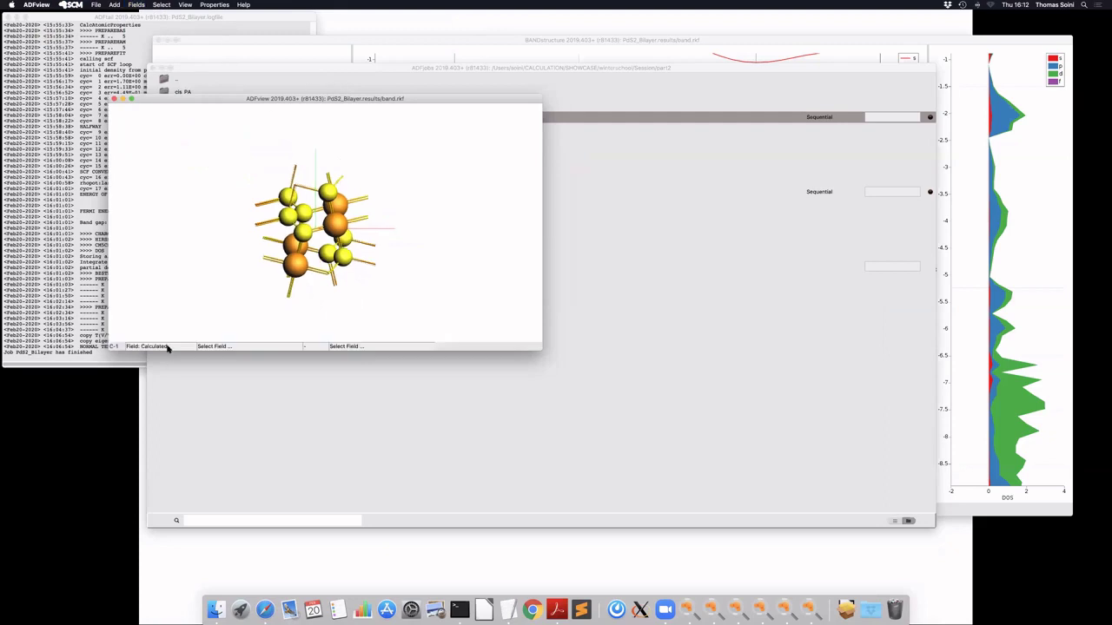
left_click(168, 347)
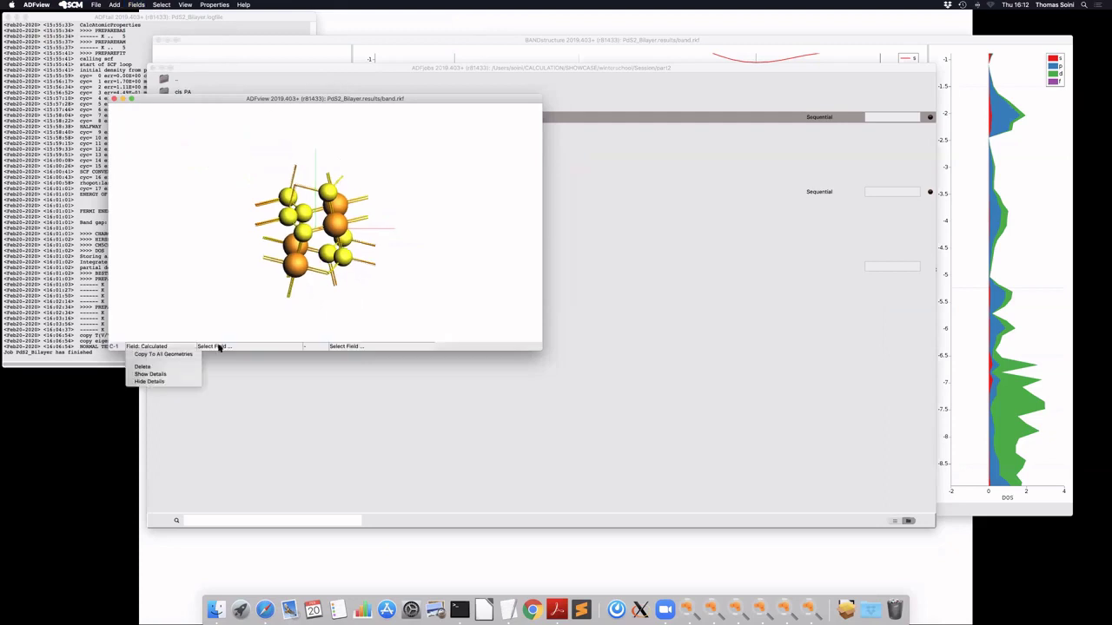
left_click(139, 5)
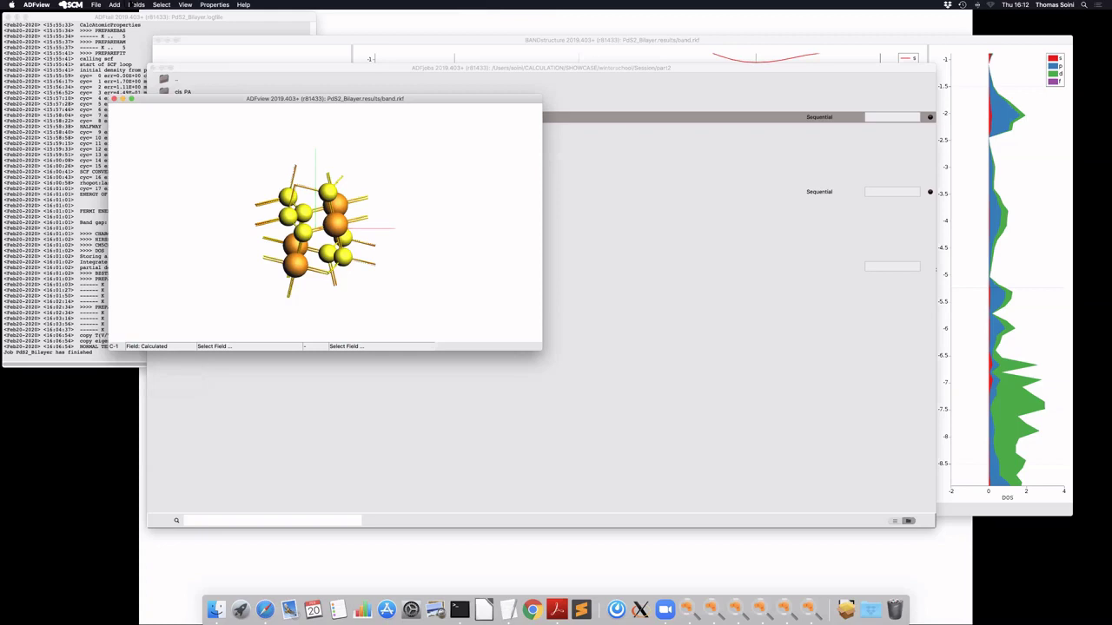
left_click(133, 4)
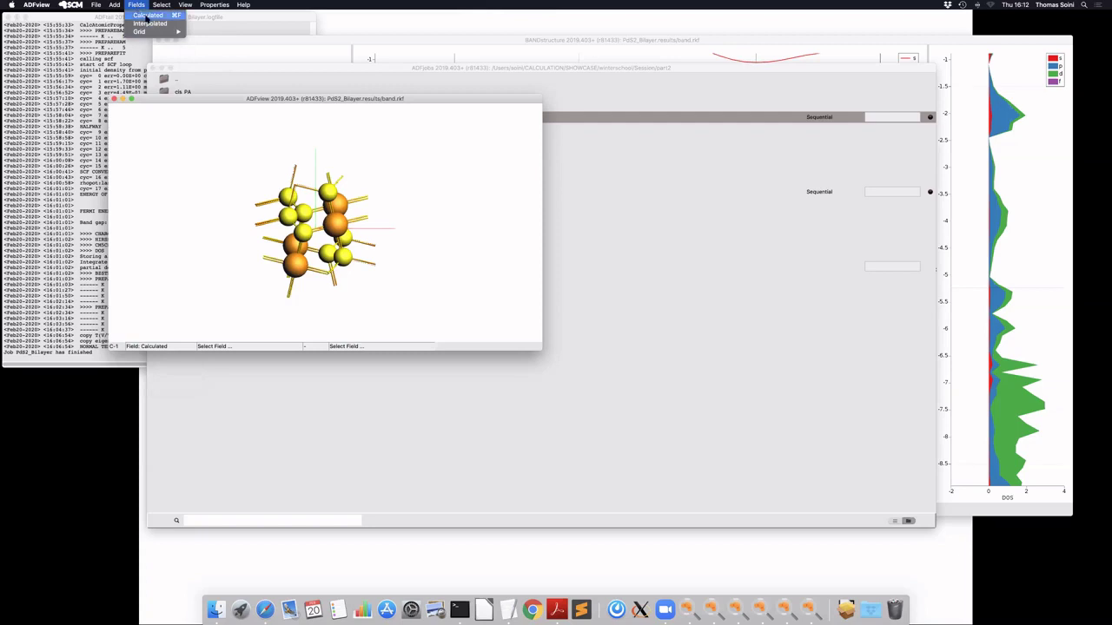
left_click(136, 5)
left_click(137, 6)
left_click(196, 332)
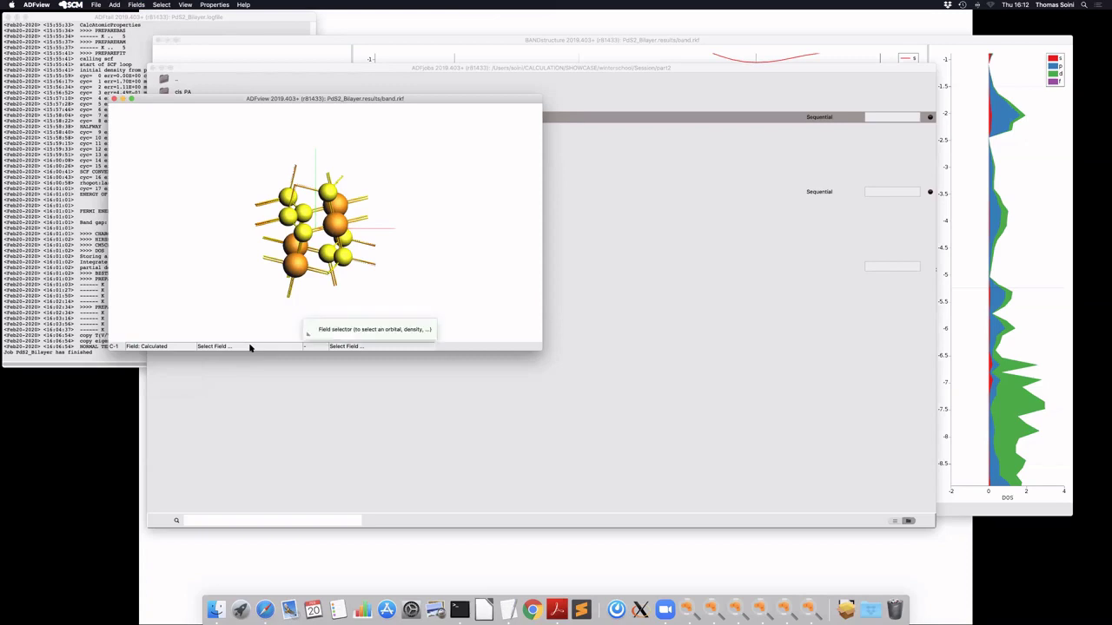
left_click(250, 347)
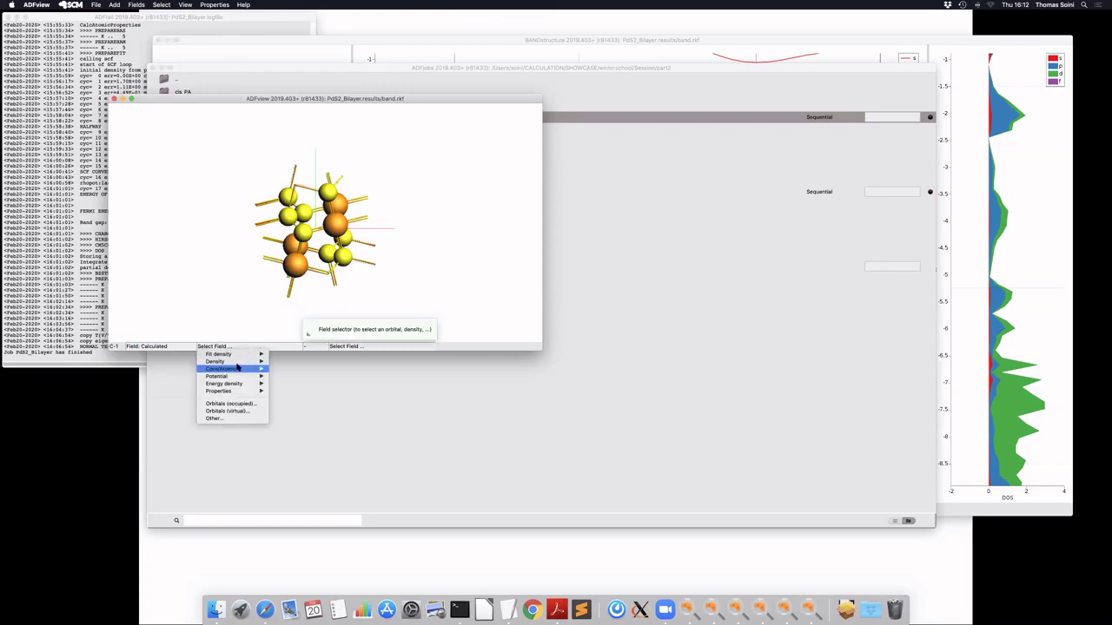
mouse_move(239, 367)
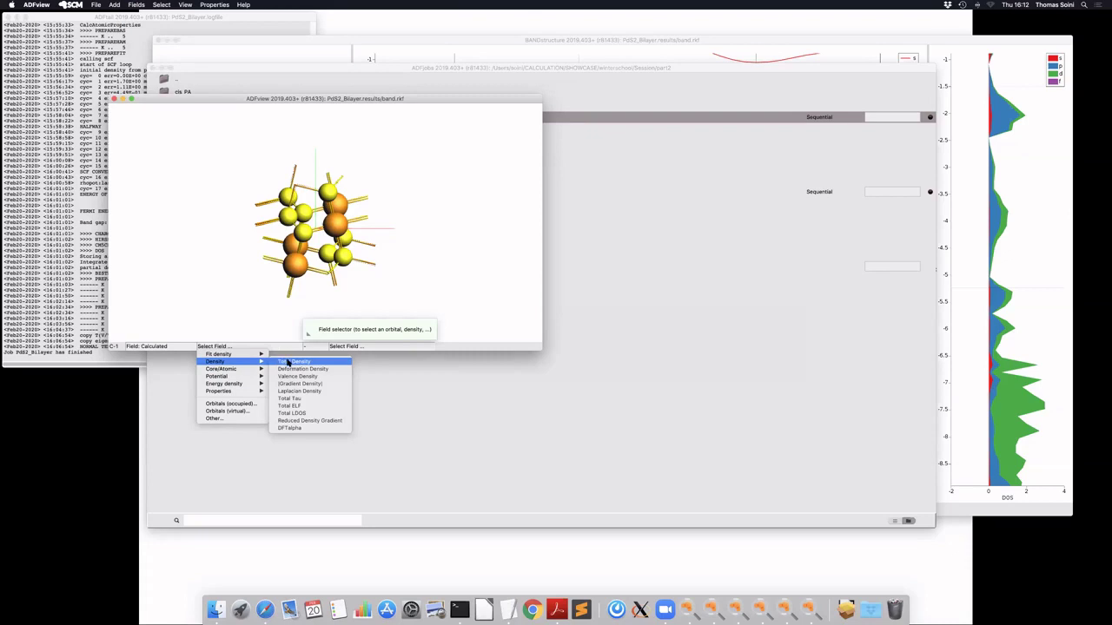
left_click(275, 373)
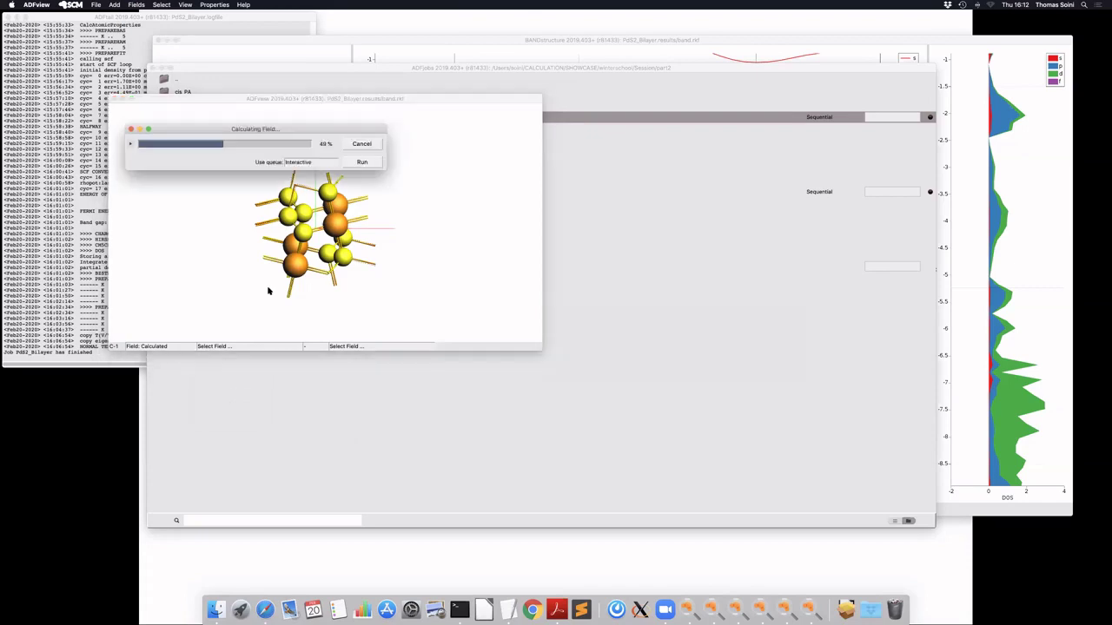
Step: Remove the calculated Total Density field from the bilayer view
left_click(339, 347)
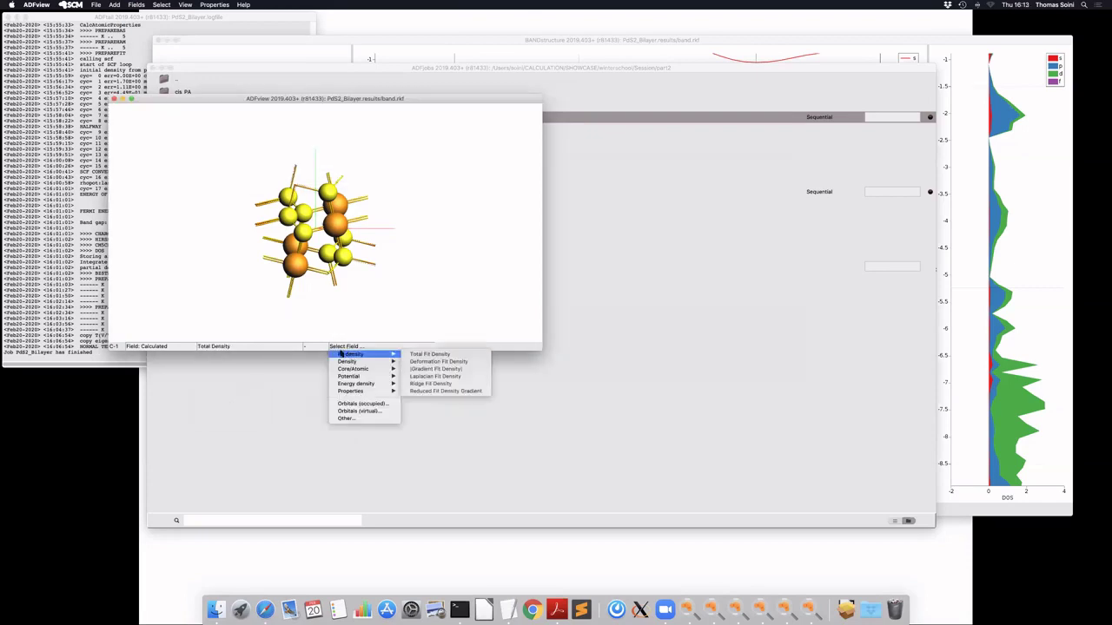
left_click(309, 348)
left_click(142, 346)
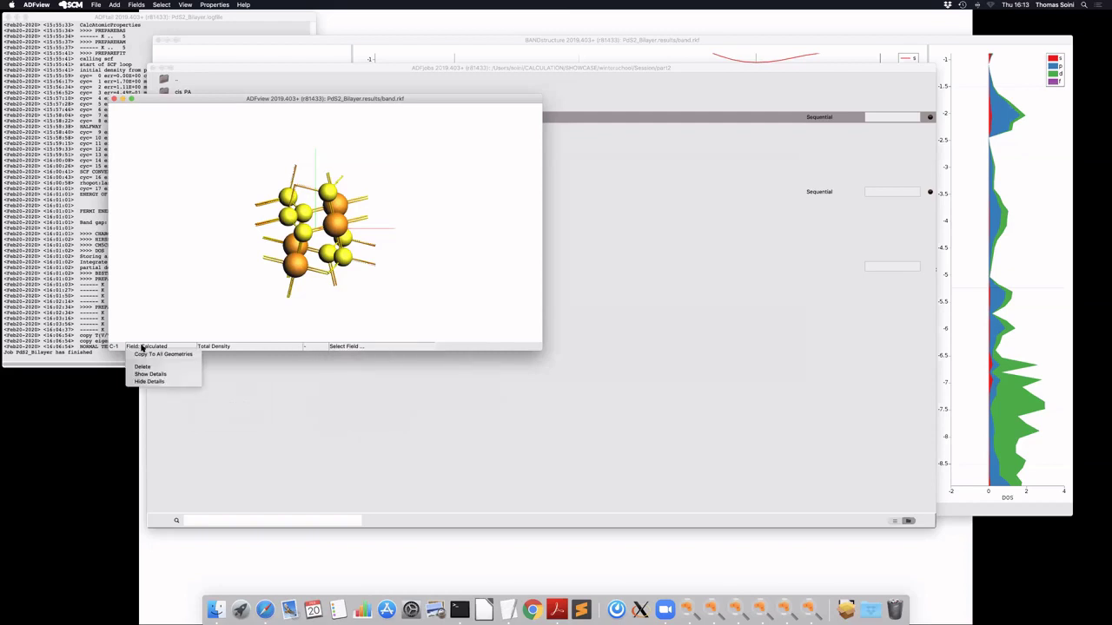
left_click(330, 346)
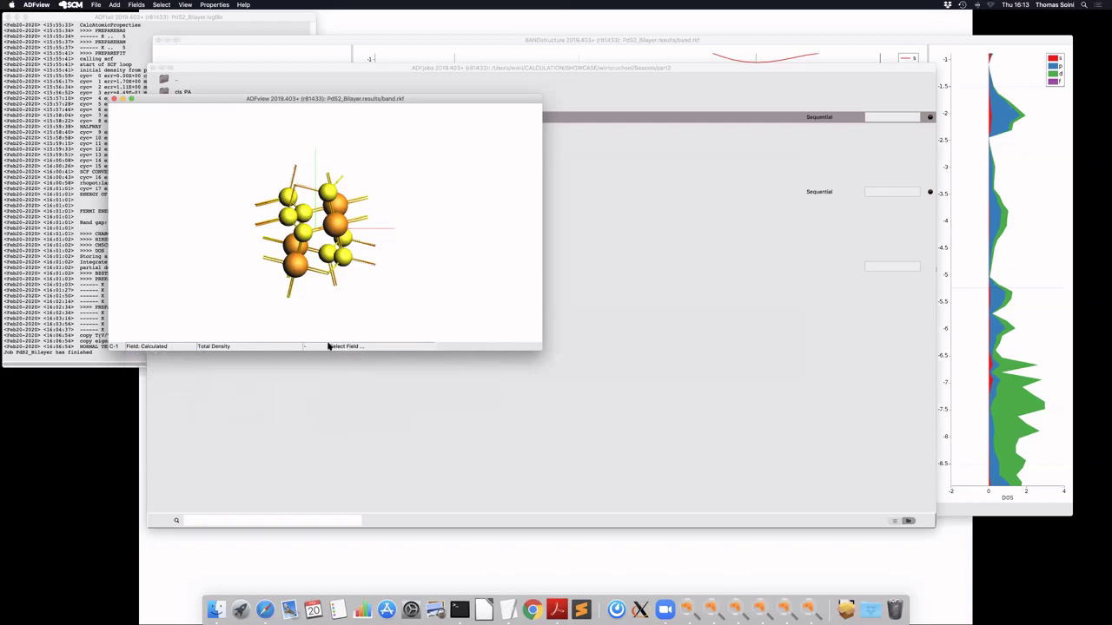
left_click(329, 345)
left_click(351, 346)
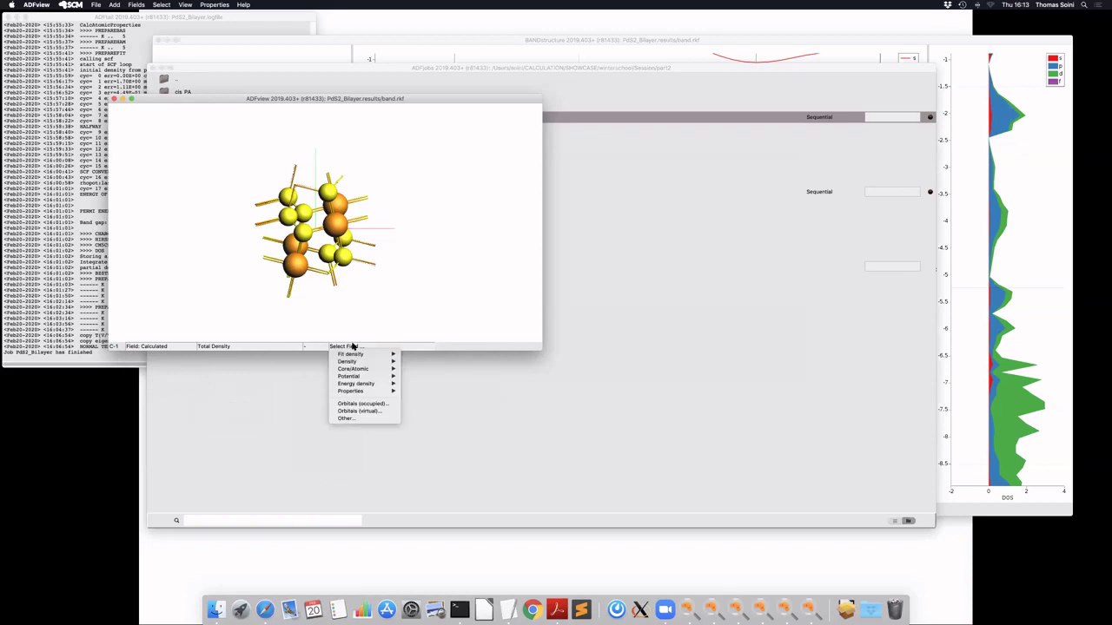
mouse_move(352, 352)
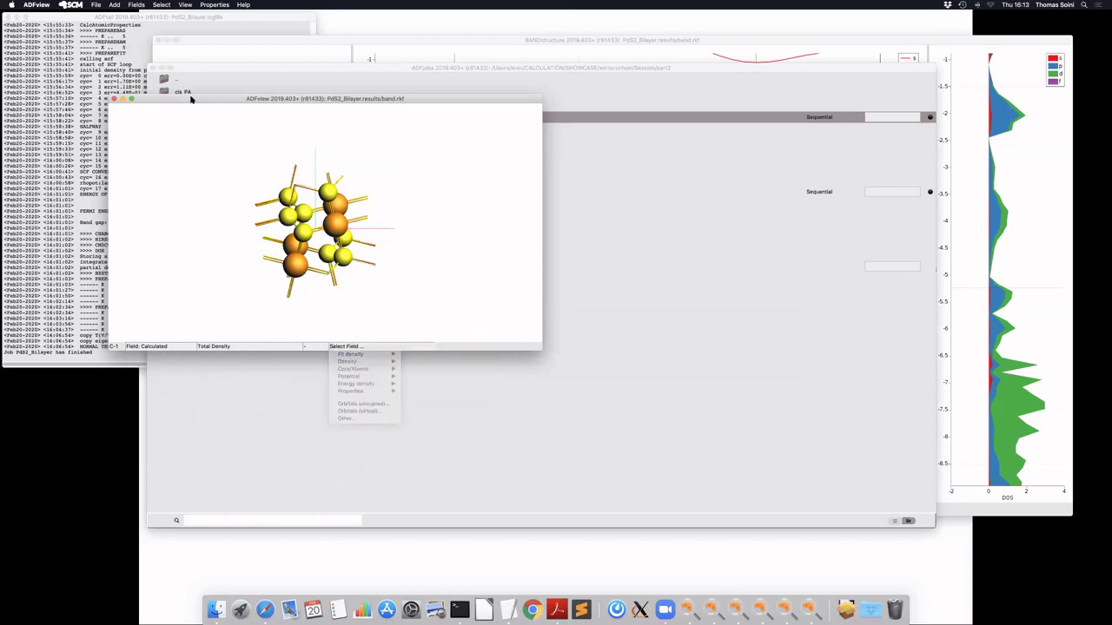
left_click(137, 4)
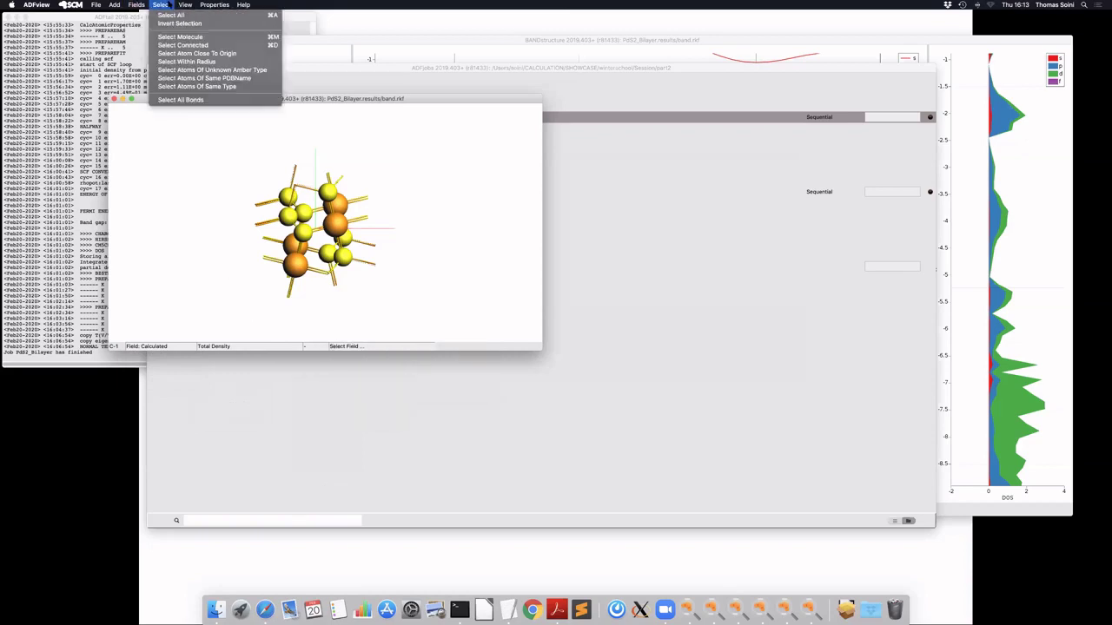
left_click(208, 352)
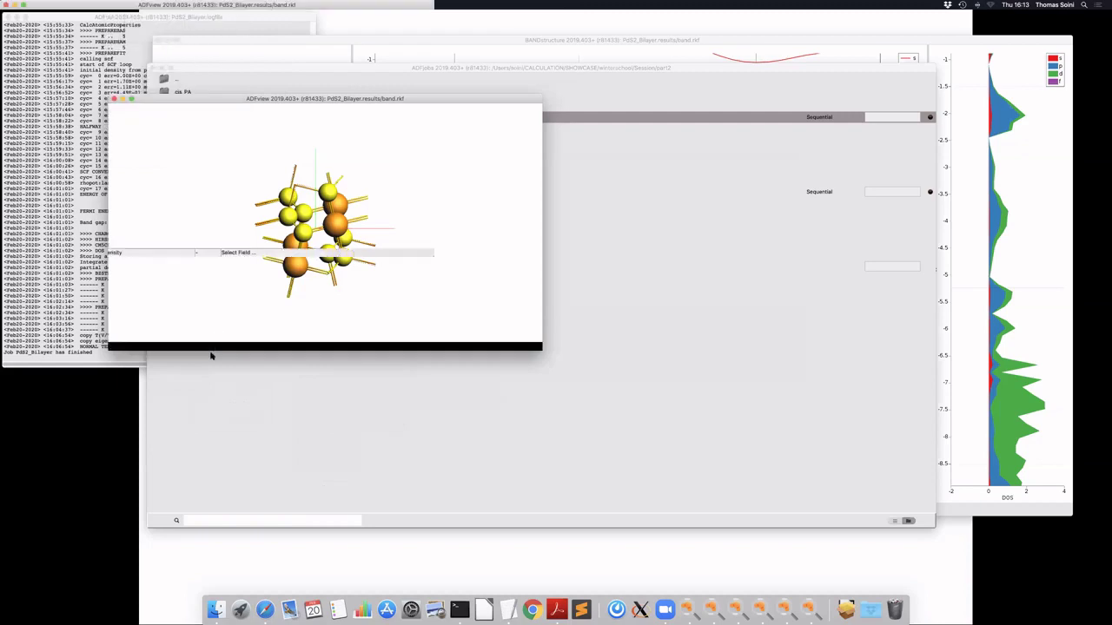
left_click(146, 346)
key("Return")
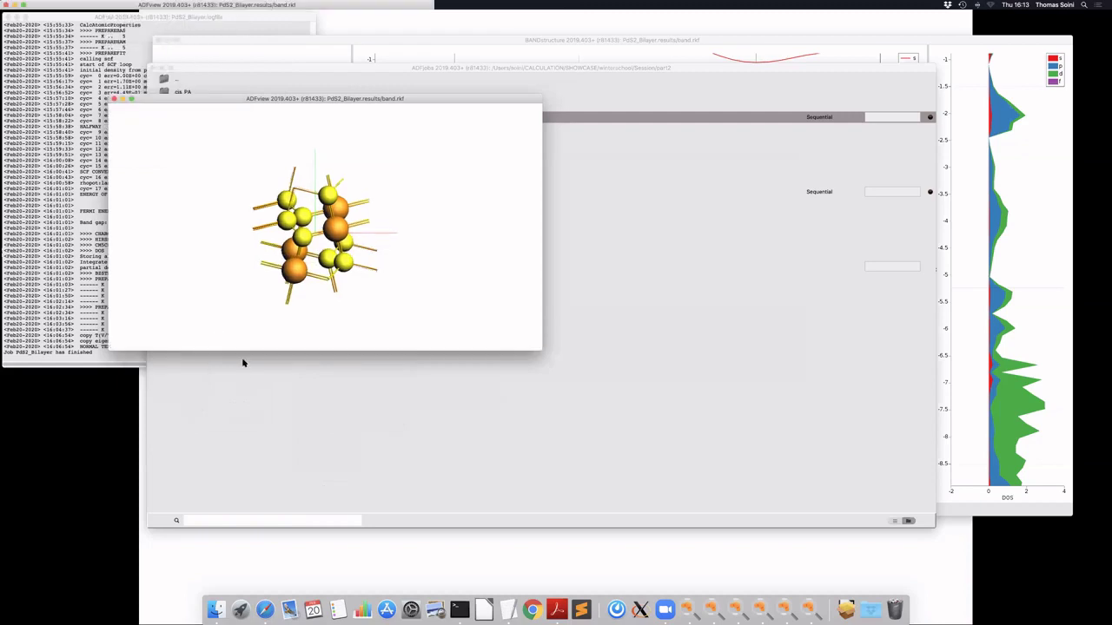
Step: Add an isosurface of the Total Density to the bilayer and rotate it to a side view of the two layers
left_click(120, 4)
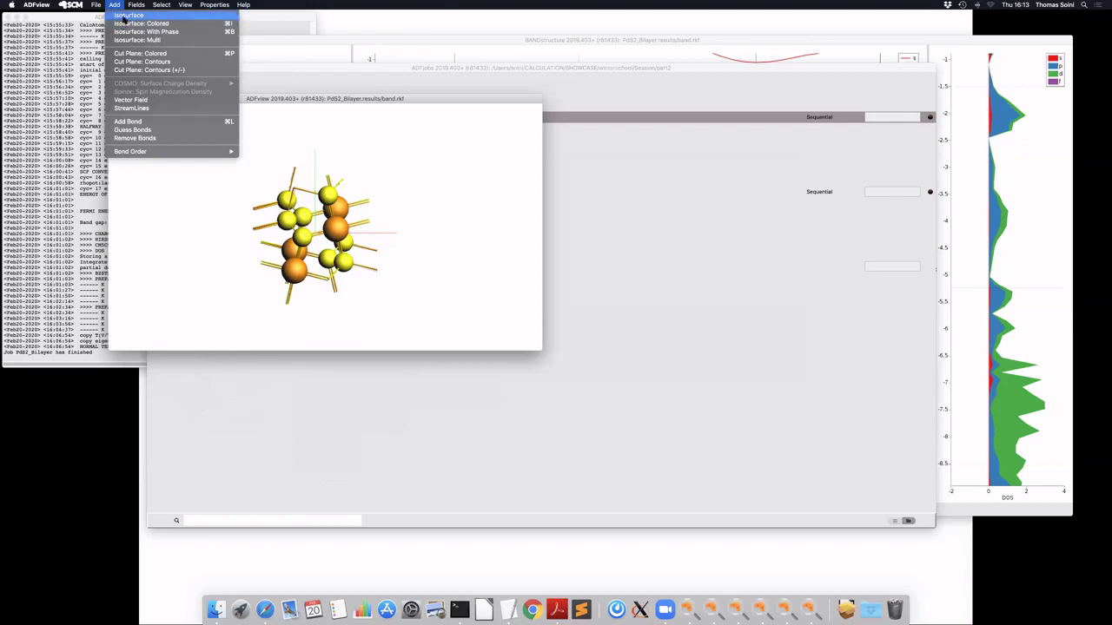
left_click(126, 16)
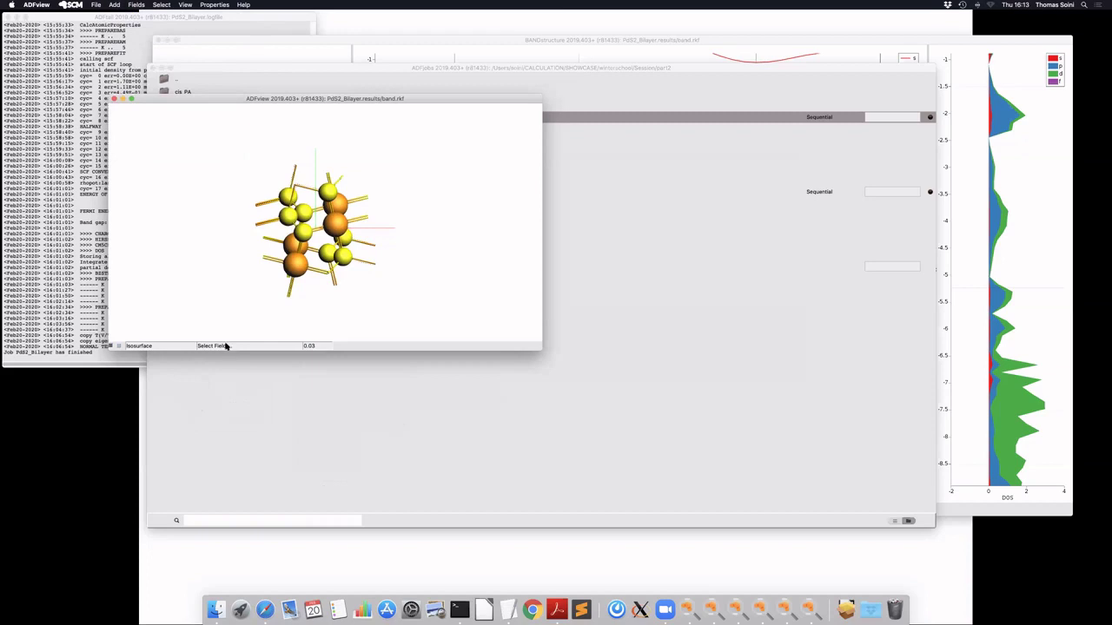
left_click(224, 346)
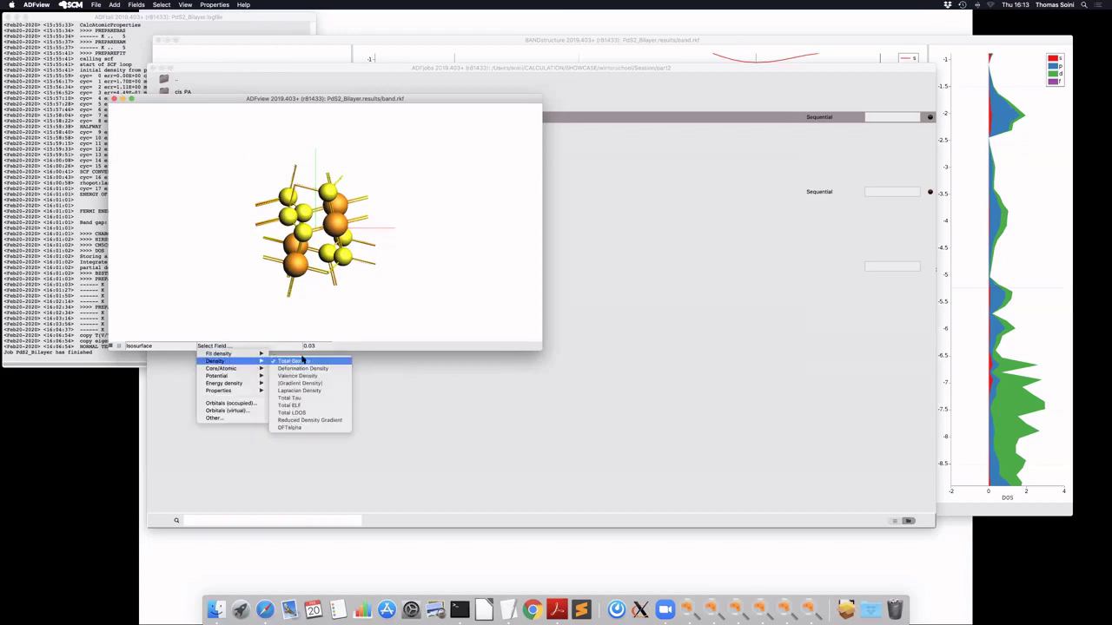
left_click(302, 361)
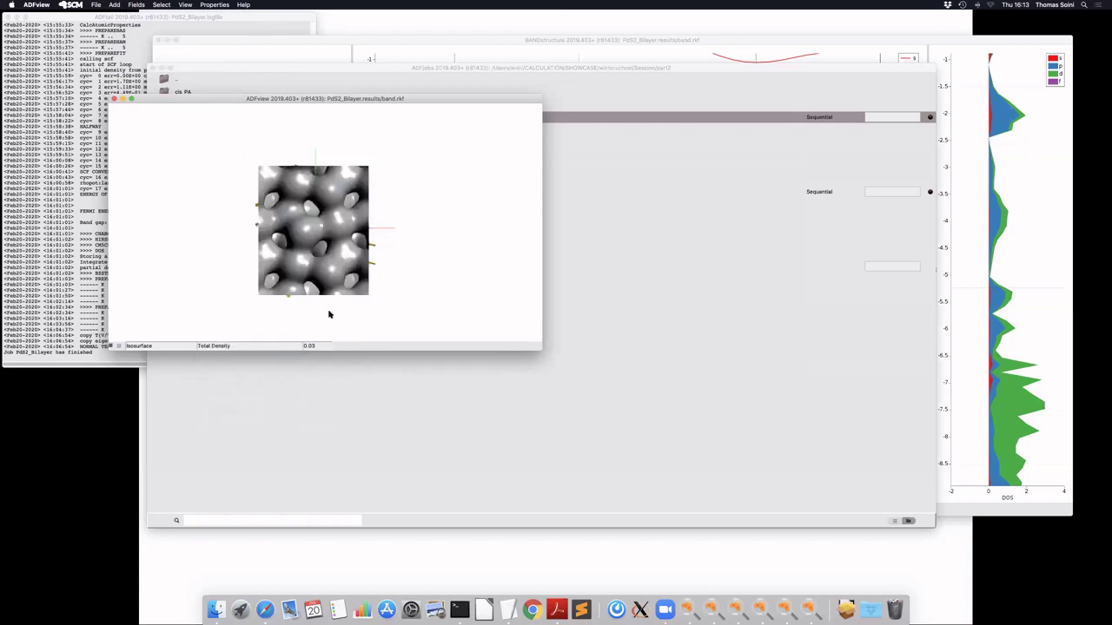
mouse_move(319, 311)
left_mouse_down()
mouse_move(323, 279)
mouse_move(318, 306)
left_mouse_up()
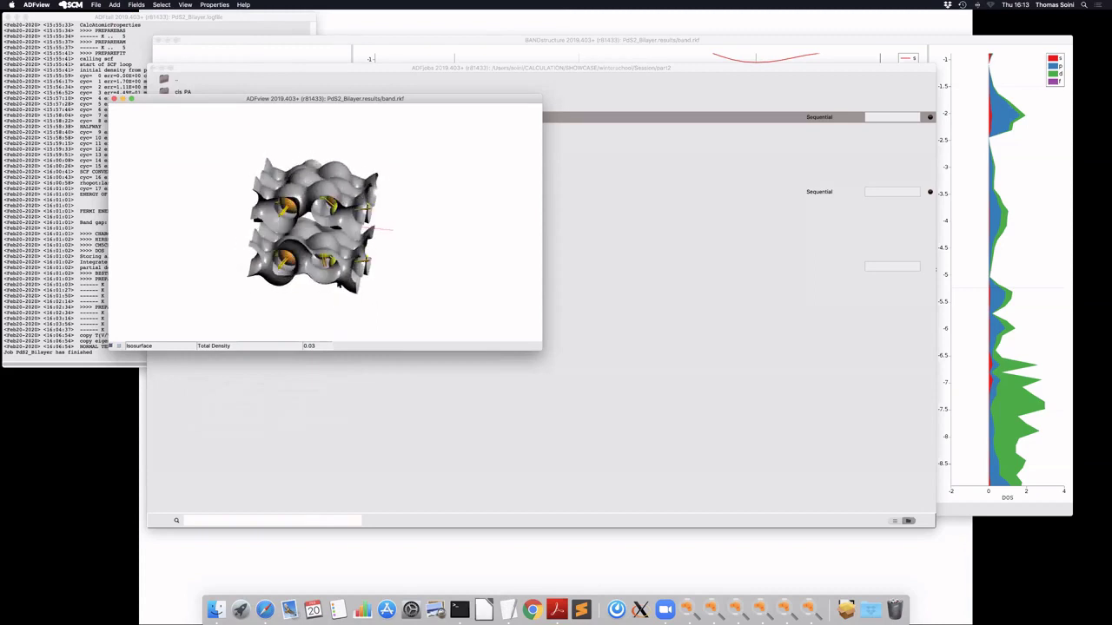
Step: Try isovalues of 0.01 and 0.2 for the Total Density isosurface
left_click(311, 346)
type("1")
key("Return")
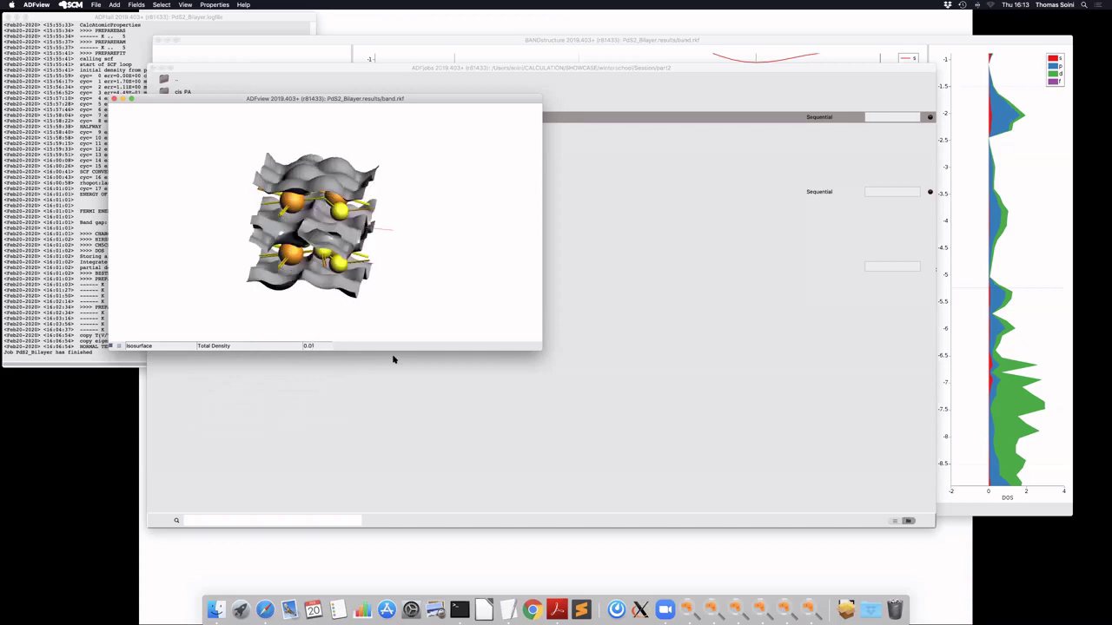
key("BackSpace")
key("BackSpace")
type("2")
key("Return")
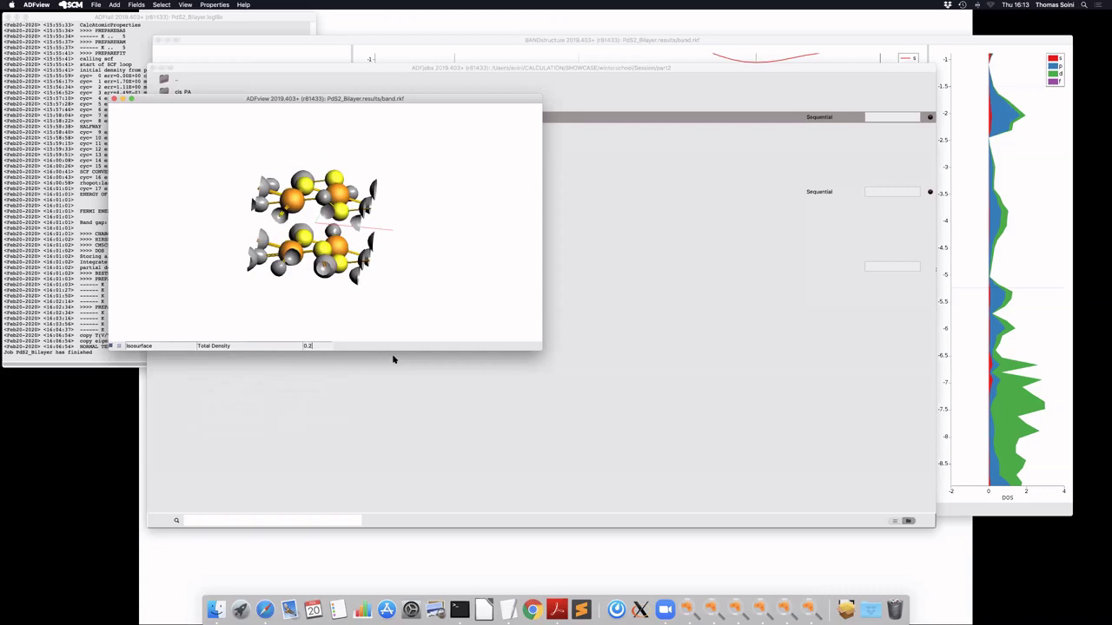
Step: Rotate the bilayer to see its layers edge-on and set the Total Density isovalue to 0.25
left_click_drag(382, 261, 344, 206)
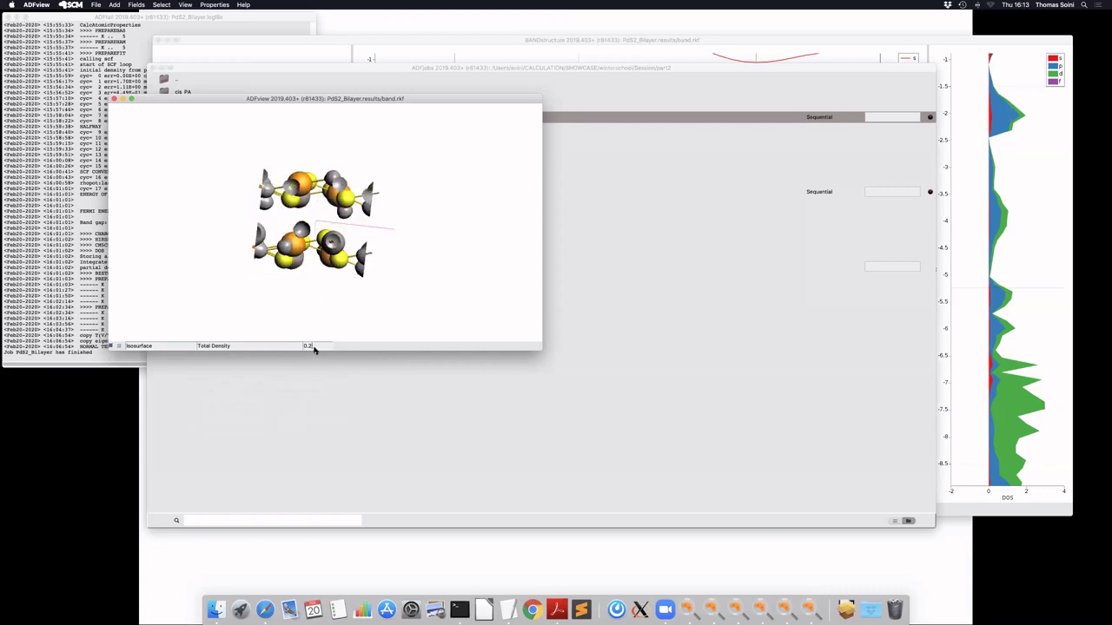
key("BackSpace")
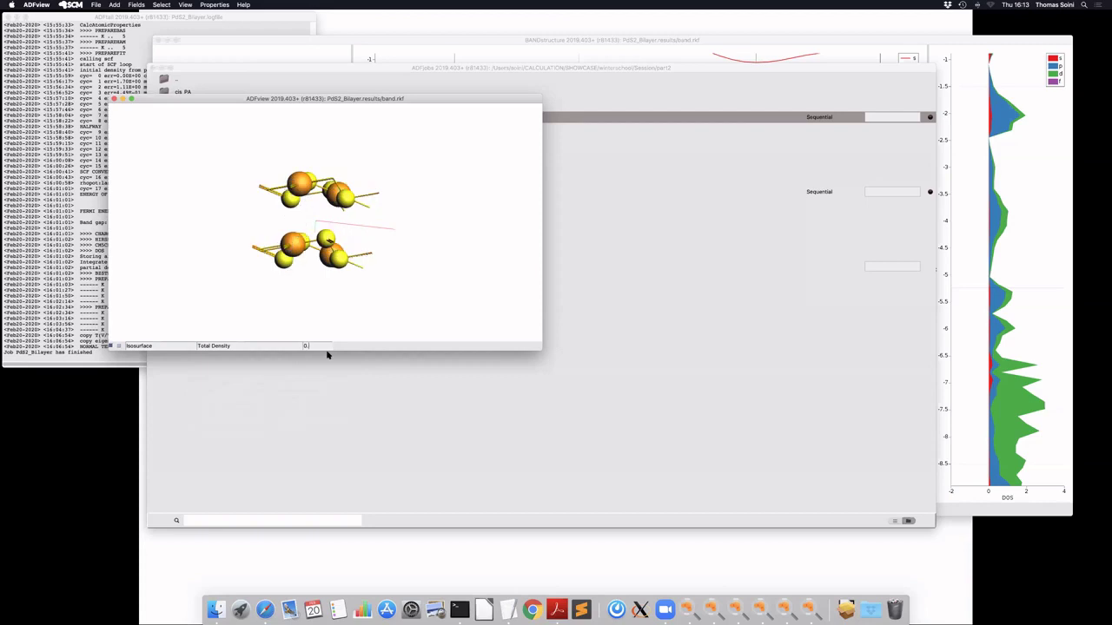
type("25")
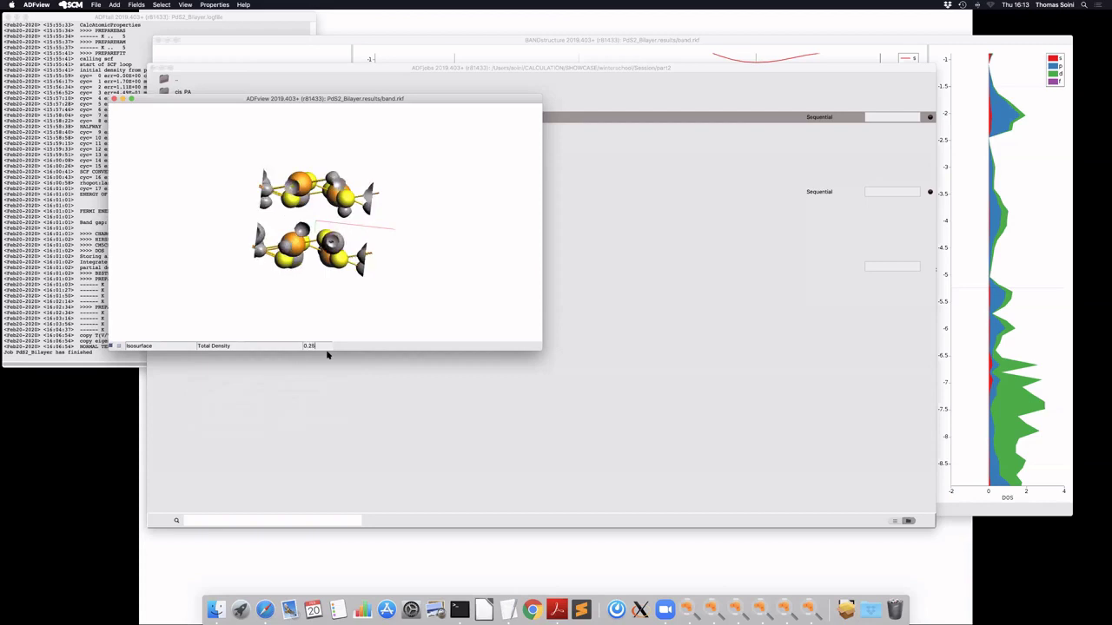
Step: Set the Total Density isovalue to 0.05, rotate the bilayer to an oblique view from above, and close the density view
key("BackSpace")
key("BackSpace")
type("05")
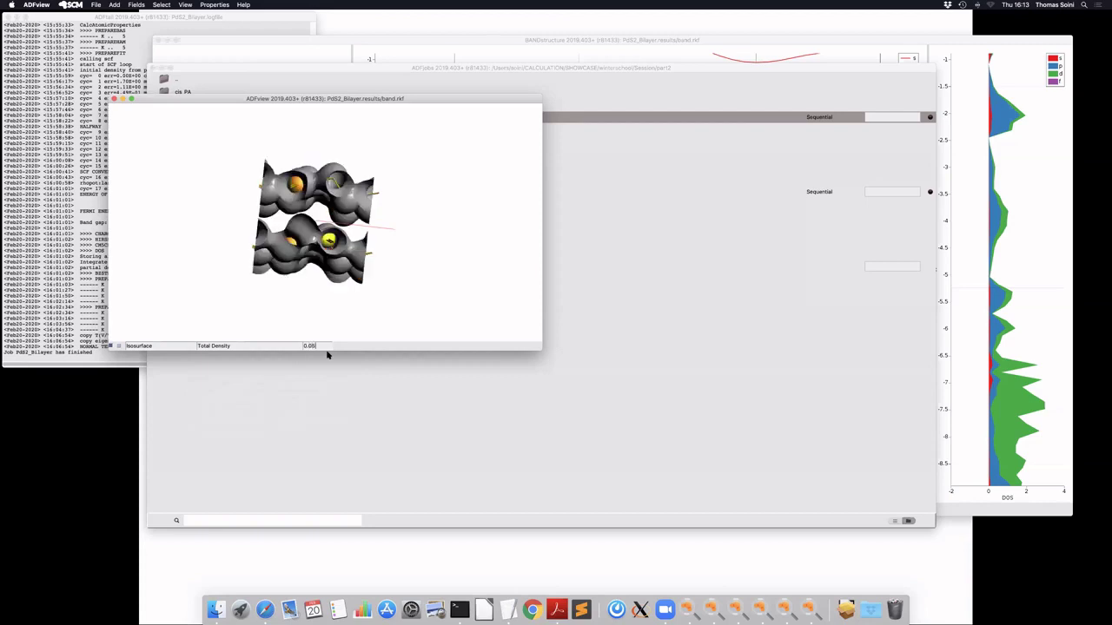
left_click_drag(435, 189, 399, 220)
left_click_drag(373, 295, 391, 267)
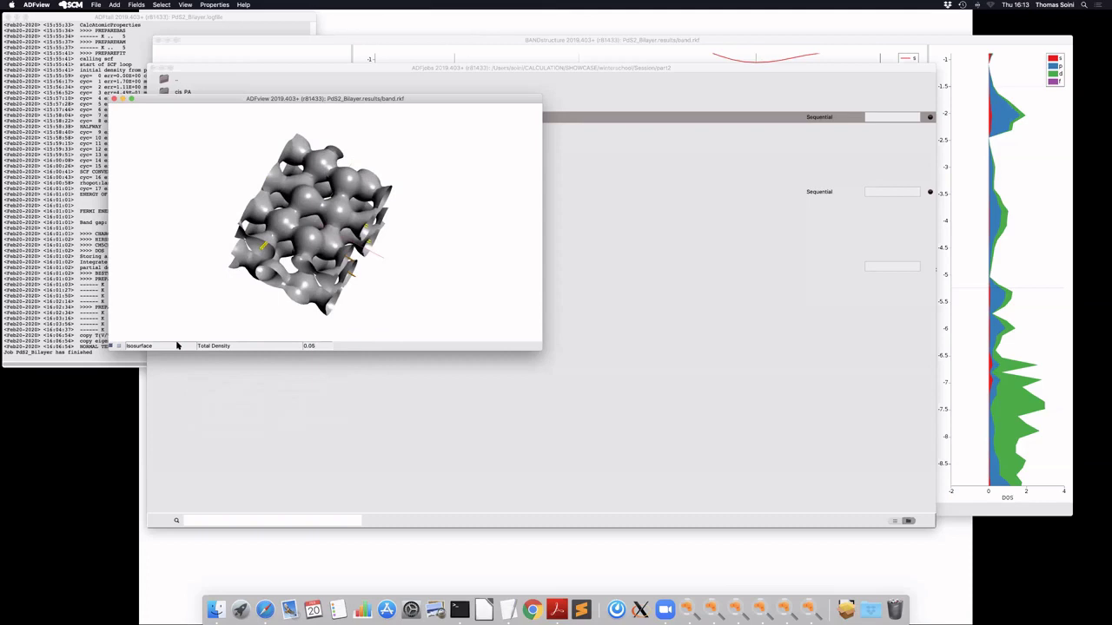
left_click(112, 99)
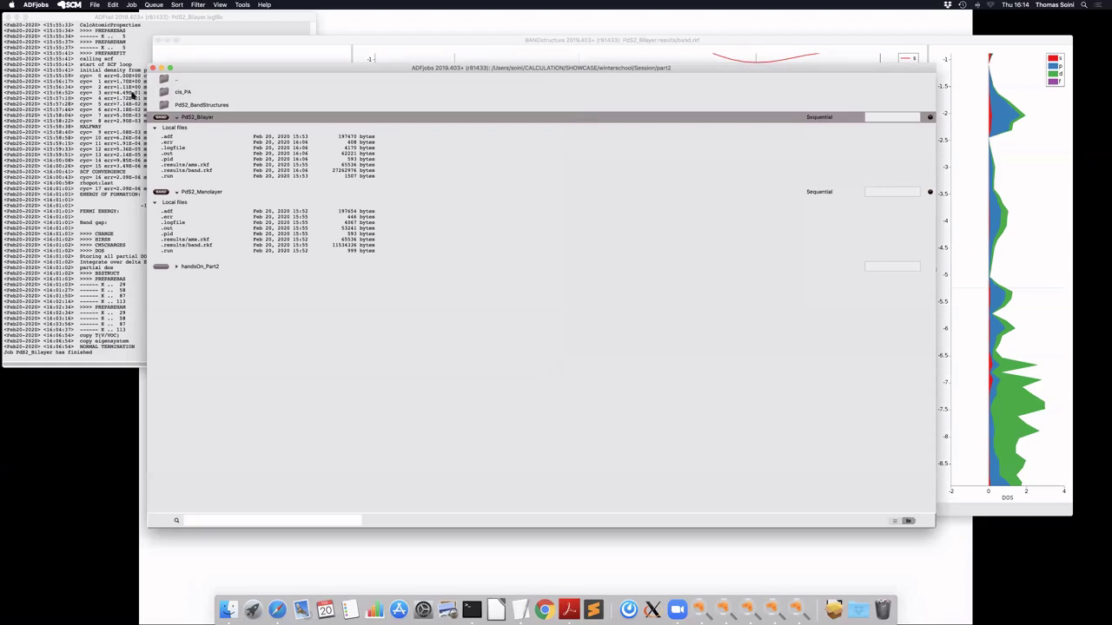
Step: Open the cis_PA folder in the job list and close the PdS2_Bilayer logfile and both PdS2 band structure windows
left_click_drag(243, 66, 161, 105)
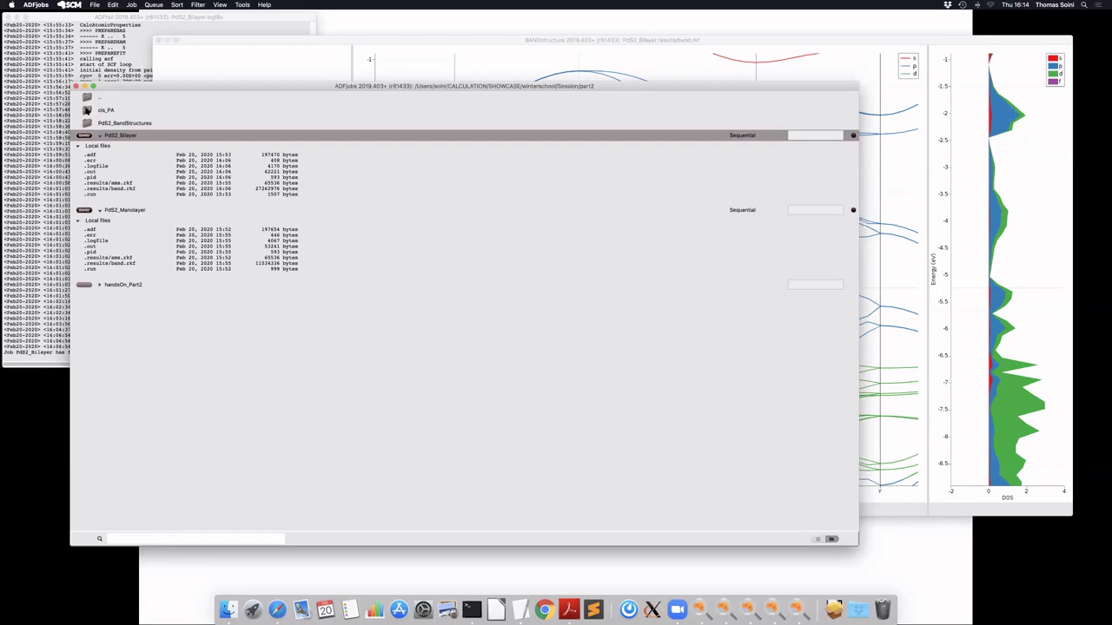
double_click(87, 111)
left_click(182, 40)
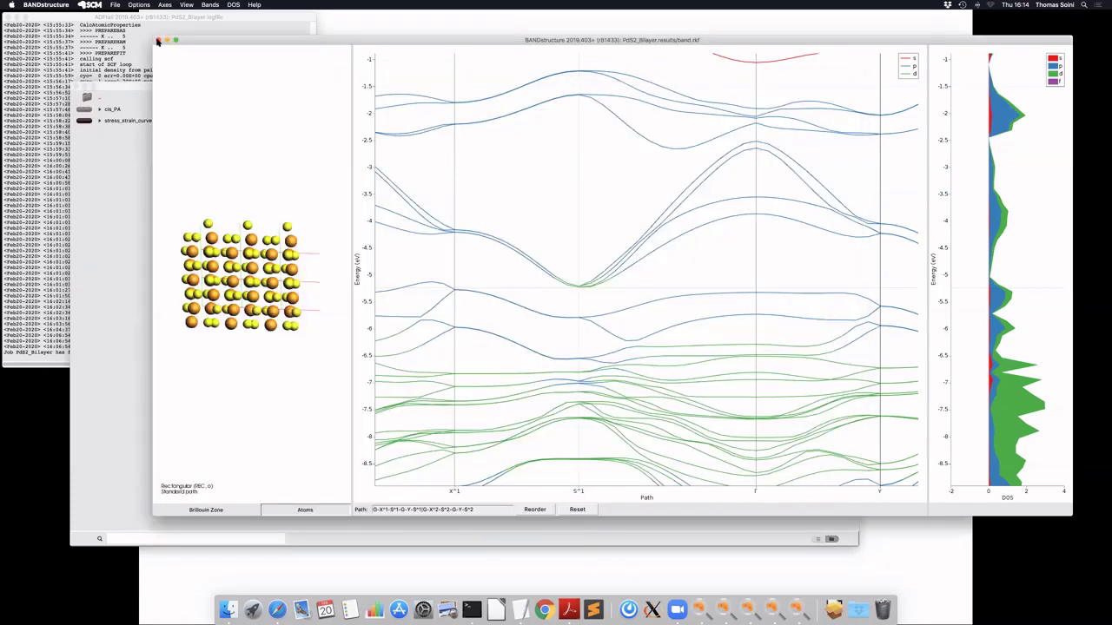
left_click(157, 40)
left_click(8, 18)
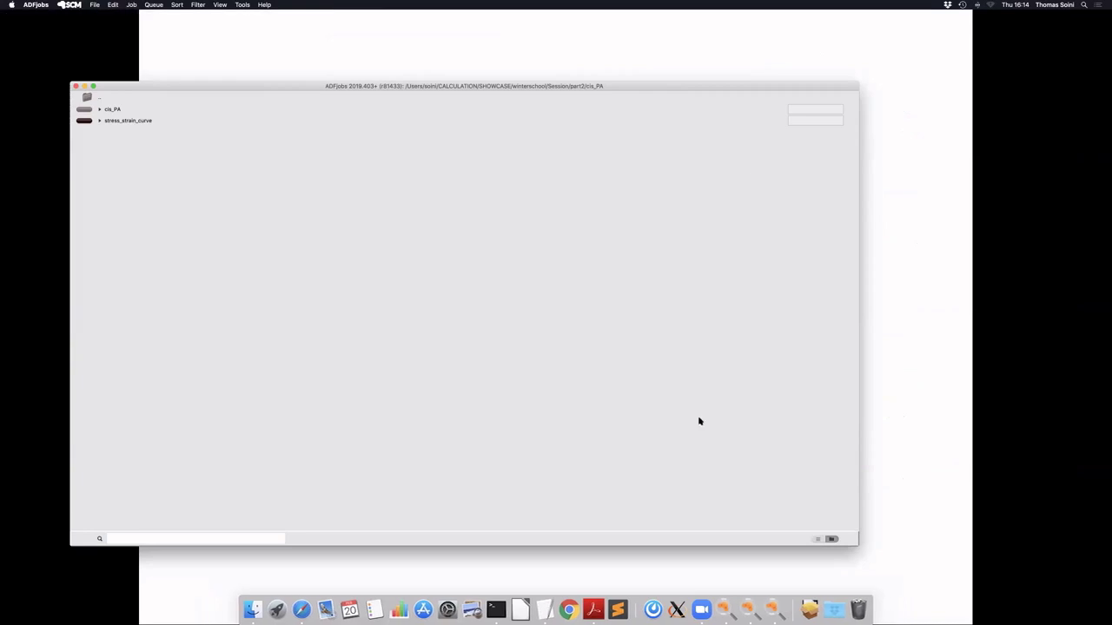
left_click(774, 609)
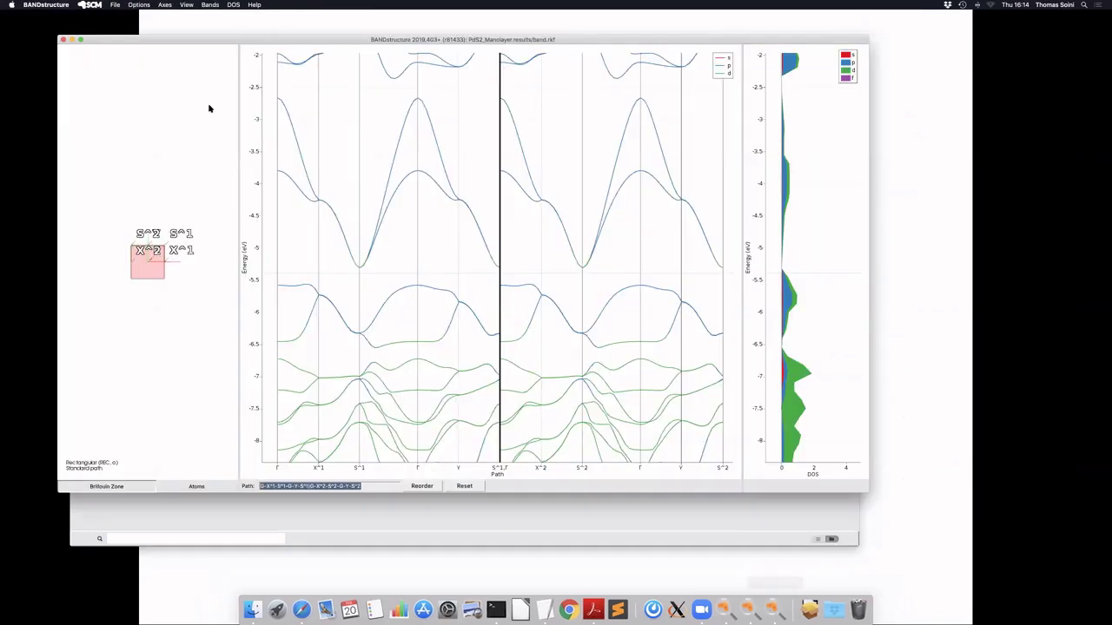
left_click(63, 40)
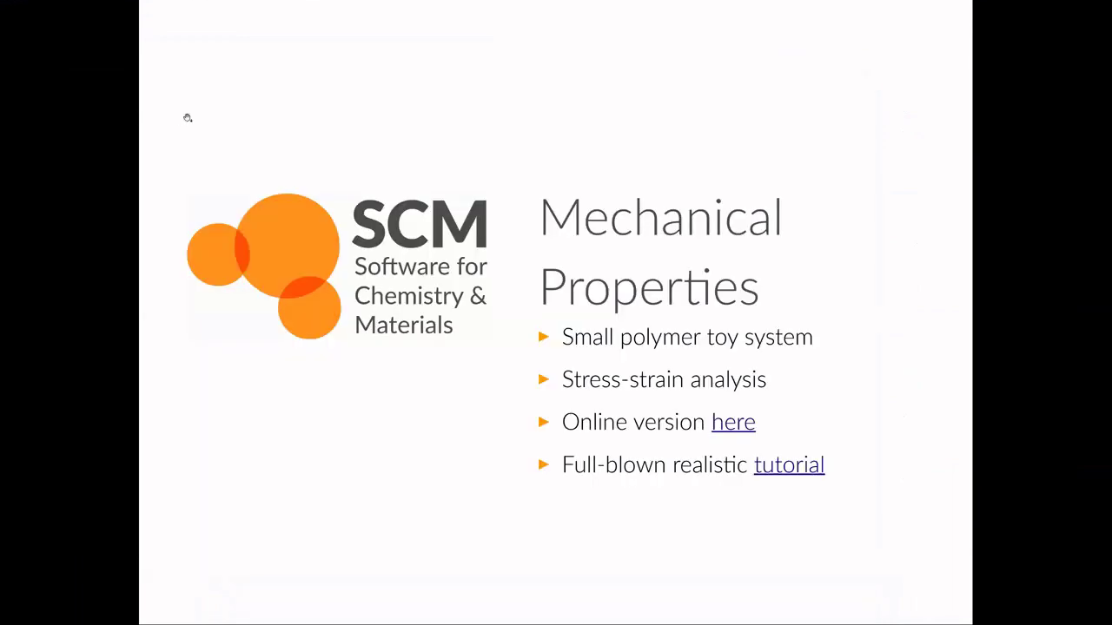
key("Right")
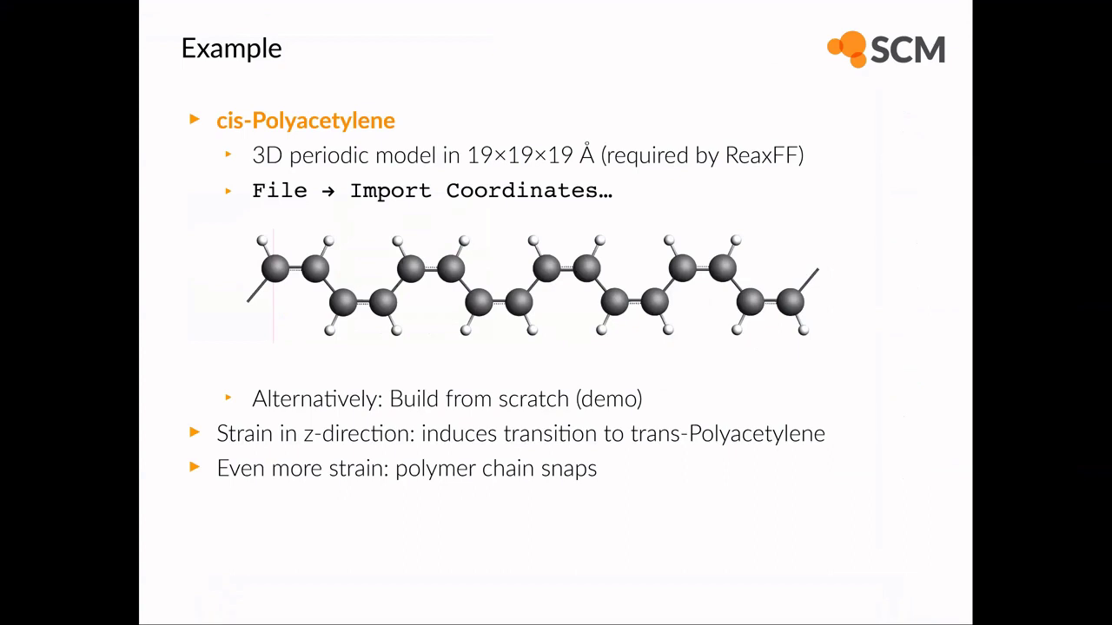
key("Right")
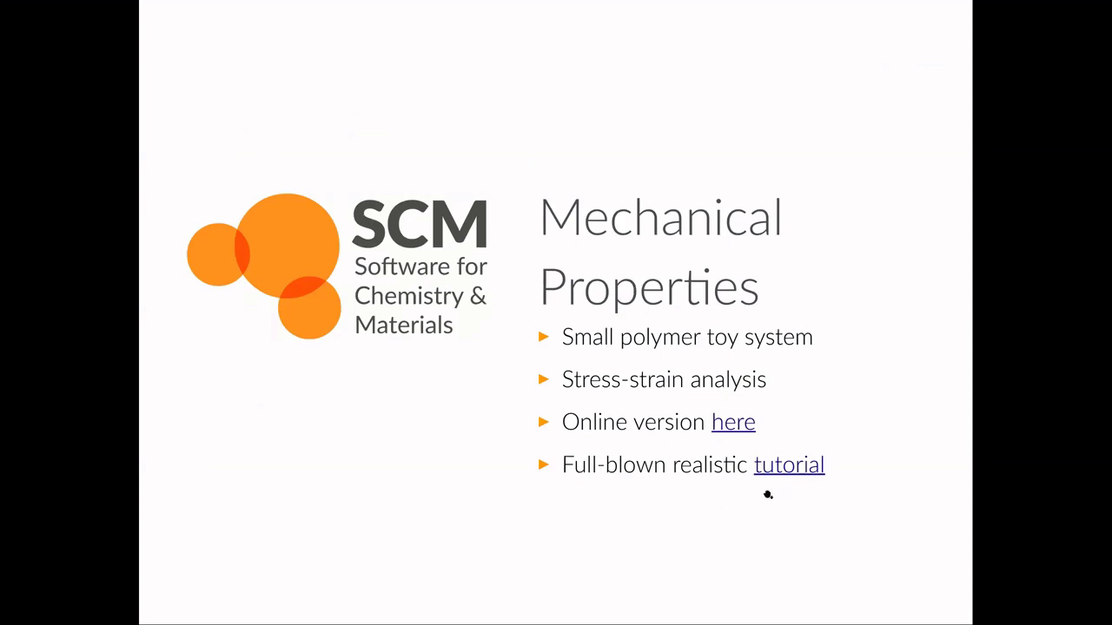
key("Right")
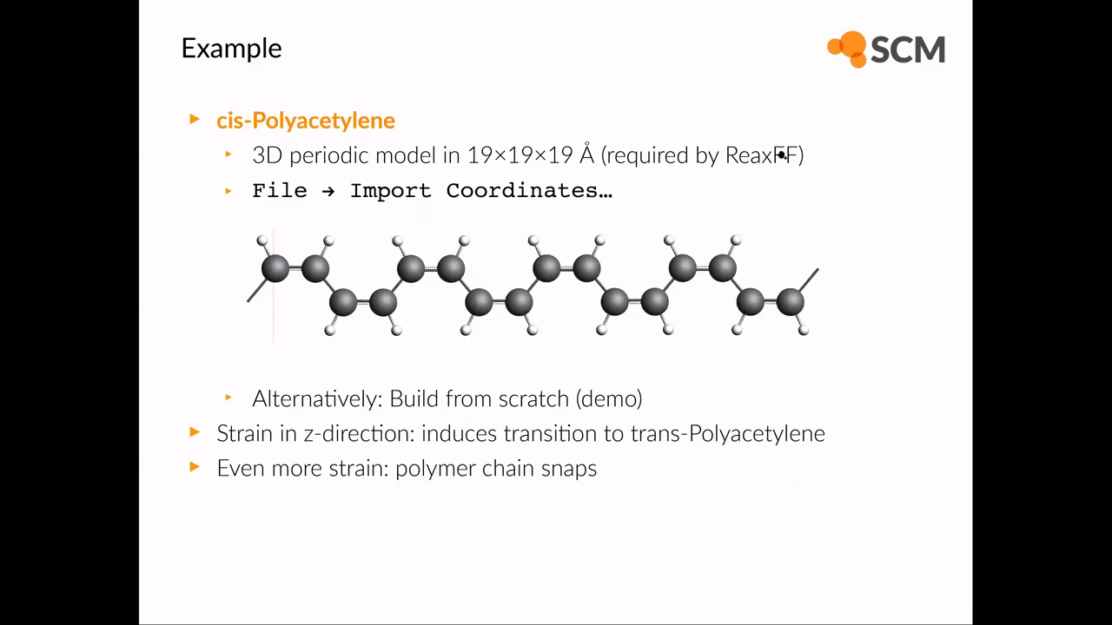
Step: Switch to ADFjobs and create a new input in ADFinput
key("super+Tab")
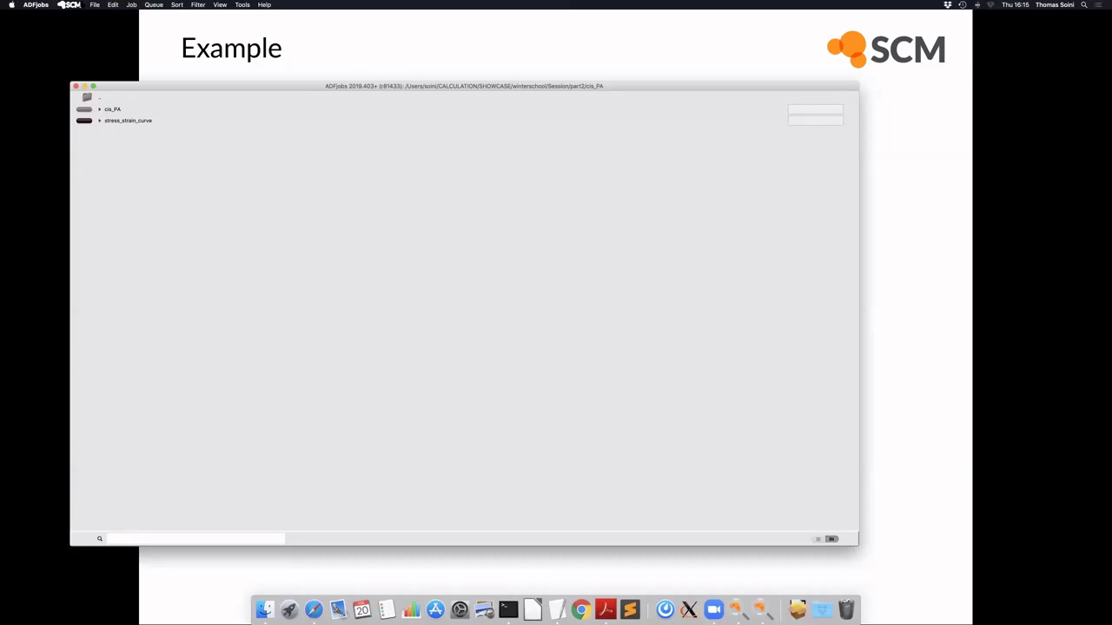
left_click(81, 5)
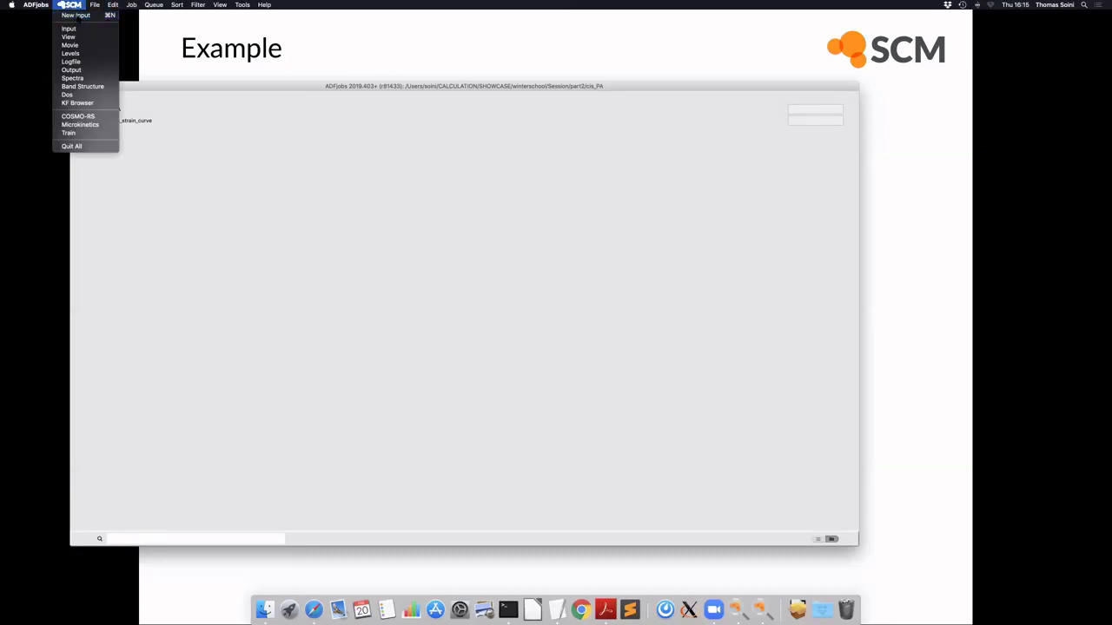
left_click(244, 85)
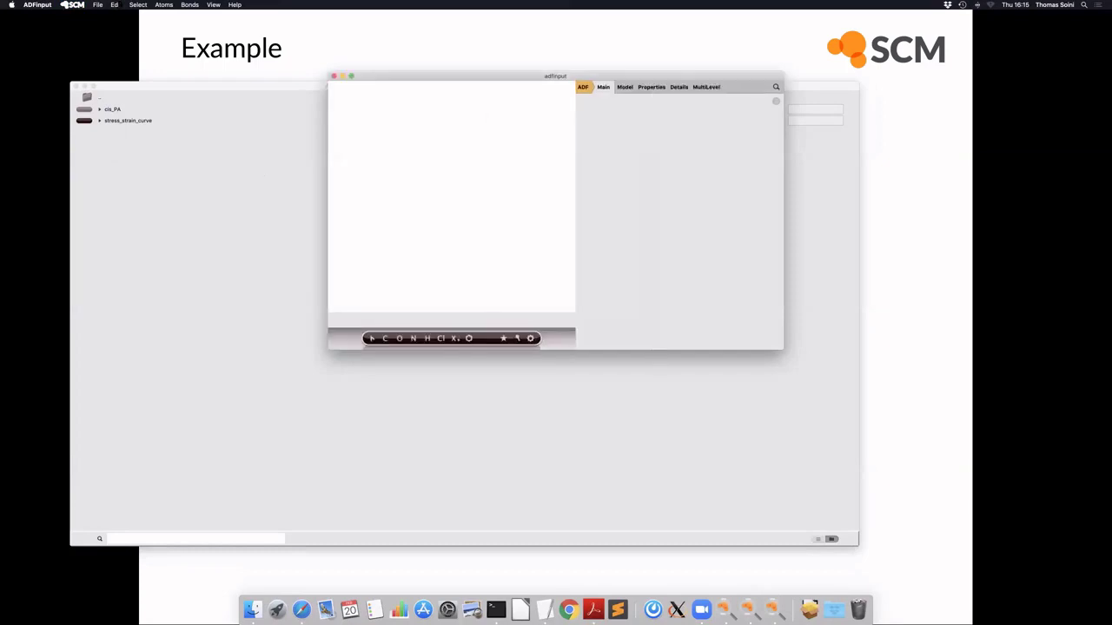
Step: Import the polymer structure from cis_PA.xyz in the cis_PA folder and orient it with its chain upright
left_click(97, 4)
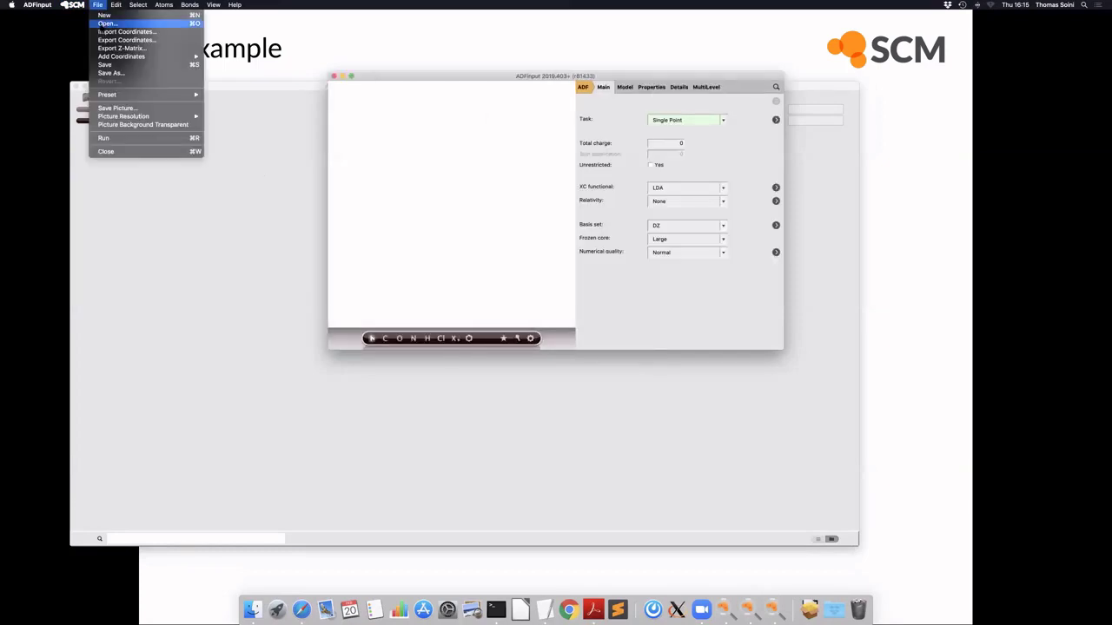
left_click(103, 23)
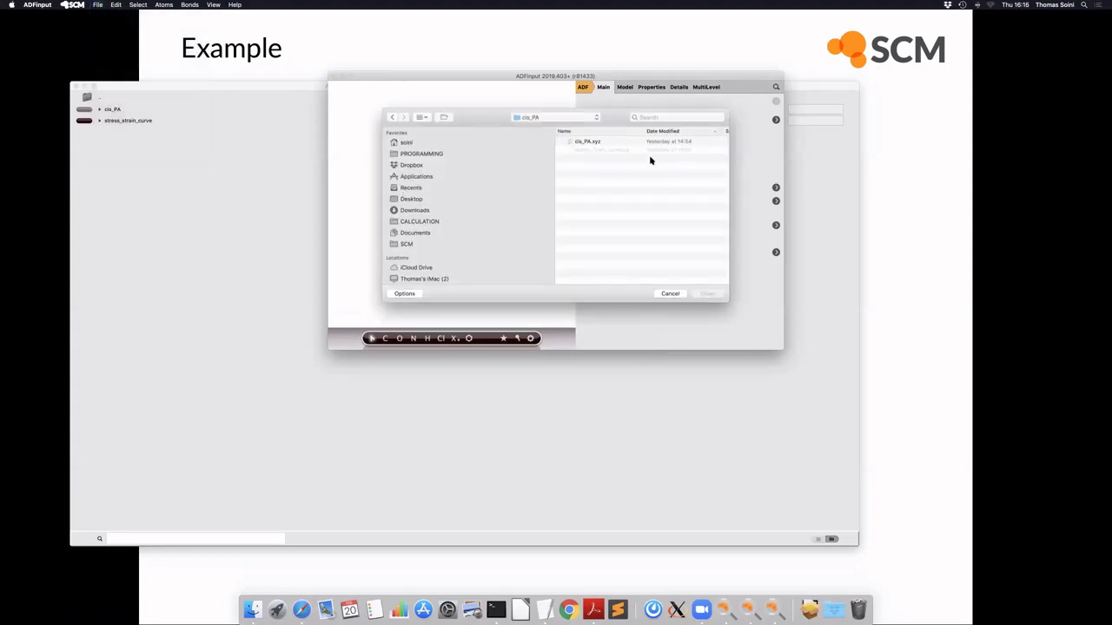
left_click(589, 142)
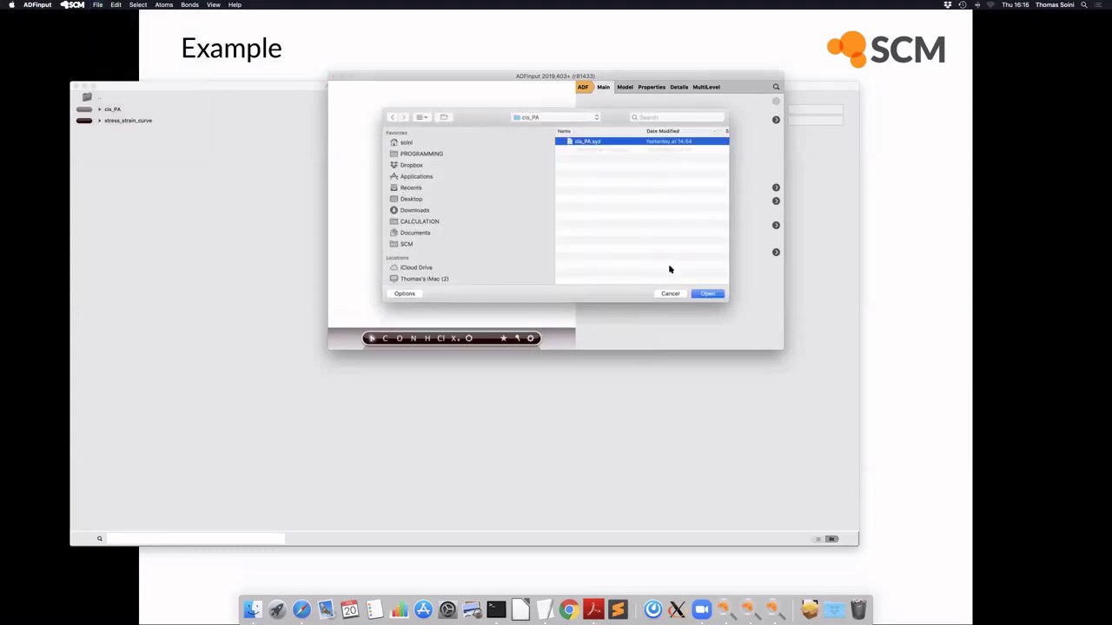
left_click(719, 296)
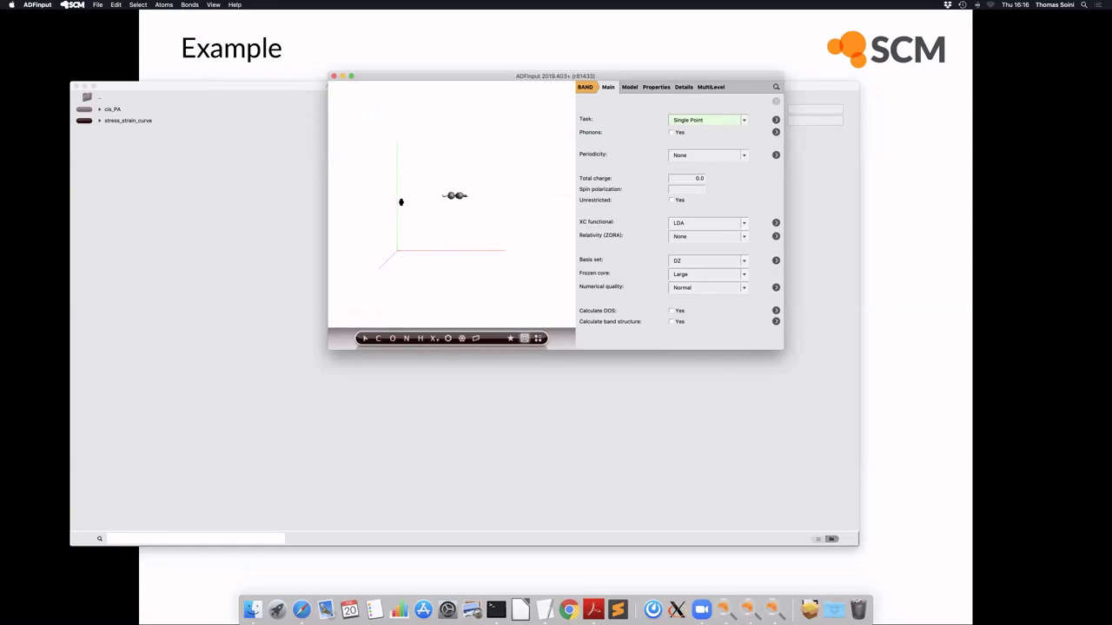
left_click_drag(458, 285, 441, 186)
left_click(419, 193)
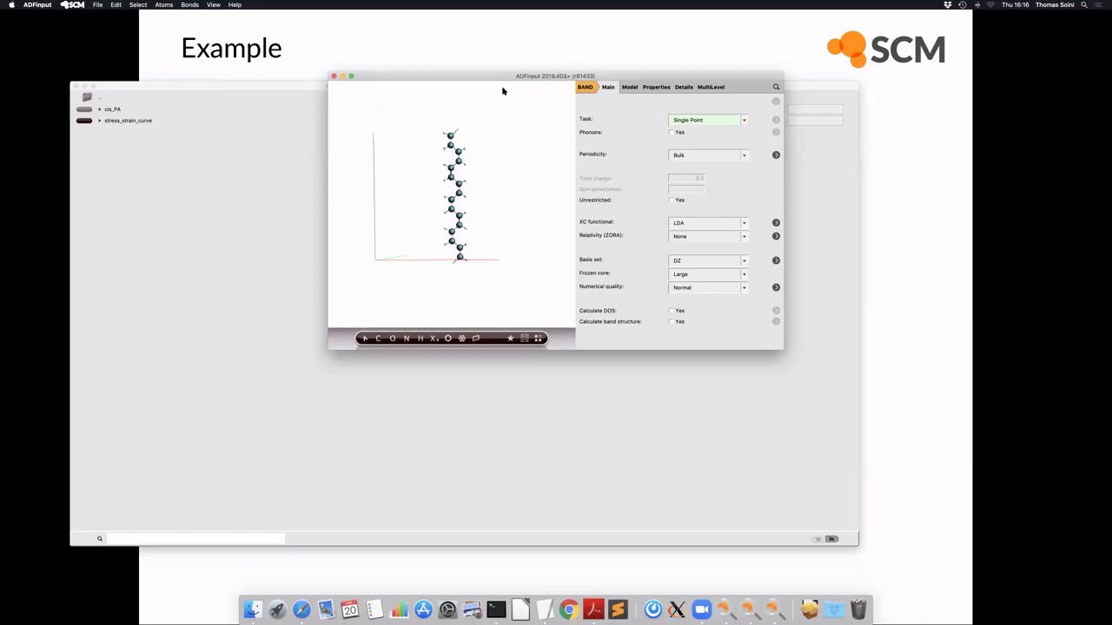
left_click_drag(569, 77, 495, 120)
Step: Show the lattice vector labels for the periodic polymer chain and inspect the chain up close
key("super+Tab")
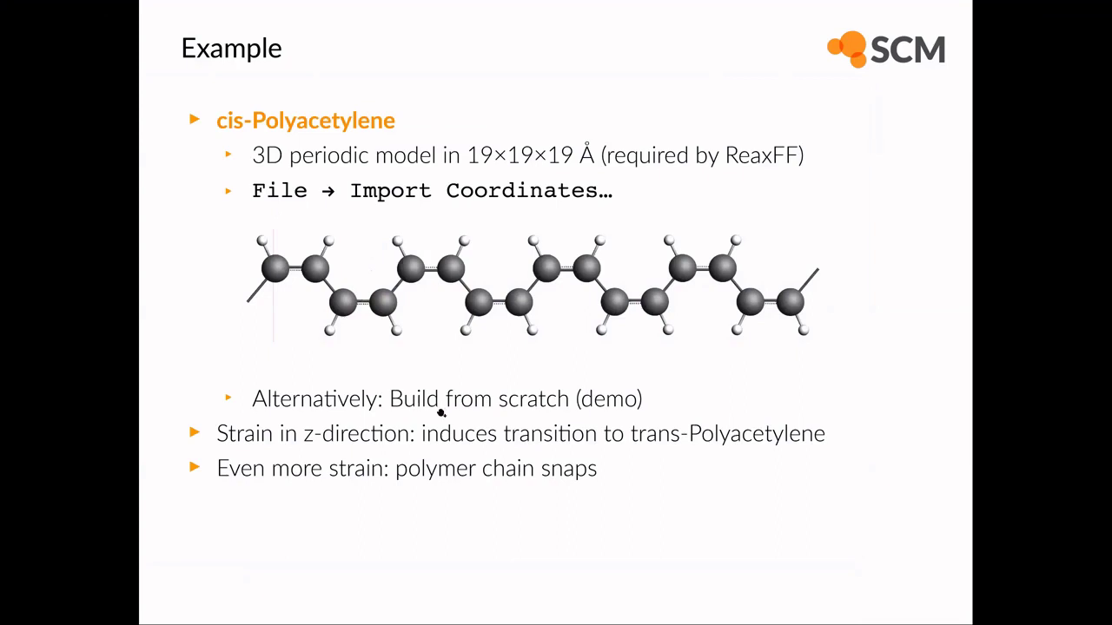
key("super+Tab")
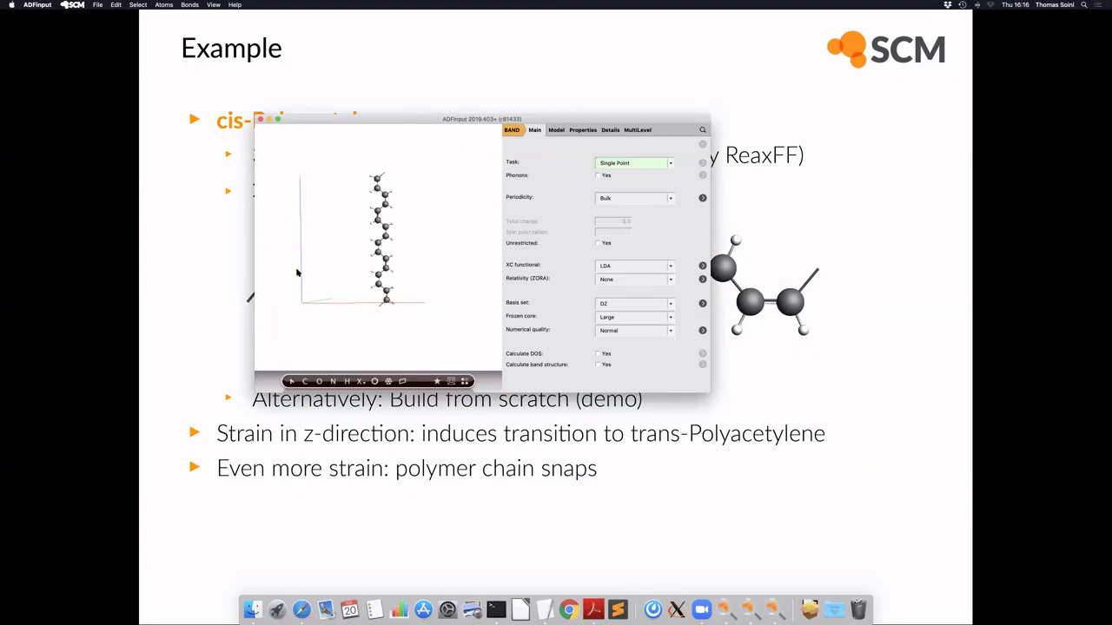
left_click(212, 4)
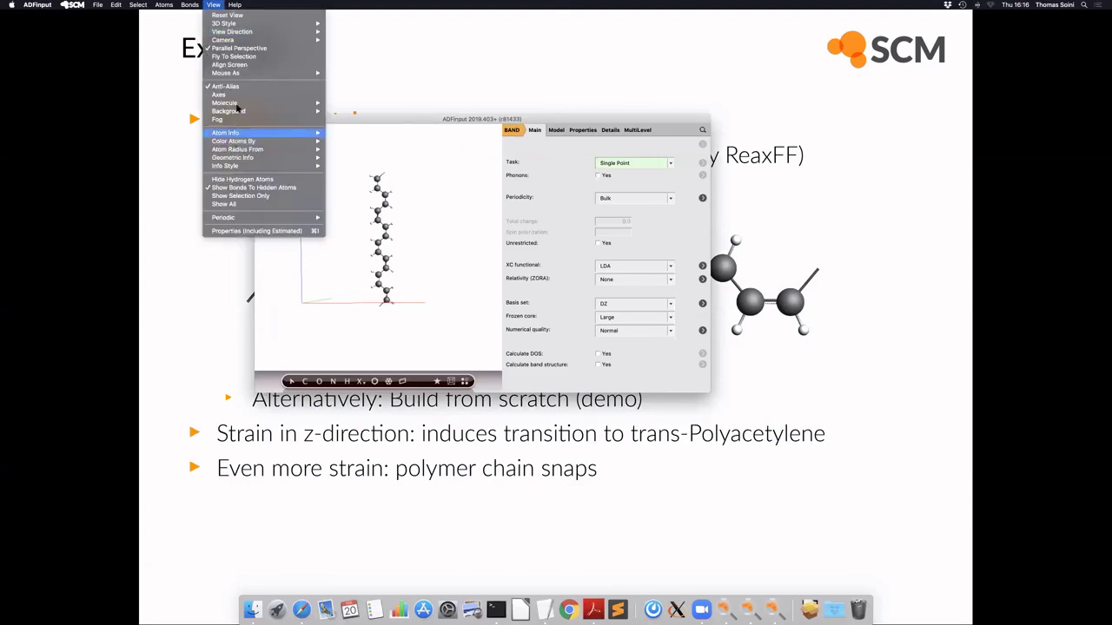
mouse_move(257, 218)
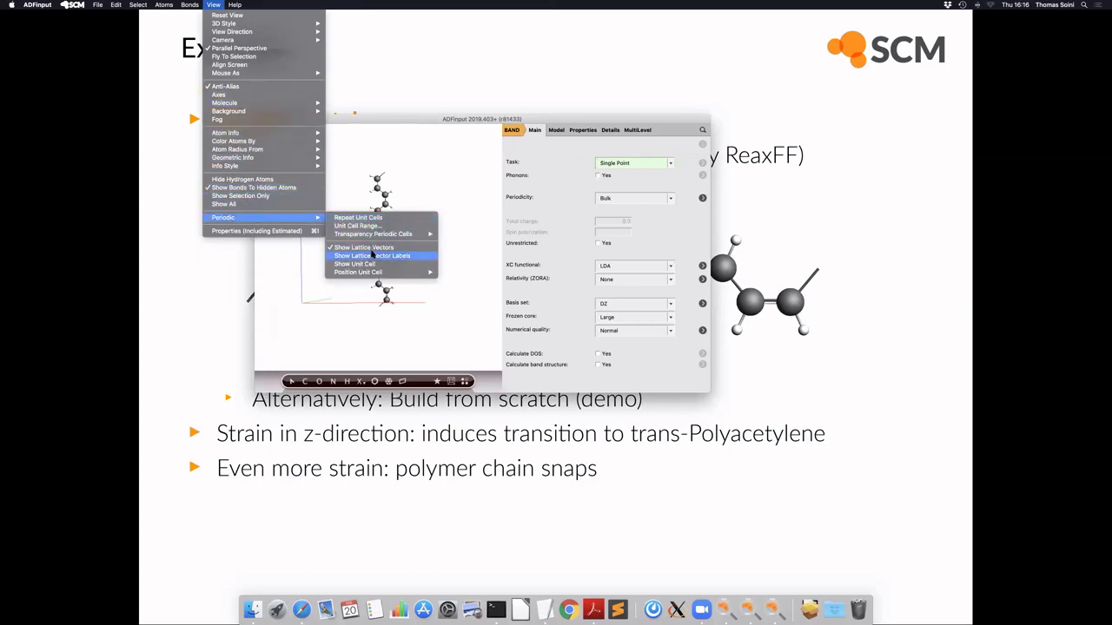
left_click(373, 248)
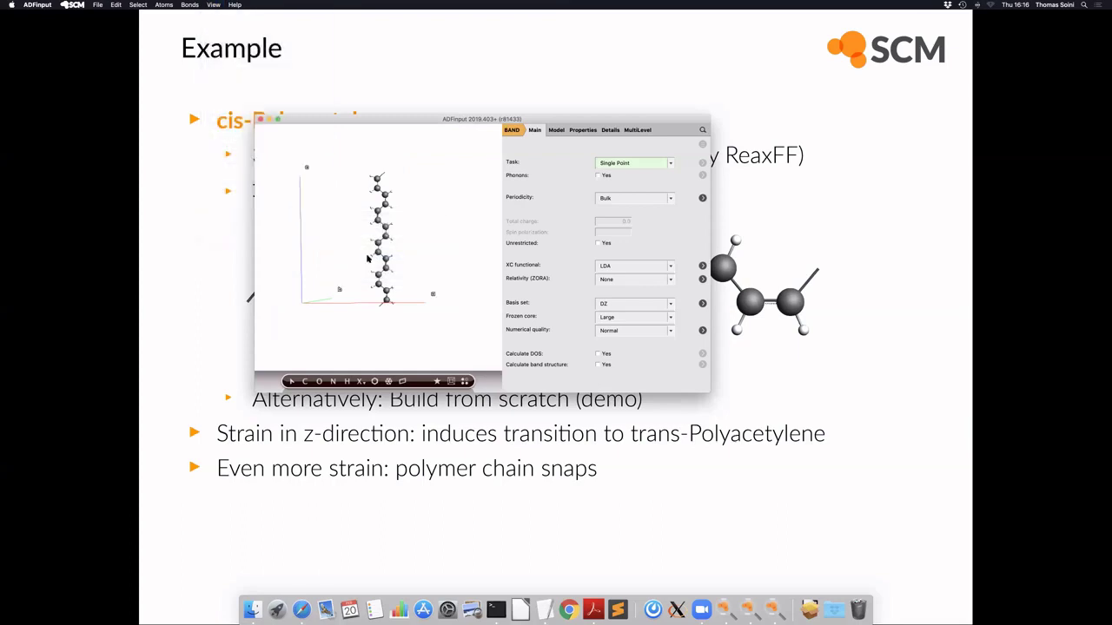
left_click_drag(301, 253, 306, 207)
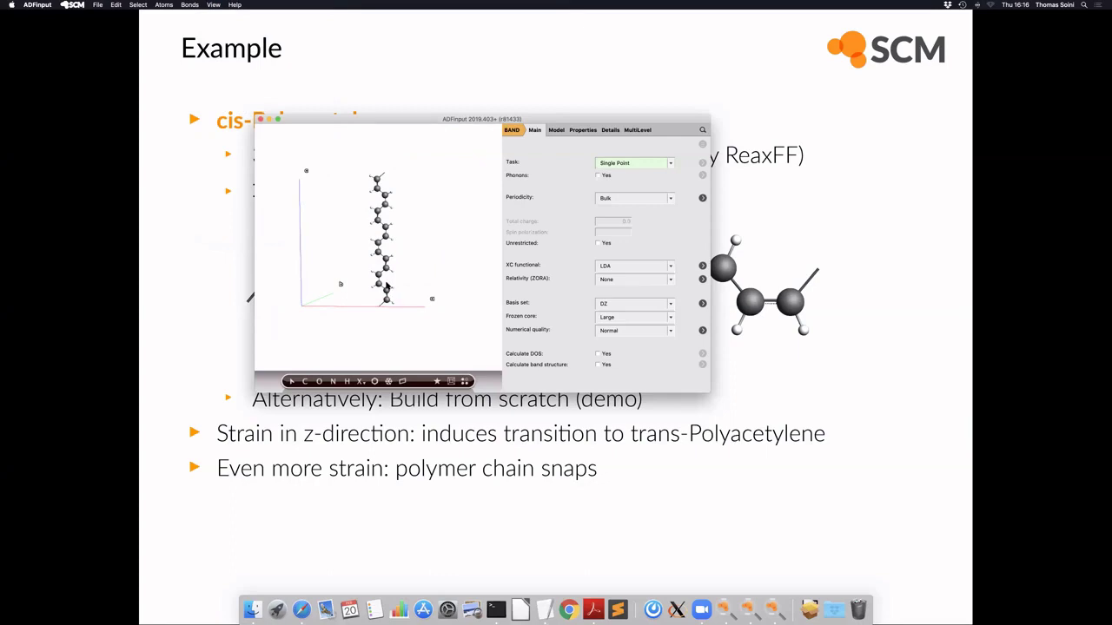
scroll(386, 286, "up", 10)
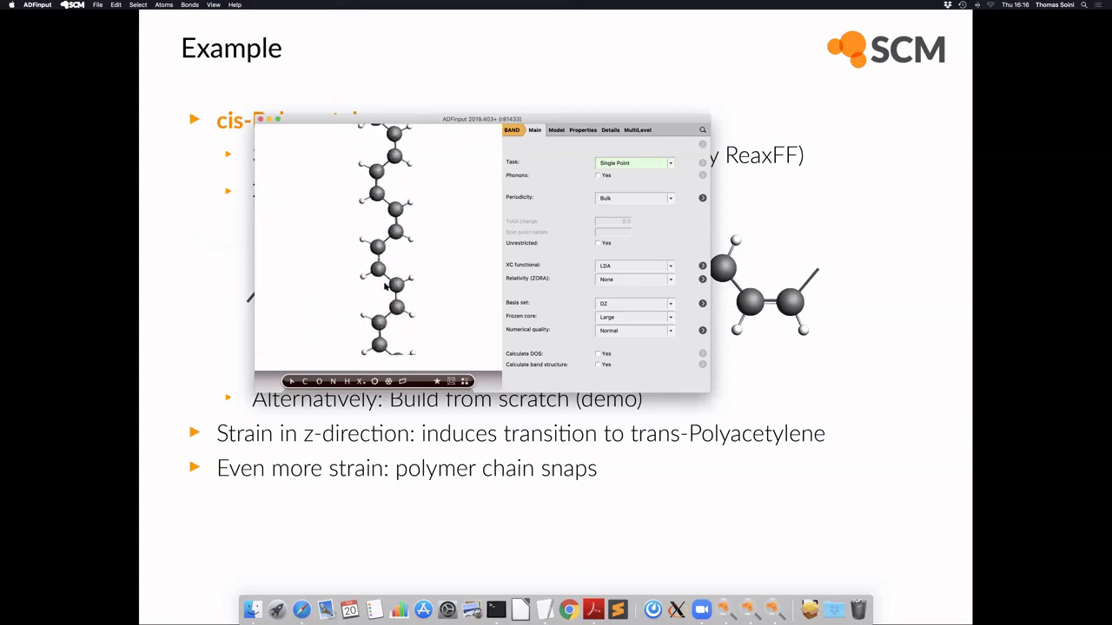
scroll(385, 287, "up", 1)
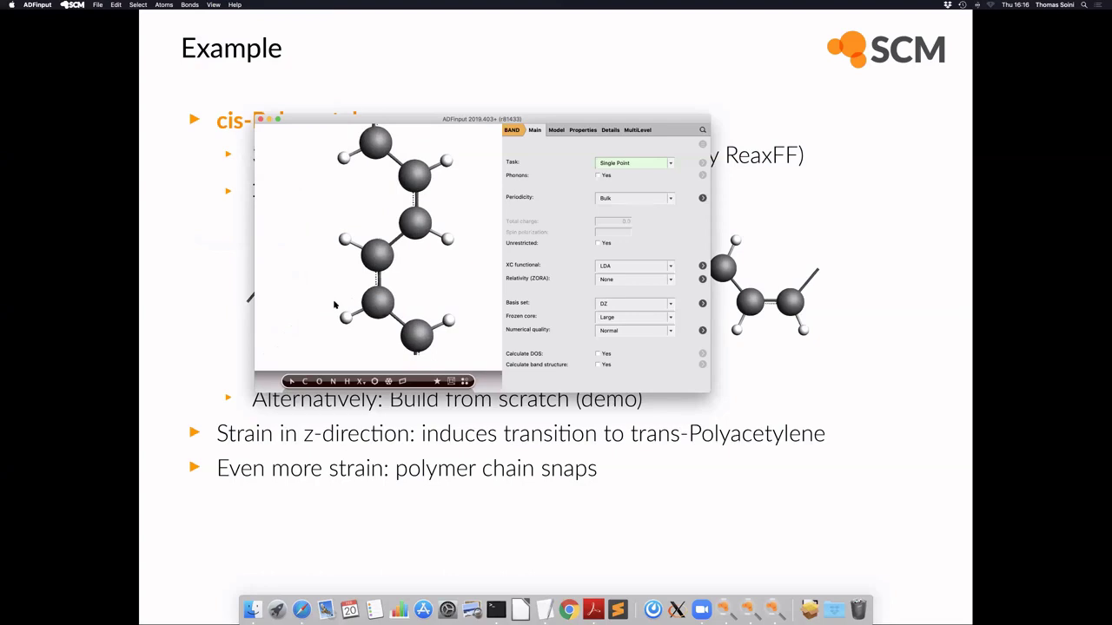
scroll(334, 305, "down", 10)
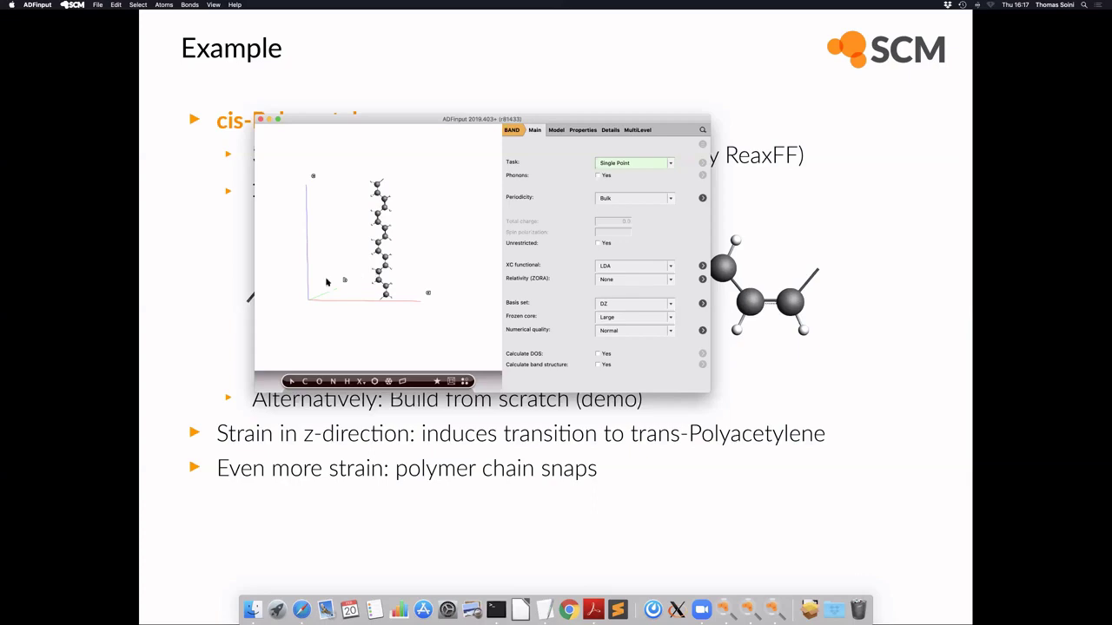
Step: Switch to the presentation and view the Setup MD Calculation slide
key("super+Tab")
key("Right")
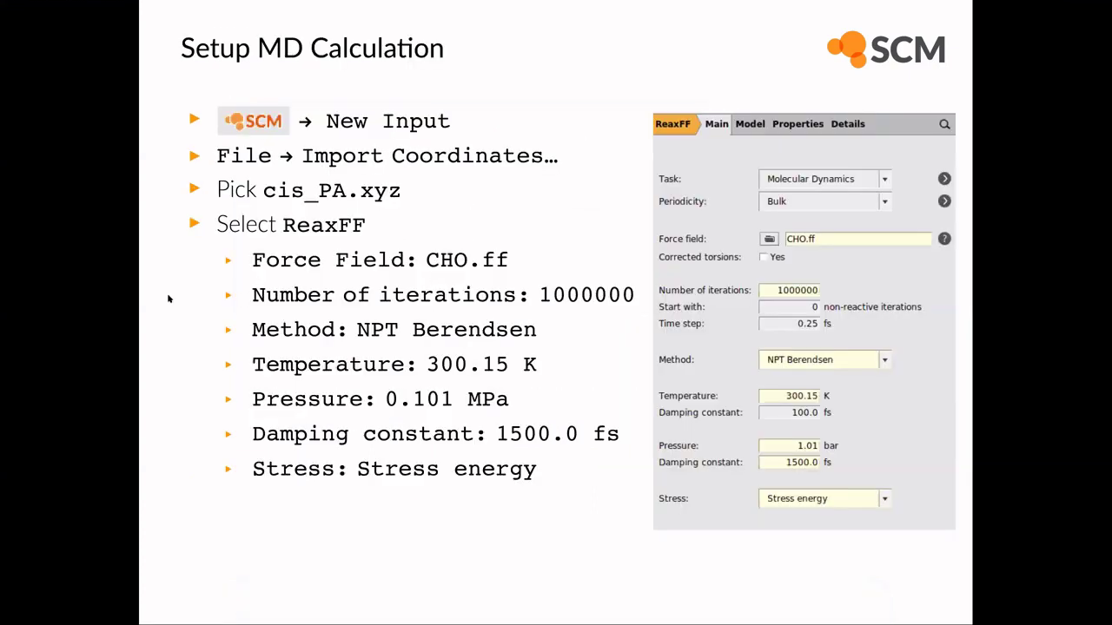
key("Left")
key("Right")
Step: Back in ADFinput, set up a ReaxFF molecular dynamics run with force field CHO.ff, 1000000 iterations and the NPT Berendsen method
key("super+Tab")
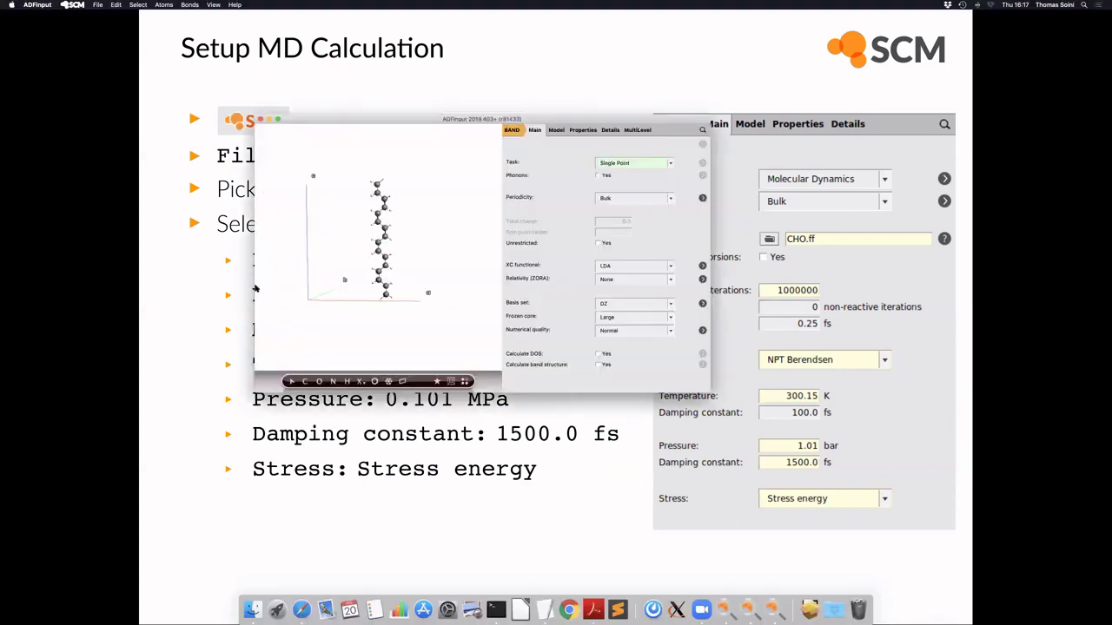
left_click(512, 132)
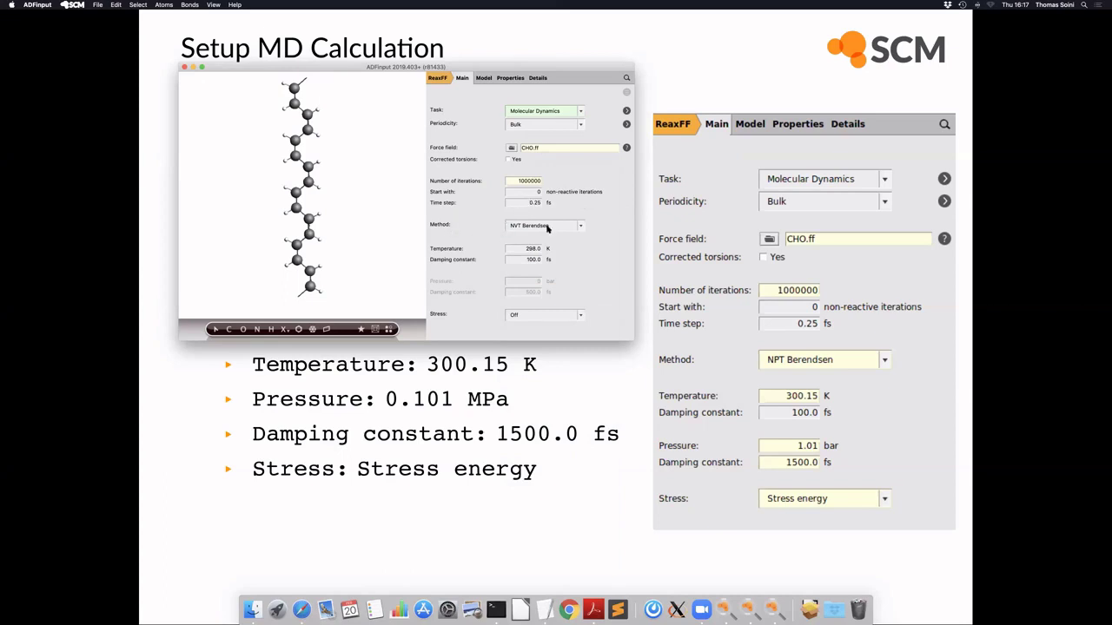
left_click(547, 226)
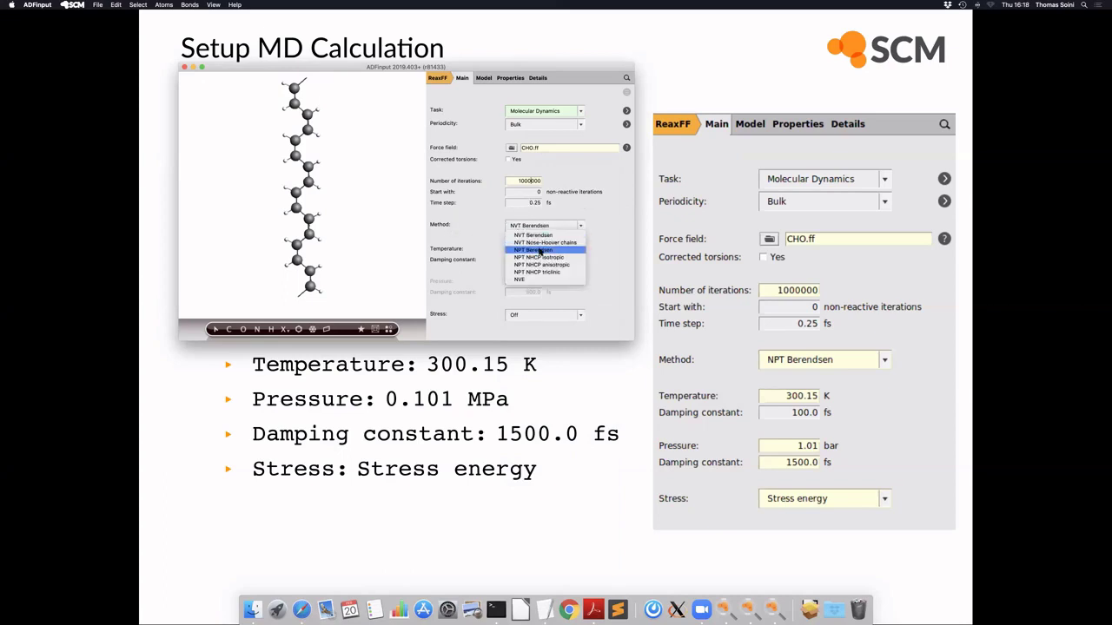
left_click(540, 251)
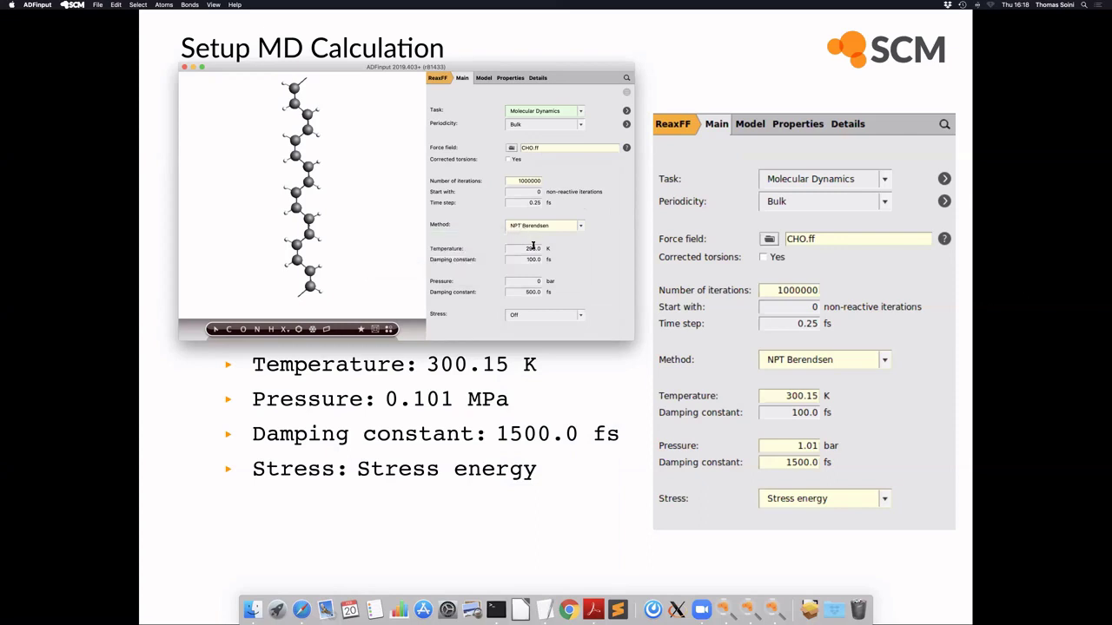
Step: Set temperature to 300.15 K, pressure to 1.01 bar with a 1500.0 fs damping constant, and stress output to Stress energy
double_click(533, 248)
type("300.15")
left_click(531, 283)
key("BackSpace")
left_click(524, 292)
type("1")
left_click(580, 316)
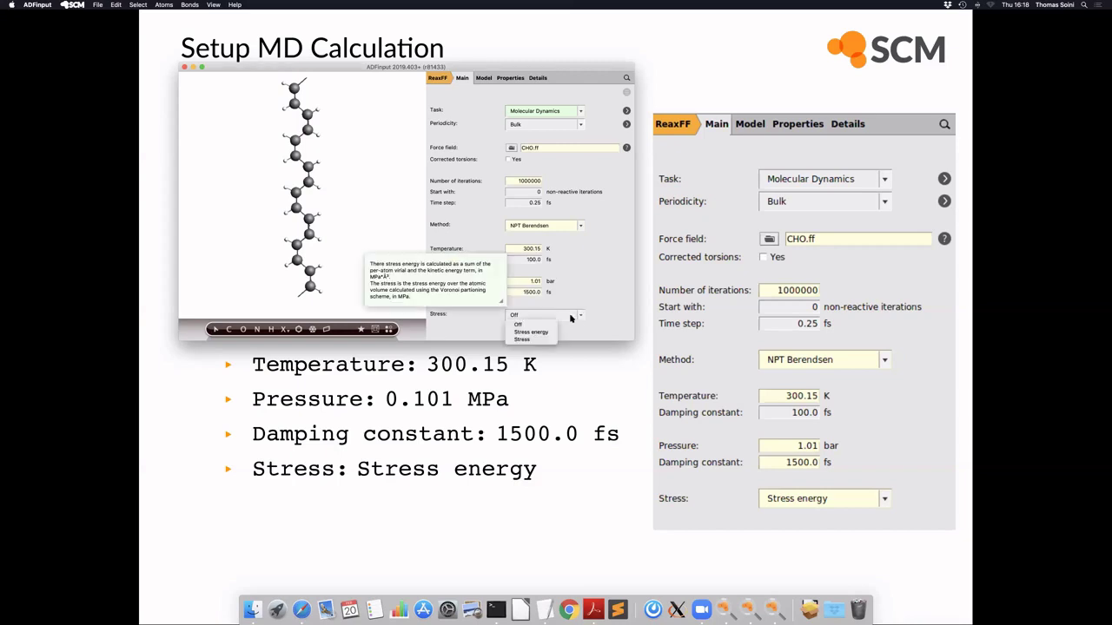
left_click(522, 333)
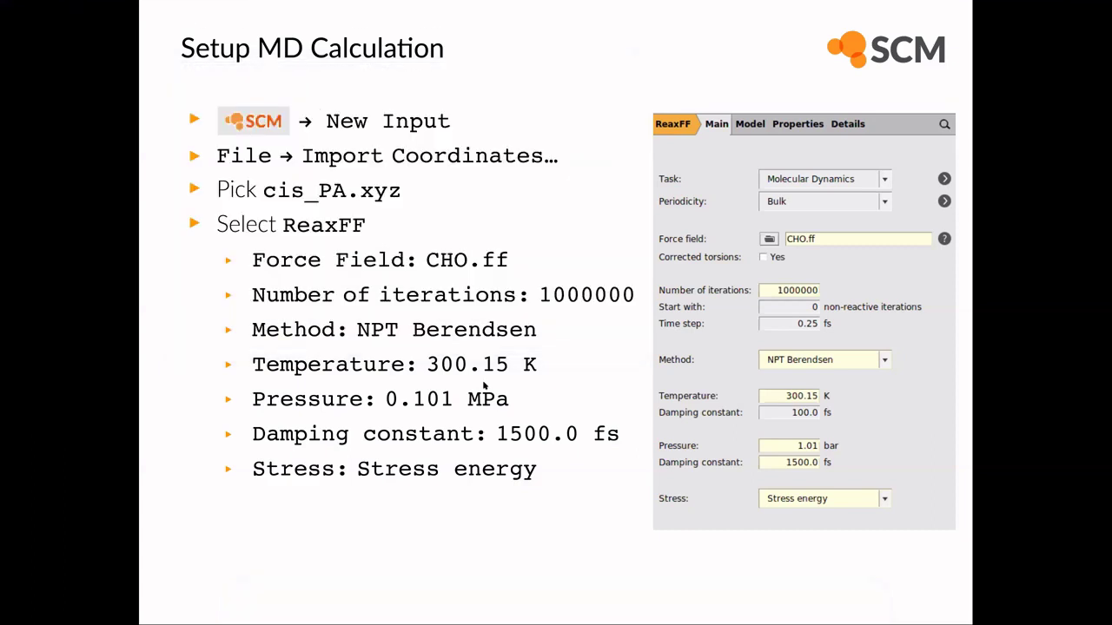
Step: In the detailed molecular dynamics settings, fix cell parameter c and set the KF result file output frequency to 2000
key("Right")
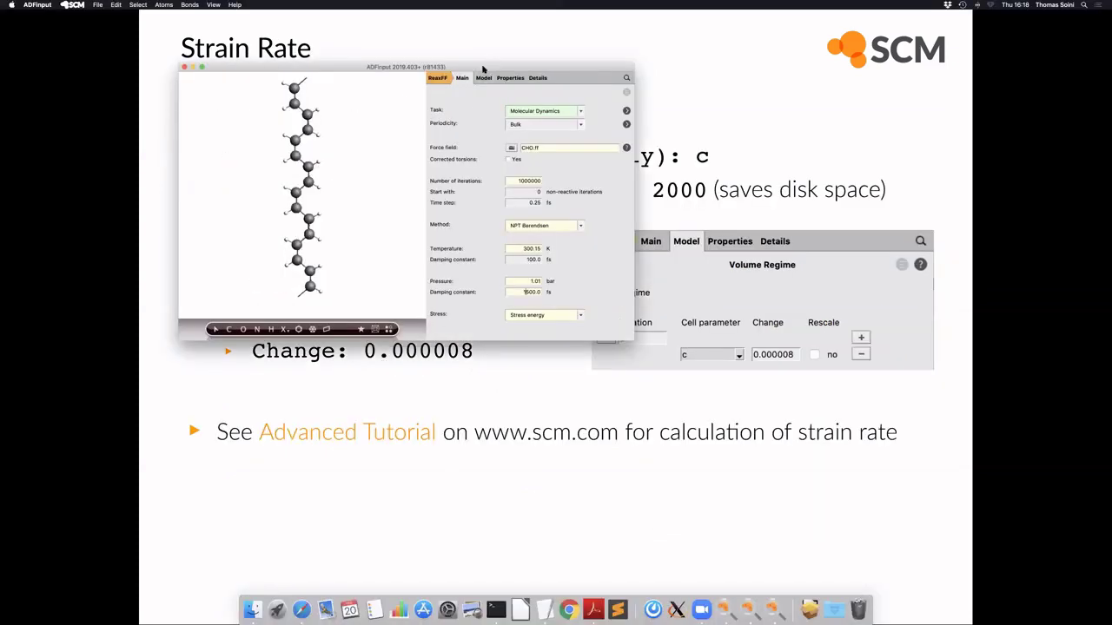
left_click_drag(483, 70, 439, 245)
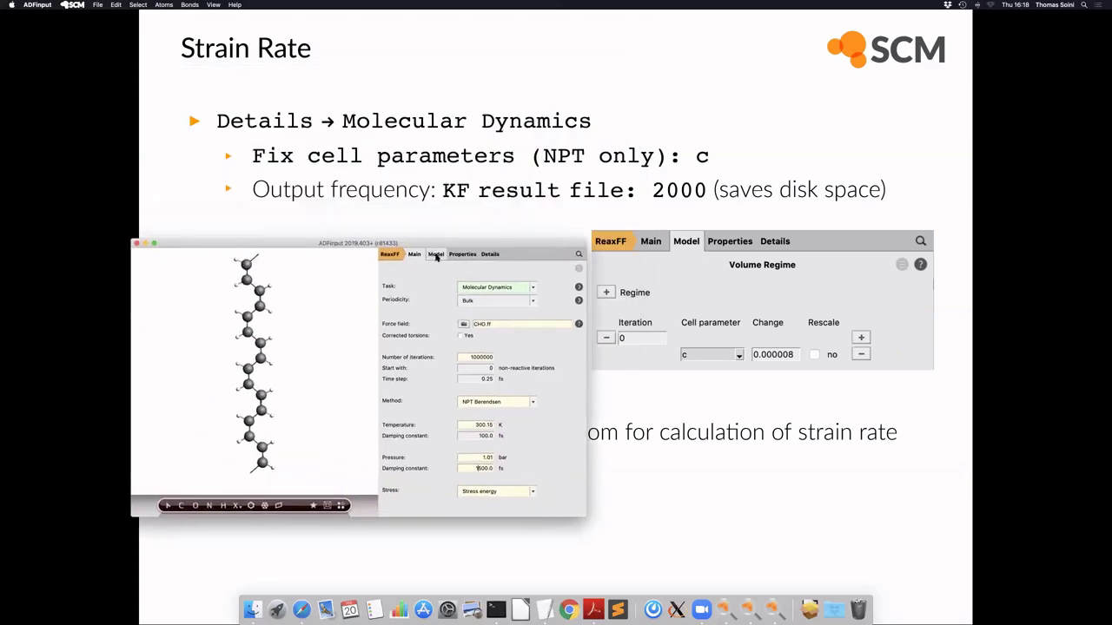
left_click(490, 254)
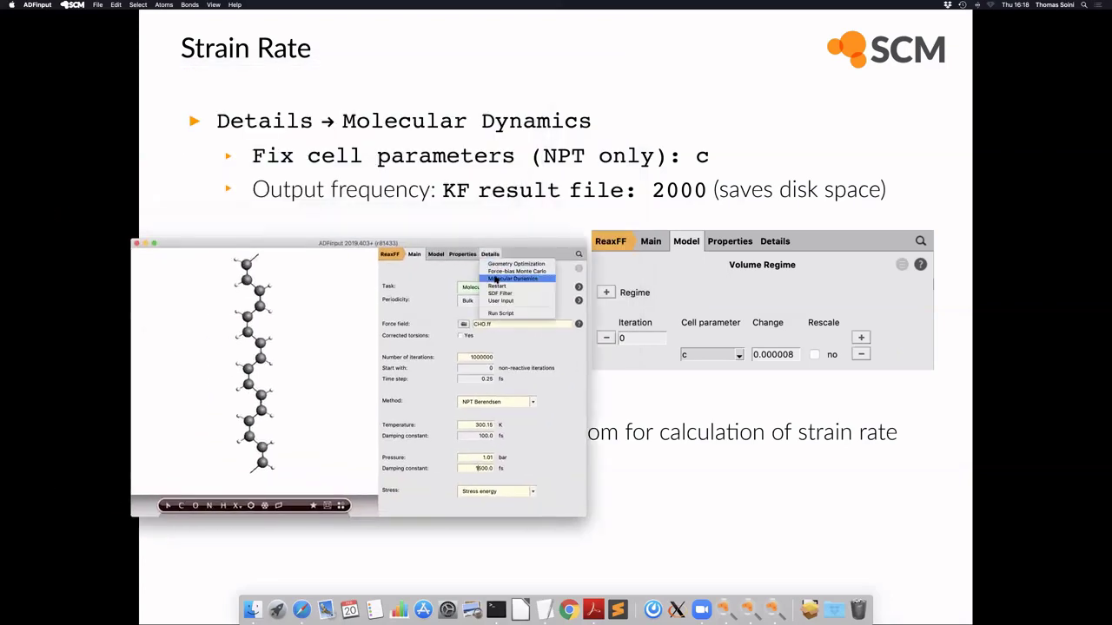
left_click(494, 279)
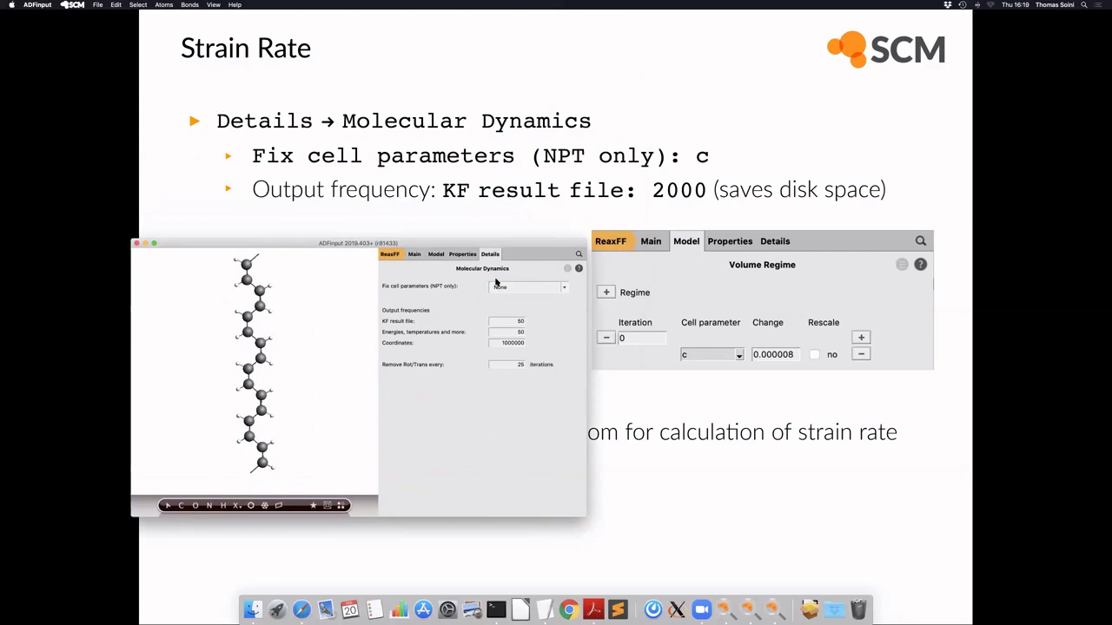
mouse_move(500, 289)
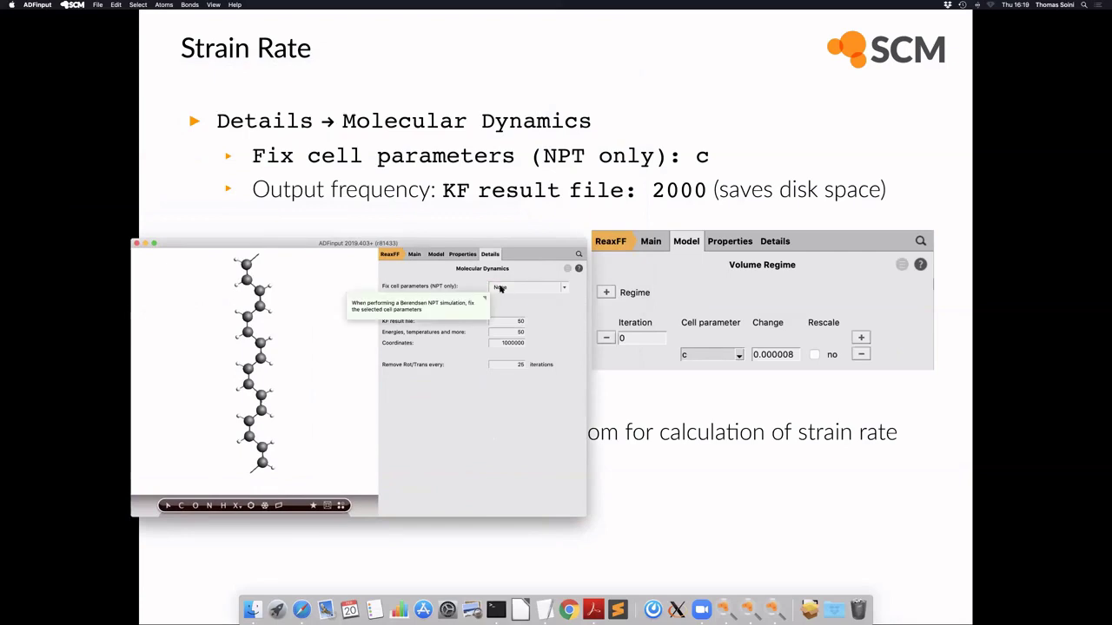
left_click(500, 289)
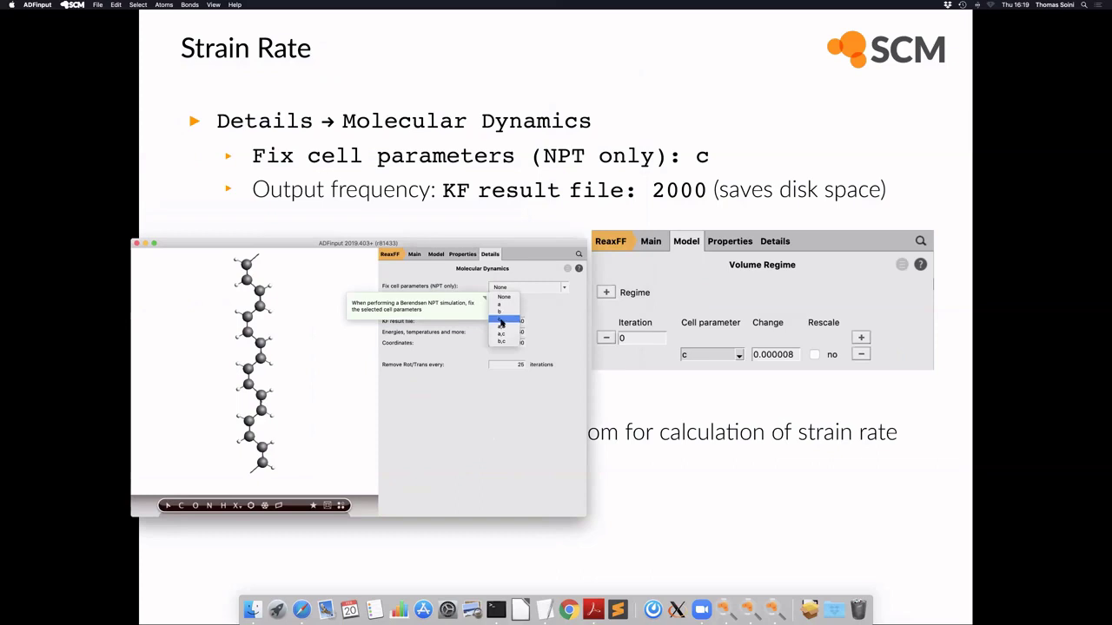
left_click(500, 319)
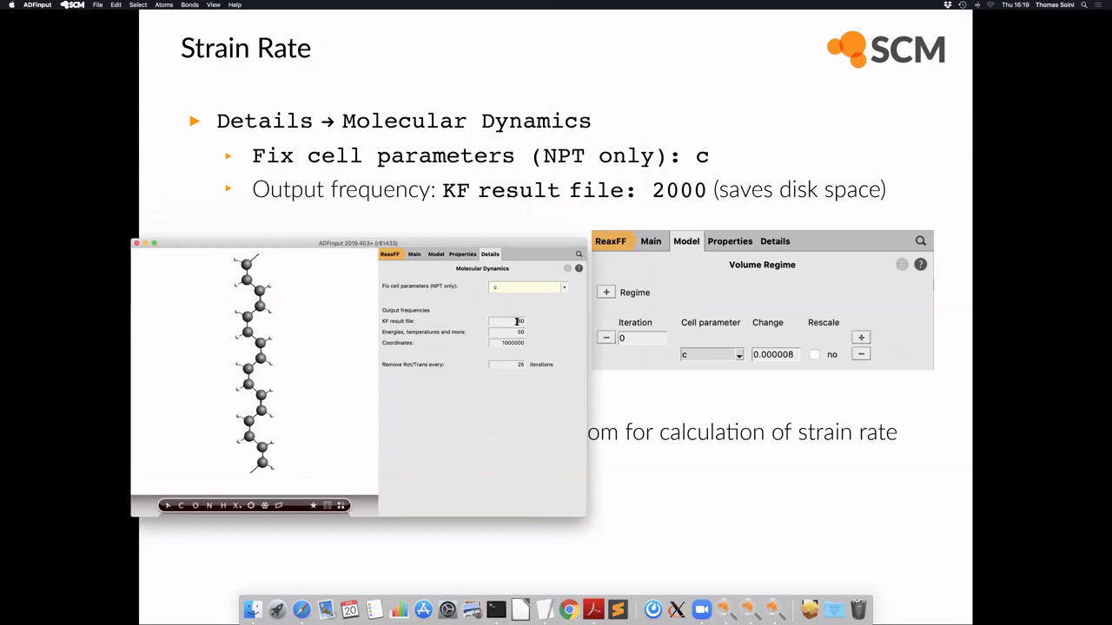
type("2000")
key("Return")
Step: Add a volume regime starting at iteration 0 that changes cell parameter c by 0.000008
left_click(435, 254)
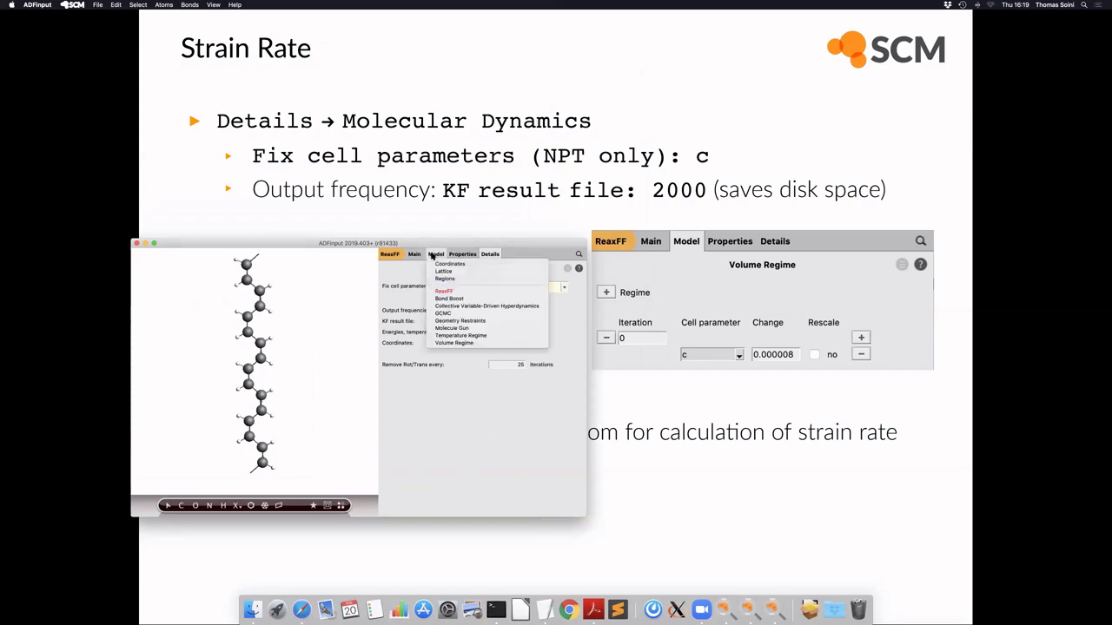
left_click(443, 344)
left_click_drag(379, 247, 372, 47)
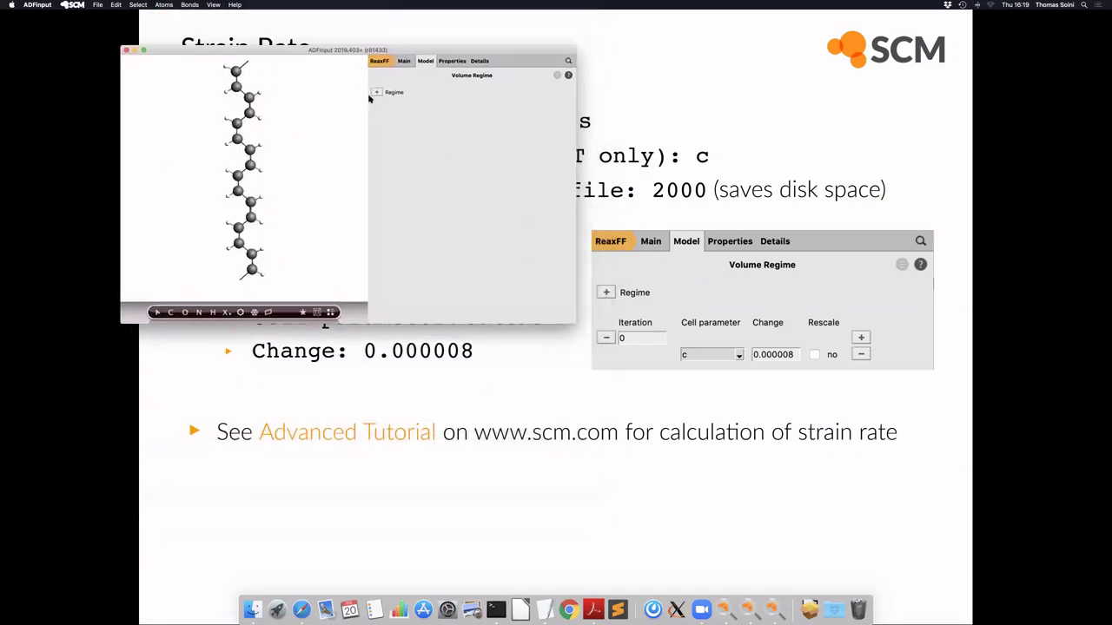
left_click(425, 61)
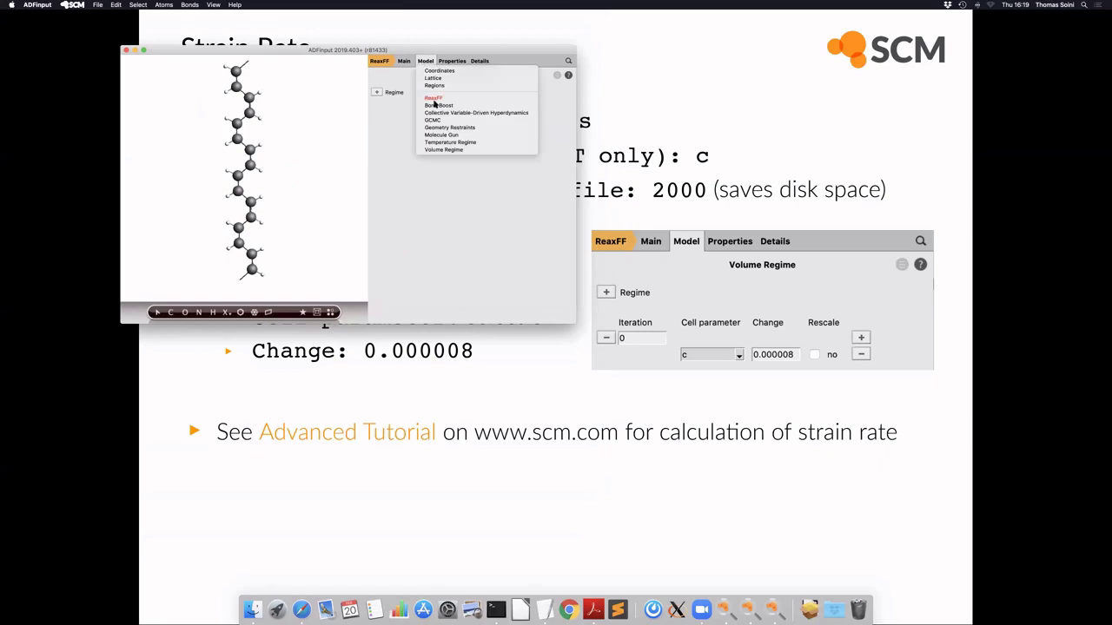
left_click(439, 151)
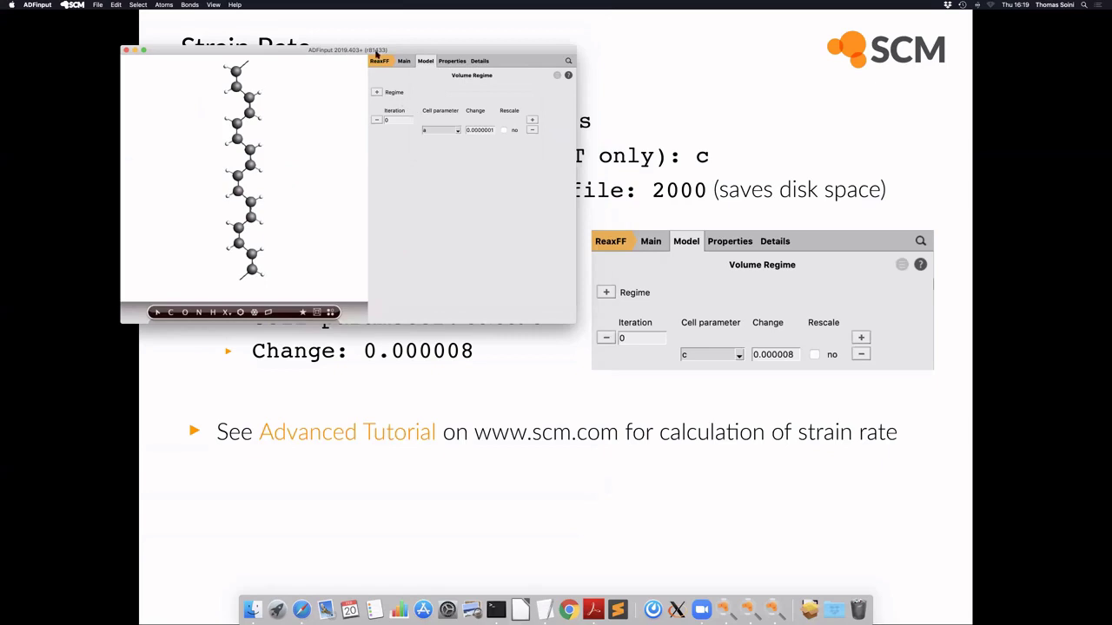
left_click_drag(390, 54, 543, 14)
left_click(623, 95)
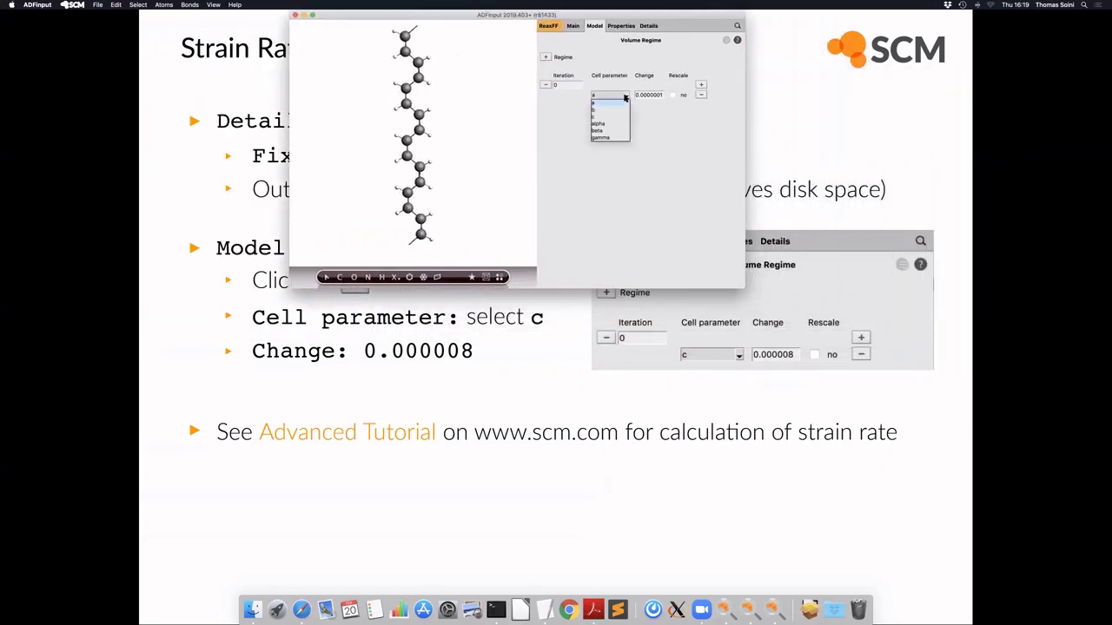
left_click(594, 116)
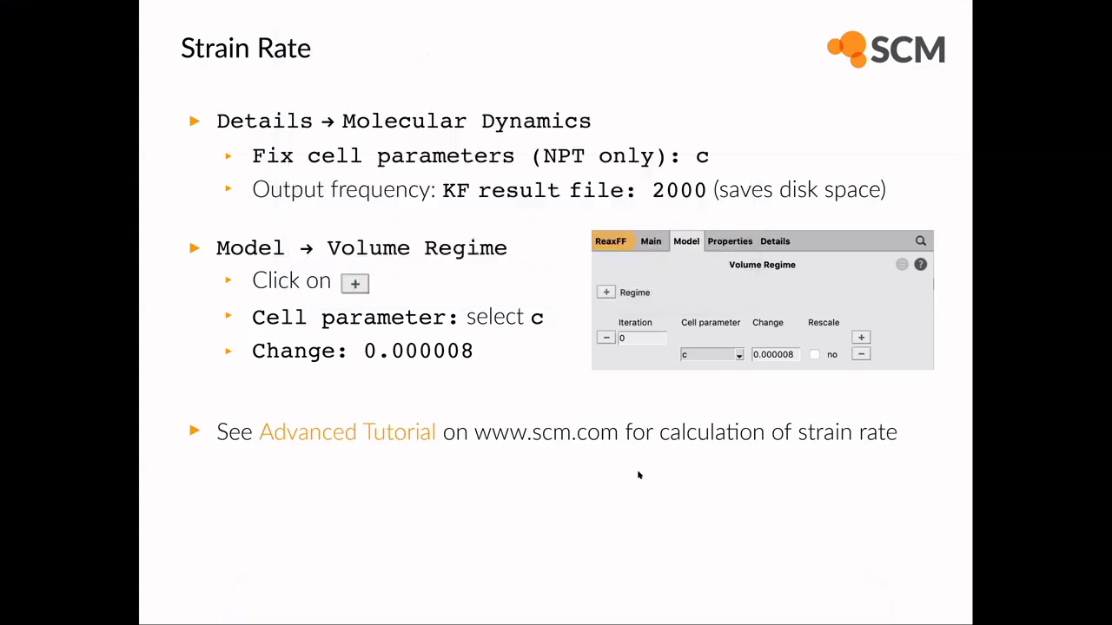
key("Right")
key("Left")
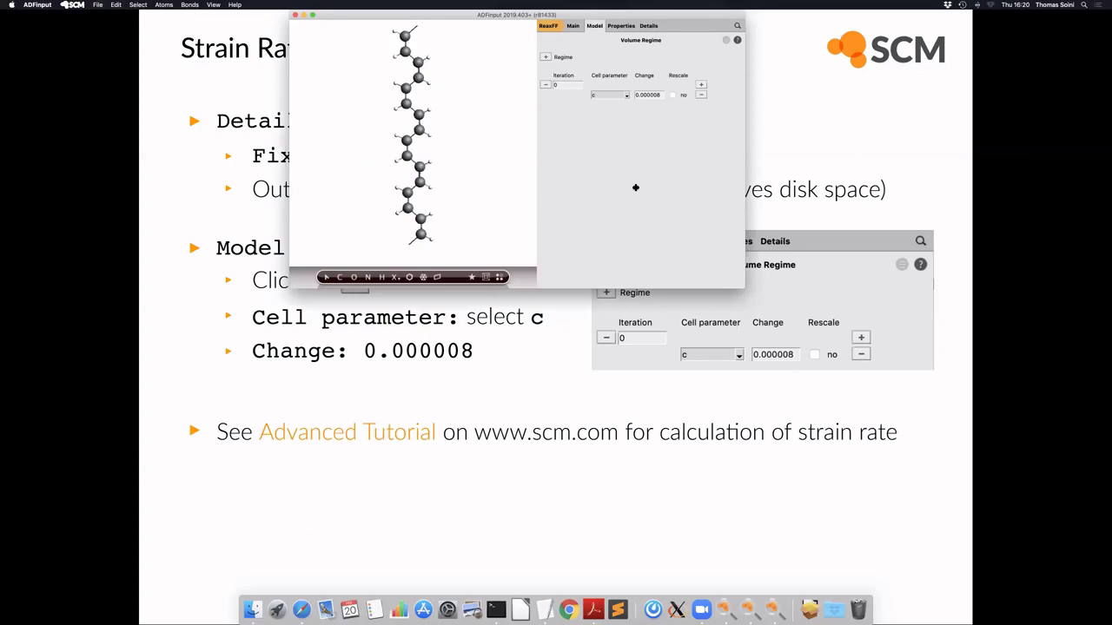
Step: Save the input as PA_strained in the part2 folder and run the job
key("super+s")
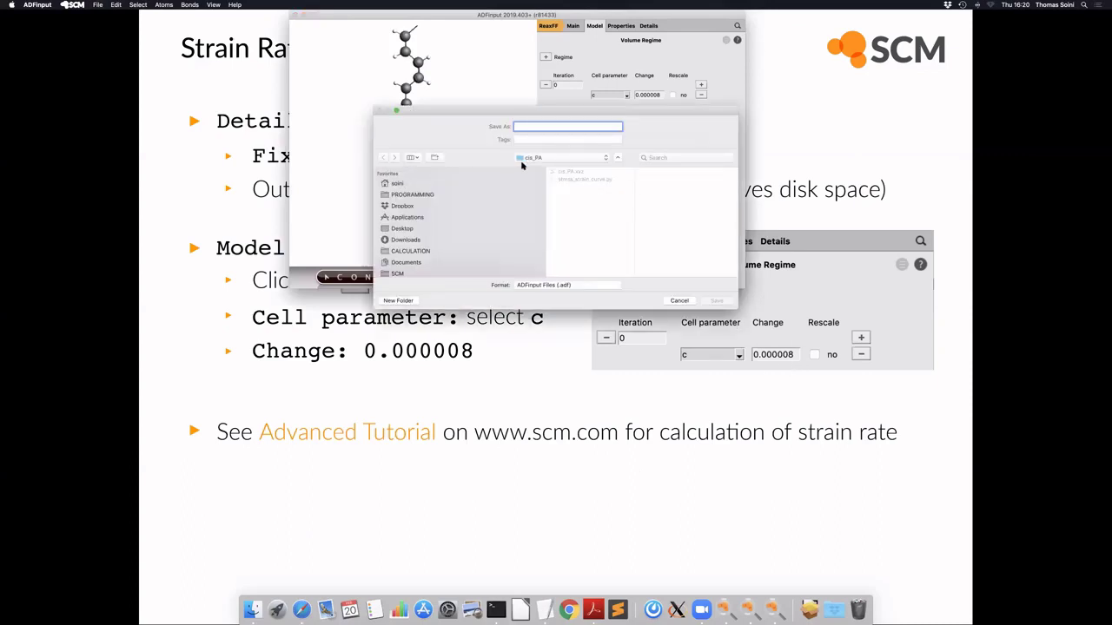
left_click(597, 157)
left_click(616, 260)
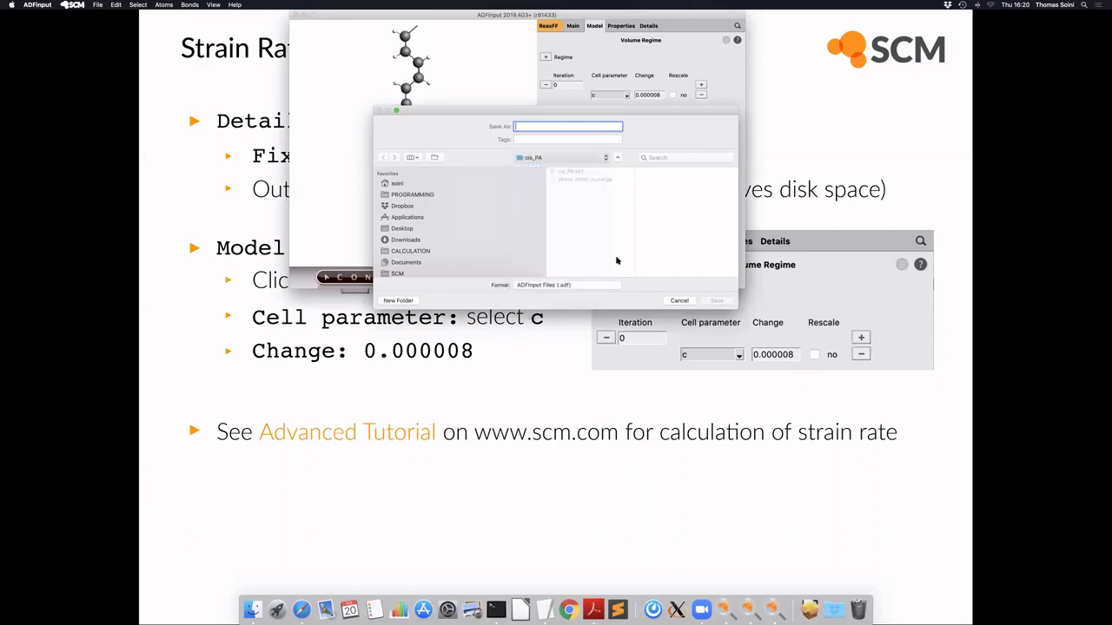
scroll(704, 228, "down", 3)
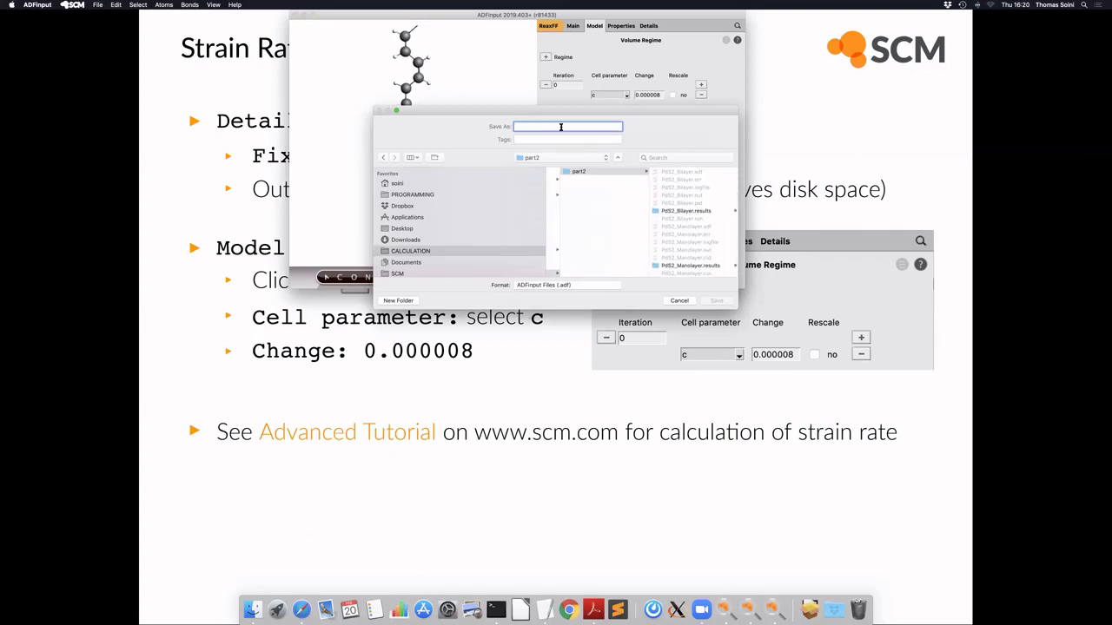
type("PA_strained")
left_click(718, 300)
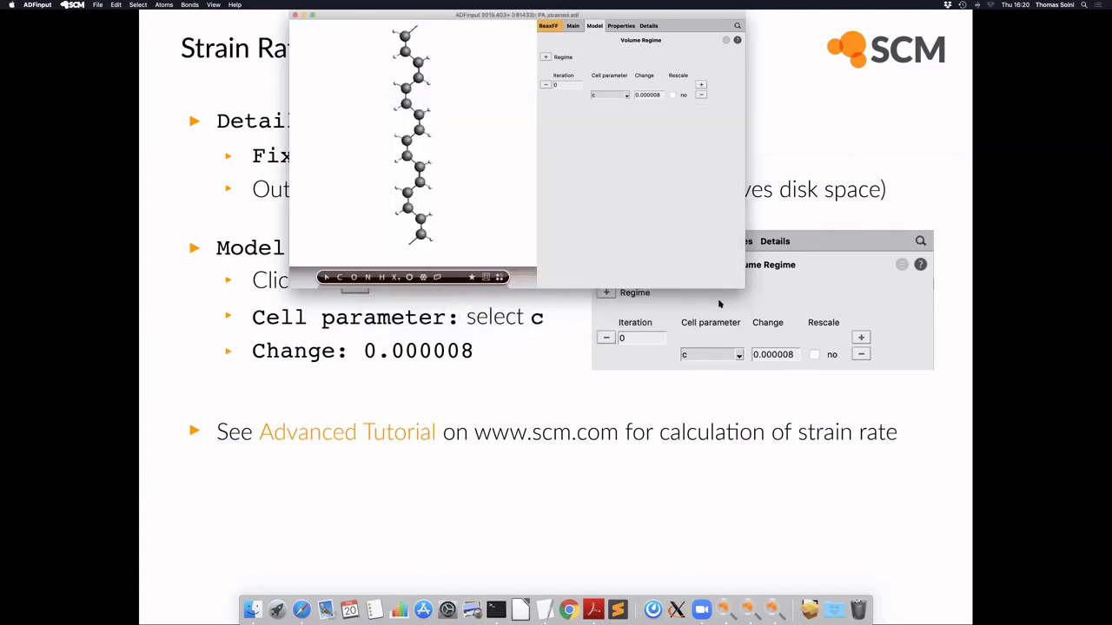
key("super+r")
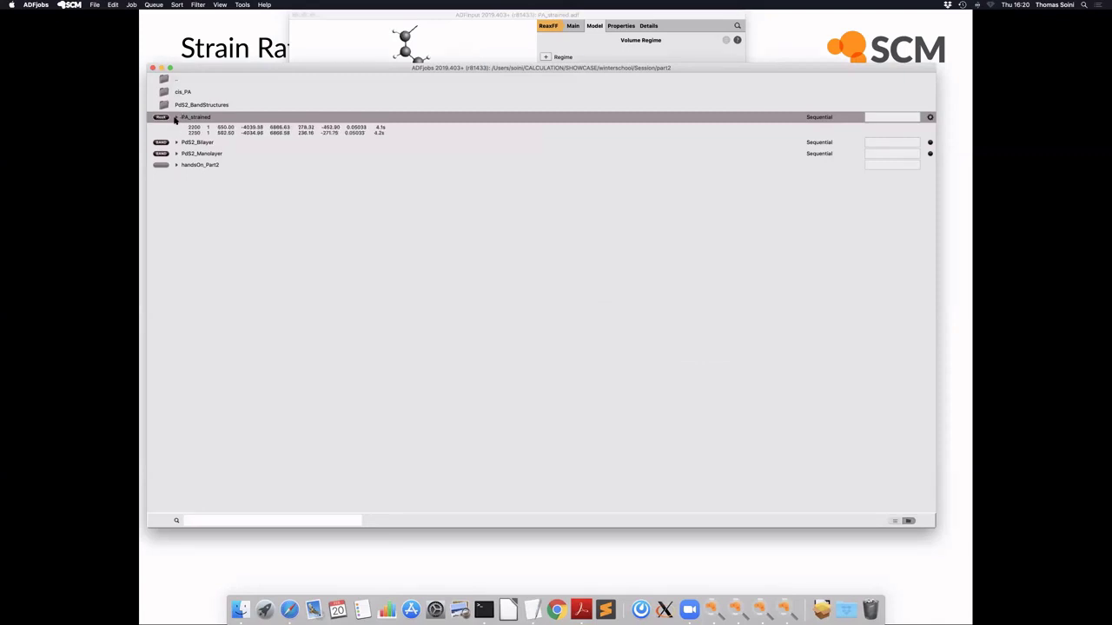
Step: In ADFjobs, list the local files of the PA_strained job and check its running logfile
left_click(176, 118)
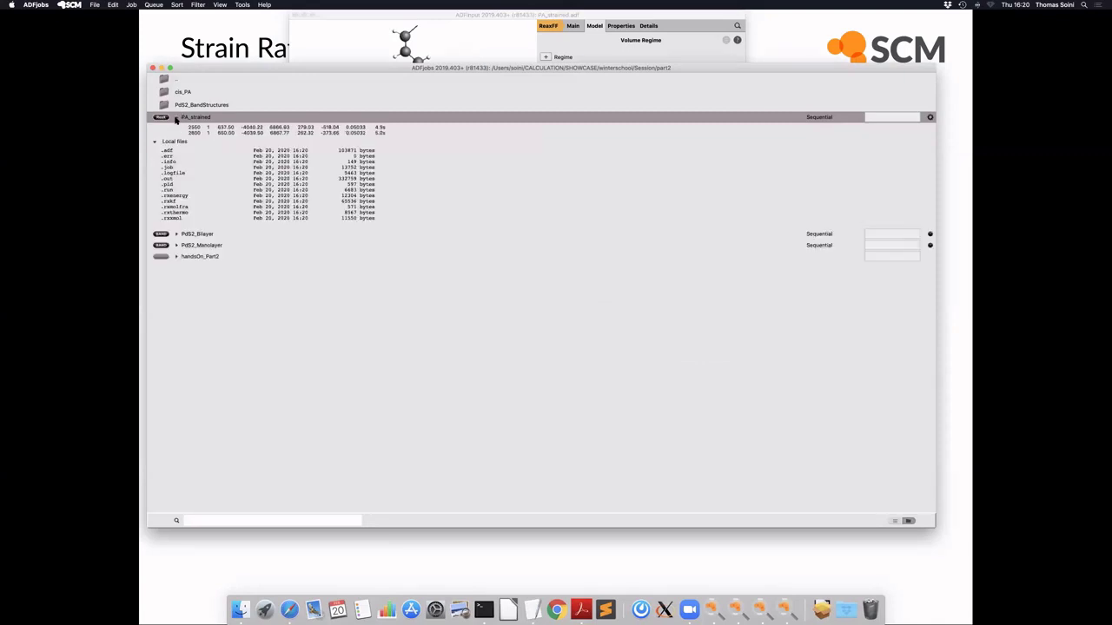
double_click(171, 174)
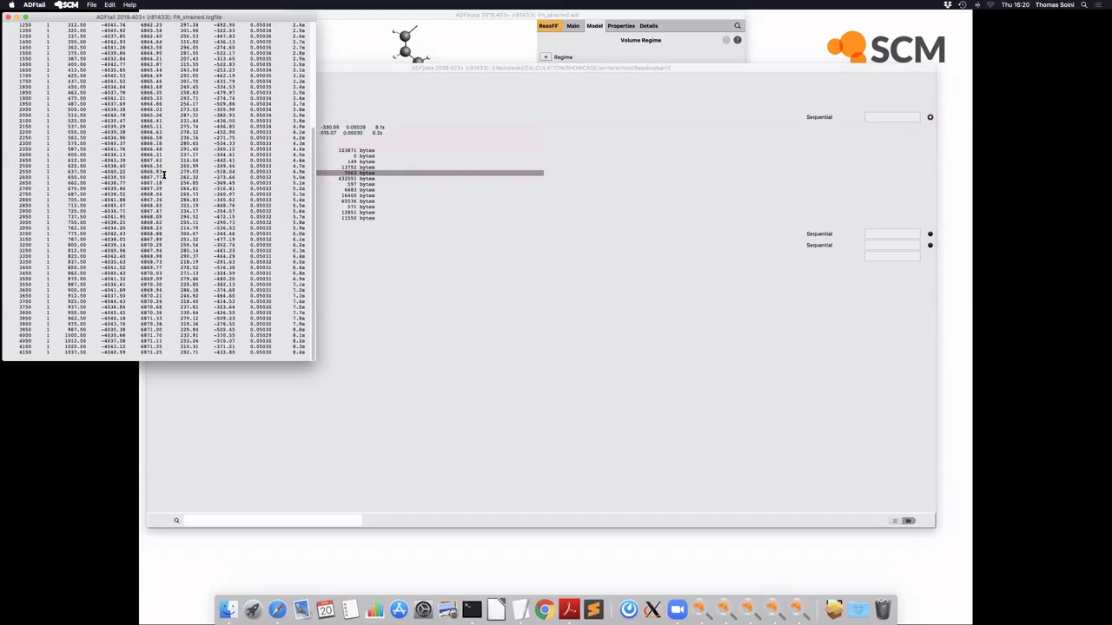
left_click(8, 17)
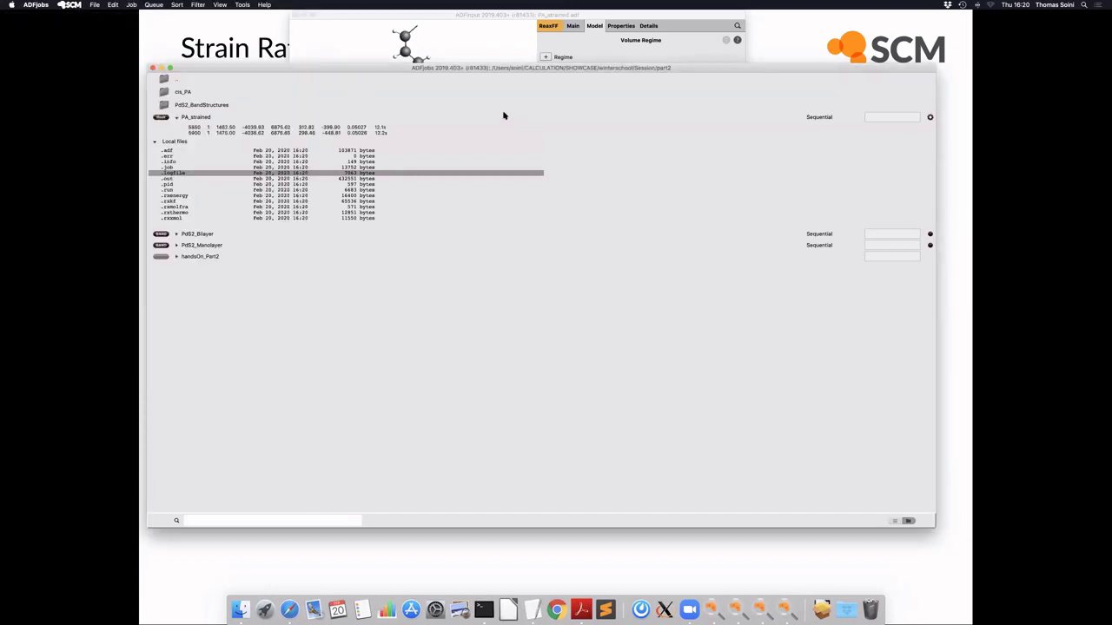
Step: Back in ADFinput, review the main ReaxFF settings and look through the full list of available force fields
left_click(472, 14)
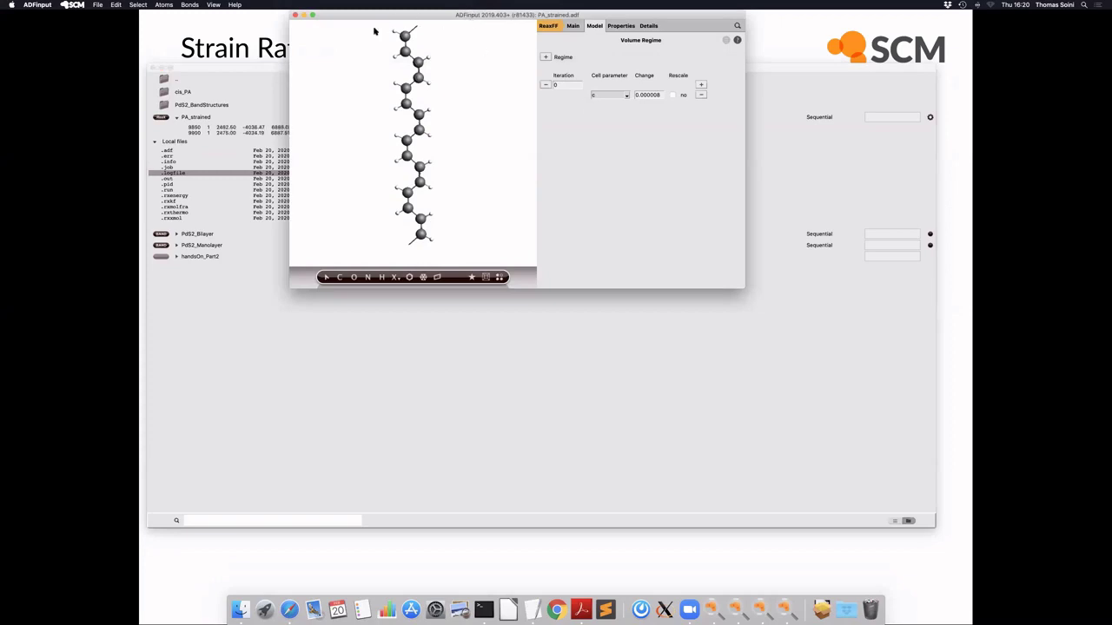
left_click_drag(373, 17, 341, 89)
left_click(540, 97)
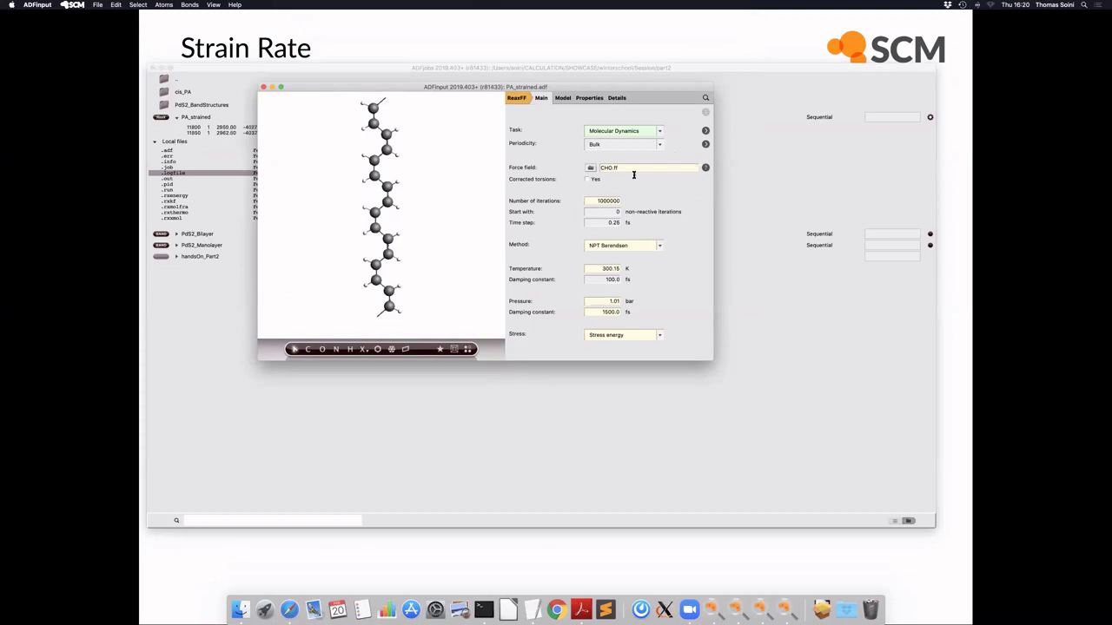
mouse_move(620, 167)
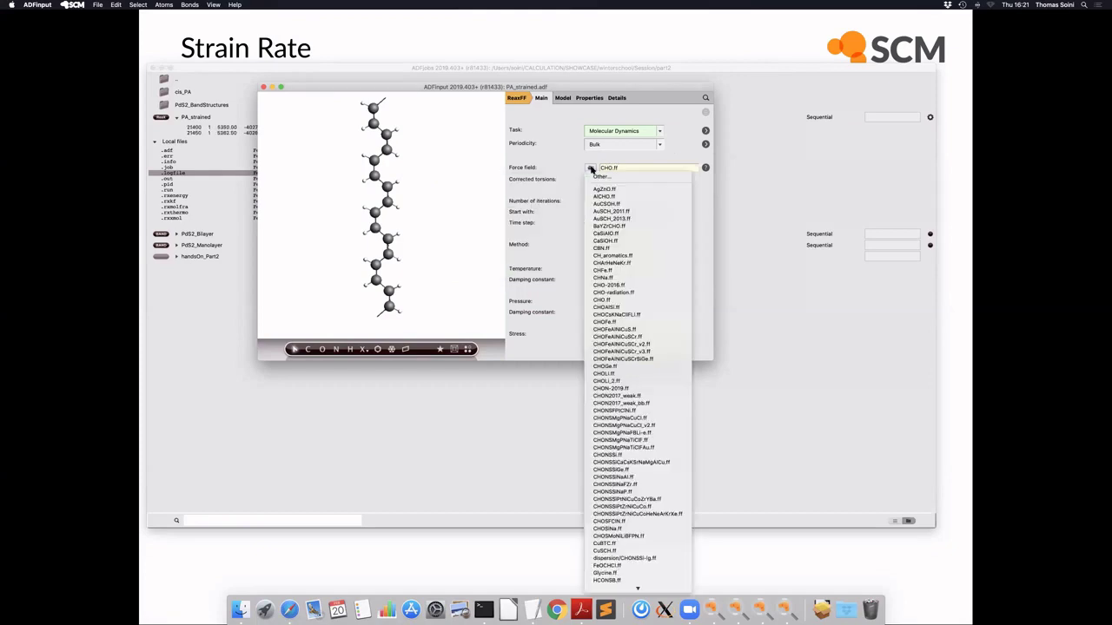
scroll(642, 589, "down", 3)
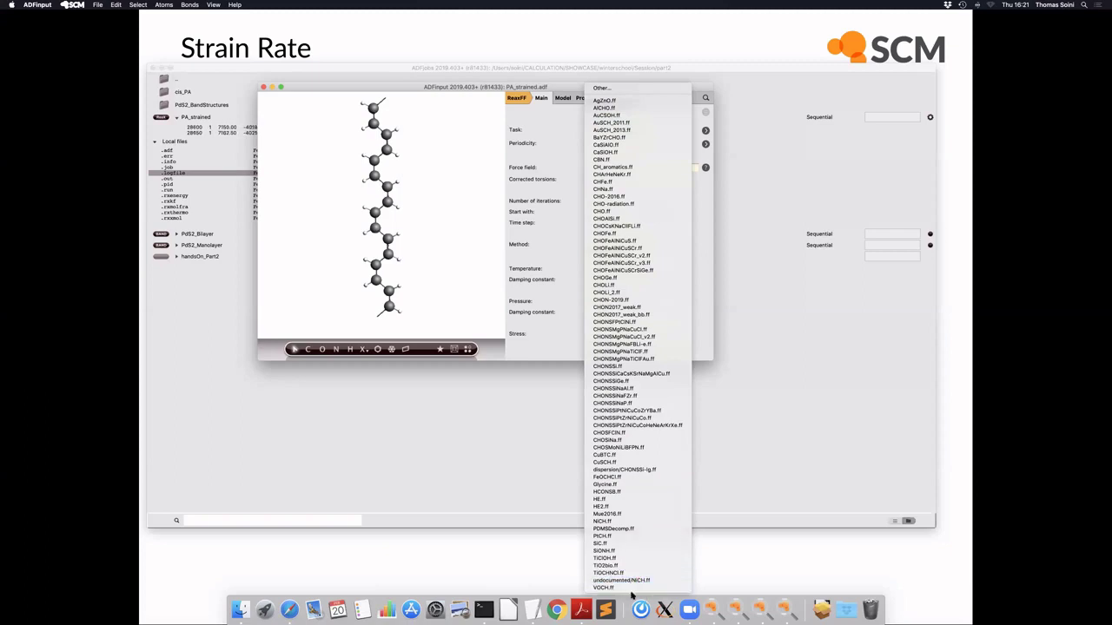
left_click(561, 87)
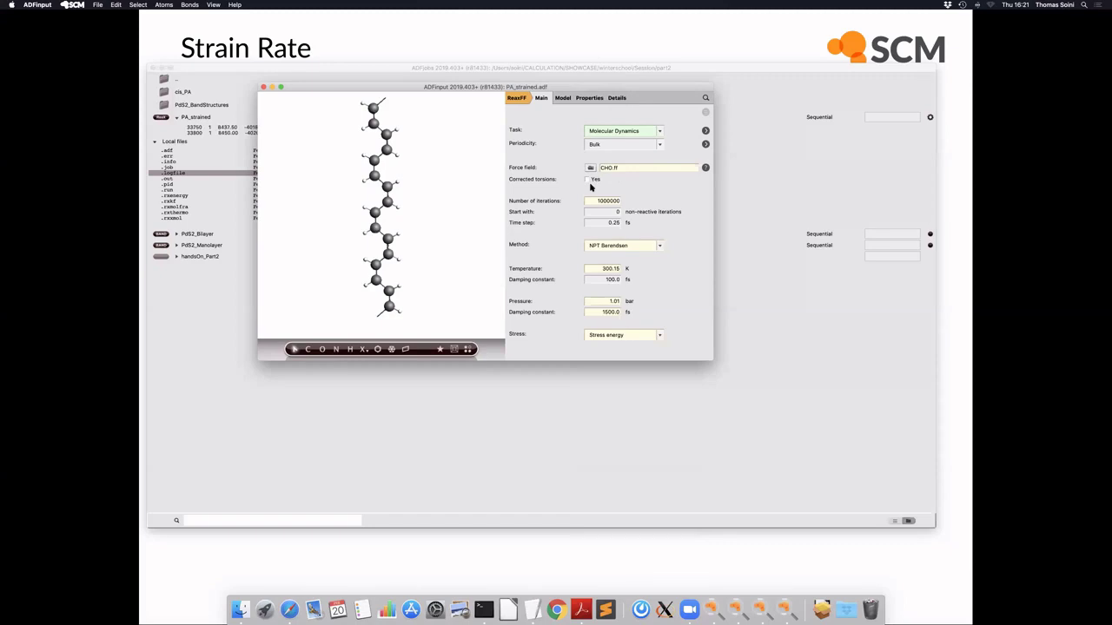
Step: Switch to Safari and go from the SCM documentation page to the ReaxFF tutorials and on to the Advanced tutorials overview
key("super+Tab")
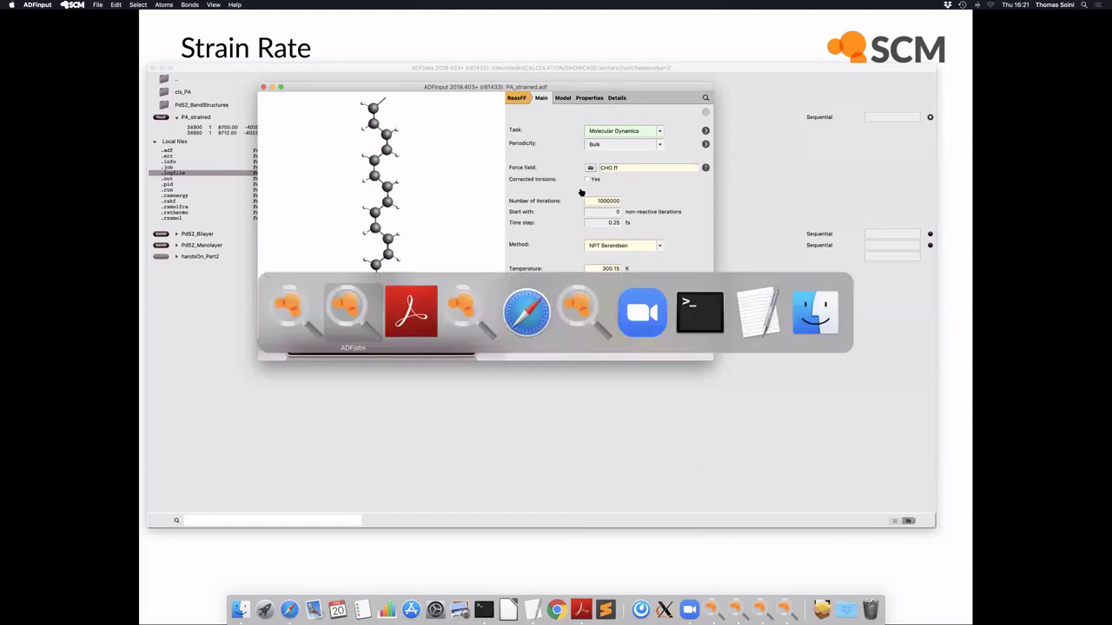
key("super+Tab")
key("super+Tab")
key("super+Tab")
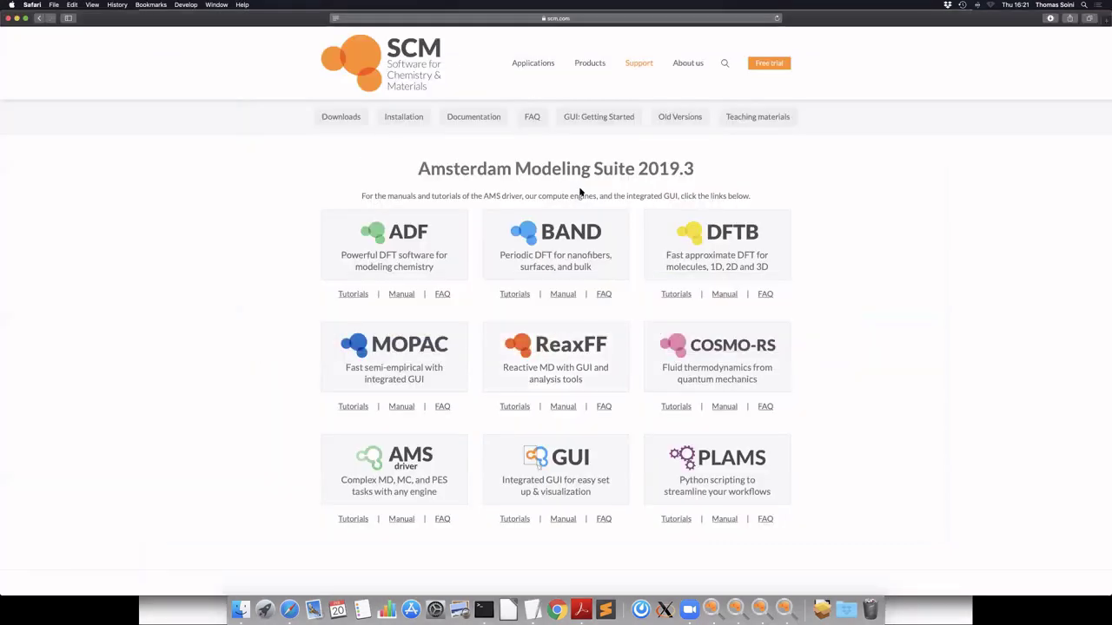
scroll(580, 192, "down", 5)
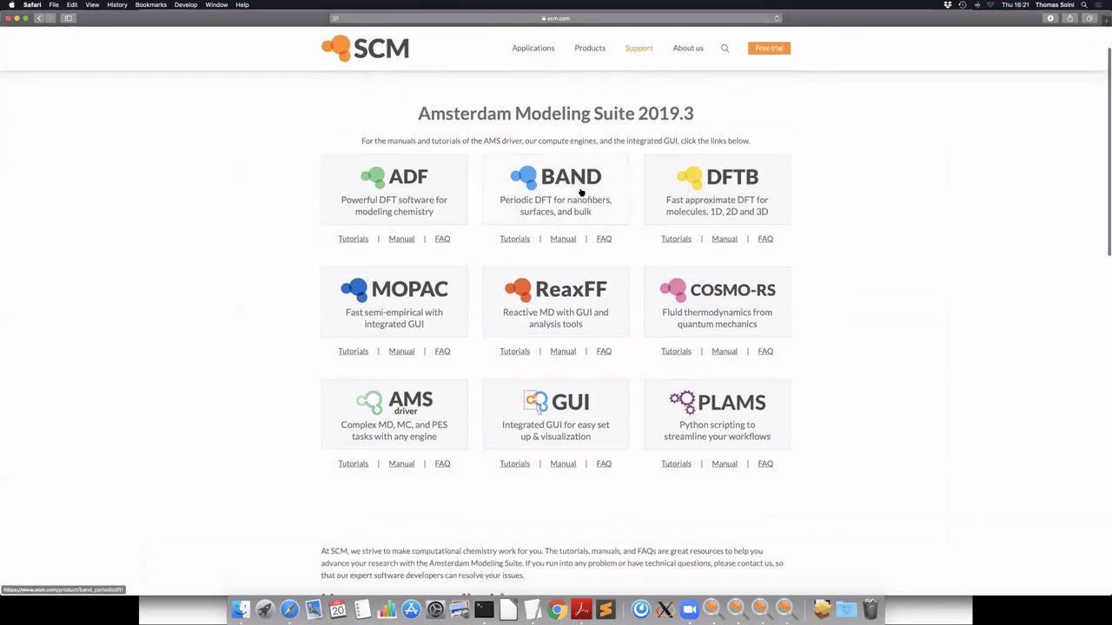
scroll(580, 191, "up", 3)
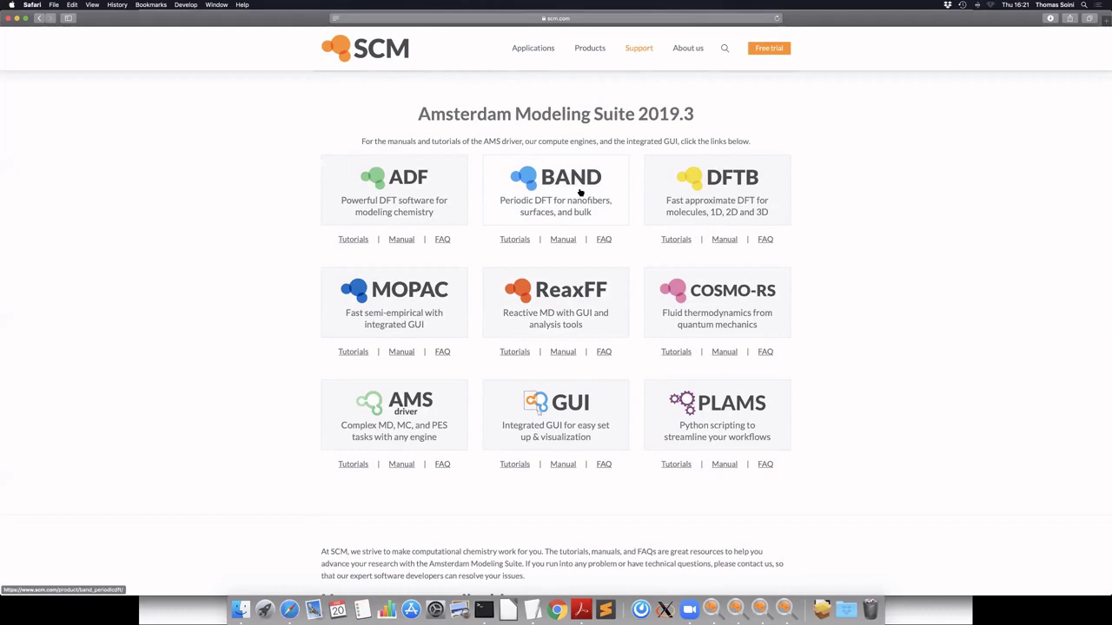
left_click(514, 354)
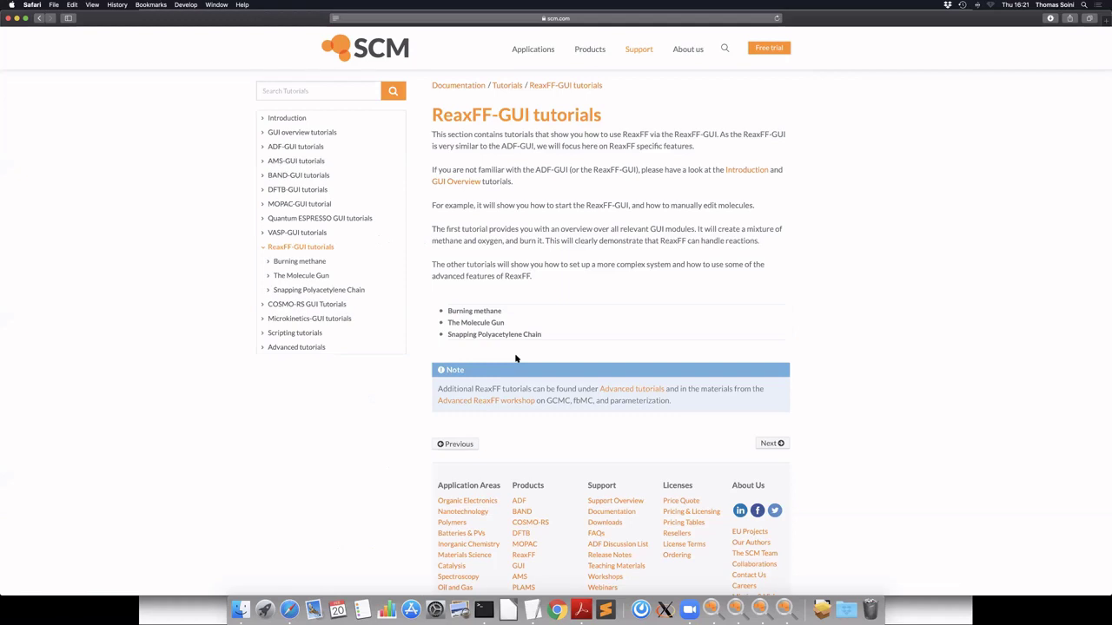
left_click(290, 348)
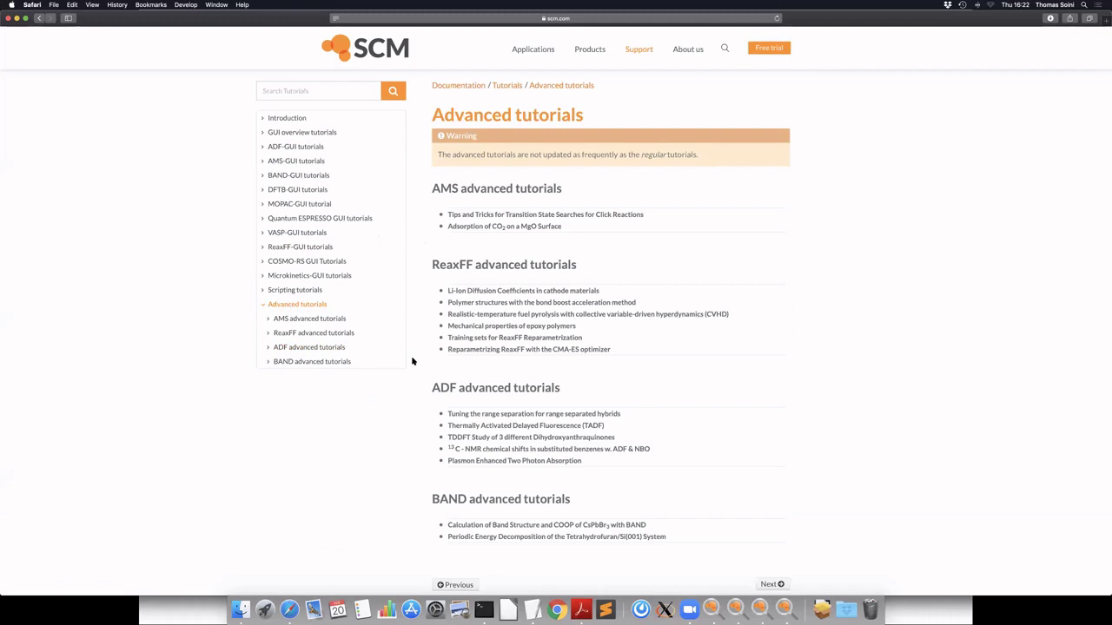
Step: Open the Training sets for ReaxFF Reparametrization tutorial and examine the error function and the weighting of the Co.ff training entries
left_click(486, 340)
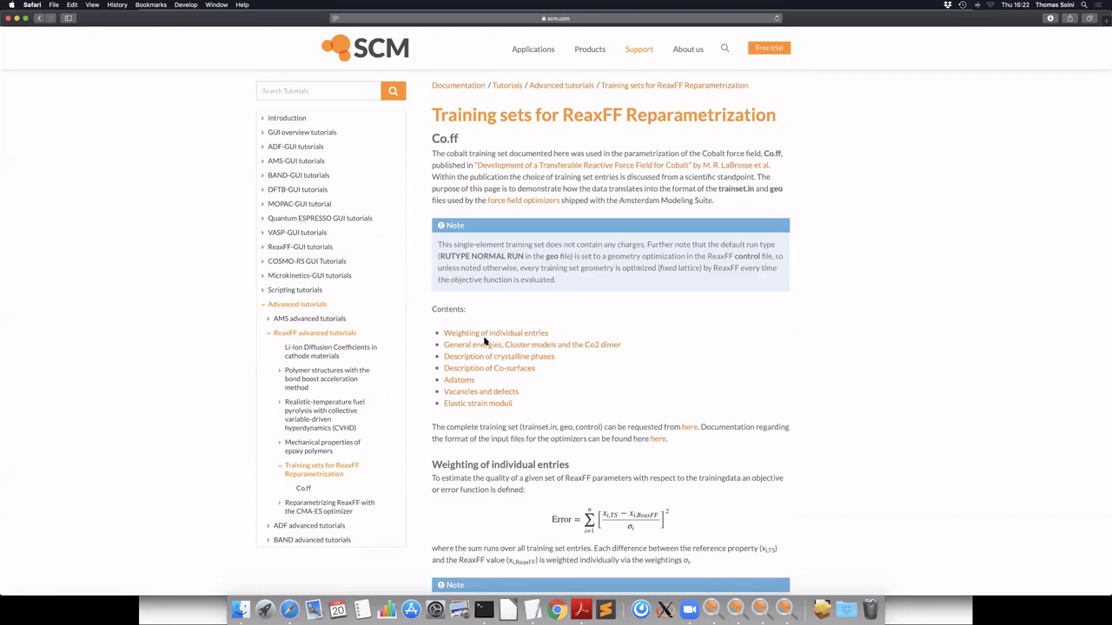
scroll(485, 341, "down", 4)
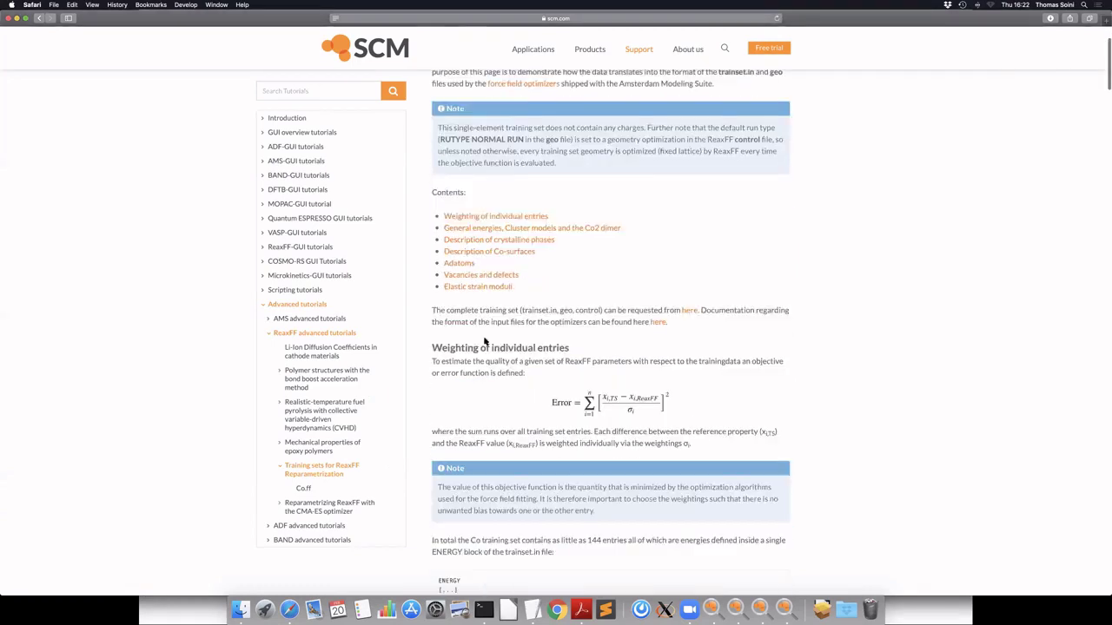
scroll(485, 341, "up", 5)
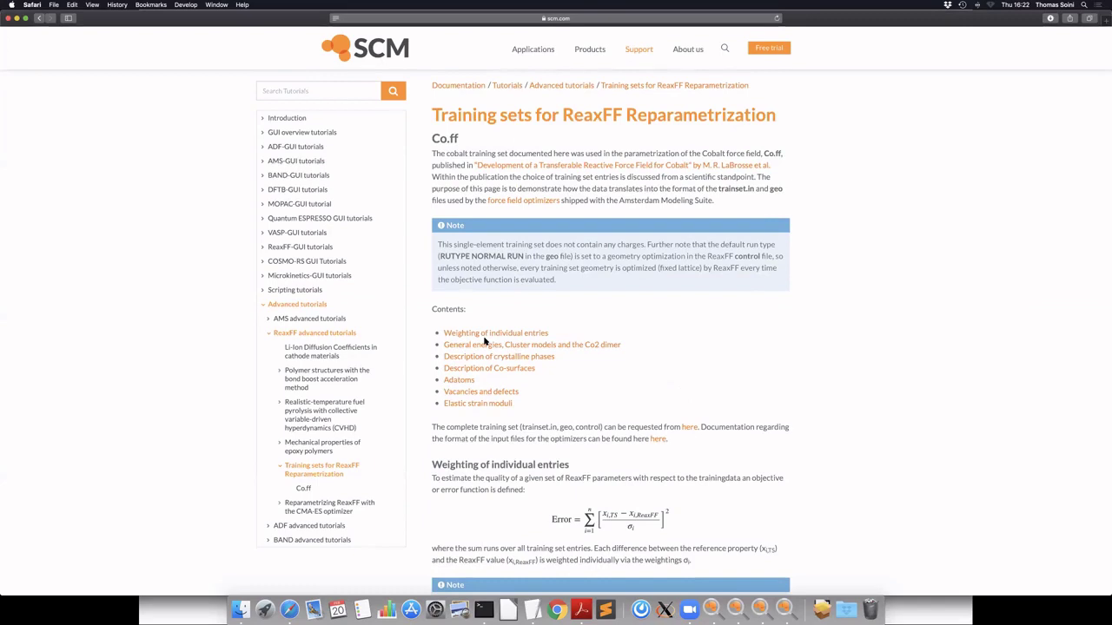
scroll(485, 341, "down", 8)
scroll(485, 341, "down", 6)
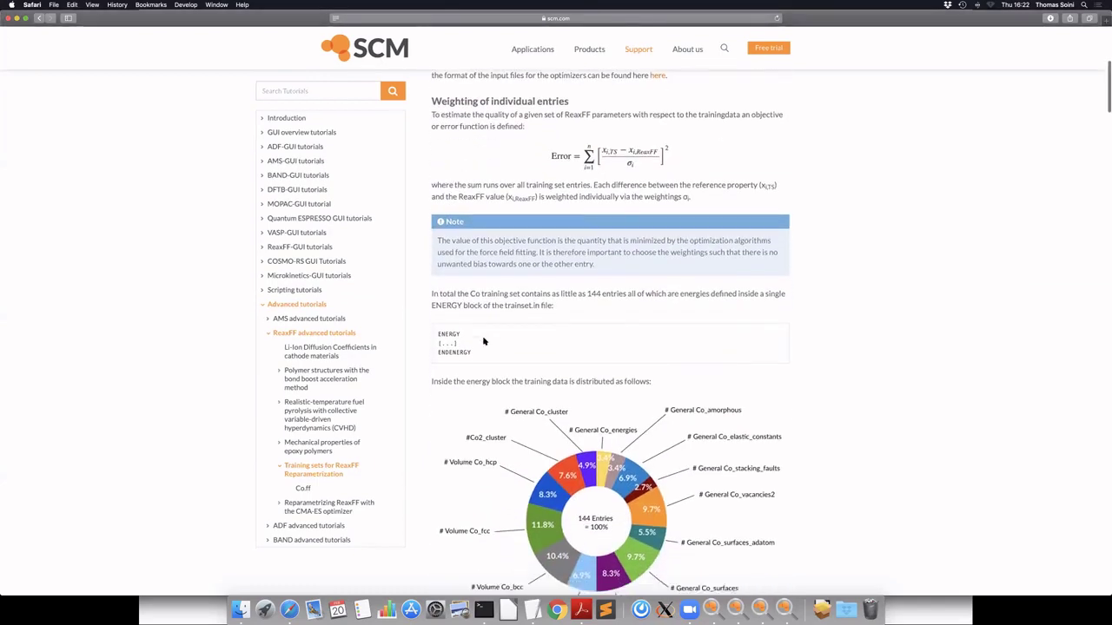
scroll(484, 341, "down", 10)
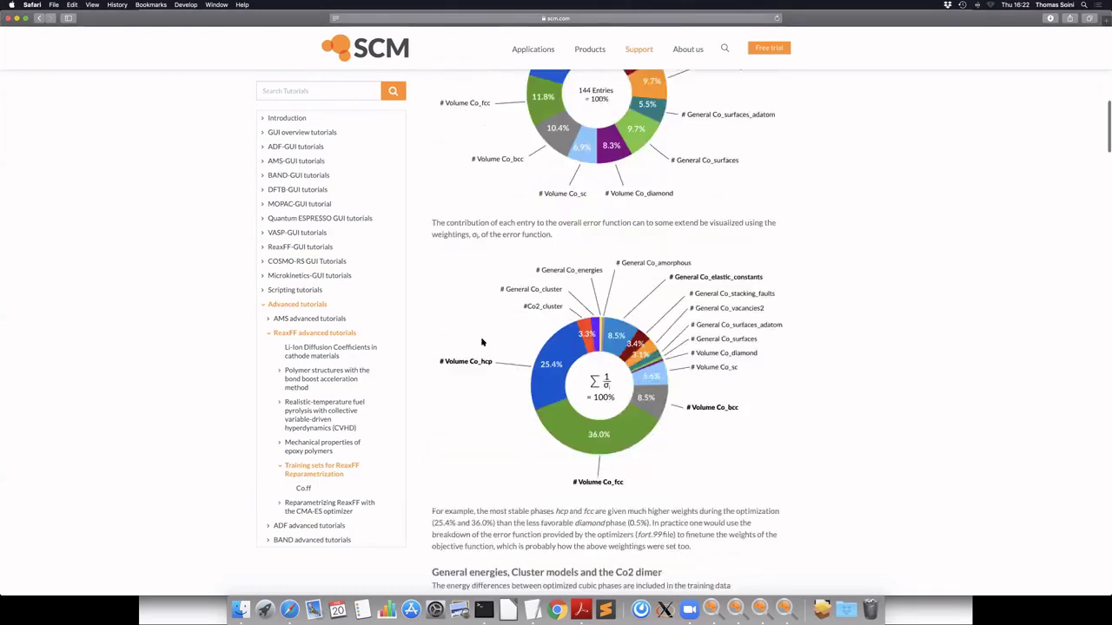
scroll(482, 342, "down", 1)
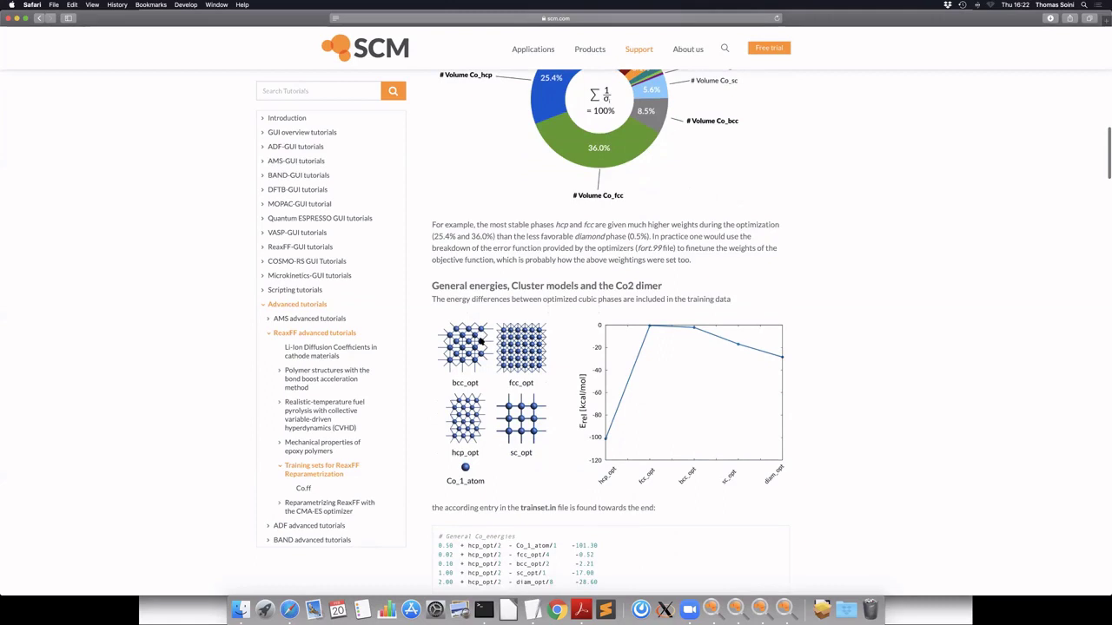
scroll(480, 341, "up", 10)
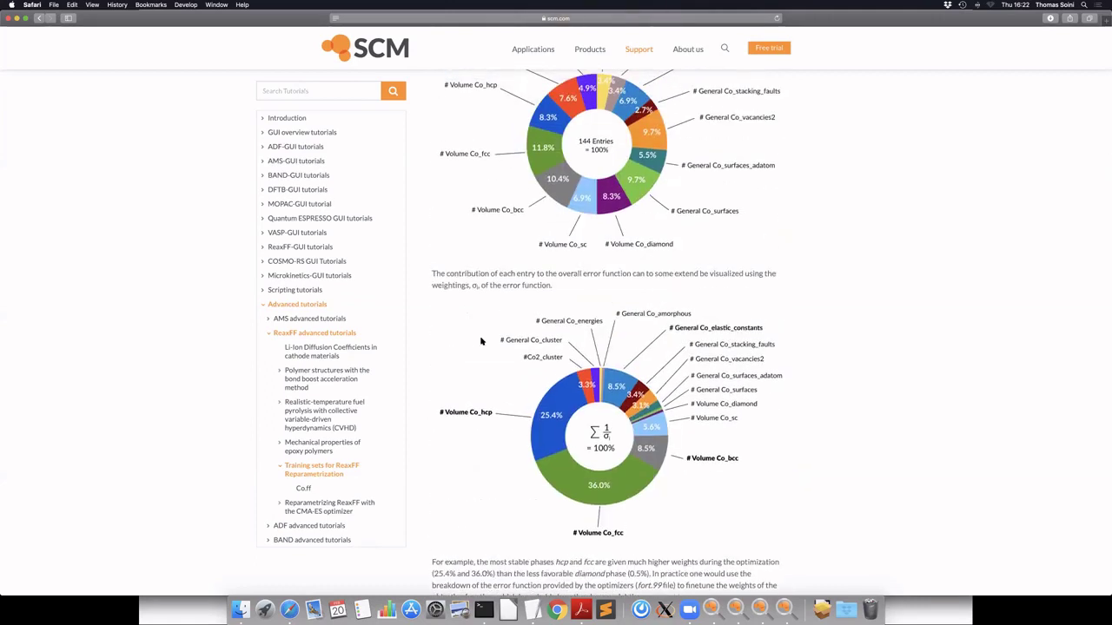
scroll(480, 341, "down", 12)
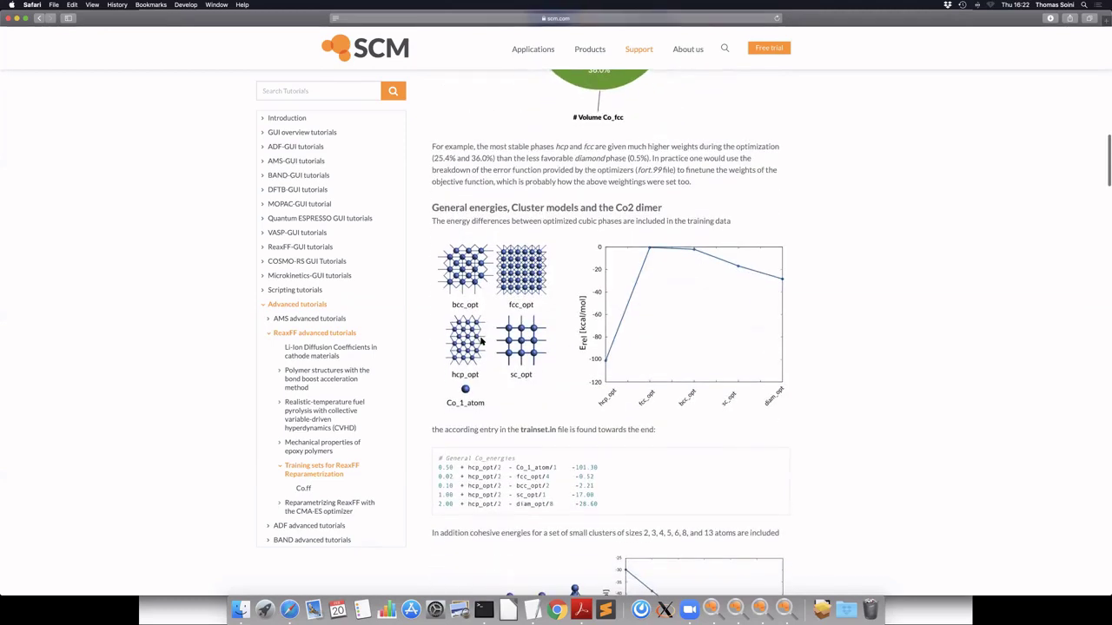
Step: Look through the cobalt training data, from the cluster energies and crystalline phases to the surfaces, defects and elastic strain moduli
scroll(480, 341, "down", 17)
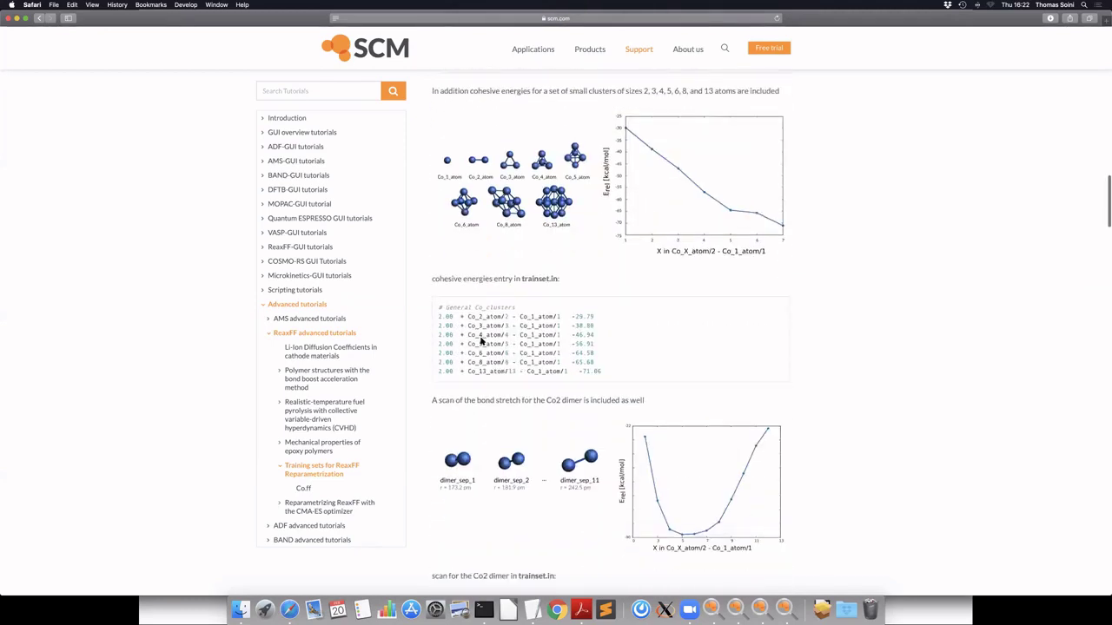
scroll(480, 341, "down", 20)
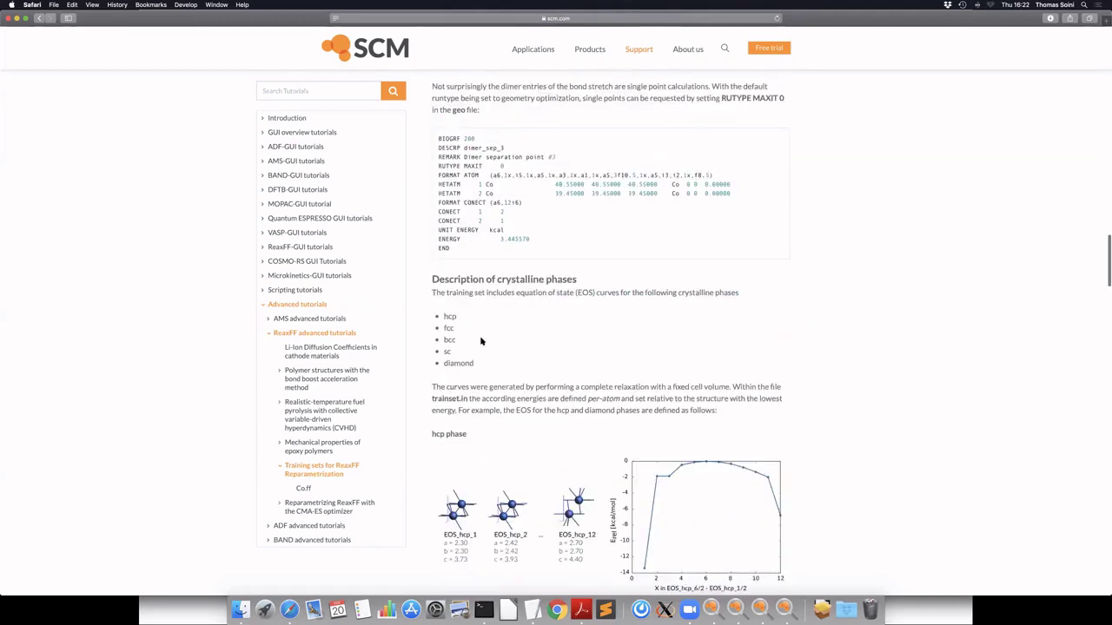
scroll(480, 341, "down", 20)
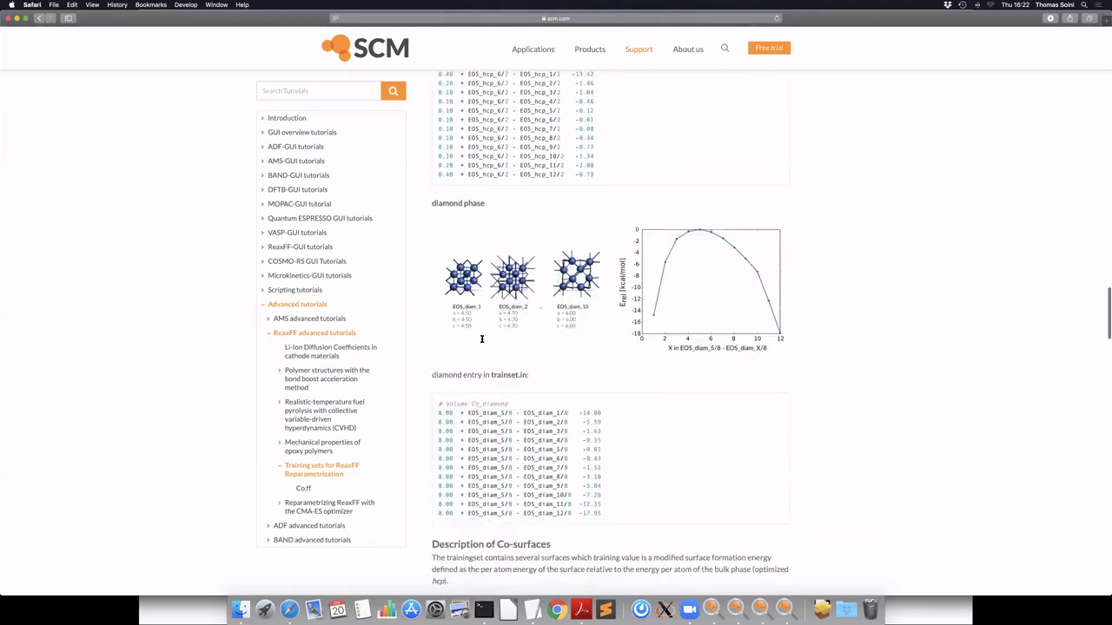
scroll(482, 341, "down", 20)
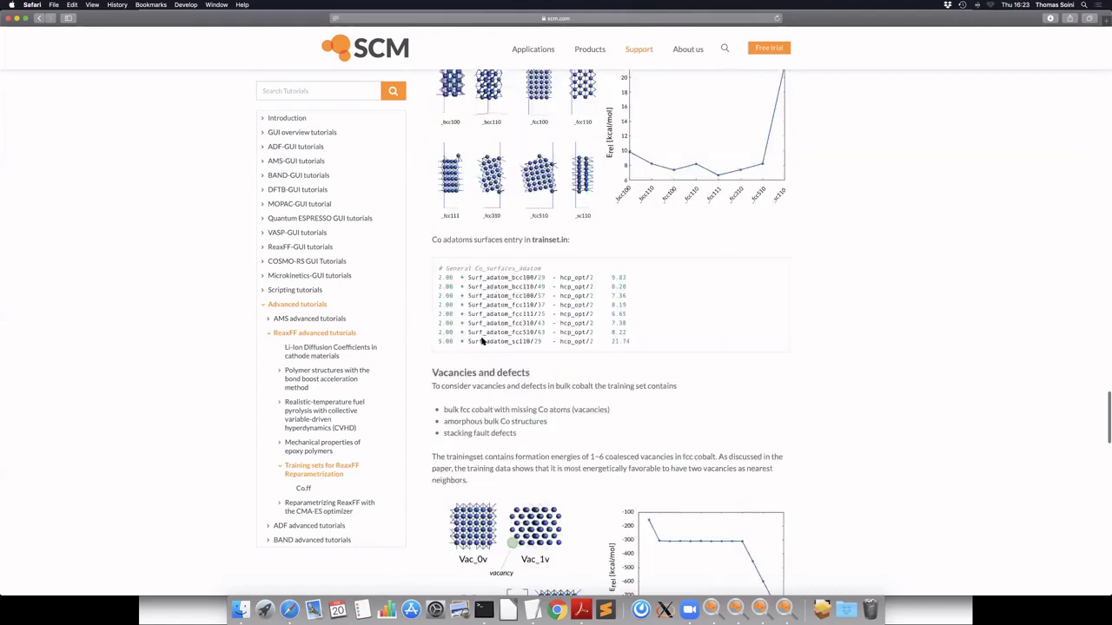
scroll(482, 341, "down", 11)
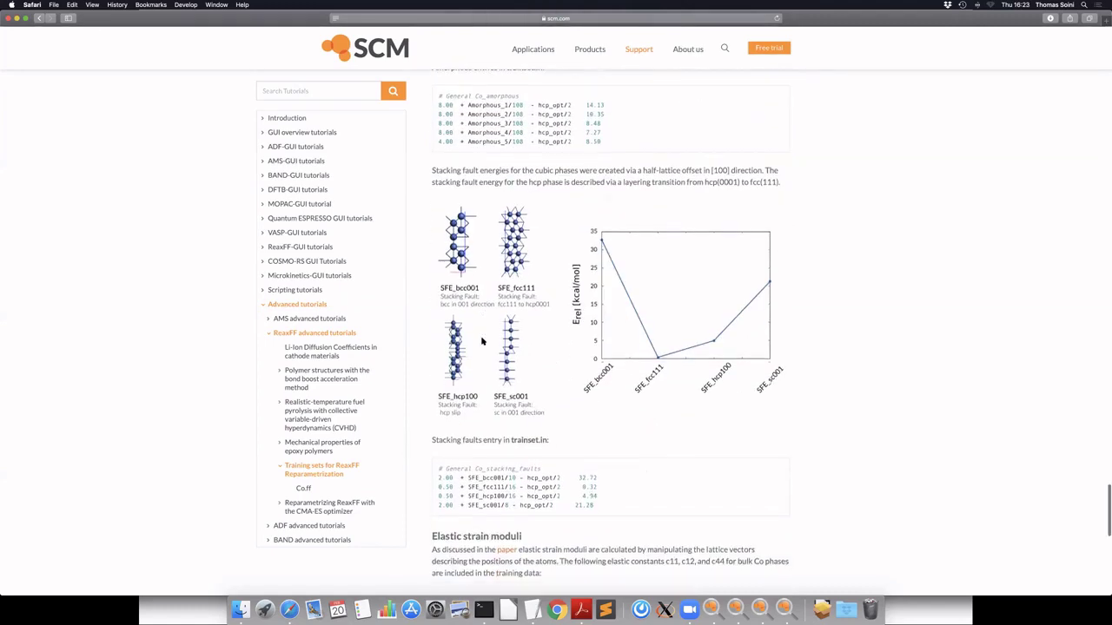
scroll(480, 341, "down", 10)
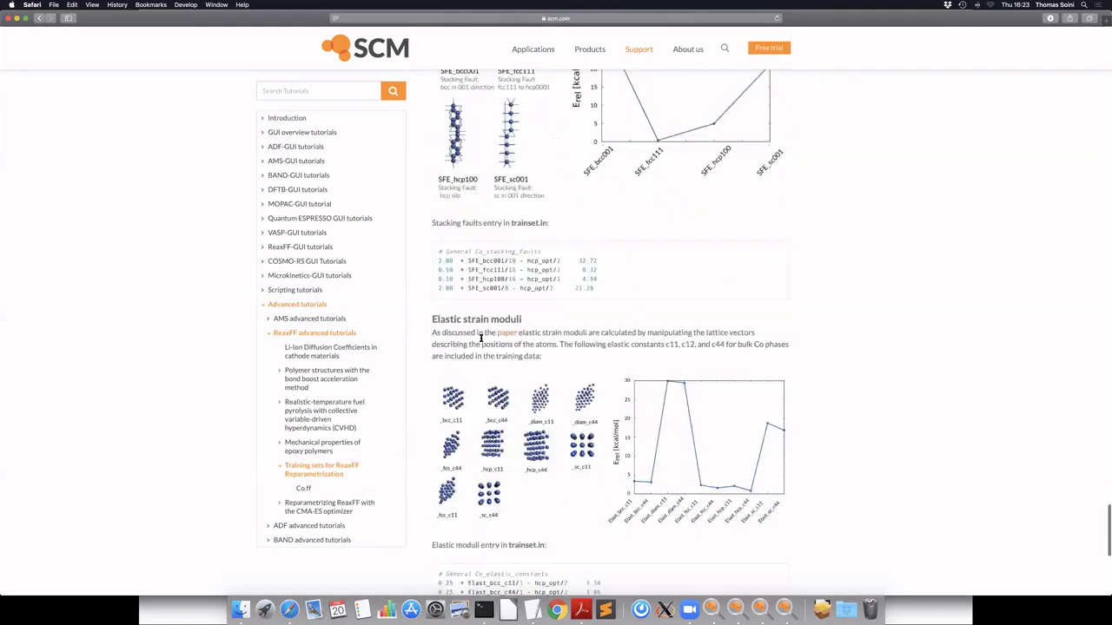
scroll(480, 342, "down", 8)
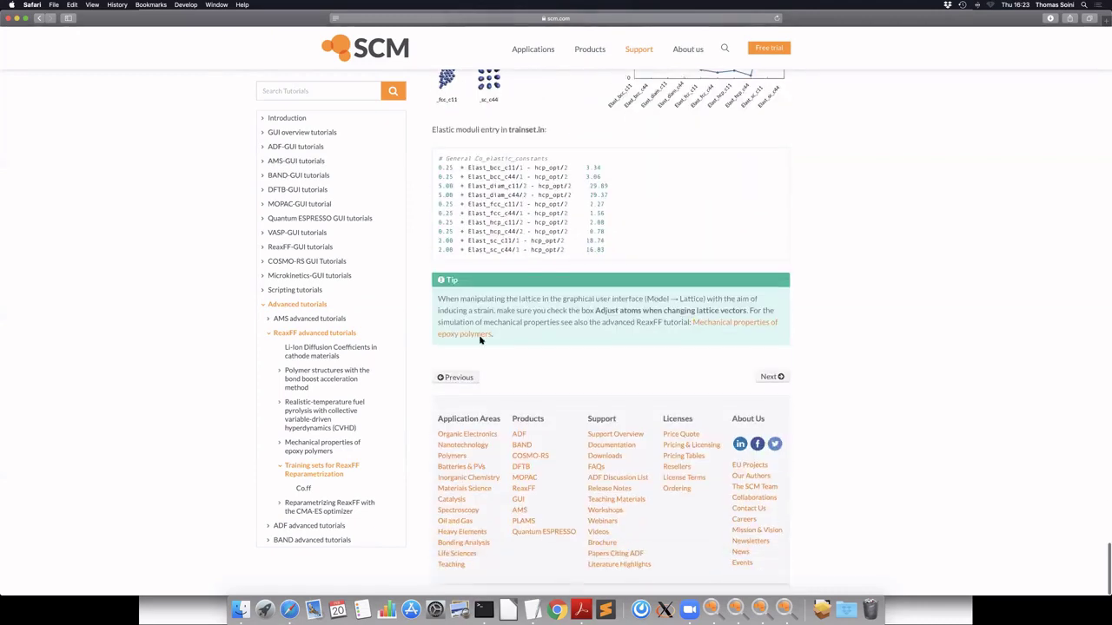
scroll(480, 342, "up", 10)
scroll(480, 341, "up", 20)
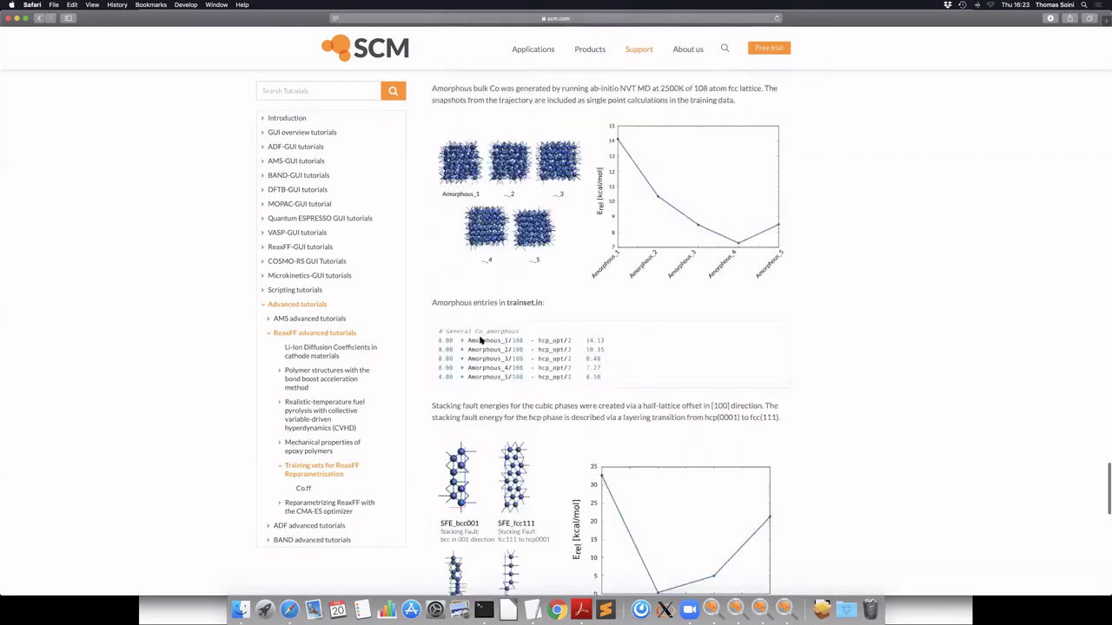
scroll(481, 342, "up", 20)
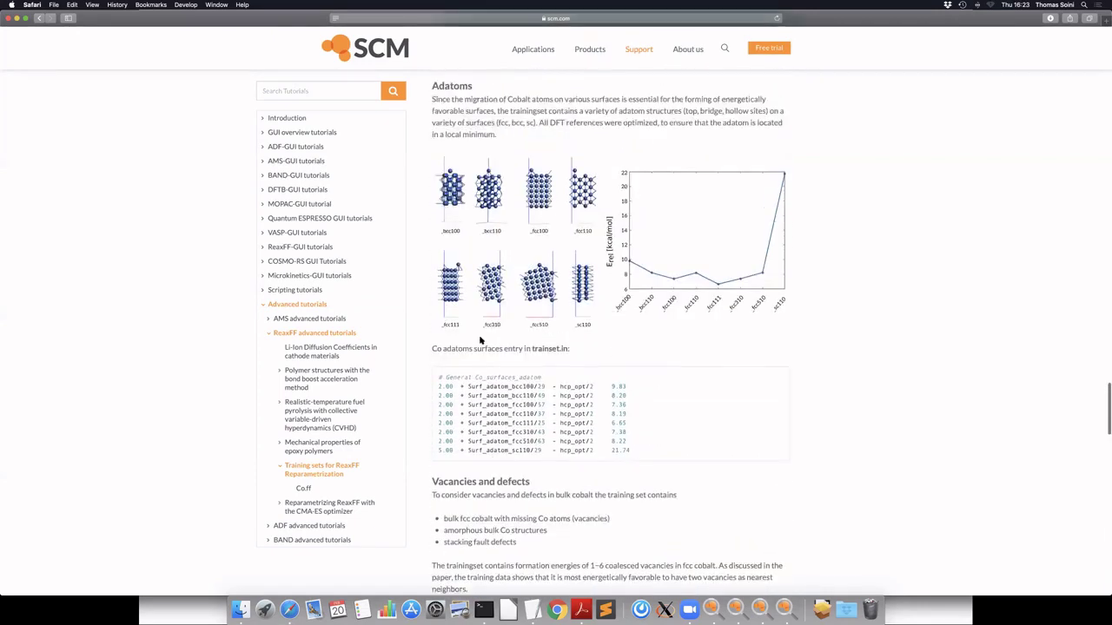
scroll(480, 341, "up", 15)
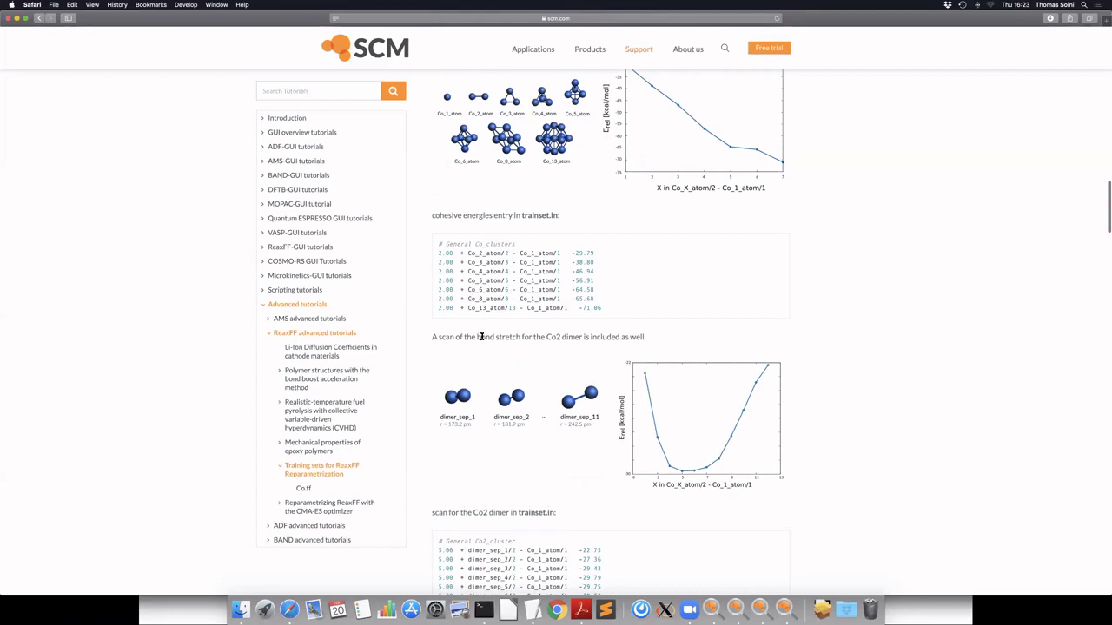
Step: Open the tutorial on reparametrizing ReaxFF with the CMA-ES optimizer and review its workflow, DFTB3 preset and optimized geometries sections
left_click(322, 507)
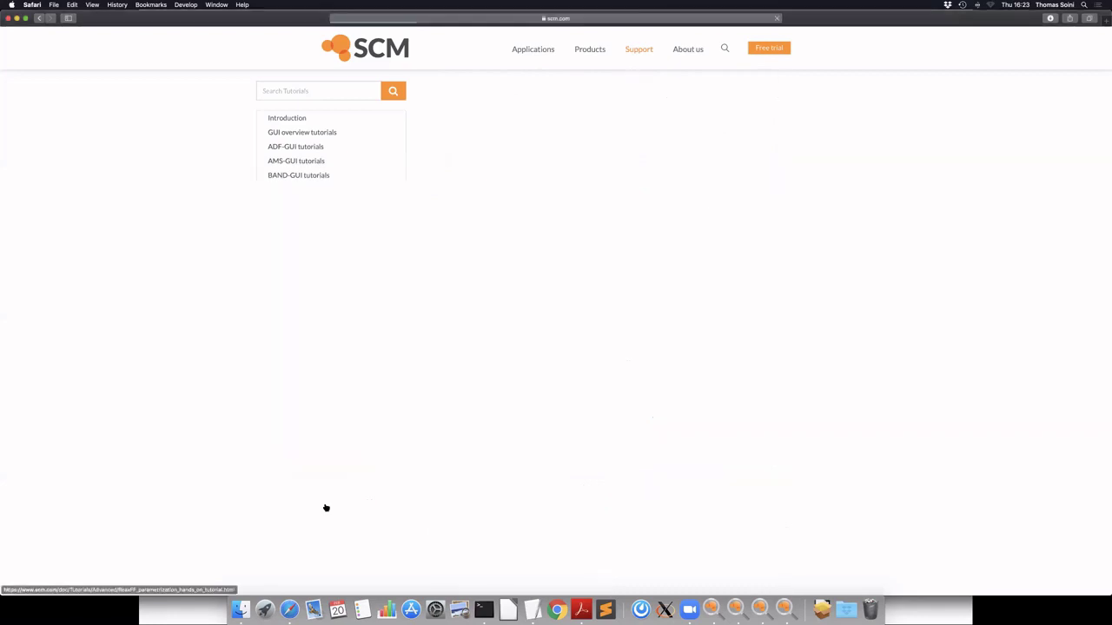
scroll(537, 475, "down", 10)
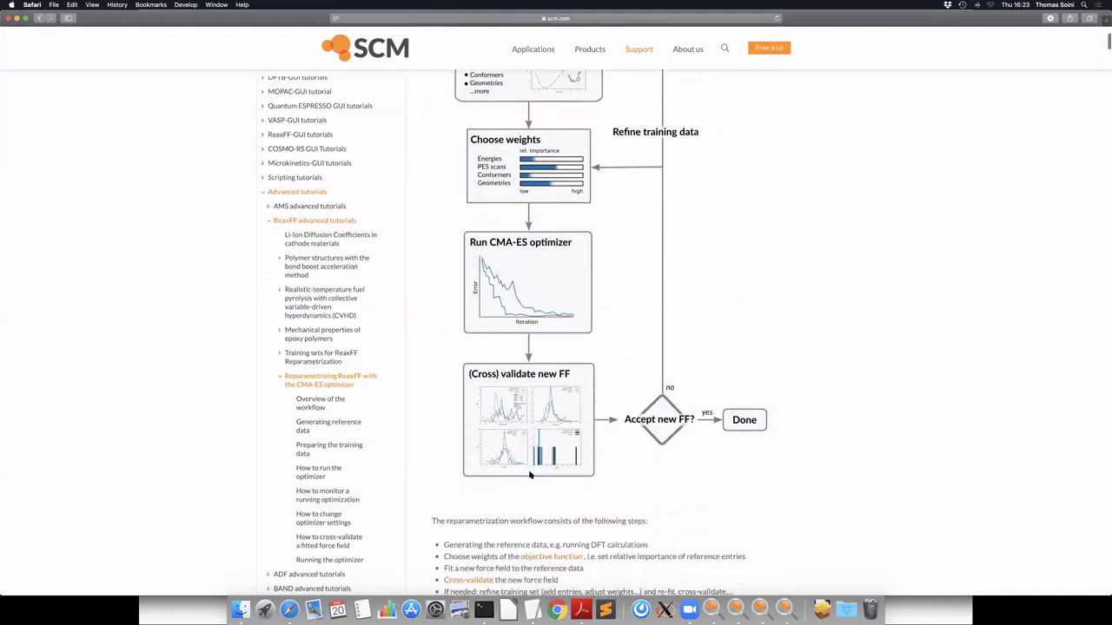
scroll(530, 474, "down", 15)
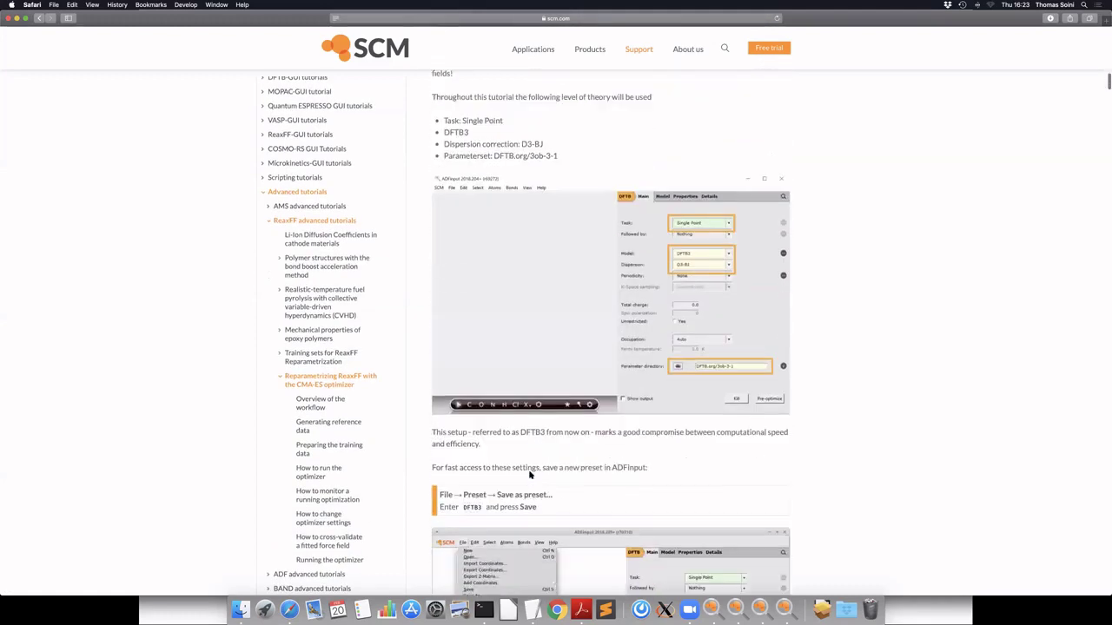
scroll(529, 472, "down", 3)
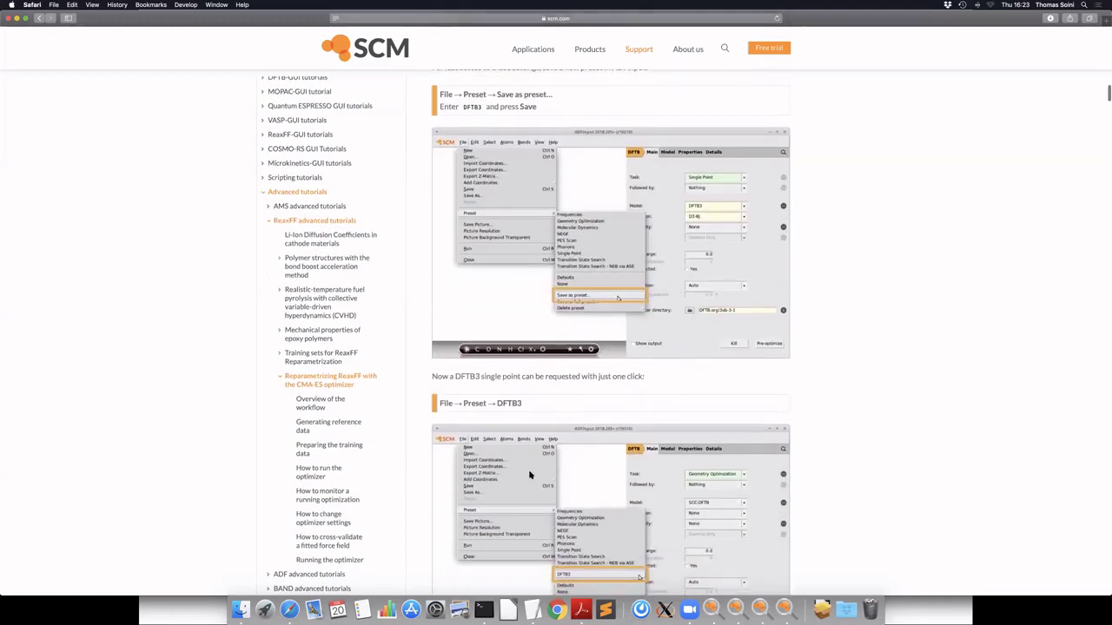
scroll(530, 475, "down", 12)
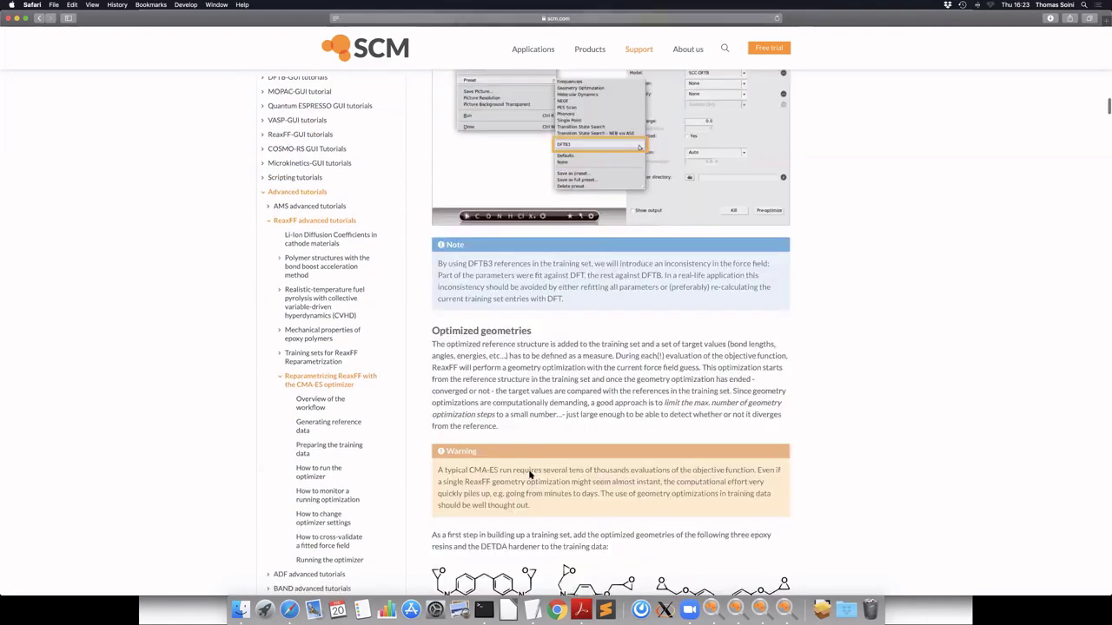
scroll(529, 474, "down", 20)
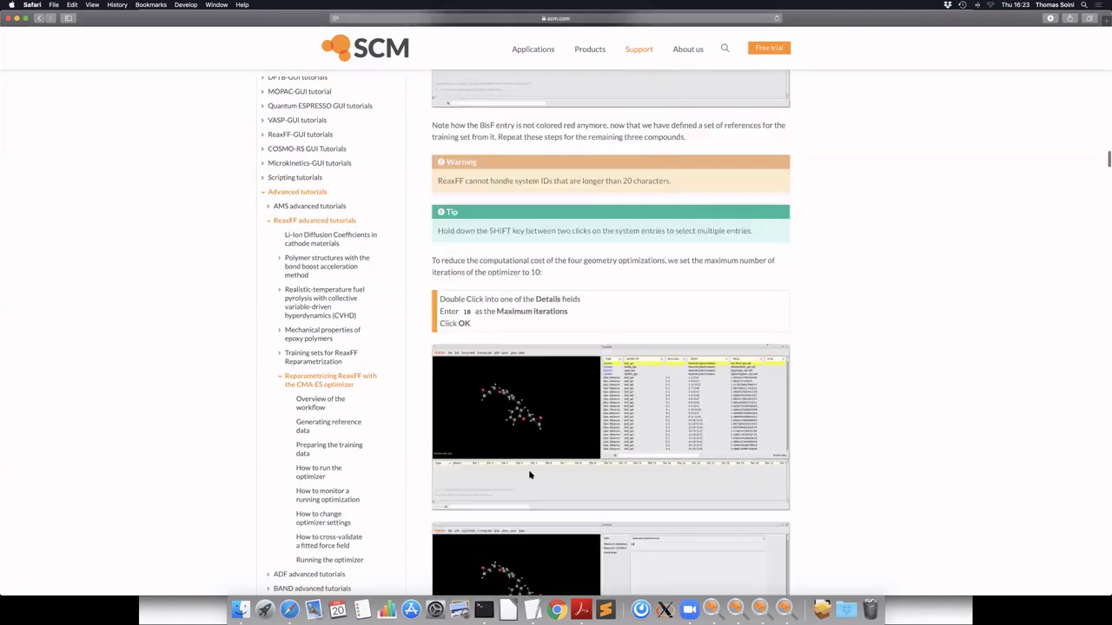
scroll(529, 476, "up", 10)
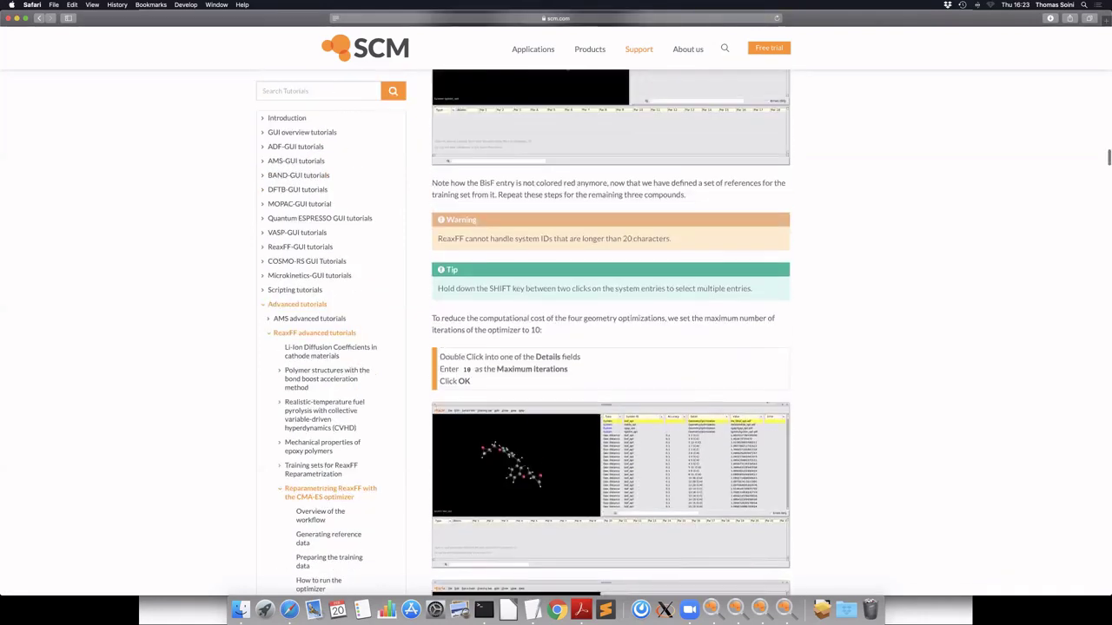
scroll(523, 443, "down", 10)
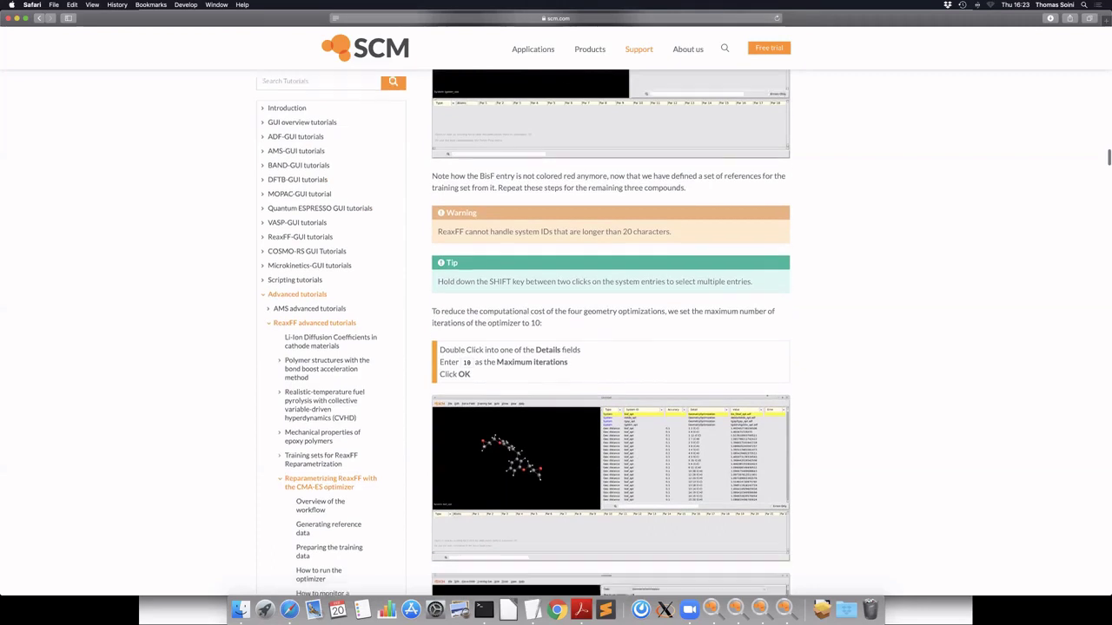
Step: Examine how the tutorial sets up PES/bond scans, adds their results to ADFtrain, and generates conformers for the training set
scroll(522, 444, "down", 10)
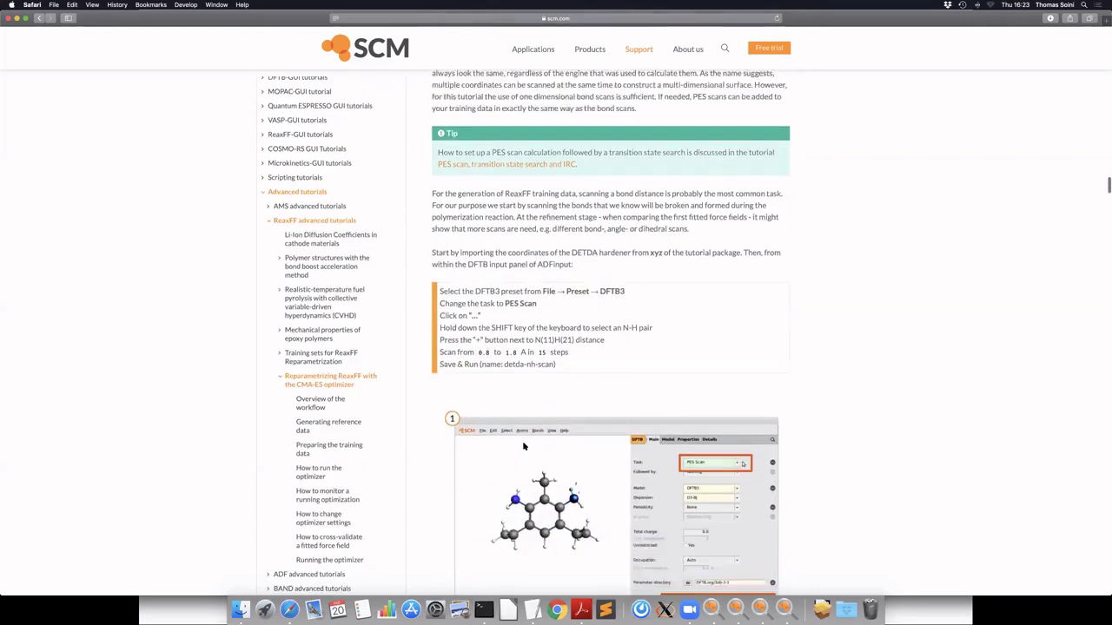
scroll(523, 446, "down", 10)
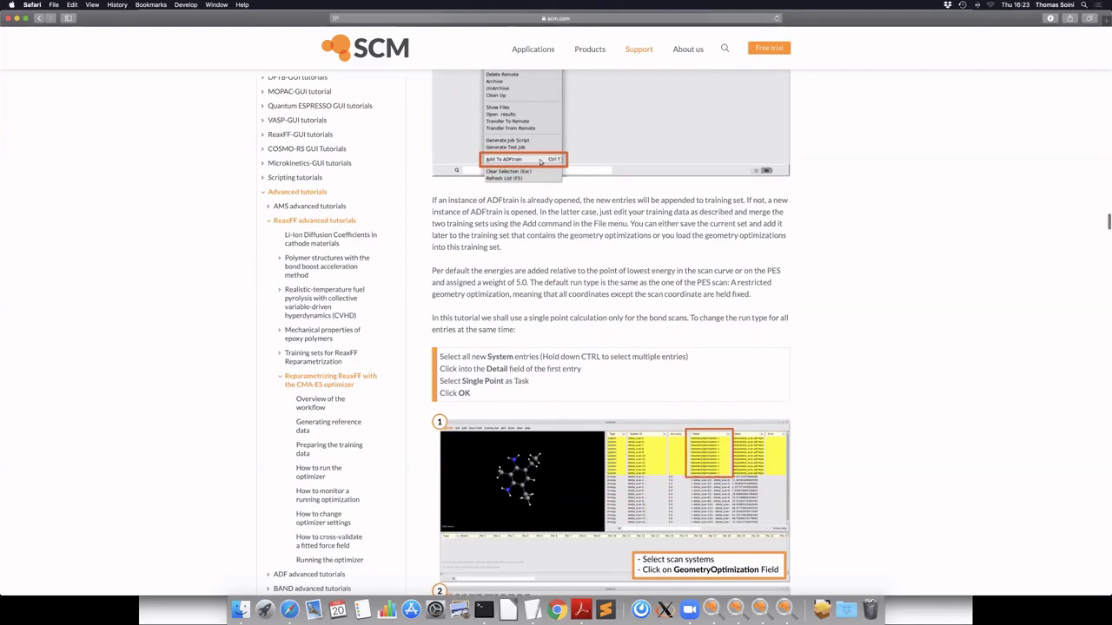
scroll(523, 447, "up", 5)
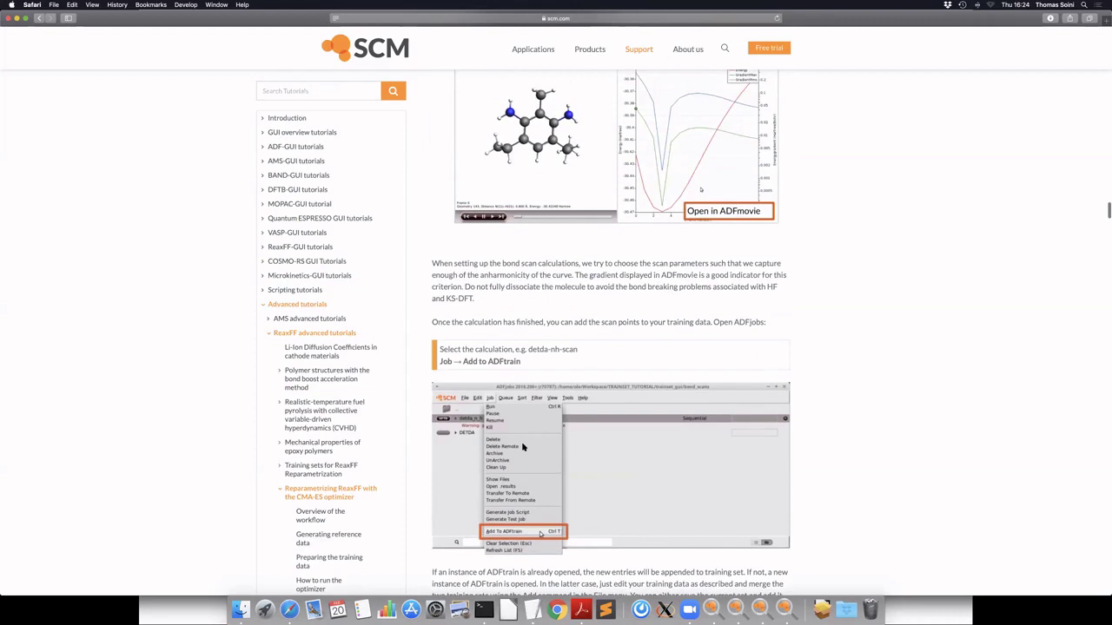
scroll(522, 447, "up", 5)
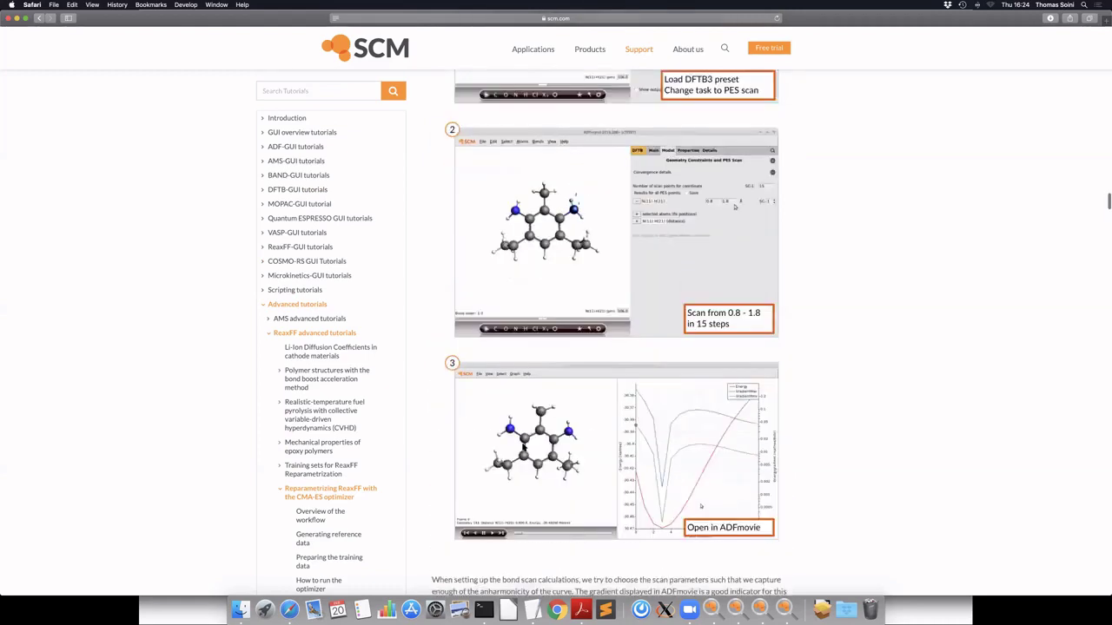
scroll(523, 447, "down", 5)
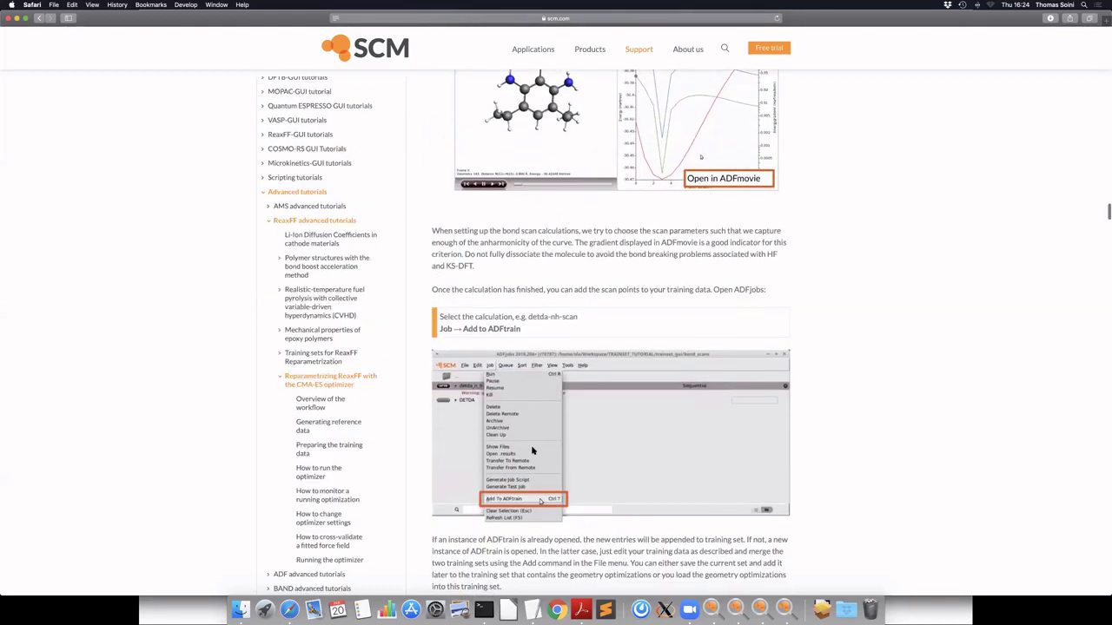
scroll(527, 461, "up", 2)
scroll(526, 460, "up", 20)
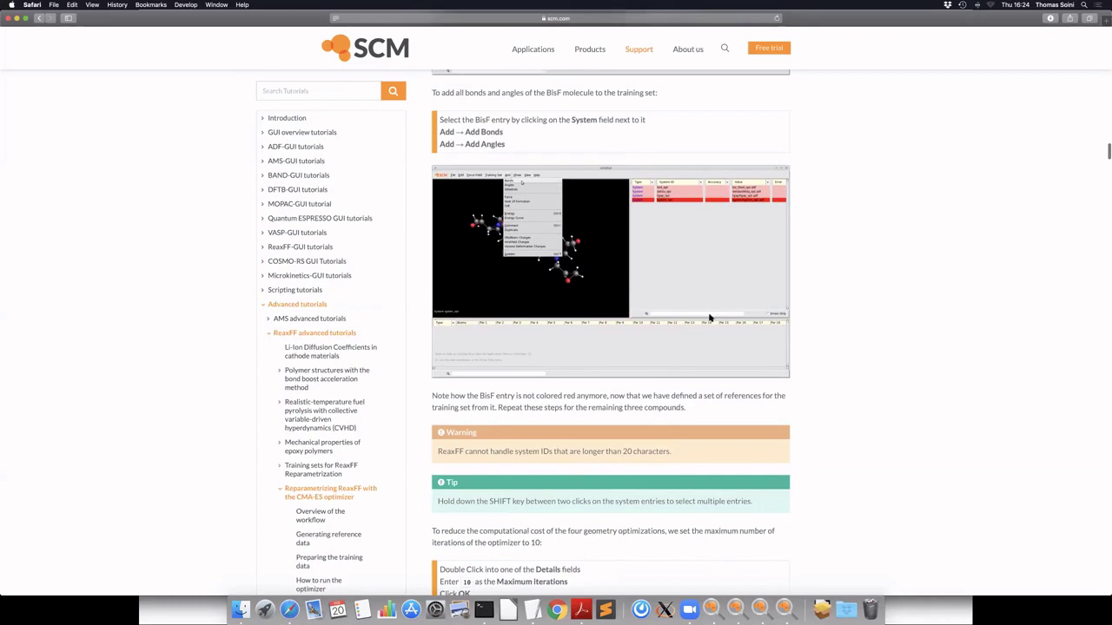
scroll(685, 325, "down", 20)
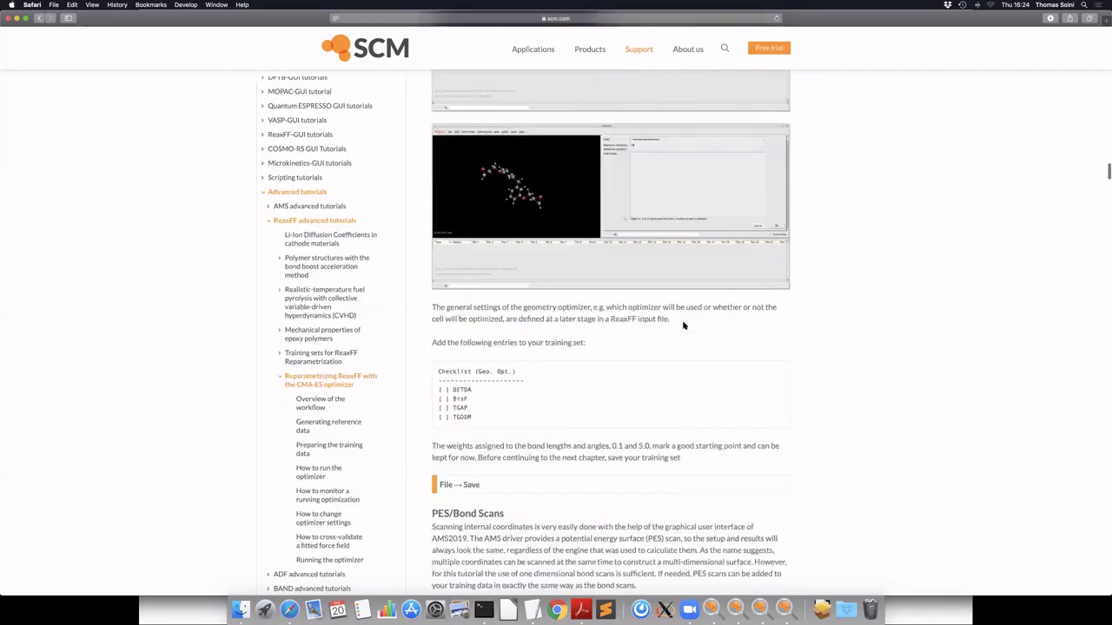
scroll(682, 325, "down", 10)
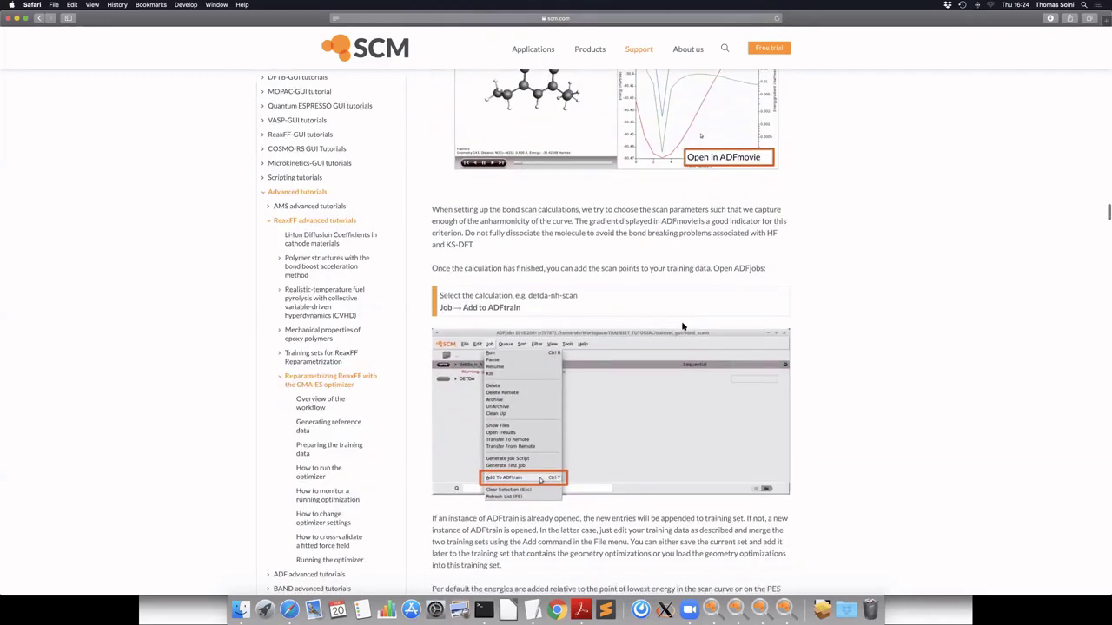
scroll(683, 326, "down", 20)
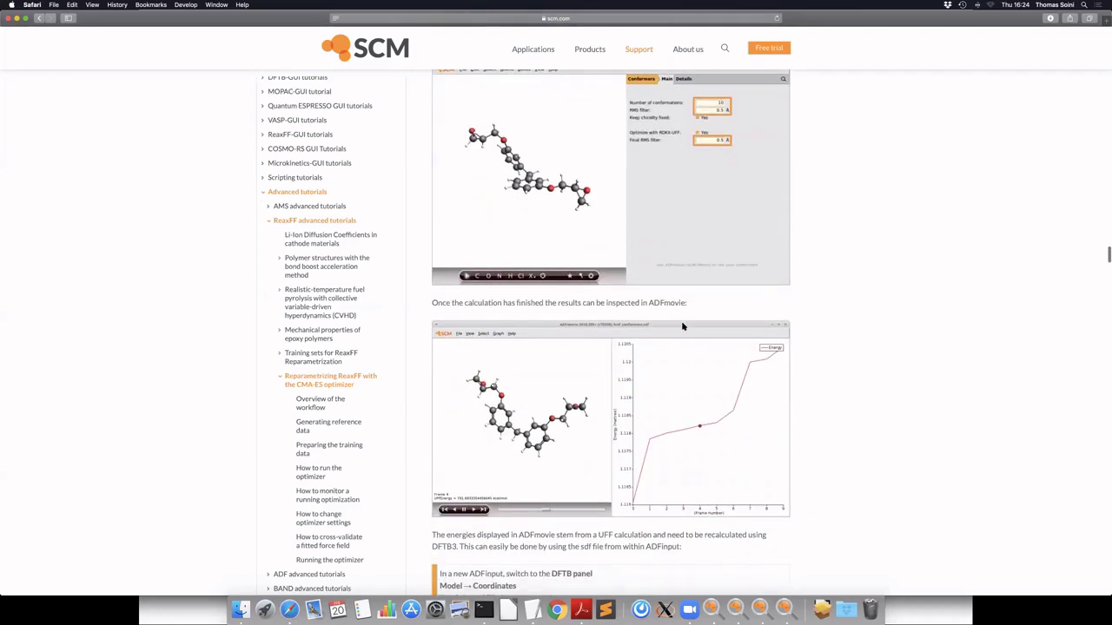
Step: Review how the tutorial recalculates conformers with DFTB3, adds energy curves and trajectory snapshots, and checks the training set entries
scroll(683, 327, "down", 15)
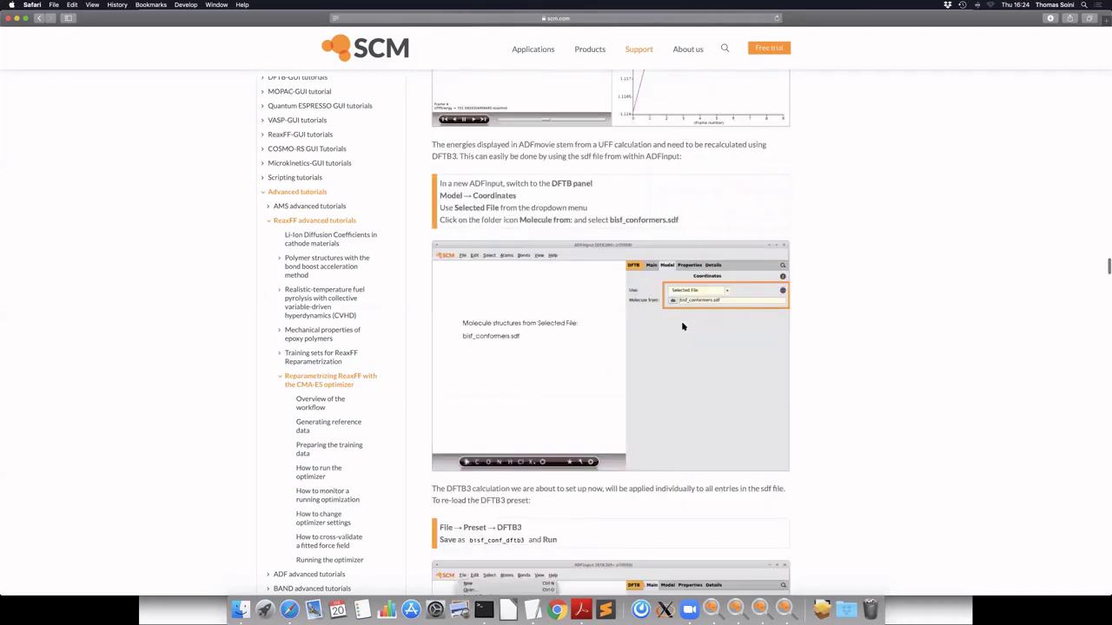
scroll(682, 326, "down", 12)
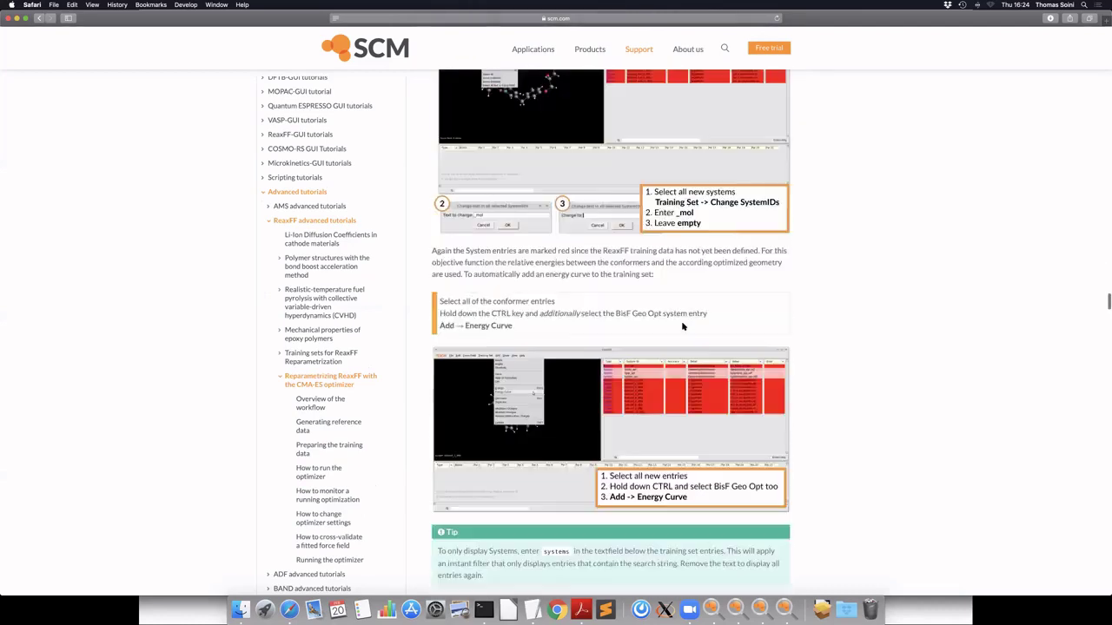
scroll(683, 326, "down", 1)
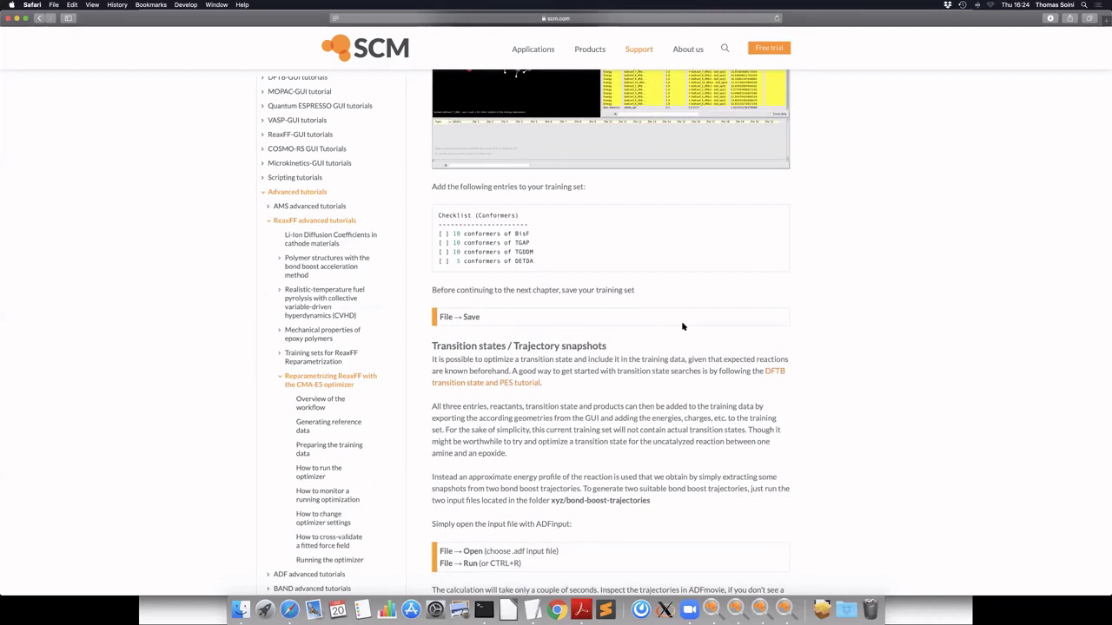
scroll(683, 326, "down", 8)
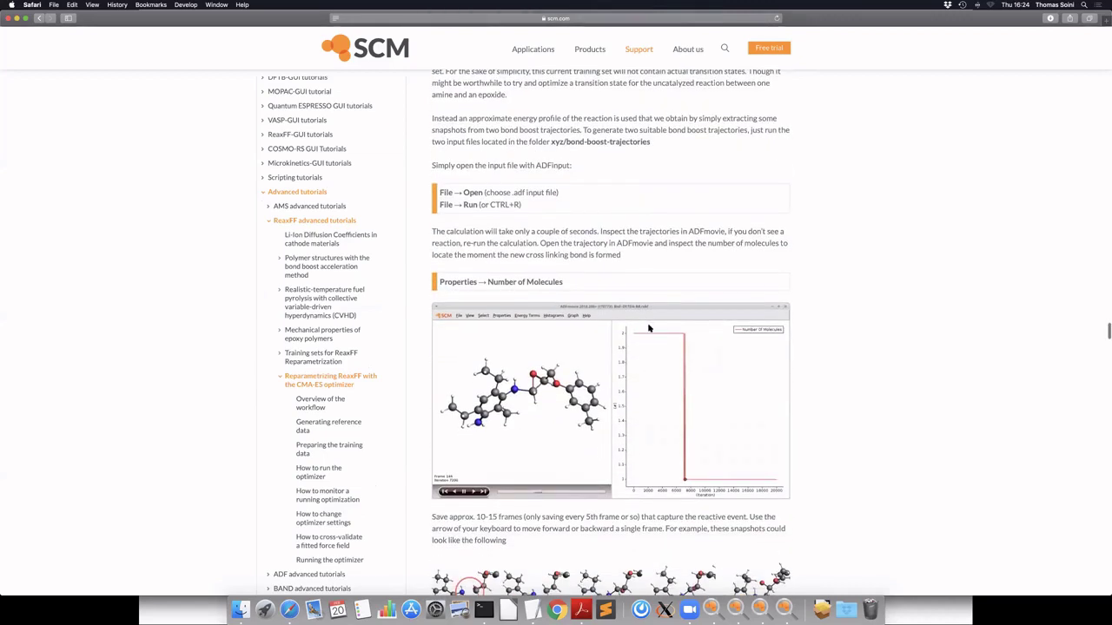
scroll(613, 332, "down", 10)
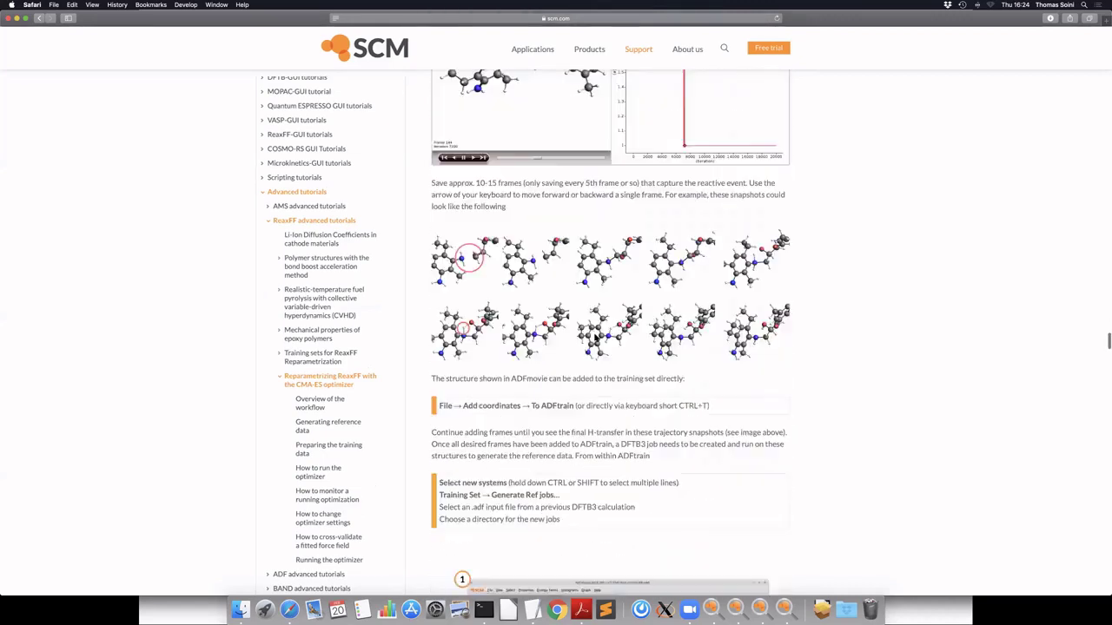
scroll(595, 335, "down", 20)
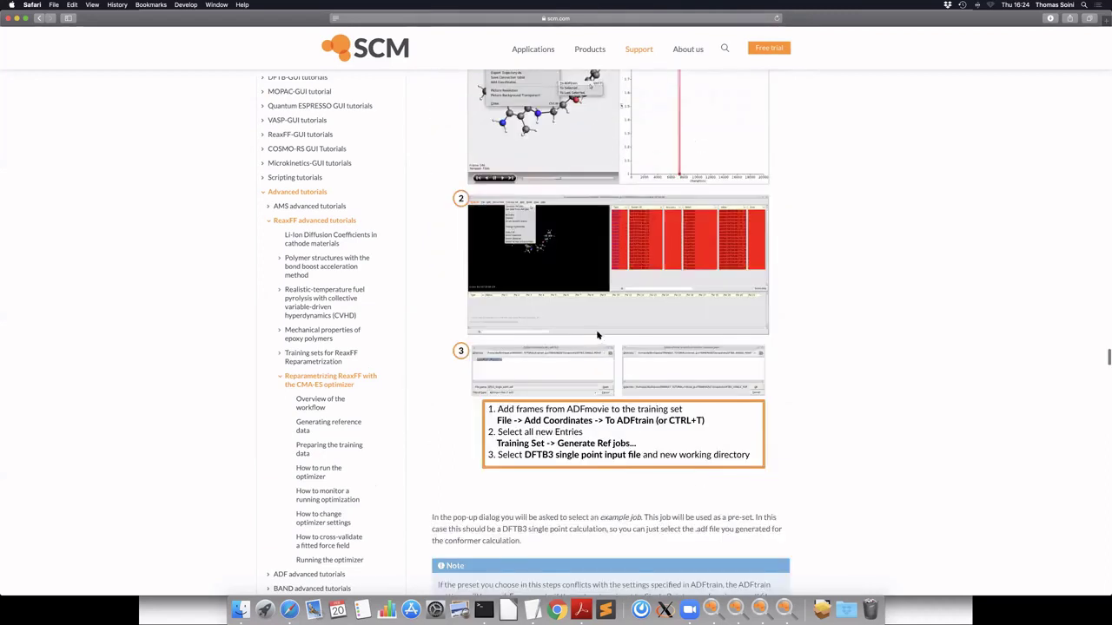
scroll(598, 335, "down", 2)
scroll(593, 330, "down", 7)
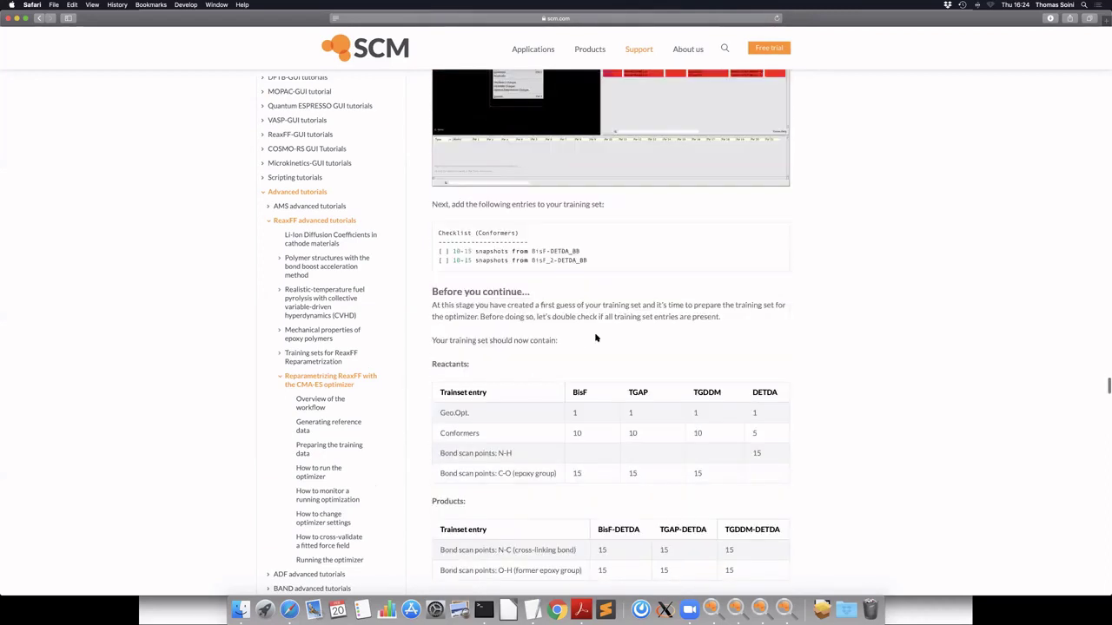
Step: Switch to ADFjobs and check the progress of the PA_strained run in its logfile, closing the log when done
key("super+Tab")
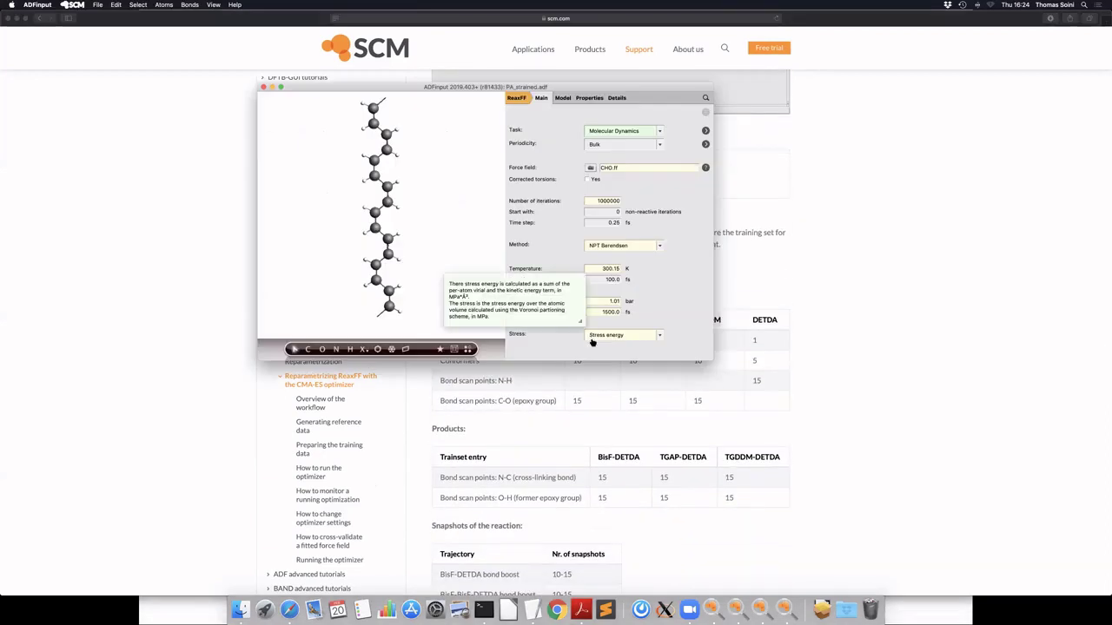
key("super+Tab")
key("super+Tab")
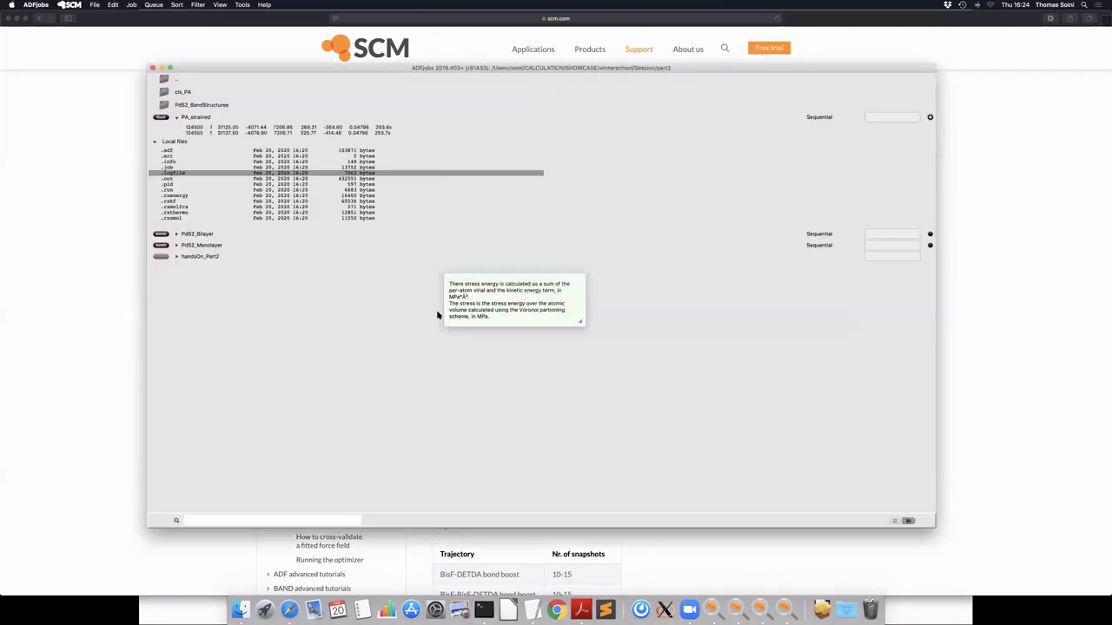
double_click(181, 173)
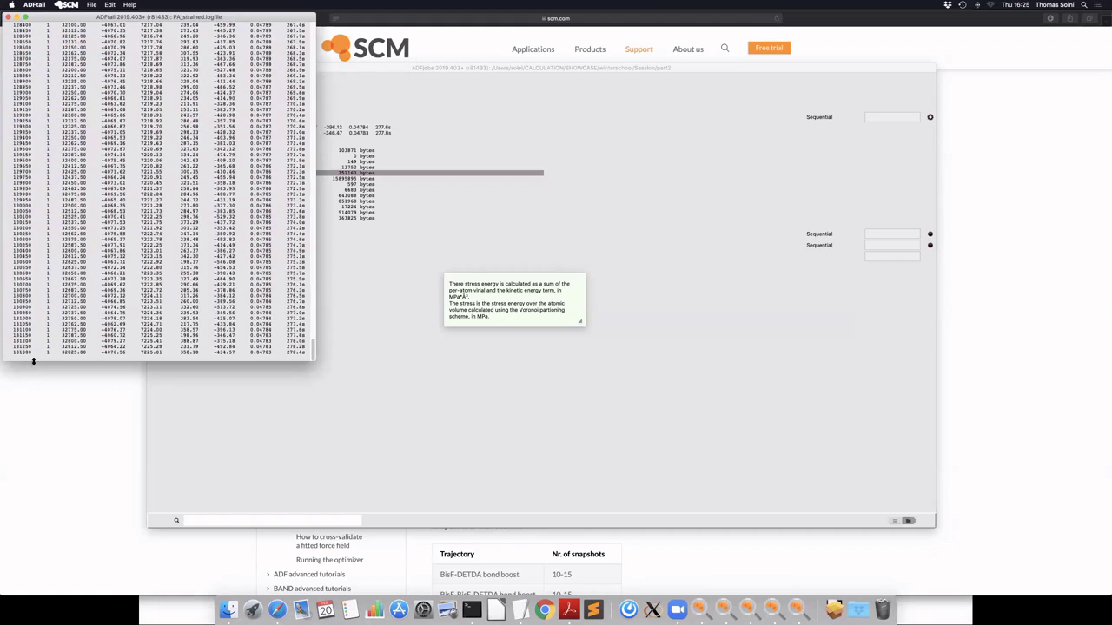
left_click(8, 17)
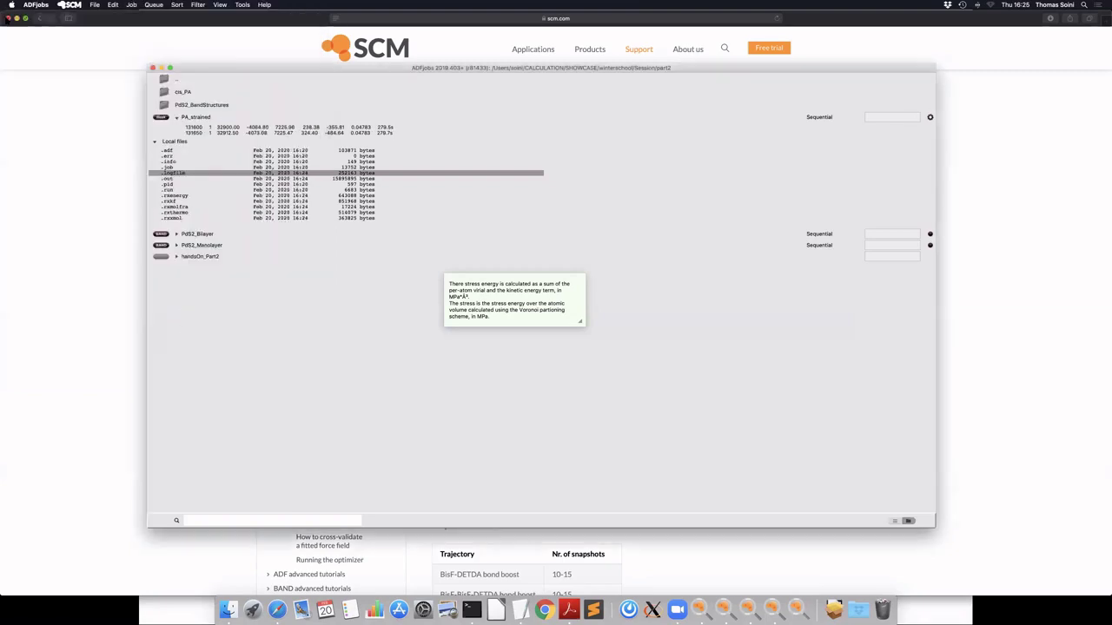
Step: Open the PA_strained trajectory in ADFmovie and enlarge the movie window
left_click(185, 117)
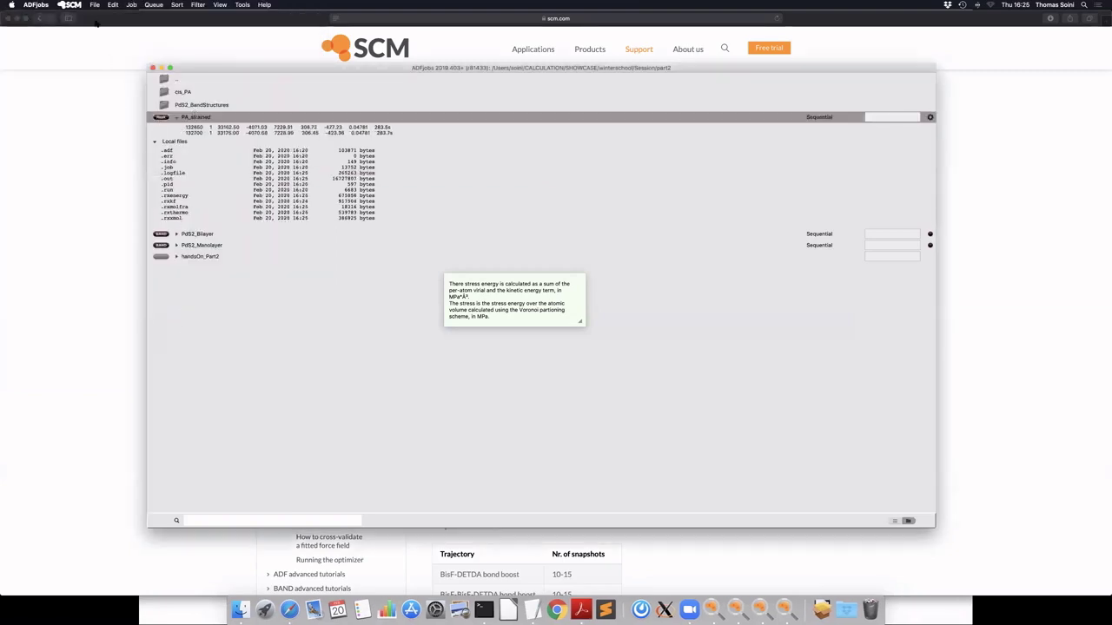
left_click(72, 6)
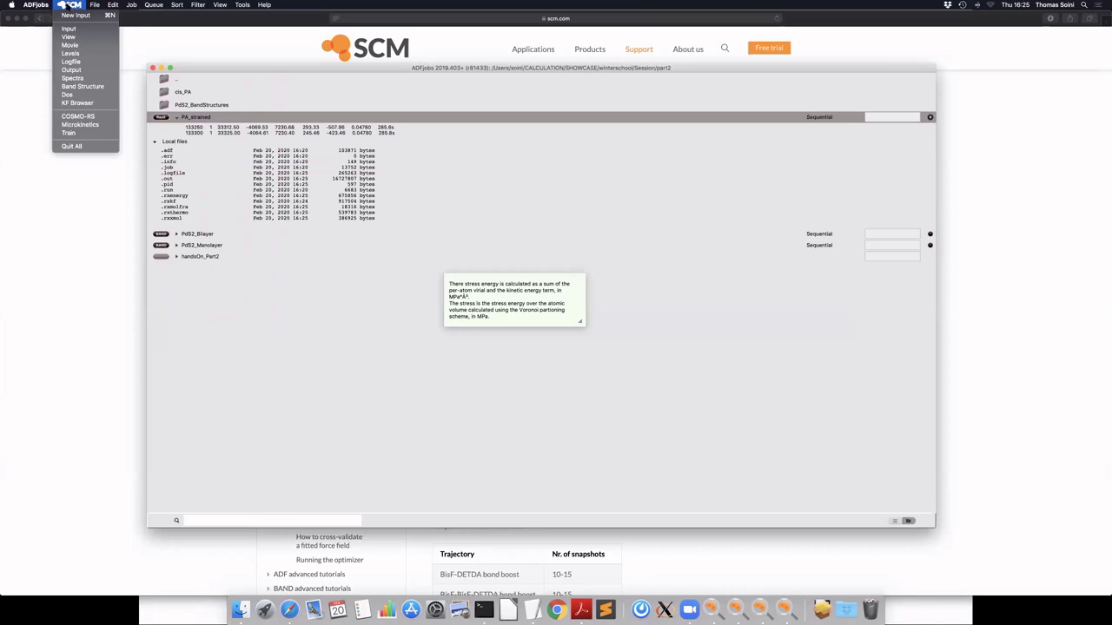
left_click(70, 53)
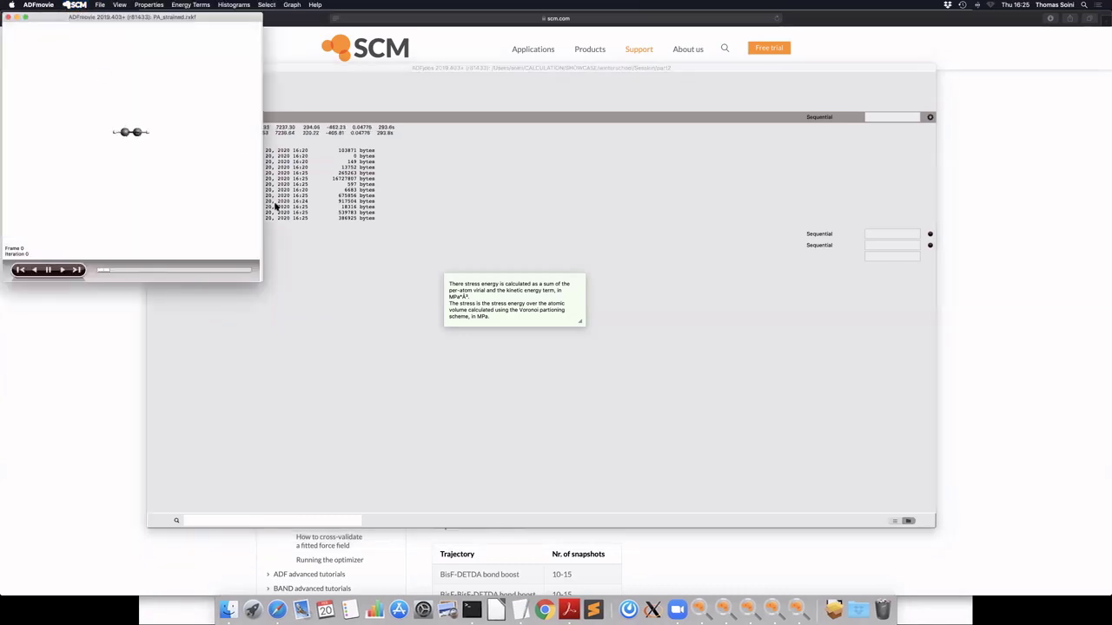
left_click_drag(262, 281, 899, 418)
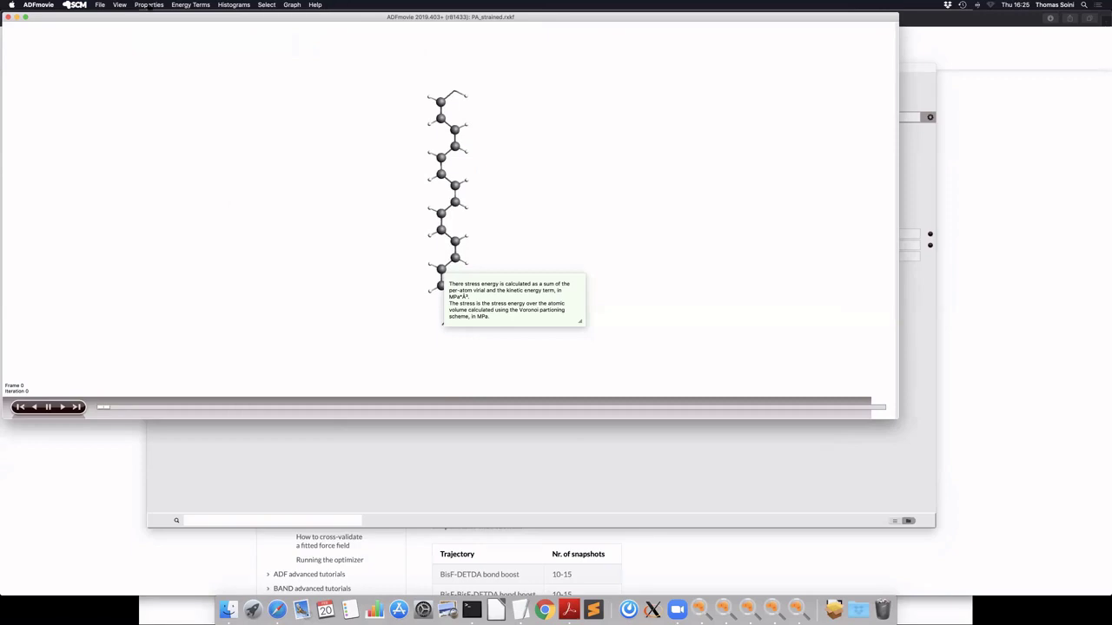
Step: Display the lattice vectors and their labels for the strained chain, and turn the model so that all three axes are visible
left_click(119, 4)
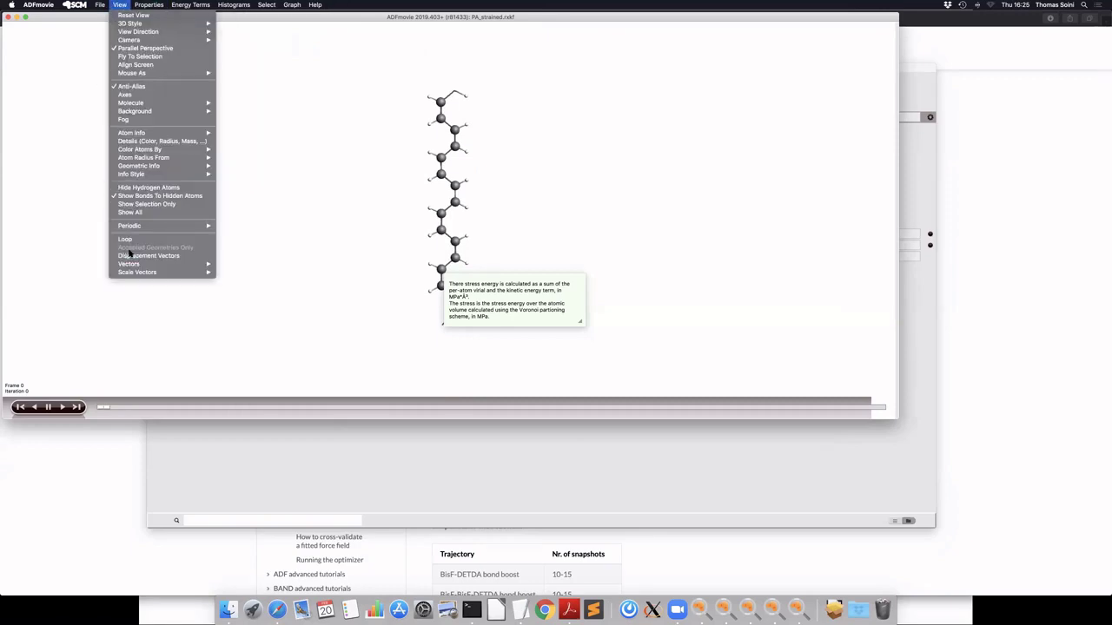
mouse_move(148, 225)
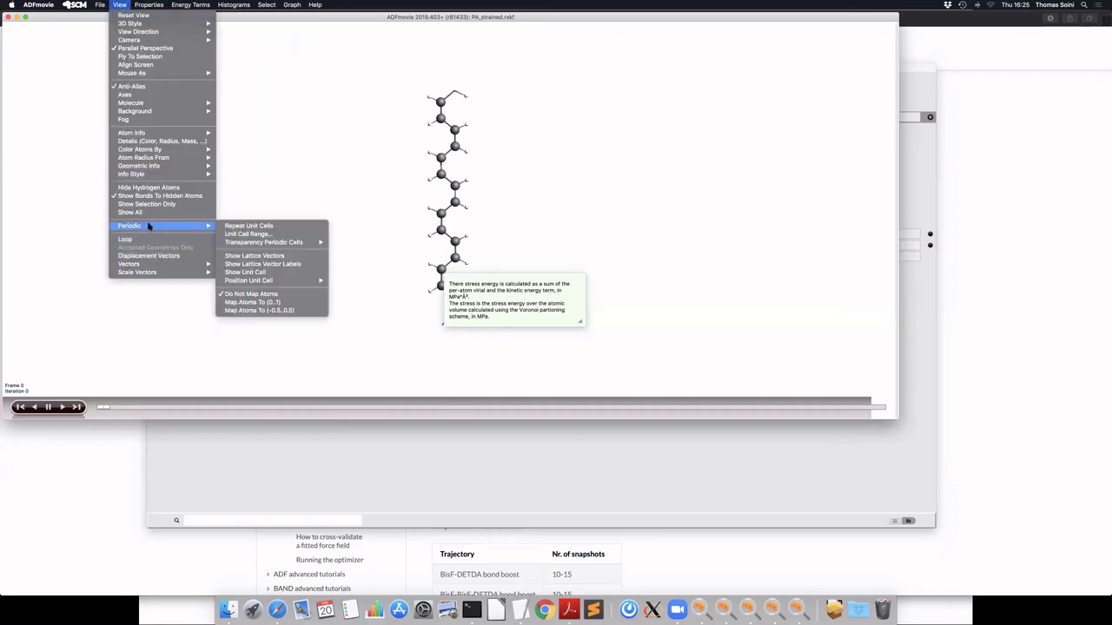
left_click(247, 272)
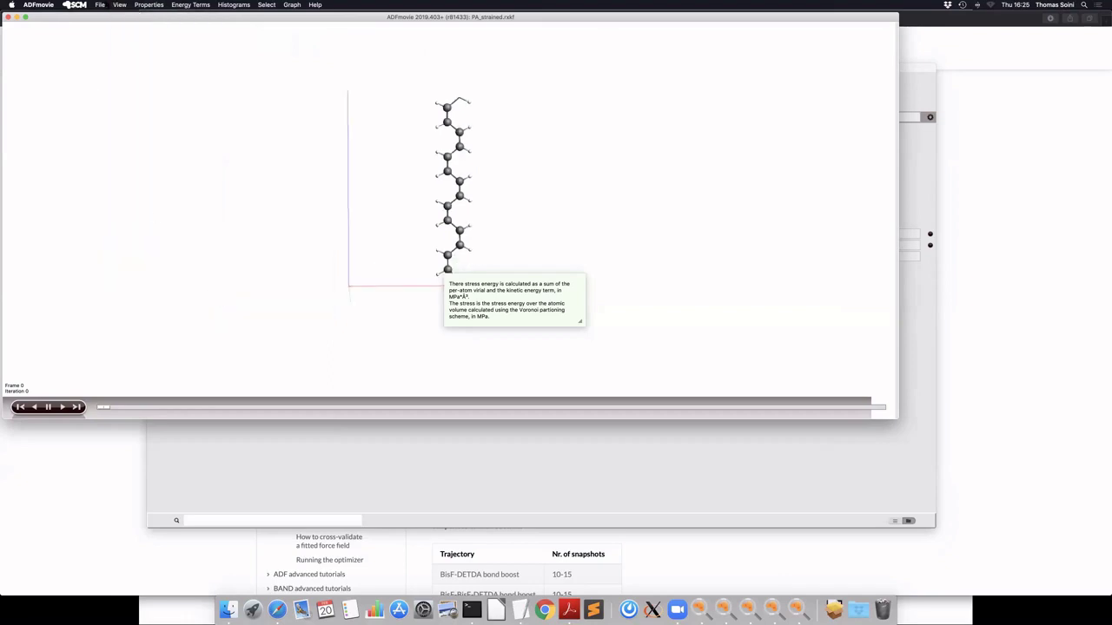
left_click(120, 5)
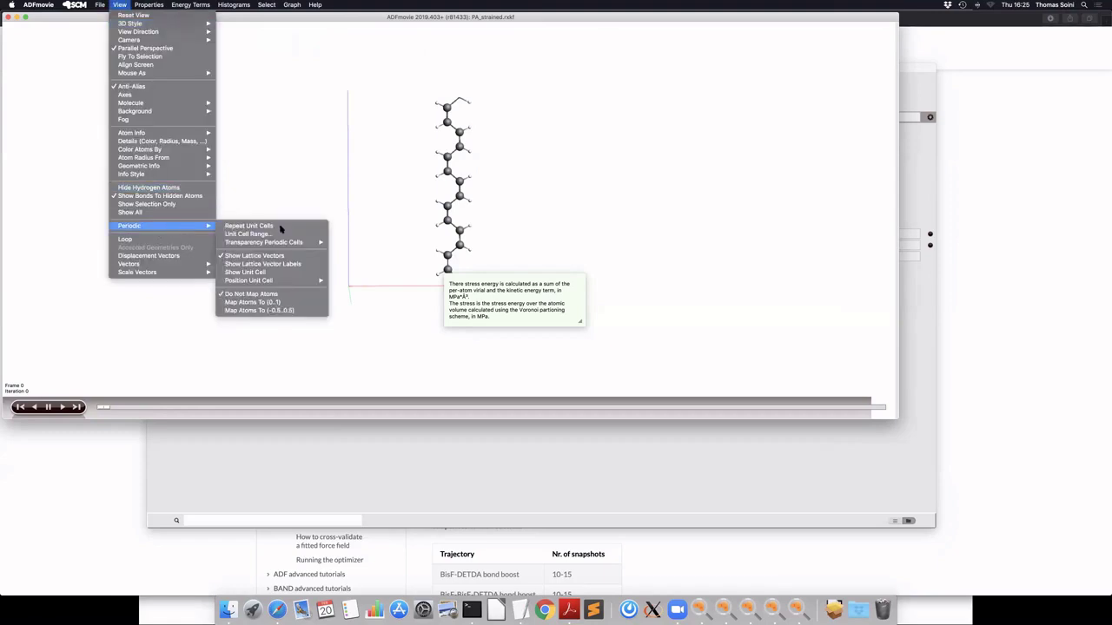
left_click(265, 263)
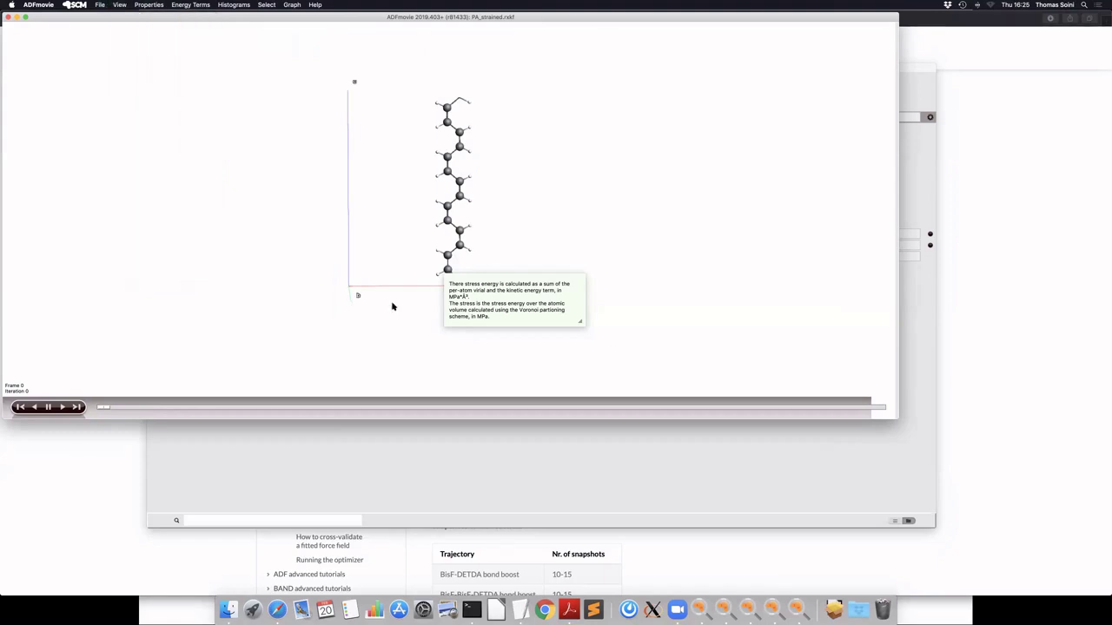
left_click_drag(391, 305, 566, 330)
key("super+Tab")
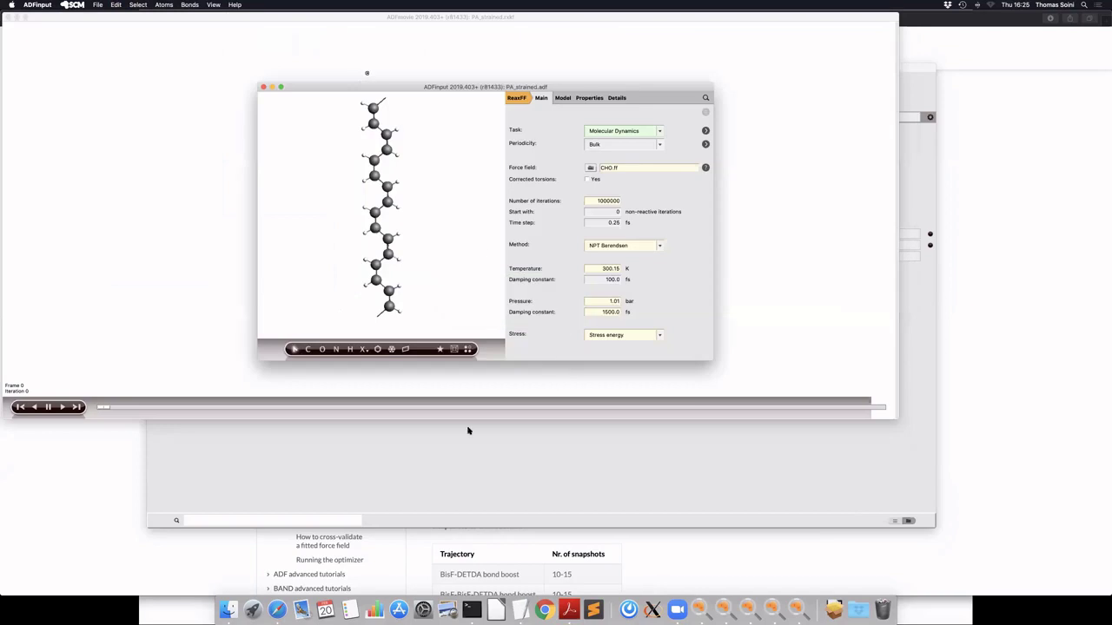
left_click(180, 267)
left_click_drag(205, 206, 87, 223)
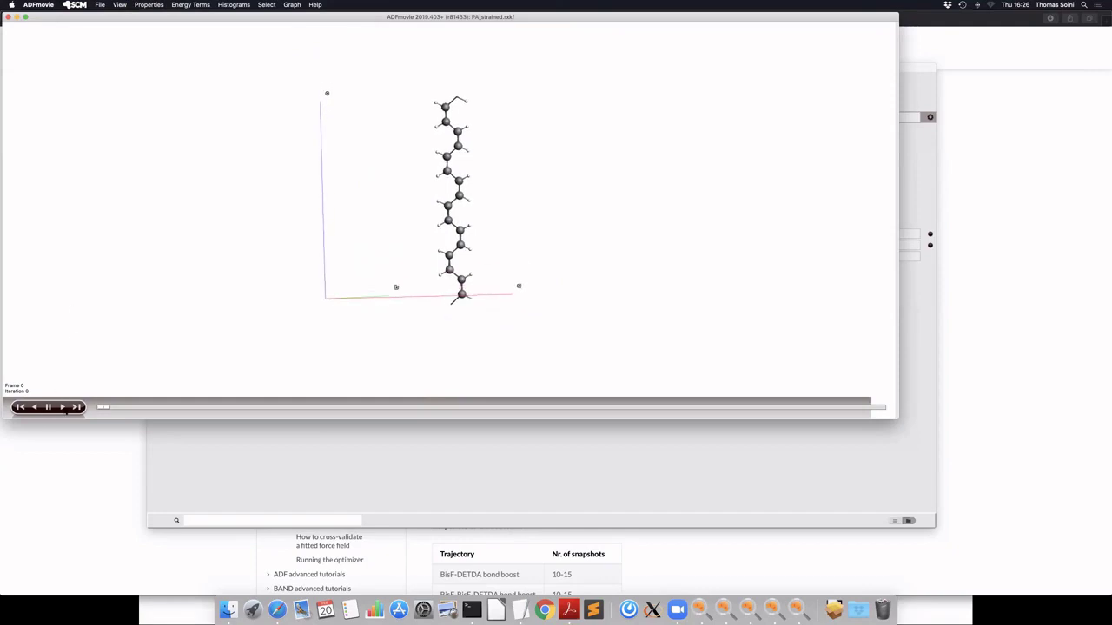
Step: Play the strain trajectory and inspect the chain's conformation at frame 21 and in the latest frames from several angles
left_click(62, 407)
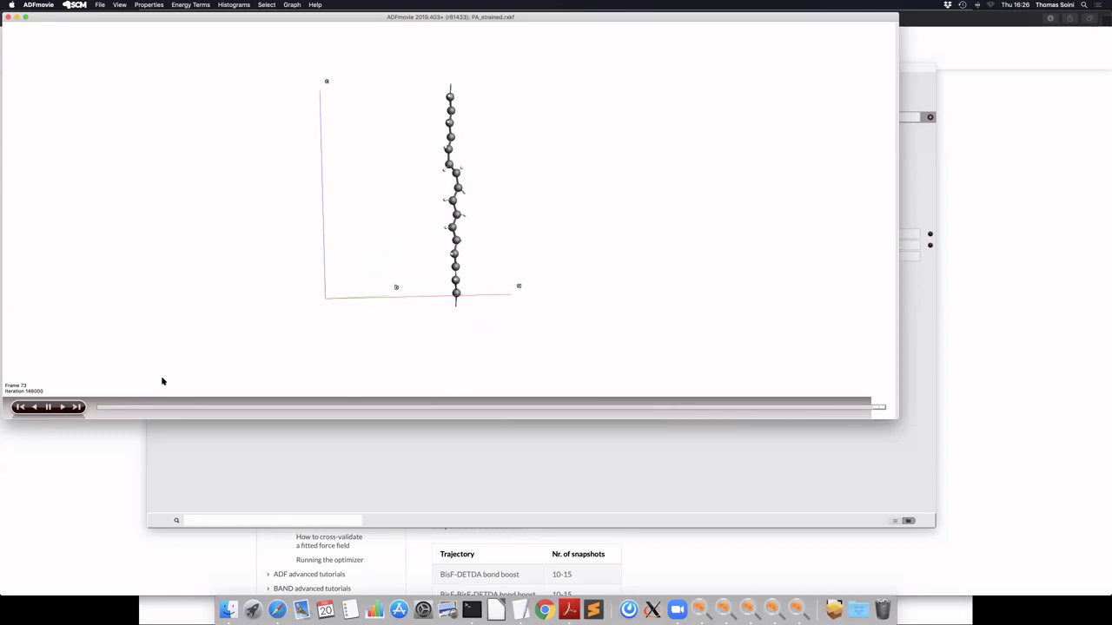
left_click_drag(107, 407, 322, 404)
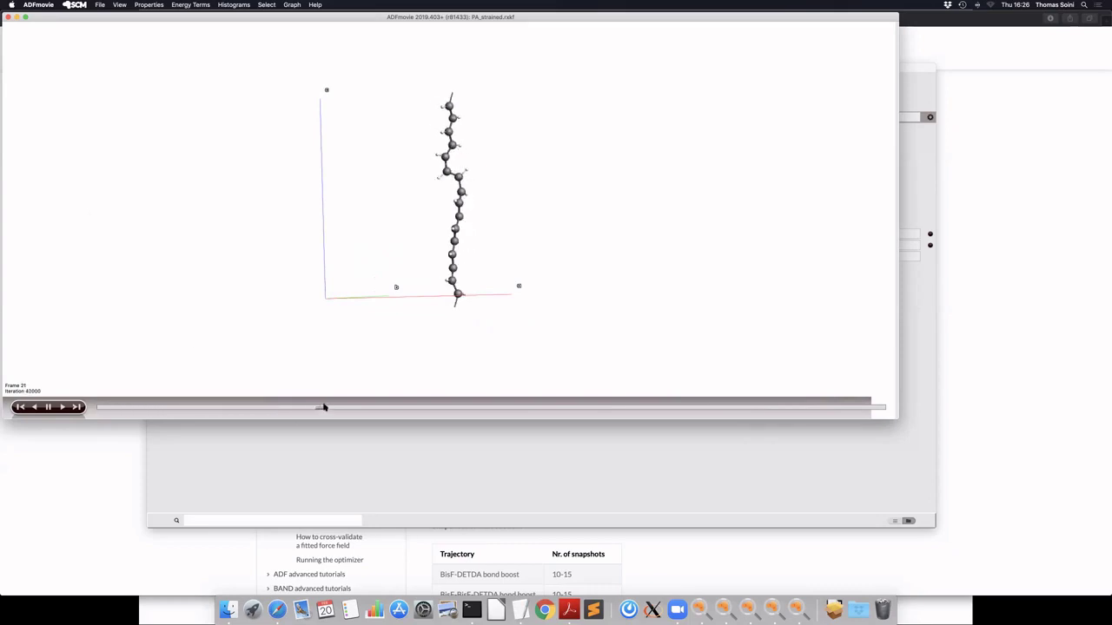
left_click_drag(322, 340, 794, 343)
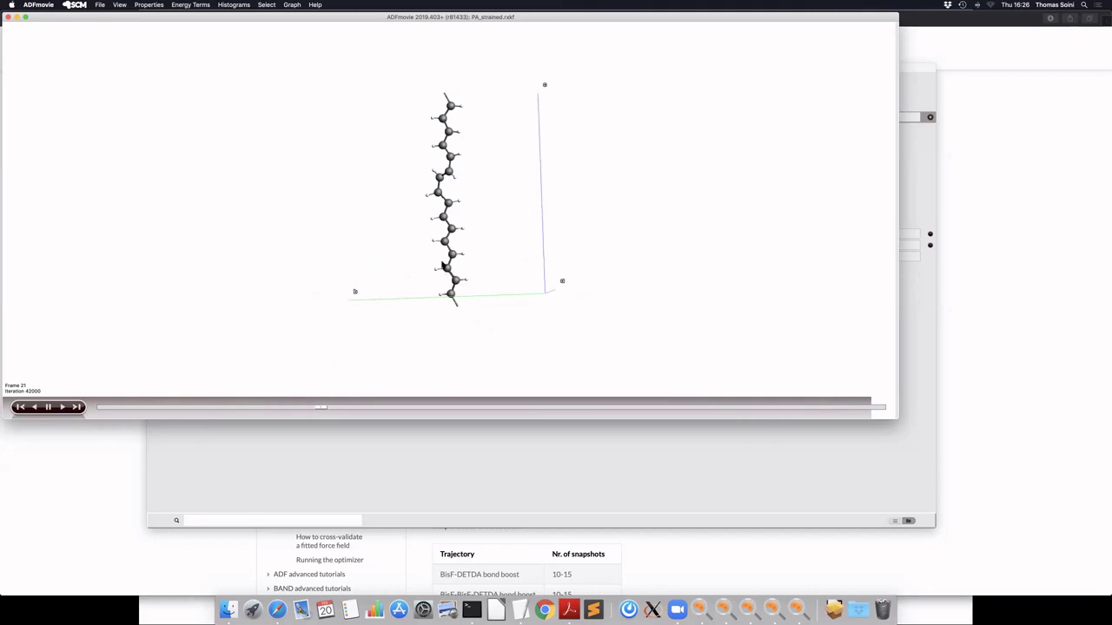
scroll(443, 264, "up", 5)
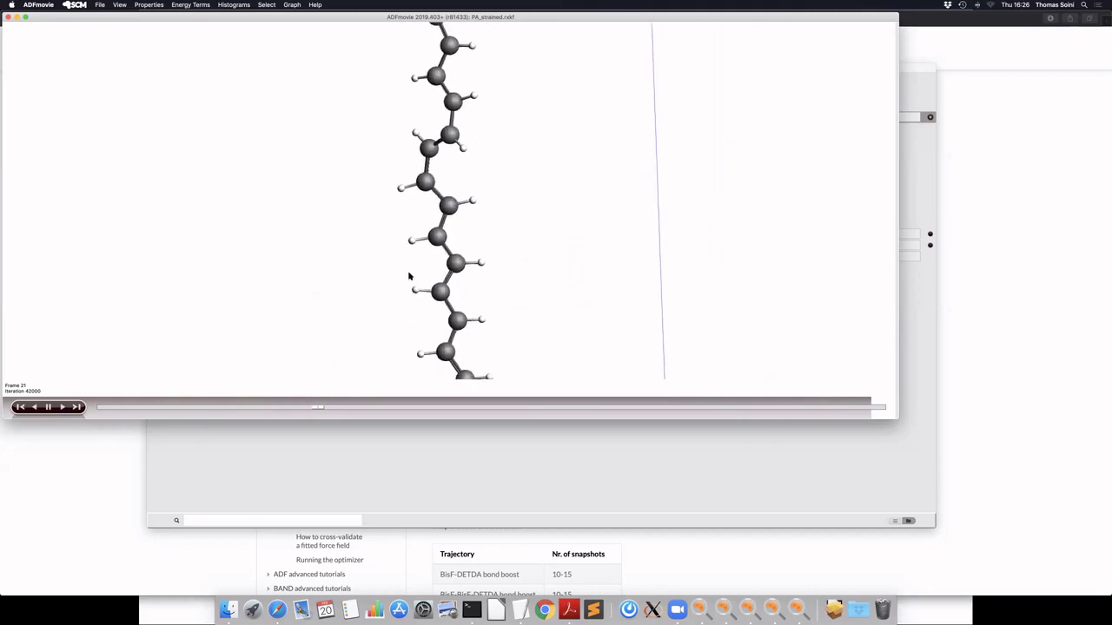
left_click_drag(418, 336, 553, 293)
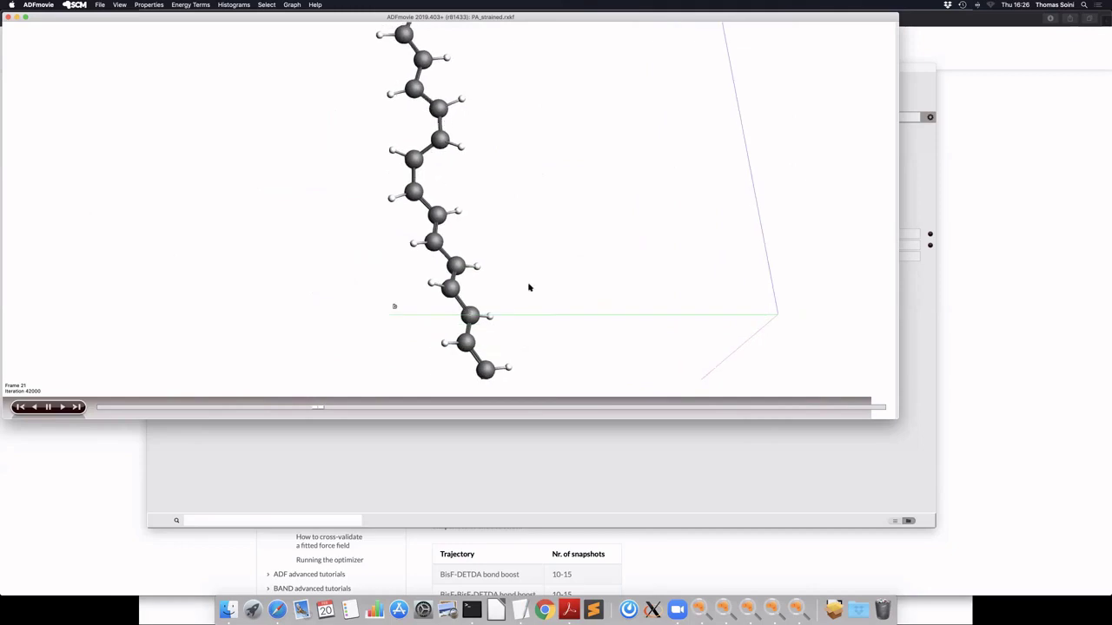
left_click_drag(528, 286, 523, 302)
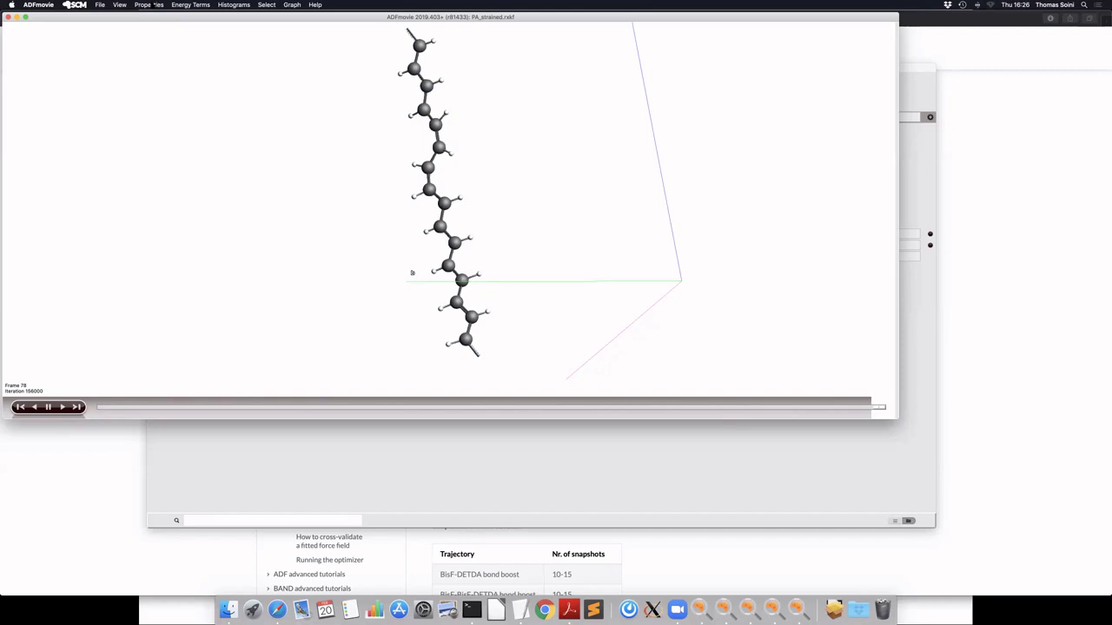
left_click_drag(258, 47, 300, 83)
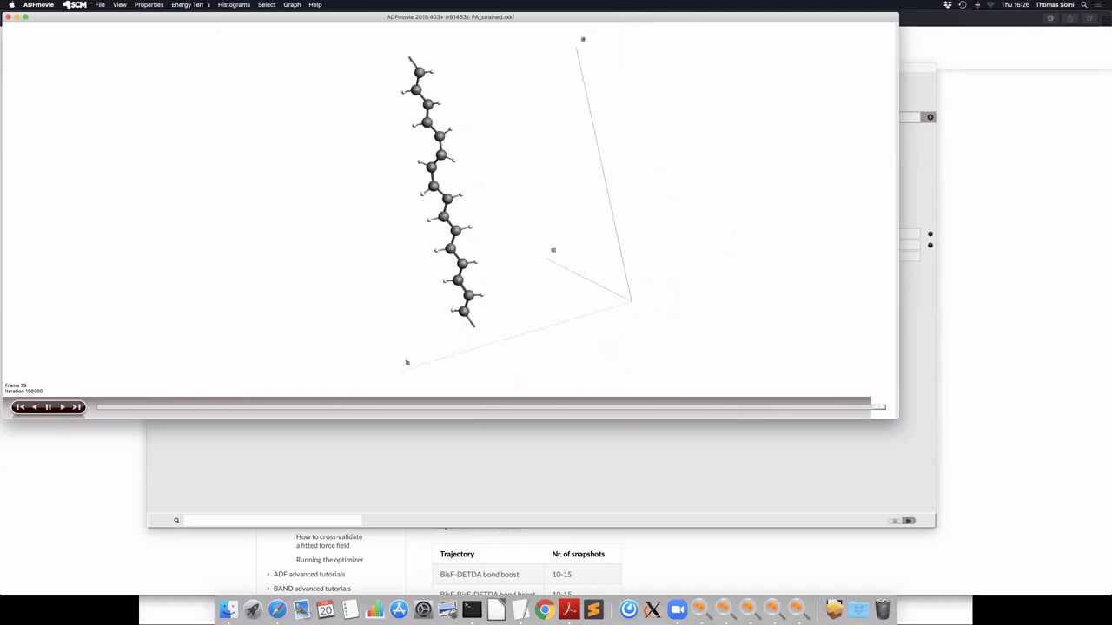
Step: Plot the total energy along the trajectory and examine the initial minimum and the peak before the sharp drop
left_click(205, 5)
mouse_move(159, 6)
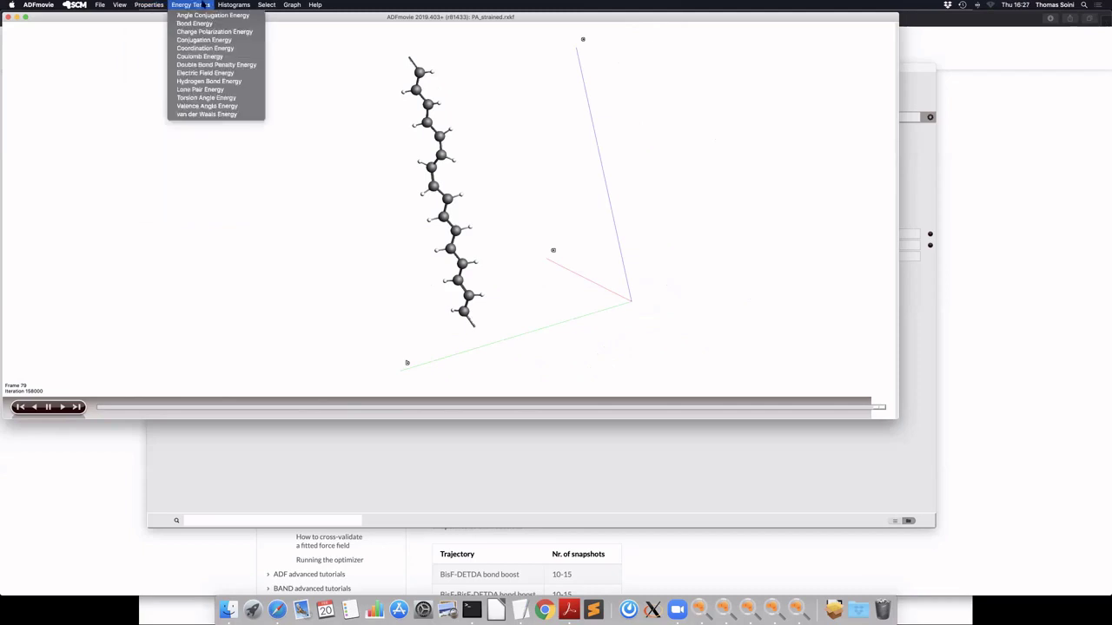
mouse_move(294, 5)
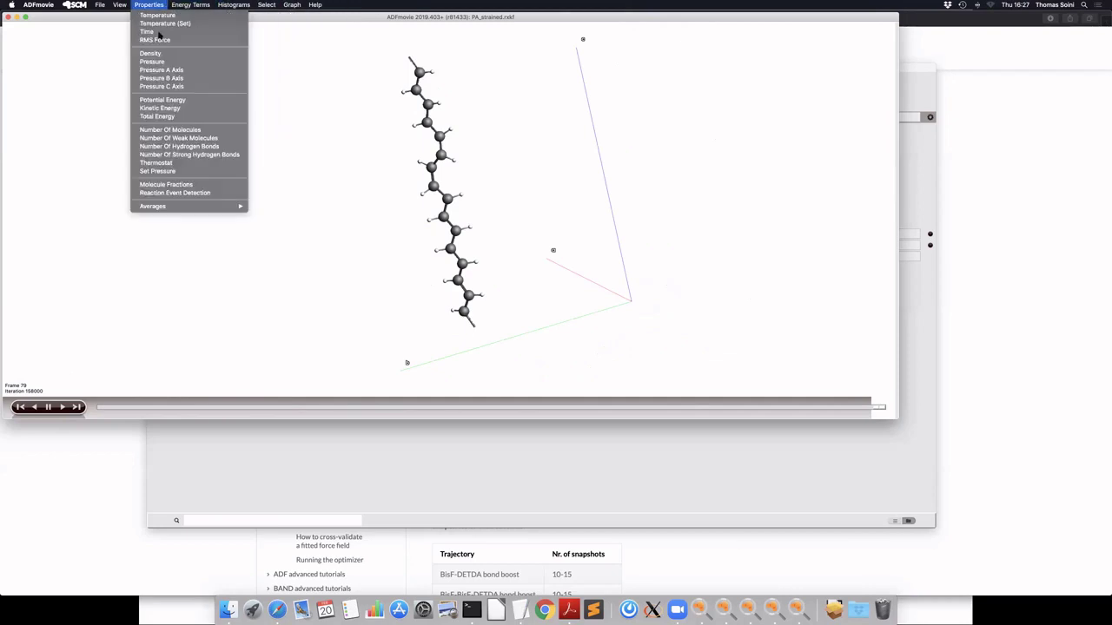
left_click(171, 116)
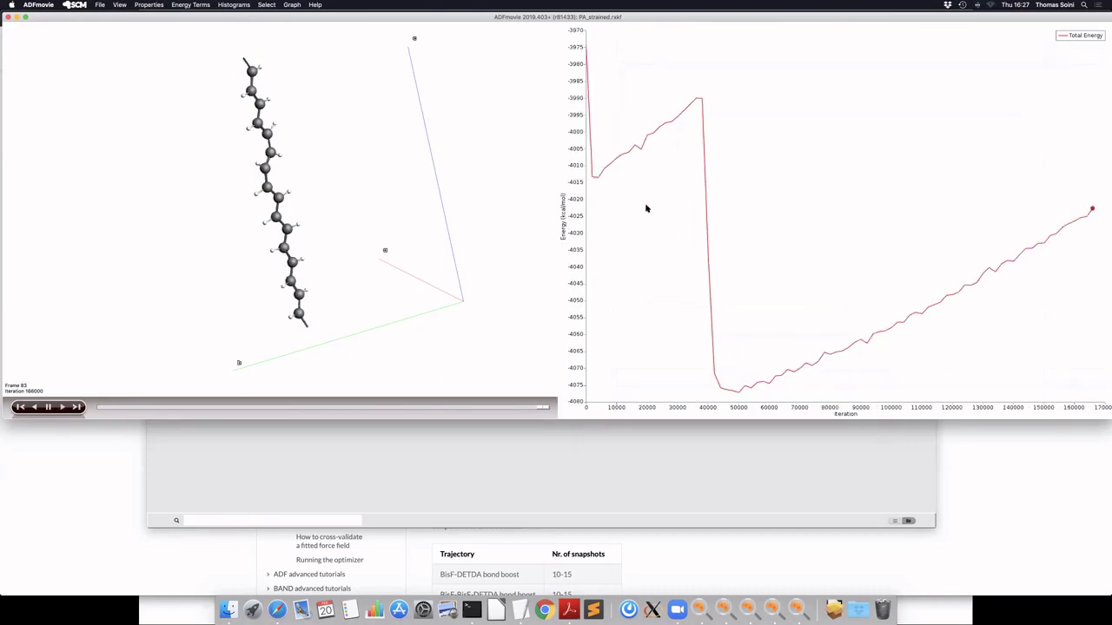
left_click_drag(916, 24, 912, 30)
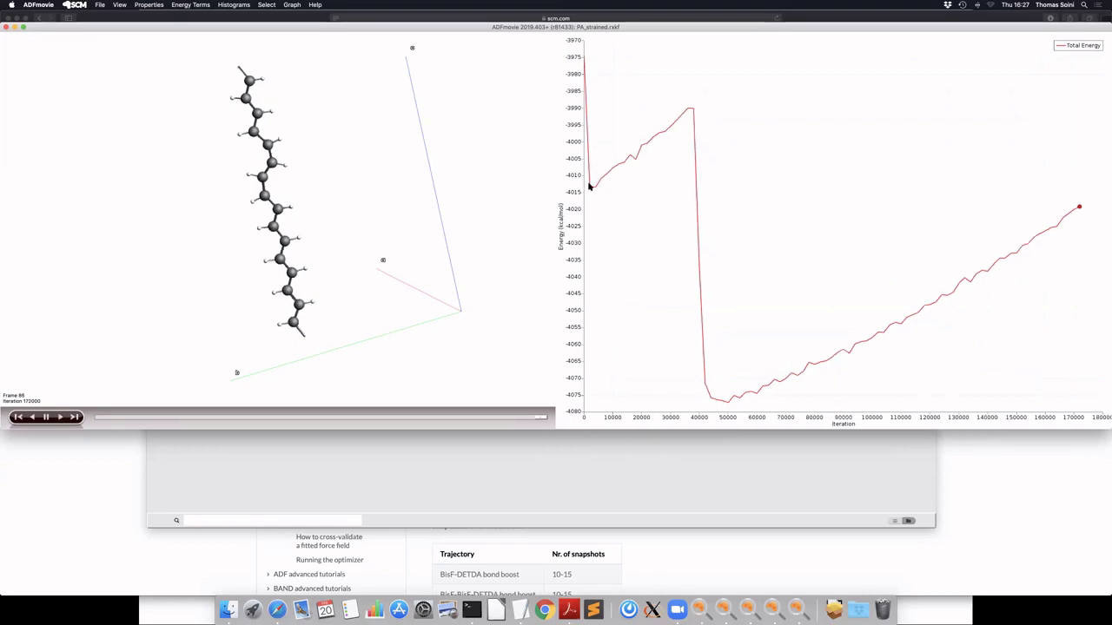
mouse_move(589, 185)
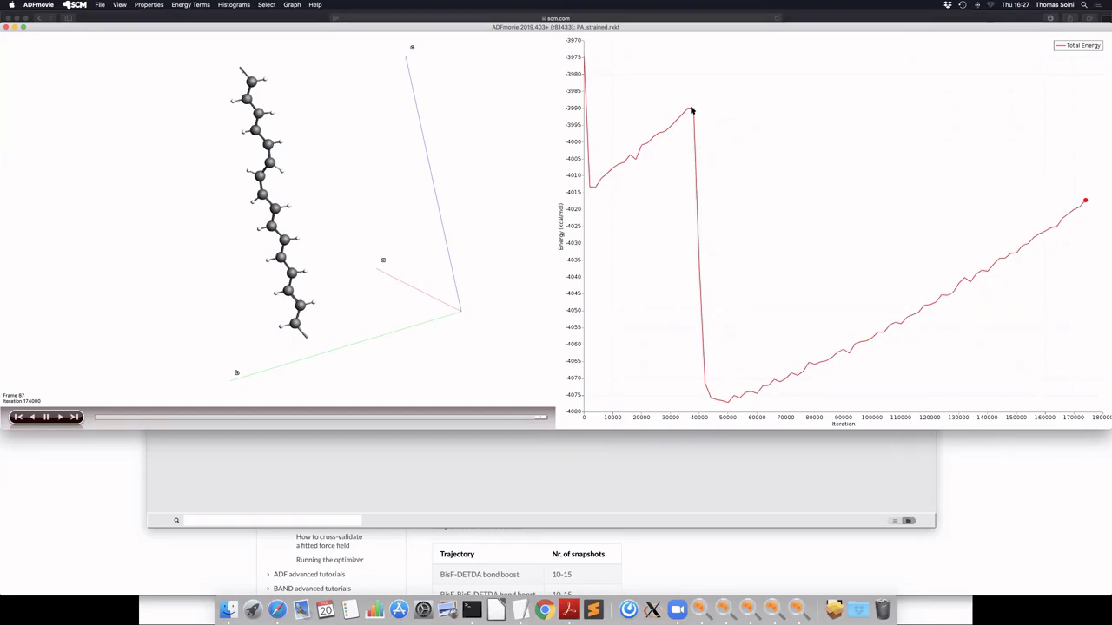
mouse_move(693, 110)
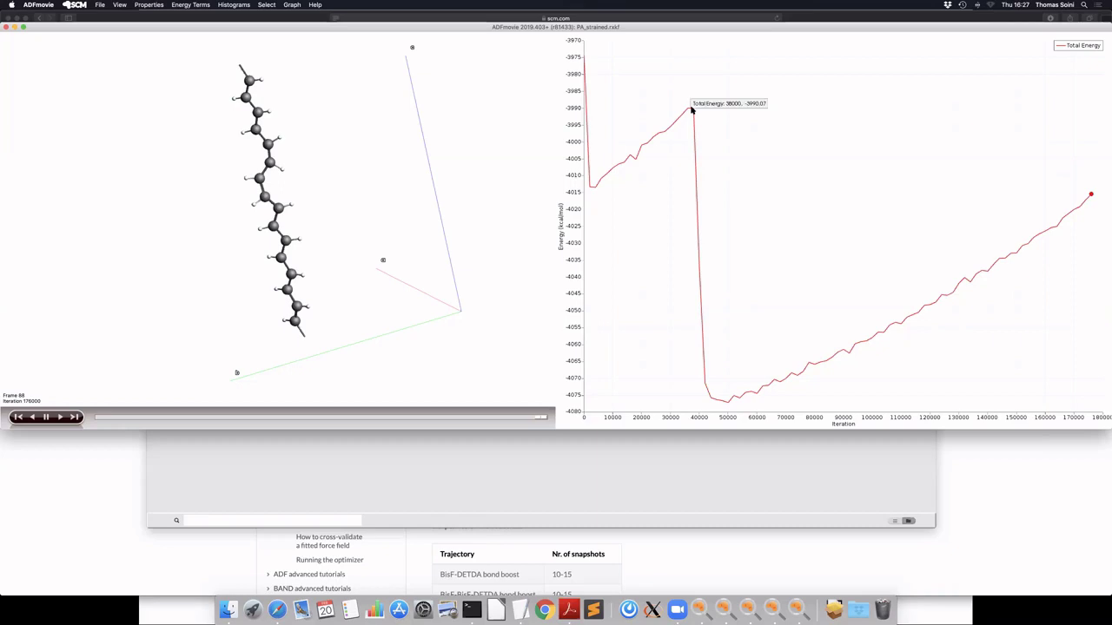
Step: Examine the energy curve's minimum after the first drop and its second peak, and inspect the newest frames of the chain from another angle
mouse_move(719, 399)
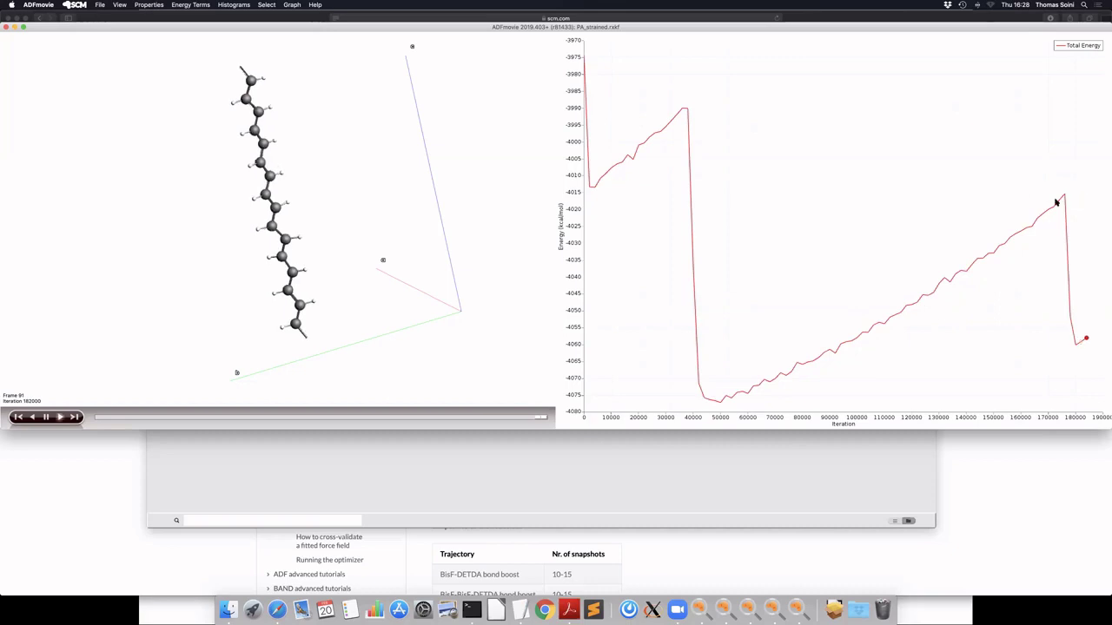
mouse_move(1064, 199)
left_click_drag(330, 286, 370, 241)
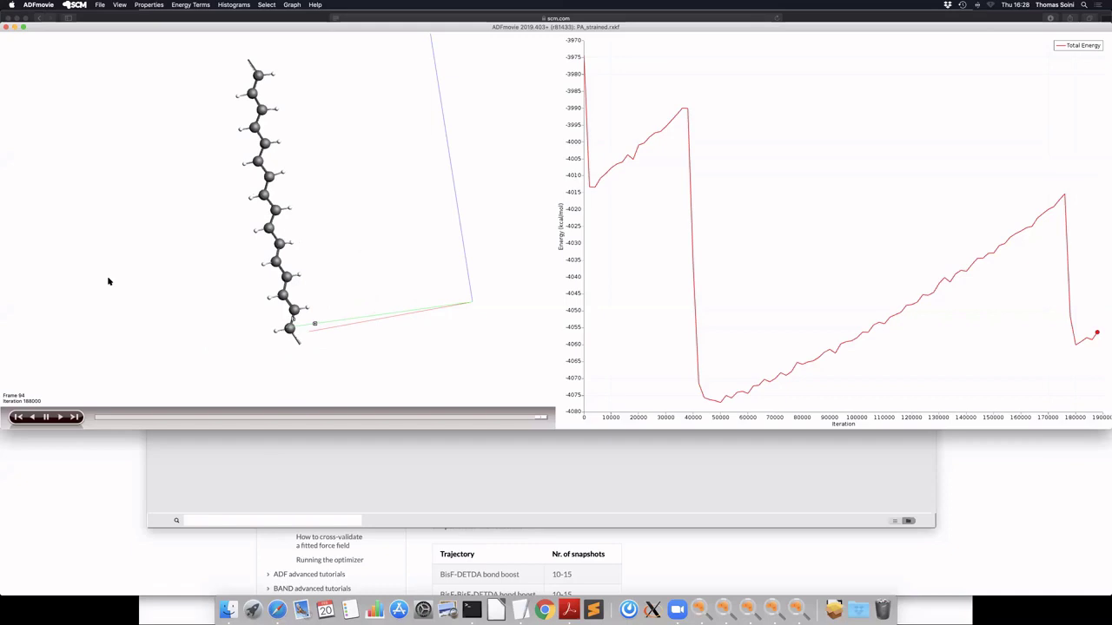
Step: Rewind the strain trajectory to its first frame, toggle looping of the playback and watch the chain stretch again
left_click(18, 417)
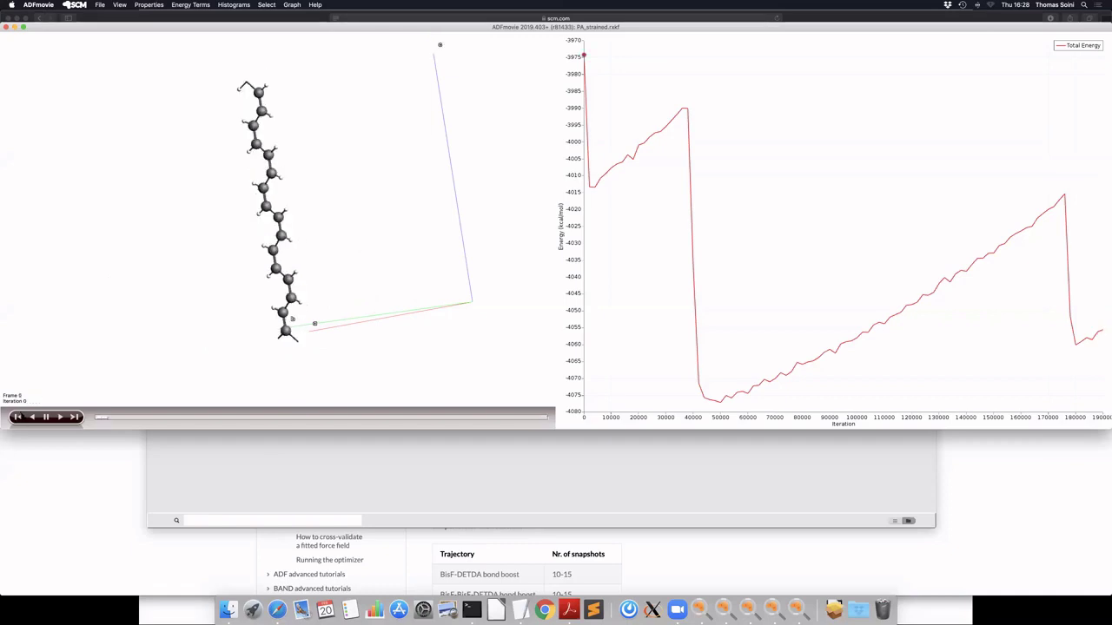
left_click(118, 5)
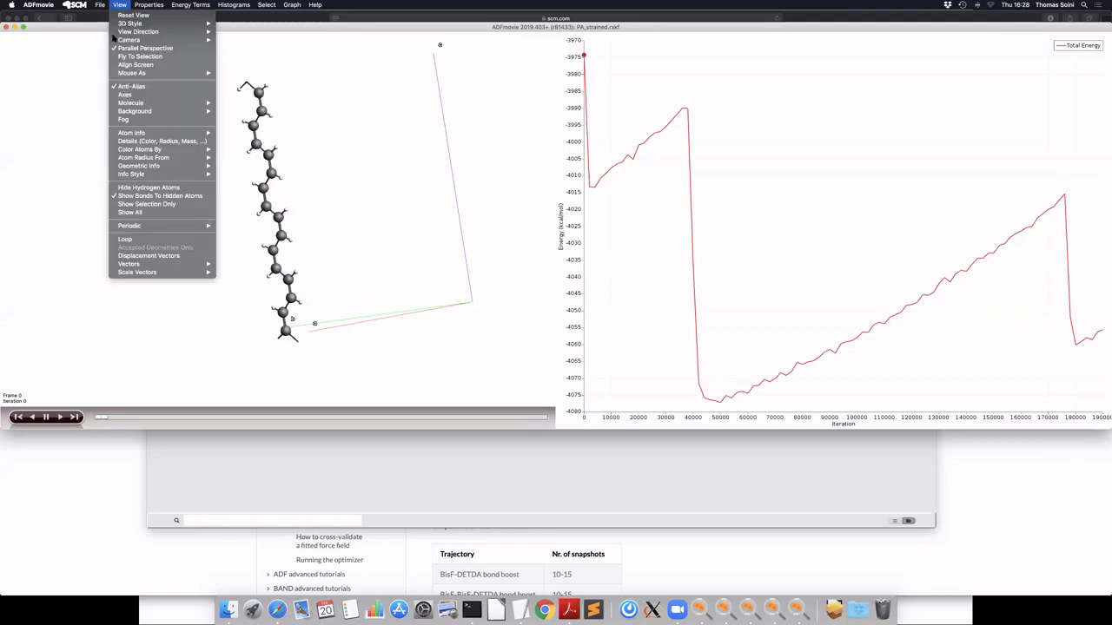
left_click(127, 239)
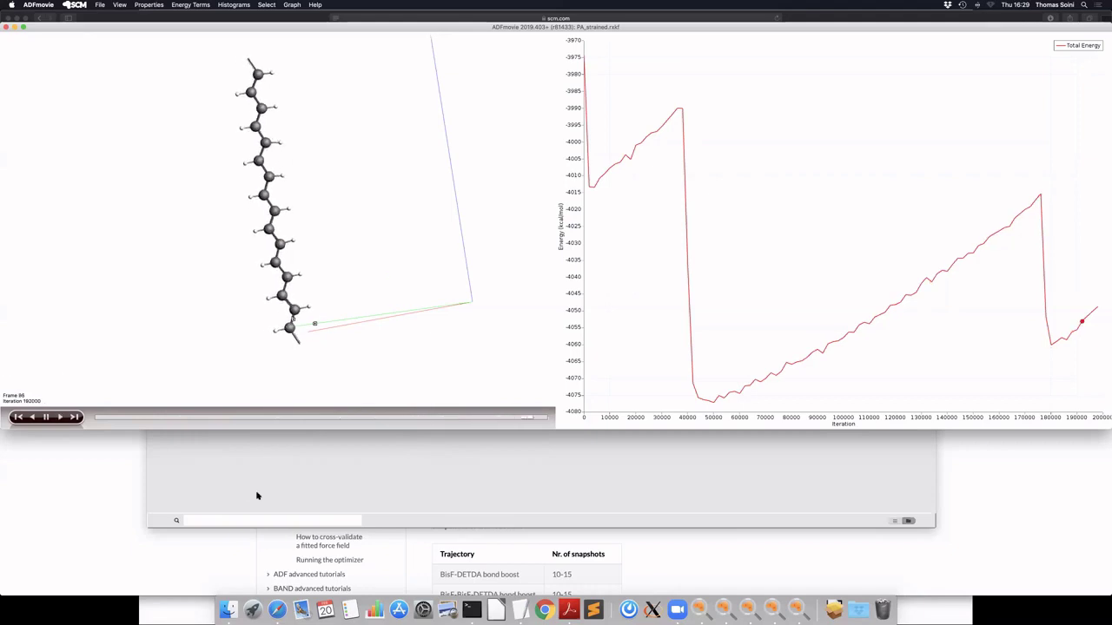
Step: Switch to ADFinput, open a new empty input window, enlarge it and bring up the polymer builder
key("super+Tab")
key("super+Tab")
key("super+Tab")
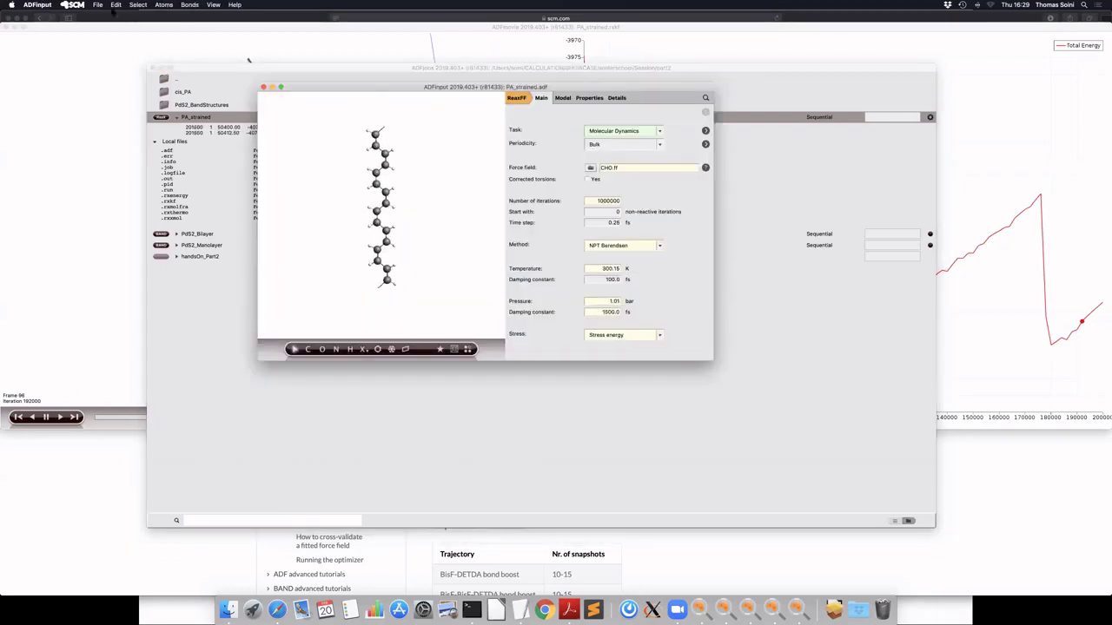
left_click(72, 5)
left_click(77, 26)
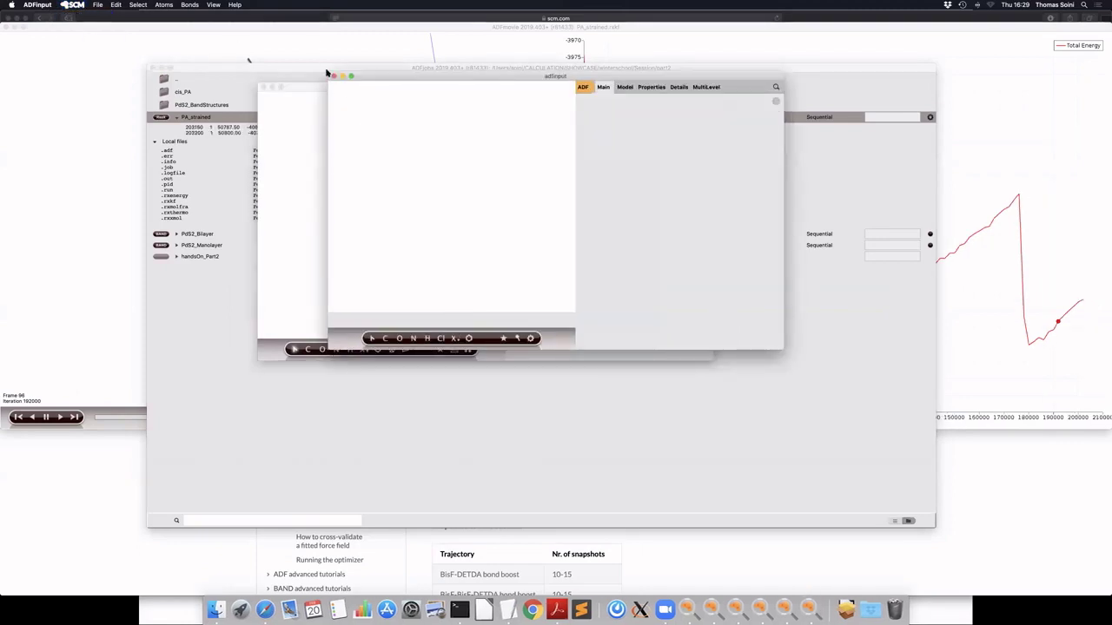
left_click_drag(327, 73, 32, 20)
left_click_drag(788, 354, 815, 544)
left_click_drag(400, 26, 514, 112)
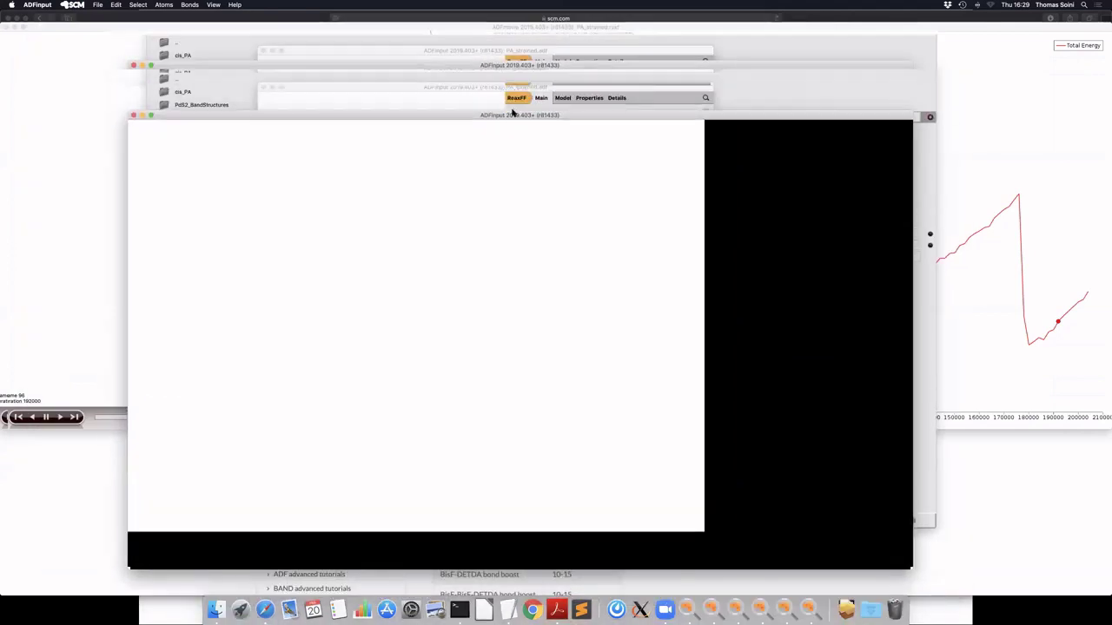
left_click(190, 4)
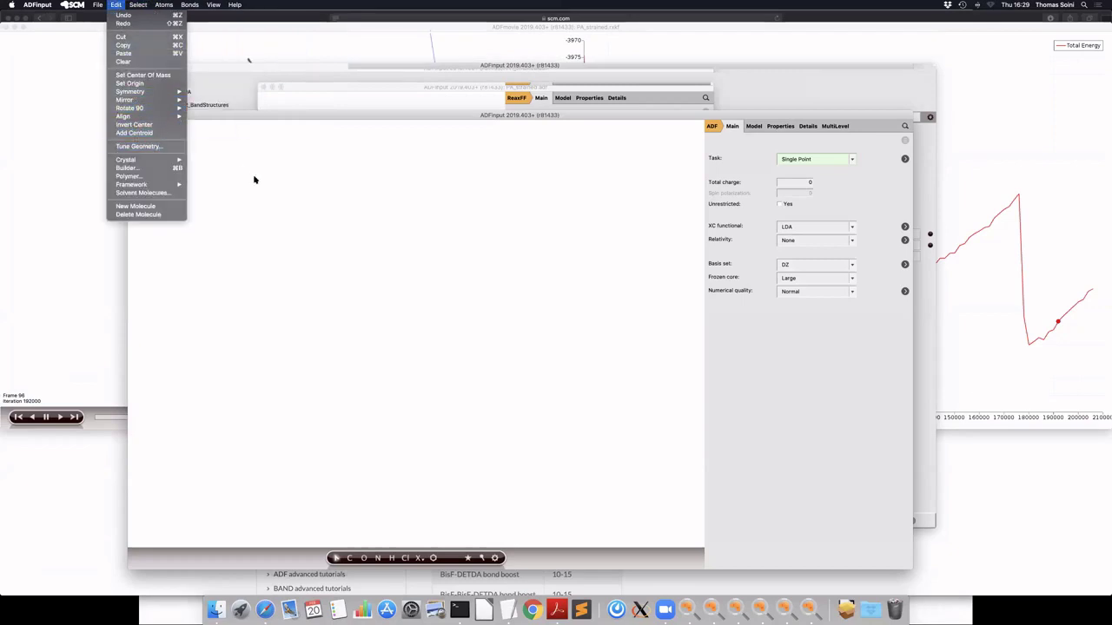
left_click(155, 176)
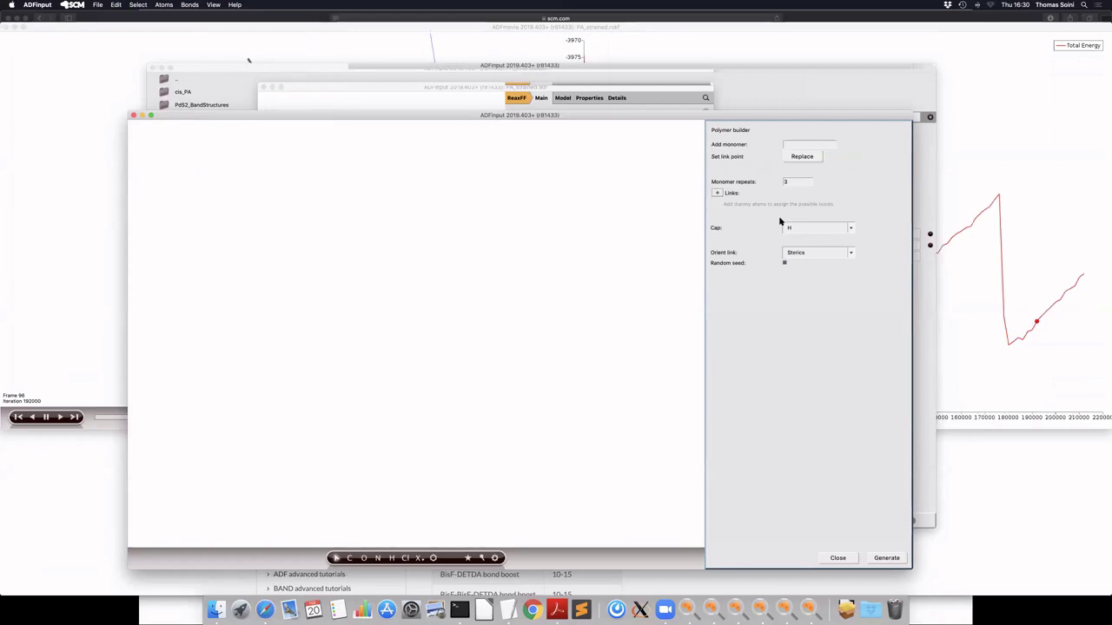
Step: Switch to Safari, open the Building Polymers tutorial among the GUI overview tutorials and skim it through to the final polymer image
left_click(52, 512)
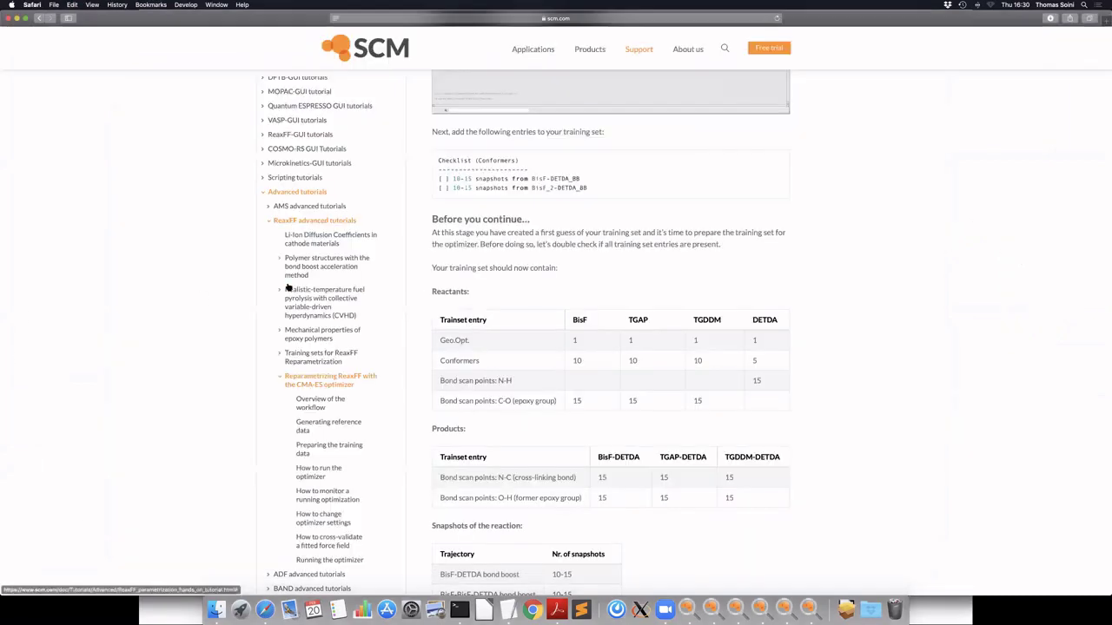
scroll(298, 162, "up", 3)
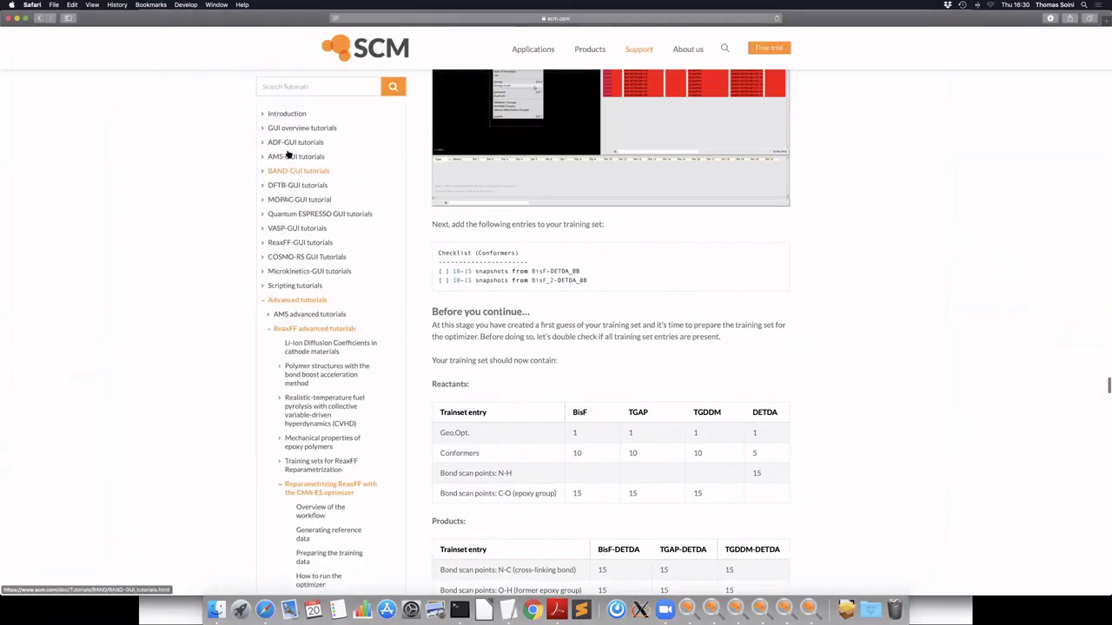
left_click(262, 128)
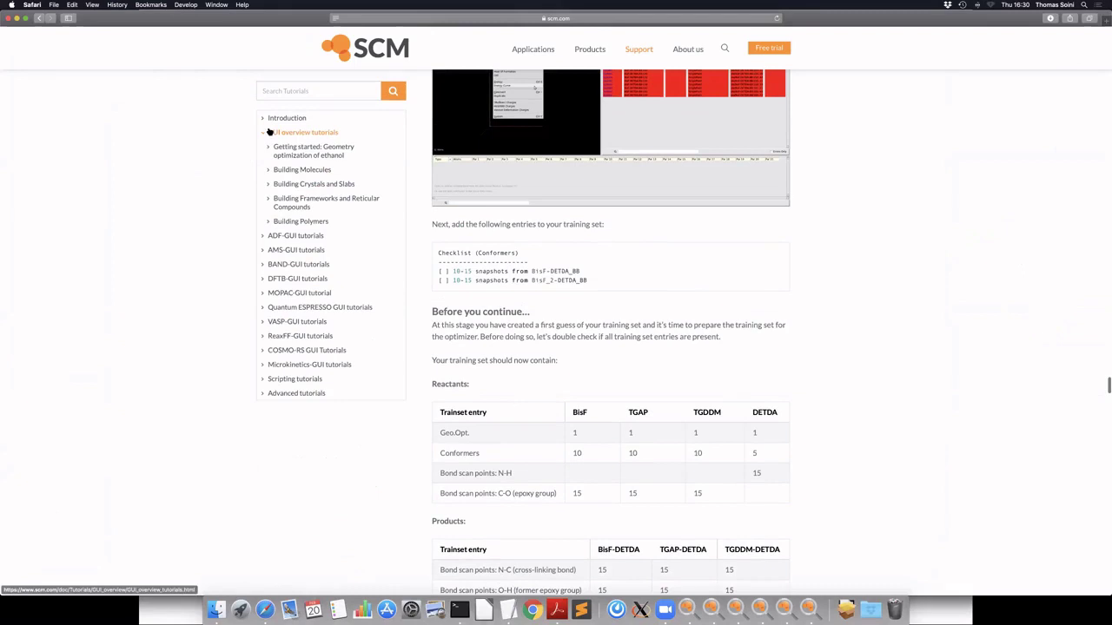
left_click(282, 221)
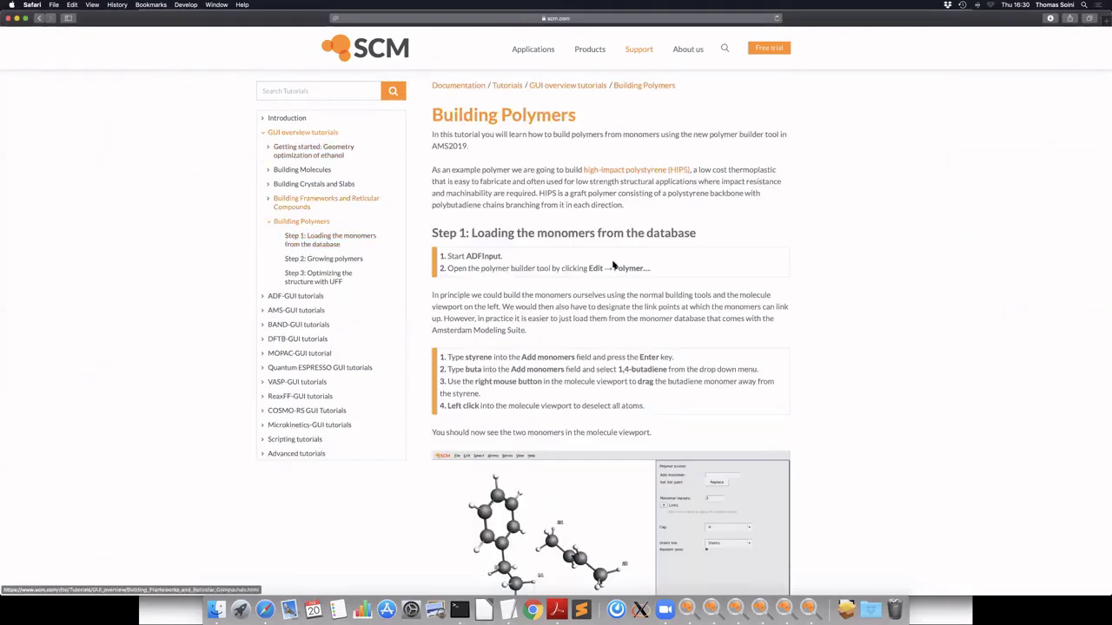
scroll(612, 265, "down", 10)
scroll(612, 265, "down", 15)
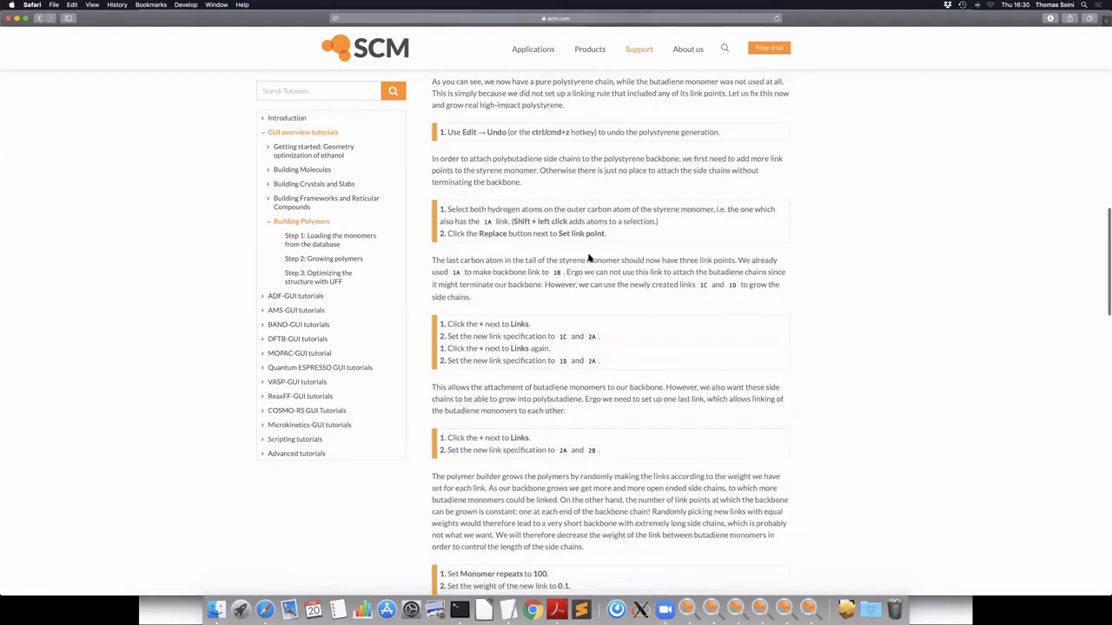
scroll(589, 256, "down", 1)
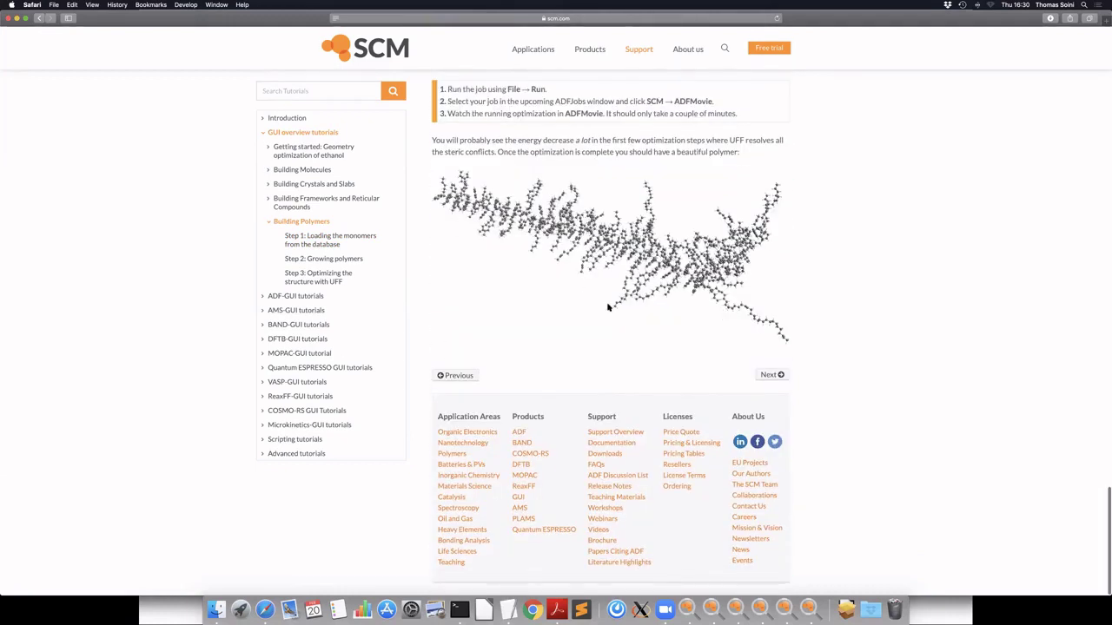
scroll(600, 309, "up", 4)
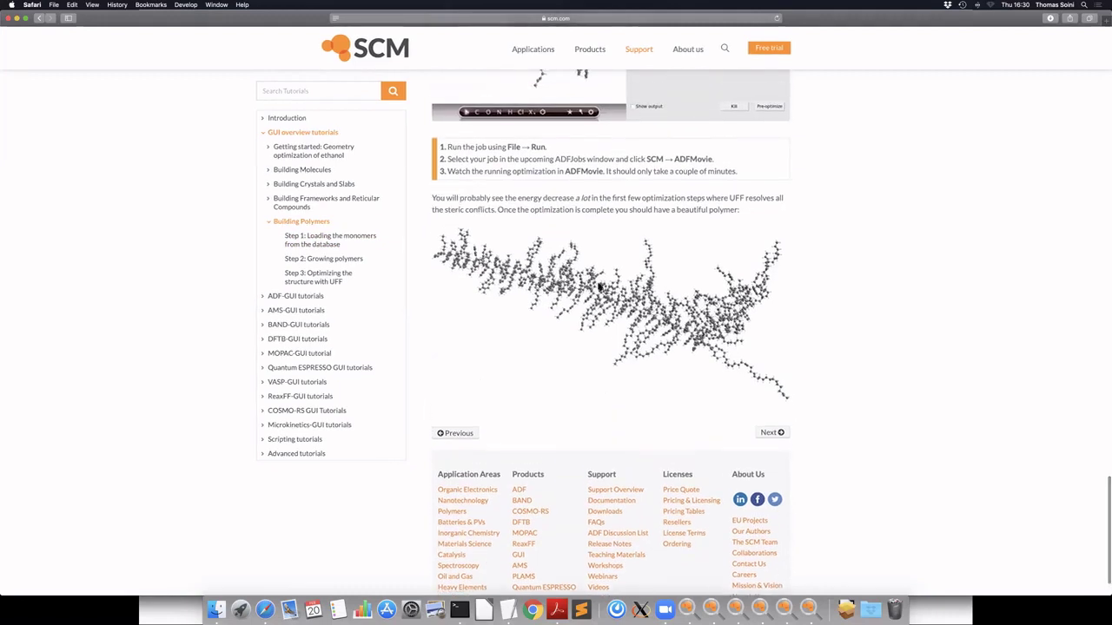
Step: Return to the new ADFinput window, close the polymer builder and switch the calculation engine to BAND
key("super+Tab")
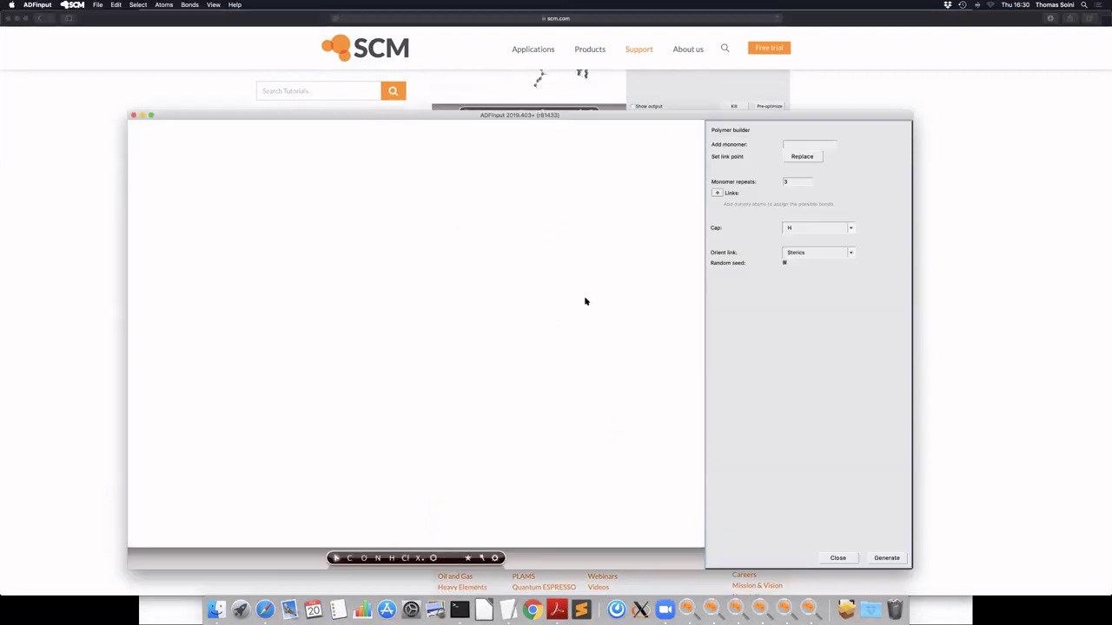
left_click(839, 558)
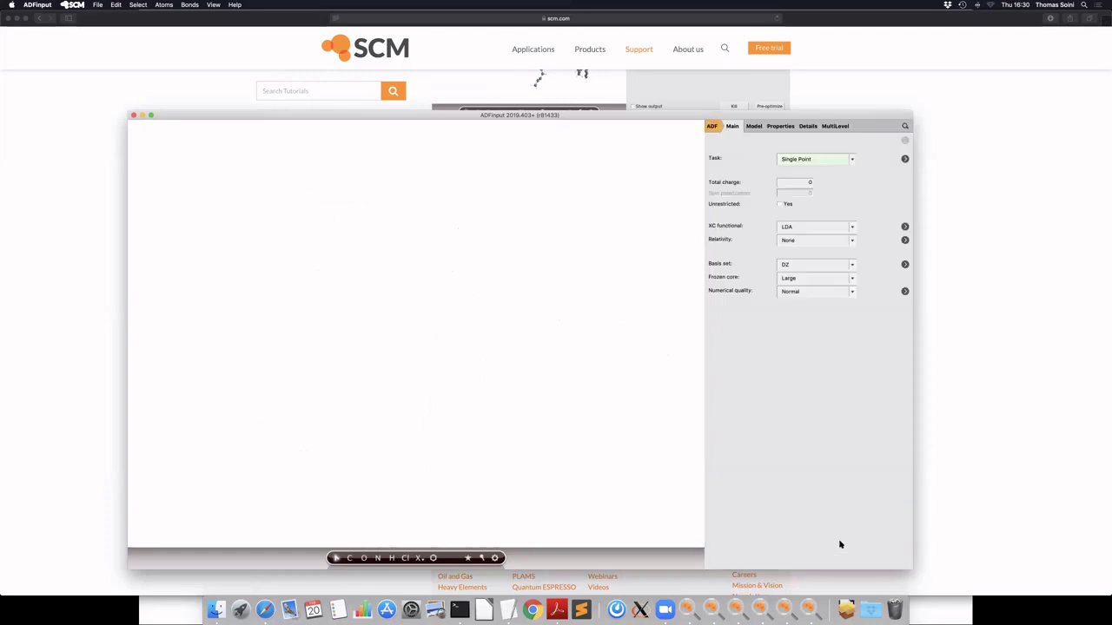
left_click(710, 126)
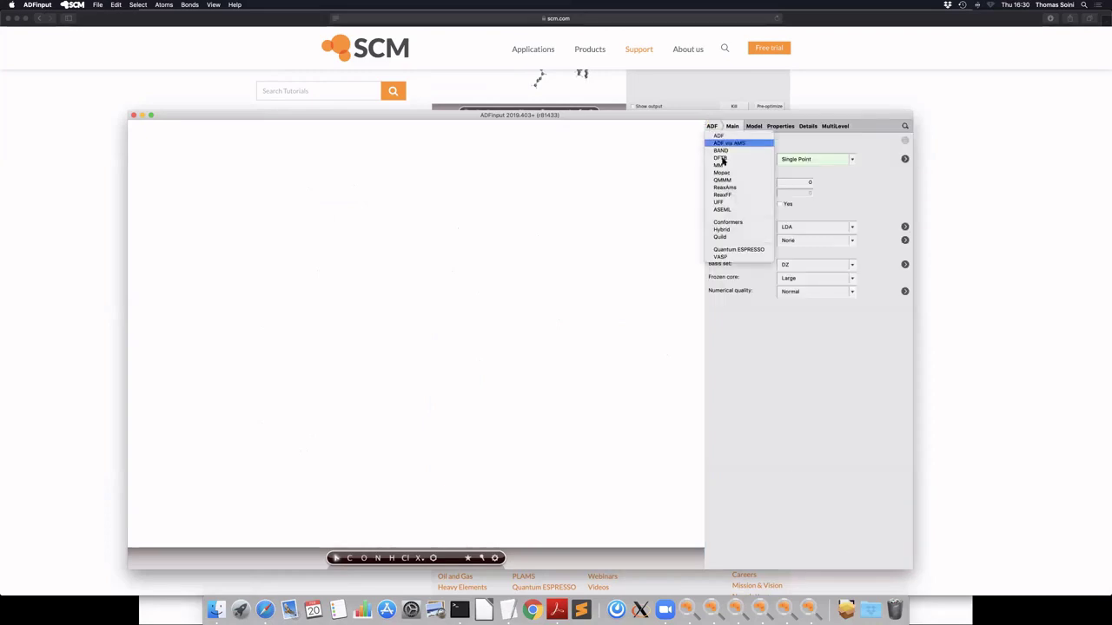
left_click(722, 153)
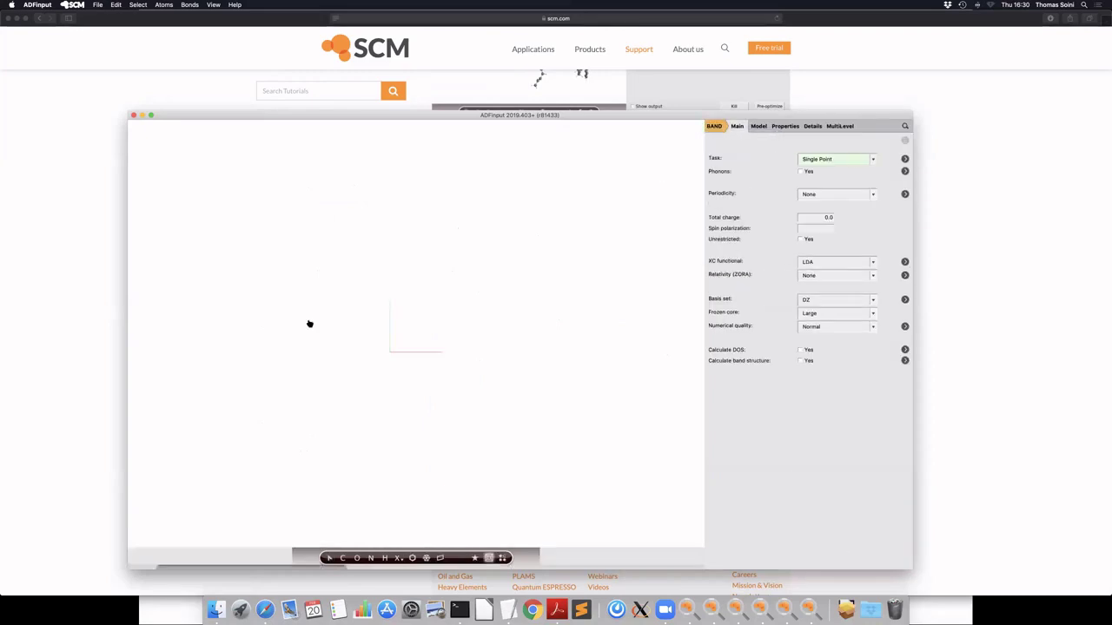
Step: Bring the empty BAND input window back to the front and set its periodicity to None
key("super+Tab")
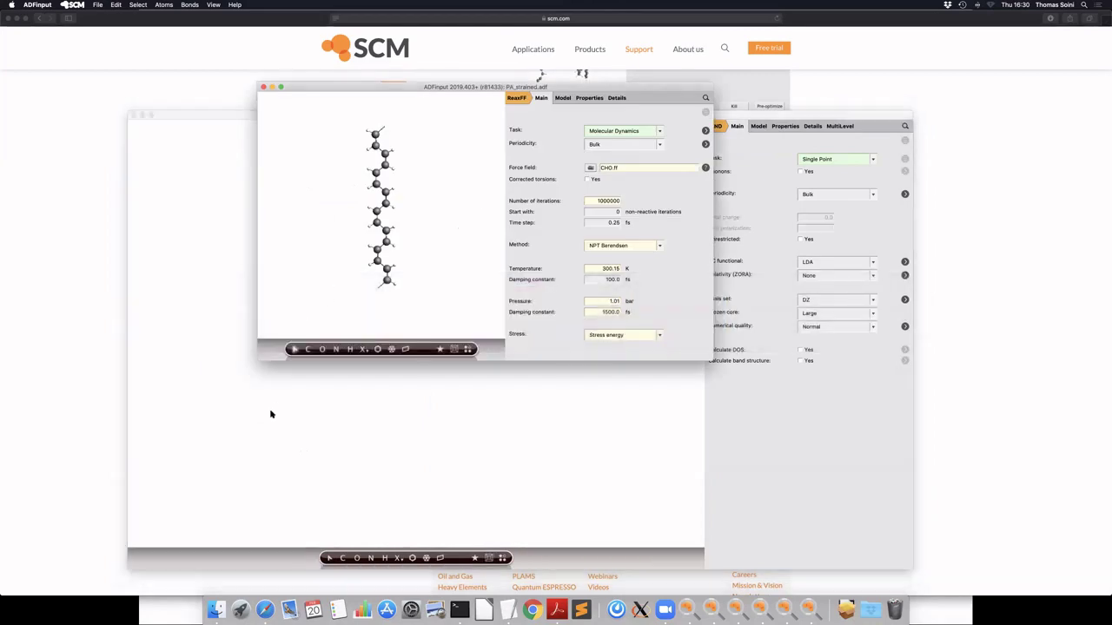
left_click(272, 415)
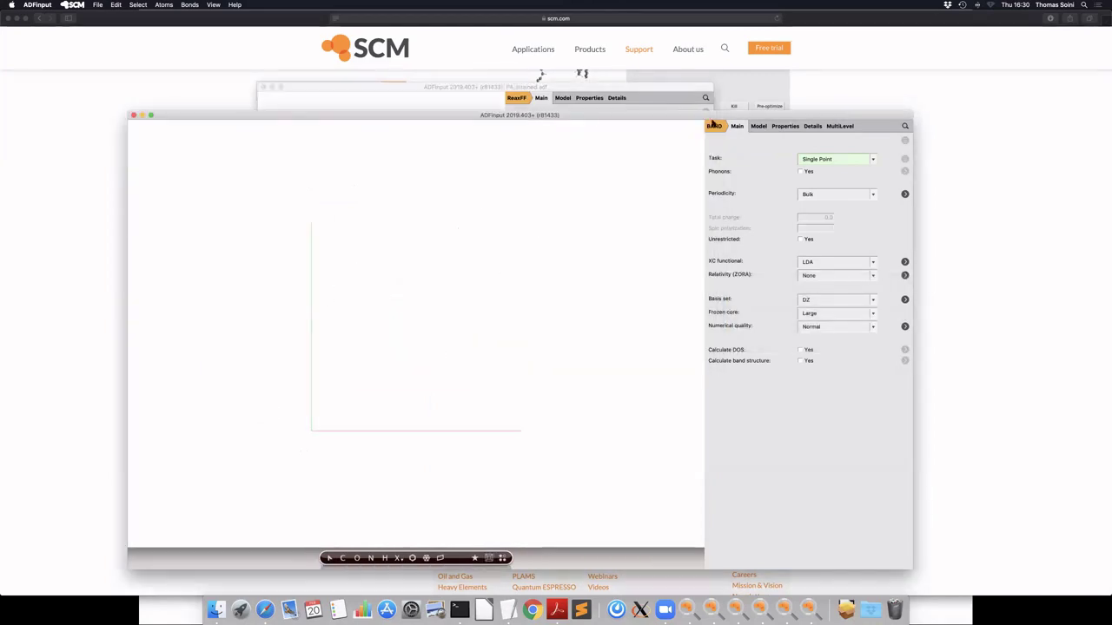
left_click(818, 197)
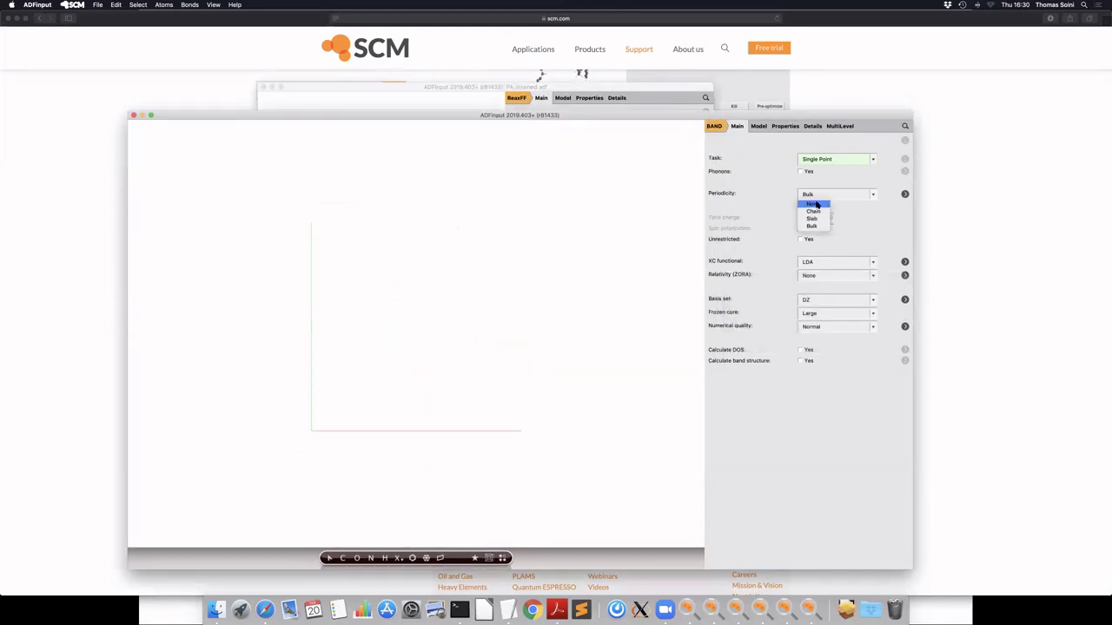
left_click(815, 204)
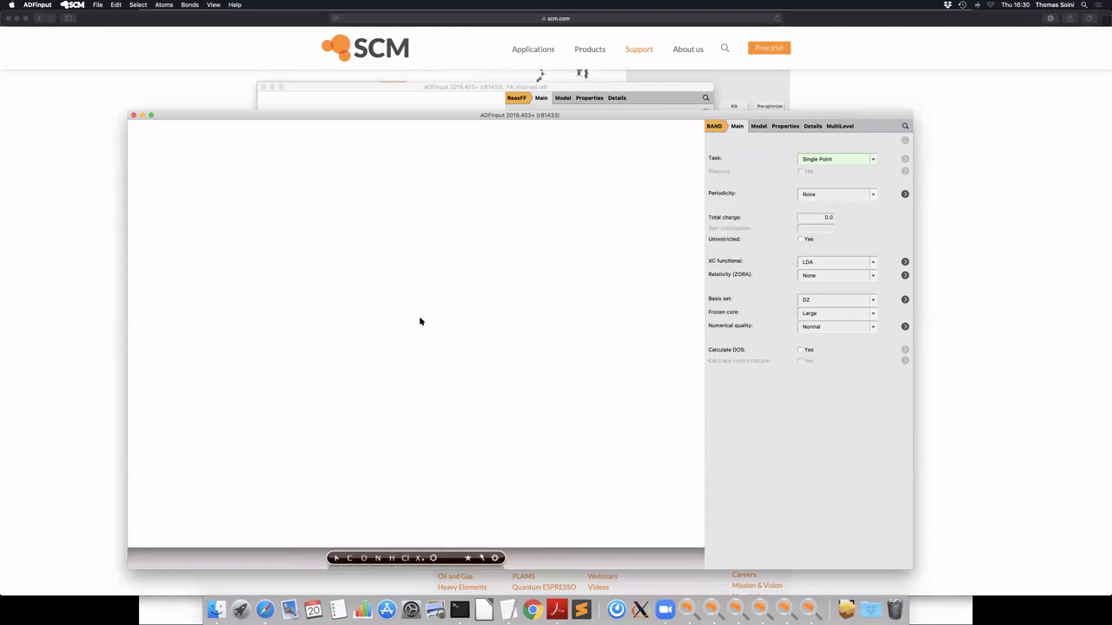
Step: Draw a zigzag chain of four carbon atoms, deleting the surplus fifth atom, and leave the carbon drawing tool
key("c")
left_click_drag(441, 398, 467, 341)
left_click(467, 340)
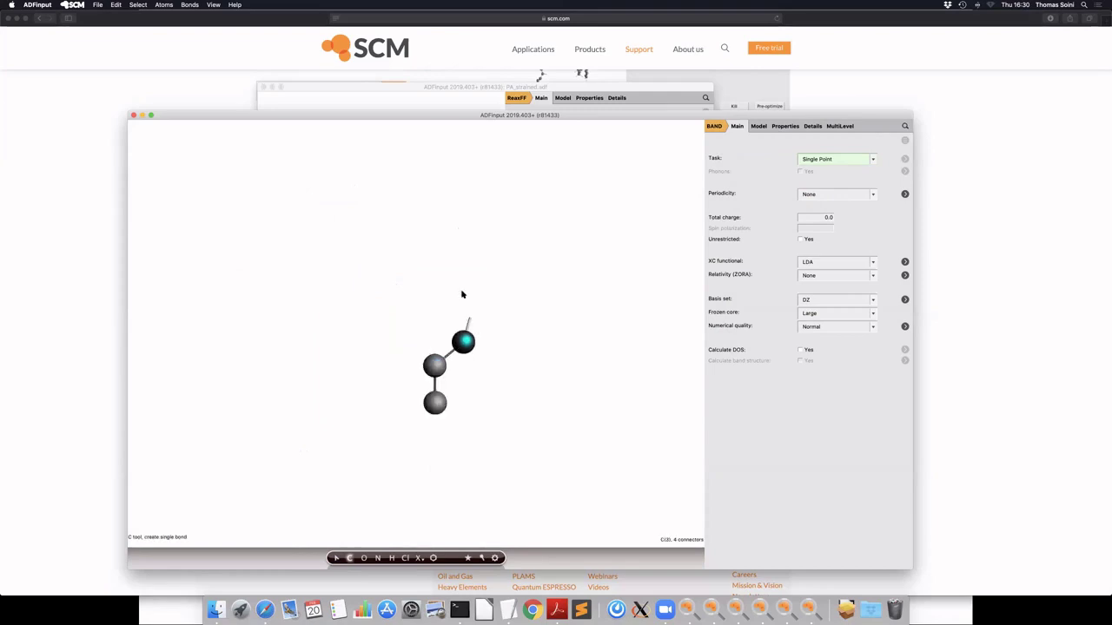
left_click(465, 296)
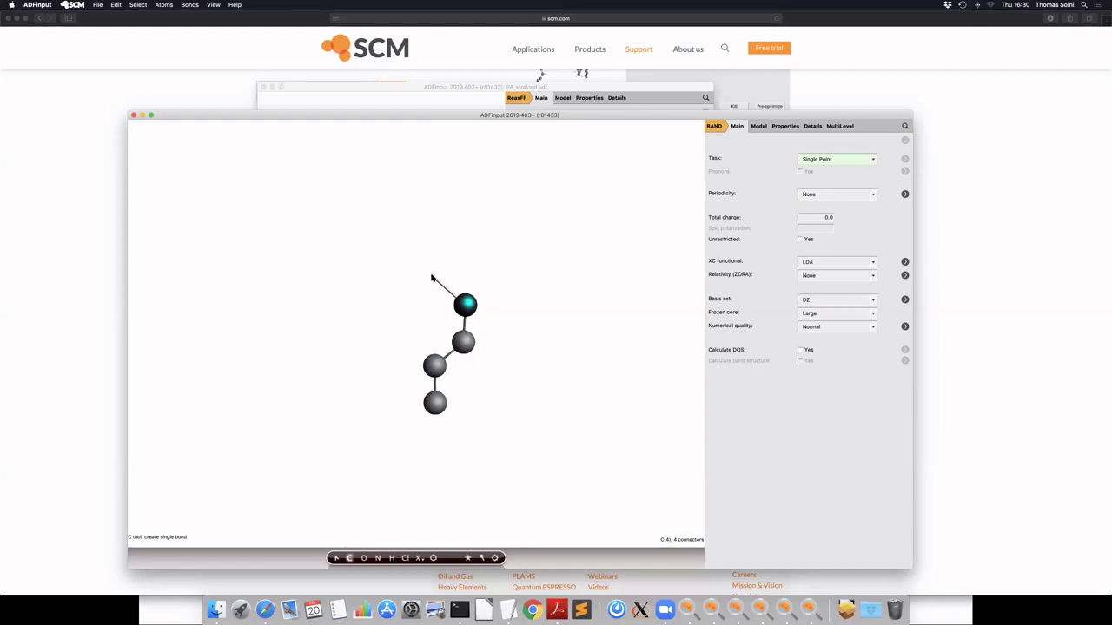
left_click(433, 278)
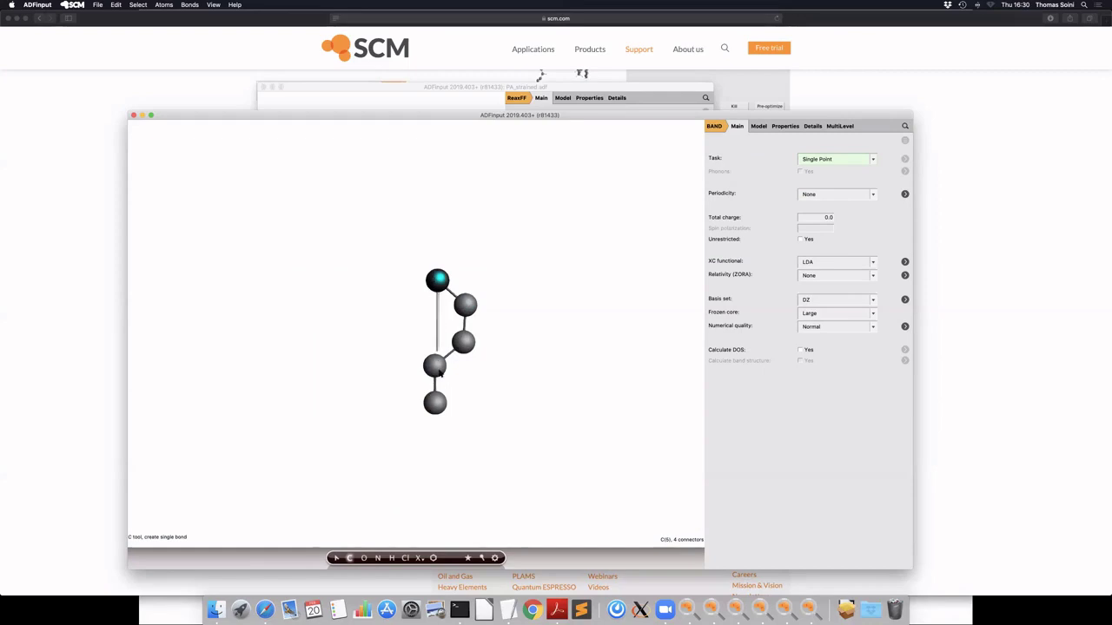
key("Delete")
key("c")
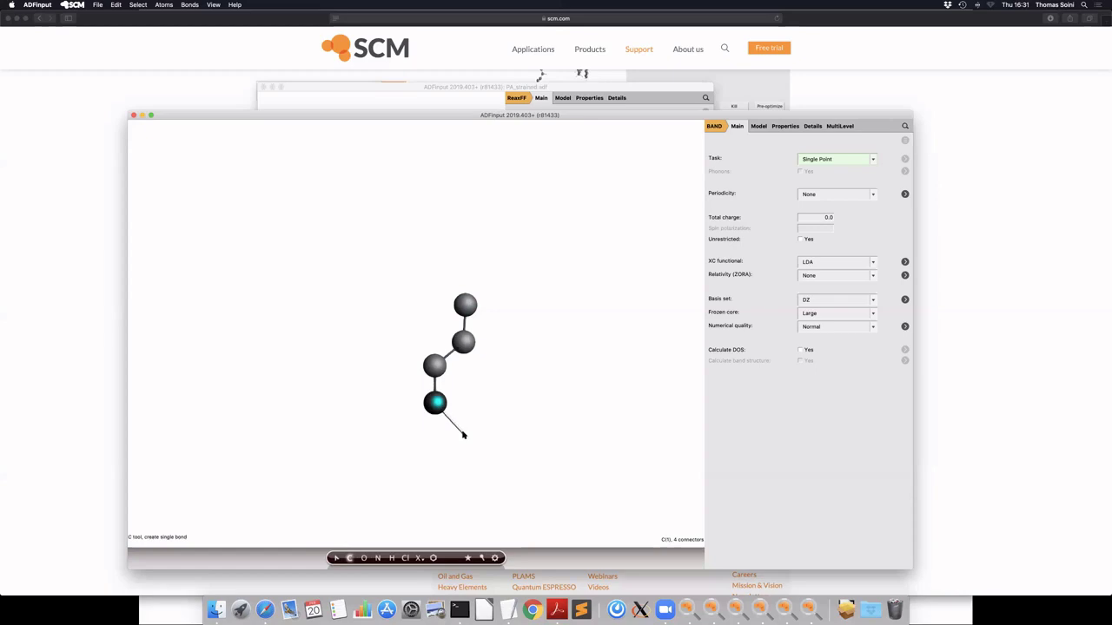
key("Escape")
Step: Change both outer carbon–carbon bonds of the four-carbon chain to double bonds
left_click(464, 324)
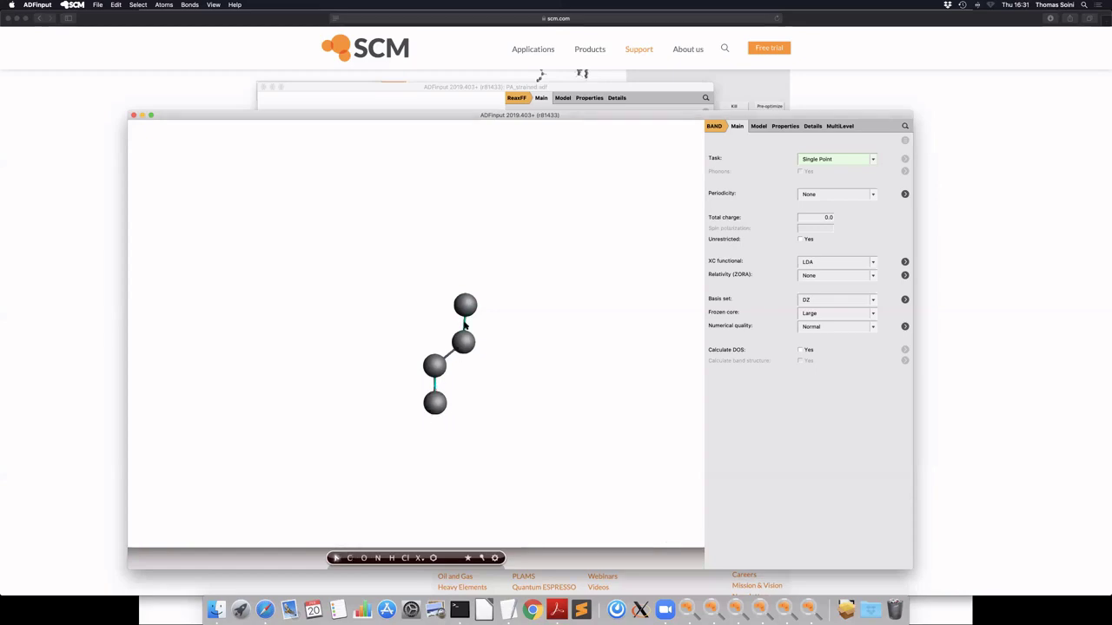
right_click(464, 324)
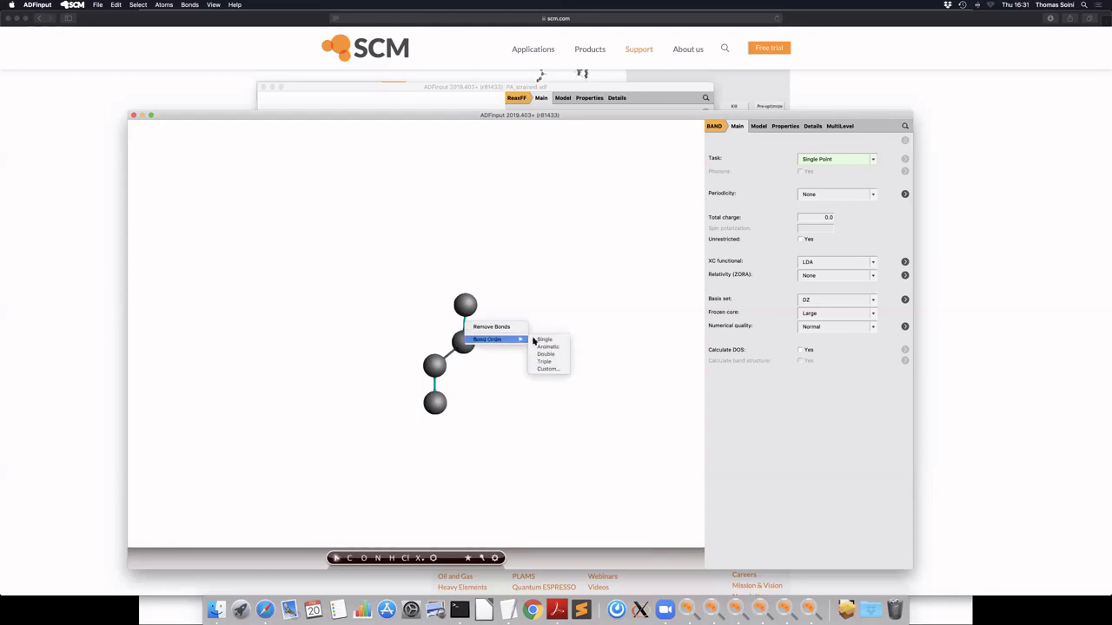
left_click(539, 355)
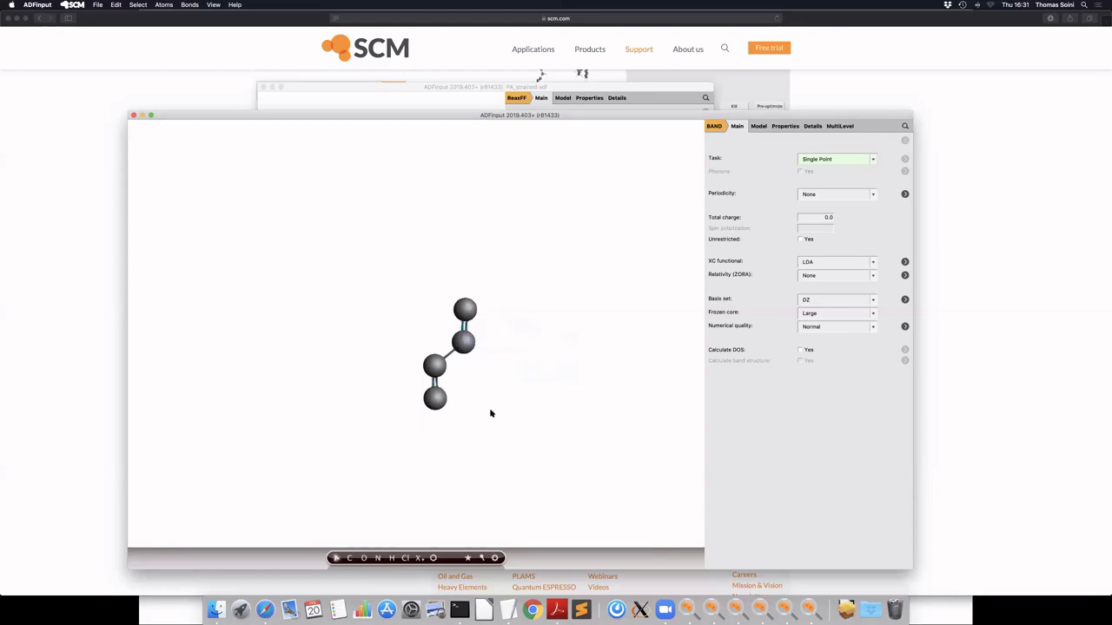
Step: Add hydrogens to the carbon chain, pre-optimize its geometry with UFF and rotate the molecule slightly
left_click(116, 4)
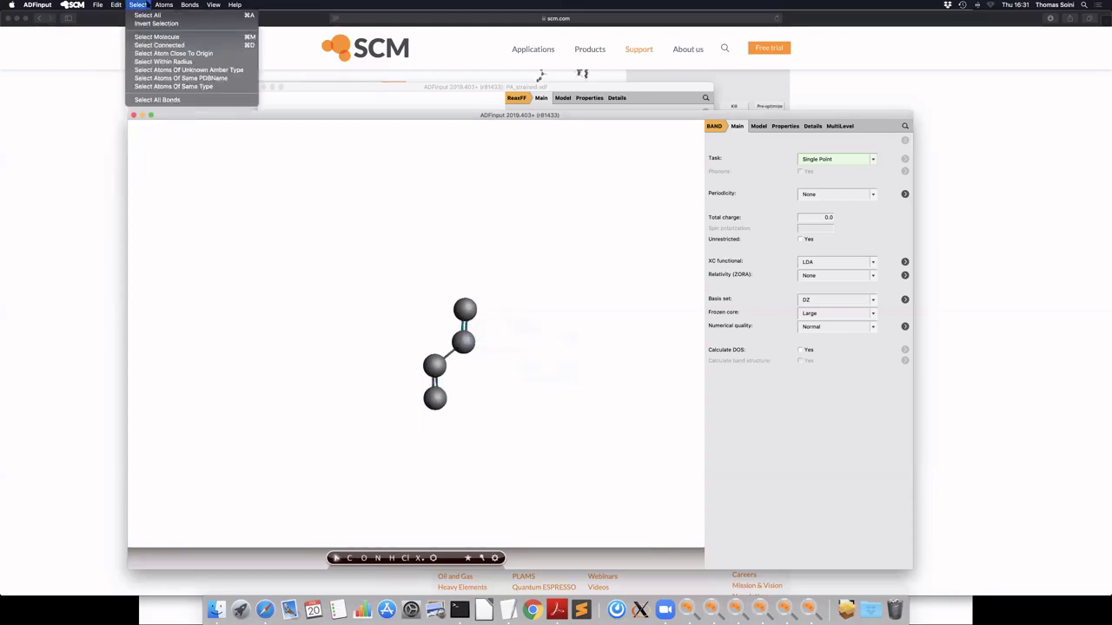
mouse_move(164, 5)
left_click(182, 110)
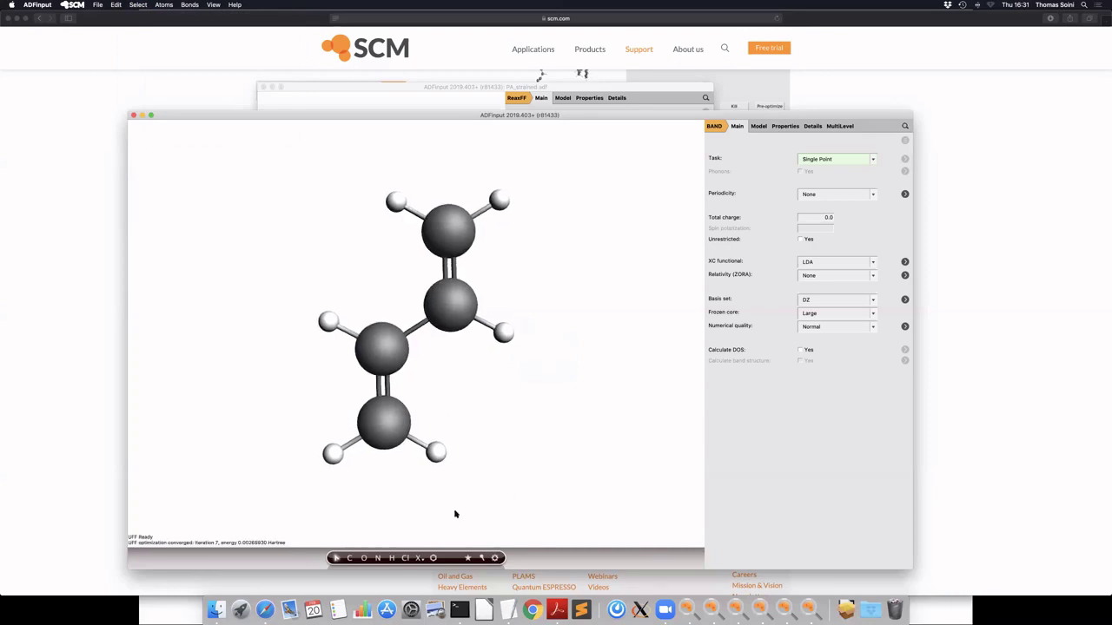
left_click_drag(454, 514, 511, 516)
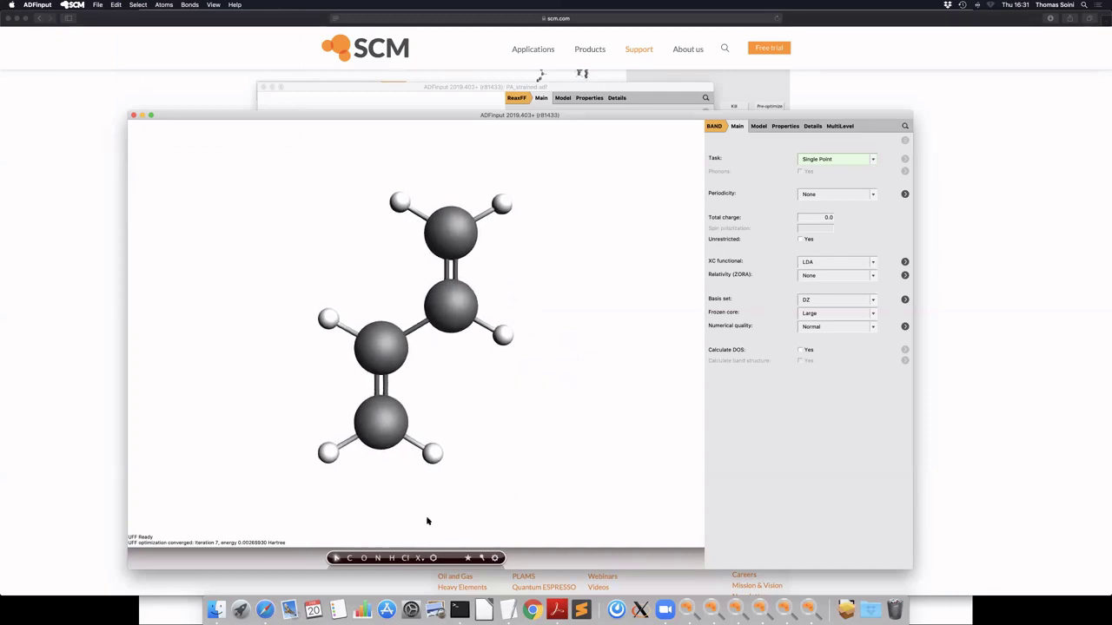
Step: Set the periodicity to Bulk and the diagonal lattice vector components to 19 Å
left_click(810, 197)
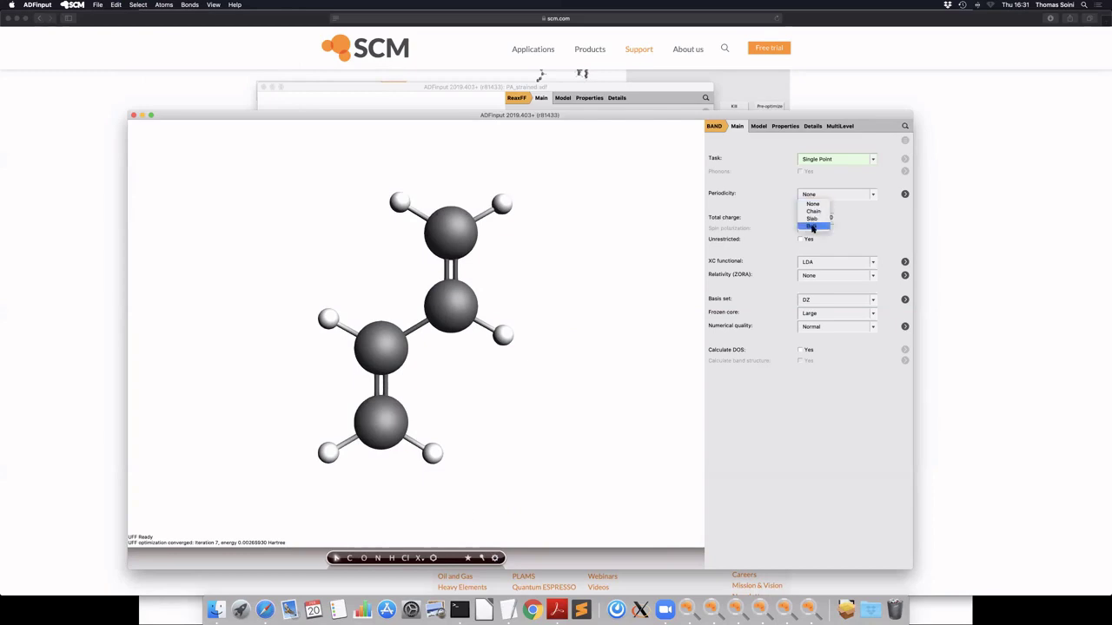
left_click(812, 226)
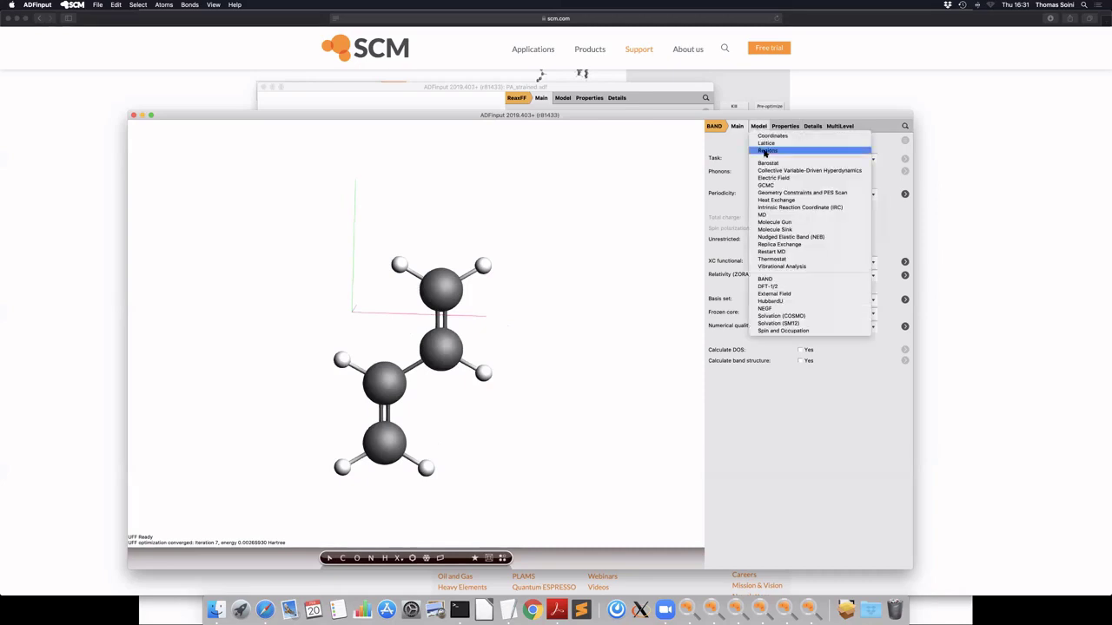
left_click(766, 148)
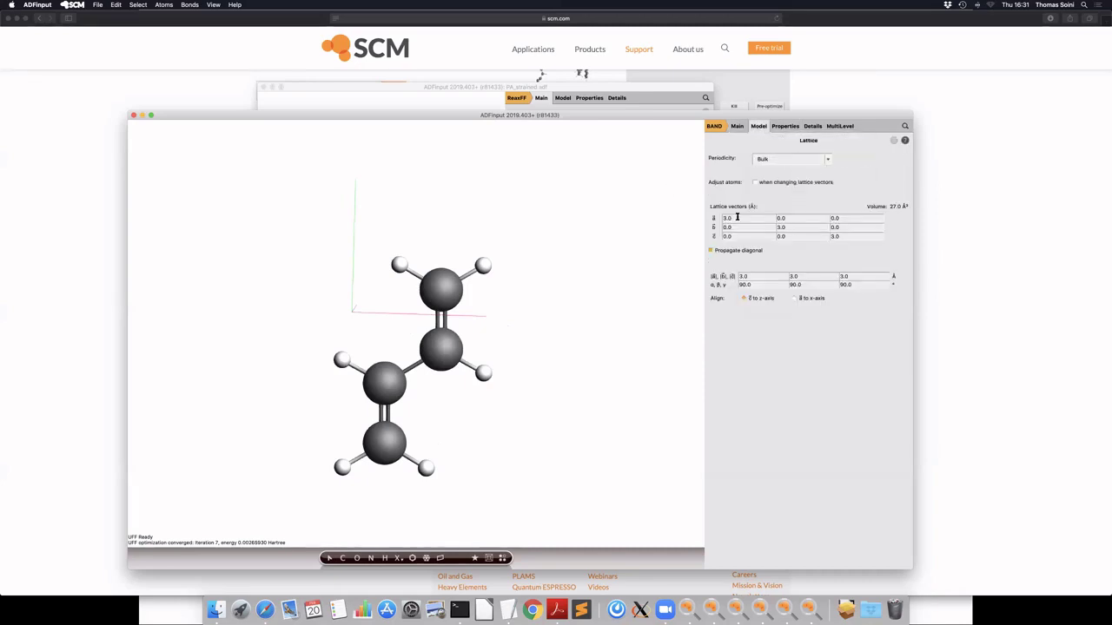
type("5")
key("BackSpace")
type("19")
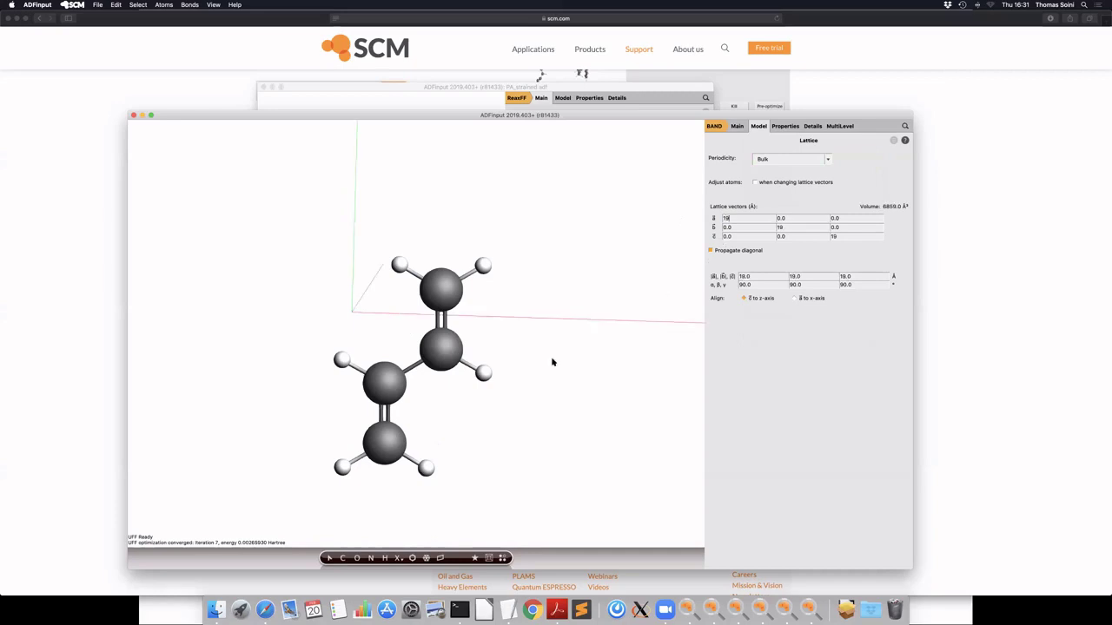
Step: Try to map the molecule's atoms into the (0..1) range of the unit cell
left_click(116, 4)
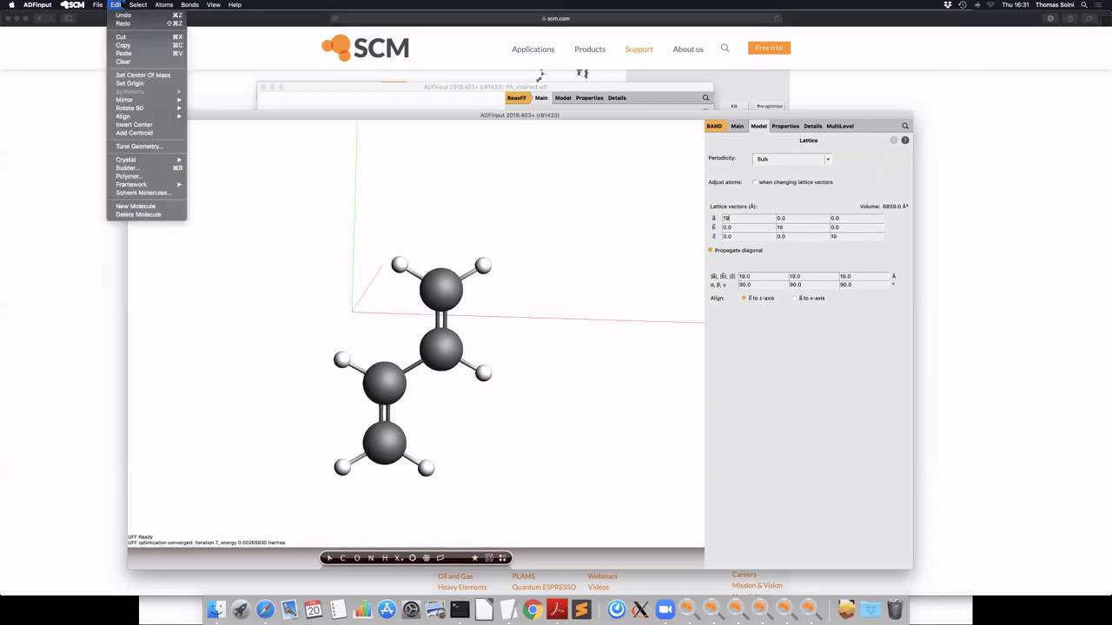
mouse_move(130, 160)
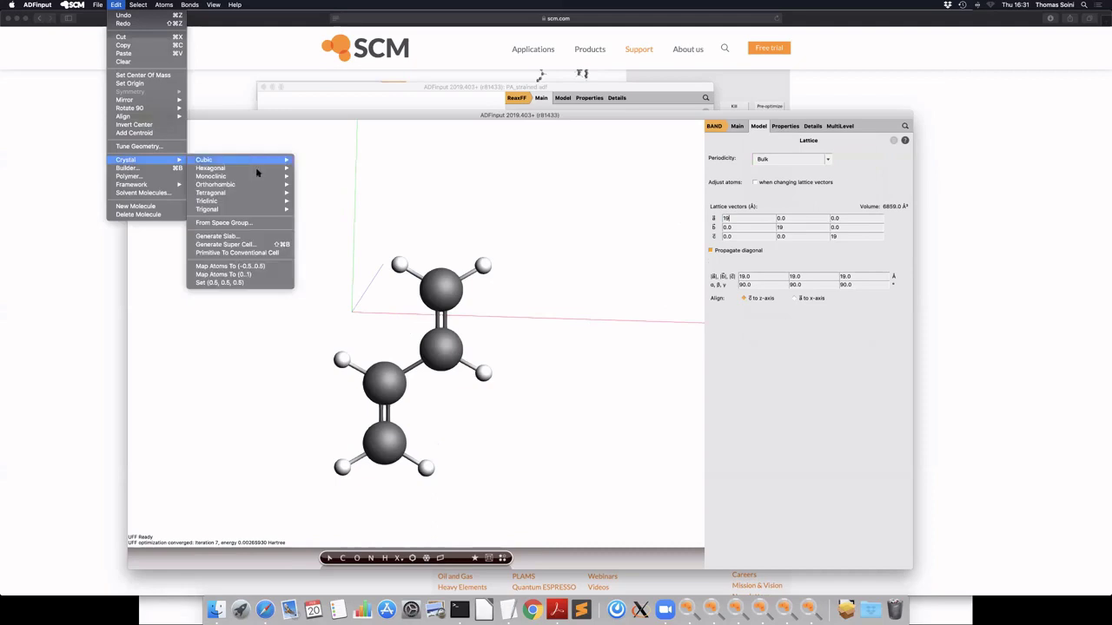
left_click(222, 274)
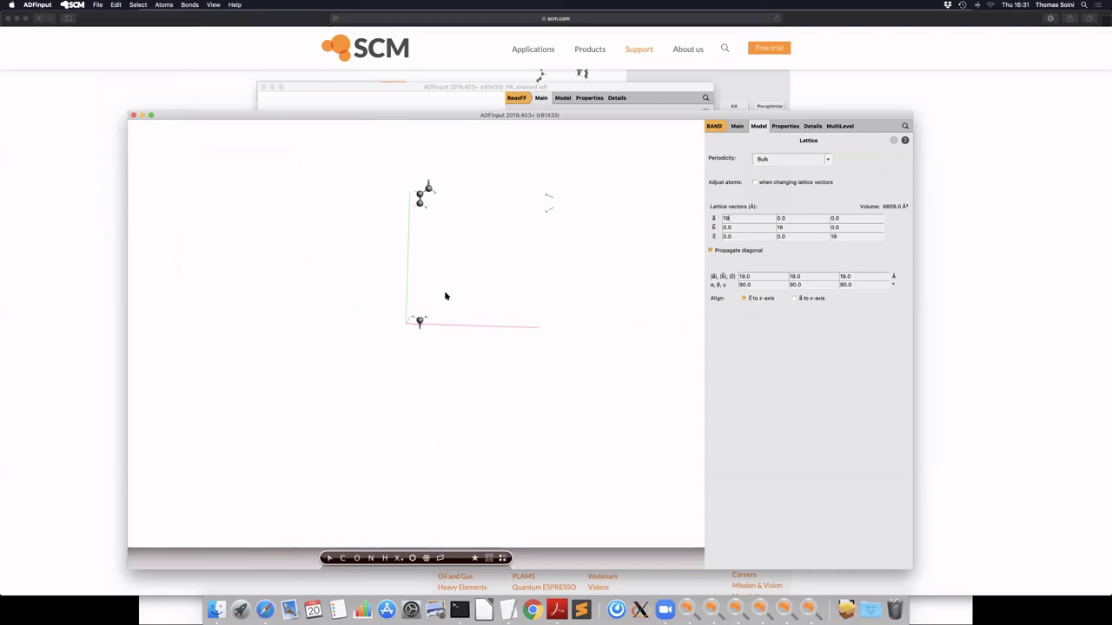
left_click_drag(462, 256, 440, 300)
Step: Move the whole molecule by about 8.9 Å, mostly along z, and set the diagonal lattice vector components back to 19 Å
key("super+1")
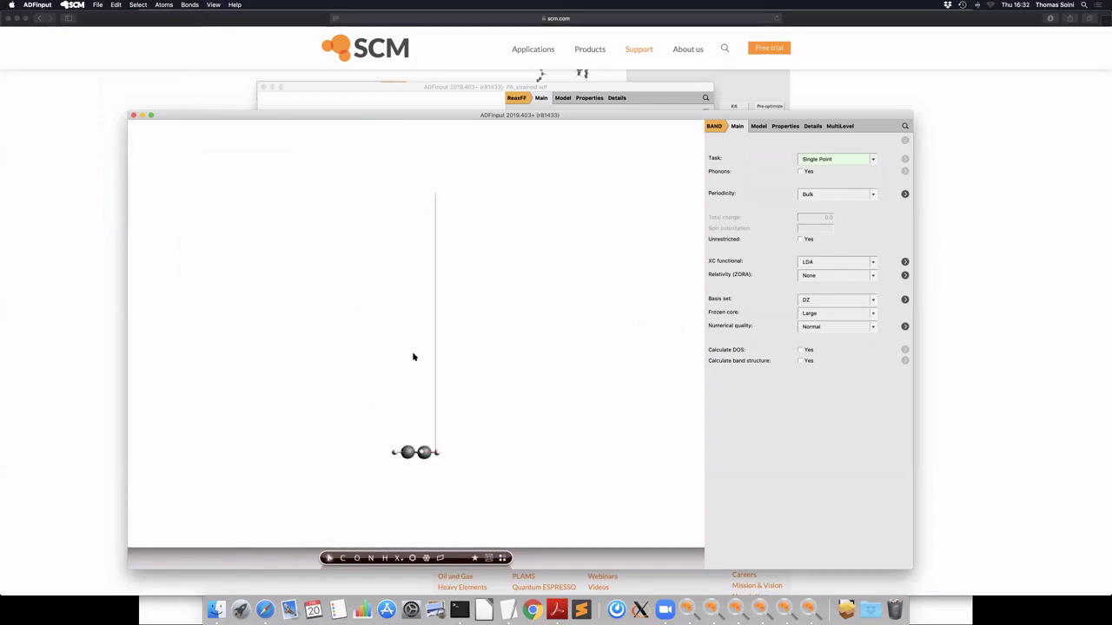
key("super+a")
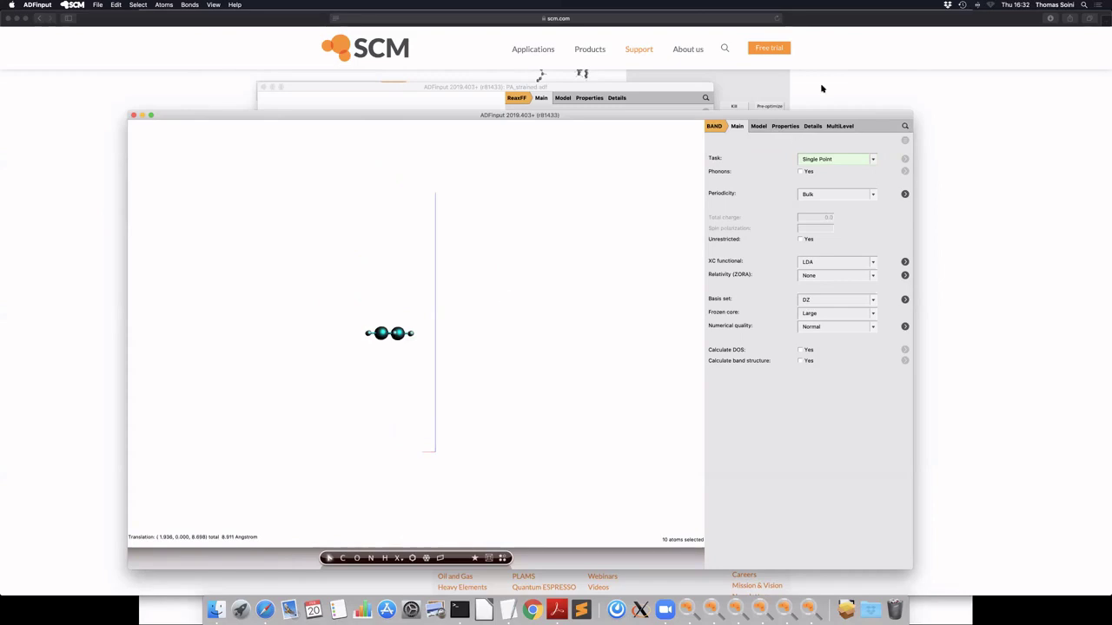
left_click(760, 126)
left_click(797, 149)
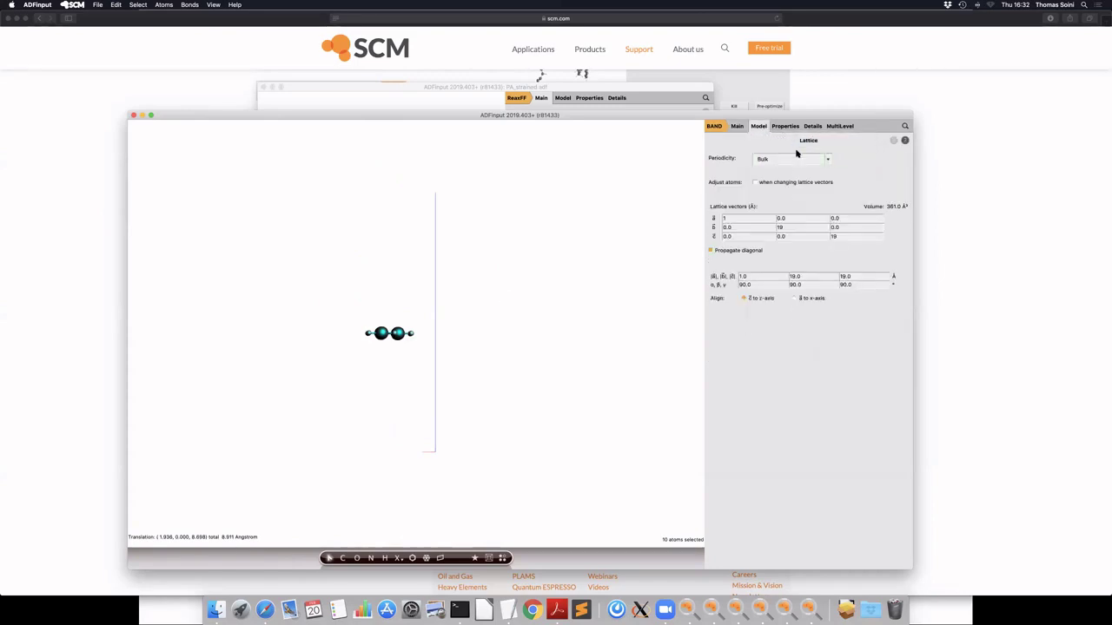
left_click(748, 215)
type("19")
Step: Move the whole molecule to the middle of the cell in the XY plane, by about (5.8, 12.0, 0.0) Å
left_click_drag(323, 218, 333, 401)
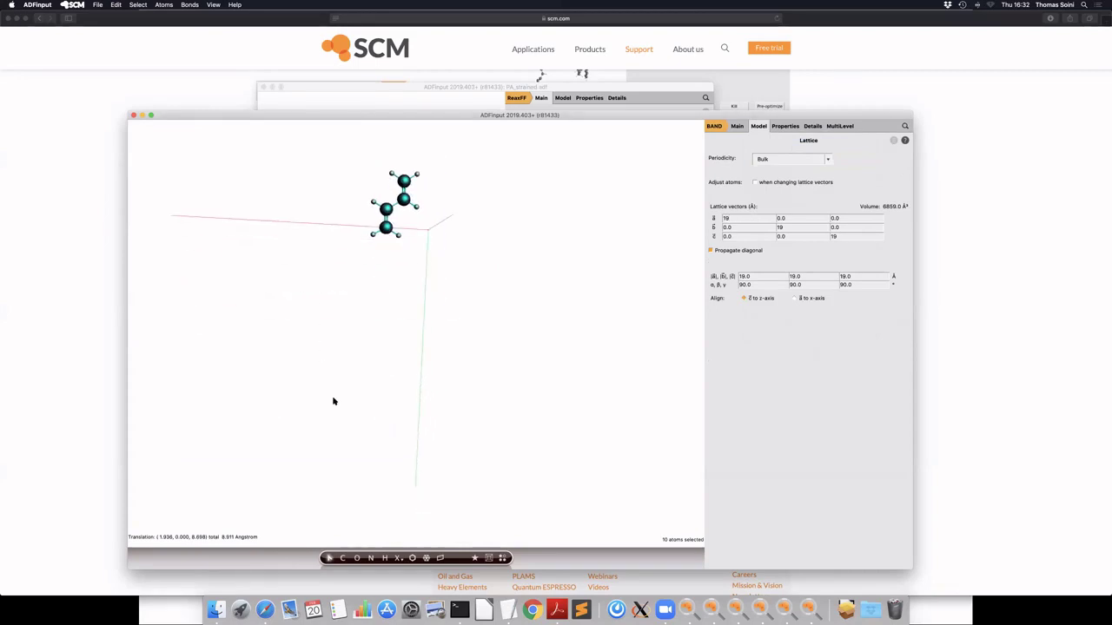
left_click_drag(419, 233, 463, 299)
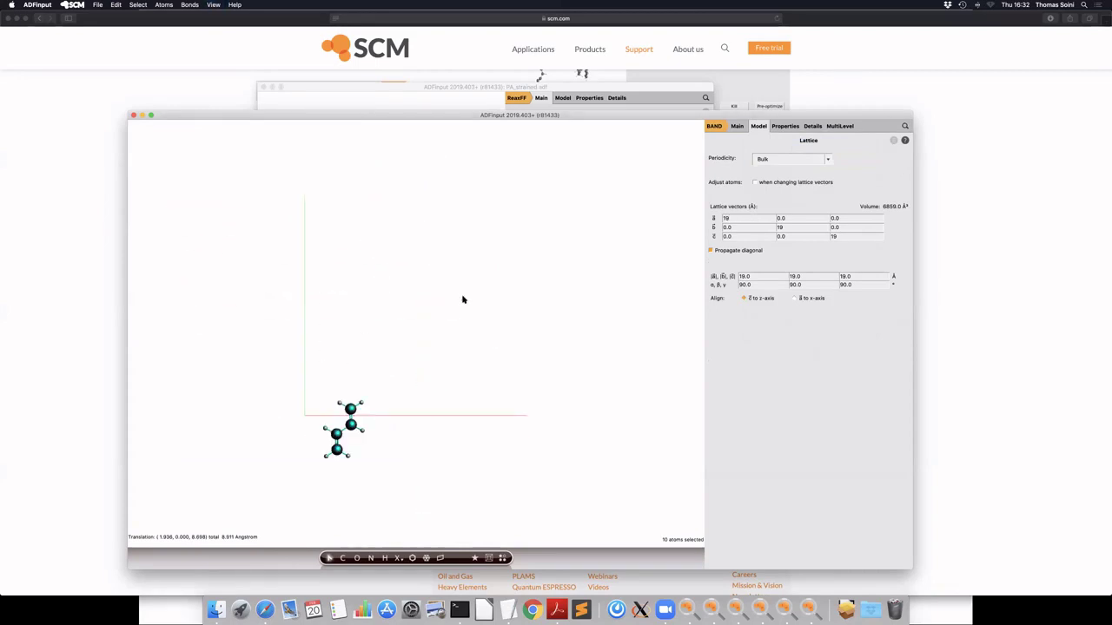
left_click_drag(351, 408, 421, 277)
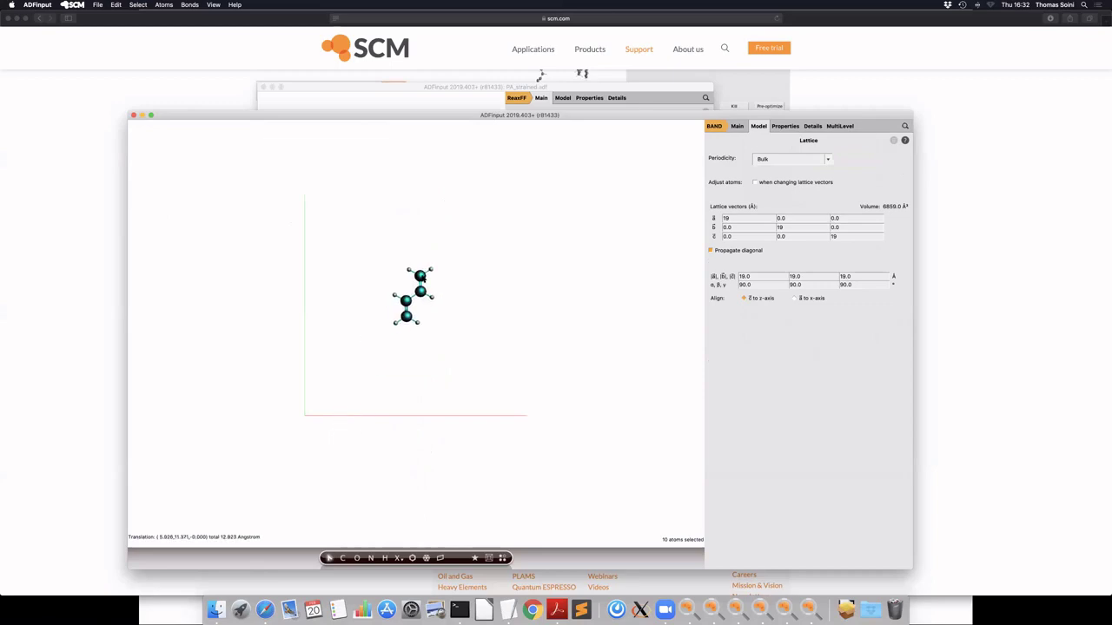
Step: Align the molecule with the Z-axis using the two carbons of its lower double bond
left_click(395, 344)
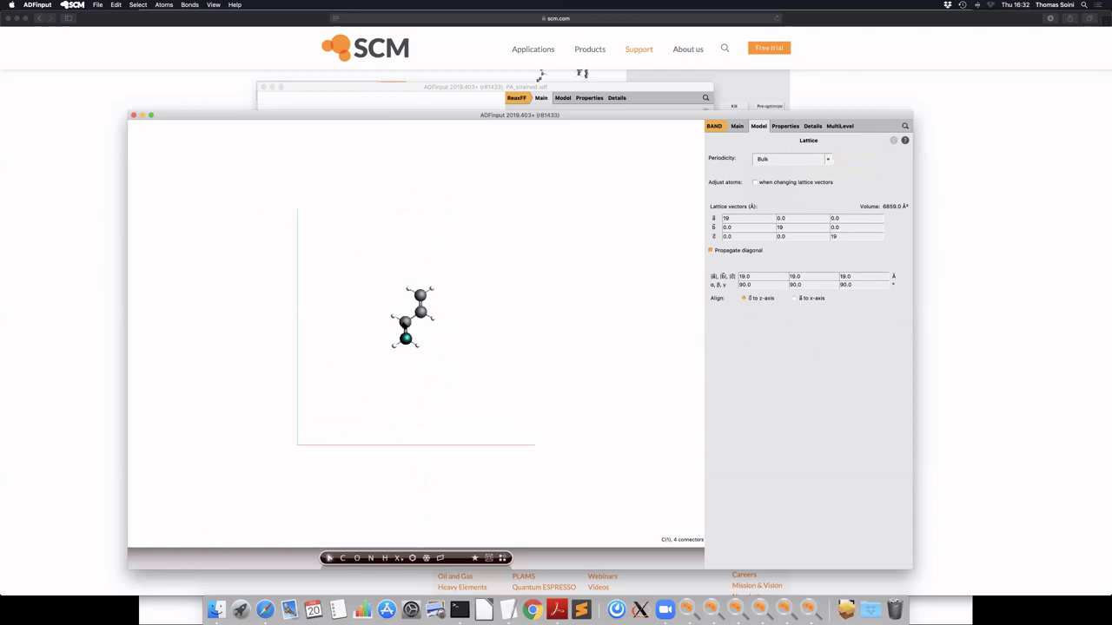
left_click(403, 328)
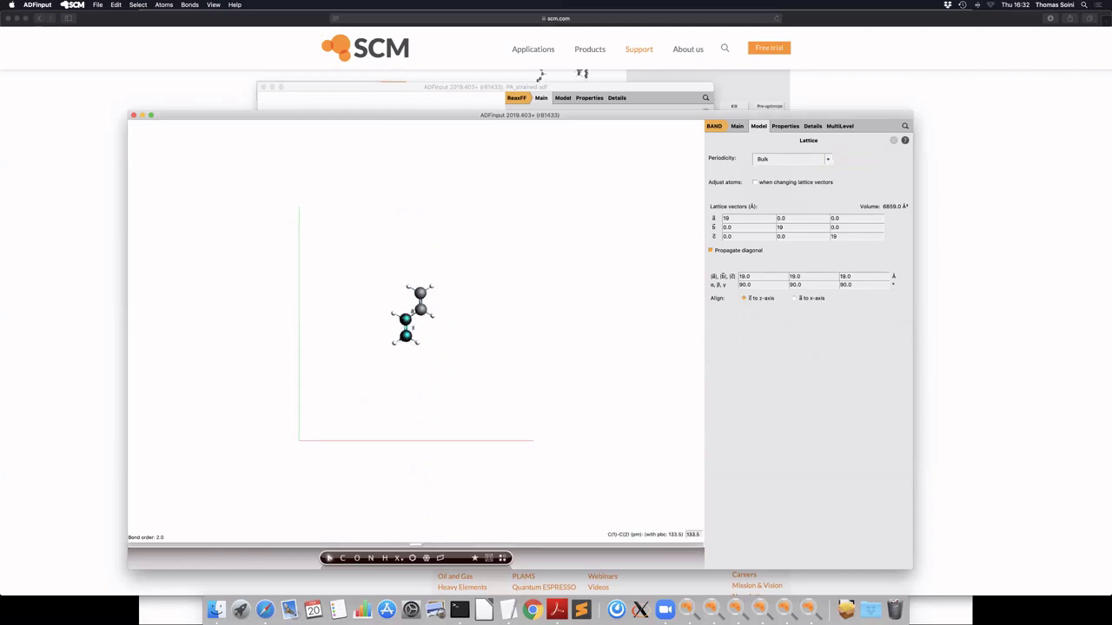
left_click(116, 5)
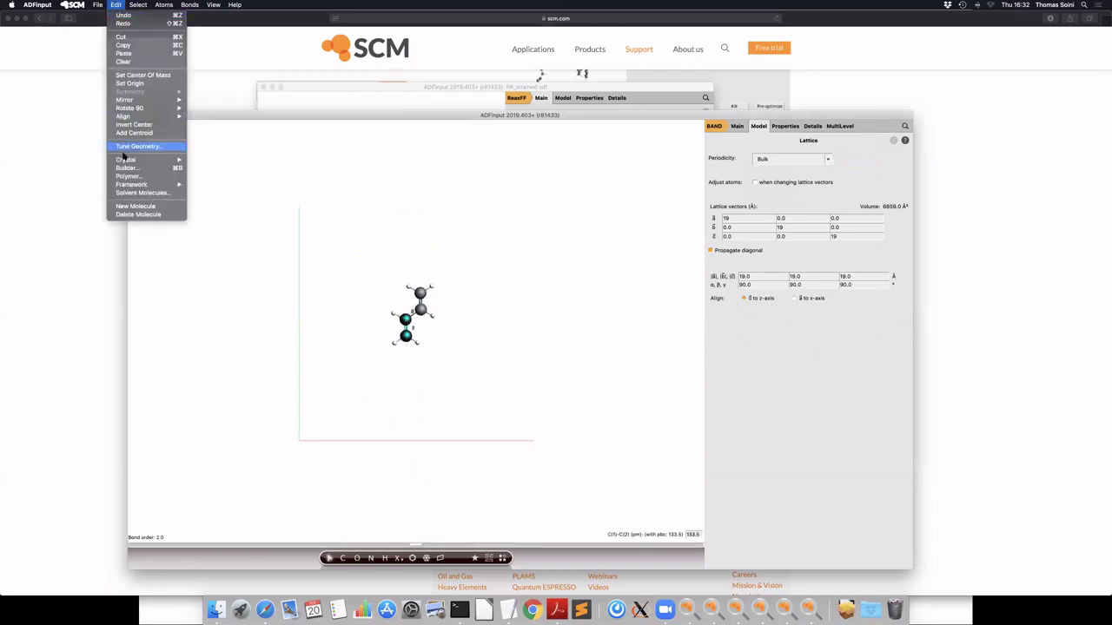
mouse_move(130, 116)
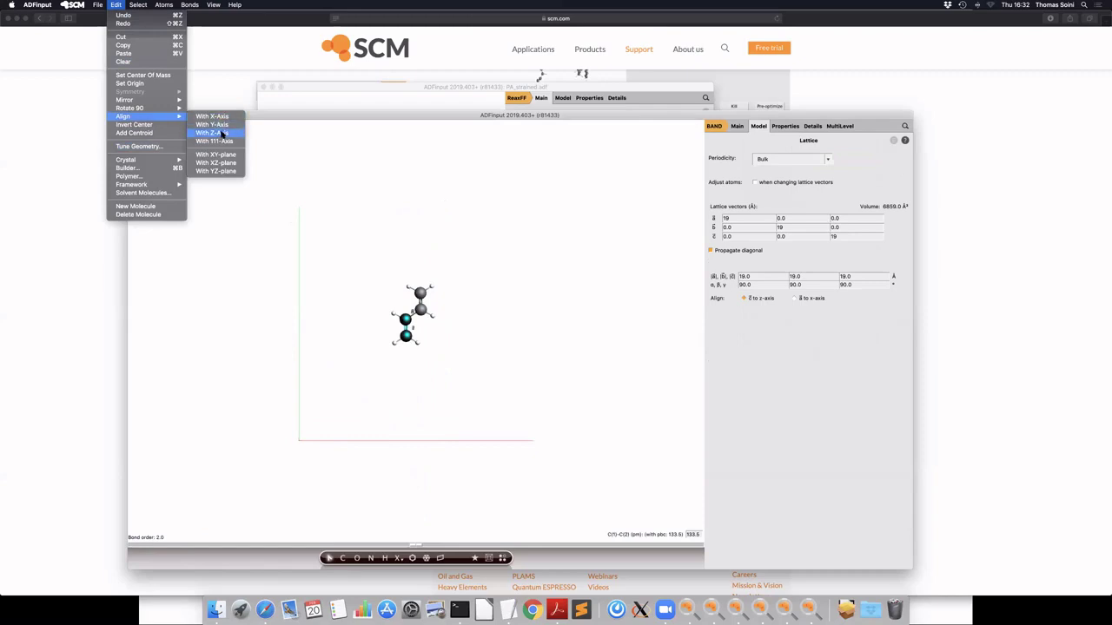
left_click(213, 133)
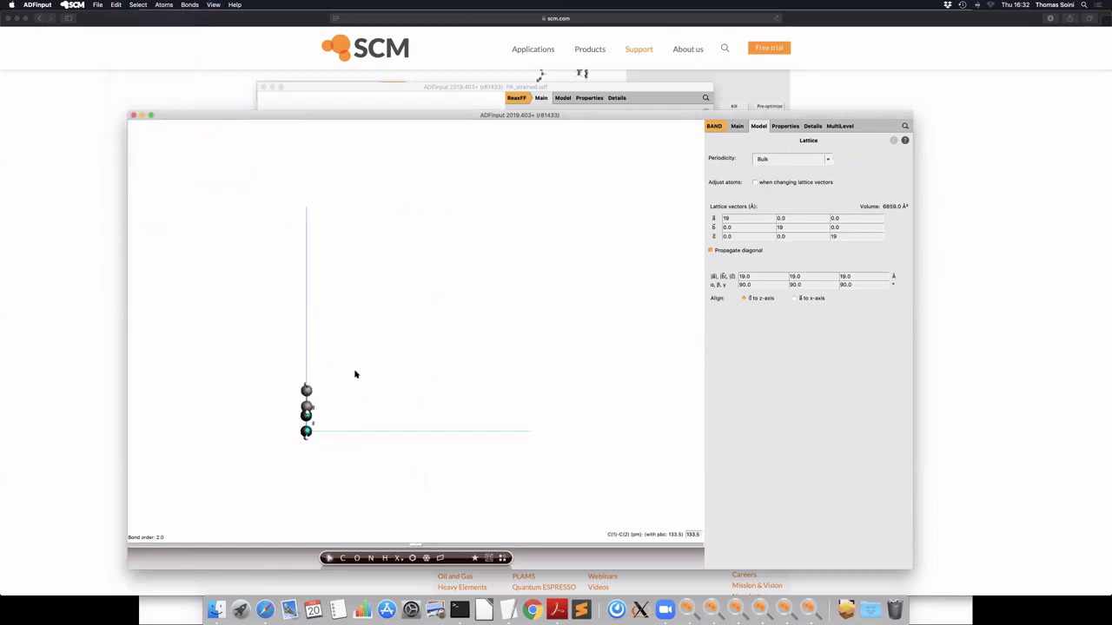
Step: Move the whole aligned molecule to the middle of the cell in the XY plane, by about (9.5, 9.6, 0.0) Å
left_click_drag(330, 412, 511, 411)
key("super+r")
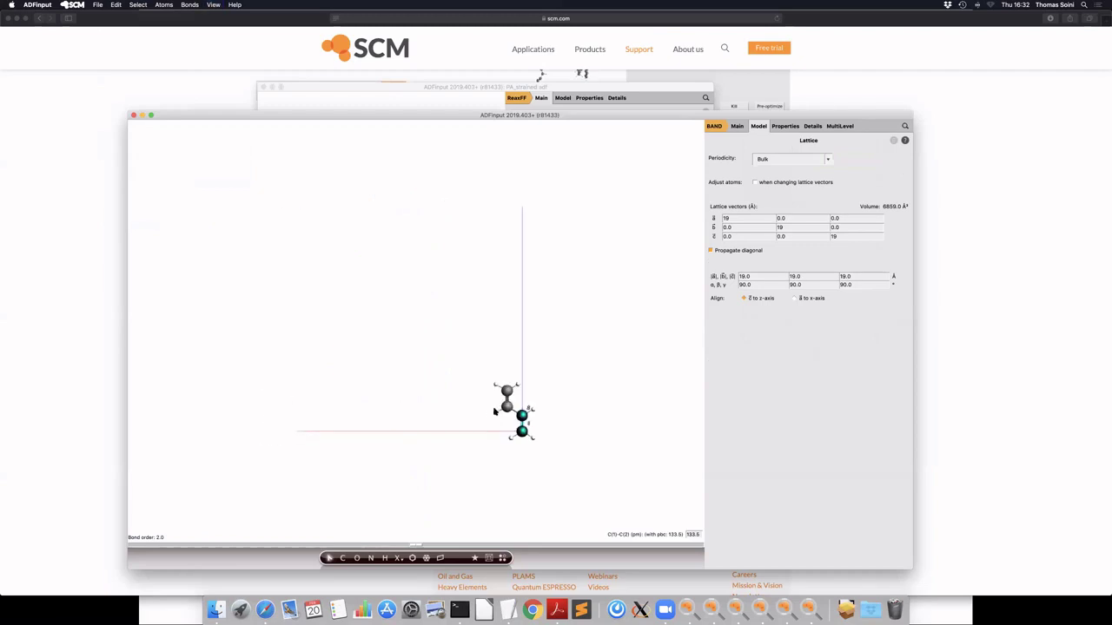
key("super+r")
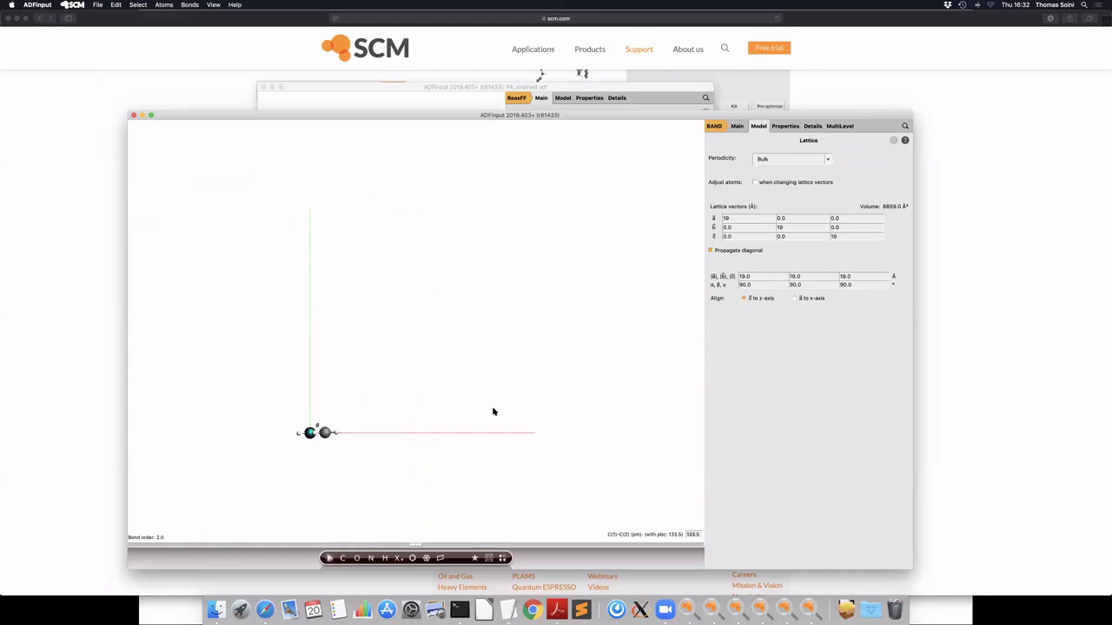
key("super+a")
left_click_drag(344, 422, 439, 321)
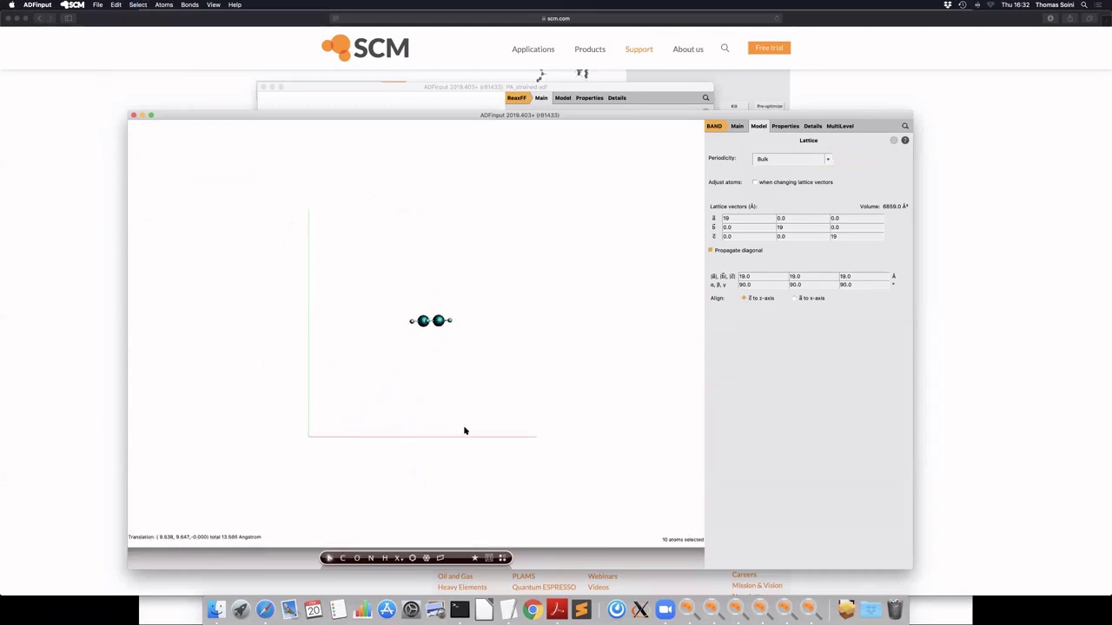
Step: Shift the whole molecule about 1 Å up along z so its lower end lies inside the cell
key("super+1")
key("super+2")
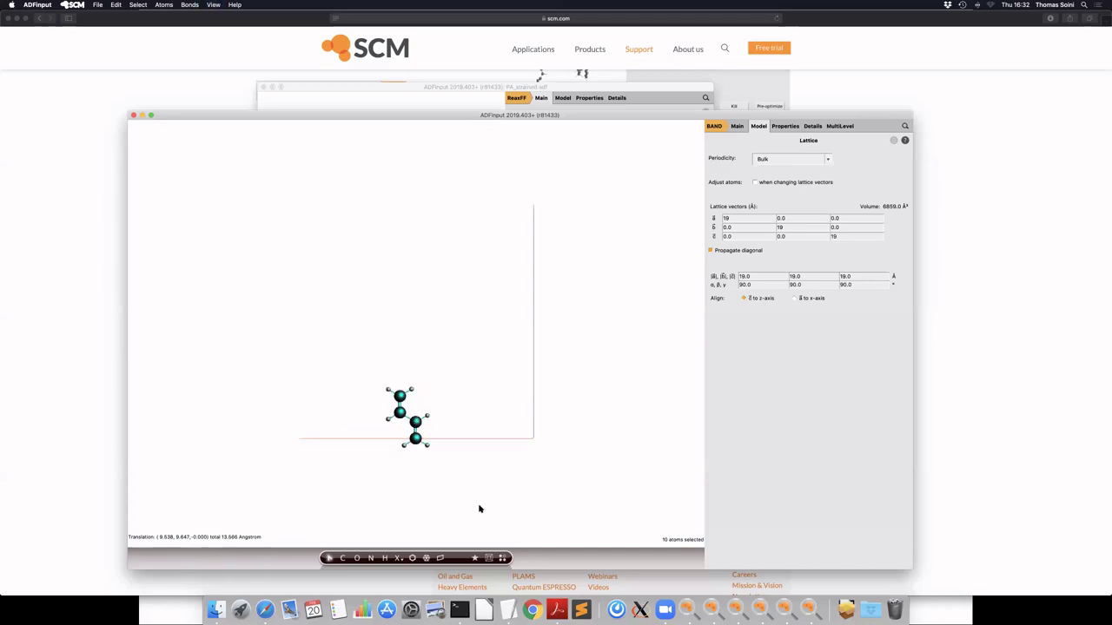
left_click_drag(417, 424, 417, 411)
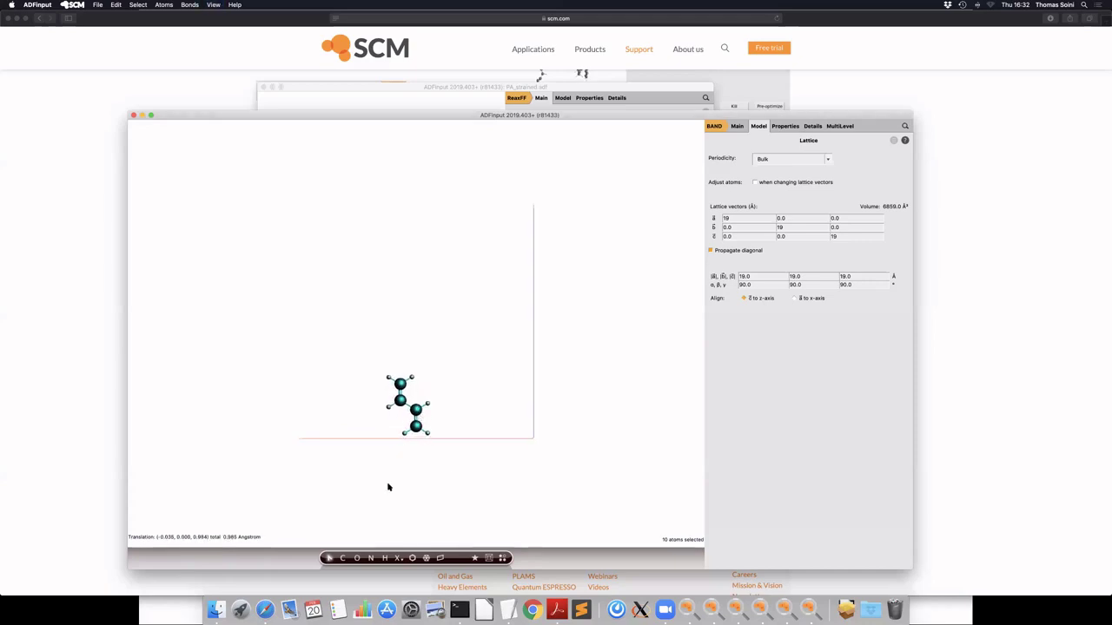
scroll(388, 489, "up", 3)
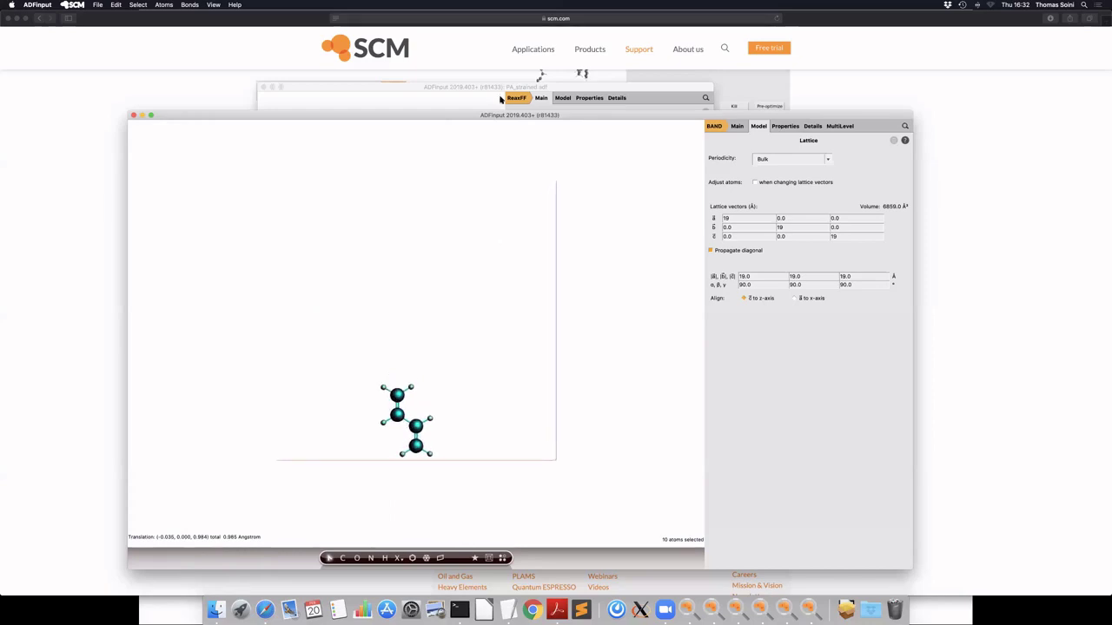
Step: Move the input window higher on the screen and delete one hydrogen from each terminal carbon, on the side facing the neighbouring cells
left_click_drag(495, 118, 446, 40)
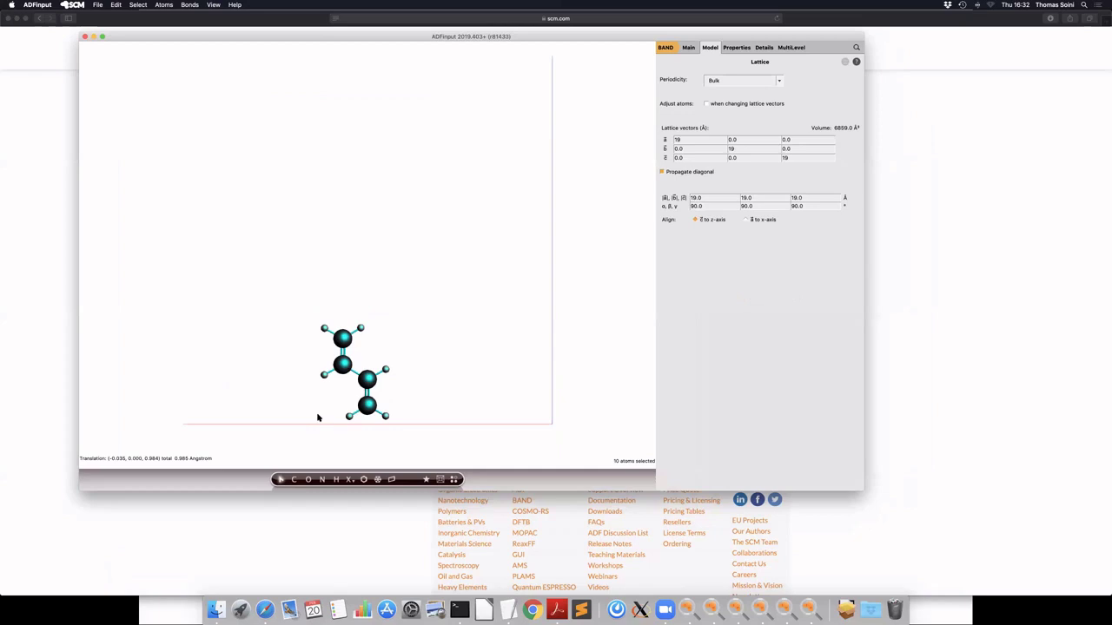
double_click(781, 157)
left_click(361, 328)
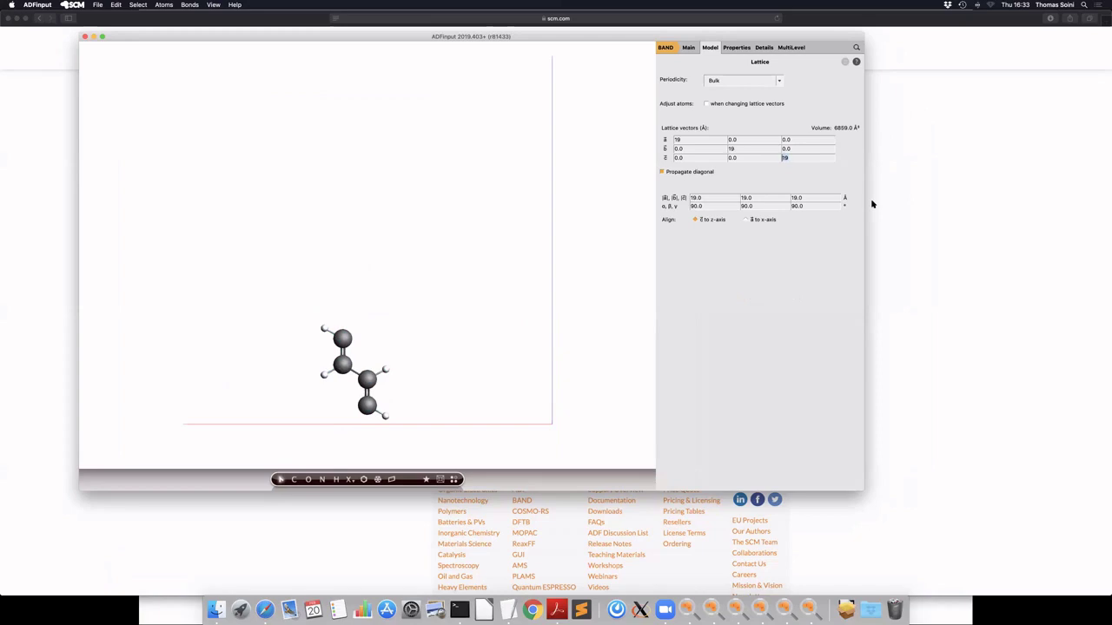
Step: Set the z component of lattice vector c to 5.5 Å and display the periodic images of the chain
type("5.5")
middle_click_drag(473, 322, 484, 389)
left_click(453, 480)
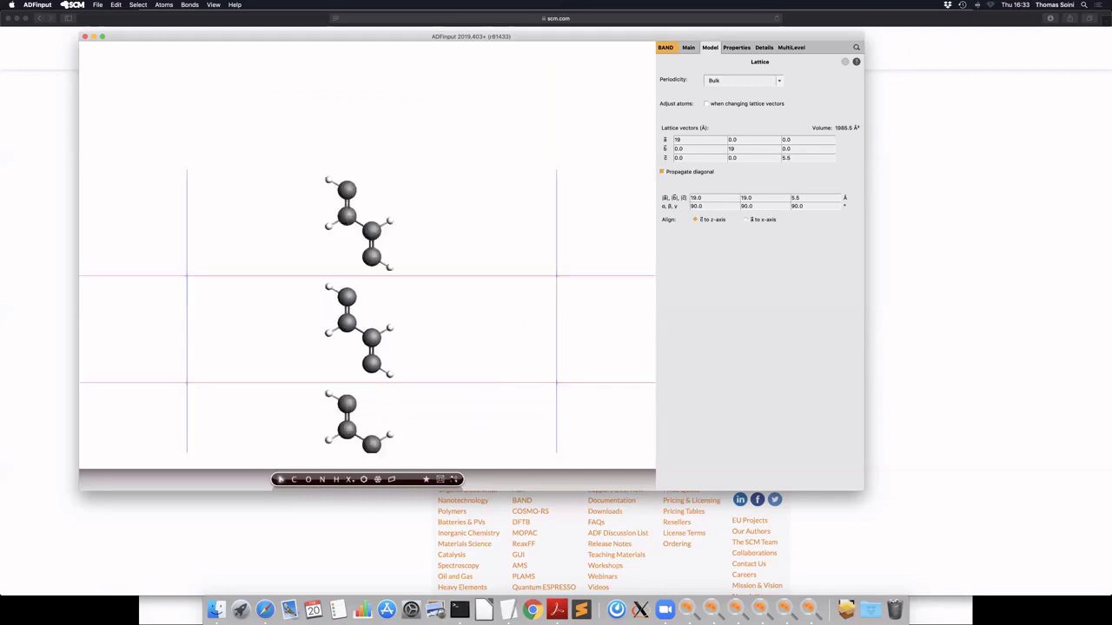
scroll(367, 275, "up", 5)
scroll(368, 274, "up", 2)
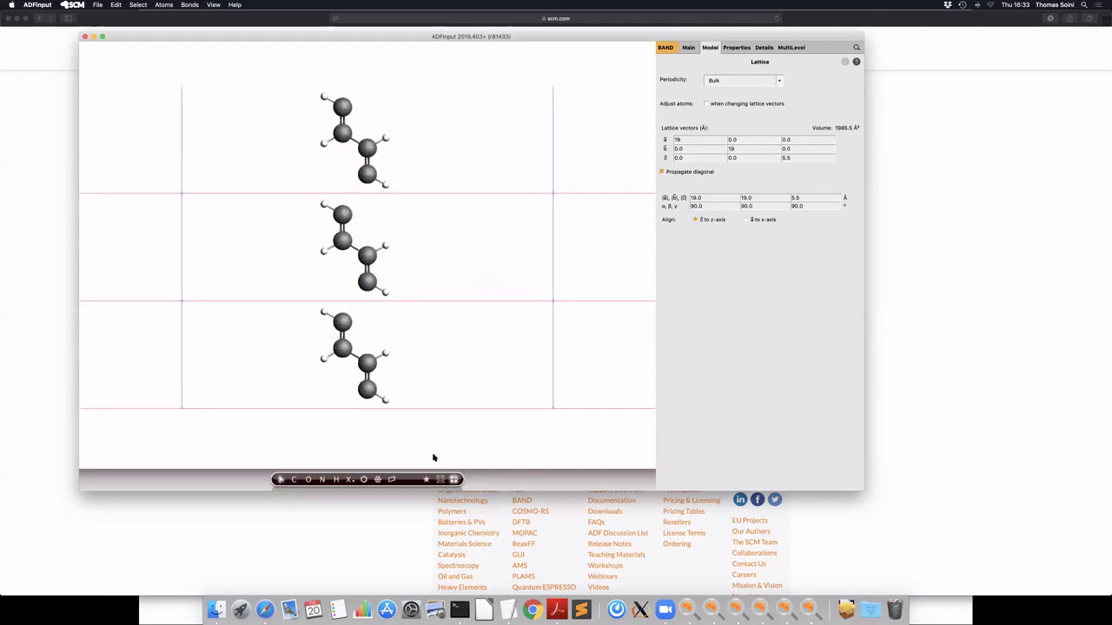
scroll(409, 352, "up", 2)
scroll(409, 353, "up", 1)
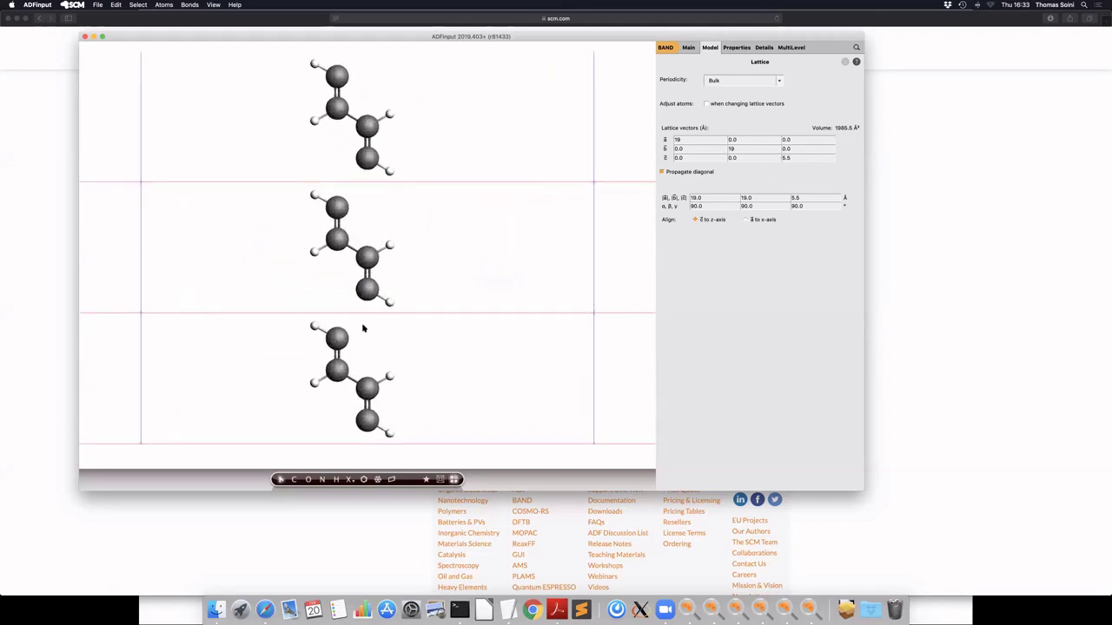
Step: Measure the periodic distance between the facing terminal carbons of two neighbouring cells
left_click(342, 336)
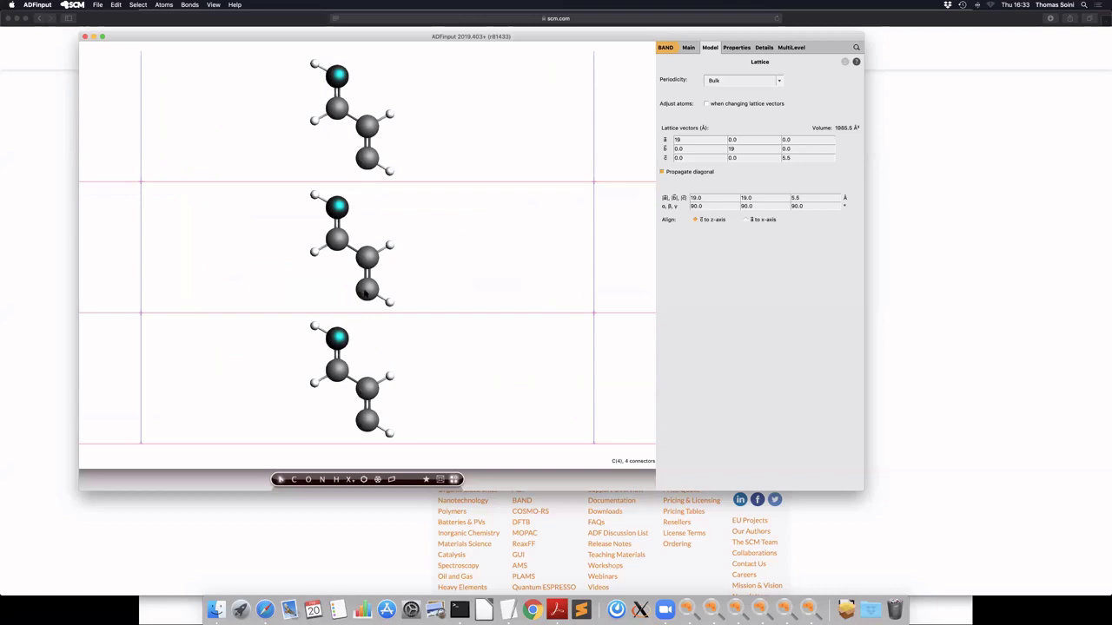
left_click(366, 292, "shift")
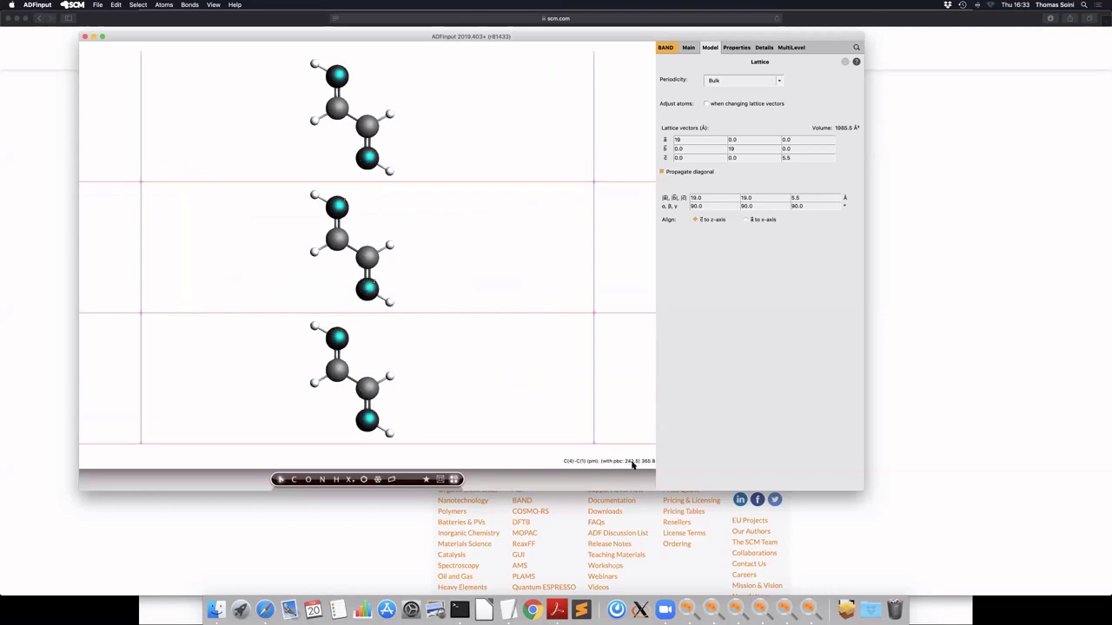
scroll(441, 414, "down", 1)
Step: Measure the length of the central carbon–carbon single bond and select its value in the length field
left_click(442, 414)
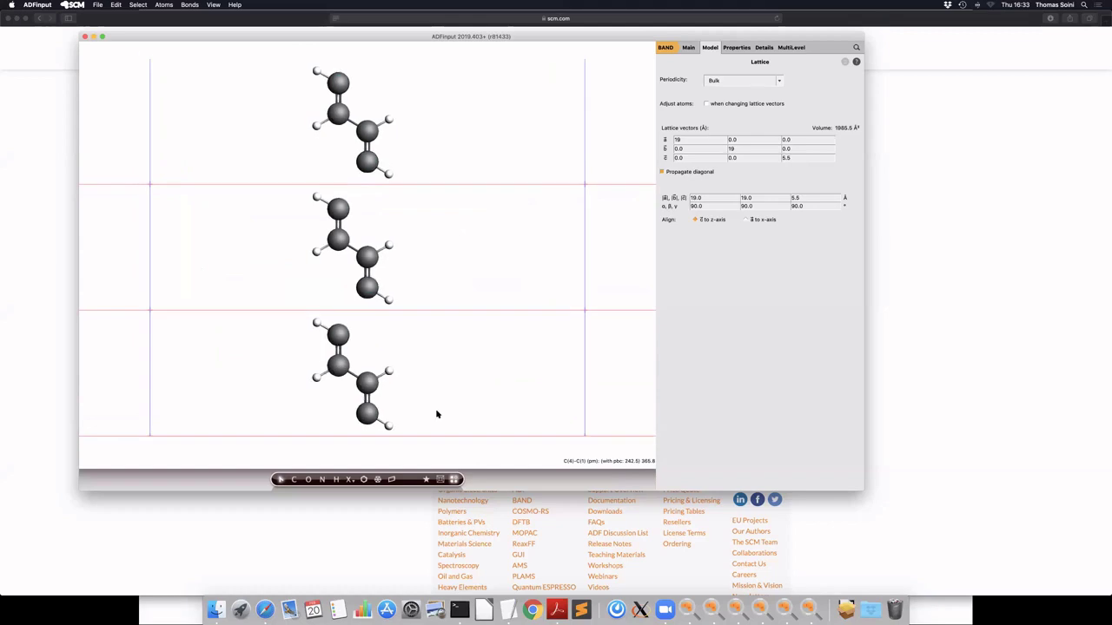
left_click(339, 365)
left_click(367, 382, "shift")
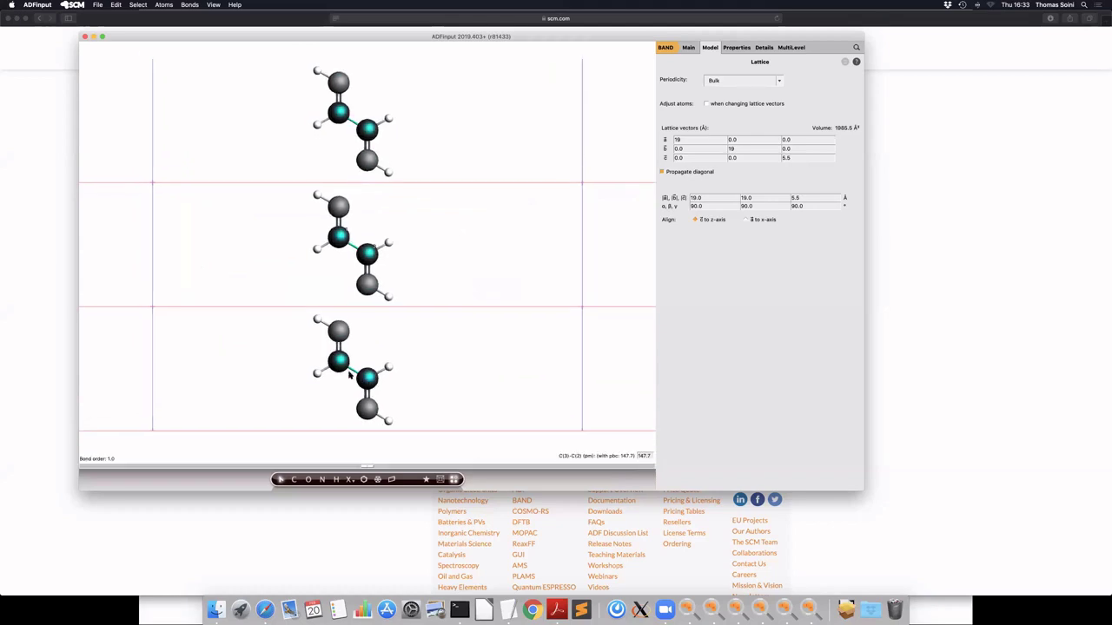
double_click(648, 456)
key("Return")
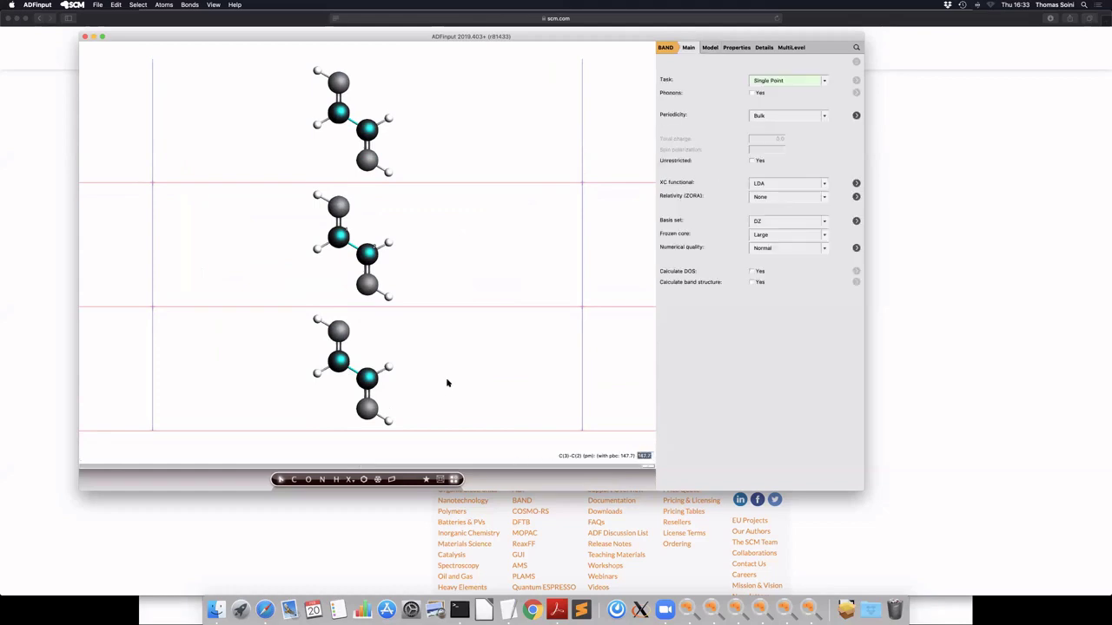
Step: Select the facing terminal carbons of two neighbouring cells and reduce the z component of lattice vector c to 4.4 Å
left_click(366, 282)
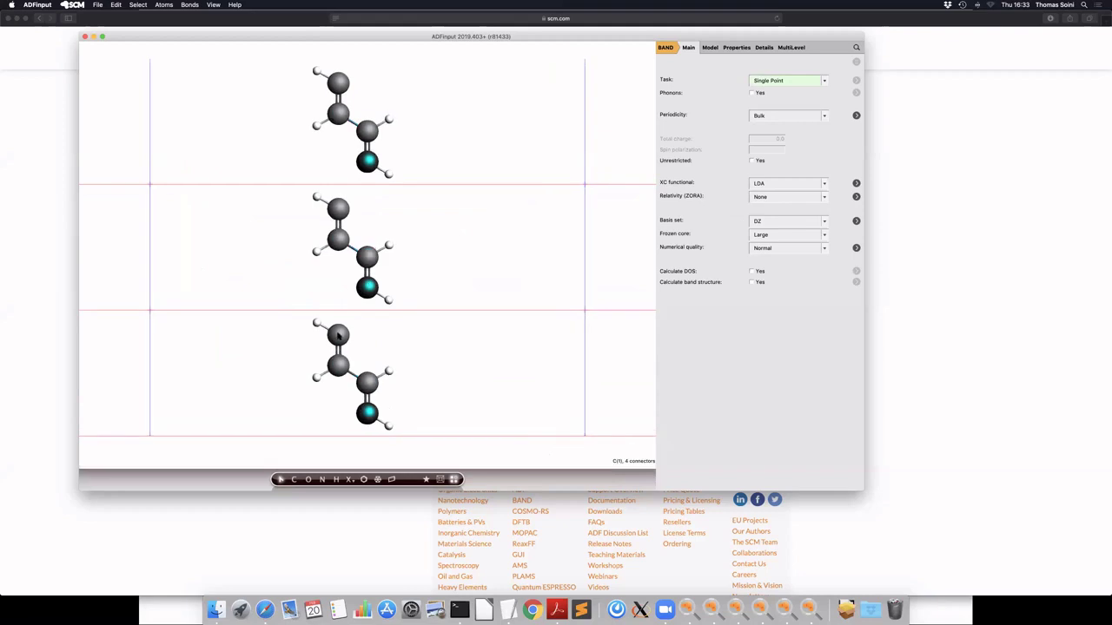
left_click(338, 334, "shift")
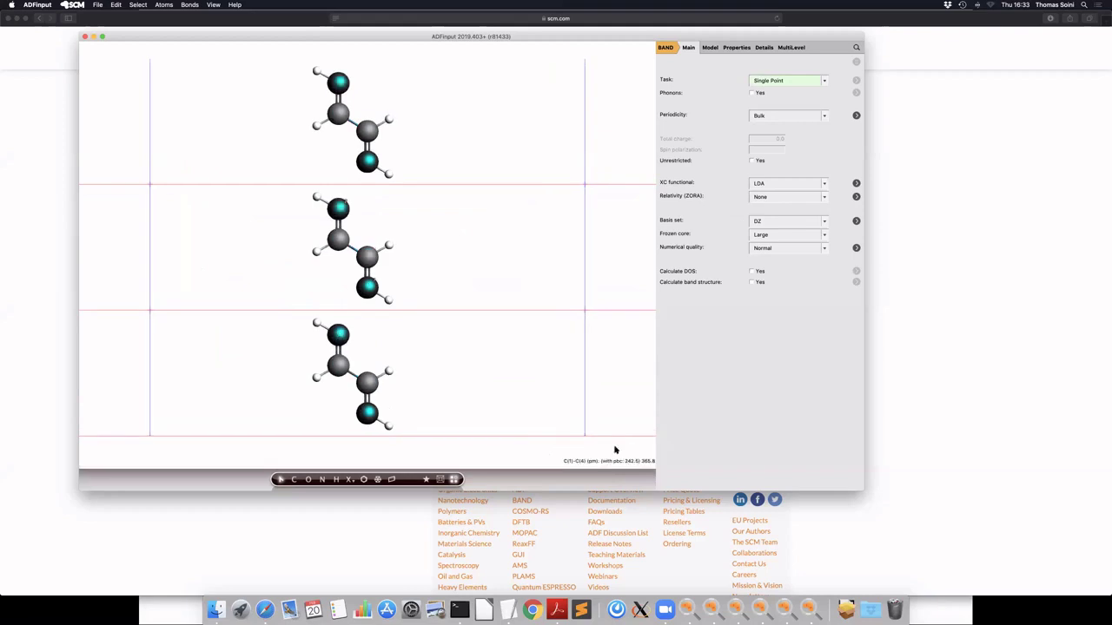
left_click(711, 47)
left_click(718, 64)
left_click(775, 157)
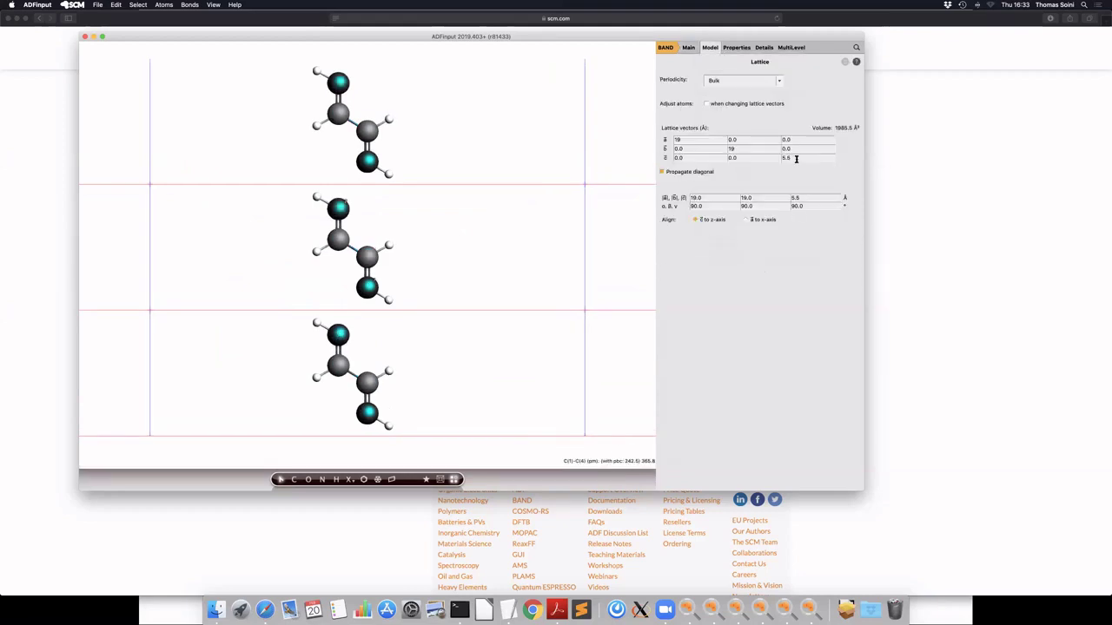
type("4.9")
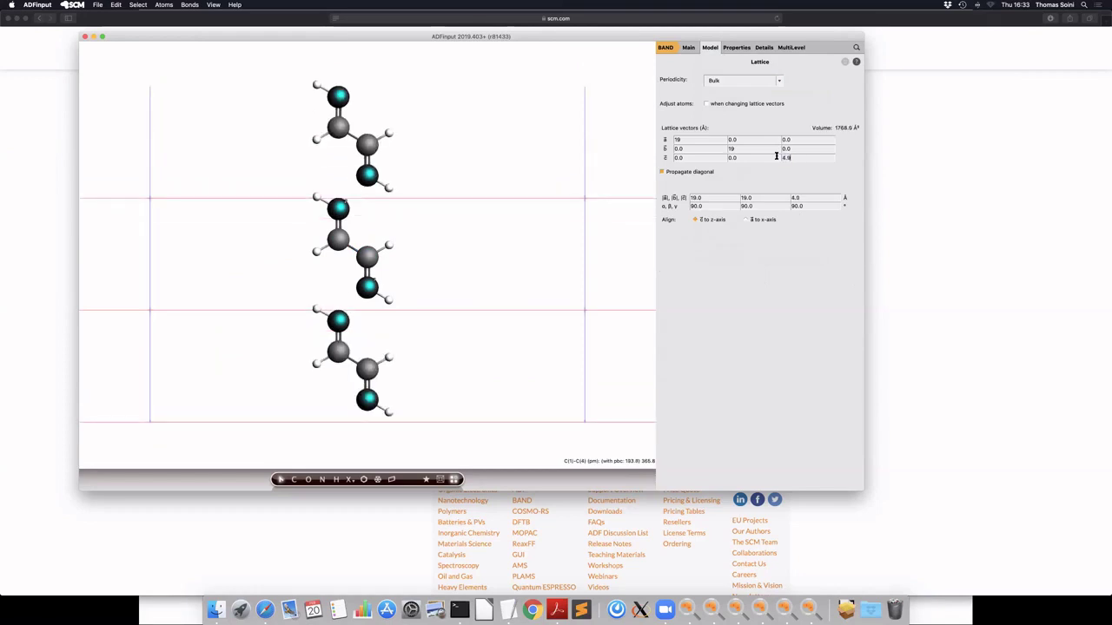
key("BackSpace")
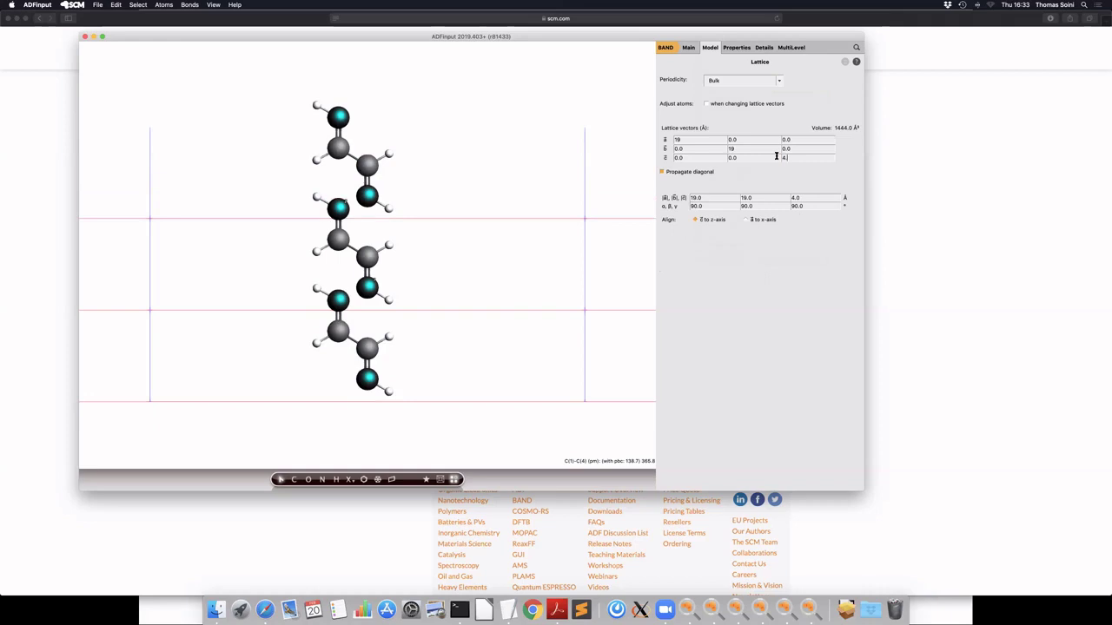
type("4")
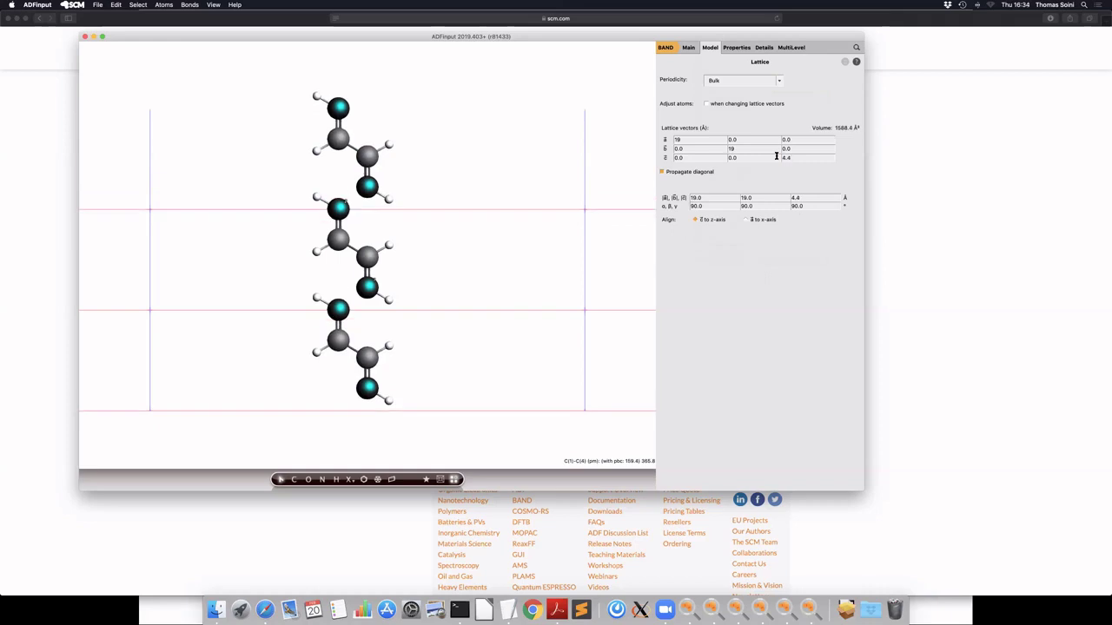
Step: Fine-tune the z component of lattice vector c down to 4.19 Å while monitoring the periodic distance between the selected carbons
key("BackSpace")
type("3")
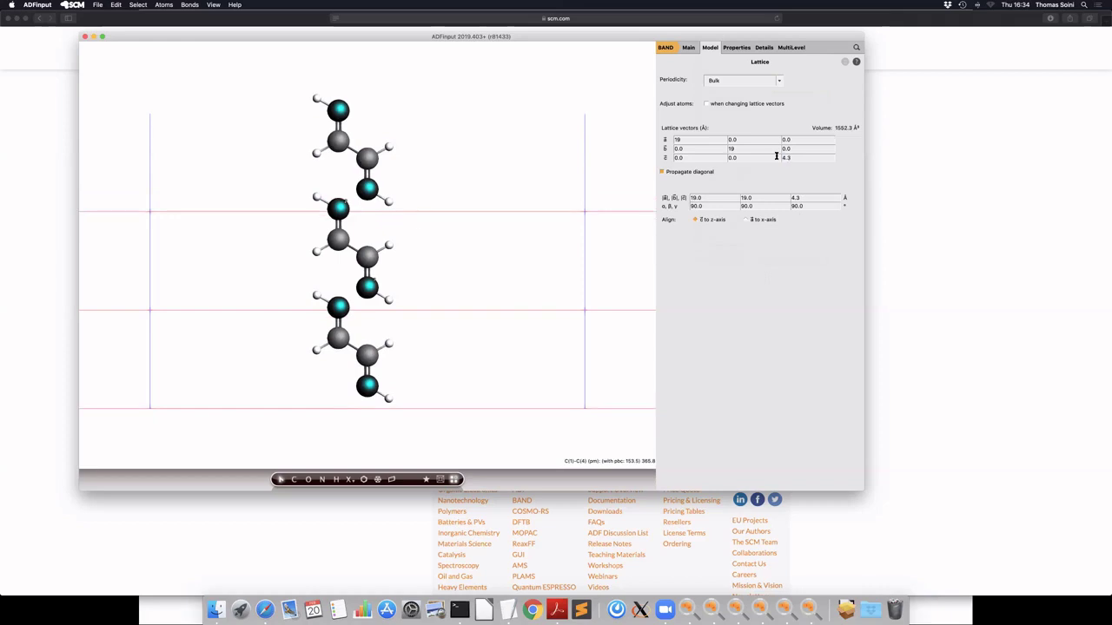
key("BackSpace")
type("2")
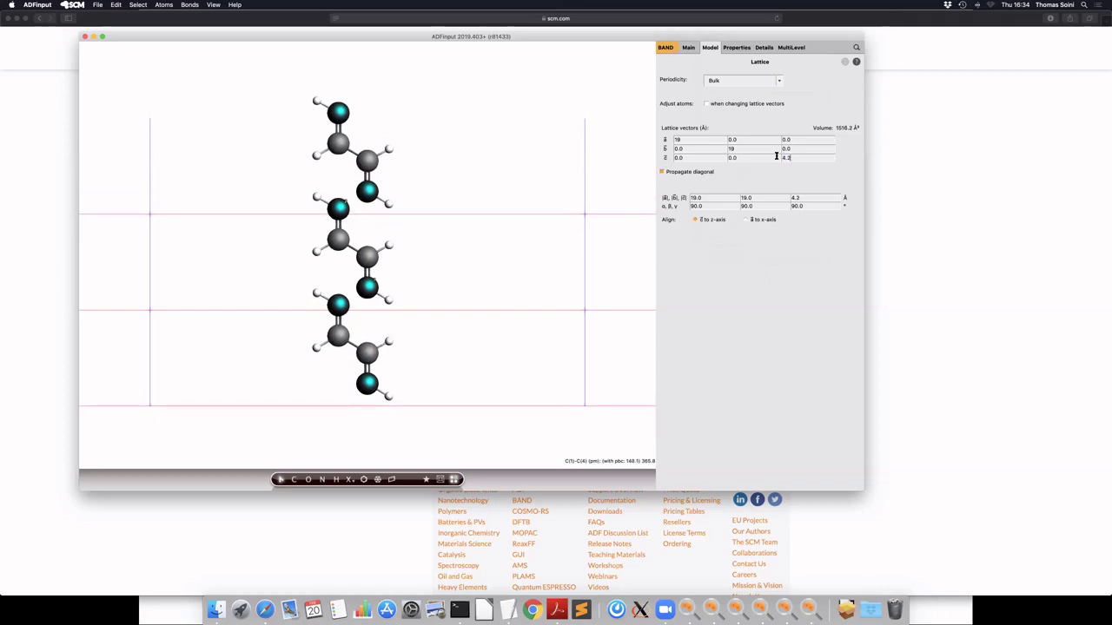
type("5")
key("BackSpace")
key("BackSpace")
type("19")
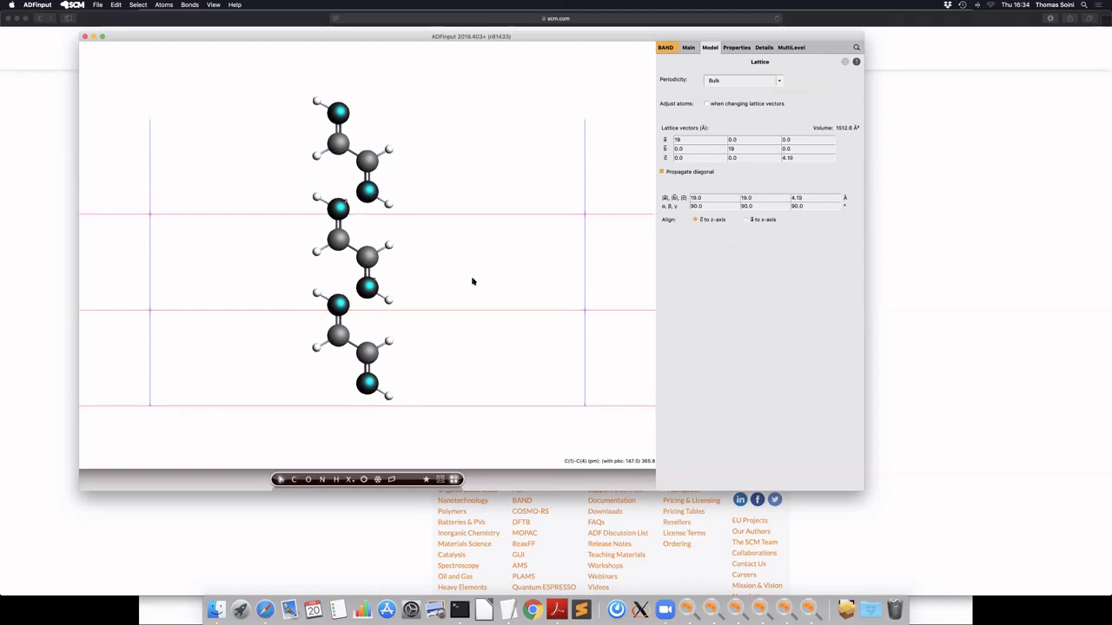
Step: Try to add a bond between the facing terminal carbons of two neighbouring cells, and undo it
left_click(361, 343)
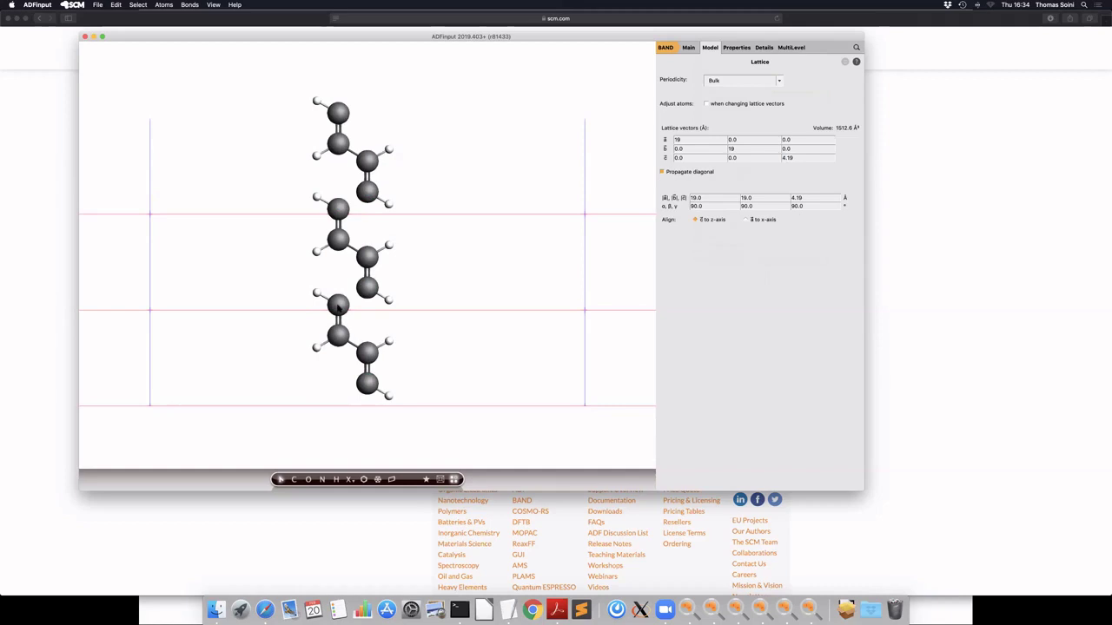
left_click(338, 306)
left_click(366, 288, "shift")
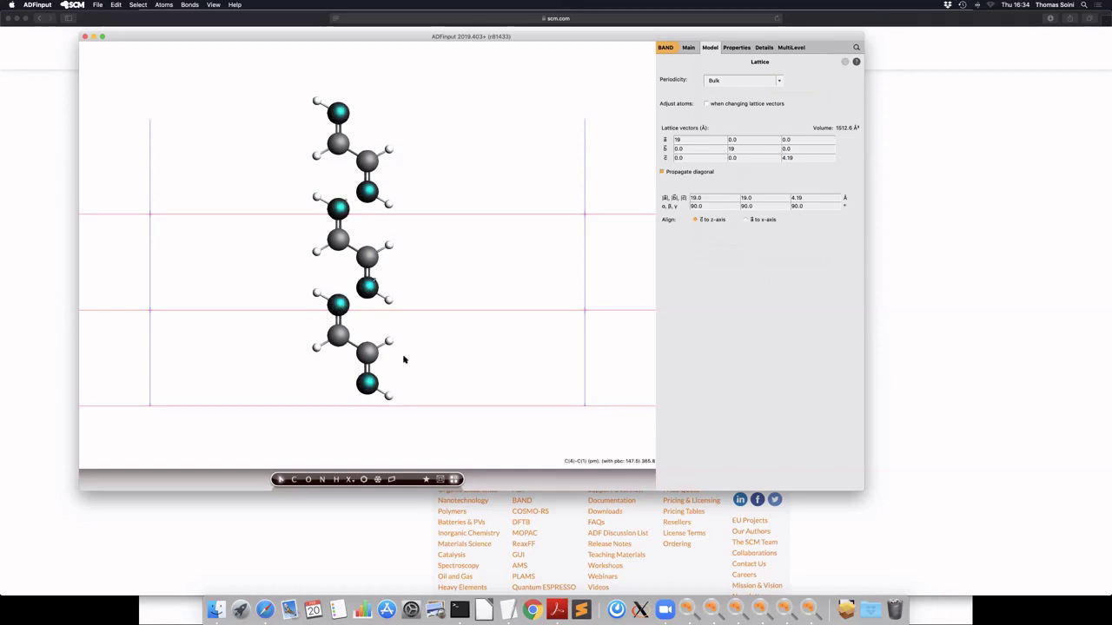
left_click(190, 4)
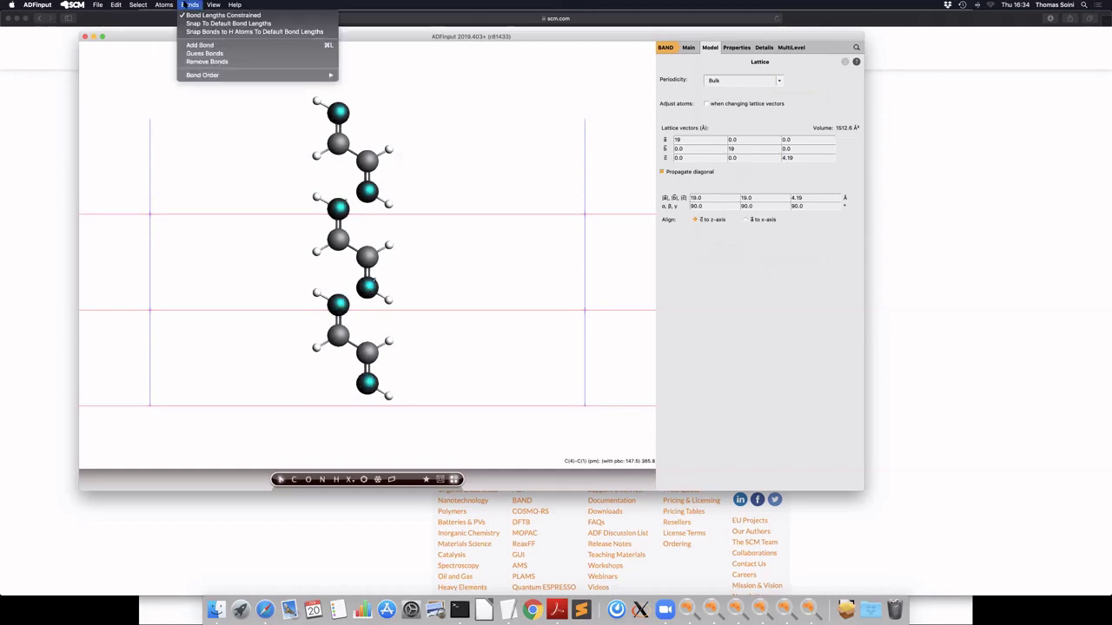
left_click(201, 46)
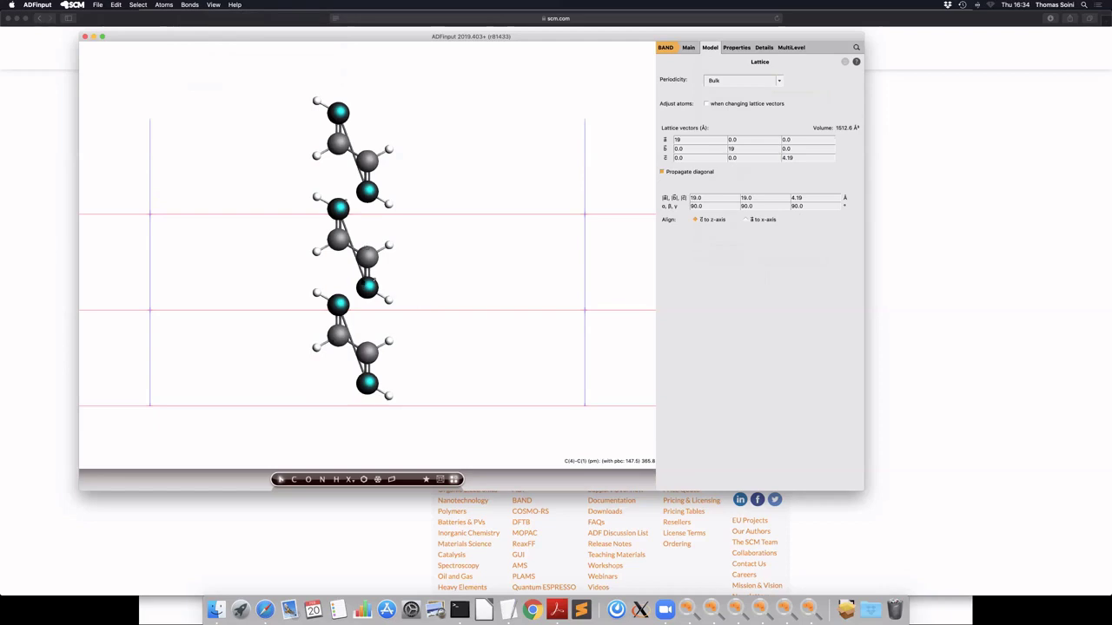
key("super+z")
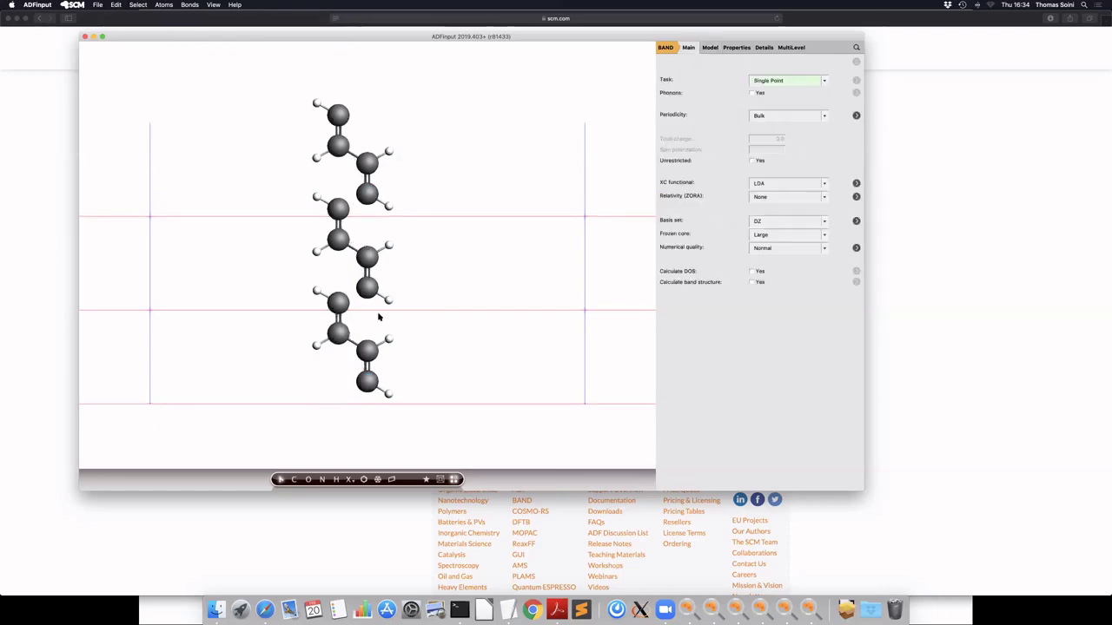
Step: Set the z component of lattice vector c to 4.17 Å while monitoring the periodic distance between the facing terminal carbons
left_click(710, 47)
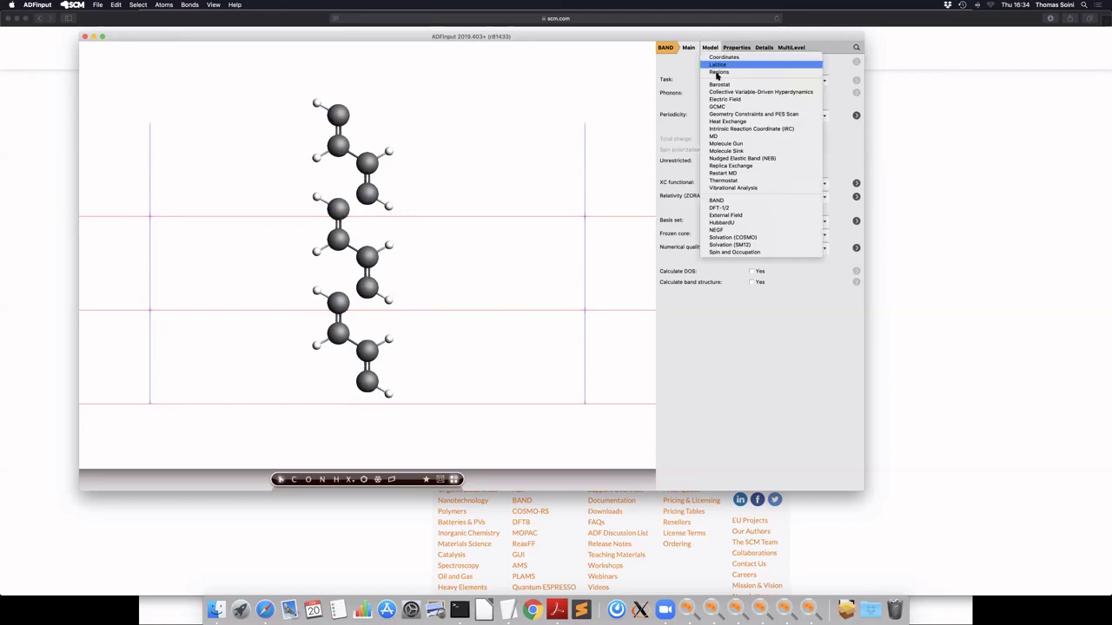
left_click(718, 64)
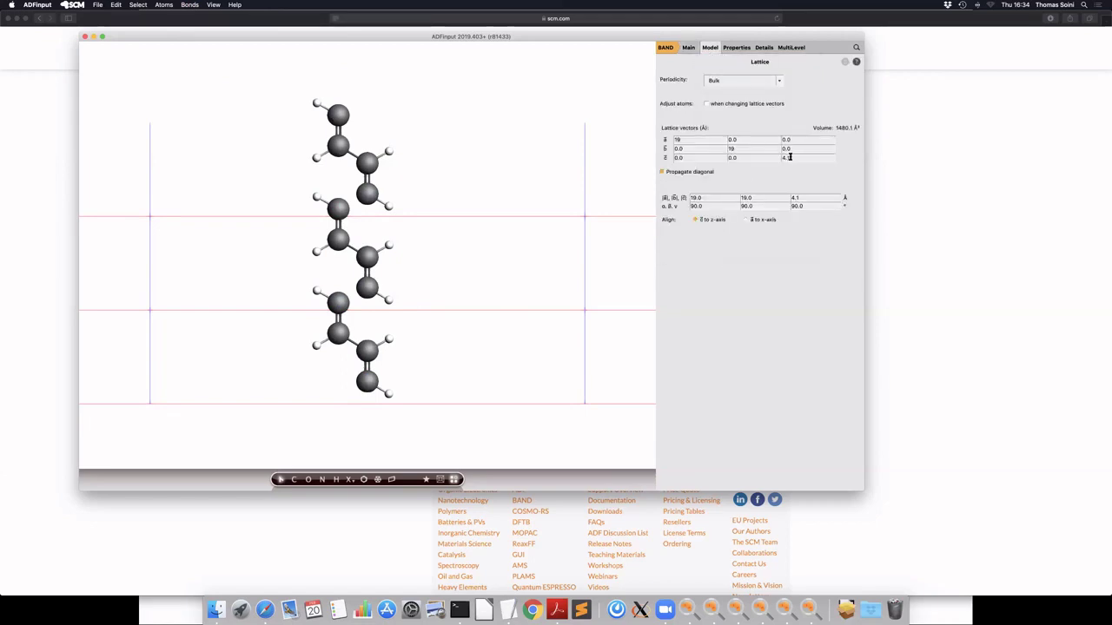
left_click(338, 301)
left_click(367, 287, "shift")
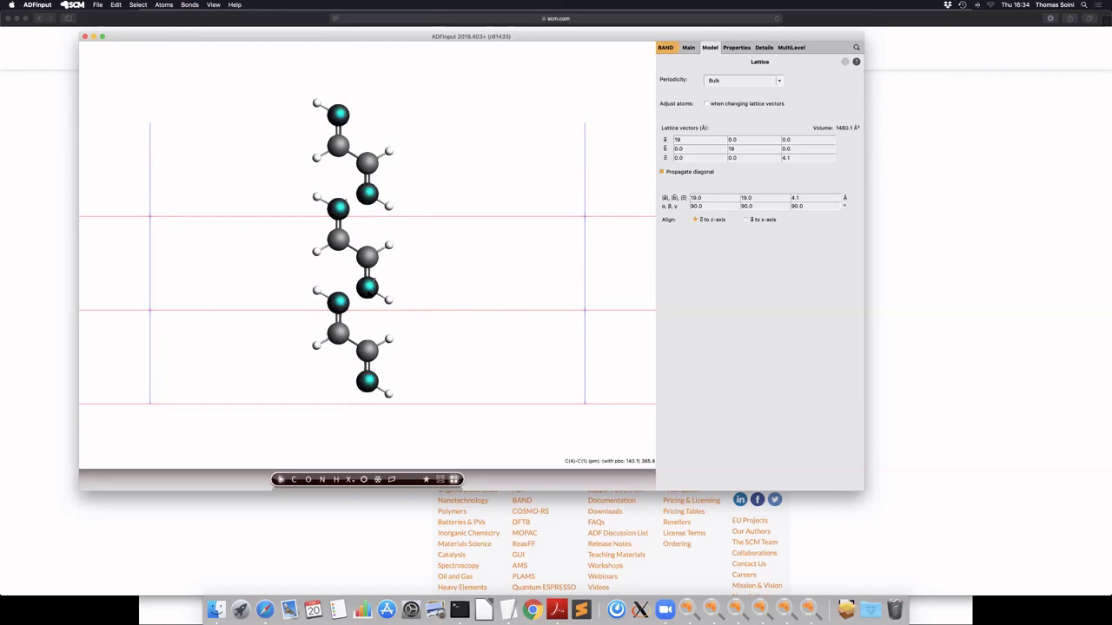
type("5")
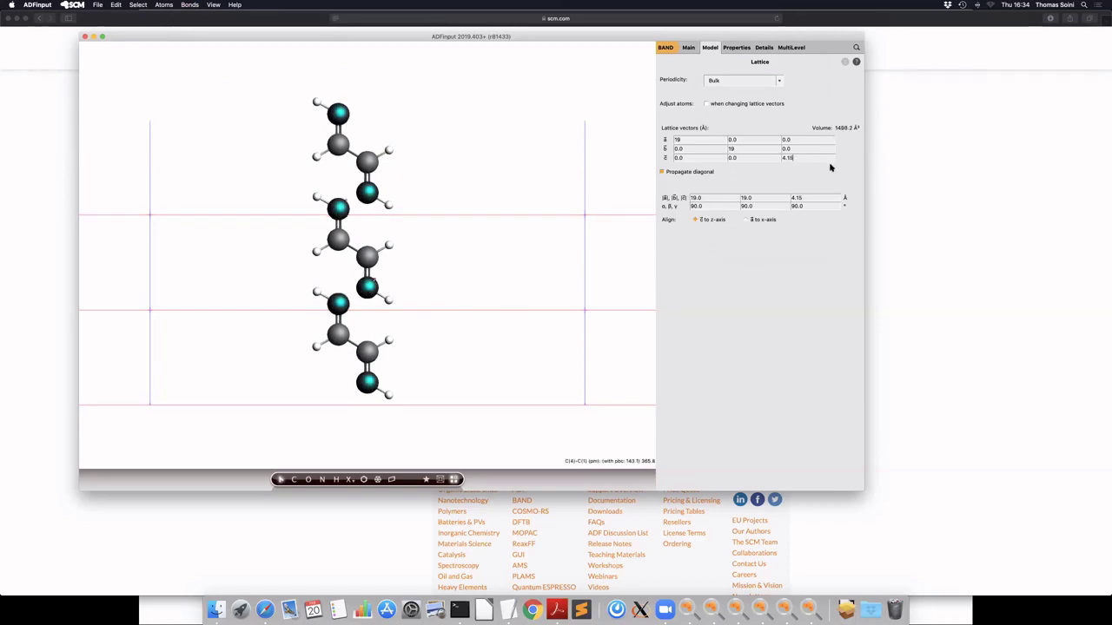
key("BackSpace")
type("7")
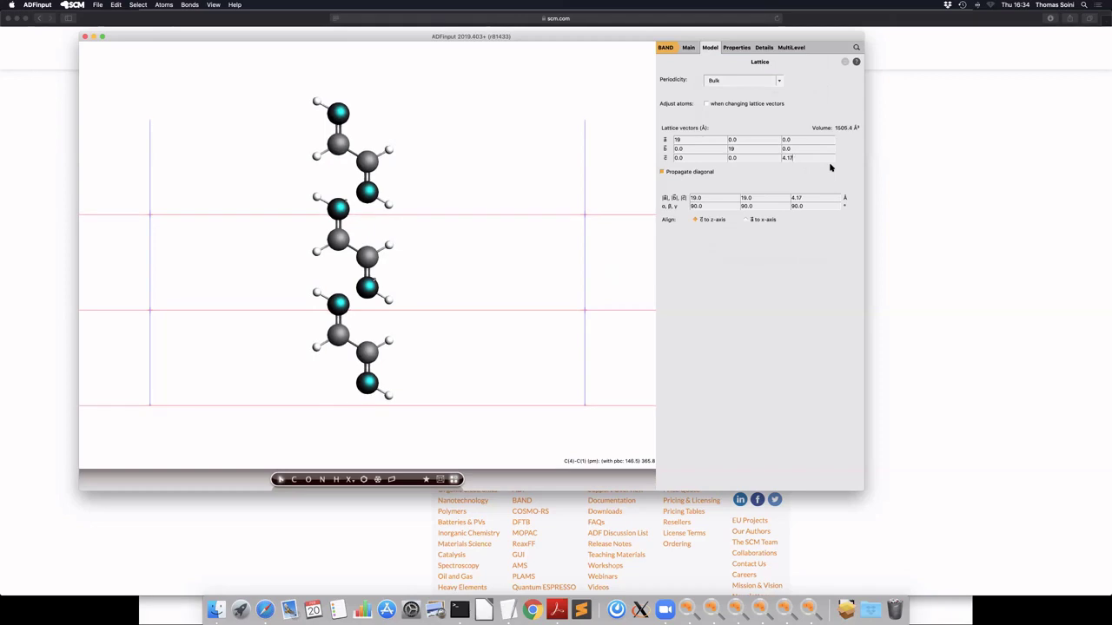
Step: Select the whole monomer and shift it down along the chain direction so that it crosses the unit cell boundary
left_click(438, 254)
double_click(378, 274)
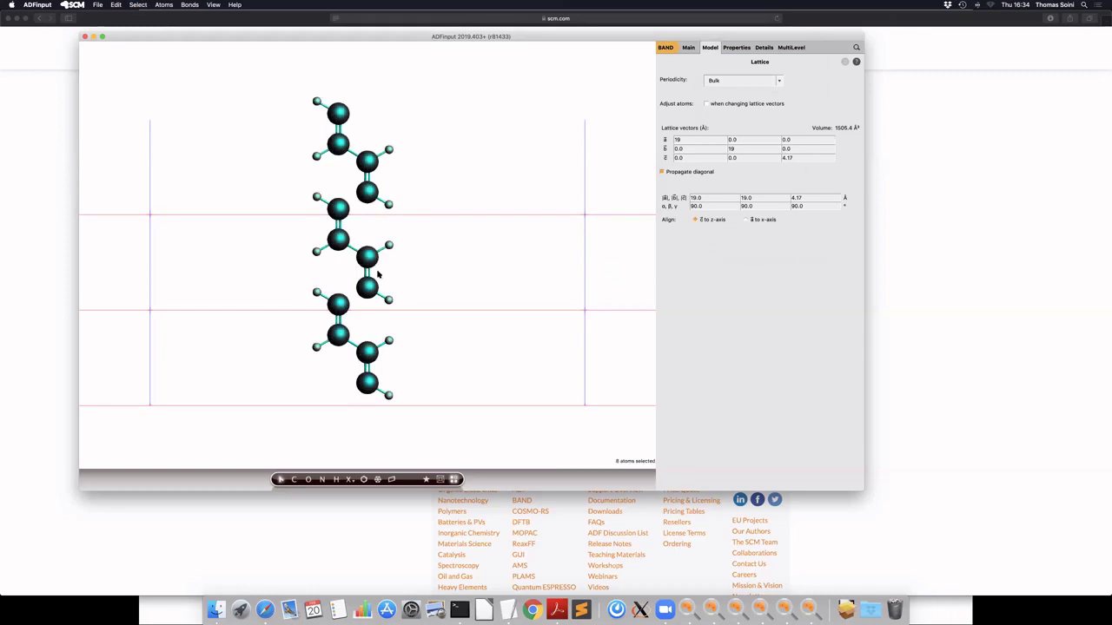
left_click_drag(337, 239, 337, 278)
left_click(360, 267)
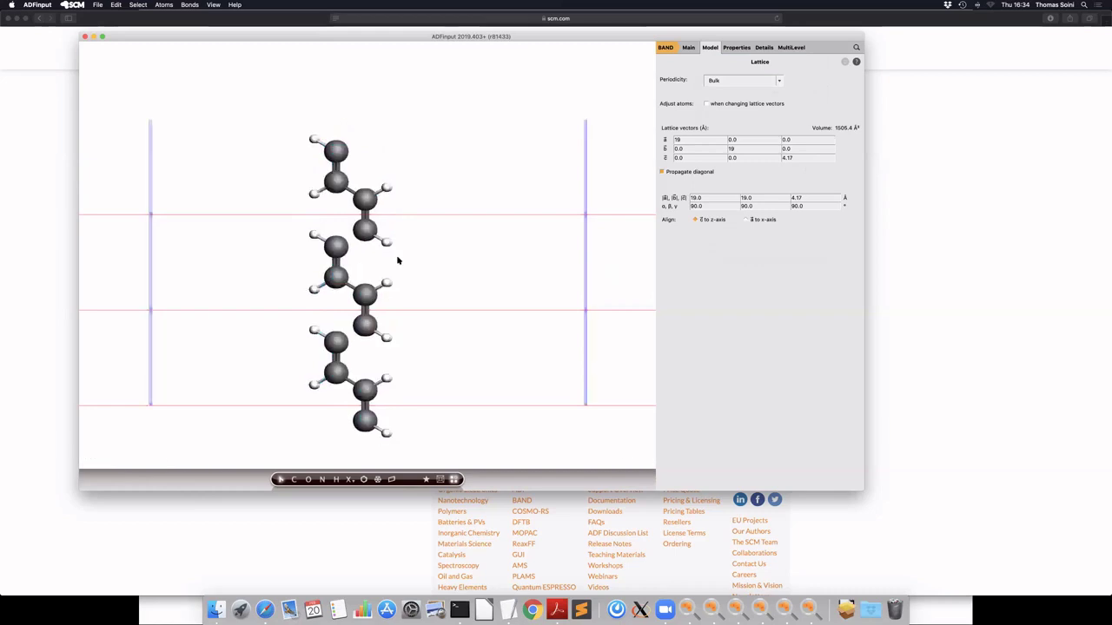
Step: Map the atoms back into the unit cell using the (0..1) range
key("super+r")
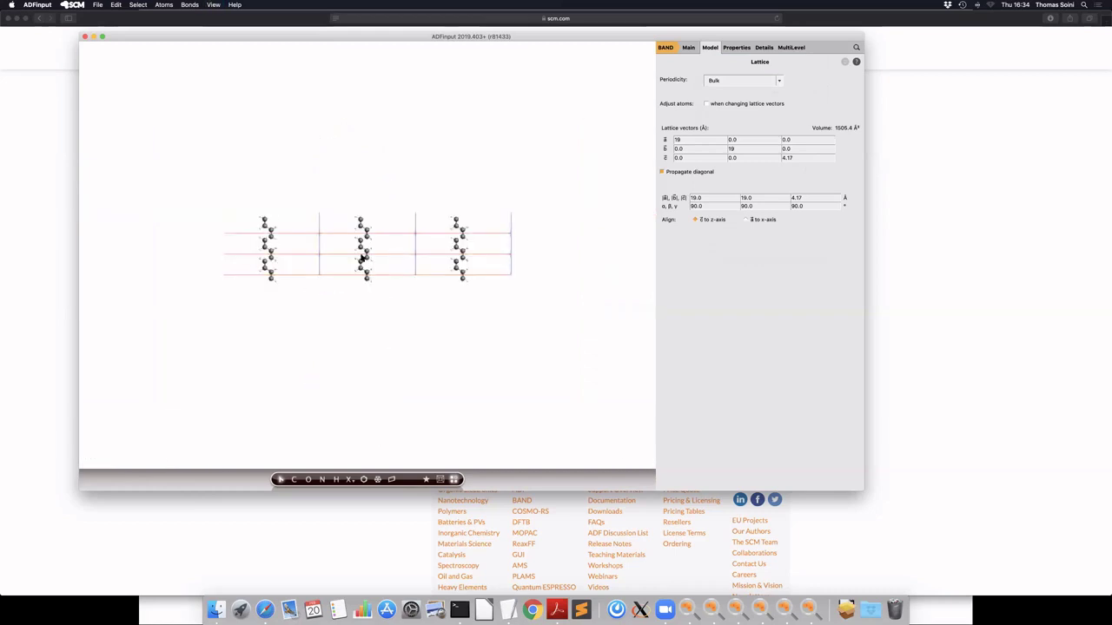
scroll(362, 250, "up", 5)
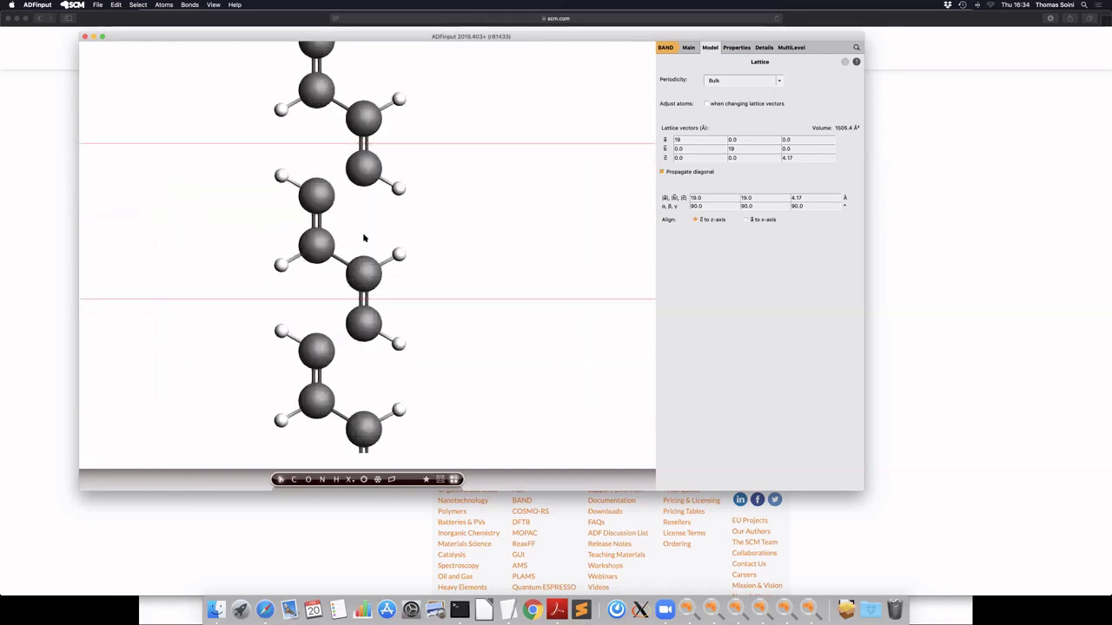
left_click(115, 4)
mouse_move(130, 160)
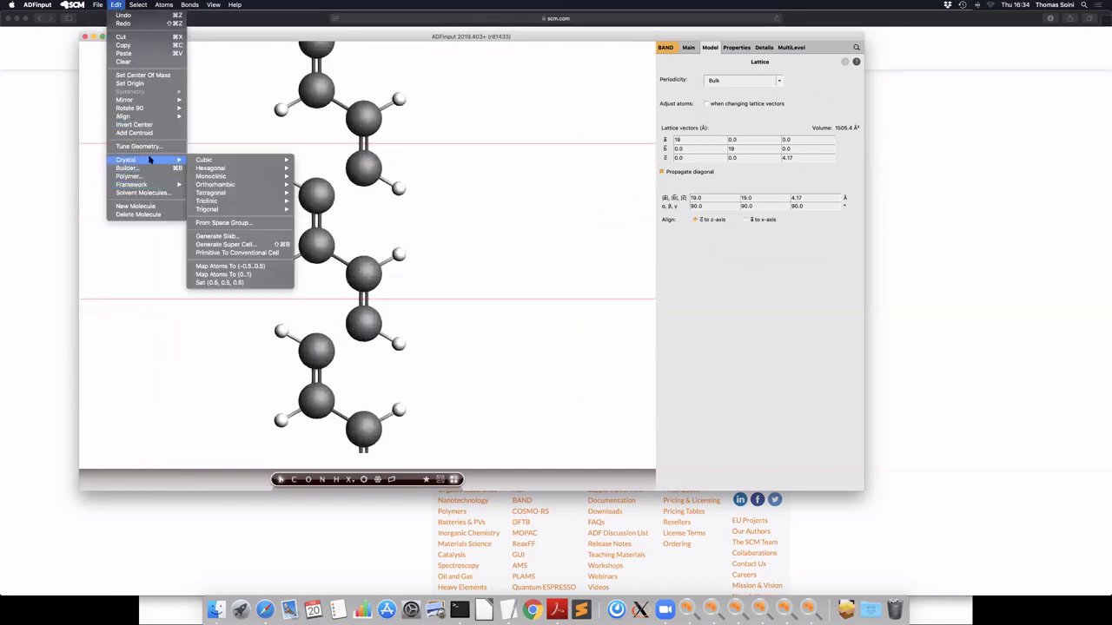
left_click(239, 274)
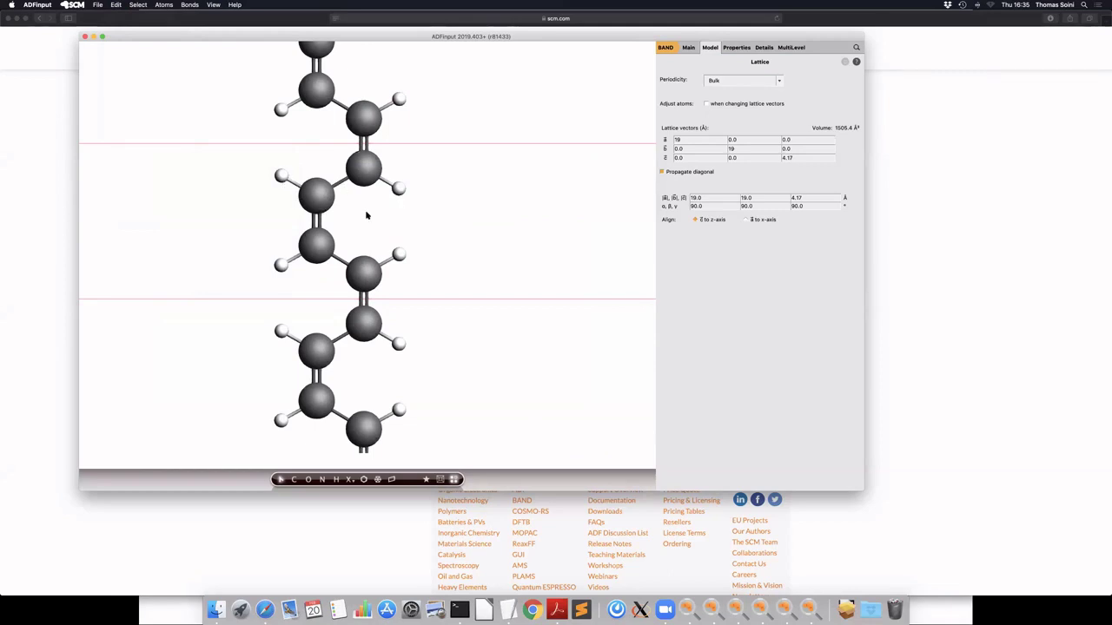
Step: Generate a super cell of the chain with factors 1, 1 and 5 along lattice vectors a, b and c
scroll(379, 216, "down", 10)
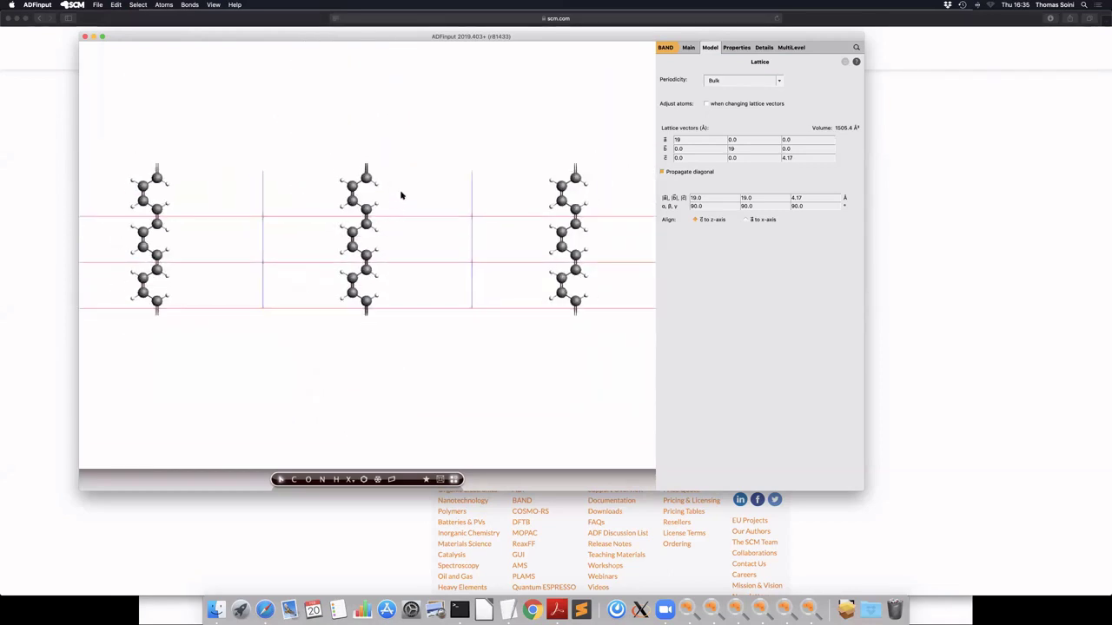
mouse_move(398, 199)
left_mouse_down()
mouse_move(397, 318)
mouse_move(414, 214)
left_mouse_up()
key("super+r")
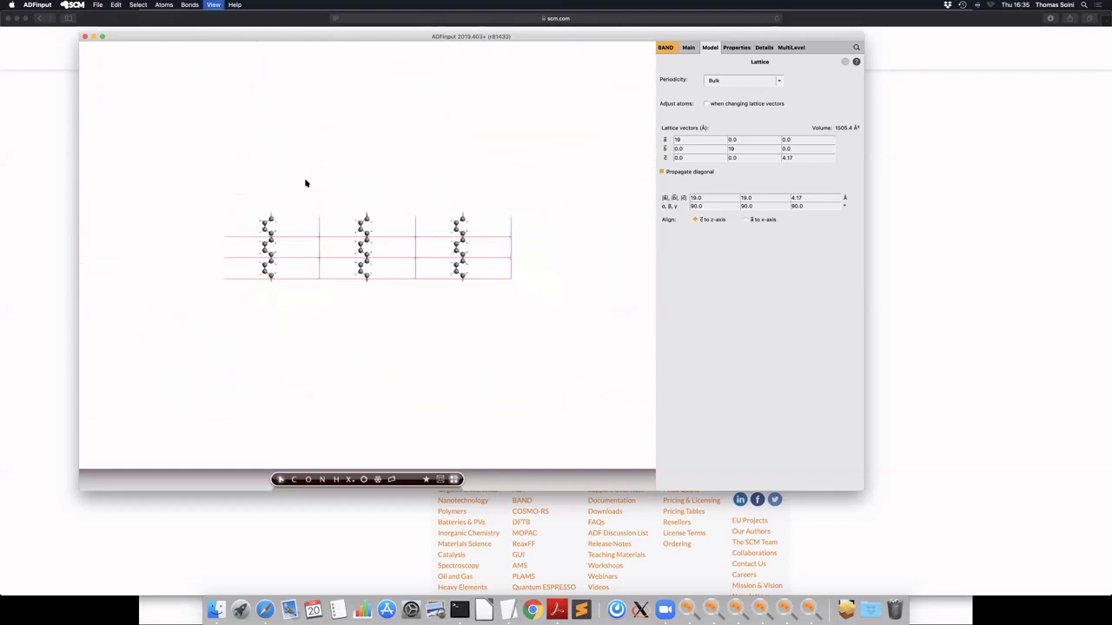
left_click(116, 4)
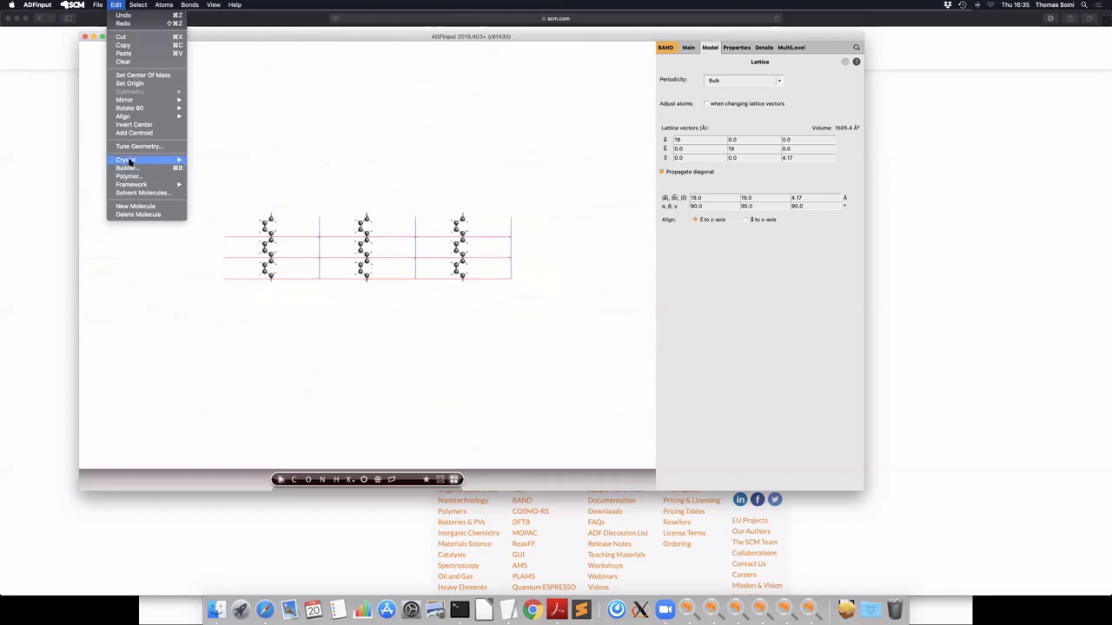
mouse_move(146, 161)
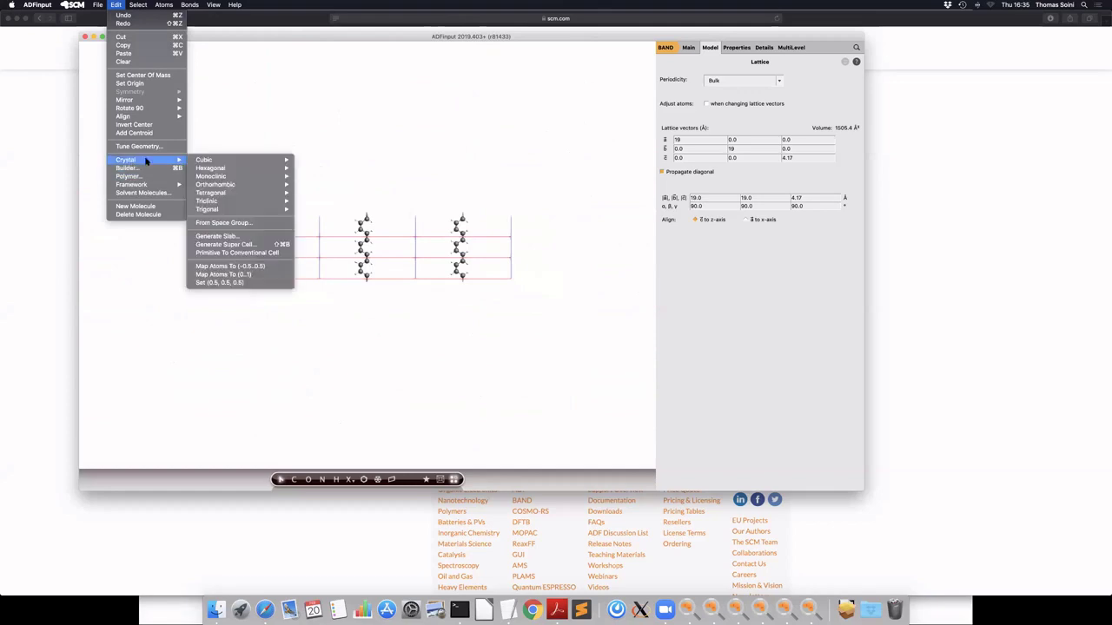
left_click(232, 246)
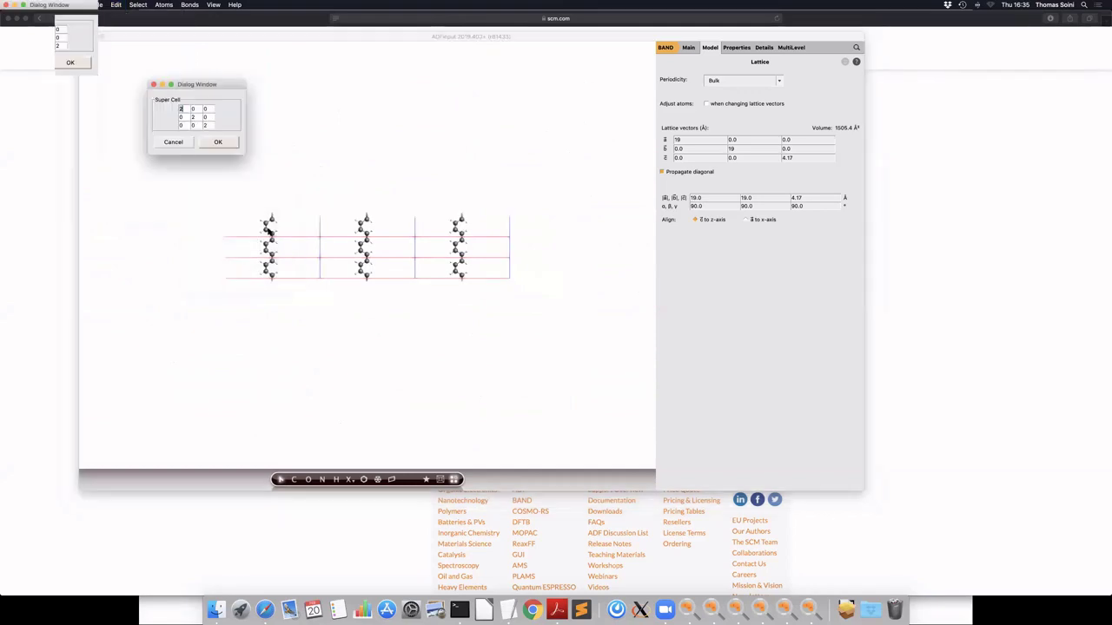
double_click(205, 125)
left_click(218, 143)
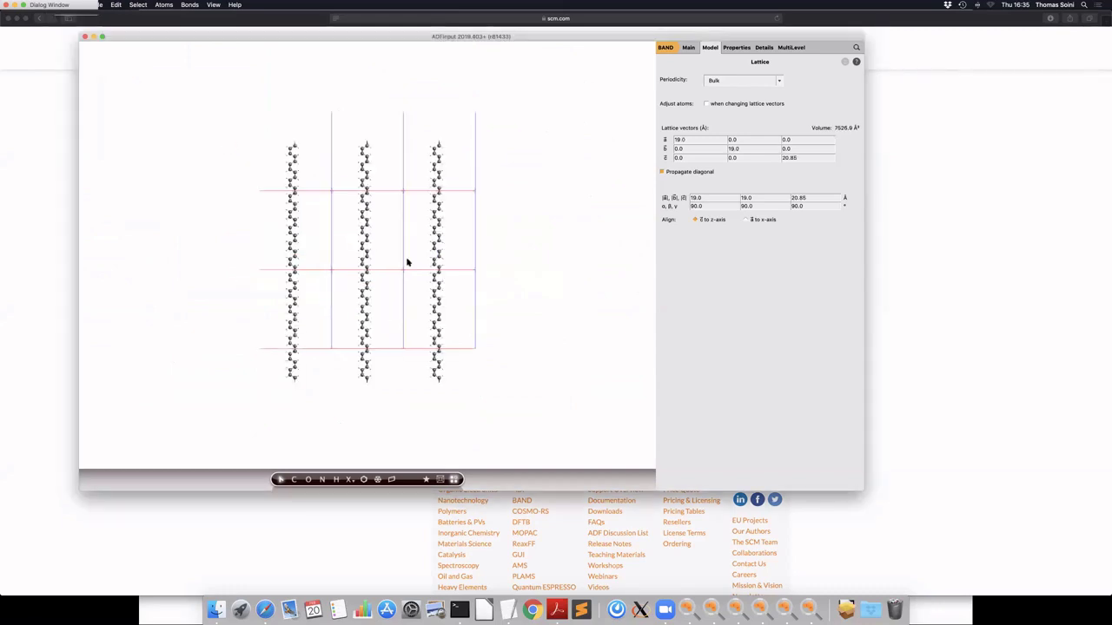
Step: Examine the periodic chains of the super cell from several angles and switch to the PA_strained input window
scroll(374, 226, "up", 5)
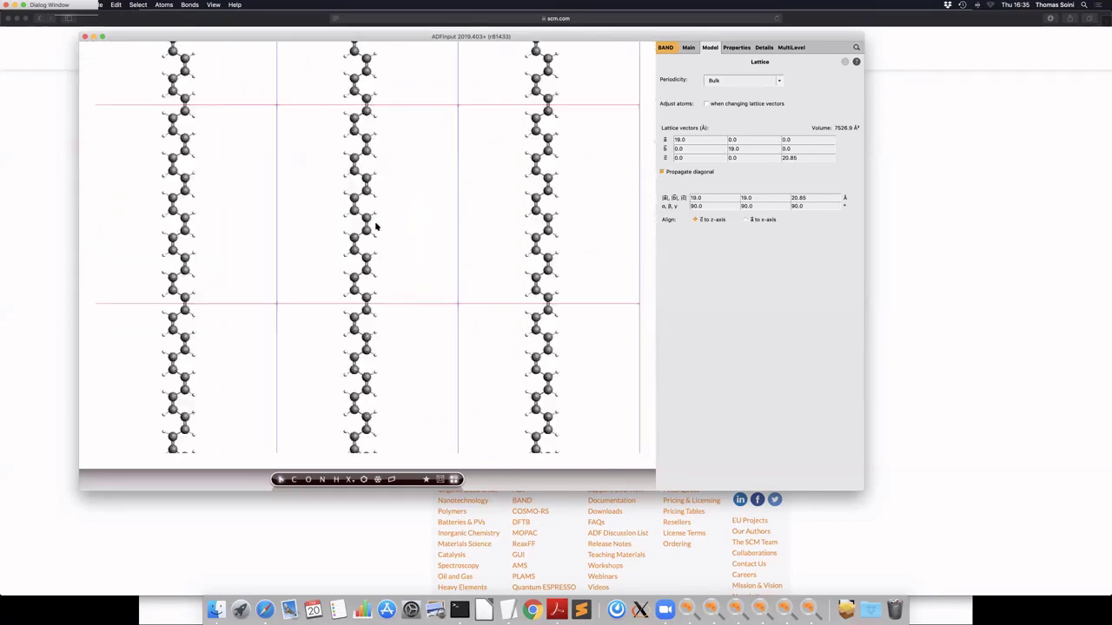
scroll(379, 219, "down", 5)
left_click_drag(382, 218, 482, 226)
left_click_drag(340, 272, 338, 269)
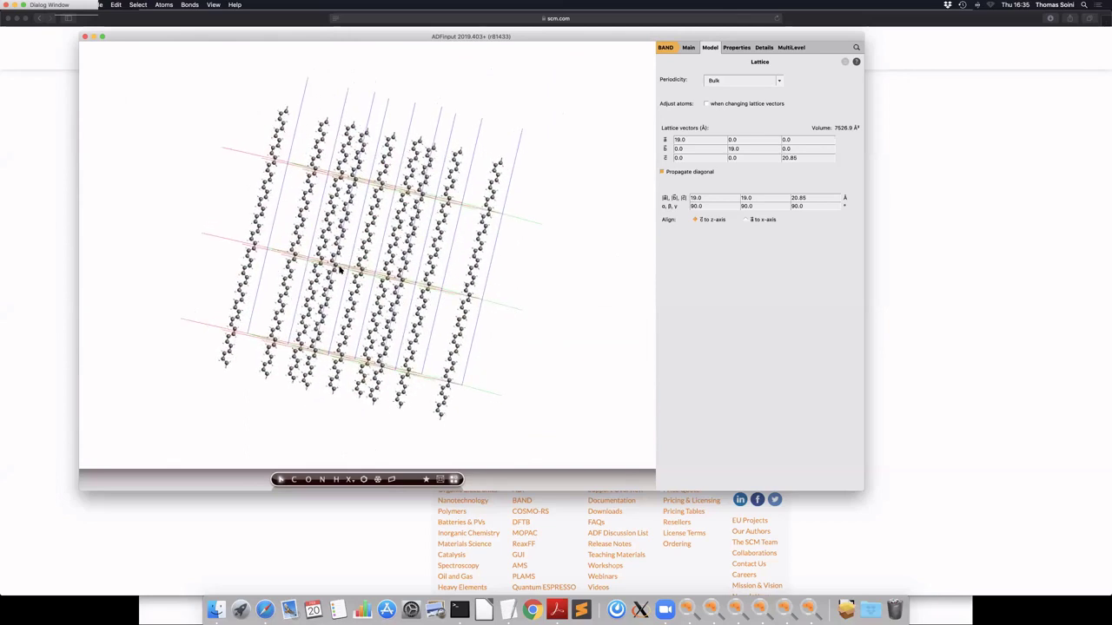
scroll(340, 271, "up", 5)
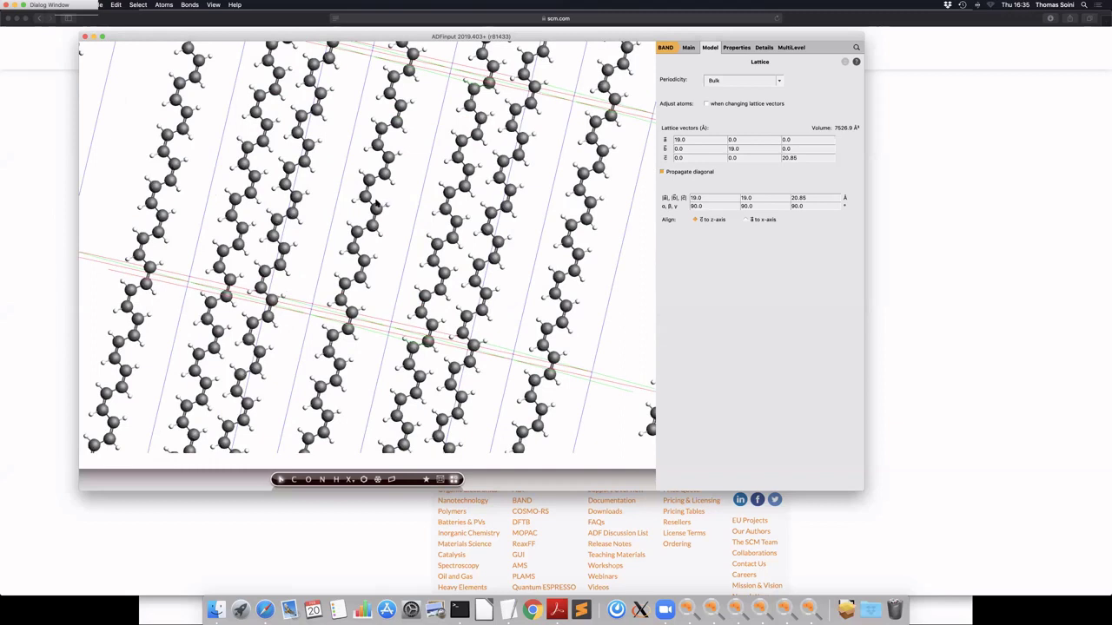
key("super+Tab")
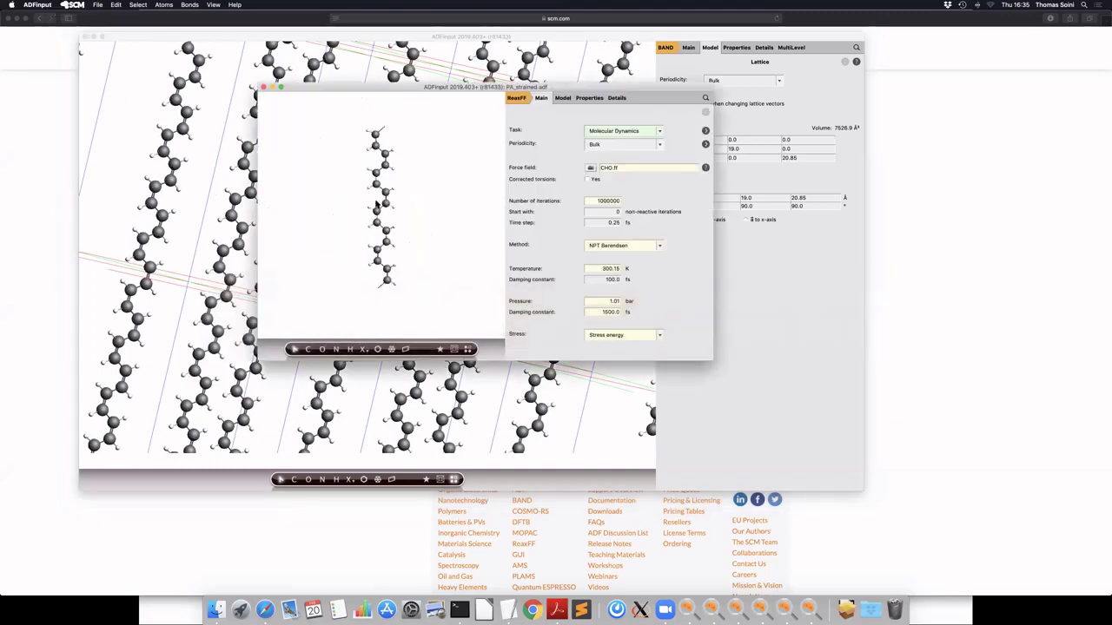
Step: Switch to ADFmovie and review the strained polyacetylene animation with its total energy graph, checking the running job in ADFjobs
key("super+Tab")
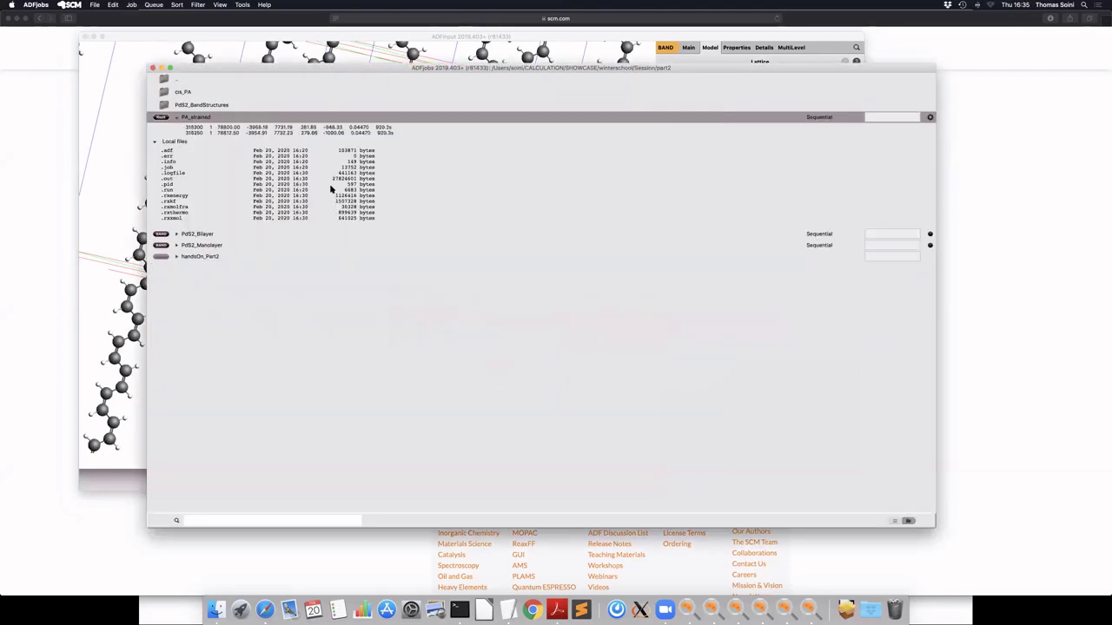
key("super+Tab")
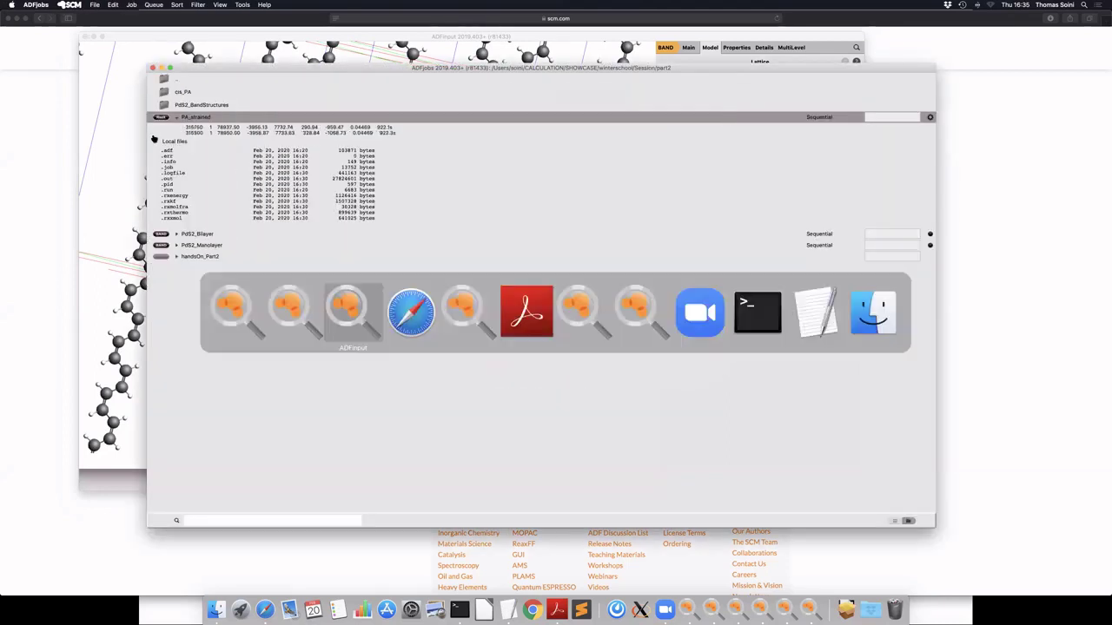
key("super+Tab")
key("super+Tab")
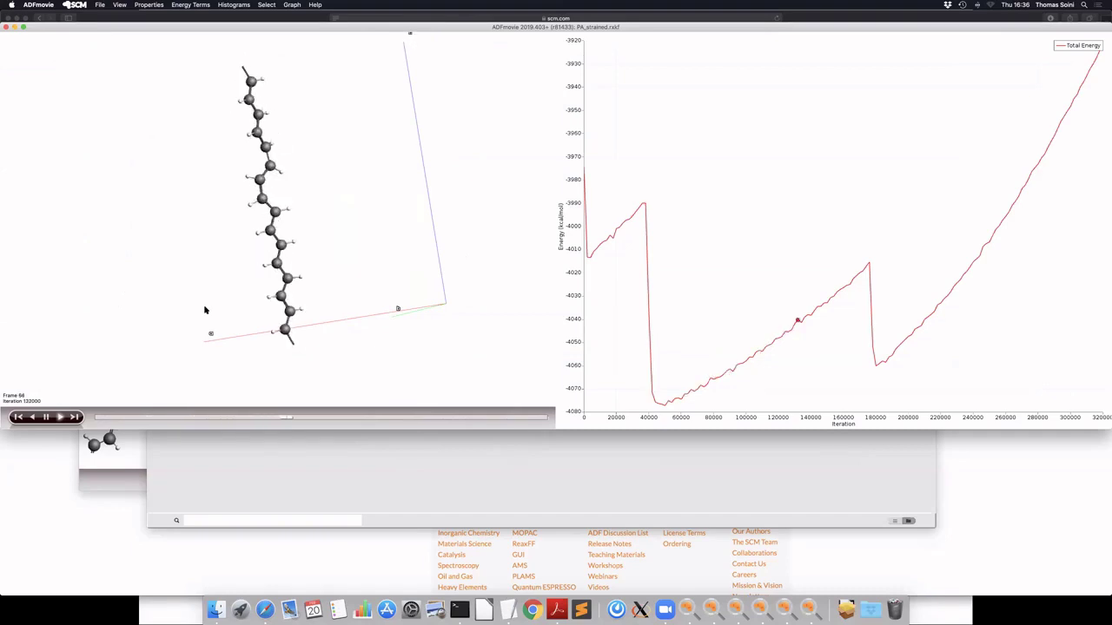
left_click(296, 459)
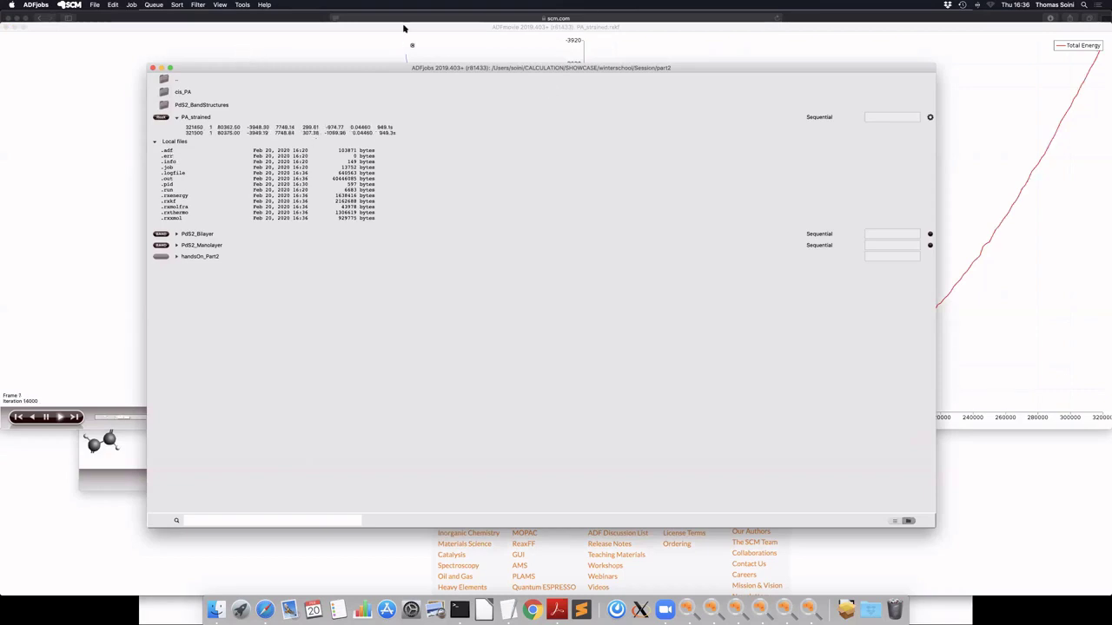
left_click(340, 28)
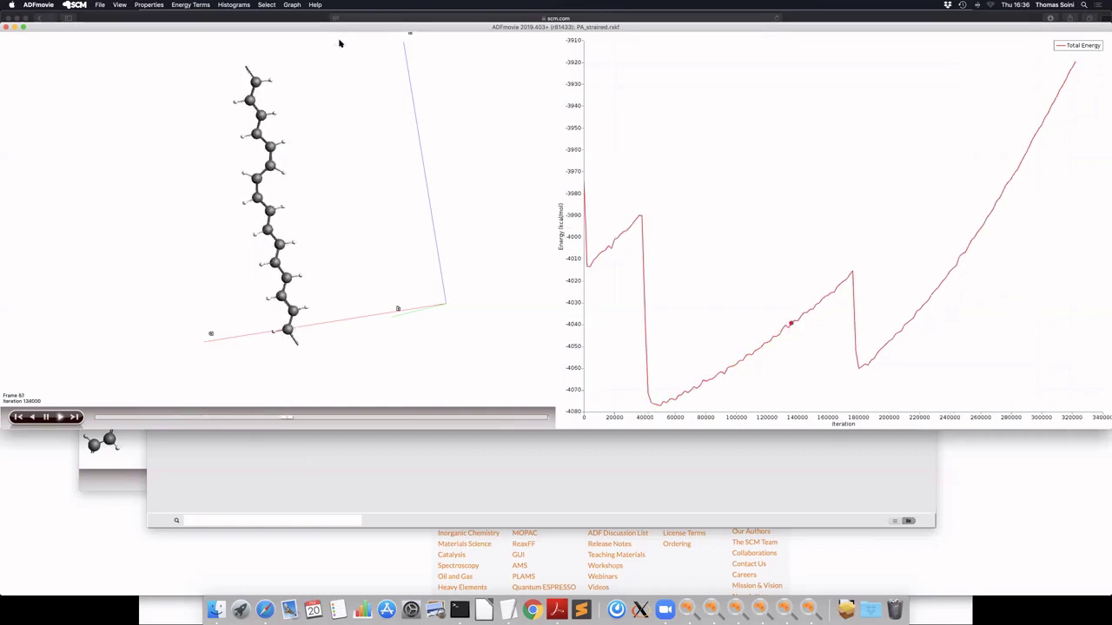
left_click(179, 502)
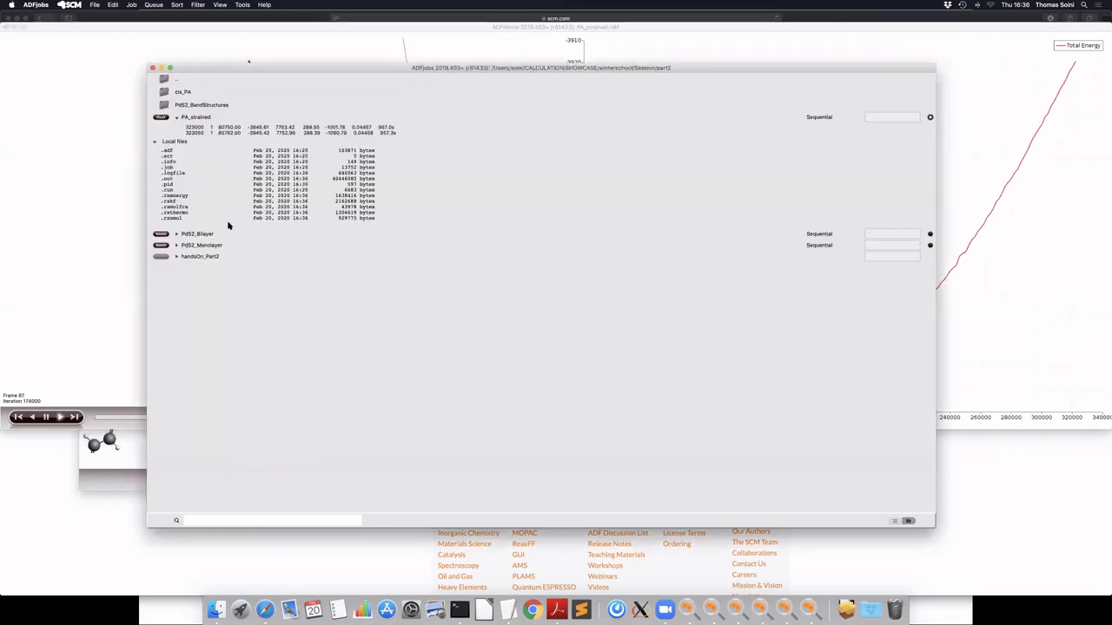
Step: Switch to the presentation and advance from the Strain Rate slide to the Run & Evaluation slide
key("super+Tab")
key("super+Tab")
key("super+Tab")
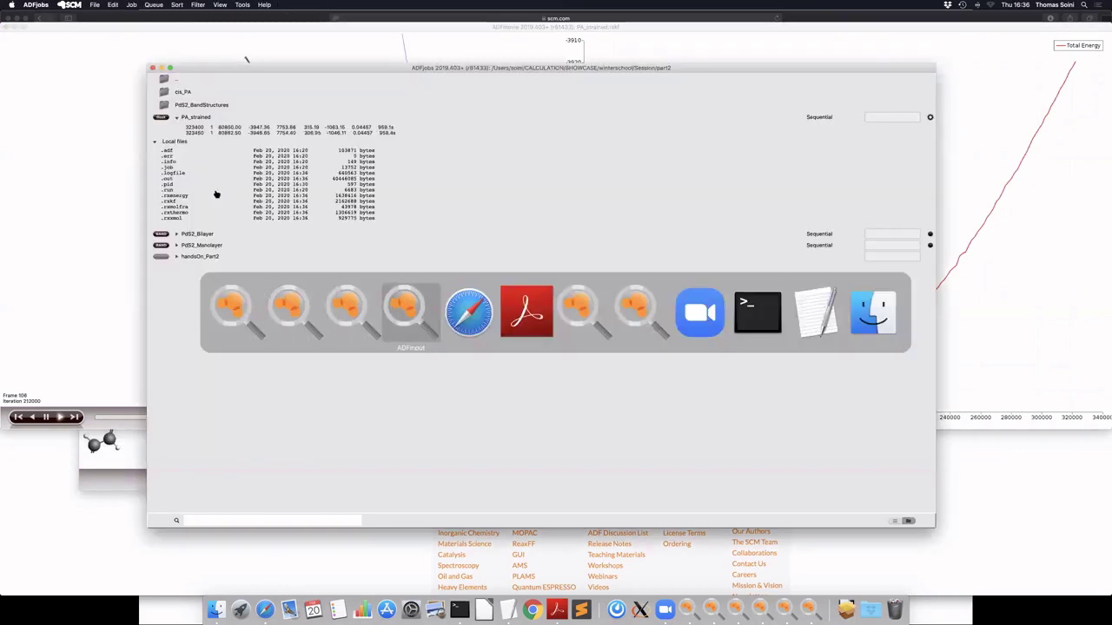
key("super+Tab")
key("super+Tab")
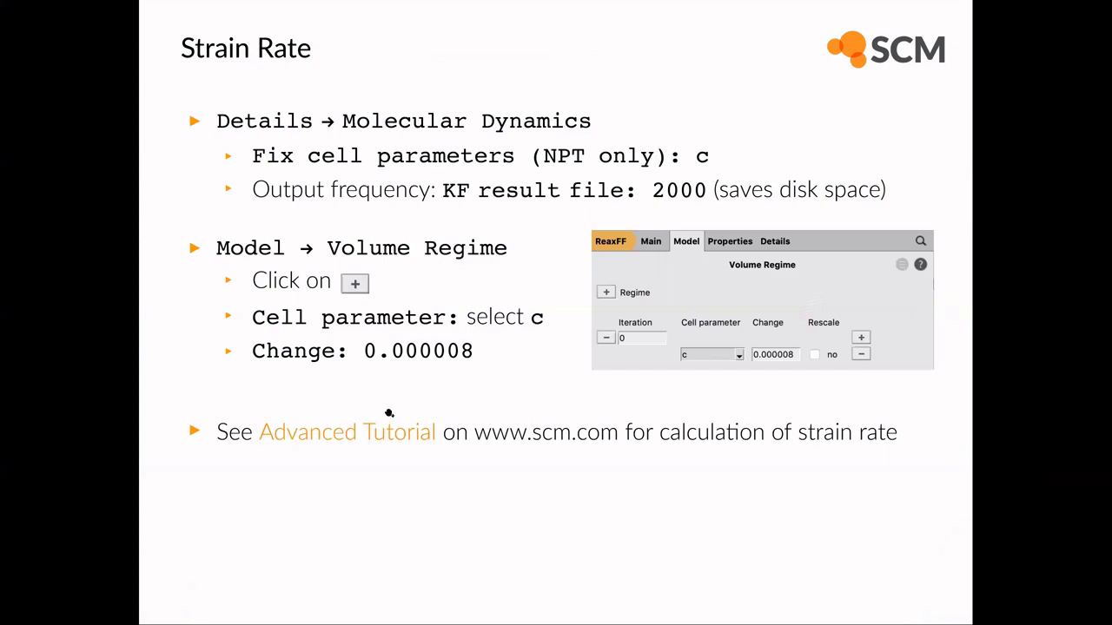
key("Right")
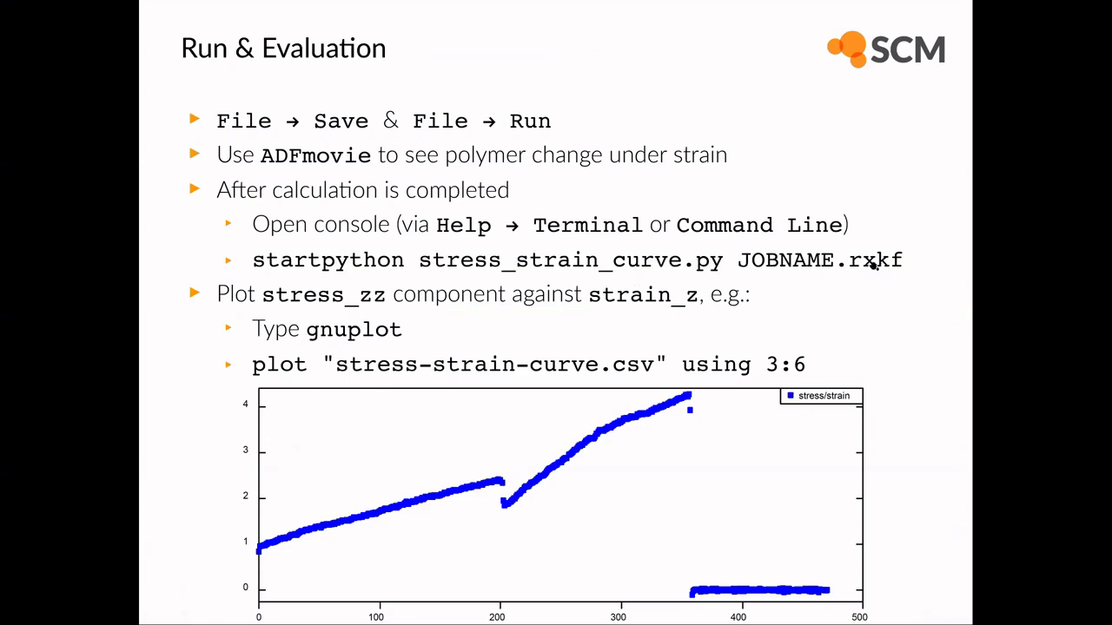
Step: Return to the PA_strained window in ADFinput and open a terminal with the ADF environment from it
key("super+Tab")
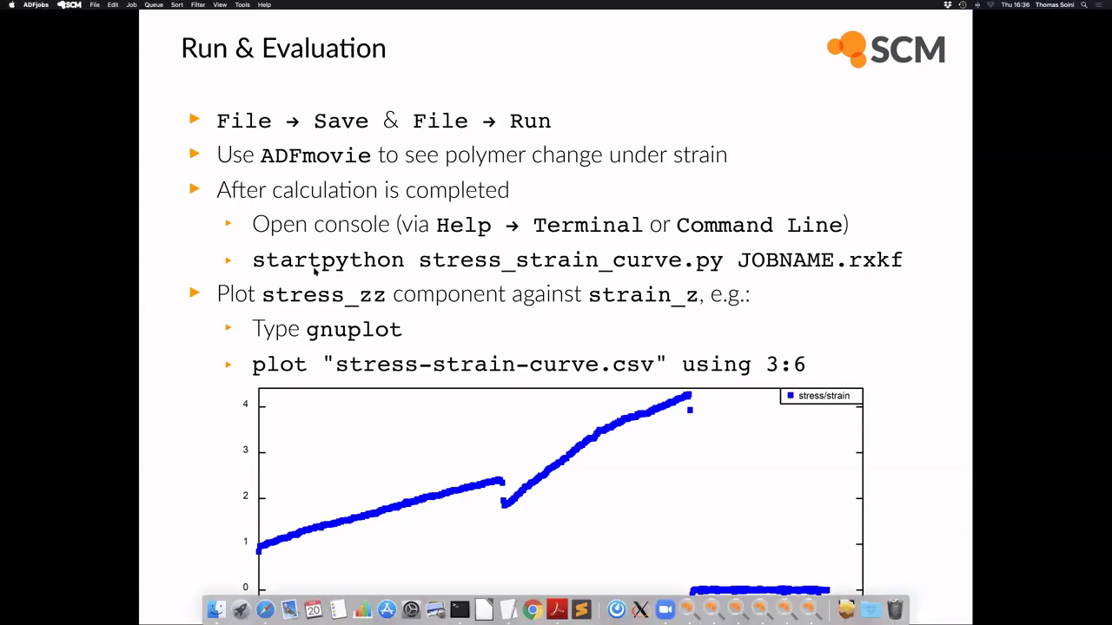
key("super+Tab")
key("super+Tab")
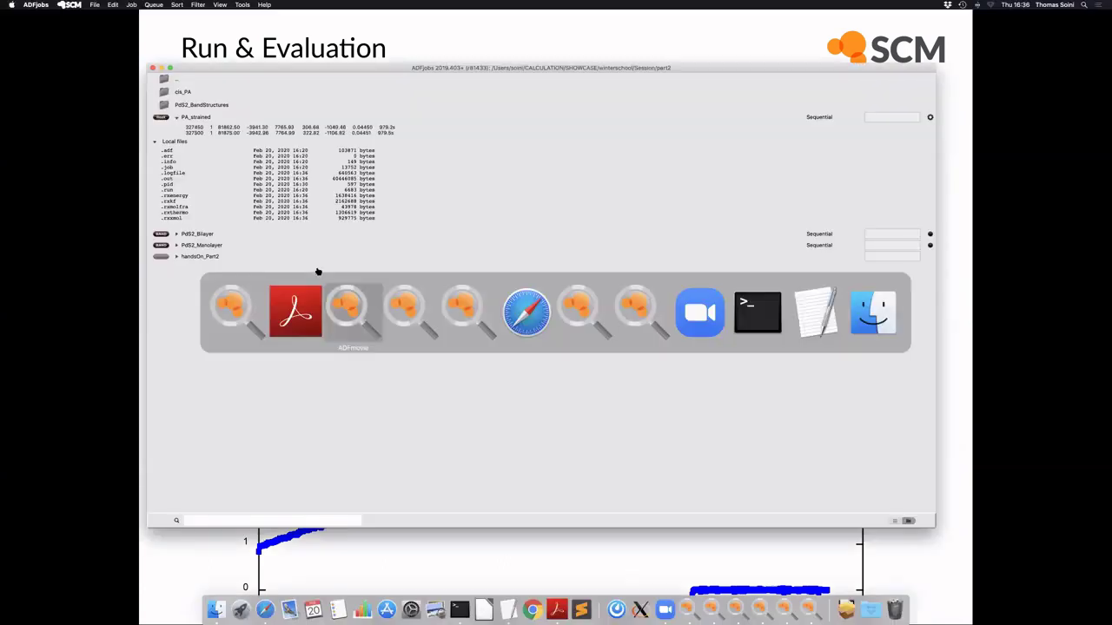
key("super+Tab")
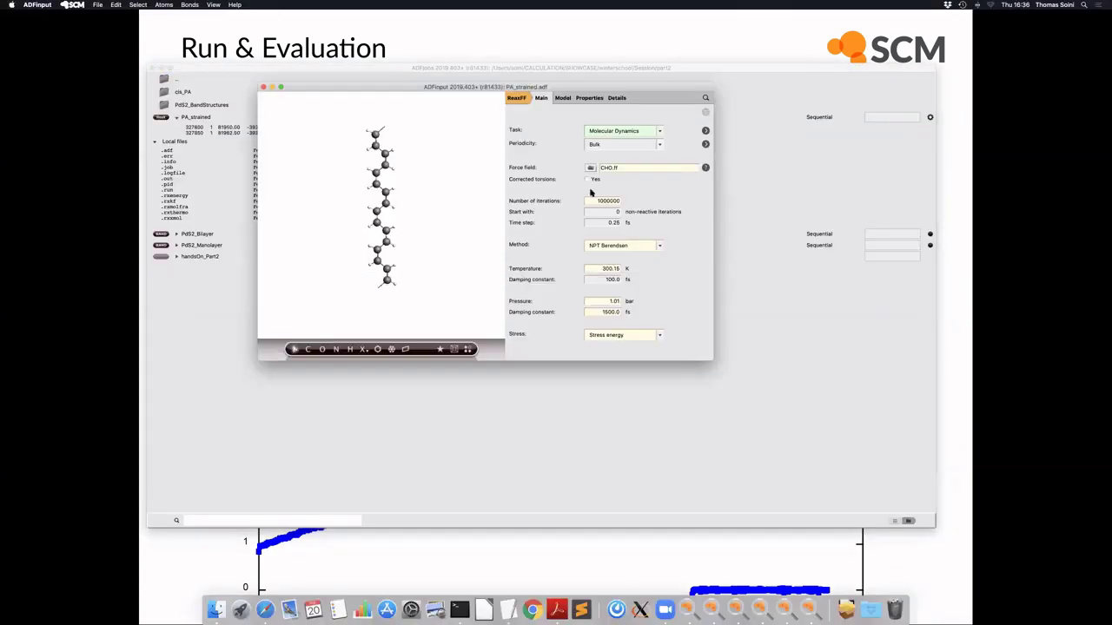
left_click(236, 5)
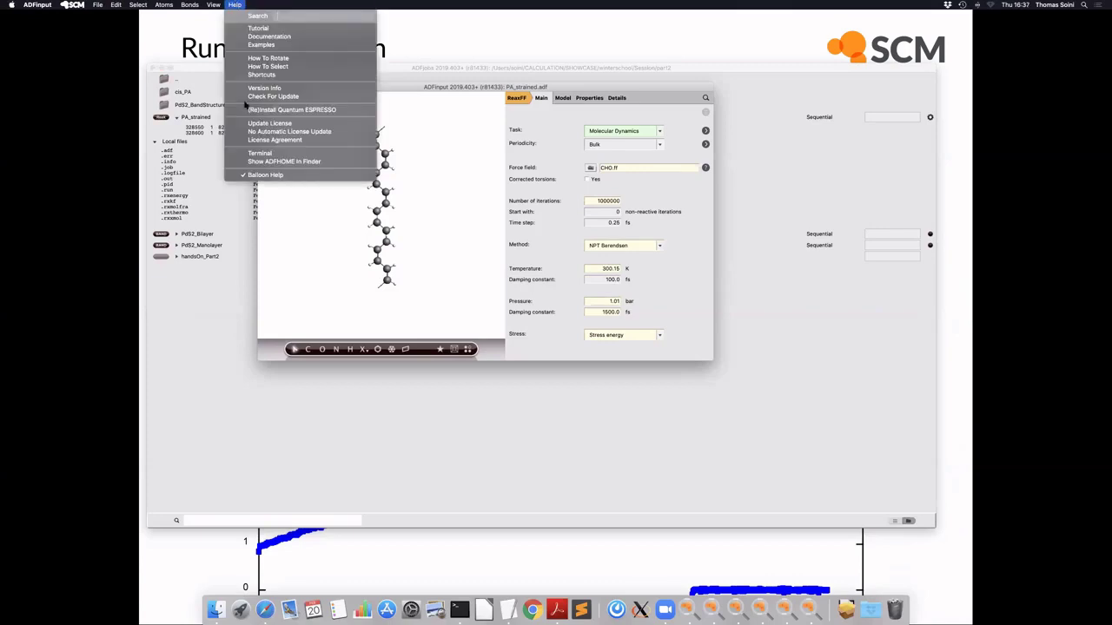
left_click(262, 154)
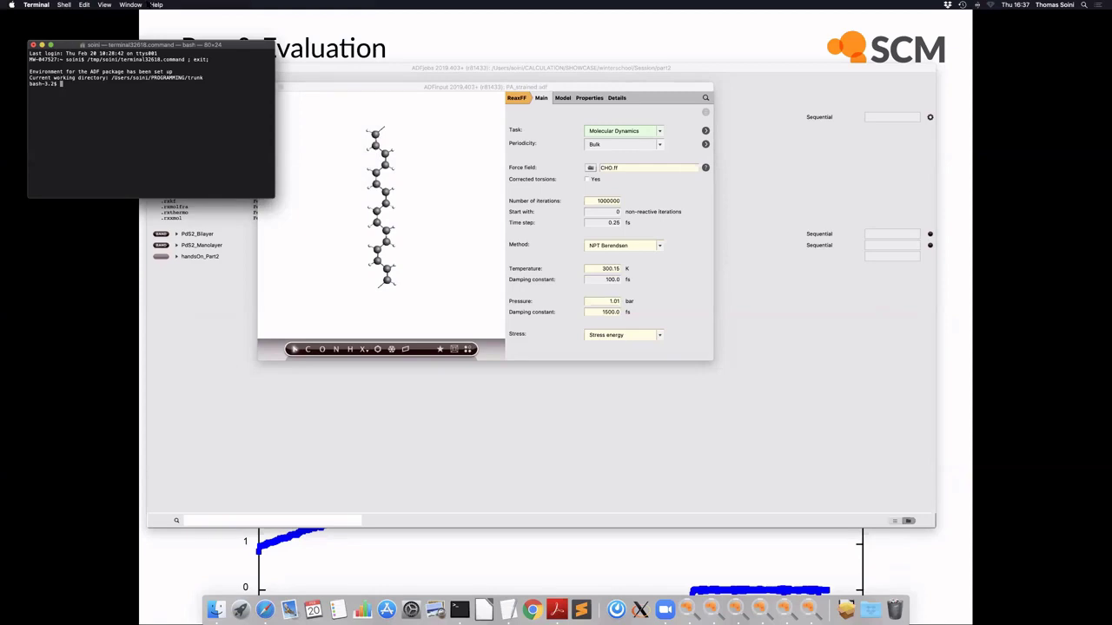
left_click(156, 4)
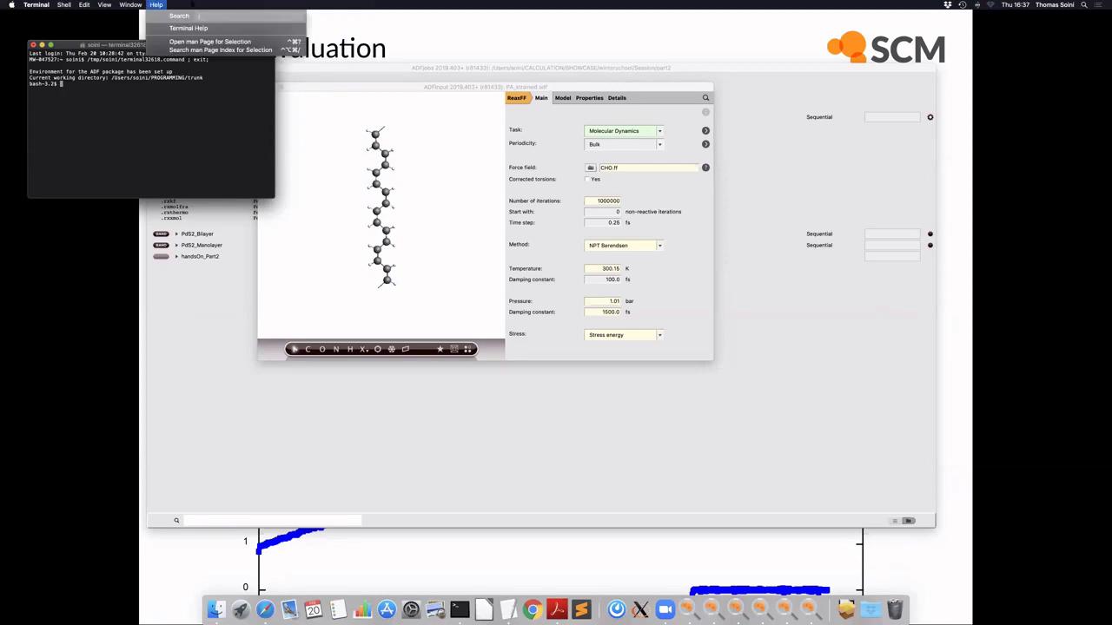
left_click(178, 45)
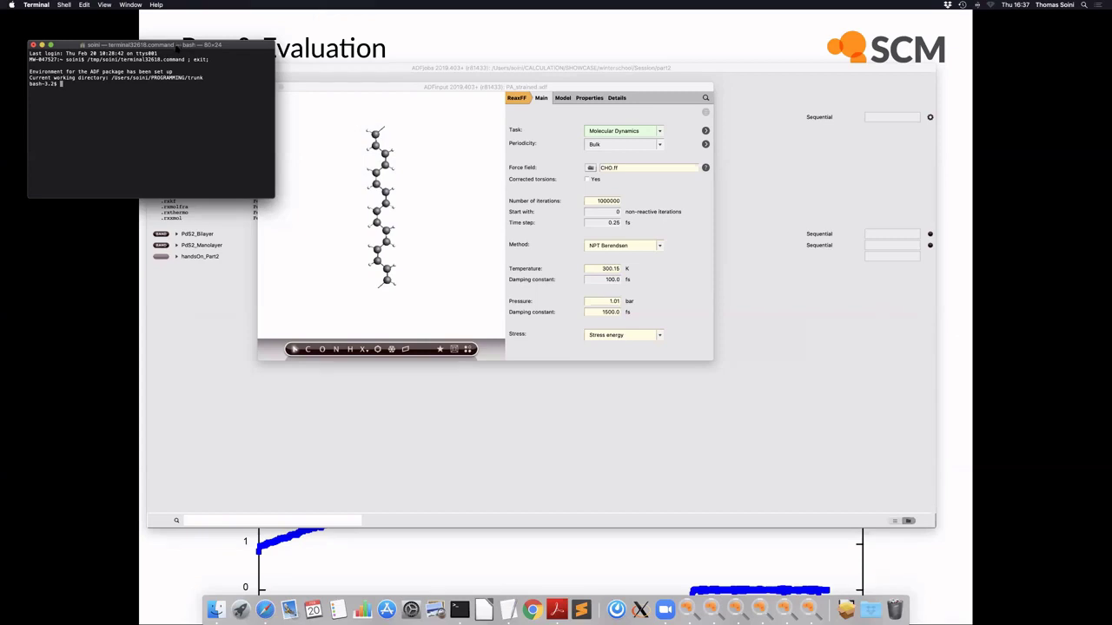
Step: Check the stress_strain_curve.py command on the Run & Evaluation slide and return to the terminal
key("super+Tab")
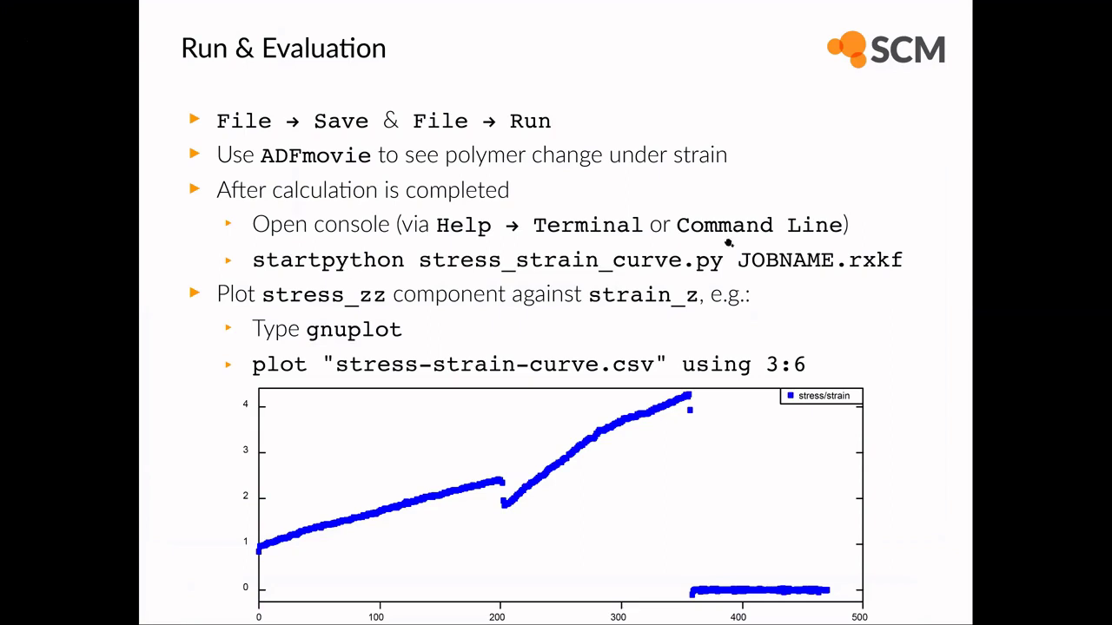
key("super+Tab")
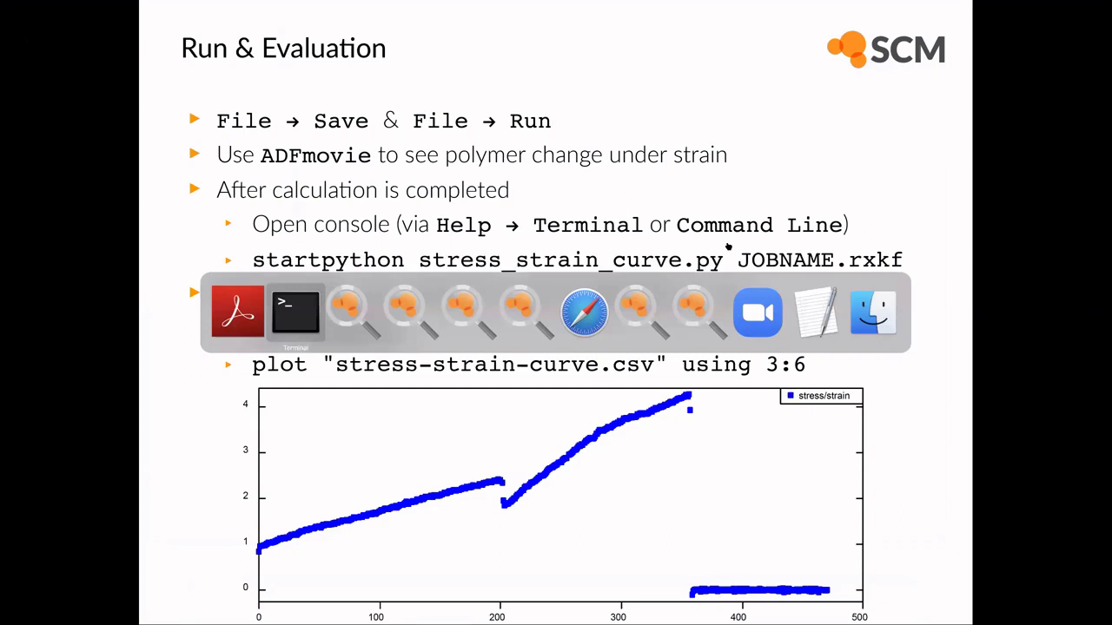
key("super+Tab")
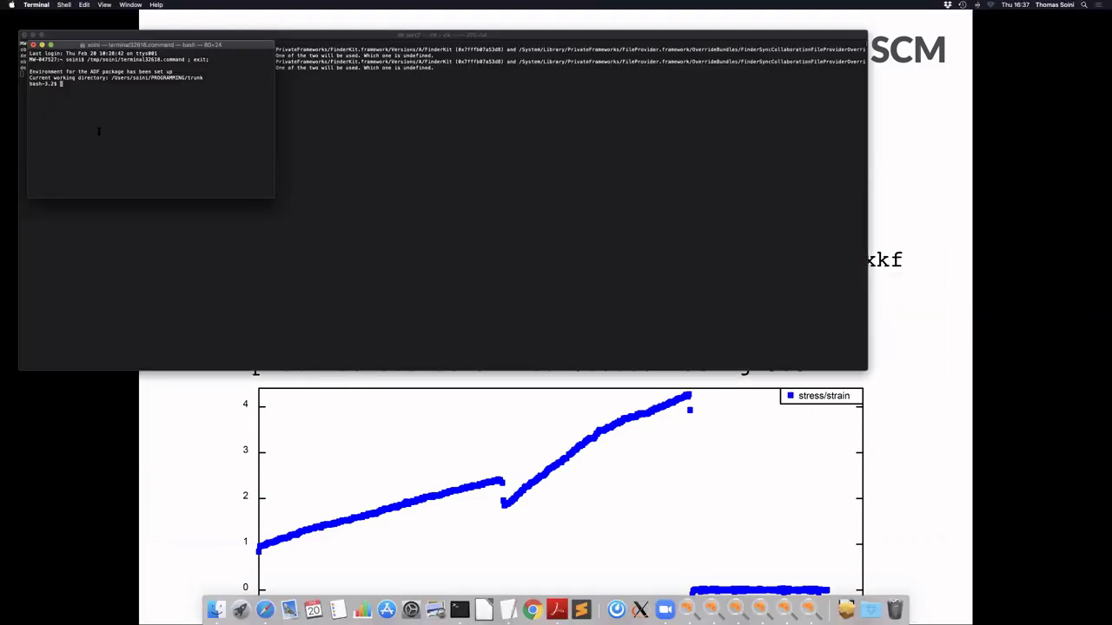
Step: Switch to Finder and inspect the cis_PA and PA_strained.results folders inside the part2 folder
key("super+Tab")
key("super+Tab")
key("super+Tab")
key("super+Tab")
key("super+Tab")
key("super+Tab")
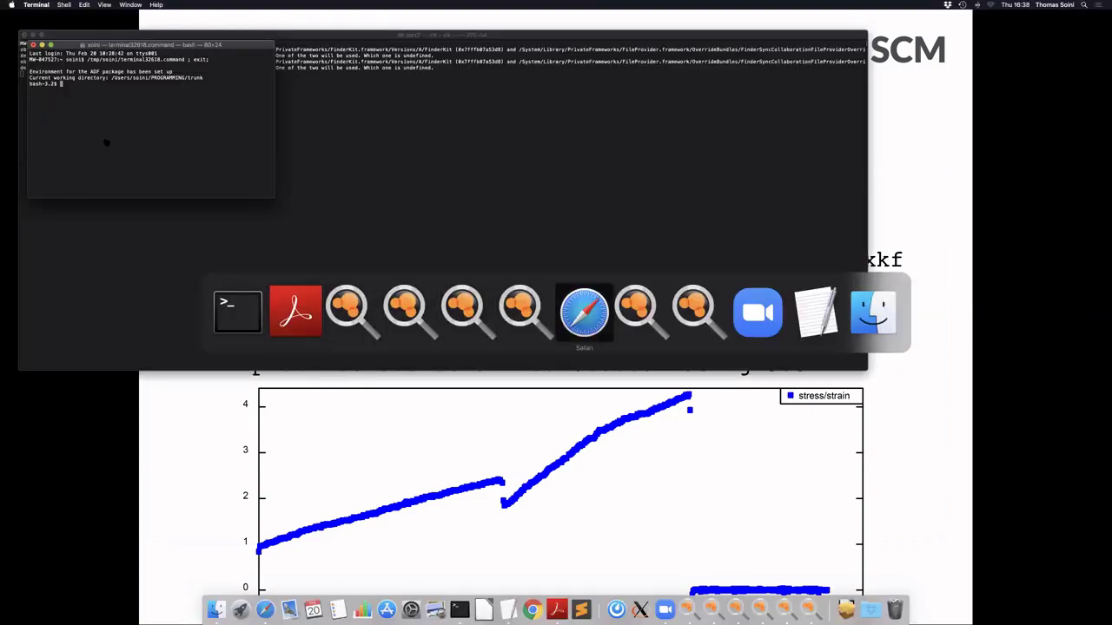
key("super+Tab")
key("super+Tab")
key("super+Tab")
key("super+Tab")
key("super+Tab")
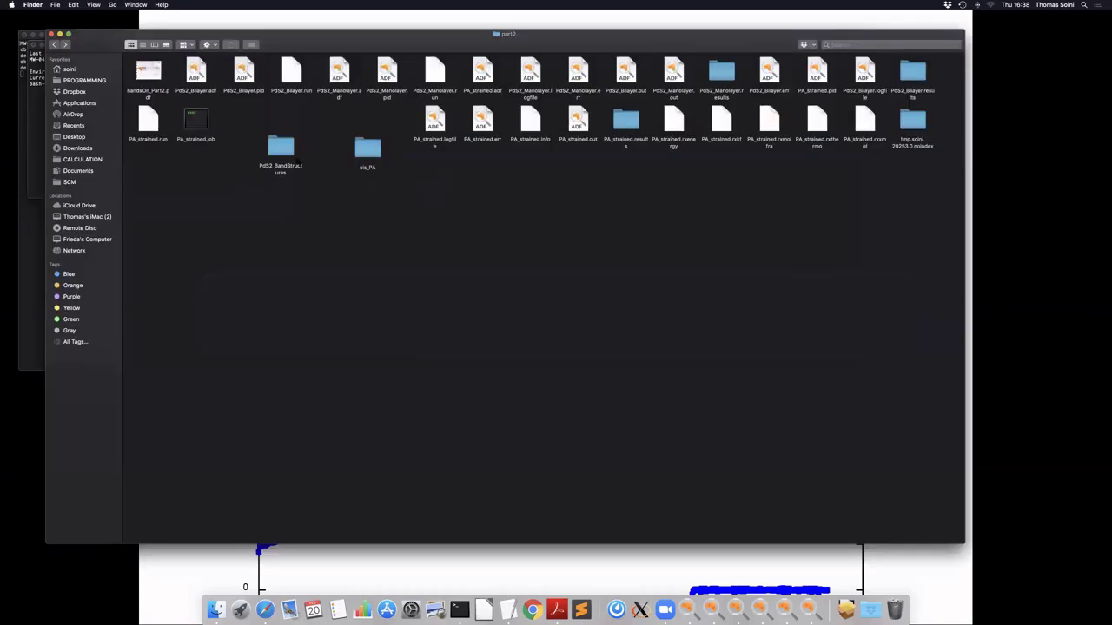
double_click(367, 154)
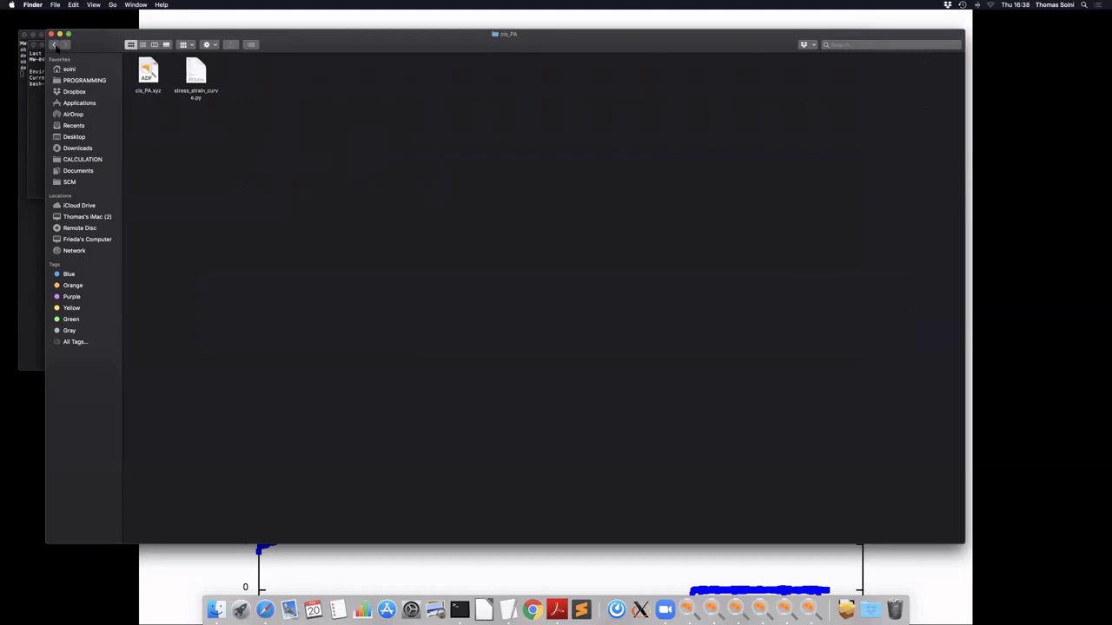
left_click(53, 44)
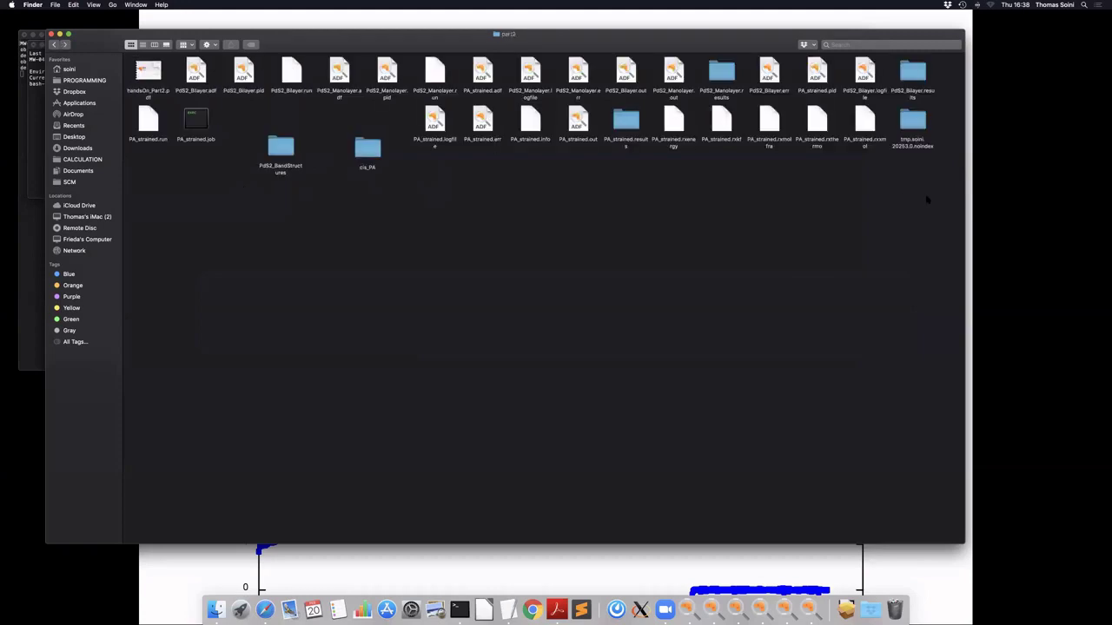
double_click(627, 124)
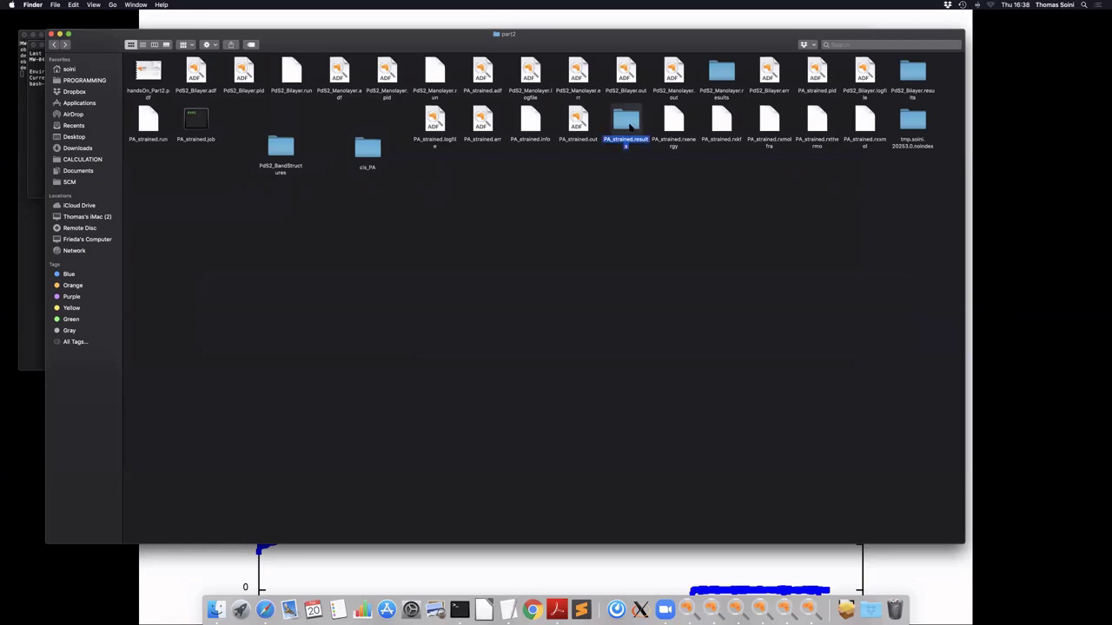
left_click(54, 44)
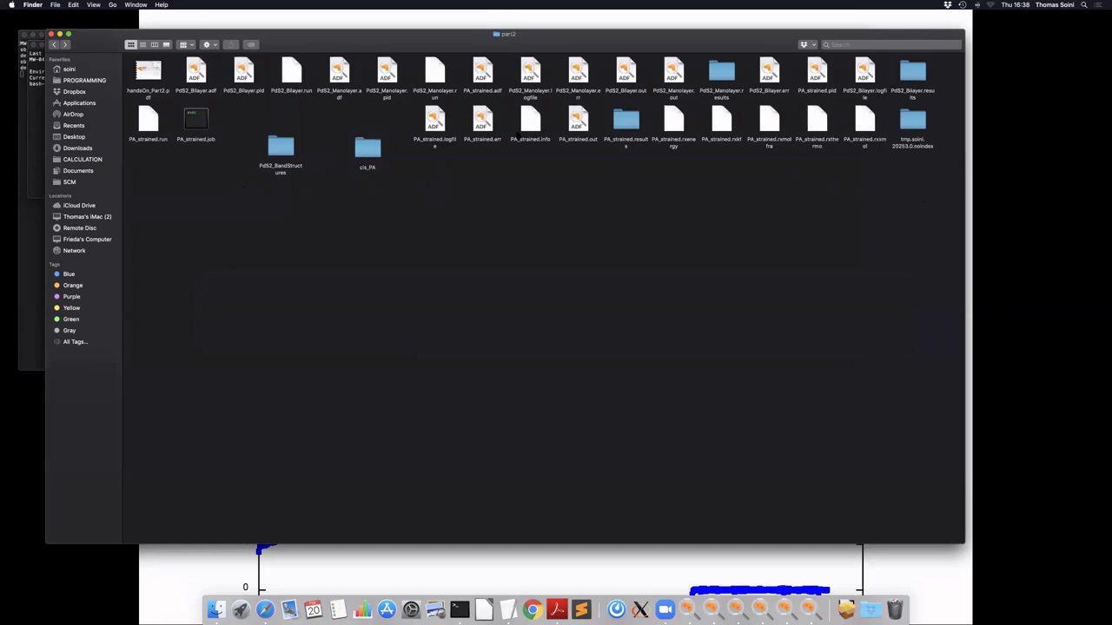
Step: In the terminal, go to the home directory and on to CALCULATION/SHOWCASE/winterschool, and list its contents
key("super+Tab")
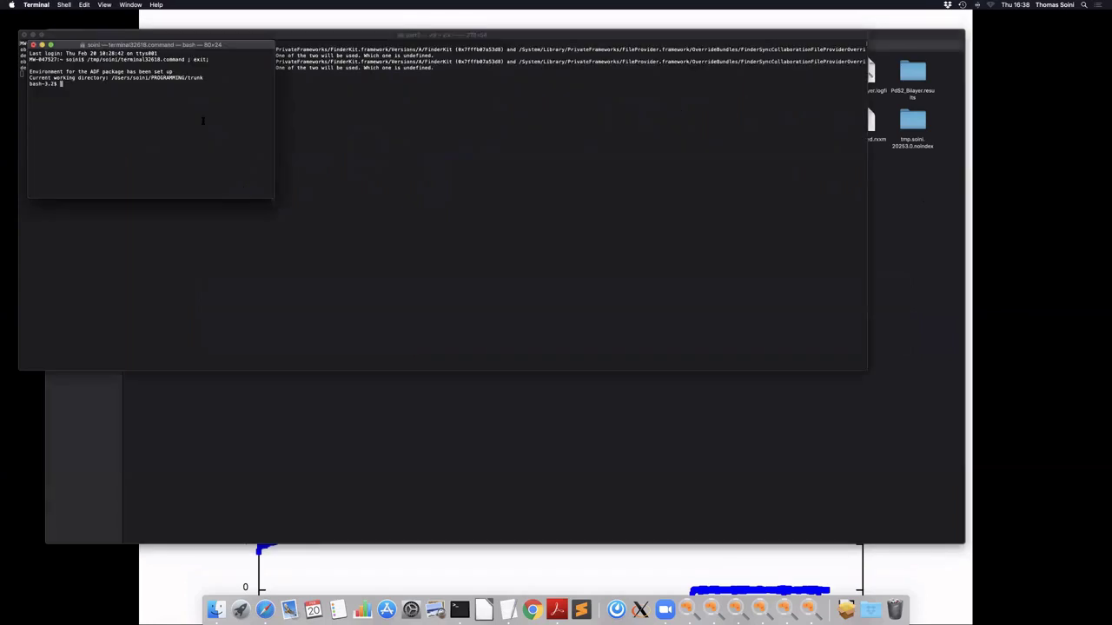
type("l")
key("BackSpace")
type("cd")
key("Return")
type("cd CO")
key("Tab")
type("SH")
key("Tab")
type("w")
key("Tab")
key("Return")
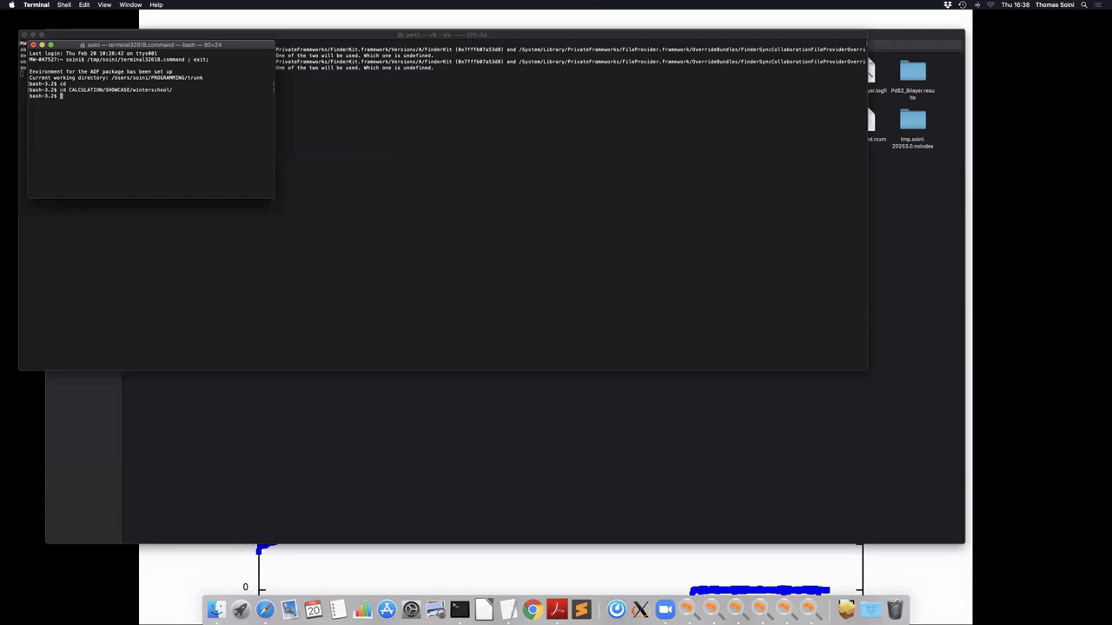
type("ls")
key("Return")
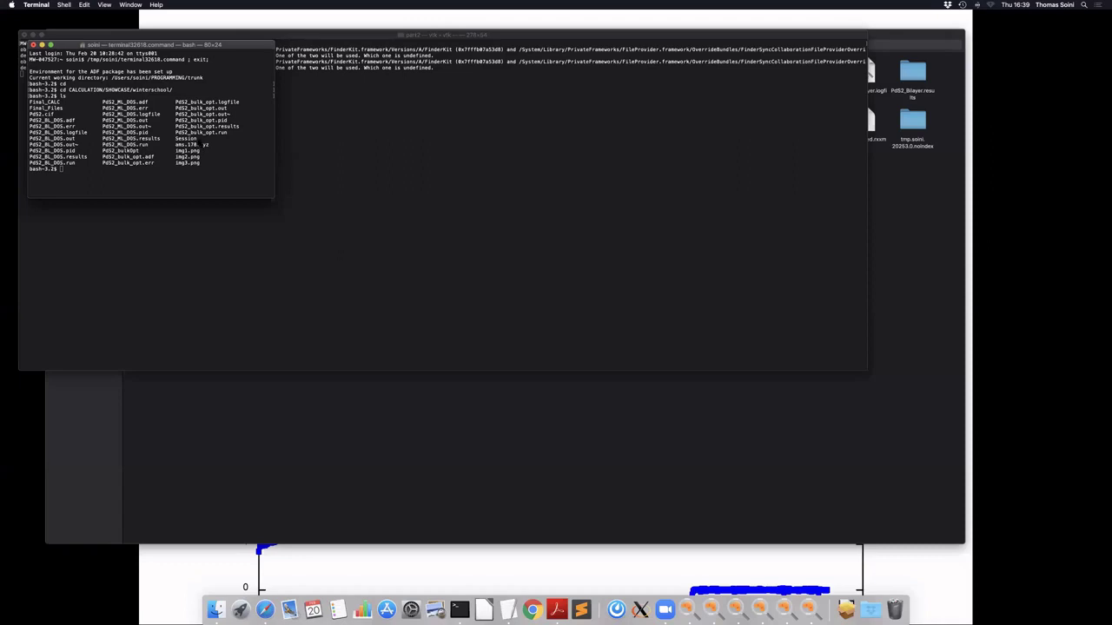
Step: Change into the Final_CALC directory and list its files
type("cd")
key("Tab")
key("Tab")
key("Tab")
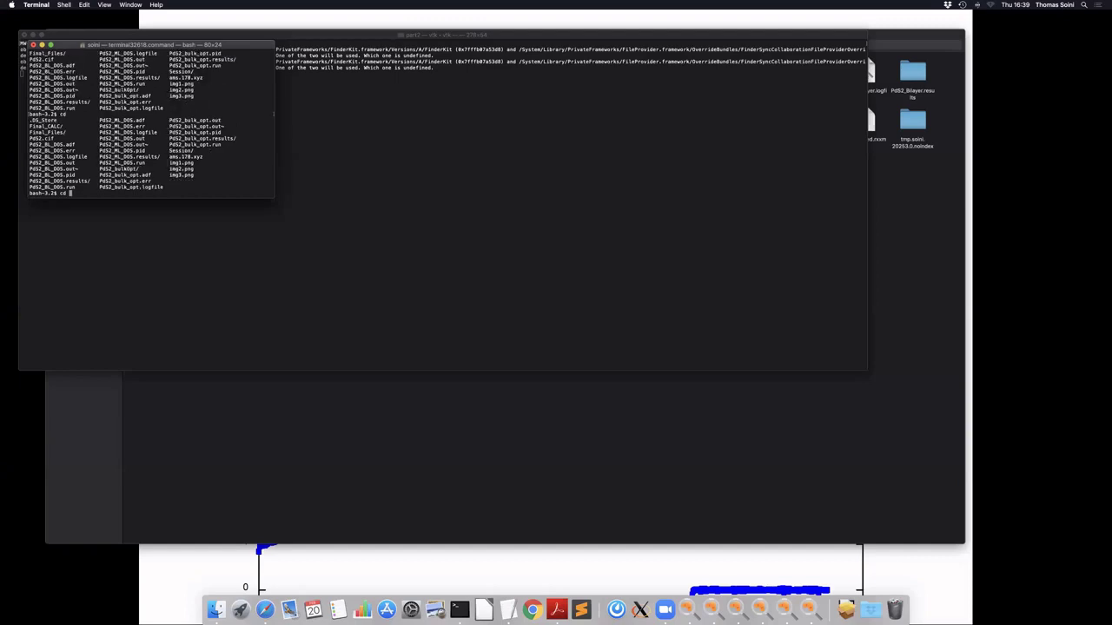
type("F")
key("Tab")
type("C")
key("Tab")
key("Return")
type("ll")
key("Return")
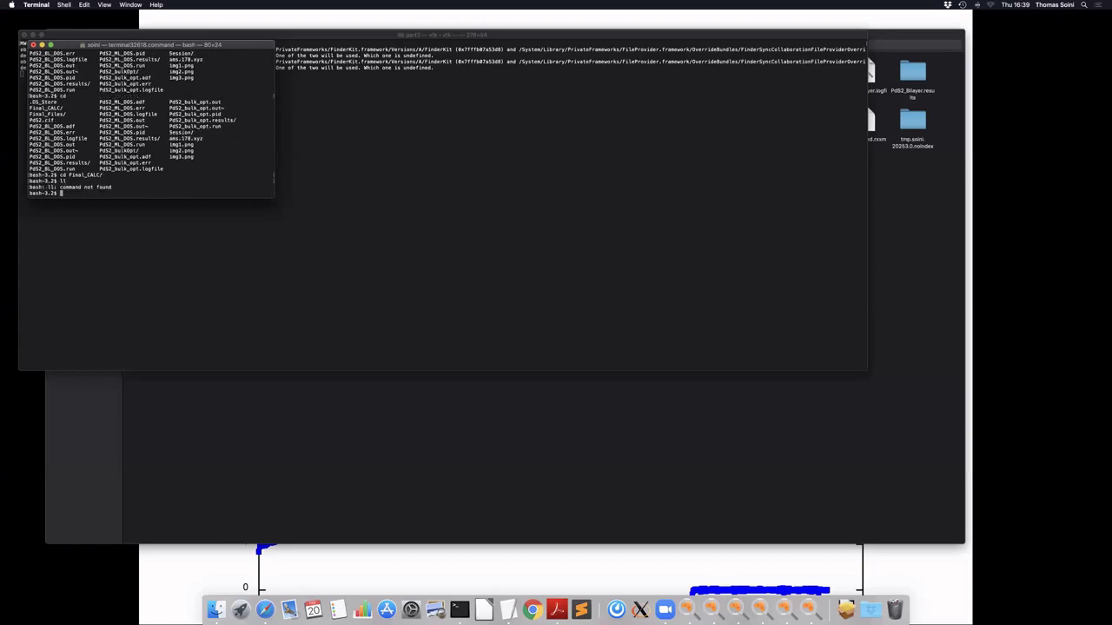
type("ls")
key("Return")
Step: Open stress-strain-curve.csv for viewing with the less command
type("cd")
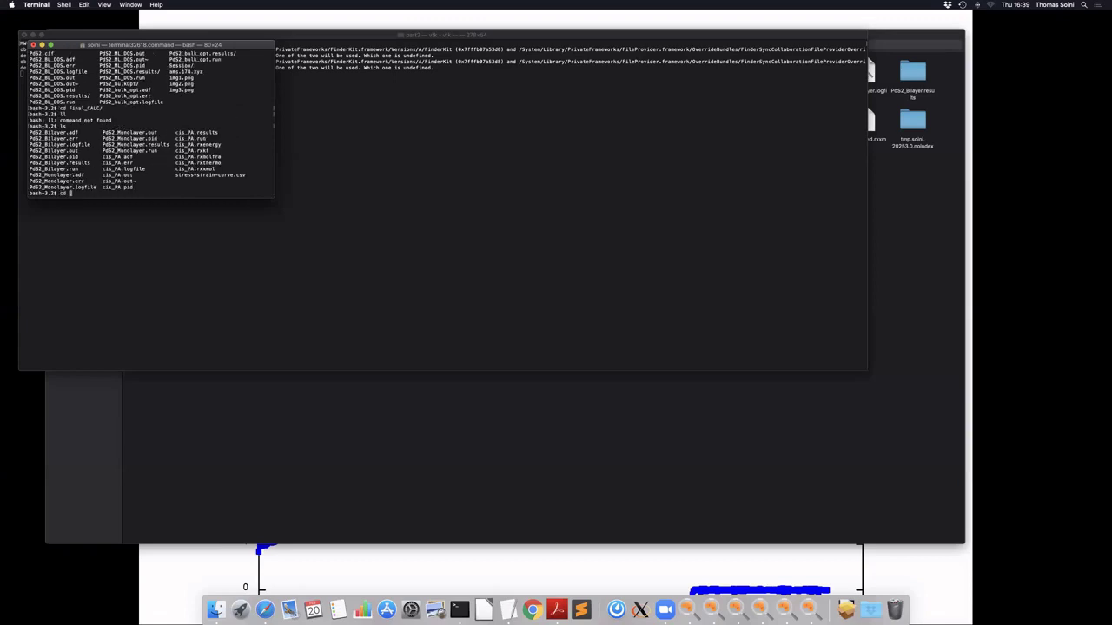
key("BackSpace")
key("BackSpace")
key("BackSpace")
type("less st")
key("Tab")
key("Return")
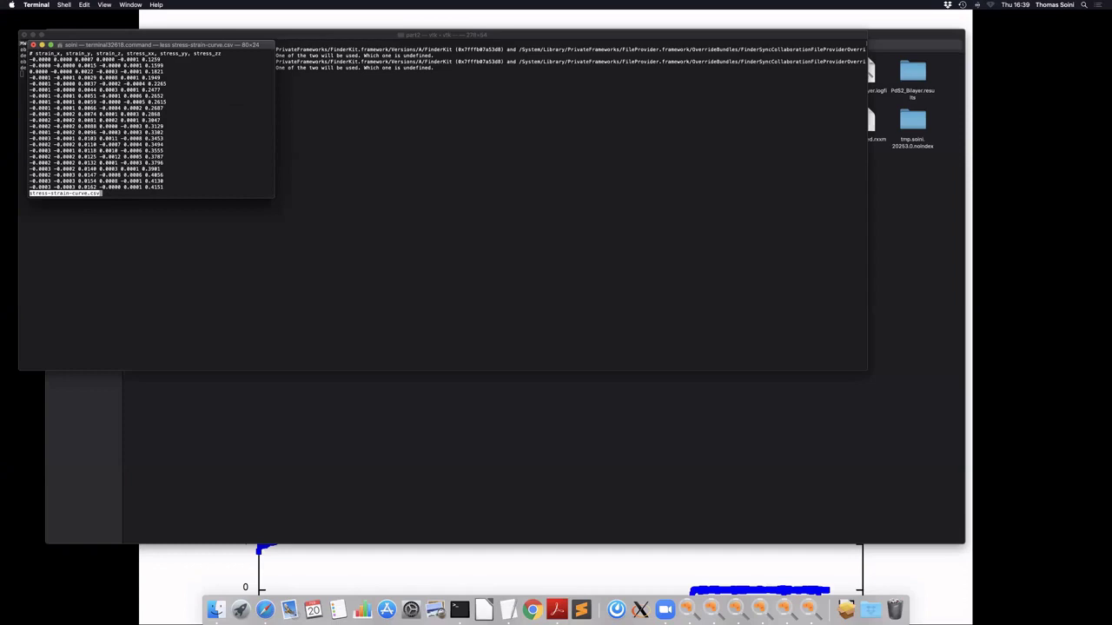
Step: Enlarge the terminal window, highlight the strain_x, strain_y and strain_z headings and examine the data rows further down
left_click_drag(273, 198, 846, 458)
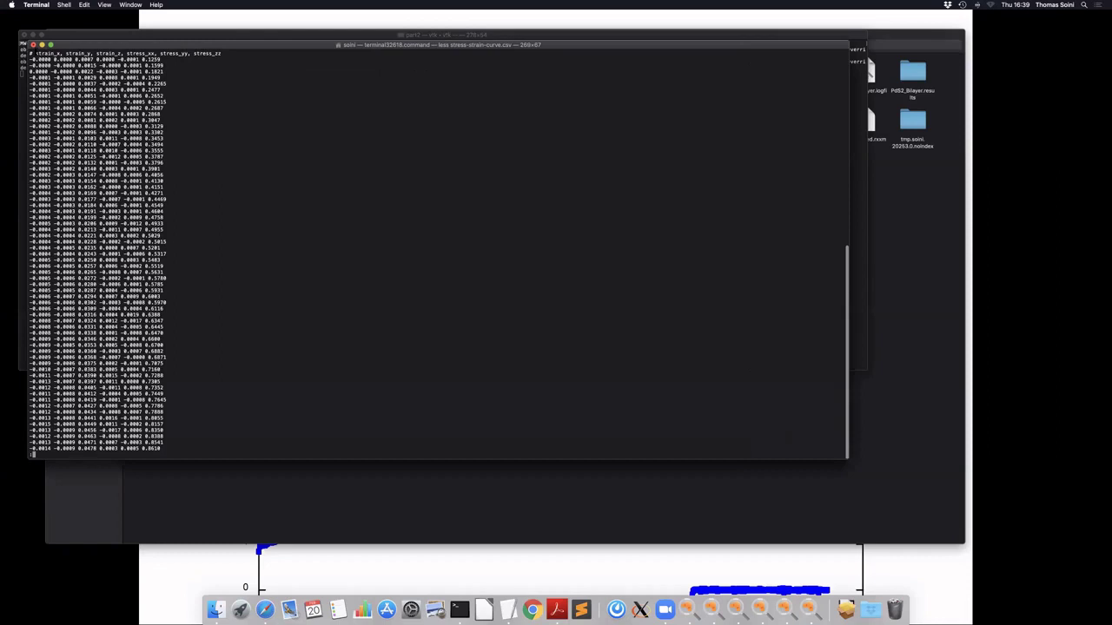
left_click_drag(36, 52, 120, 53)
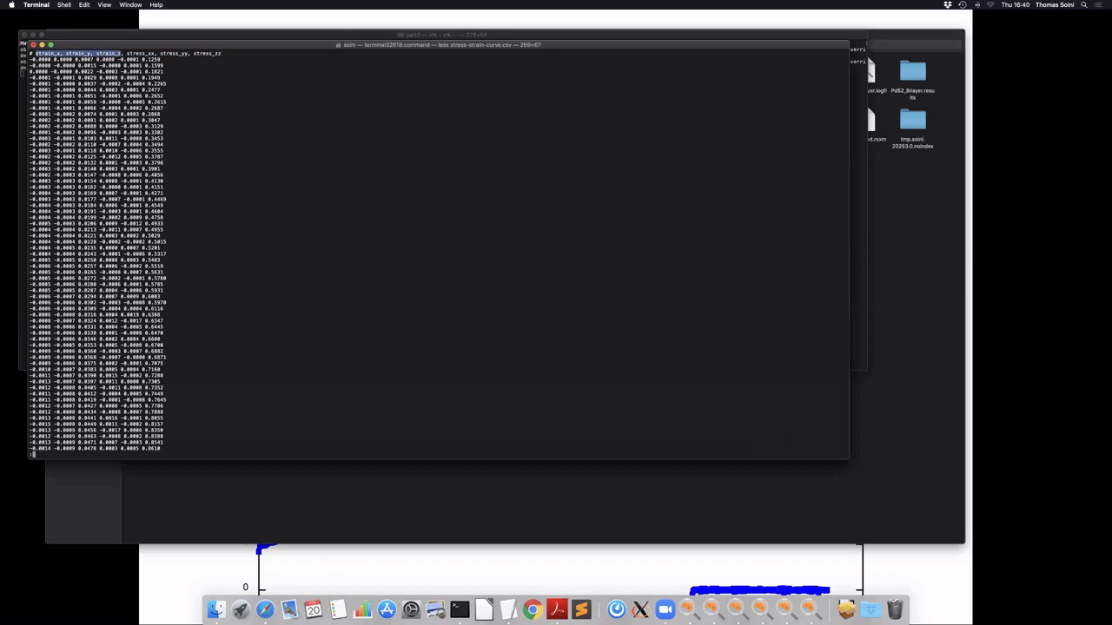
scroll(95, 252, "down", 20)
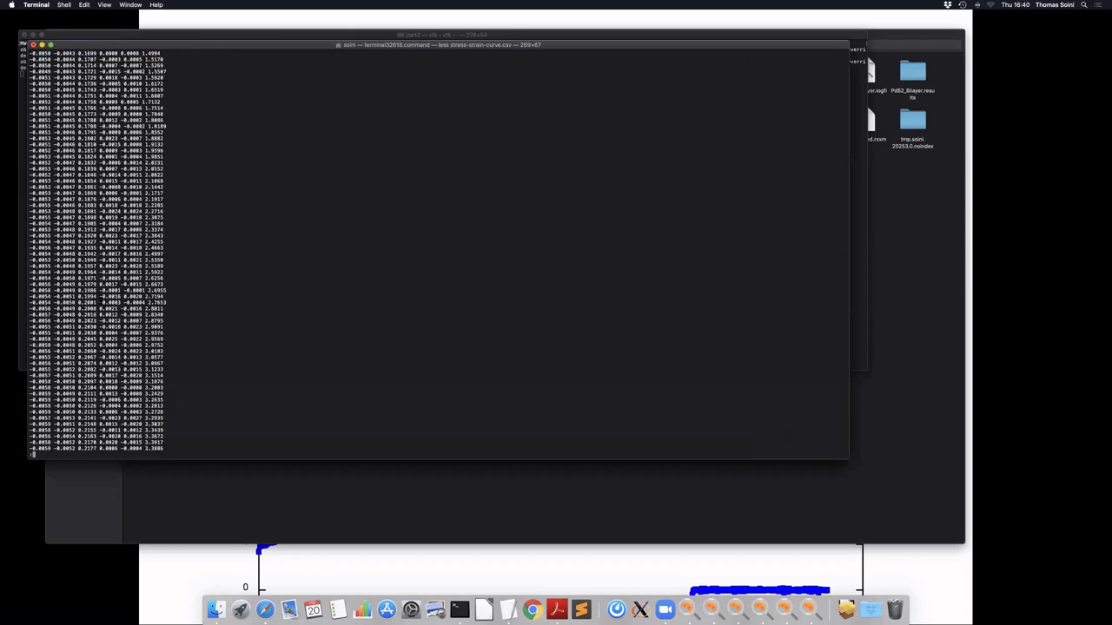
Step: Highlight the stress_xx, stress_yy and stress_zz headings and examine the stress values through to the end of the file
scroll(96, 252, "down", 6)
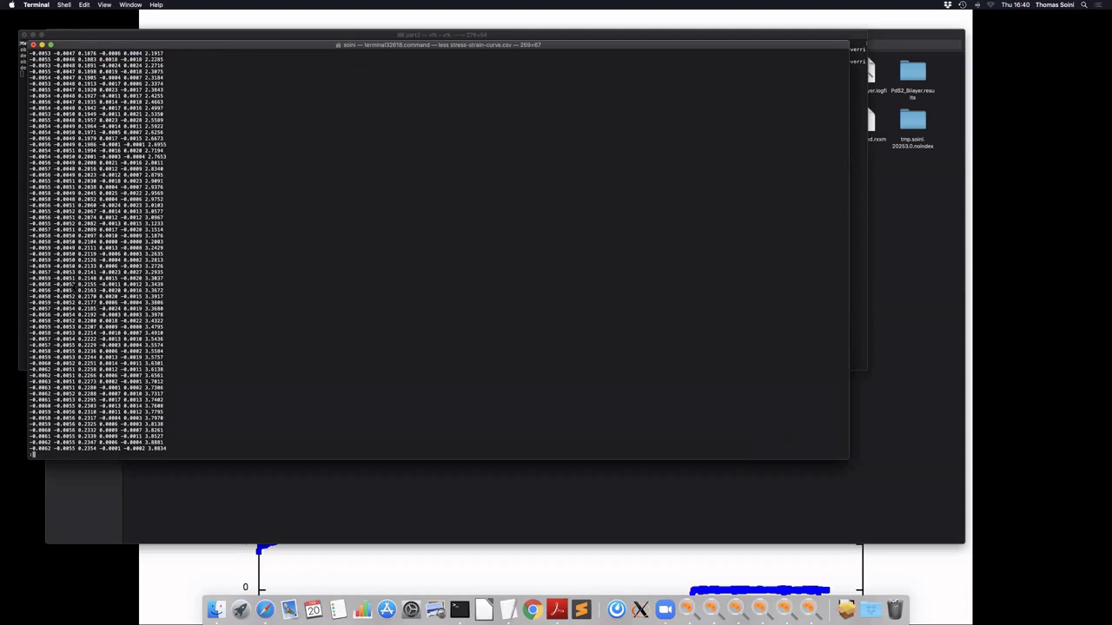
scroll(75, 286, "down", 20)
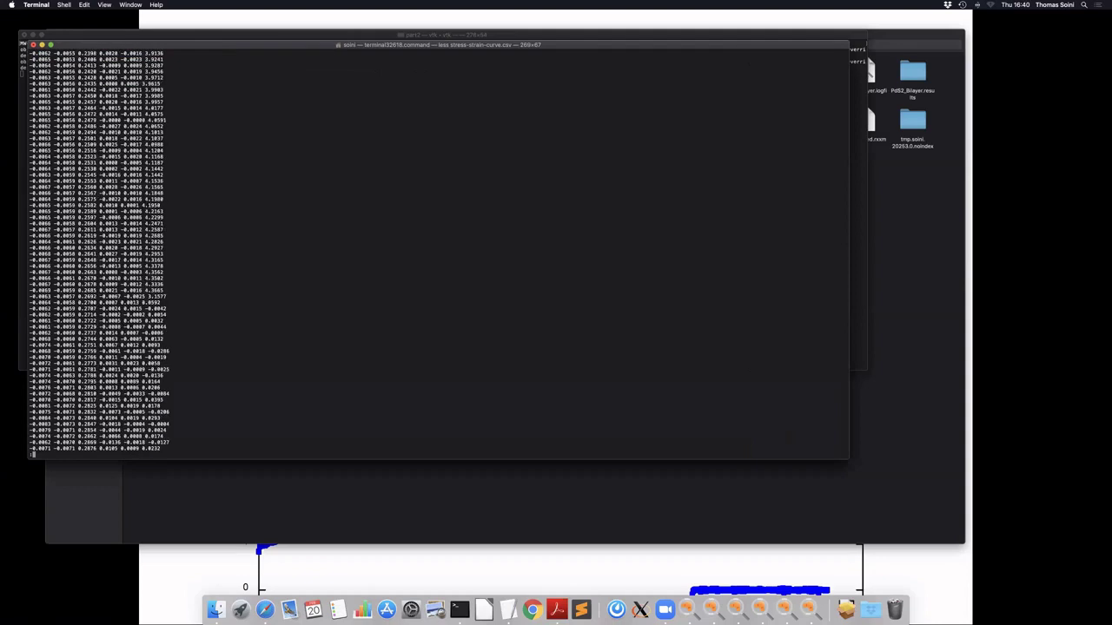
scroll(95, 252, "up", 20)
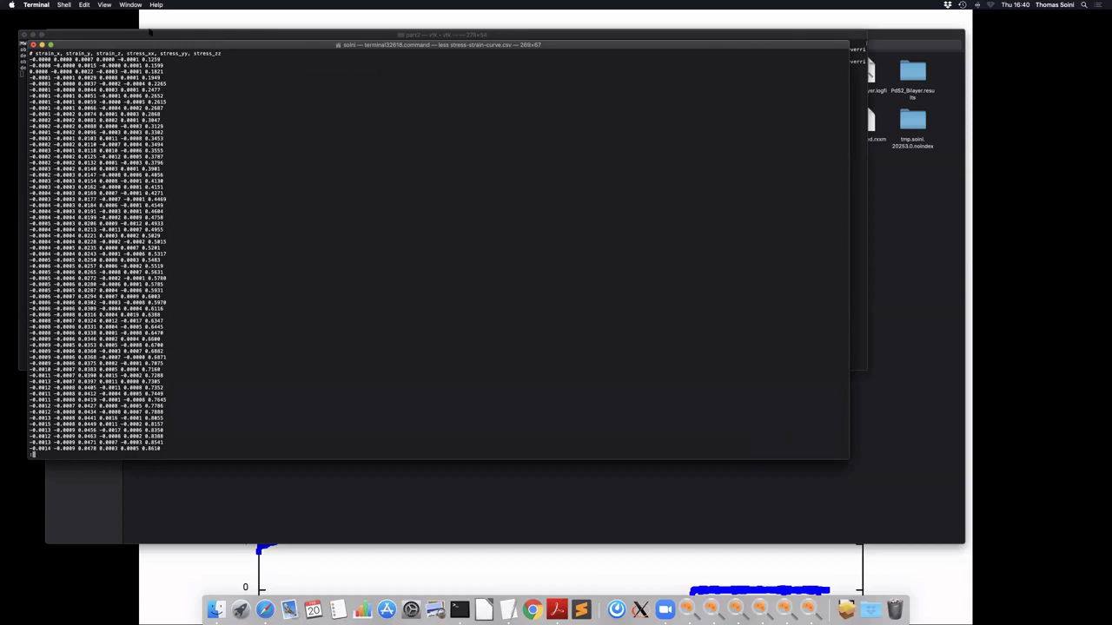
left_click_drag(124, 54, 222, 54)
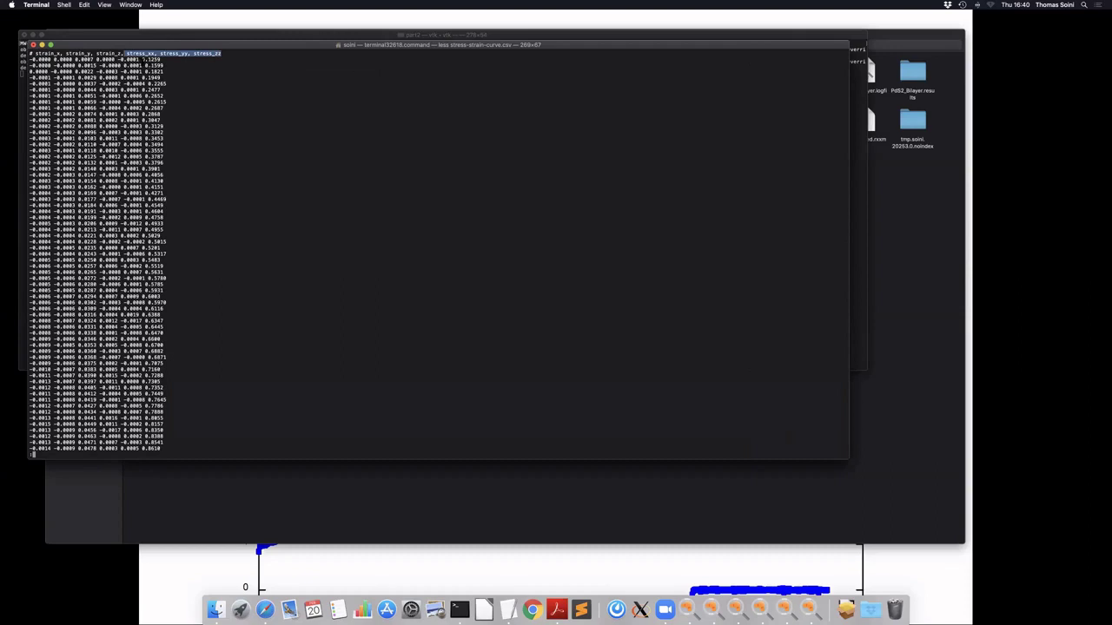
scroll(435, 252, "down", 20)
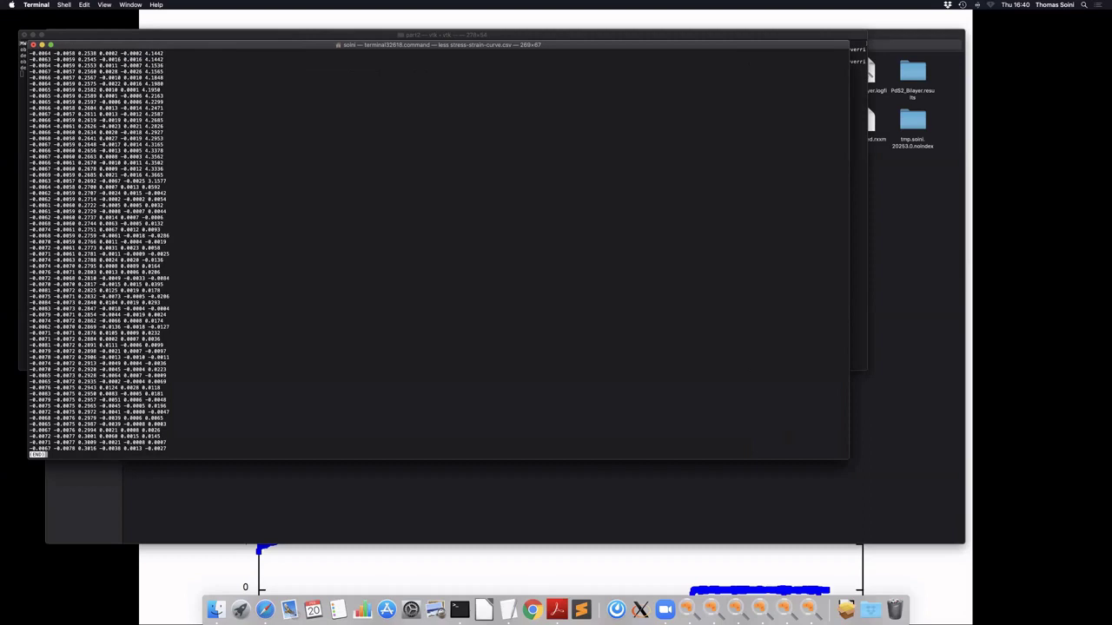
scroll(434, 252, "up", 20)
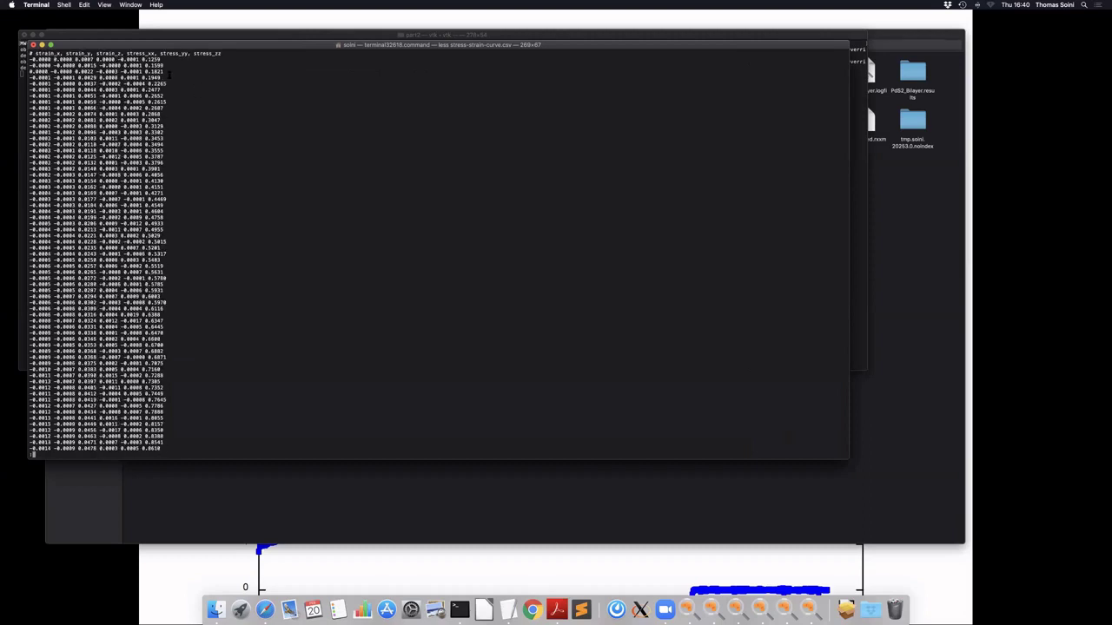
Step: Highlight the stress_zz heading, review its column down to the last row, and quit less
double_click(198, 53)
scroll(435, 252, "down", 15)
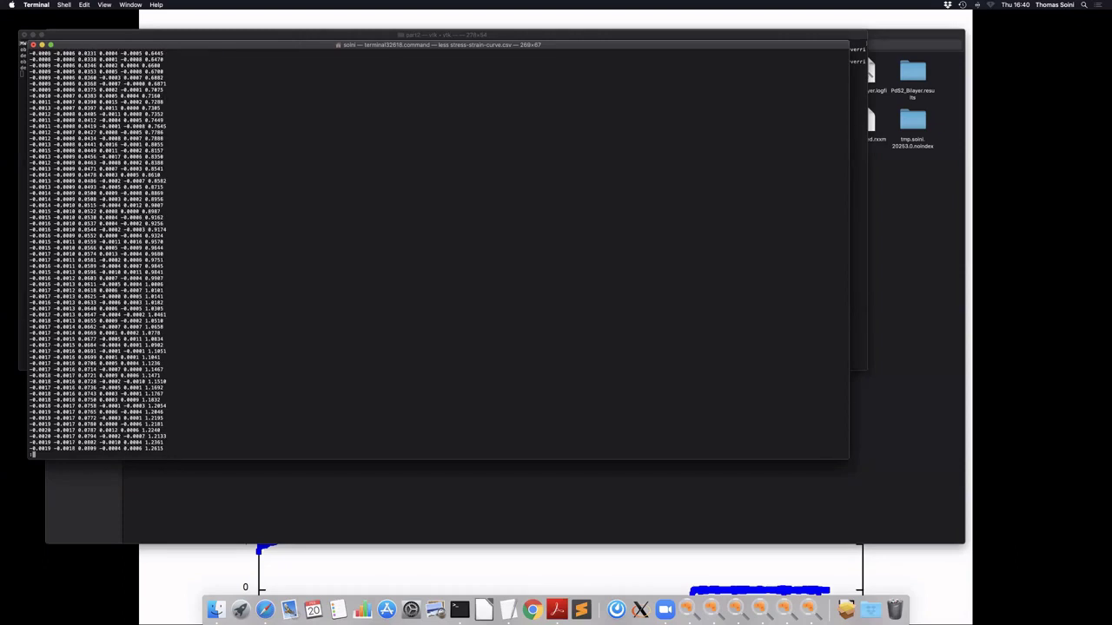
scroll(208, 124, "down", 20)
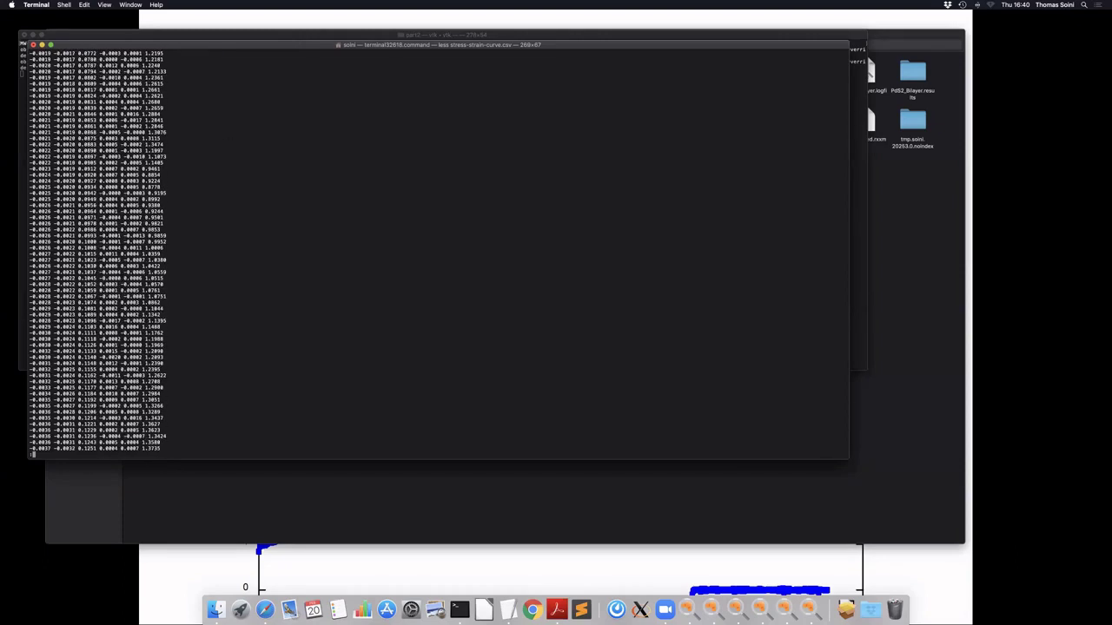
scroll(185, 113, "down", 20)
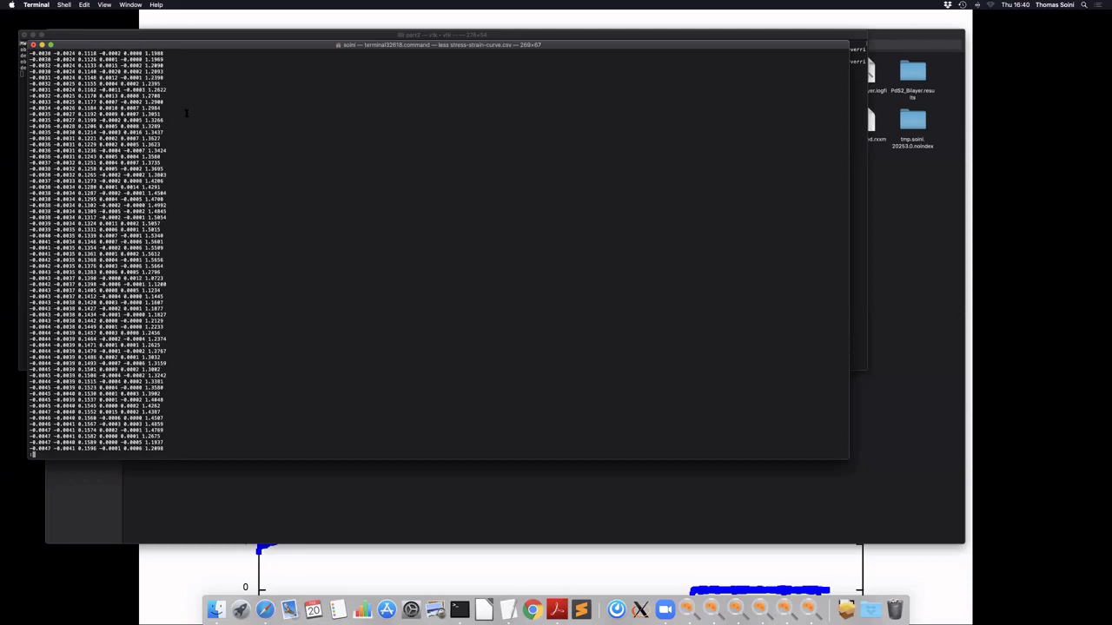
scroll(185, 113, "down", 20)
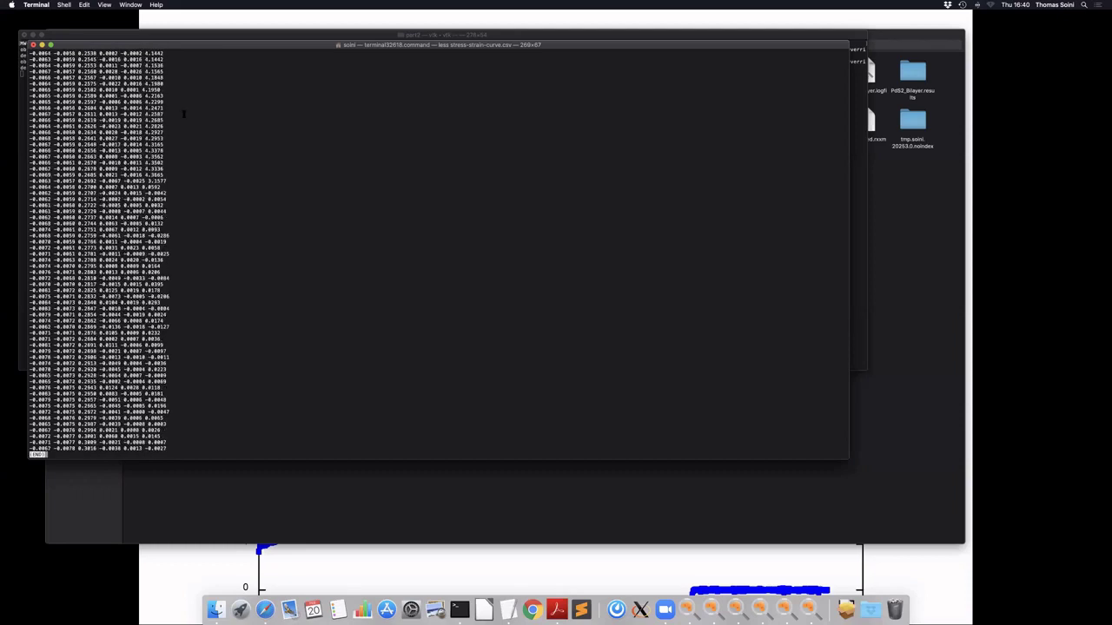
key("q")
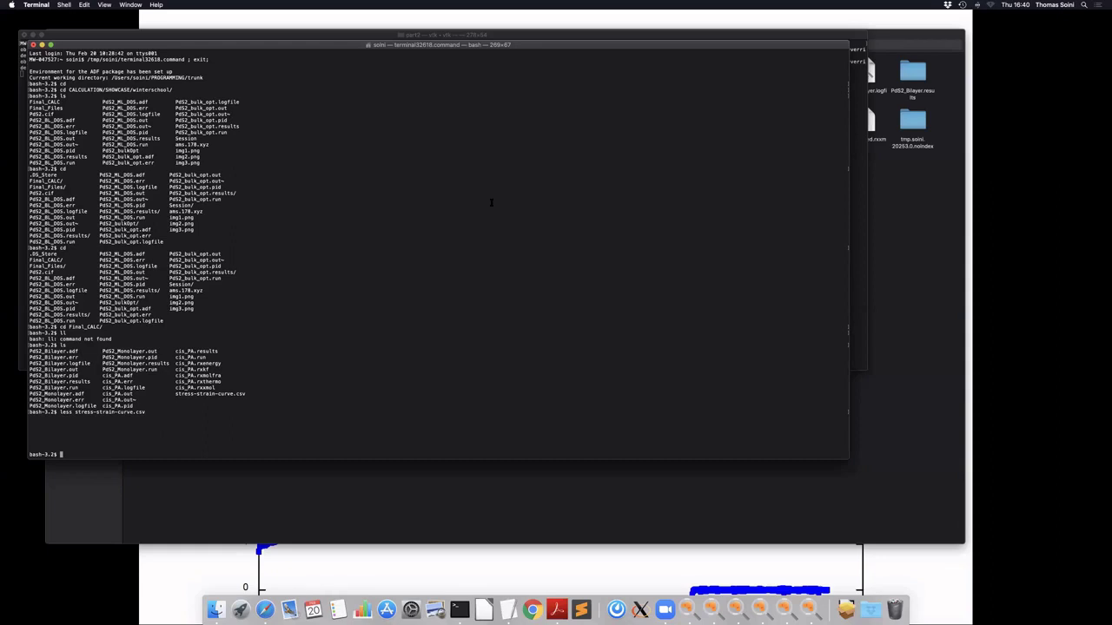
Step: Check the plotting instructions on the Run & Evaluation slide, and start gnuplot in the terminal
key("super+Tab")
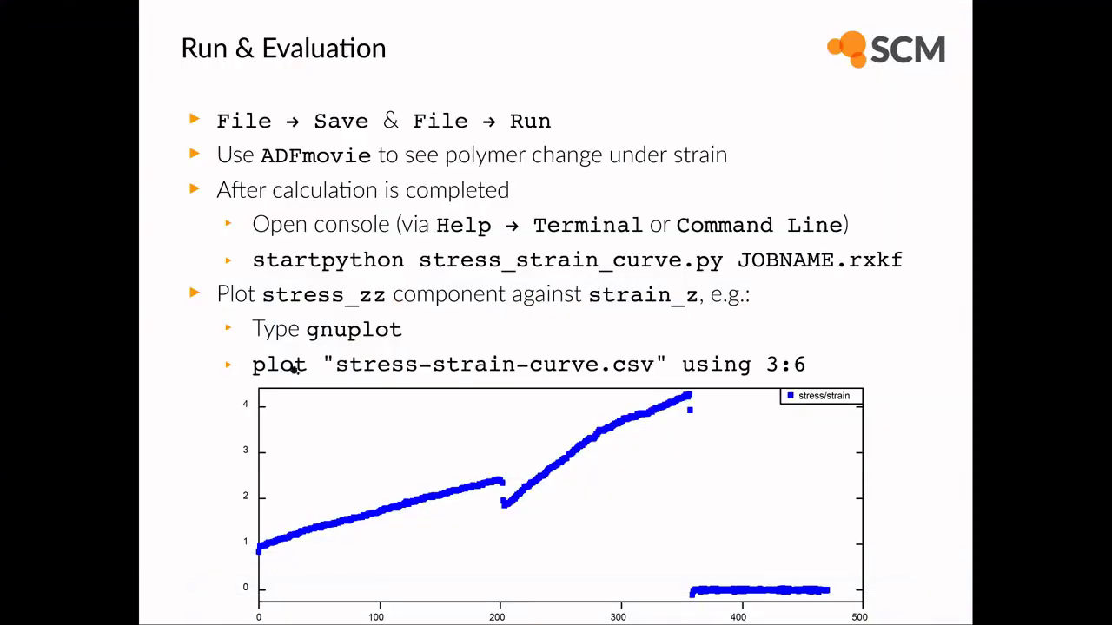
key("super+Tab")
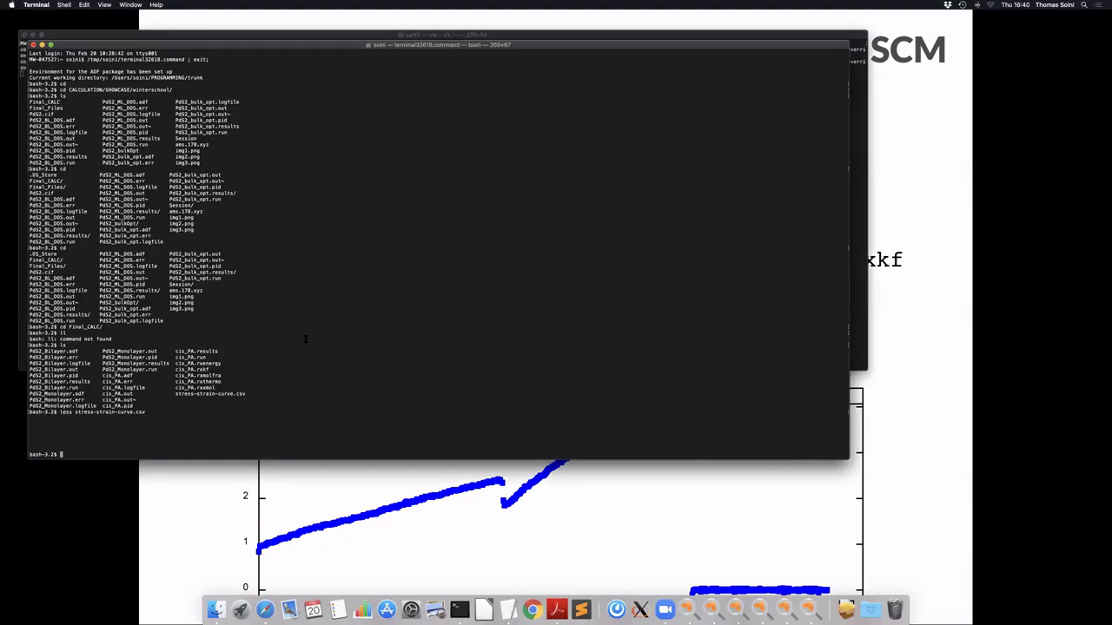
type("gnuplot")
key("Return")
Step: Plot "stress-strain-curve.csv" using columns 3:6 in gnuplot, and close the plot window after viewing the curve
key("super+Tab")
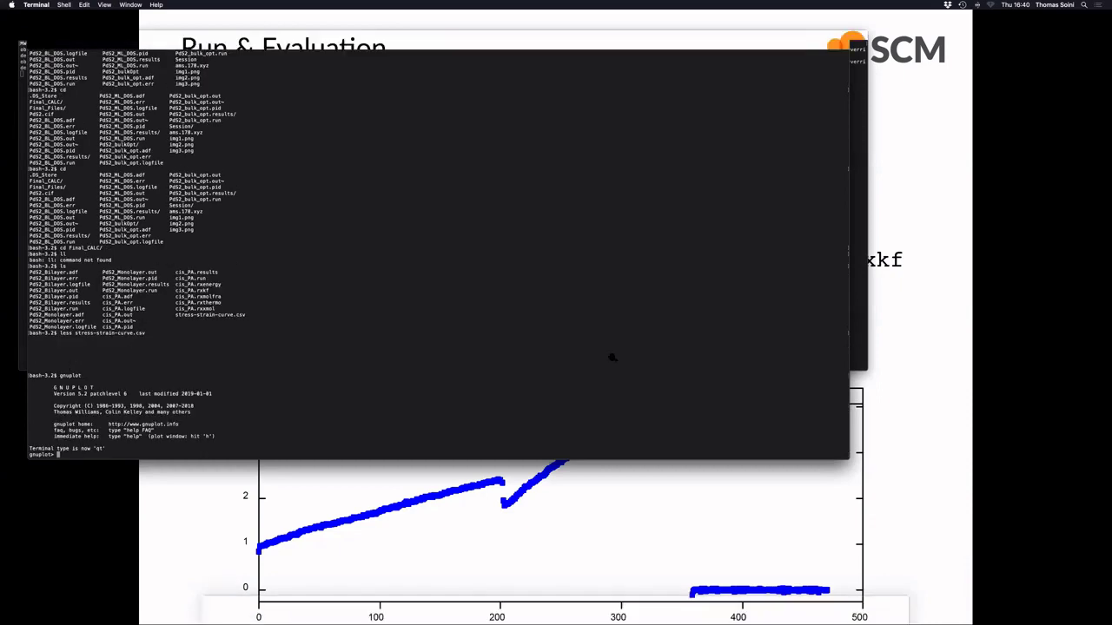
key("super+Tab")
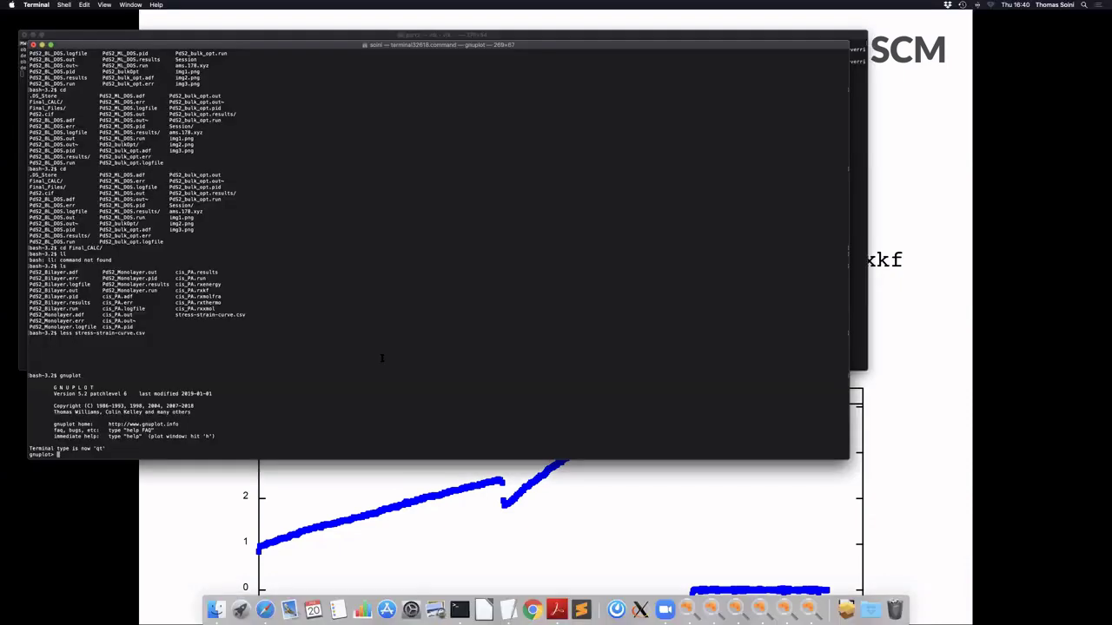
type("plot \"stress-strain-curve.csv\"")
type("using 3:6")
key("Return")
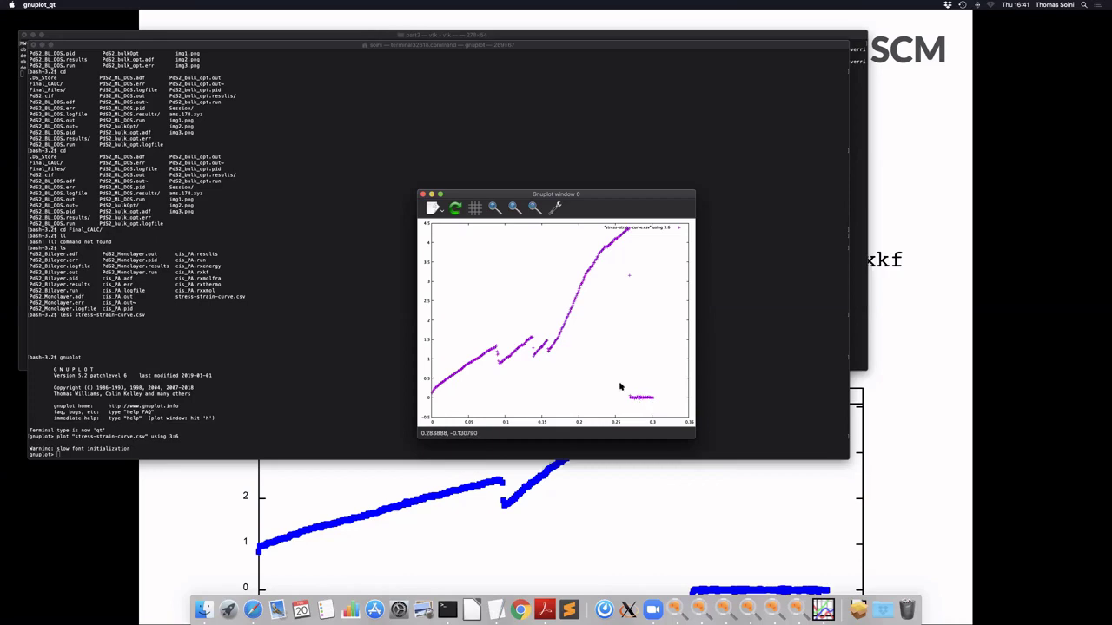
left_click(422, 194)
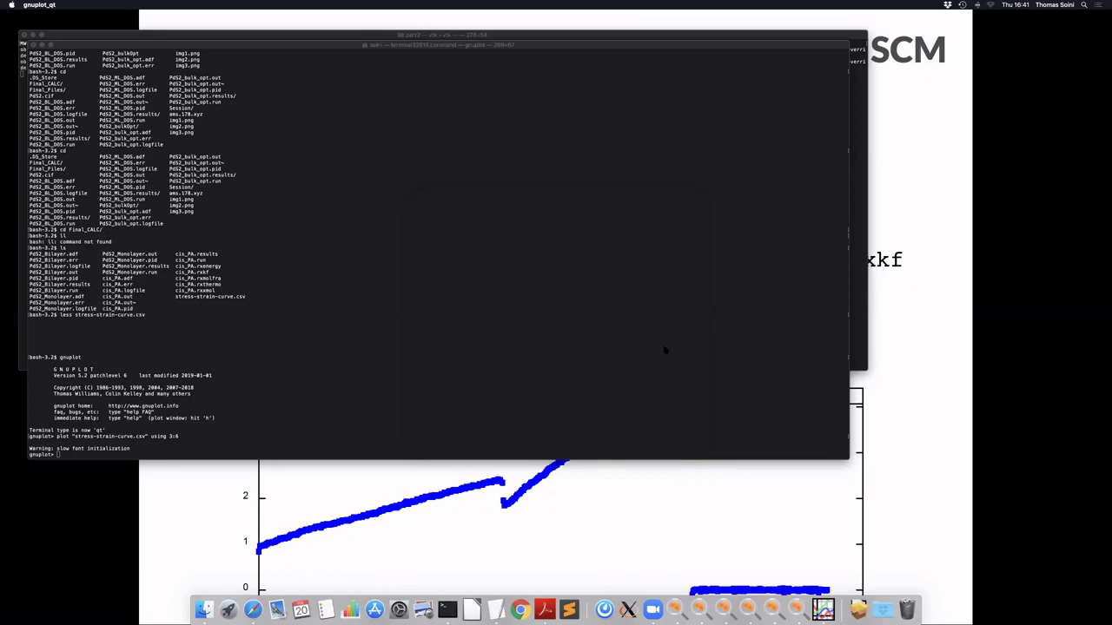
Step: Switch through the open applications to the ADFmovie window playing PA_strained.rxkf
key("super+Tab")
key("super+Tab")
key("super+Tab")
key("super+Tab")
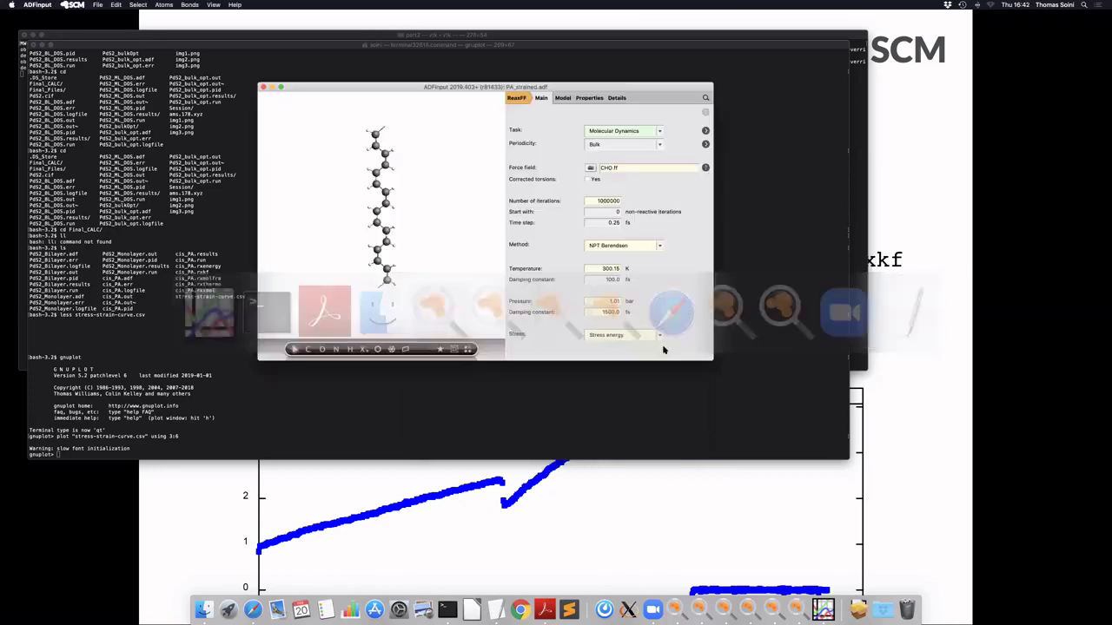
key("super+Tab")
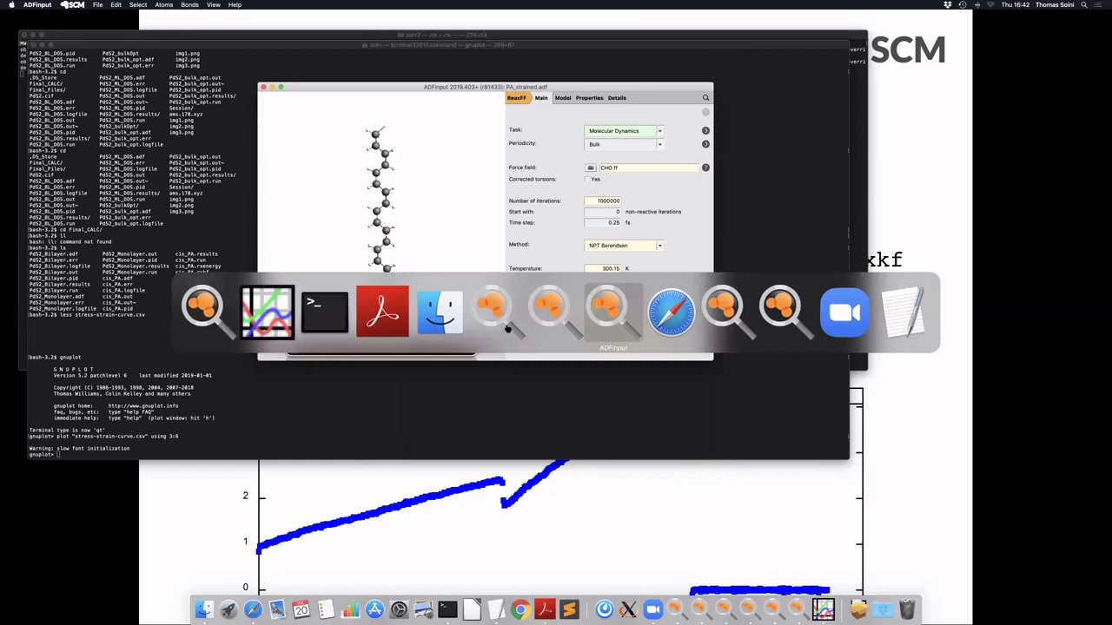
key("super+Tab")
key("super+Tab")
key("super+Tab")
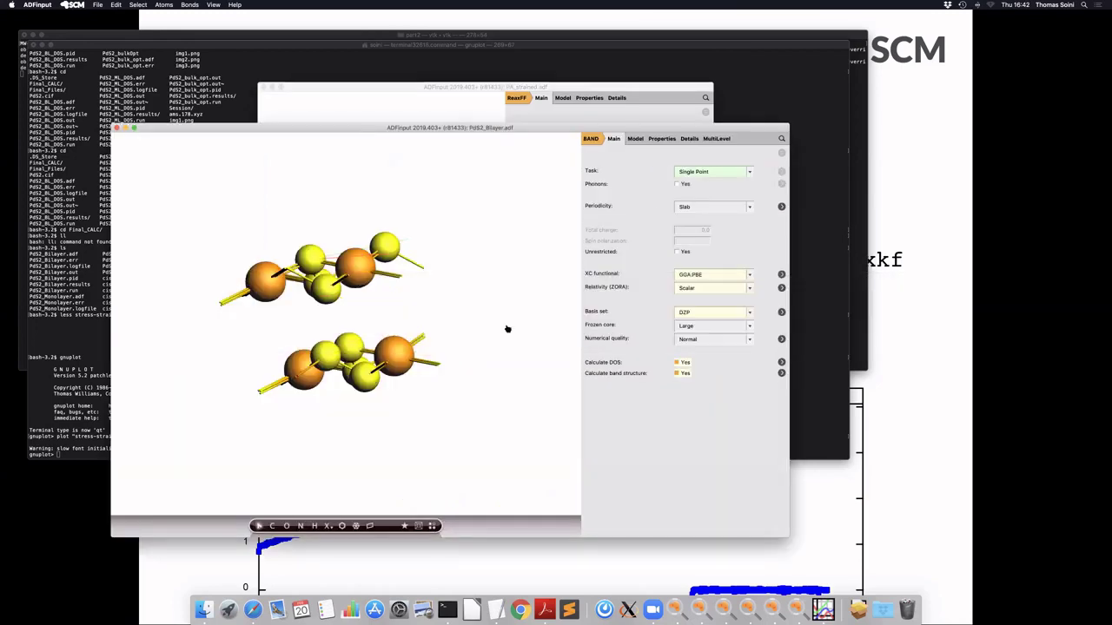
key("super+Tab")
key("super+Tab")
key("super+Tab")
key("super+Tab")
key("super+Tab")
key("super+Tab")
key("super+Tab")
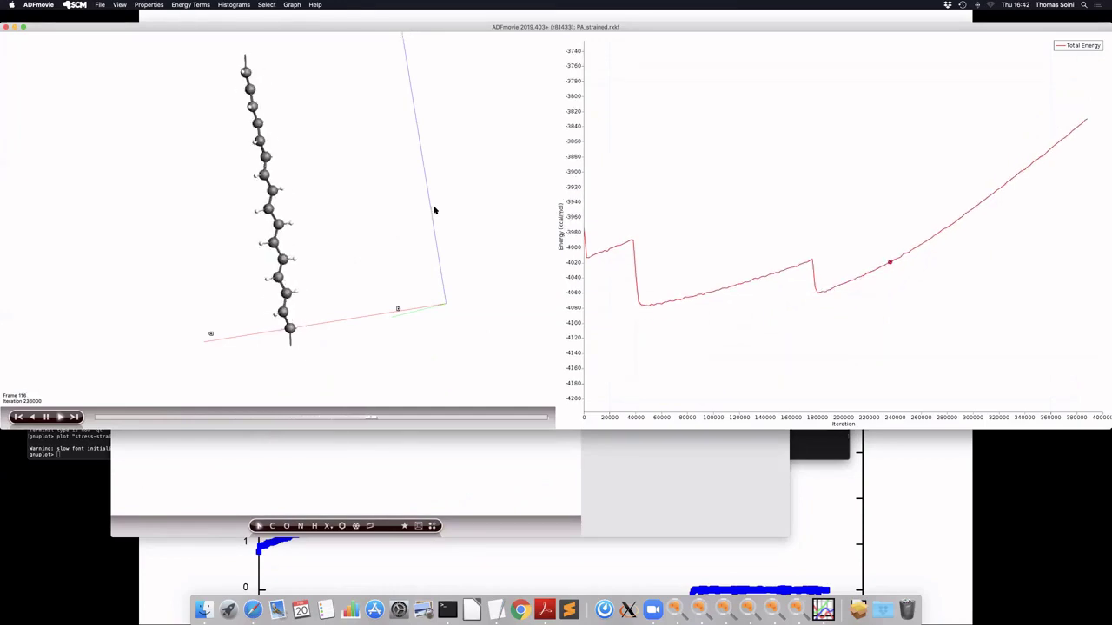
Step: Switch to ADFjobs, go up to the part2 folder and expand the local files of the PA_strained job
key("super+Tab")
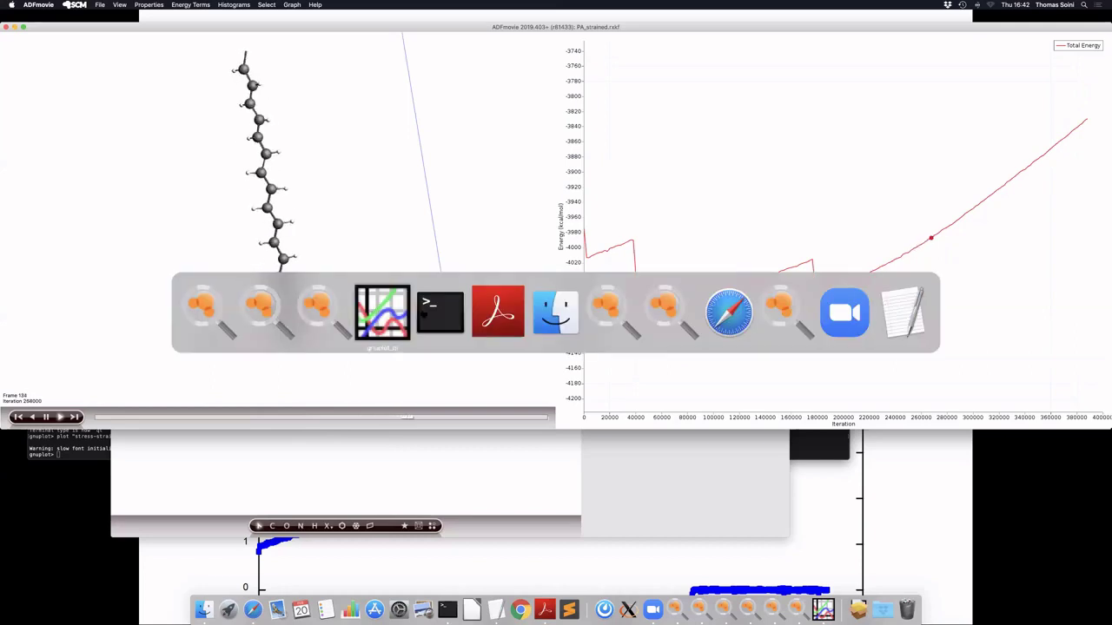
left_click(772, 320)
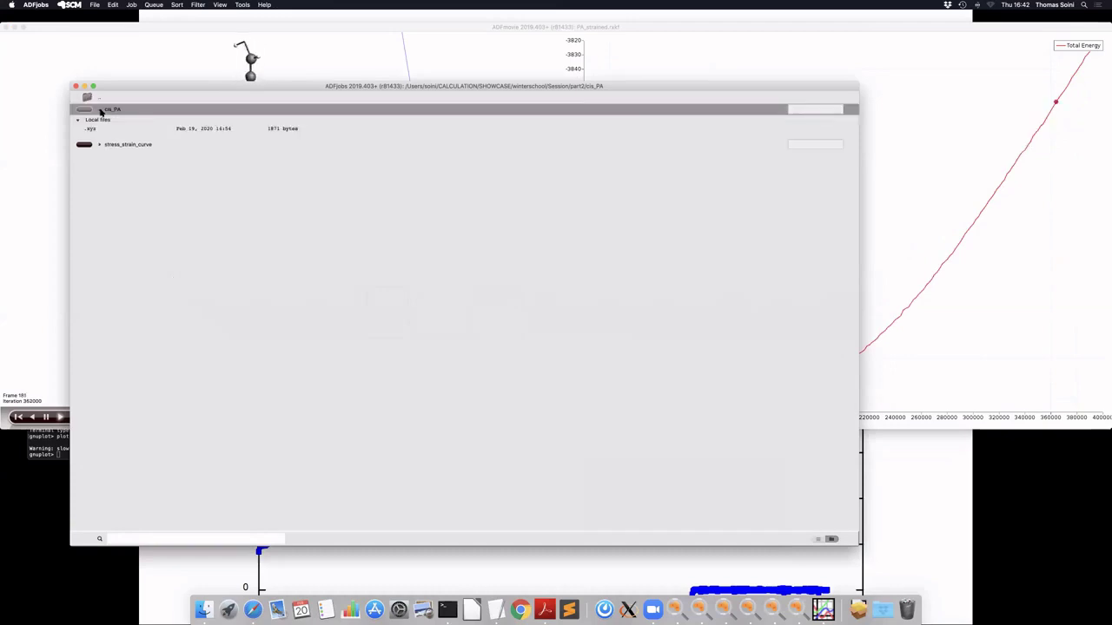
double_click(86, 97)
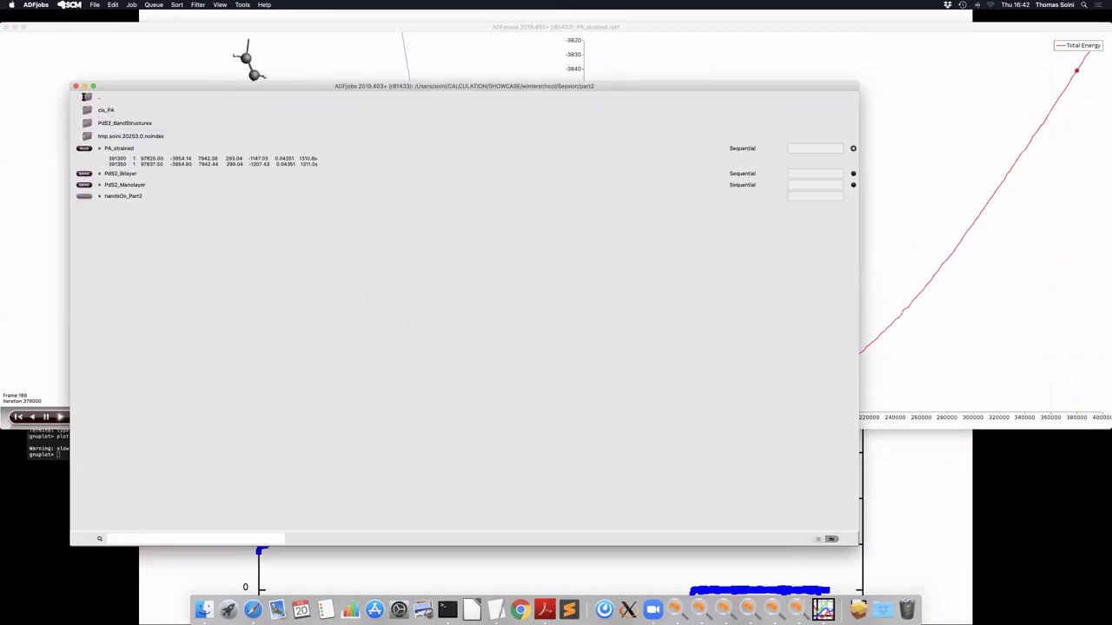
left_click(99, 149)
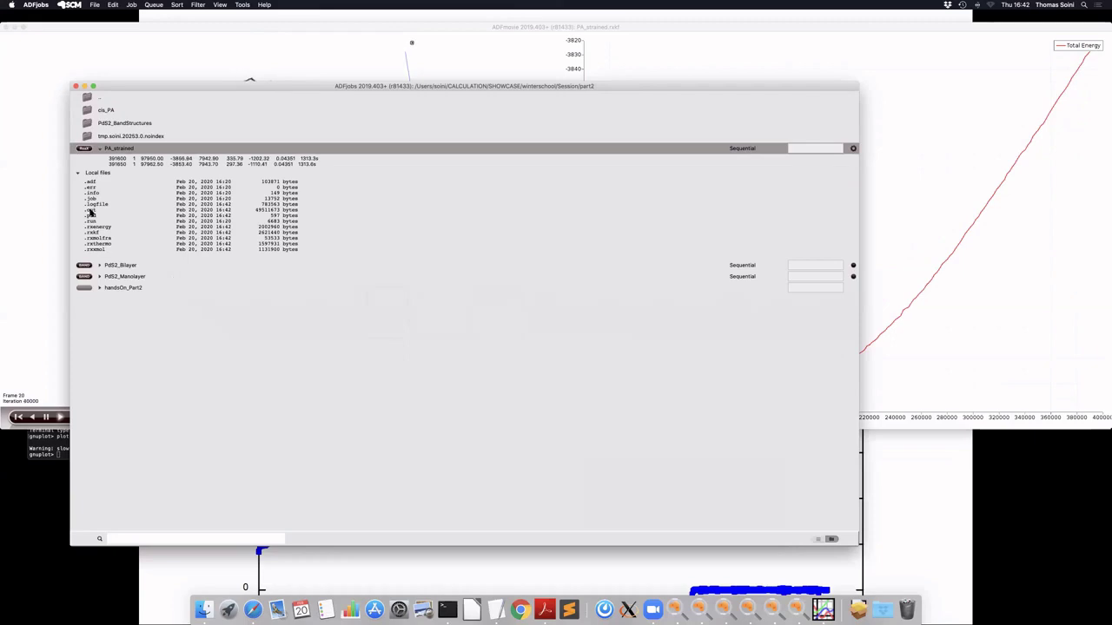
Step: Return to the PA_strained movie in ADFmovie, go to frame 196, and rotate the polymer chain to view it from another side
left_click(247, 32)
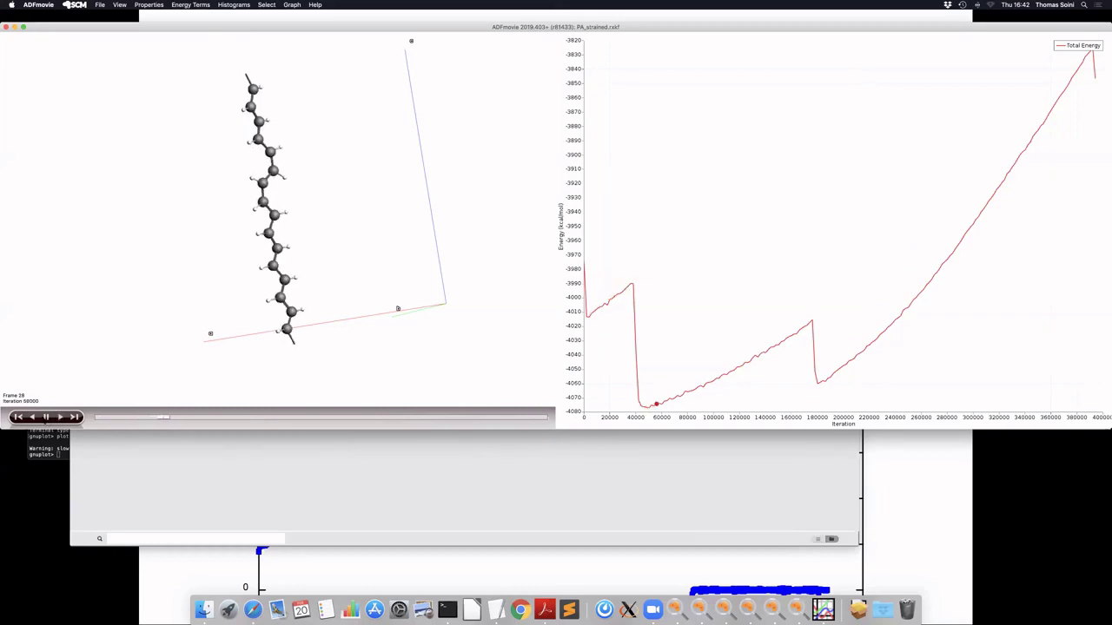
left_click(96, 421)
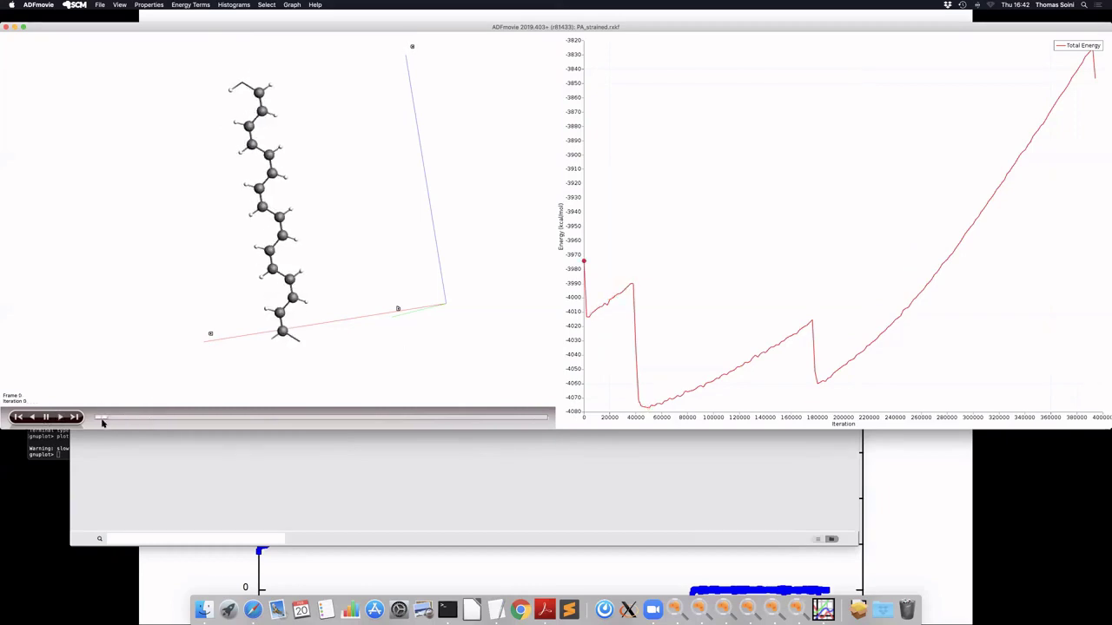
left_click(102, 422)
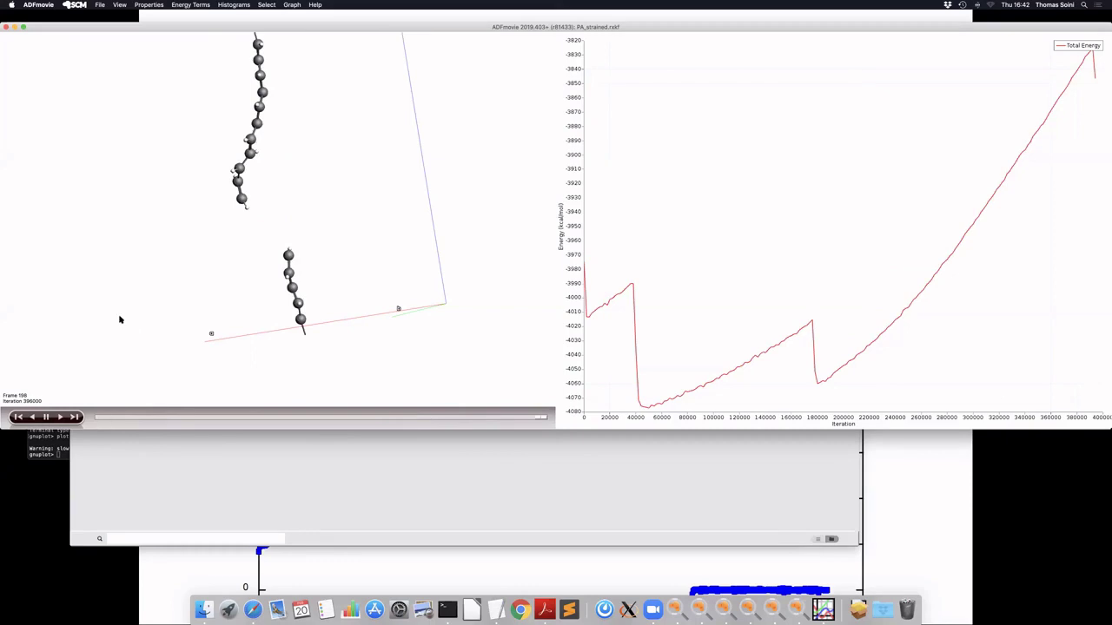
key("Left")
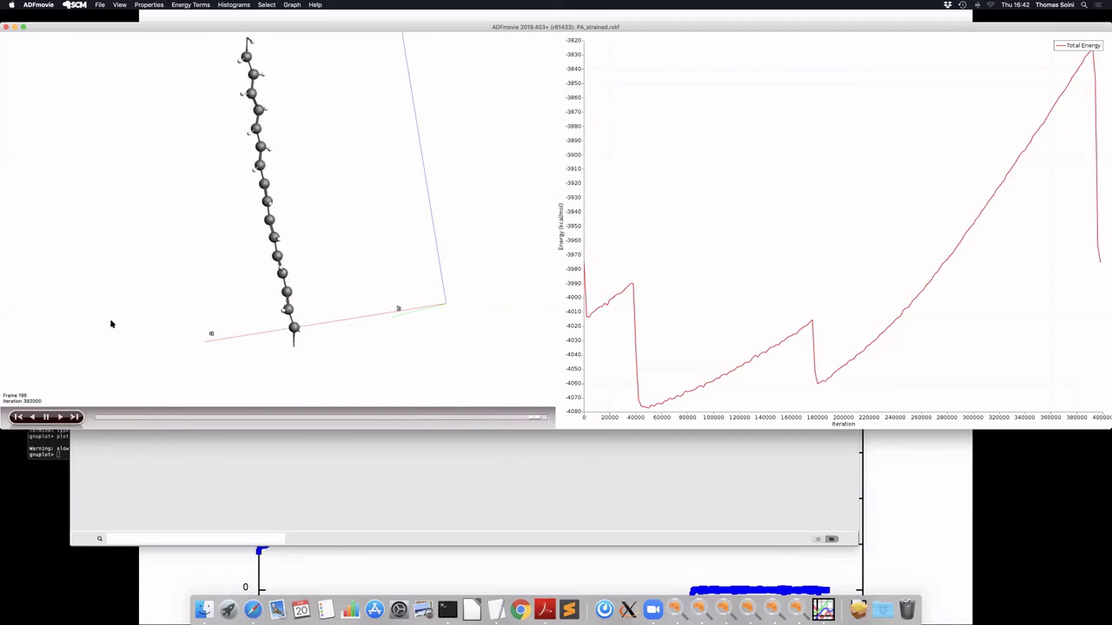
left_click_drag(109, 320, 399, 303)
left_click_drag(353, 178, 390, 214)
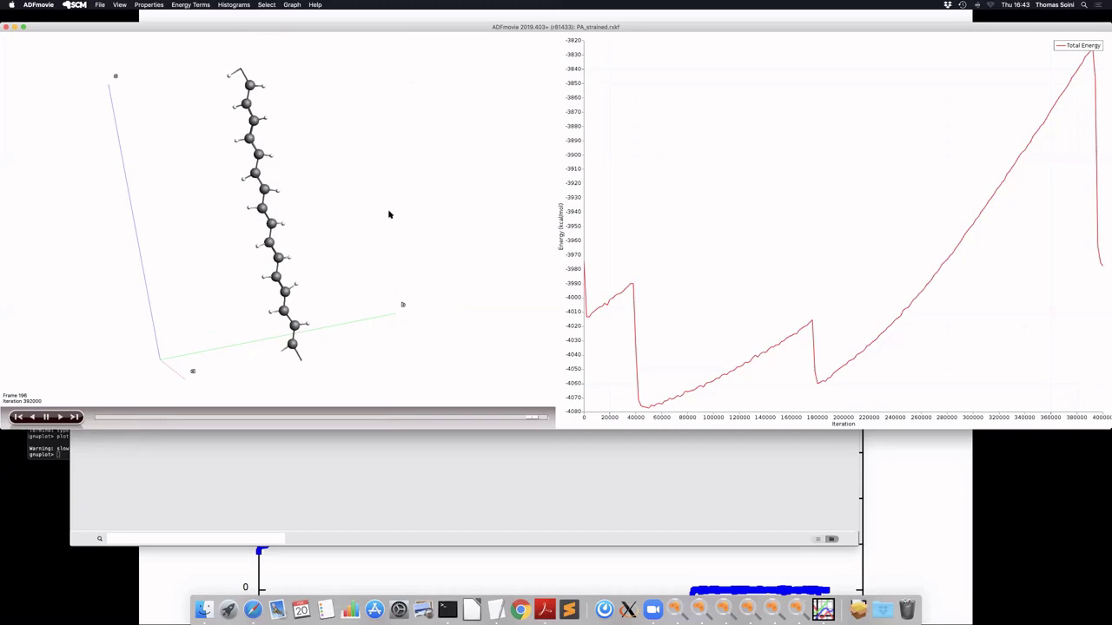
Step: Step back and forth through the frames around the chain's break, on past frame 200, and resume the movie playback
key("Right")
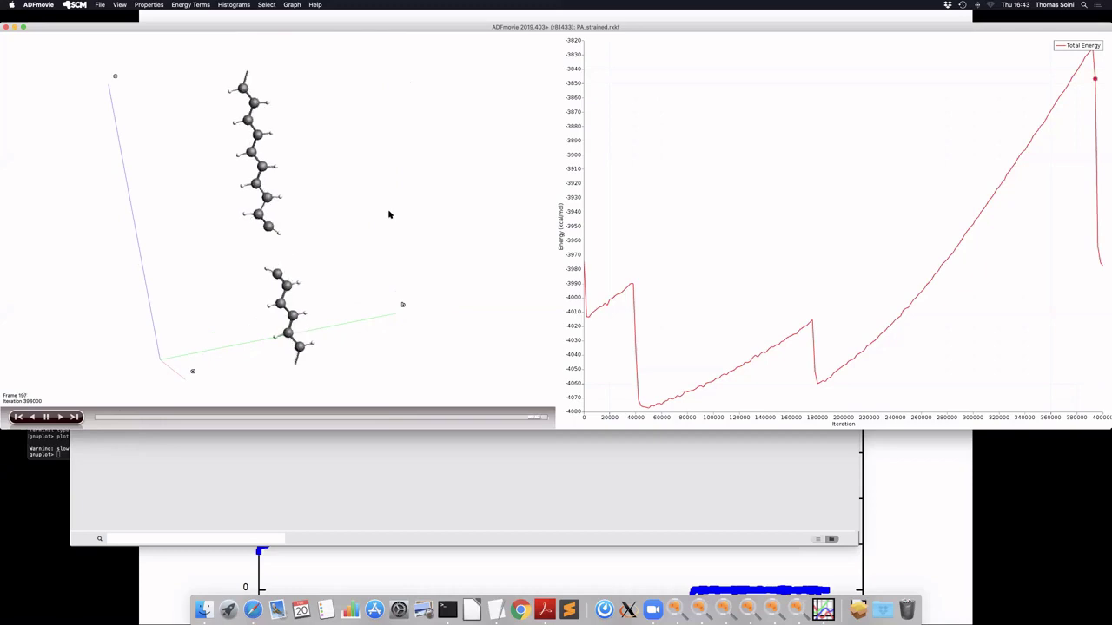
key("Left")
key("Right")
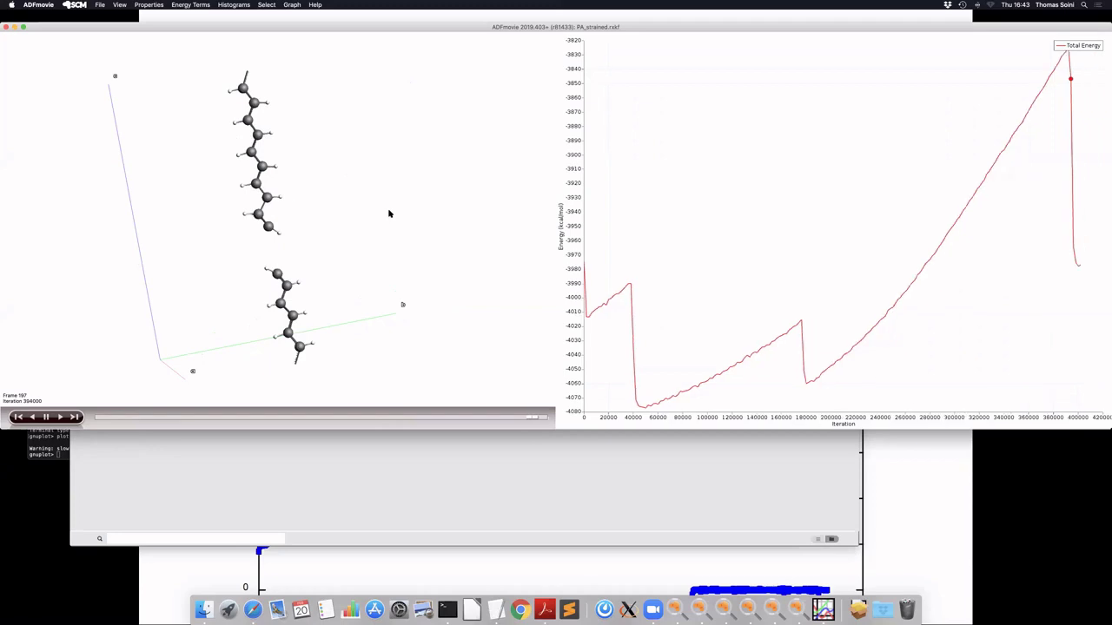
key("Right")
key("Right")
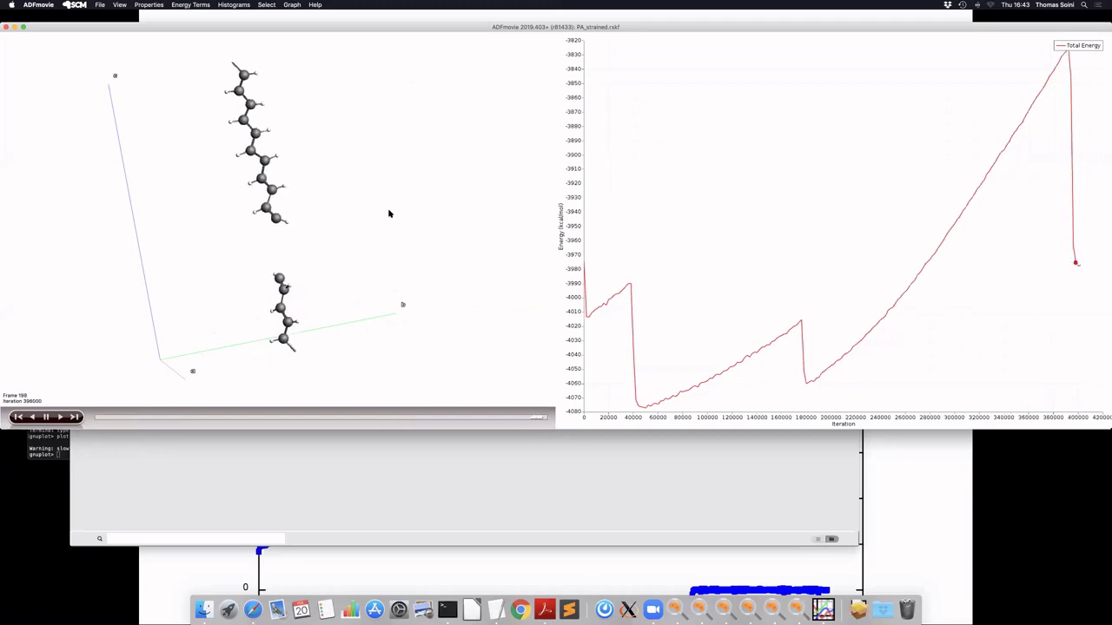
key("Right")
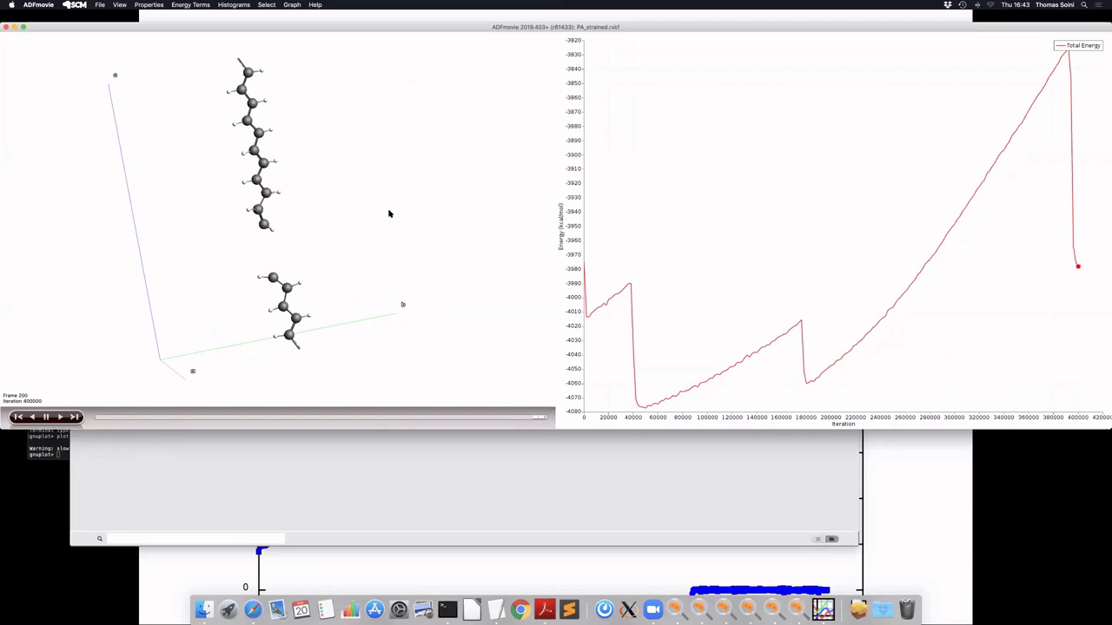
key("Right")
key("space")
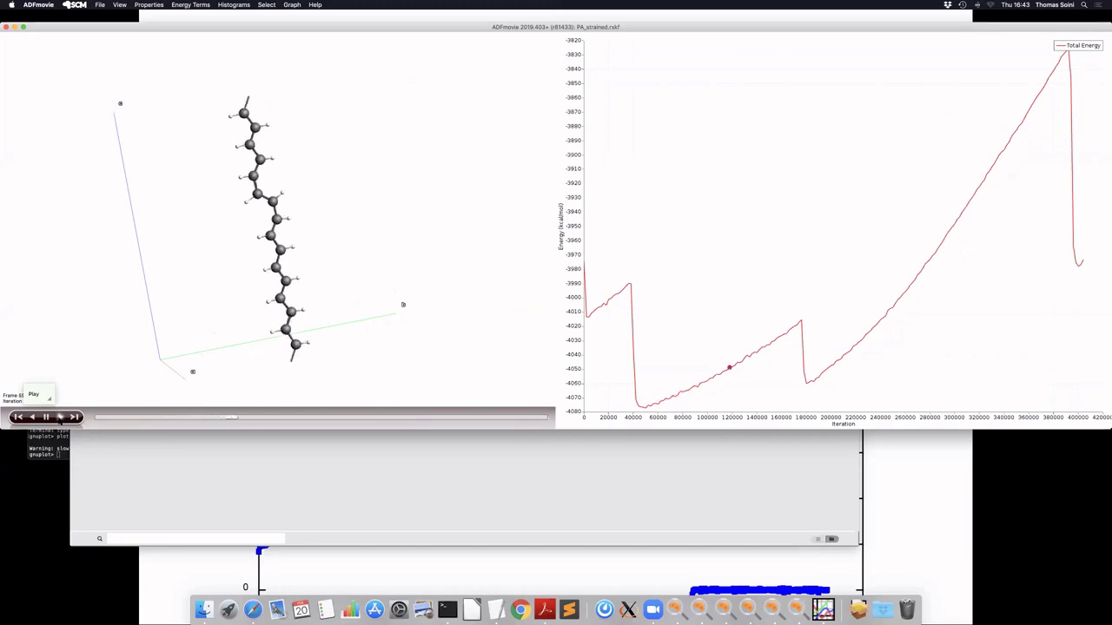
Step: Close the PA_strained movie and kill the running PA_strained job in ADFjobs
left_click_drag(250, 419, 523, 417)
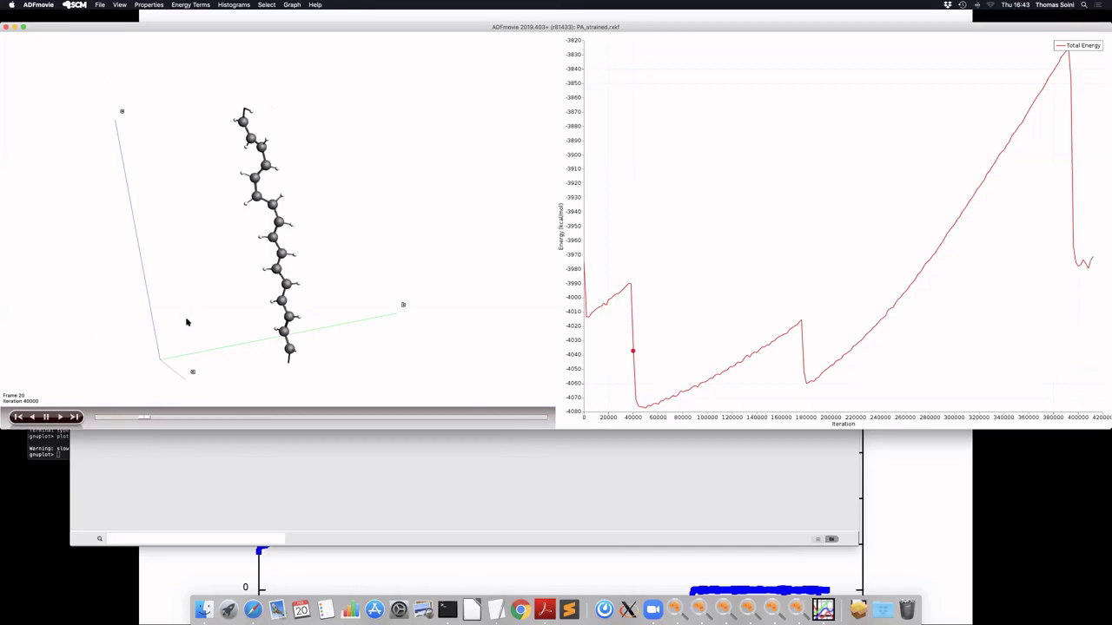
left_click(5, 27)
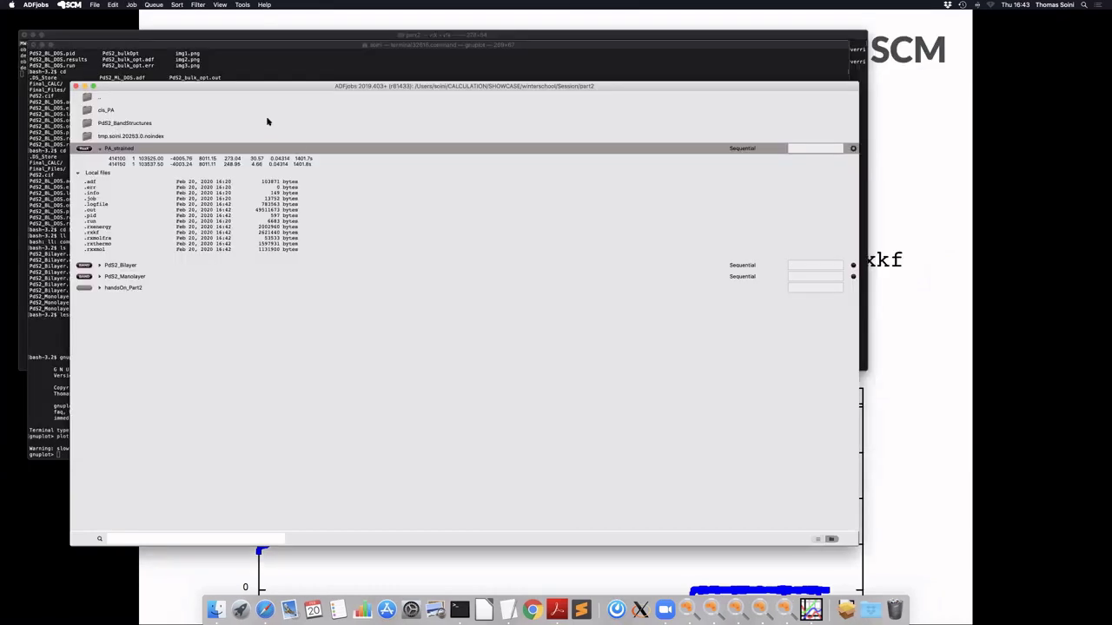
left_click(131, 5)
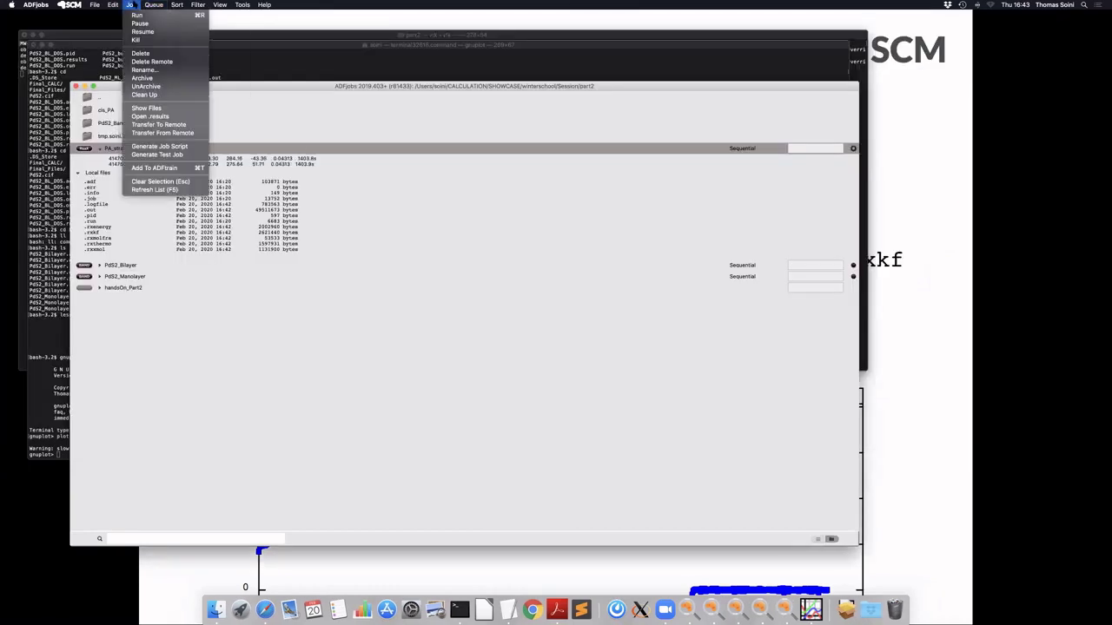
left_click(134, 40)
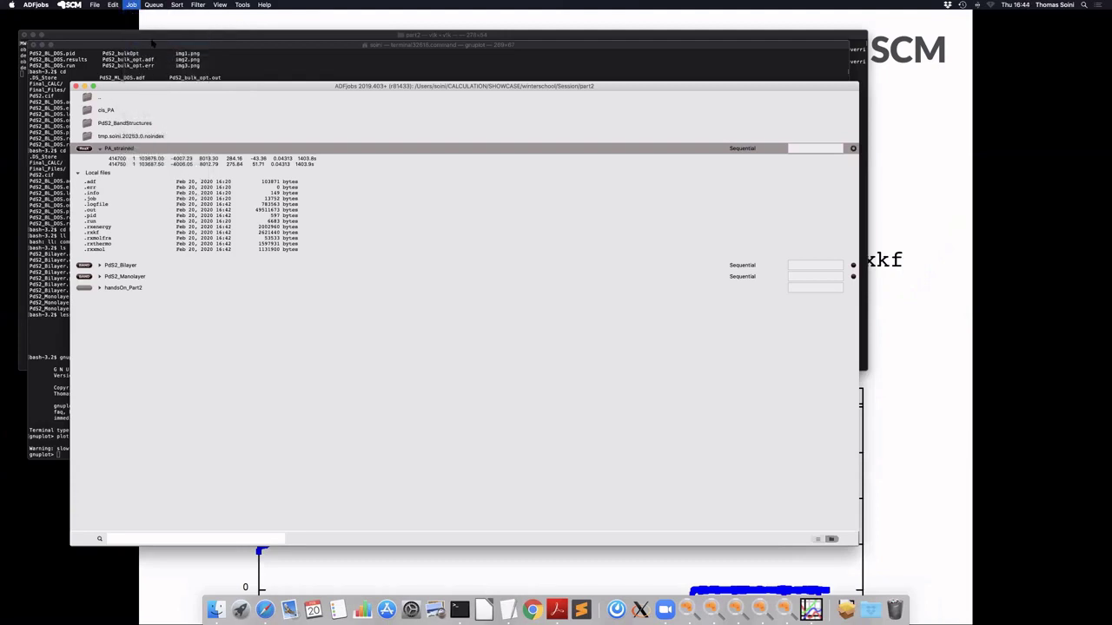
Step: Switch to Terminal, quit gnuplot, and go up one directory to list its contents
left_click(391, 65)
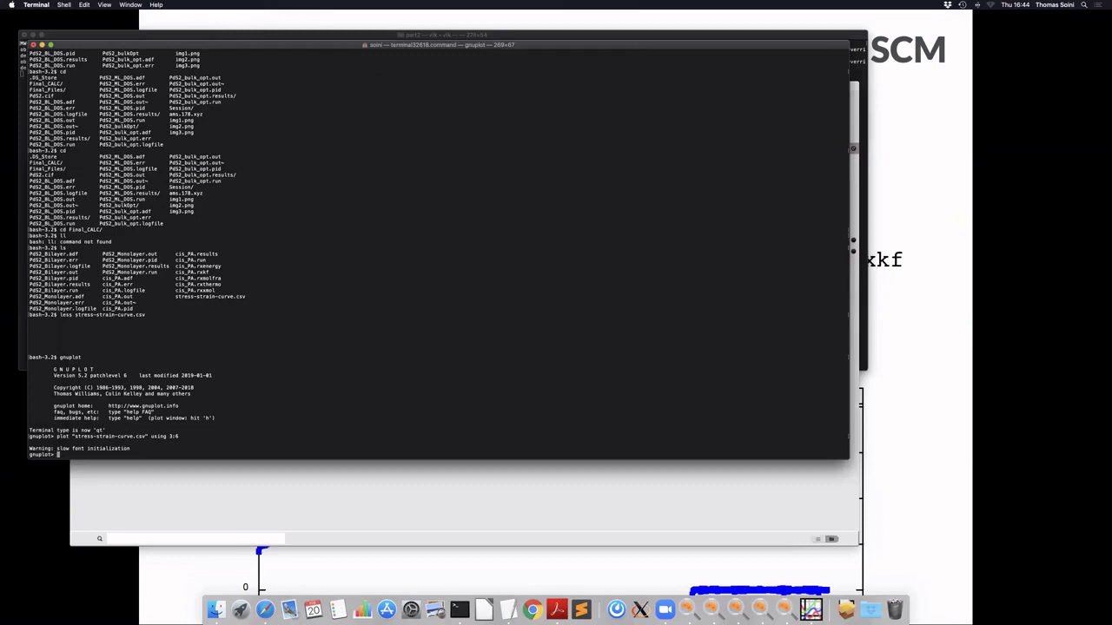
key("ctrl+d")
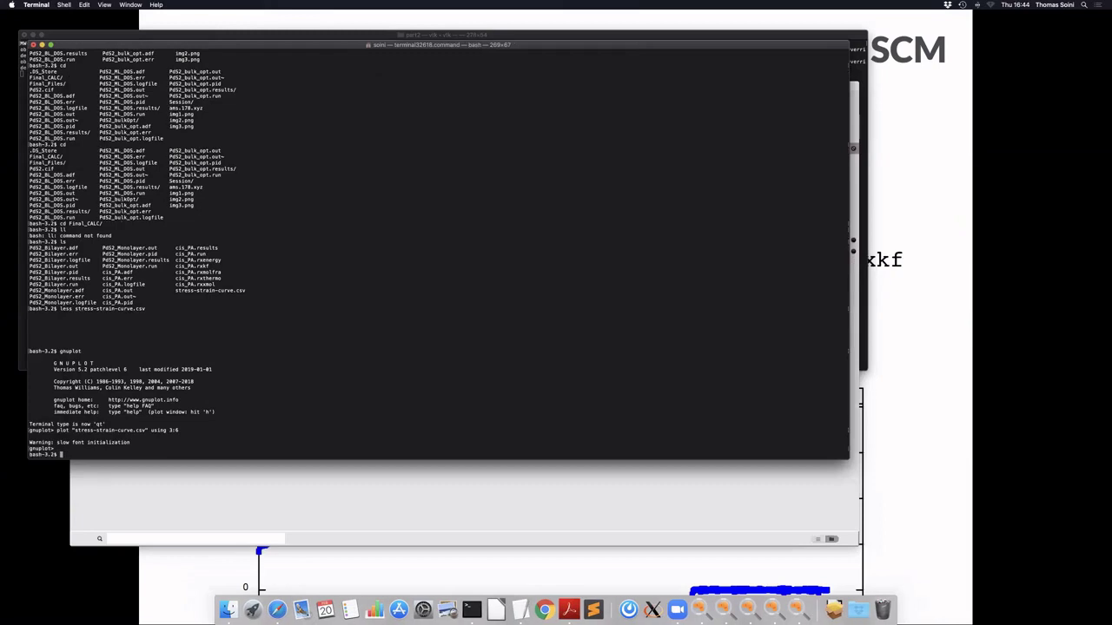
type("ll")
key("Return")
type("cd ..")
key("Return")
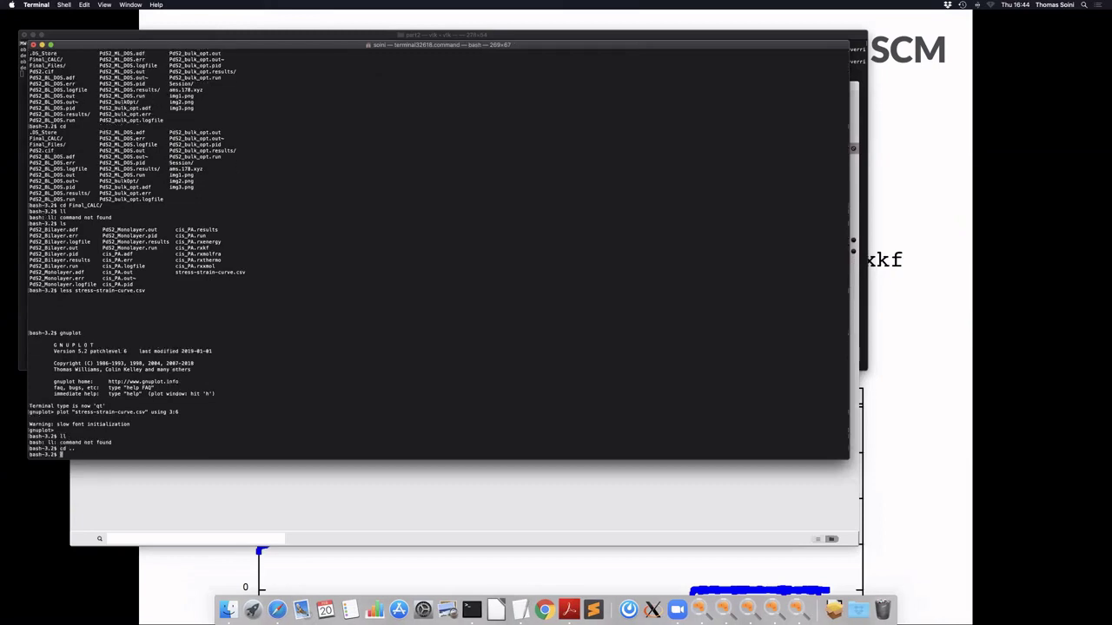
type("ls")
key("Return")
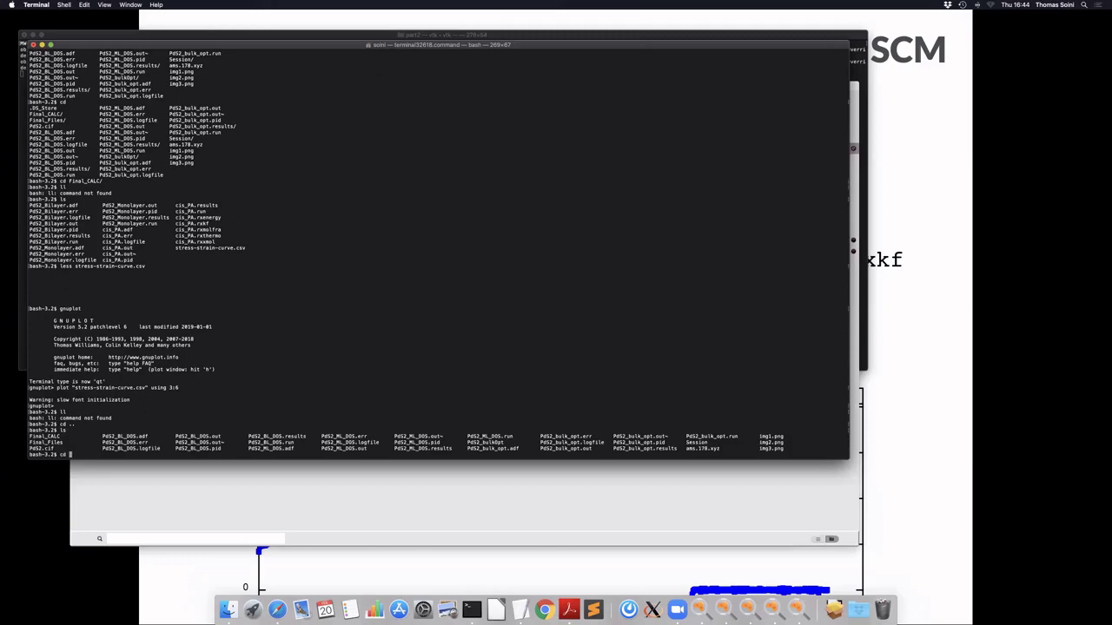
Step: Enter the Final_CALC directory and list all its files in long format
type("cd Final_CALC/")
key("Return")
type("ls -")
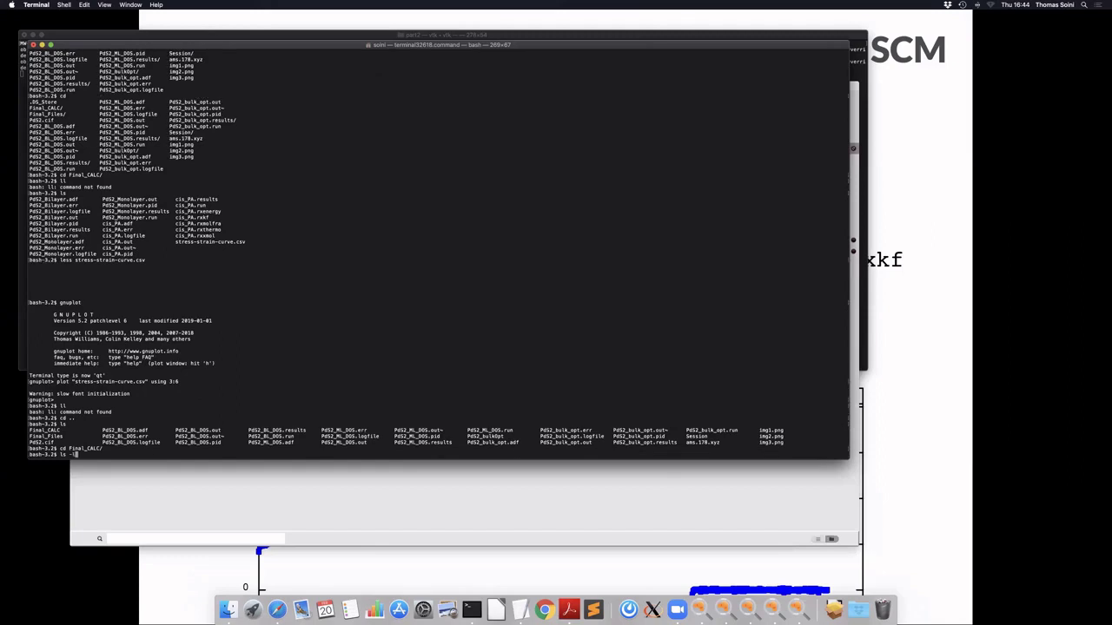
type("la")
key("Return")
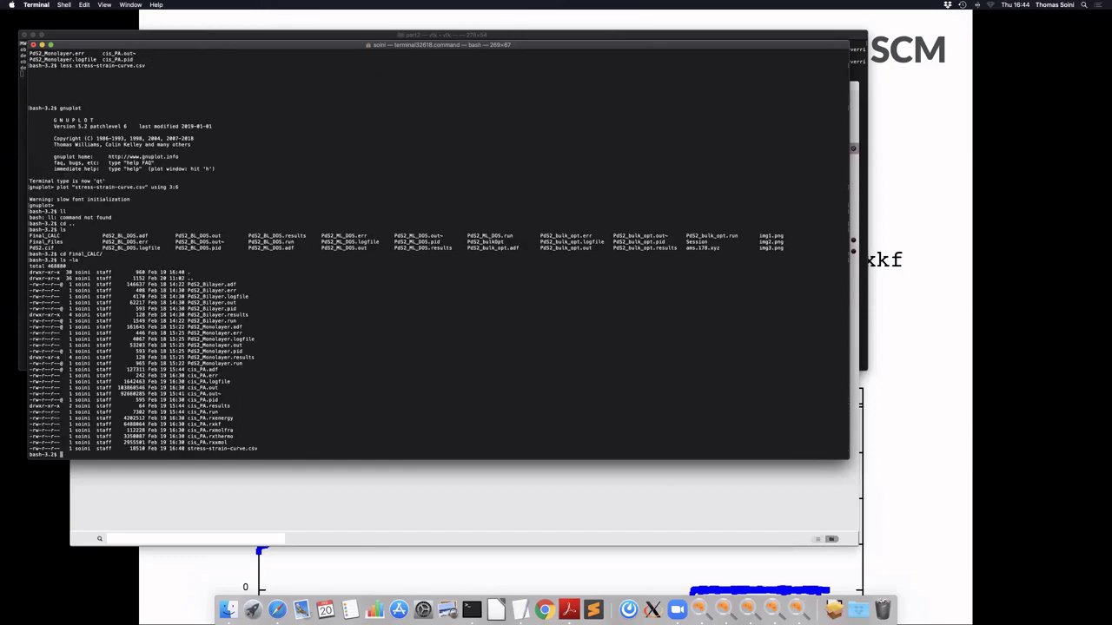
Step: Go back up from Final_CALC to its parent directory
type("cd")
key("Up")
key("BackSpace")
key("BackSpace")
key("BackSpace")
type("cd ..")
key("Return")
Step: List all files and folders of the current directory, including hidden ones, in long format
type("cd")
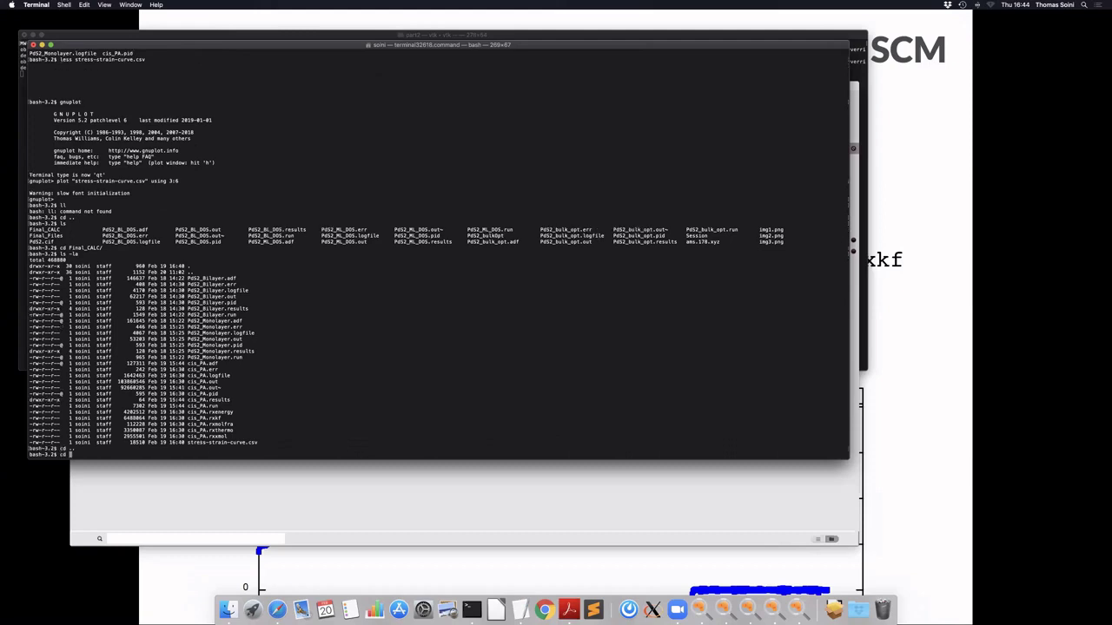
key("Tab")
key("Tab")
key("Tab")
key("BackSpace")
key("BackSpace")
type("ls -la")
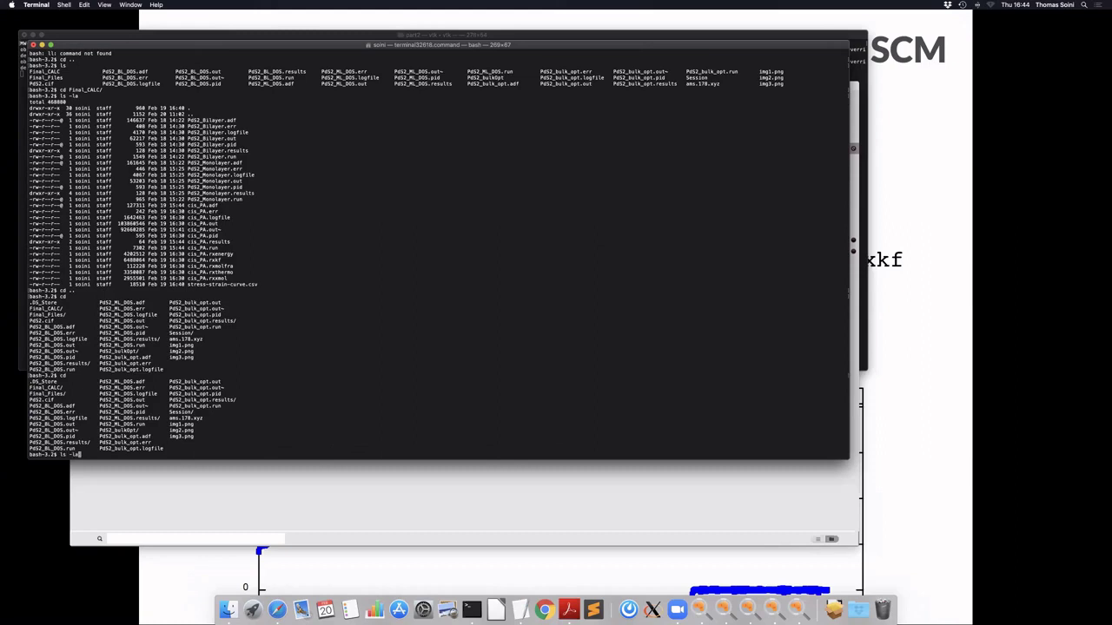
key("Return")
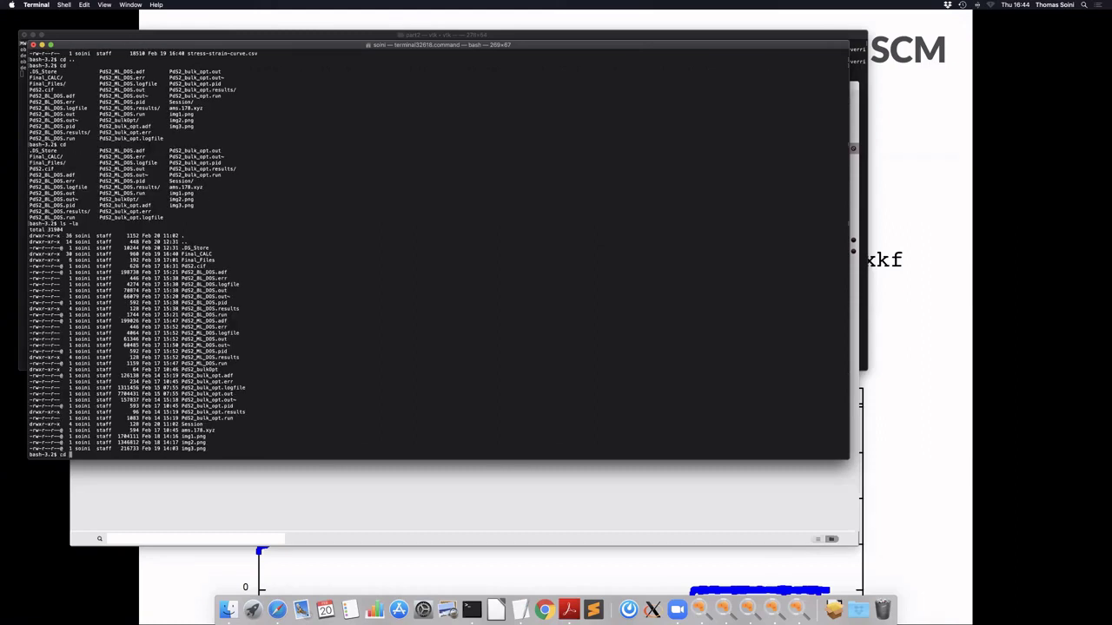
Step: Enter the Session directory and list all its contents in long format
type("cd S")
key("Tab")
key("Return")
type("ls -la")
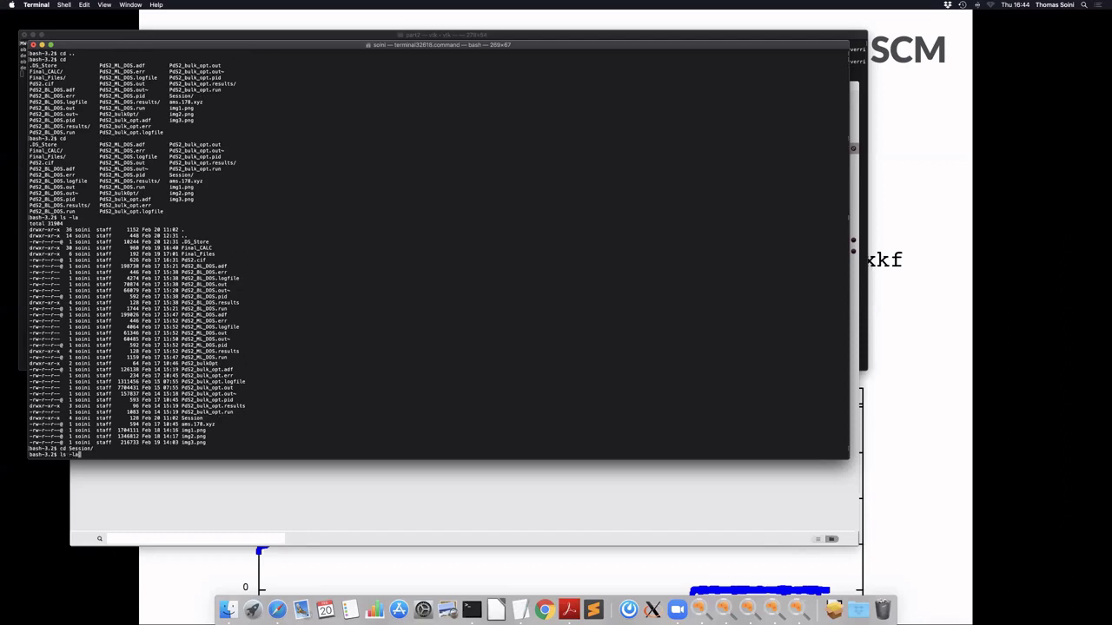
Step: List the Session folder's contents, change into its part2 subfolder and list the files there in long format
key("Return")
type("cd p")
key("Tab")
key("Return")
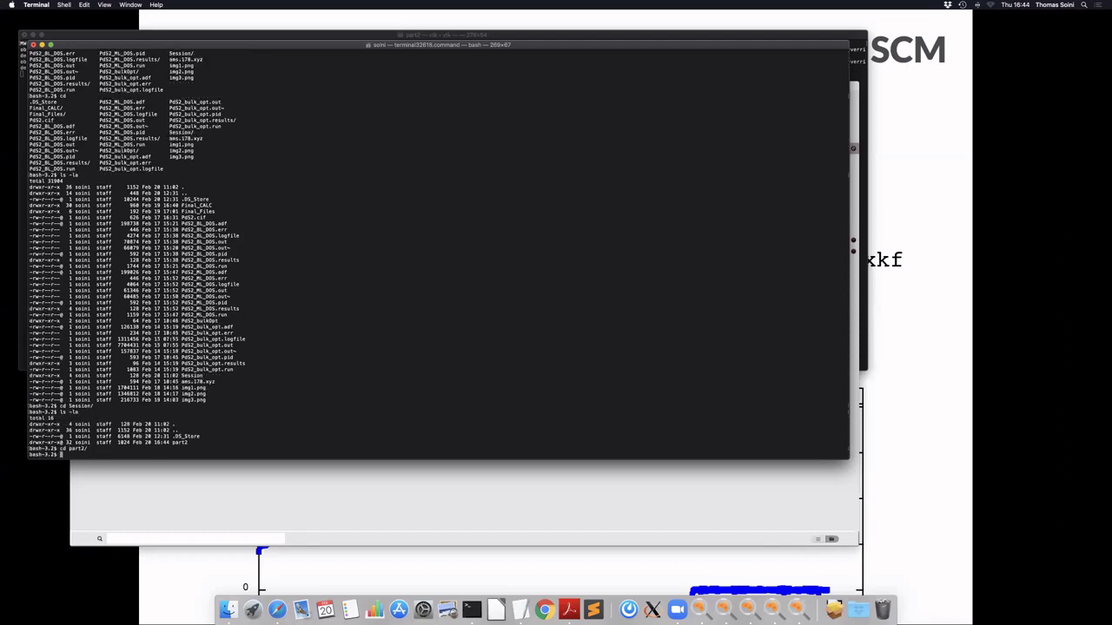
type("ls -l")
key("Return")
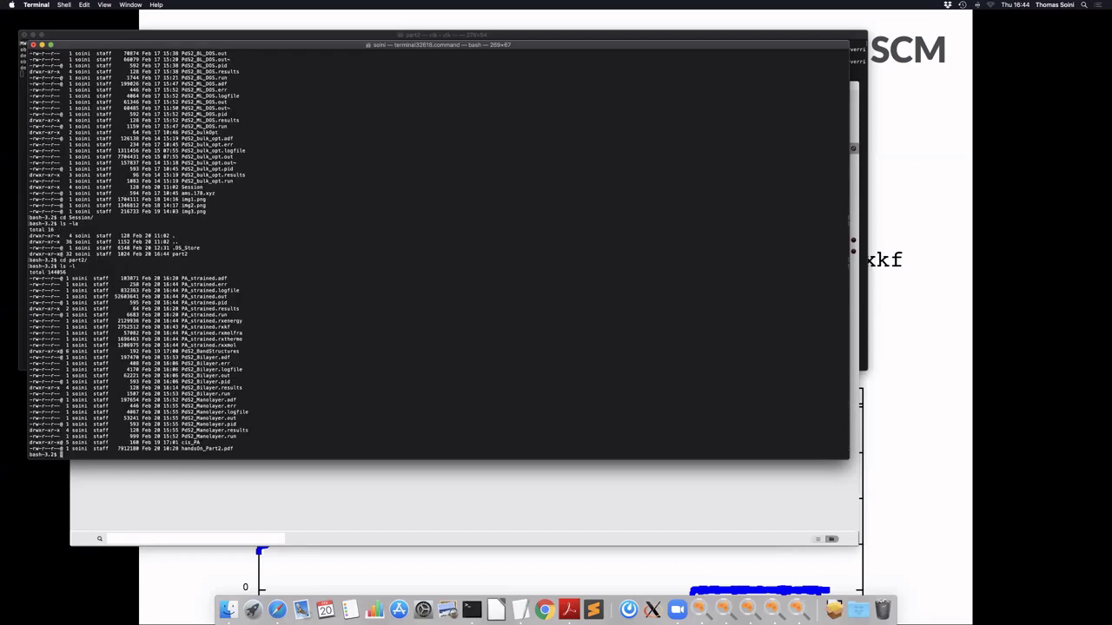
type("cd cis_PA/")
key("Return")
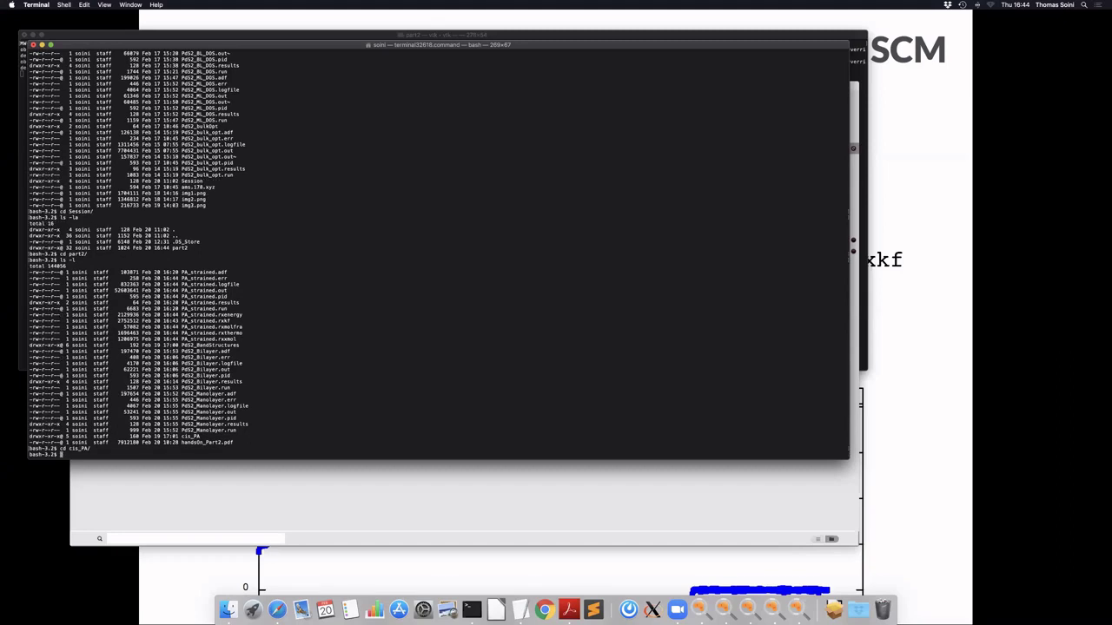
type("ls -l")
key("BackSpace")
key("BackSpace")
key("BackSpace")
key("BackSpace")
key("BackSpace")
type("cd ..")
key("Return")
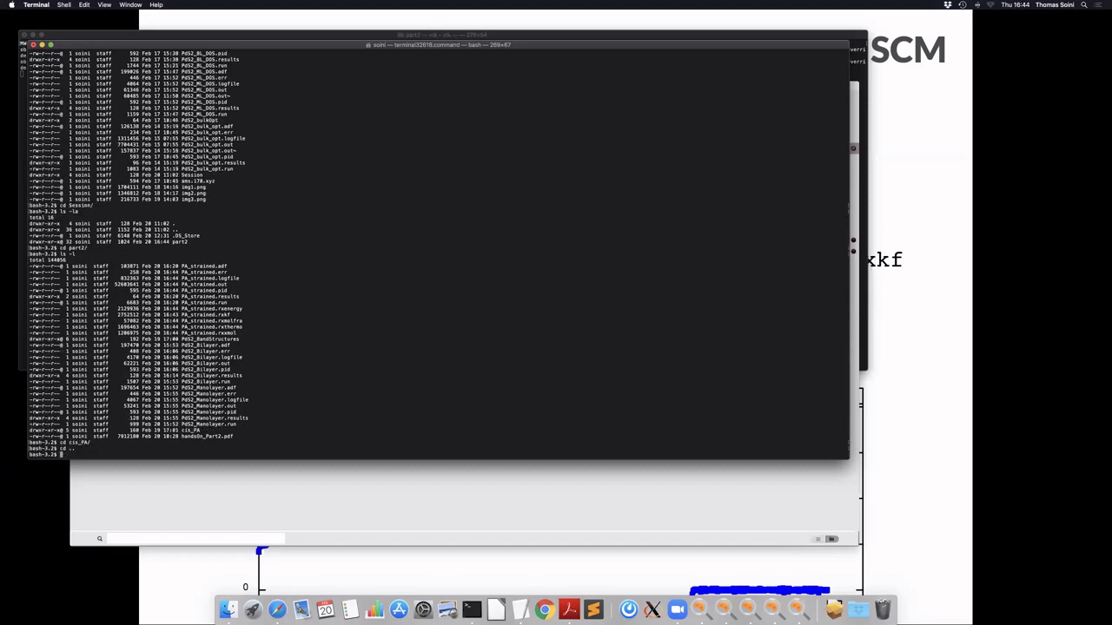
Step: Run cis_PA/stress_strain_curve.py on PA_strained.rxkf with startpython
type("s")
key("BackSpace")
type("startpython c")
key("Tab")
key("Tab")
key("Tab")
key("Tab")
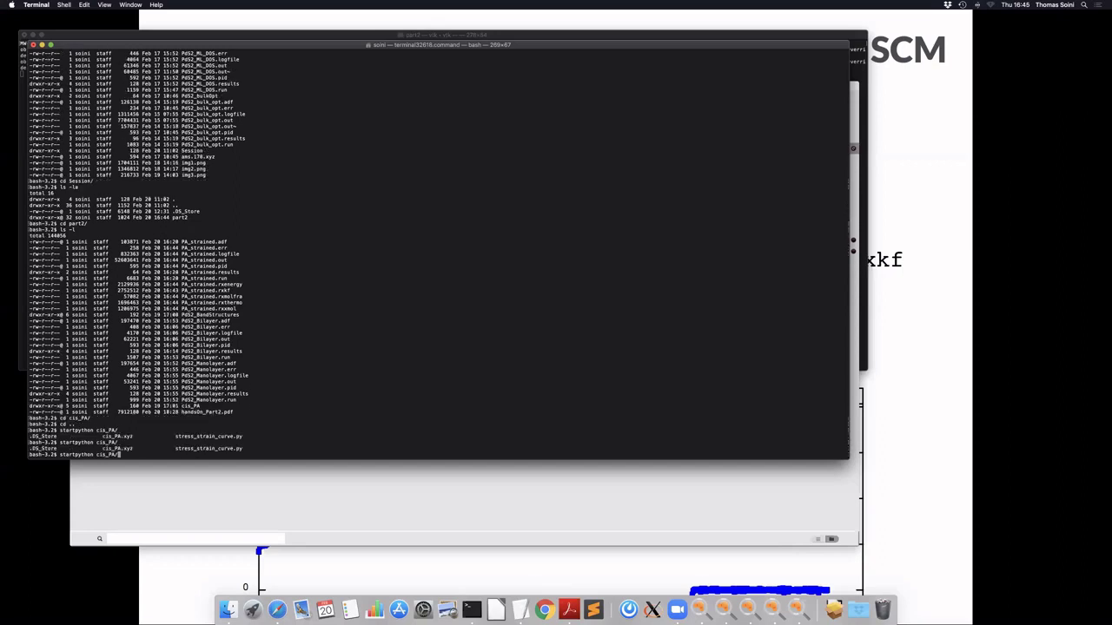
type("st")
key("Tab")
type("PA")
key("Tab")
type("rk")
key("BackSpace")
type("xkf")
key("Return")
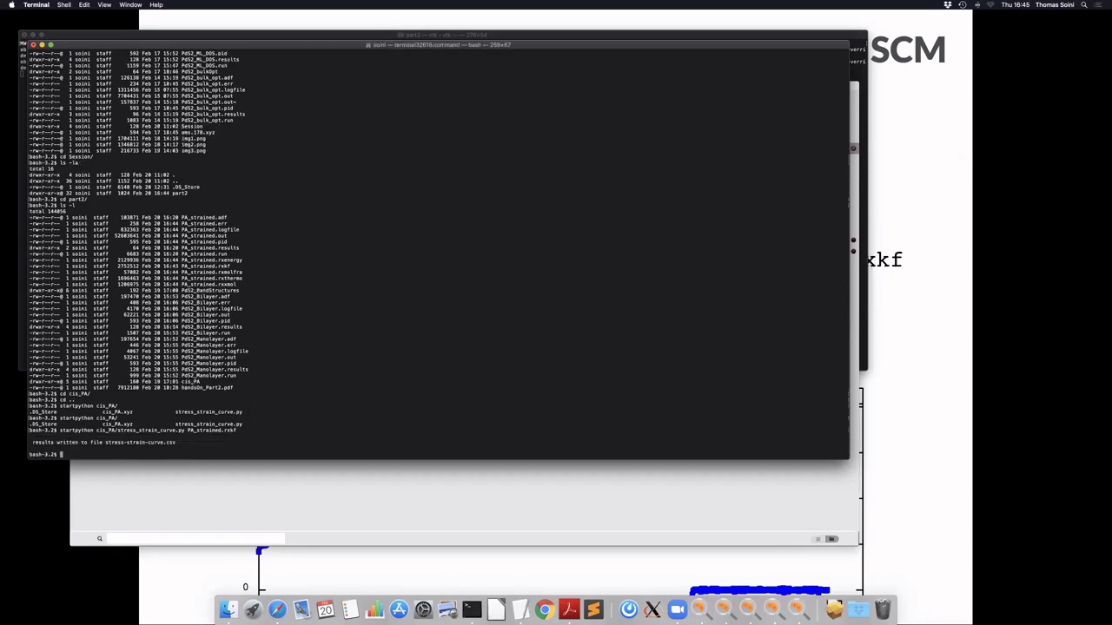
Step: Page through stress-strain-curve.csv with less, quit the viewer and return to the presentation slides
type("ll")
key("Return")
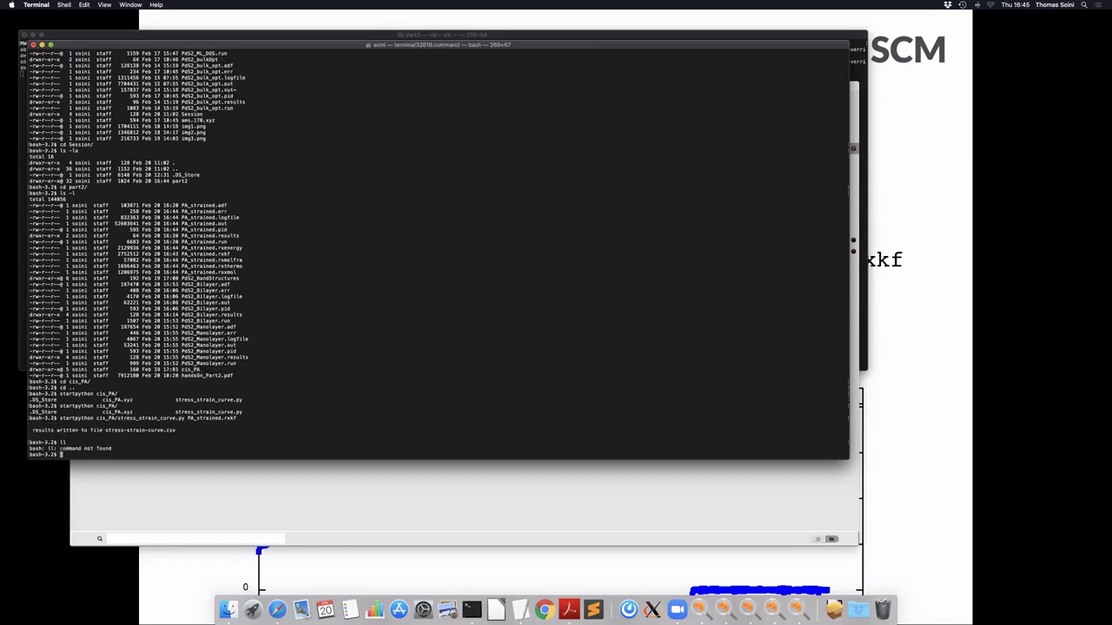
type("less stress-strain-curve.csv")
key("Return")
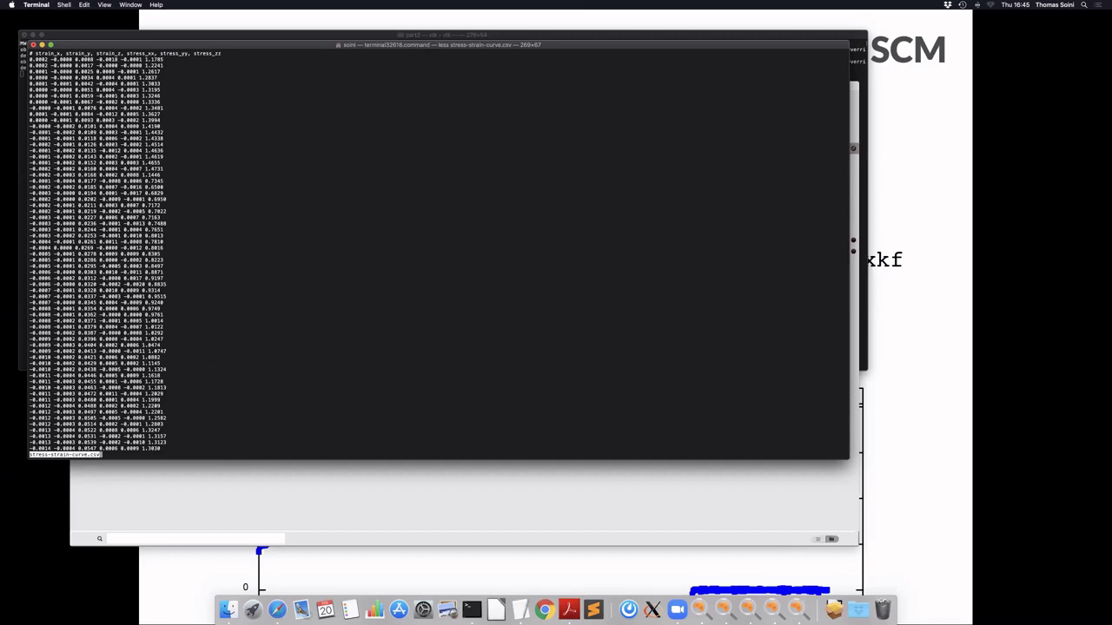
key("Down")
key("Down")
key("Down")
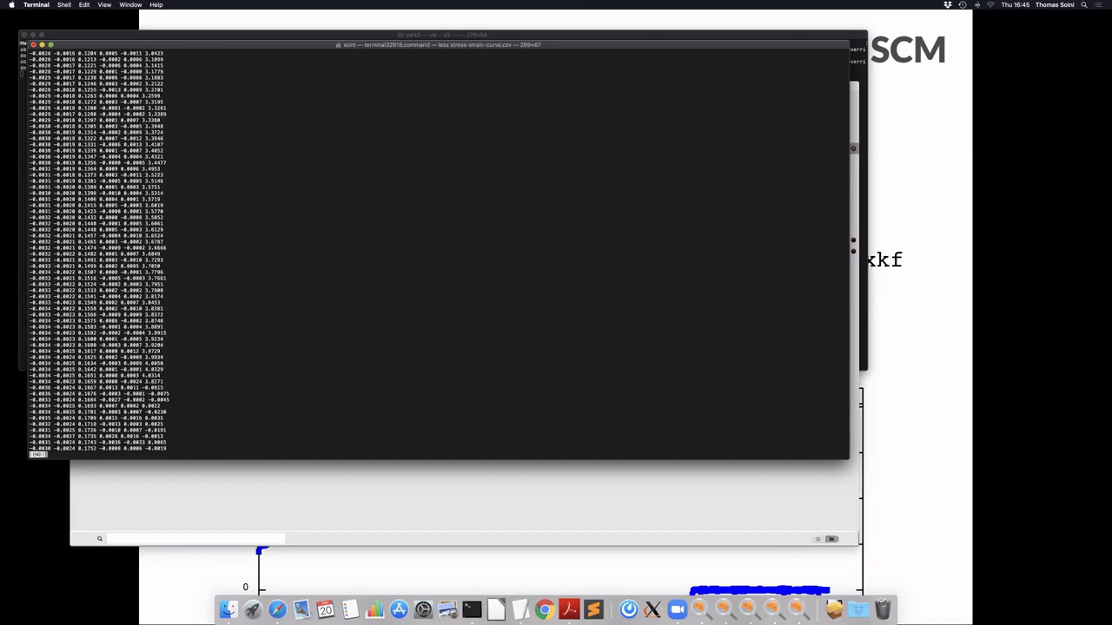
key("Up")
key("Up")
key("Up")
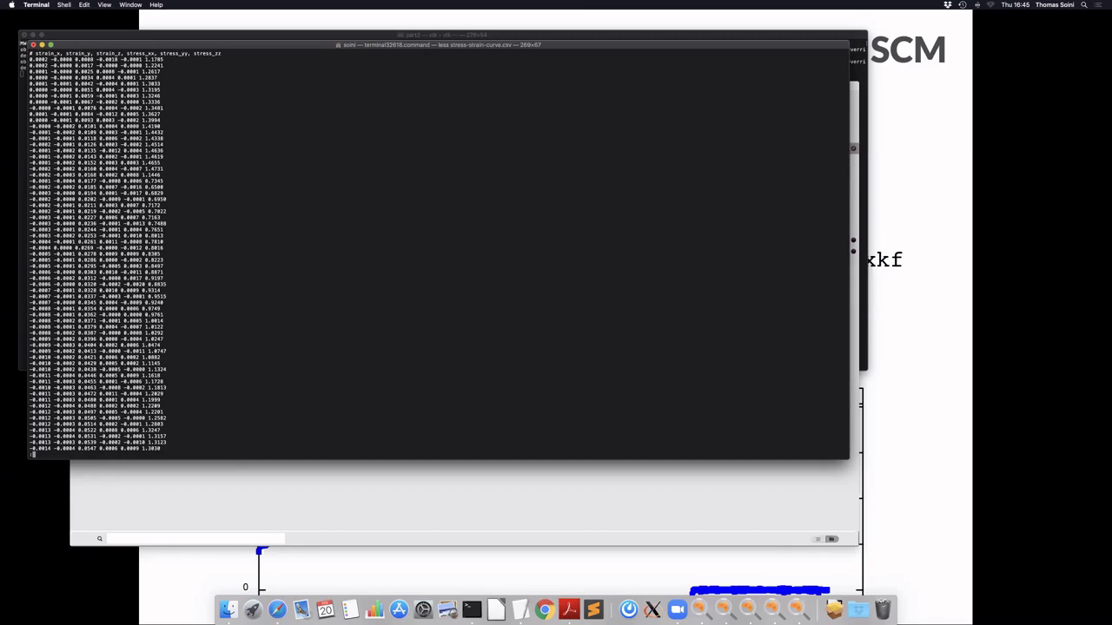
key("q")
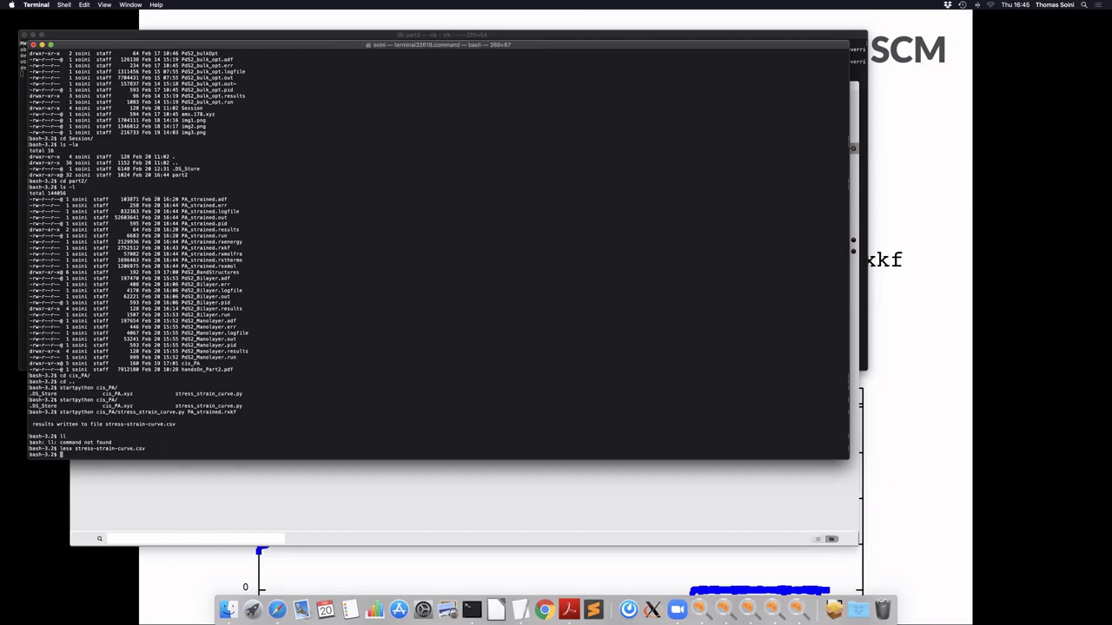
key("super+Tab")
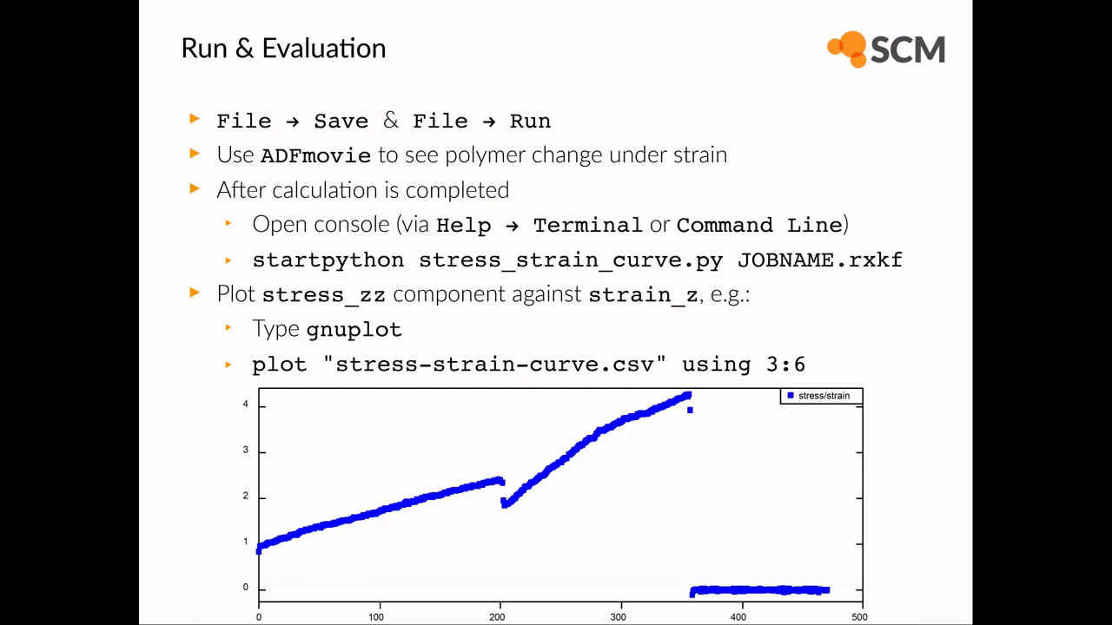
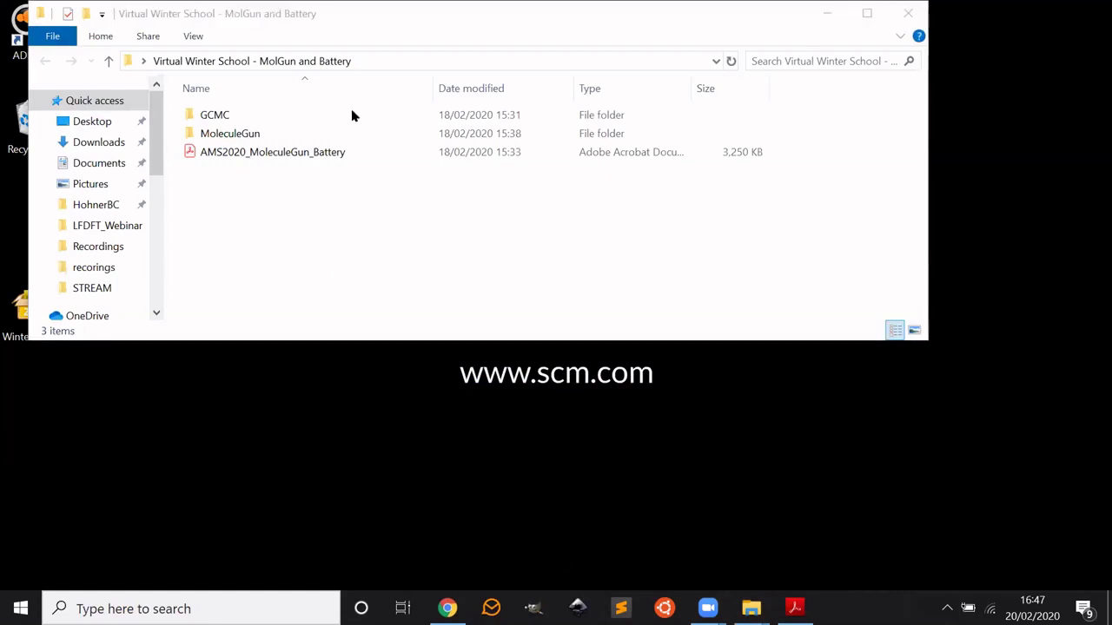
Step: Open the AMS2020_MoleculeGun_Battery PDF, follow its online version link and skim the Bouncing Buckyball tutorial
double_click(317, 158)
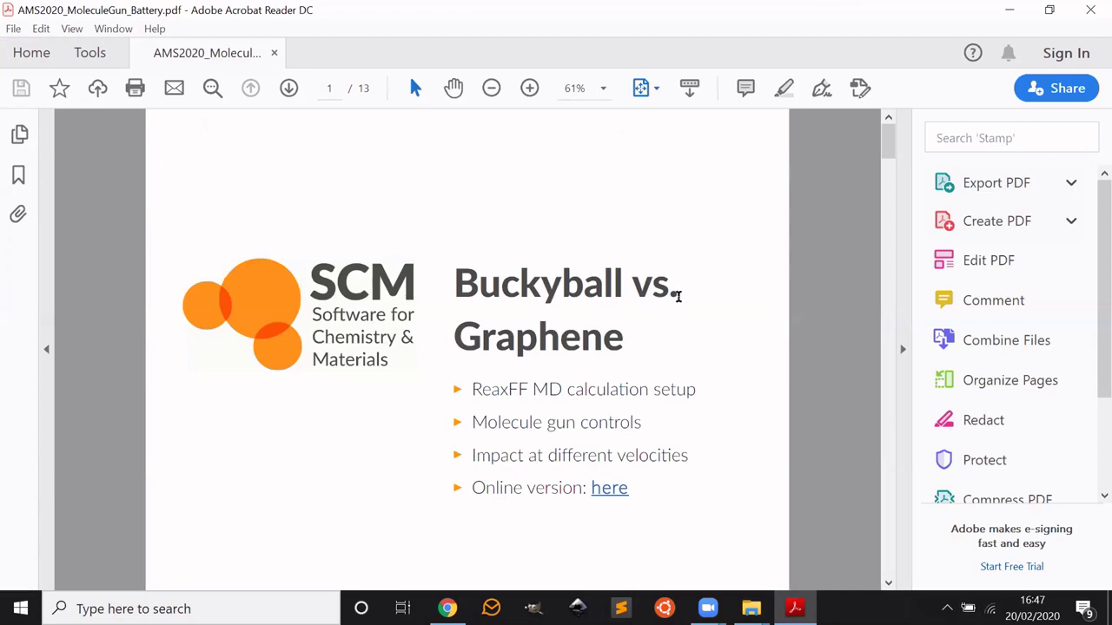
left_click(610, 489)
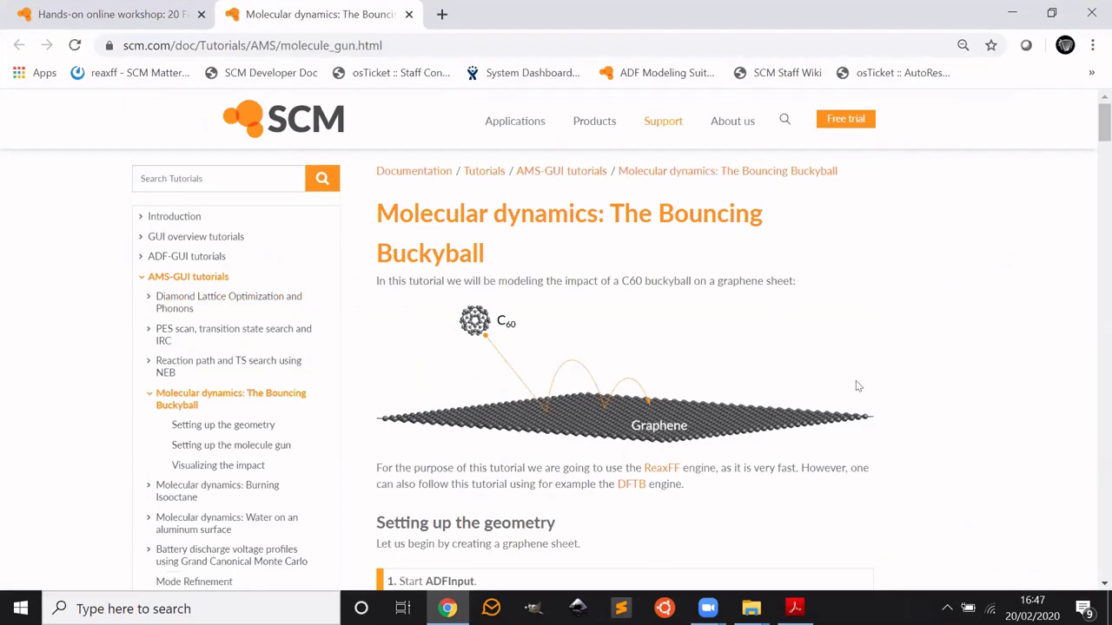
scroll(578, 347, "down", 3)
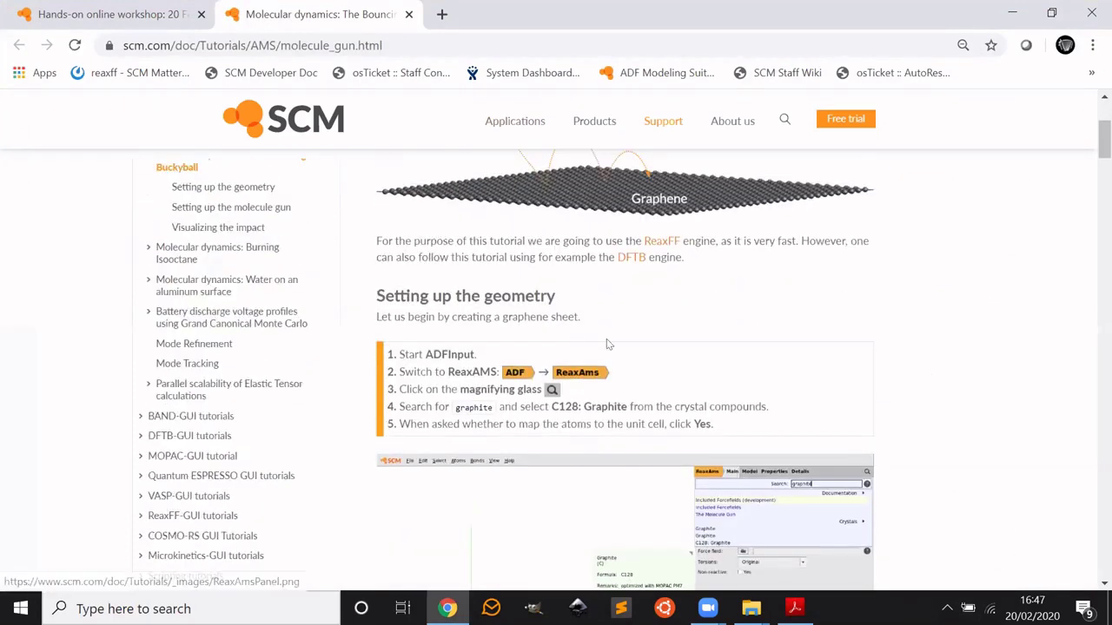
scroll(605, 345, "up", 3)
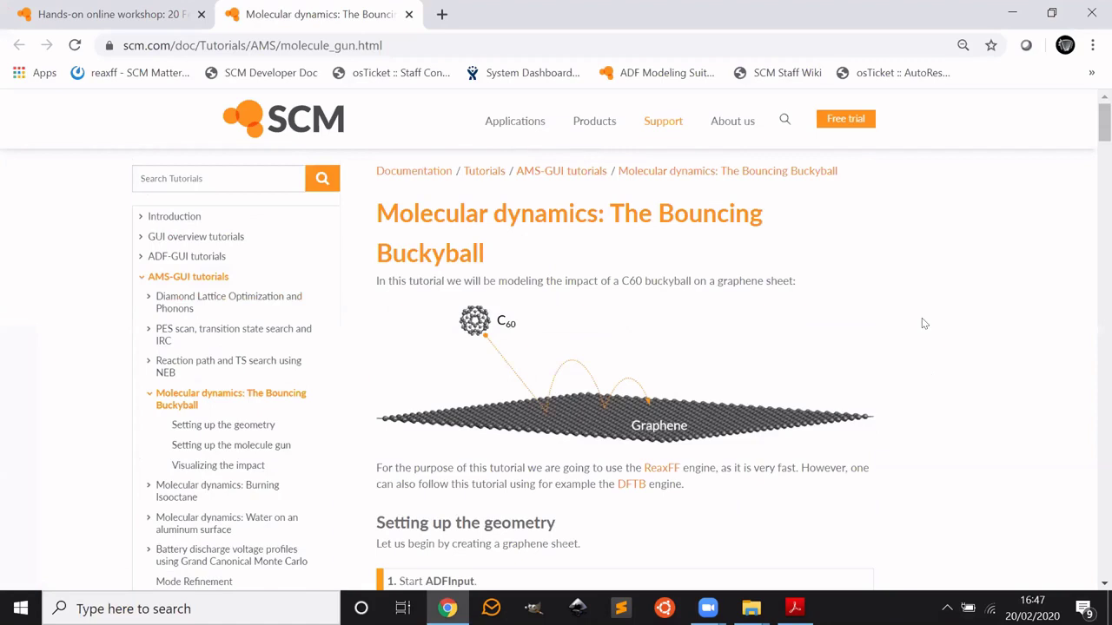
scroll(942, 352, "down", 7)
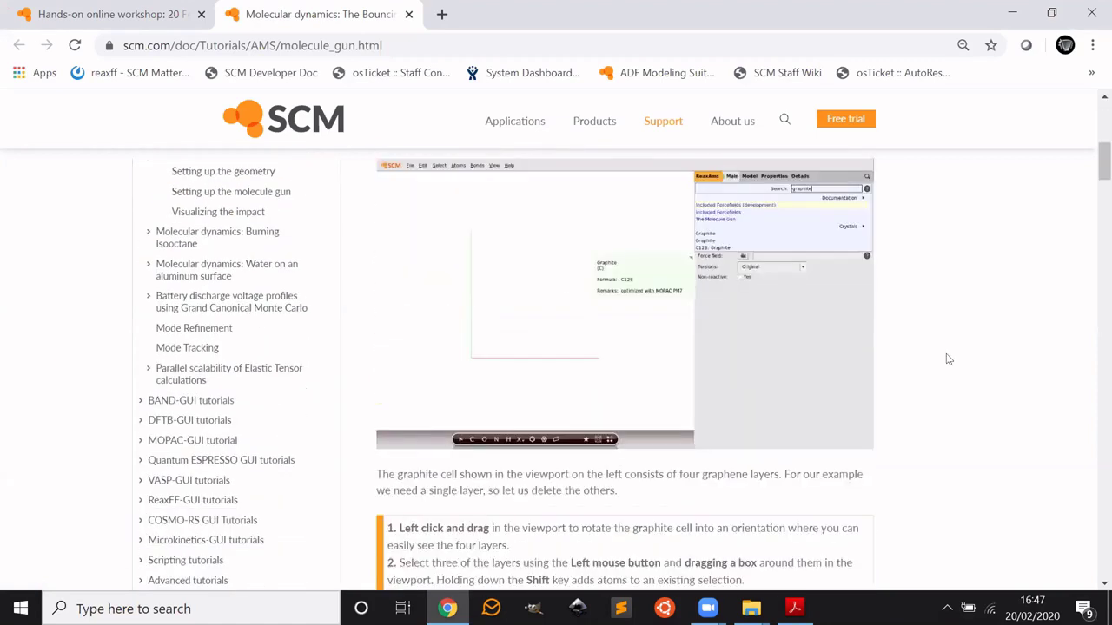
scroll(948, 358, "down", 10)
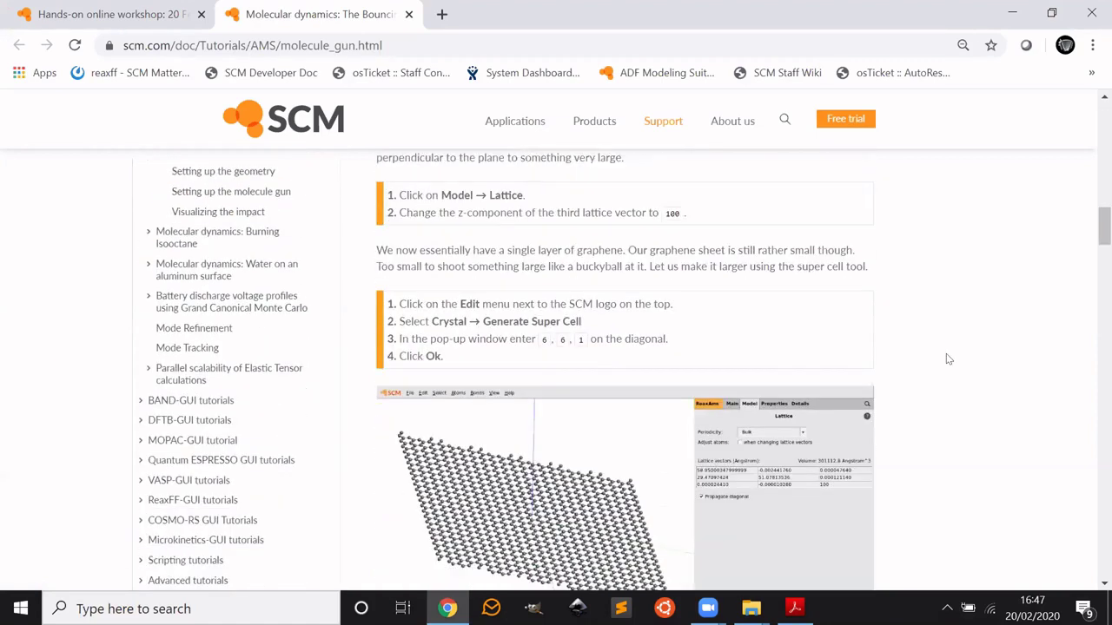
scroll(948, 358, "down", 5)
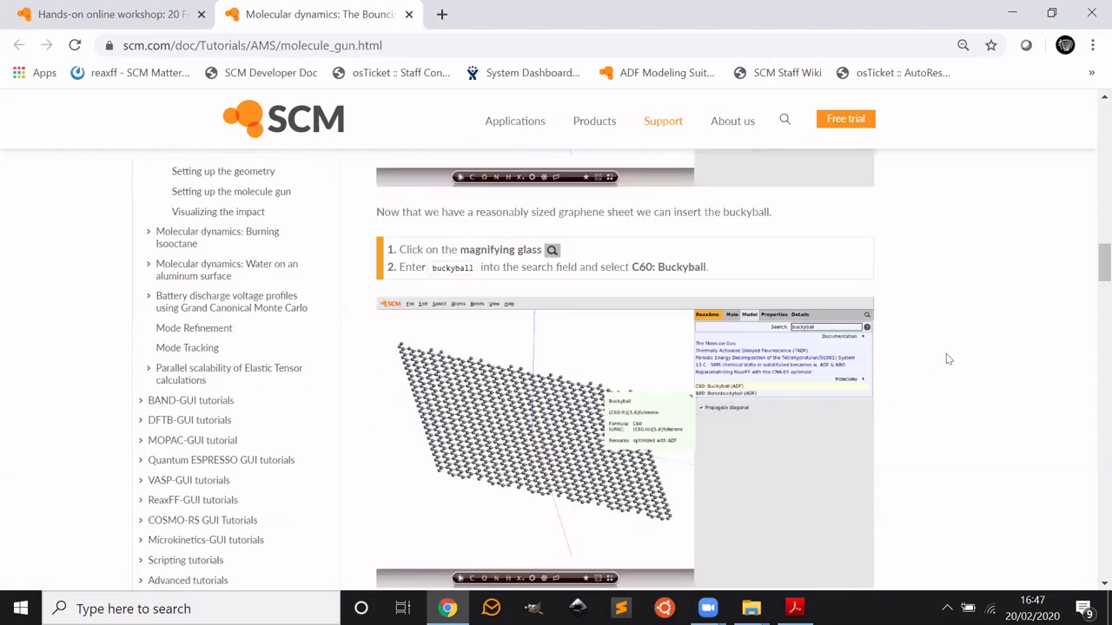
scroll(946, 354, "down", 20)
scroll(947, 355, "up", 10)
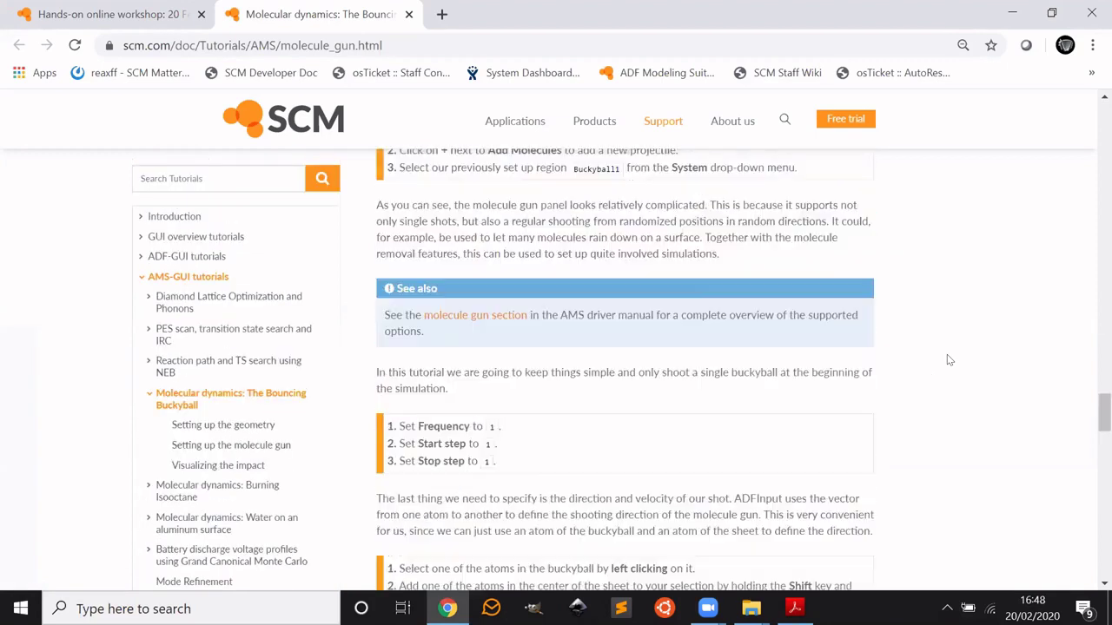
scroll(948, 360, "up", 20)
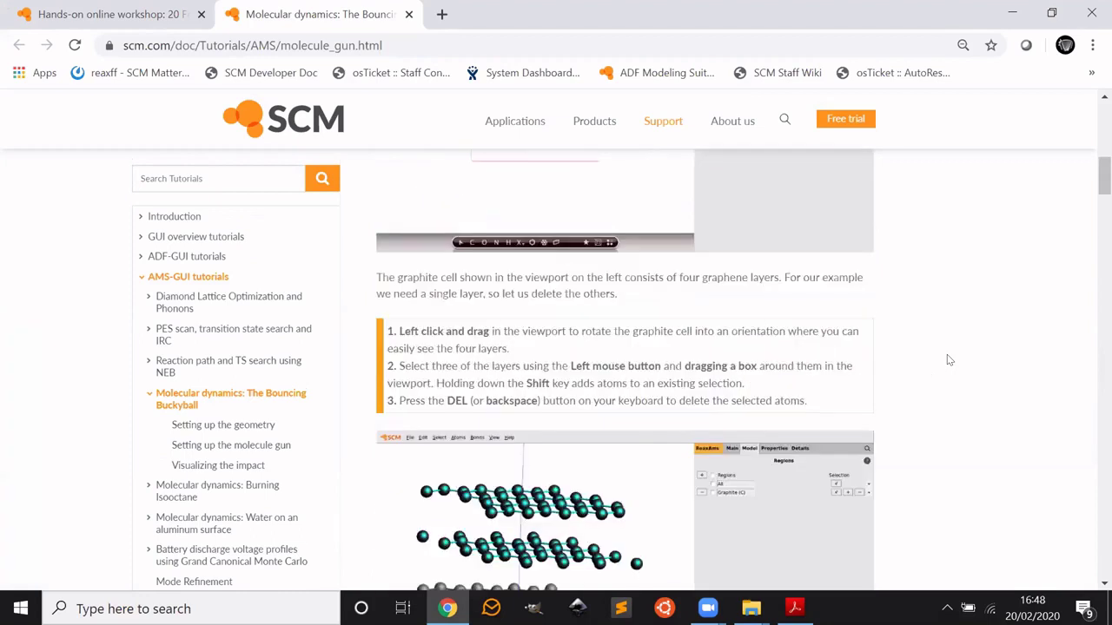
scroll(947, 354, "up", 12)
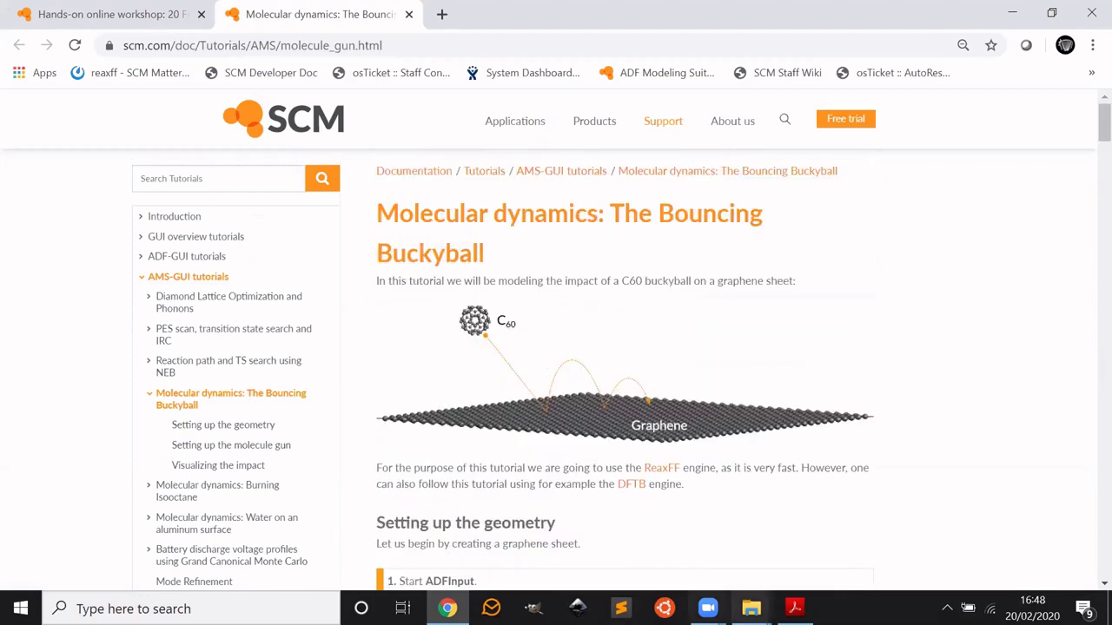
Step: Switch back to the PDF in Acrobat Reader and read the page on creating the graphene sheet
left_click(794, 608)
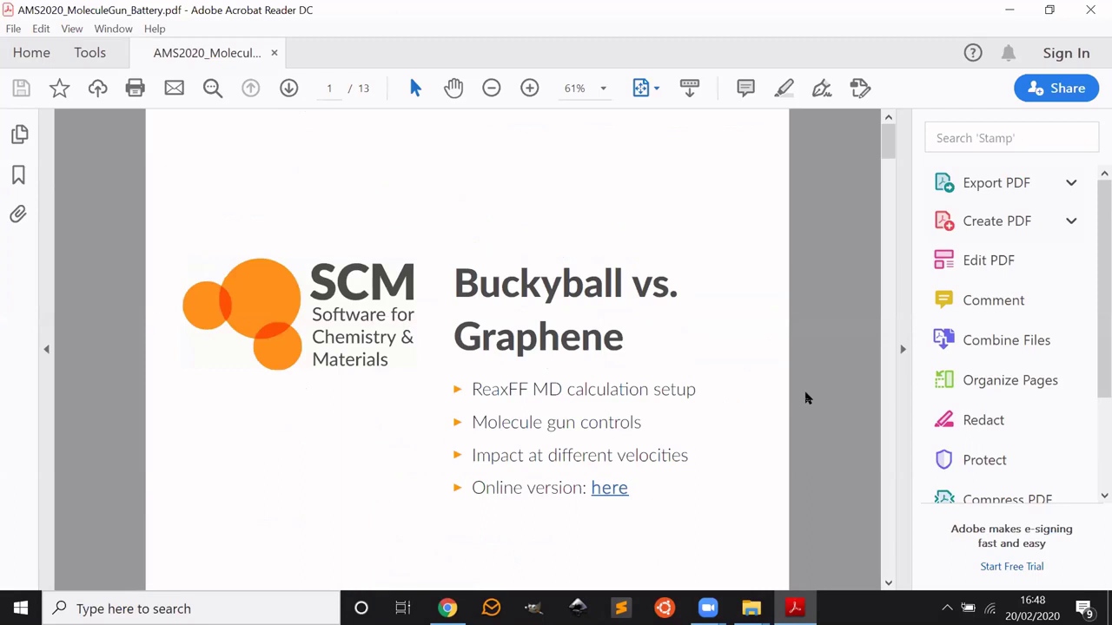
scroll(805, 398, "down", 5)
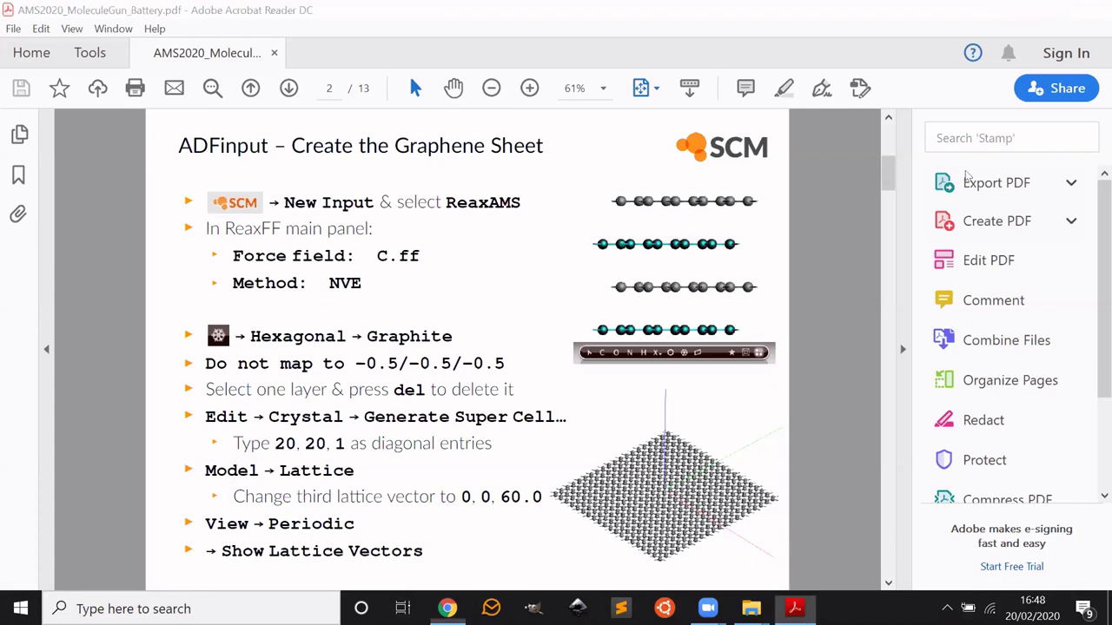
Step: Minimize the PDF and the folder window and launch ADFjobs from the desktop
left_click(1005, 14)
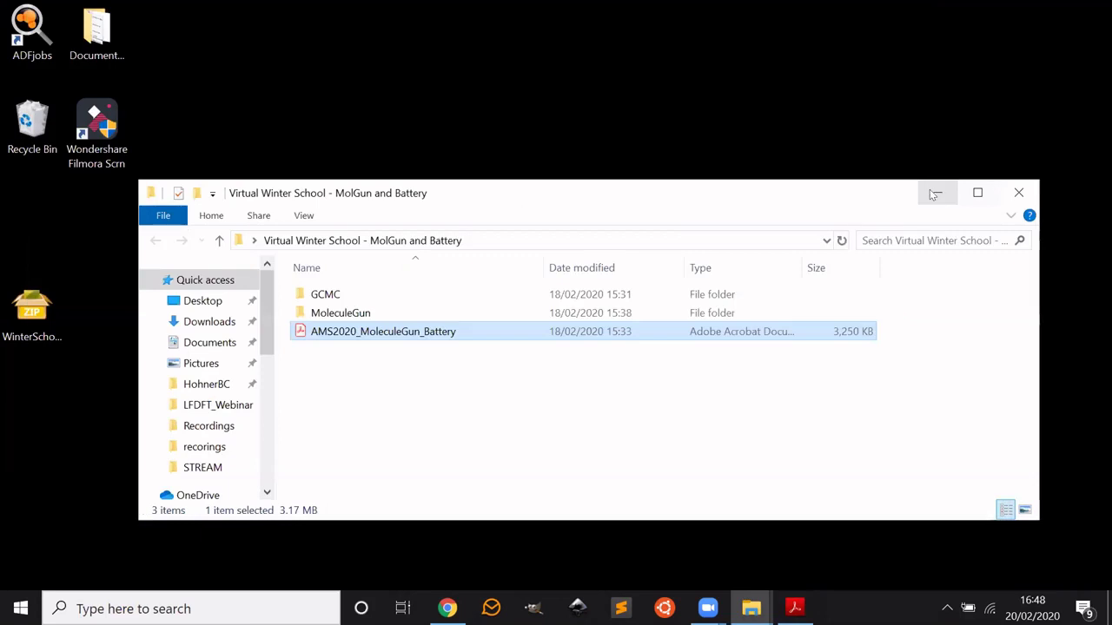
left_click(935, 191)
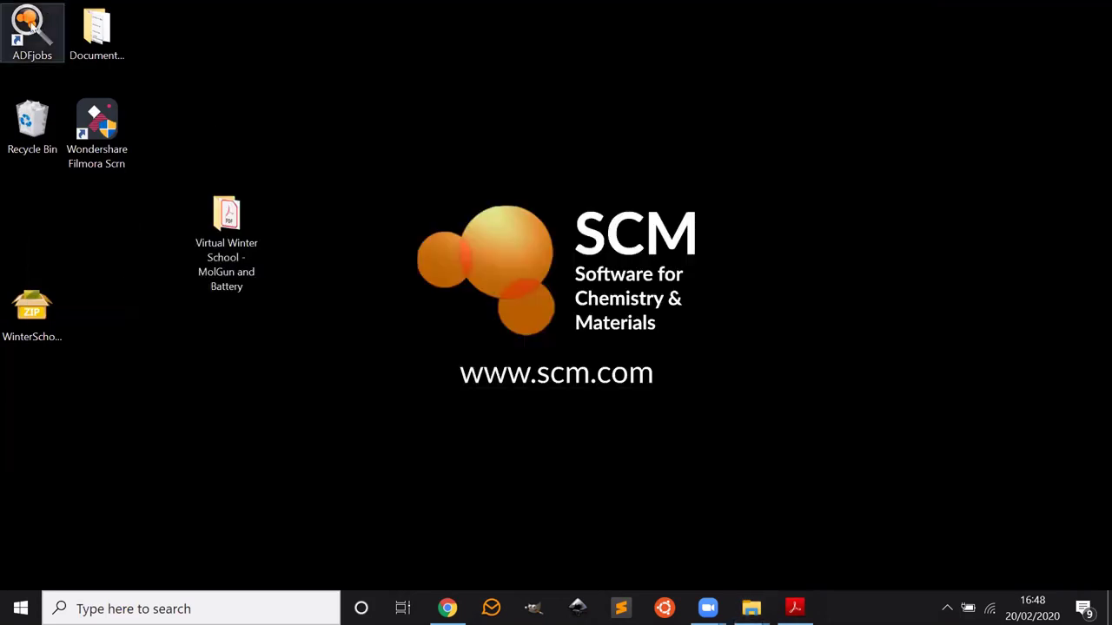
double_click(32, 26)
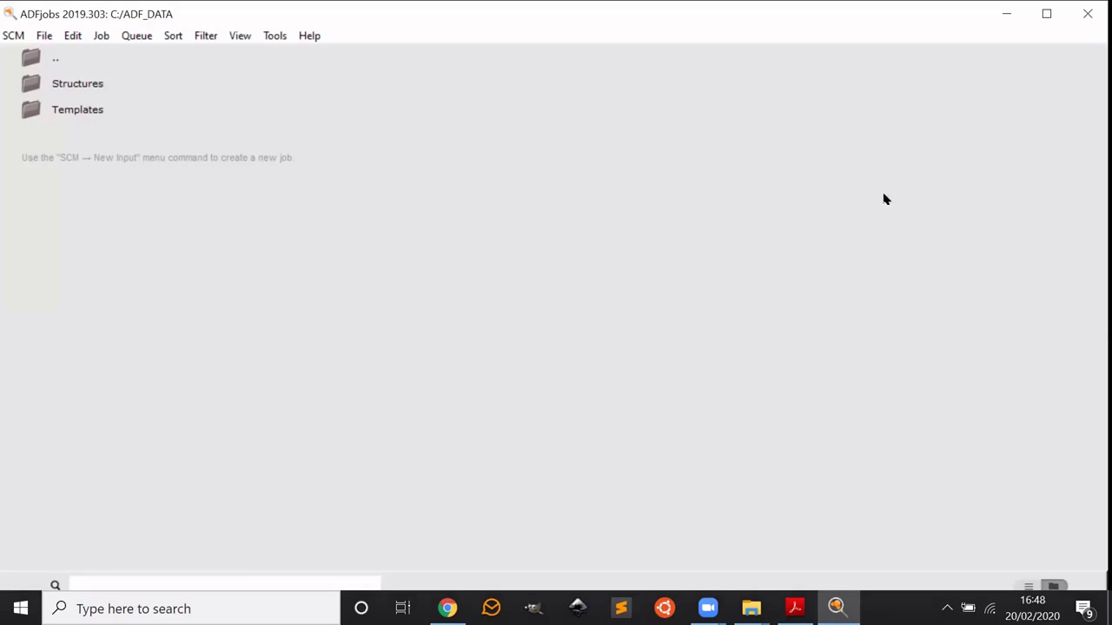
Step: Create a new input from ADFjobs and switch its calculation engine from ADF to ReaxAms
left_click(11, 39)
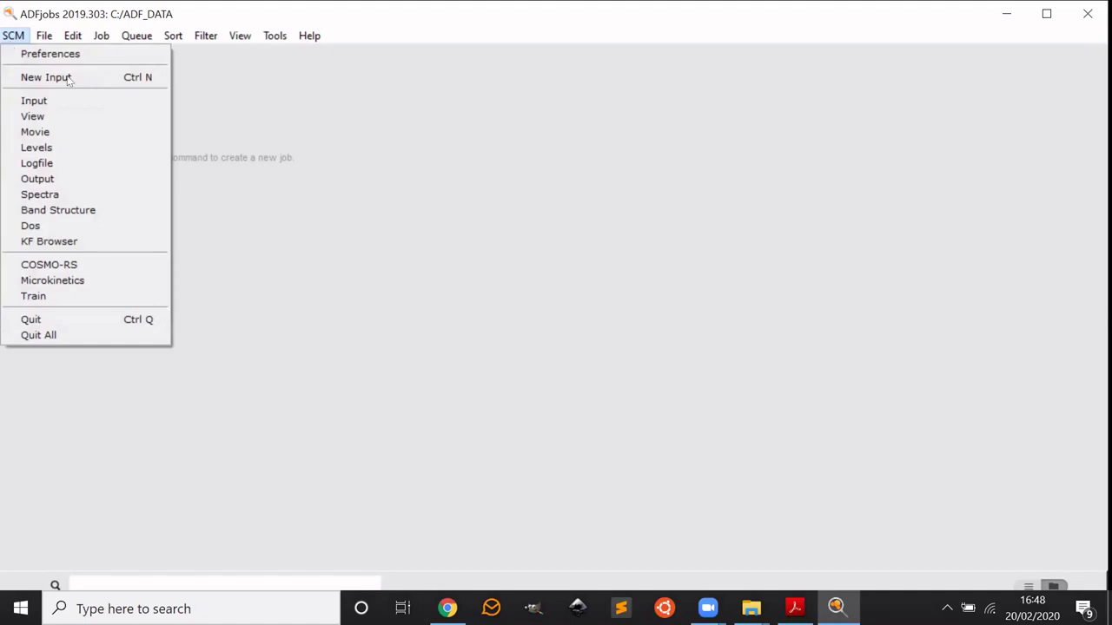
key("Down")
key("Down")
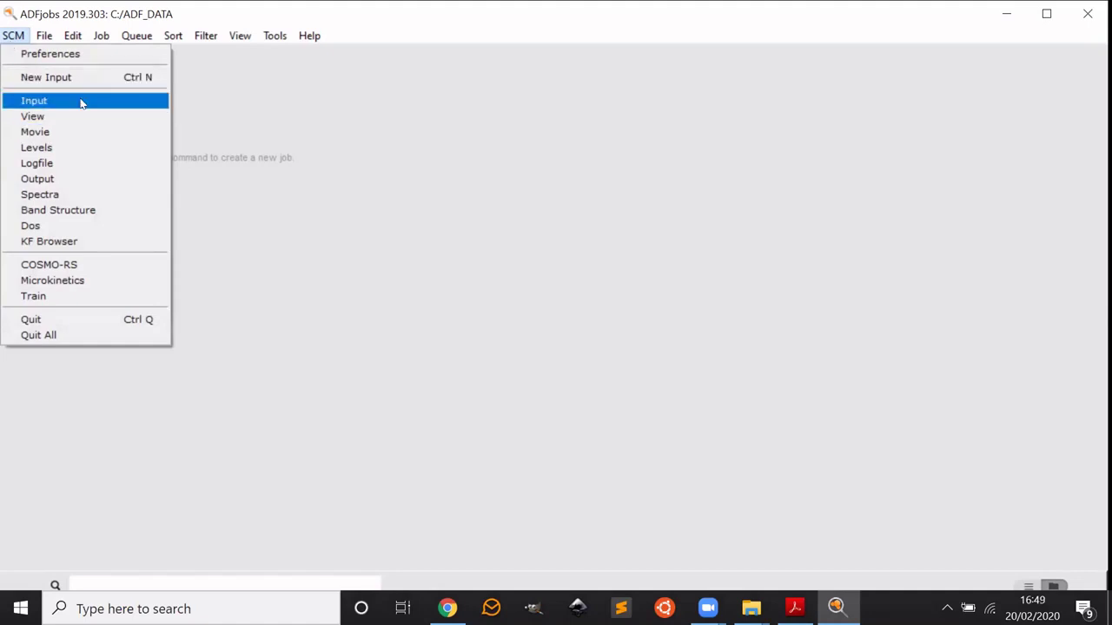
left_click(86, 78)
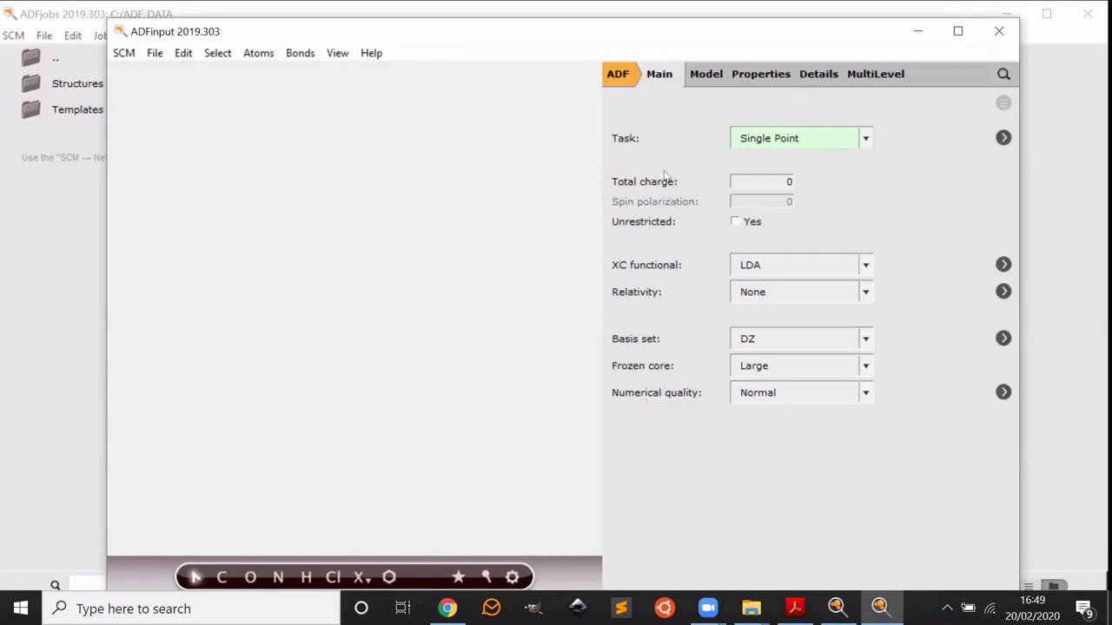
left_click(618, 74)
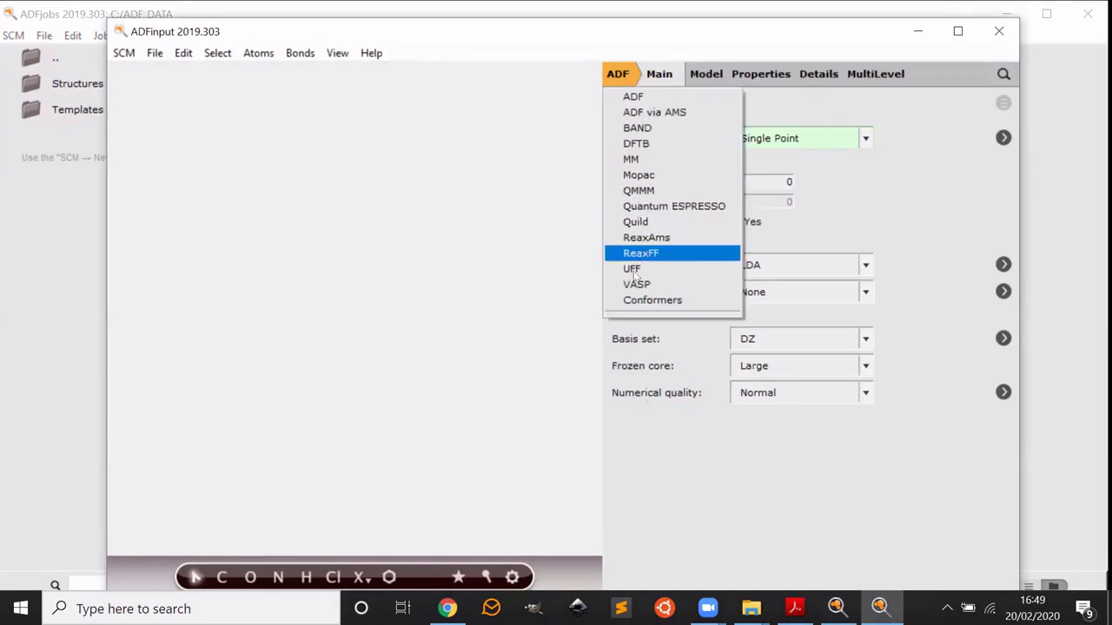
left_click(672, 237)
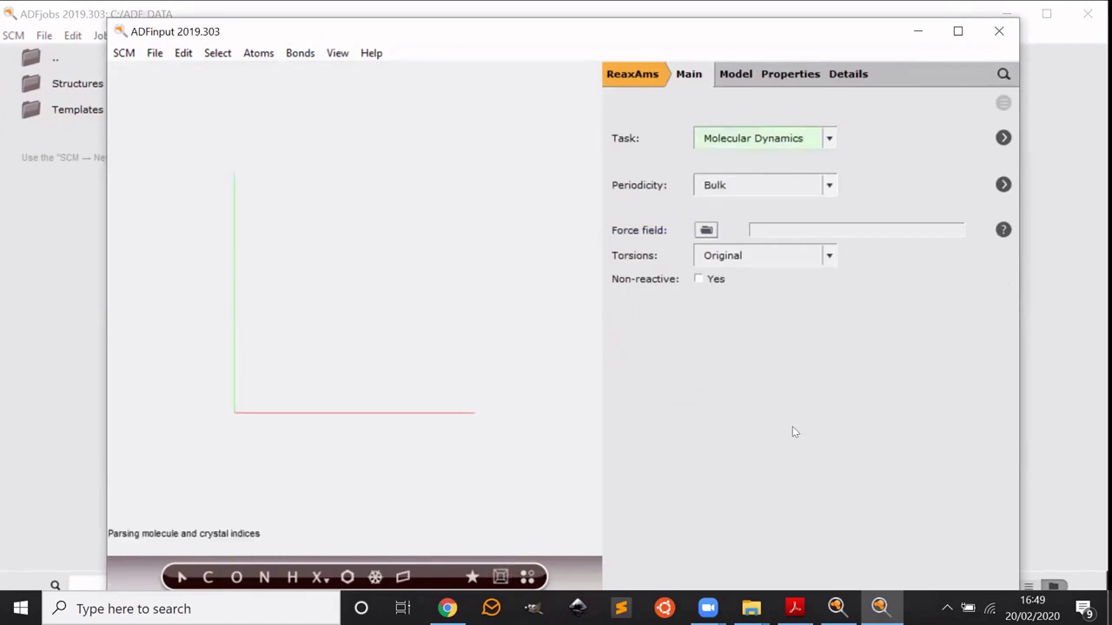
Step: Search the ADFinput database for "graph"
key("ctrl+f")
type("rg")
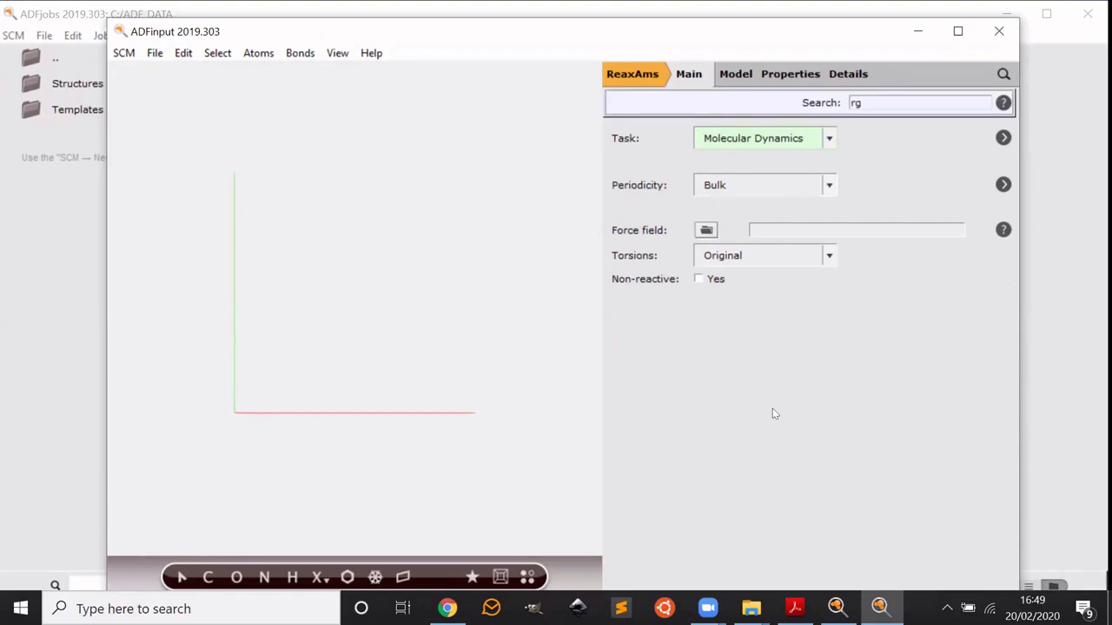
type("raph")
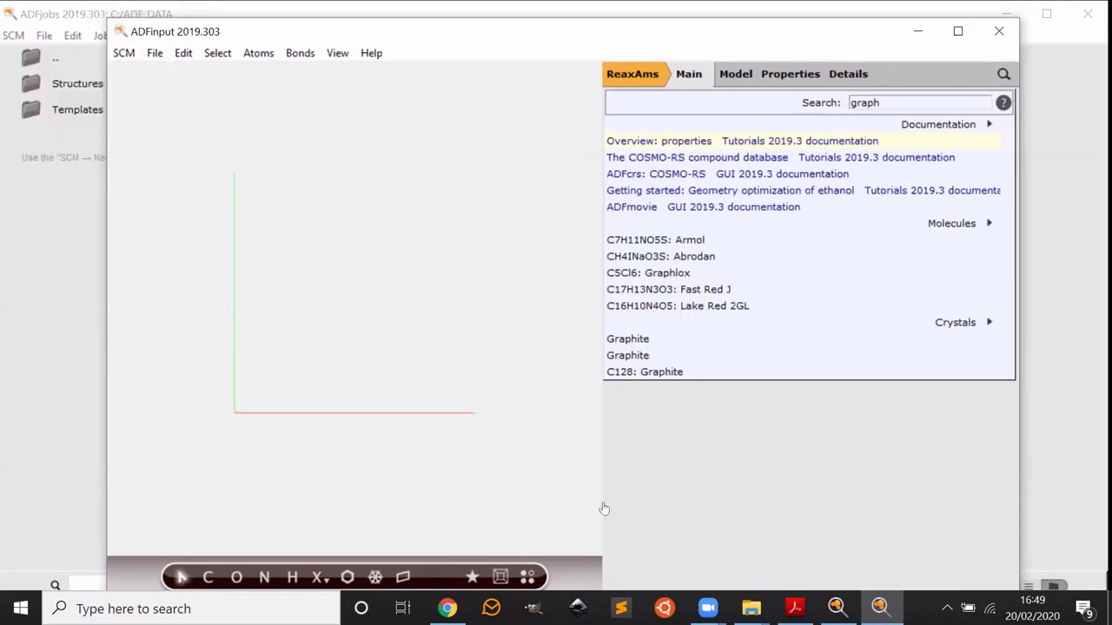
Step: Import the first Graphite crystal from the search results into the model
left_click(1002, 75)
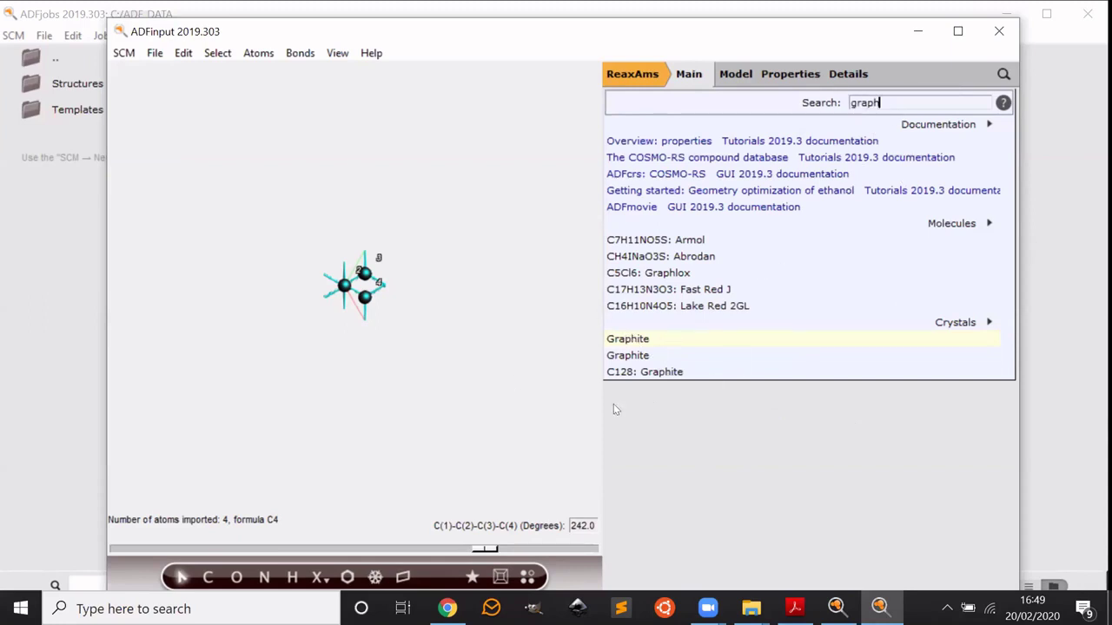
left_click(383, 329)
left_click_drag(383, 329, 226, 177)
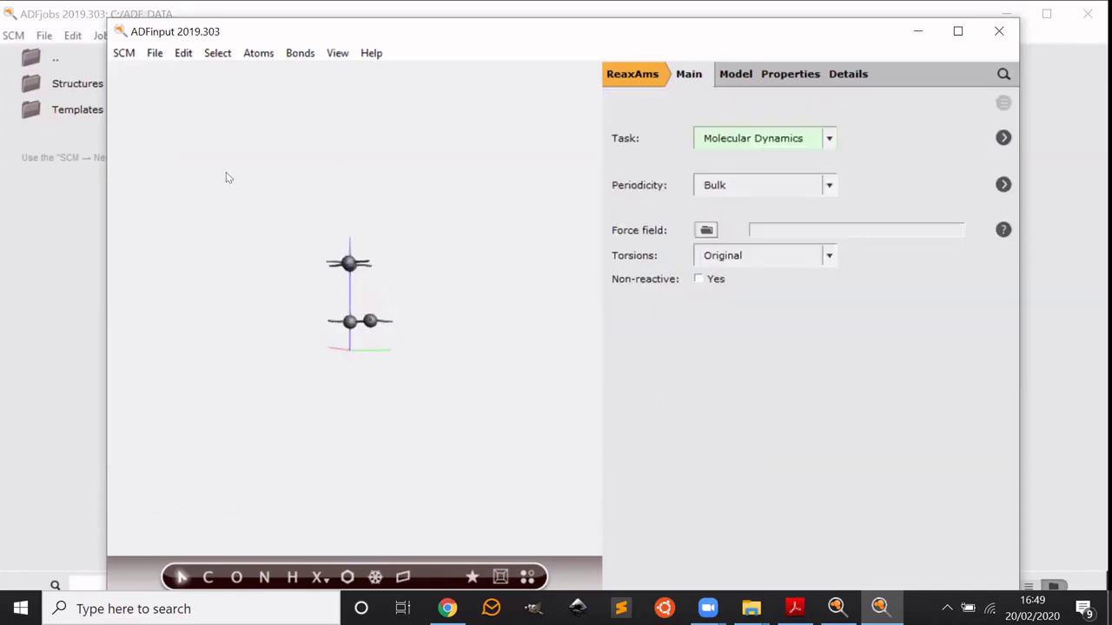
scroll(330, 313, "up", 3)
mouse_move(475, 304)
left_mouse_down()
mouse_move(449, 318)
mouse_move(472, 315)
left_mouse_up()
left_click_drag(363, 518, 297, 470)
left_click_drag(157, 212, 258, 199)
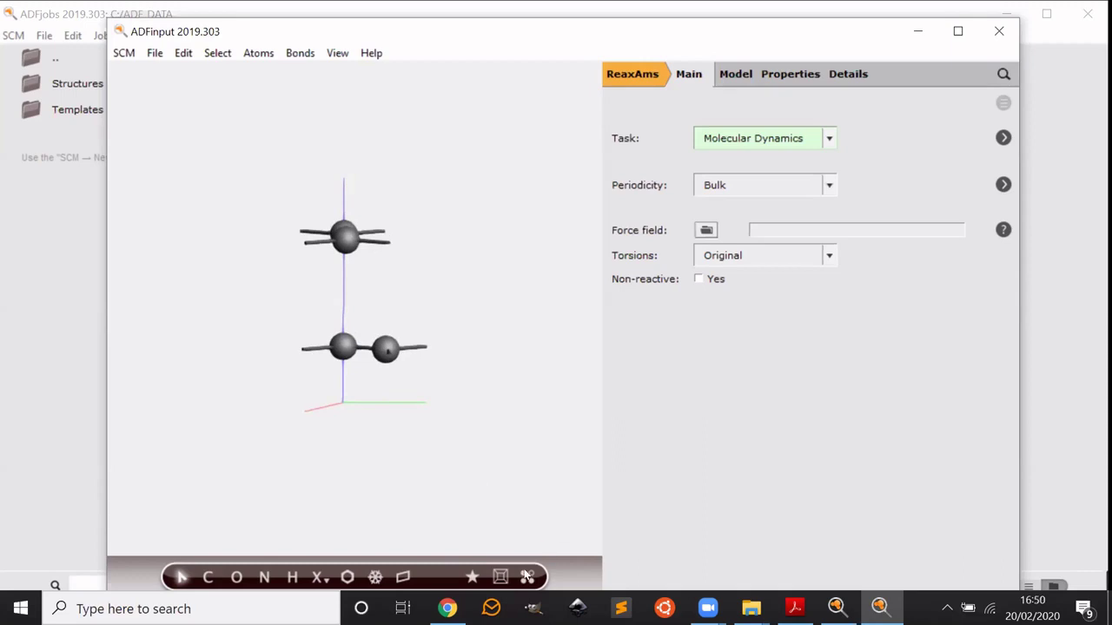
Step: Show the periodic images of the graphite cell and return to the single-cell view
left_click(528, 577)
left_click_drag(379, 460, 575, 476)
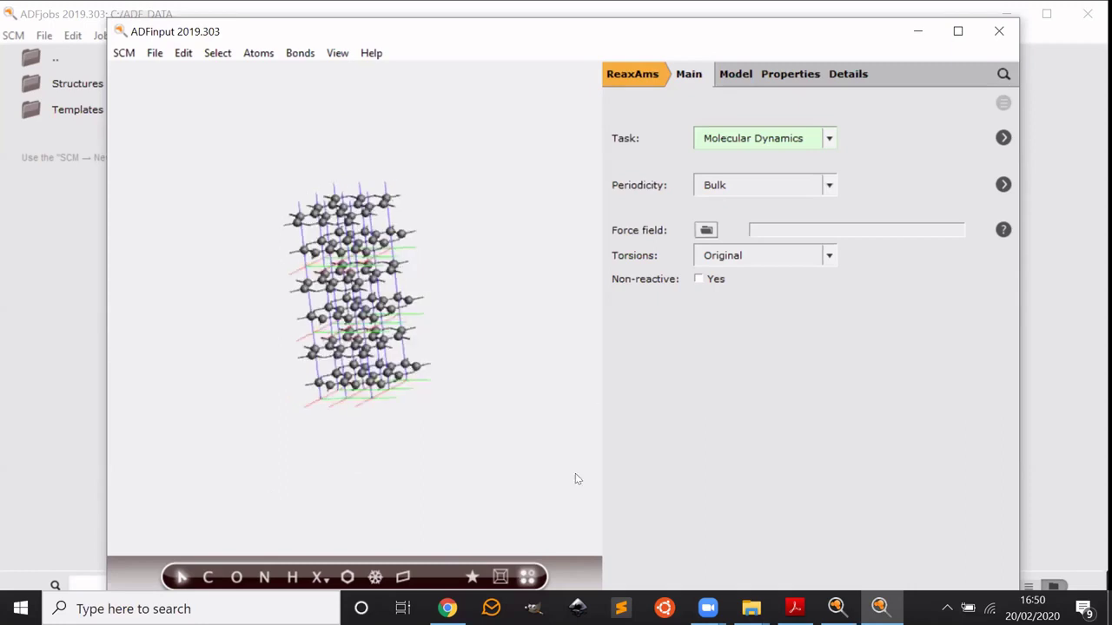
left_click(528, 577)
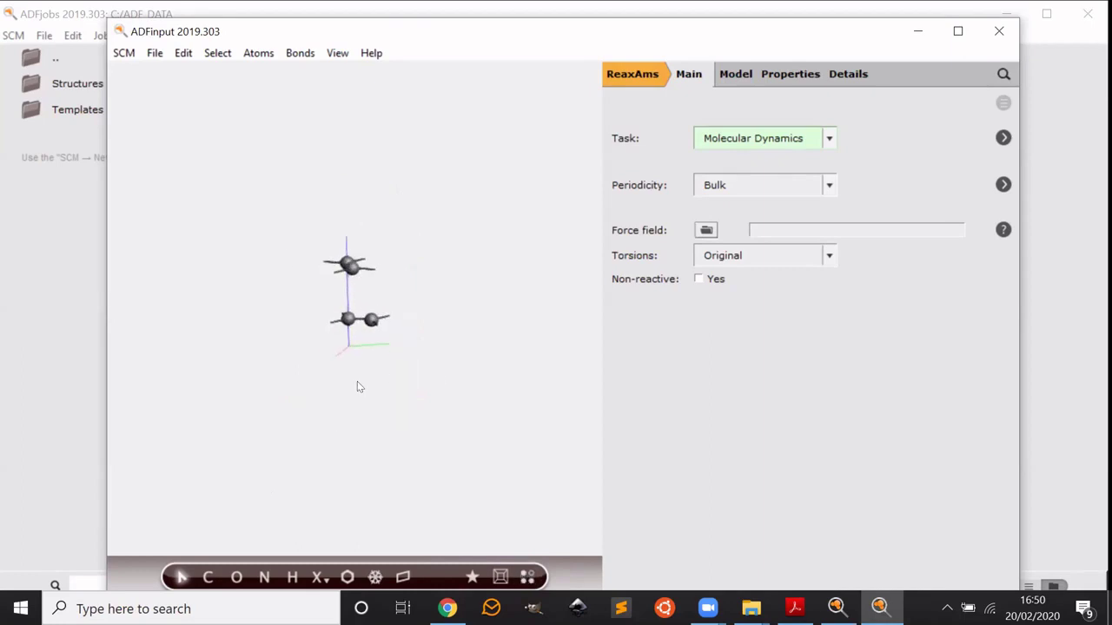
Step: Select the two carbon atoms of the upper graphite layer and delete them
scroll(354, 277, "up", 5)
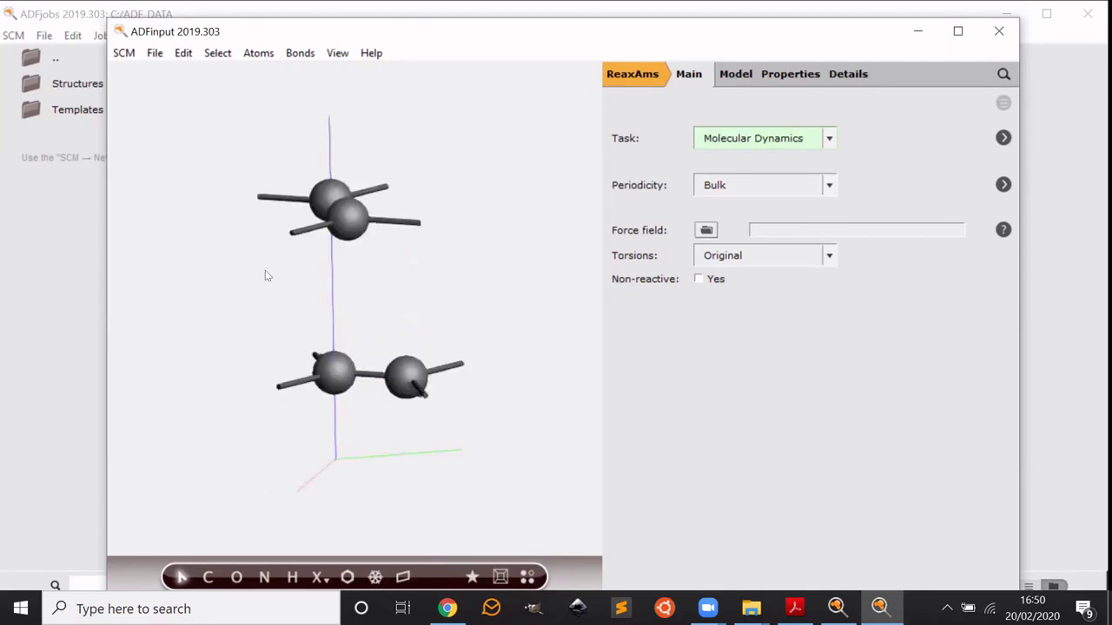
left_click_drag(211, 279, 511, 274)
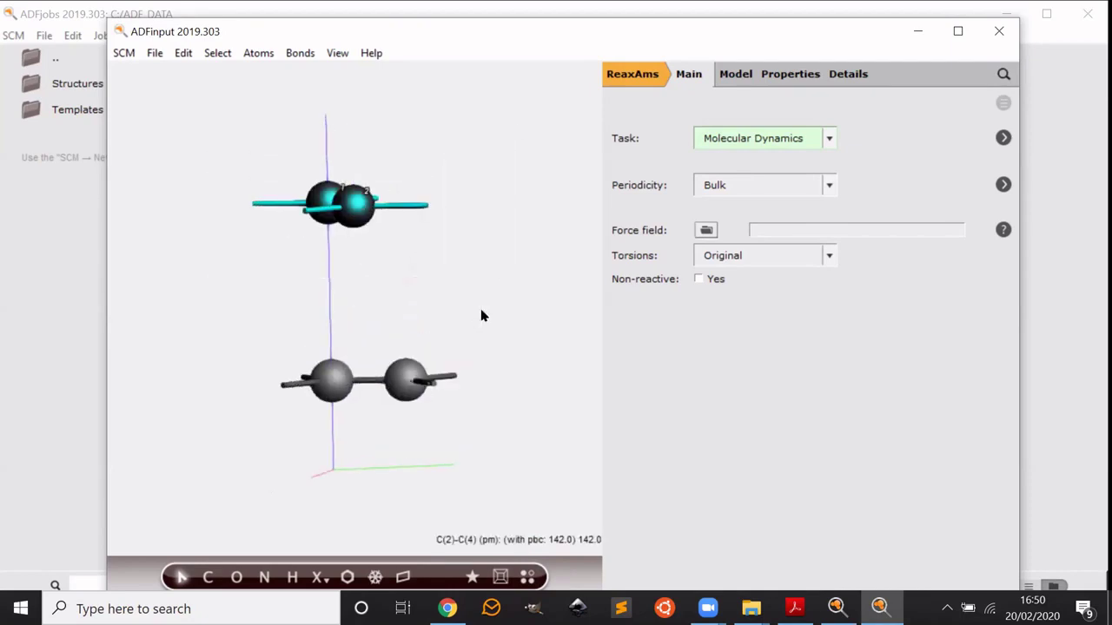
left_click(183, 259)
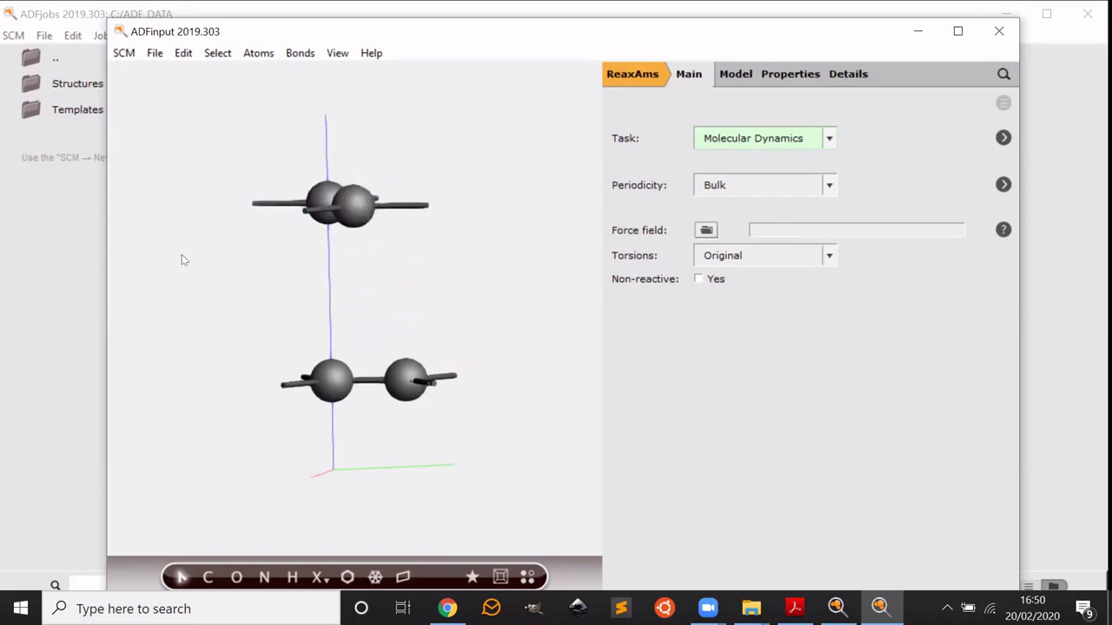
left_click_drag(182, 259, 472, 284)
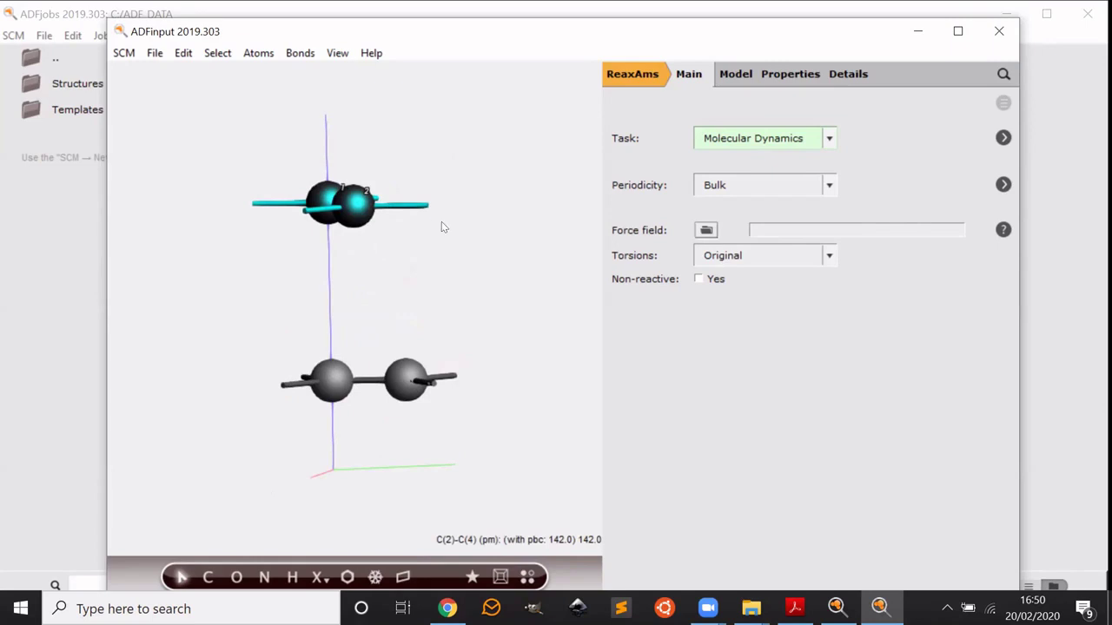
key("Delete")
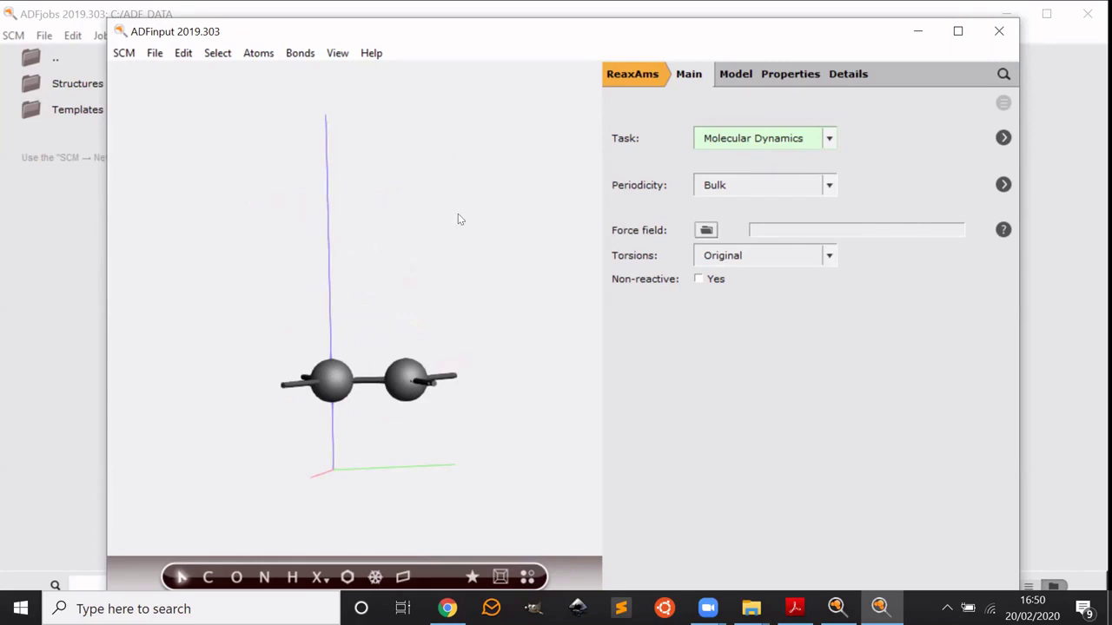
left_click_drag(444, 292, 356, 306)
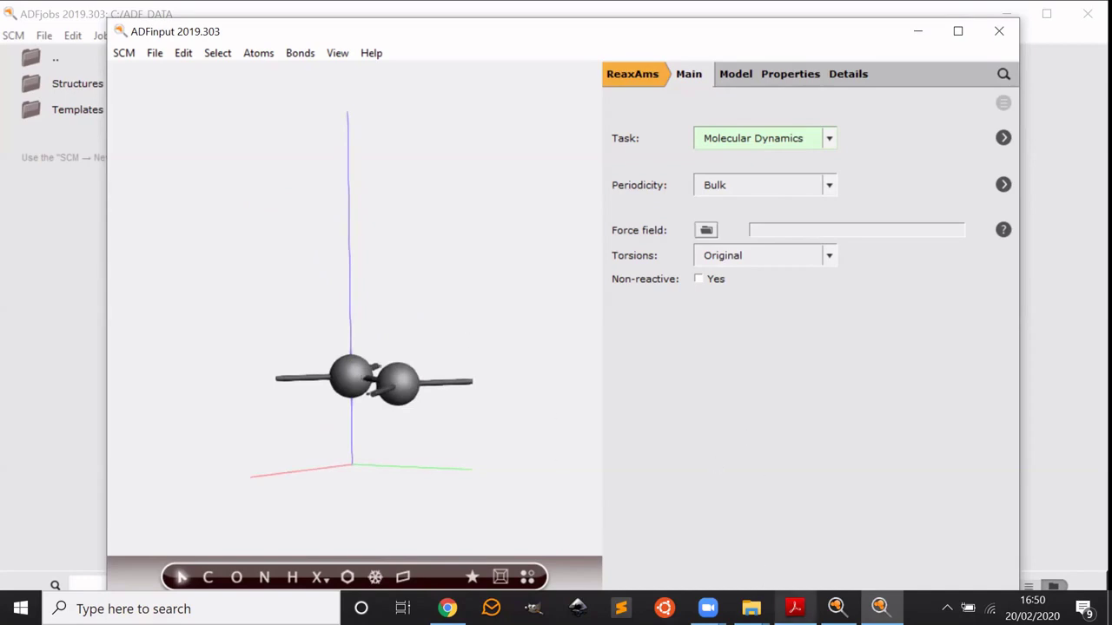
Step: Check the graphene sheet instructions in the Acrobat Reader PDF, return to ADFinput and open the Generate Super Cell dialog
left_click(794, 608)
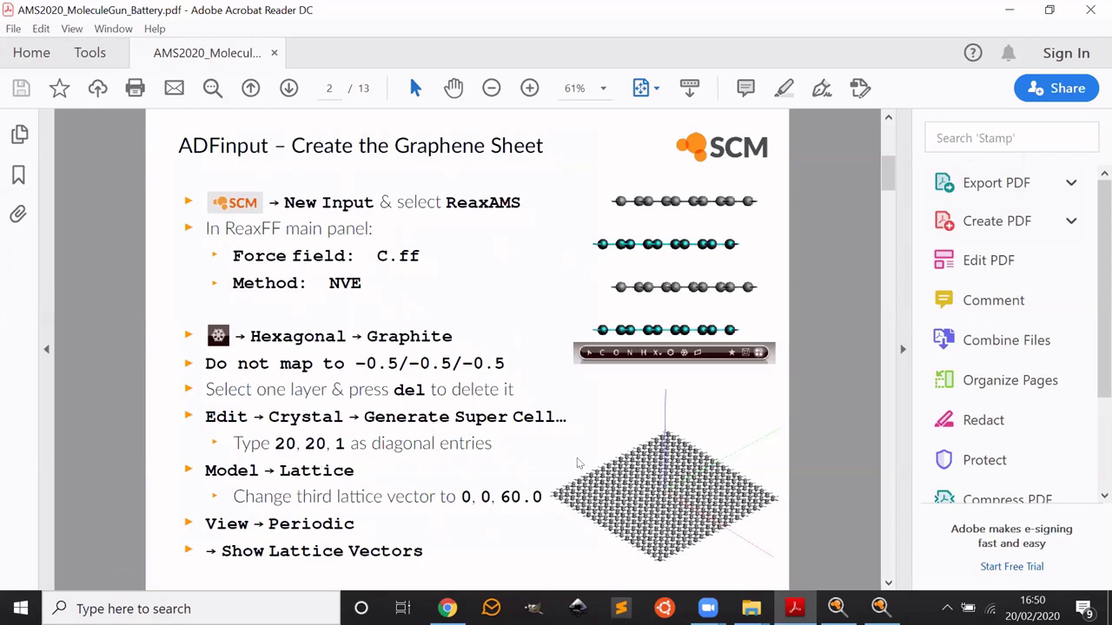
key("alt+Tab")
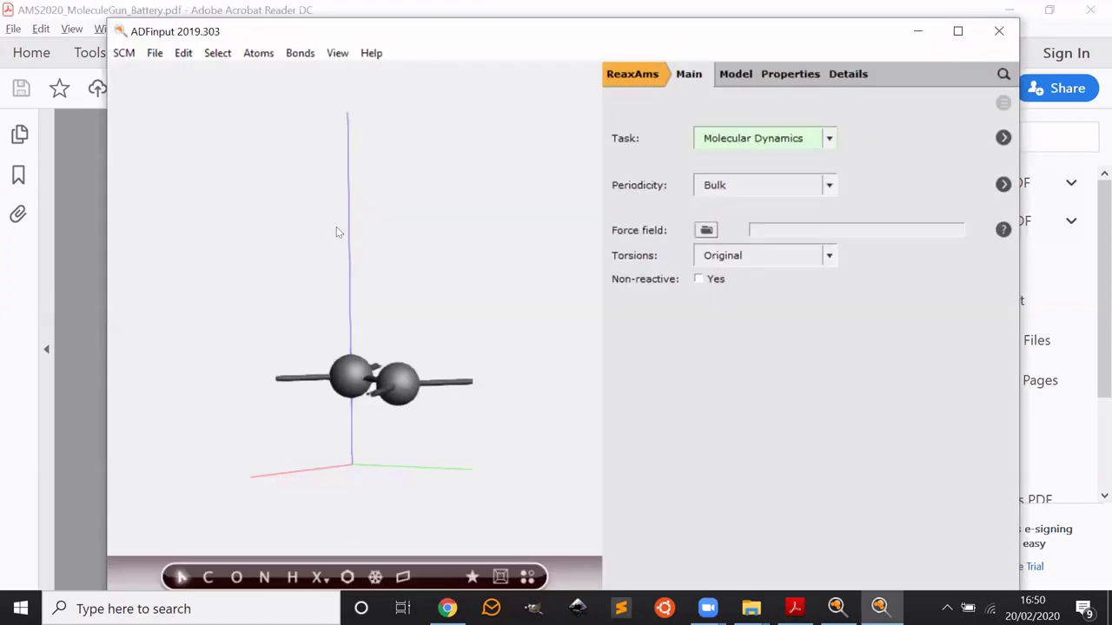
left_click(154, 53)
mouse_move(181, 55)
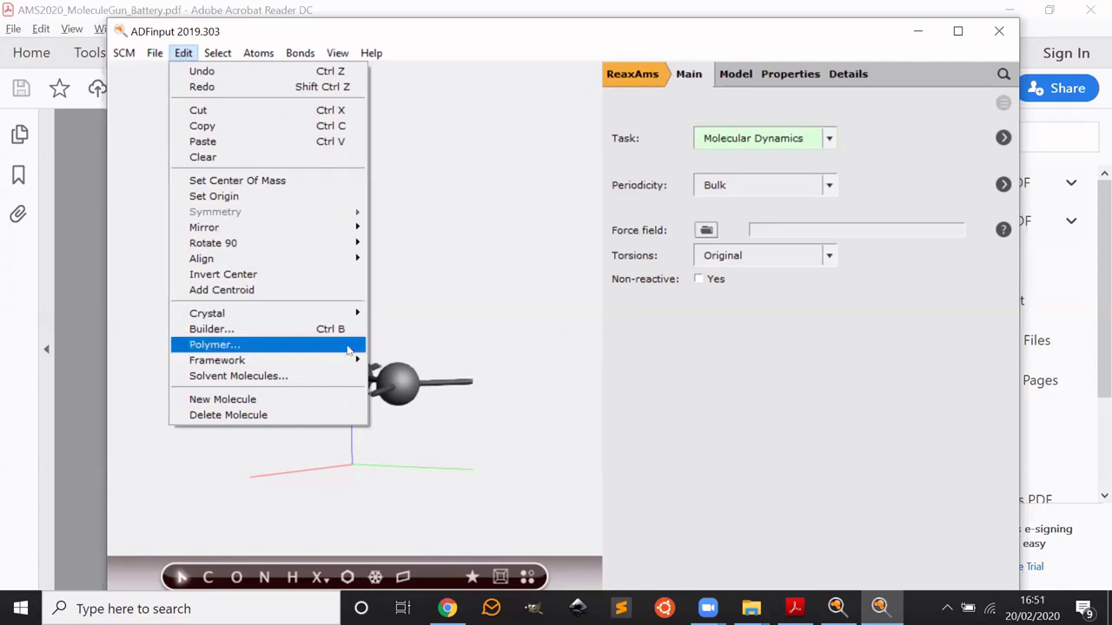
mouse_move(334, 314)
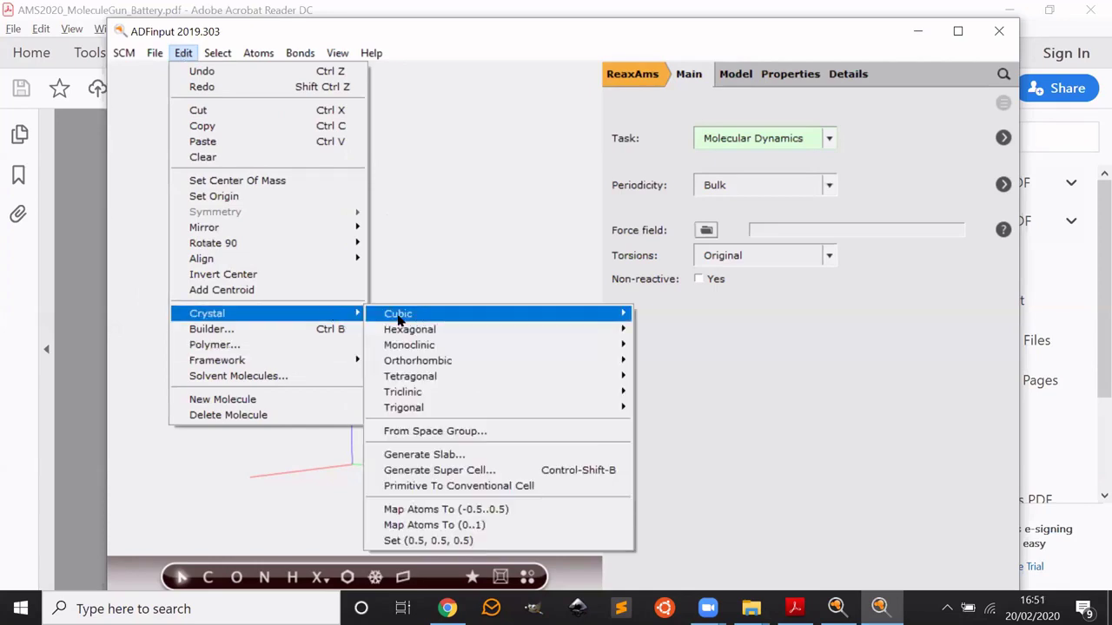
left_click(439, 470)
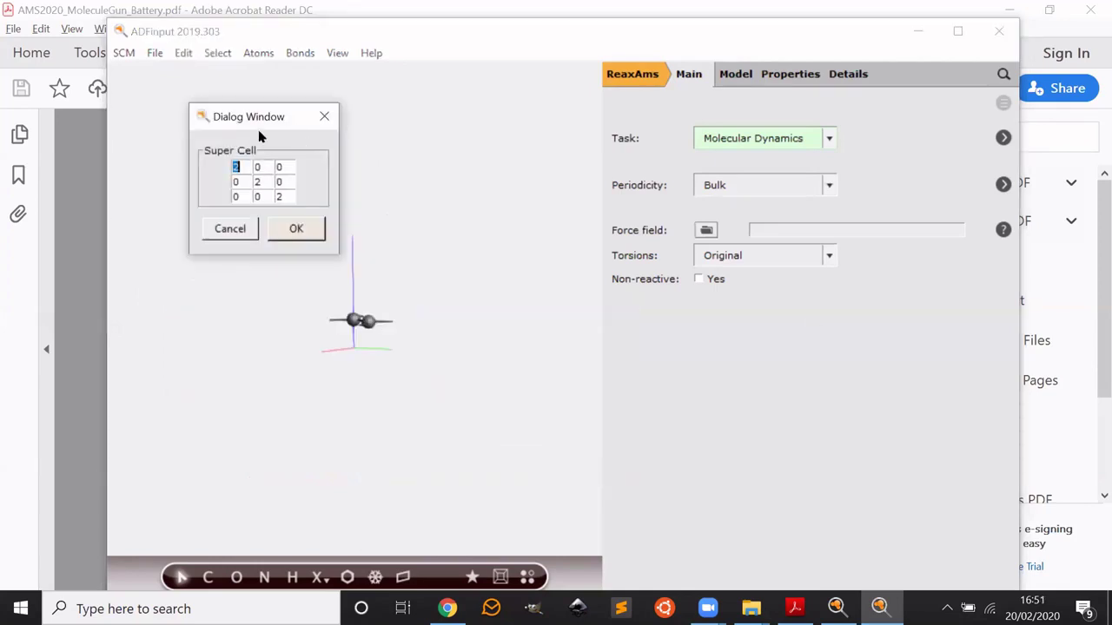
left_click_drag(243, 114, 789, 362)
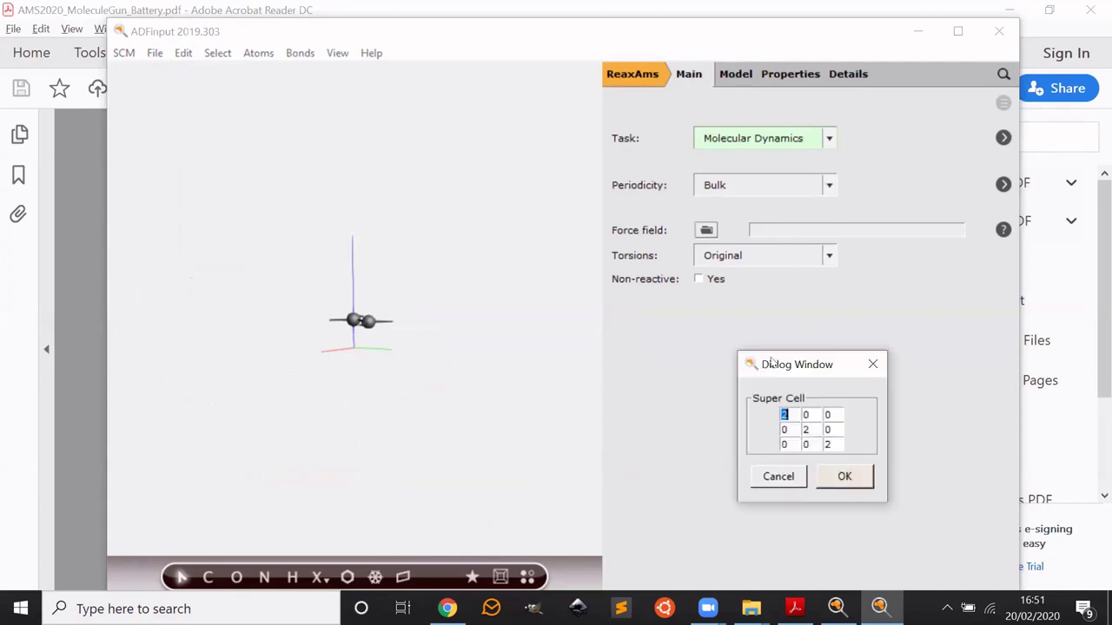
Step: Look up the super cell's diagonal entries in the PDF in Acrobat Reader and return to ADFinput
key("alt+Tab")
key("alt+Tab")
key("alt+Tab")
key("alt+Tab")
key("alt+Tab")
key("alt+Tab")
key("alt+Tab")
key("alt+Tab")
key("alt+Tab")
key("alt+Tab")
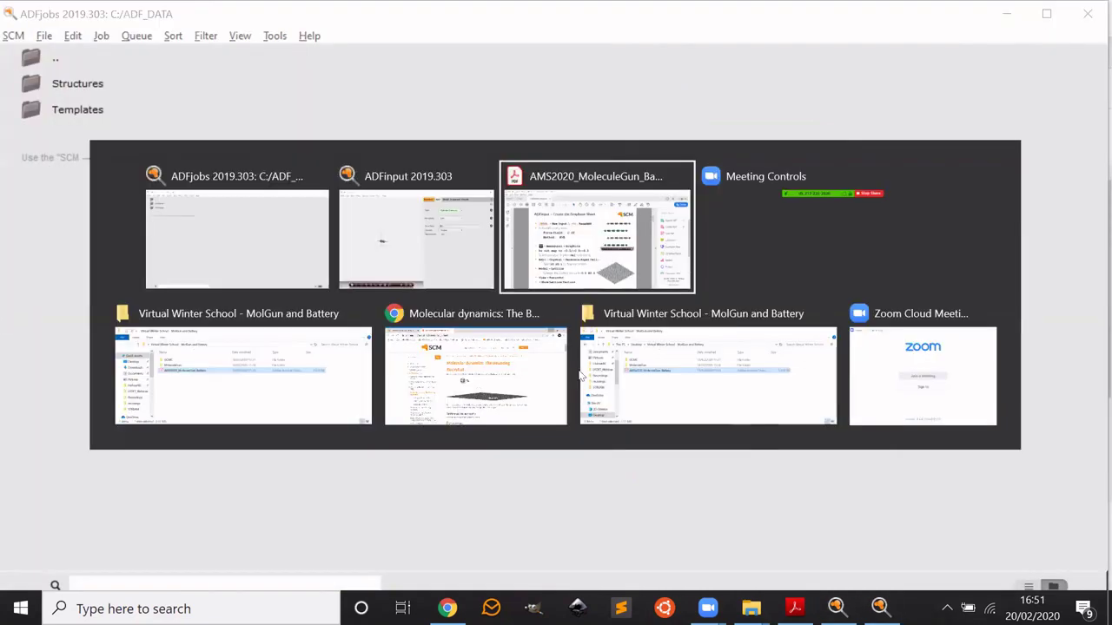
key("alt+Tab")
key("alt+Tab")
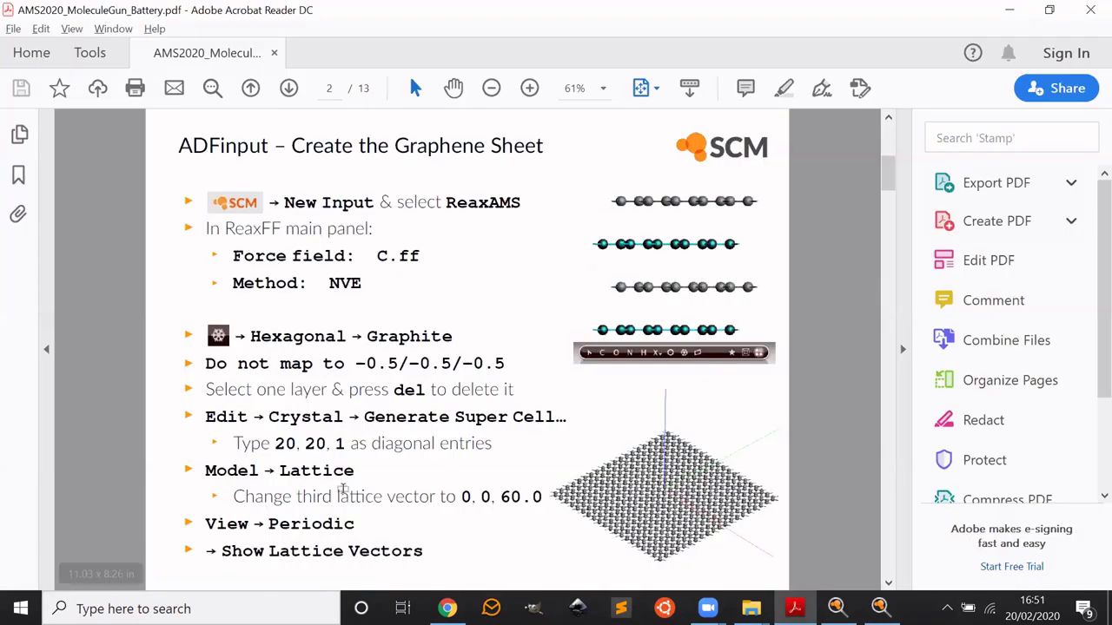
key("alt+Tab")
key("alt+Tab")
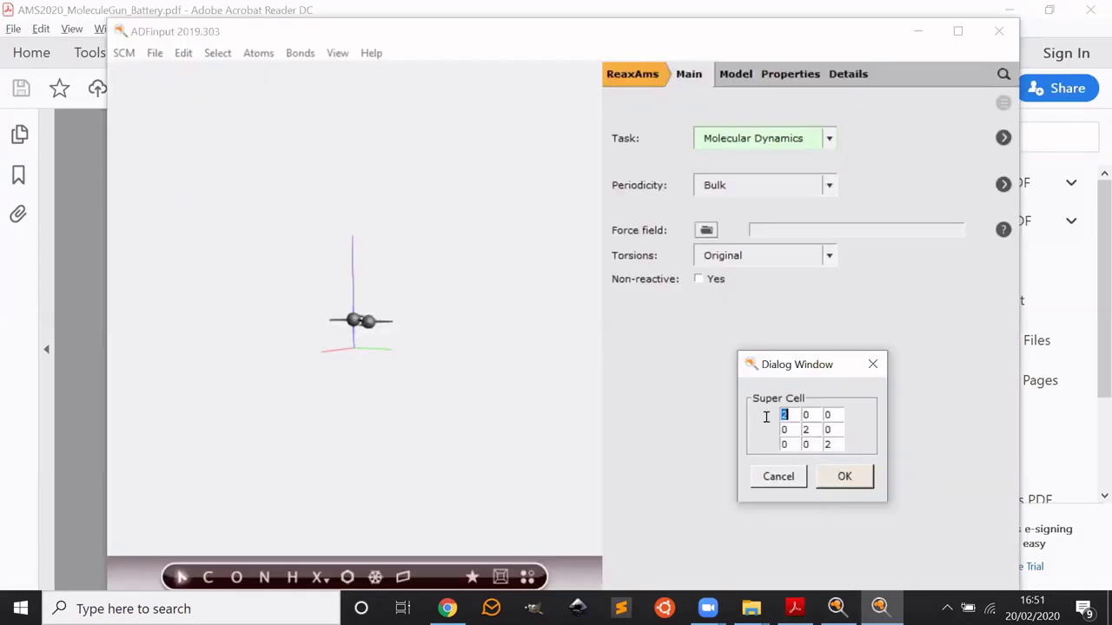
Step: Set the super cell's diagonal entries to 20, 20 and 1 and generate the graphene sheet
double_click(786, 415)
type("20")
key("Tab")
key("Tab")
key("Tab")
key("Tab")
key("Tab")
key("Tab")
key("Tab")
key("Tab")
type("1")
left_click(828, 443)
left_click(855, 474)
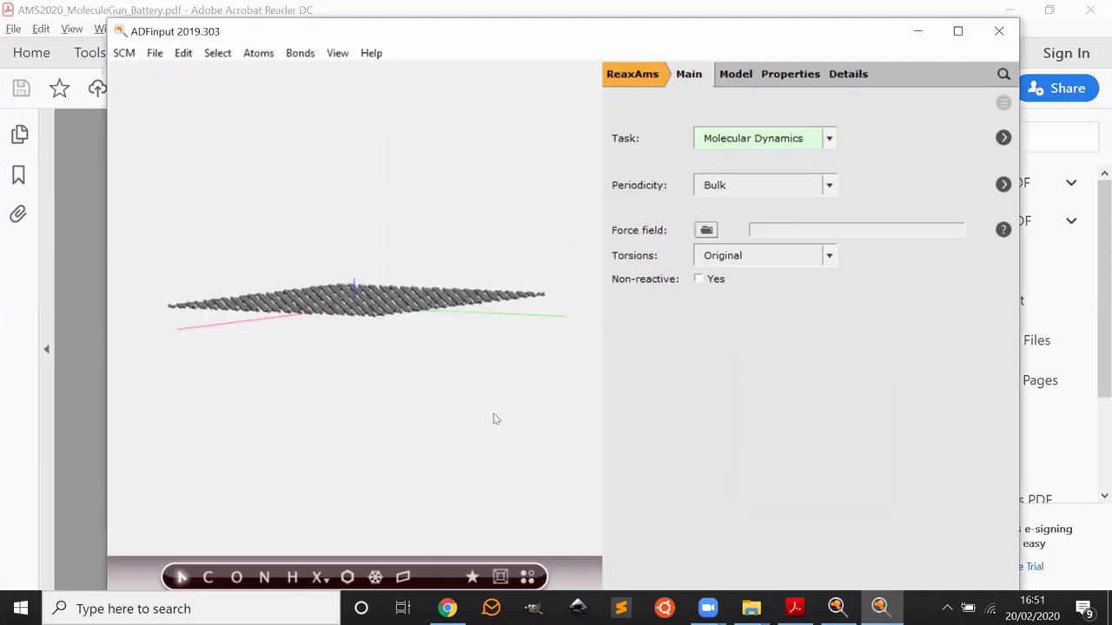
Step: Inspect the generated sheet, check the PDF for the next instruction and open the model's Lattice settings
left_click_drag(290, 387, 413, 423)
key("alt+Tab")
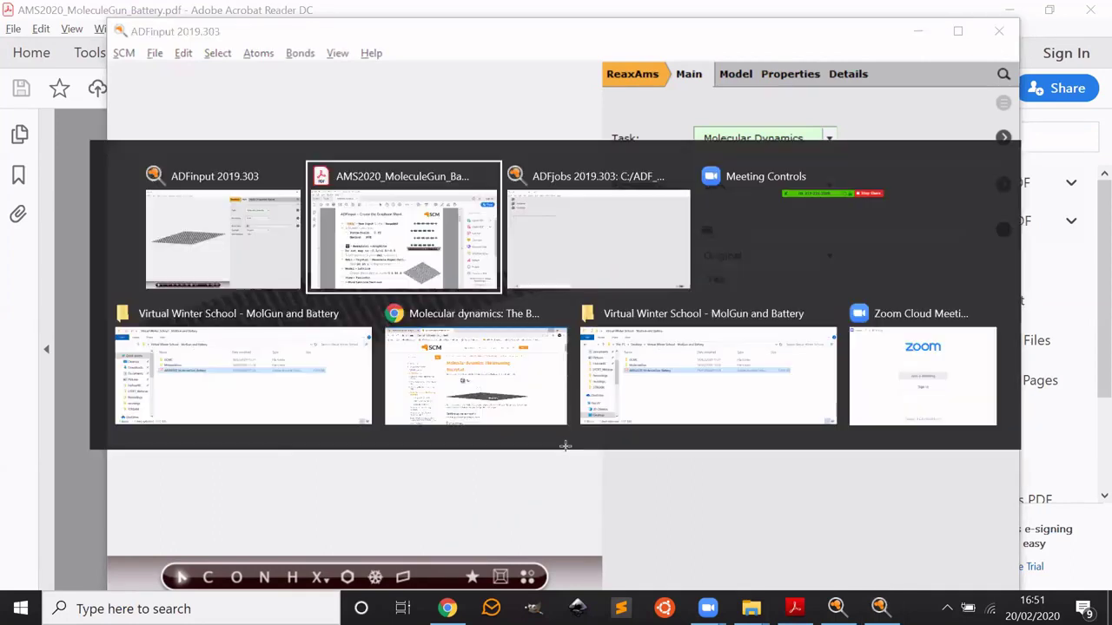
key("alt+Tab")
left_click_drag(439, 435, 483, 404)
scroll(418, 397, "up", 3)
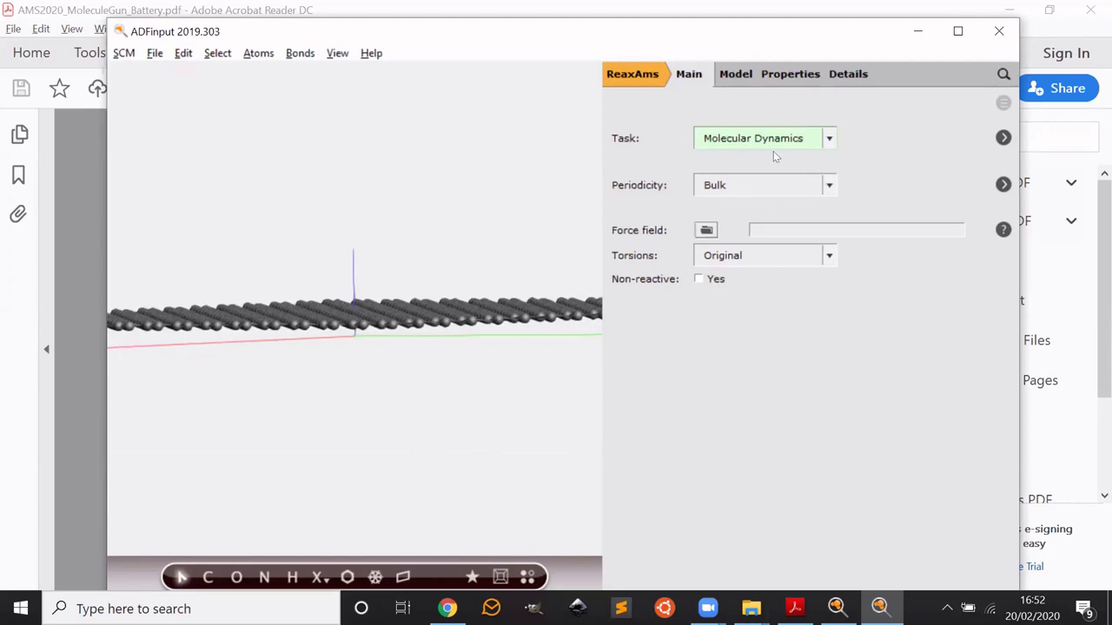
left_click(736, 74)
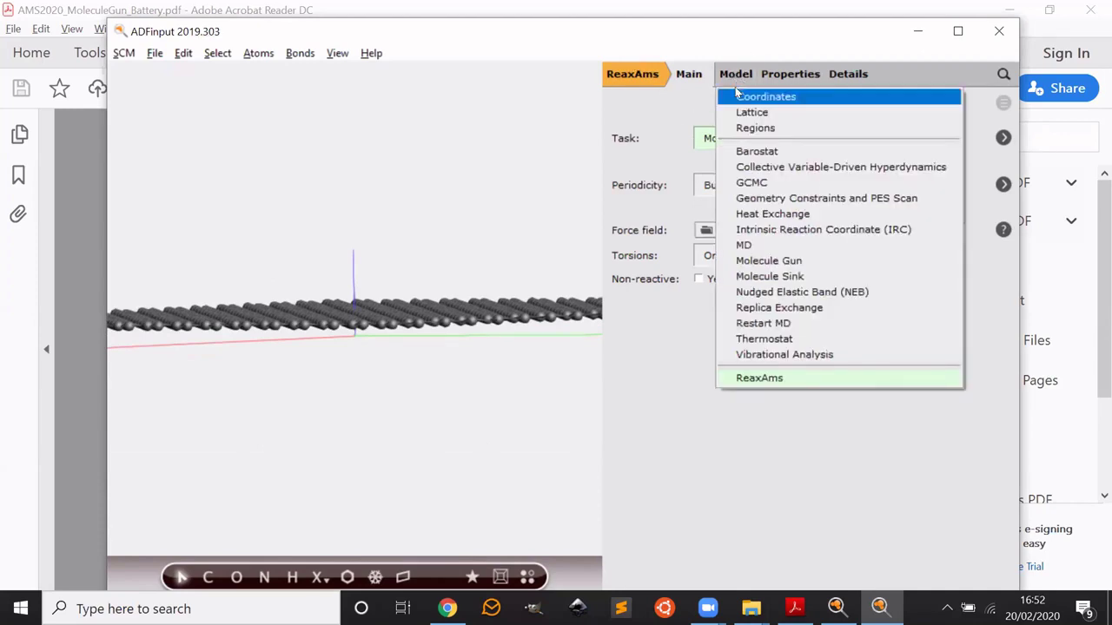
left_click(746, 111)
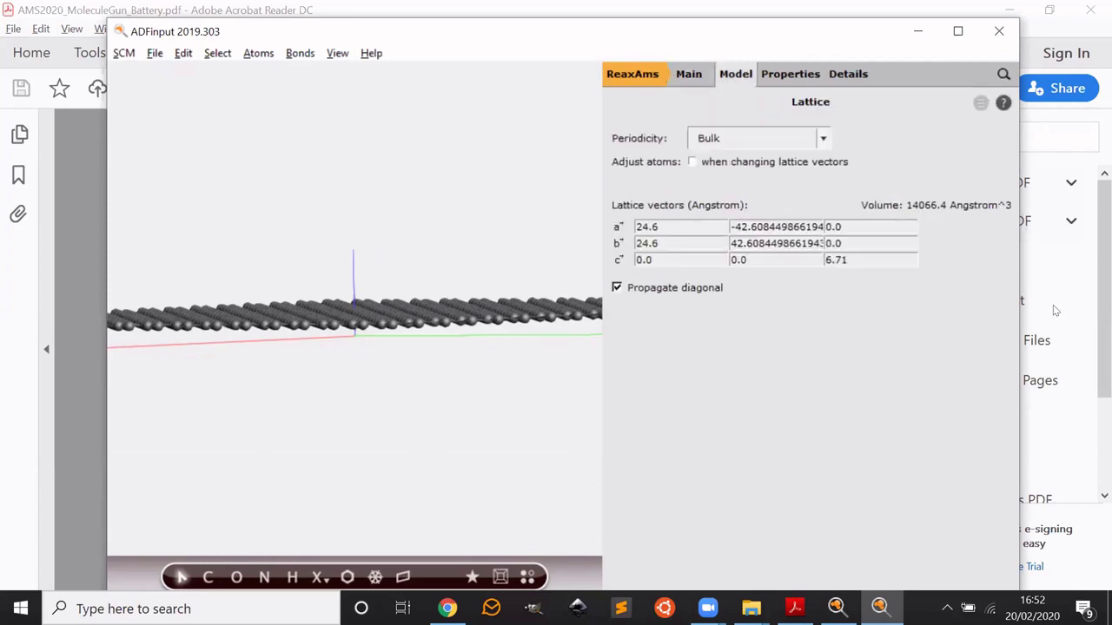
Step: Set the z component of the third lattice vector to 80 Angstrom
left_click_drag(856, 258, 759, 252)
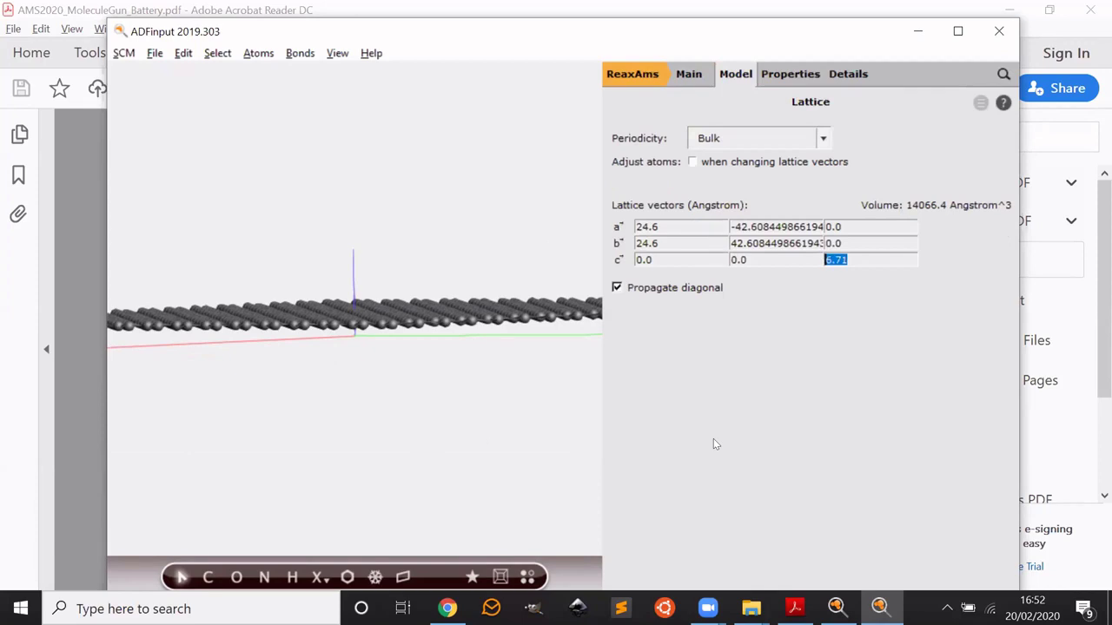
type("80")
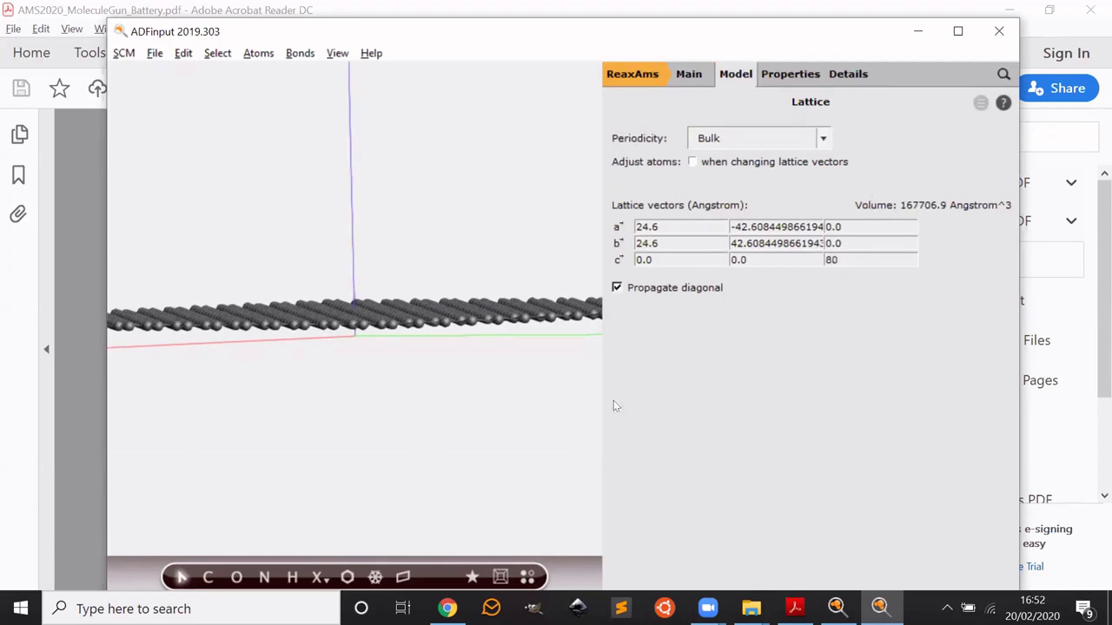
Step: Check the third lattice vector's prescribed value in the Acrobat Reader PDF and return to ADFinput
key("alt+Tab")
key("alt+Tab")
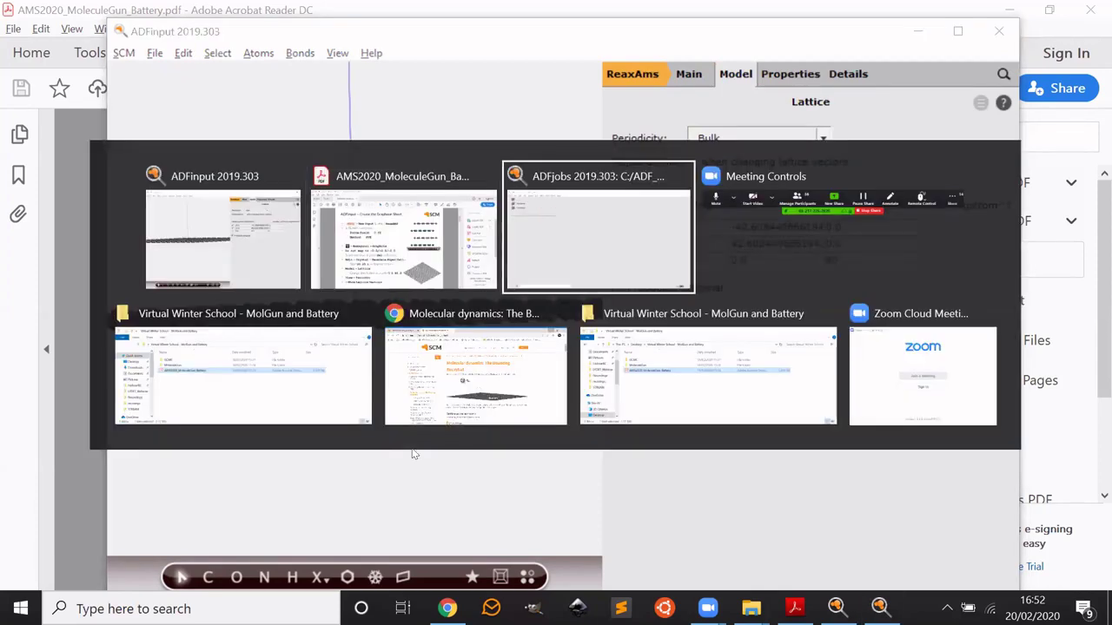
key("alt+shift+Tab")
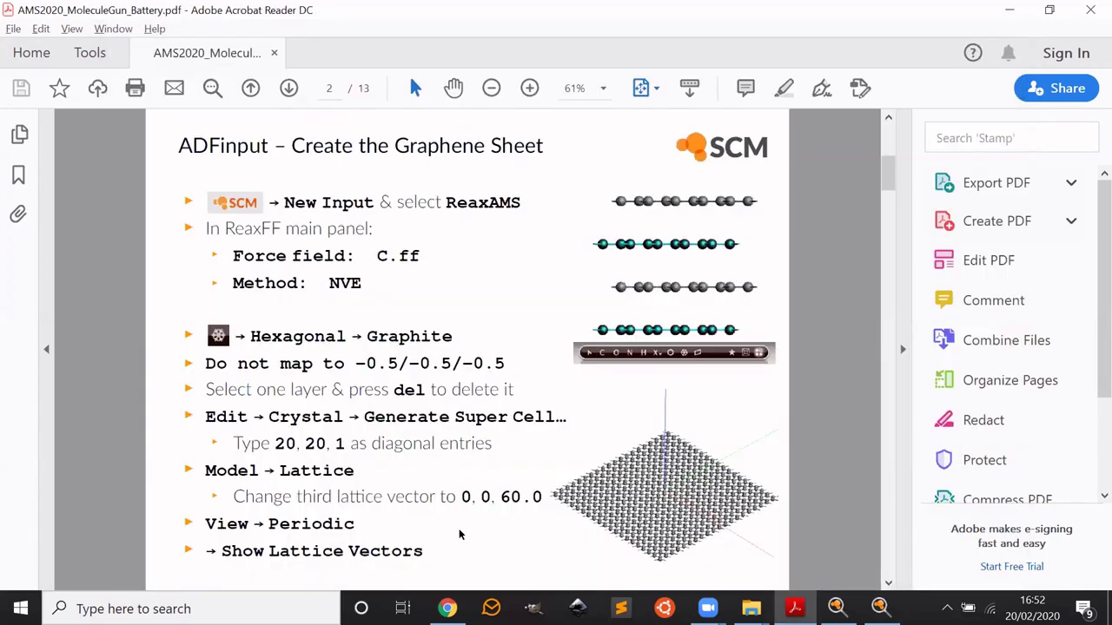
key("alt+Tab")
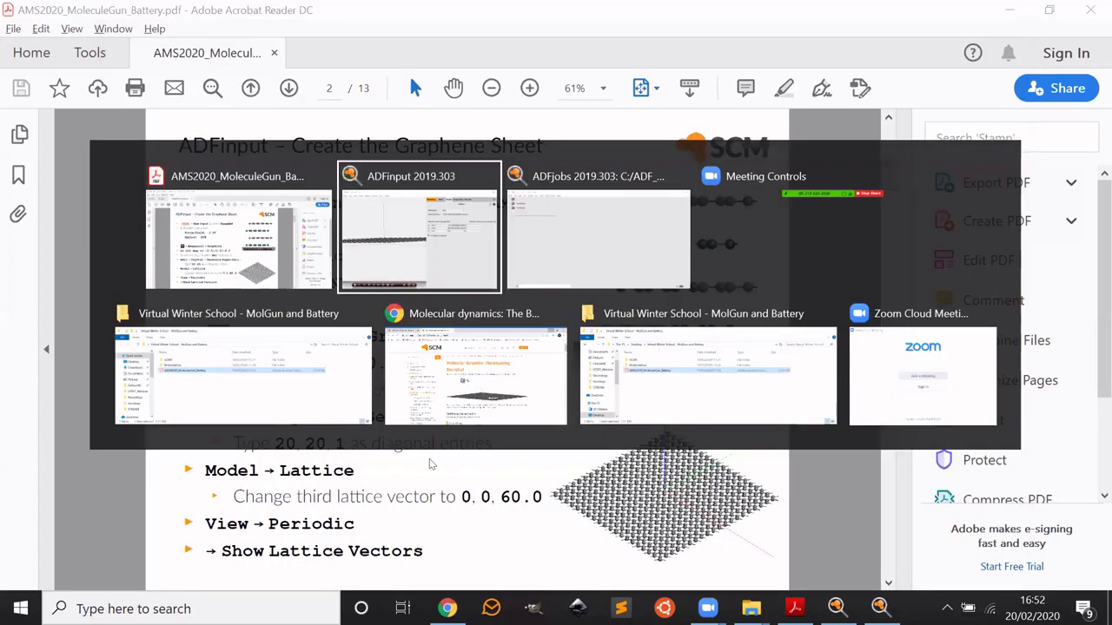
key("alt+Tab")
key("alt+Tab")
key("alt+Tab")
key("alt+Tab")
key("alt+Tab")
key("alt+Tab")
key("alt+Tab")
key("alt+Tab")
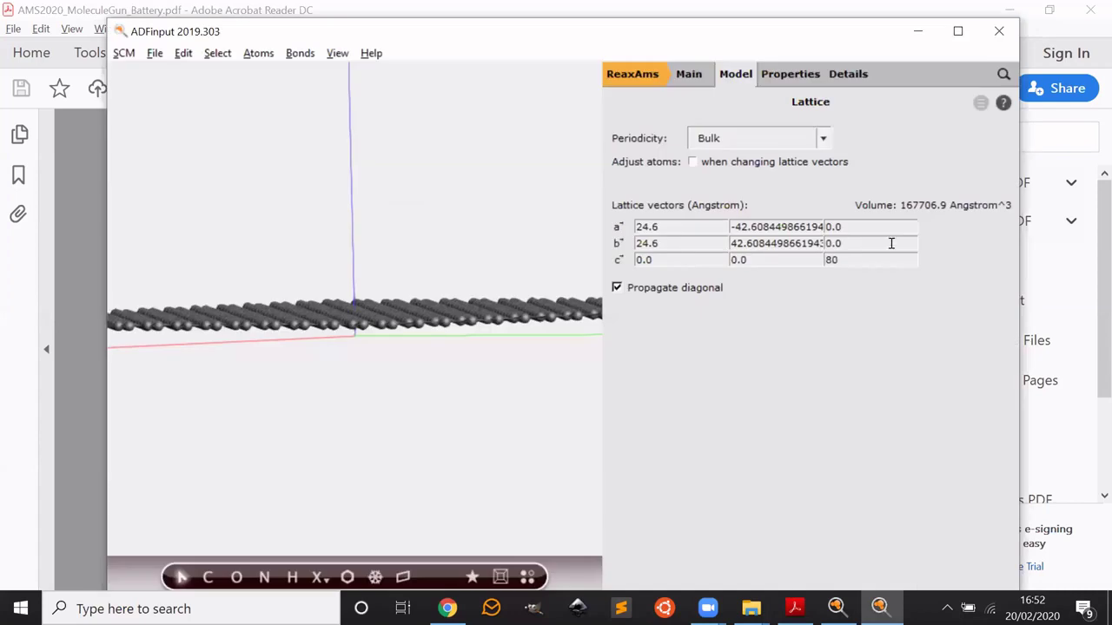
Step: Set the z component of the third lattice vector to 60 Angstrom
double_click(834, 260)
type("60")
left_click_drag(400, 392, 375, 398)
scroll(375, 396, "down", 3)
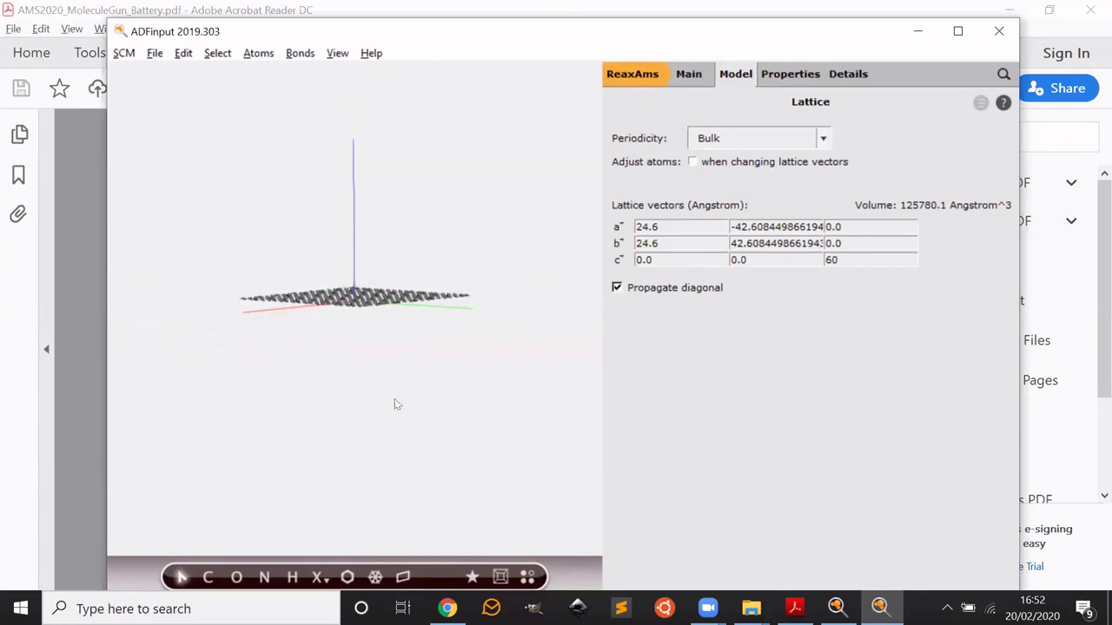
scroll(274, 367, "up", 5)
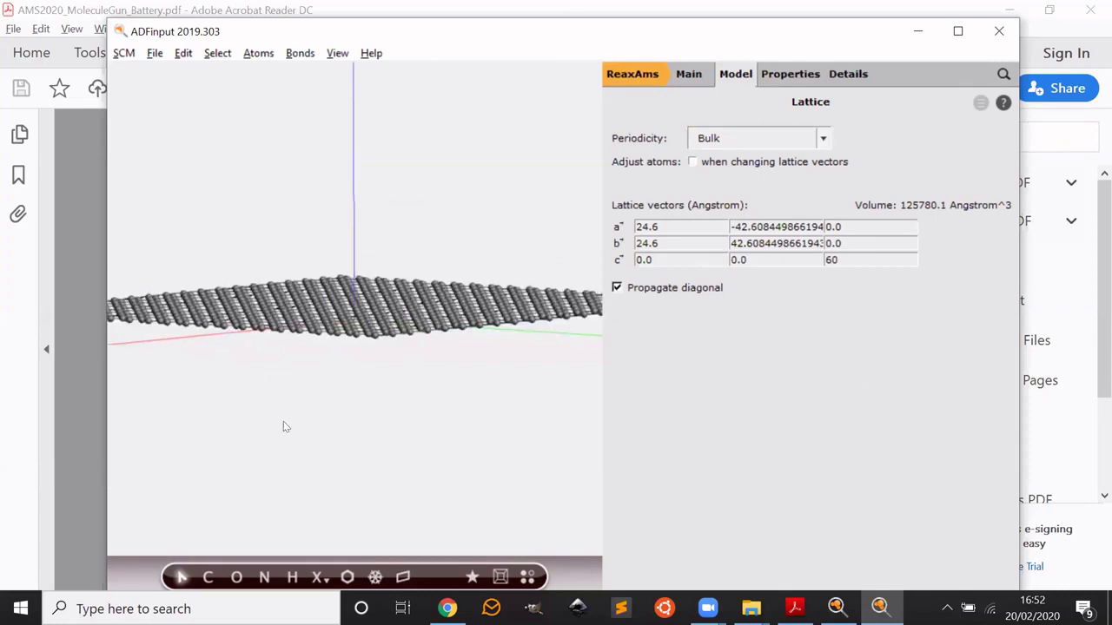
Step: Return to the main ReaxAms settings and switch to the Acrobat Reader PDF to check the force field and method
left_click(688, 77)
left_click_drag(126, 476, 449, 445)
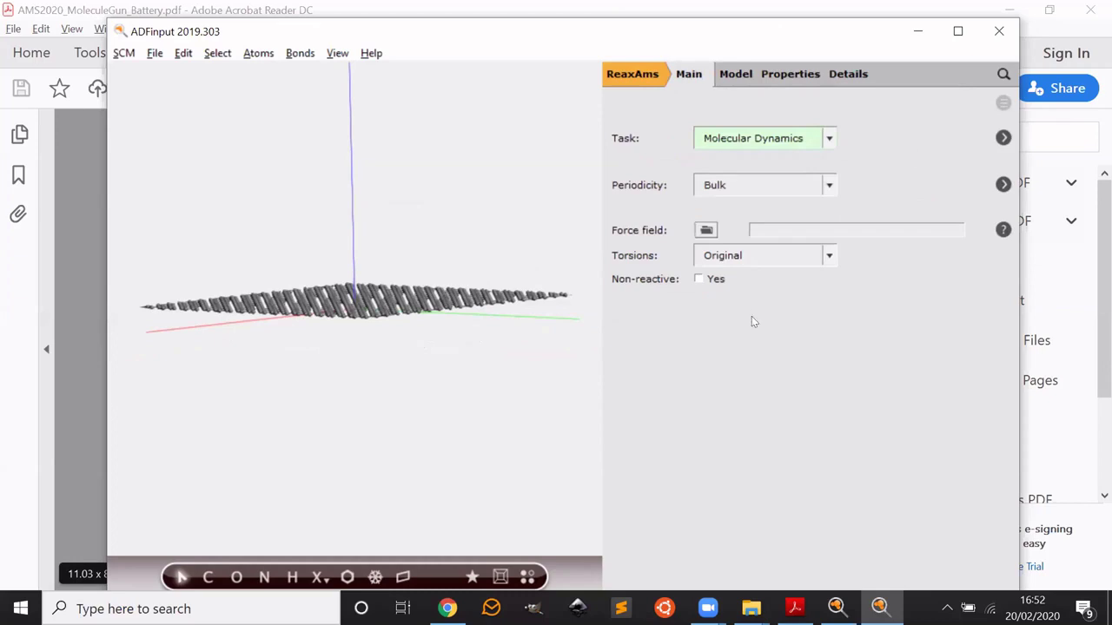
key("alt+Tab")
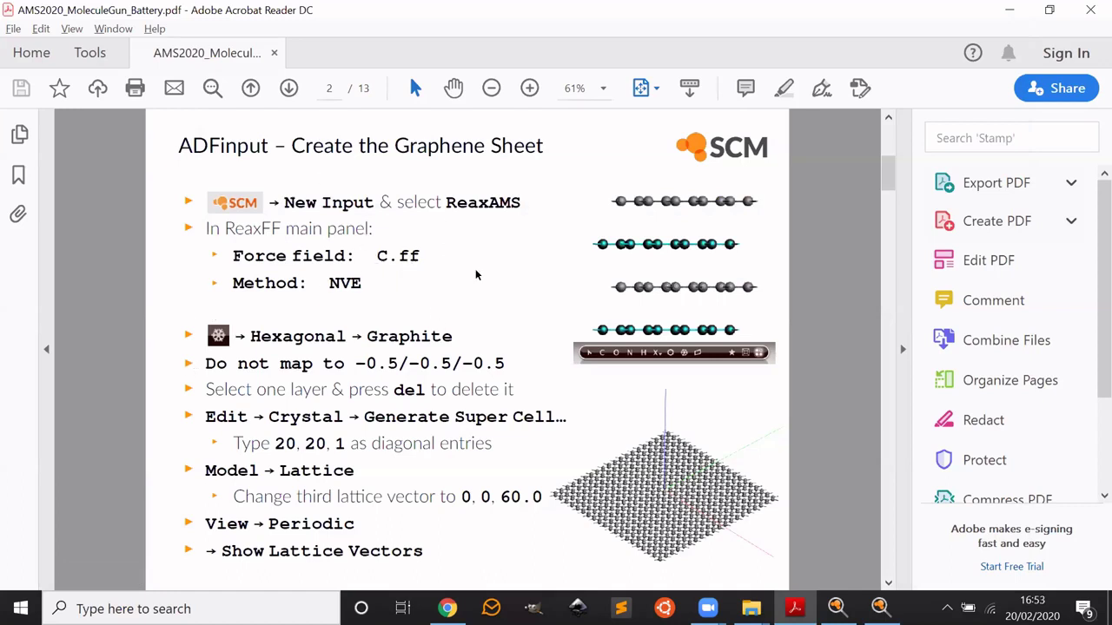
Step: Return to ADFinput and select C.ff as the force field
key("alt+Tab")
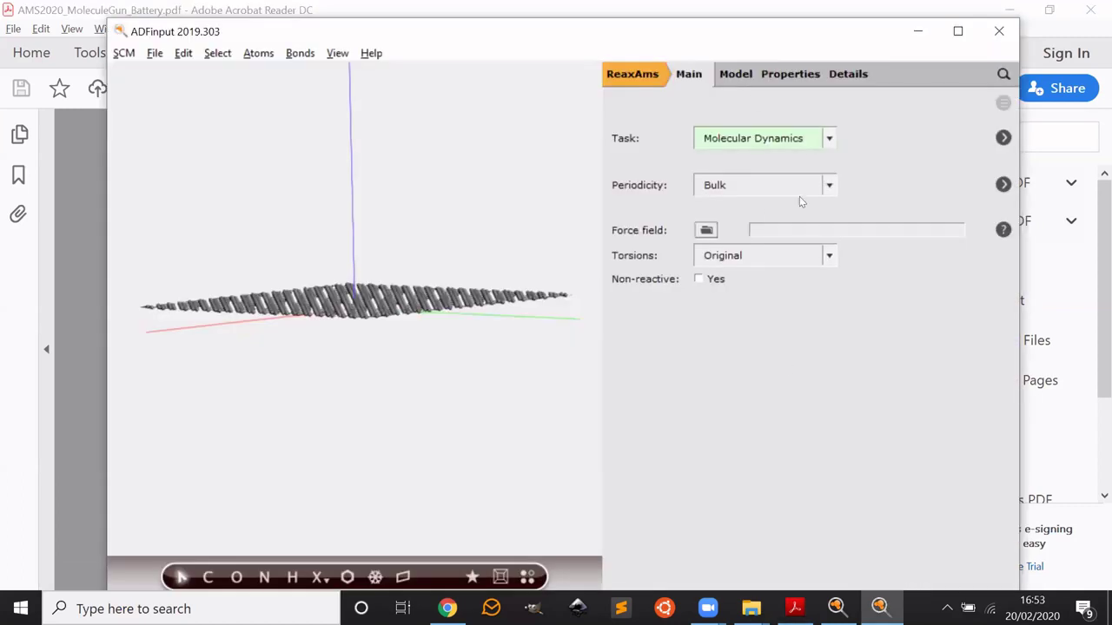
left_click(702, 232)
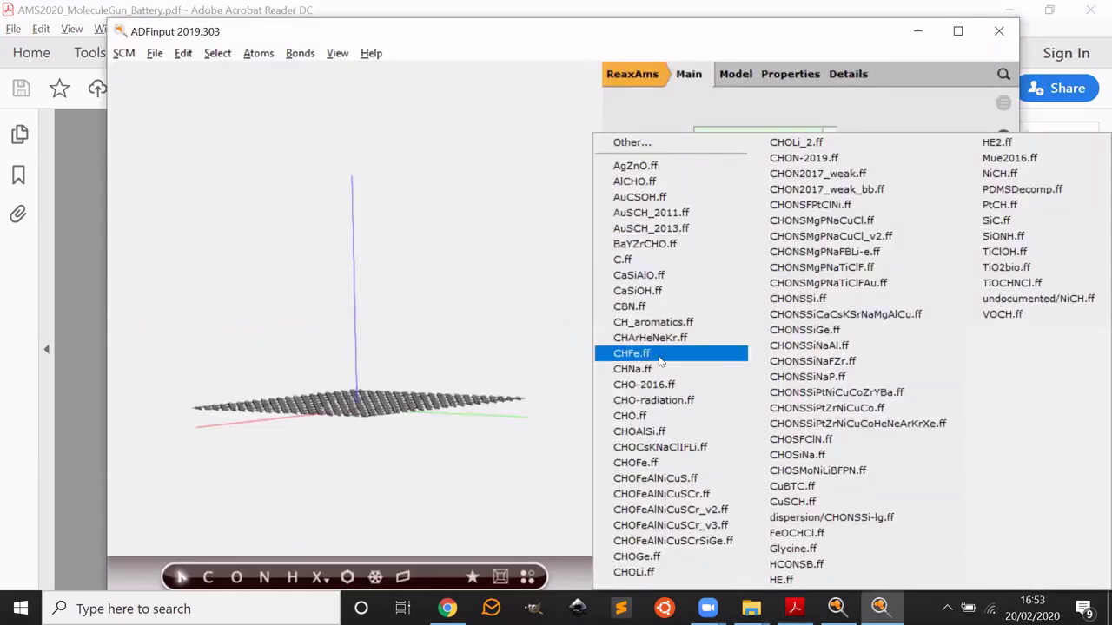
left_click(643, 261)
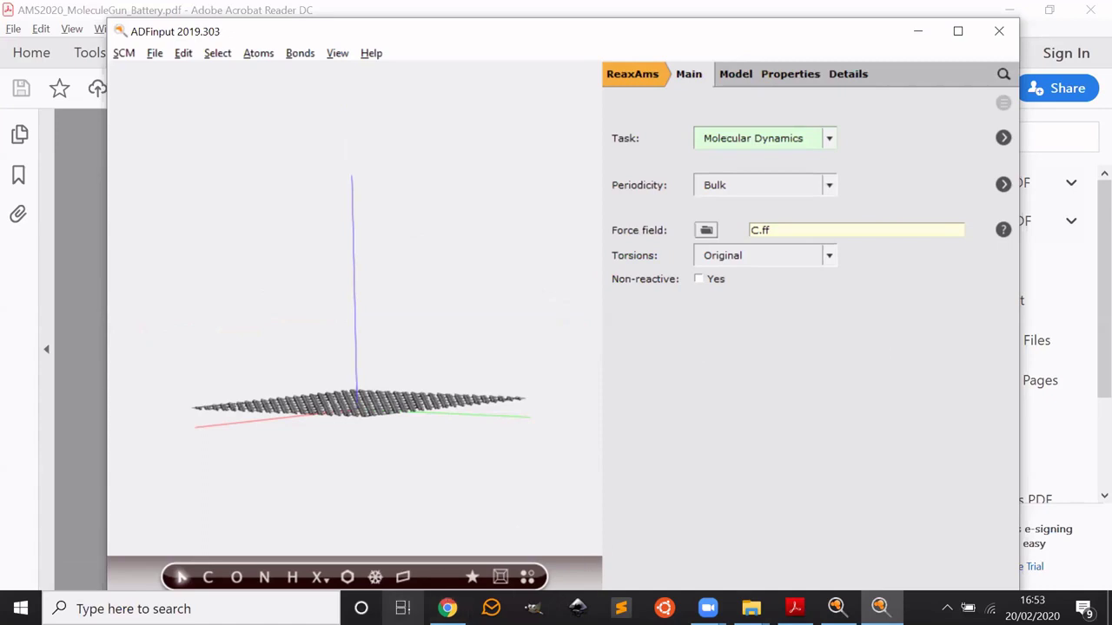
Step: Open the ReaxFF FAQ on the SCM website in Chrome and read the entry on which ReaxFF force field to use
left_click(447, 608)
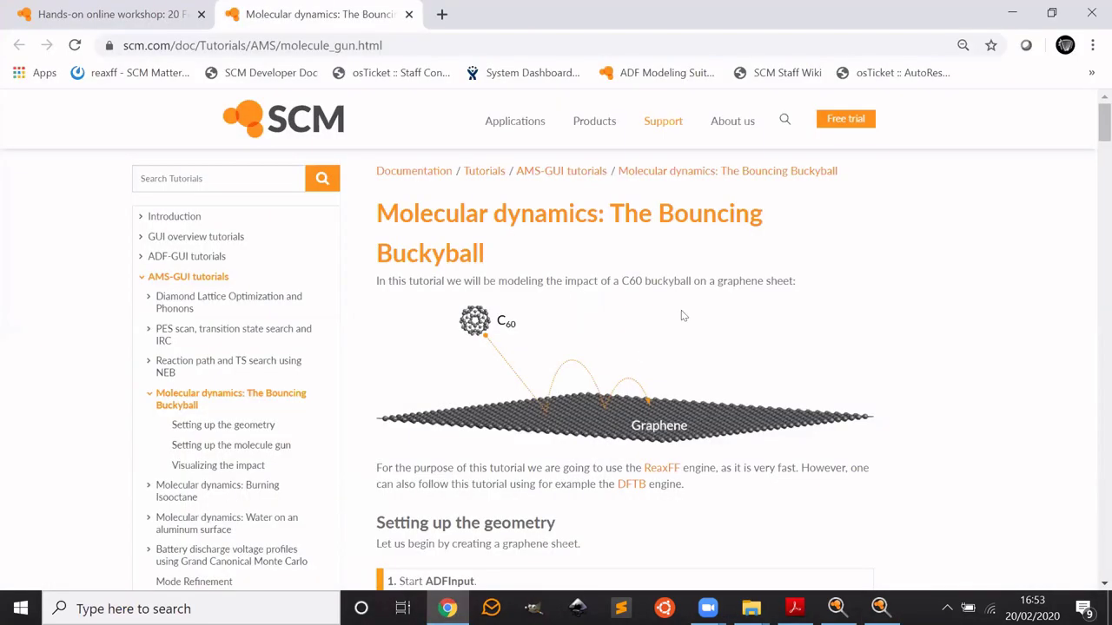
left_click(650, 121)
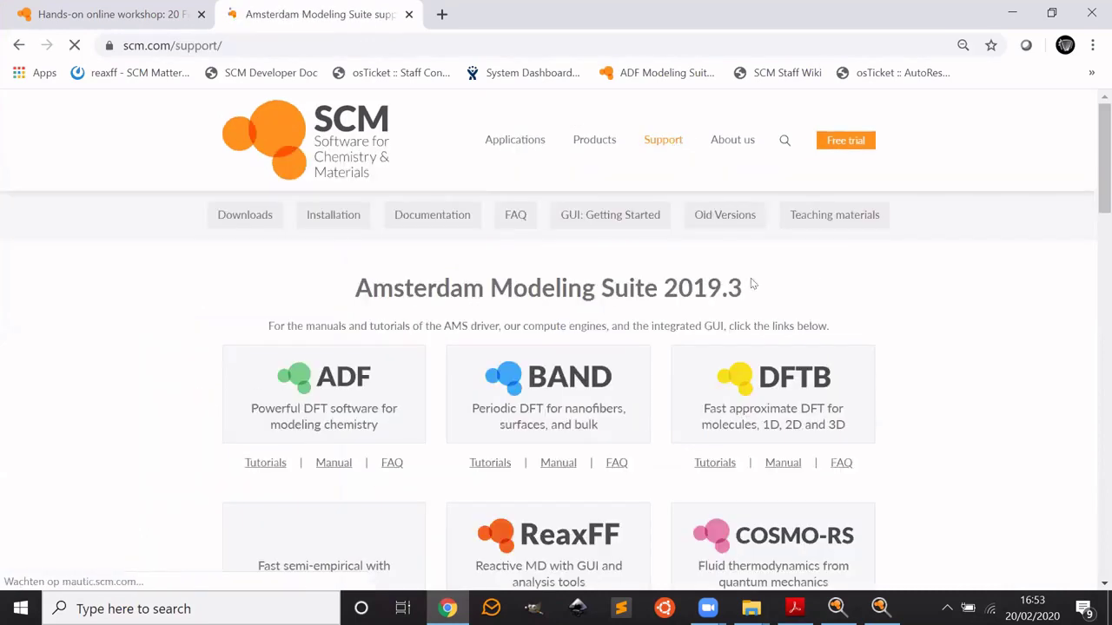
left_click(510, 212)
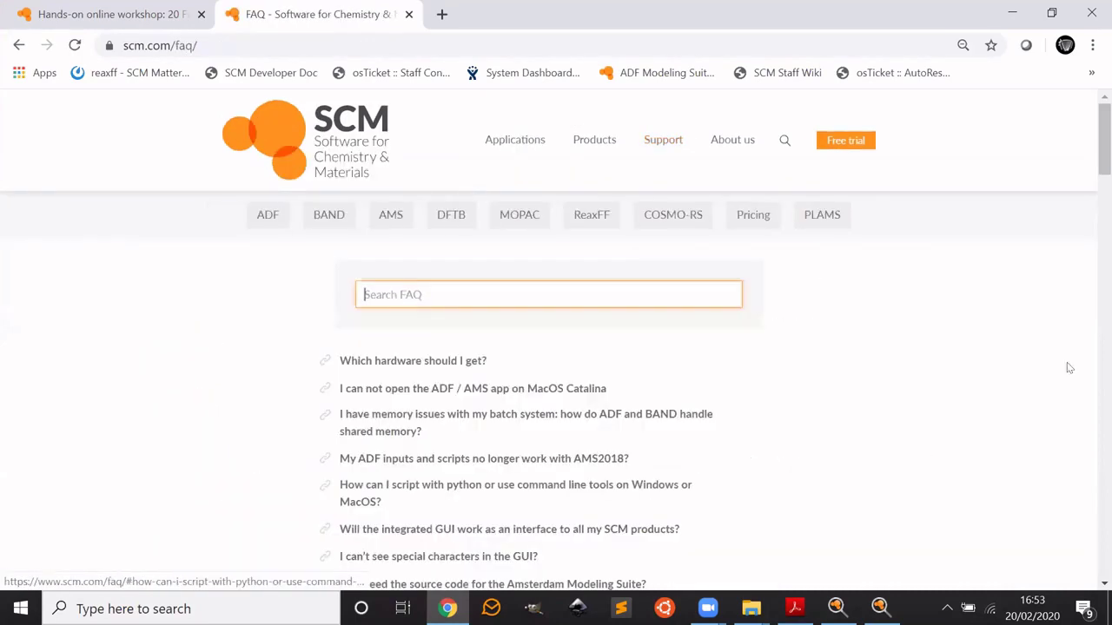
scroll(853, 399, "down", 10)
scroll(856, 394, "up", 10)
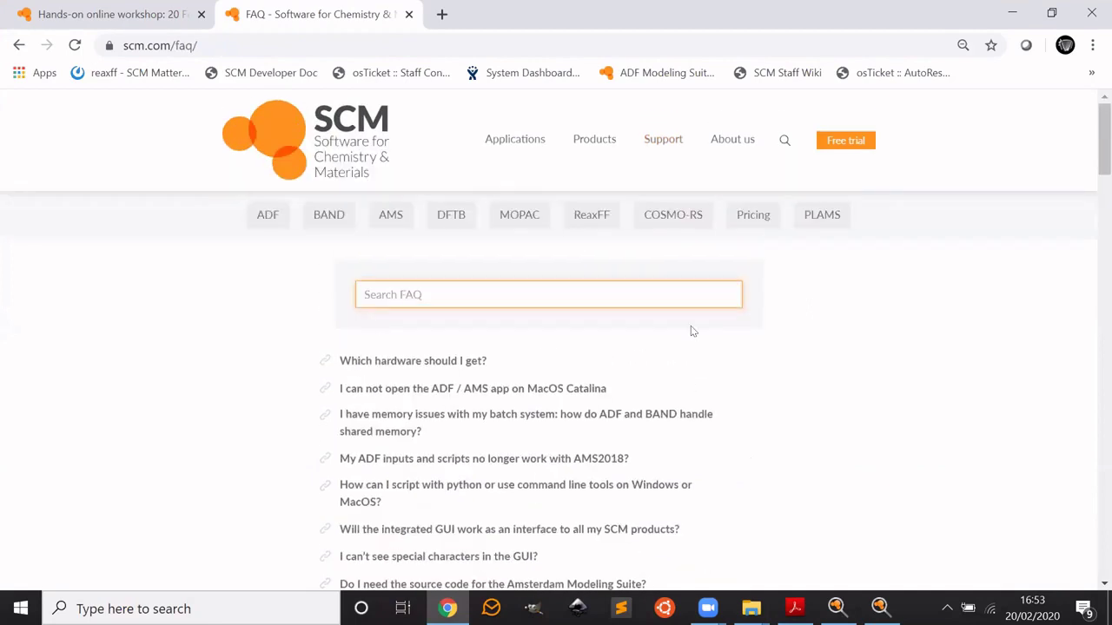
left_click(388, 300)
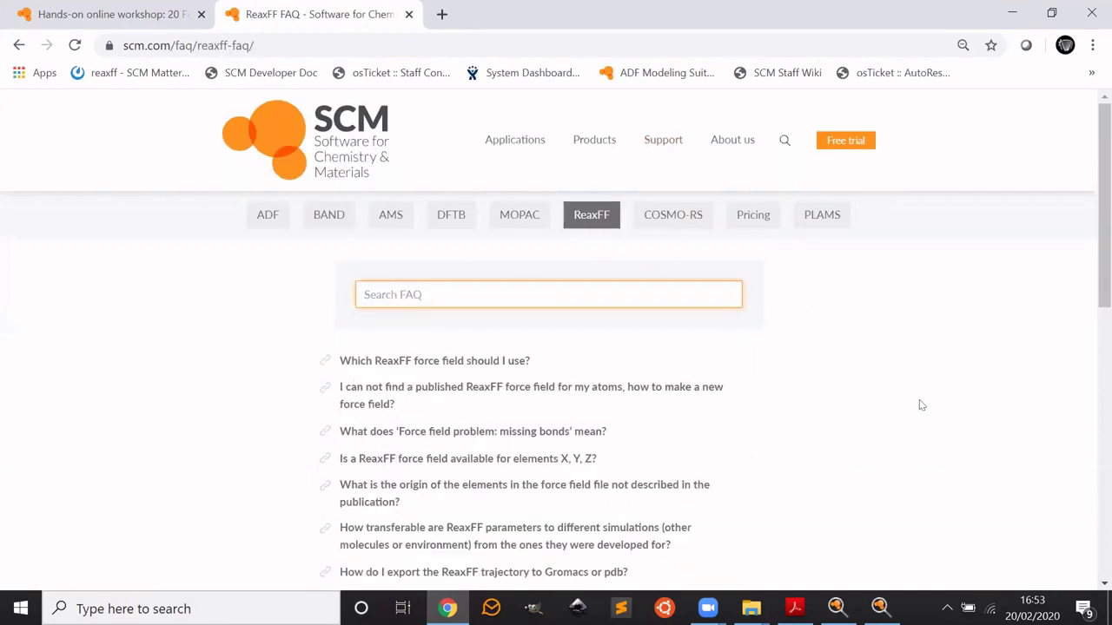
scroll(919, 399, "down", 2)
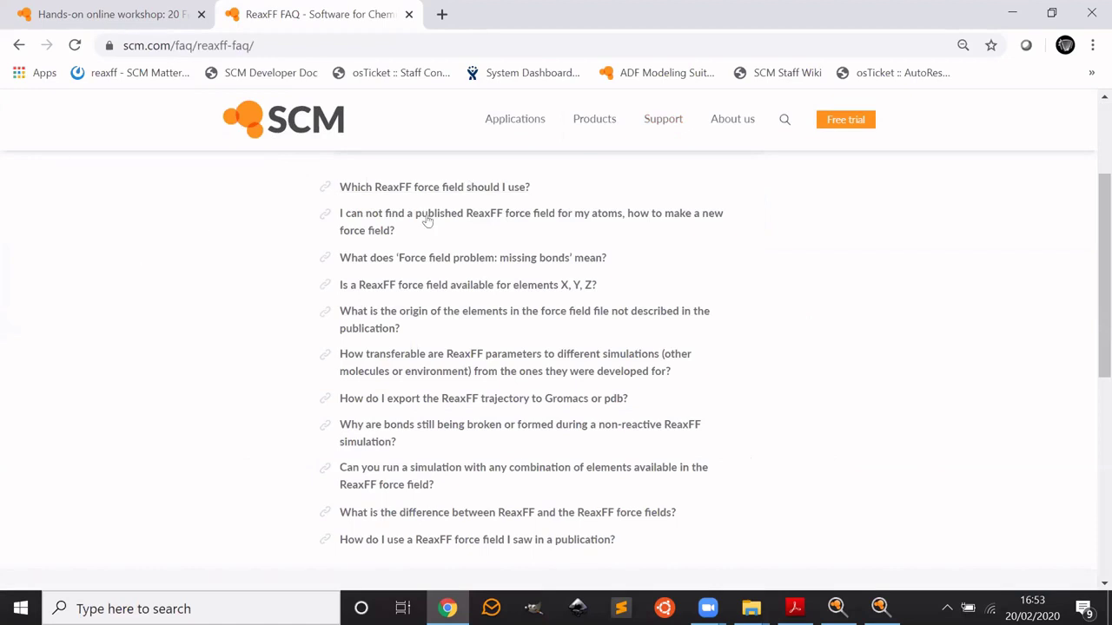
left_click(422, 188)
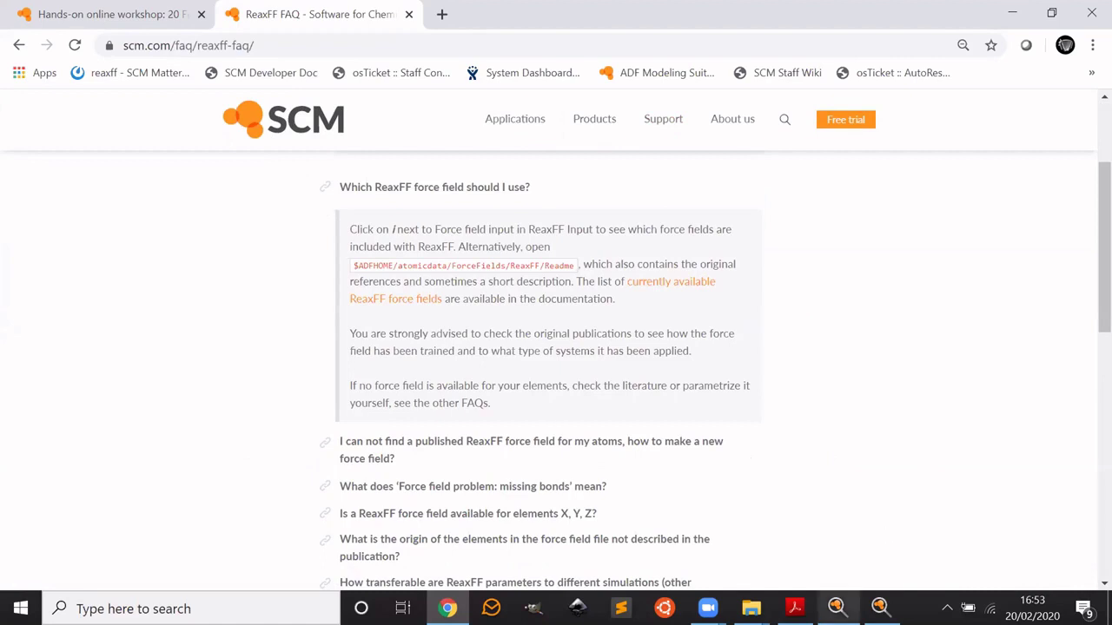
Step: Return to ADFinput and examine the graphene sheet and its lattice vectors from several angles
left_click(880, 608)
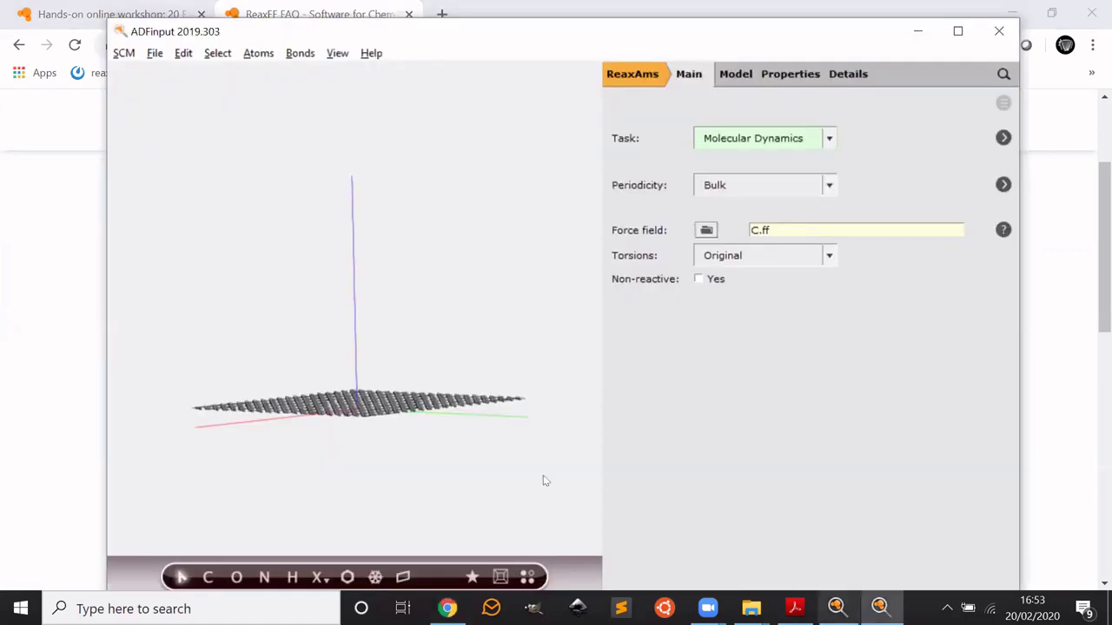
left_click_drag(403, 433, 427, 494)
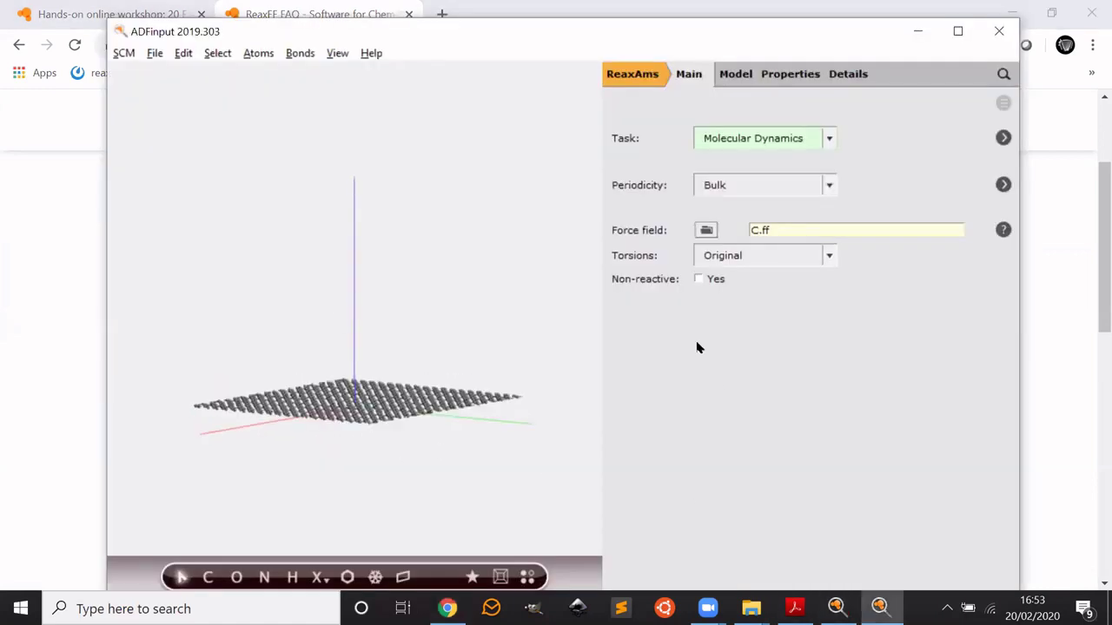
left_click_drag(236, 430, 413, 458)
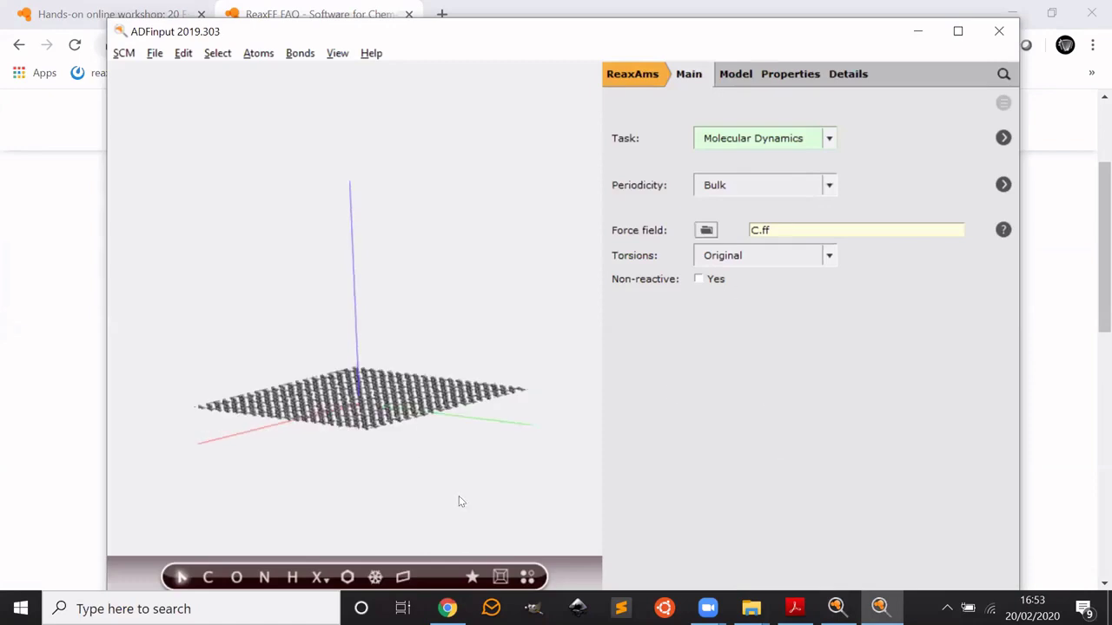
left_click_drag(459, 499, 362, 450)
right_click_drag(362, 449, 403, 329)
left_click_drag(403, 329, 422, 483)
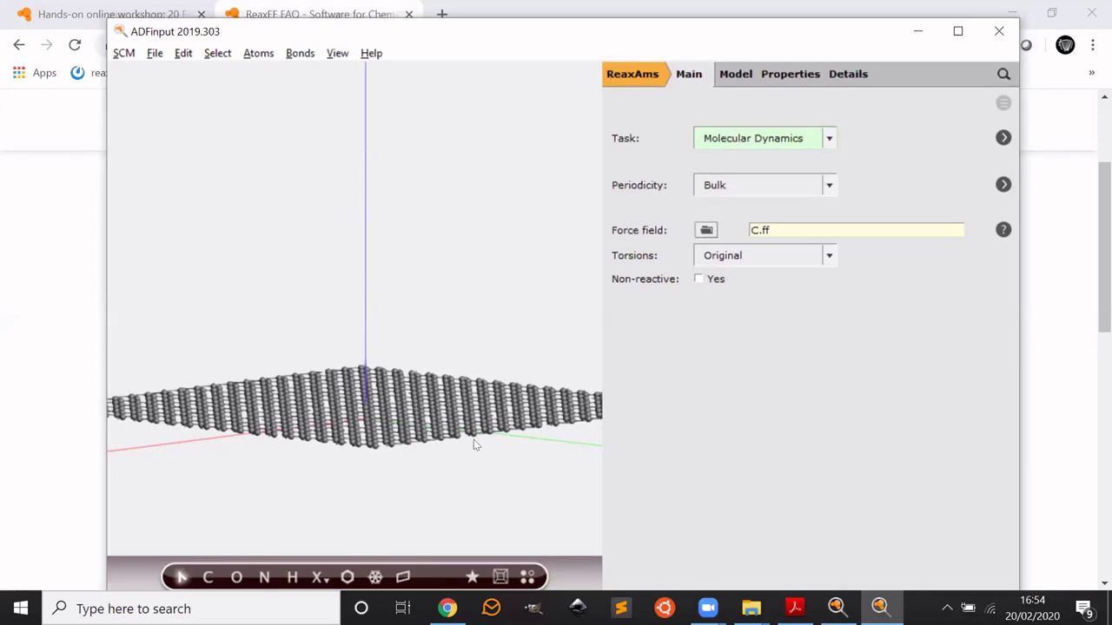
left_click_drag(473, 439, 459, 447)
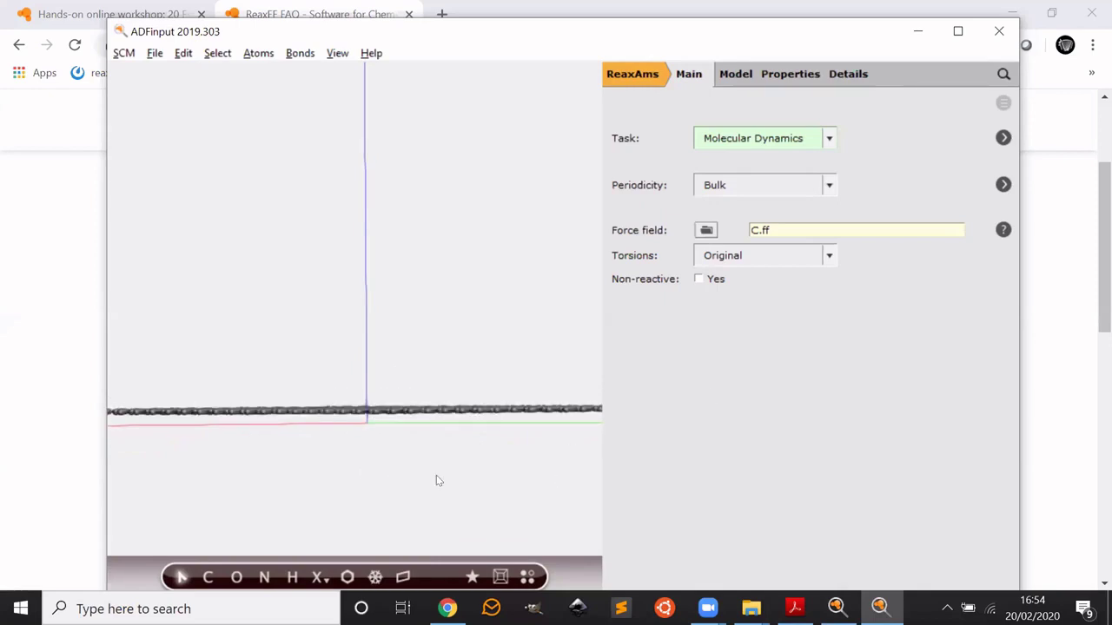
left_click_drag(395, 504, 402, 478)
left_click_drag(440, 397, 835, 189)
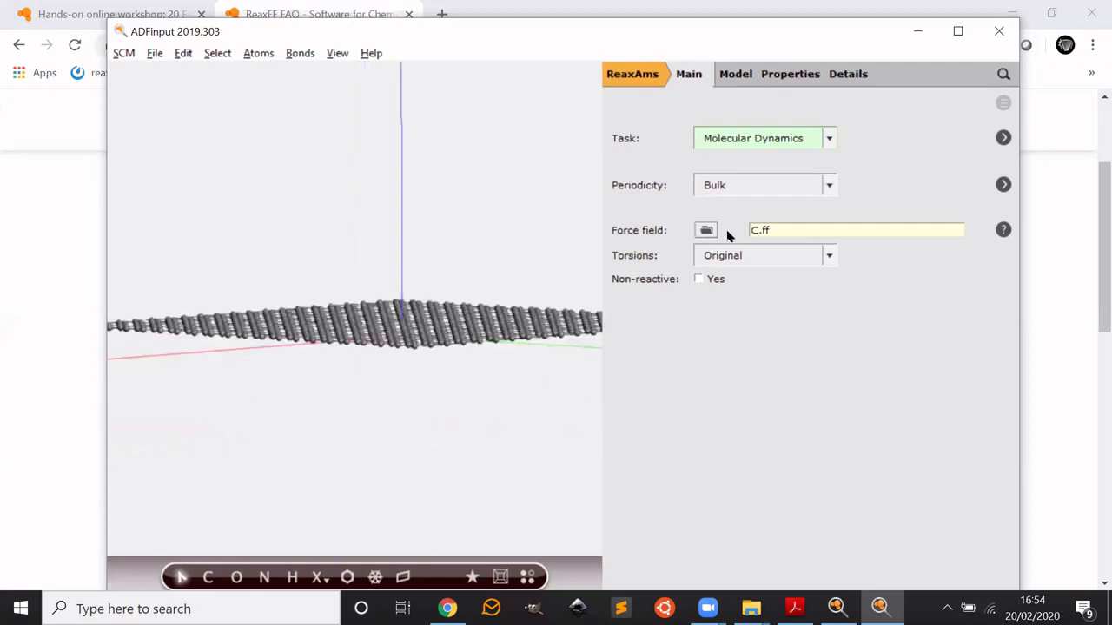
left_click_drag(417, 433, 419, 449)
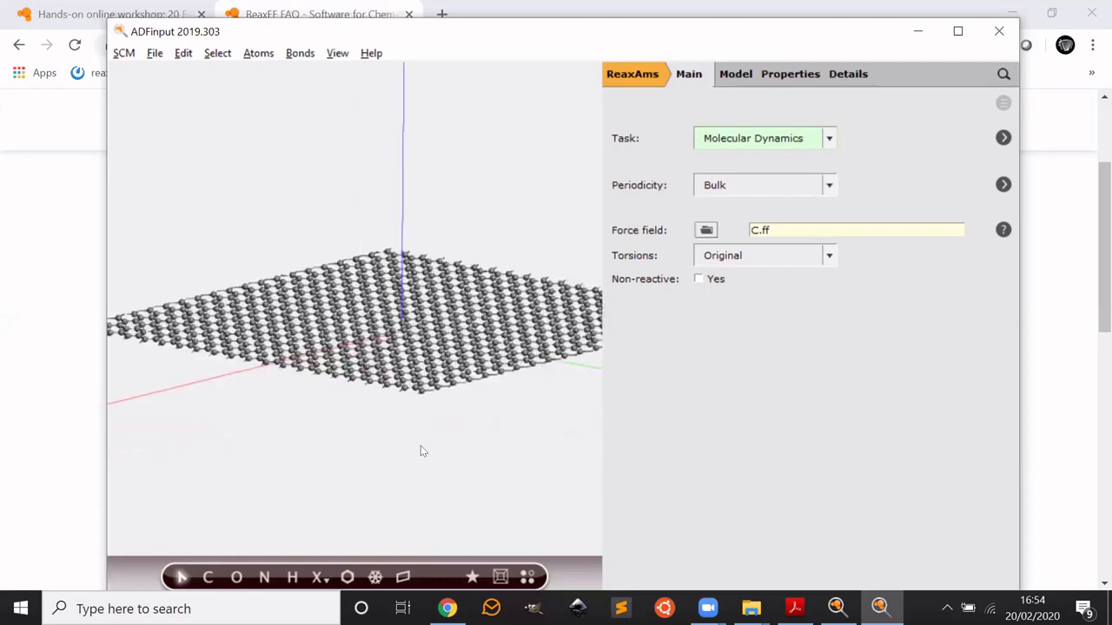
Step: Revisit the force field FAQ in Chrome and check the prescribed method in the Acrobat Reader PDF
key("alt+Tab")
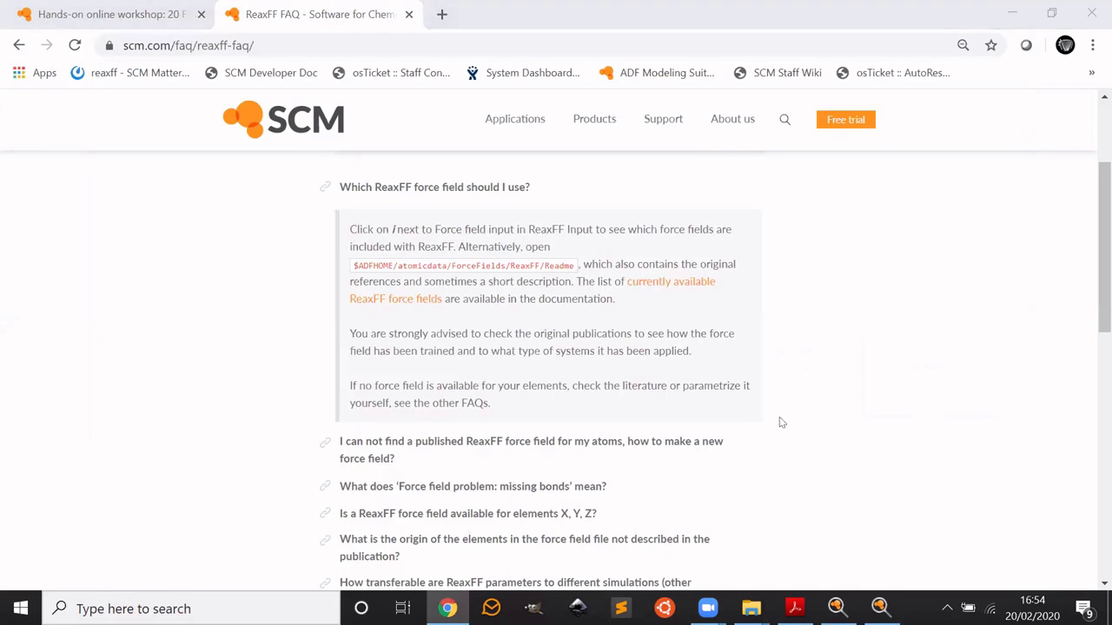
key("alt+Tab")
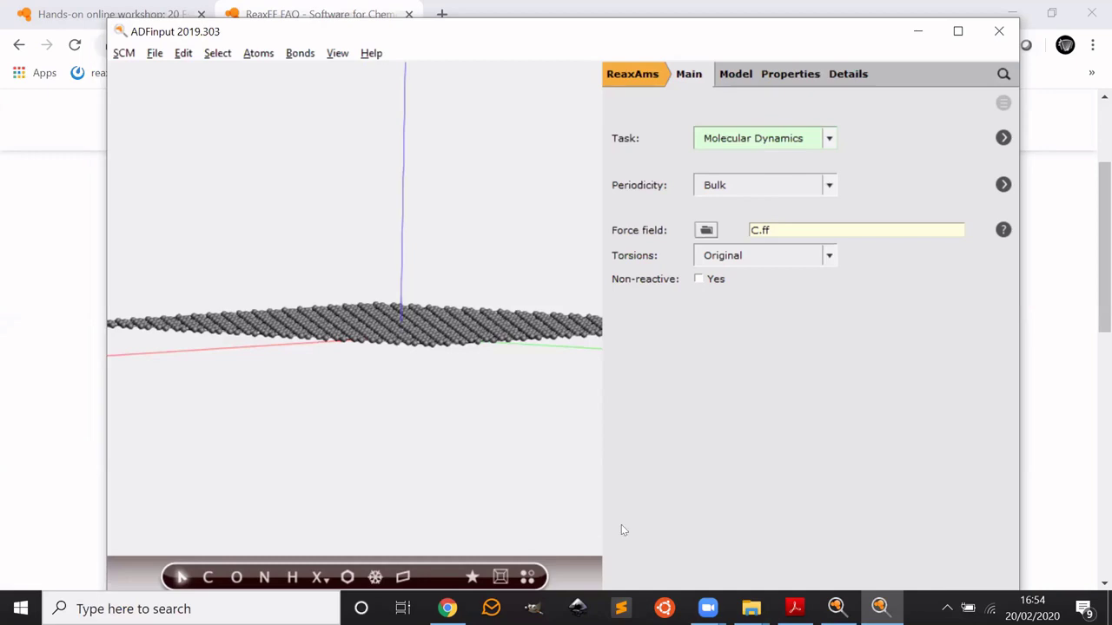
key("alt+Tab")
key("Tab")
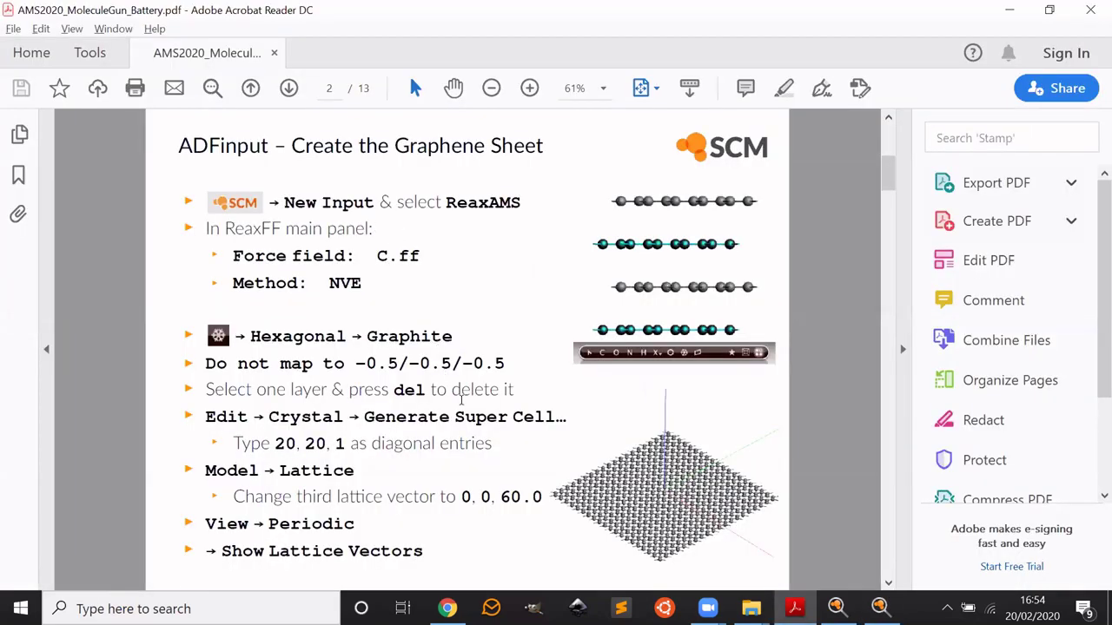
Step: Return to ADFinput and open the detailed settings of the Molecular Dynamics task
key("alt+Tab")
left_click(830, 138)
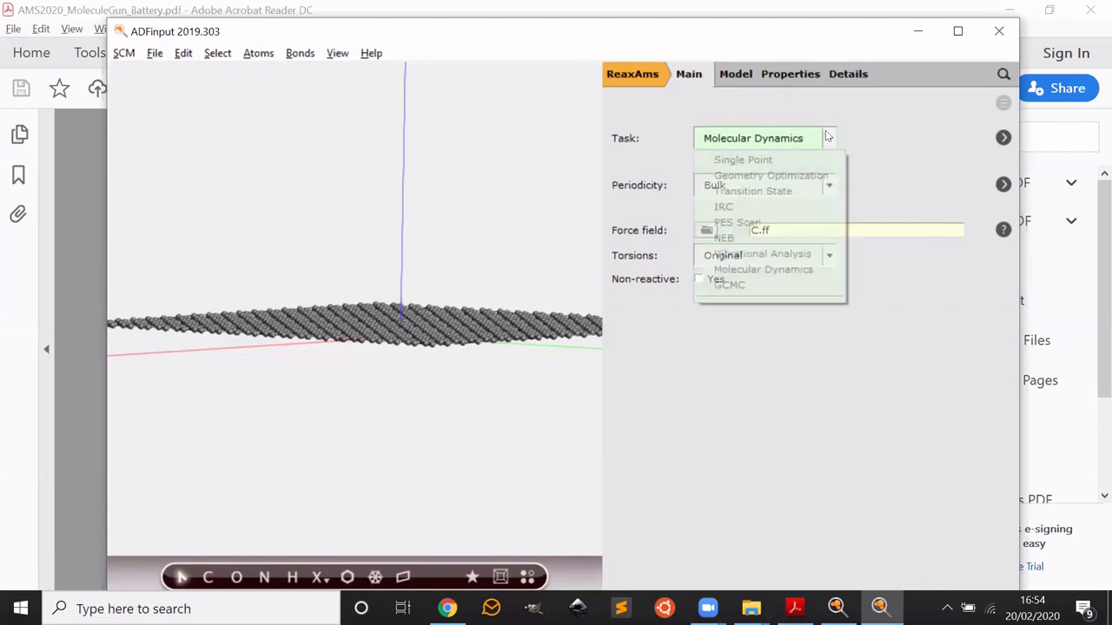
left_click(1003, 138)
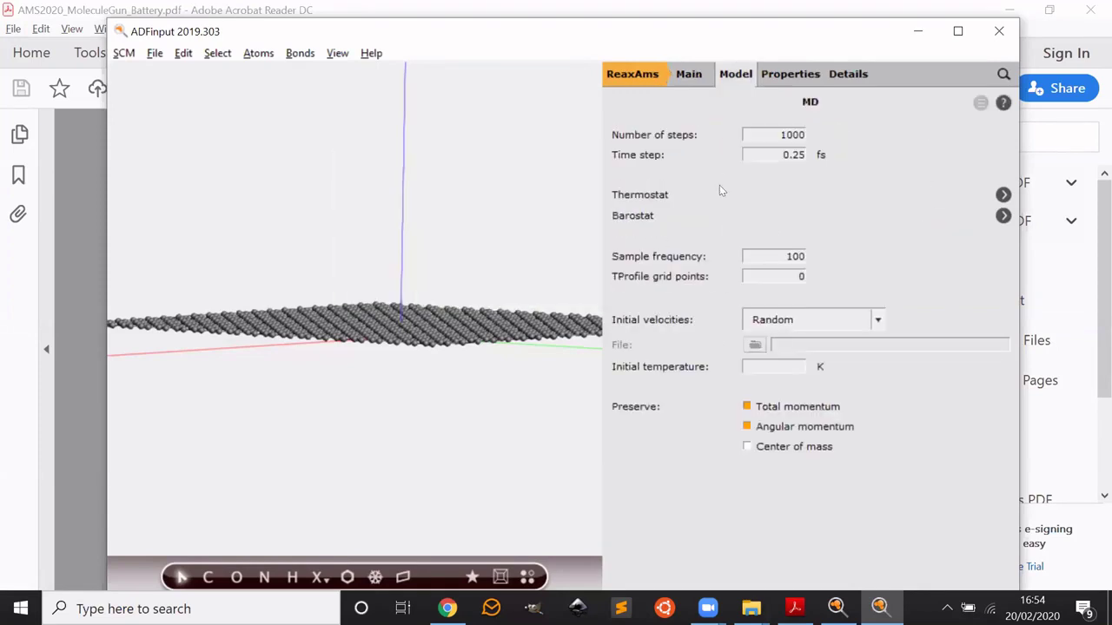
Step: Go back to the main settings, enable the Non-reactive option and keep Molecular Dynamics as the task
left_click(689, 75)
key("alt+Tab")
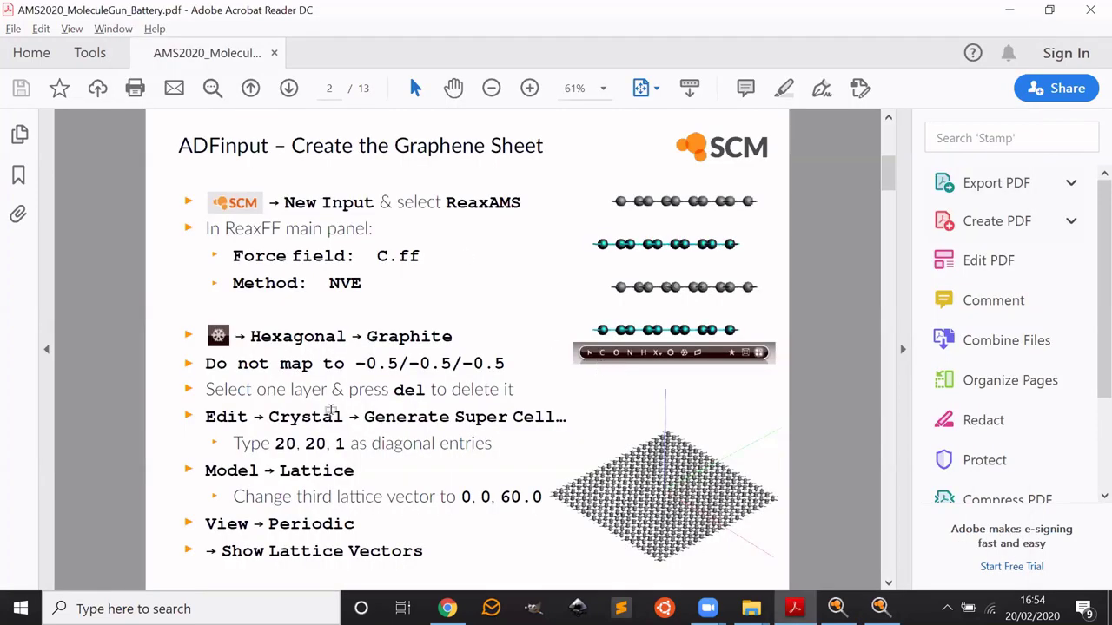
key("alt+Tab")
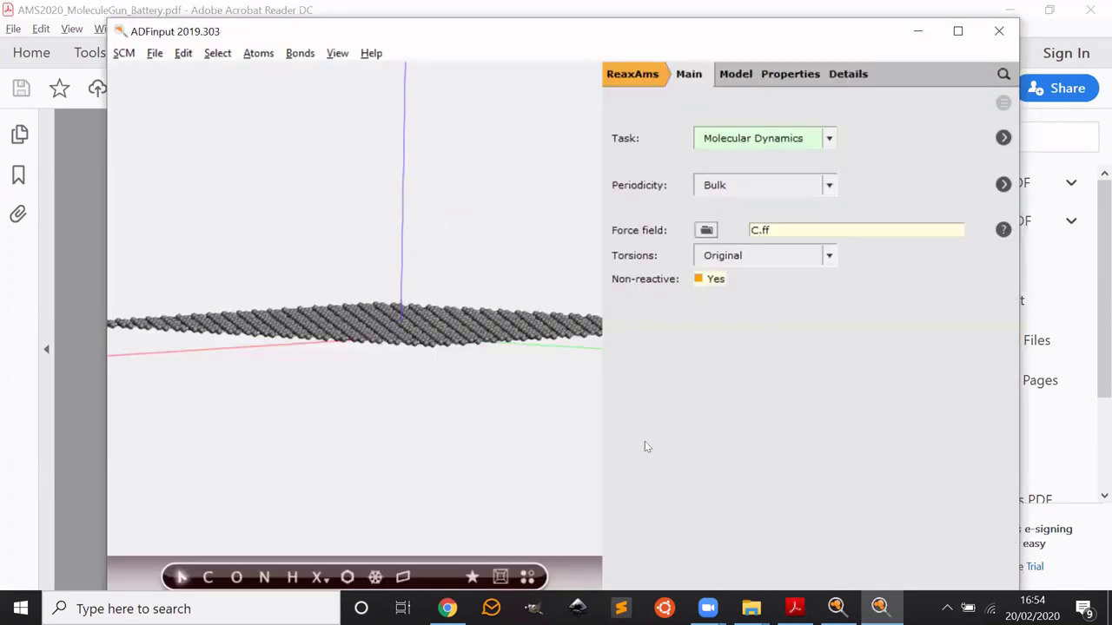
left_click(773, 142)
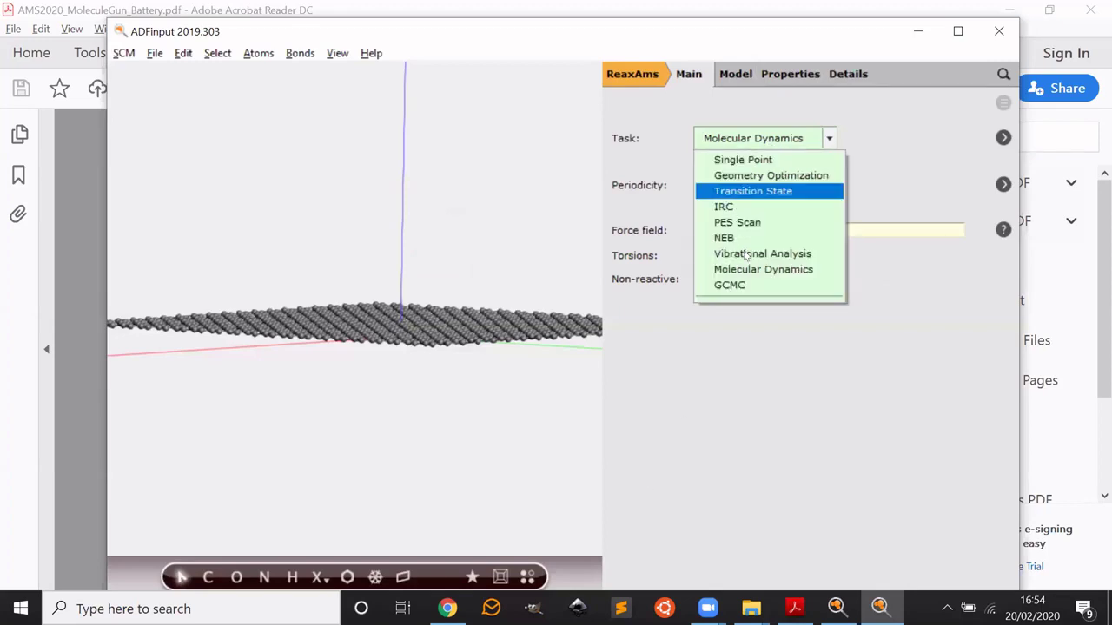
left_click(794, 271)
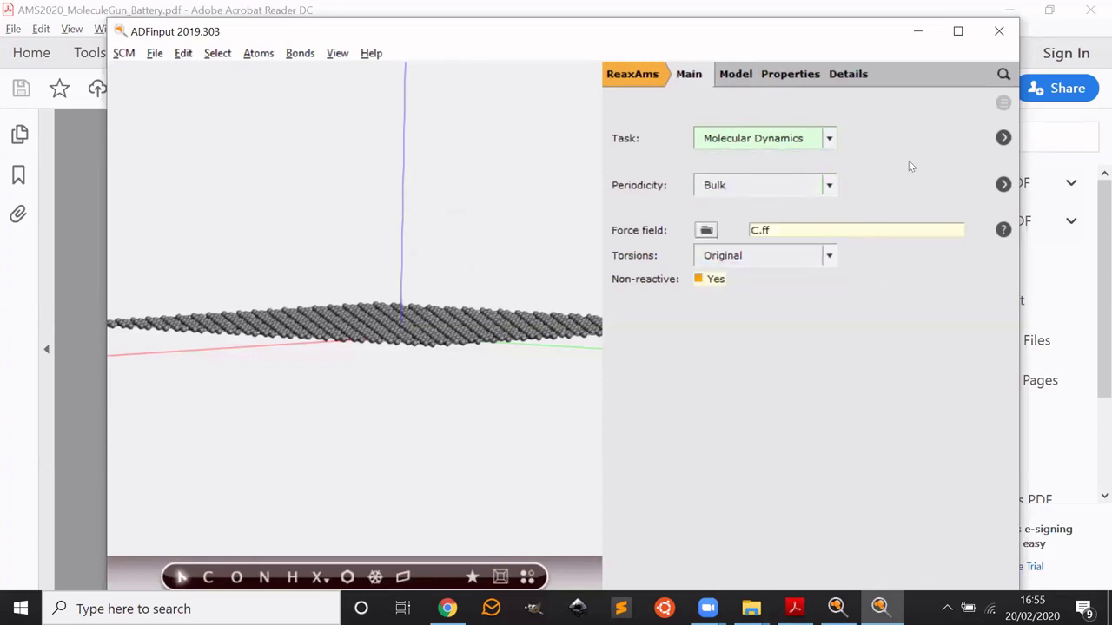
Step: Open the MD settings, check the prescribed method in the Acrobat Reader PDF and return to ADFinput
left_click(1003, 137)
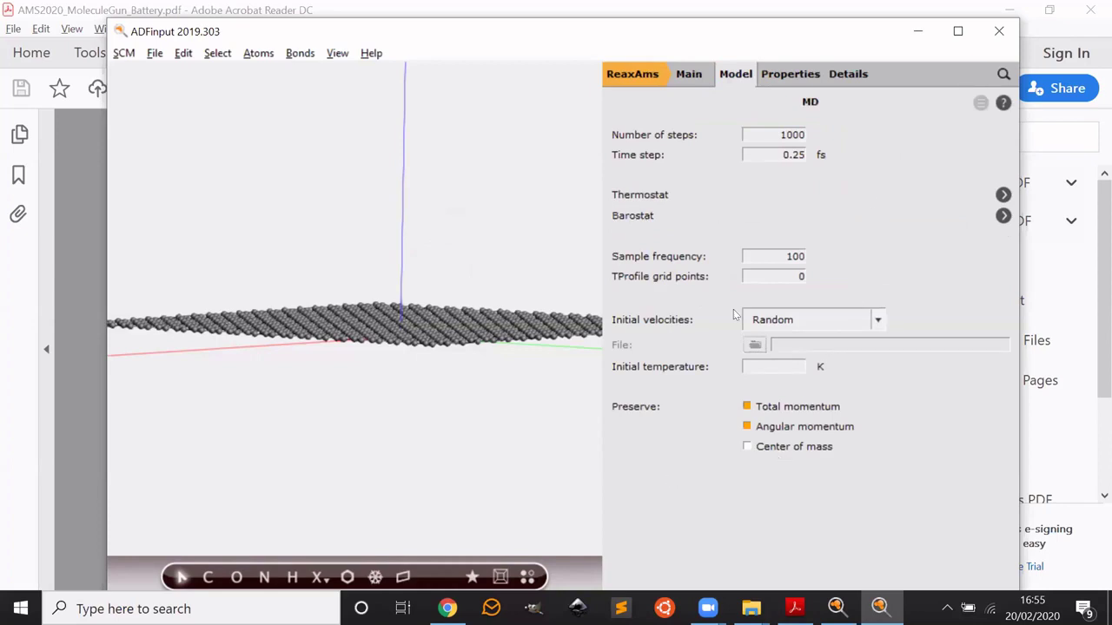
key("alt+Tab")
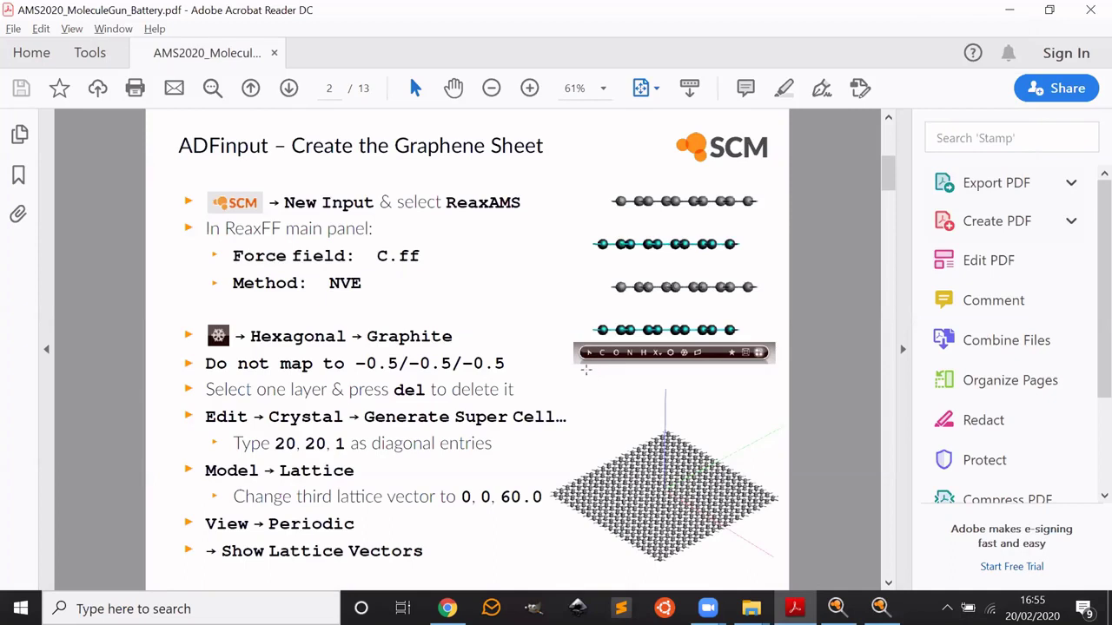
left_click(336, 282)
key("alt+Tab")
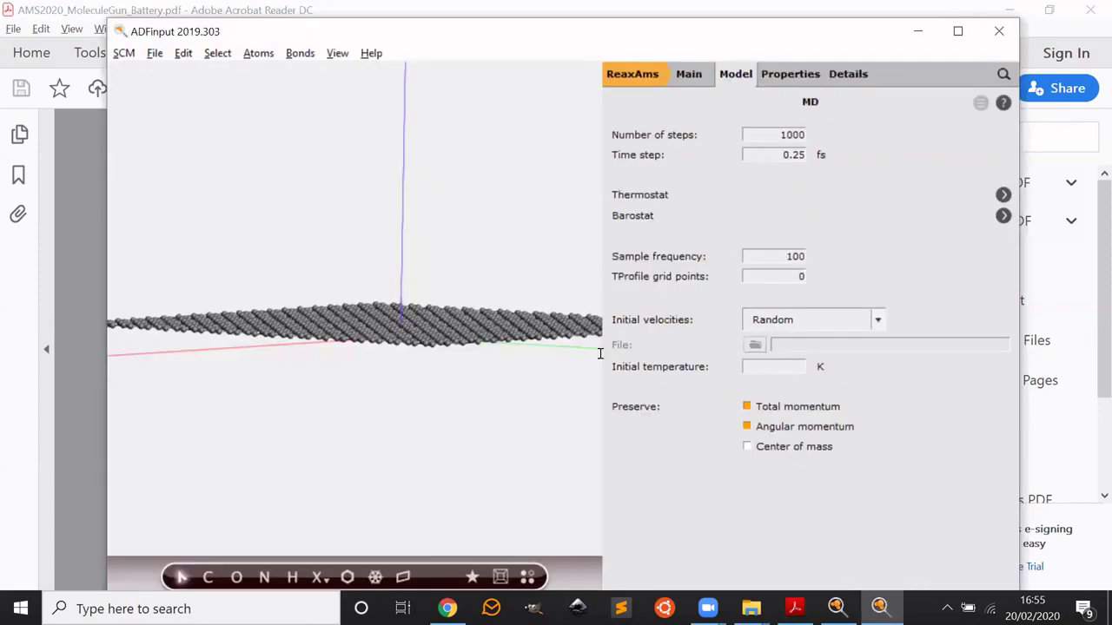
Step: Open the Molecule Gun settings of the model
left_click(735, 75)
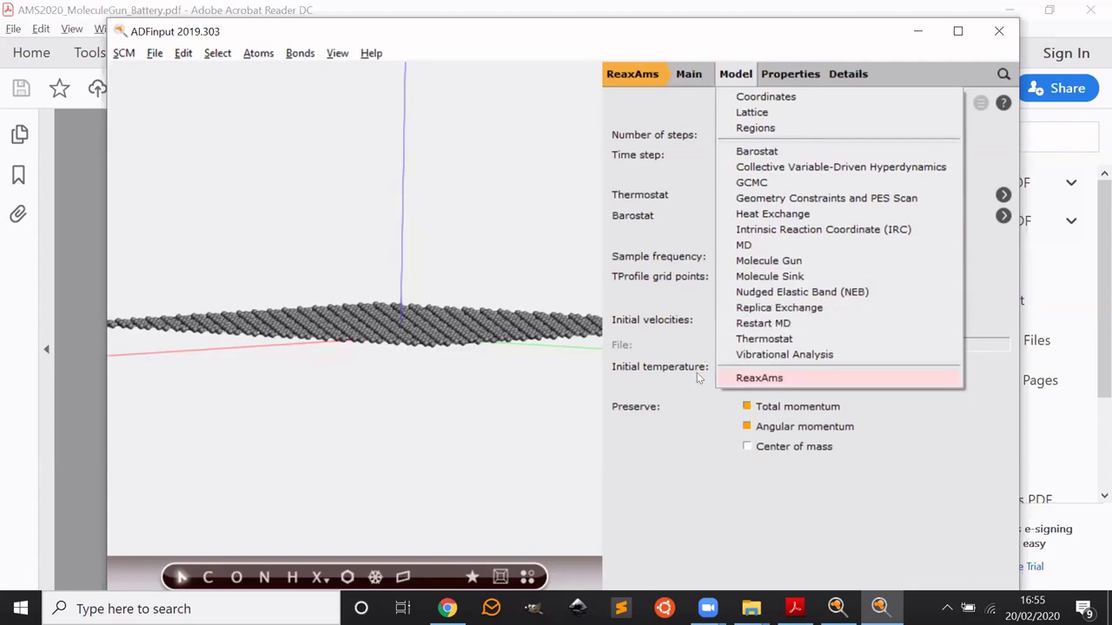
left_click(698, 280)
left_click(737, 73)
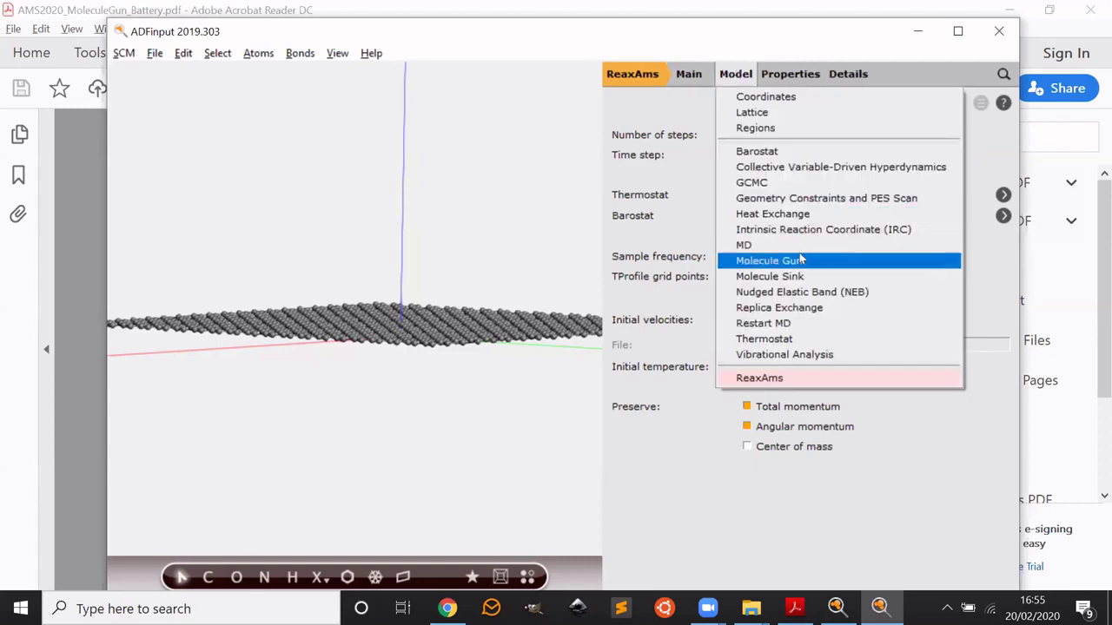
left_click(801, 258)
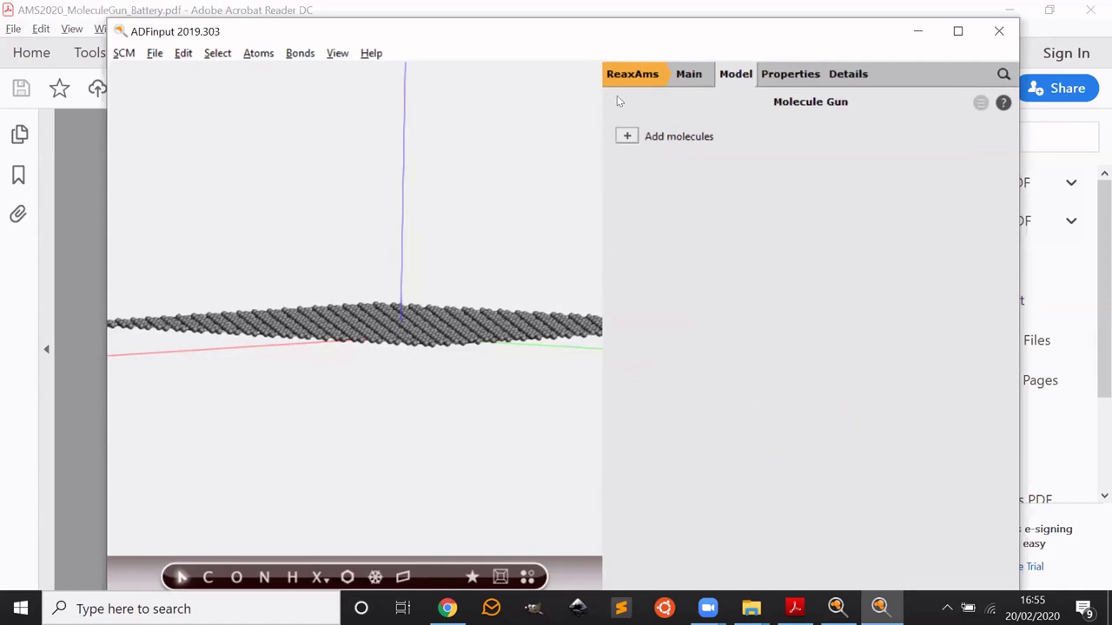
left_click(628, 136)
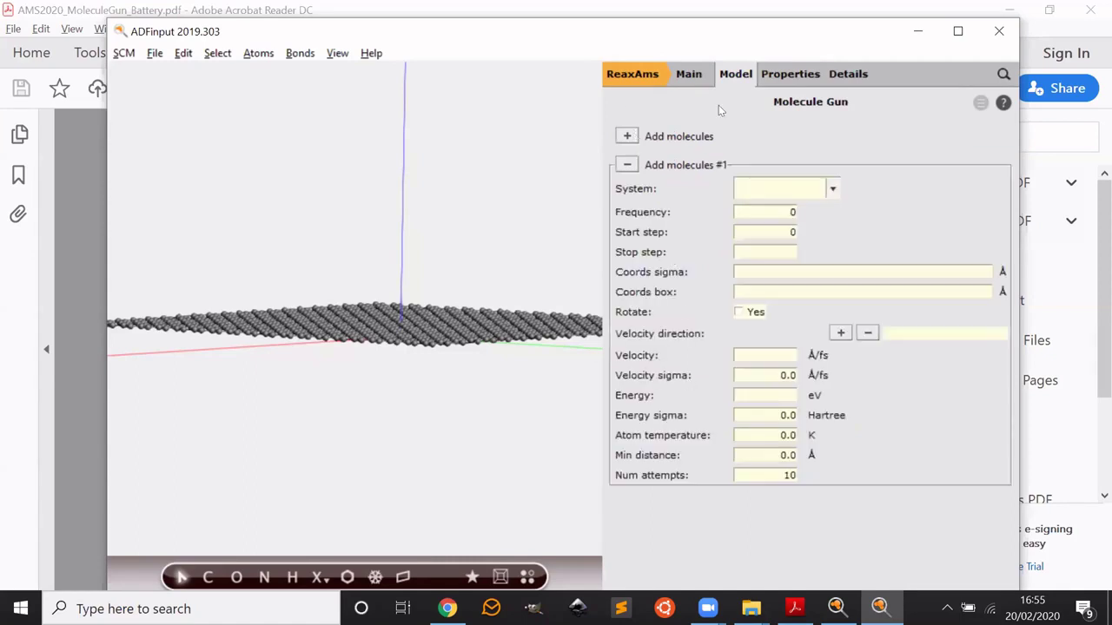
left_click_drag(400, 404, 384, 444)
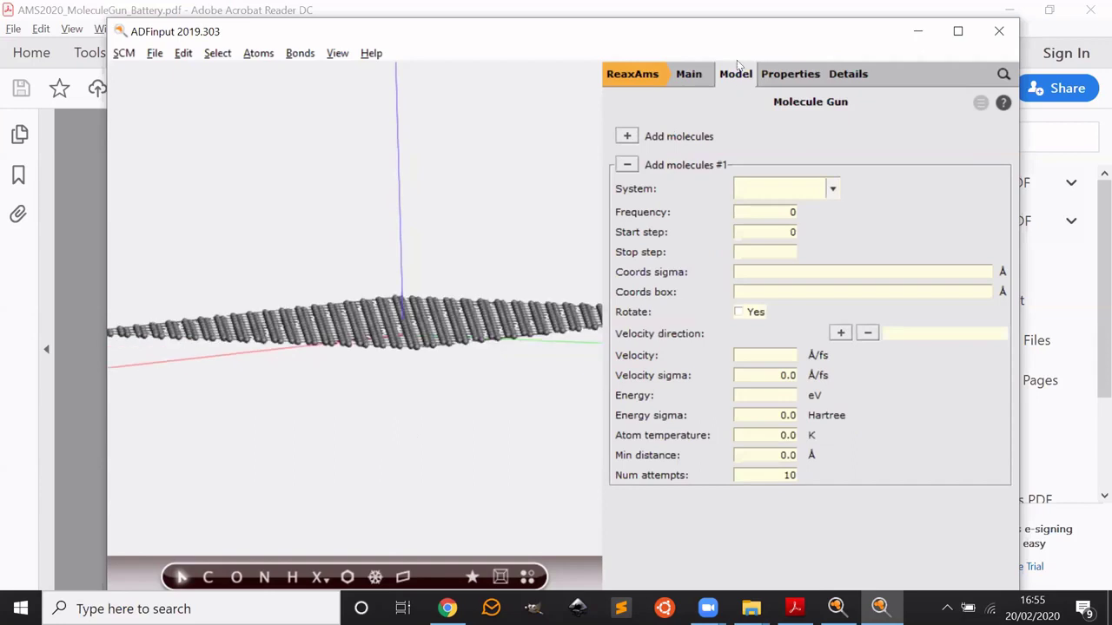
left_click(624, 167)
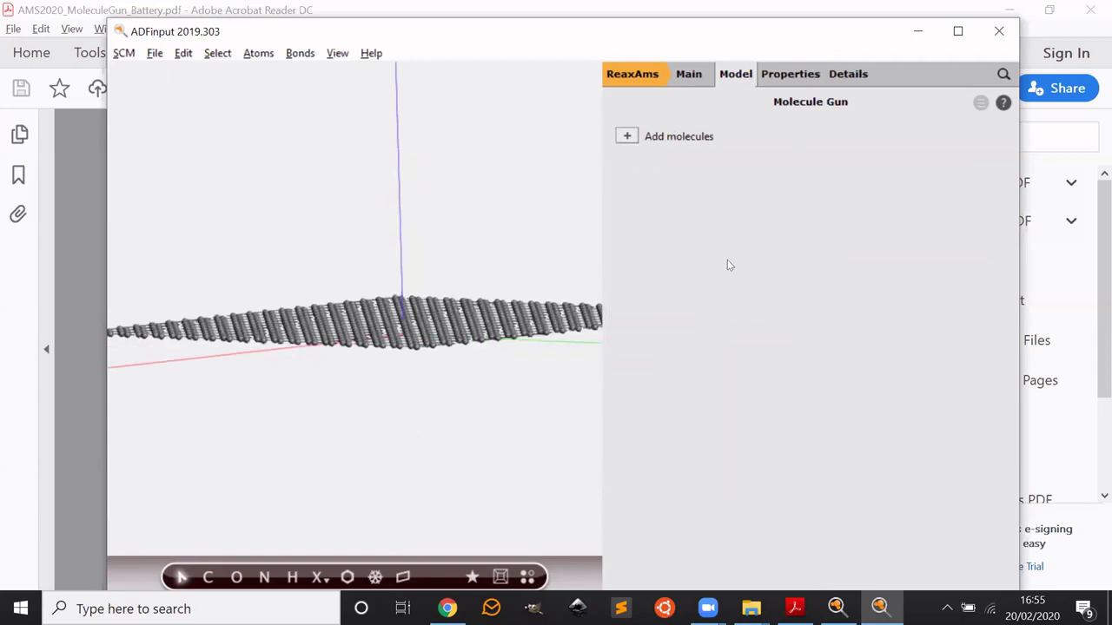
Step: Add a molecule entry to the Molecule Gun and assign a new region as its system
left_click(625, 136)
left_click_drag(352, 459, 422, 427)
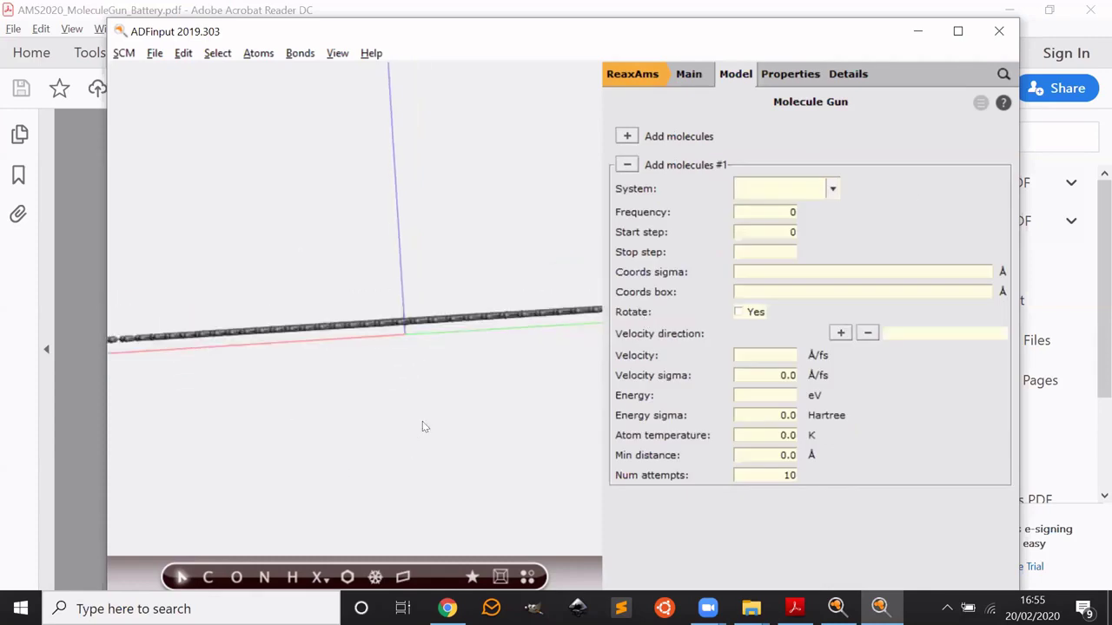
left_click(830, 191)
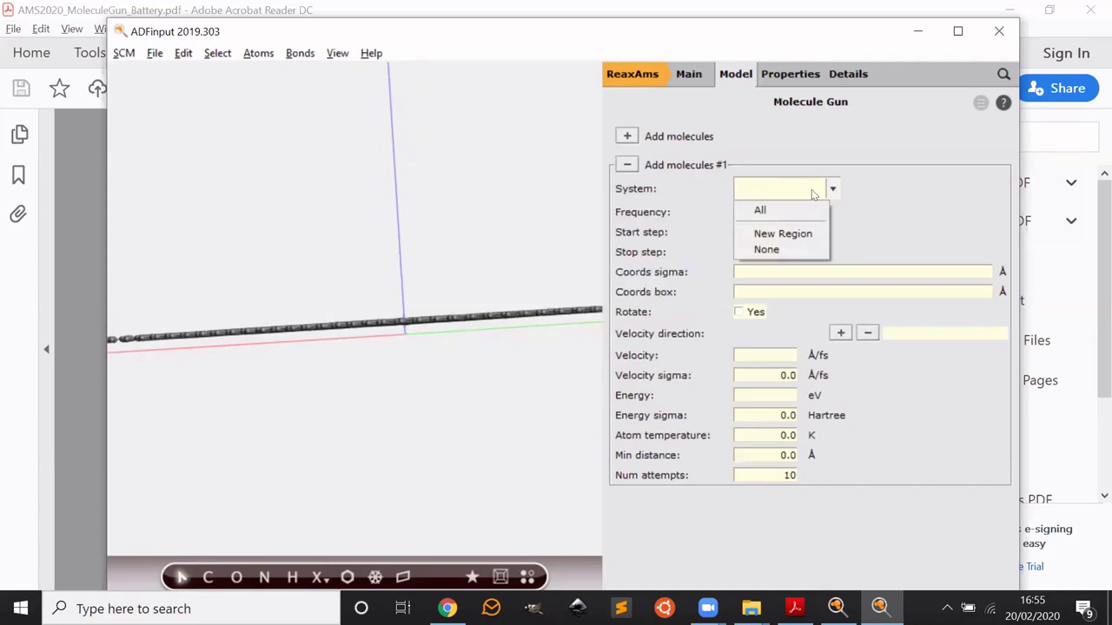
left_click(799, 234)
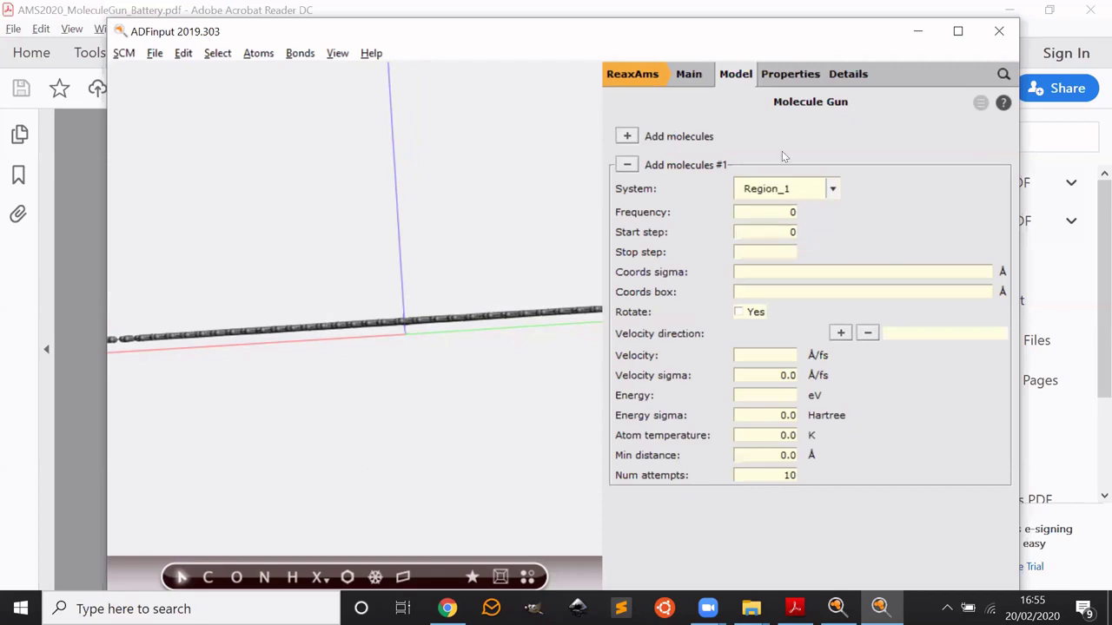
Step: Search for "buckyba" and insert the C60: Buckyball (ADF) molecule into the model
left_click_drag(389, 500, 388, 418)
left_click(1004, 74)
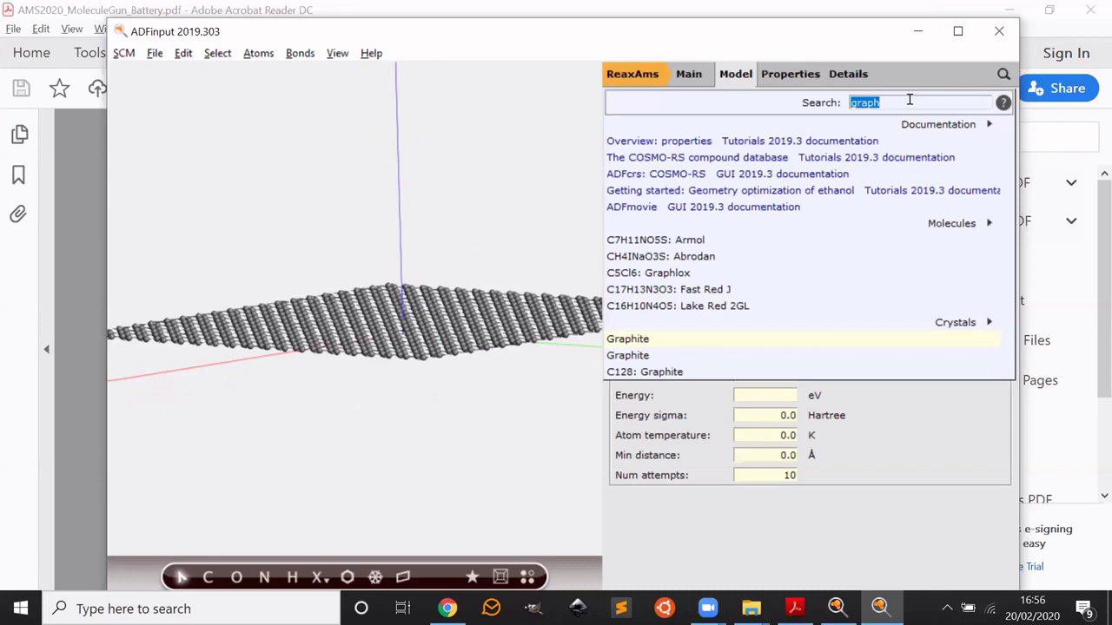
type("bucky")
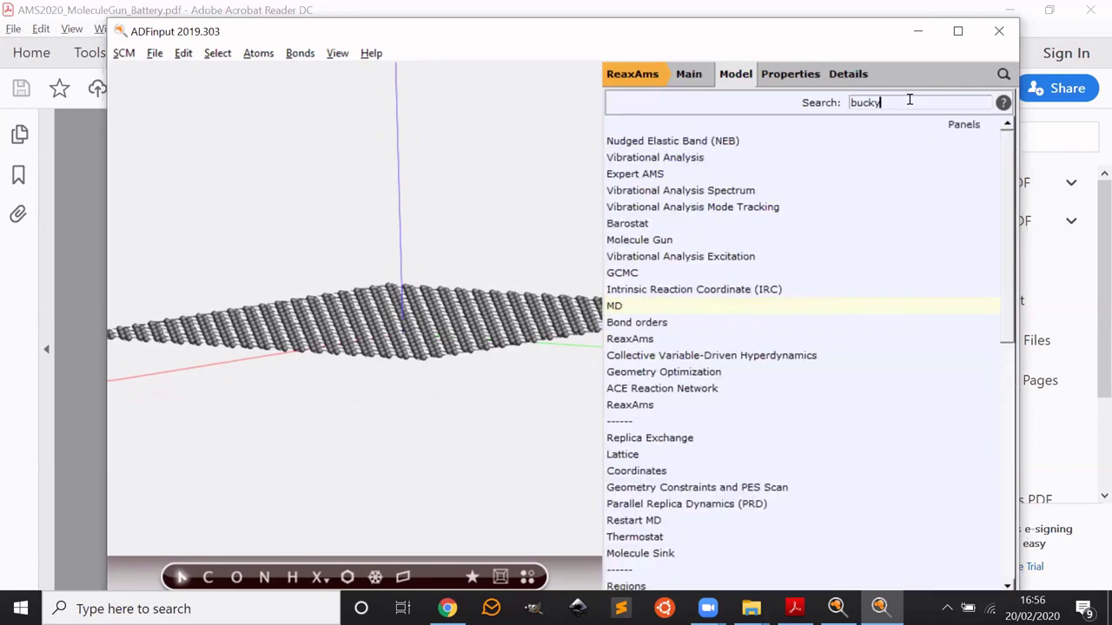
type("ba")
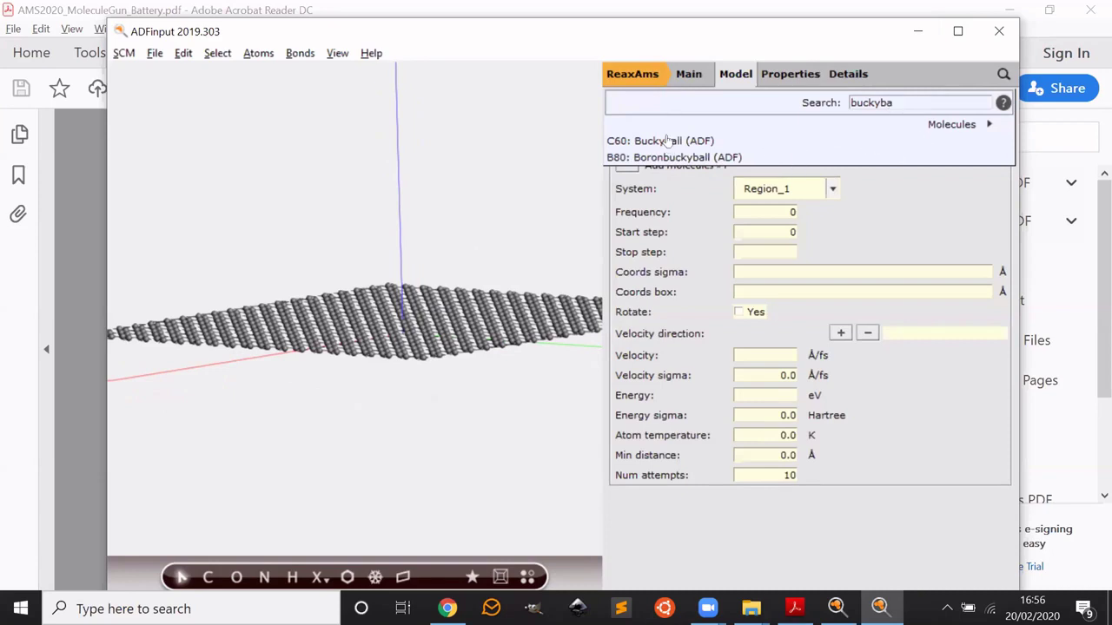
scroll(424, 450, "down", 3)
key("Return")
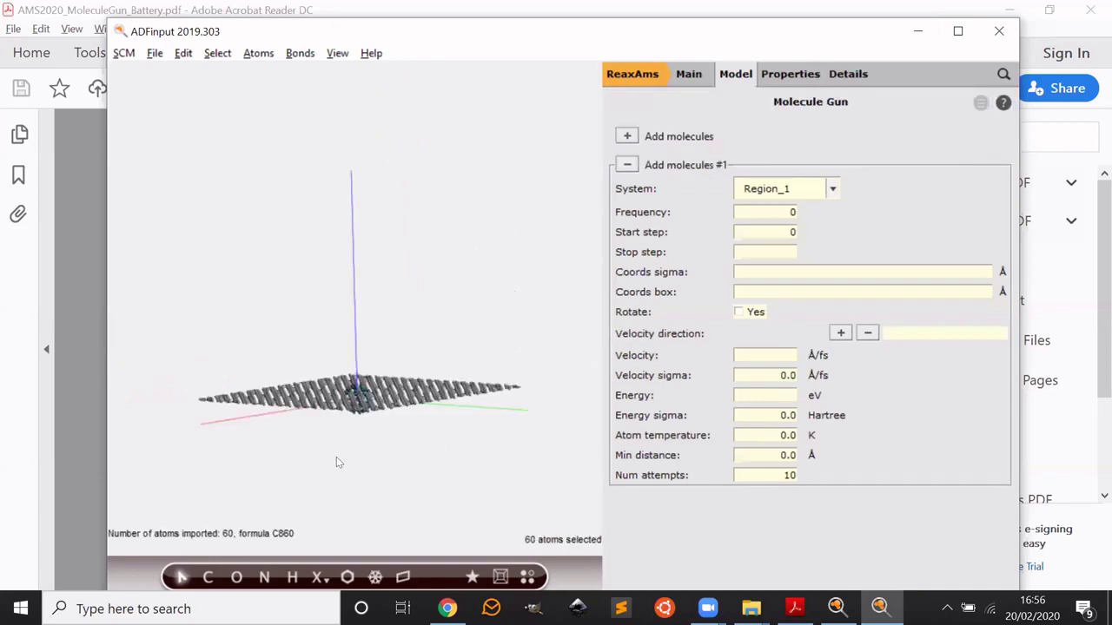
Step: Move the buckyball up out of the graphene sheet by about 11 Å, plus another 2.2 Å, then deselect it
scroll(337, 458, "up", 3)
middle_click_drag(378, 391, 363, 300)
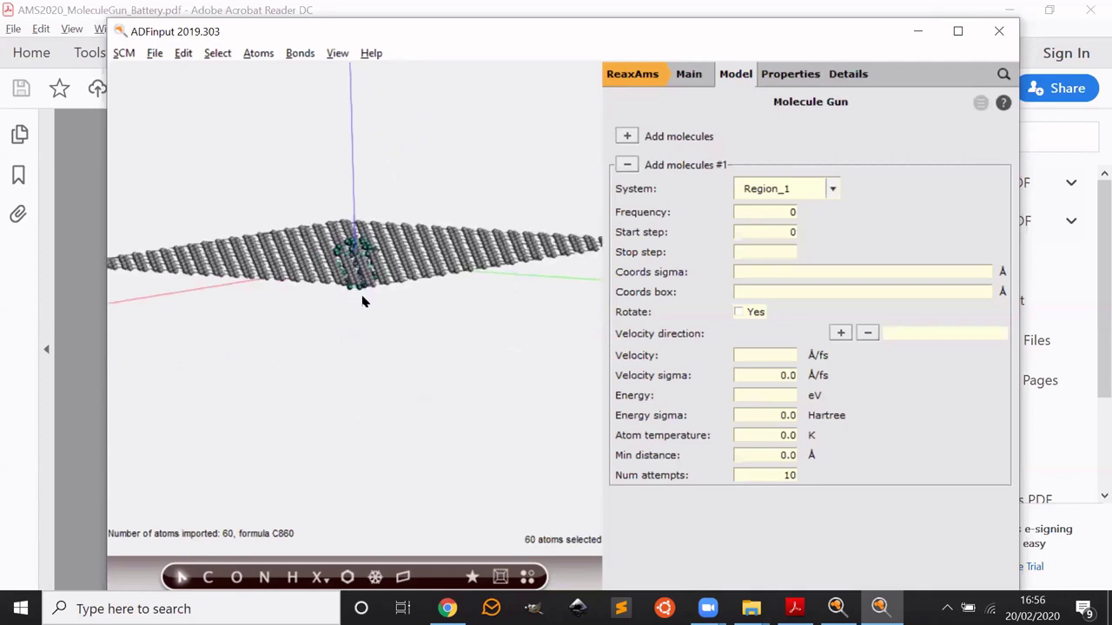
left_click_drag(363, 300, 340, 160)
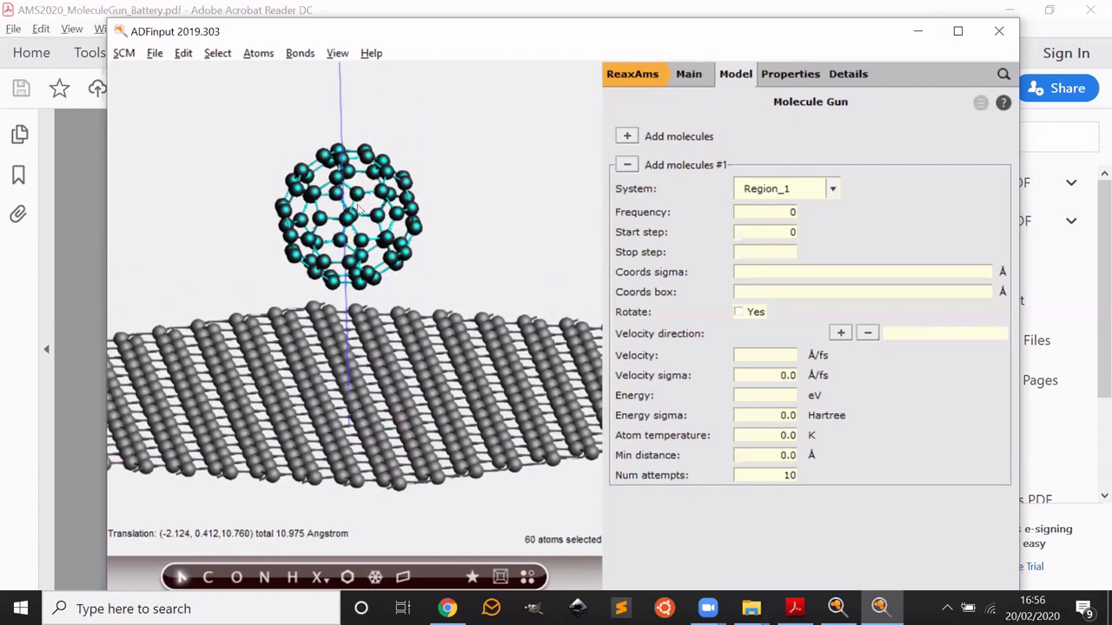
left_click_drag(358, 209, 348, 158)
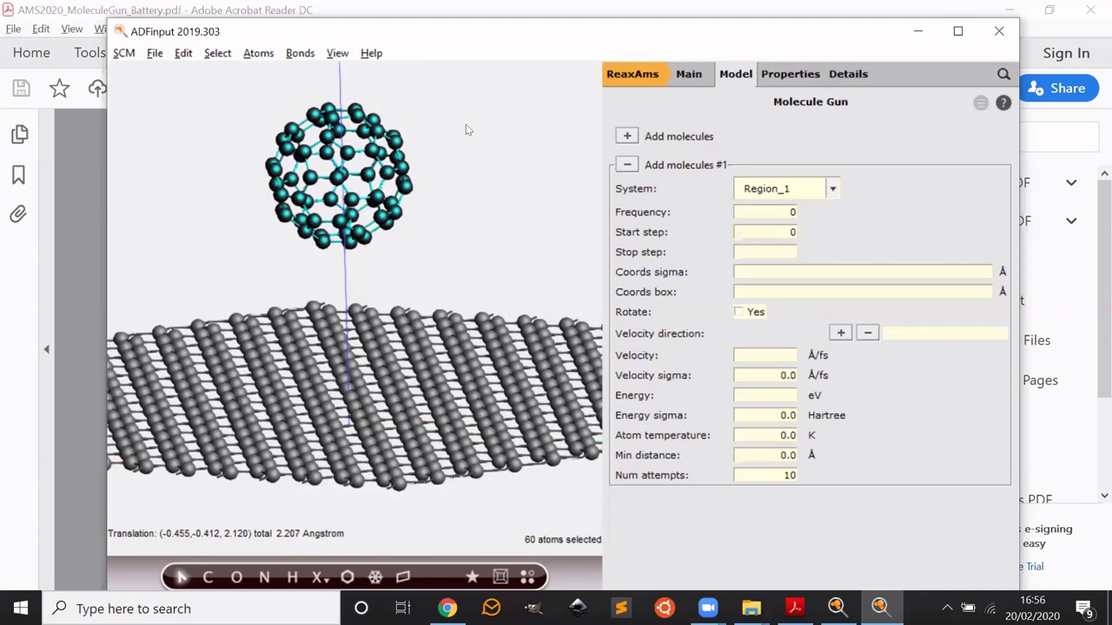
left_click_drag(466, 125, 427, 172)
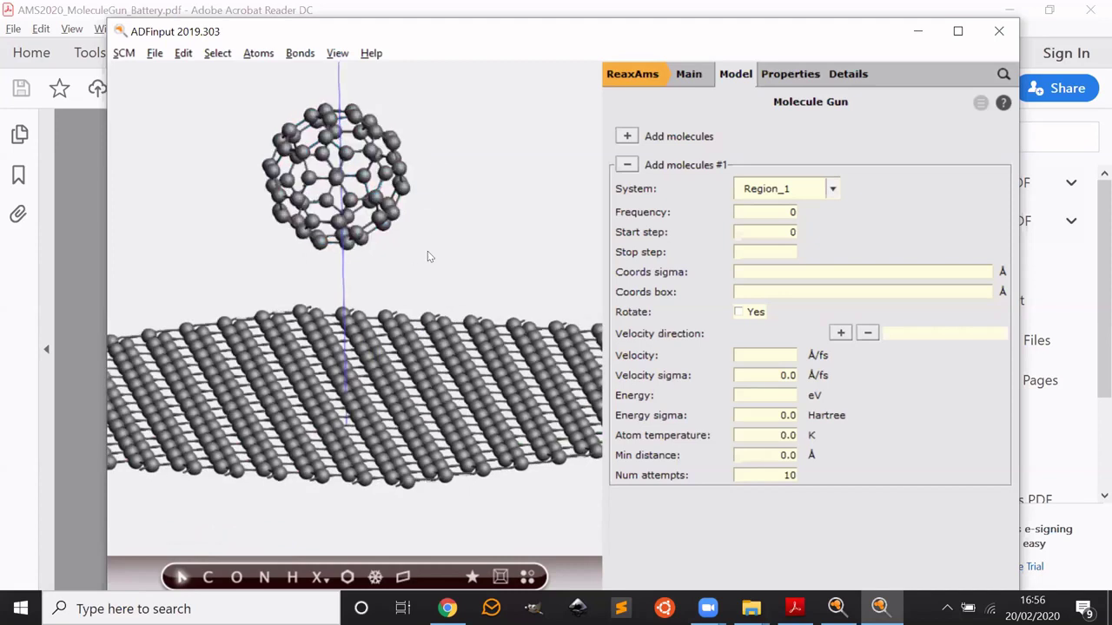
Step: Select the whole buckyball and raise it about another 3.6 Å above the graphene sheet
left_click_drag(447, 205, 496, 244)
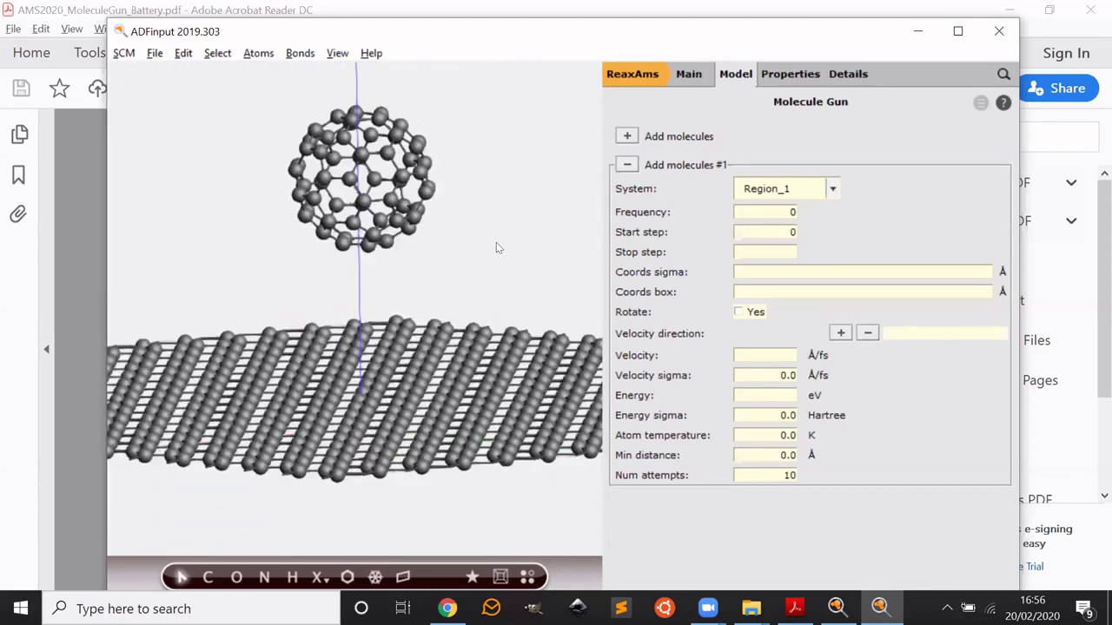
scroll(496, 244, "down", 3)
scroll(389, 213, "up", 5)
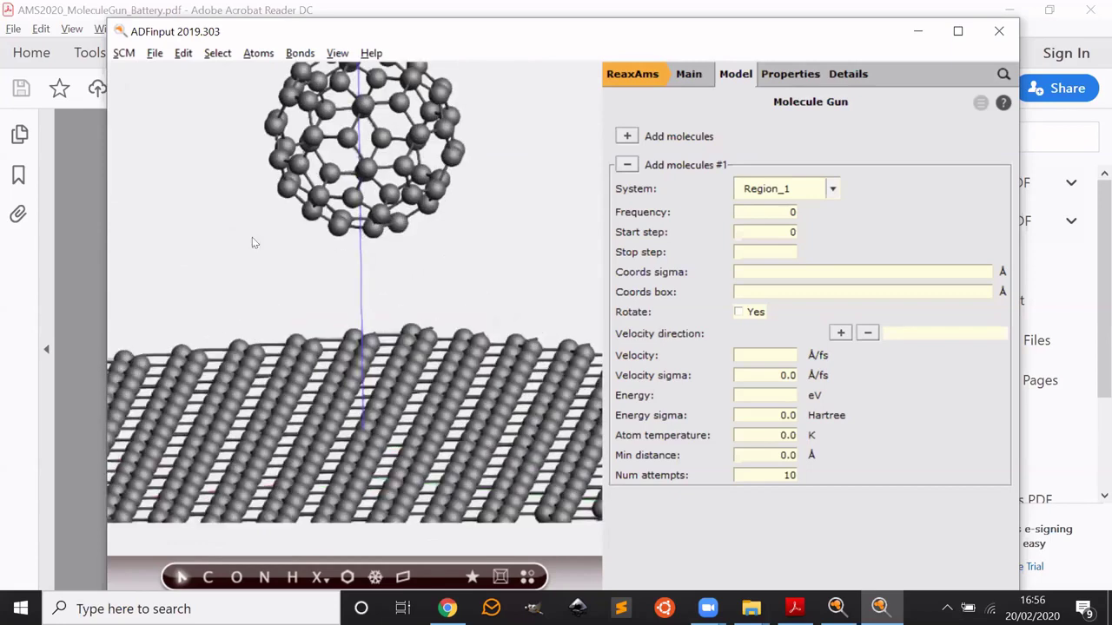
left_click_drag(224, 297, 456, 48)
mouse_move(352, 82)
left_mouse_down()
mouse_move(354, 113)
mouse_move(352, 70)
left_mouse_up()
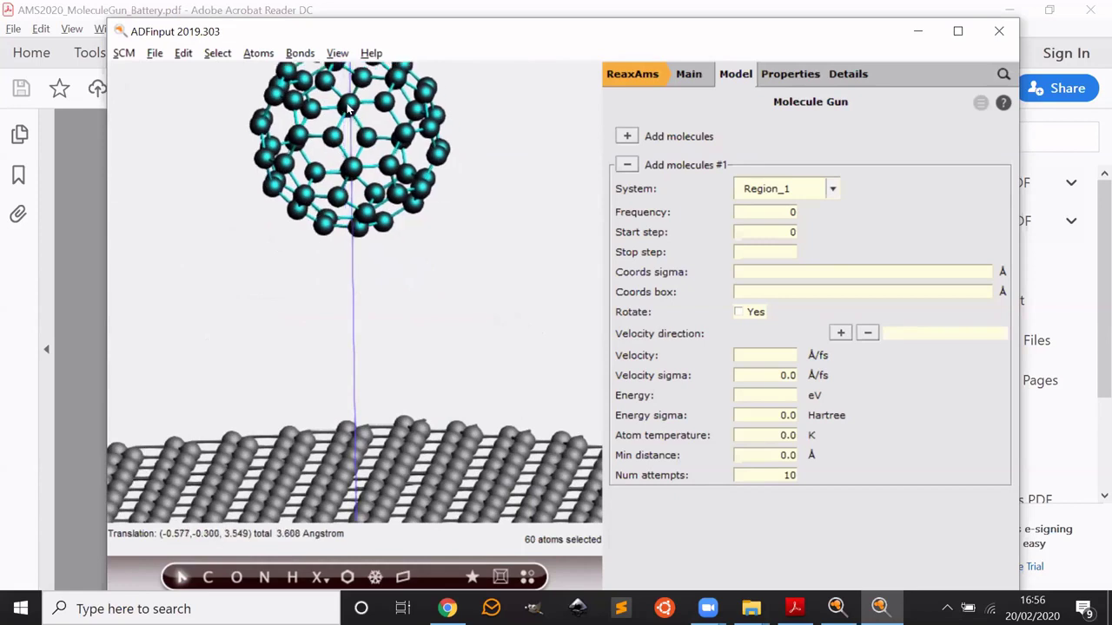
Step: Measure the distance between the buckyball's lowest atom and a carbon atom of the graphene sheet
left_click(366, 326)
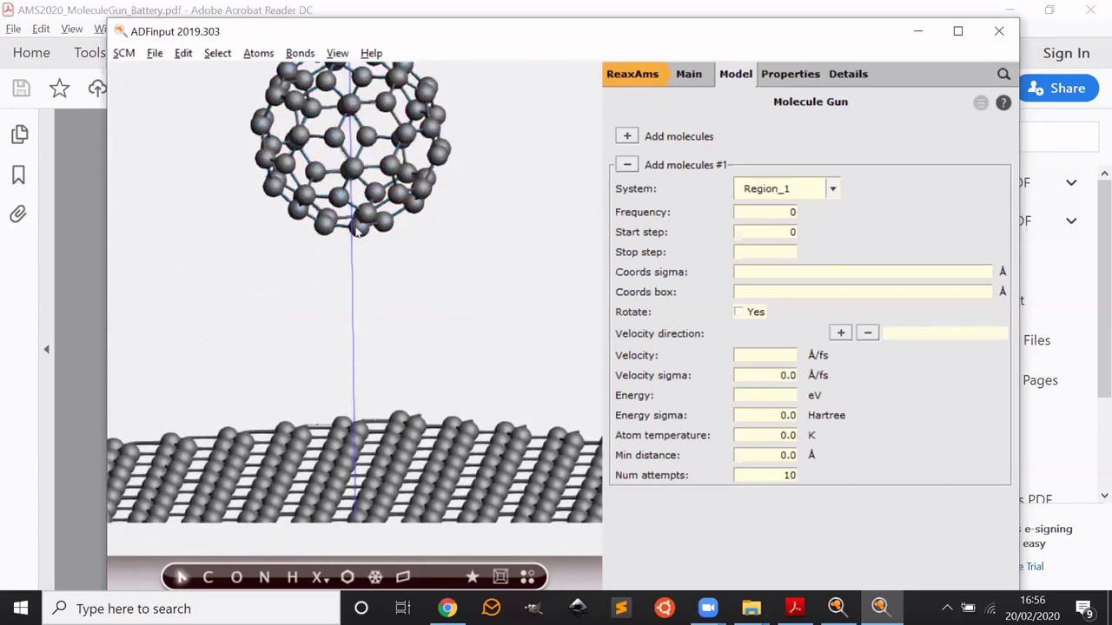
left_click_drag(360, 249, 461, 327)
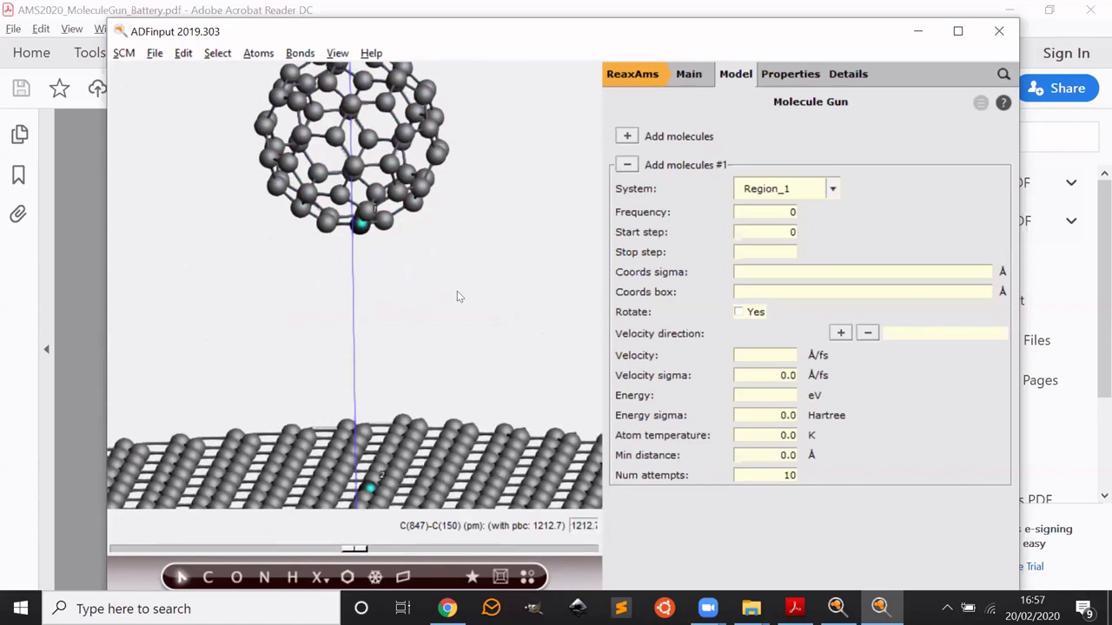
scroll(419, 300, "down", 5)
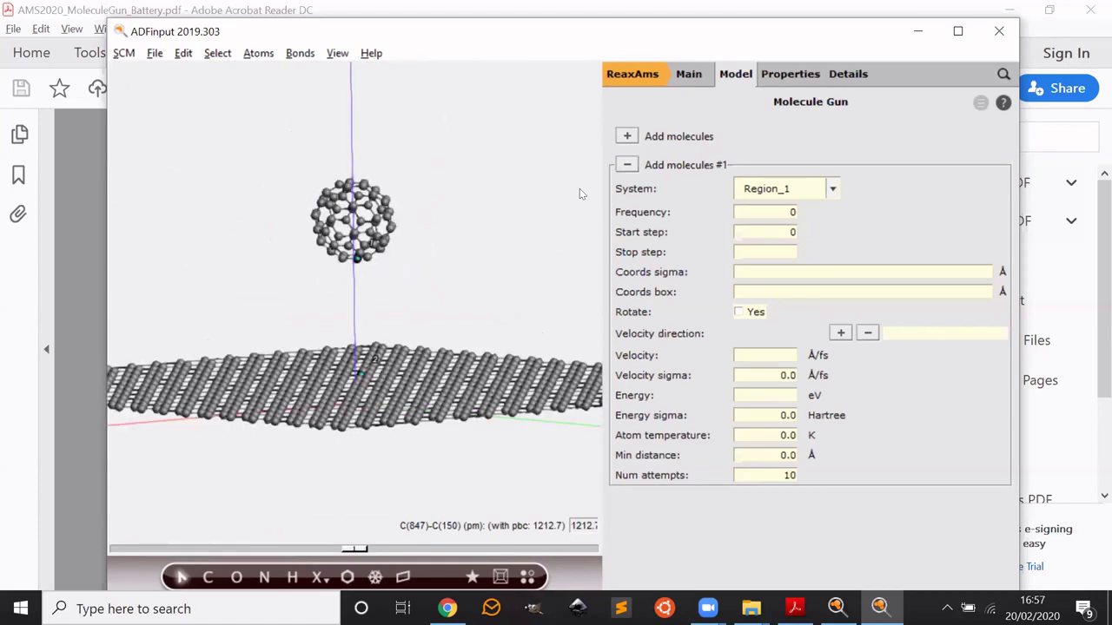
scroll(413, 278, "up", 2)
Step: Select all the buckyball's atoms and assign them as a new region for the molecule gun's system
left_click_drag(279, 262, 429, 261)
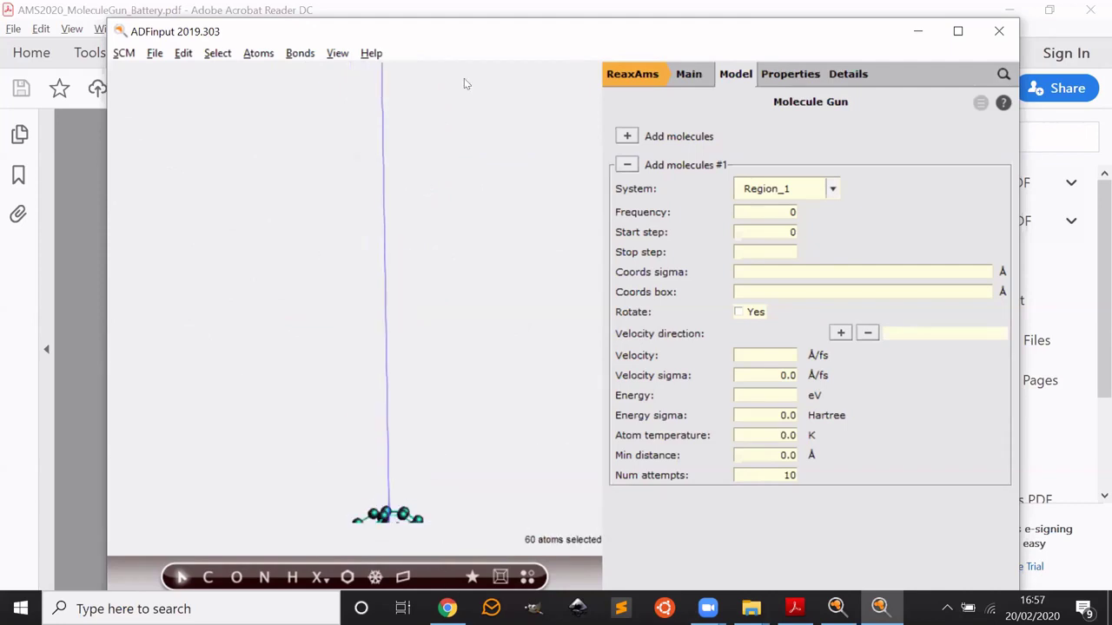
left_click_drag(462, 81, 446, 294)
left_click(329, 291)
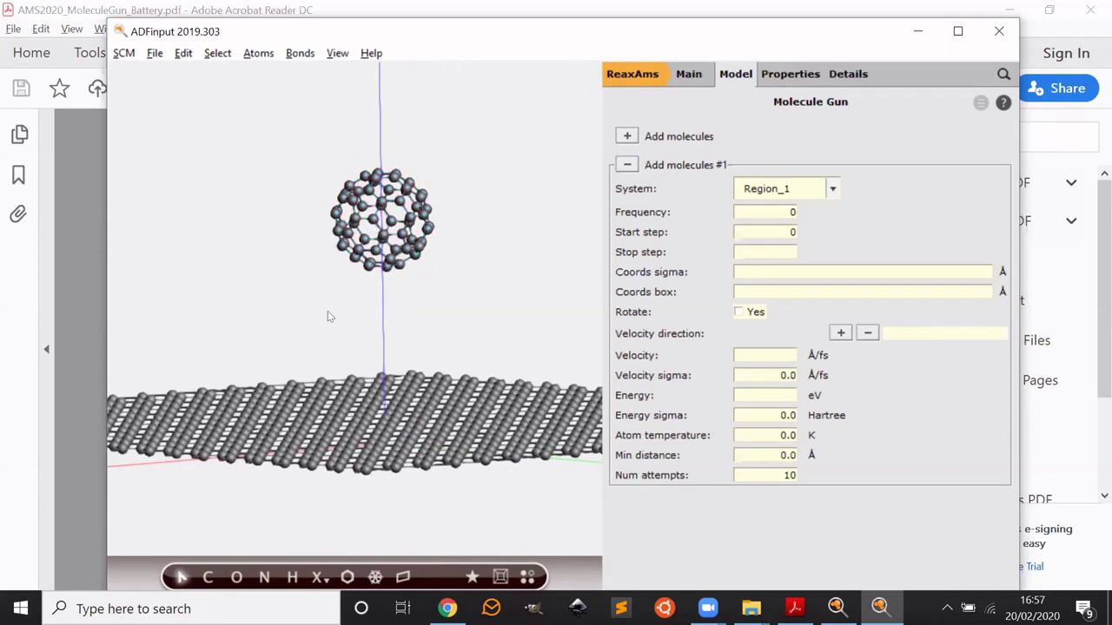
left_click_drag(288, 317, 492, 116)
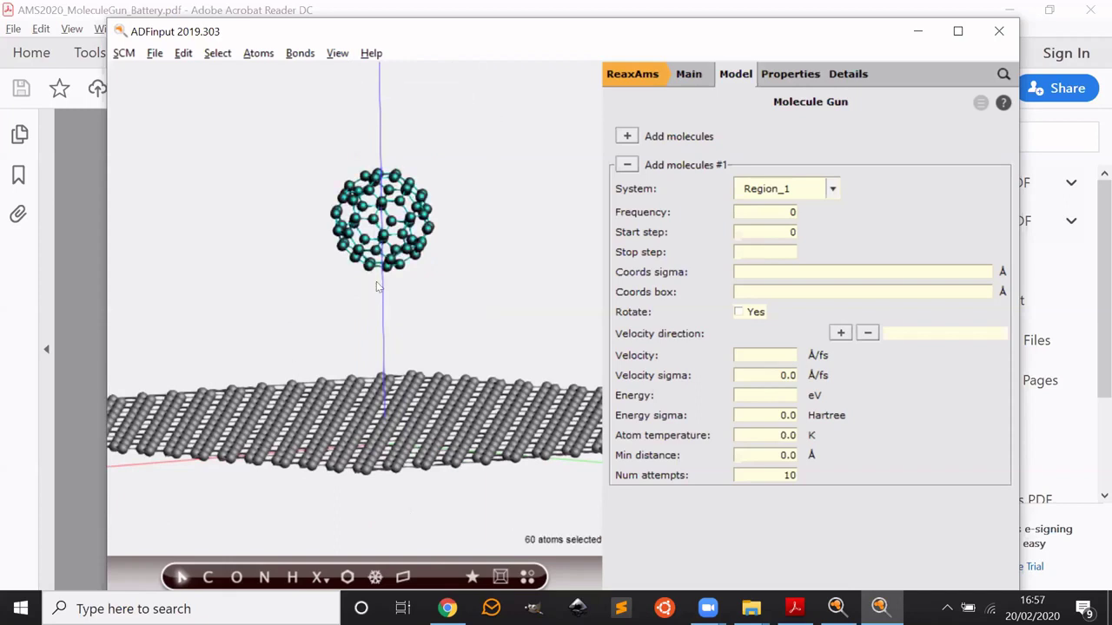
left_click_drag(376, 282, 523, 115)
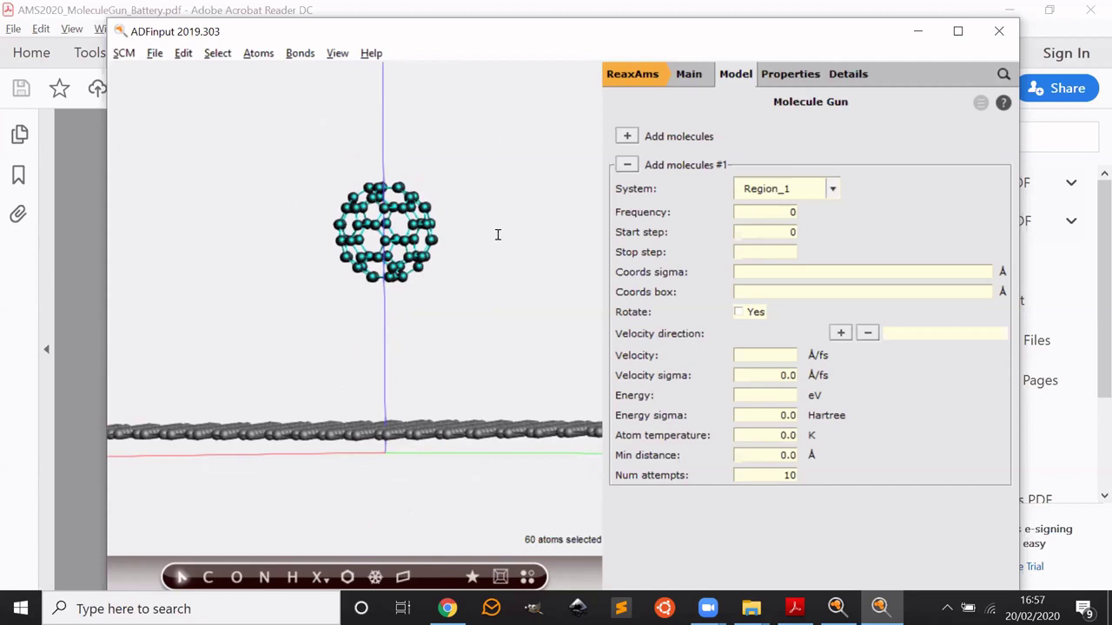
left_click(797, 189)
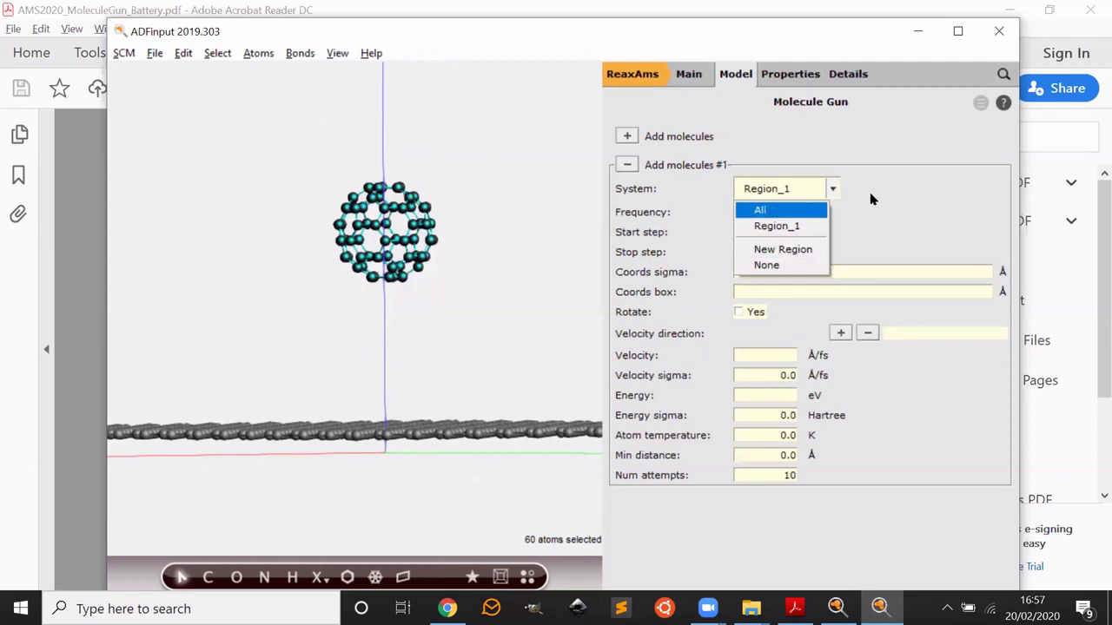
left_click(782, 249)
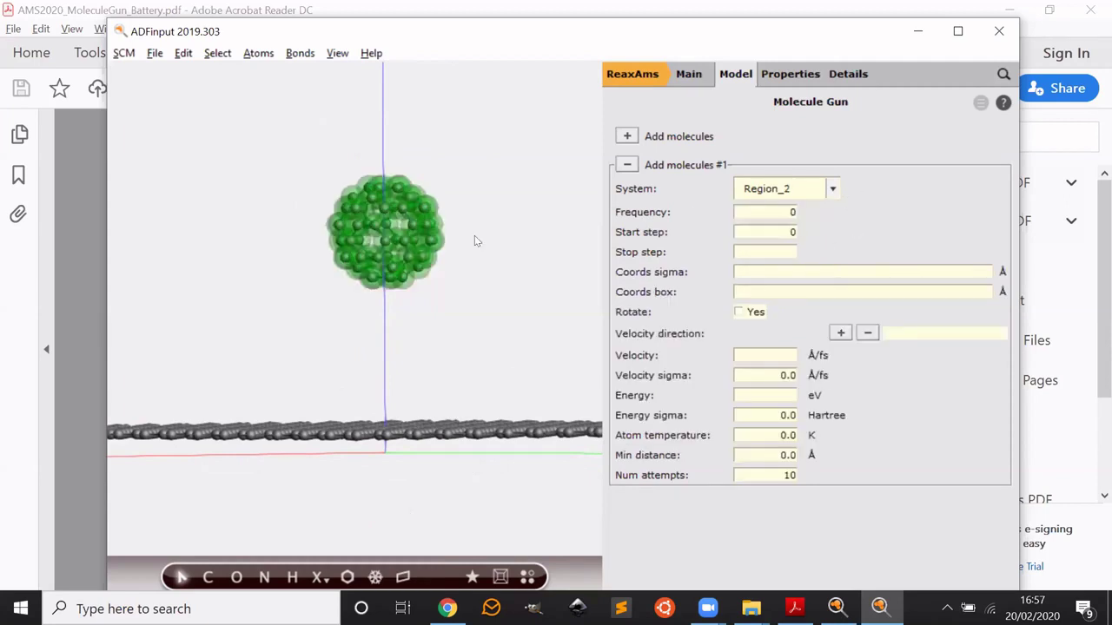
Step: Inspect the buckyball above the sheet, compare it with the placement slide in the Acrobat Reader PDF, and return to ADFinput
left_click_drag(394, 328, 390, 310)
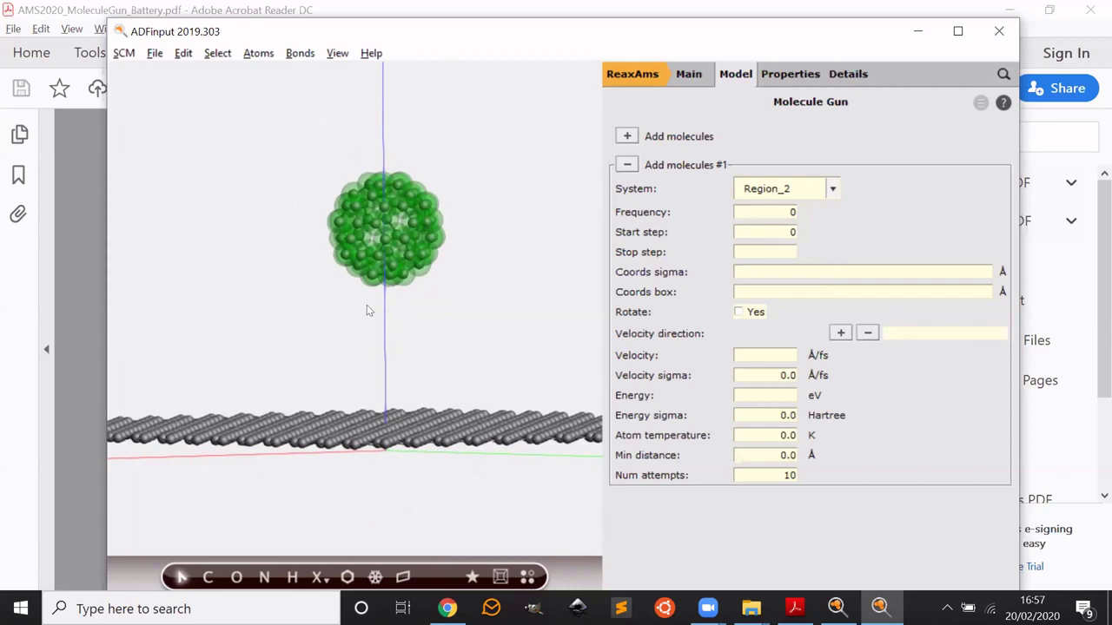
left_click_drag(473, 273, 417, 293)
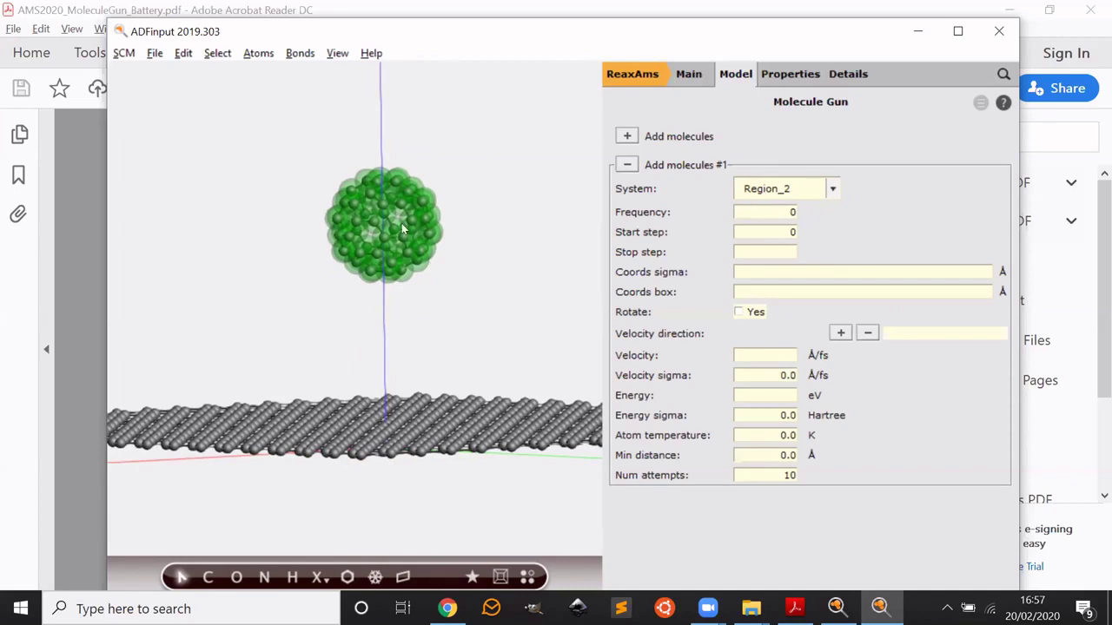
left_click_drag(509, 248, 444, 255)
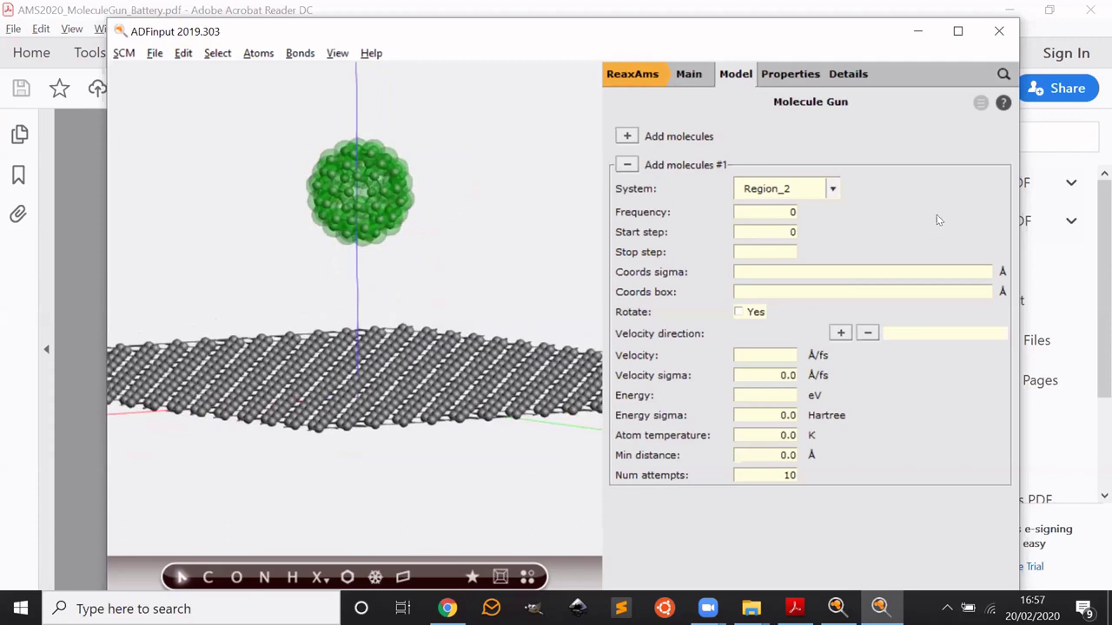
key("alt+Tab")
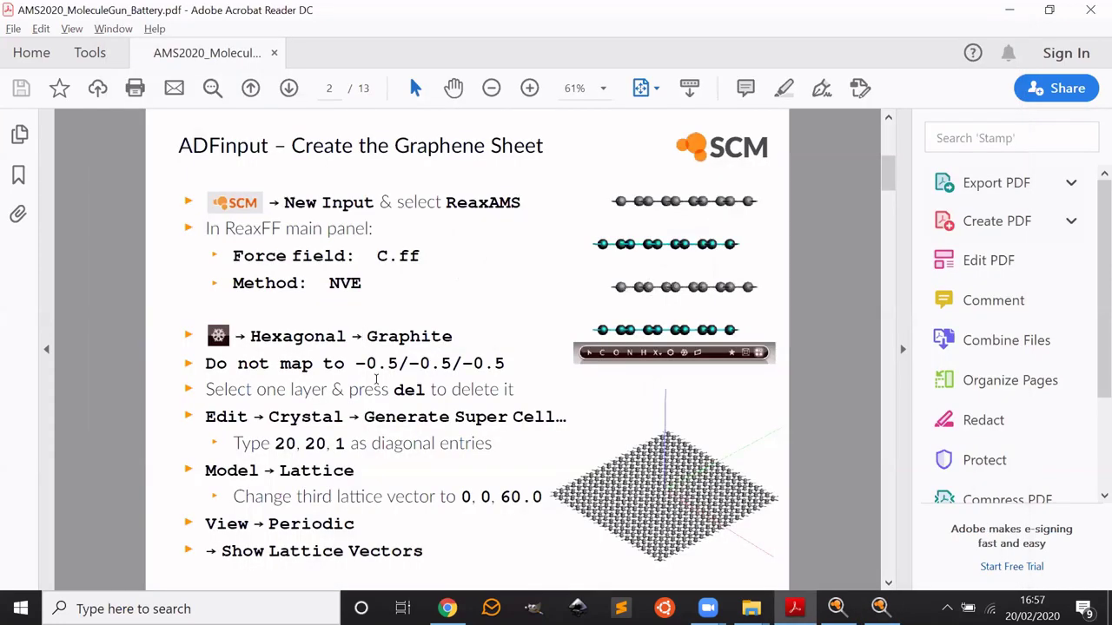
scroll(376, 380, "down", 1)
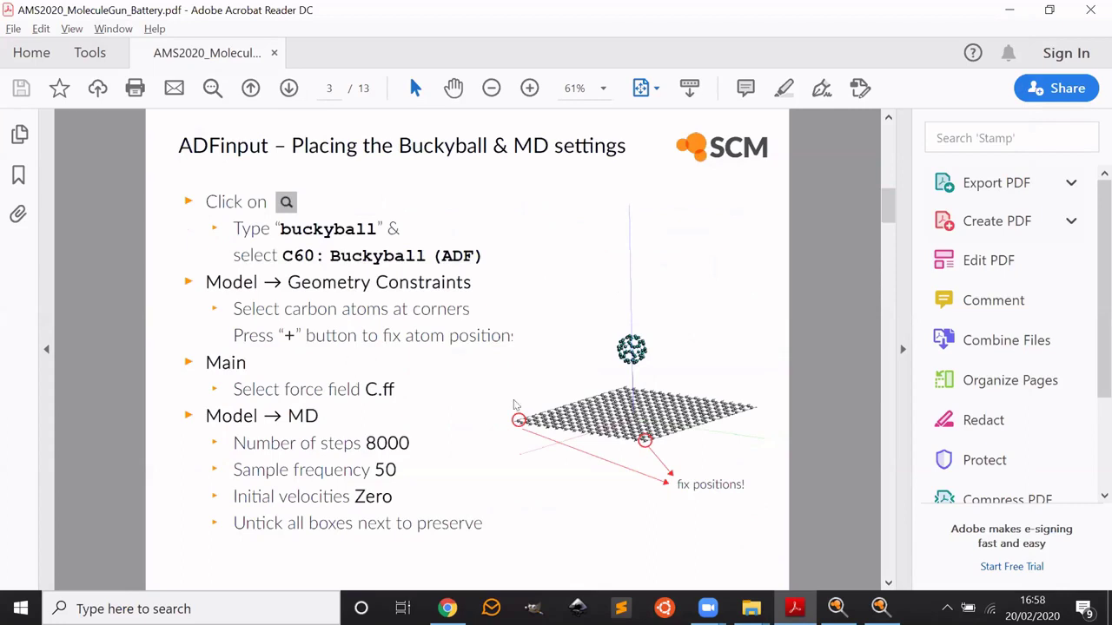
key("alt+Tab")
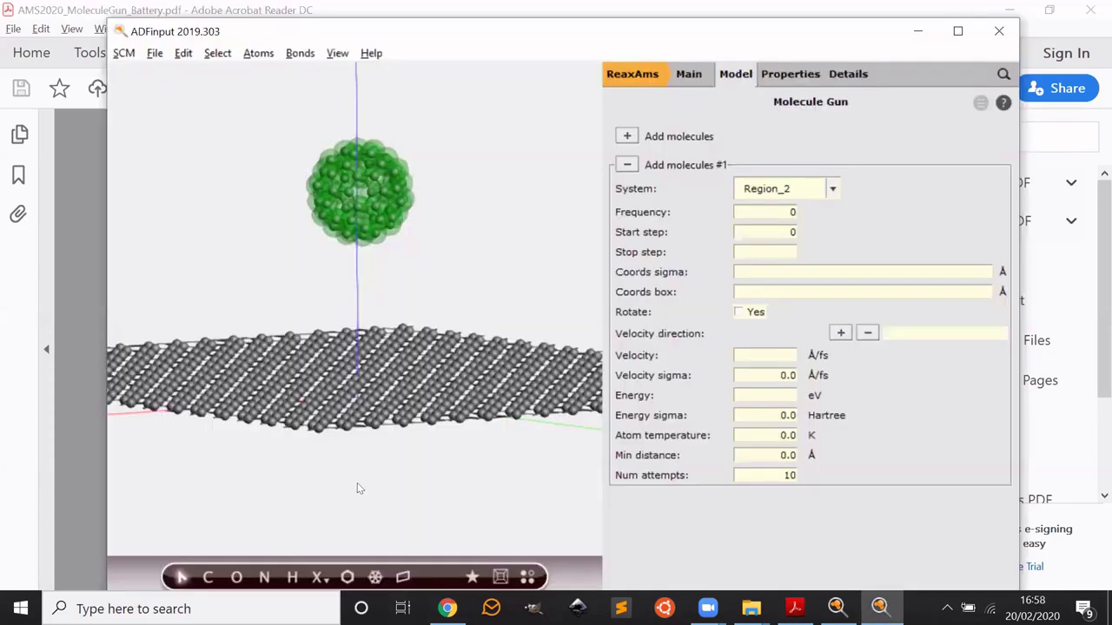
key("alt+Tab")
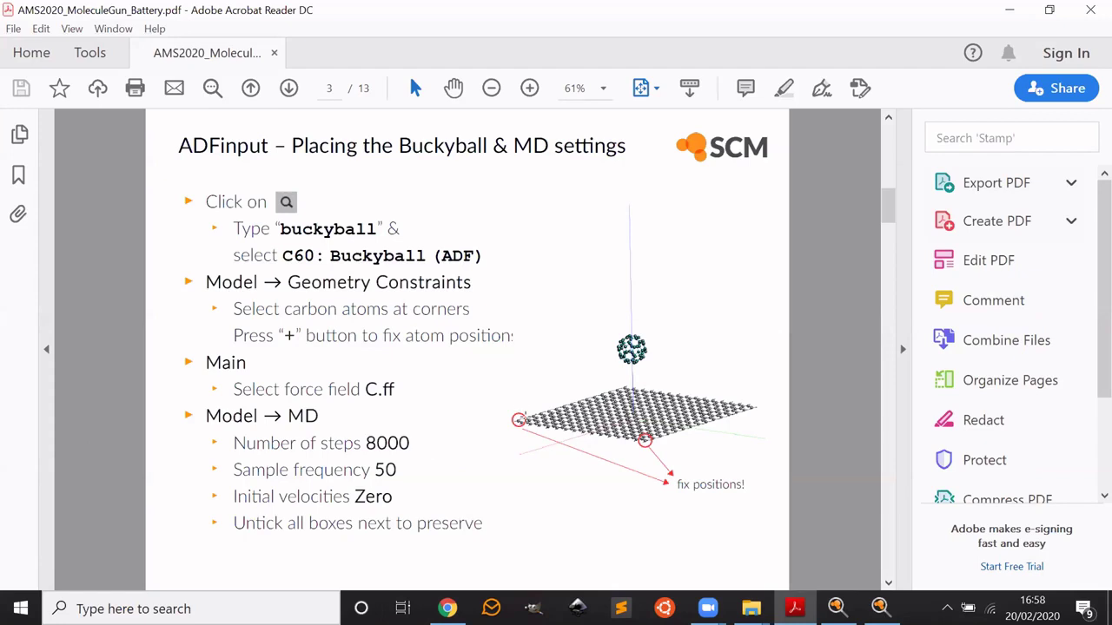
key("alt+Tab")
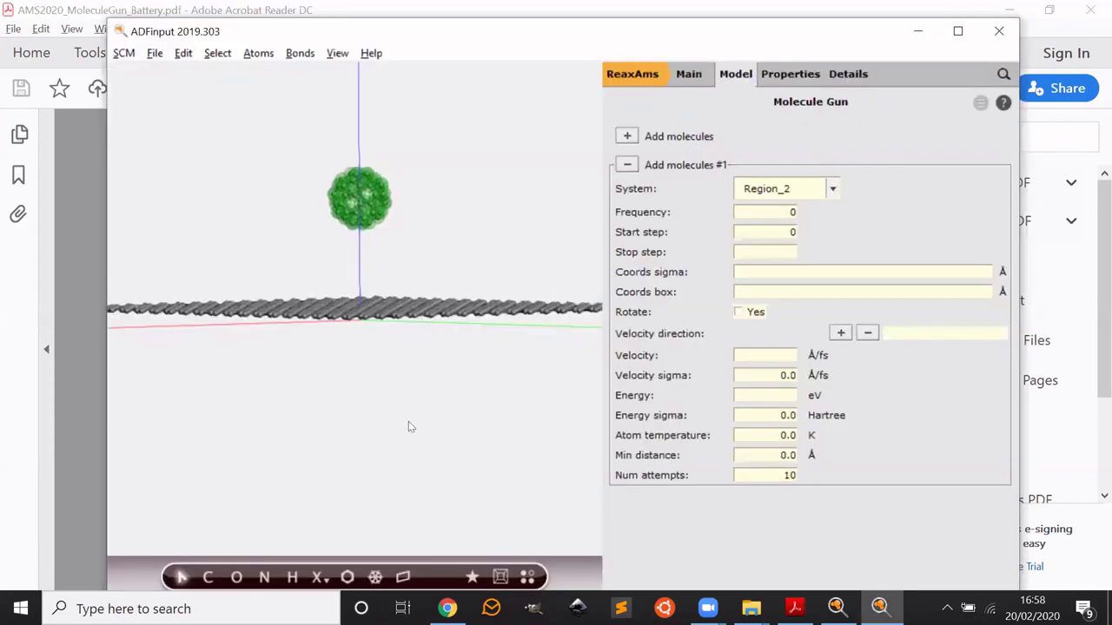
Step: Set both the frequency and the start step of the added molecule to 1
left_click_drag(408, 426, 390, 378)
scroll(362, 355, "up", 5)
scroll(383, 402, "up", 3)
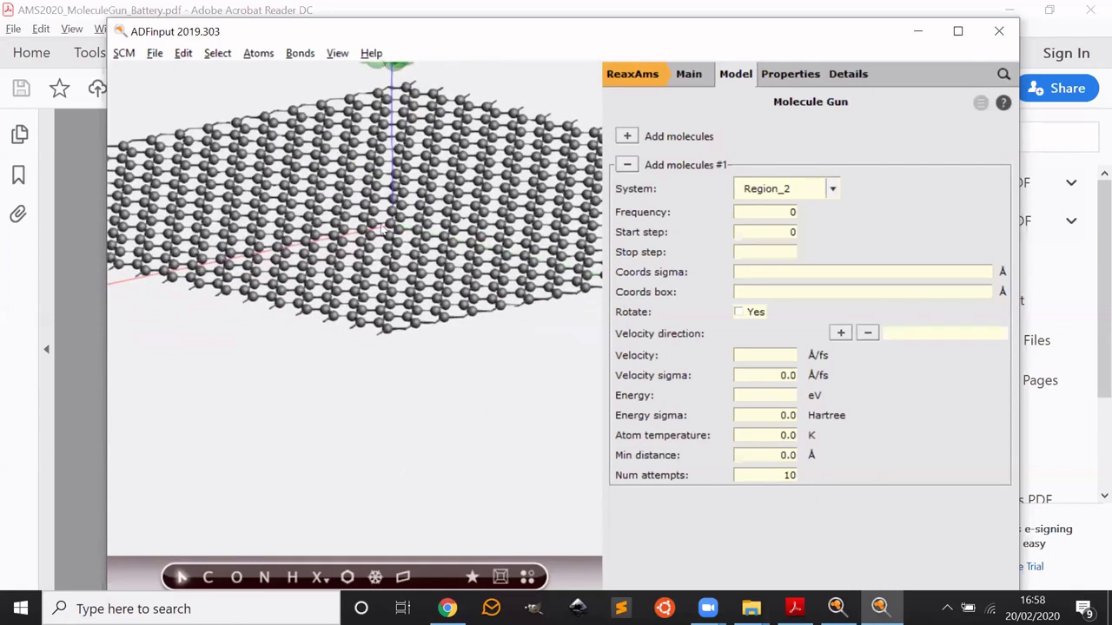
middle_click_drag(493, 371, 488, 490)
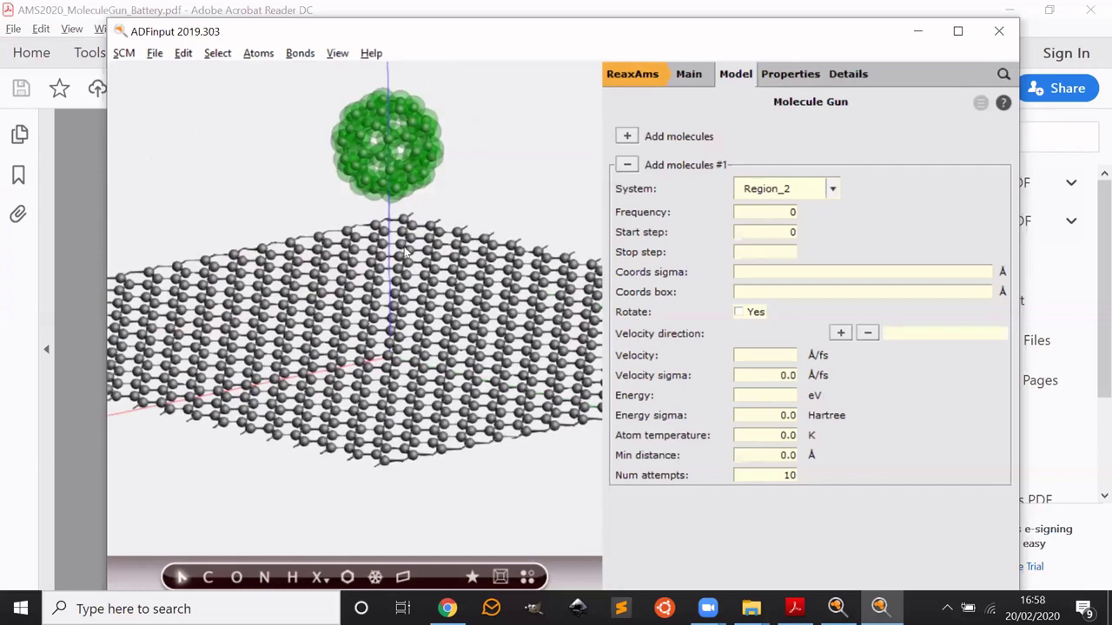
double_click(792, 211)
left_click_drag(466, 168, 406, 188)
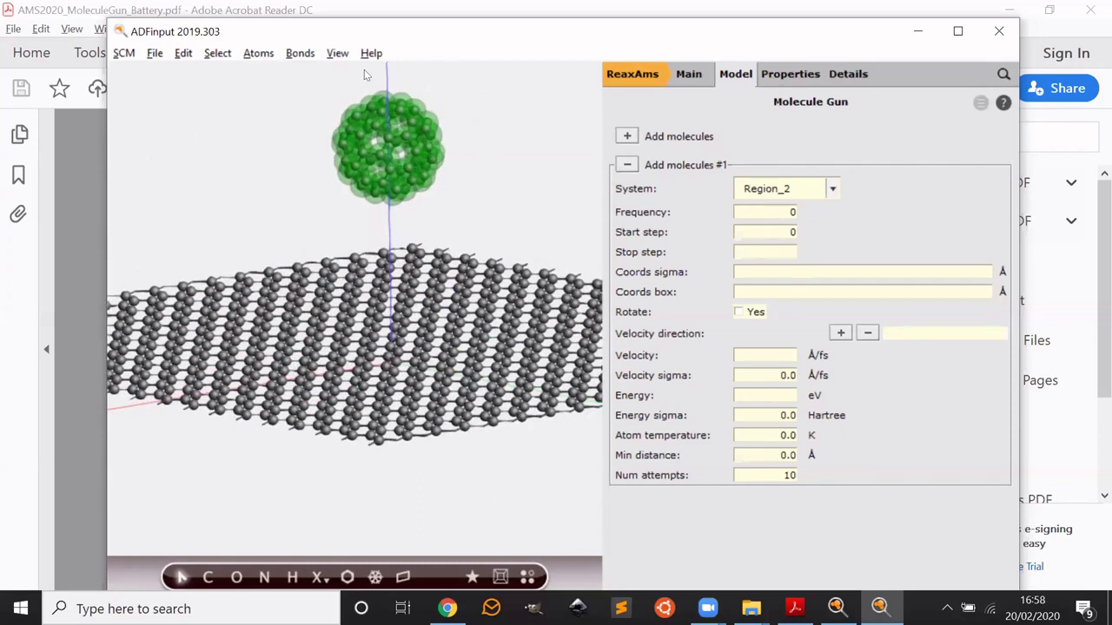
double_click(770, 207)
type("1")
double_click(792, 232)
type("1")
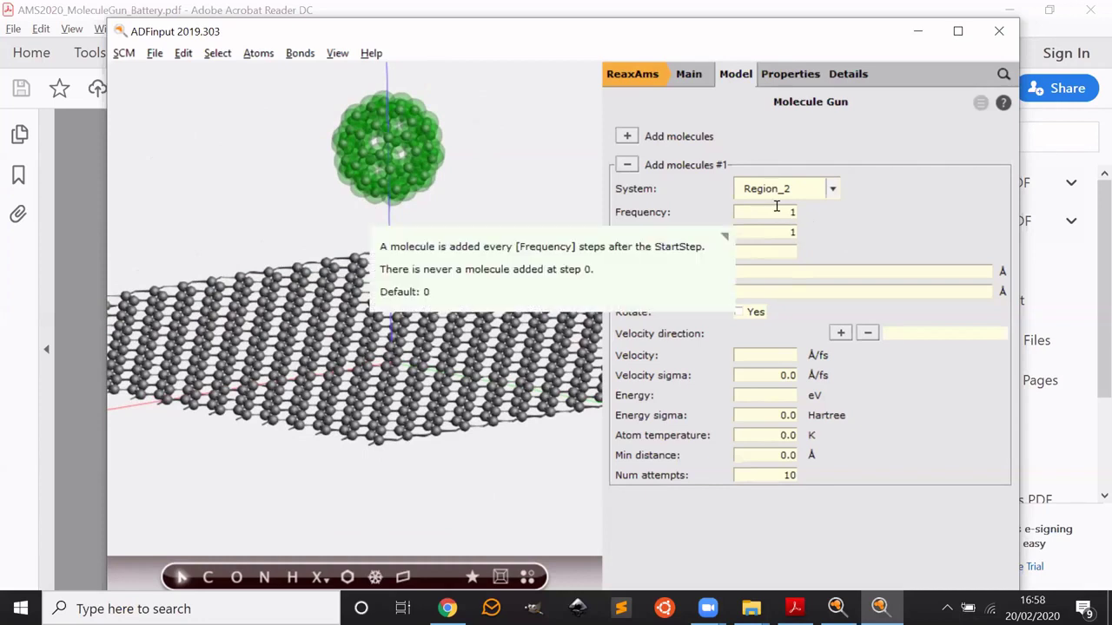
Step: Check the buckyball placement and MD settings slide in the Acrobat Reader PDF, and return to ADFinput
key("alt+Tab")
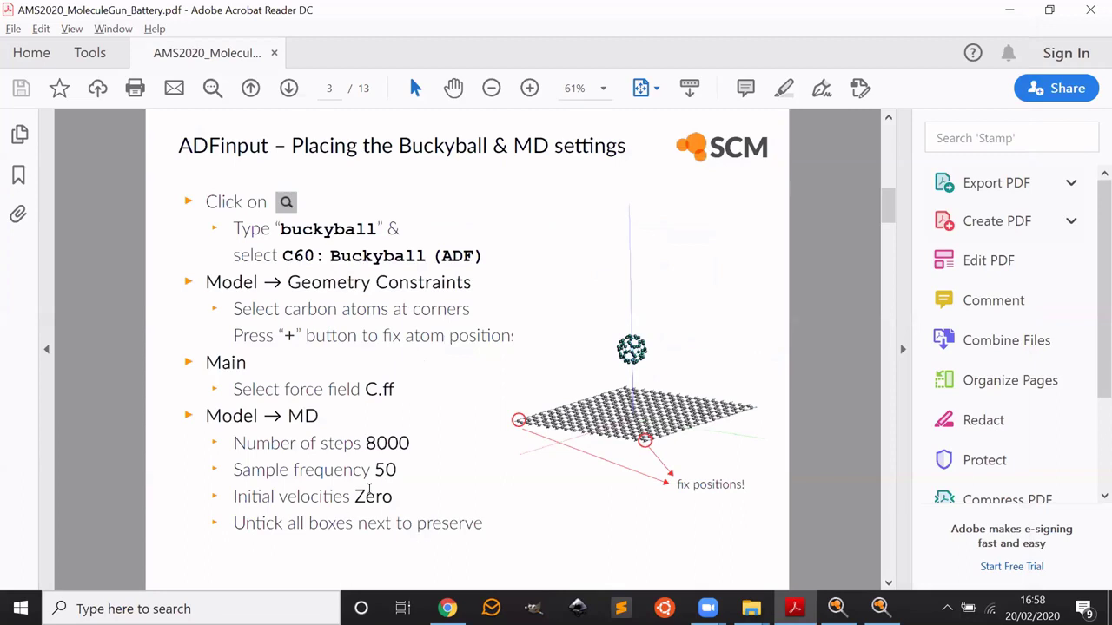
key("alt+Tab")
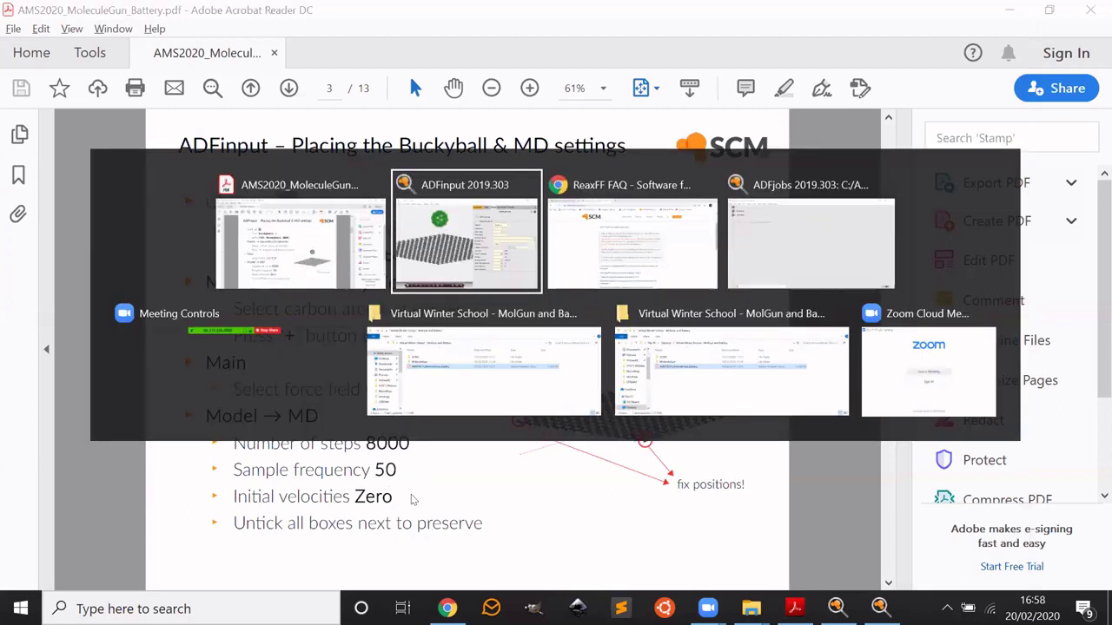
key("Escape")
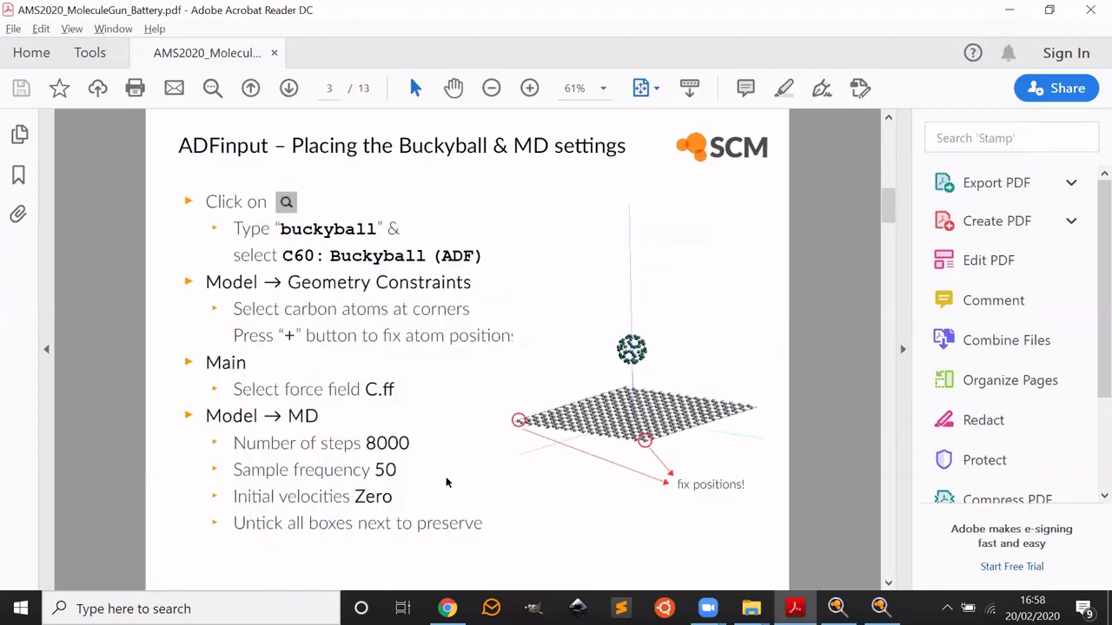
key("alt+Tab")
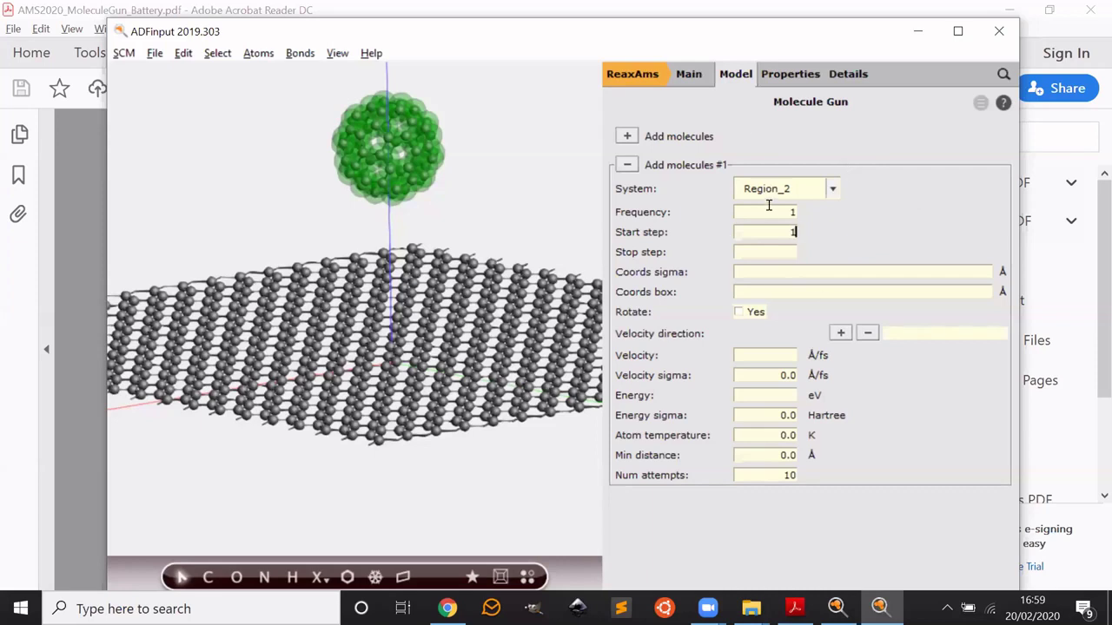
Step: Try a frequency of 10000 for the added molecule, consulting the PDF slide in Acrobat Reader
mouse_move(769, 205)
left_click_drag(769, 231, 856, 234)
left_click(787, 253)
key("alt+Tab")
key("alt+Tab")
left_click_drag(777, 209, 833, 206)
type("10000000")
key("BackSpace")
key("BackSpace")
key("BackSpace")
Step: Try a stop step of 2 with a frequency of 1 for the added molecule
left_click(782, 250)
type("2")
double_click(761, 211)
type("1")
Step: Set the added molecule's frequency to 50 and its stop step to 3
double_click(771, 249)
double_click(786, 212)
type("50")
double_click(770, 249)
type("3")
Step: Select a lower atom of the buckyball together with a carbon atom of the graphene sheet beneath it
left_click_drag(448, 138, 474, 167)
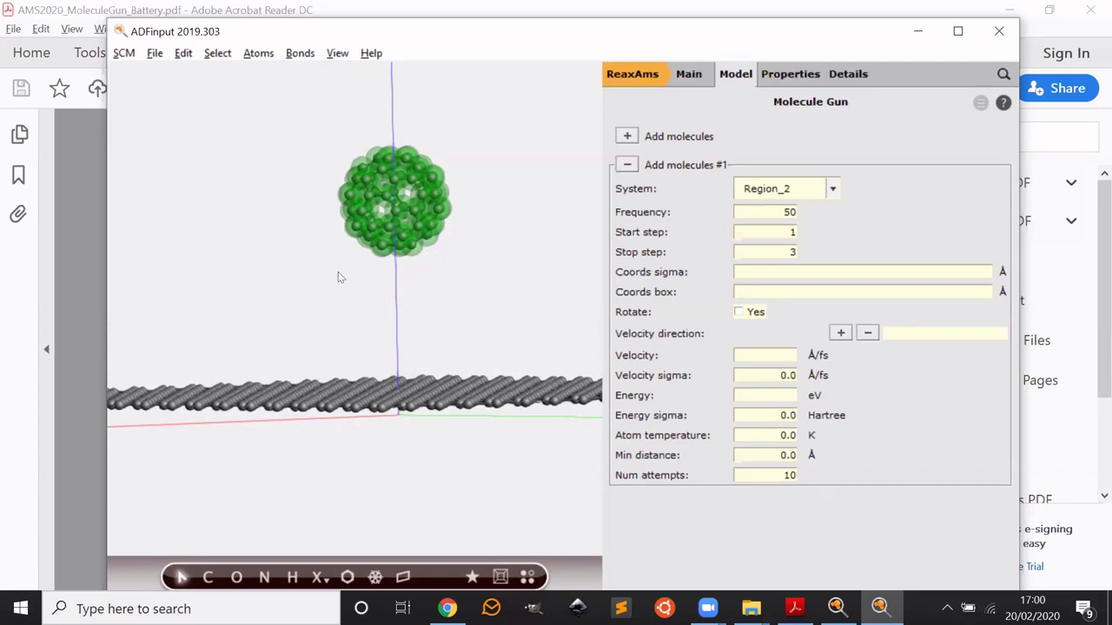
left_click_drag(338, 273, 404, 232)
scroll(363, 276, "up", 3)
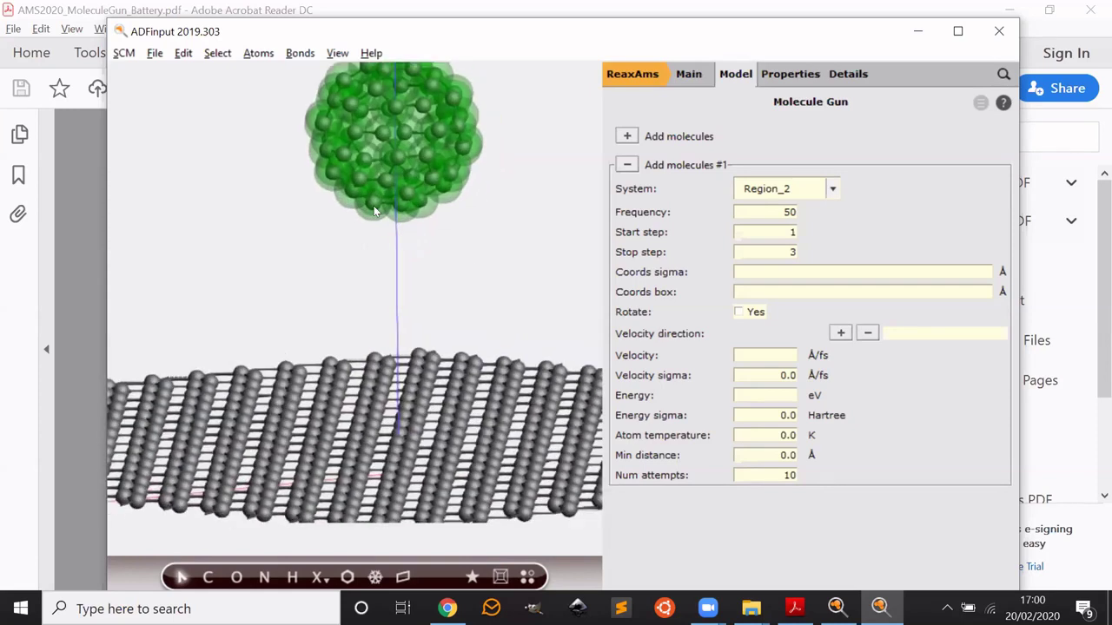
left_click_drag(464, 293, 452, 348)
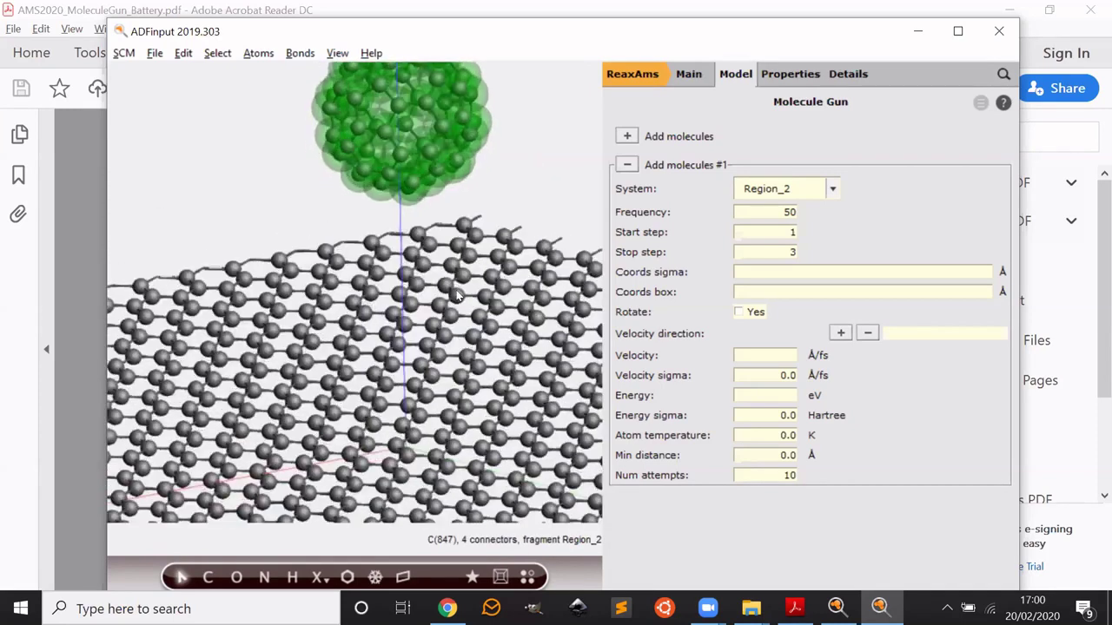
left_click(413, 441)
left_click_drag(413, 441, 478, 139)
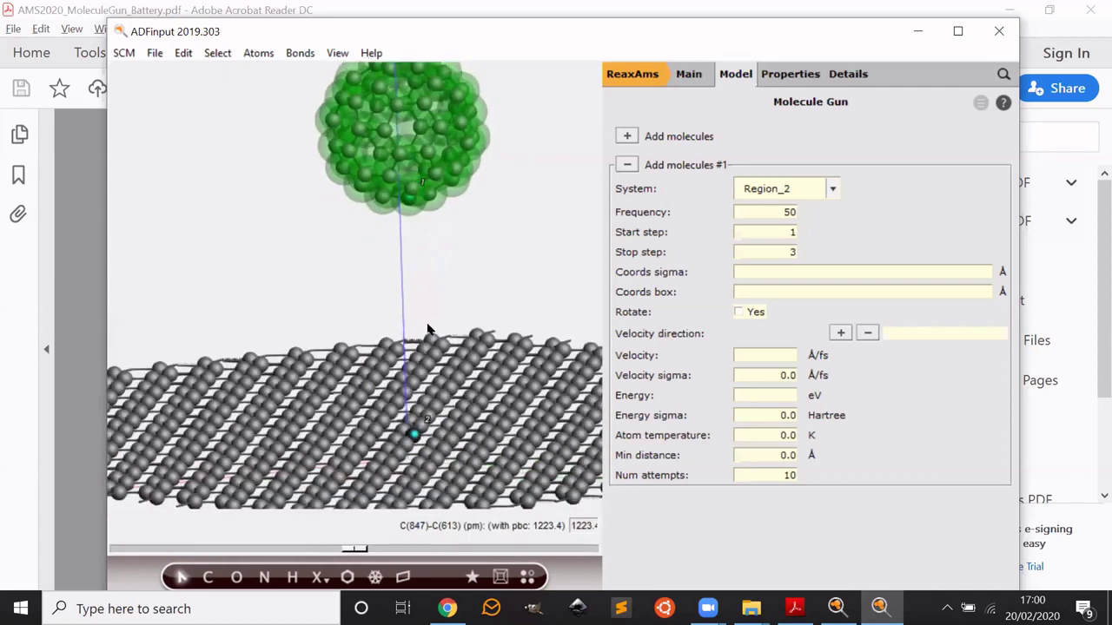
Step: Read the two molecule gun setup slides in the Acrobat Reader PDF and return to ADFinput
key("alt+Tab")
scroll(534, 365, "down", 1)
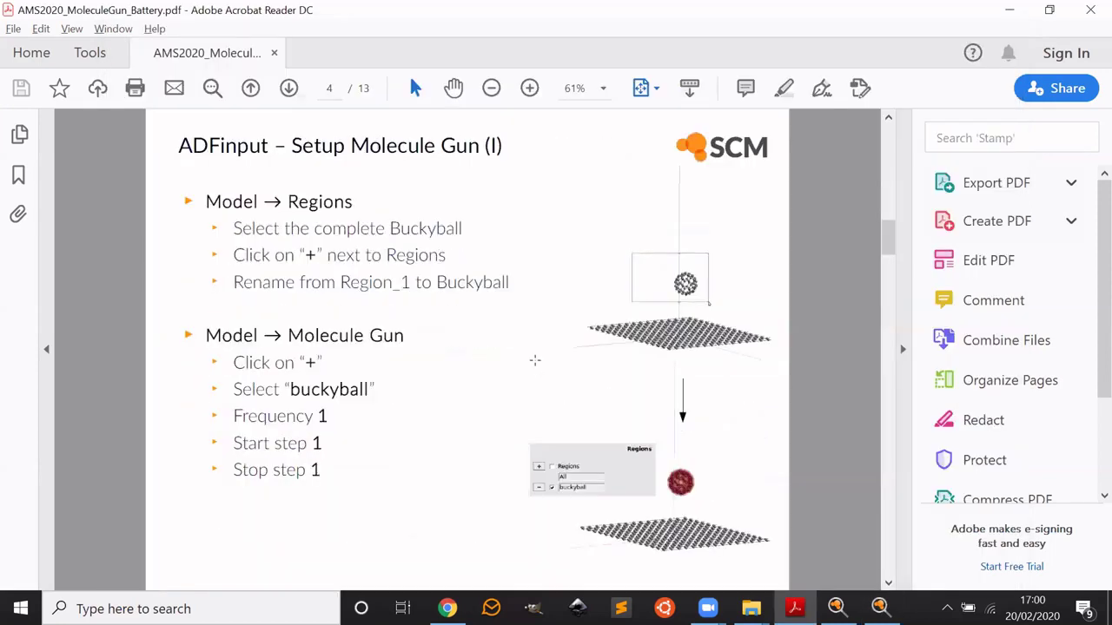
scroll(778, 384, "down", 1)
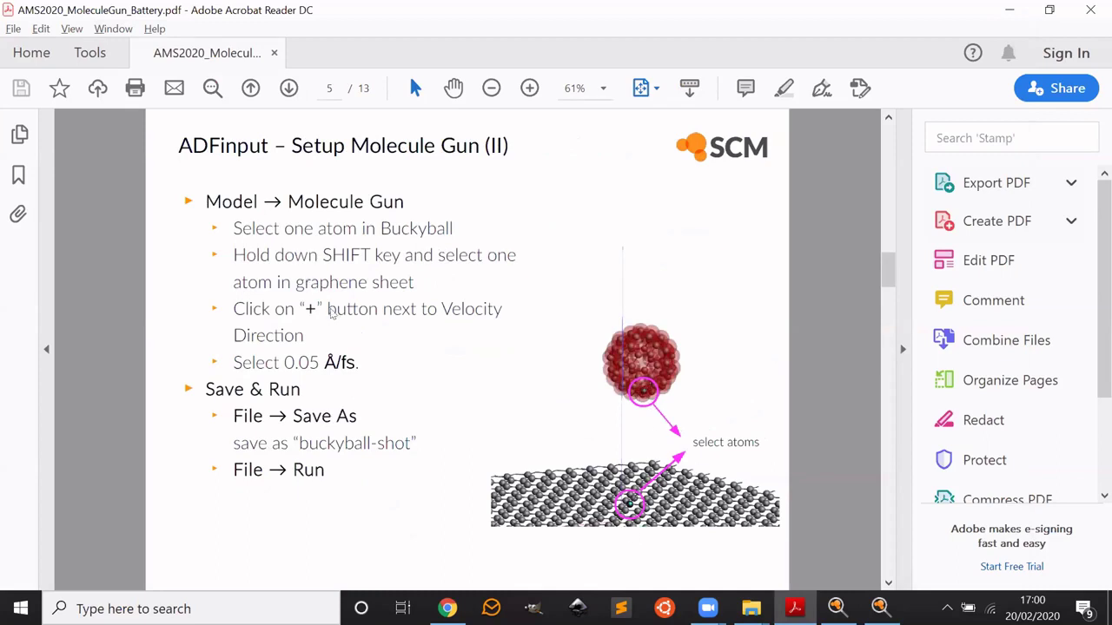
key("alt+Tab")
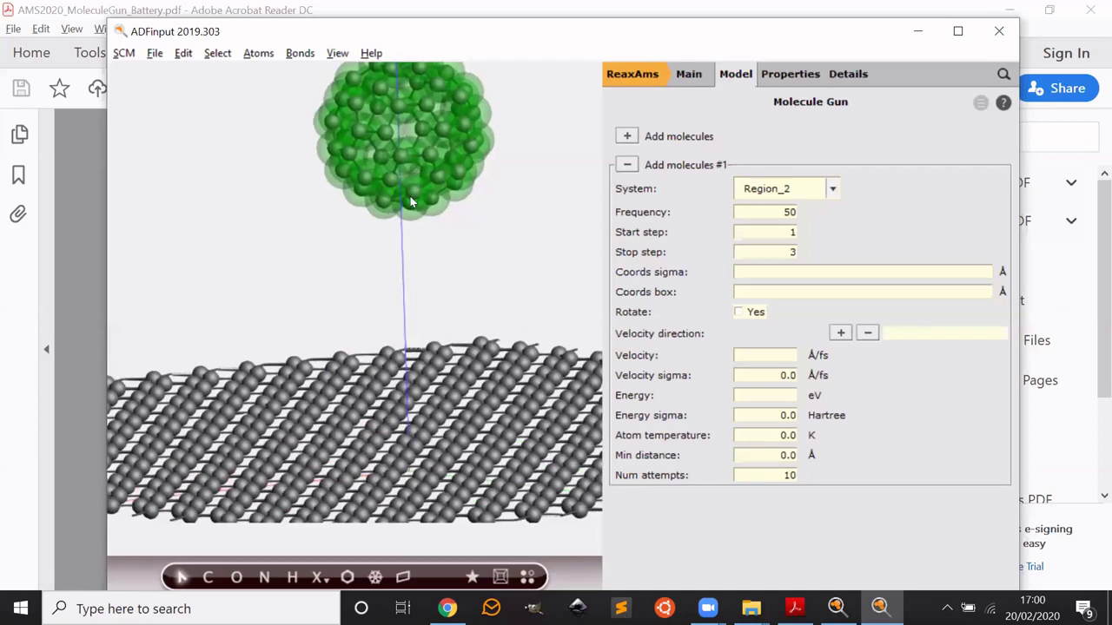
Step: Define the velocity direction from a lower buckyball atom to a graphene atom beneath it, using C(846) and C(634)
left_click(410, 196)
left_click(408, 454, "shift")
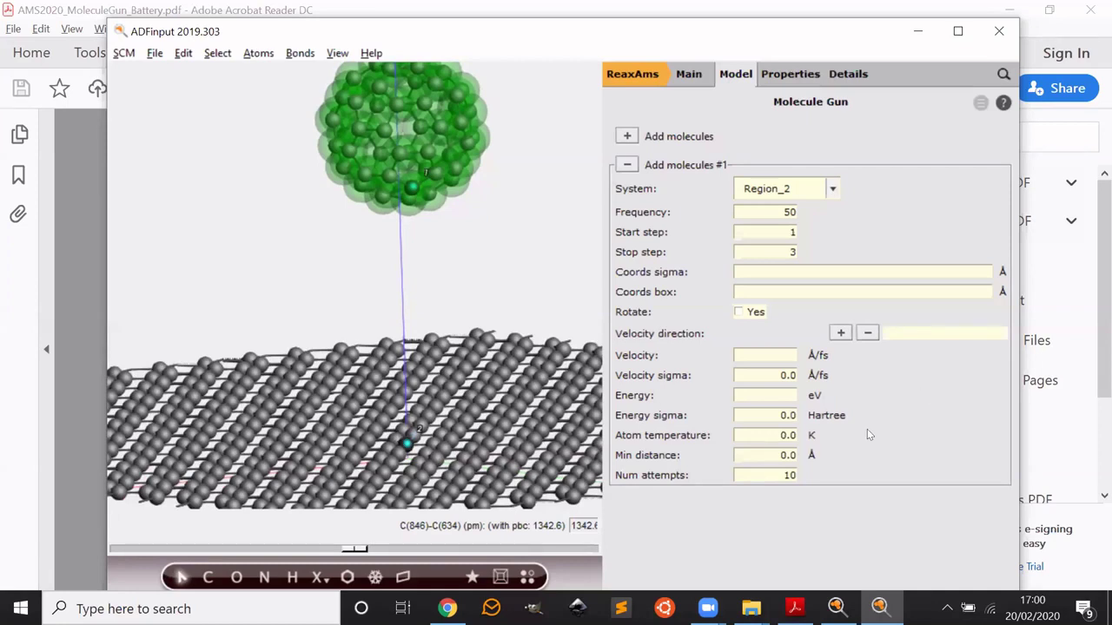
left_click(840, 334)
Step: Check the setup slide in Acrobat Reader and set the added molecule's velocity to 0.05 Å/fs in ADFinput
key("alt+Tab")
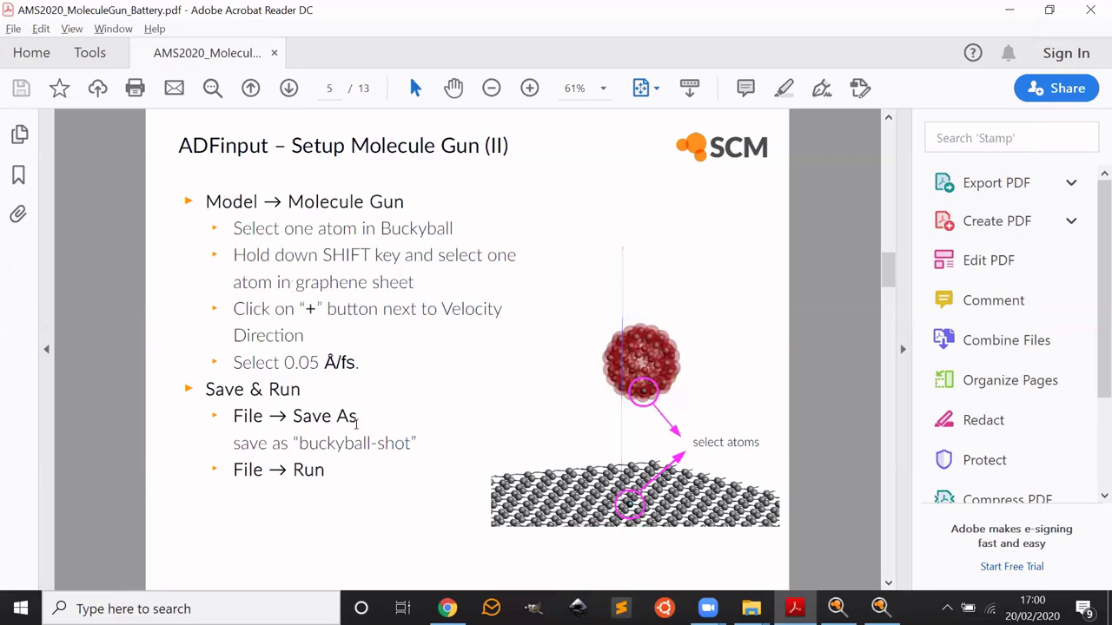
key("alt+Tab")
key("alt+Tab")
key("alt+Tab")
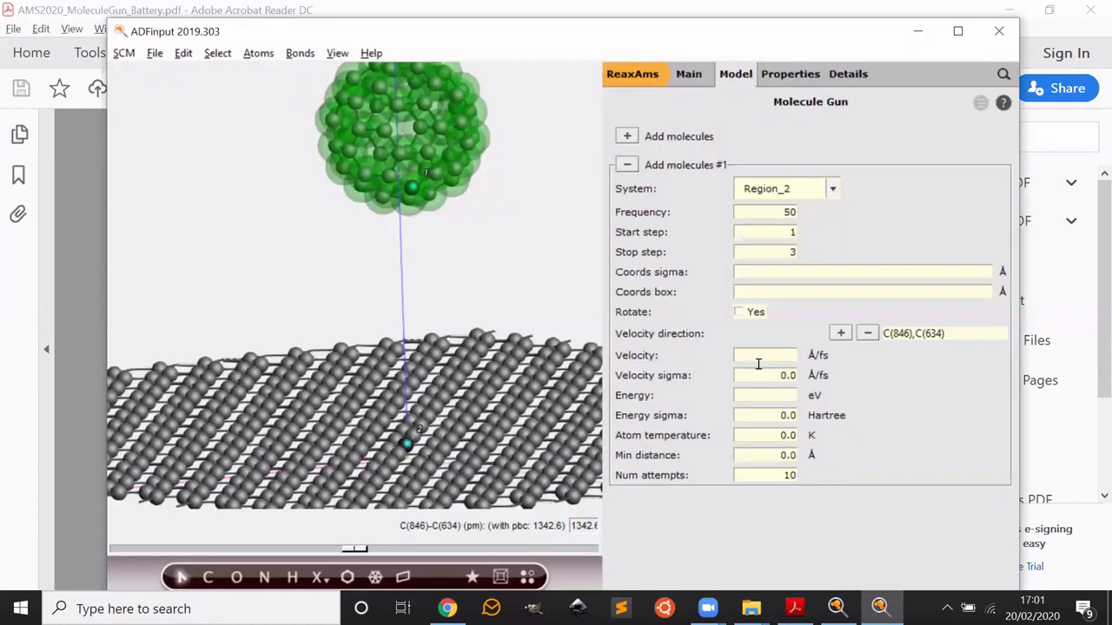
left_click(785, 355)
type("0.05")
Step: Review the main calculation settings and inspect the buckyball and the graphene sheet's corners from several angles
mouse_move(807, 258)
left_click(689, 75)
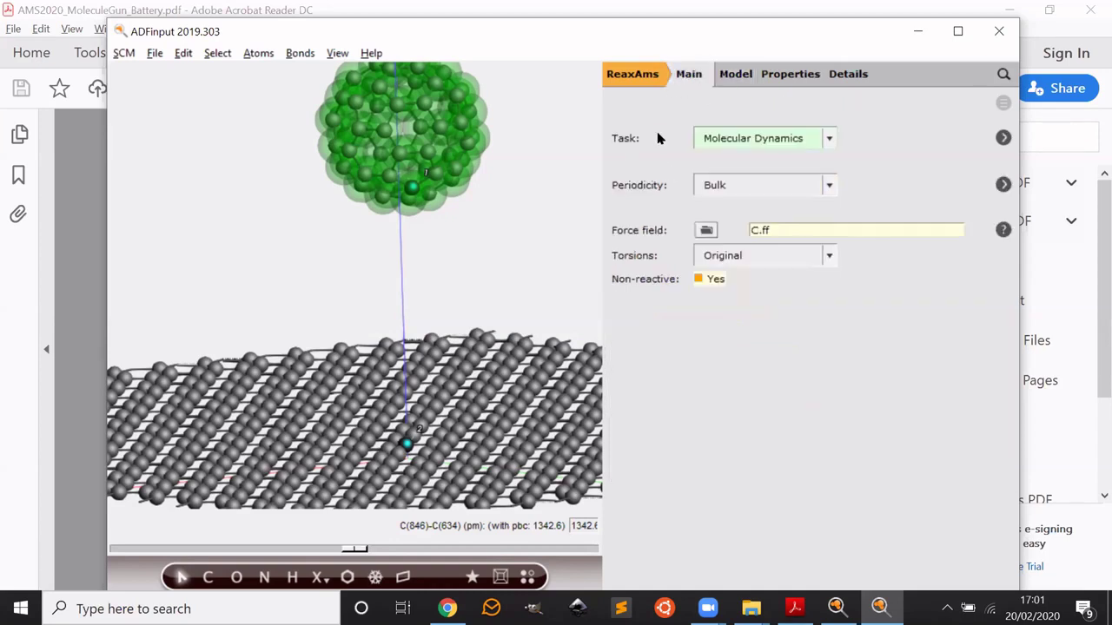
scroll(474, 242, "down", 5)
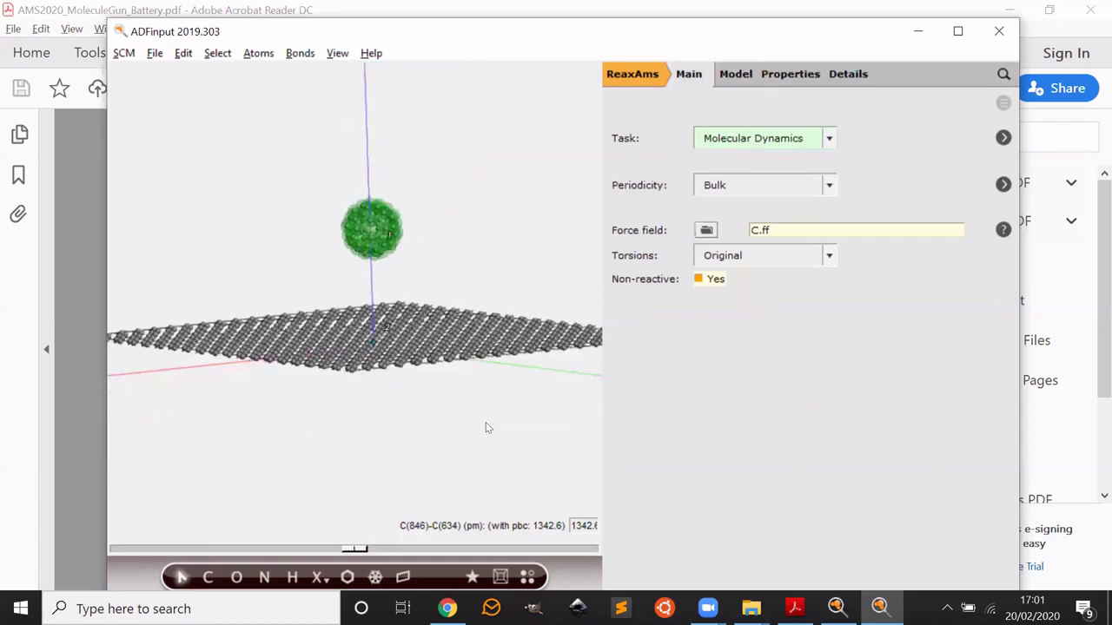
left_click_drag(463, 406, 441, 408)
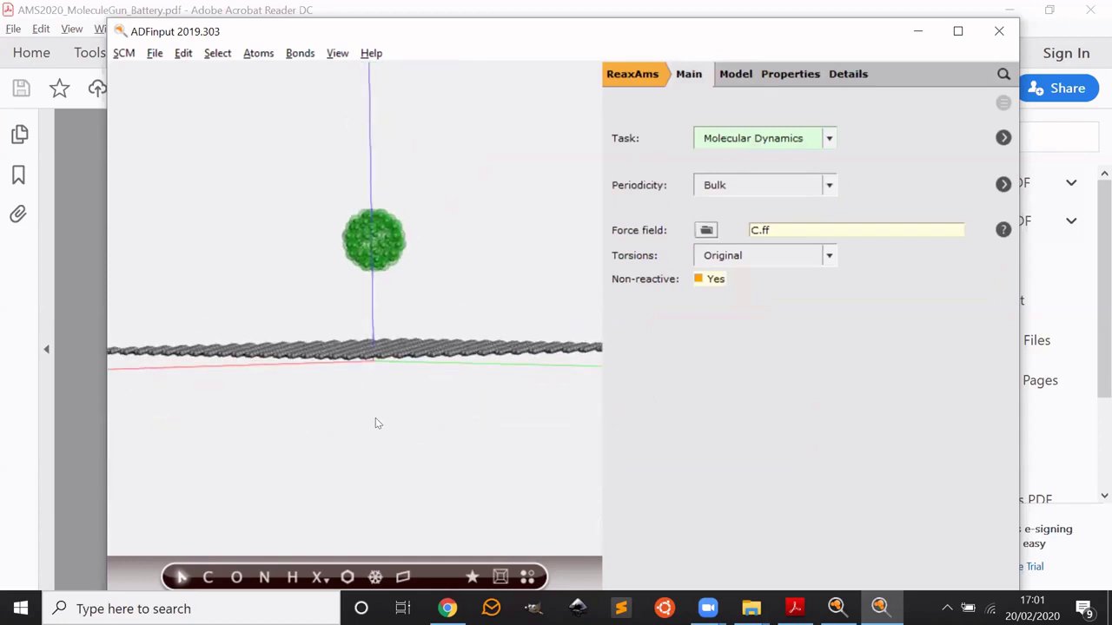
left_click_drag(377, 422, 387, 378)
scroll(356, 399, "up", 3)
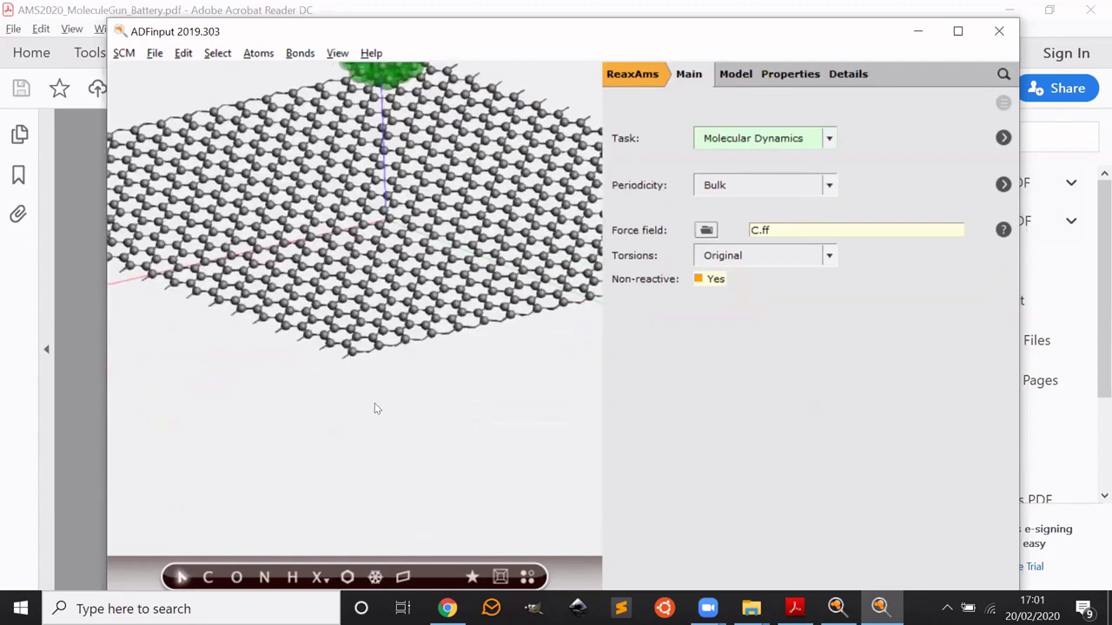
left_click_drag(374, 407, 382, 353)
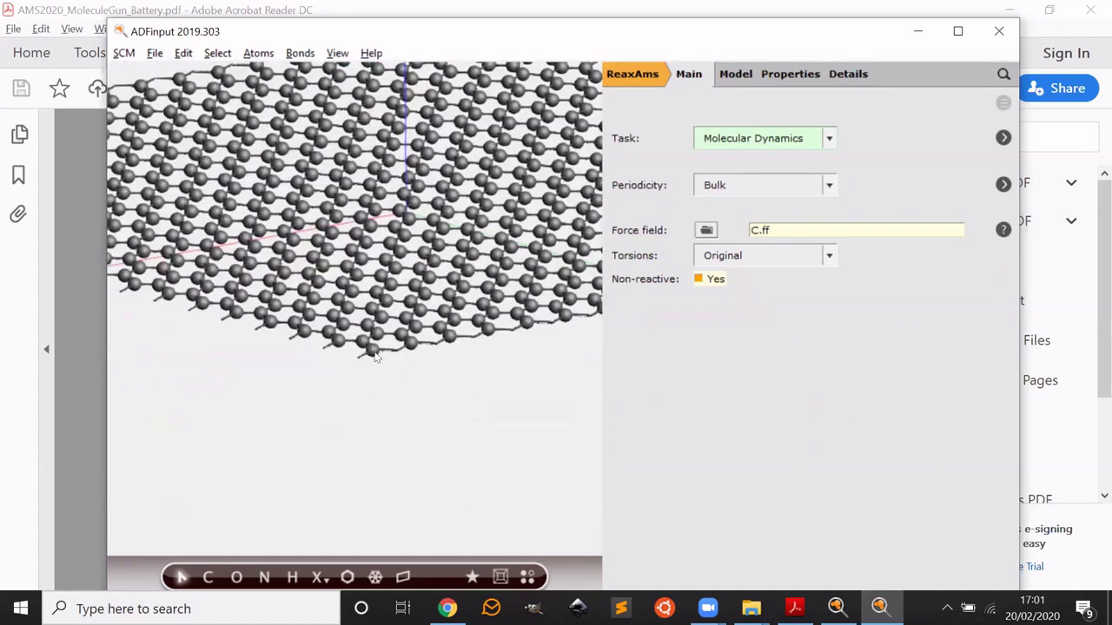
scroll(477, 383, "down", 10)
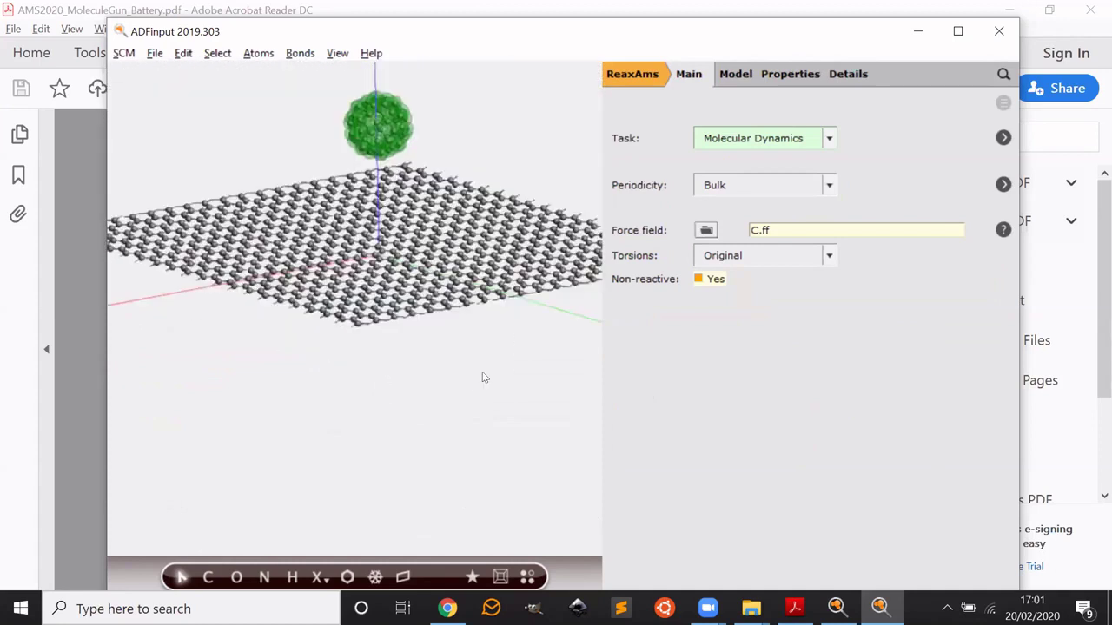
left_click_drag(422, 365, 505, 347)
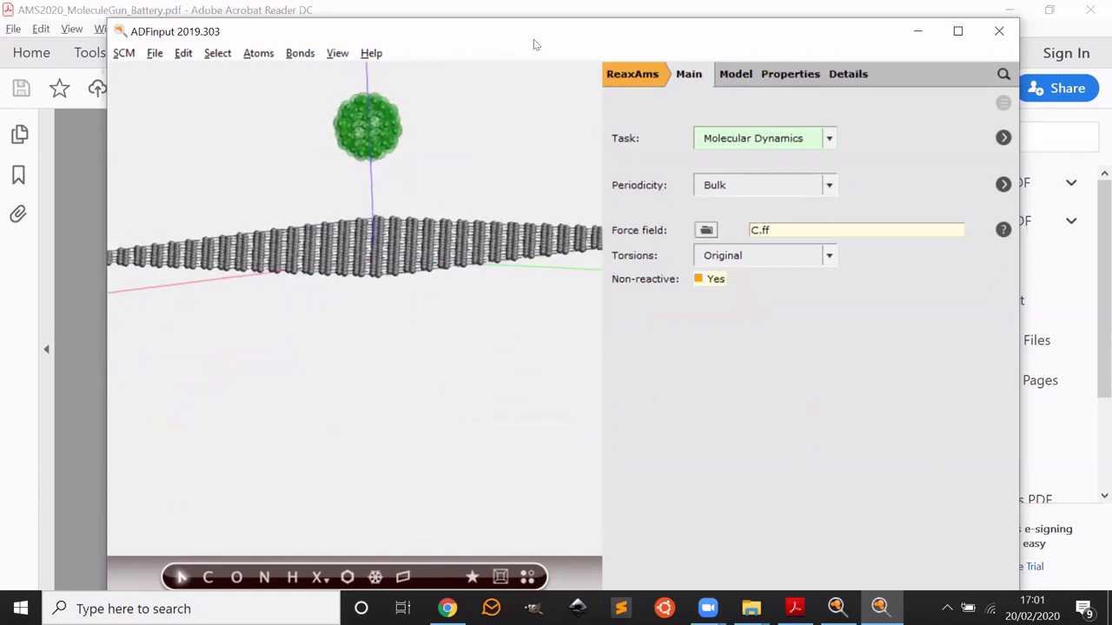
Step: Add a geometry constraint that fixes the positions of two corner carbon atoms of the graphene sheet, C(2) and C(383)
left_click(735, 74)
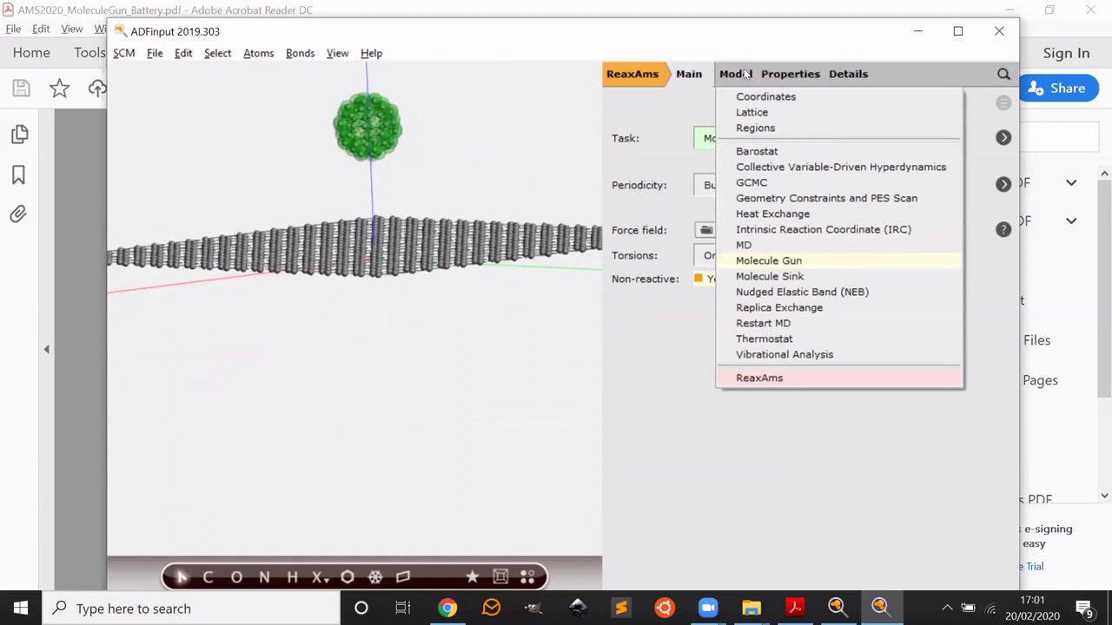
left_click(613, 124)
left_click(734, 76)
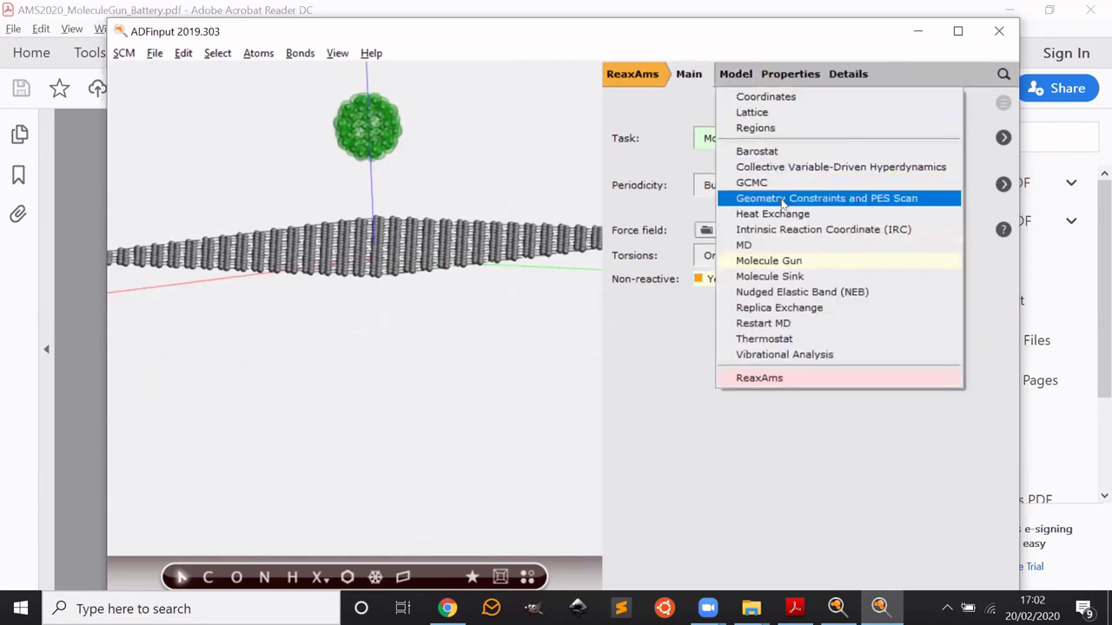
left_click(843, 198)
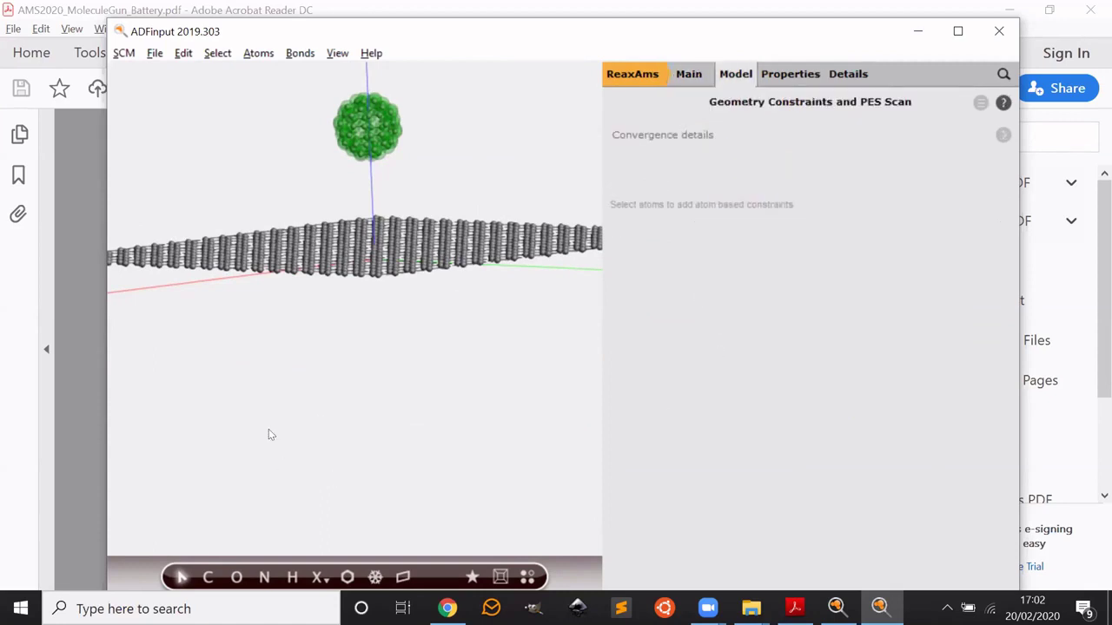
left_click_drag(269, 430, 136, 266)
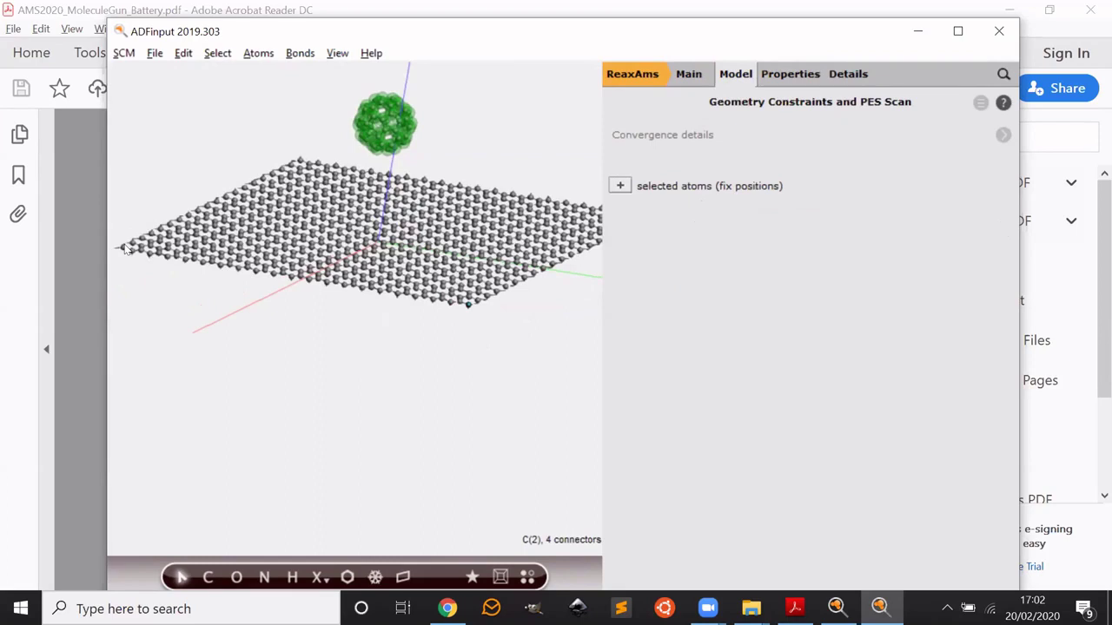
left_click(620, 185)
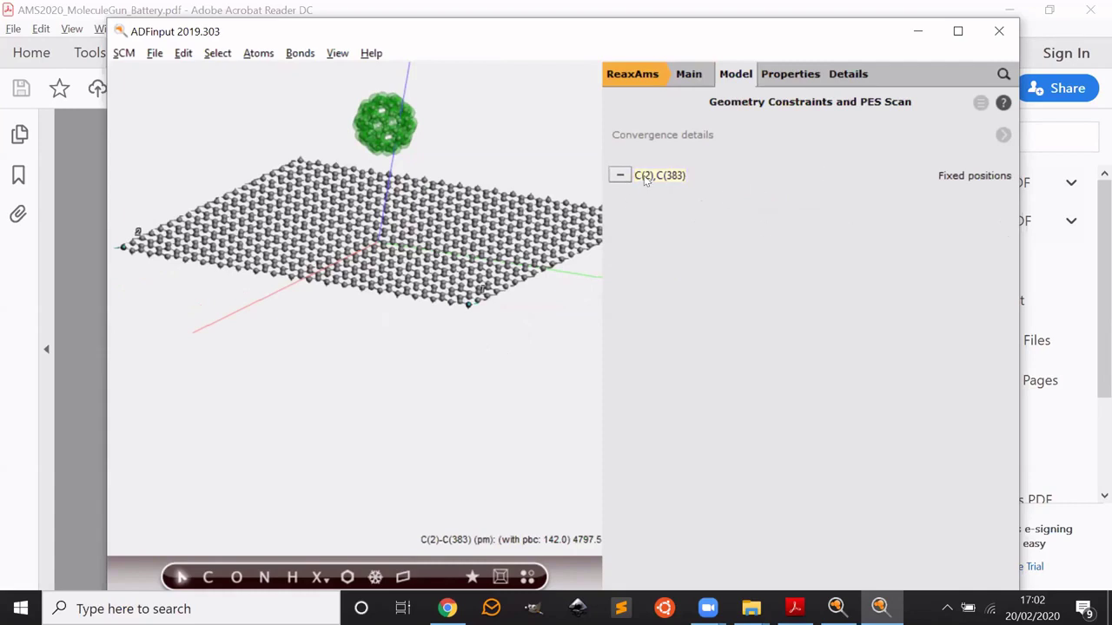
left_click_drag(553, 381, 318, 432)
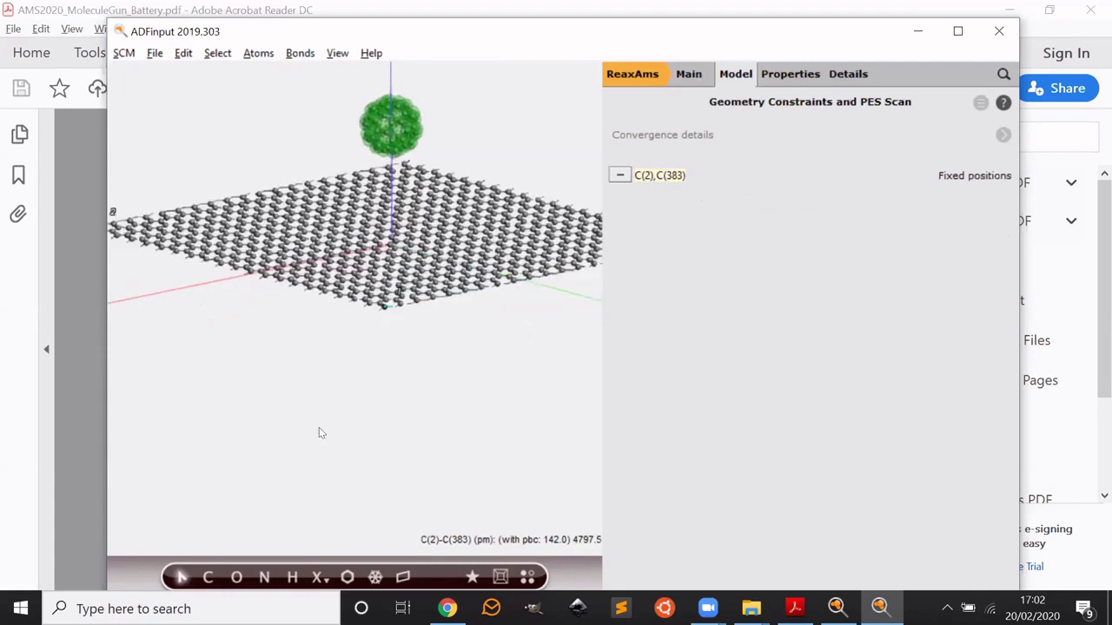
Step: Open the molecular dynamics details and set the number of steps to 8000
left_click(689, 74)
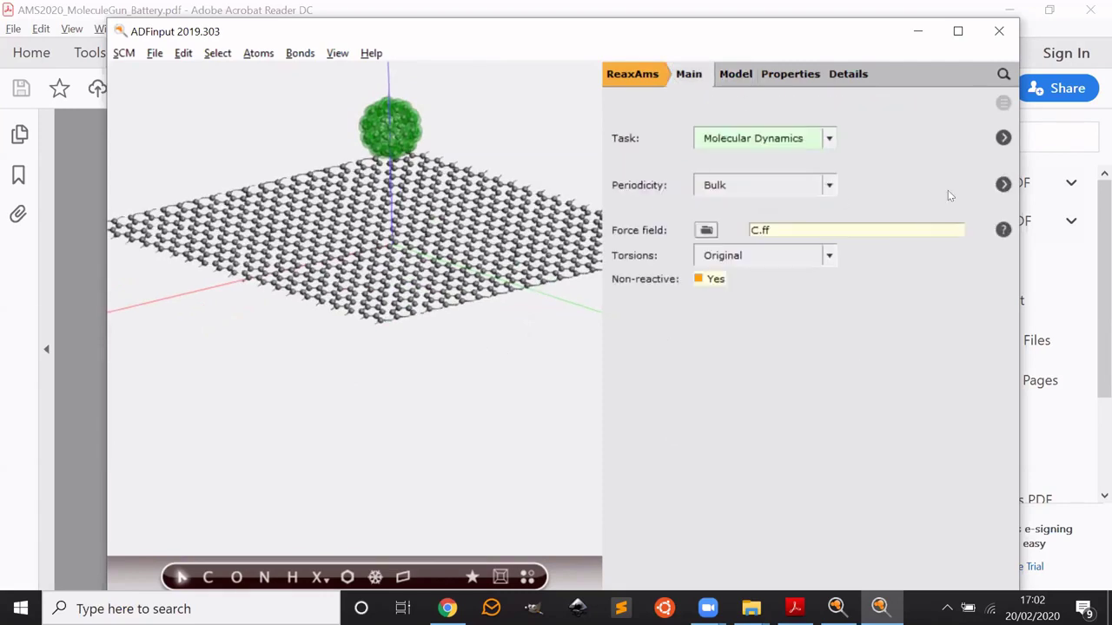
left_click(1004, 139)
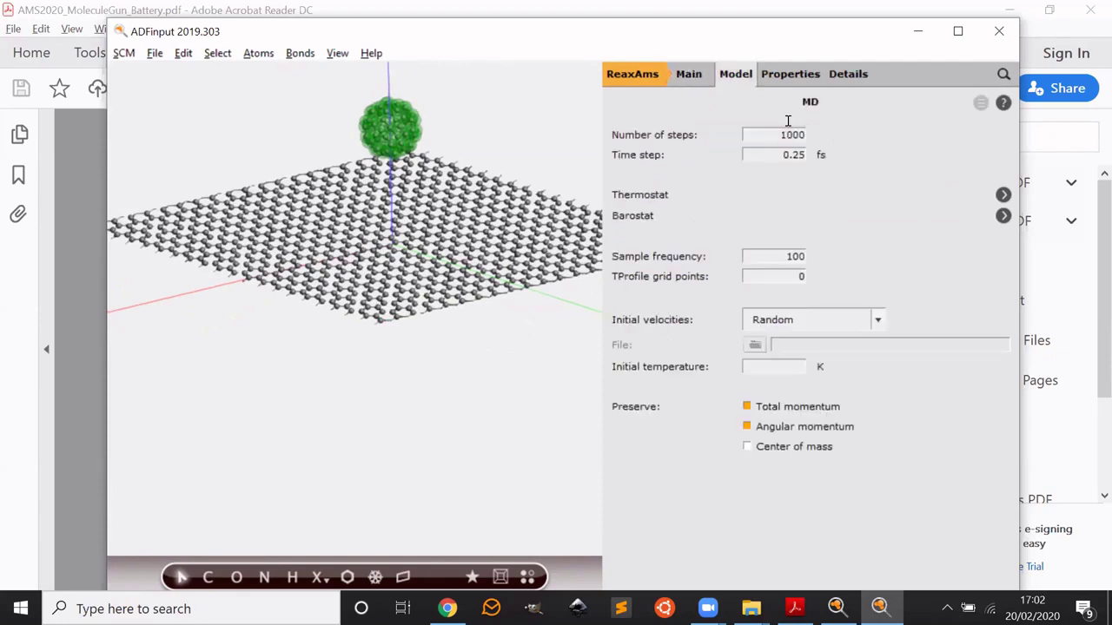
left_click_drag(779, 135, 787, 135)
type("8")
Step: Check the MD settings slide in the Acrobat Reader PDF and set the initial velocities to Zero in ADFinput
key("alt+Tab")
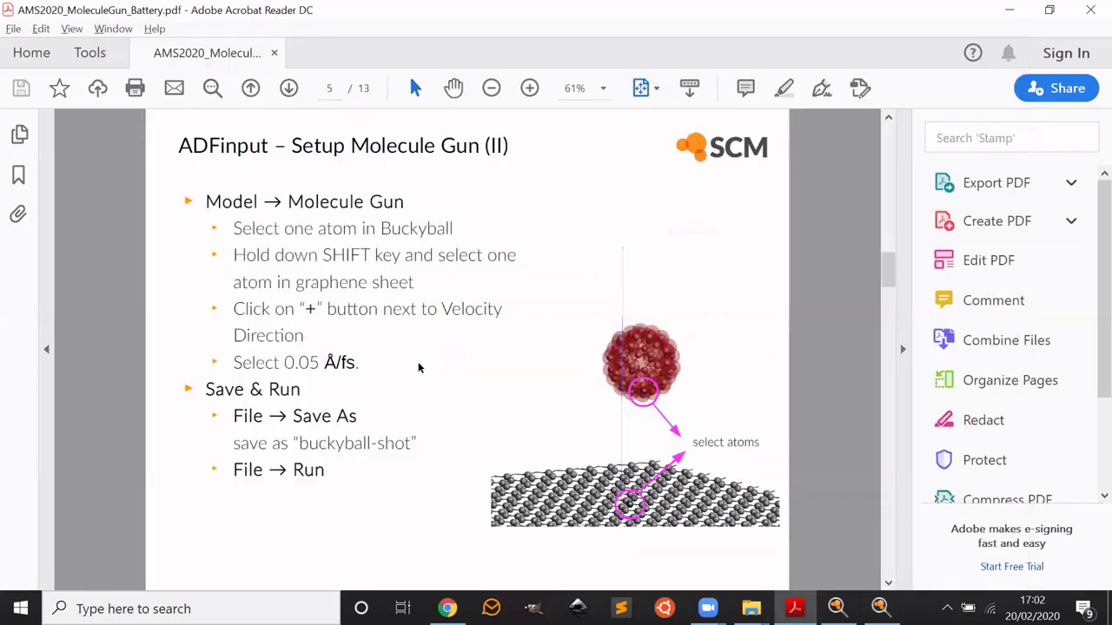
key("Left")
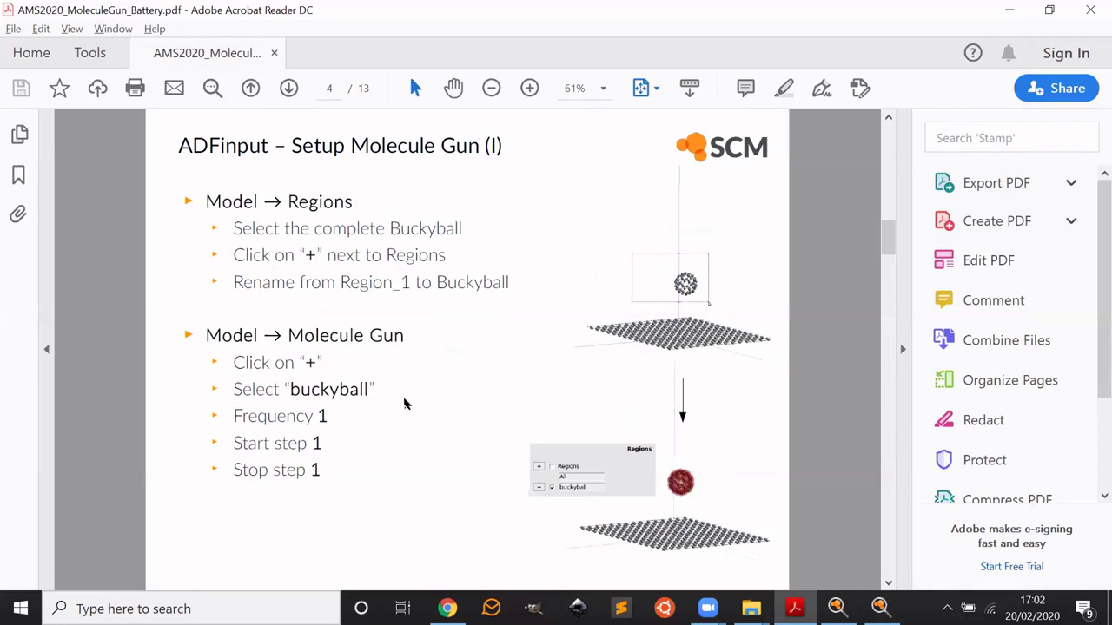
scroll(504, 434, "up", 2)
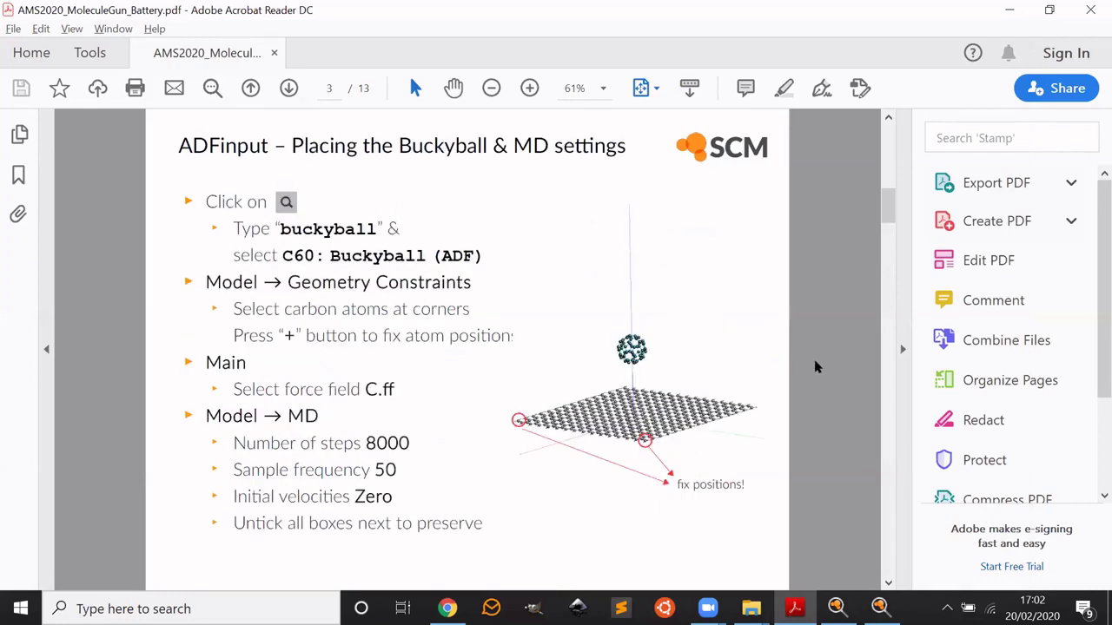
key("alt+Tab")
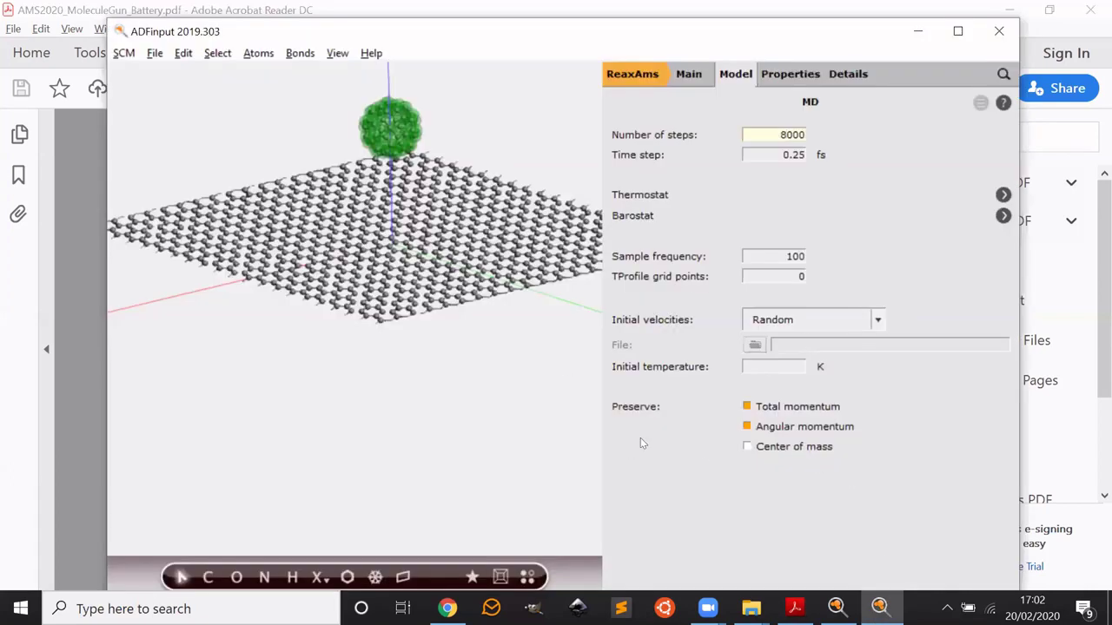
left_click(847, 322)
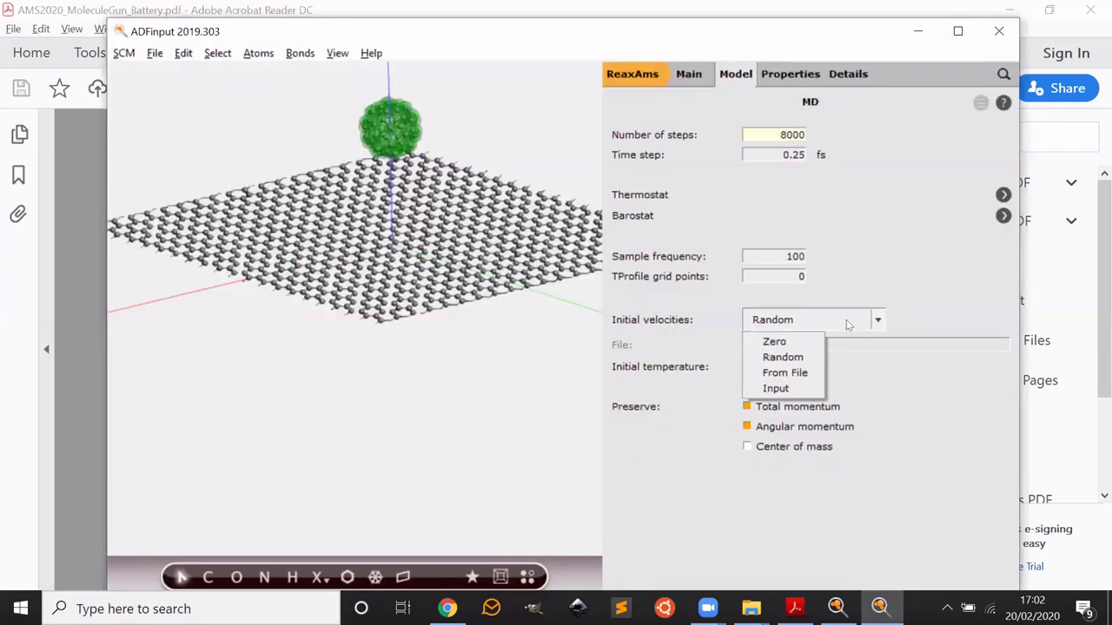
left_click(782, 340)
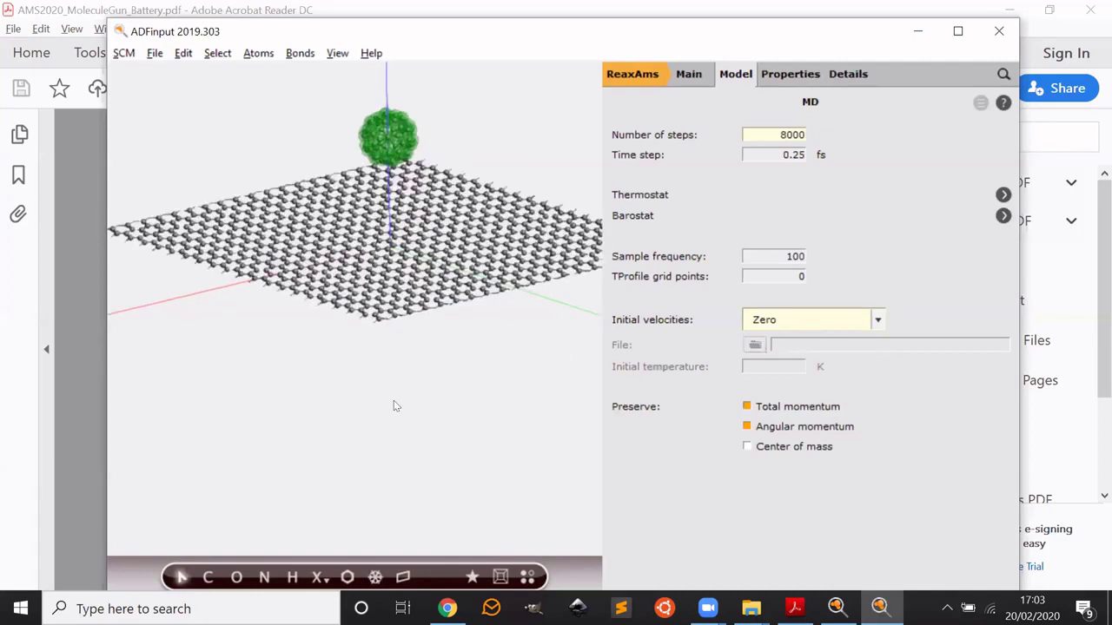
Step: Start saving the input under a new name and create a molgun folder inside Virtual Winter School - MolGun and Battery on the Desktop
left_click(689, 74)
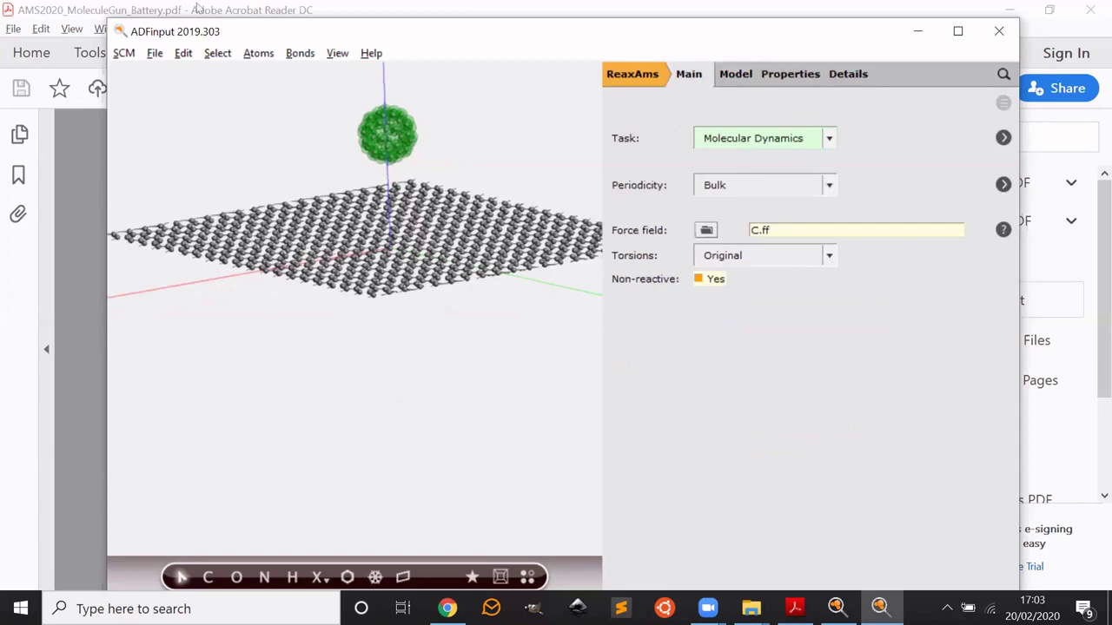
left_click(155, 53)
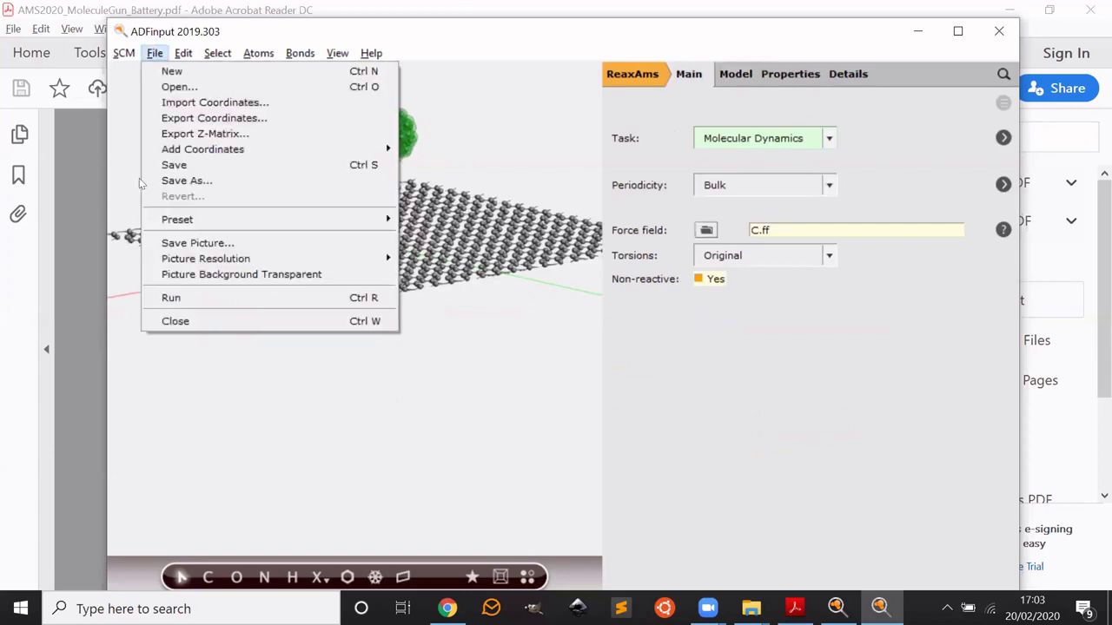
left_click(715, 372)
left_click(155, 53)
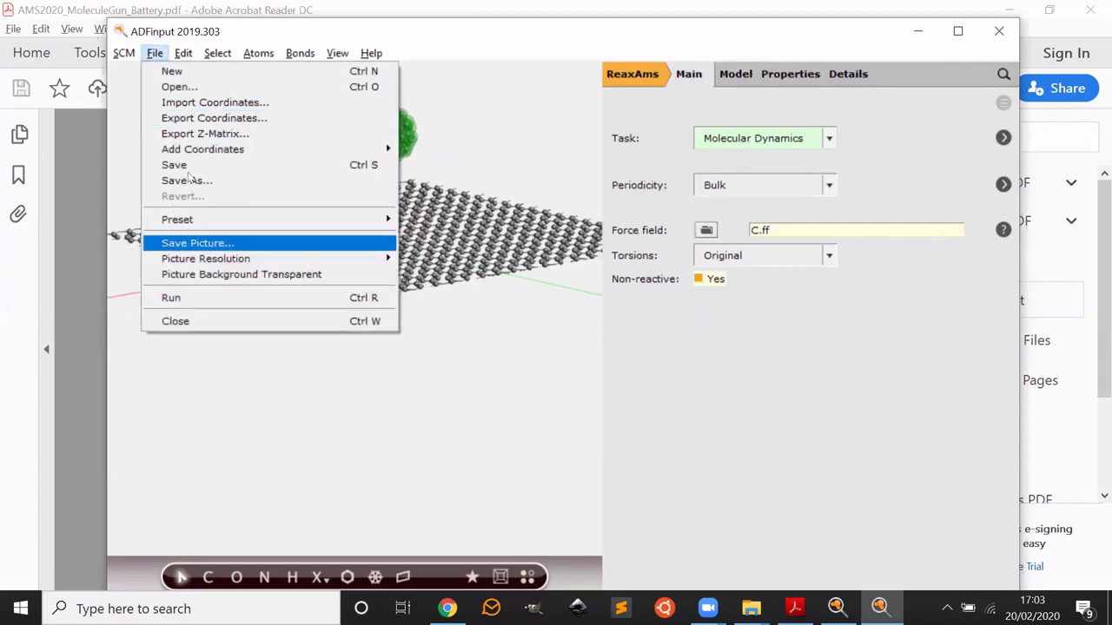
left_click(192, 181)
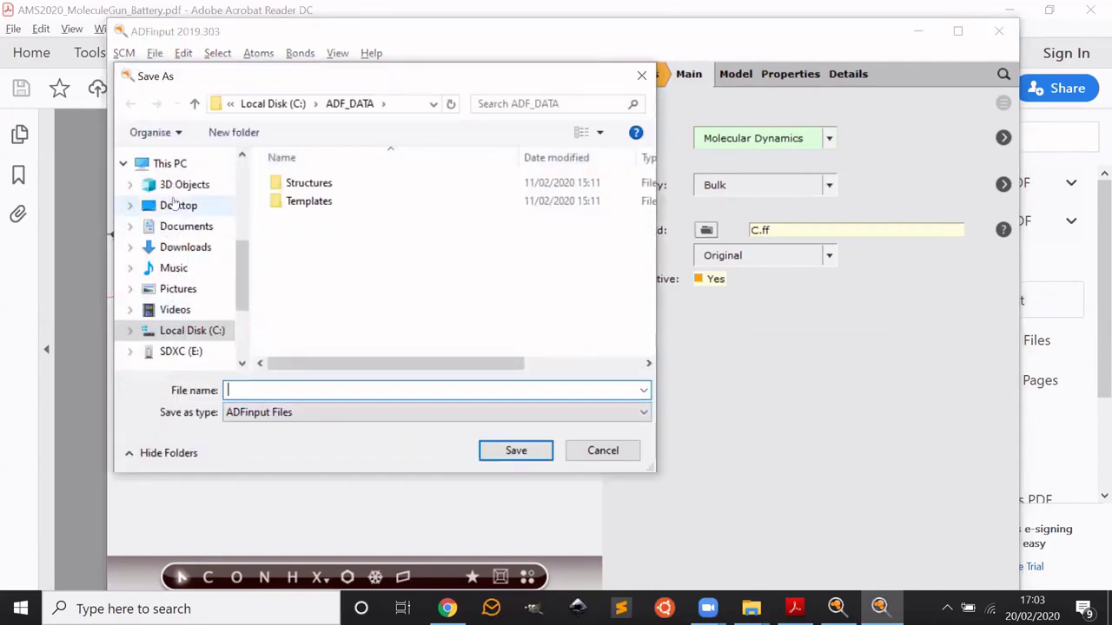
left_click(177, 206)
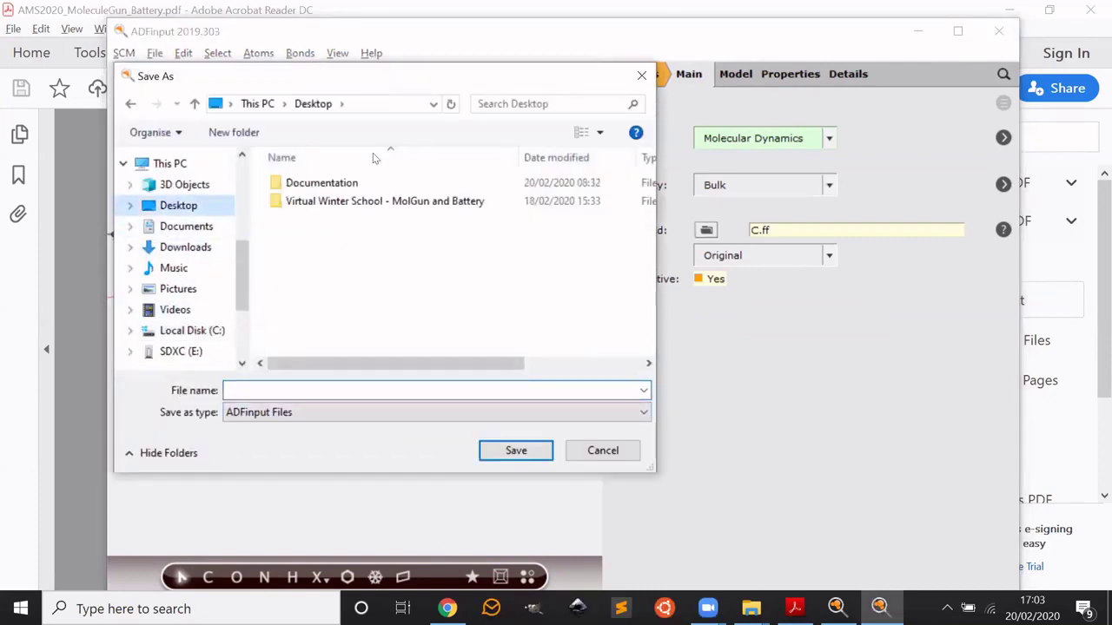
double_click(372, 207)
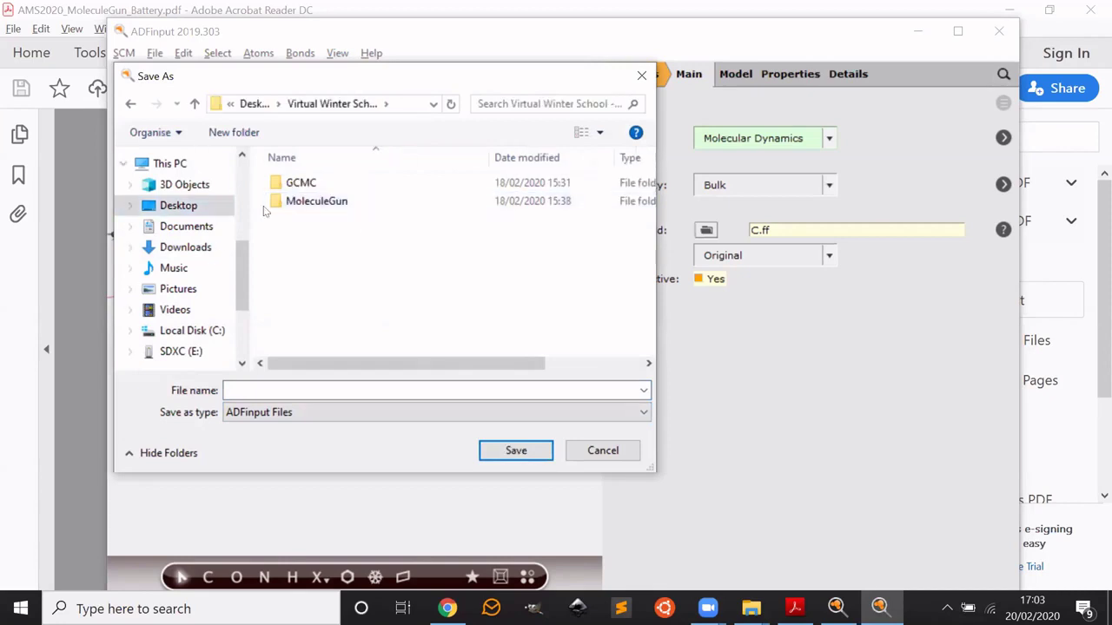
left_click(227, 132)
type("molgun")
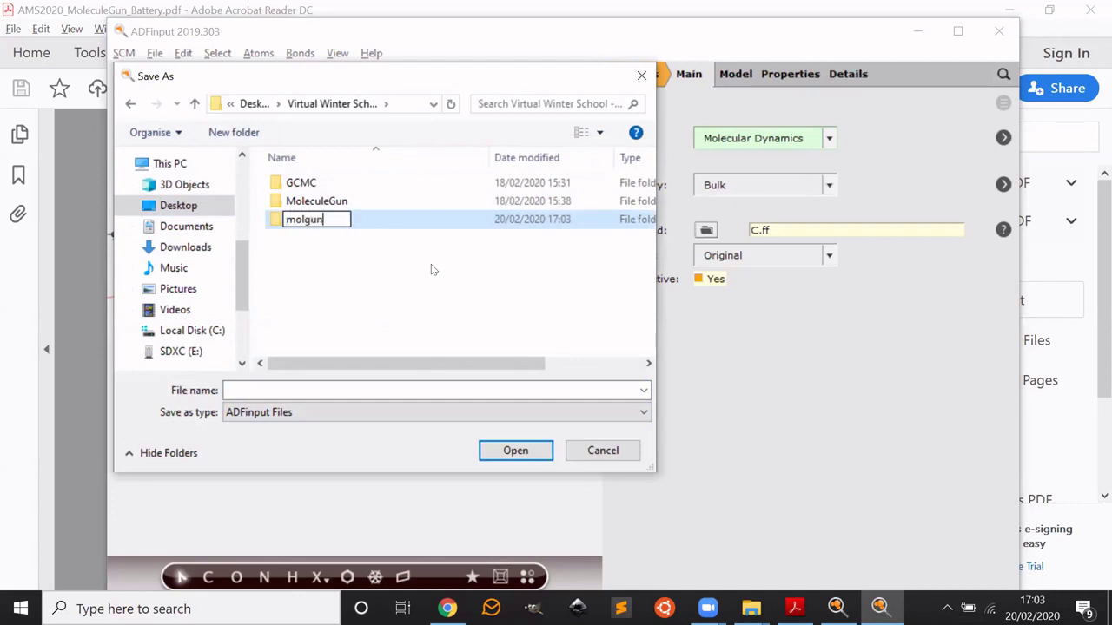
key("Return")
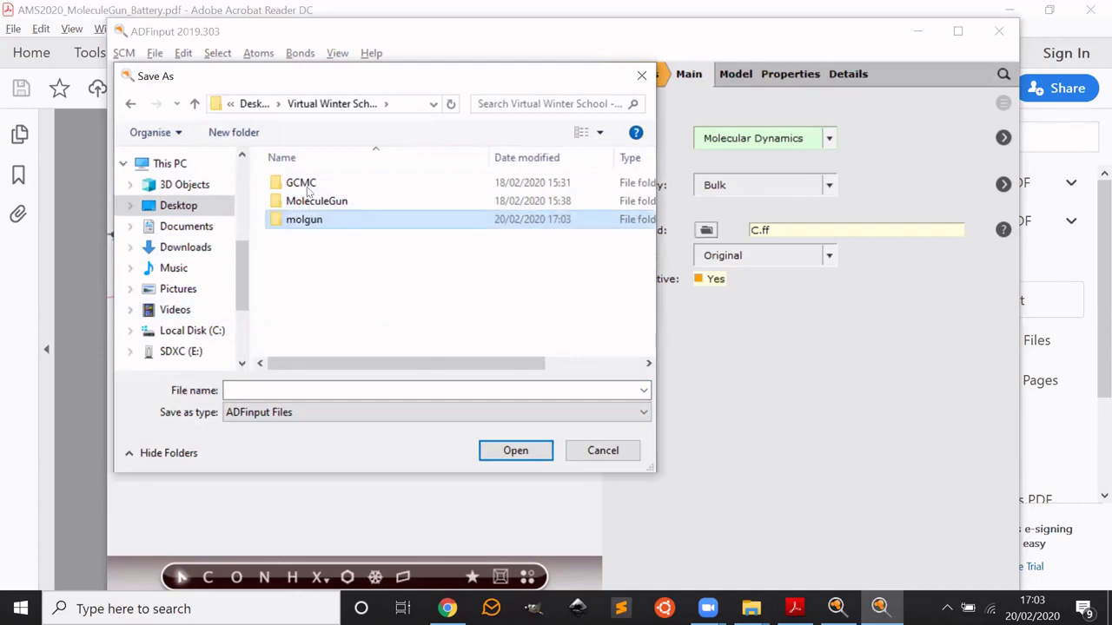
Step: Save the input file in the molgun folder as molecule_gun
double_click(309, 220)
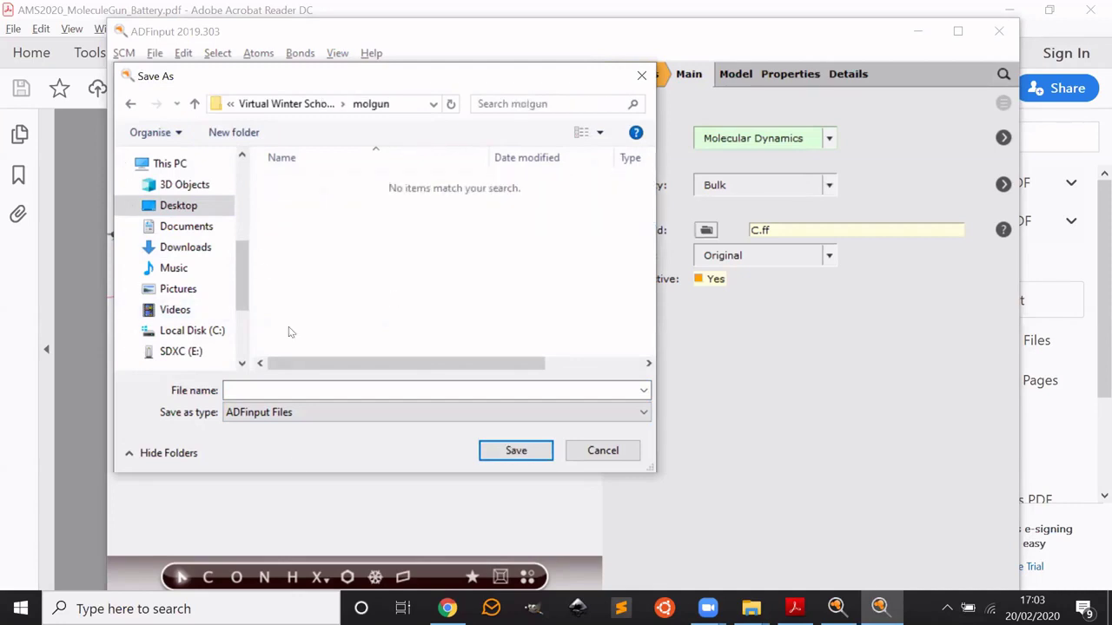
left_click(302, 391)
type("molecule")
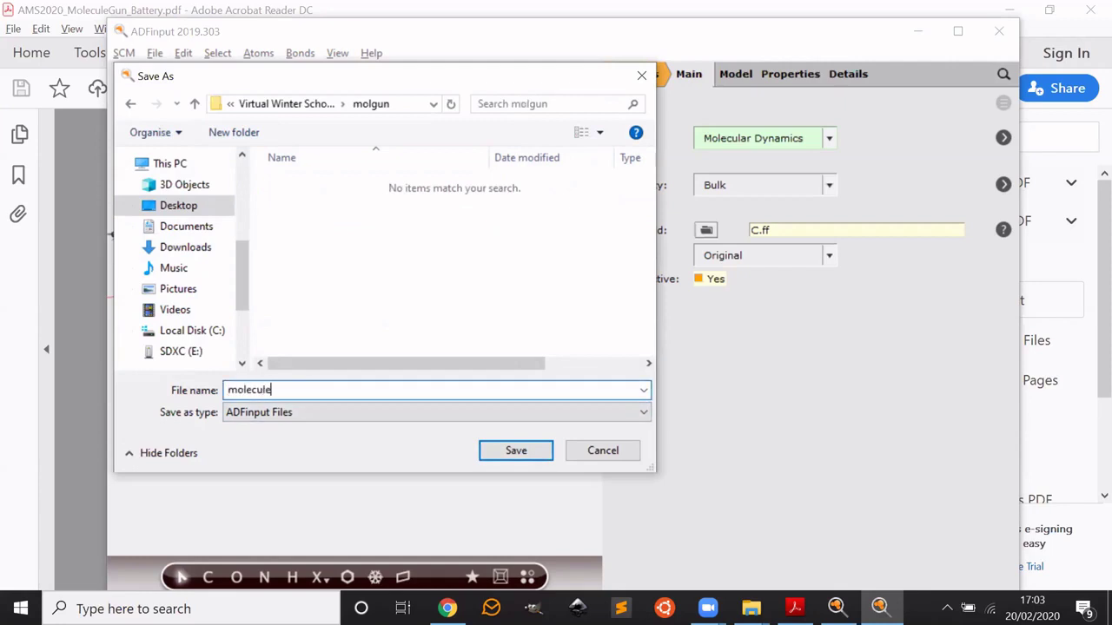
type("_gun")
key("Return")
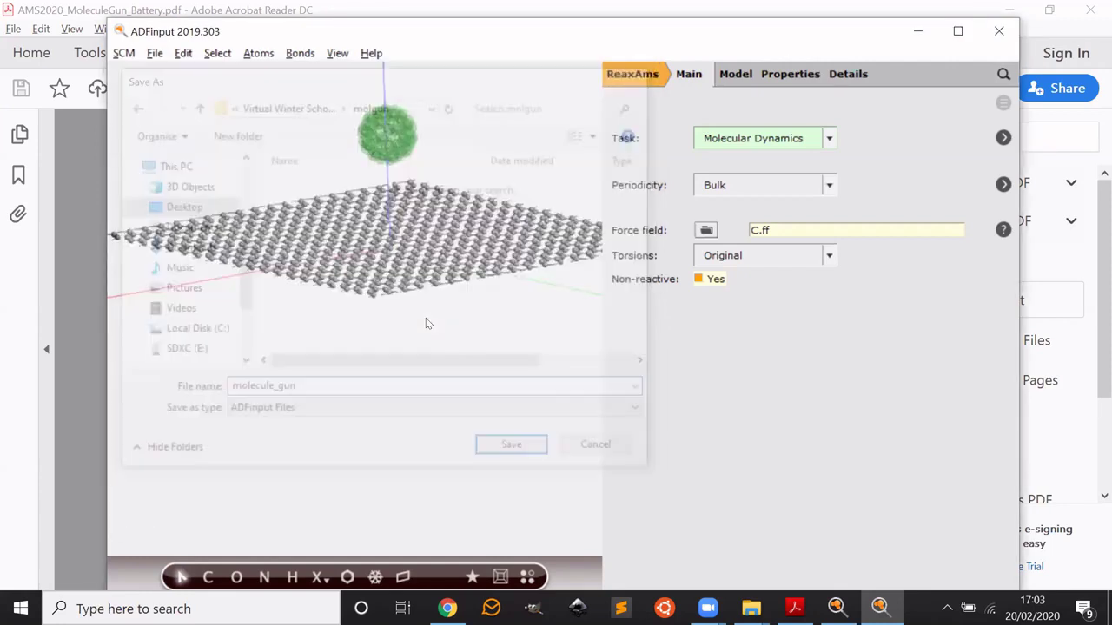
Step: Run the molecule gun simulation from ADFinput
scroll(425, 323, "down", 3)
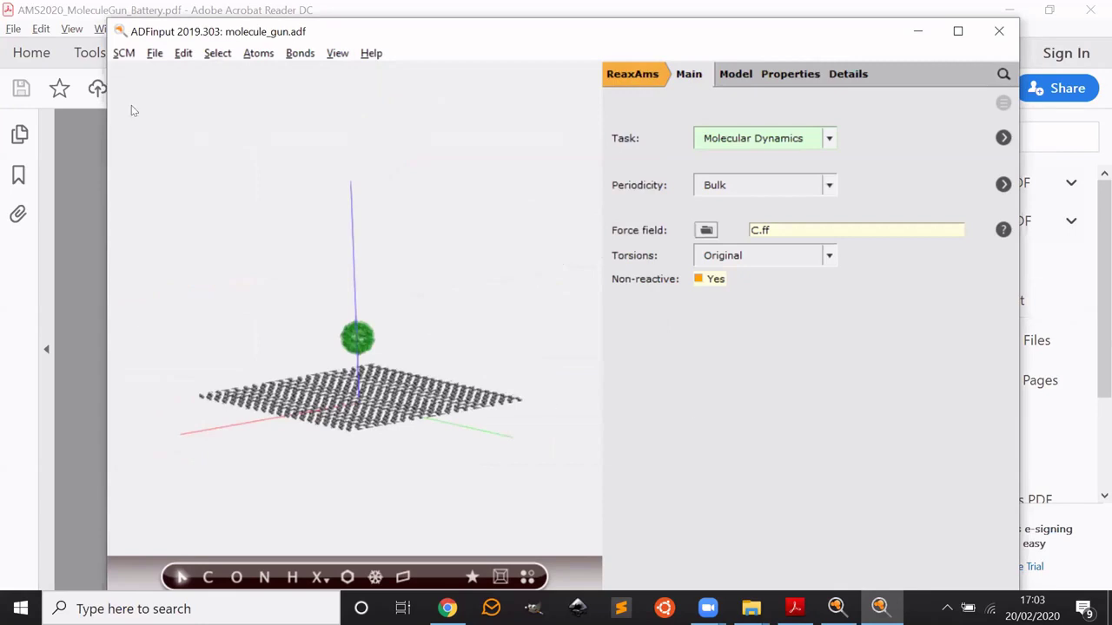
left_click(154, 53)
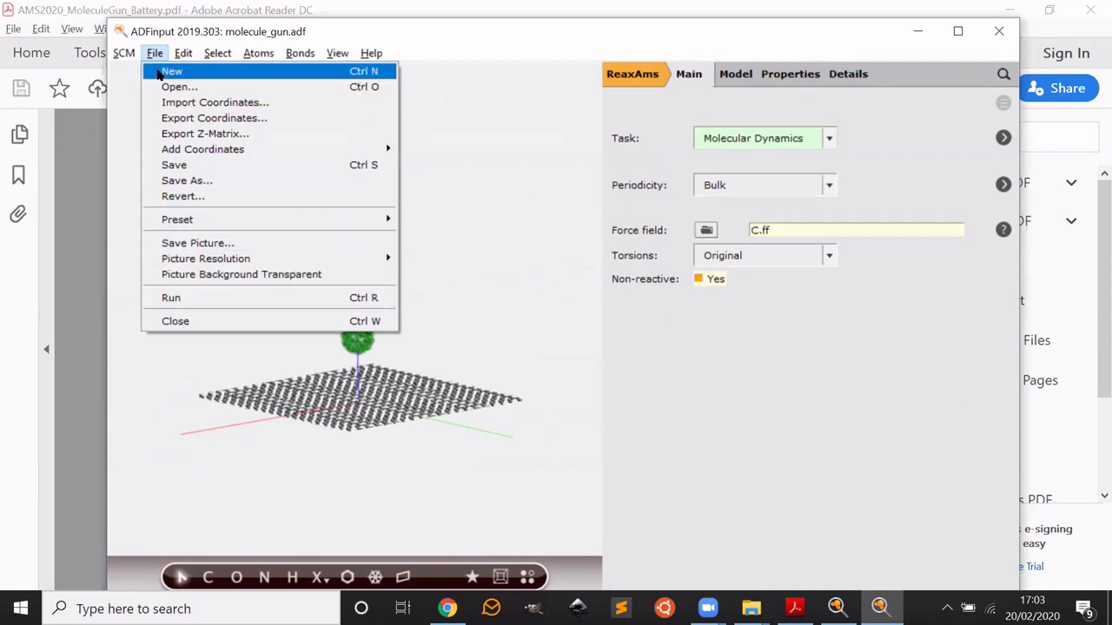
left_click(304, 298)
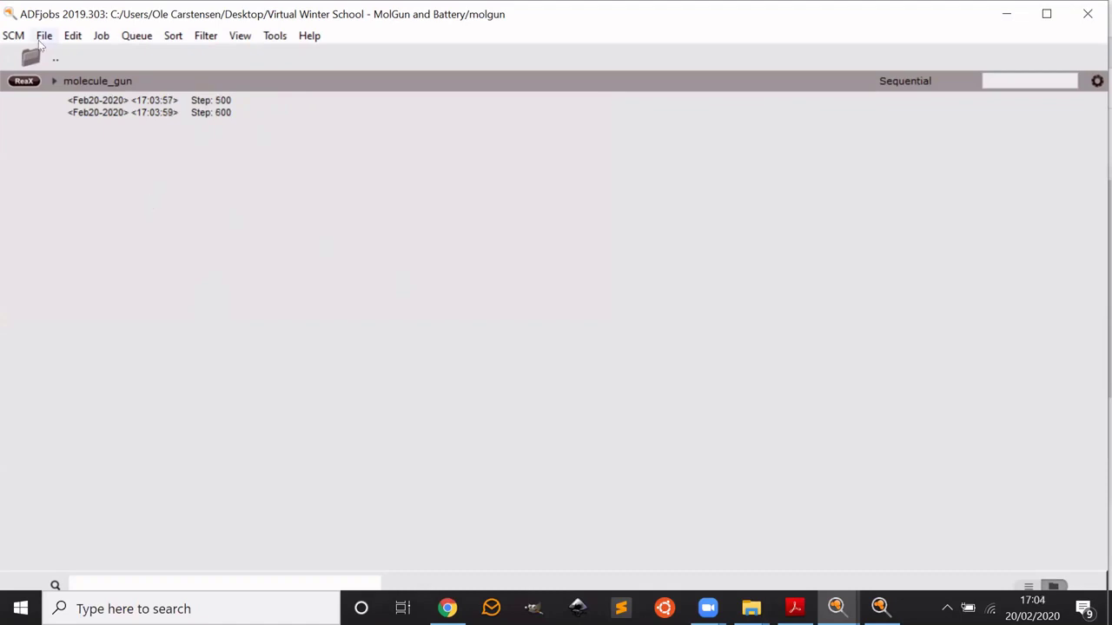
Step: Open the running molecule_gun job's trajectory from ADFjobs in ADFmovie
left_click(48, 108)
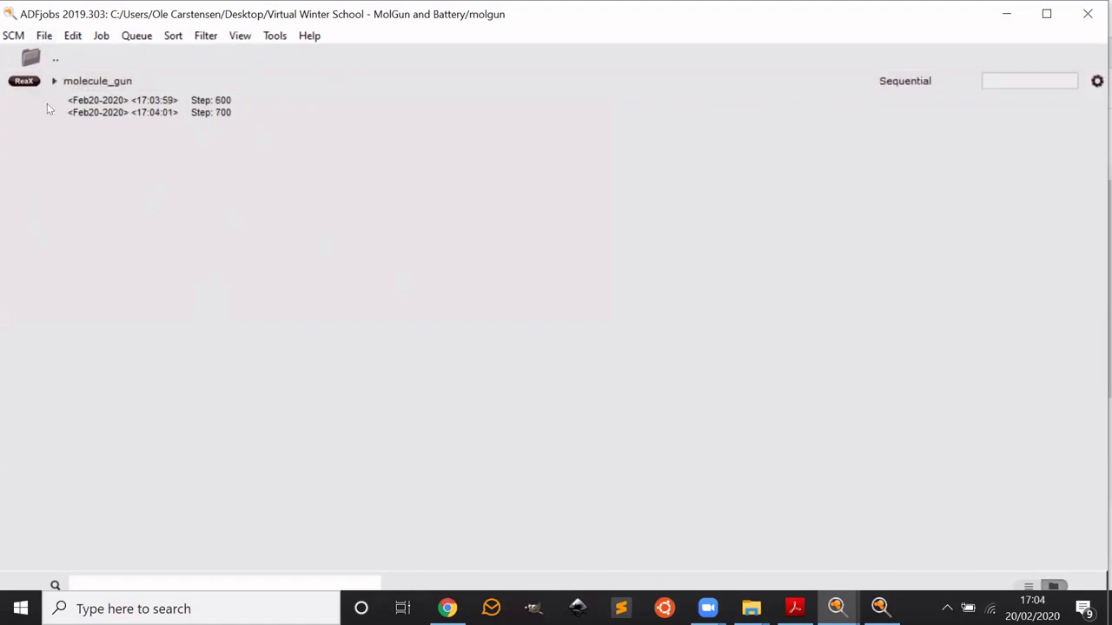
left_click(13, 35)
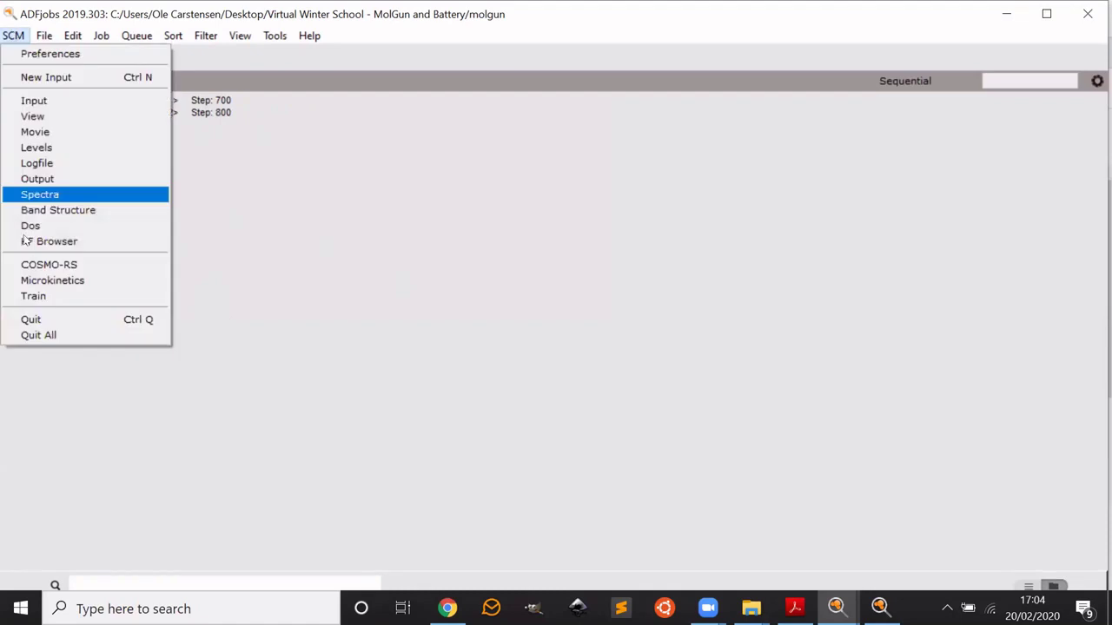
left_click(35, 132)
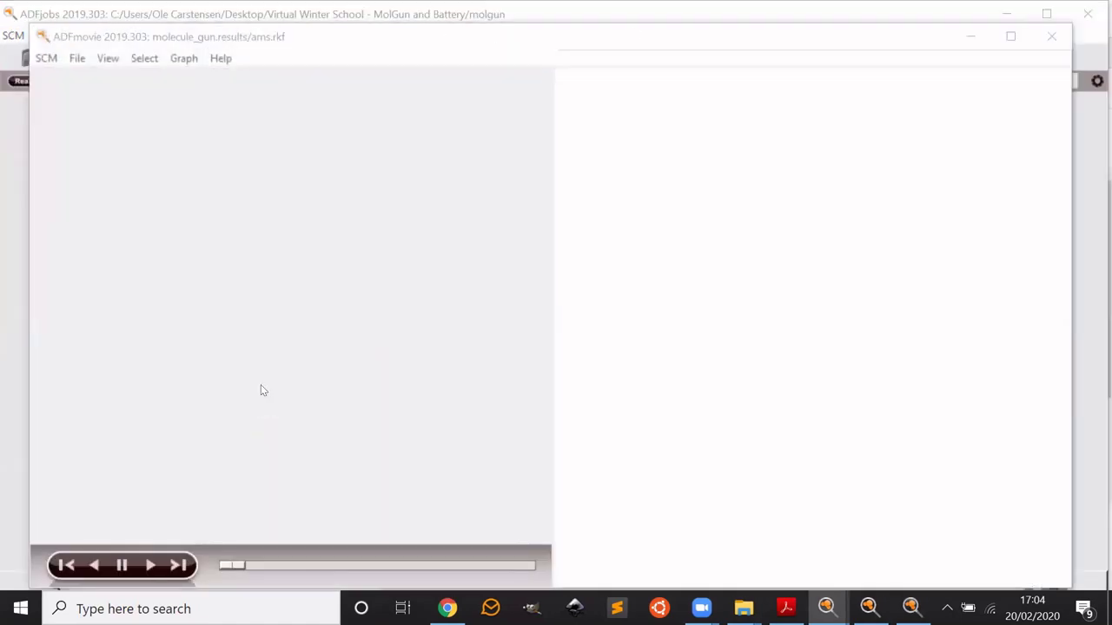
Step: Examine from several angles how the buckyball hits and deforms the graphene sheet, and close the movie
left_click_drag(350, 250, 109, 265)
scroll(389, 413, "up", 5)
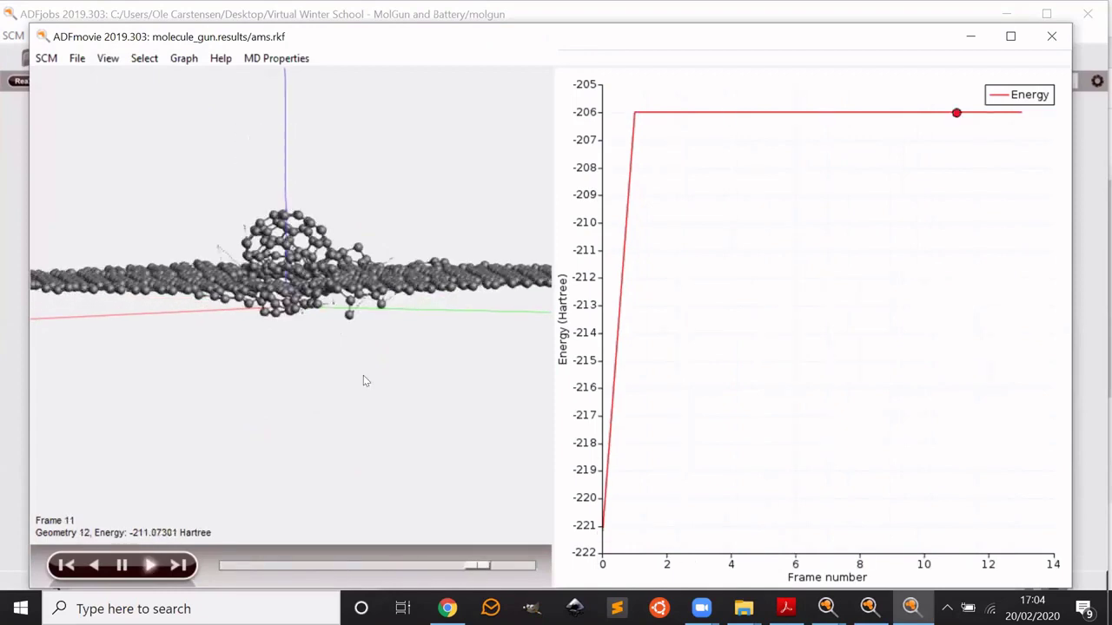
left_click_drag(374, 446, 364, 405)
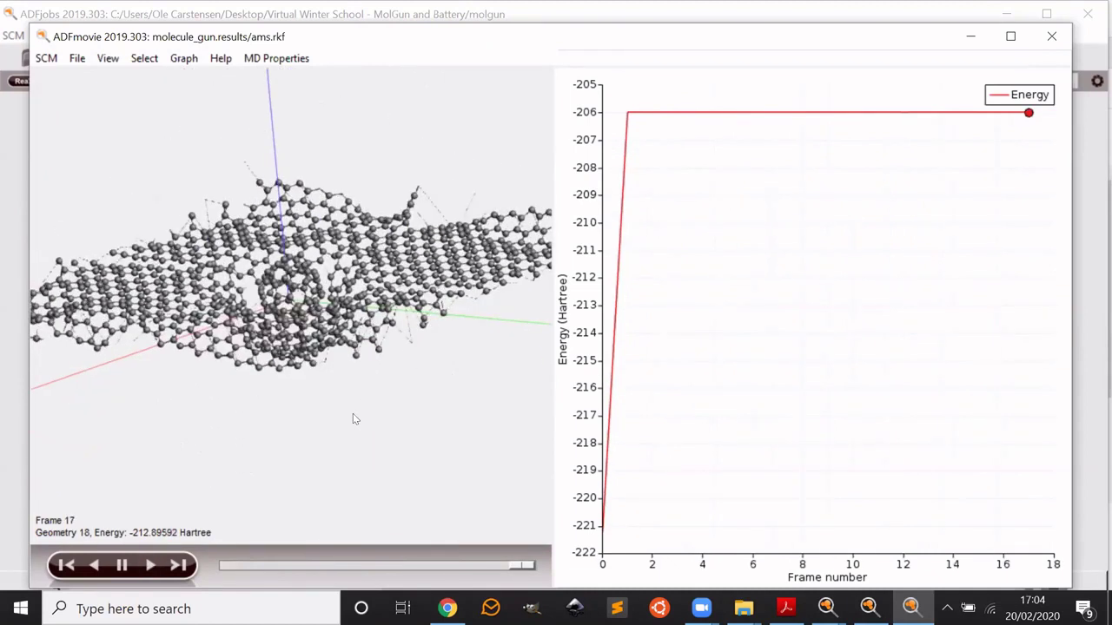
left_click_drag(296, 404, 307, 470)
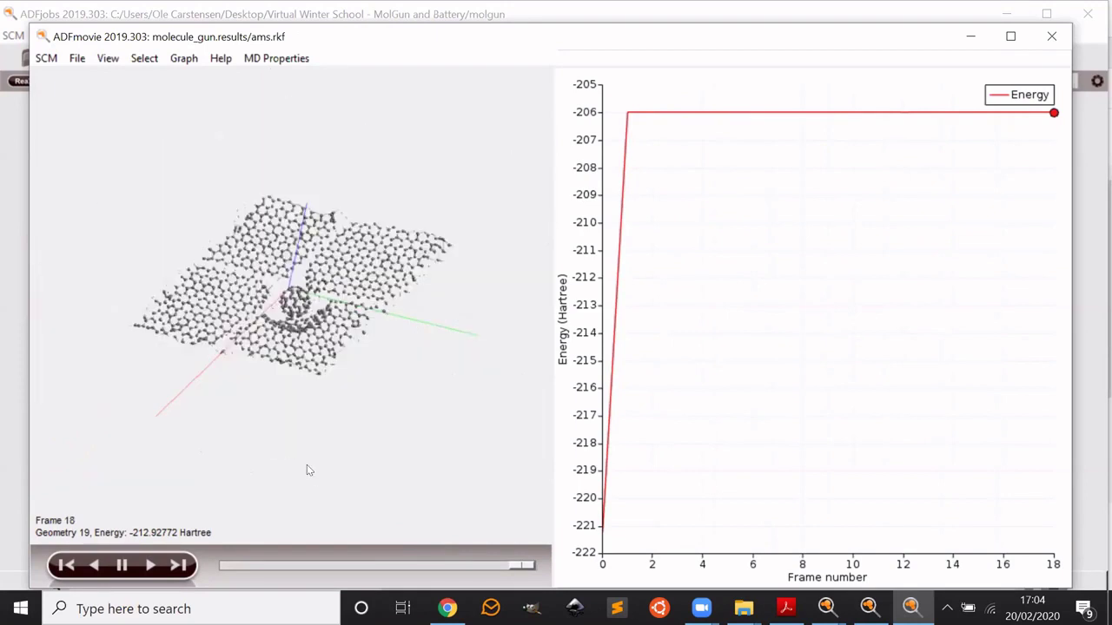
scroll(307, 470, "up", 3)
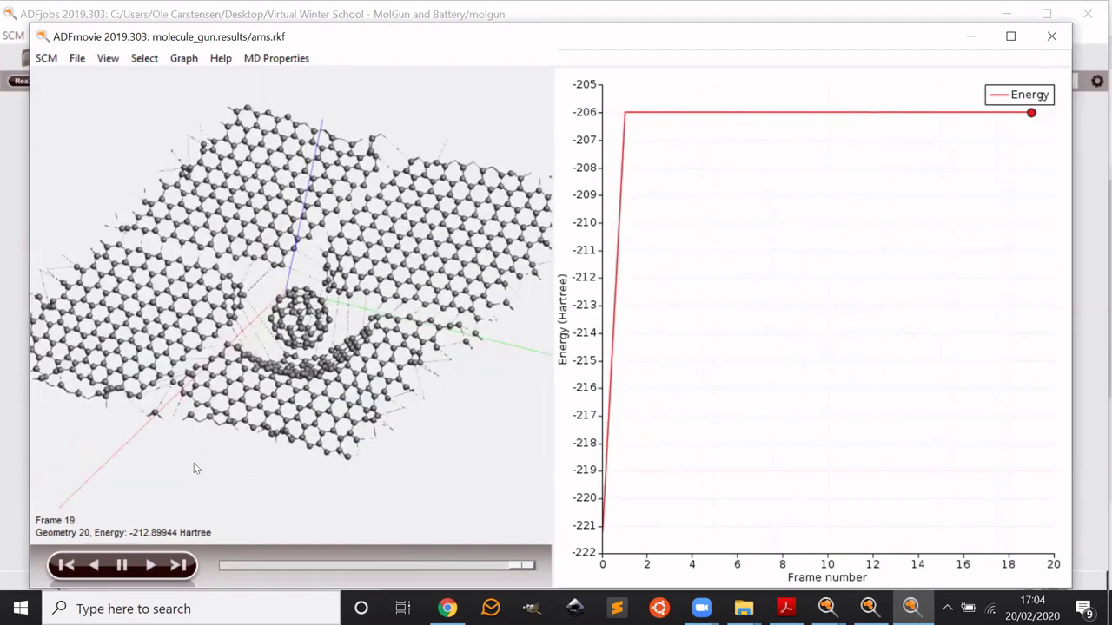
left_click_drag(280, 249, 551, 142)
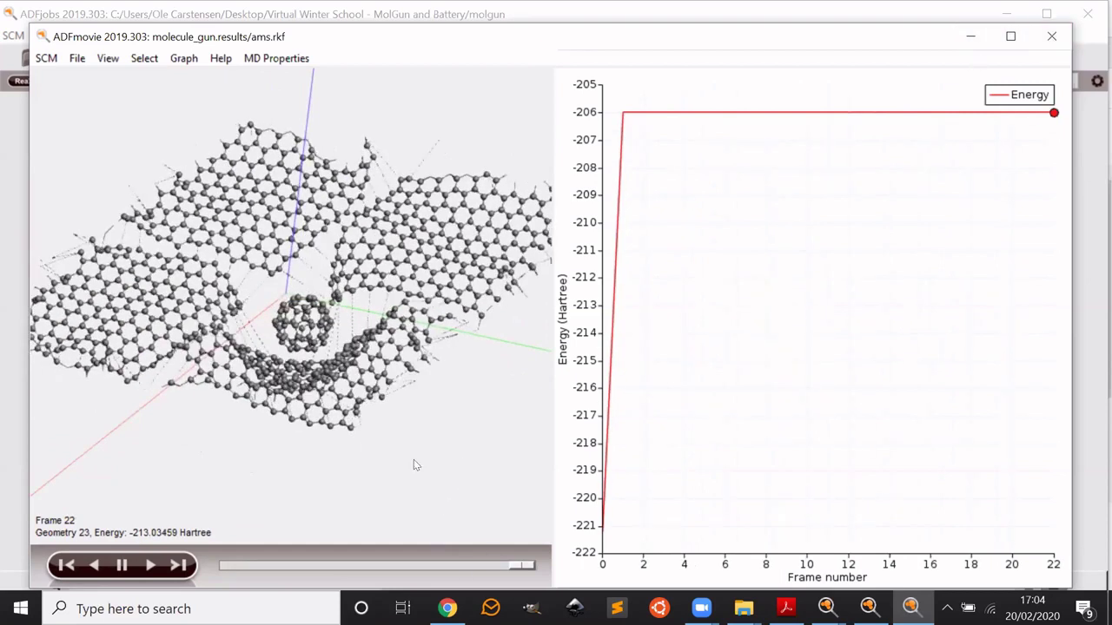
left_click_drag(365, 447, 347, 313)
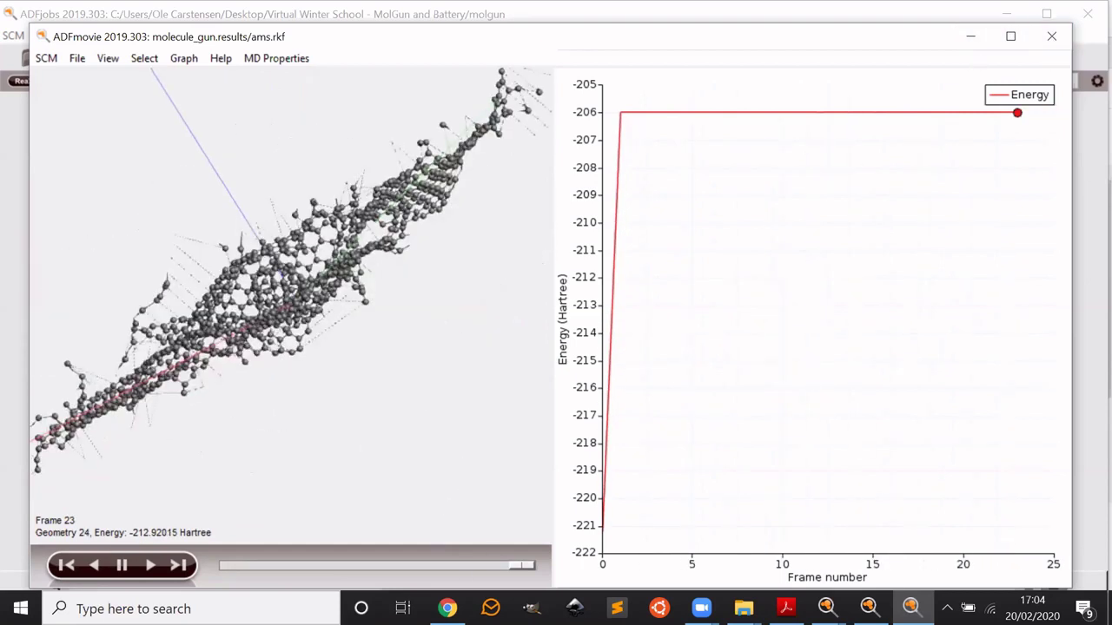
left_click(1051, 35)
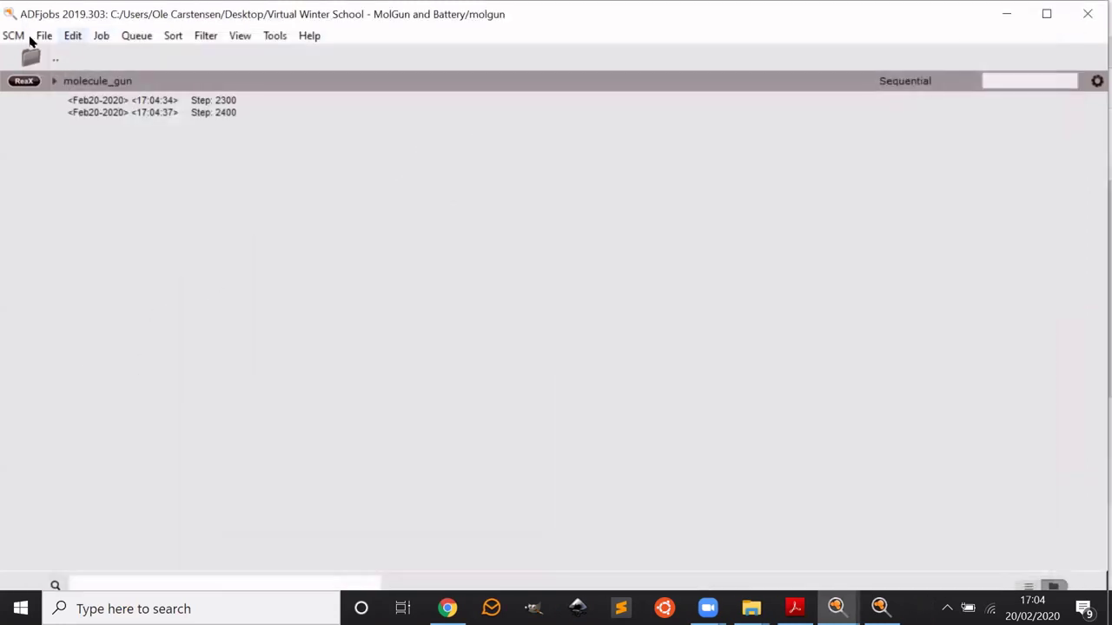
Step: Kill the running molecule_gun job in ADFjobs
left_click(111, 37)
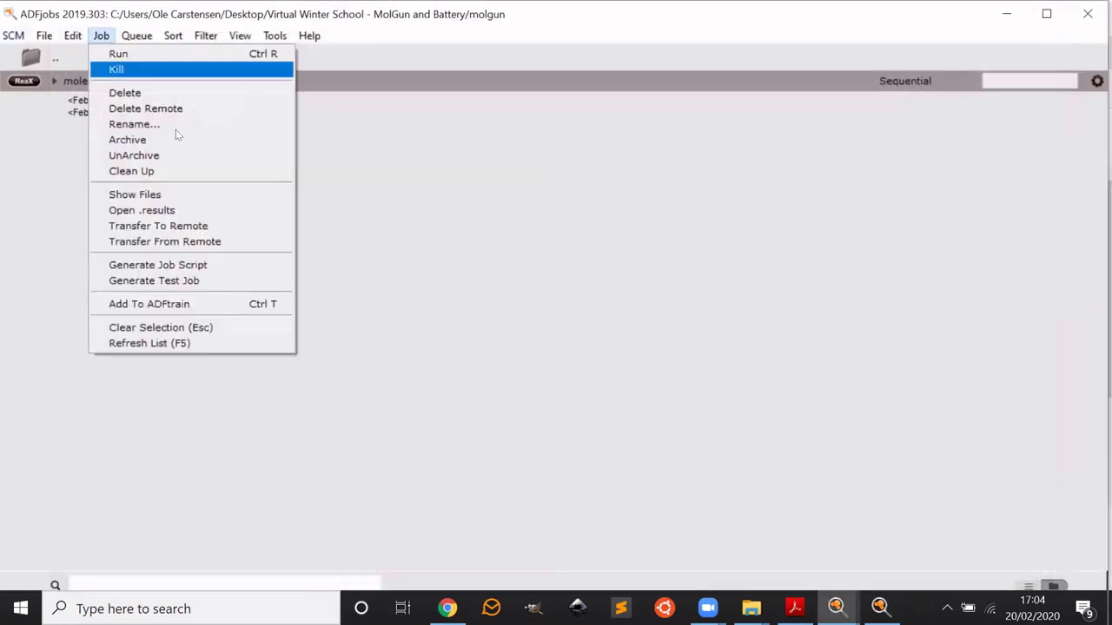
left_click(121, 69)
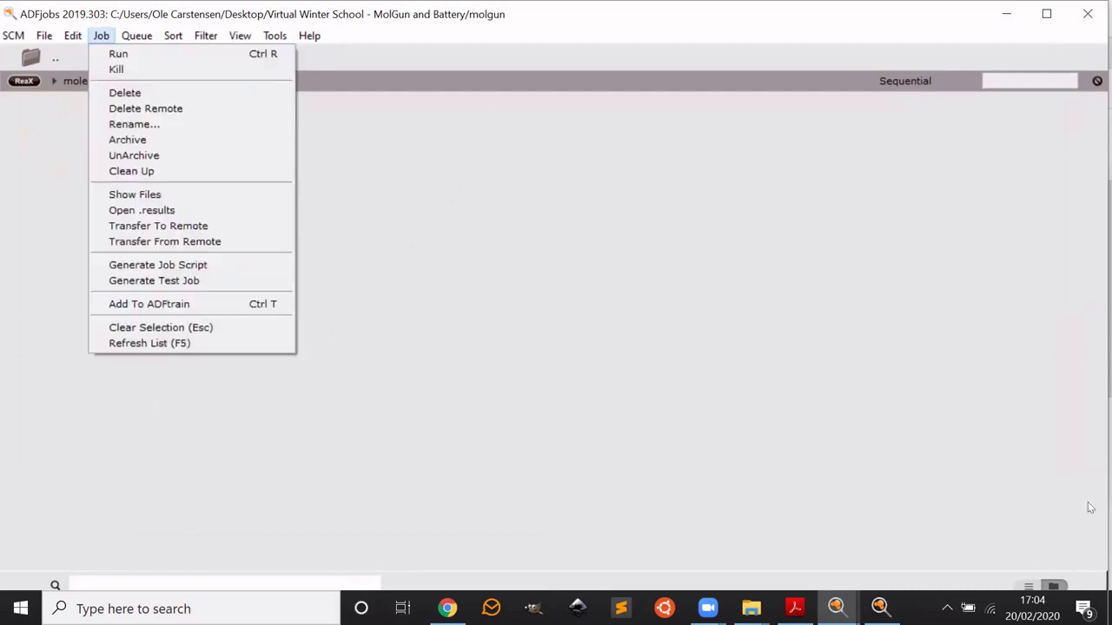
left_click(902, 241)
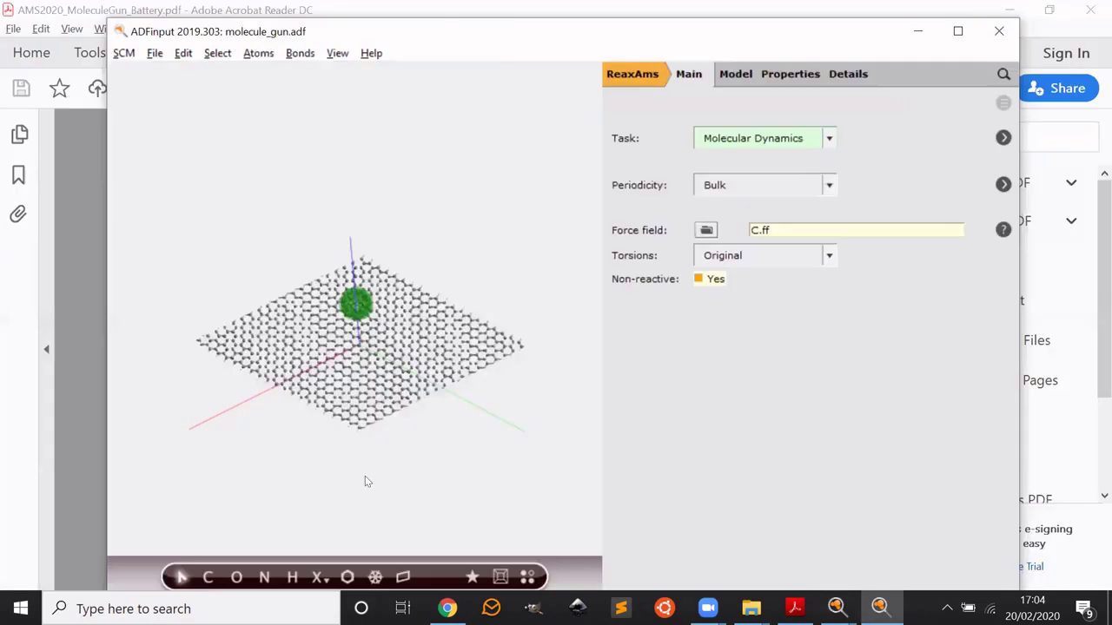
Step: Review the MD and main calculation settings in ADFinput along with the buckyball's placement above the sheet
left_click_drag(366, 436, 394, 470)
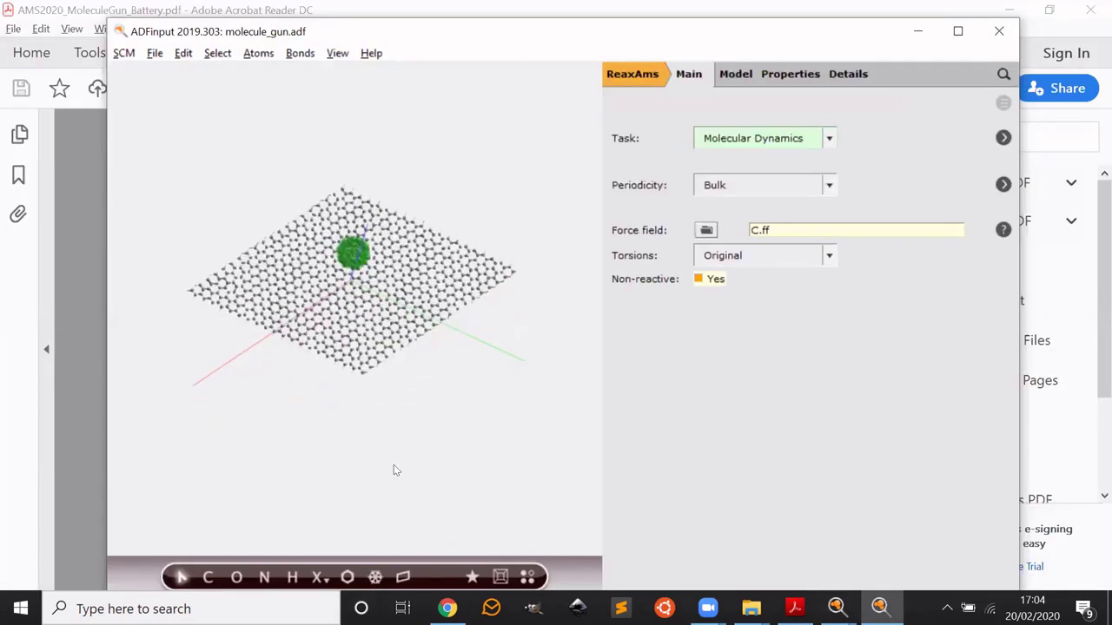
left_click(735, 74)
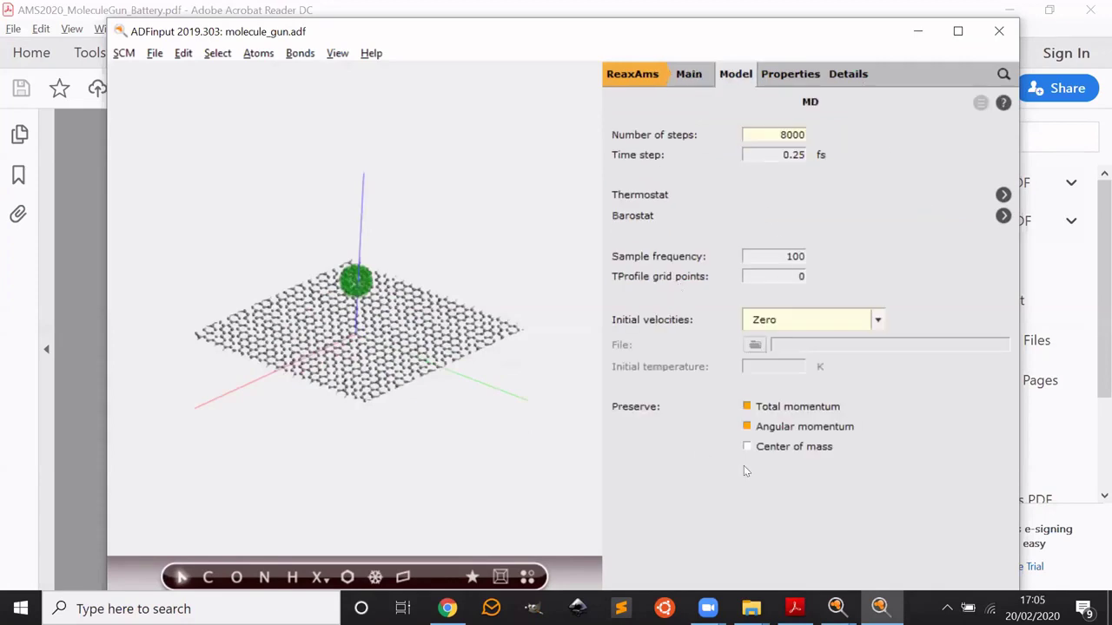
left_click(689, 74)
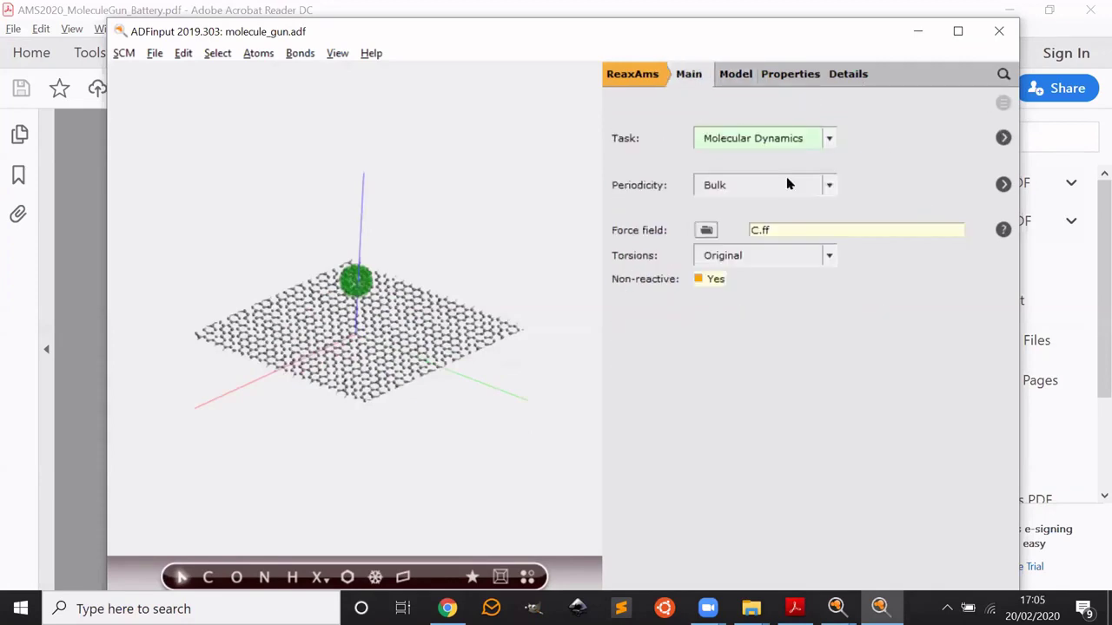
left_click_drag(498, 395, 454, 394)
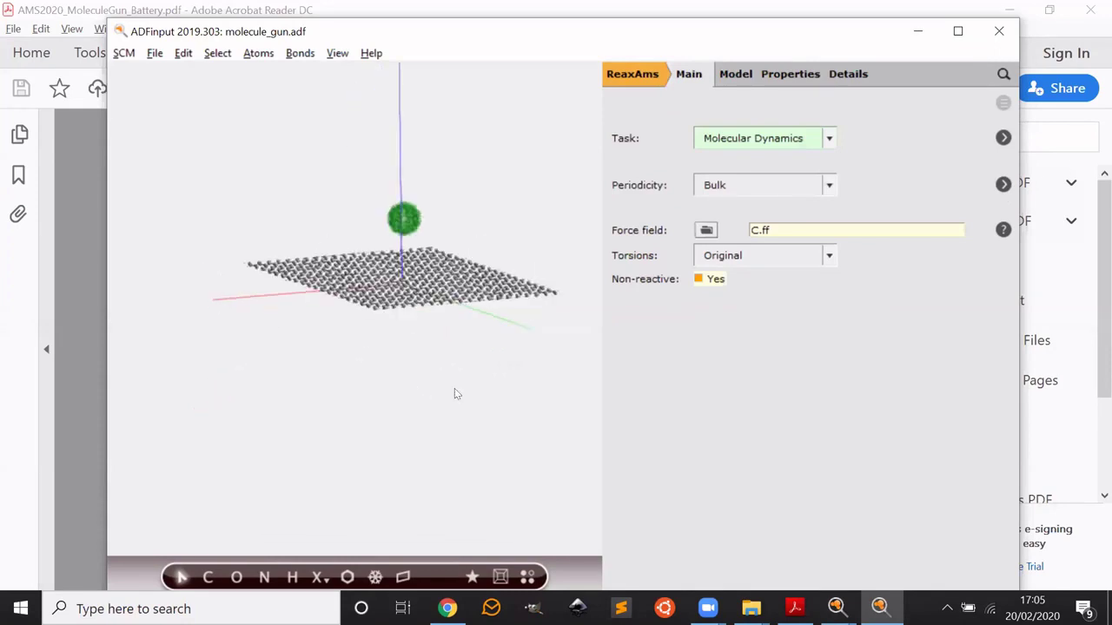
Step: Set the molecule gun's velocity for Region_2 to 0.10 Å/fs
left_click(755, 87)
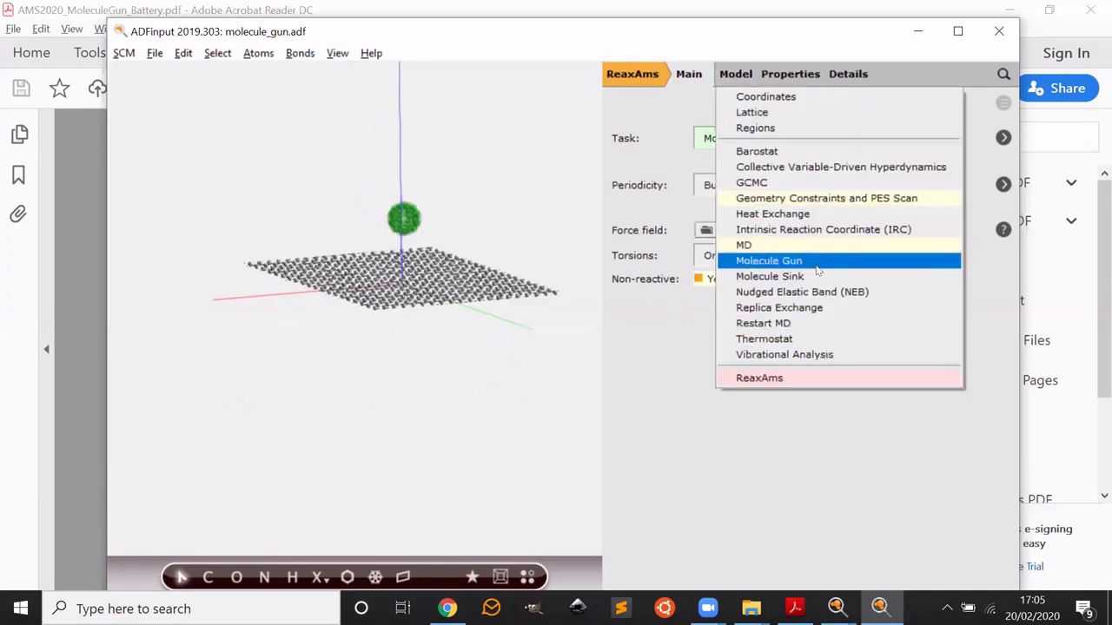
left_click(773, 262)
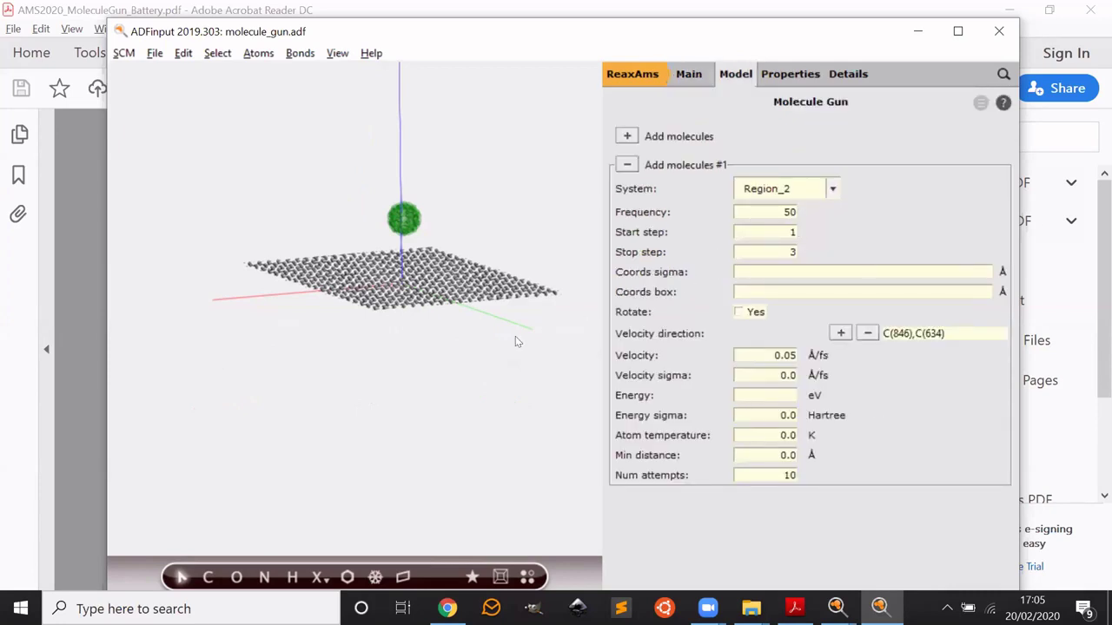
left_click_drag(515, 336, 355, 370)
scroll(347, 417, "up", 3)
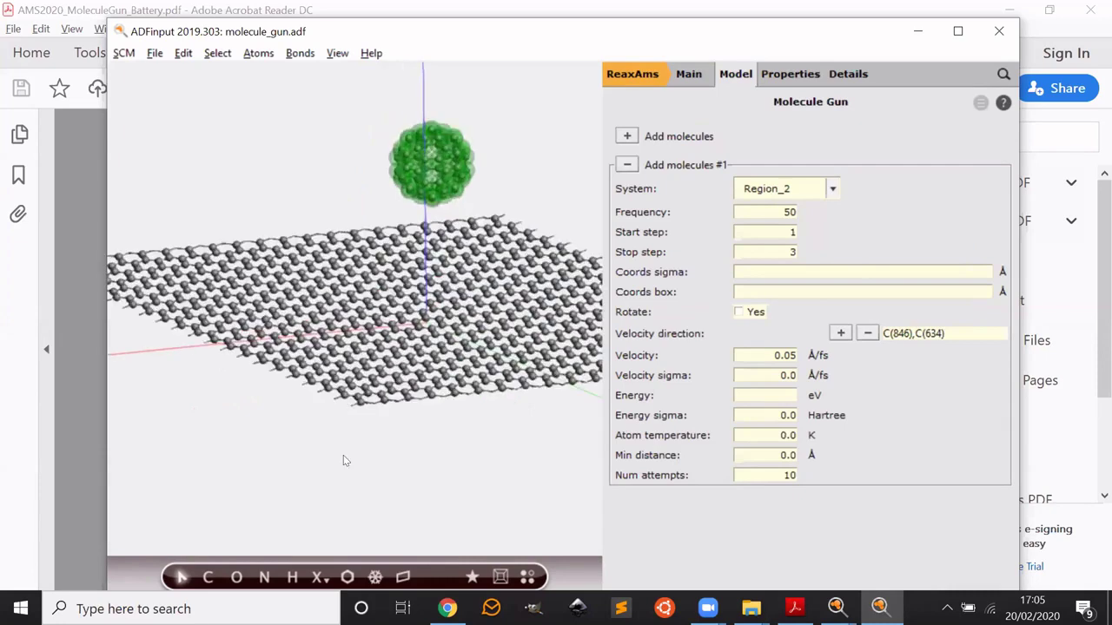
mouse_move(343, 460)
left_mouse_down()
mouse_move(355, 397)
mouse_move(343, 451)
left_mouse_up()
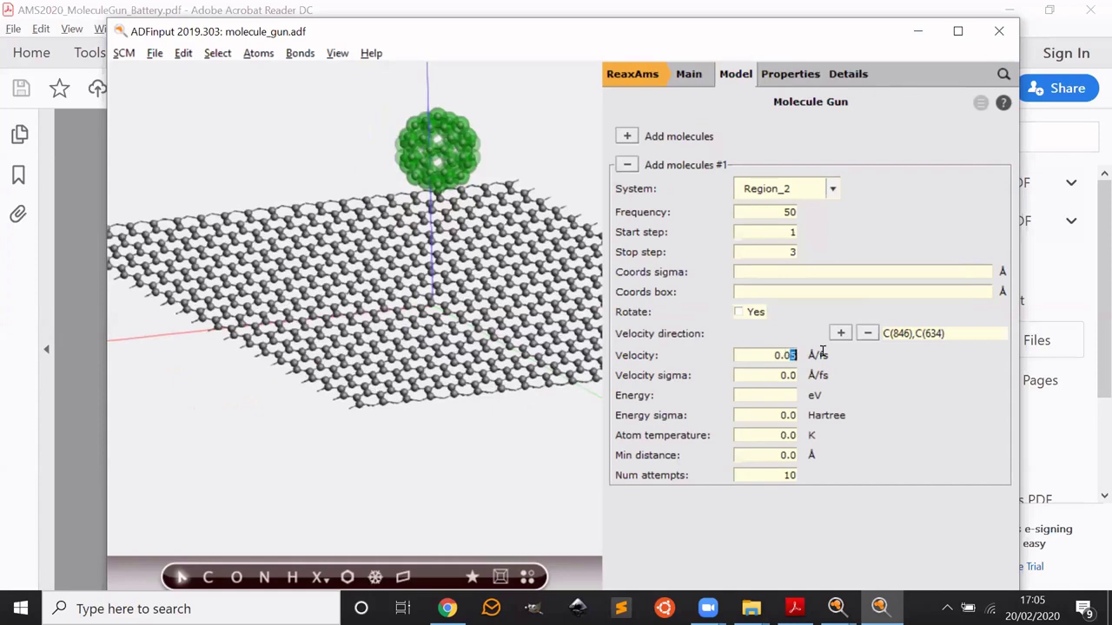
left_click_drag(796, 355, 789, 355)
double_click(781, 354)
left_click(795, 354)
left_click_drag(784, 354, 796, 355)
type("10")
scroll(565, 382, "down", 5)
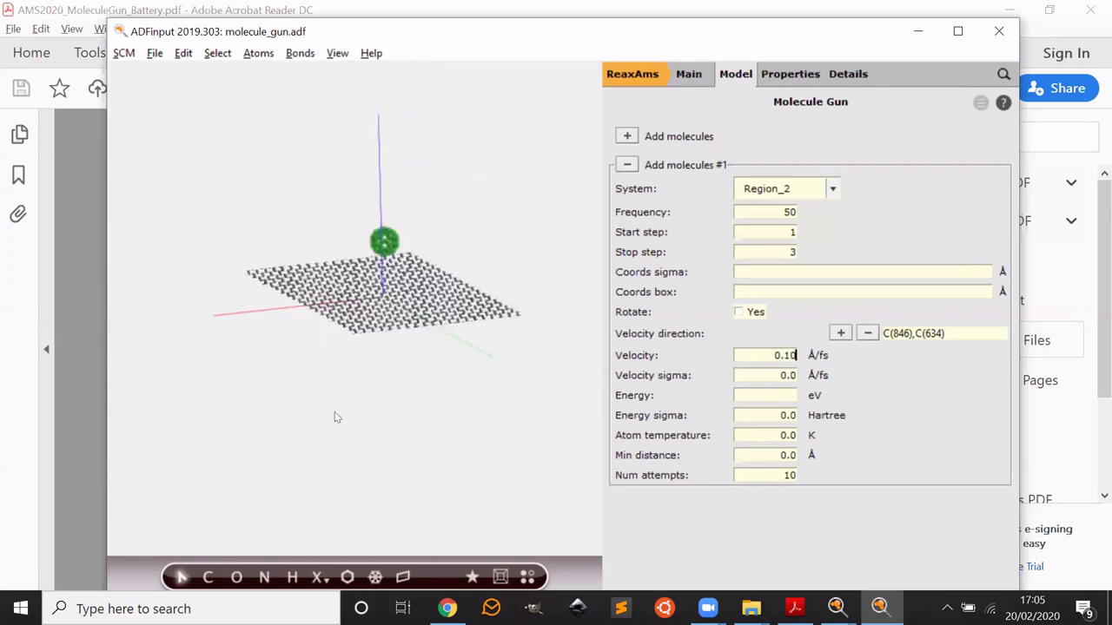
Step: Check the buckyball's placement above the sheet and the main settings, save the molecule_gun input and run the job
left_click_drag(335, 412, 412, 375)
scroll(338, 405, "up", 5)
left_click_drag(333, 453, 340, 421)
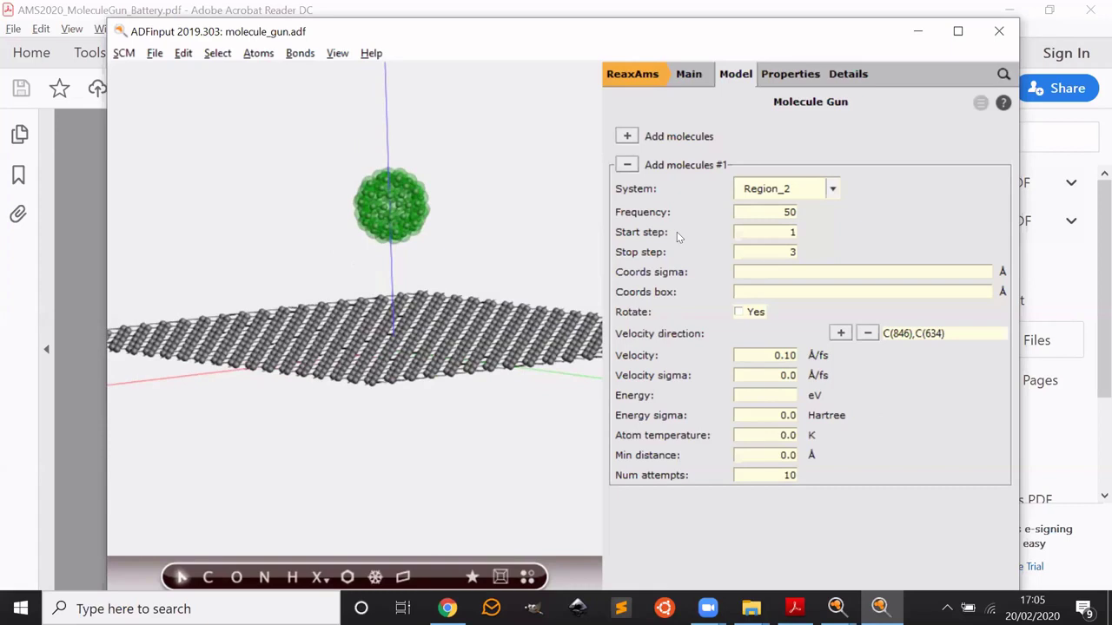
left_click(689, 74)
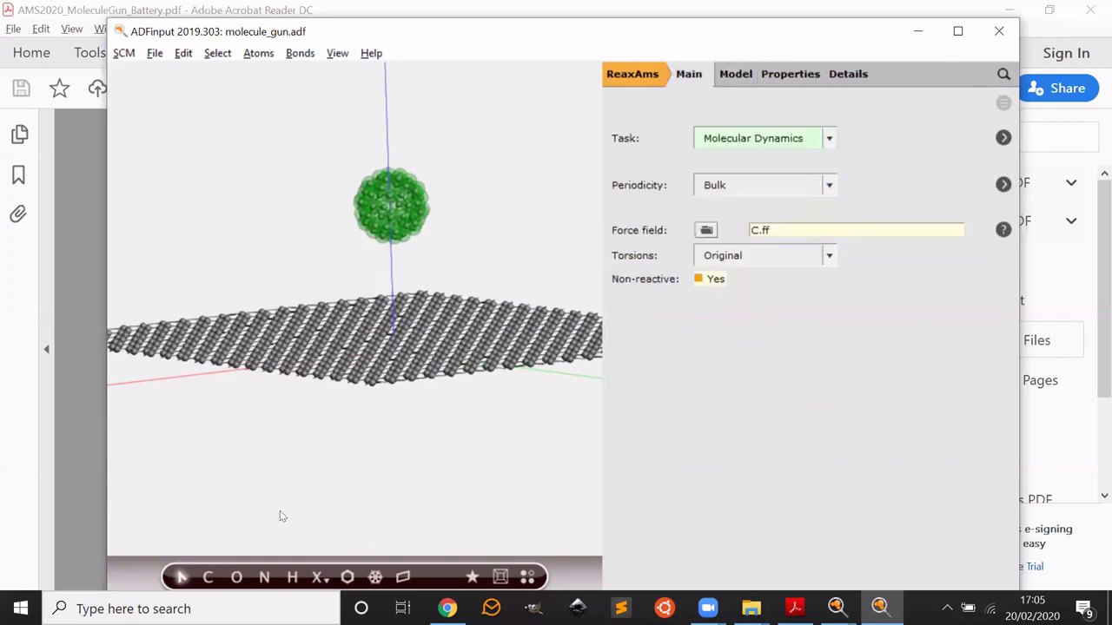
mouse_move(528, 451)
left_mouse_down()
mouse_move(484, 455)
mouse_move(514, 453)
left_mouse_up()
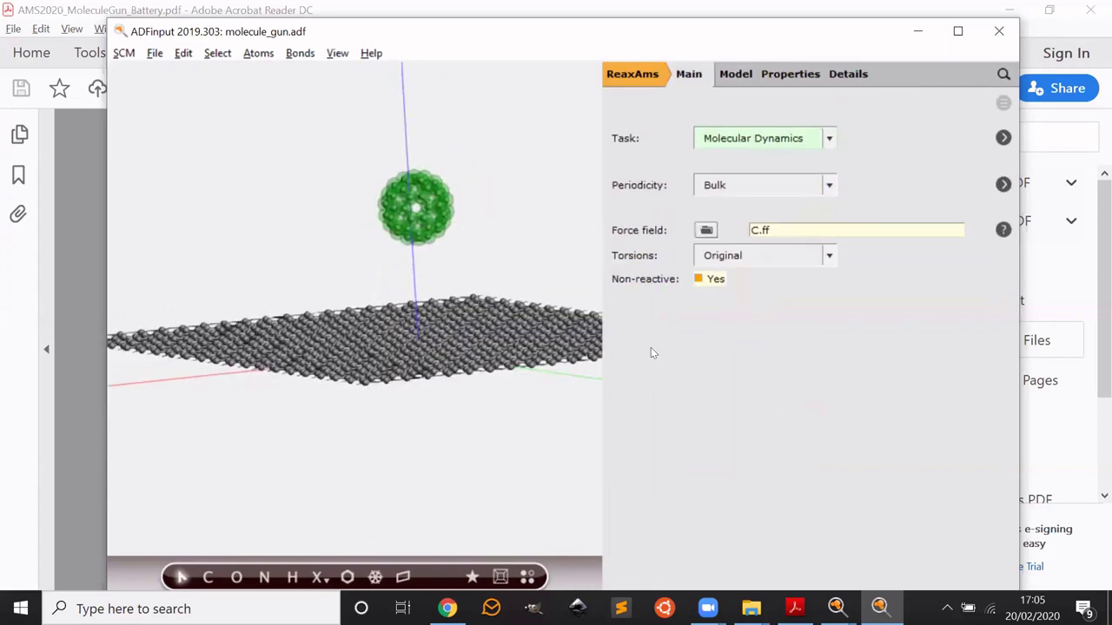
key("ctrl+s")
key("Return")
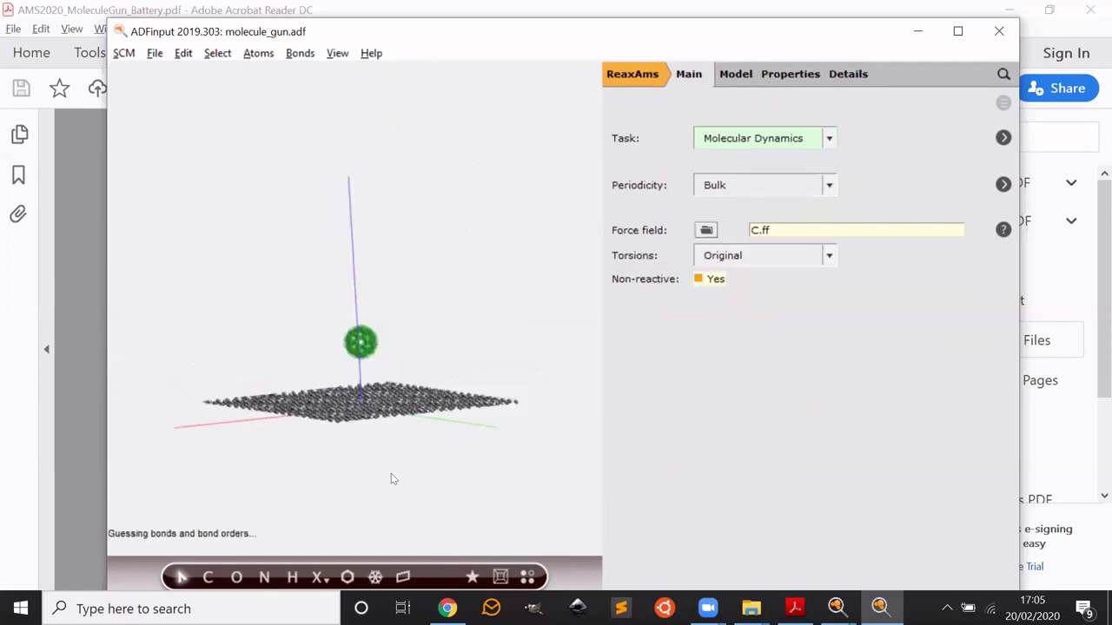
left_click_drag(469, 460, 455, 441)
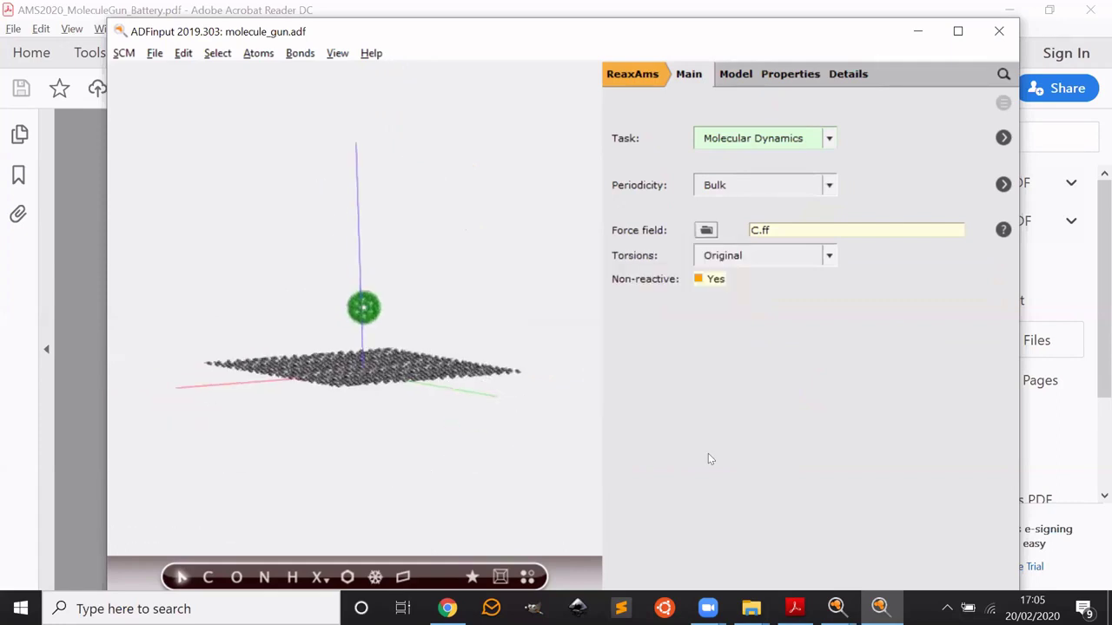
key("ctrl+r")
Step: Minimize the open windows and open the Virtual Winter School - MolGun and Battery folder from the desktop
left_click(1005, 23)
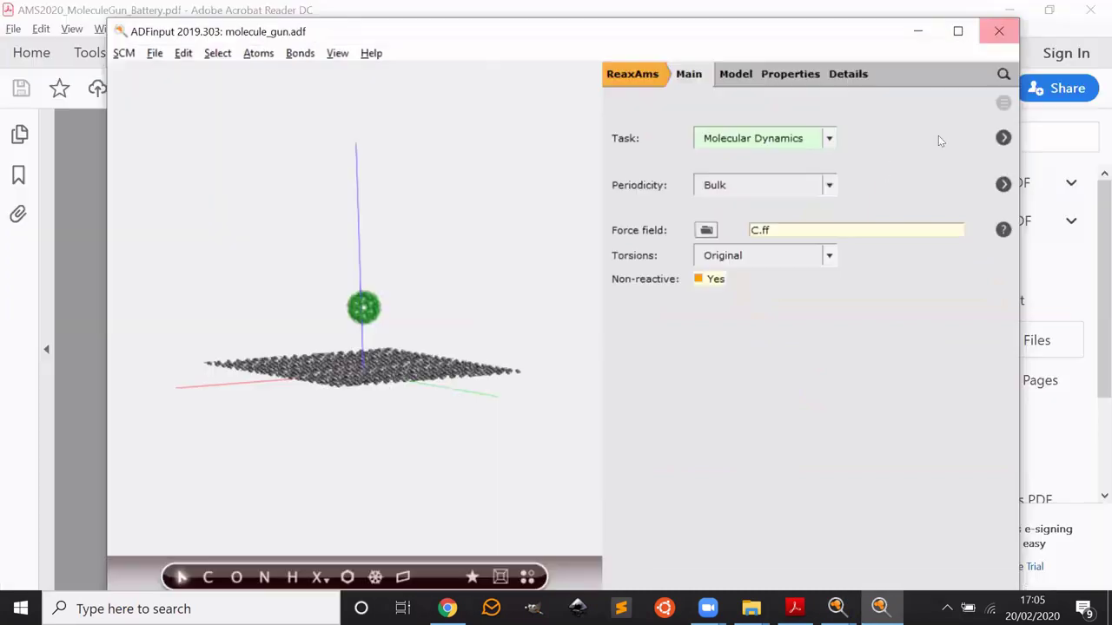
left_click(919, 33)
left_click(1008, 10)
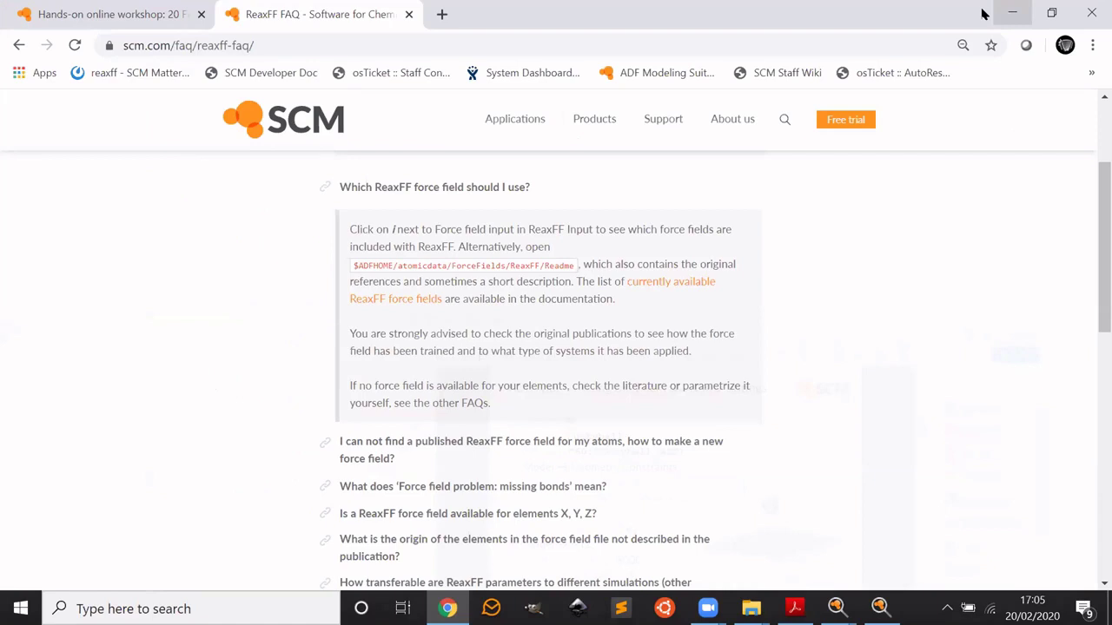
left_click(1011, 13)
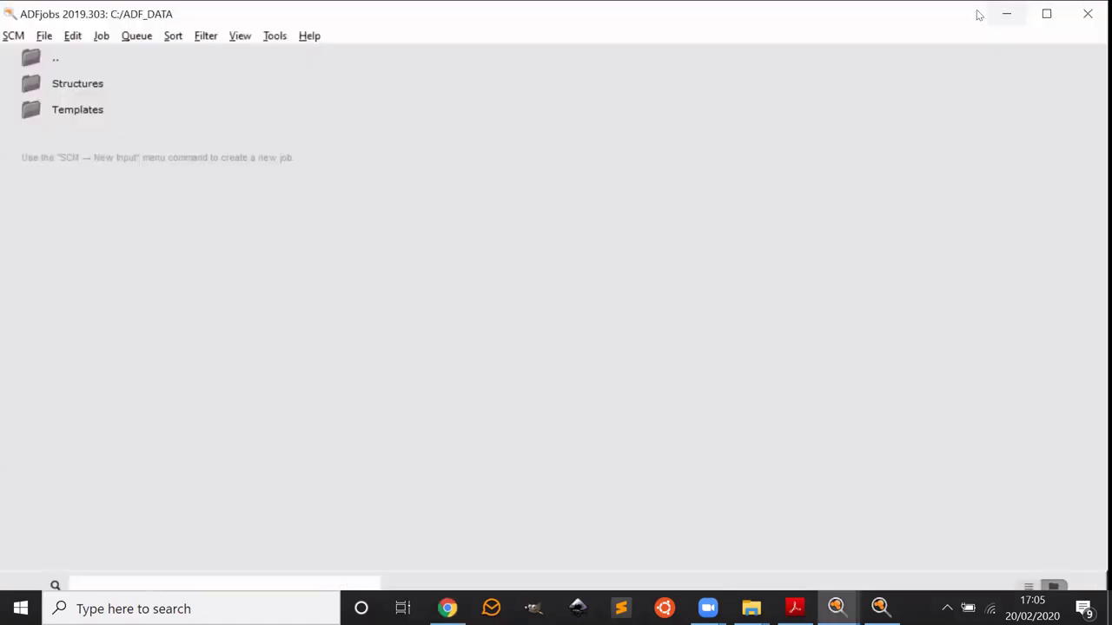
left_click(1003, 14)
double_click(225, 224)
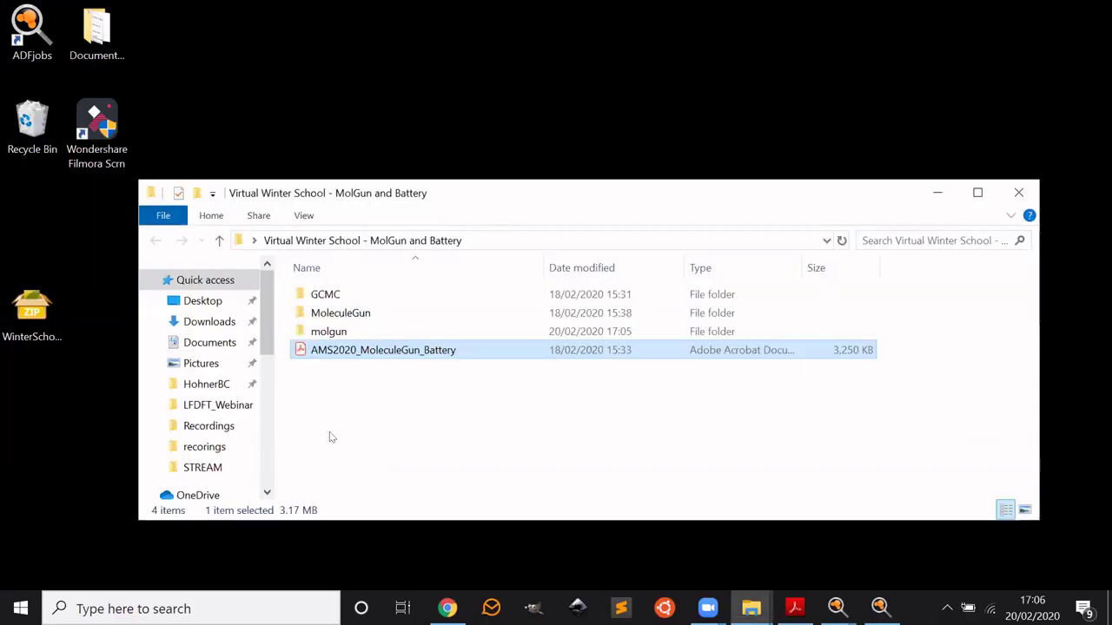
Step: Look through the MoleculeGun folder and the Desktop location, and return to the Virtual Winter School - MolGun and Battery folder
left_click(330, 437)
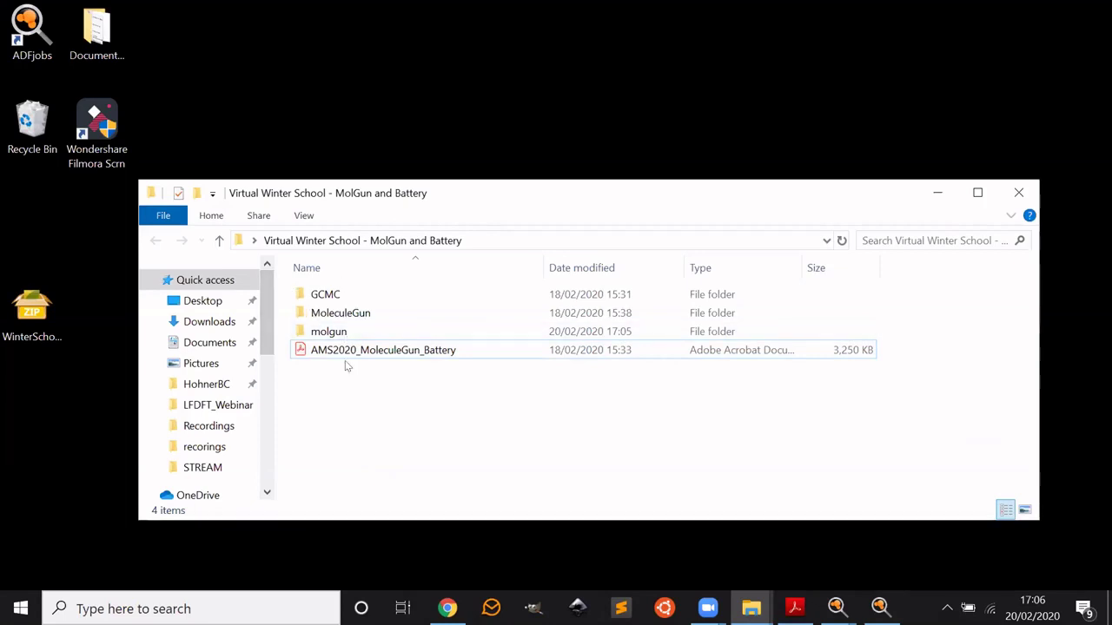
double_click(348, 312)
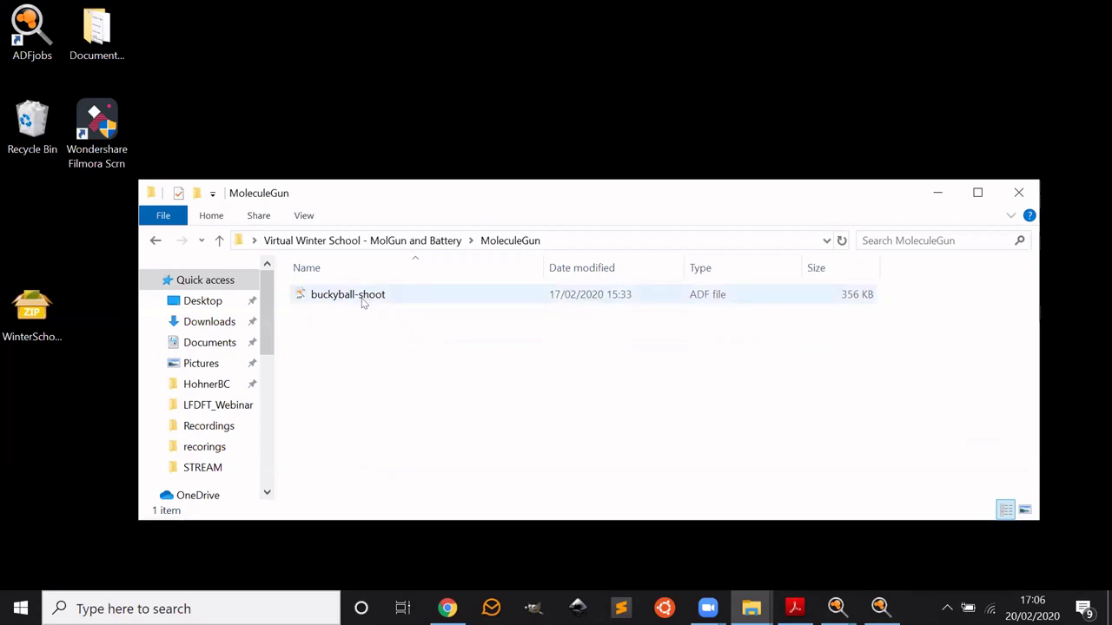
left_click(218, 241)
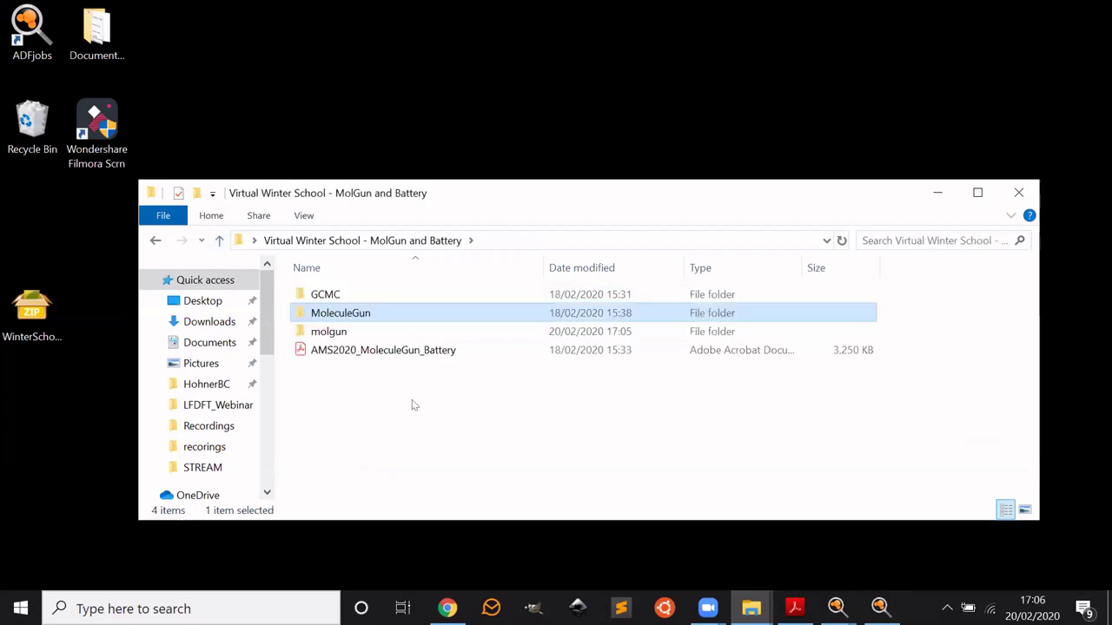
left_click(222, 240)
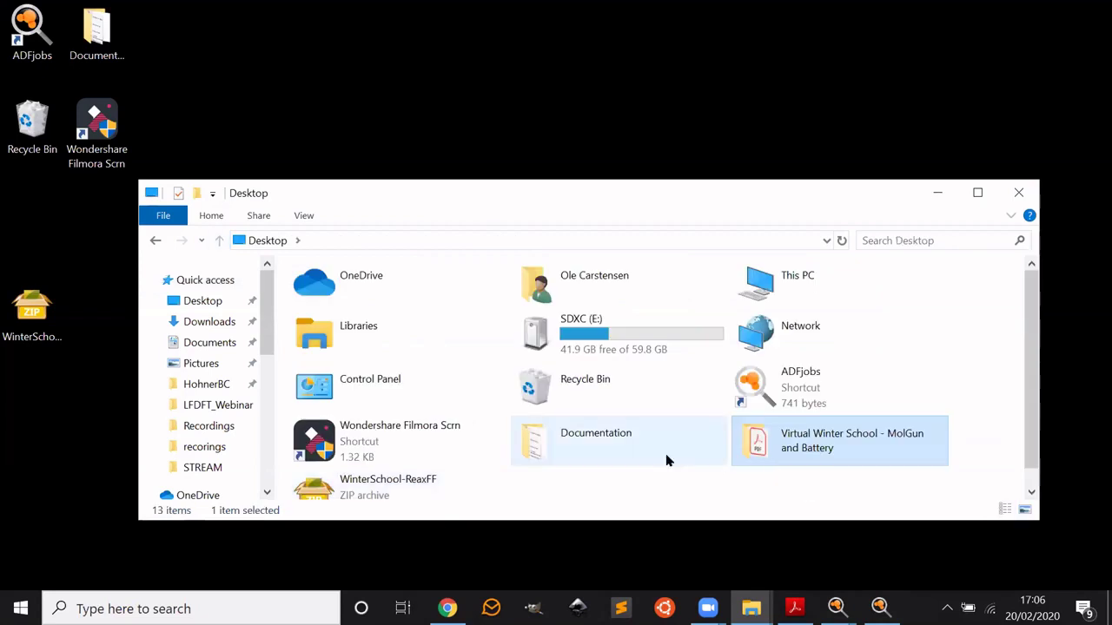
left_click(660, 475)
left_click(791, 432)
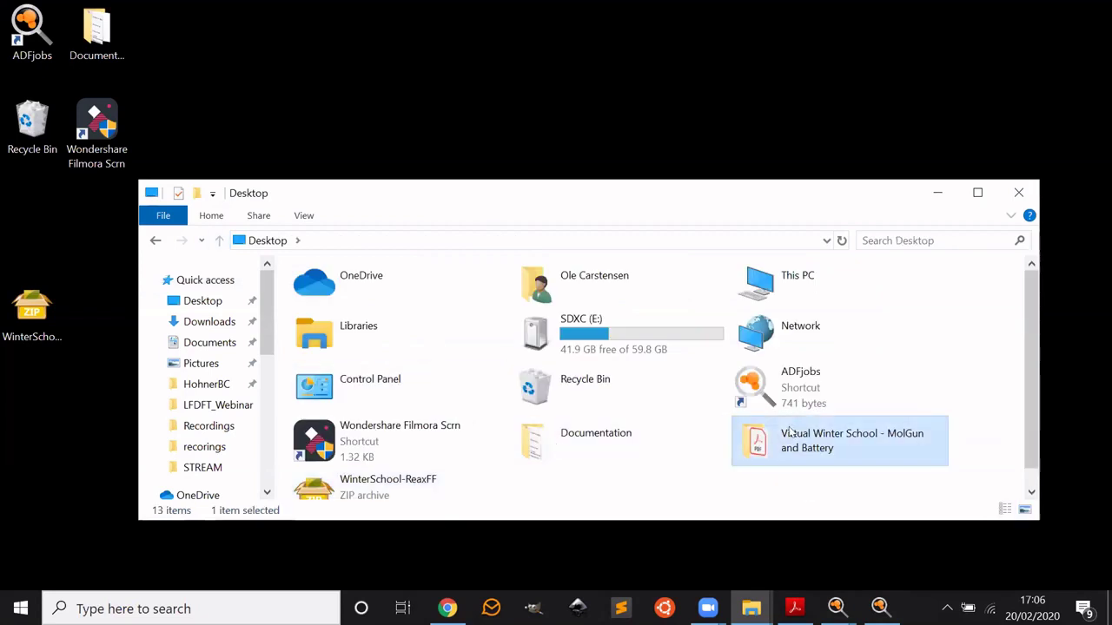
double_click(790, 431)
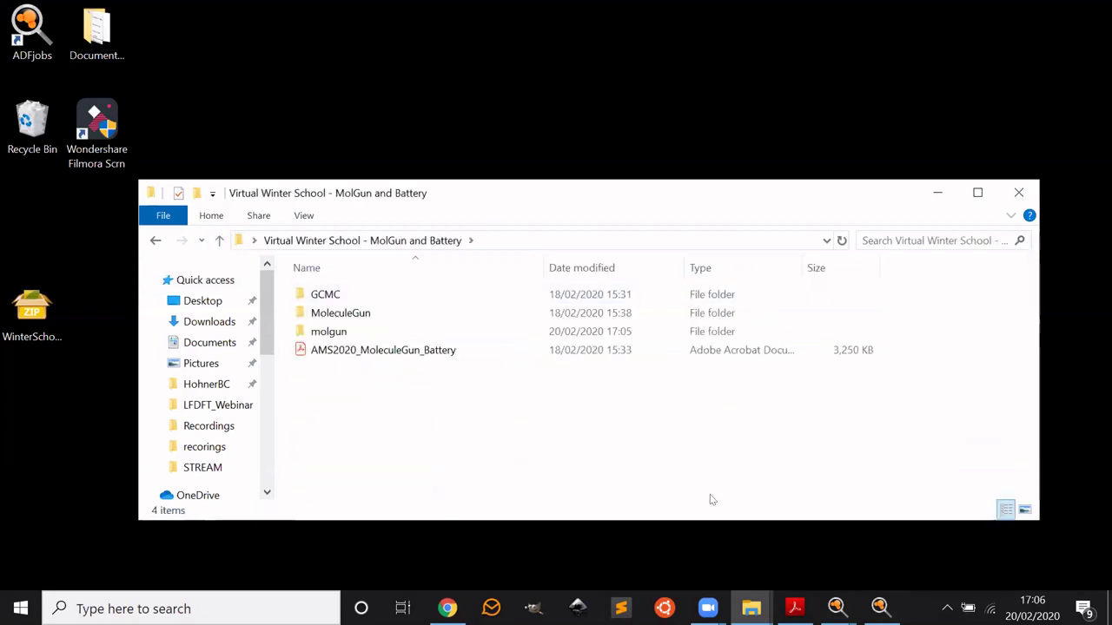
Step: Cycle through the open windows and switch to the AMS2020_MoleculeGun_Battery PDF in Acrobat Reader
left_click(708, 608)
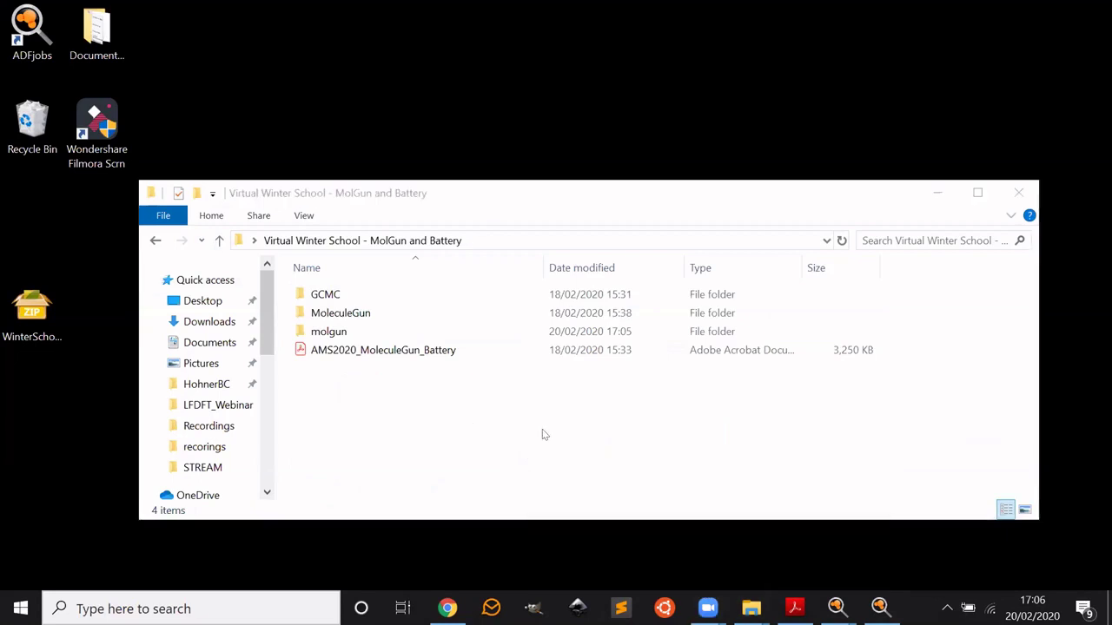
key("alt+Tab")
key("alt+Tab")
key("alt+Tab")
key("alt+Tab")
key("alt+Tab")
key("alt+Tab")
key("alt+Tab")
key("alt+Tab")
key("alt+Tab")
key("alt+Tab")
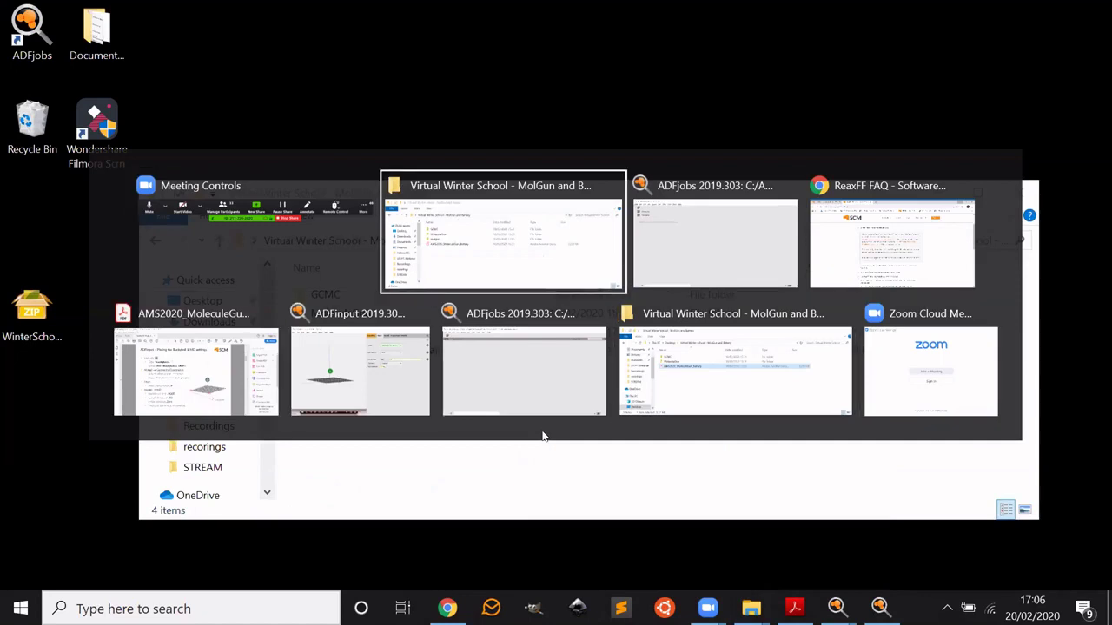
key("alt+Tab")
key("alt+Tab")
key("alt+Tab")
key("alt+Tab")
key("alt+Tab")
key("alt+Tab")
key("alt+Tab")
key("alt+Tab")
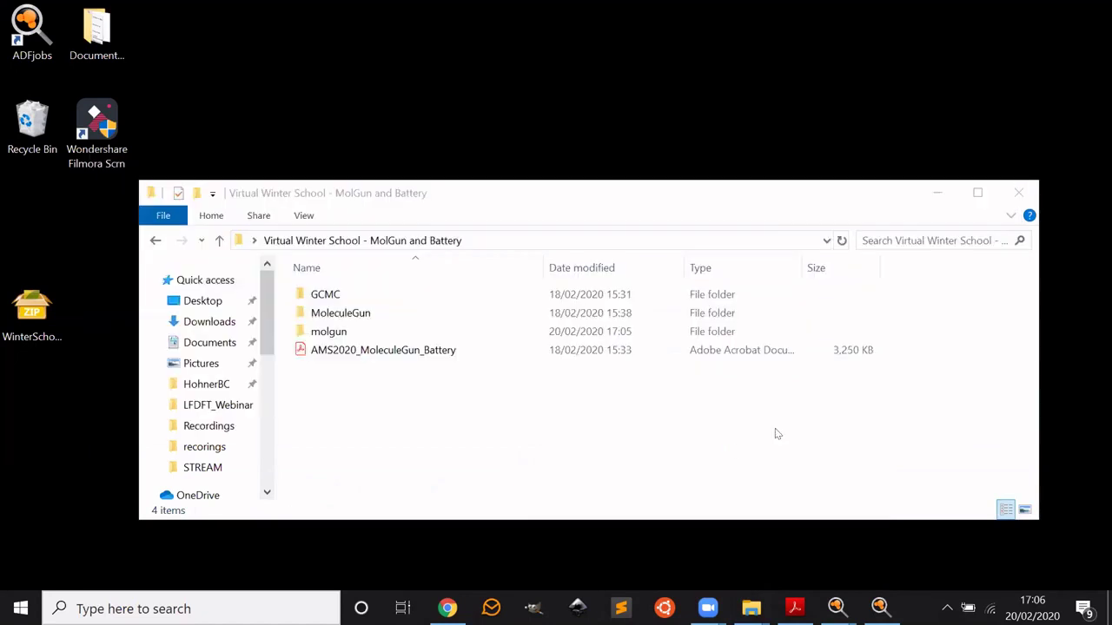
key("alt+Tab")
key("alt+Tab")
key("alt+Tab")
key("alt+Tab")
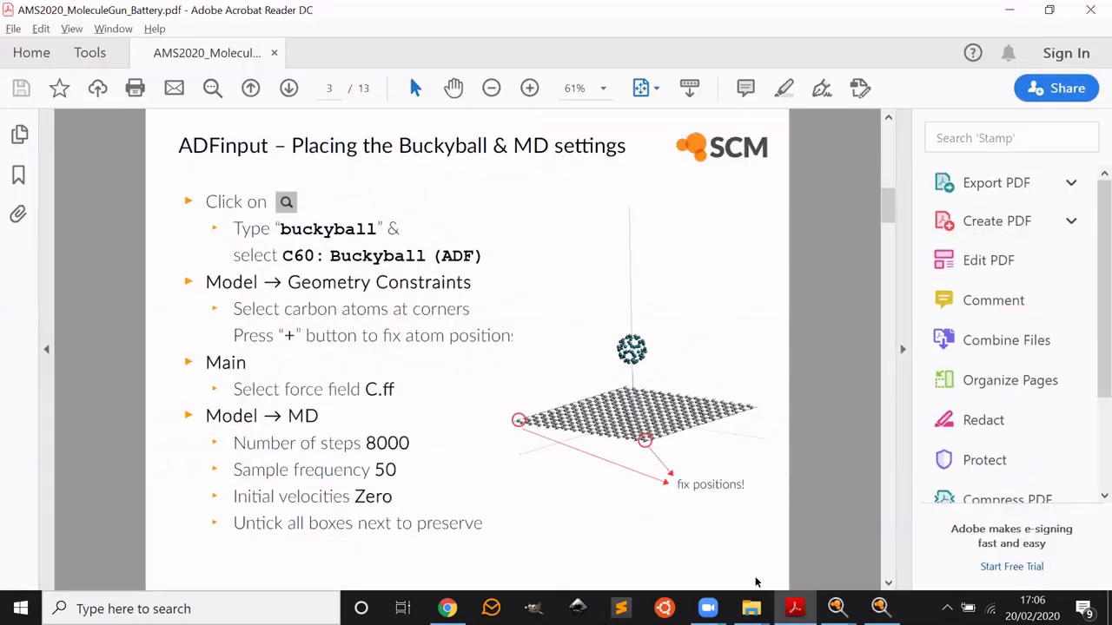
left_click(708, 608)
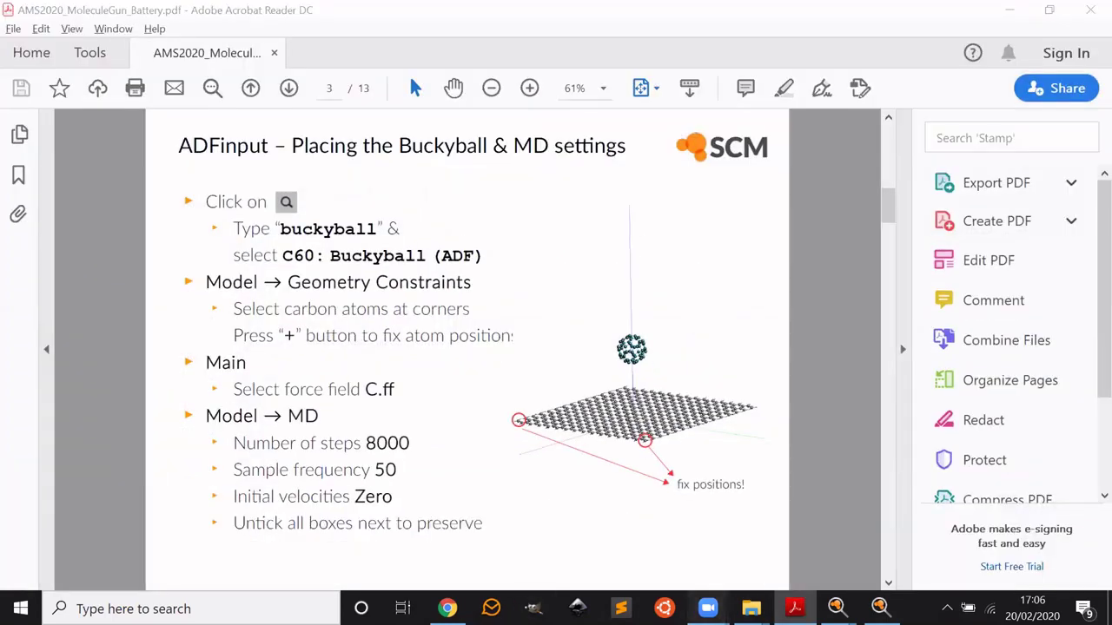
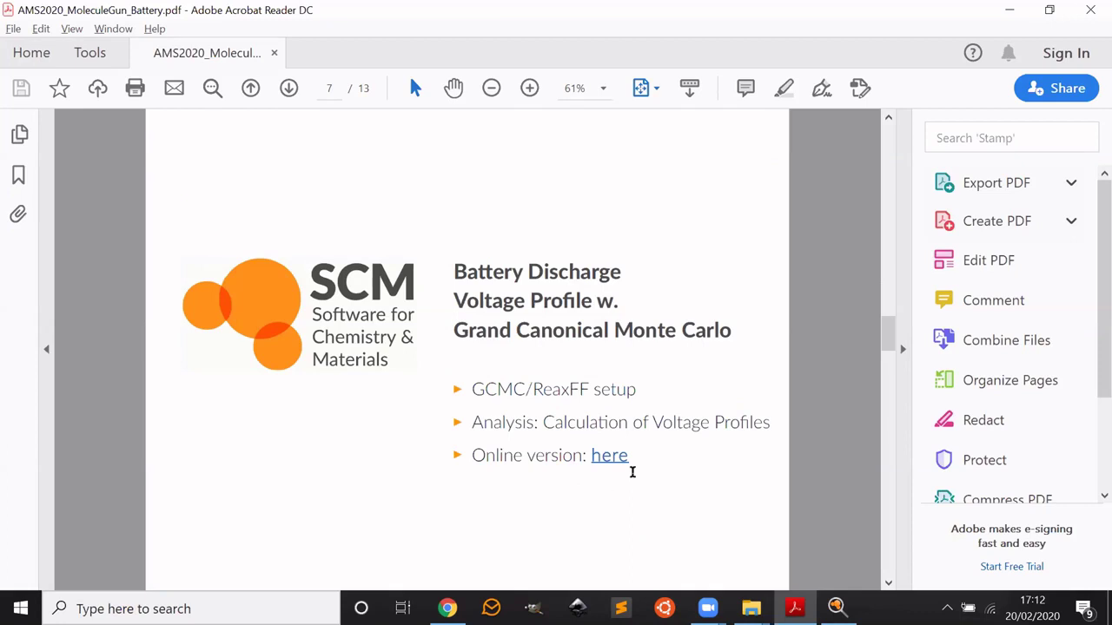
Step: Open the linked online tutorial on battery discharge voltage profiles and read the section describing the lithiated sulfur system
left_click(609, 457)
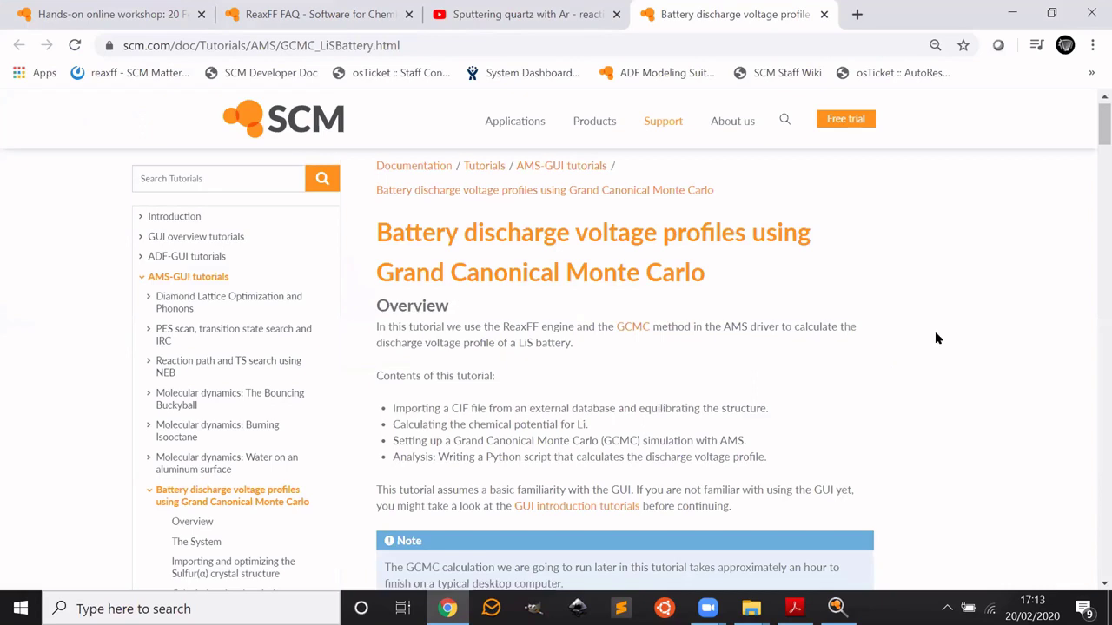
scroll(933, 335, "down", 3)
scroll(932, 339, "down", 2)
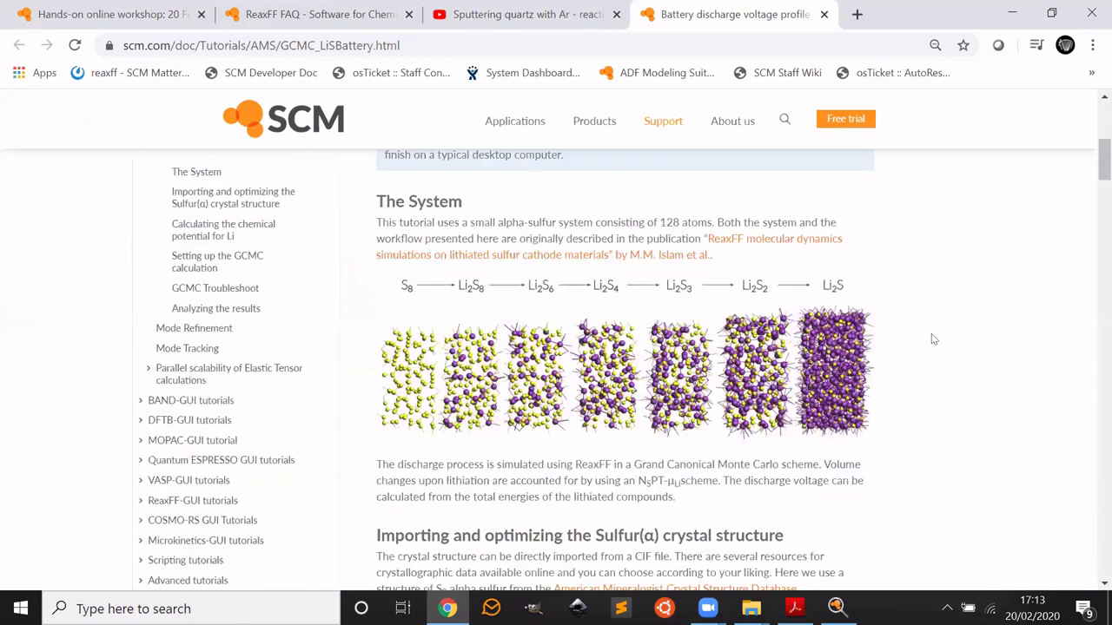
scroll(964, 388, "down", 1)
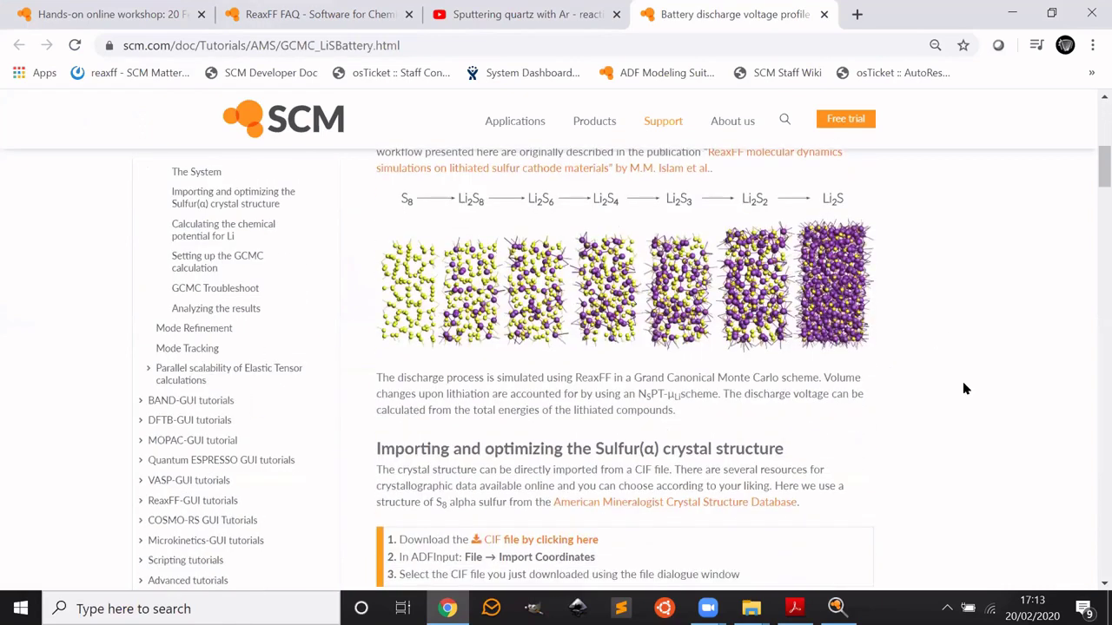
scroll(947, 385, "down", 1)
scroll(941, 383, "up", 2)
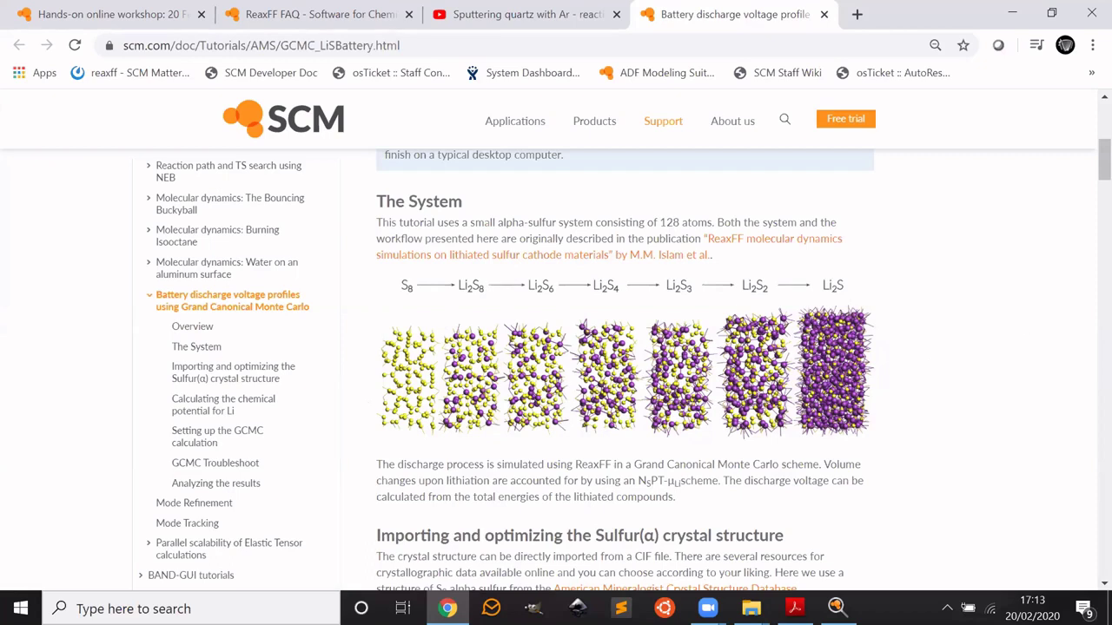
Step: Show the PDF slide on pre-optimizing the sulfur structure and open the GCMC folder of the workshop files in File Explorer
left_click(794, 608)
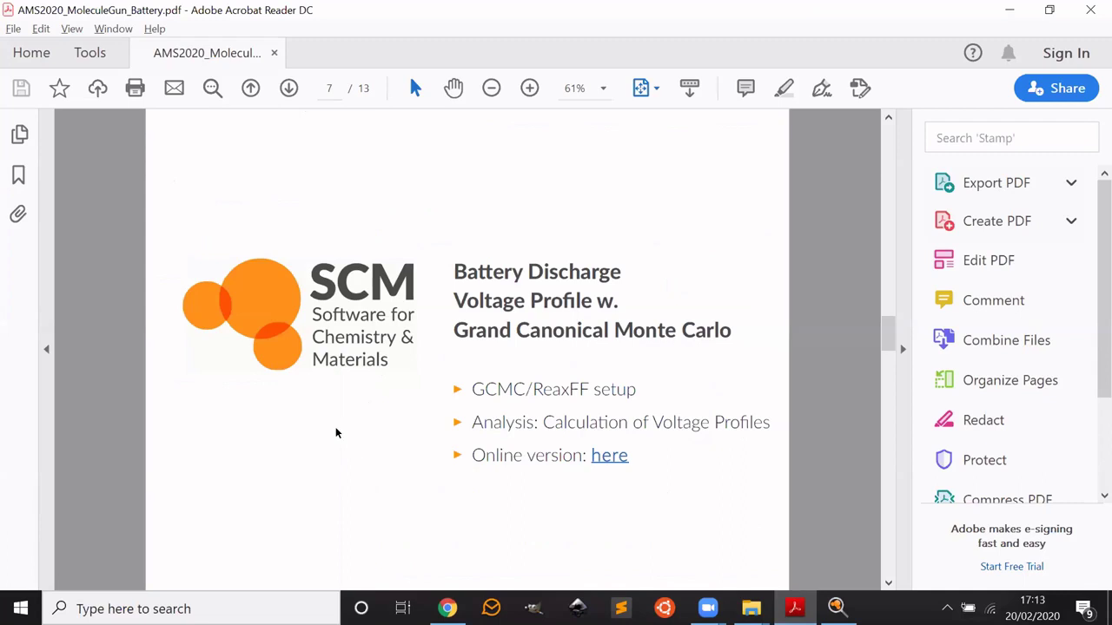
scroll(337, 432, "down", 1)
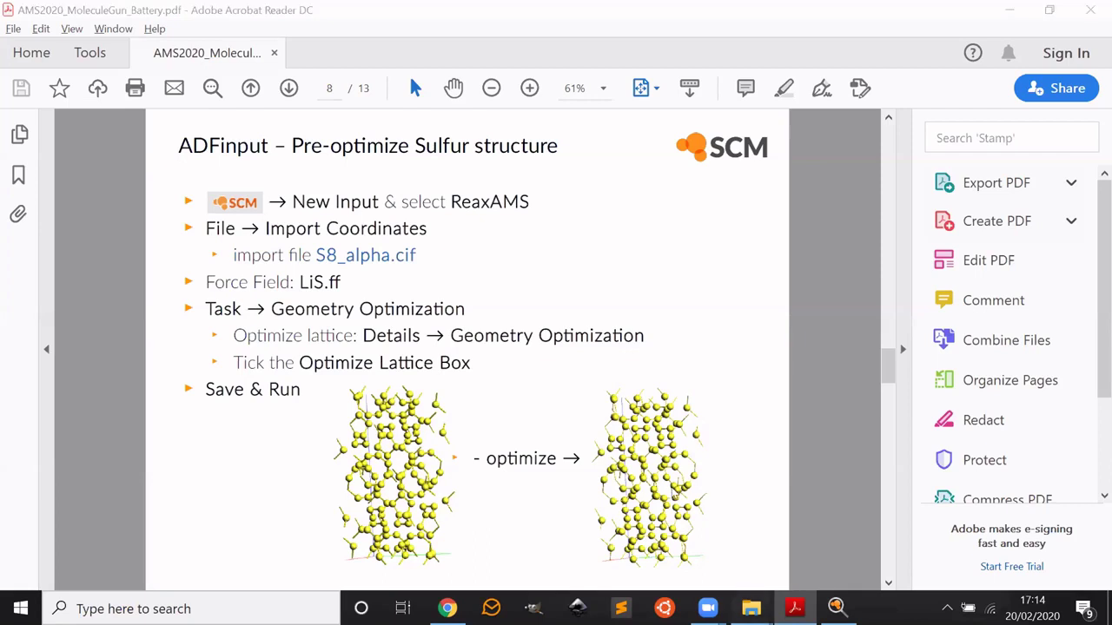
mouse_move(751, 608)
left_click(831, 569)
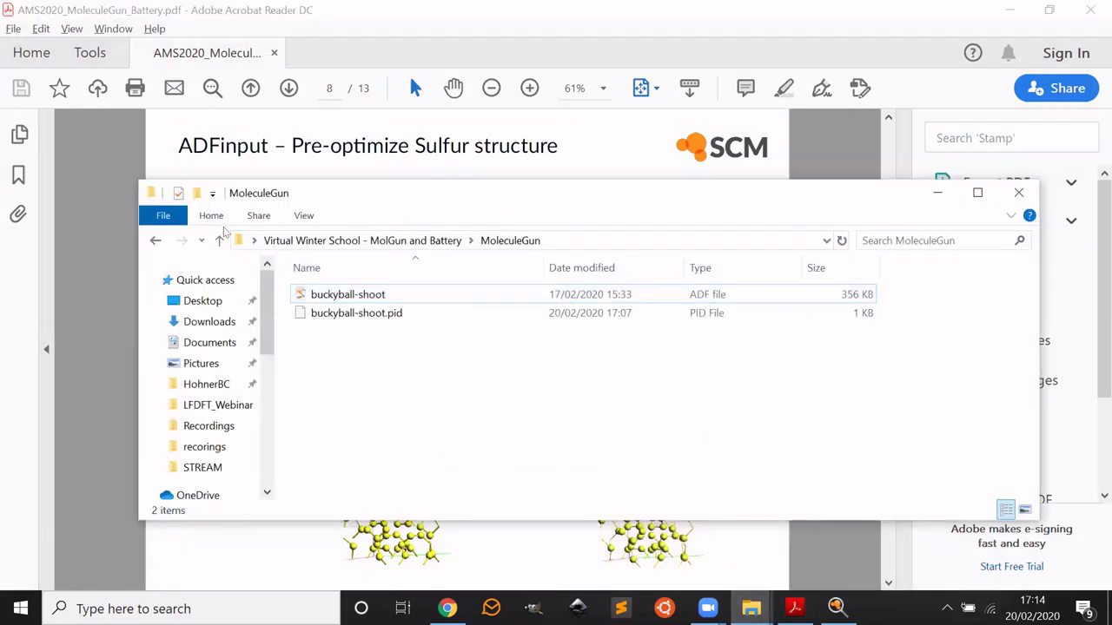
key("alt+Up")
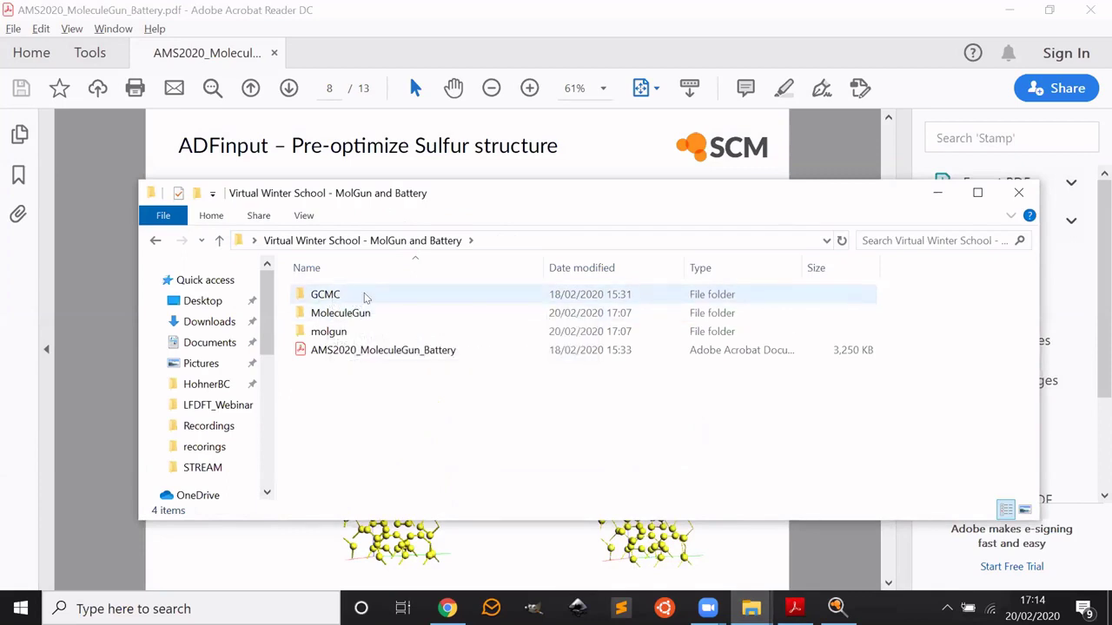
double_click(365, 298)
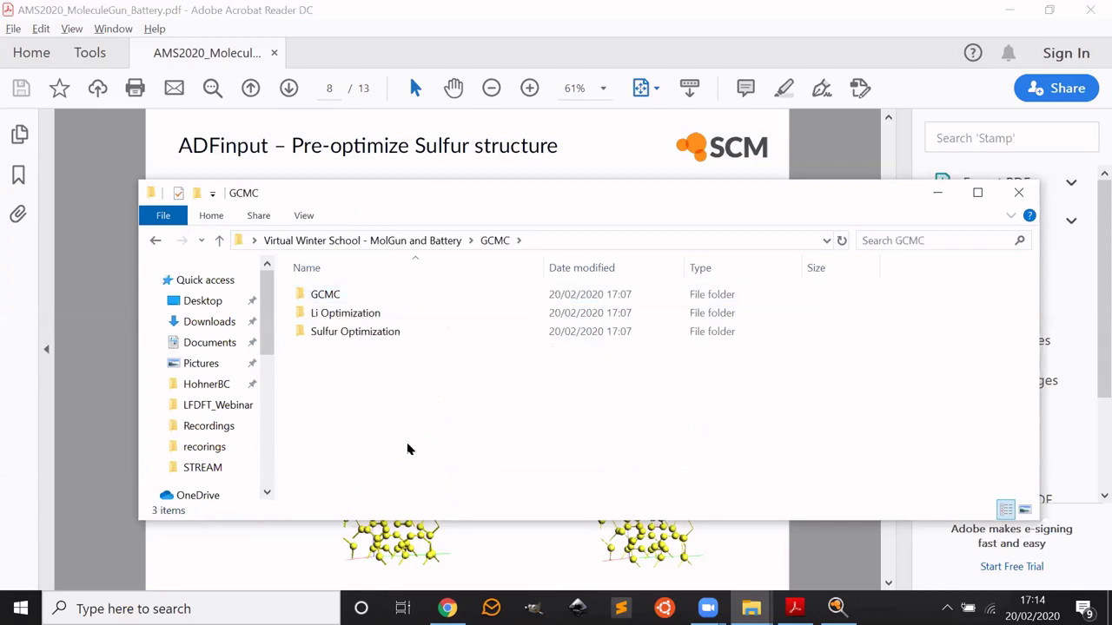
Step: Open the Sulfur Optimization folder and take a brief look at the S_8_alpha CIF file
double_click(358, 334)
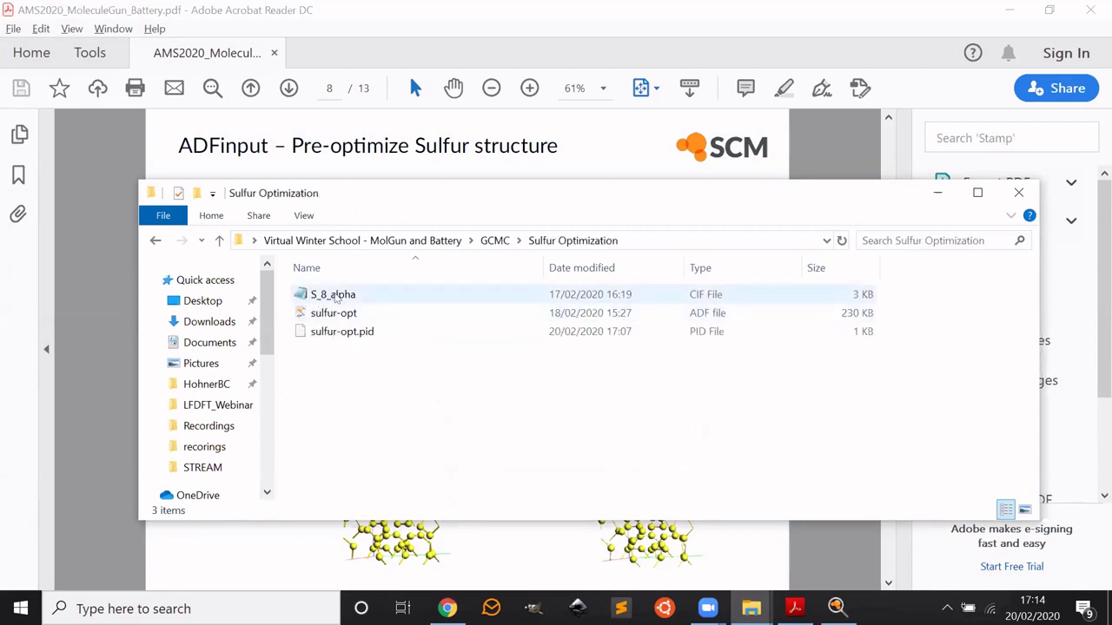
mouse_move(343, 298)
double_click(367, 295)
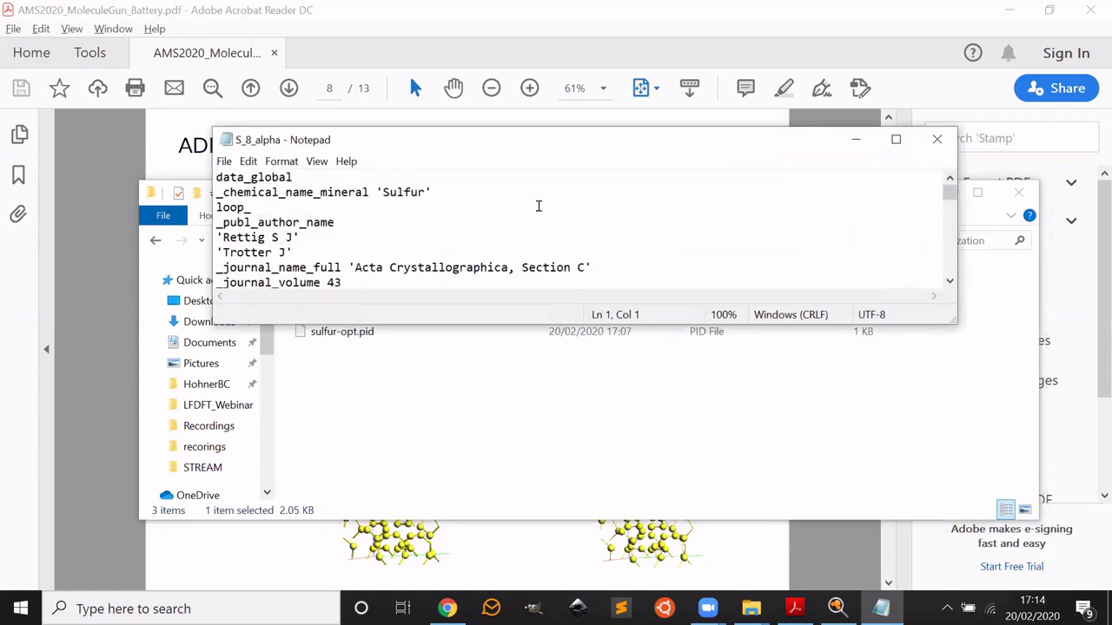
left_click_drag(762, 150, 800, 180)
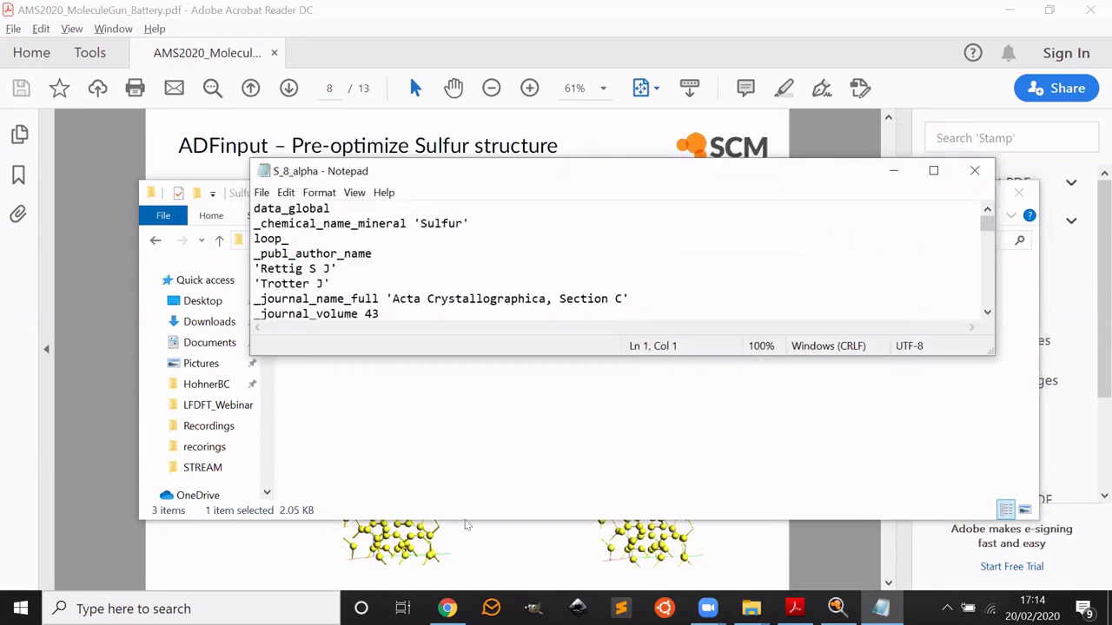
left_click(975, 171)
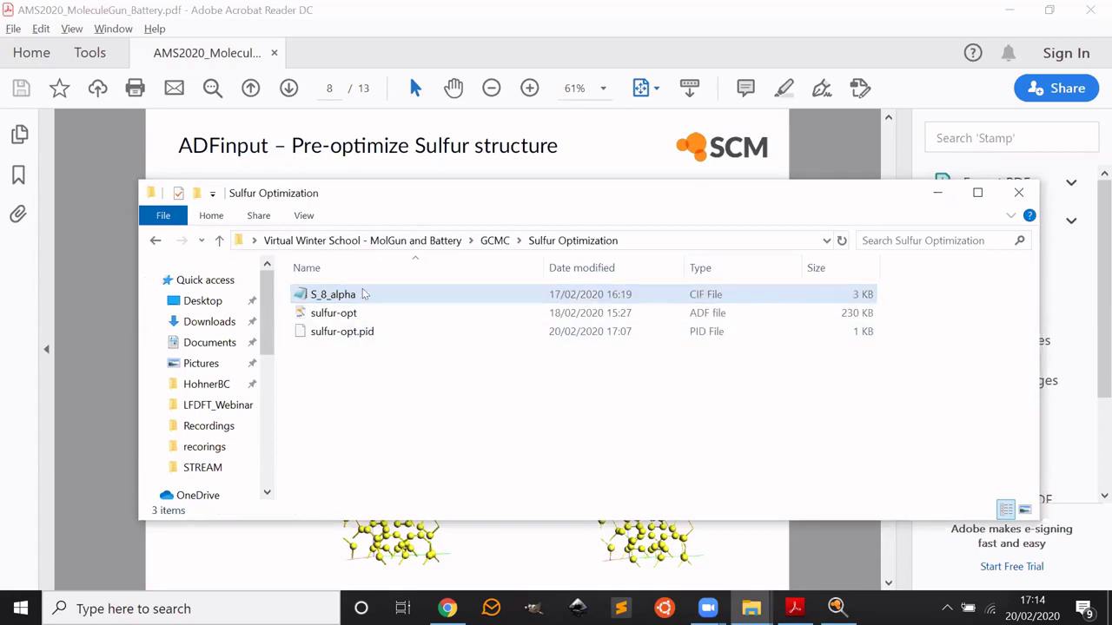
Step: Reopen the S_8_alpha CIF file at full window size and copy its entire text
double_click(366, 293)
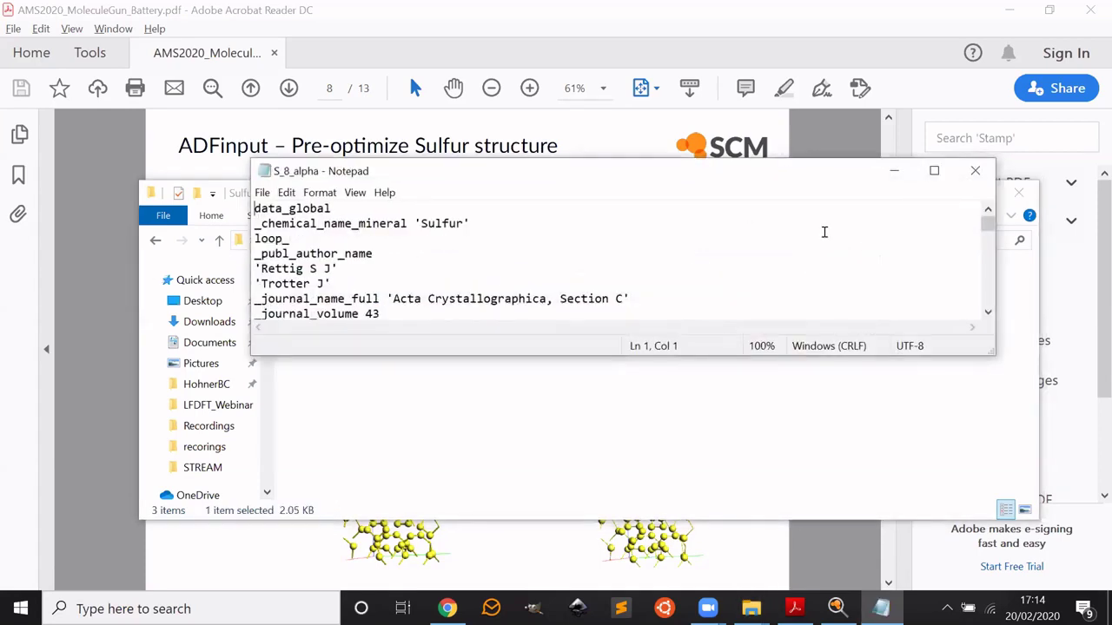
left_click(686, 269)
left_click(934, 171)
scroll(260, 417, "down", 5)
scroll(260, 380, "up", 5)
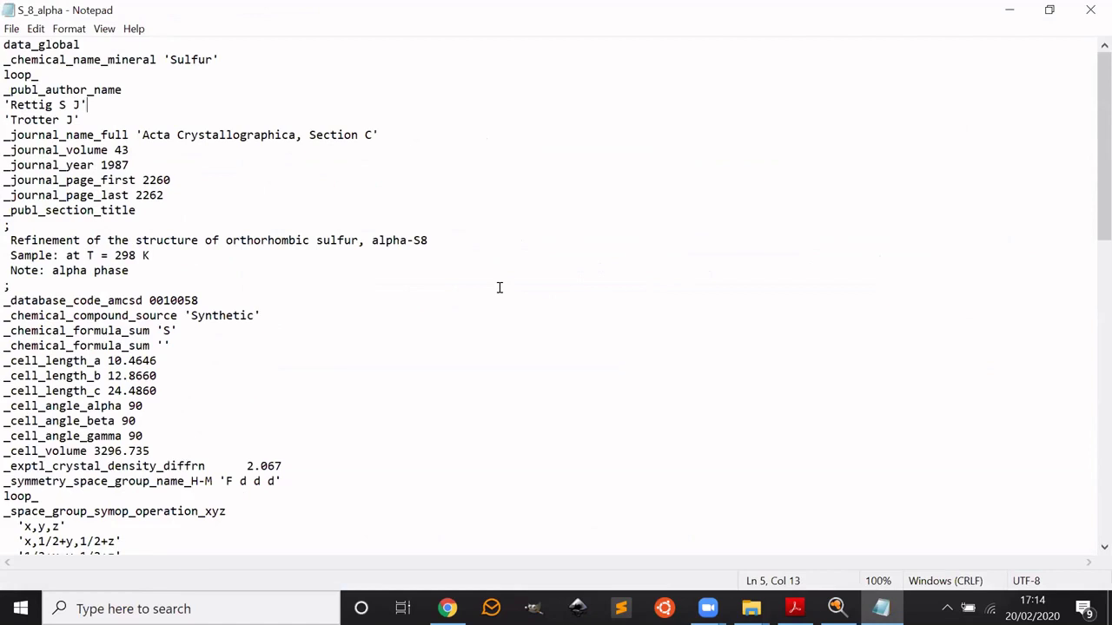
key("ctrl+a")
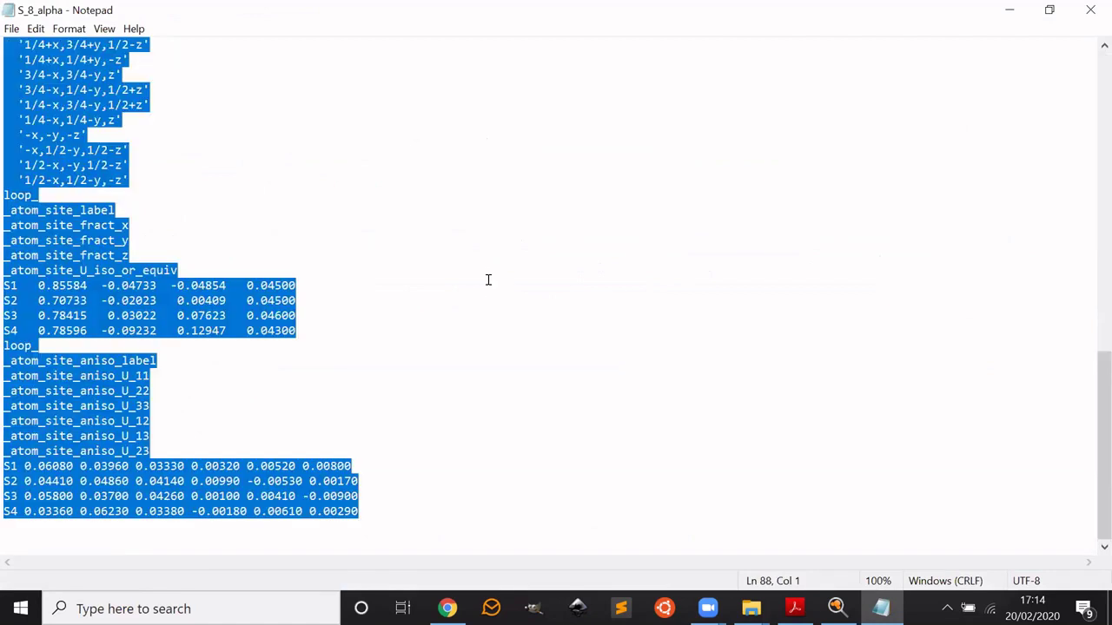
scroll(488, 280, "up", 5)
scroll(488, 279, "up", 13)
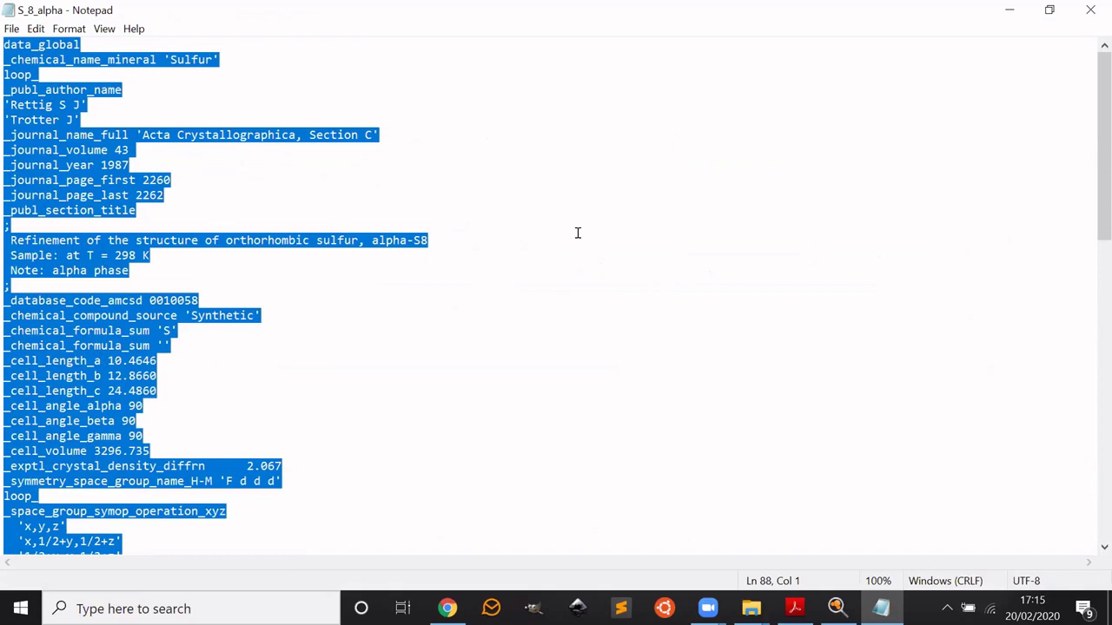
right_click(58, 408)
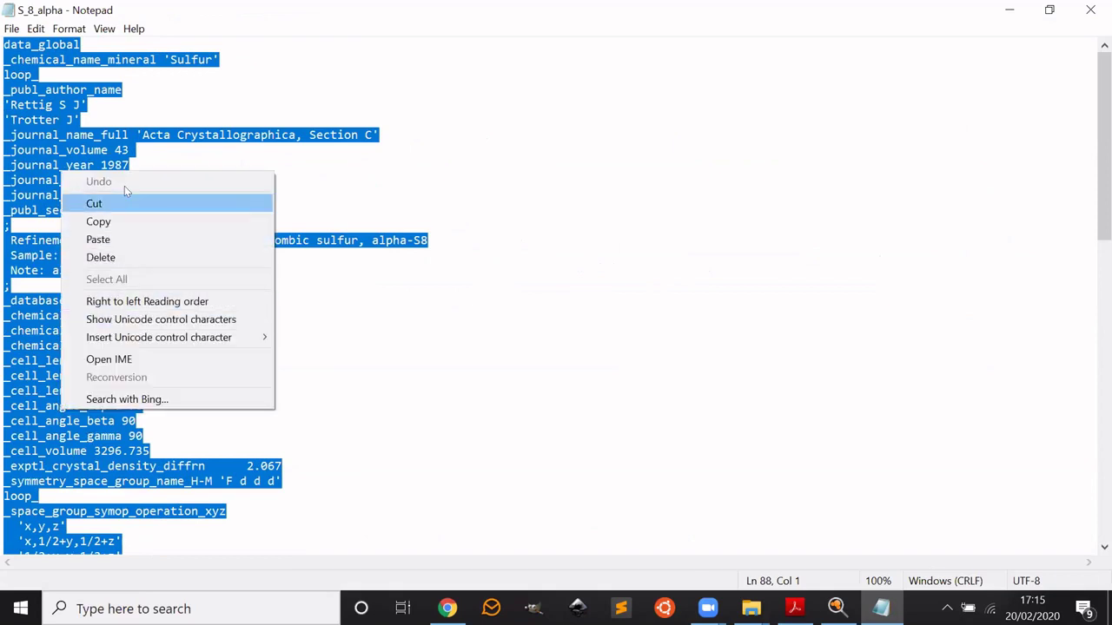
left_click(126, 223)
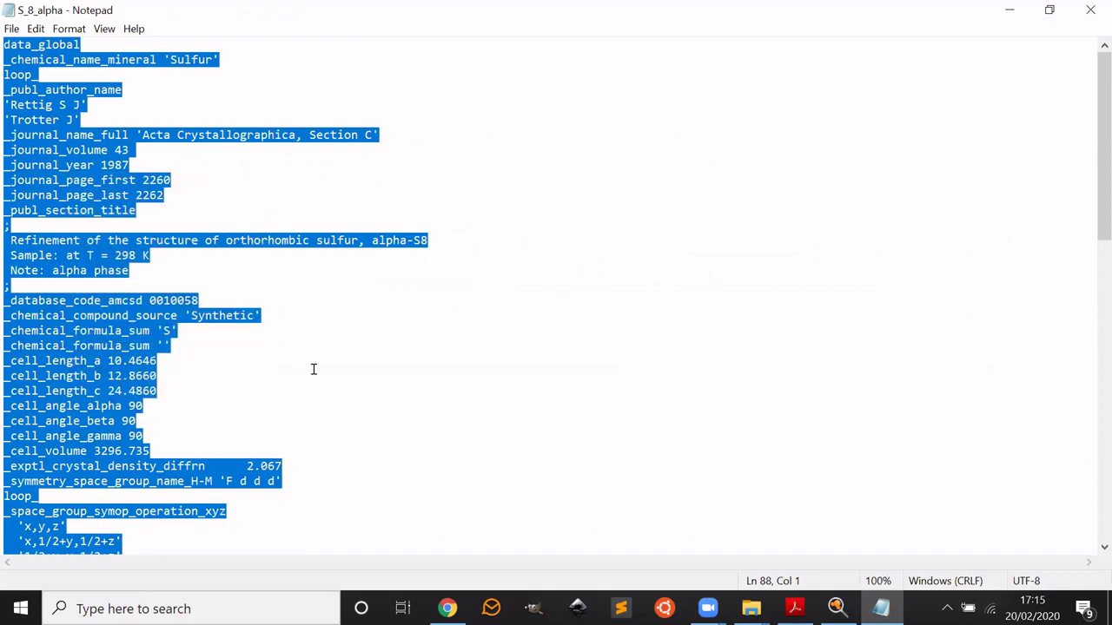
left_click(382, 393)
Step: Switch to ADFinput, create a new input and close the buckyball-shoot.adf window
key("alt+Tab")
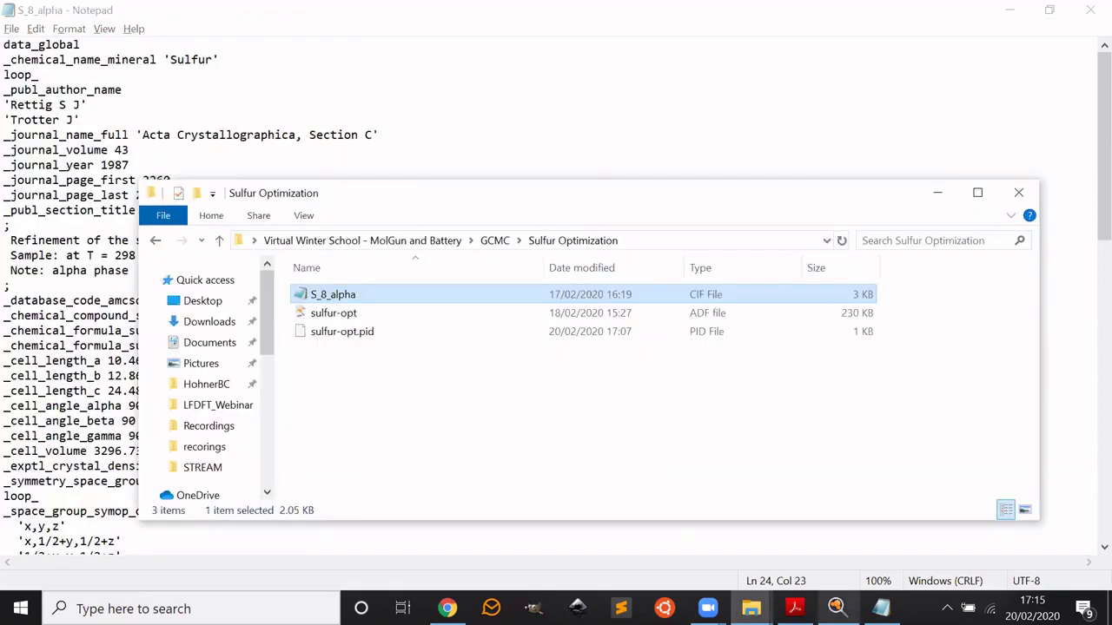
key("alt+Tab")
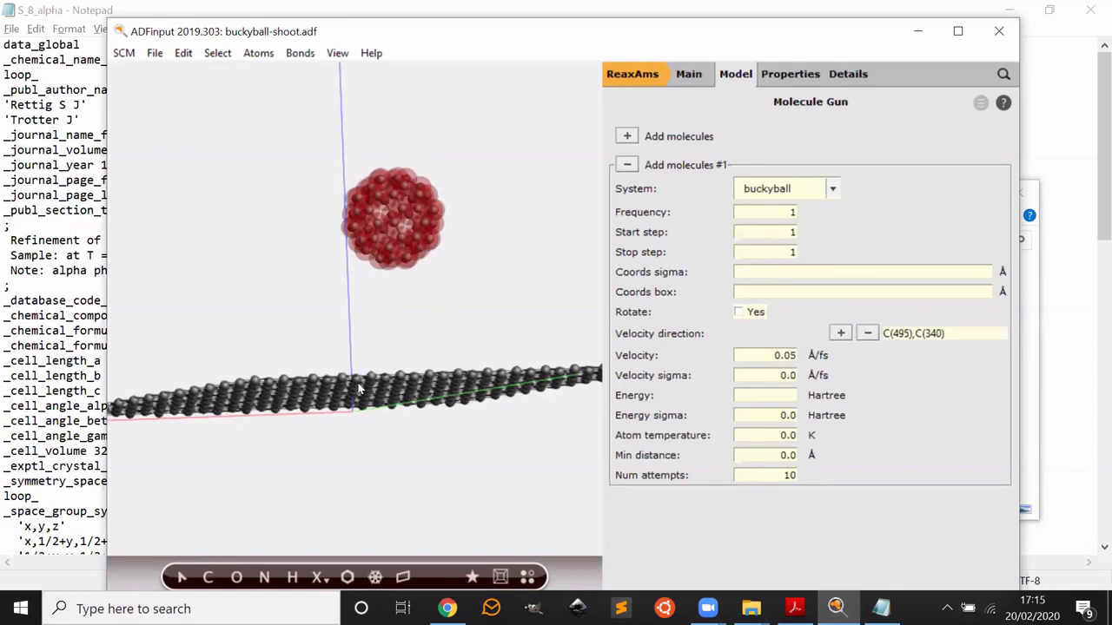
left_click(123, 53)
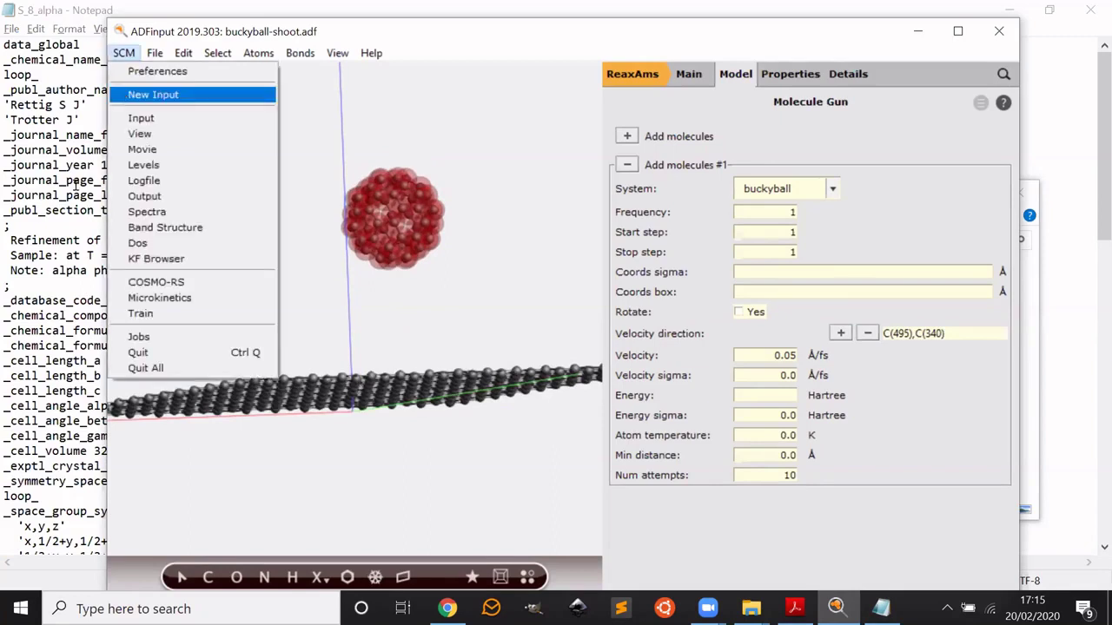
left_click(129, 101)
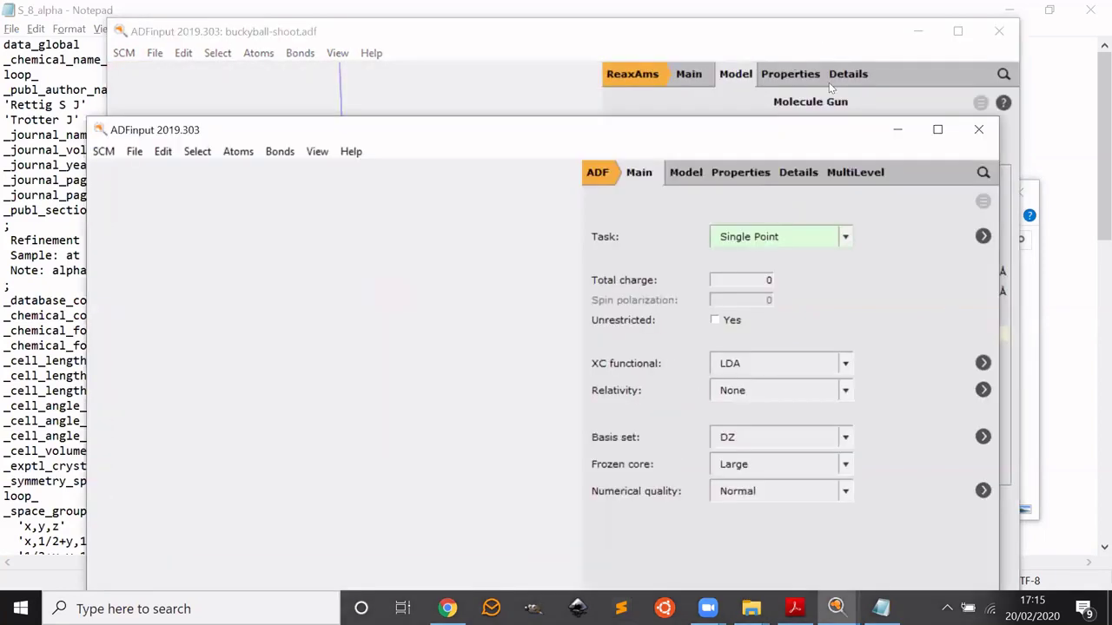
left_click(999, 32)
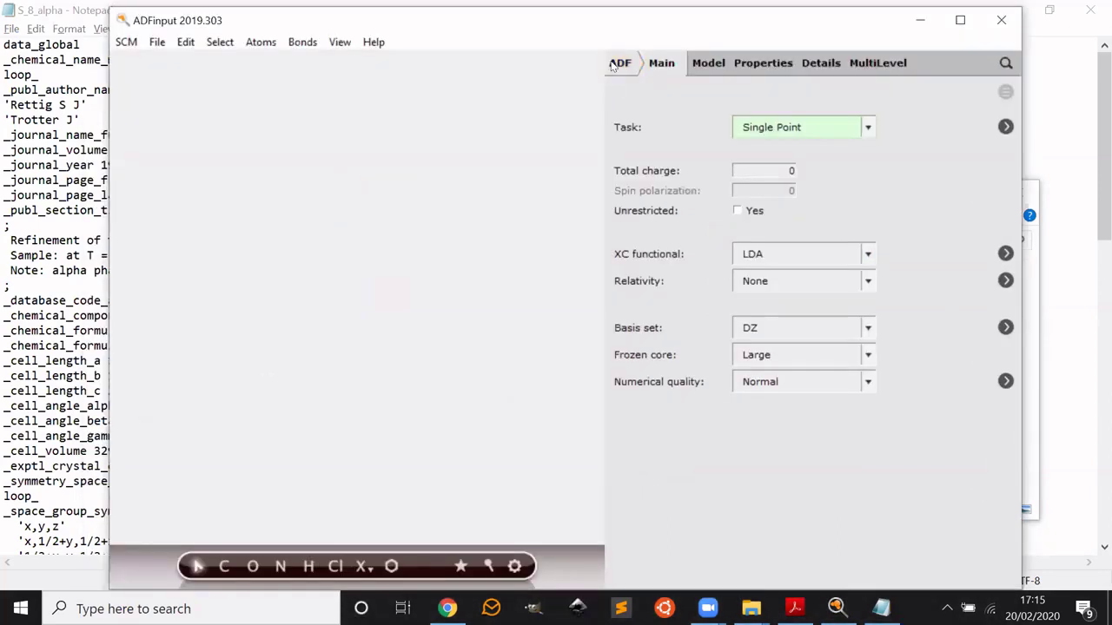
Step: Select the ReaxAms engine and paste the copied sulfur crystal into the new input, leaving its atoms deselected
left_click(614, 64)
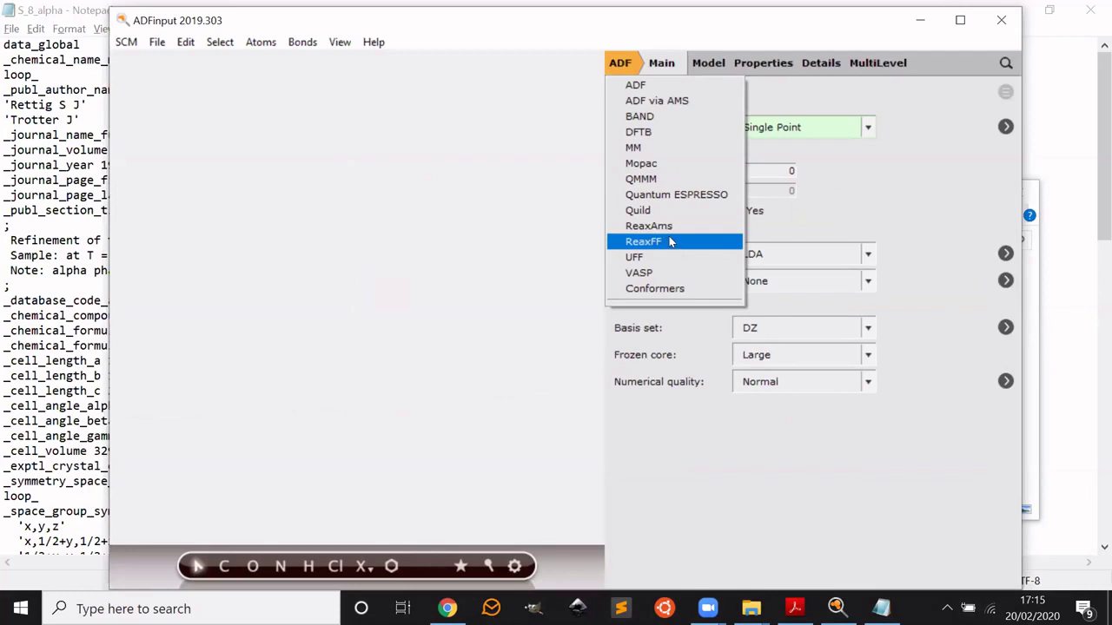
left_click(673, 226)
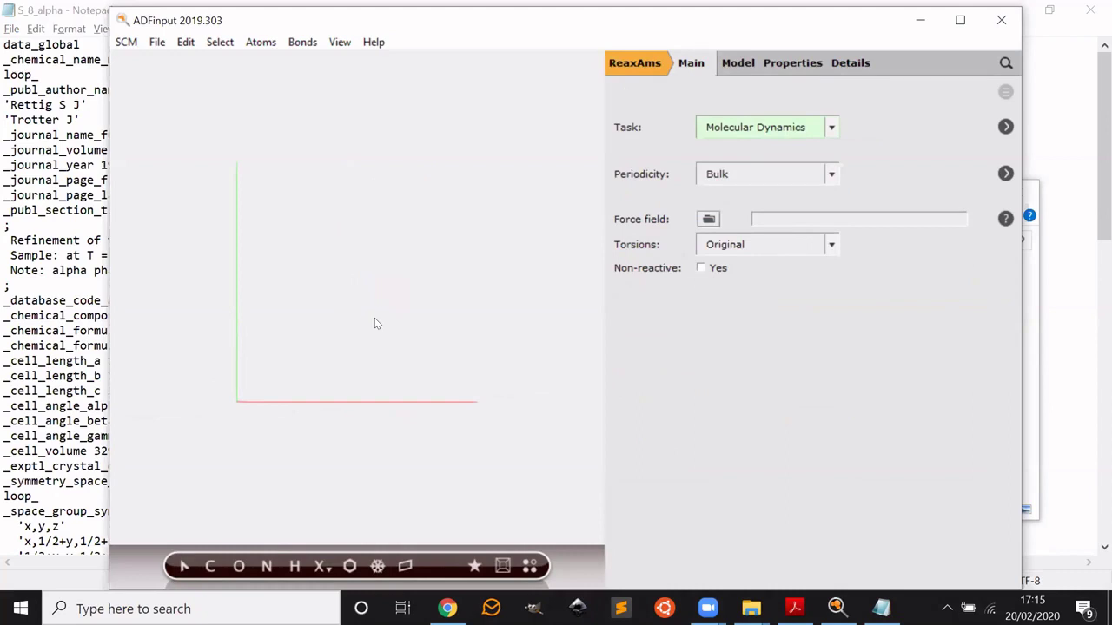
key("ctrl+v")
left_click_drag(316, 404, 13, 159)
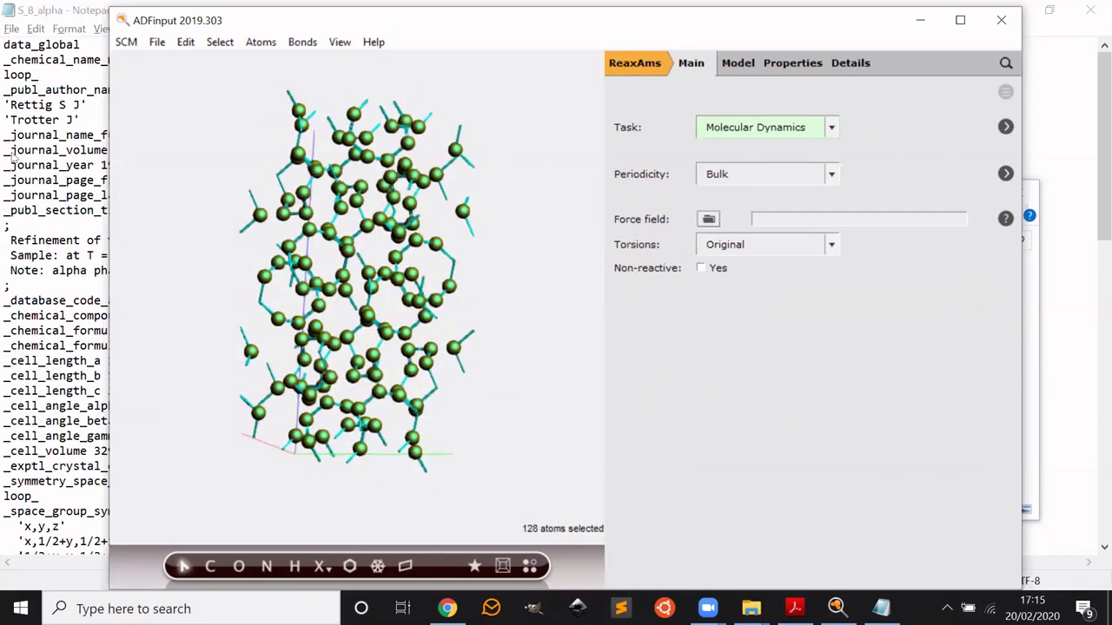
left_click(525, 357)
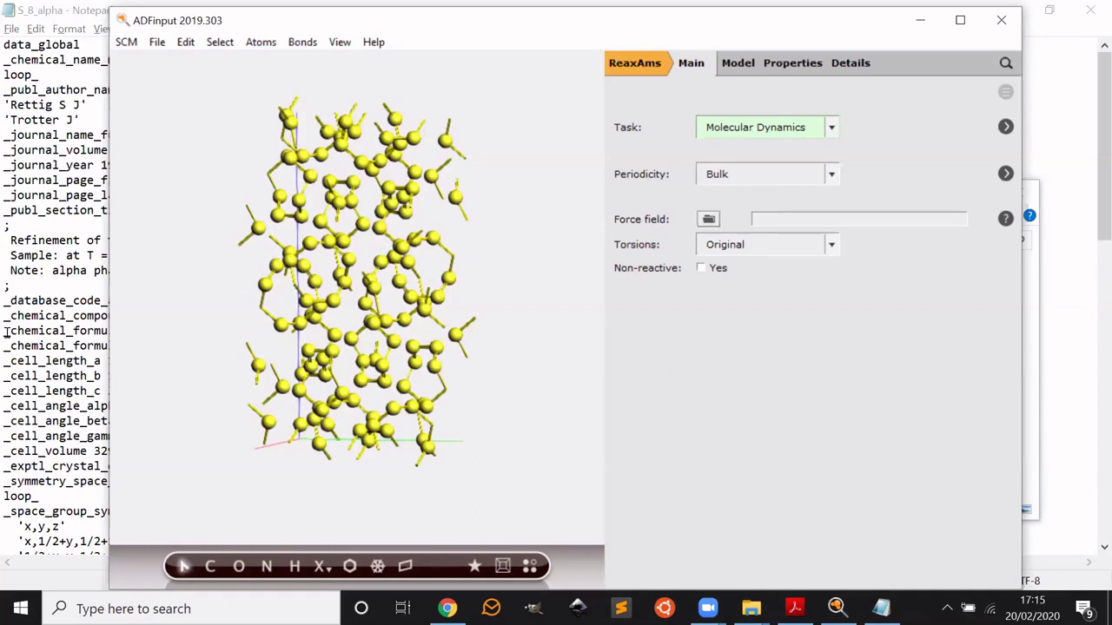
Step: Close the S_8_alpha text file, locate sulfur-opt in the Sulfur Optimization folder and return to the ADFinput window
key("alt+Tab")
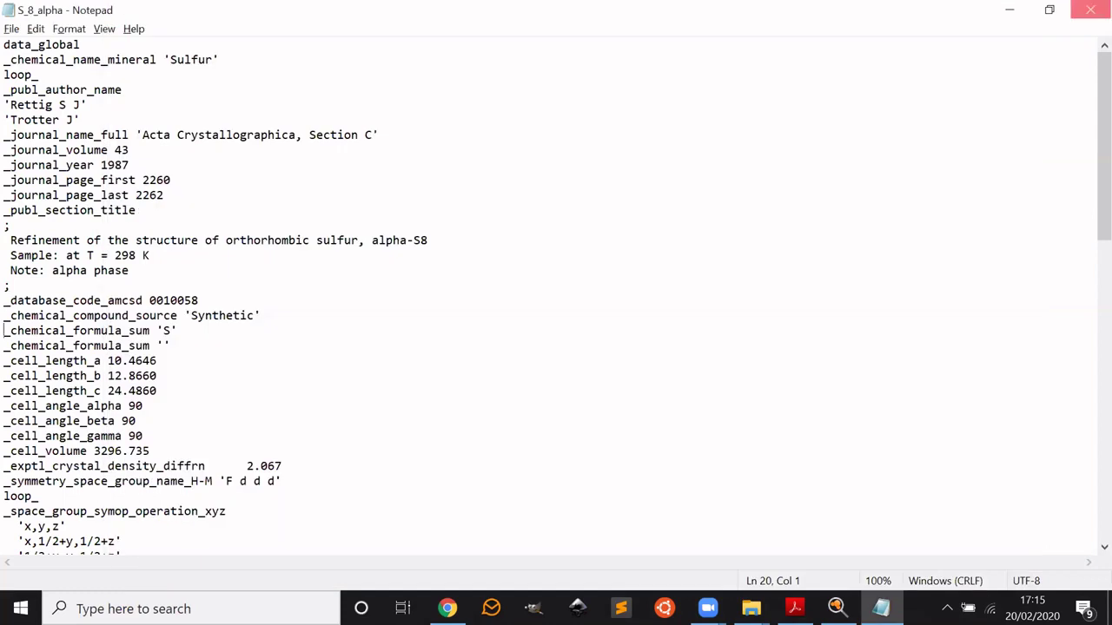
left_click(1090, 9)
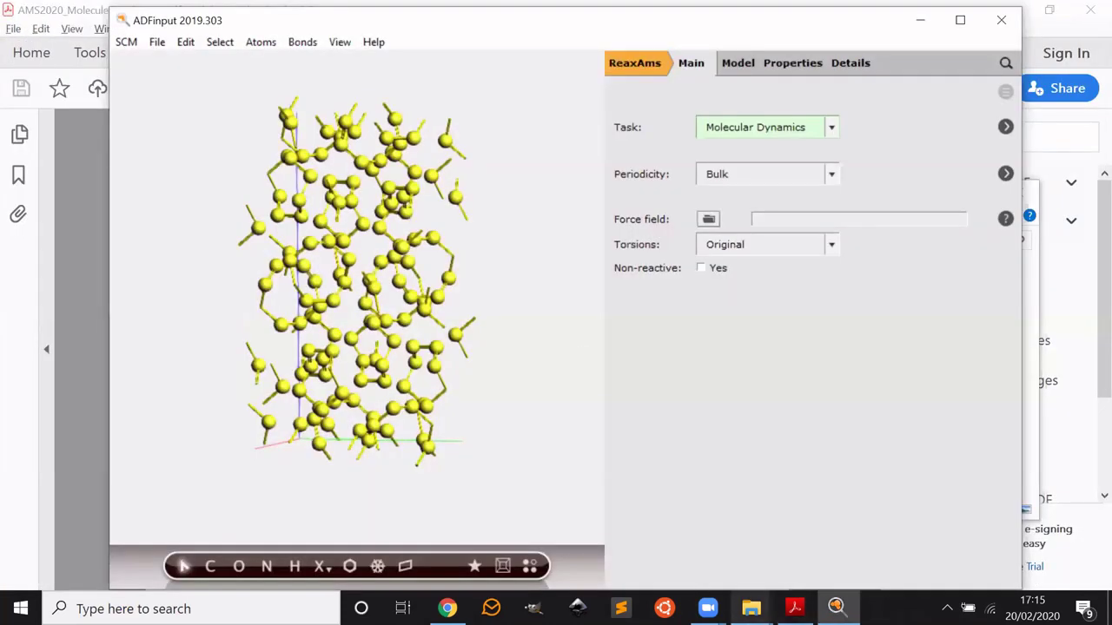
left_click(751, 608)
left_click(830, 554)
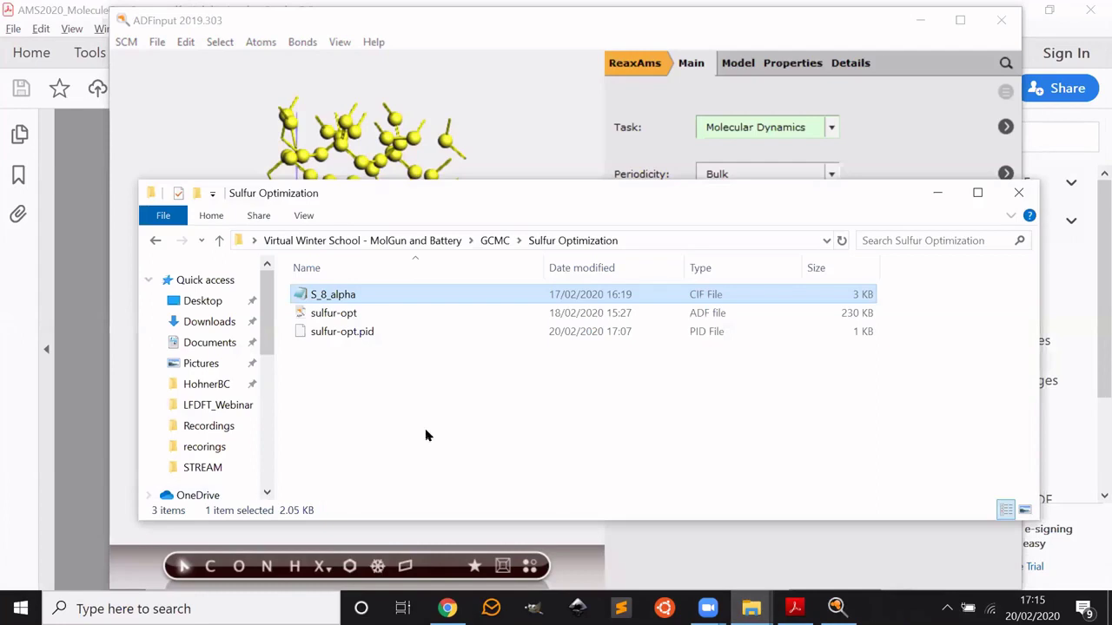
left_click(717, 316)
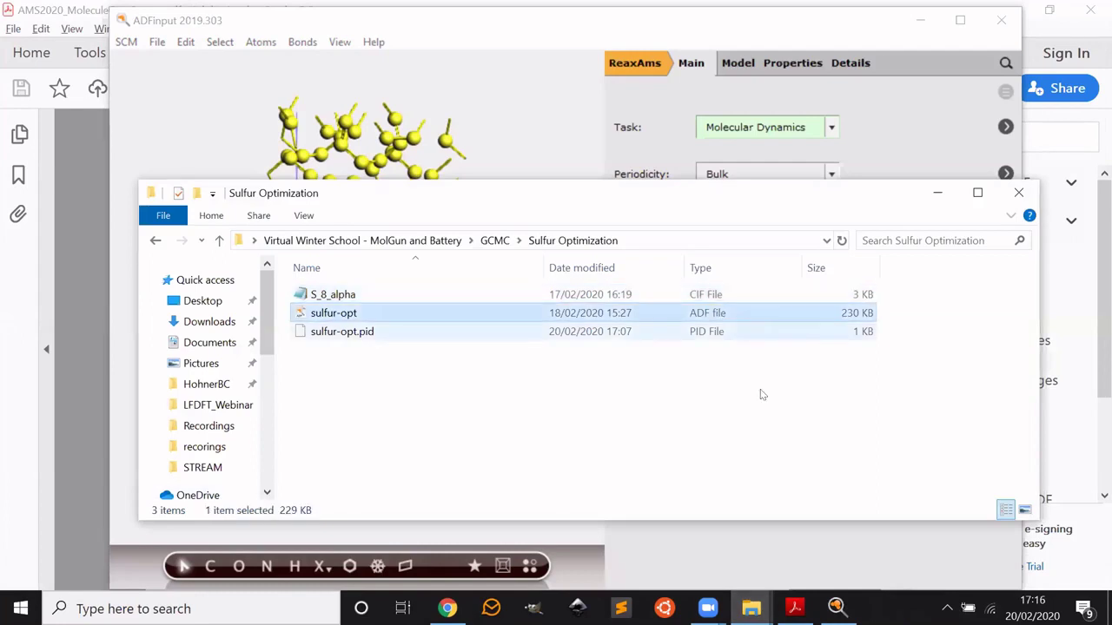
left_click(856, 570)
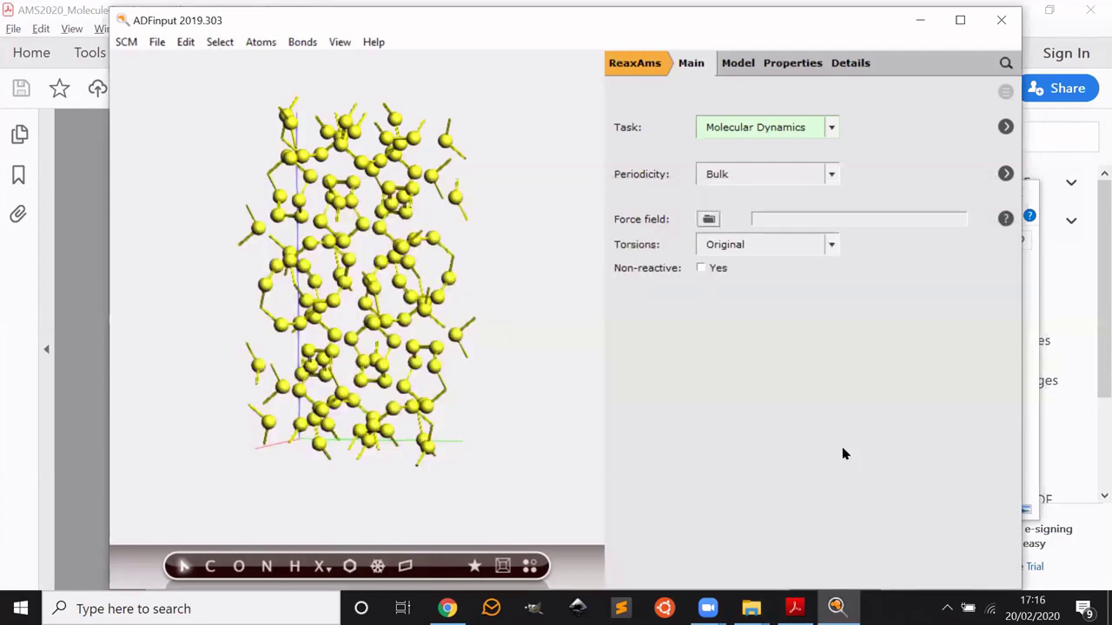
Step: Inspect the sulfur crystal from several angles and assign the LiS.ff force field
left_click_drag(408, 330, 415, 327)
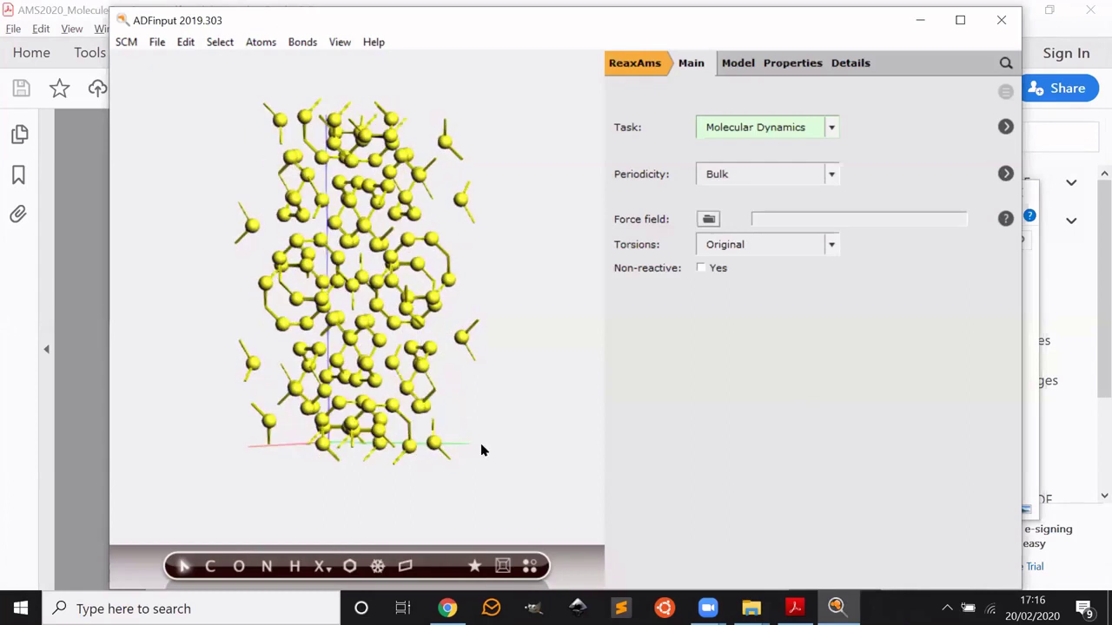
left_click_drag(478, 444, 521, 446)
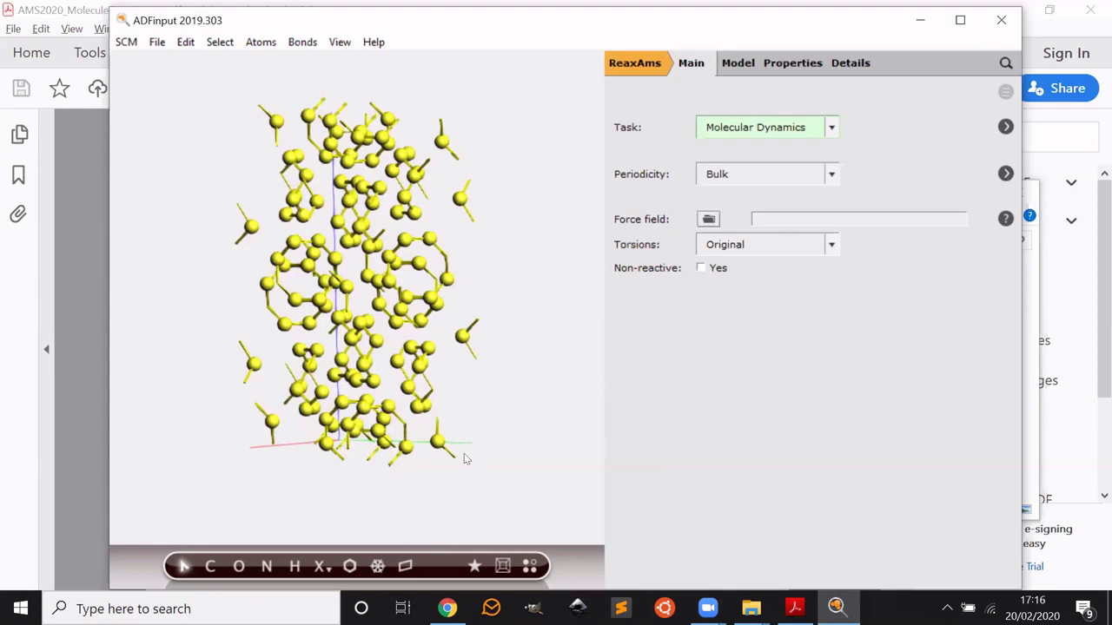
left_click_drag(464, 457, 643, 459)
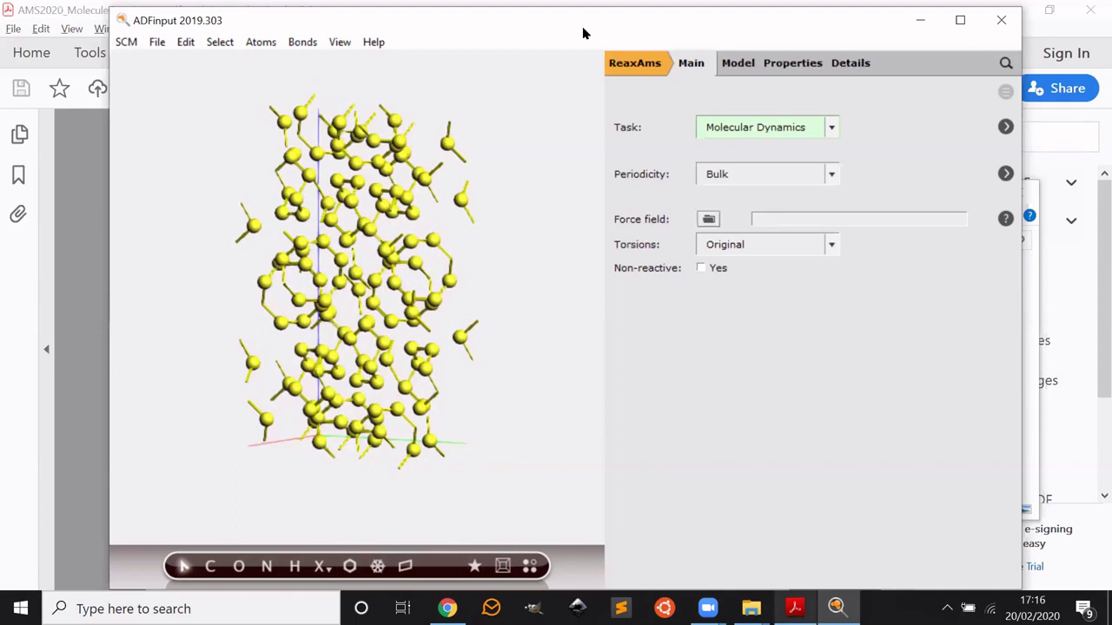
left_click_drag(509, 231, 313, 228)
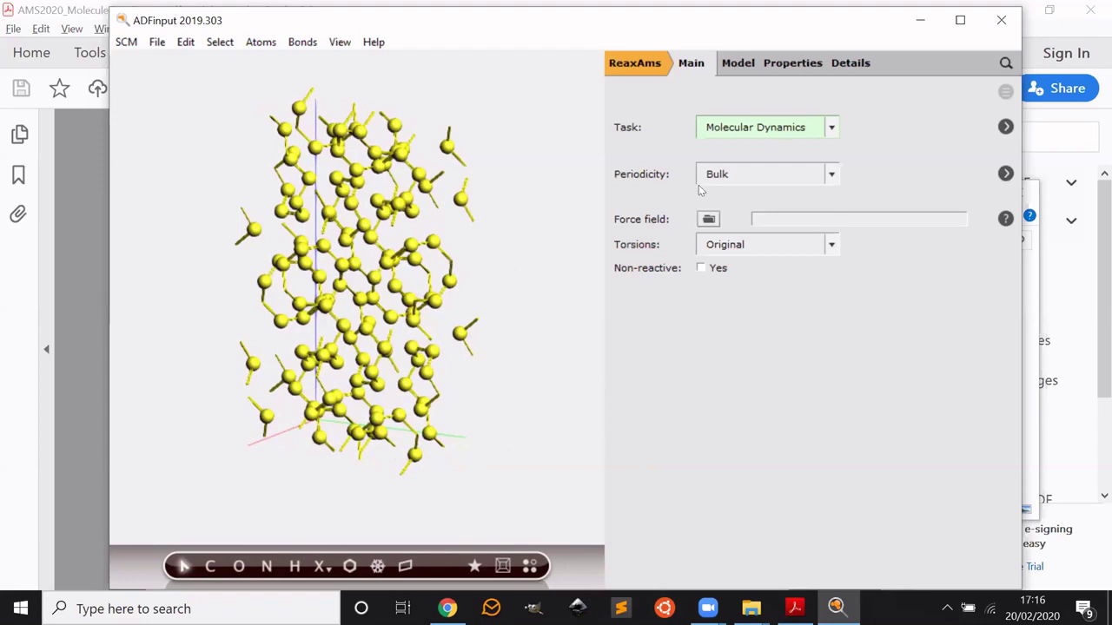
left_click(714, 217)
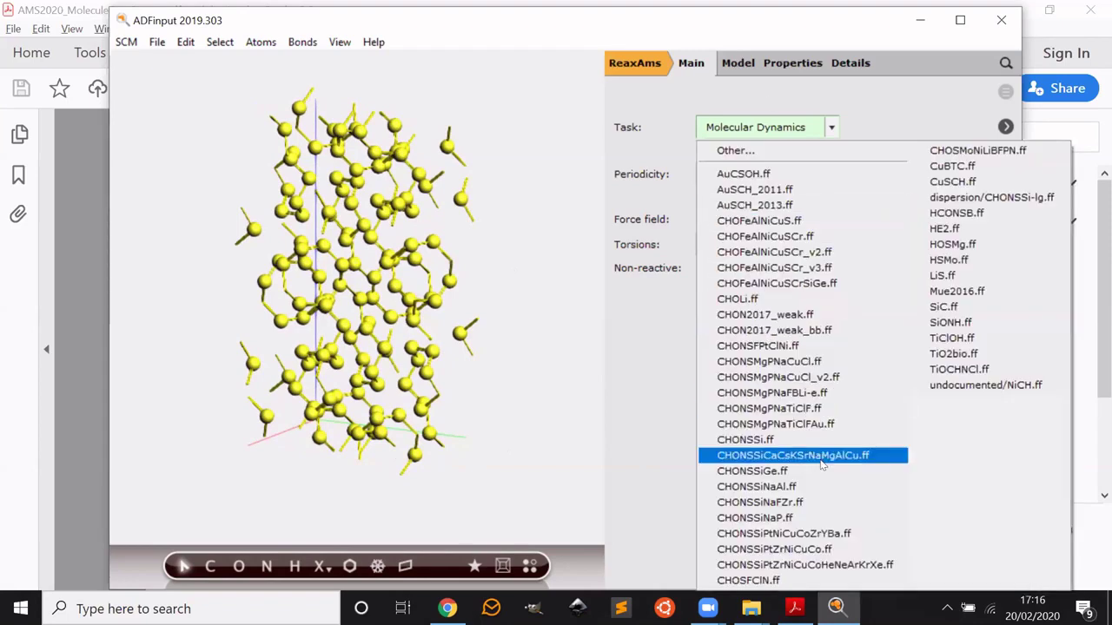
left_click(996, 278)
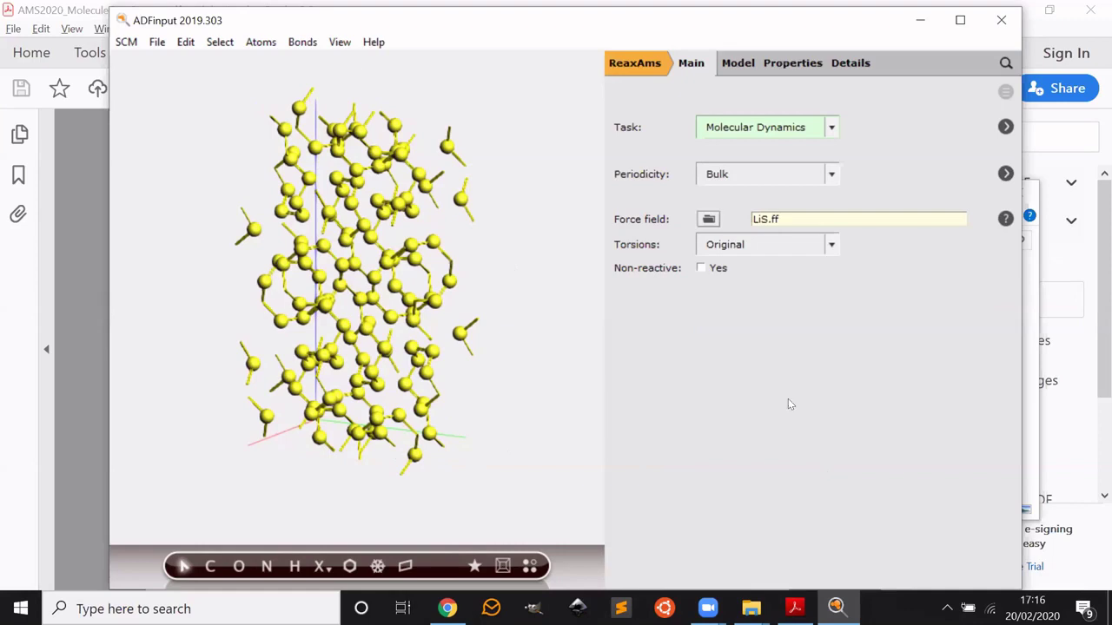
Step: Set the task to Geometry Optimization and open its detailed settings
left_click_drag(565, 343, 573, 295)
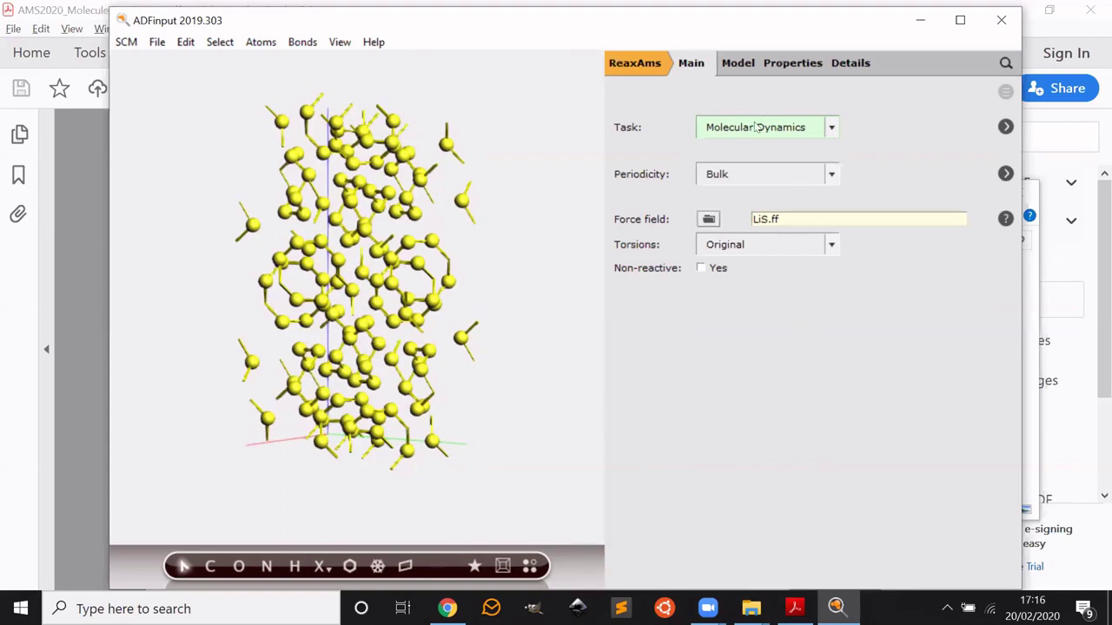
left_click(703, 127)
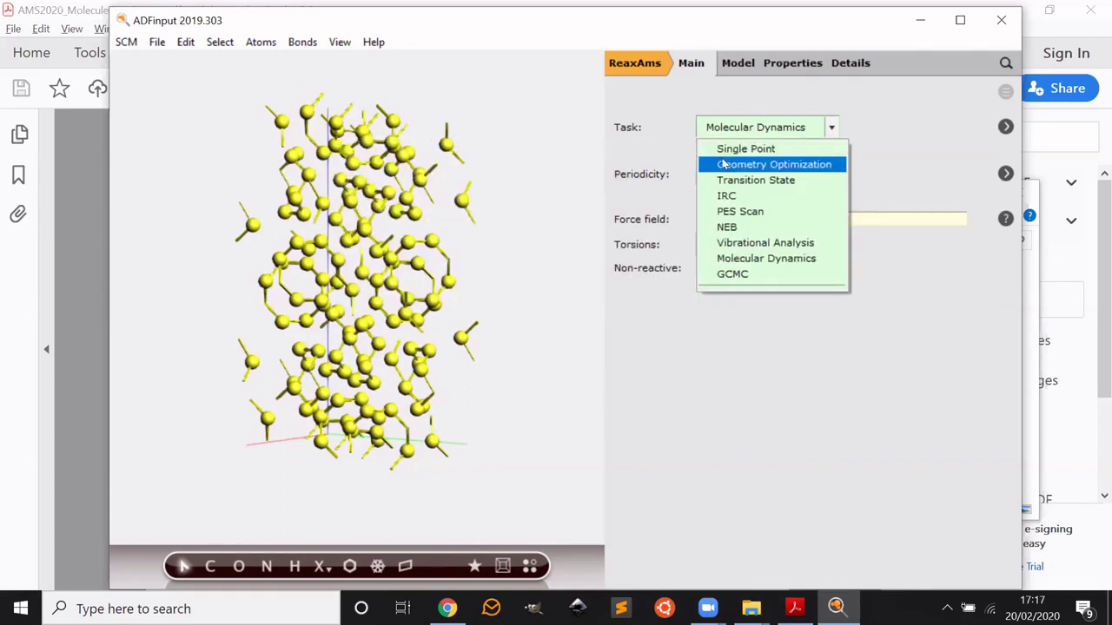
left_click(723, 164)
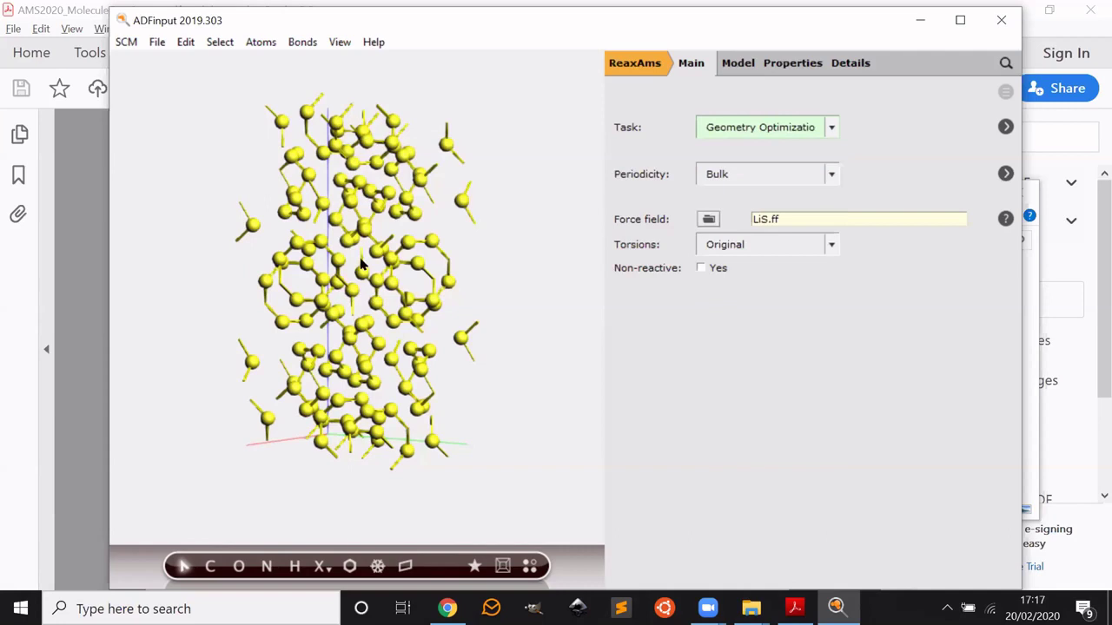
left_click_drag(526, 258, 531, 263)
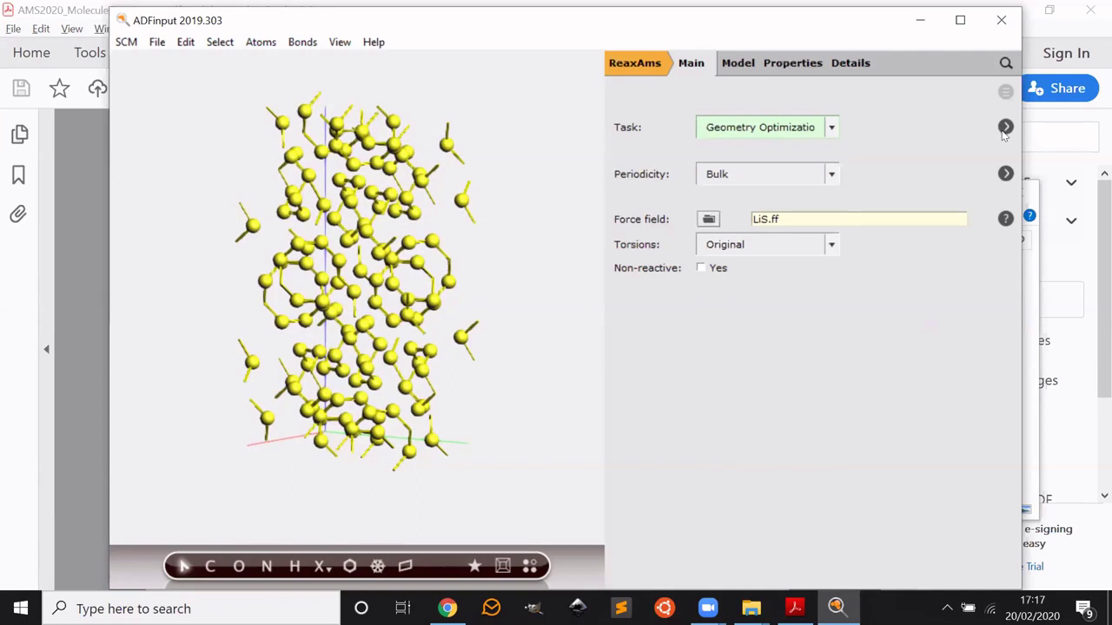
left_click(1005, 127)
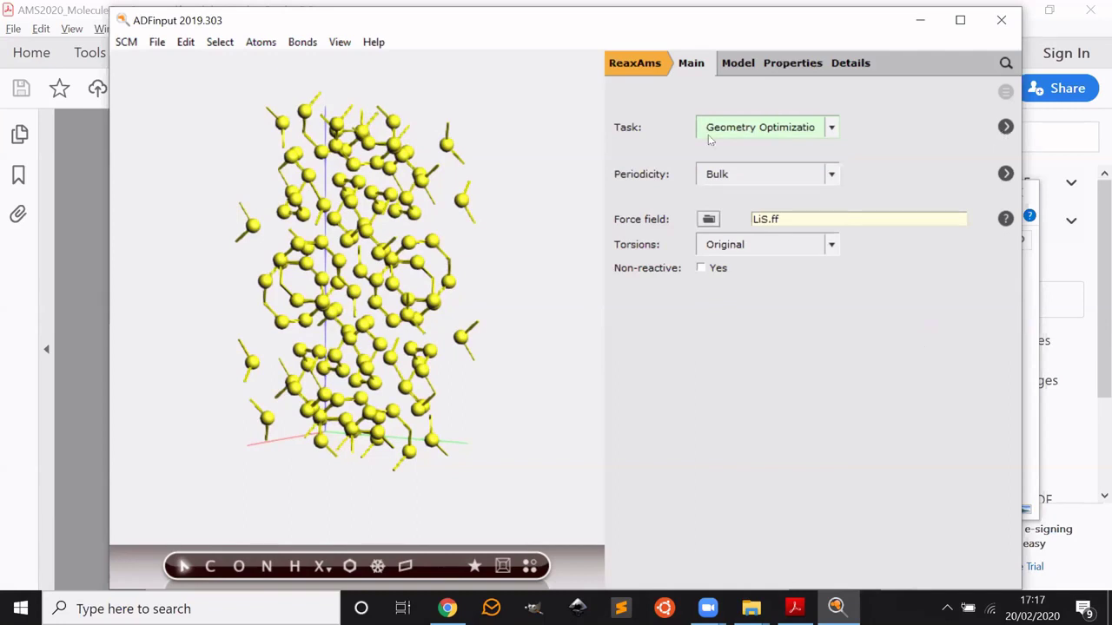
Step: Enable Optimize lattice in the Geometry Optimization details and return to the main settings
left_click(697, 72)
left_click(1005, 126)
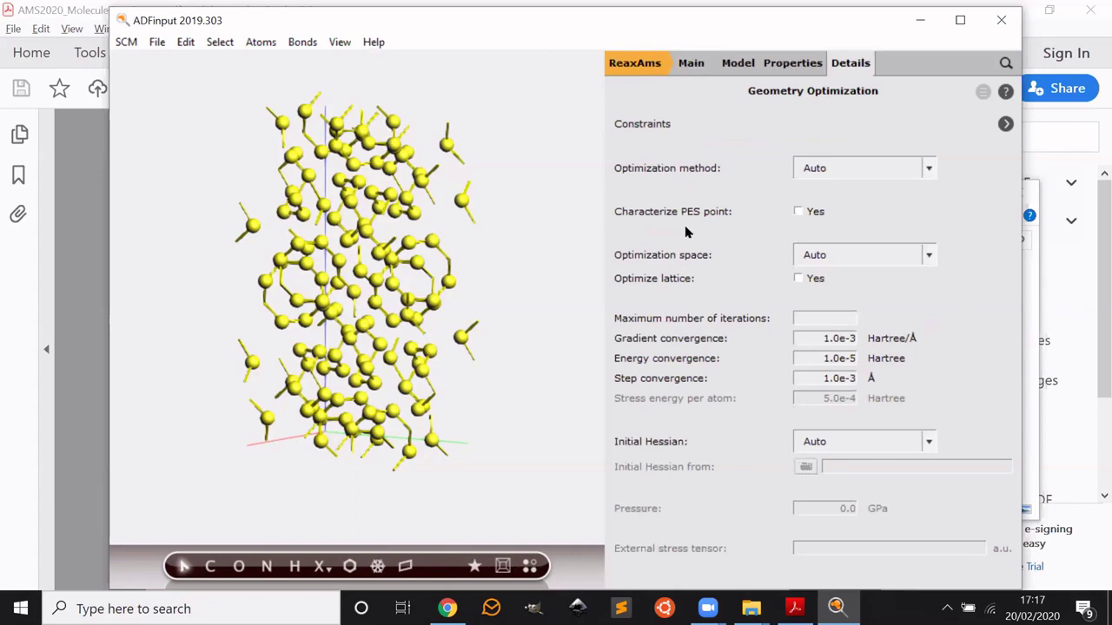
left_click(799, 279)
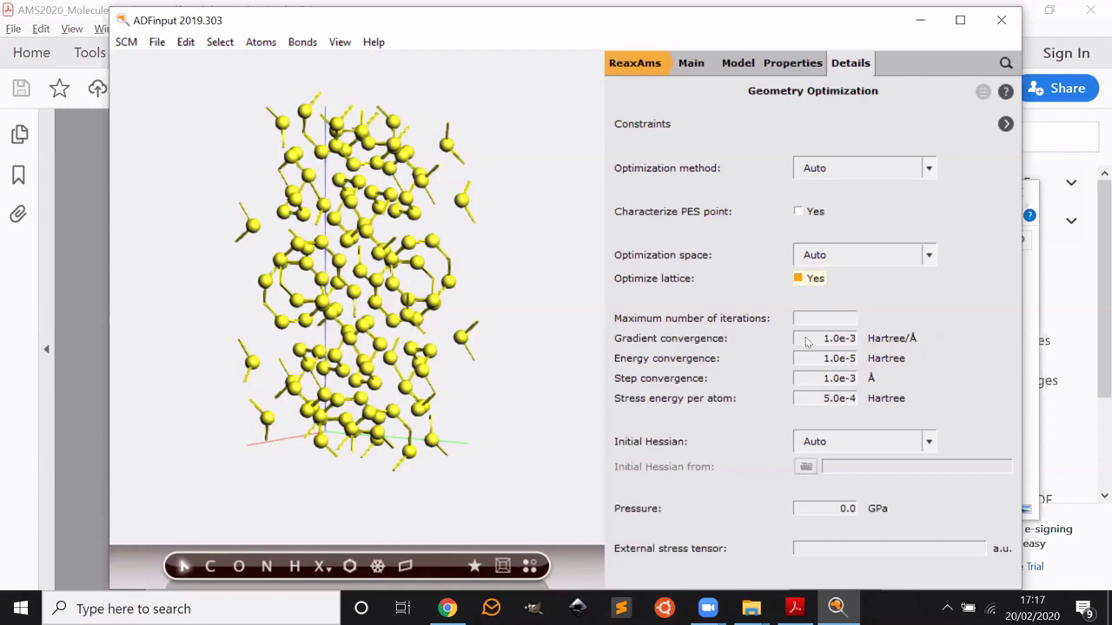
left_click(688, 69)
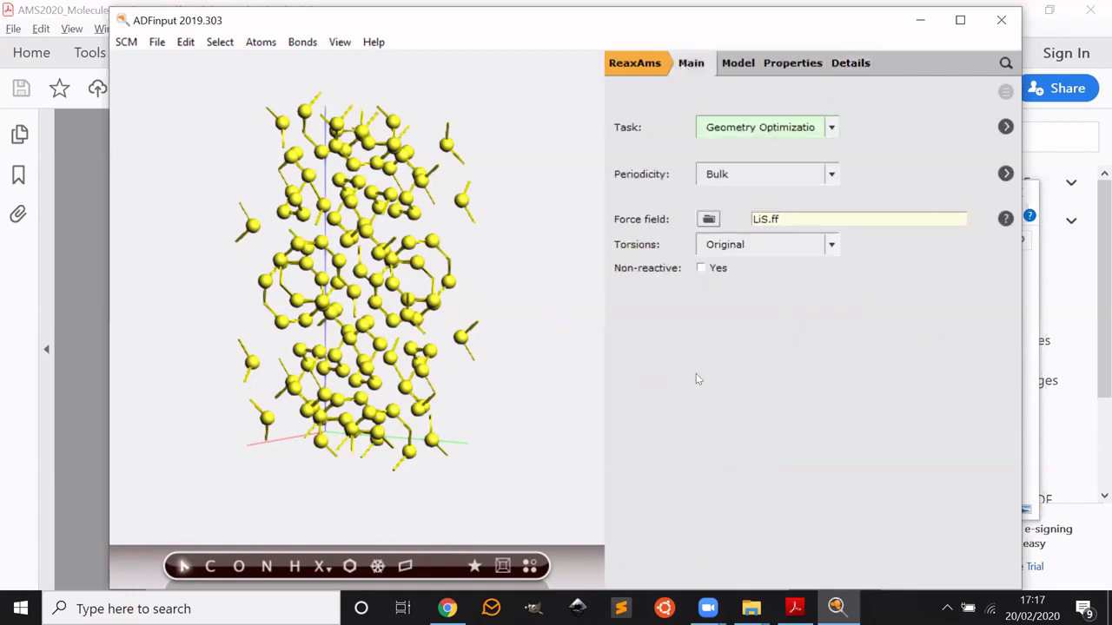
Step: Save the input as sulfur in the Sulfur Optimization folder inside GCMC
left_click(157, 42)
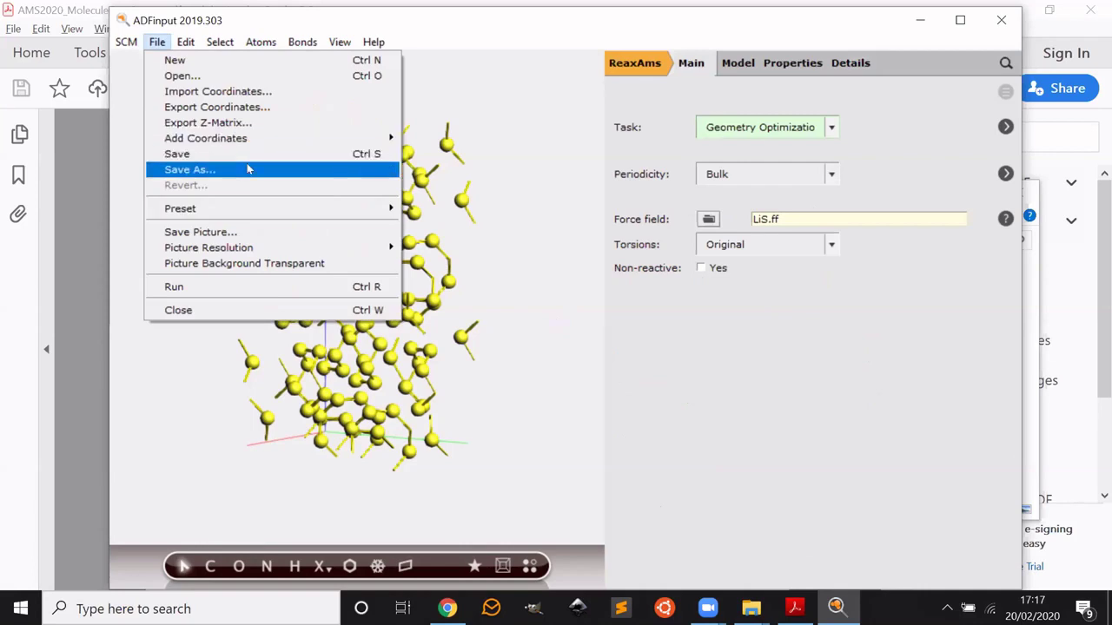
left_click(248, 169)
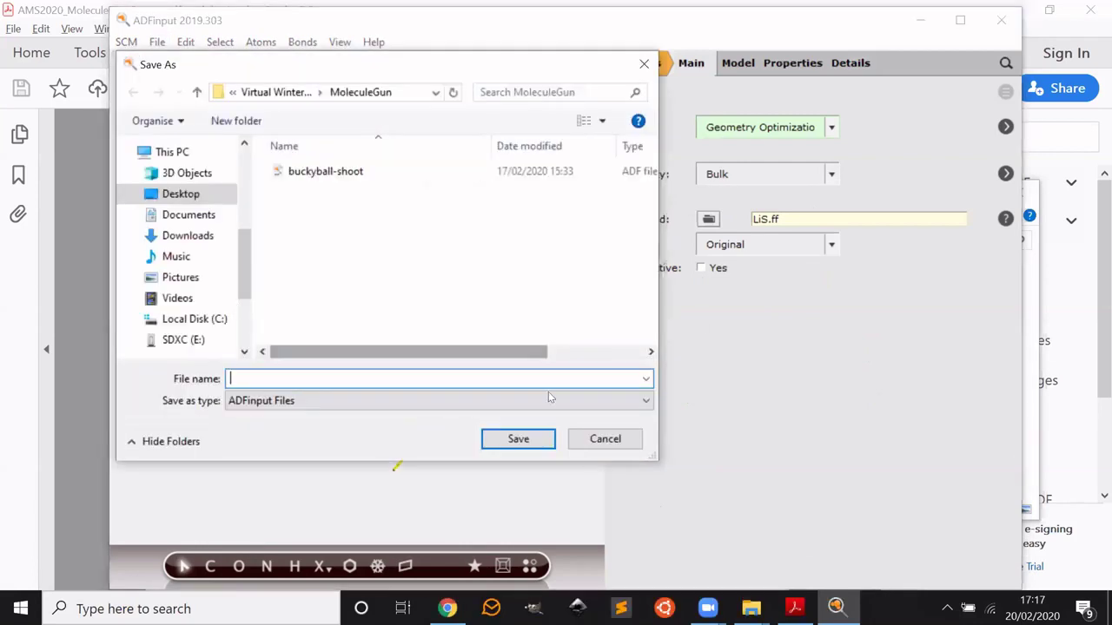
left_click(197, 93)
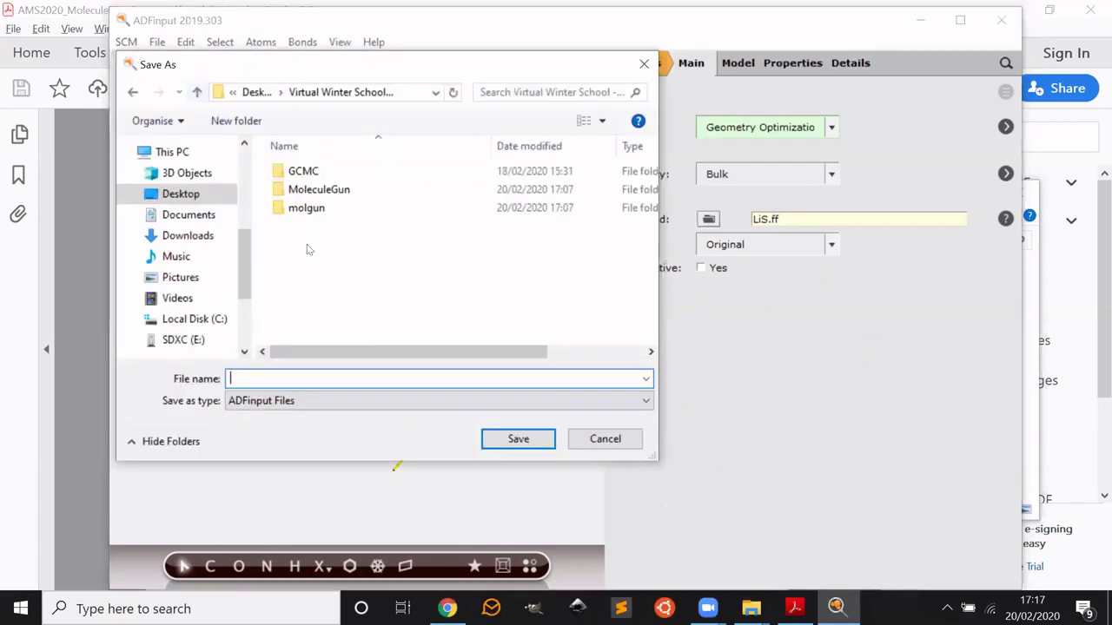
double_click(295, 171)
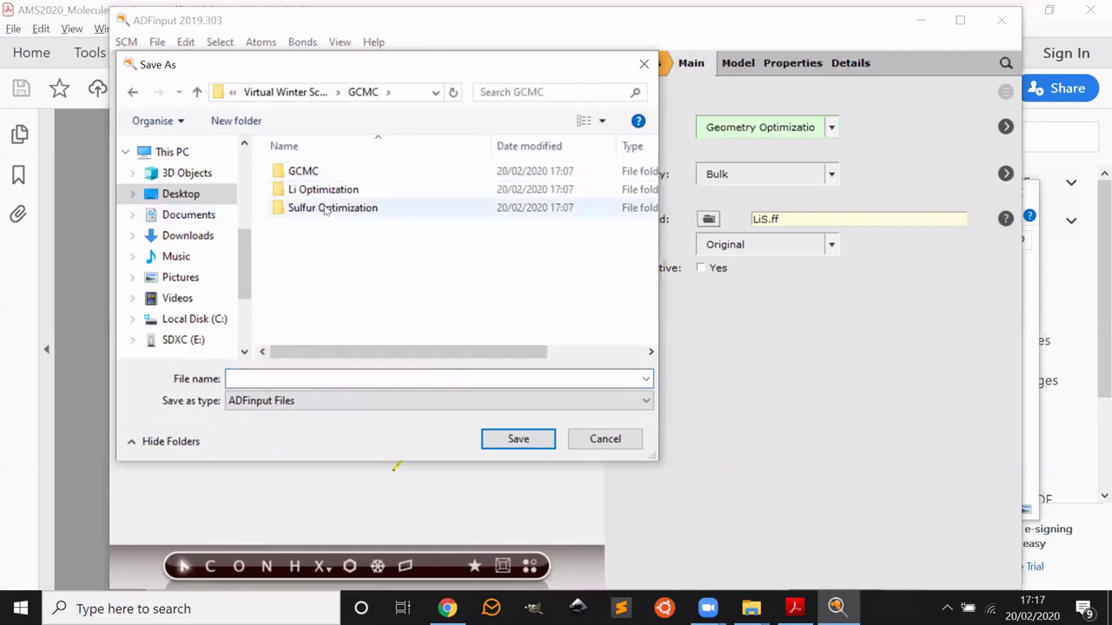
double_click(321, 211)
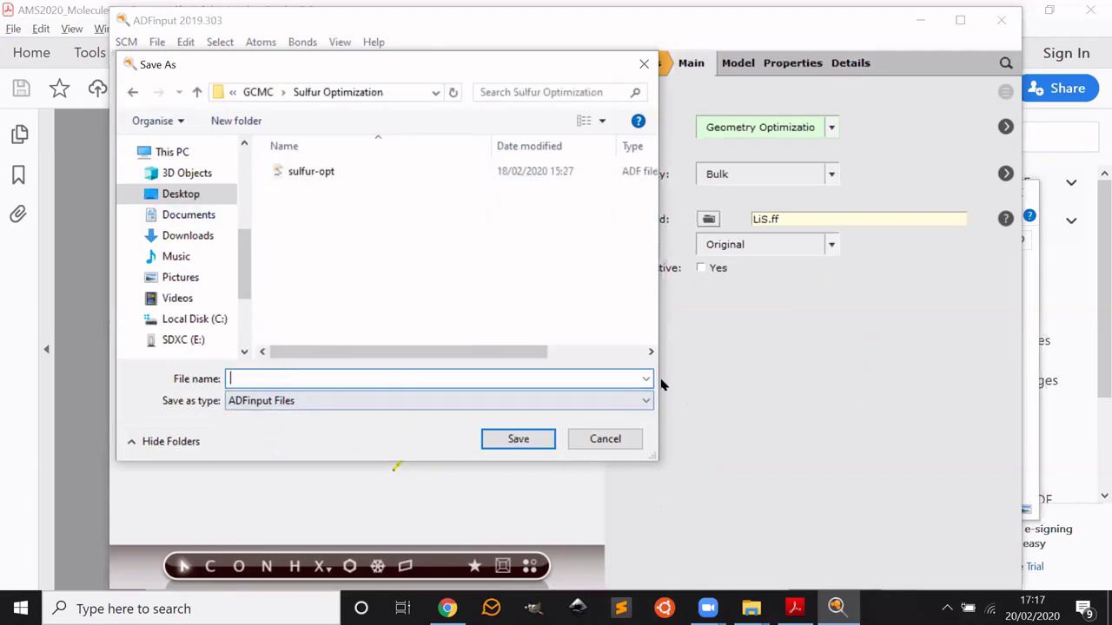
type("sulfur")
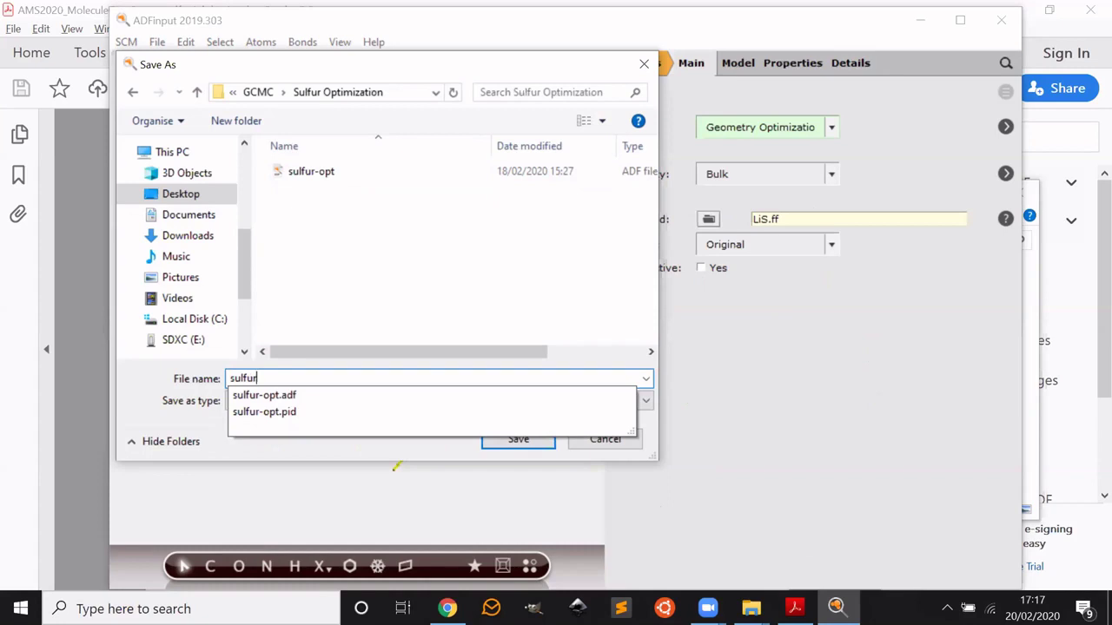
type("_")
key("BackSpace")
key("Return")
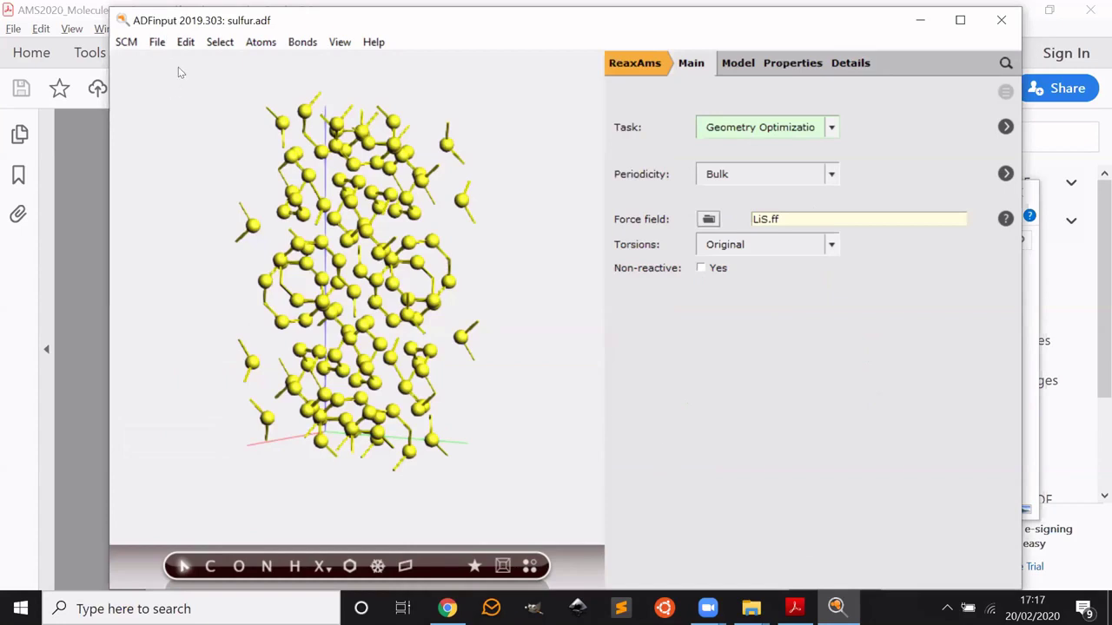
Step: Run the sulfur geometry optimization and load the new coordinates from its results into the input
left_click(155, 42)
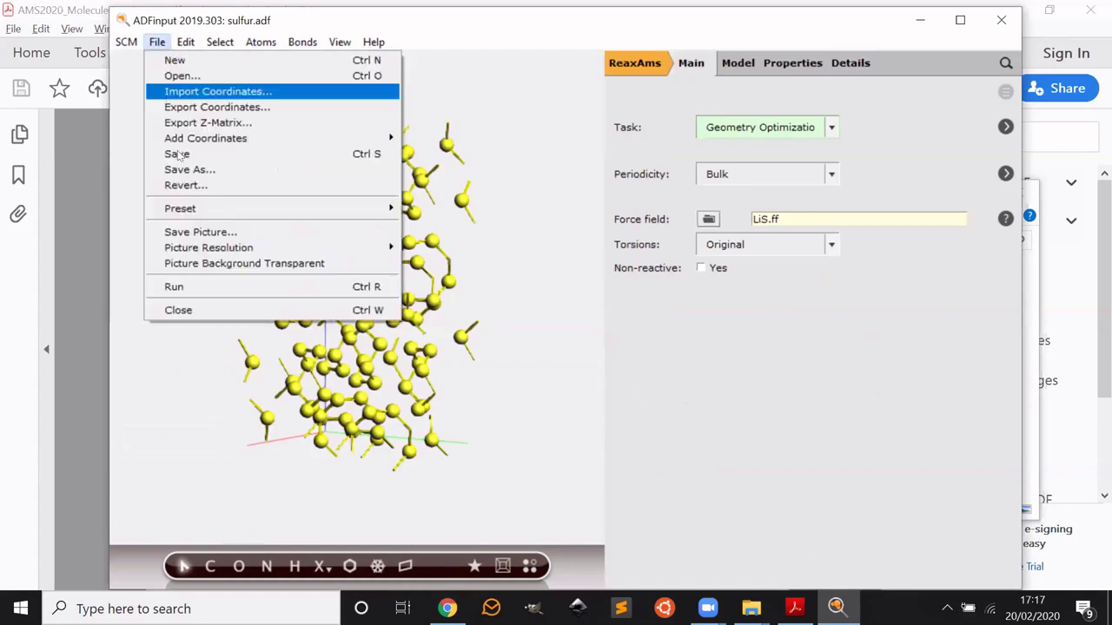
left_click(216, 286)
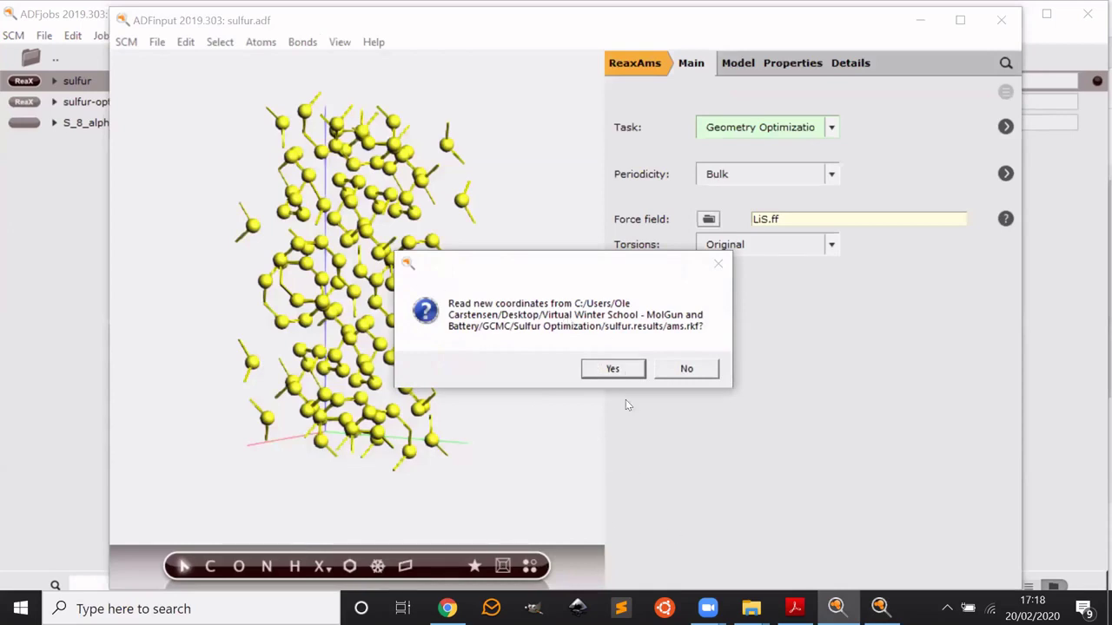
left_click(613, 370)
mouse_move(502, 296)
left_mouse_down()
mouse_move(472, 392)
mouse_move(490, 269)
mouse_move(494, 363)
mouse_move(509, 281)
mouse_move(518, 295)
left_mouse_up()
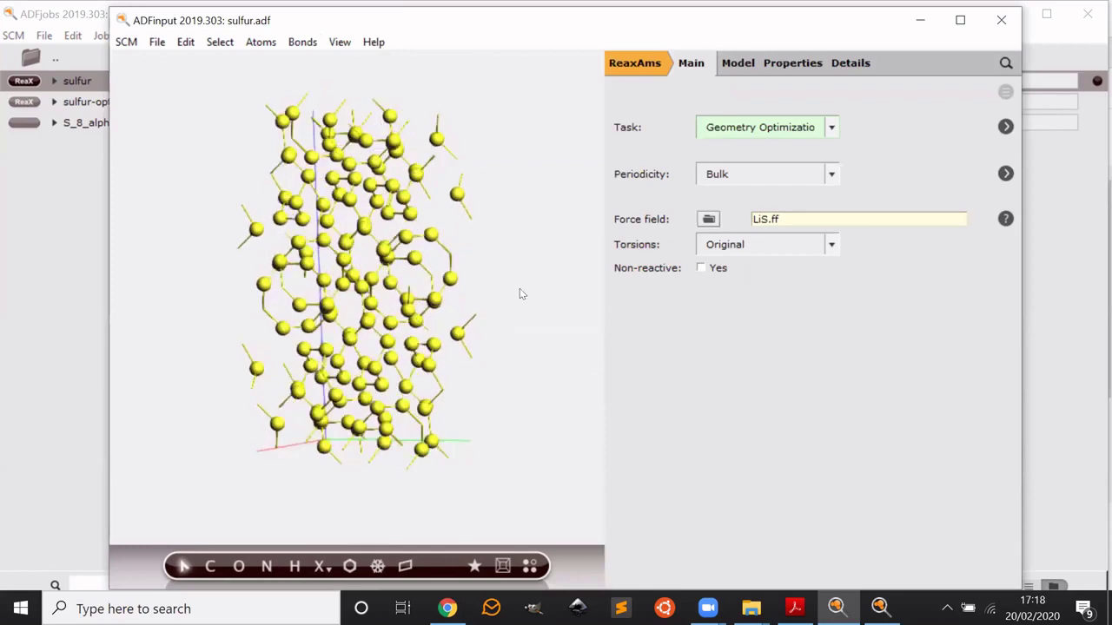
Step: Tilt the optimized sulfur crystal for a look, and close the input window without saving the changes
left_click(156, 41)
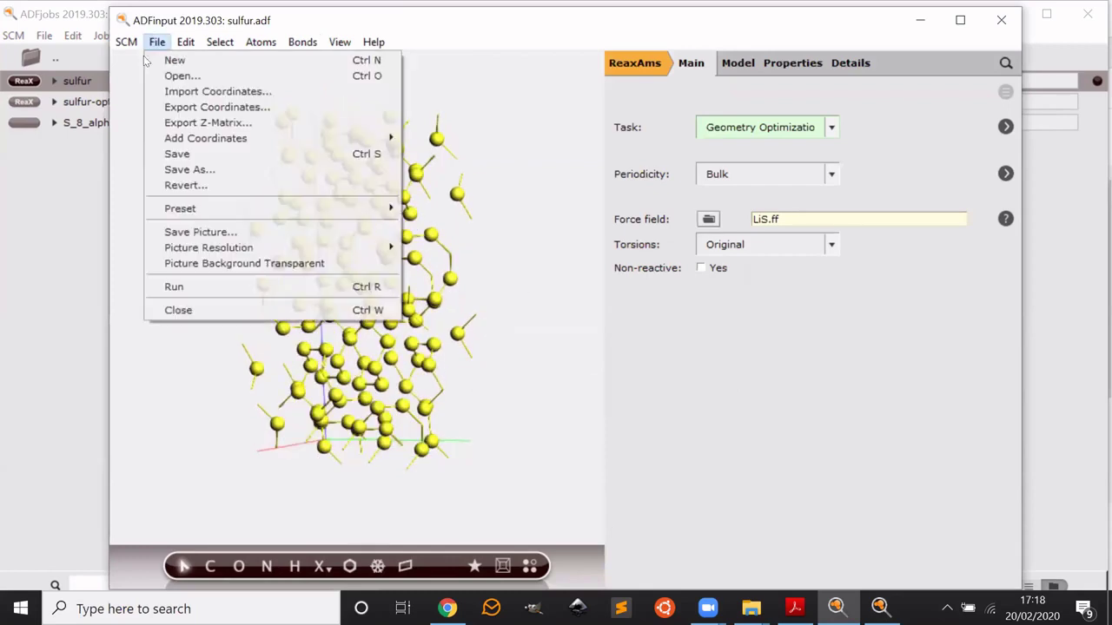
left_click(115, 142)
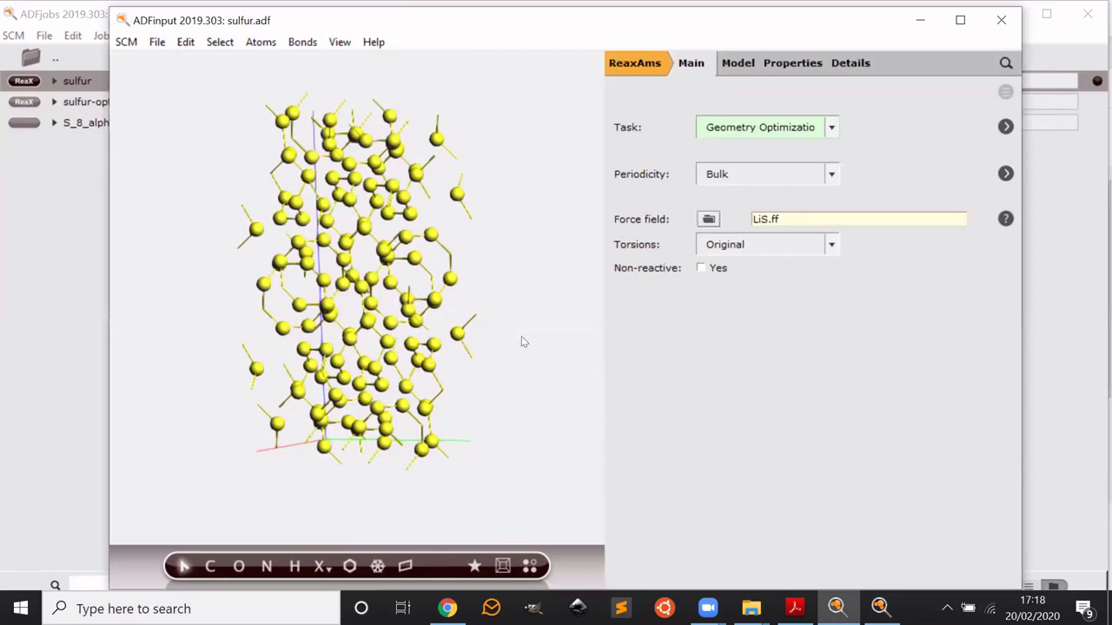
left_click_drag(521, 338, 520, 277)
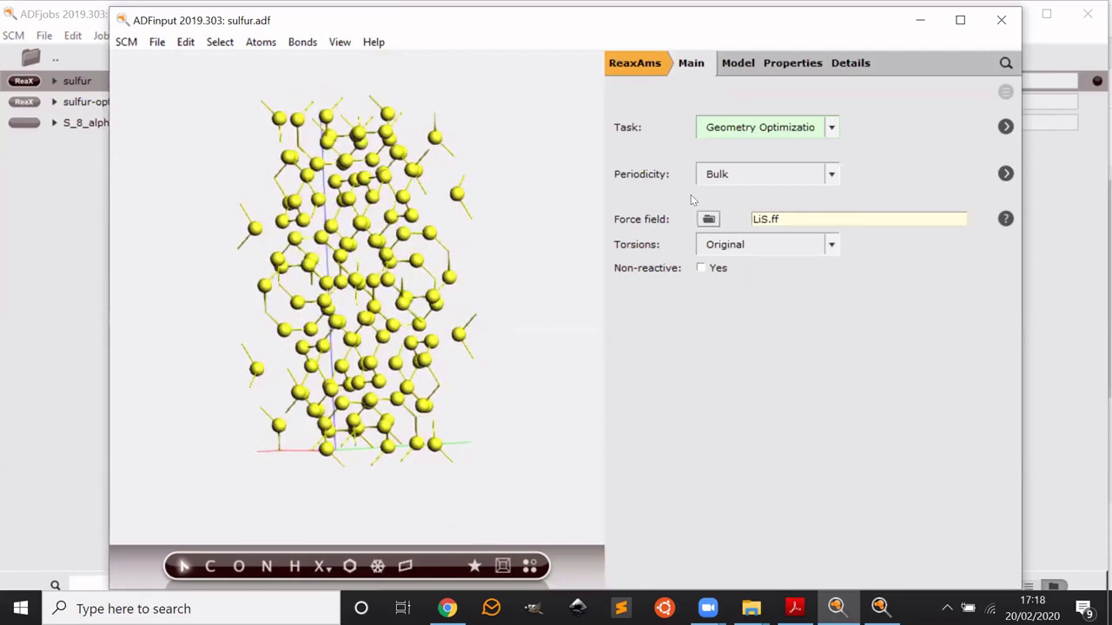
left_click(990, 18)
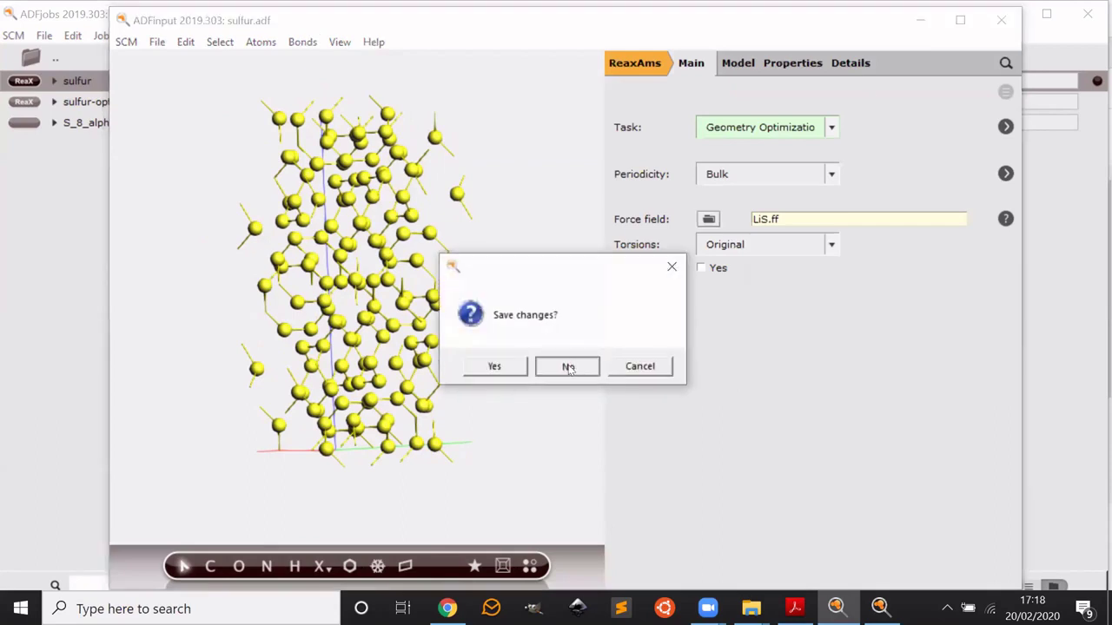
left_click(565, 365)
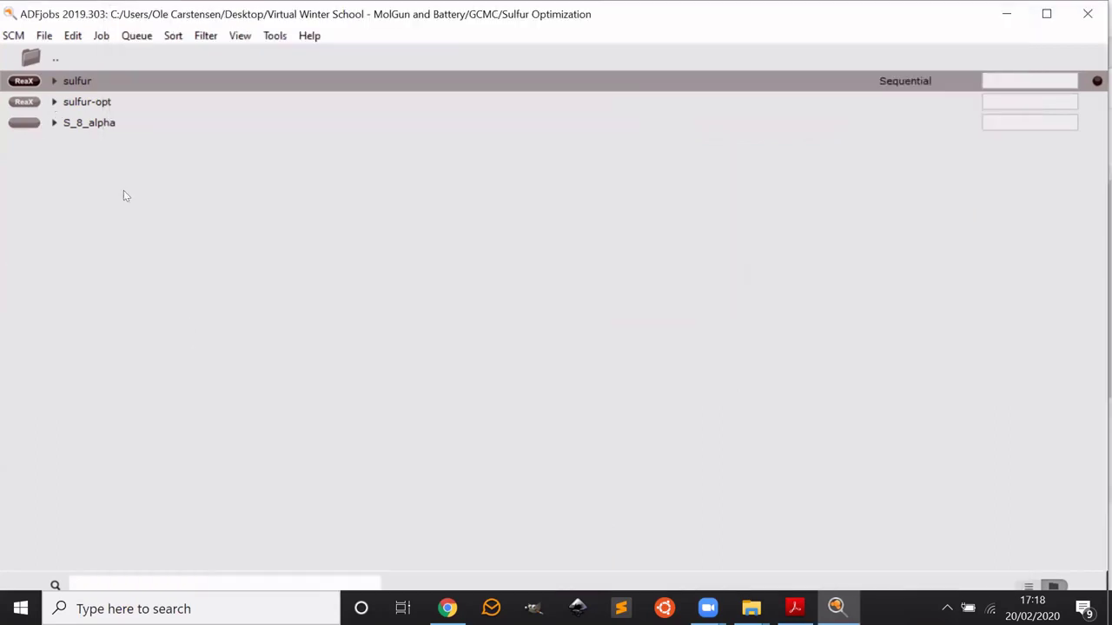
Step: View the sulfur job's optimization trajectory in ADFmovie, rotate the crystal to inspect it, and close the movie
left_click(13, 35)
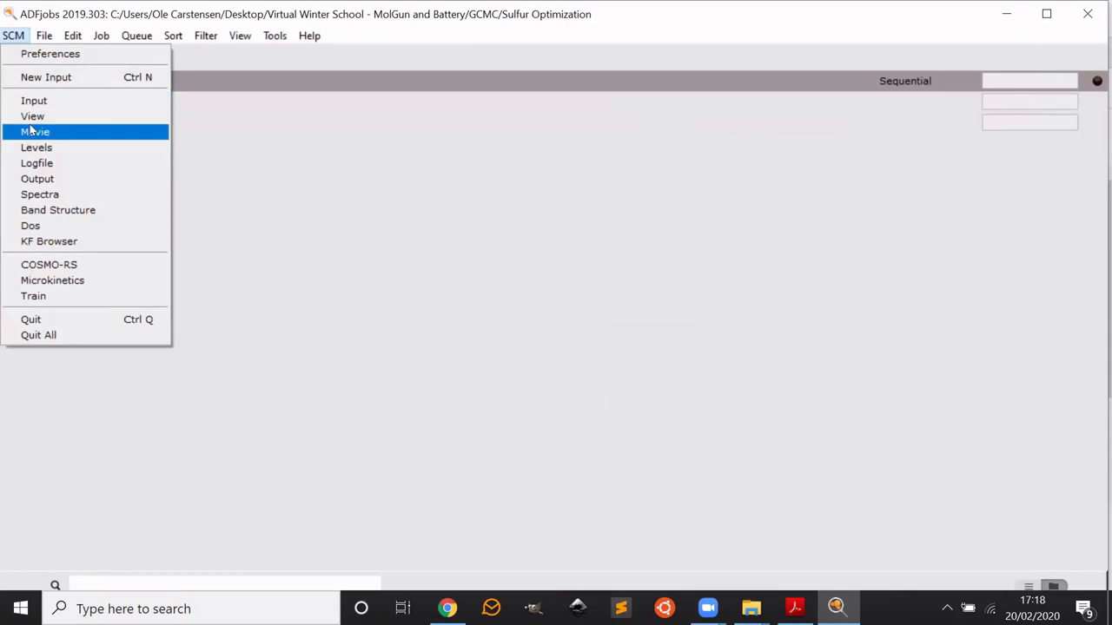
left_click(30, 132)
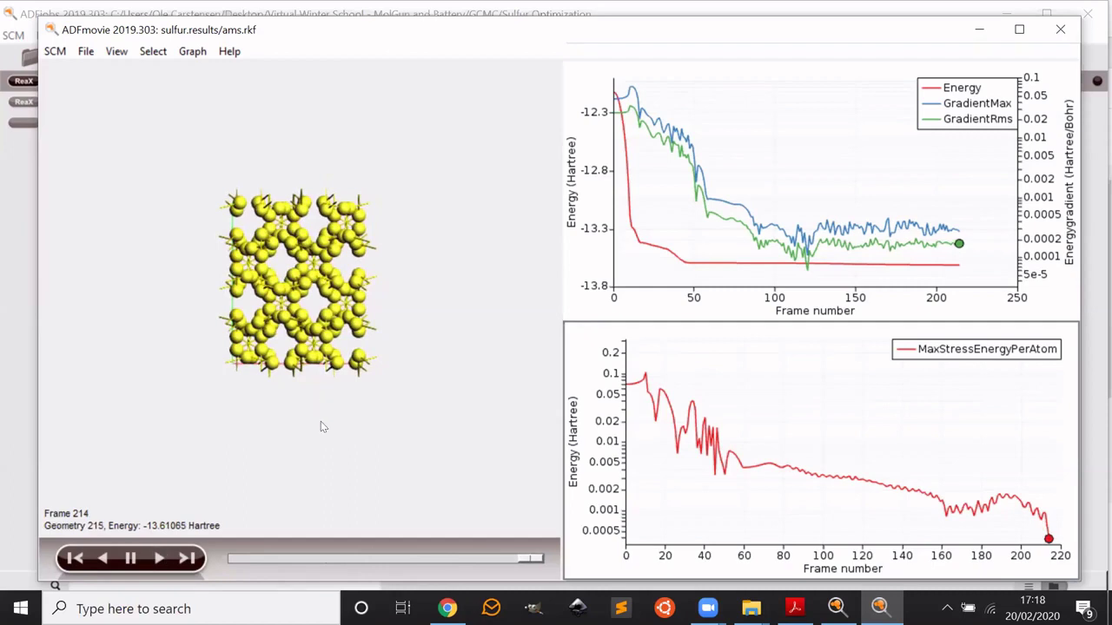
left_click_drag(318, 426, 209, 137)
left_click_drag(419, 252, 466, 310)
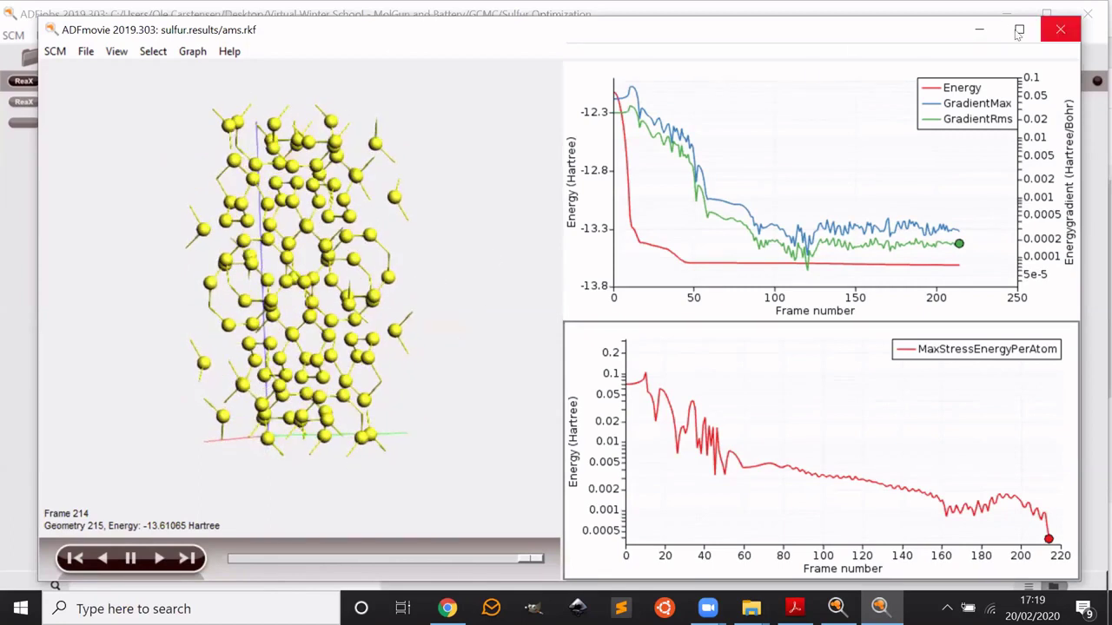
left_click(1051, 29)
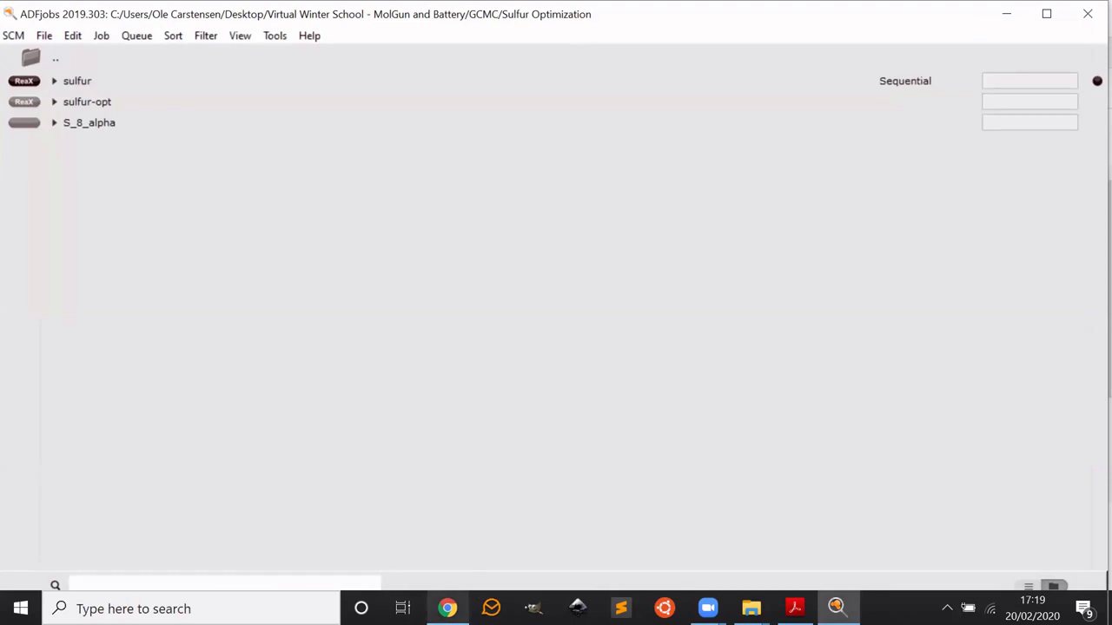
Step: Read the web tutorial's section on calculating the chemical potential for Li, and return to ADFjobs
left_click(448, 608)
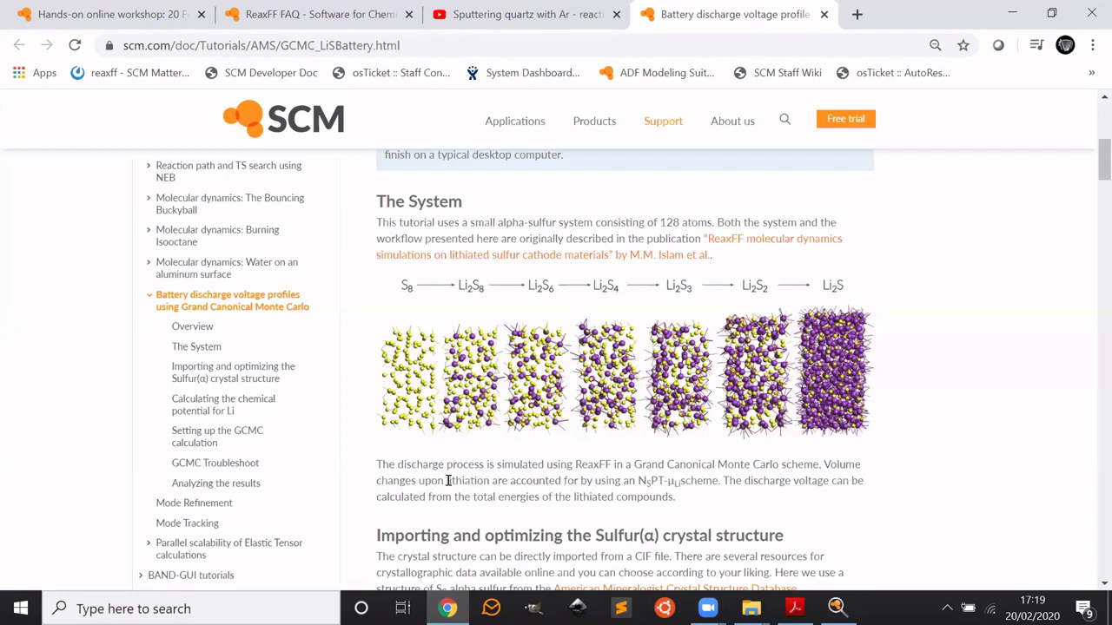
scroll(466, 481, "down", 2)
scroll(467, 480, "down", 4)
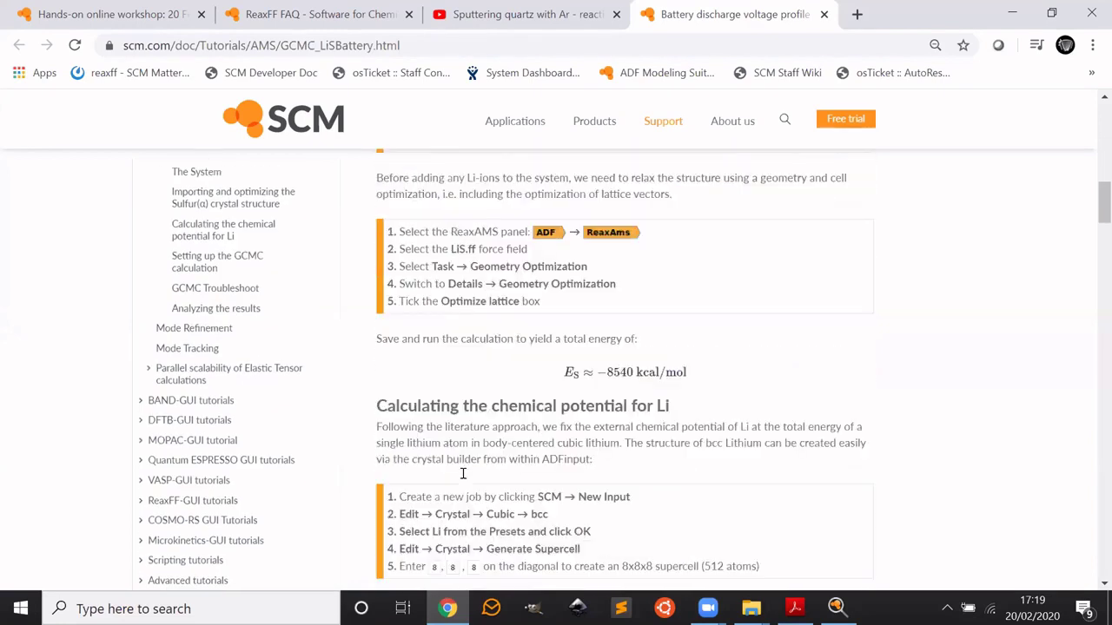
scroll(527, 420, "down", 2)
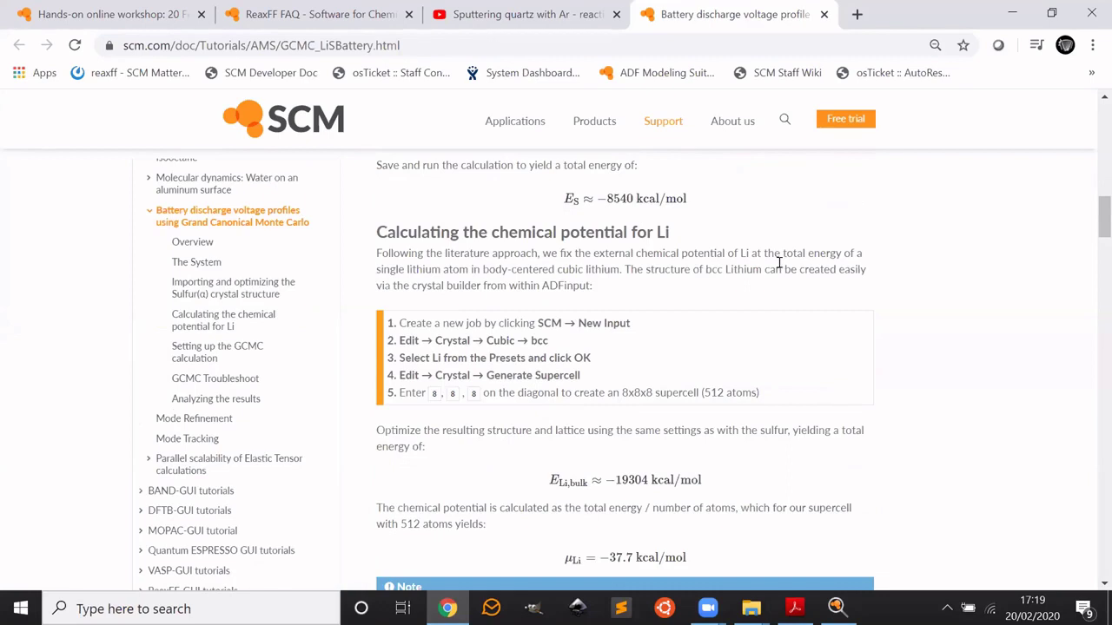
scroll(643, 438, "down", 1)
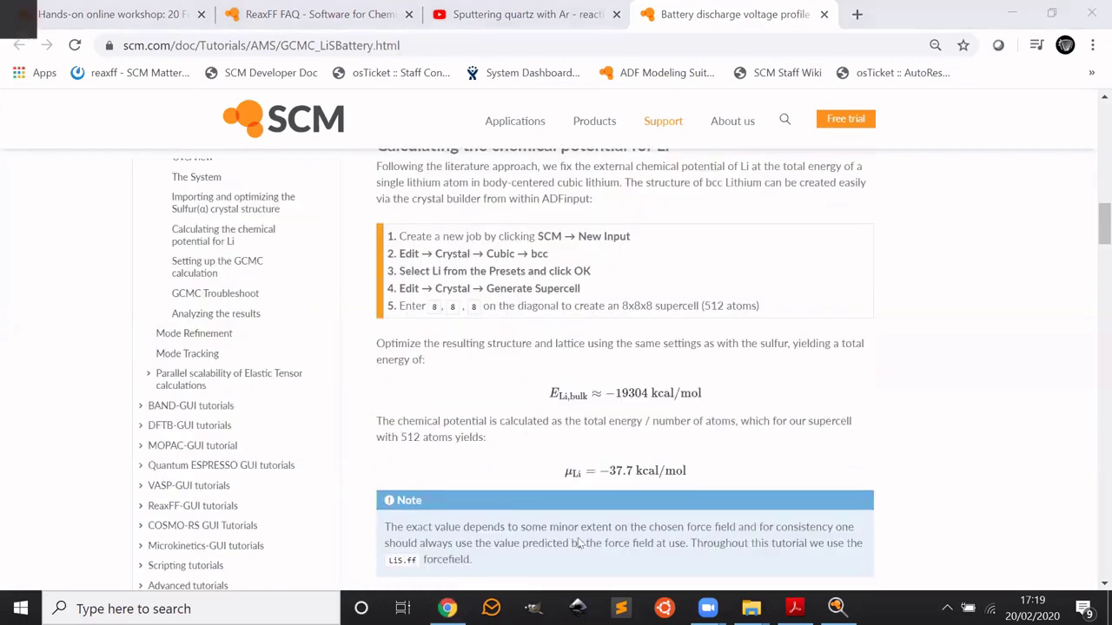
key("alt+Tab")
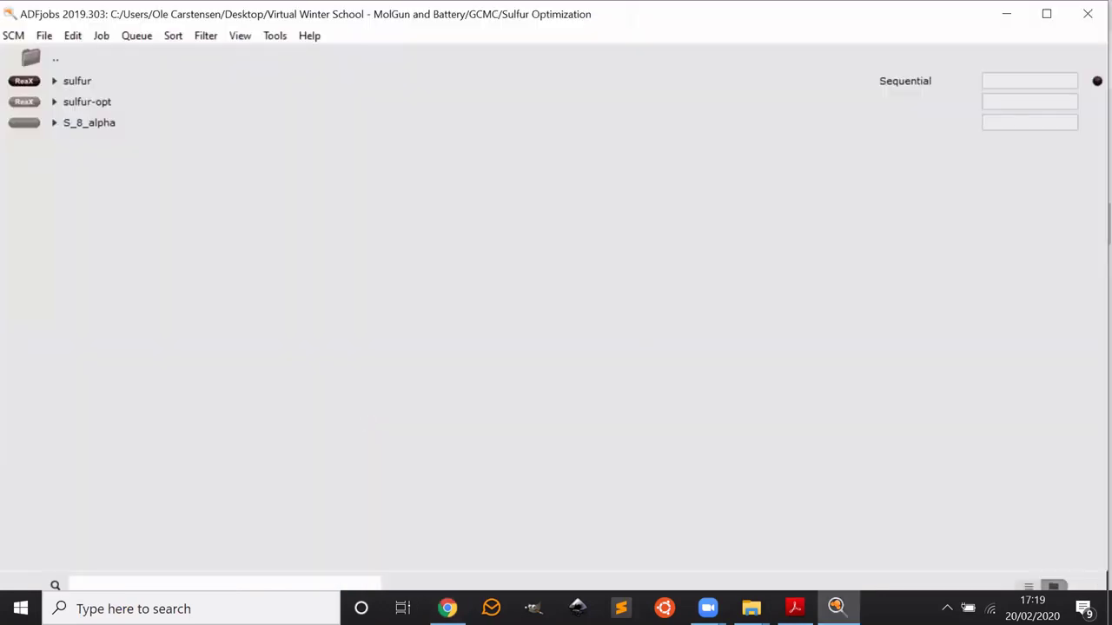
Step: Review the tutorial's system overview, lithium chemical potential and GCMC setup sections in the browser
left_click(447, 608)
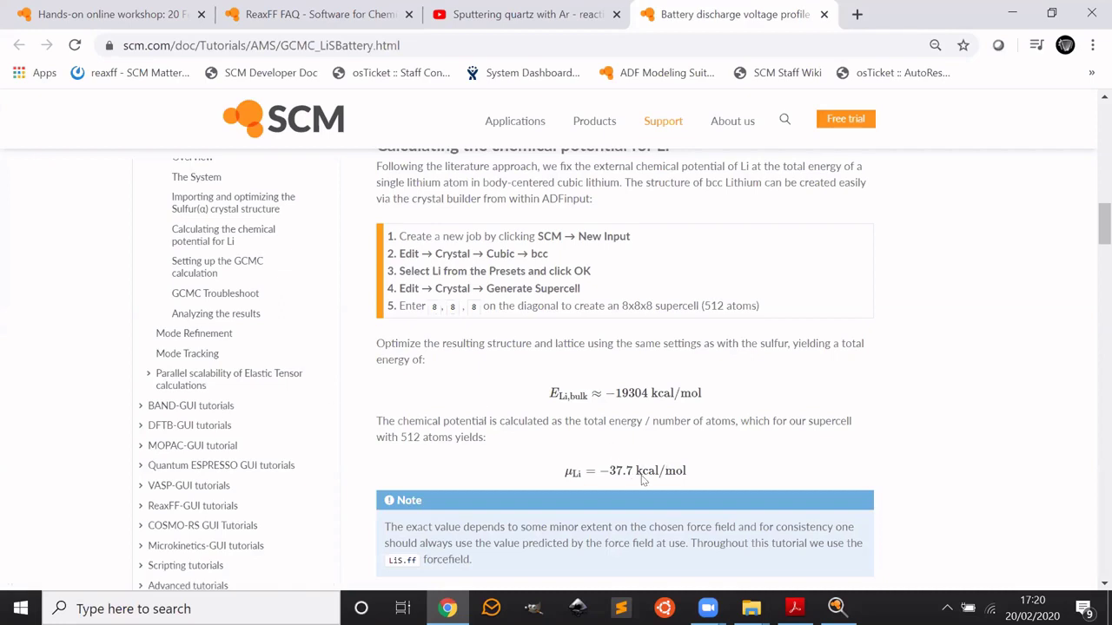
key("alt+Tab")
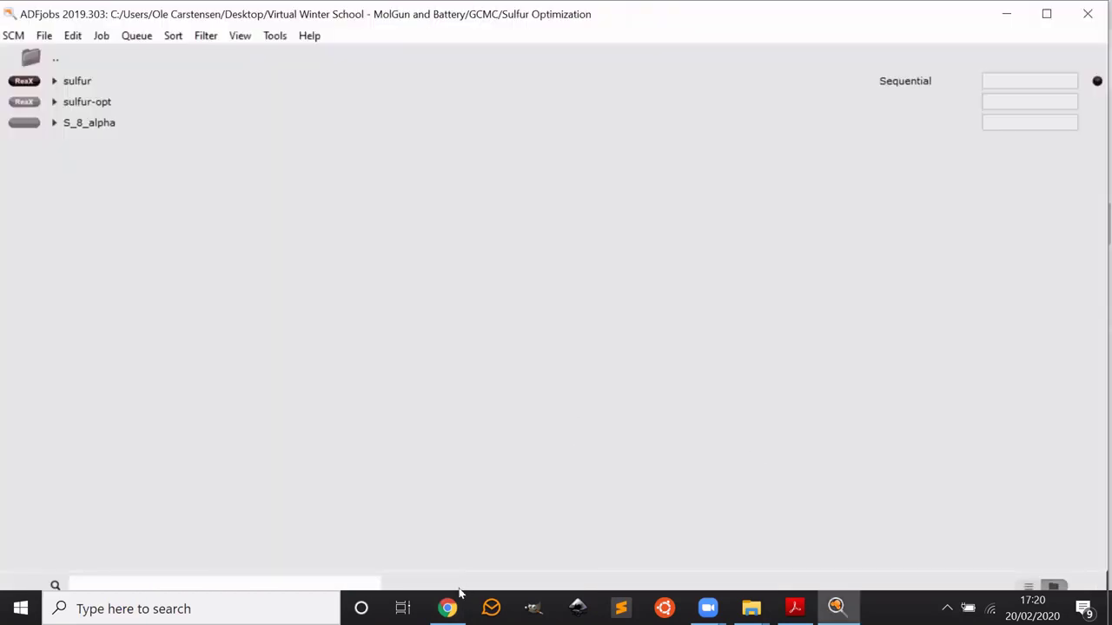
key("alt+Tab")
scroll(669, 417, "down", 4)
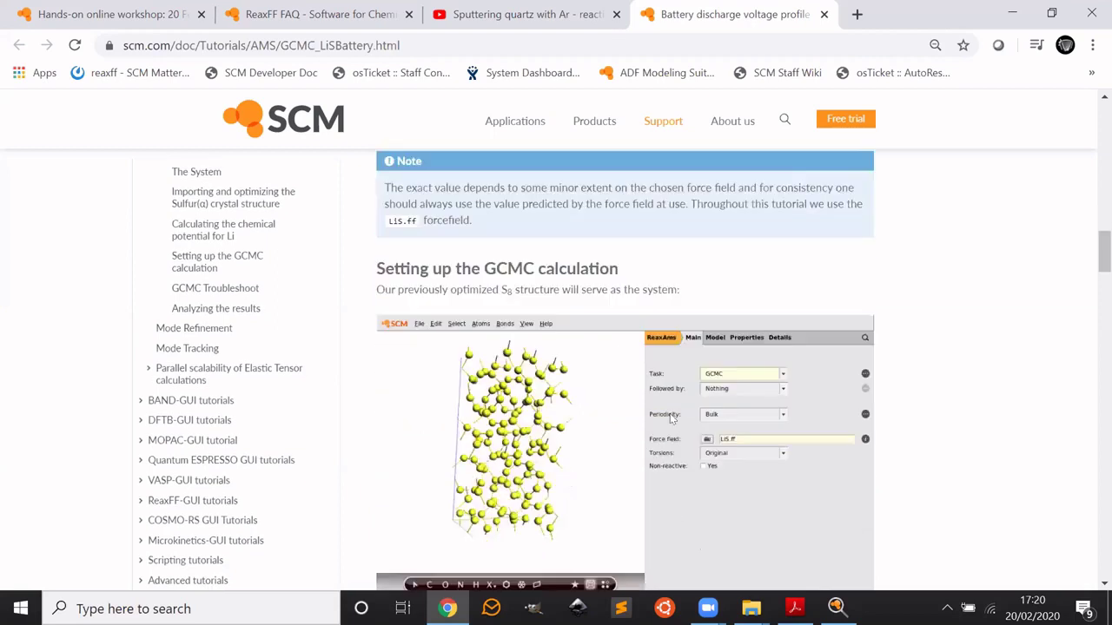
scroll(671, 418, "down", 7)
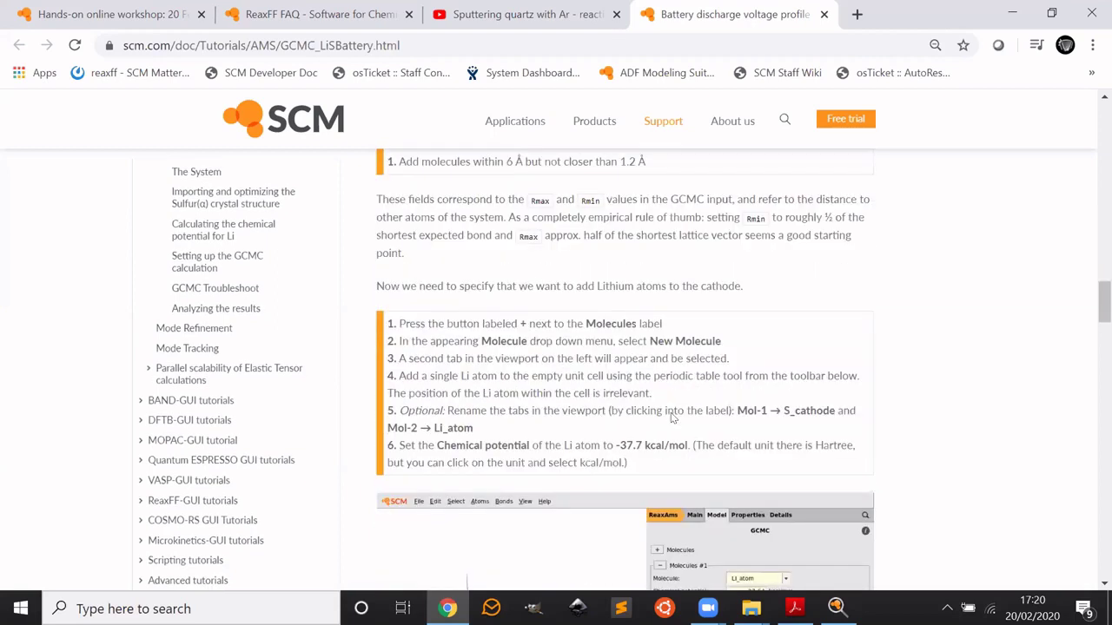
scroll(671, 418, "up", 10)
scroll(654, 438, "down", 3)
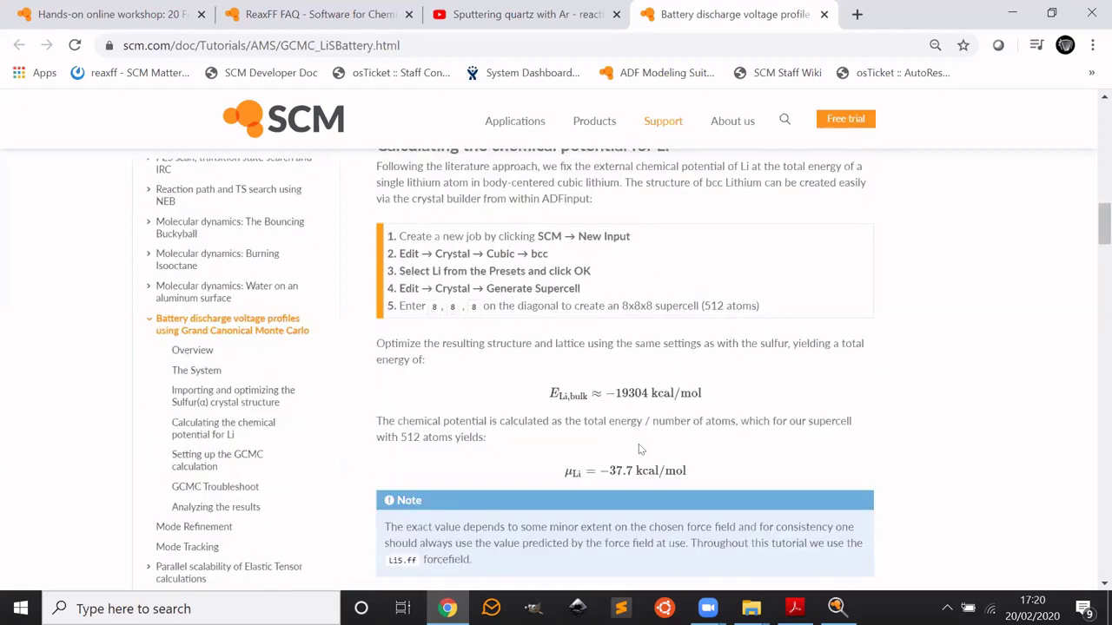
scroll(639, 444, "up", 5)
scroll(640, 442, "up", 3)
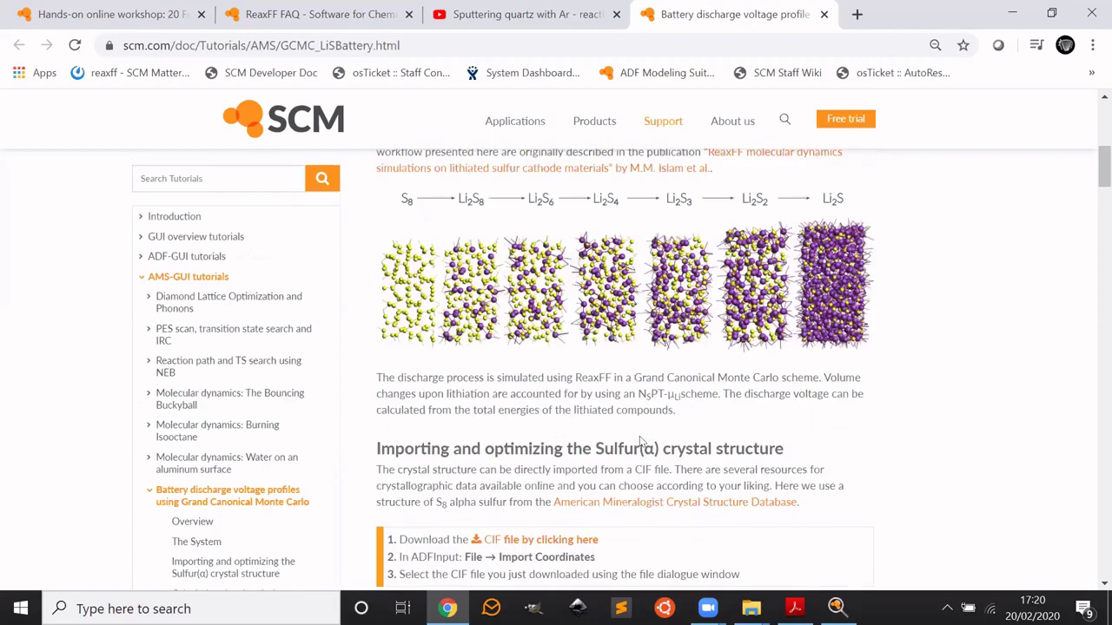
scroll(715, 246, "up", 1)
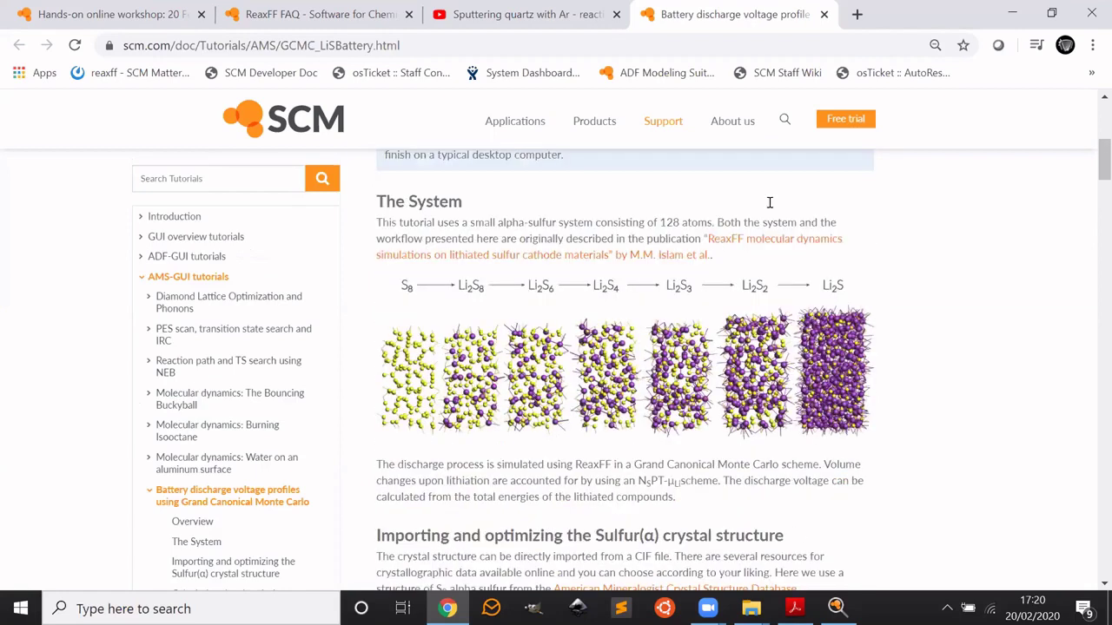
scroll(753, 410, "down", 14)
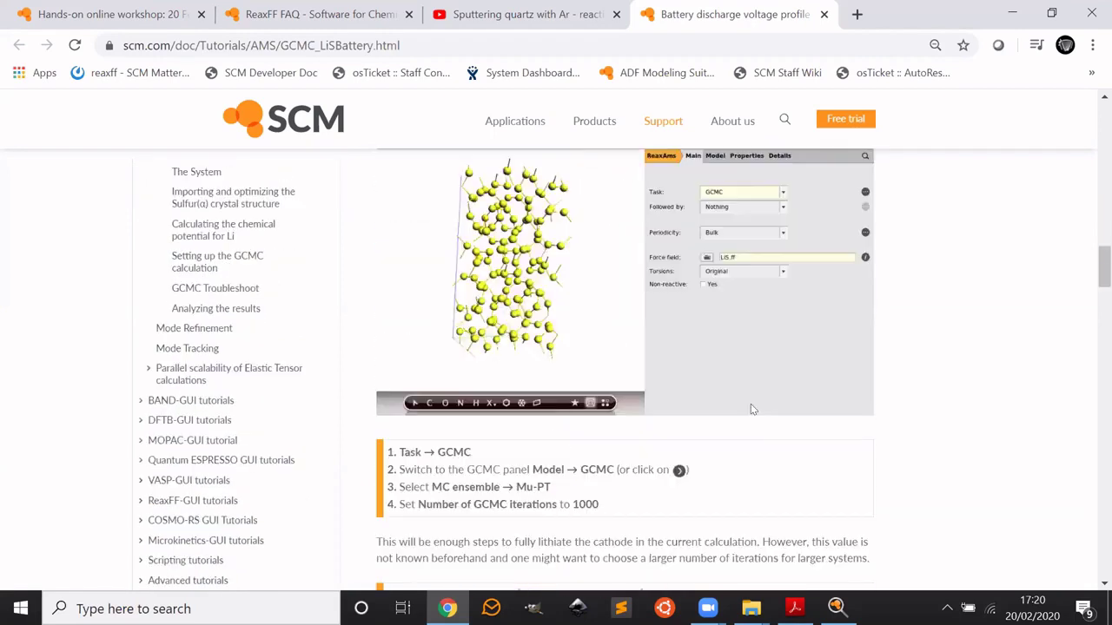
scroll(753, 409, "up", 6)
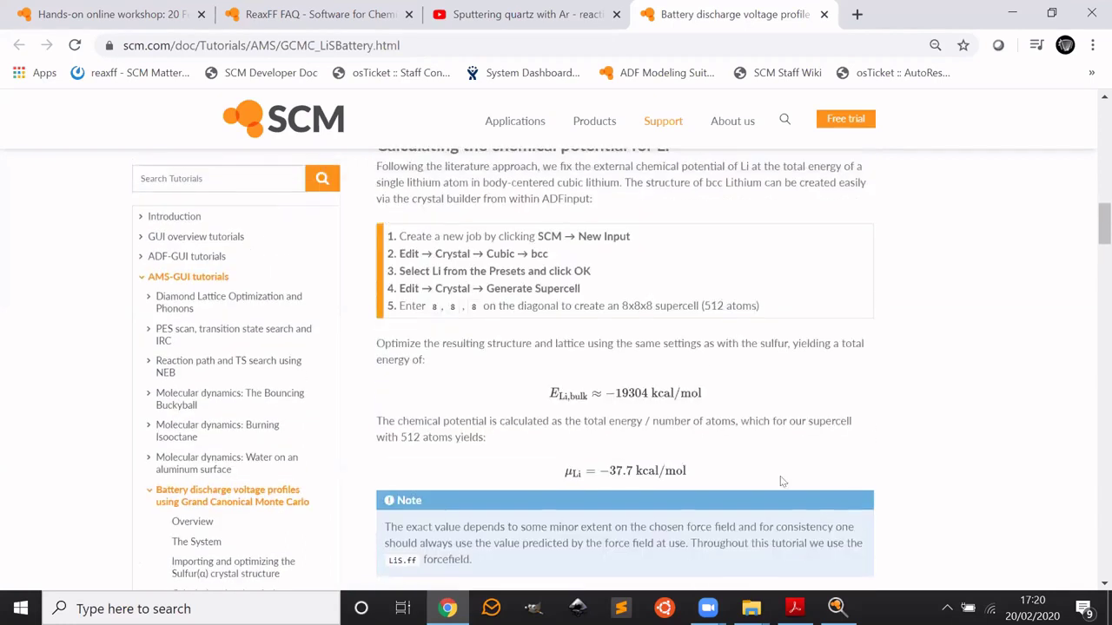
Step: Switch to the AMS2020_MoleculeGun_Battery PDF in Acrobat Reader at the slide on determining the Li chemical potential
key("alt+Tab")
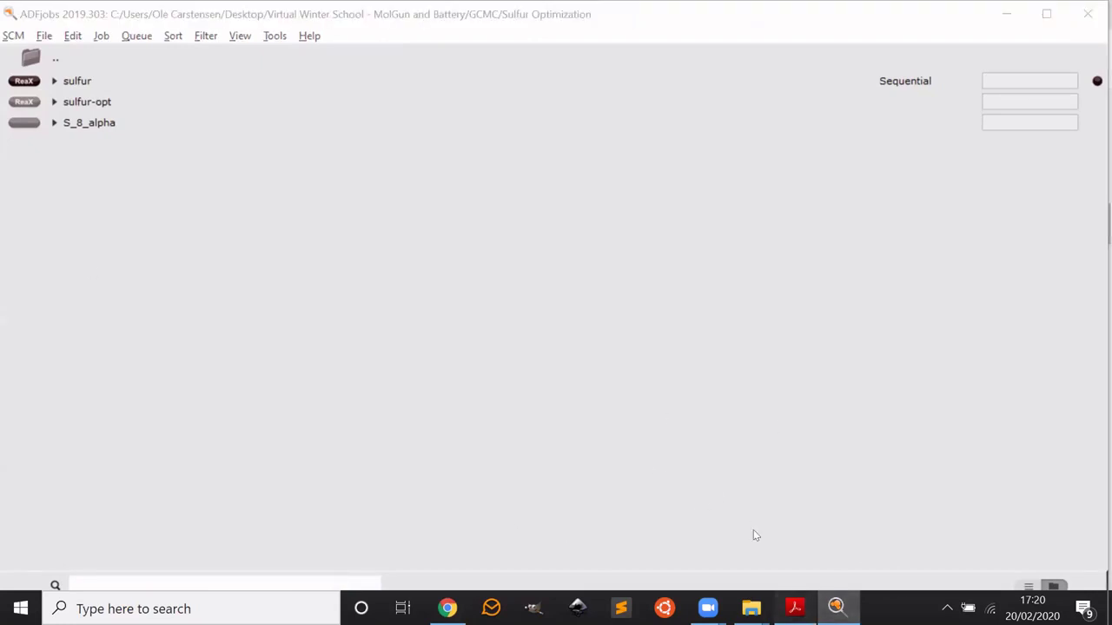
left_click(793, 608)
right_click(794, 608)
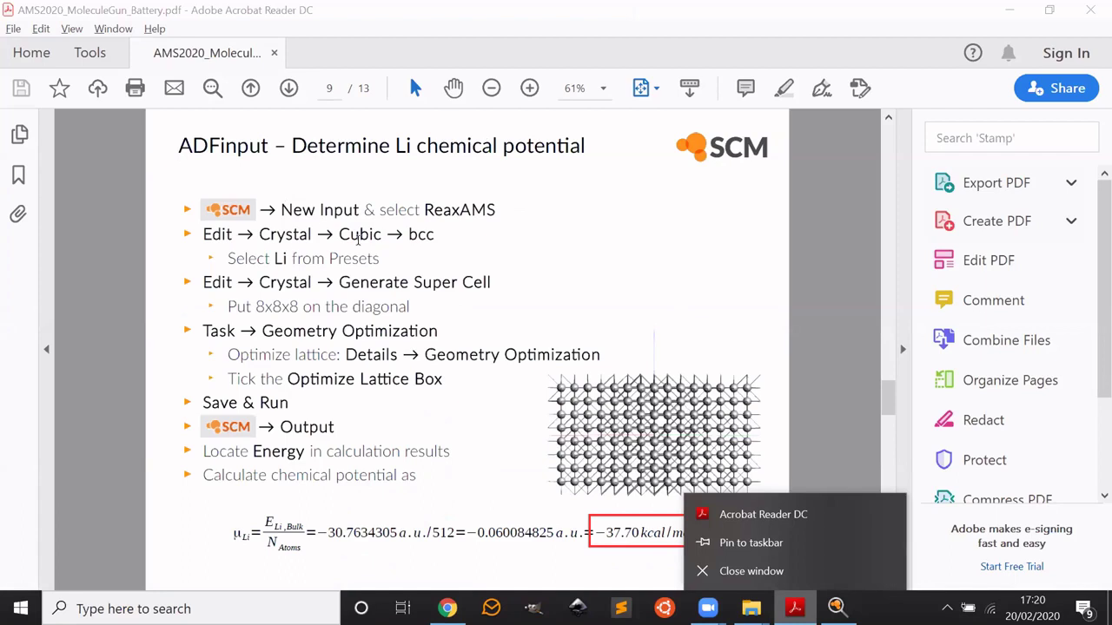
Step: Start a new input from ADFjobs and build a cubic bcc crystal with the Li preset
key("alt+Tab")
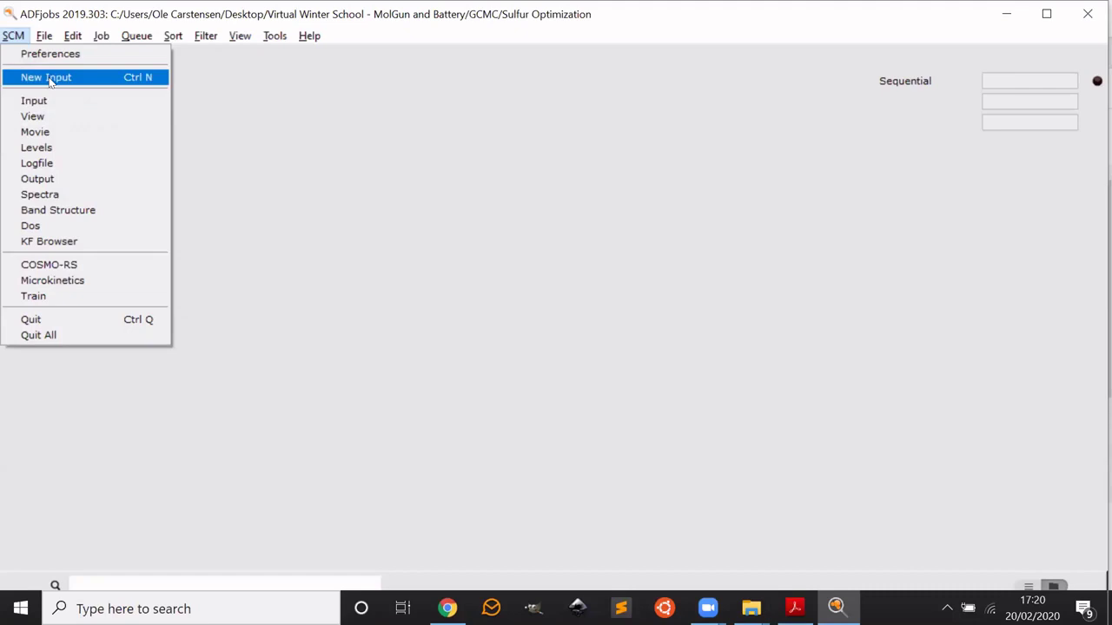
left_click(35, 76)
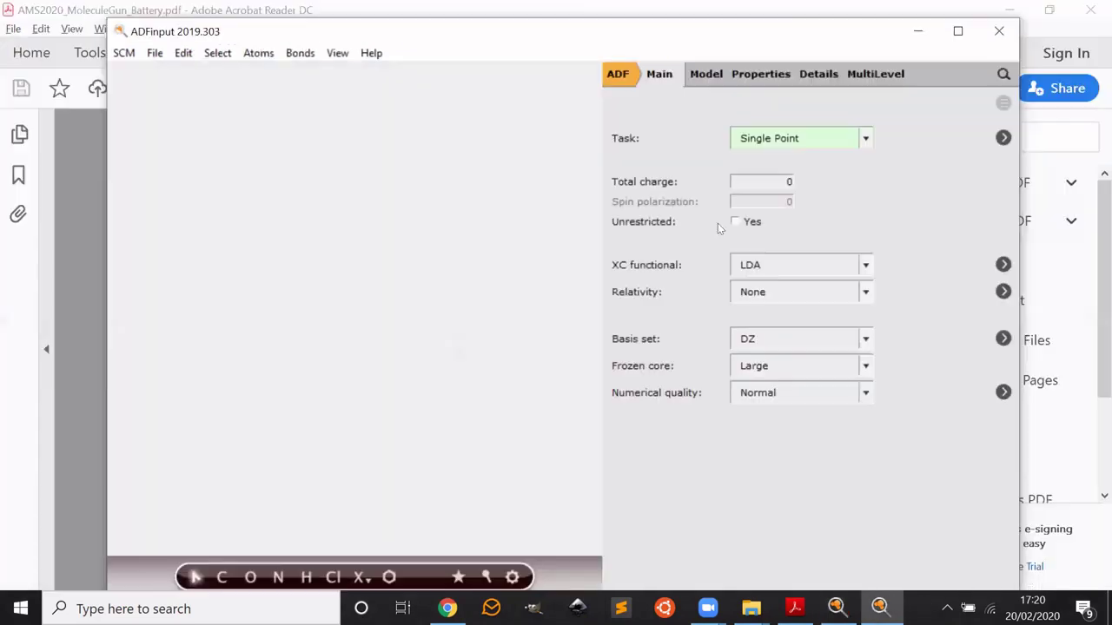
left_click(177, 54)
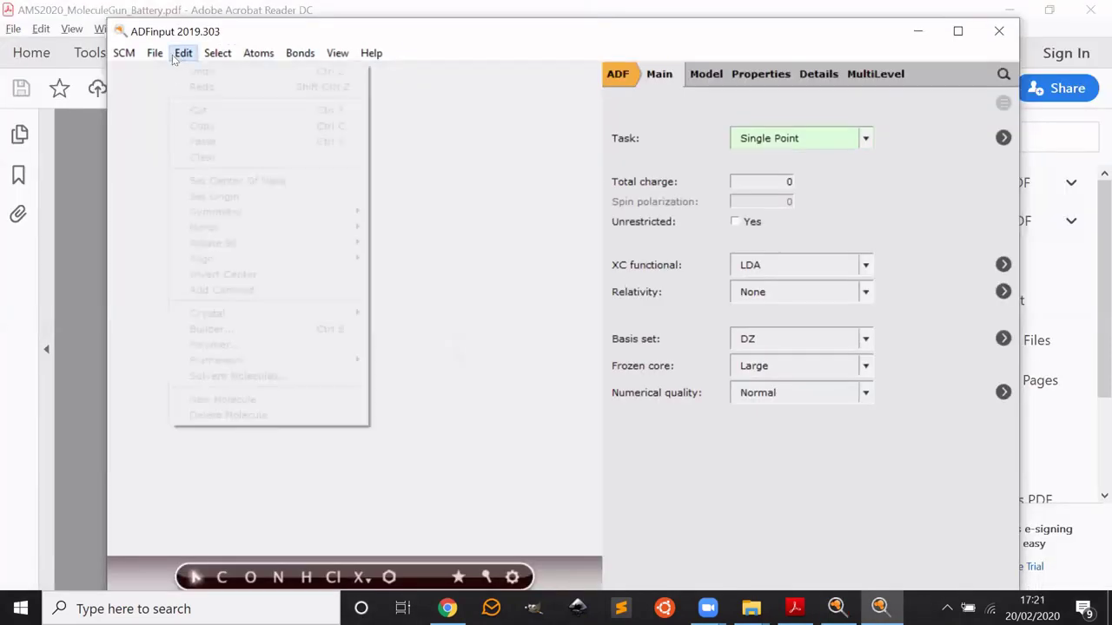
mouse_move(273, 312)
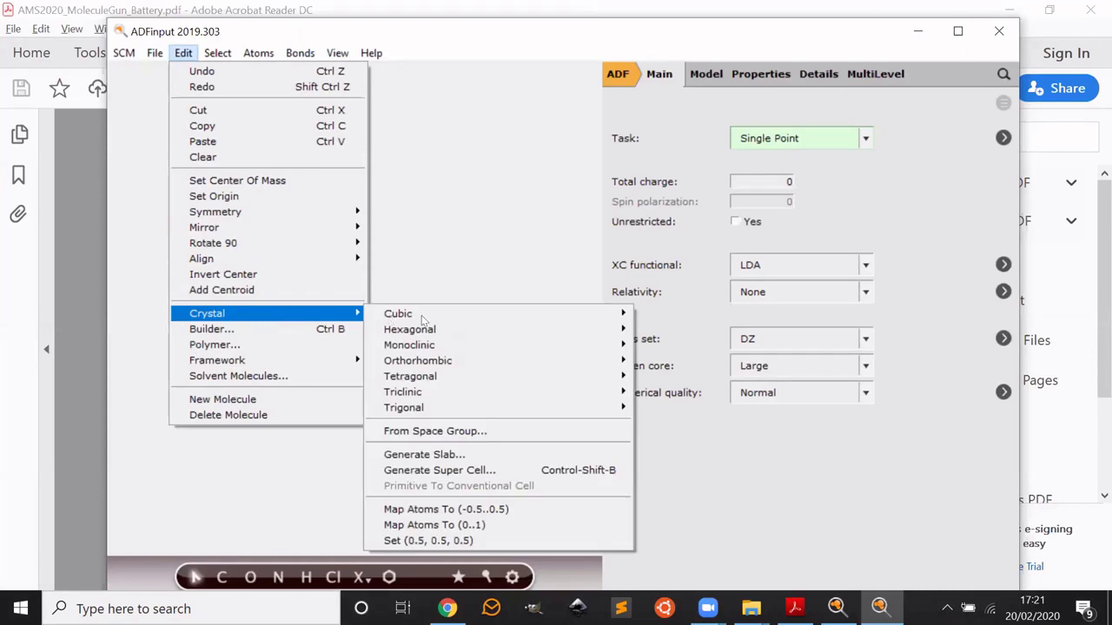
mouse_move(423, 318)
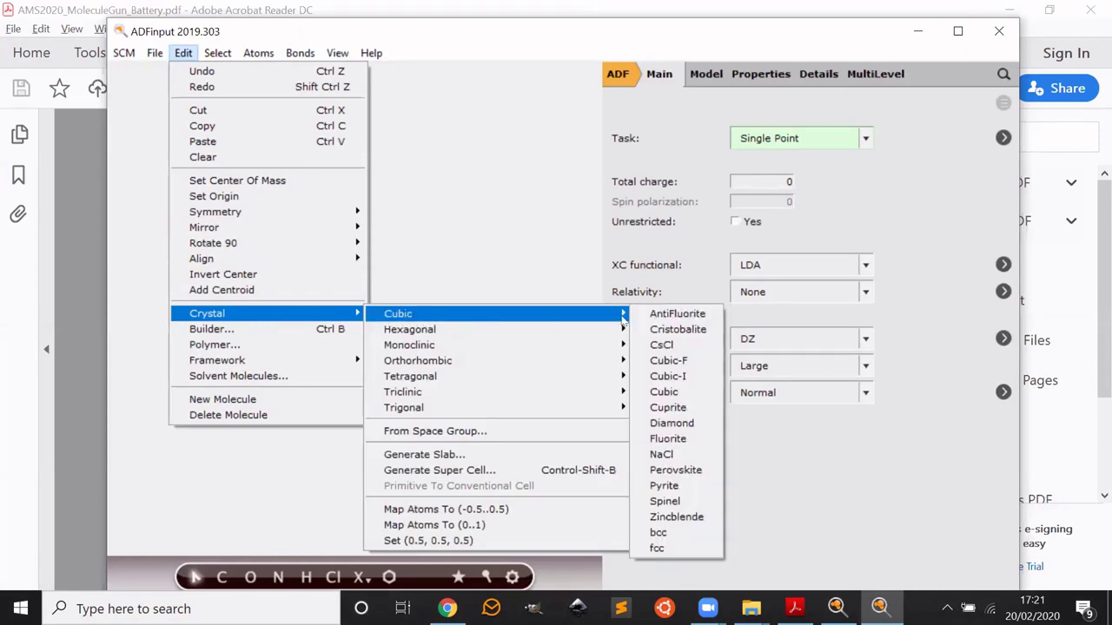
left_click(701, 533)
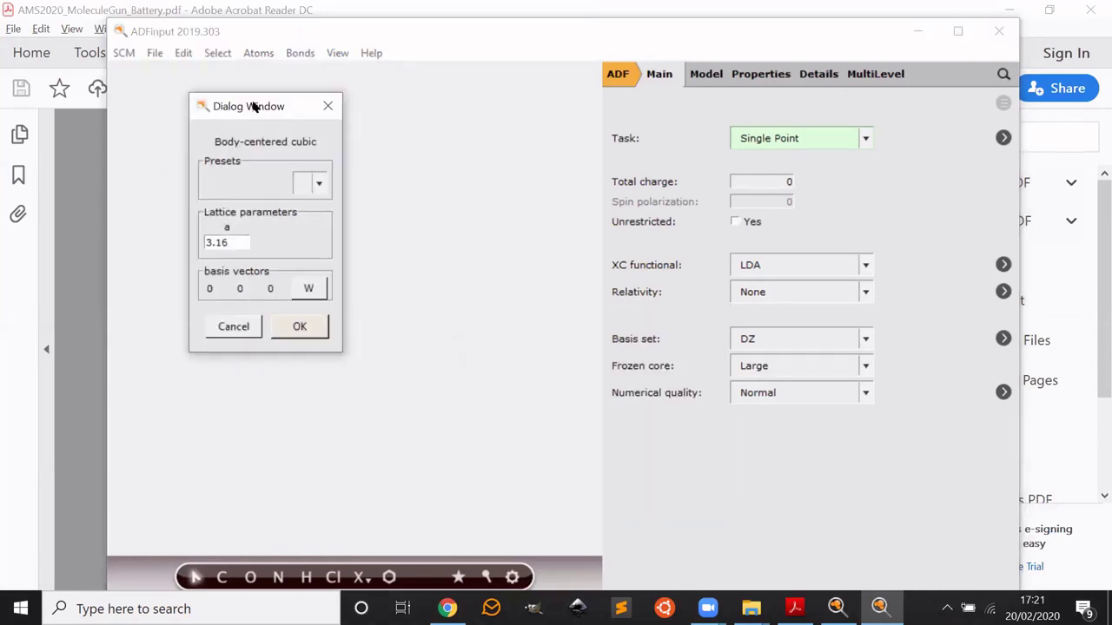
left_click(513, 222)
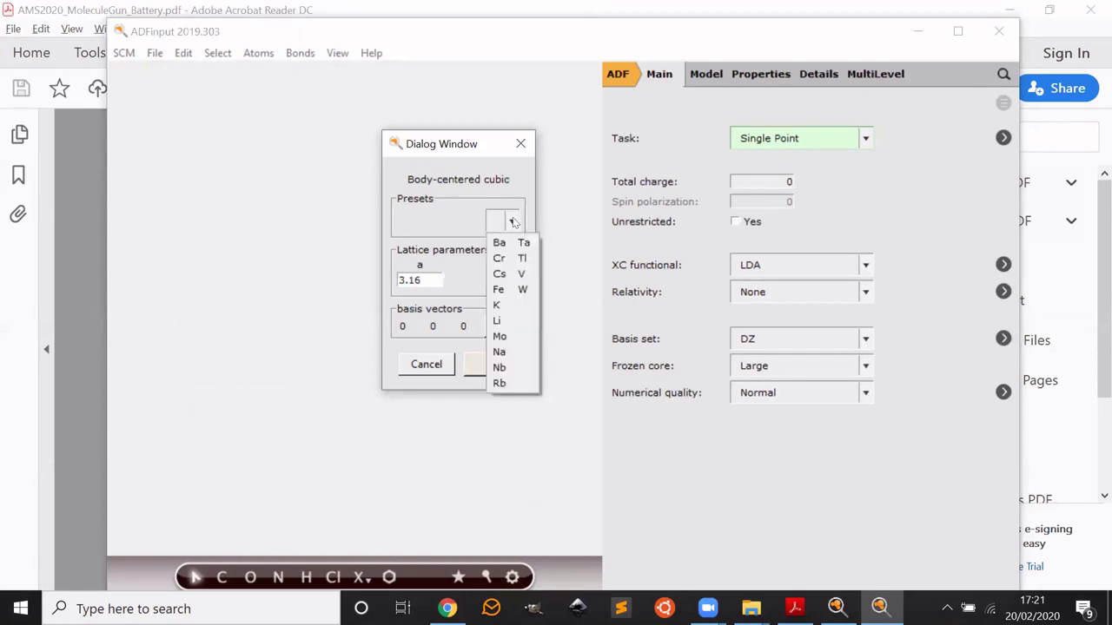
left_click(509, 321)
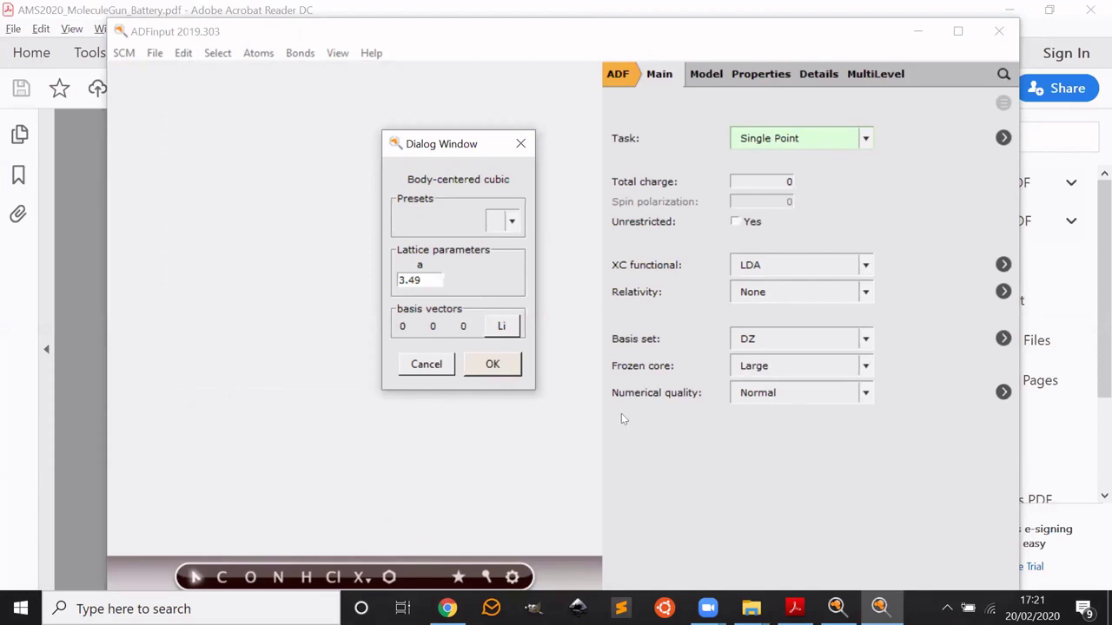
key("Return")
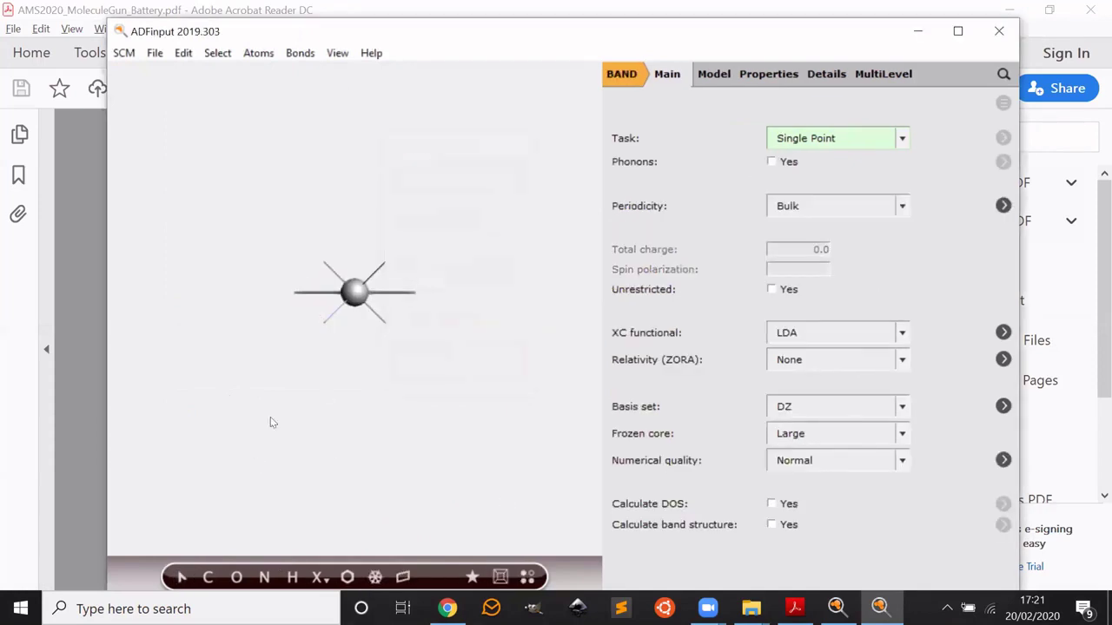
Step: Switch the calculation engine for the lithium crystal to ReaxAms
left_click_drag(273, 422, 707, 117)
left_click(619, 77)
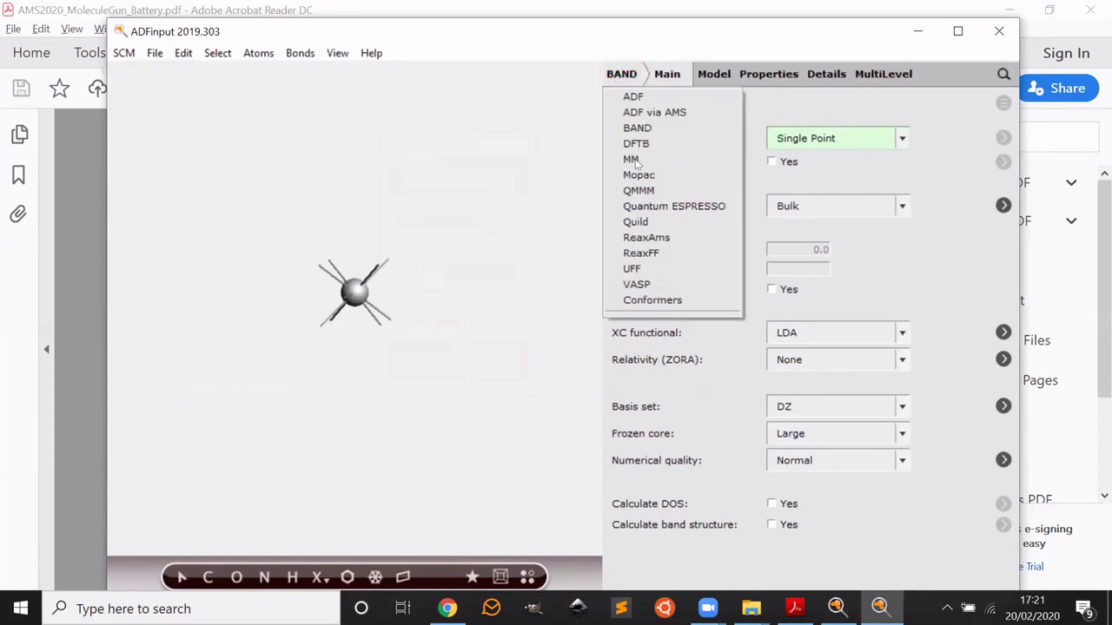
left_click(646, 237)
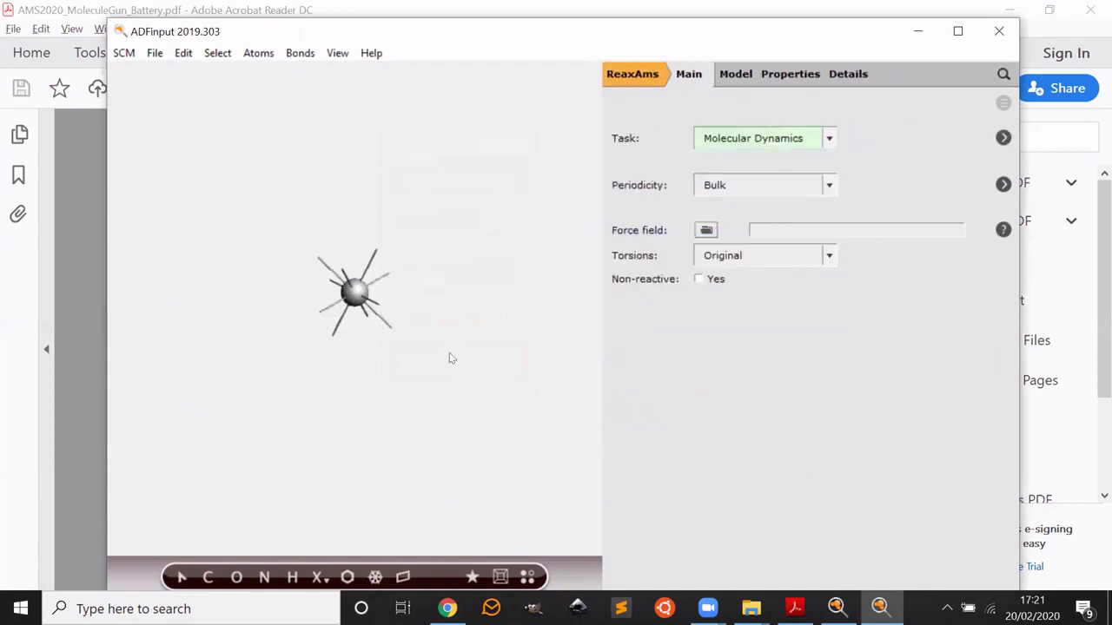
key("alt+Tab")
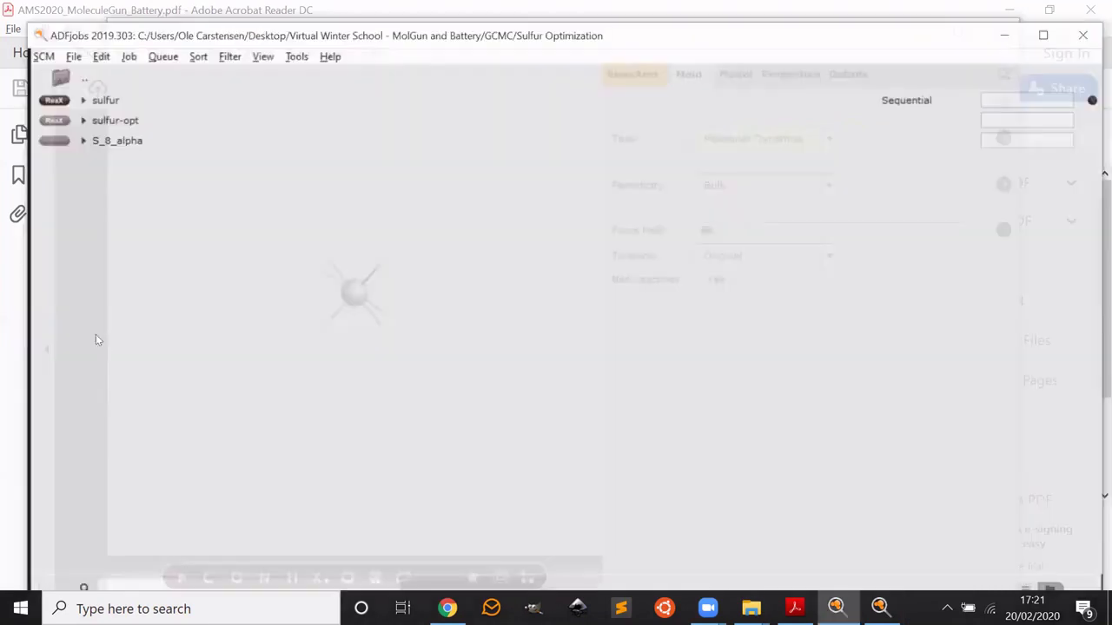
key("alt+Tab")
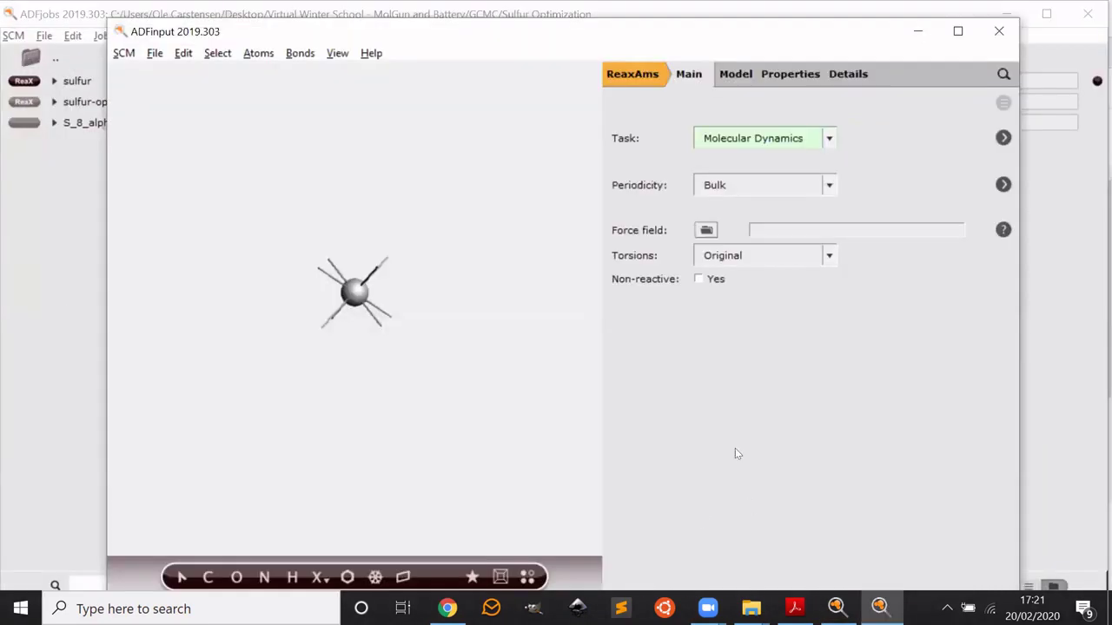
Step: Generate a super cell of the lithium crystal with 8, 8, 8 on the diagonal, as instructed in the PDF slide
left_click(794, 608)
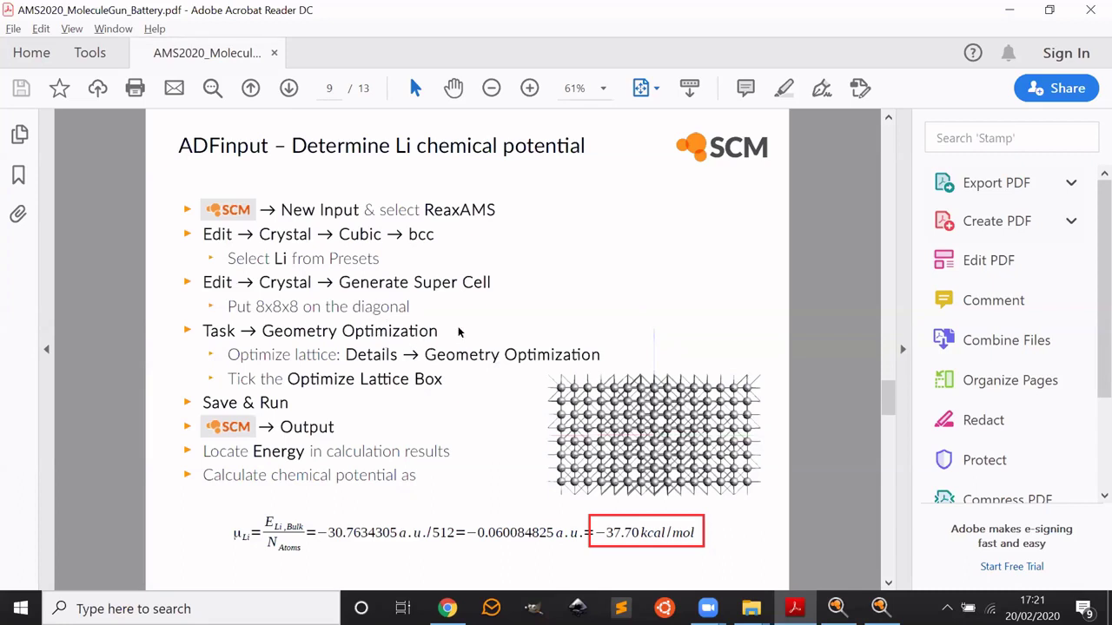
key("alt+Tab")
left_click(184, 53)
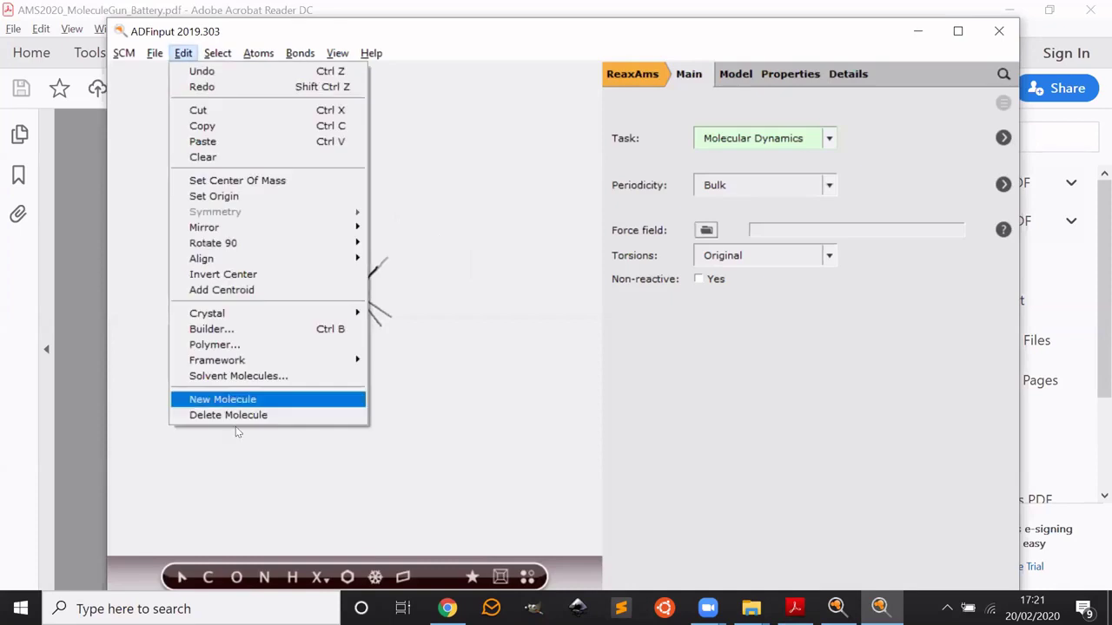
mouse_move(351, 314)
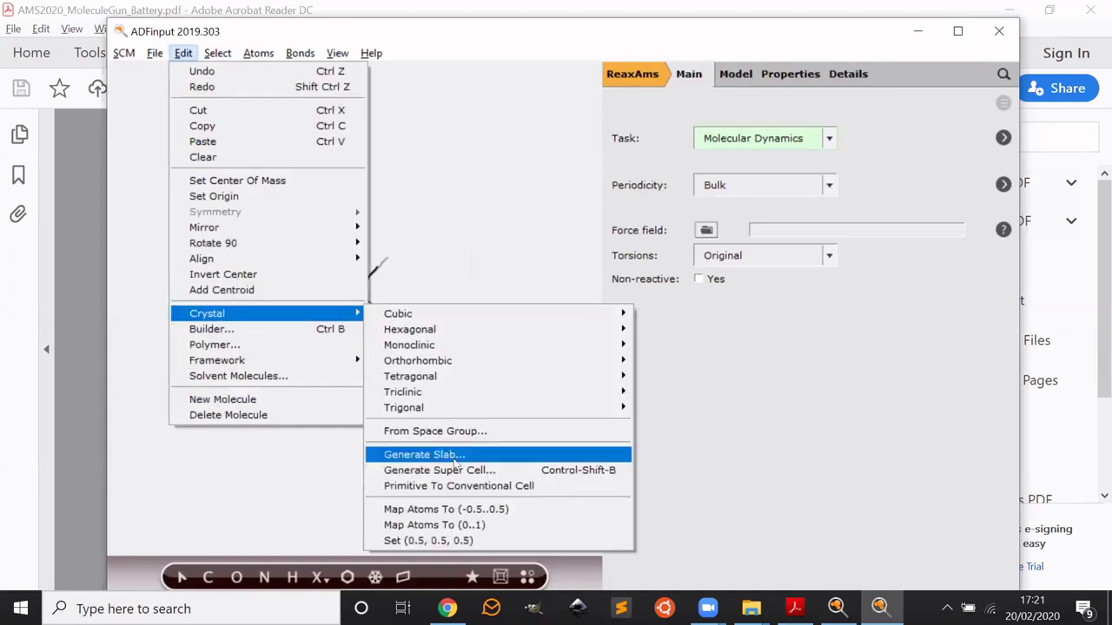
left_click(565, 470)
type("8")
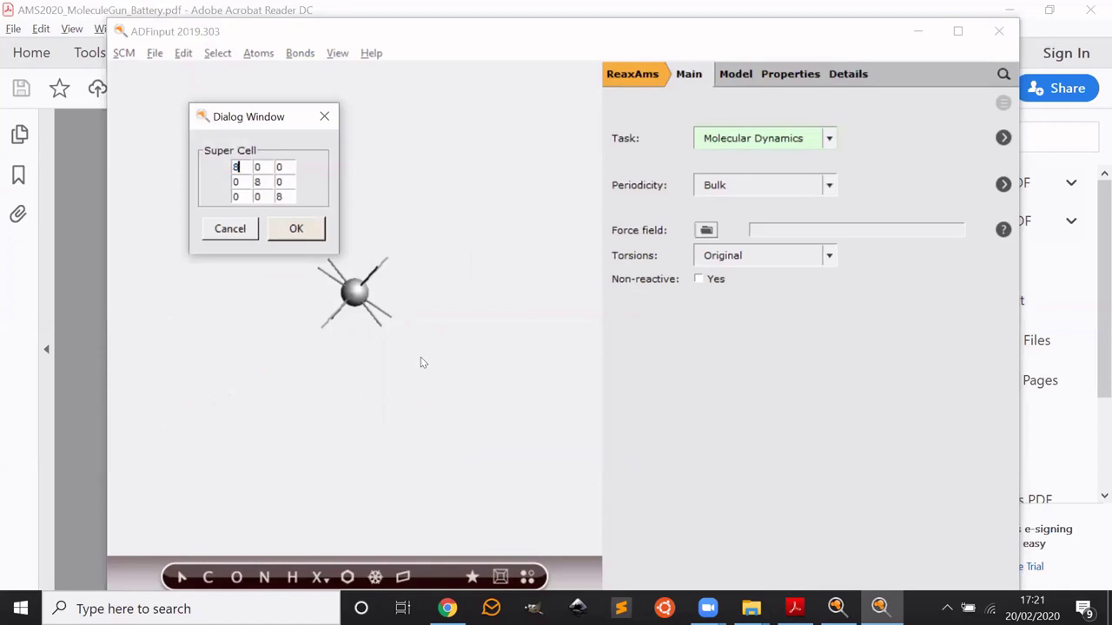
left_click(296, 229)
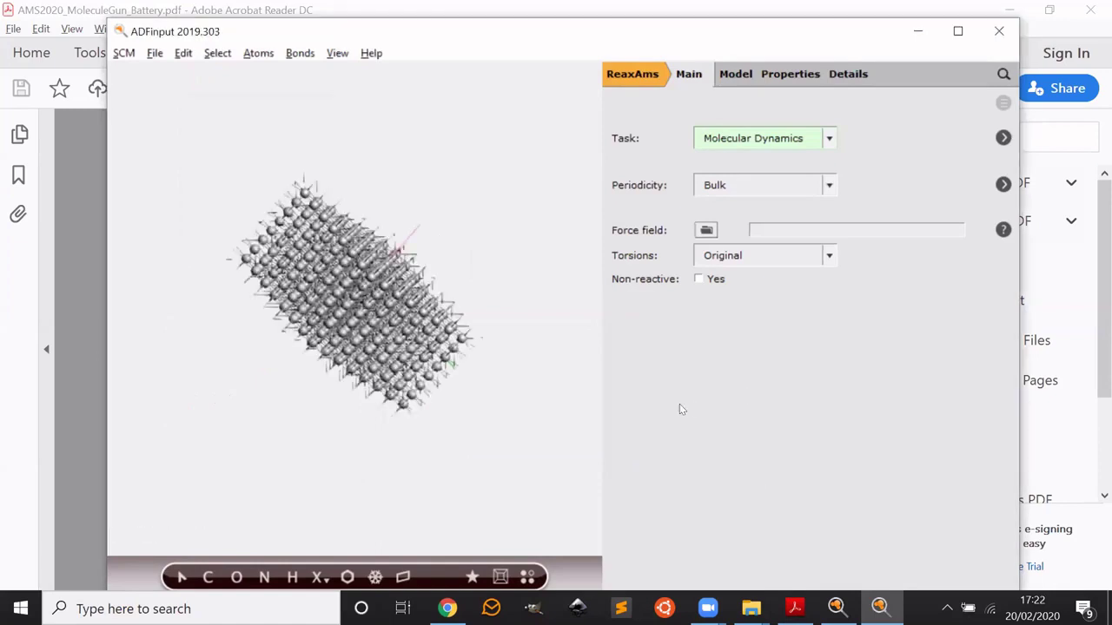
Step: Examine the lithium super cell from several angles and with its periodic images shown, and consult the PDF slide for the remaining setup
left_click_drag(235, 379, 519, 560)
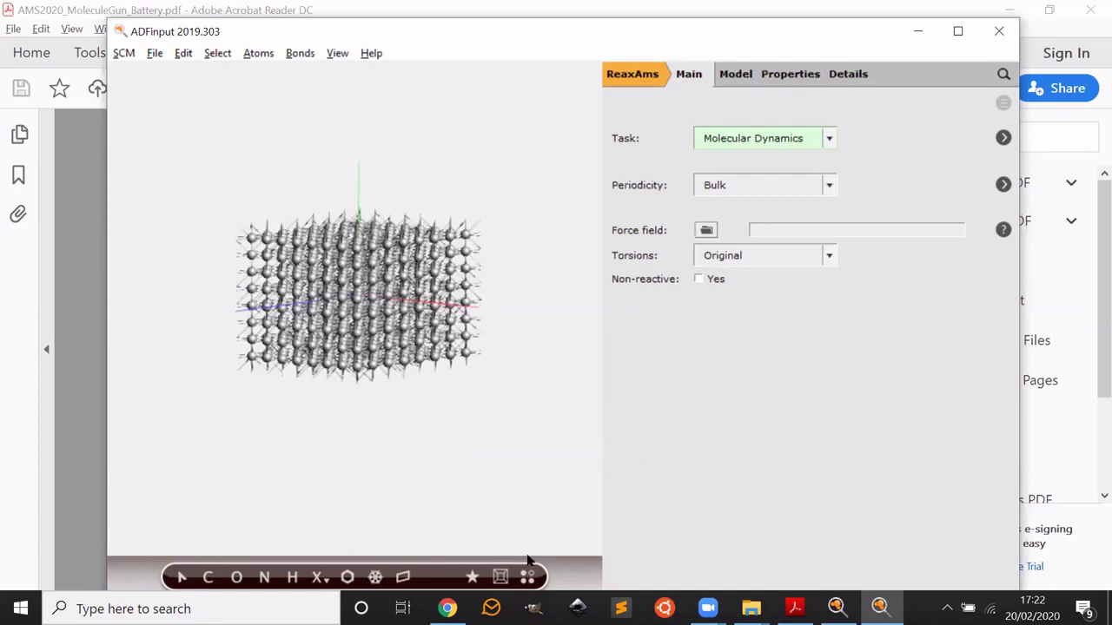
left_click(527, 576)
left_click_drag(389, 474, 439, 477)
left_click_drag(467, 518, 513, 565)
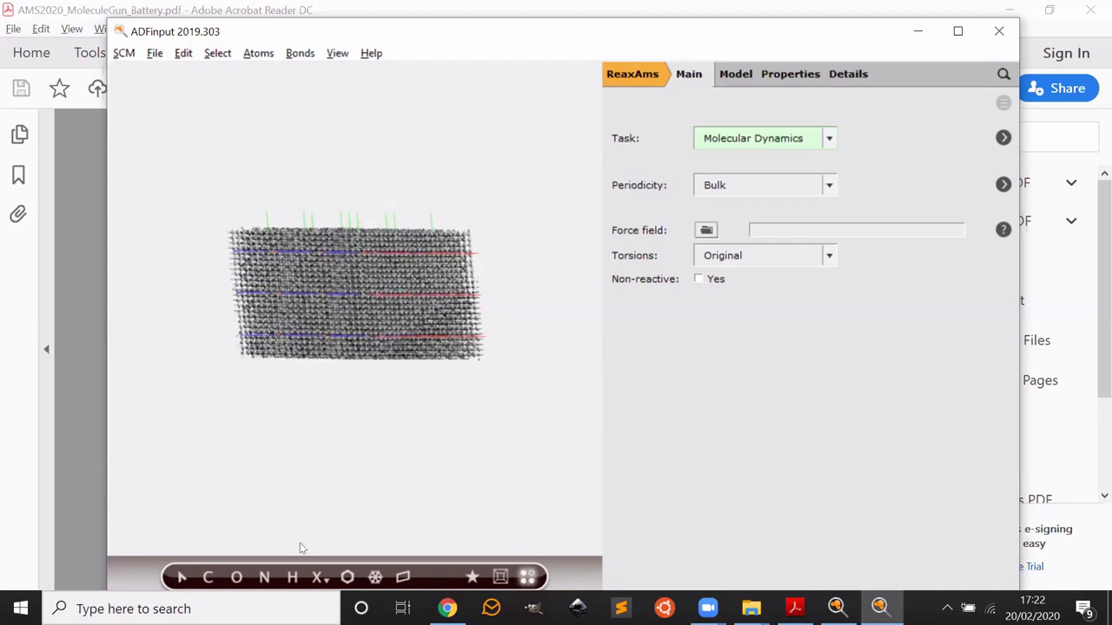
scroll(299, 444, "up", 3)
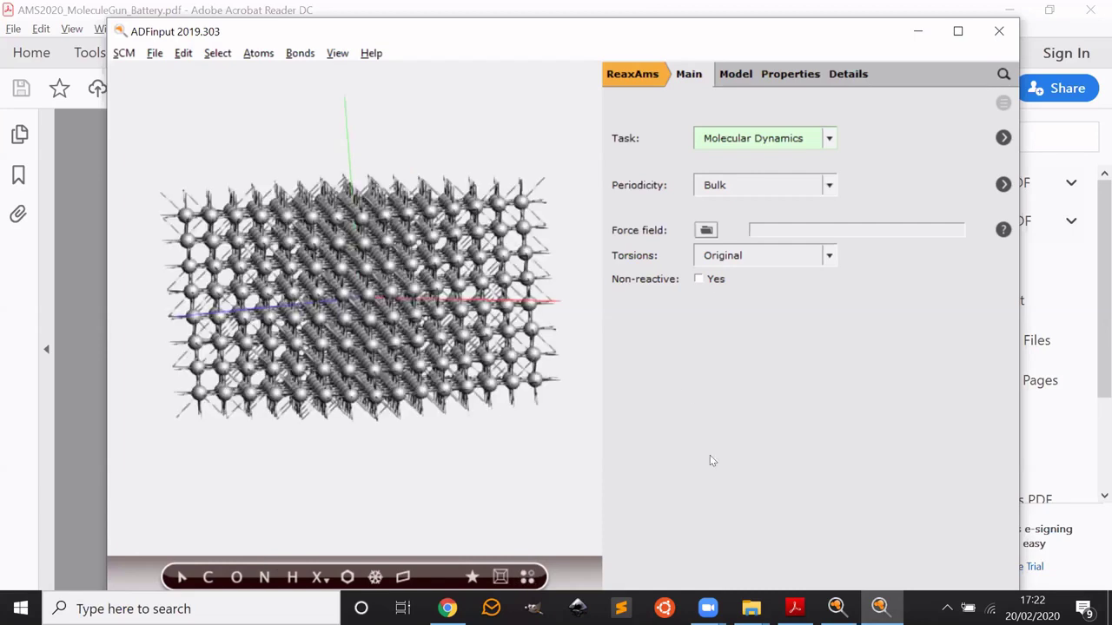
key("alt+Tab")
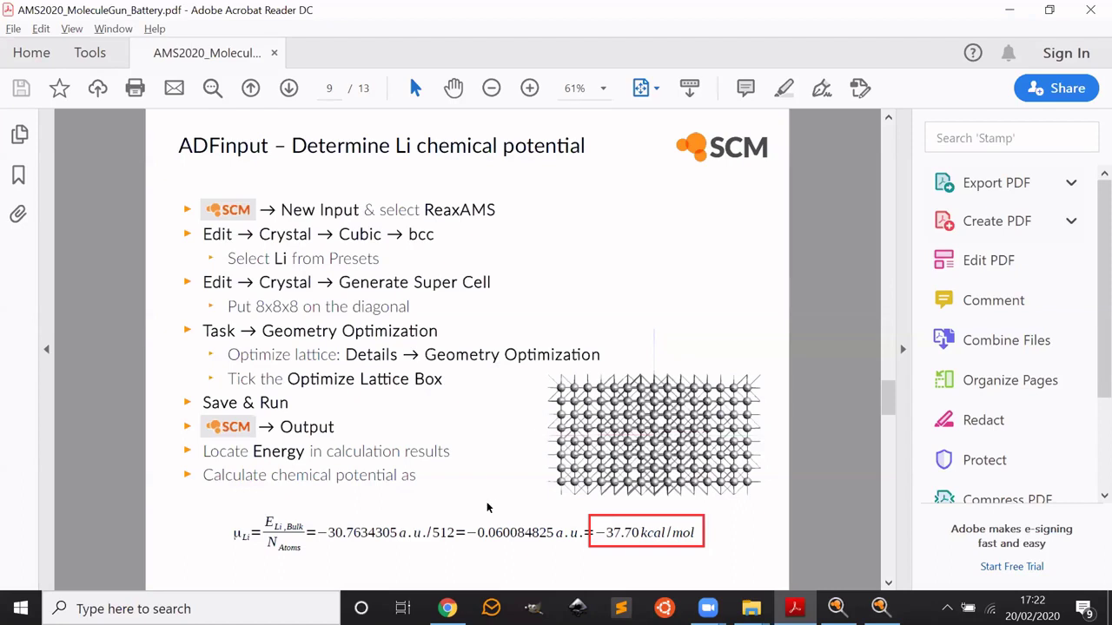
key("alt+Tab")
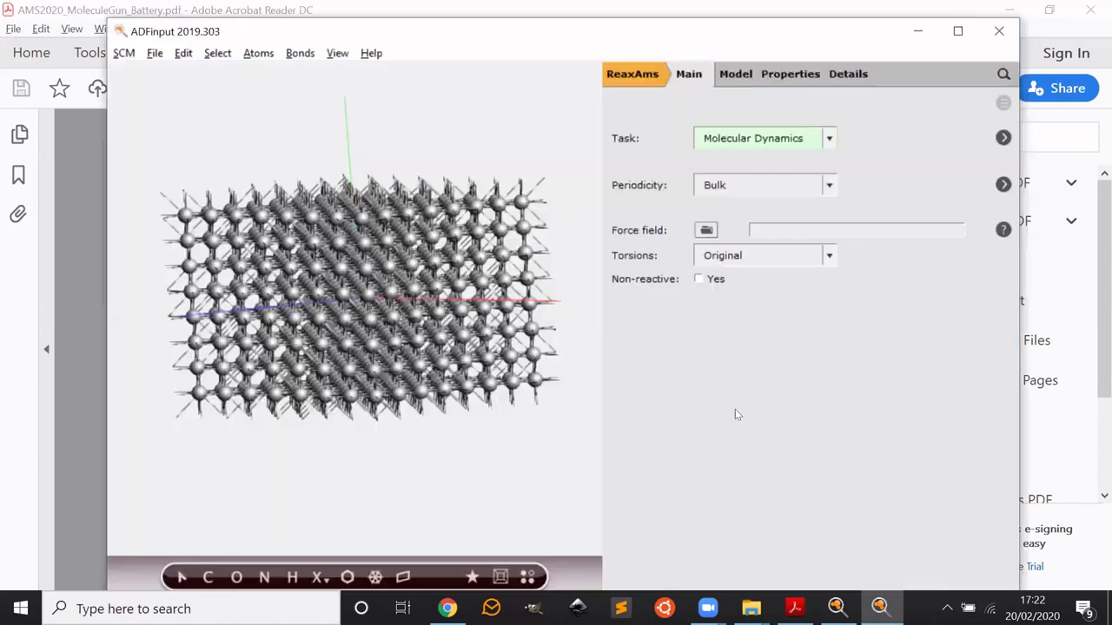
mouse_move(440, 445)
left_mouse_down()
mouse_move(423, 459)
mouse_move(440, 452)
left_mouse_up()
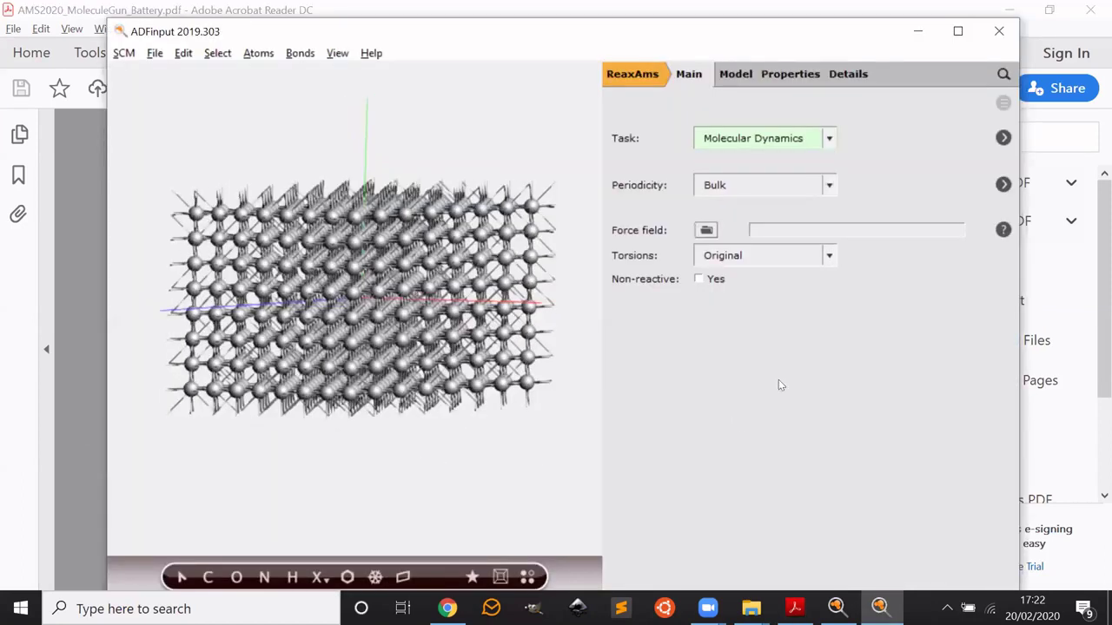
Step: Set the task to Geometry Optimization and choose the LiS.ff force field
left_click(785, 139)
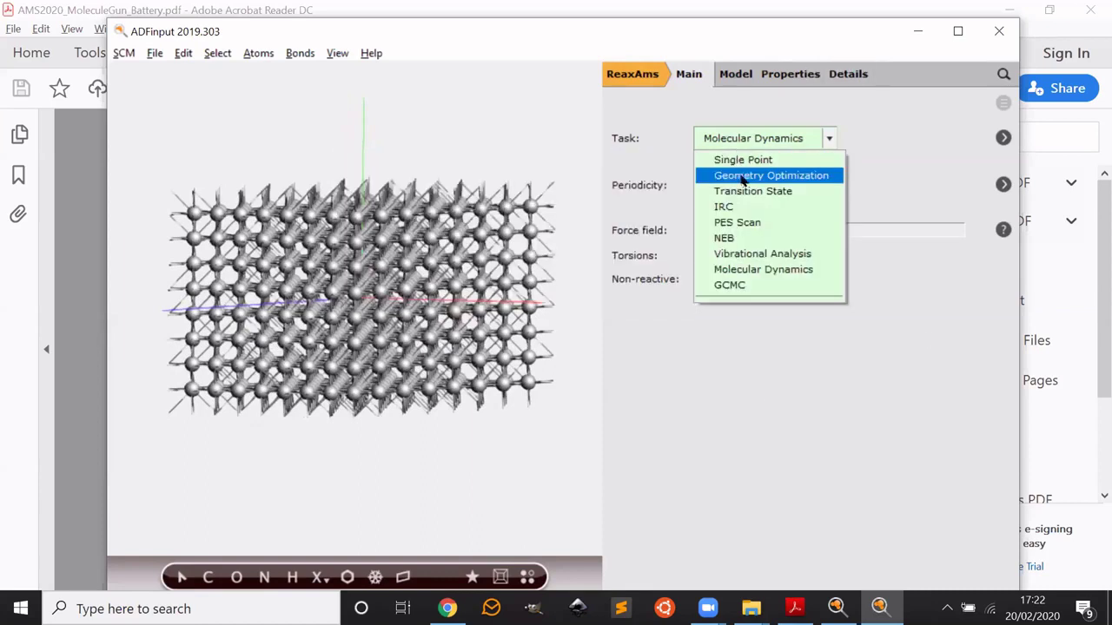
left_click(745, 176)
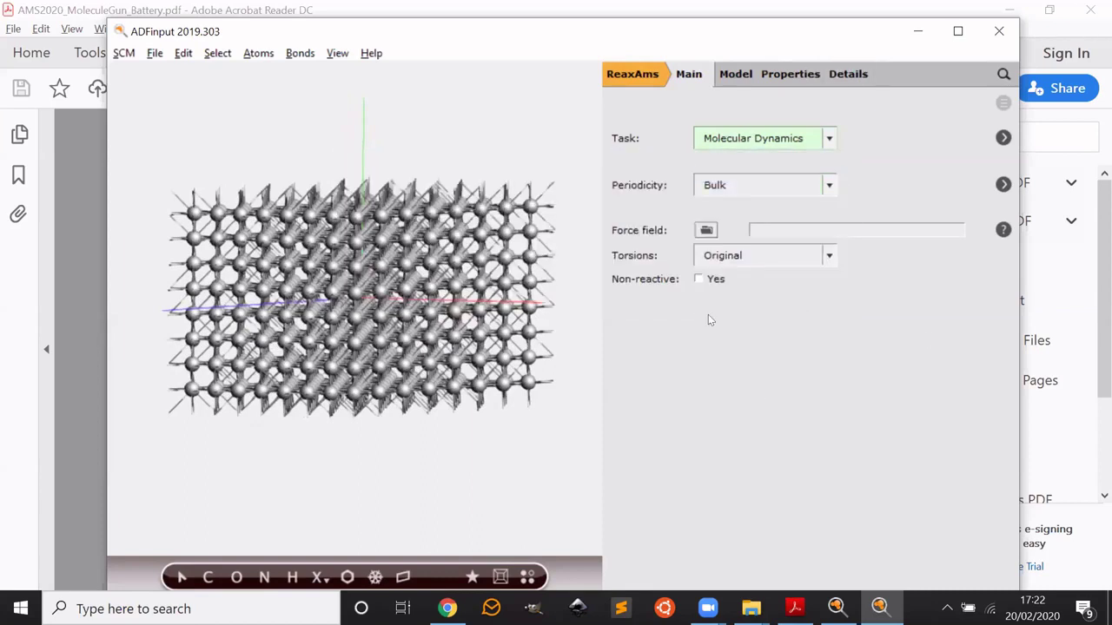
left_click(706, 230)
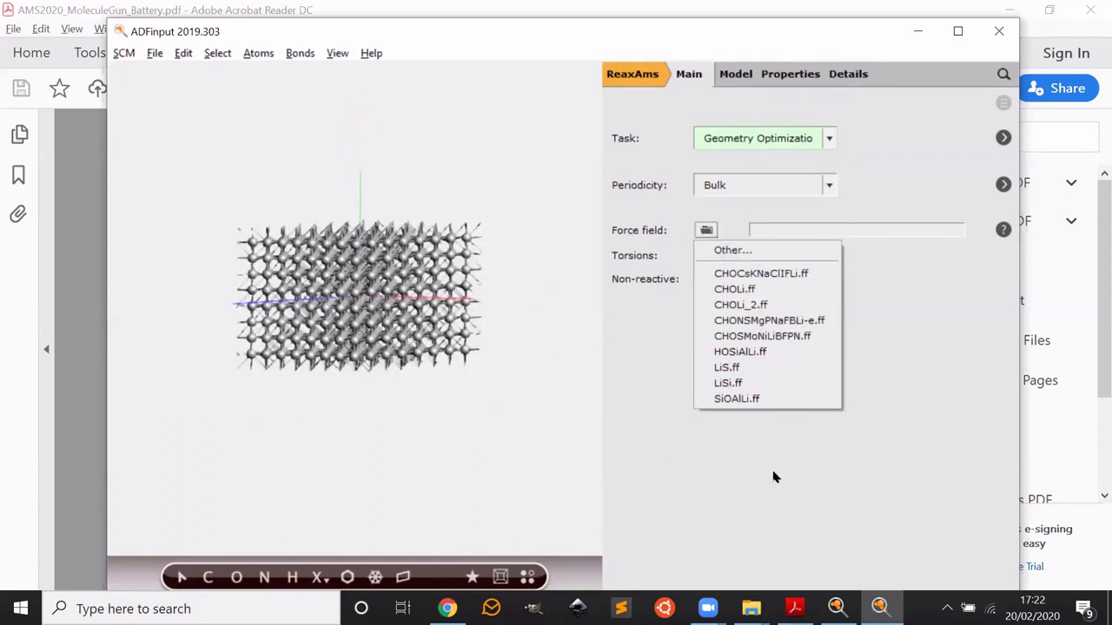
left_click(771, 369)
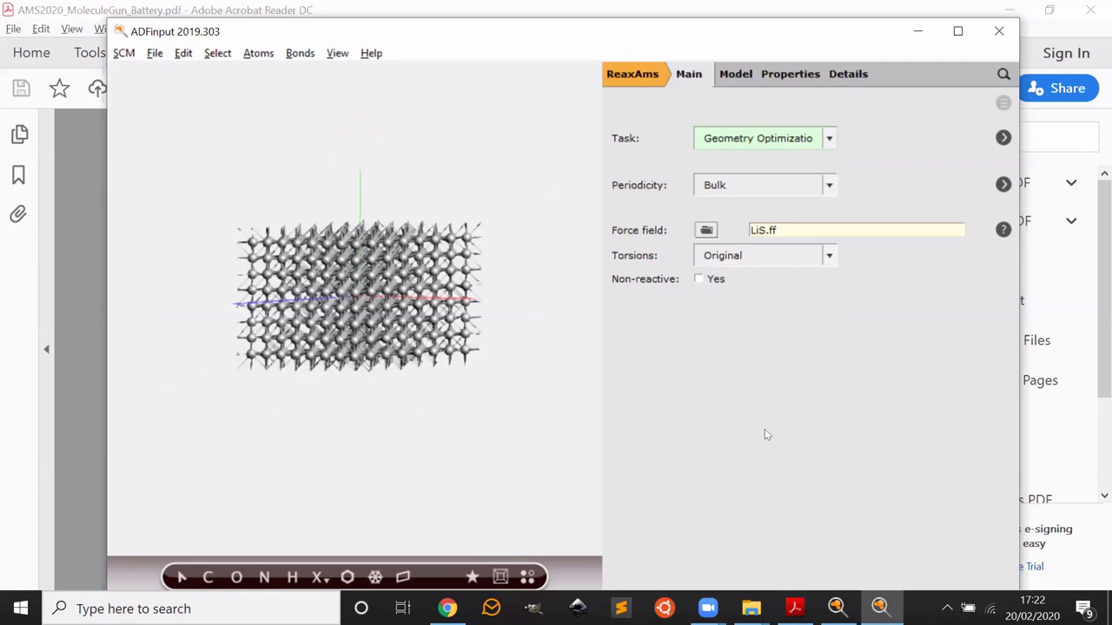
Step: Enable lattice optimization in the geometry optimization details and return to the main settings
left_click(1003, 138)
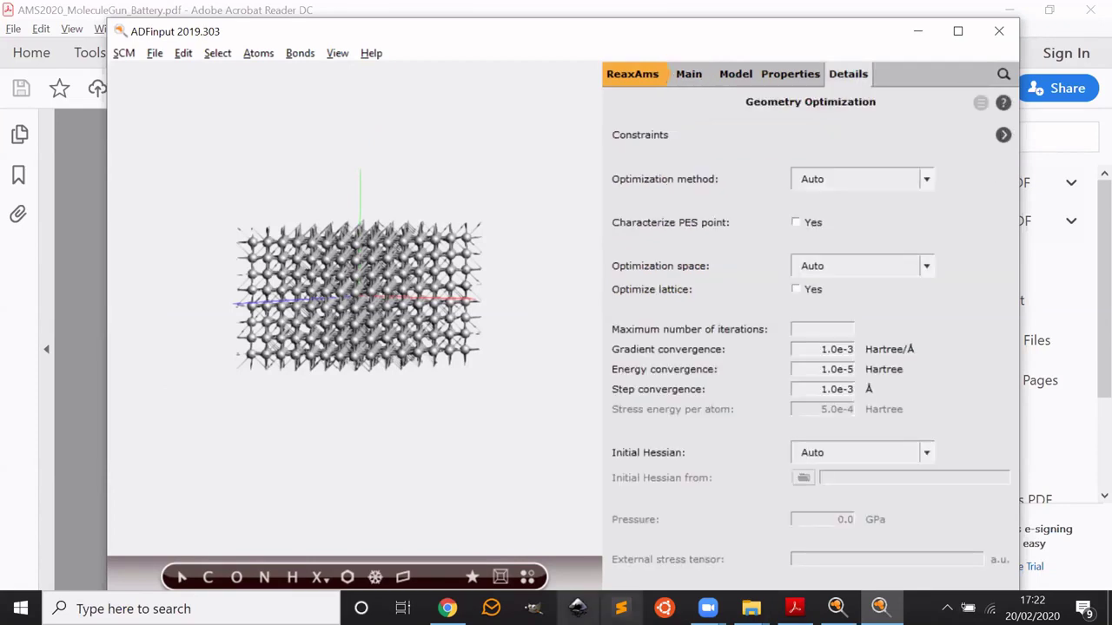
left_click(795, 290)
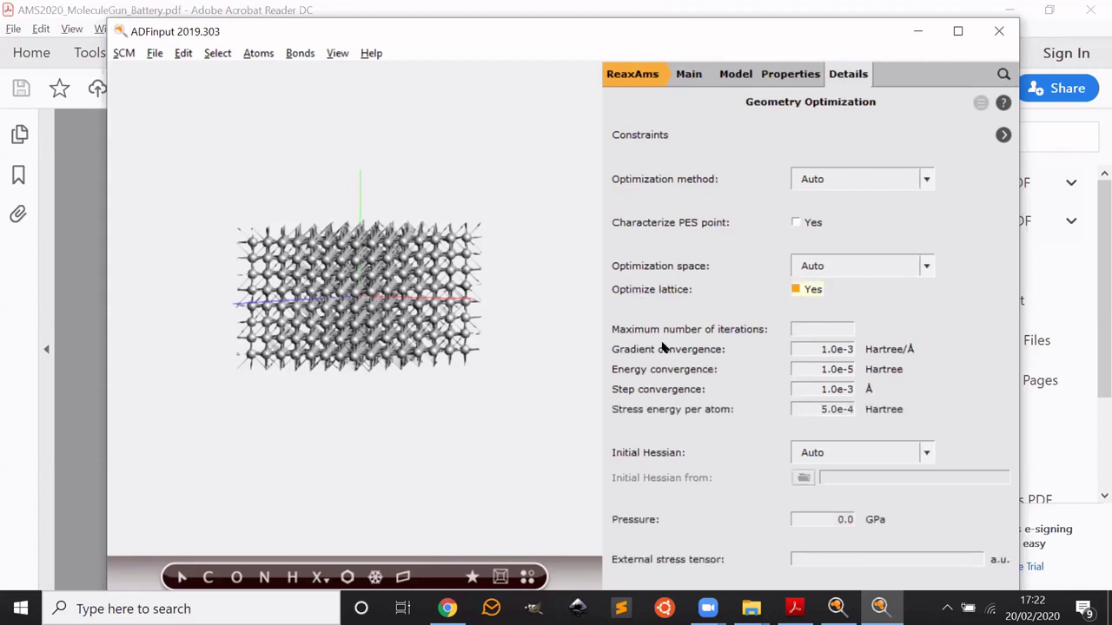
left_click(689, 75)
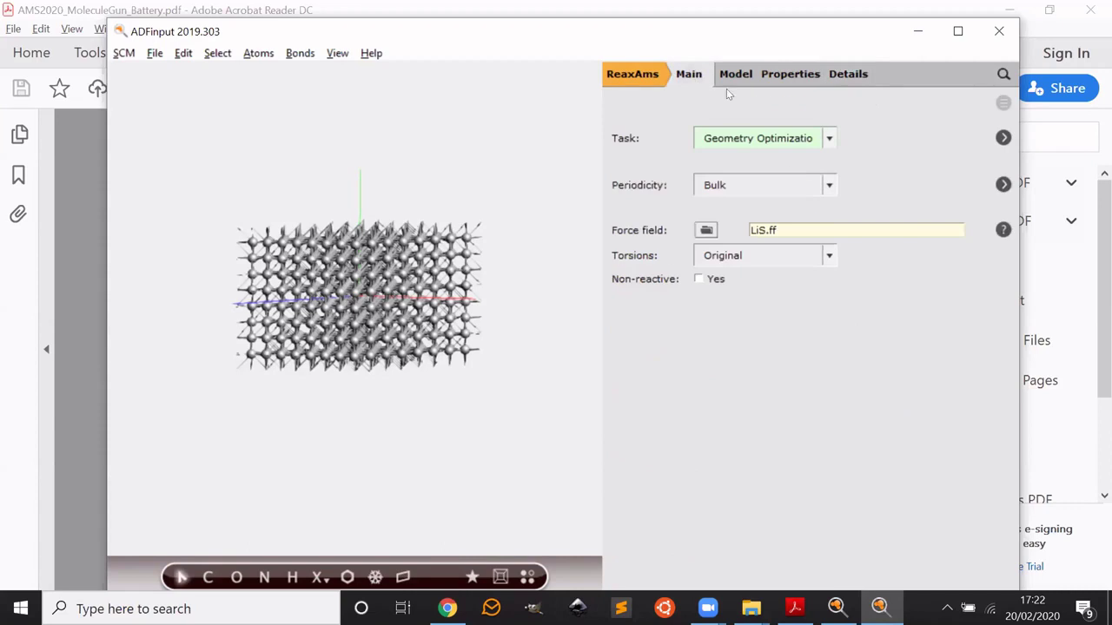
Step: Save the lithium input as Li in the Li Optimization folder inside GCMC
left_click(154, 53)
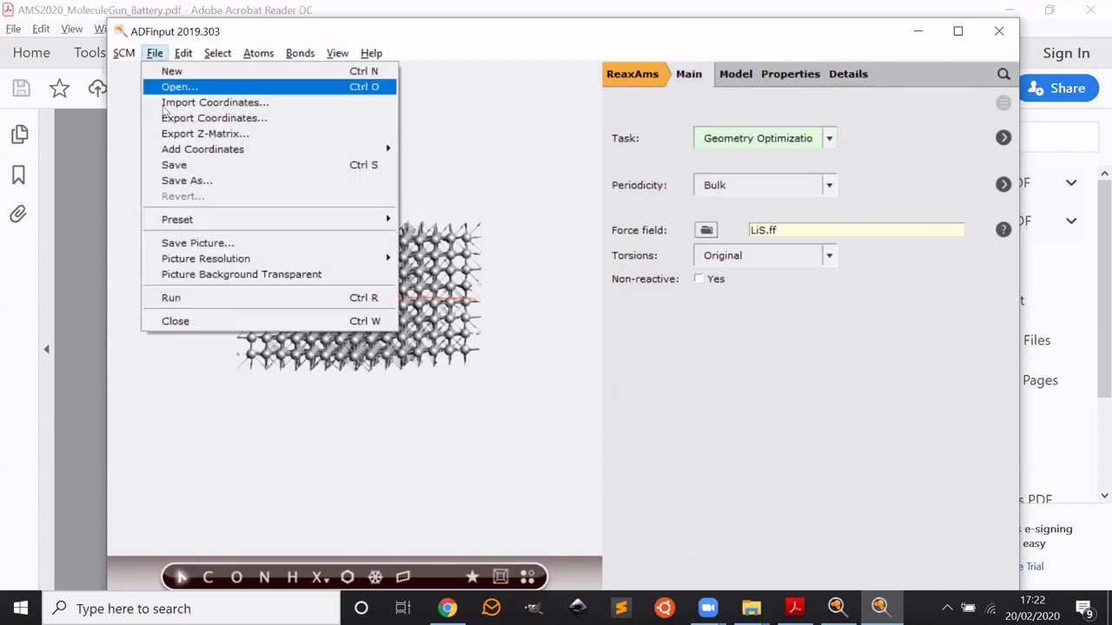
left_click(169, 181)
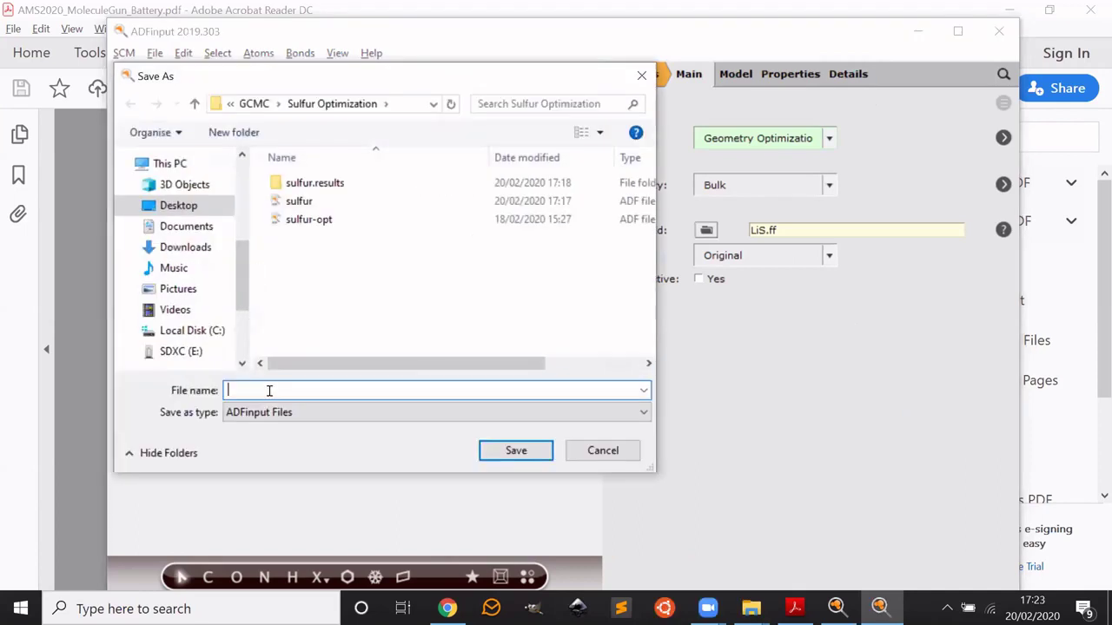
left_click(195, 104)
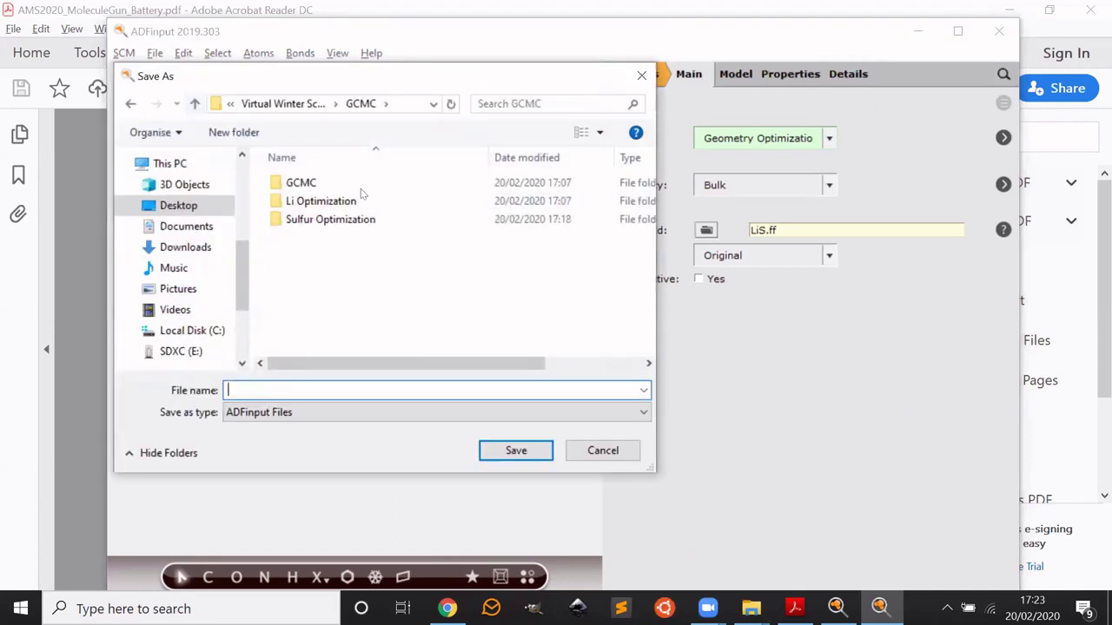
double_click(352, 200)
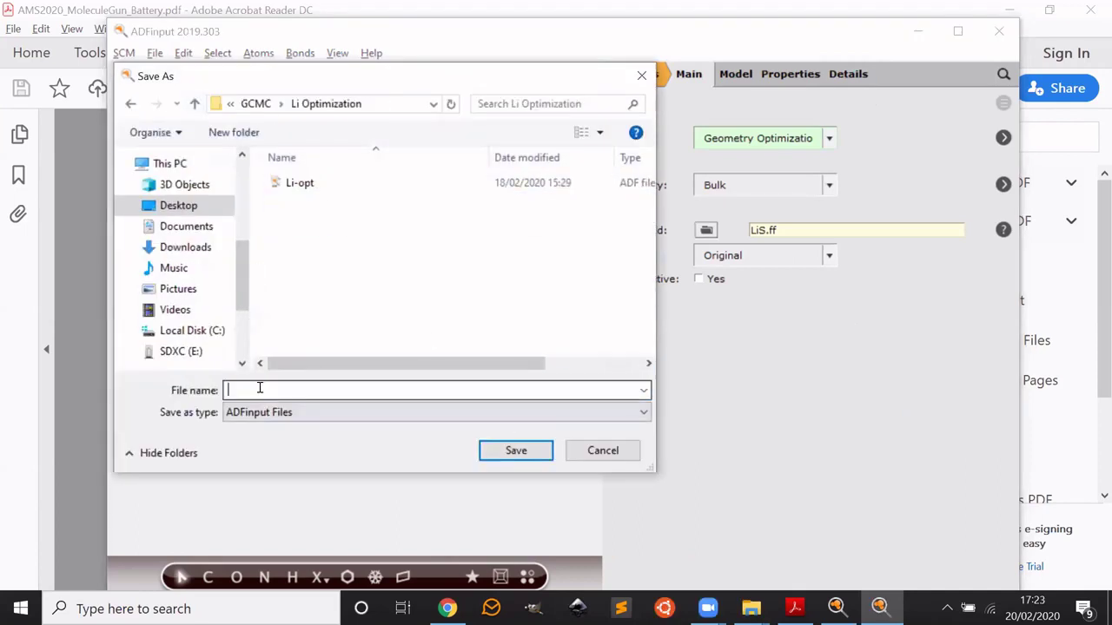
type("Li")
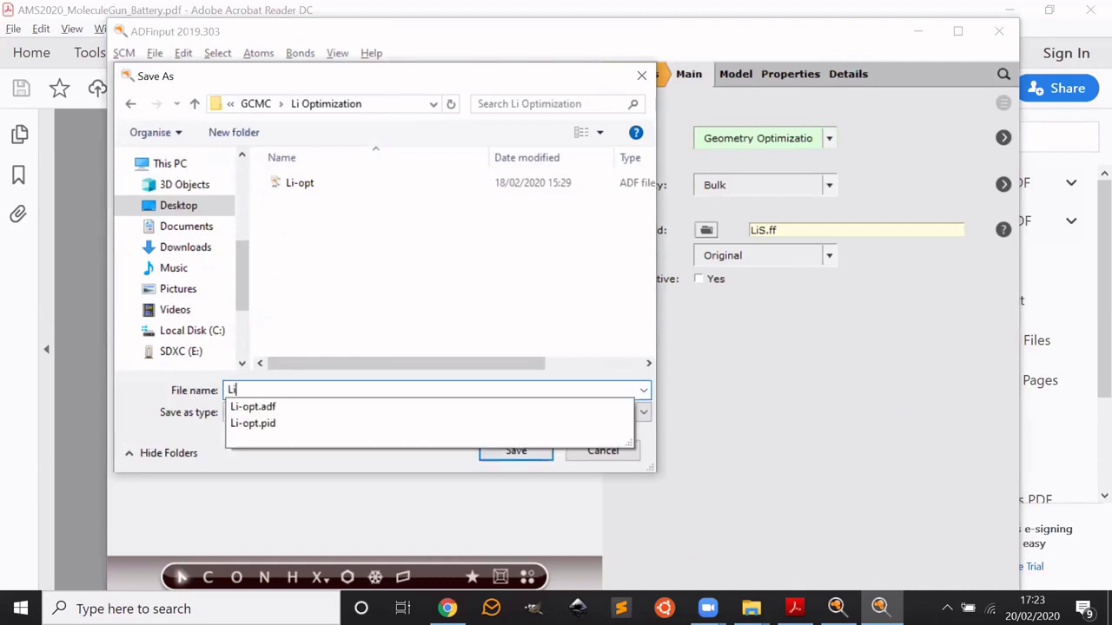
key("Up")
key("Up")
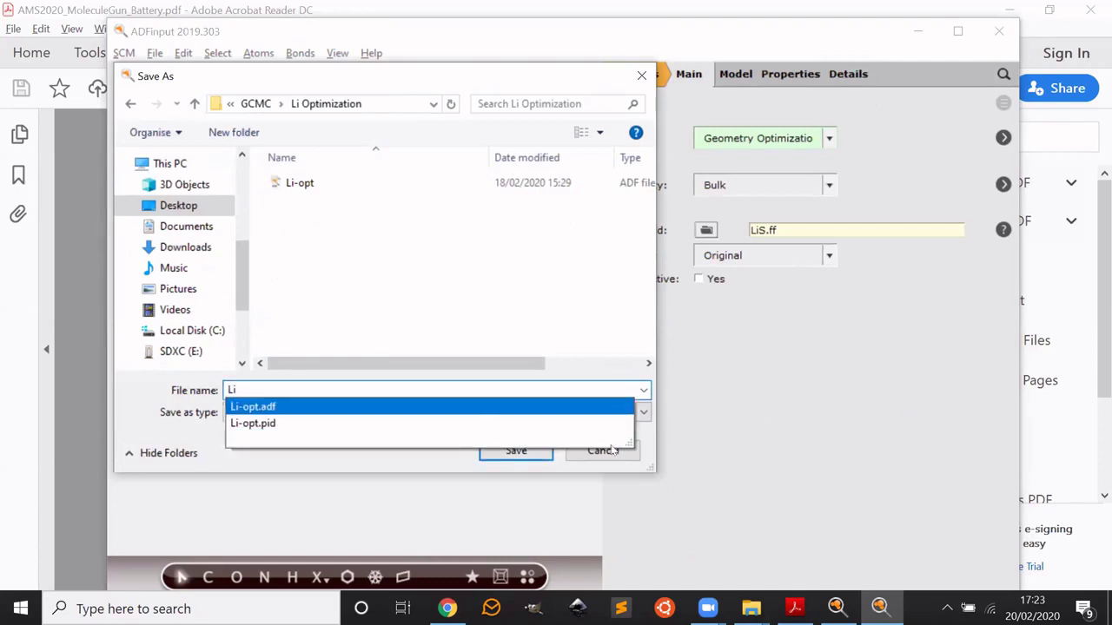
key("Return")
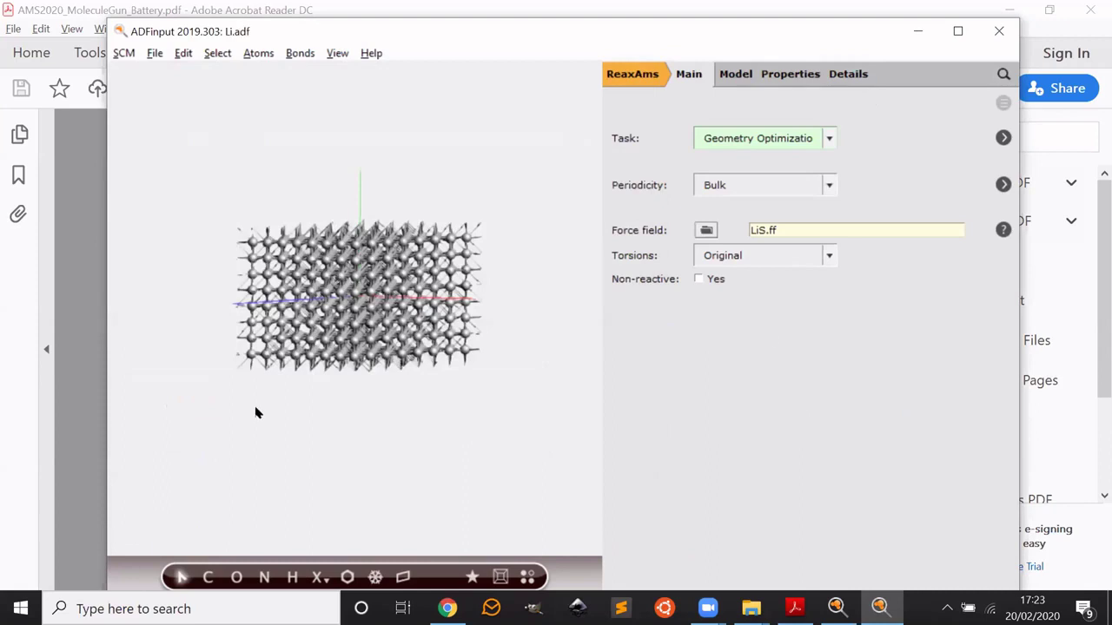
Step: Run the Li geometry optimization job and read the new coordinates from its results into the input
left_click_drag(231, 377, 302, 437)
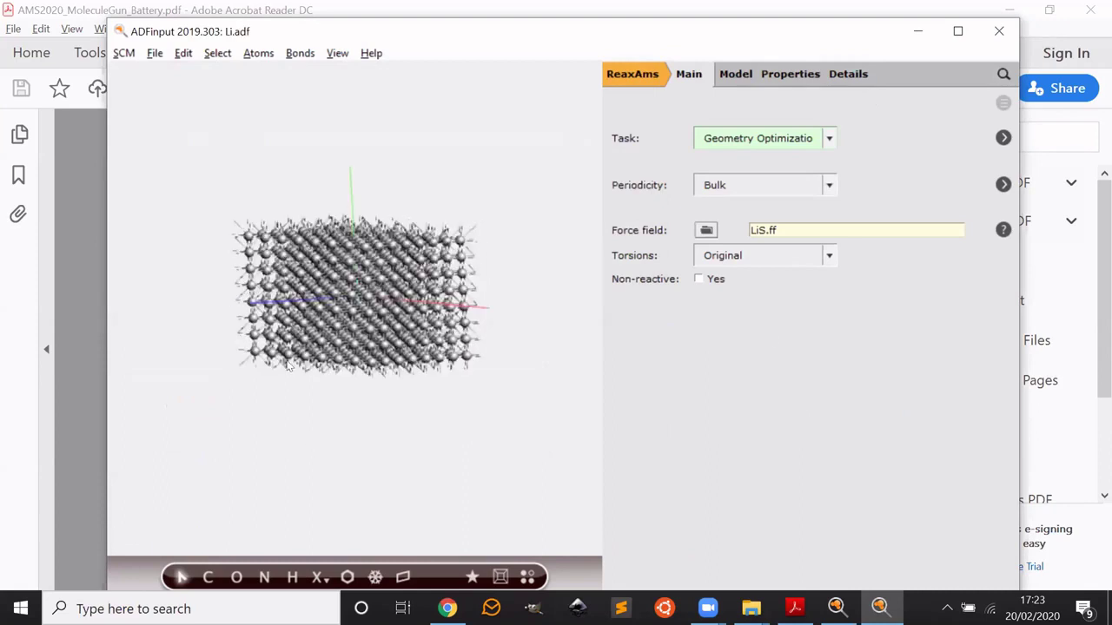
left_click_drag(286, 361, 307, 372)
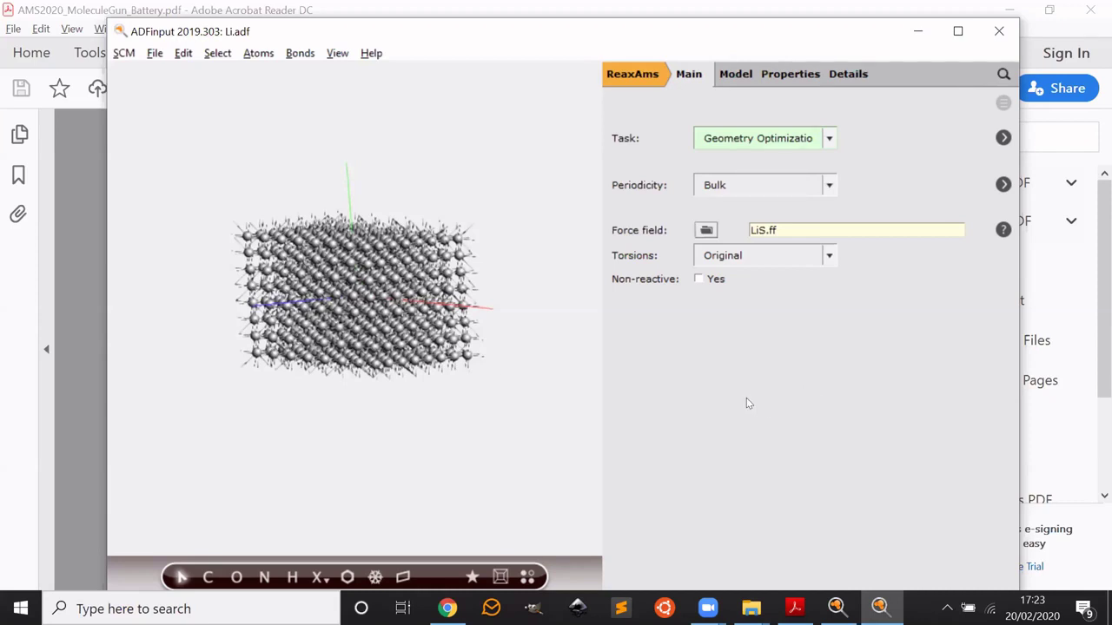
key("ctrl+r")
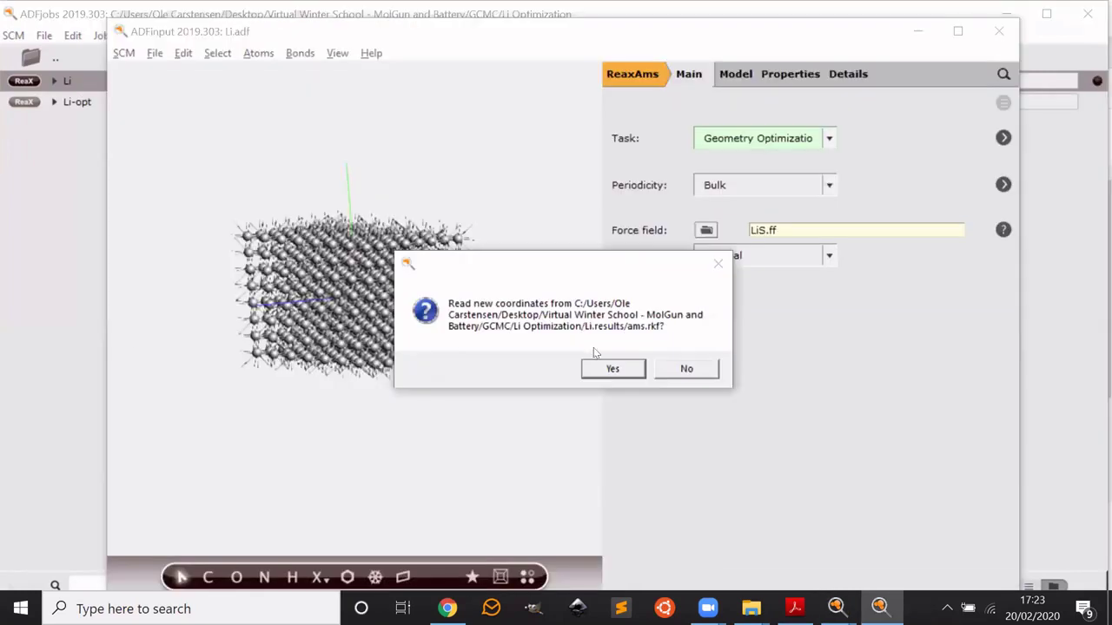
left_click(611, 368)
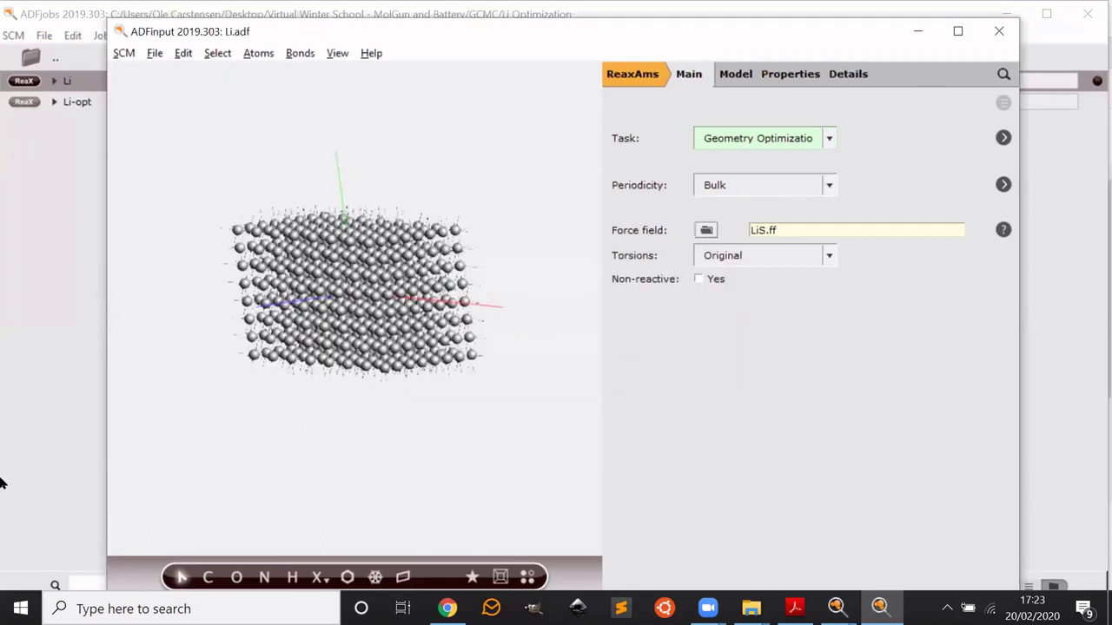
Step: Switch to ADFjobs, select the Li job, consult the PDF slide for the remaining instructions and open the job's output
left_click(27, 239)
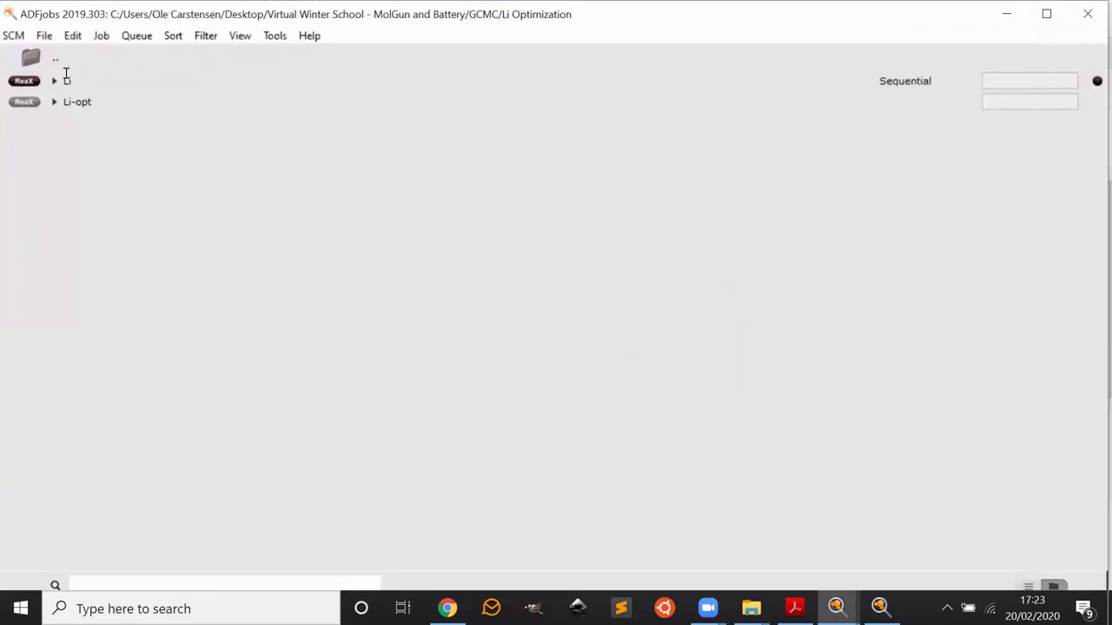
left_click(65, 77)
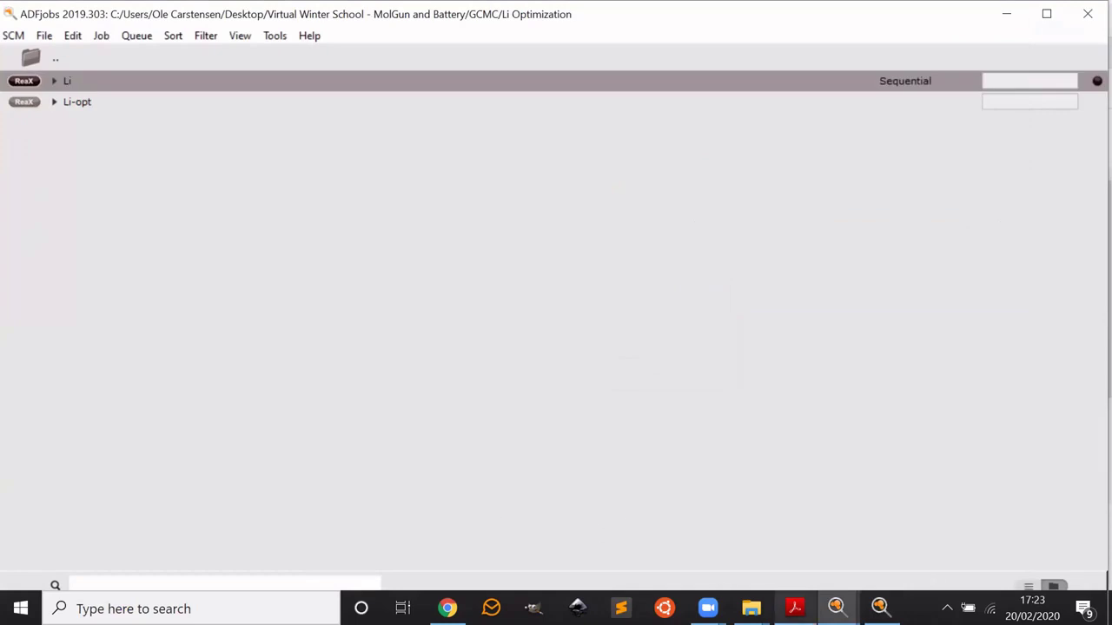
left_click(794, 608)
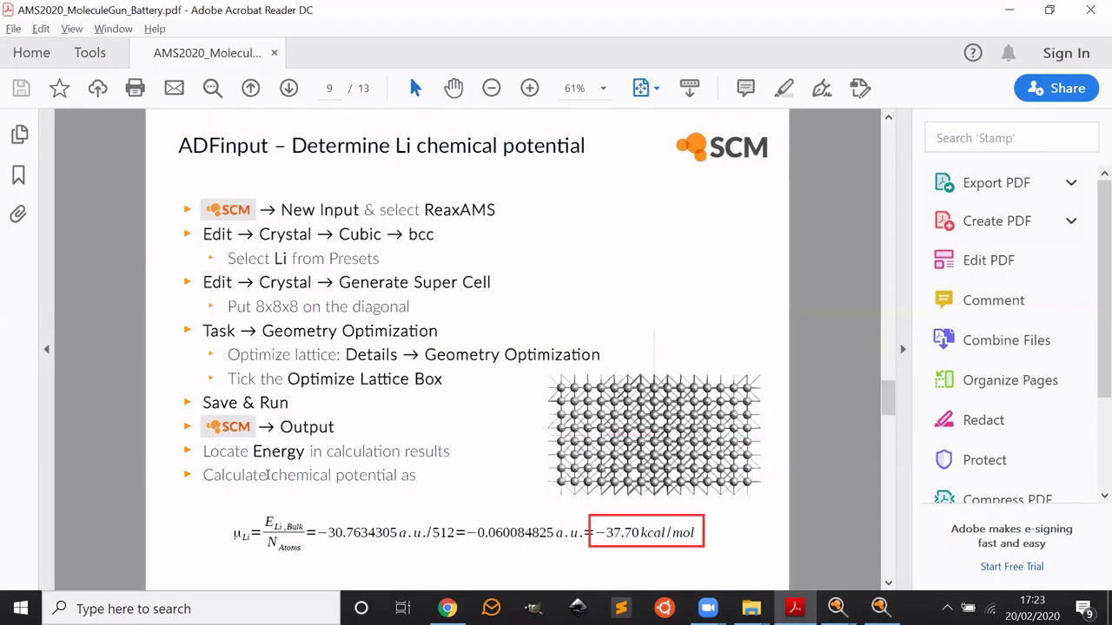
key("alt+Tab")
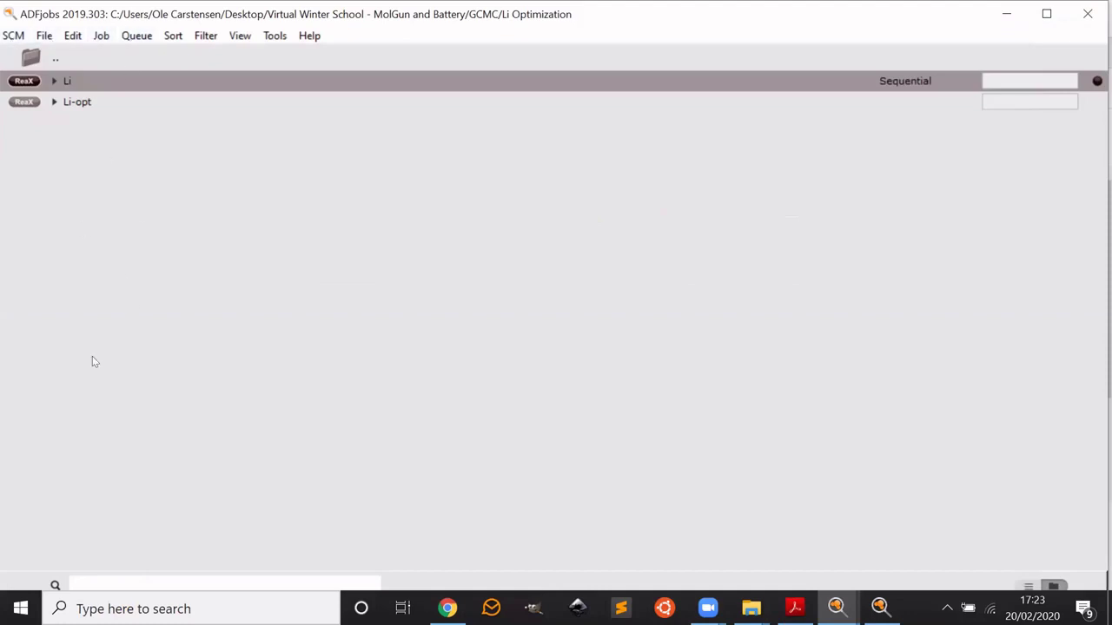
left_click(12, 35)
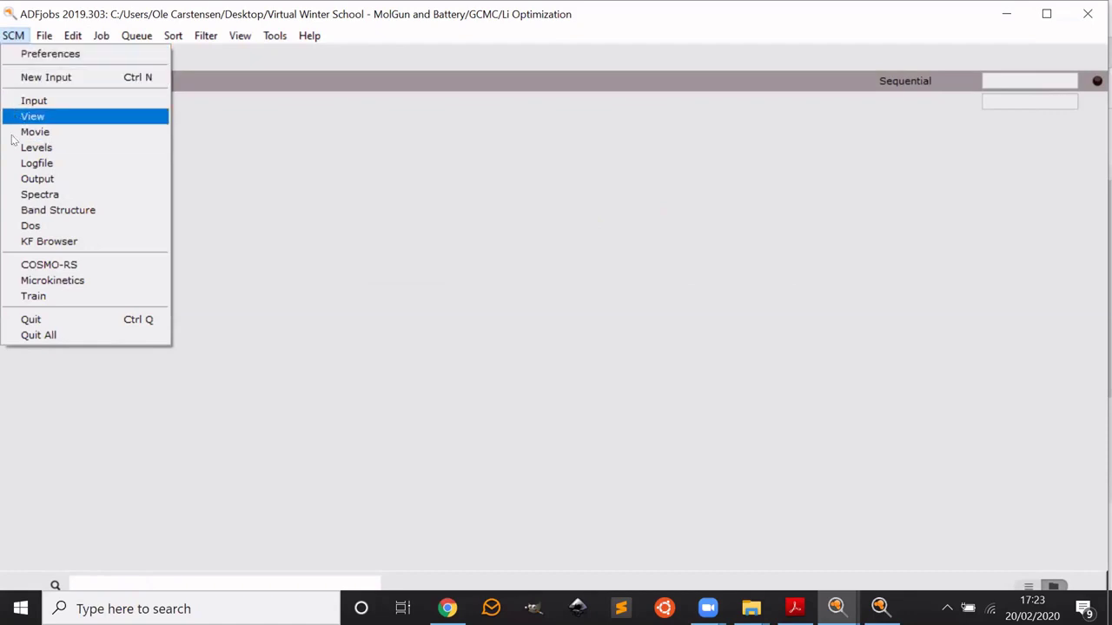
left_click(11, 179)
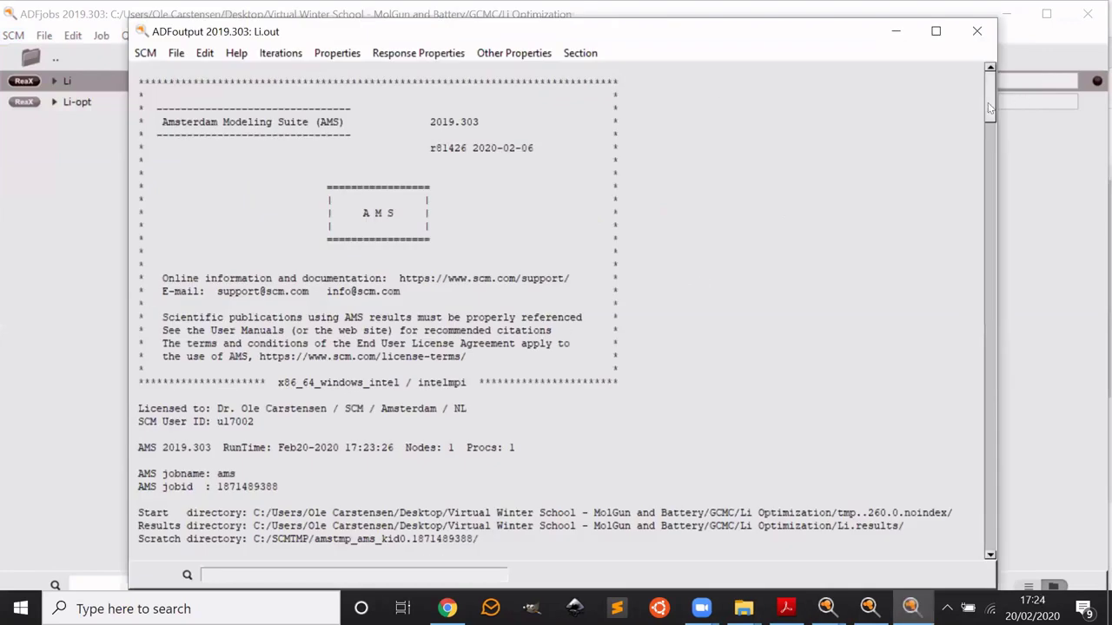
Step: Locate and highlight the energy under the calculation results in the Li output, and the last atom's index at the end of the gradients list
left_click_drag(984, 264, 989, 547)
scroll(350, 304, "up", 6)
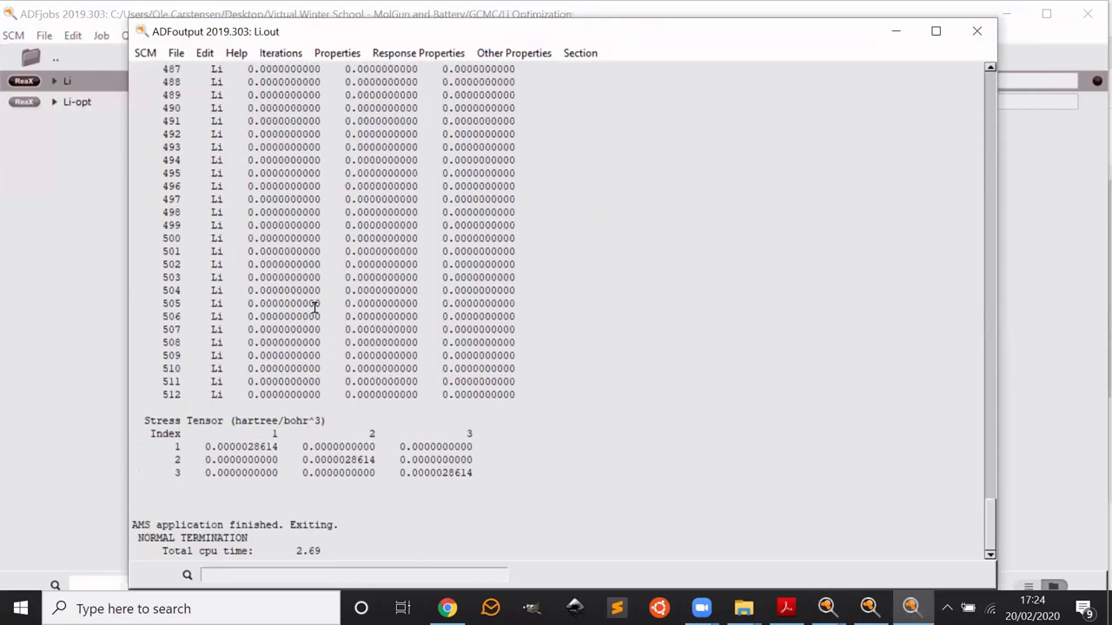
scroll(324, 307, "up", 20)
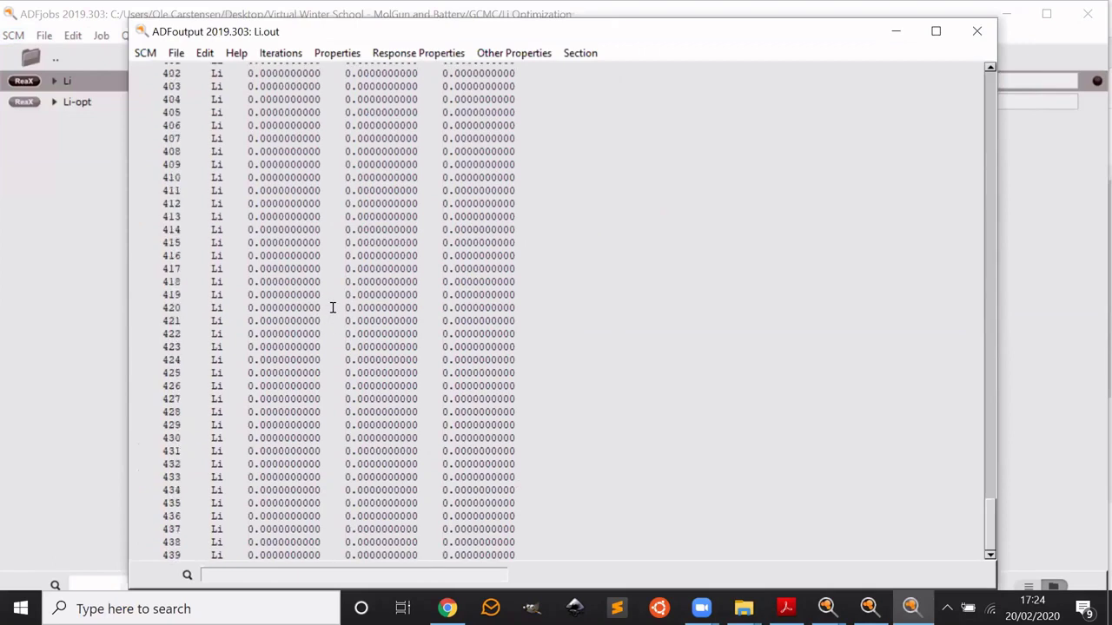
scroll(337, 309, "up", 20)
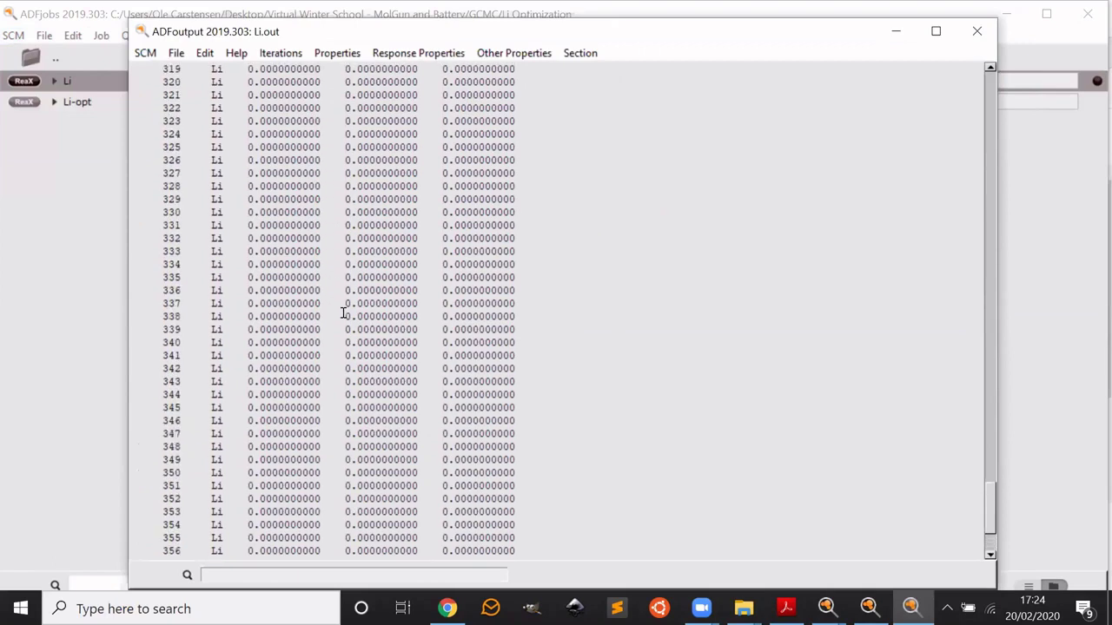
scroll(346, 313, "up", 20)
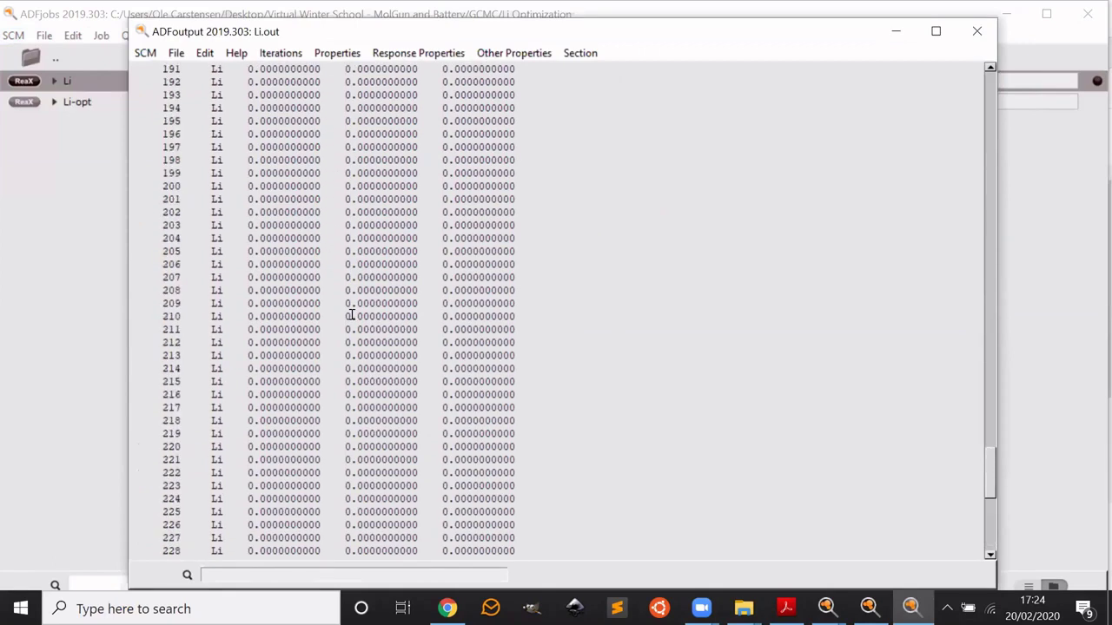
scroll(351, 316, "up", 20)
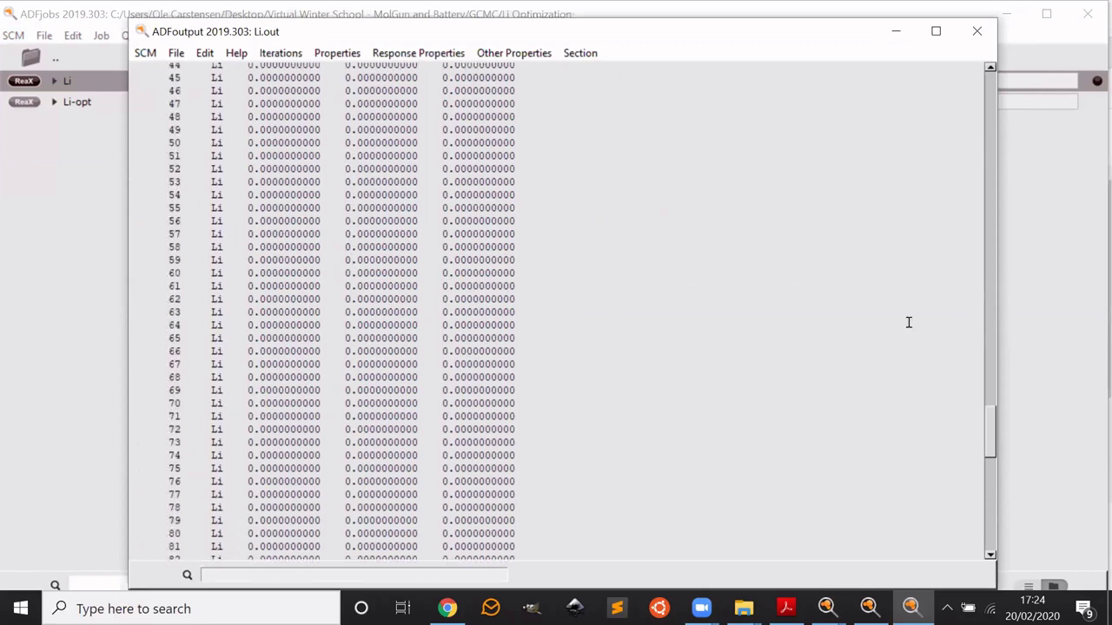
scroll(986, 426, "down", 20)
scroll(986, 412, "up", 12)
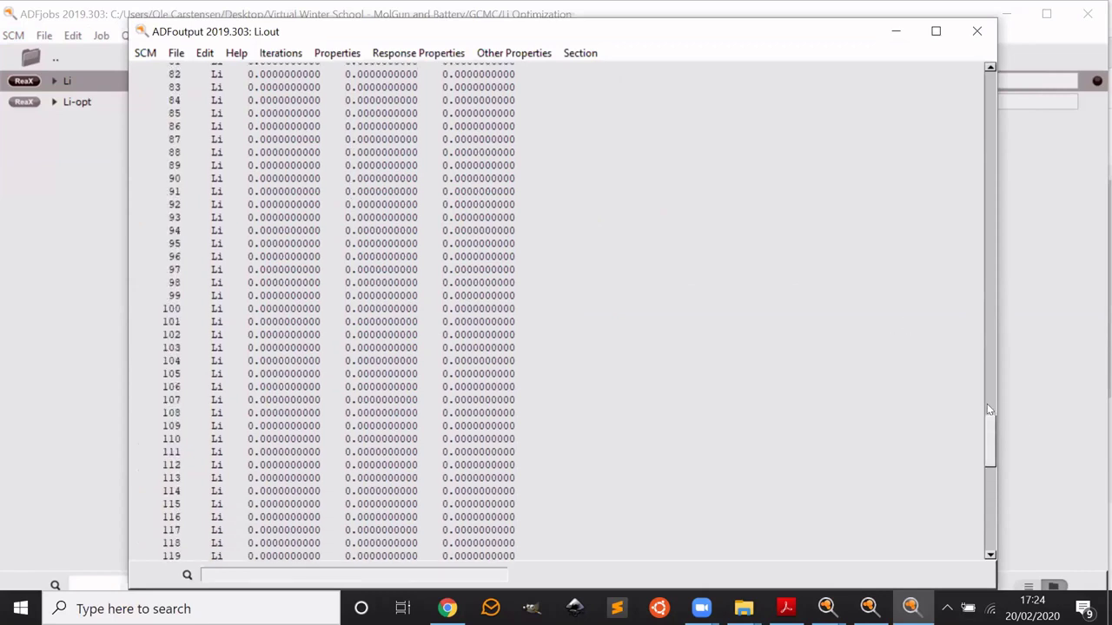
left_click(987, 409)
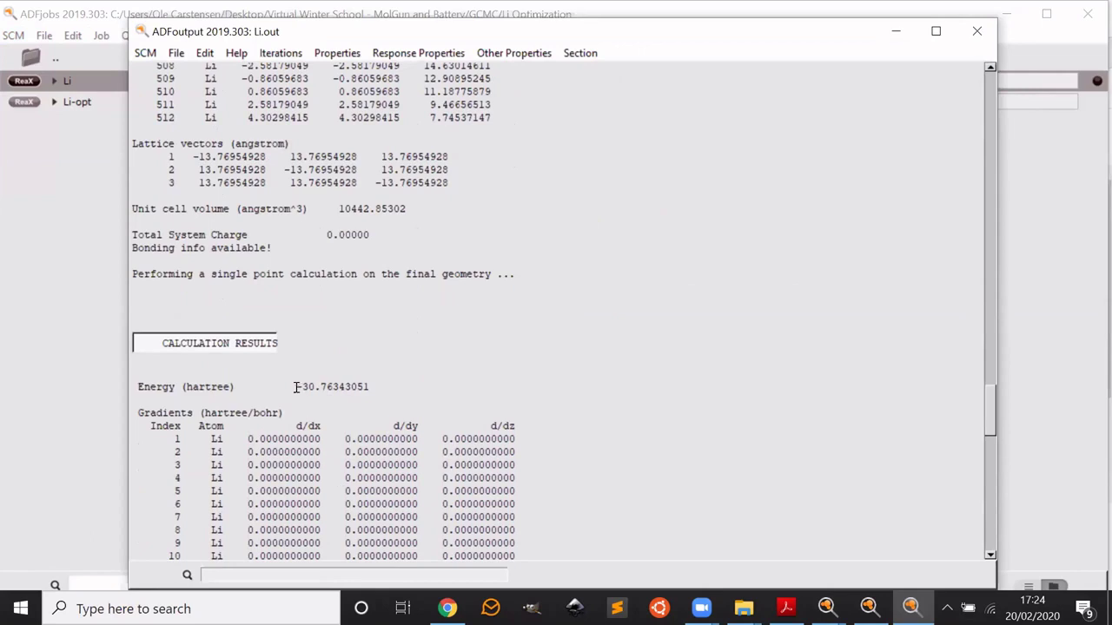
left_click_drag(296, 388, 369, 387)
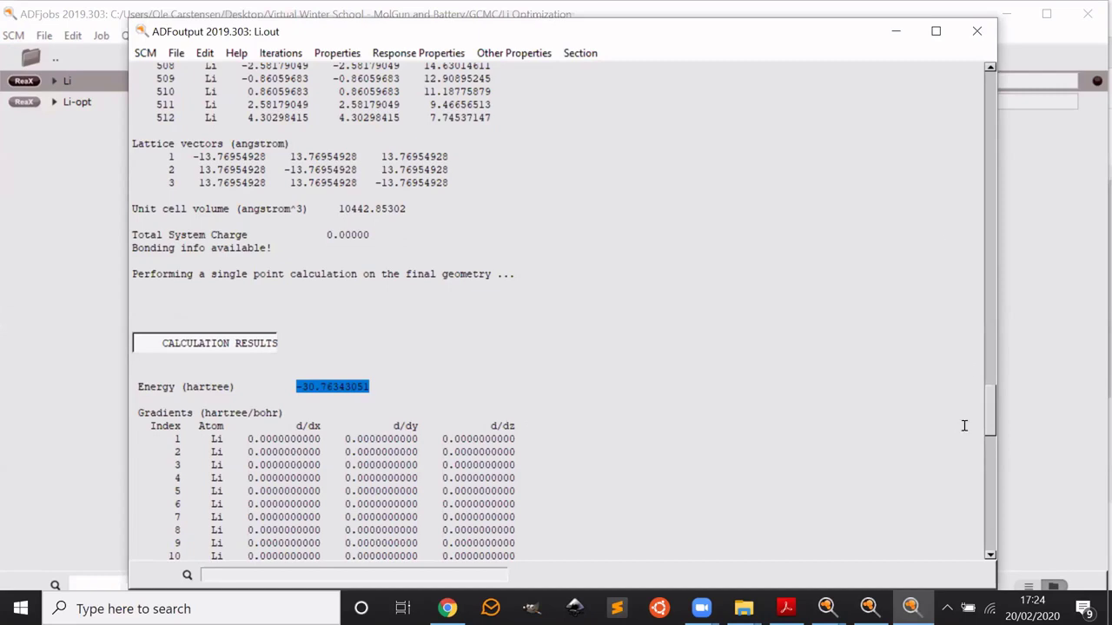
left_click_drag(987, 408, 988, 530)
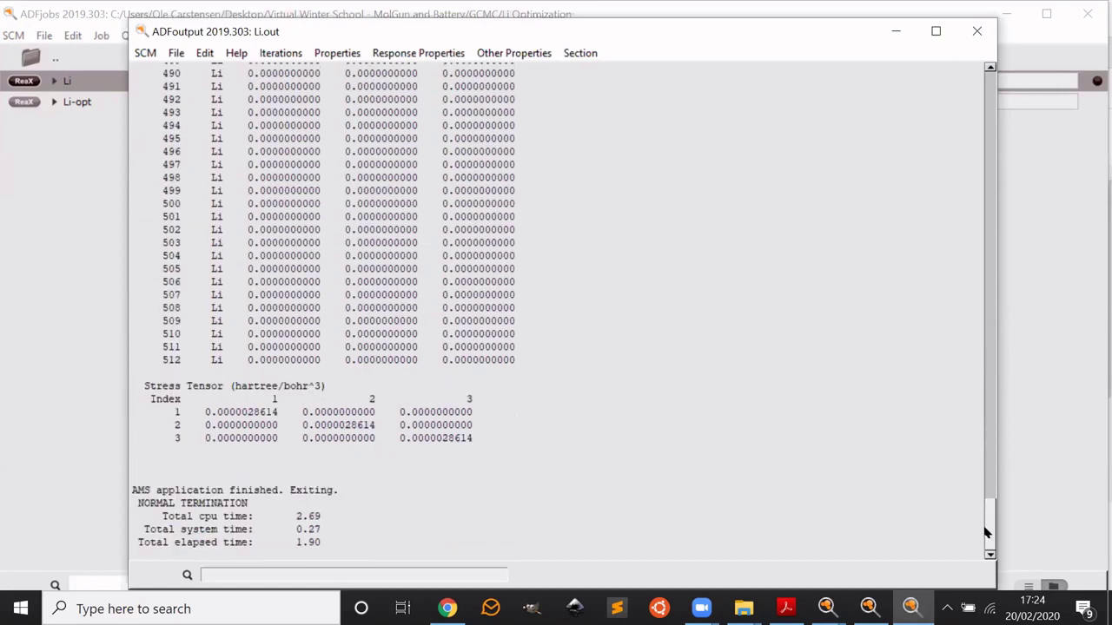
double_click(176, 359)
Step: Minimize the output window and go to the PDF slide on setting up the GCMC calculation (I)
left_click(895, 33)
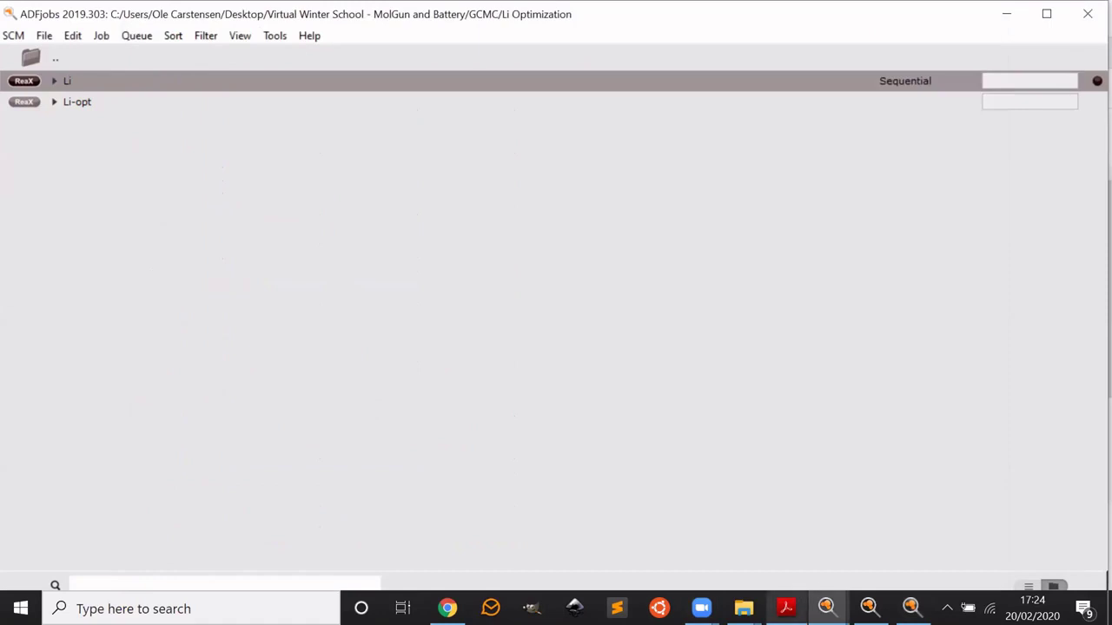
left_click(786, 608)
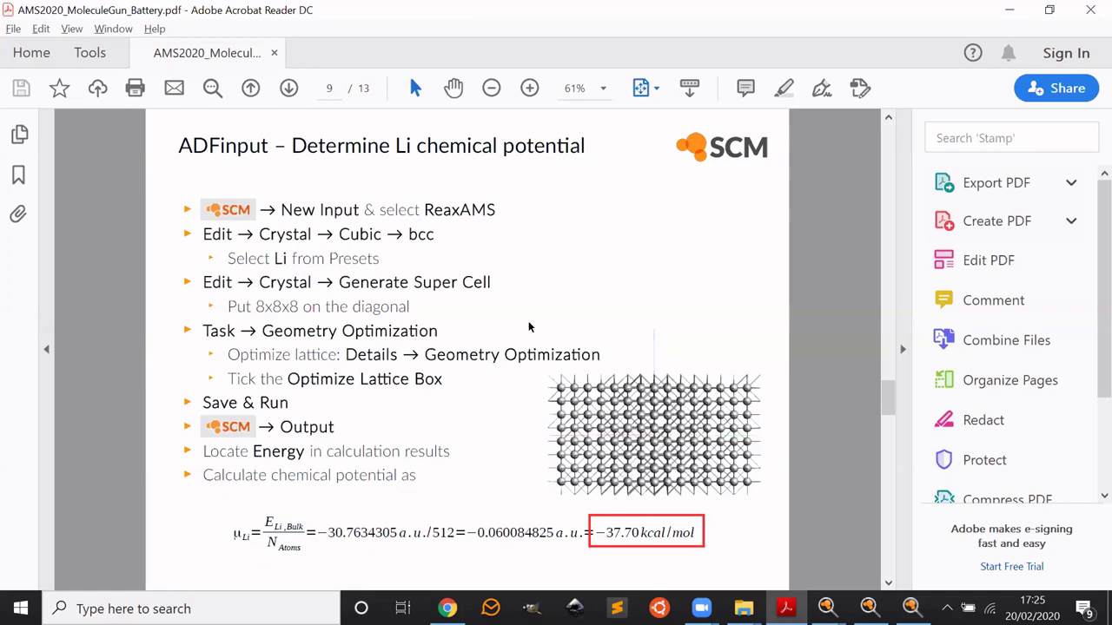
key("Right")
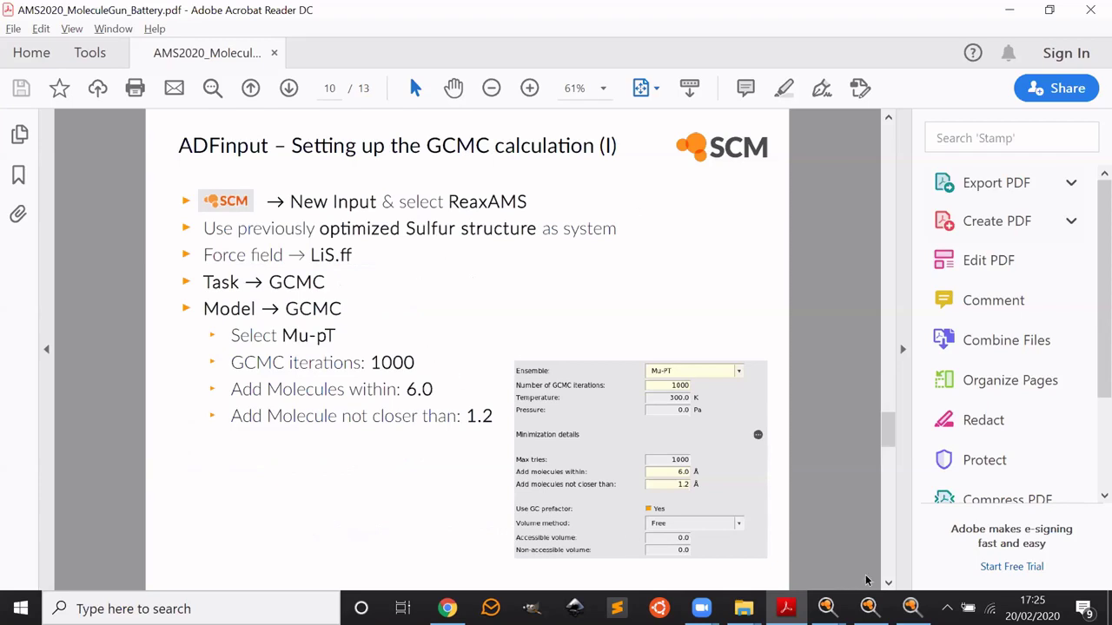
Step: Close the Li output, the Li input without saving its changes, and the jobs window of the Li Optimization folder
left_click(911, 609)
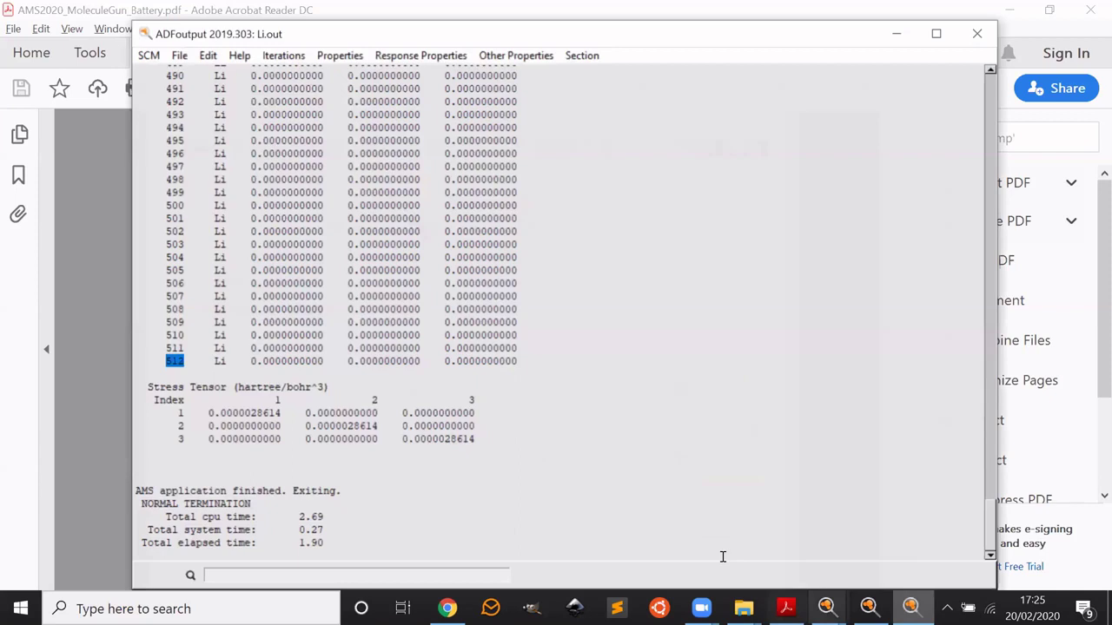
key("ctrl+w")
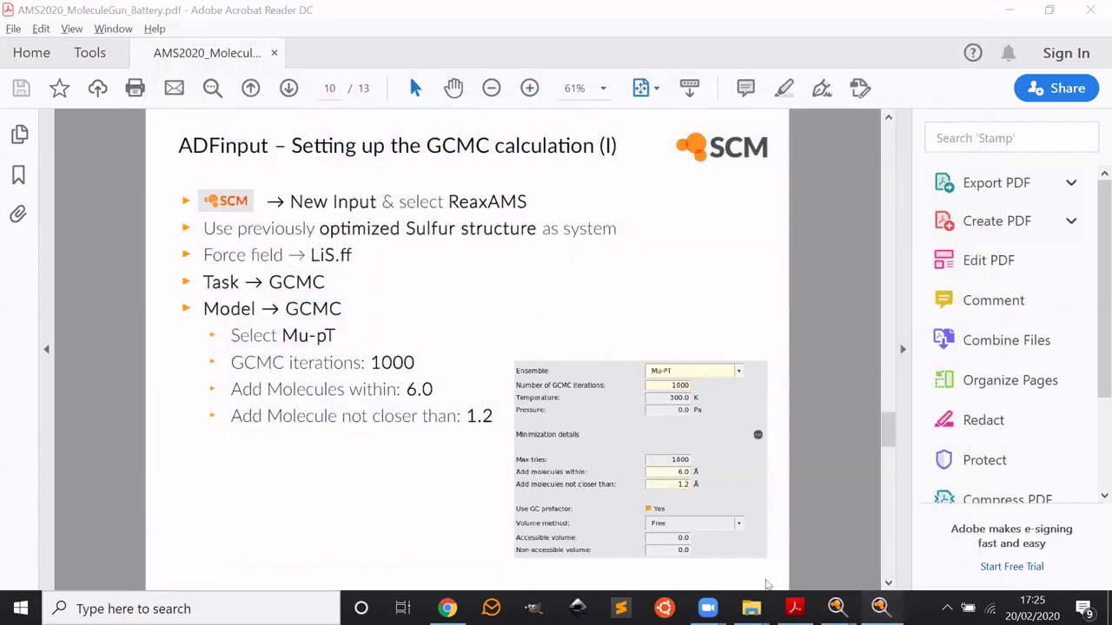
left_click(880, 608)
left_click(999, 30)
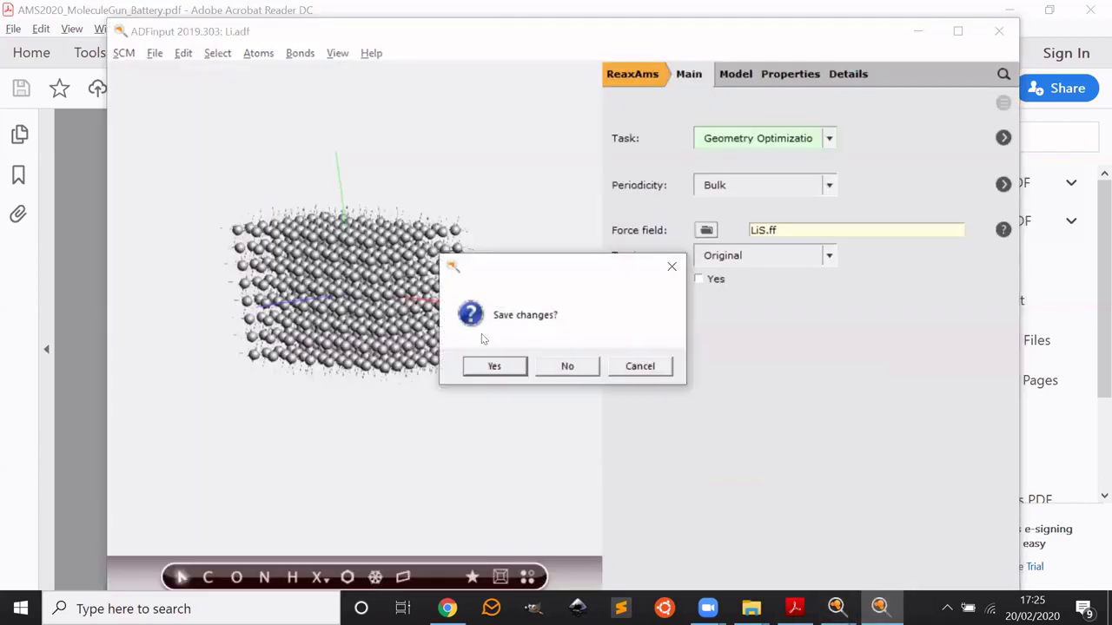
left_click(568, 366)
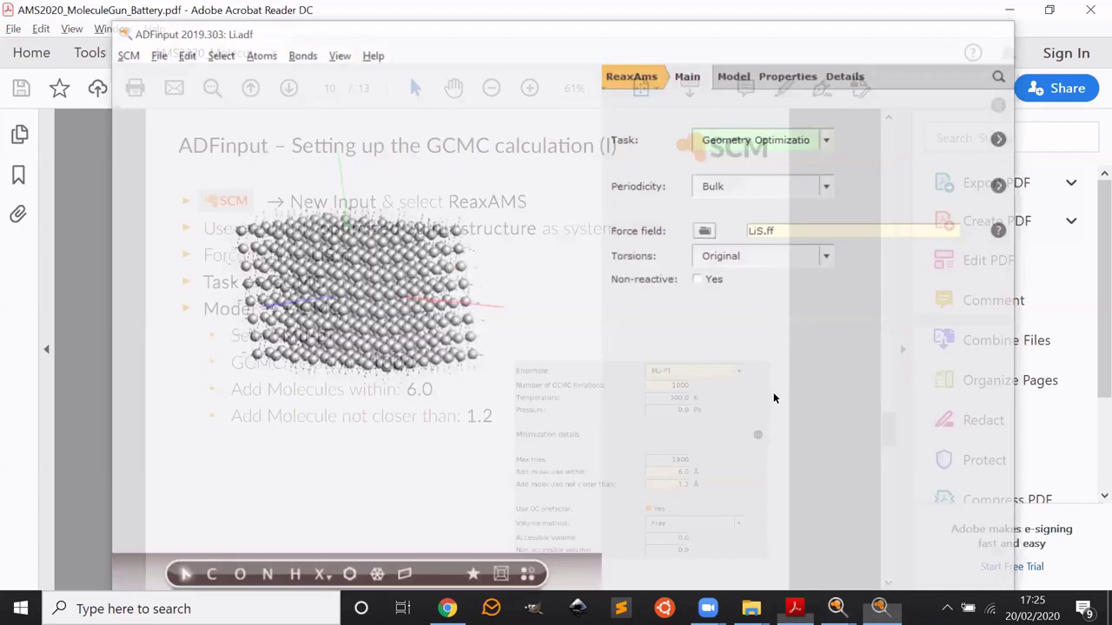
left_click(836, 608)
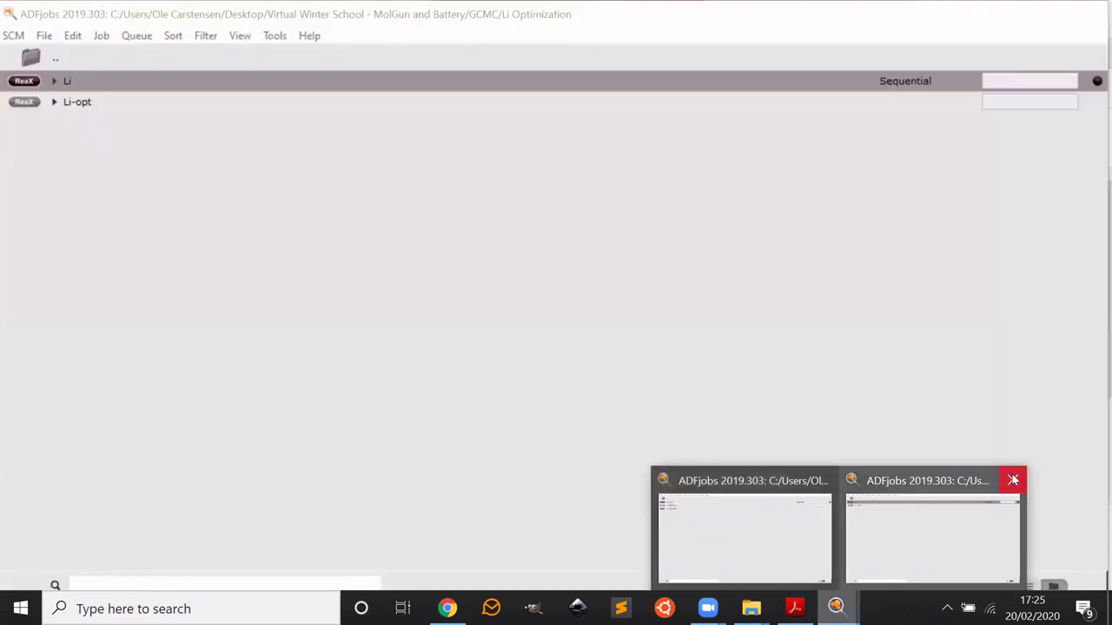
left_click(1013, 481)
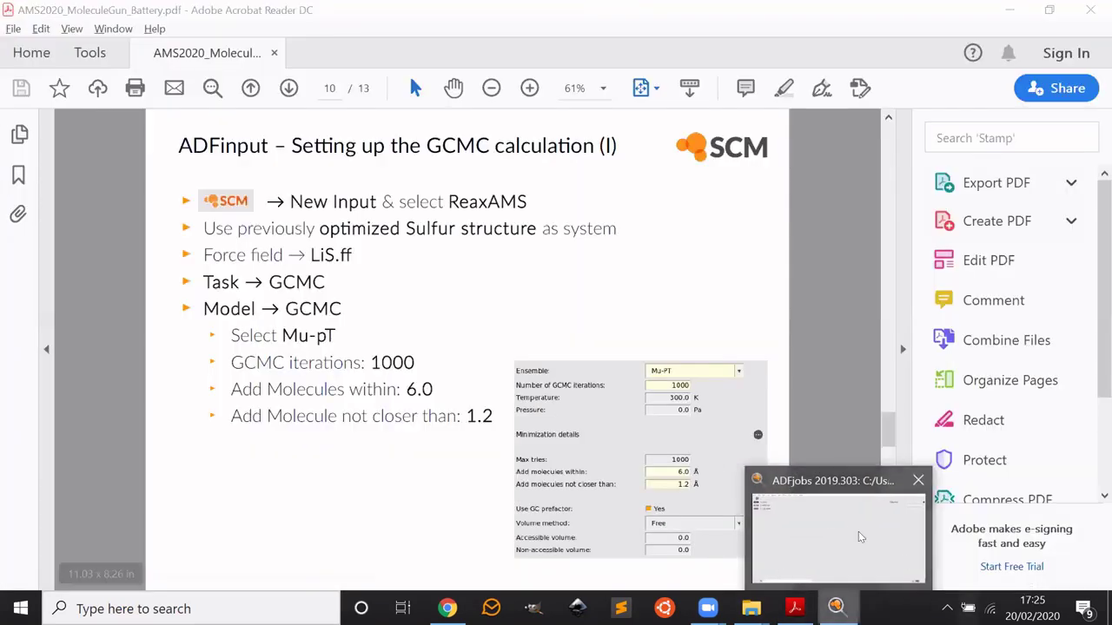
Step: Switch to ADFjobs, create a new input, and consult the PDF slide on setting up the GCMC calculation (I)
left_click(859, 536)
left_click(13, 36)
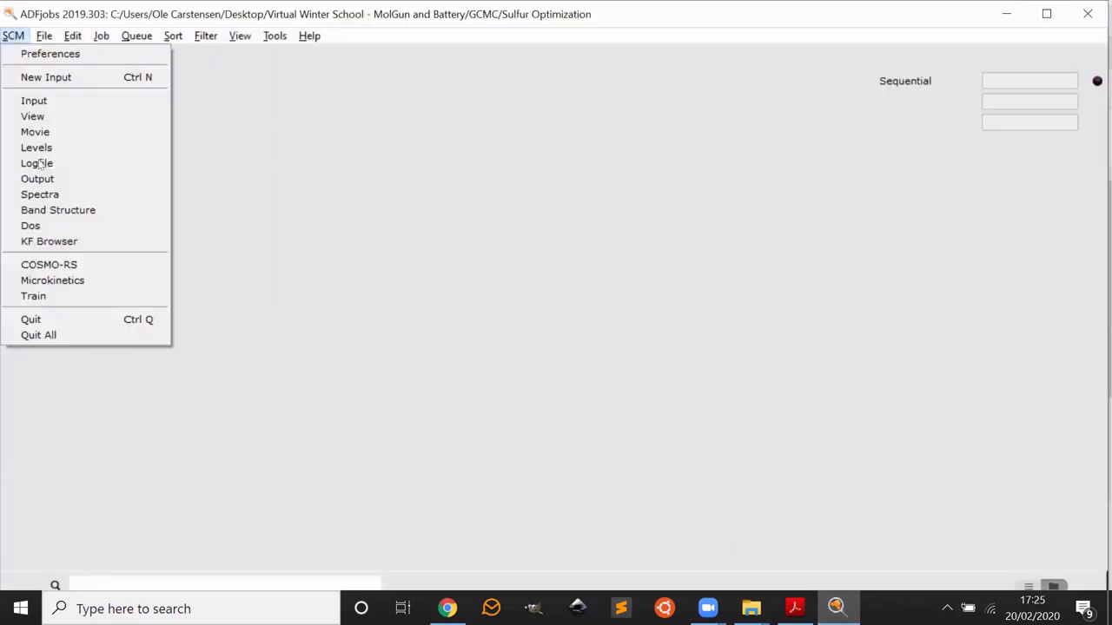
left_click(67, 77)
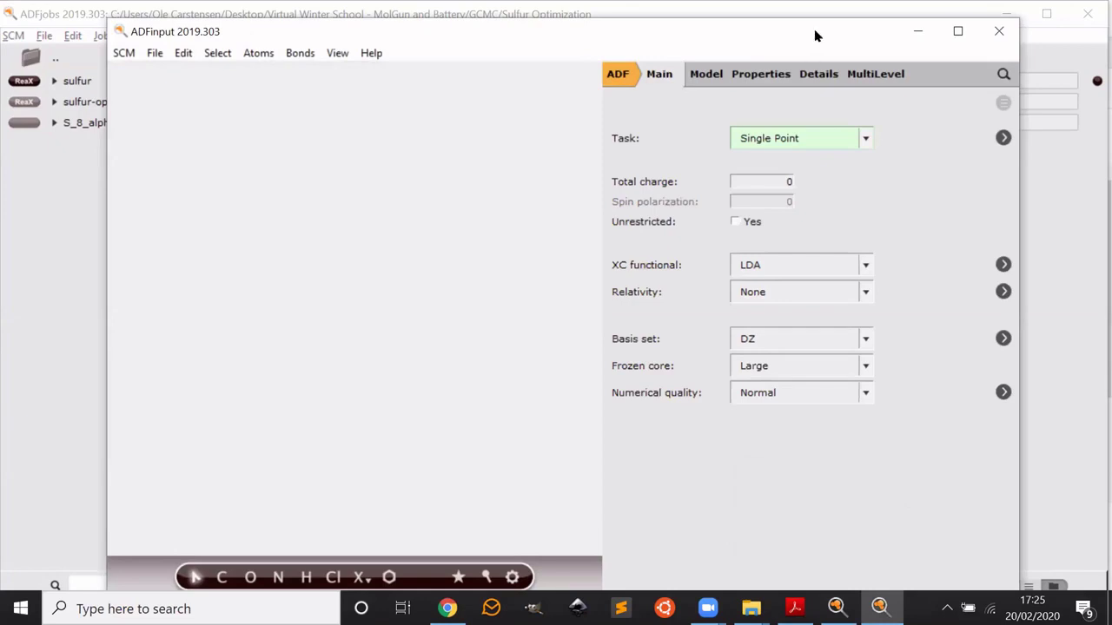
left_click_drag(815, 34, 894, 17)
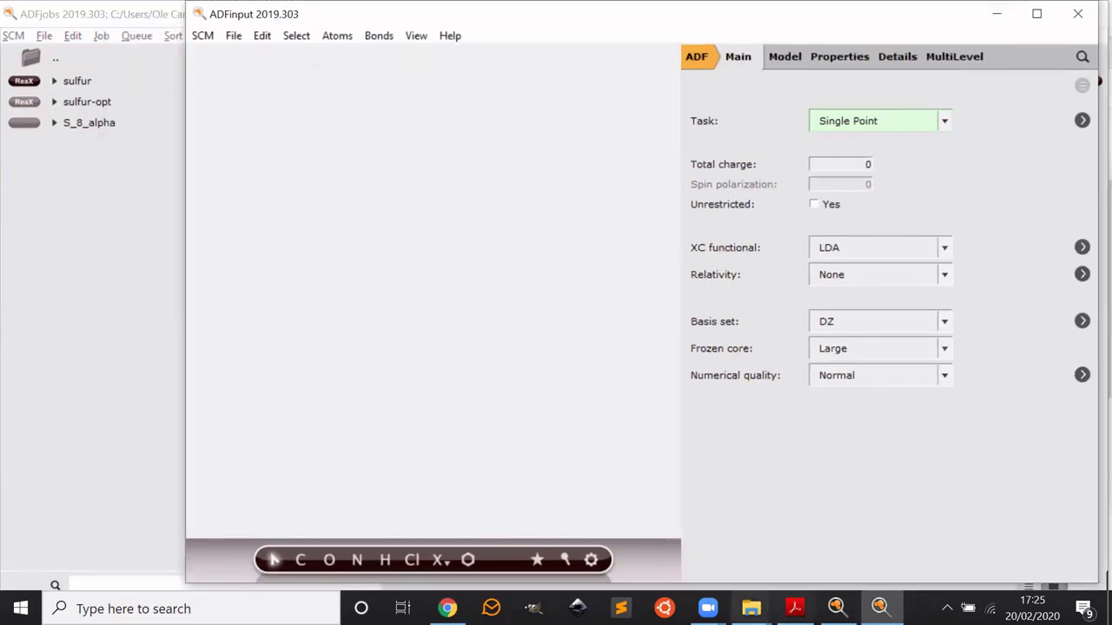
left_click(794, 608)
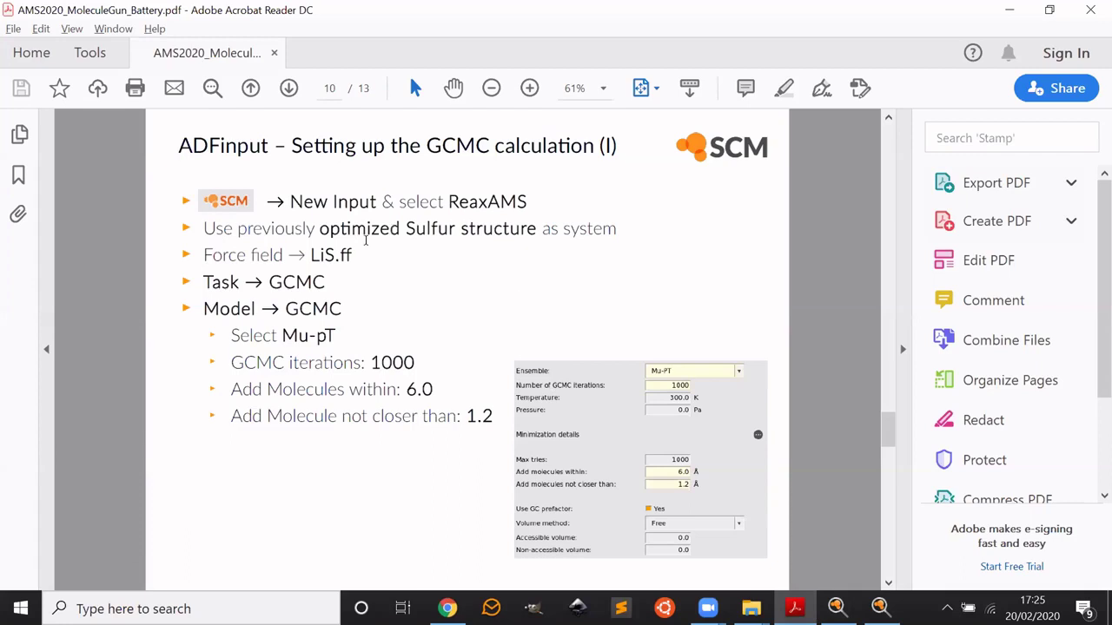
key("alt+Tab")
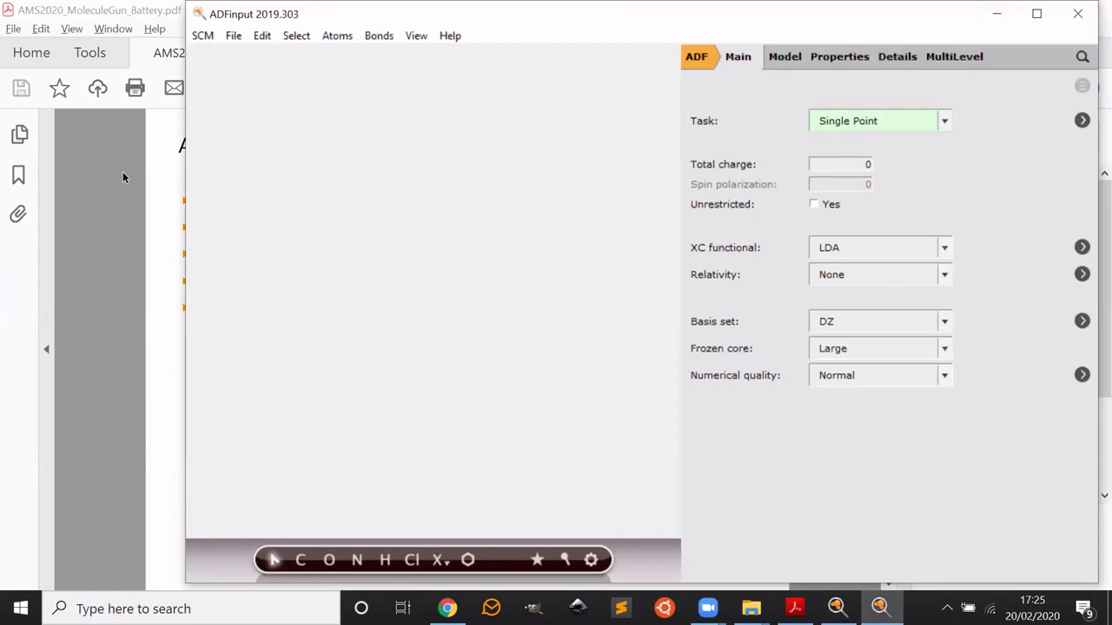
Step: Open the sulfur job from the Sulfur Optimization folder, accept reading its new coordinates from ams.rkf, and inspect the optimized structure
left_click(236, 36)
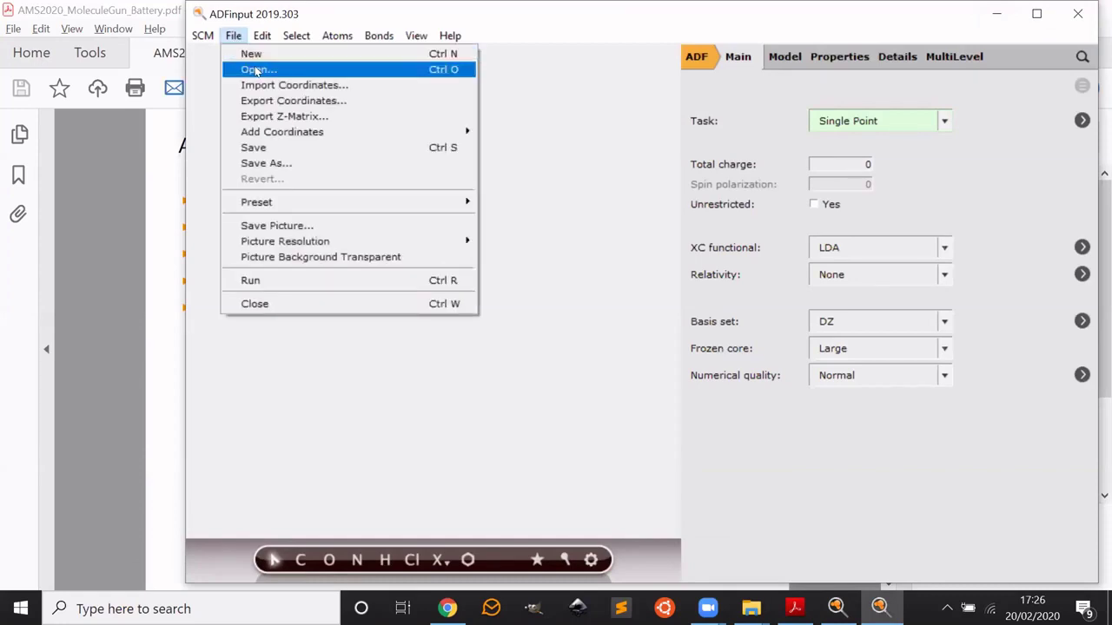
left_click(257, 69)
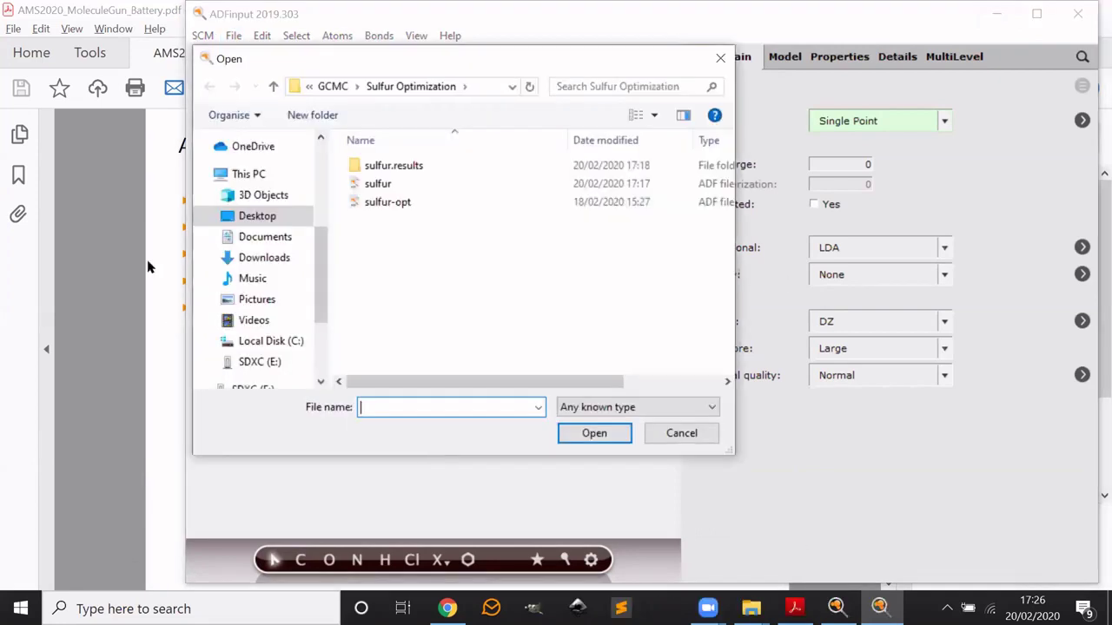
left_click(391, 184)
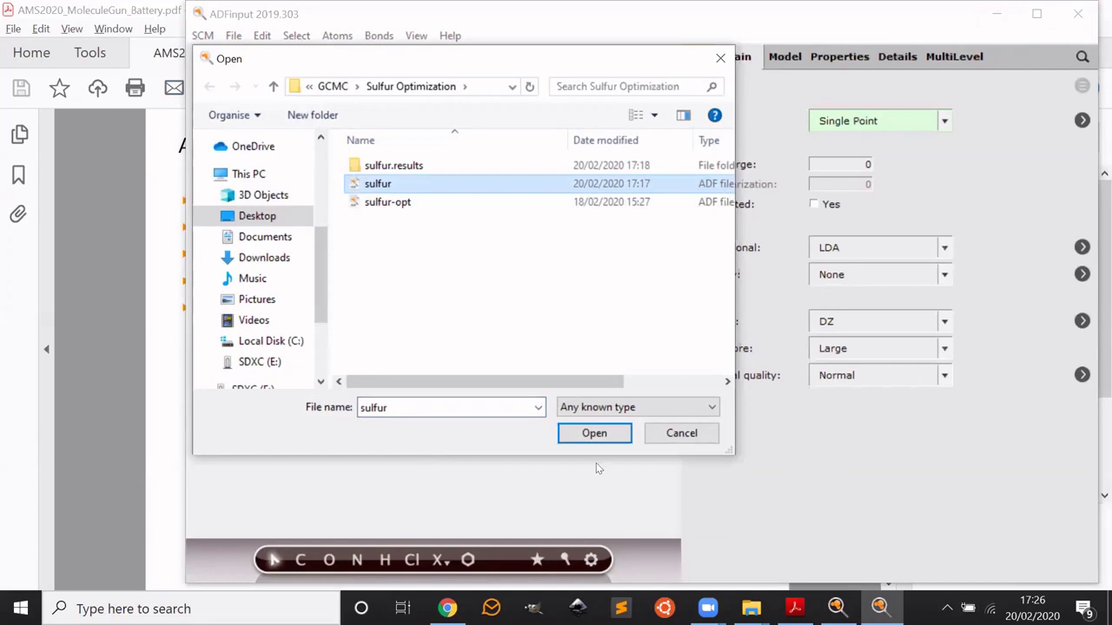
left_click(594, 433)
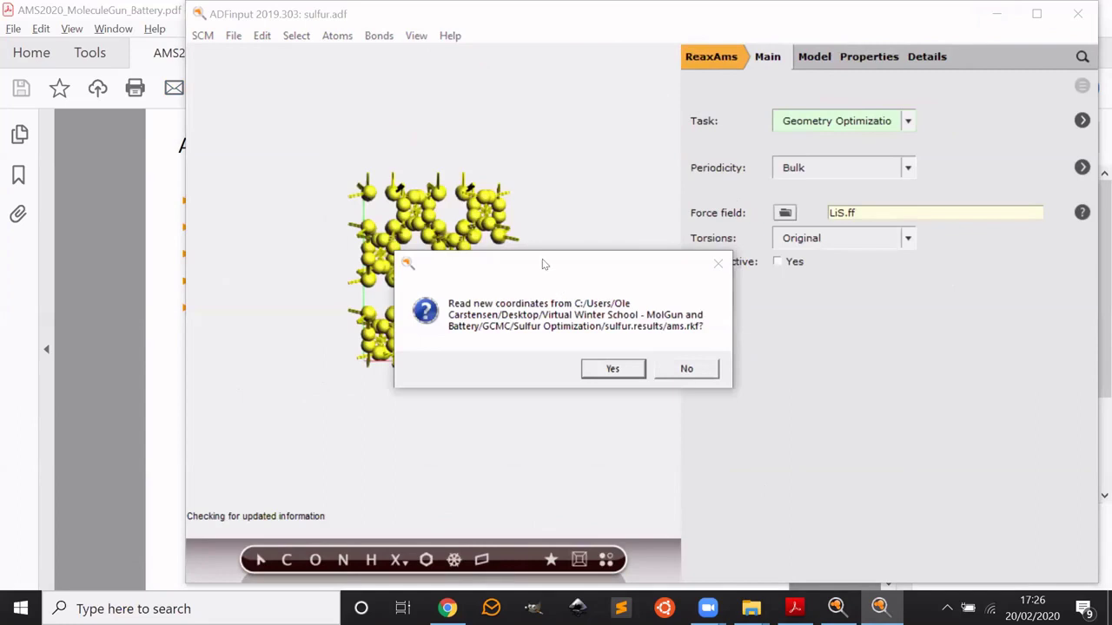
left_click_drag(542, 259, 713, 190)
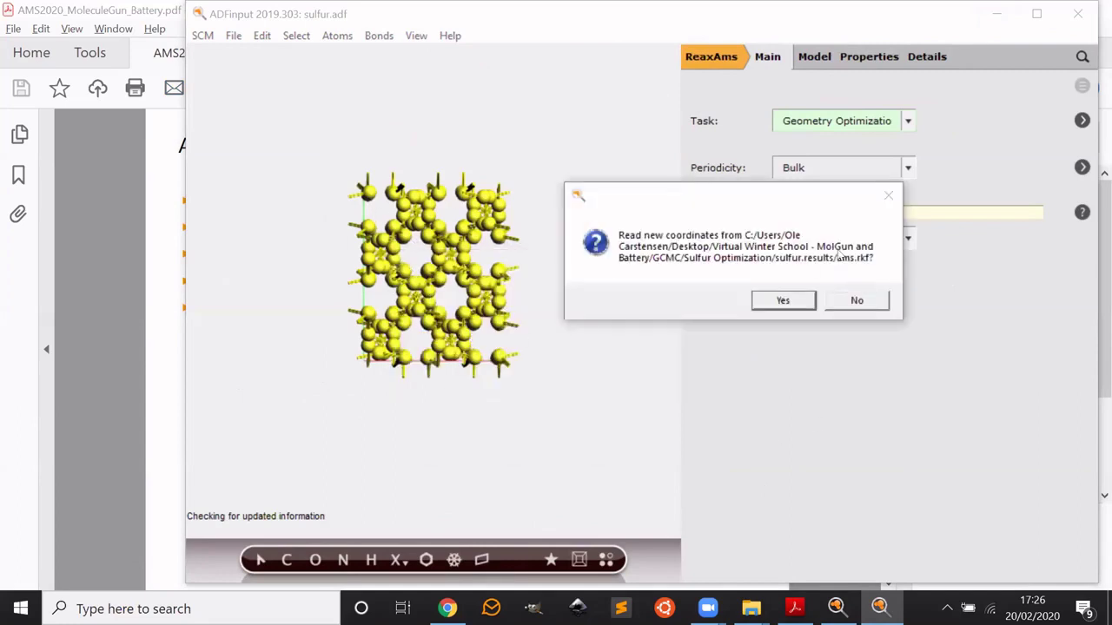
left_click(784, 300)
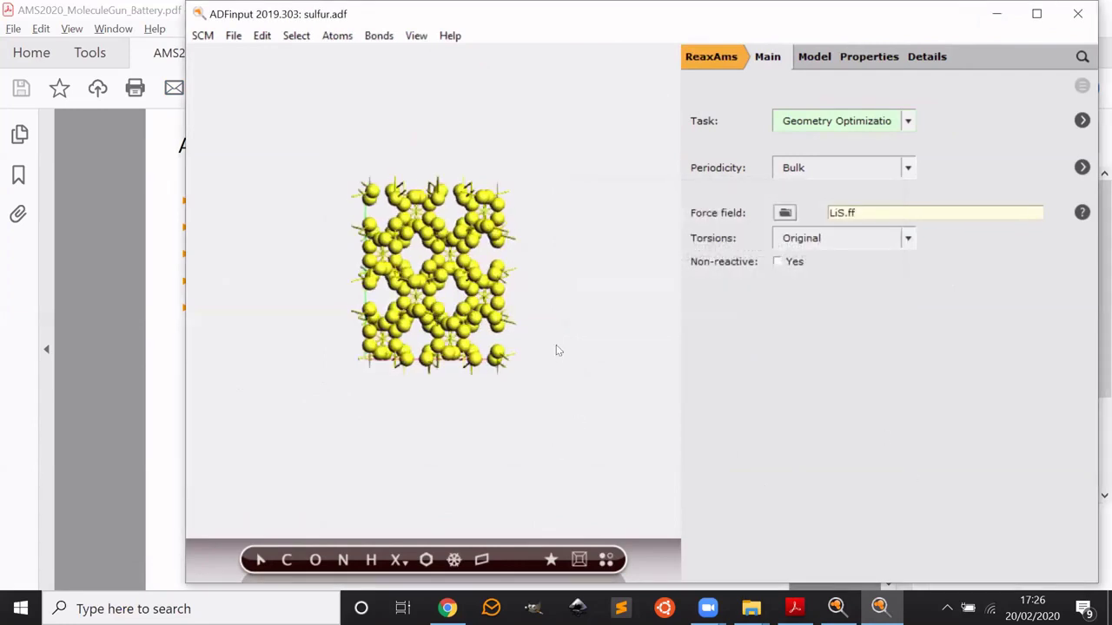
left_click_drag(556, 345, 225, 213)
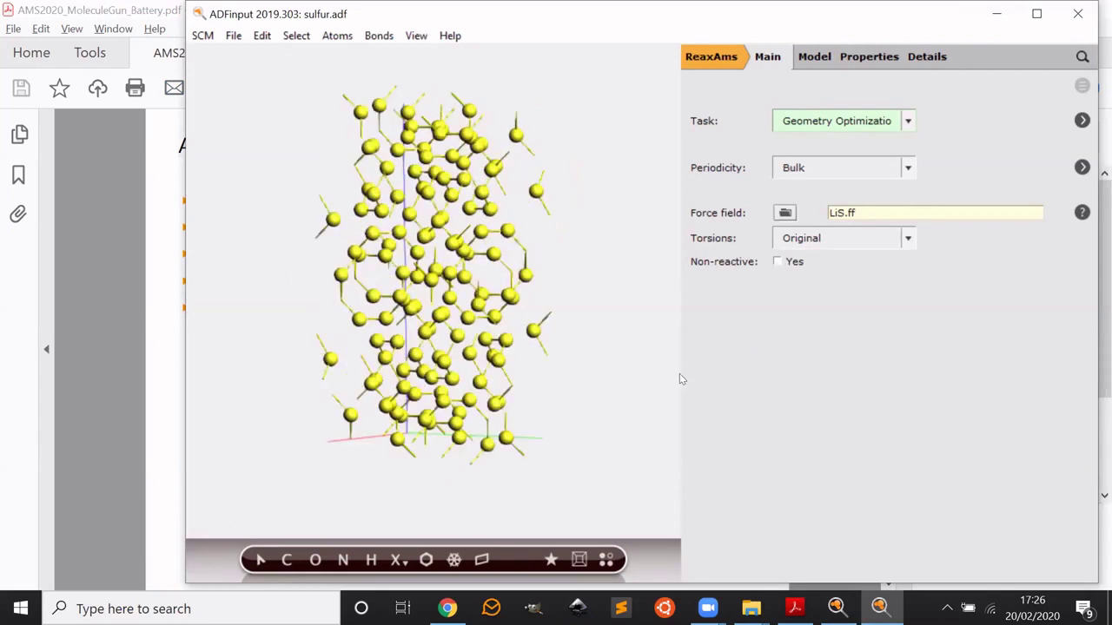
left_click_drag(615, 402, 643, 391)
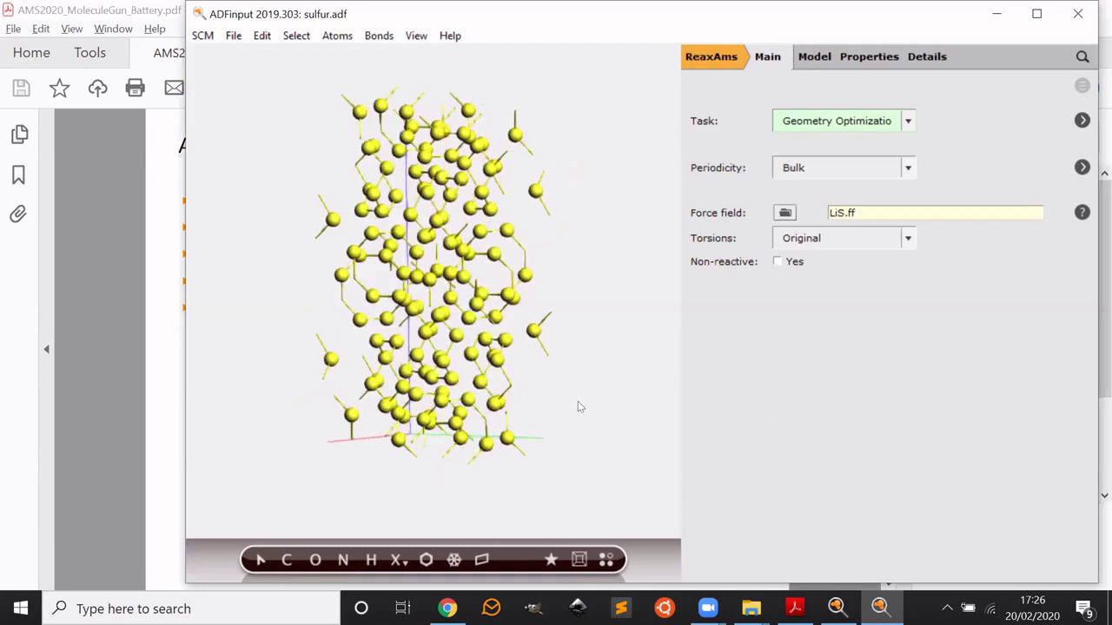
left_click_drag(577, 397, 577, 377)
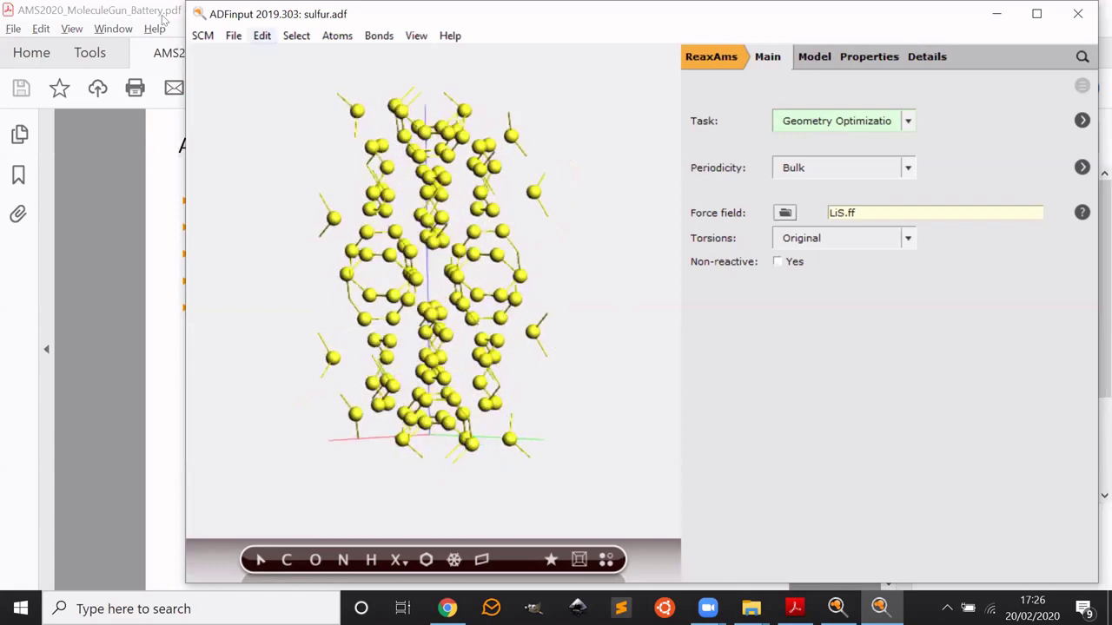
Step: Save the input under the name gcmc_demo in the GCMC subfolder of the GCMC folder, without overwriting the existing GCMC file
left_click(227, 38)
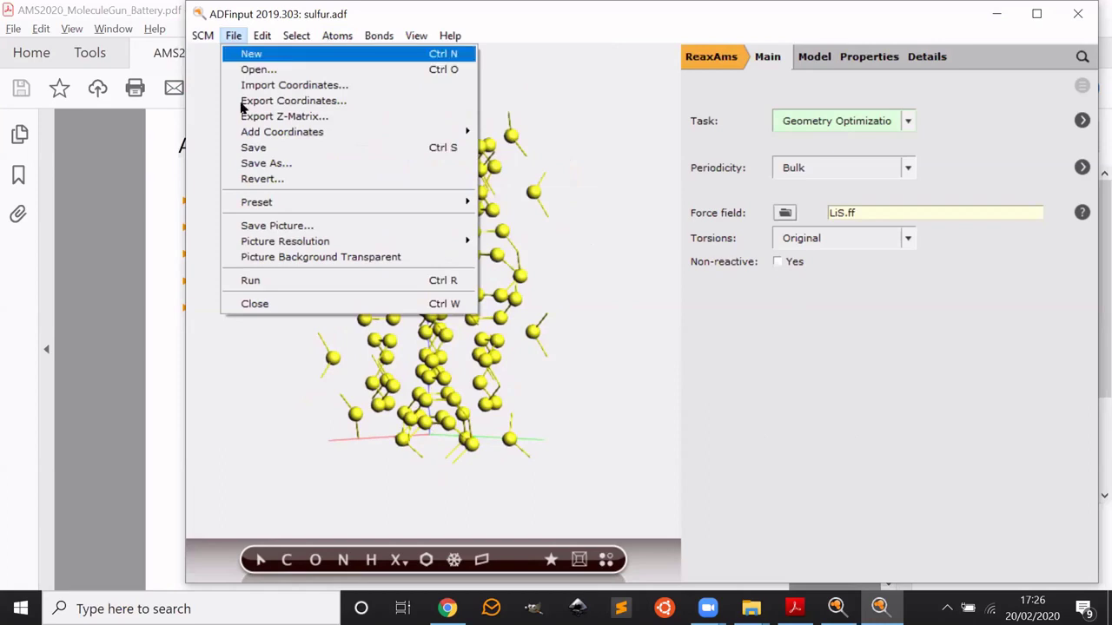
left_click(335, 165)
left_click(272, 86)
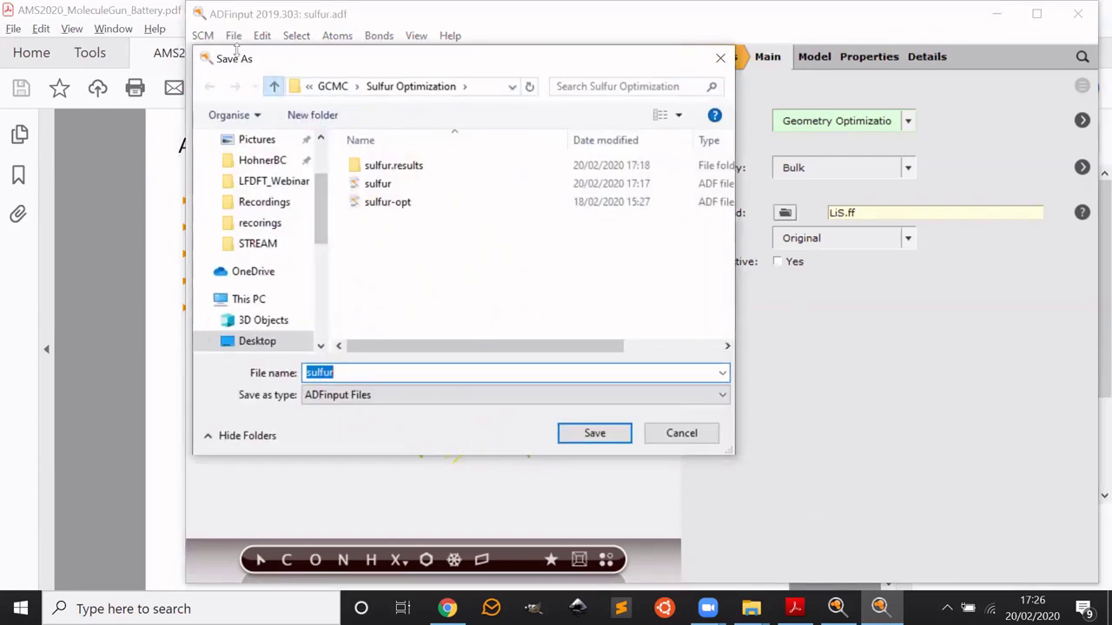
double_click(380, 164)
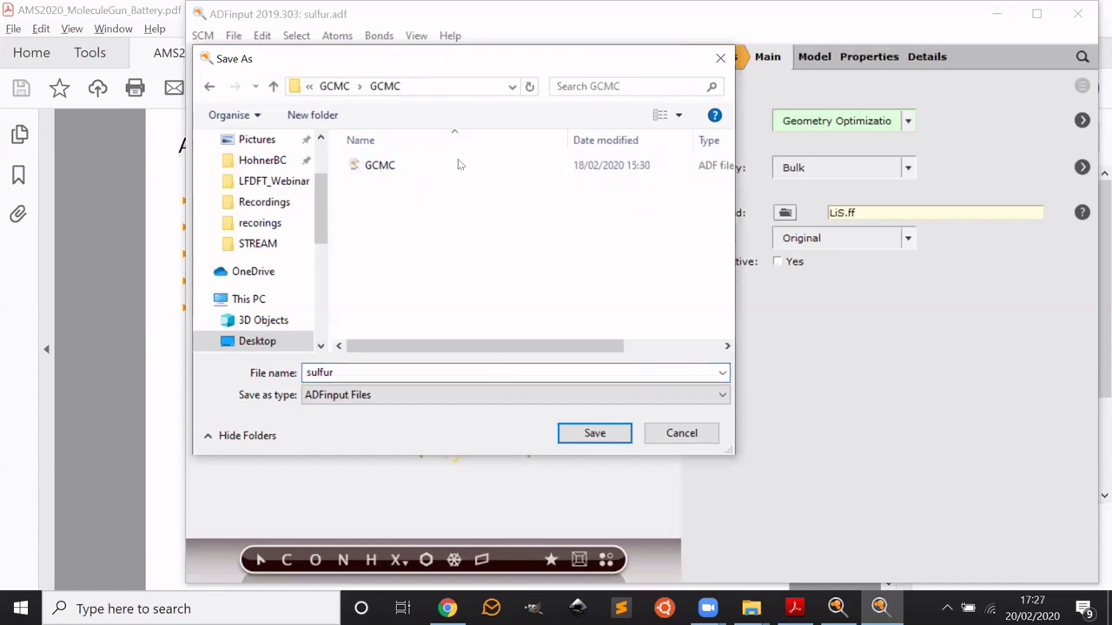
double_click(366, 374)
type("g")
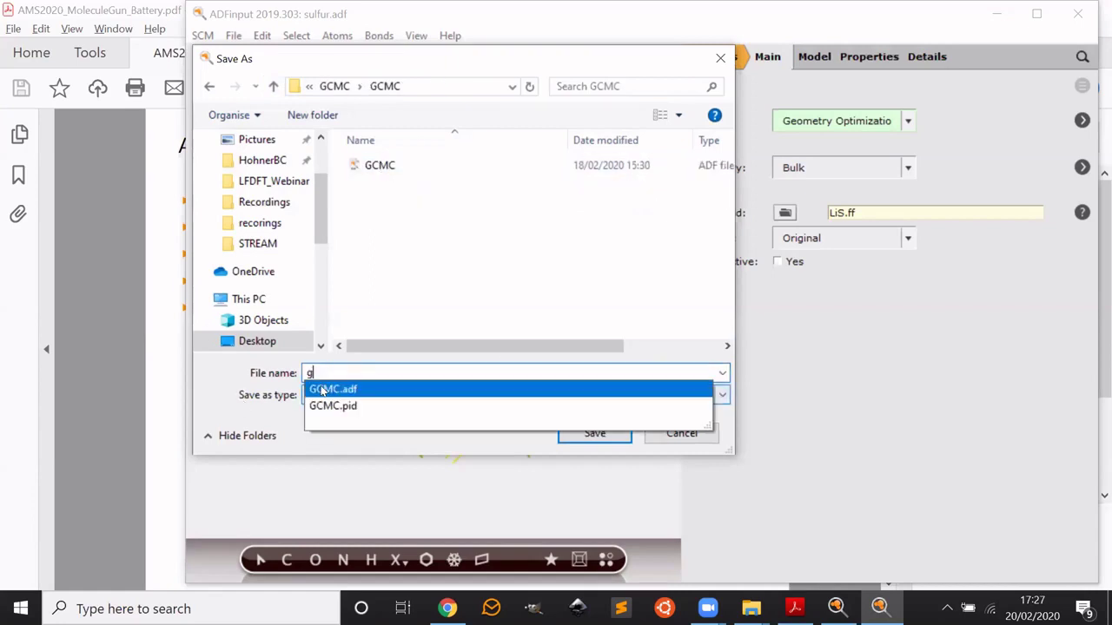
type("cmc")
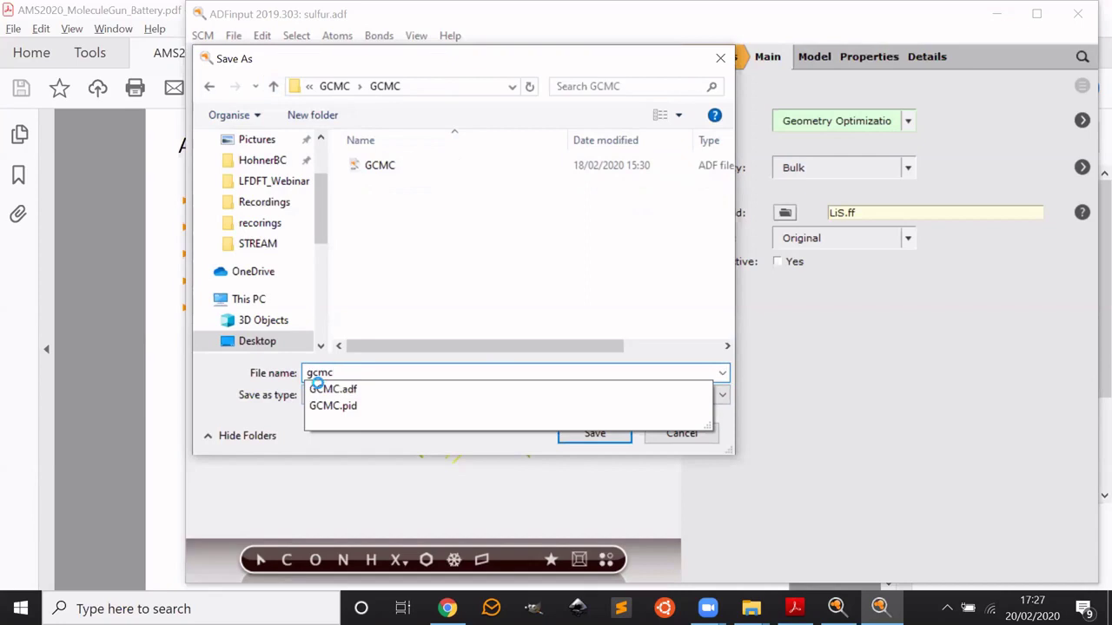
key("Return")
left_click(660, 304)
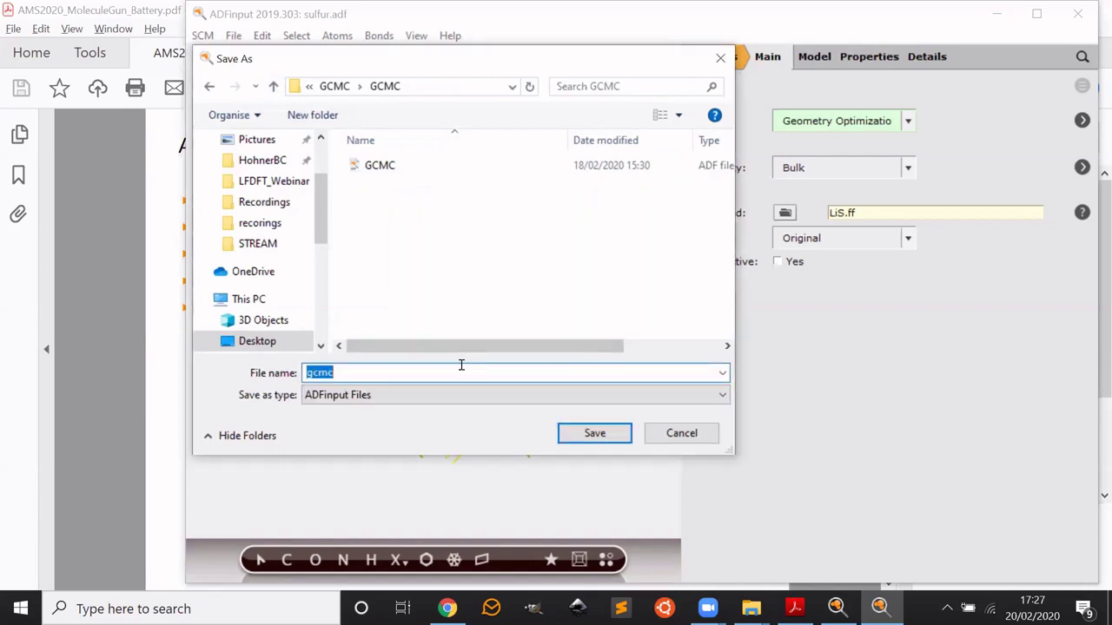
left_click(473, 370)
type("_demo")
key("Return")
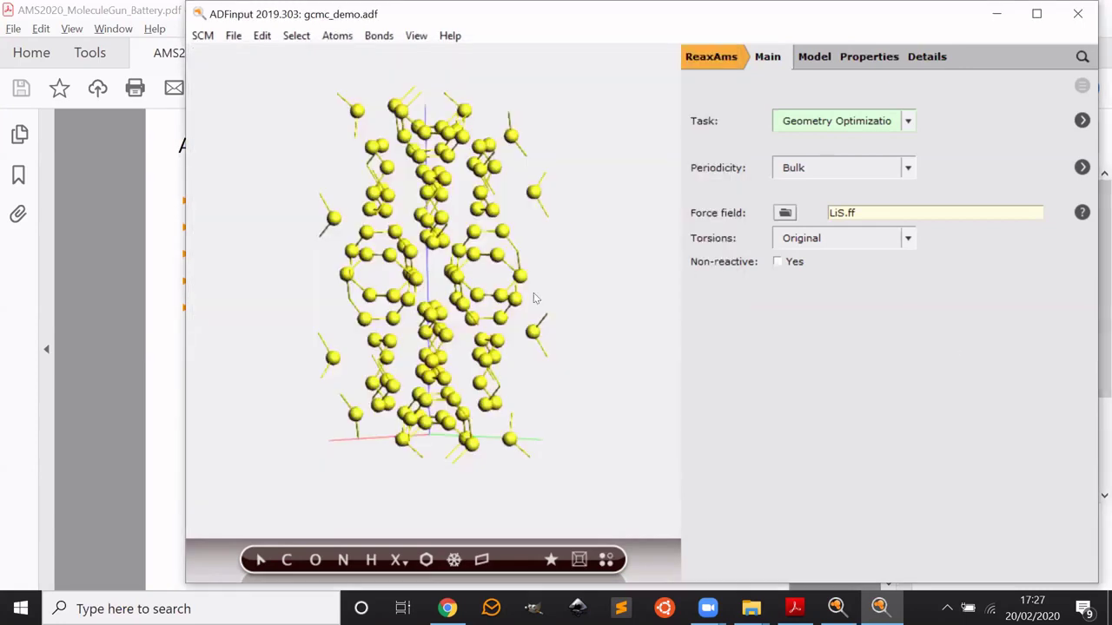
Step: Set the task to GCMC, maximize the input window and open the GCMC task's detailed settings
left_click_drag(533, 298, 596, 254)
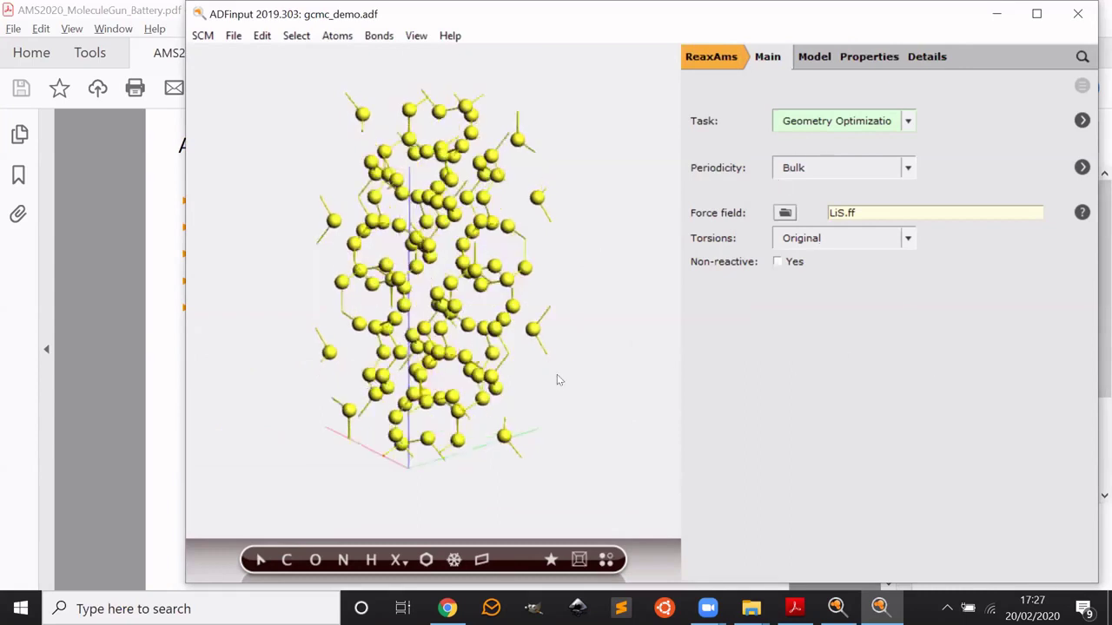
left_click(871, 118)
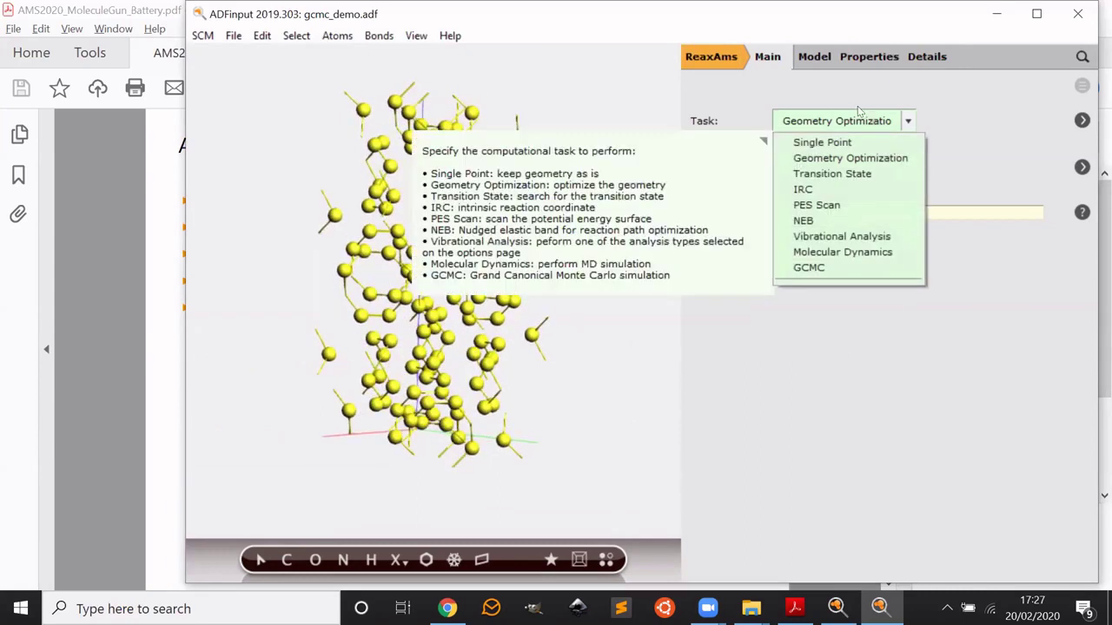
left_click(834, 268)
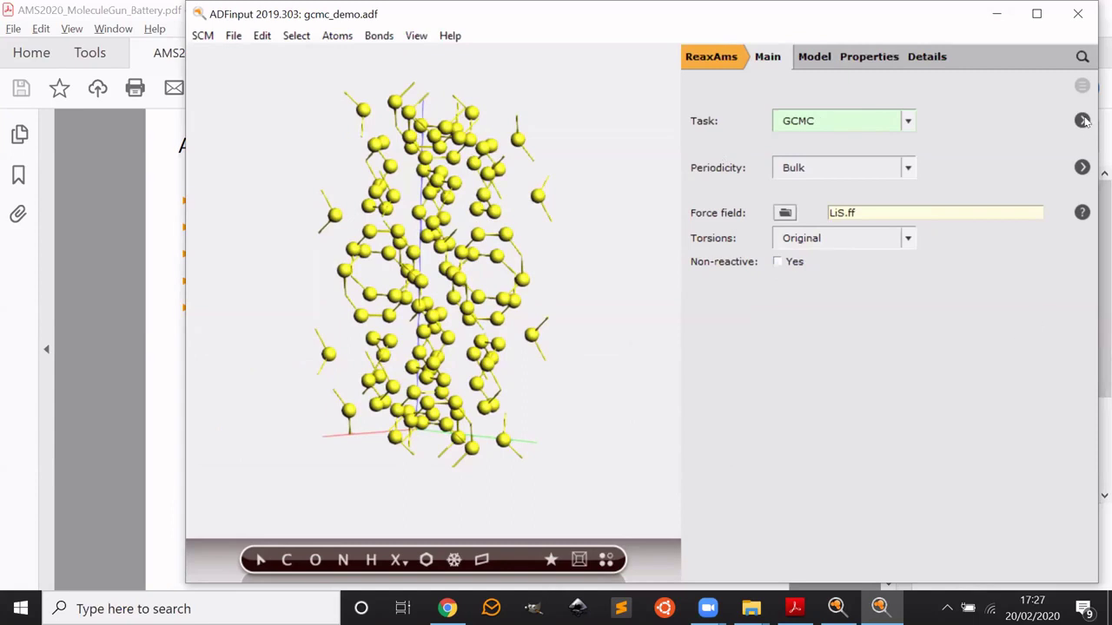
left_click(1037, 14)
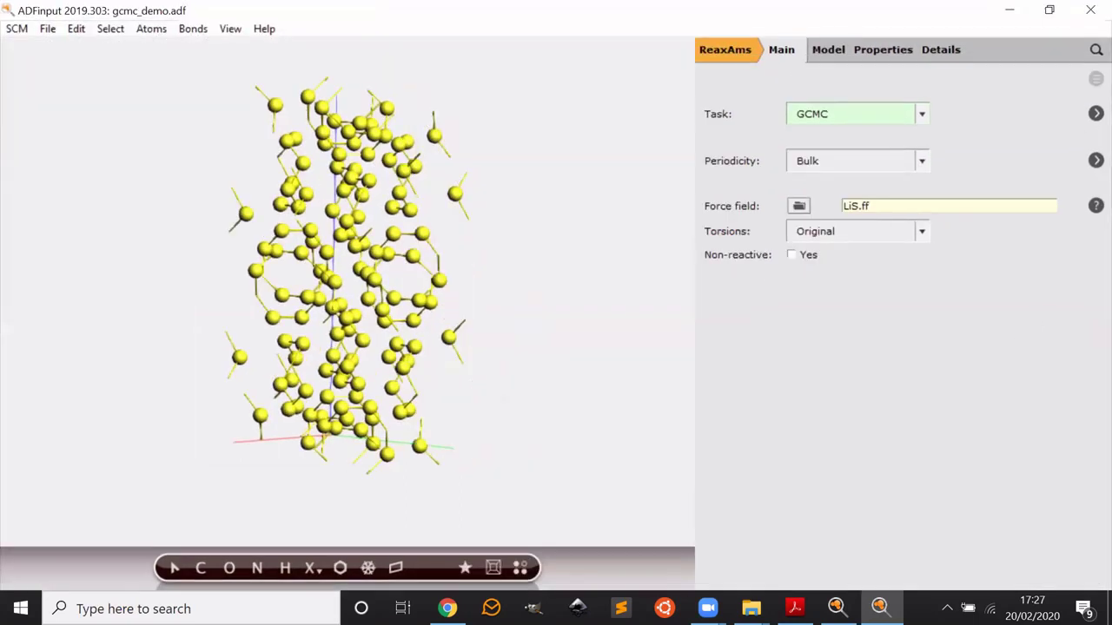
left_click(1095, 113)
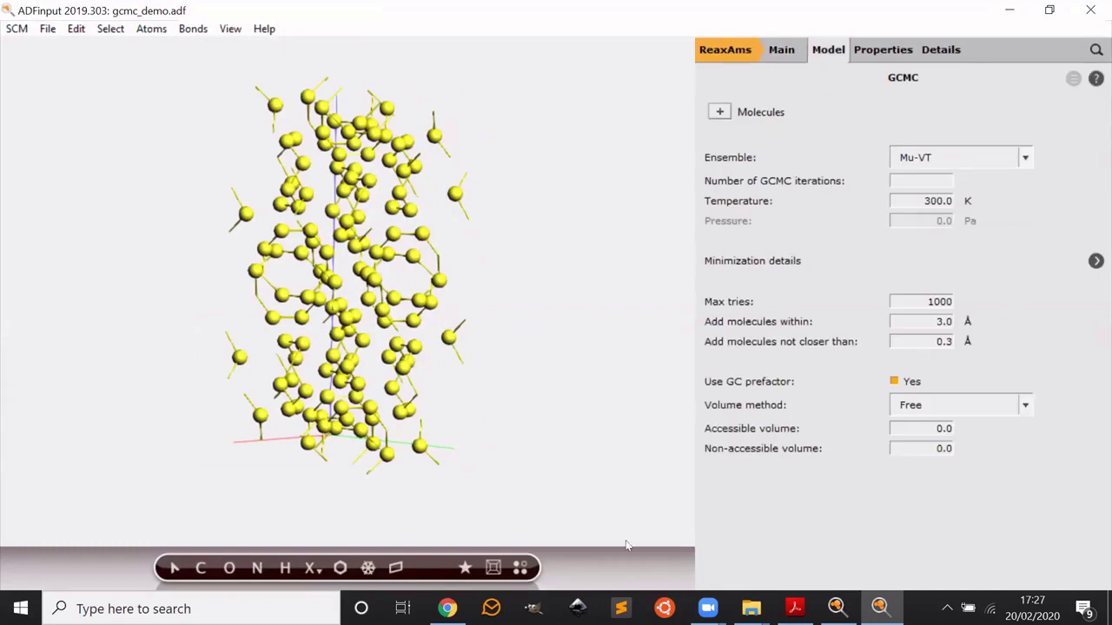
Step: Set the GCMC ensemble to Mu-PT, consulting the PDF slide for the required settings
key("alt+Tab")
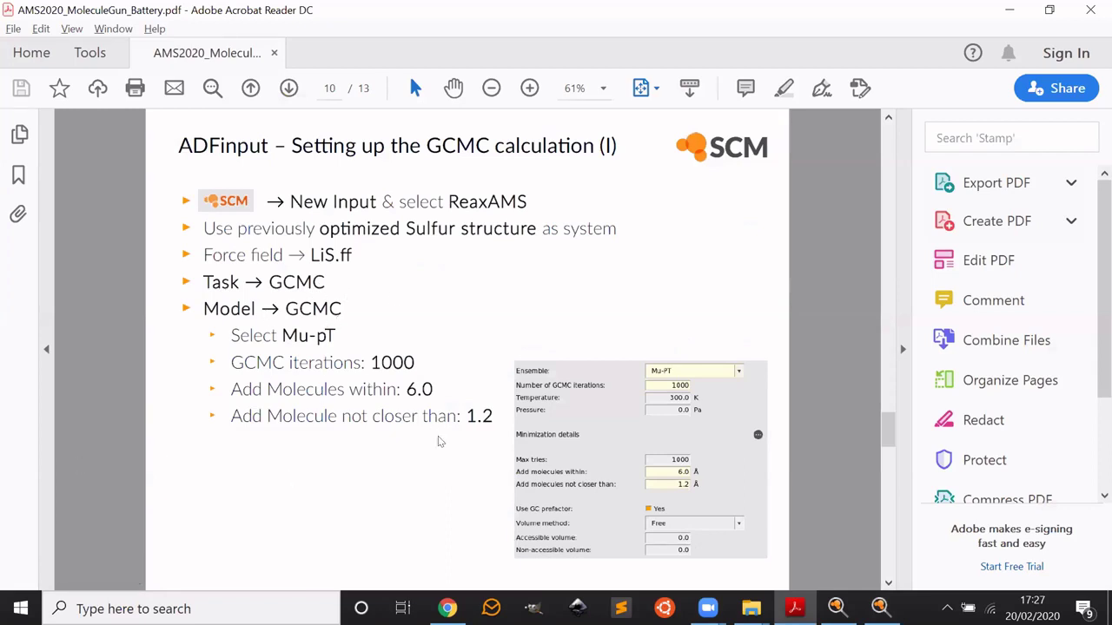
key("alt+Tab")
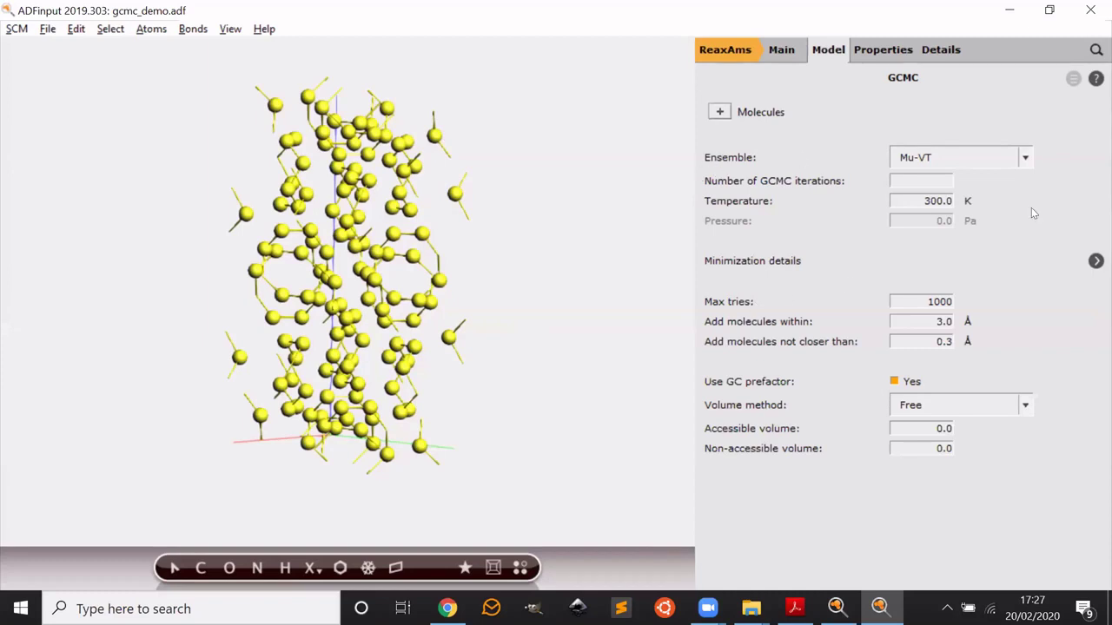
left_click(1004, 157)
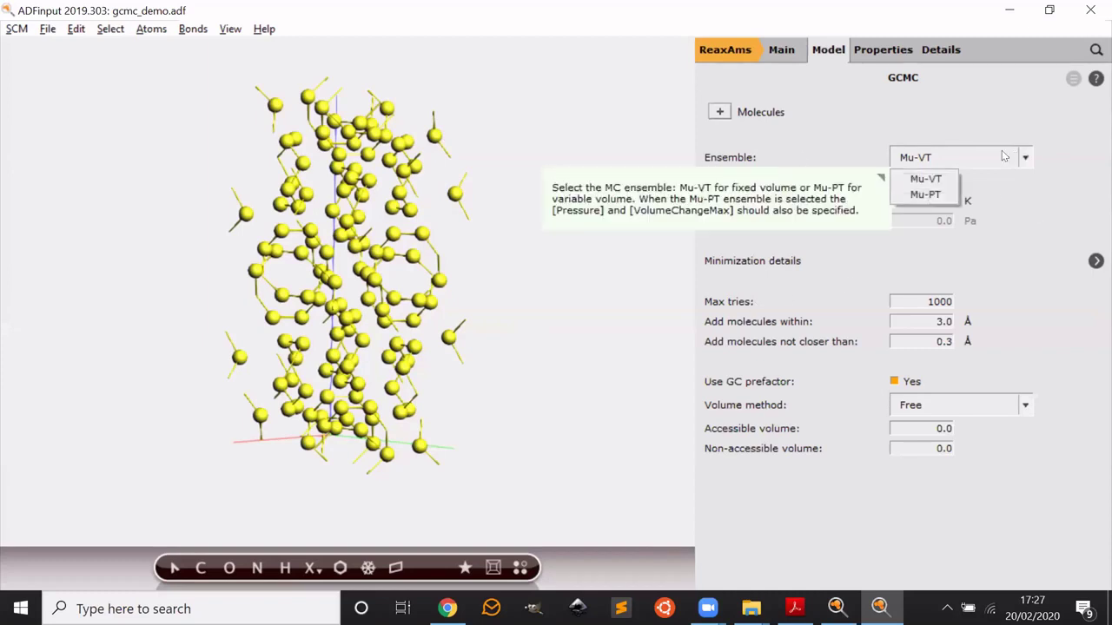
left_click(932, 194)
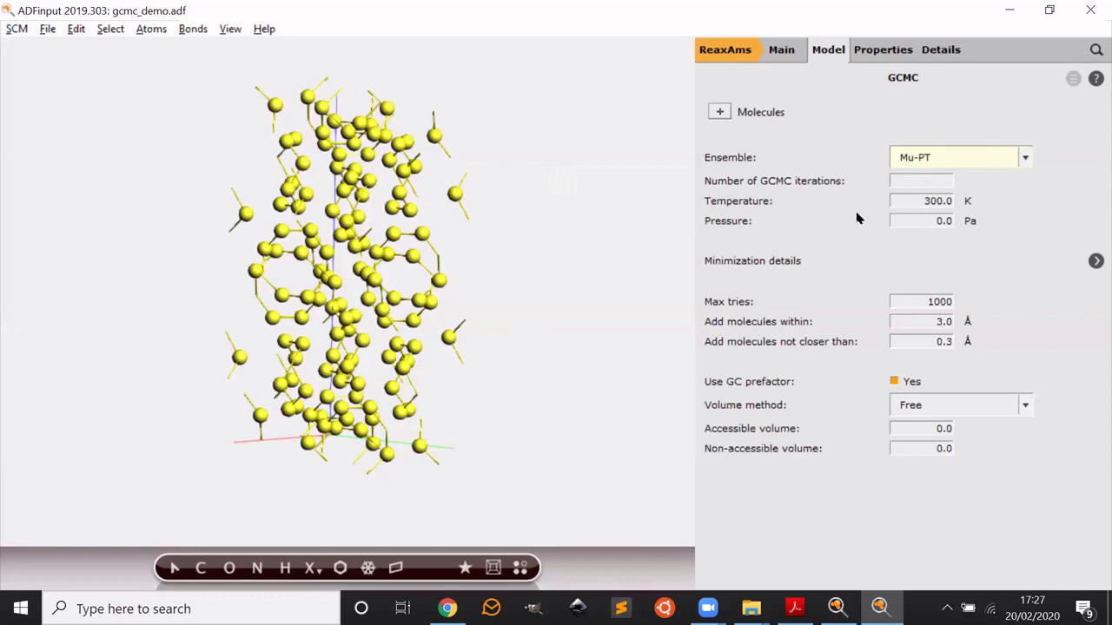
key("alt+Tab")
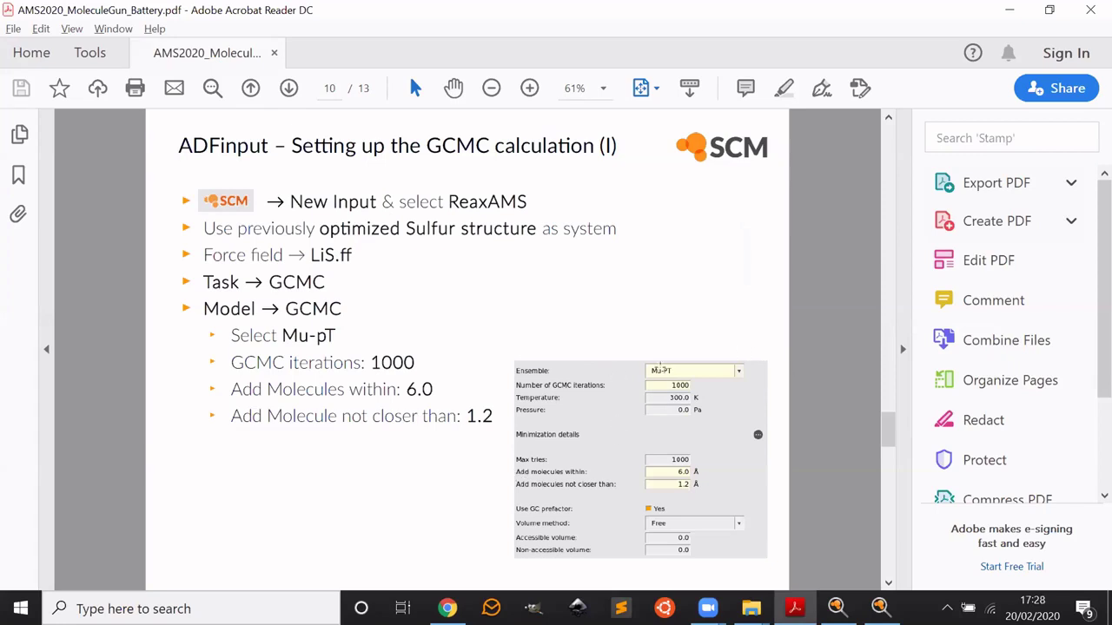
key("alt+Tab")
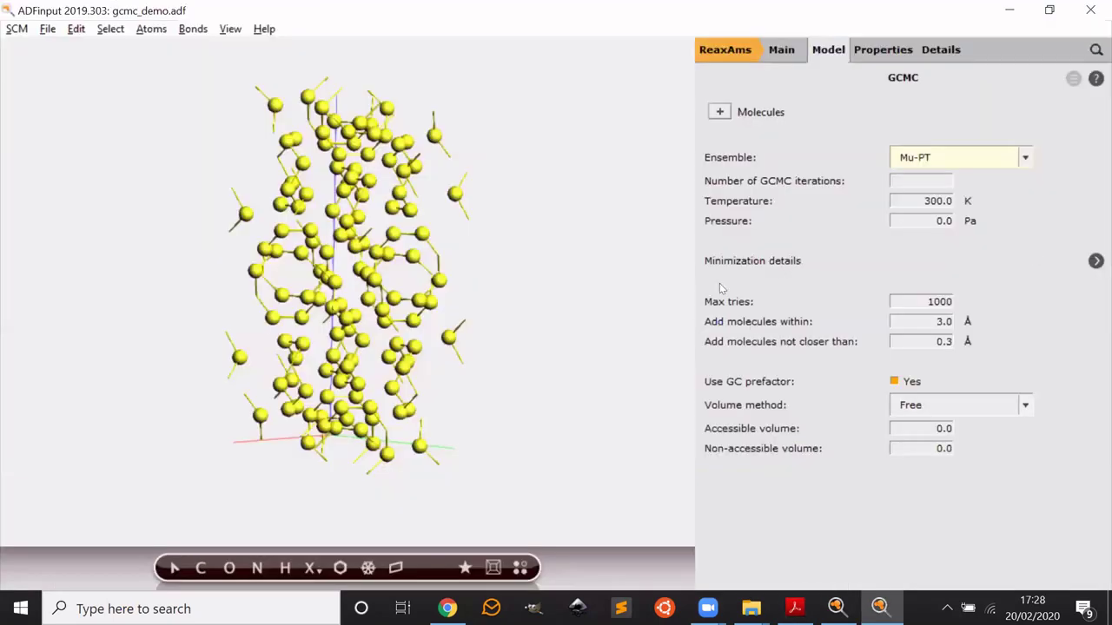
left_click_drag(511, 286, 541, 278)
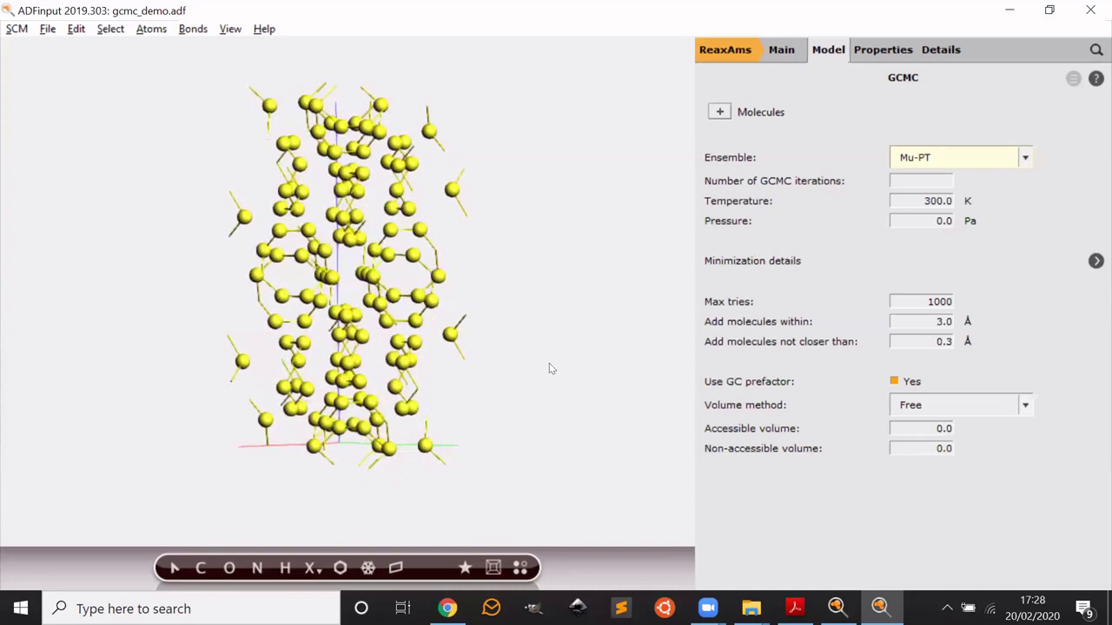
left_click_drag(527, 348, 528, 345)
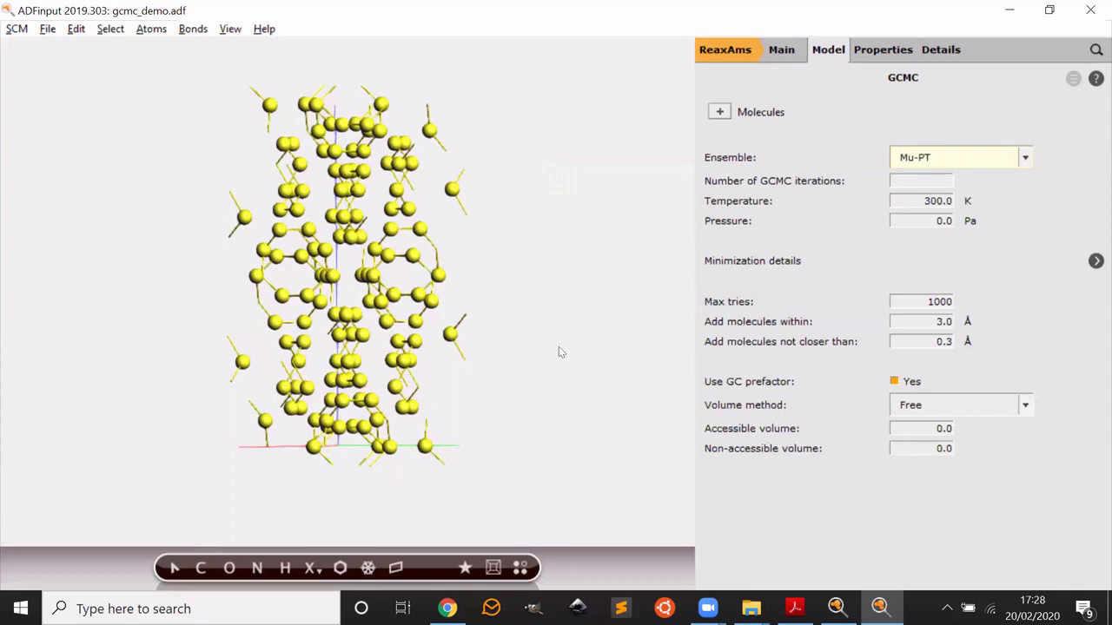
mouse_move(560, 351)
left_mouse_down()
mouse_move(556, 385)
mouse_move(559, 347)
left_mouse_up()
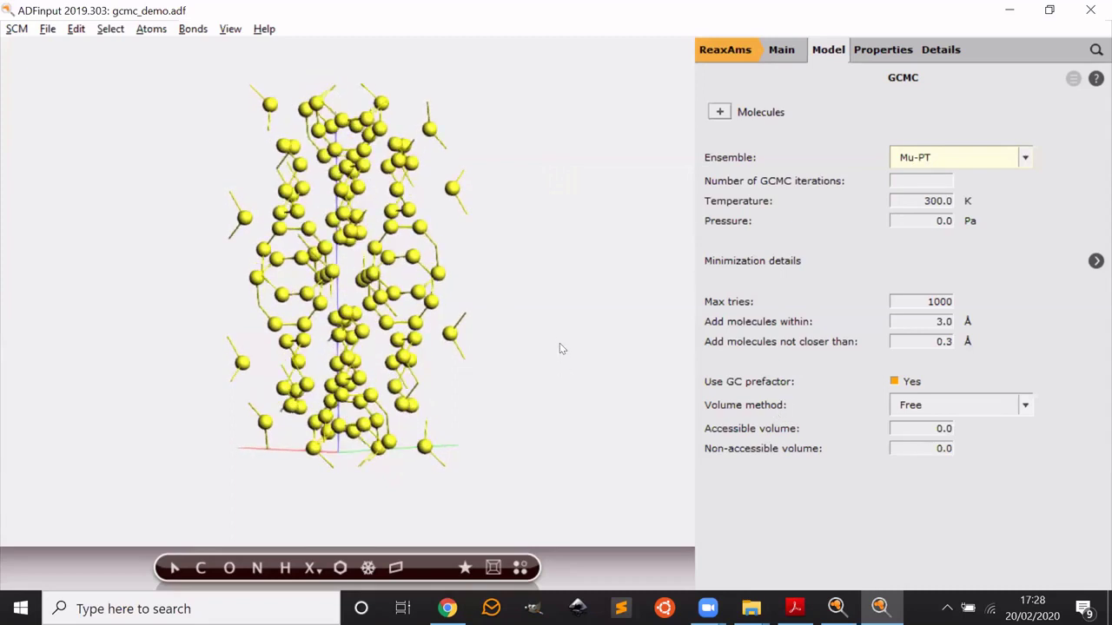
Step: Keep Mu-PT as the ensemble and set the number of GCMC iterations to 1000, as given on the PDF slide
left_click(994, 157)
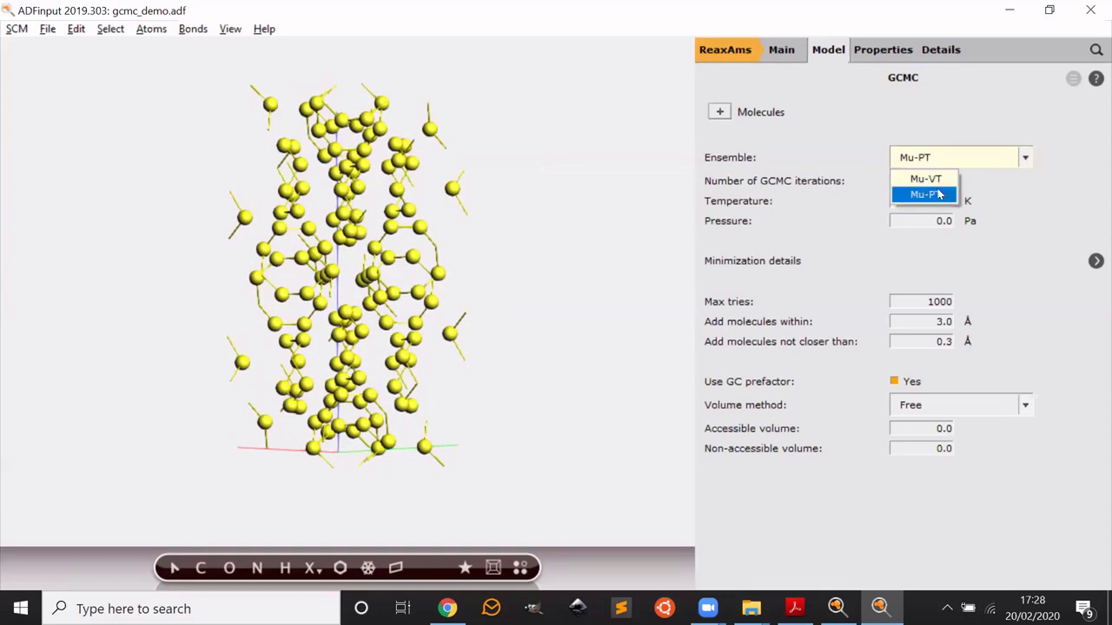
left_click(942, 194)
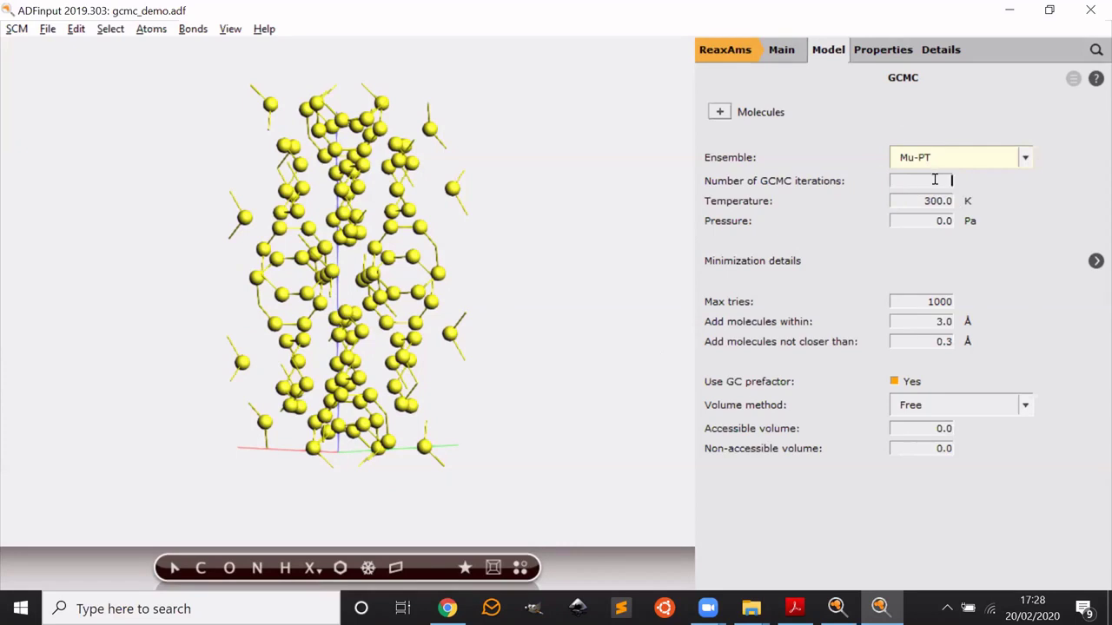
key("alt+Tab")
key("alt+Tab")
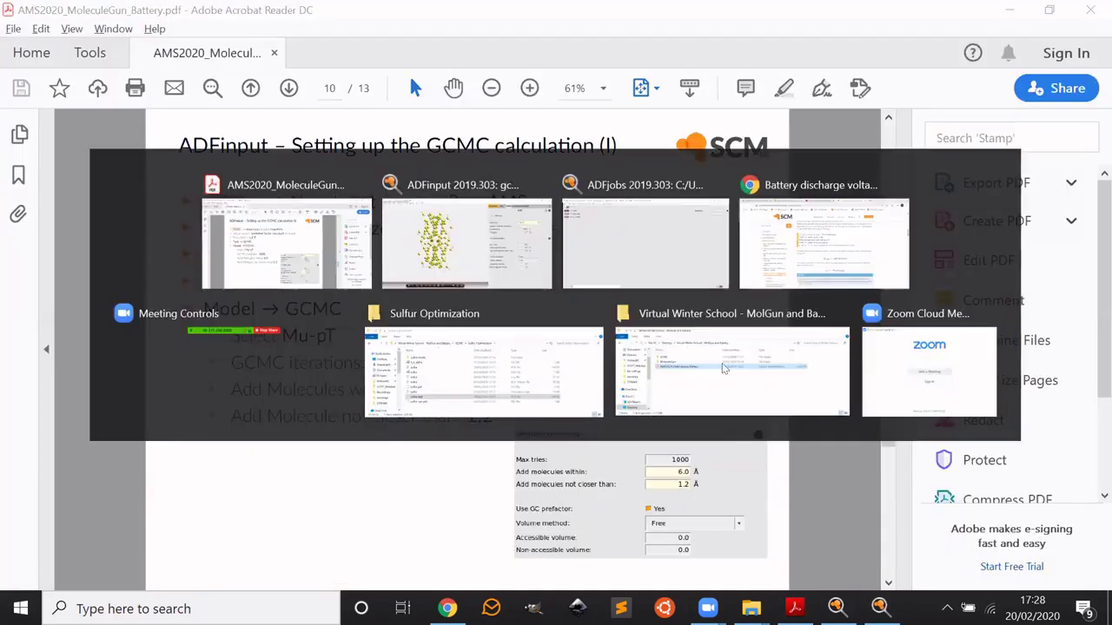
type("1000")
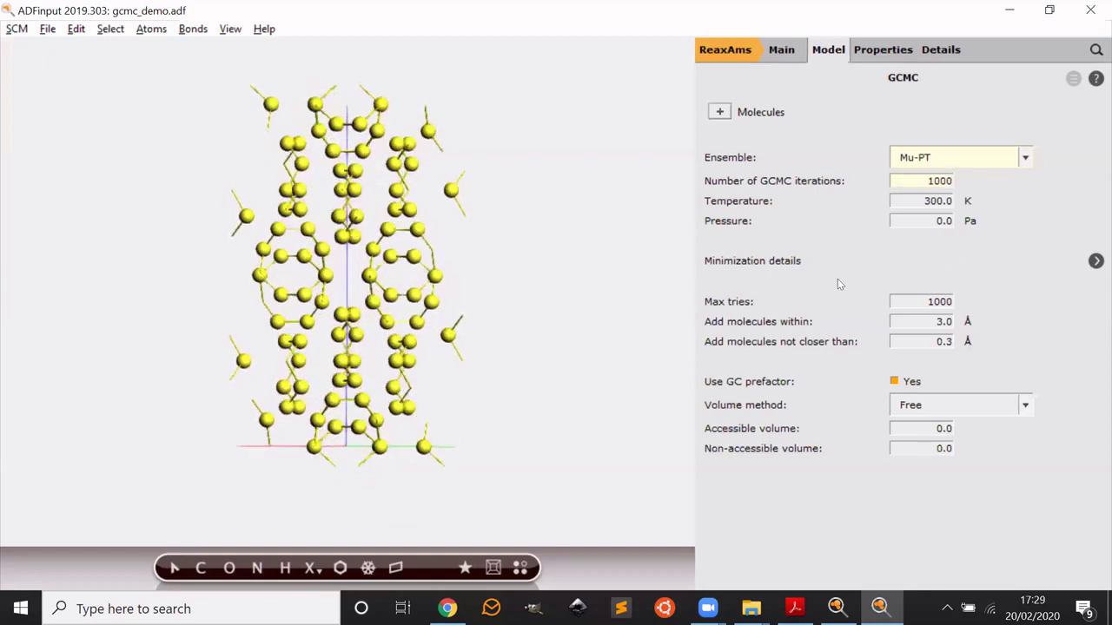
Step: Set the distance for adding molecules within to 6.0 Å and not closer than to 1.2 Å, following the PDF slide
key("alt+Tab")
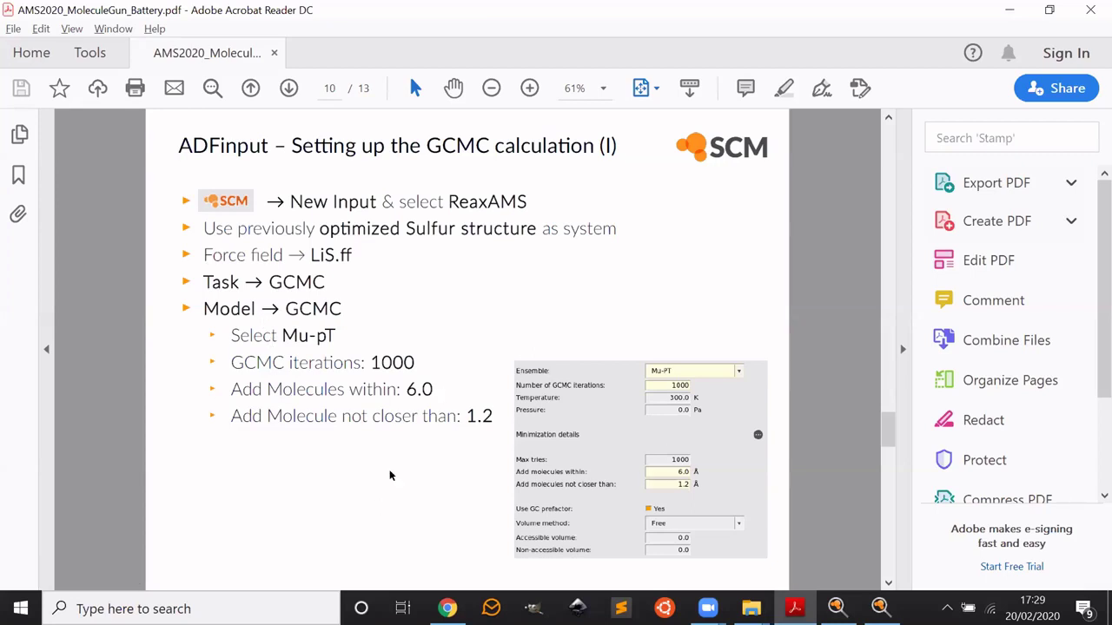
key("alt+Tab")
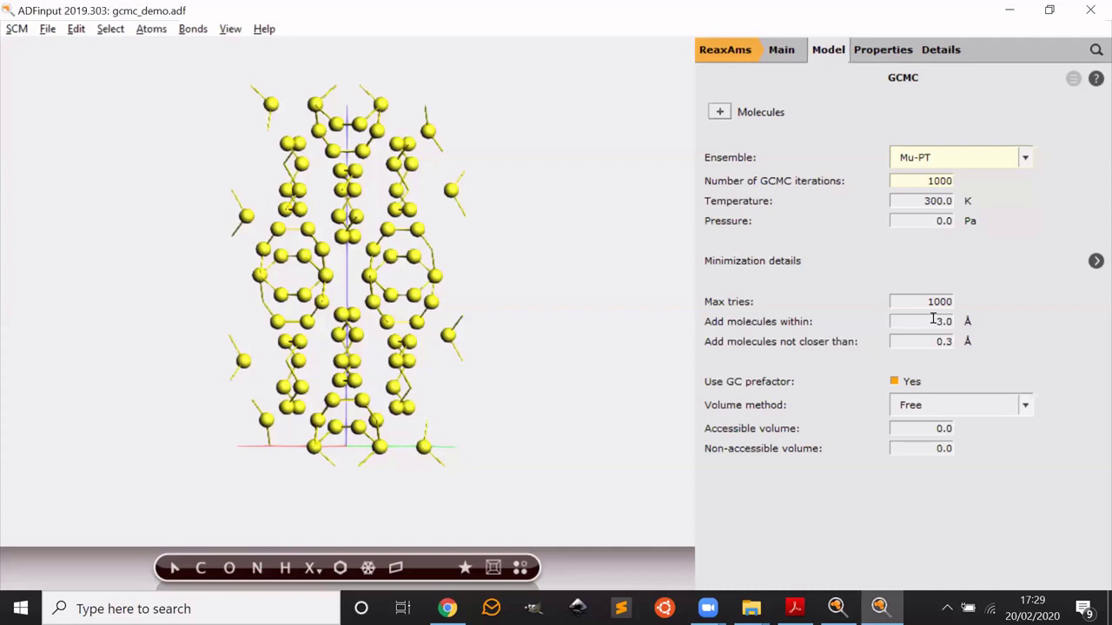
left_click_drag(933, 319, 959, 318)
type("6.0")
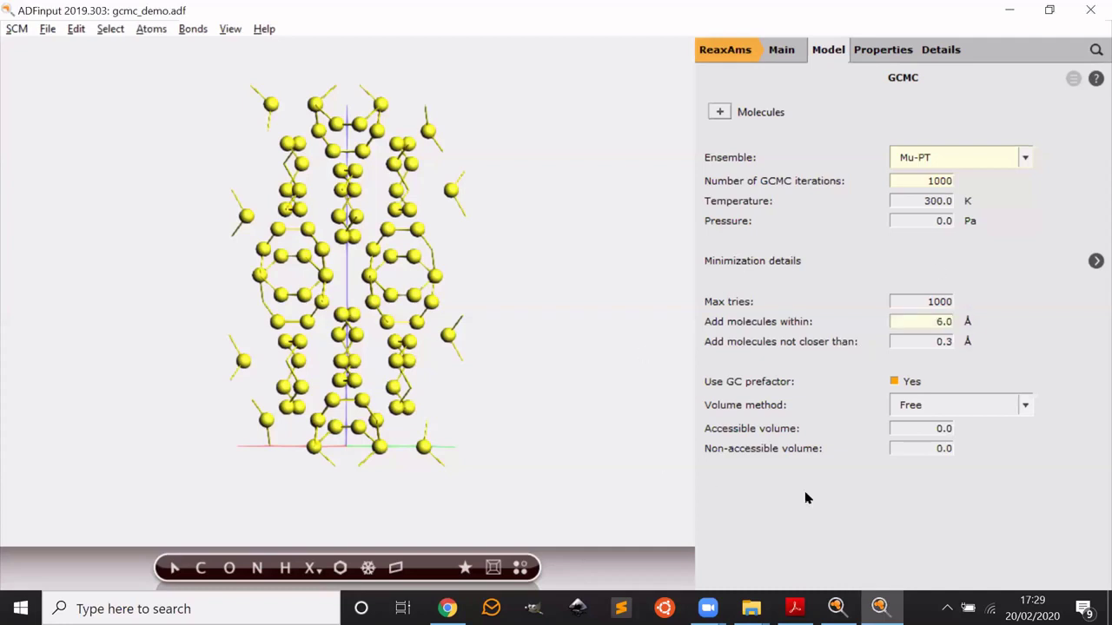
left_click_drag(929, 340, 971, 347)
key("alt+Tab")
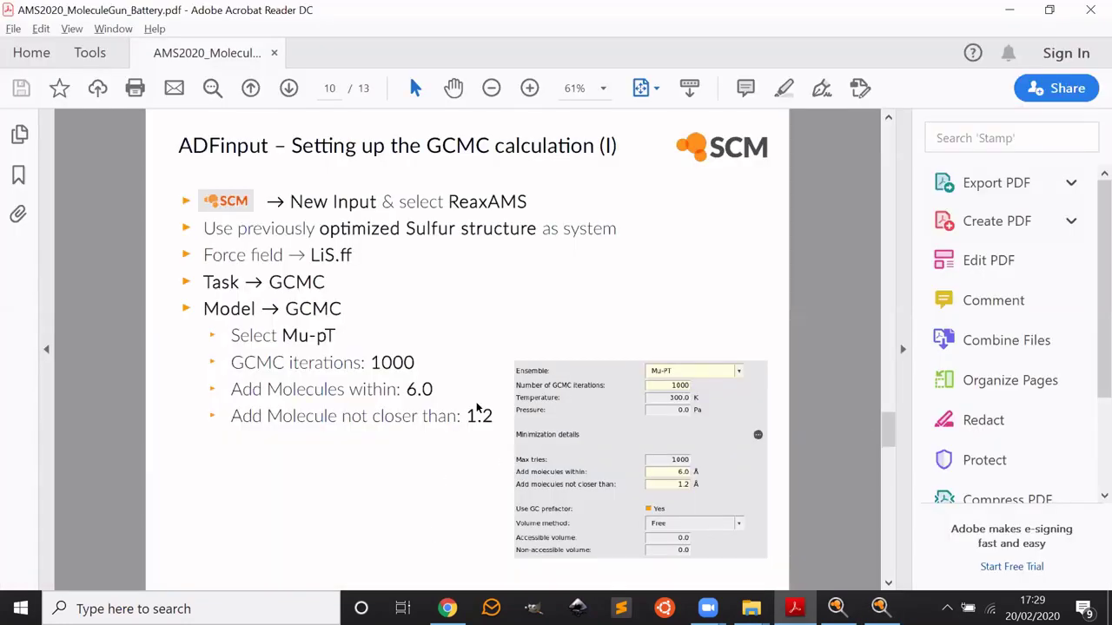
key("alt+Tab")
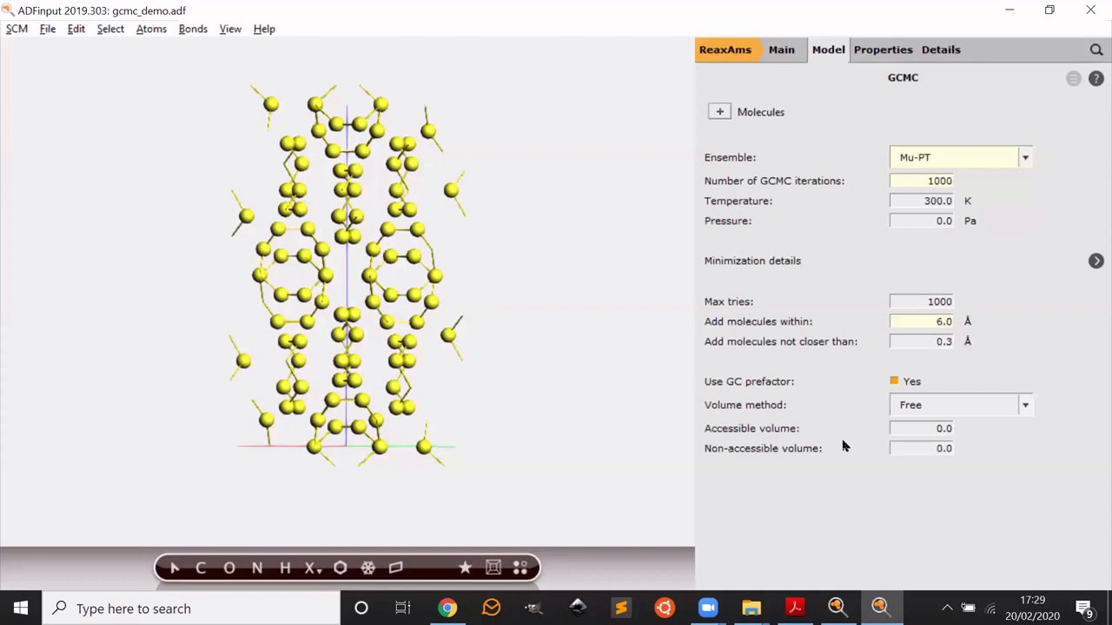
type("1.2")
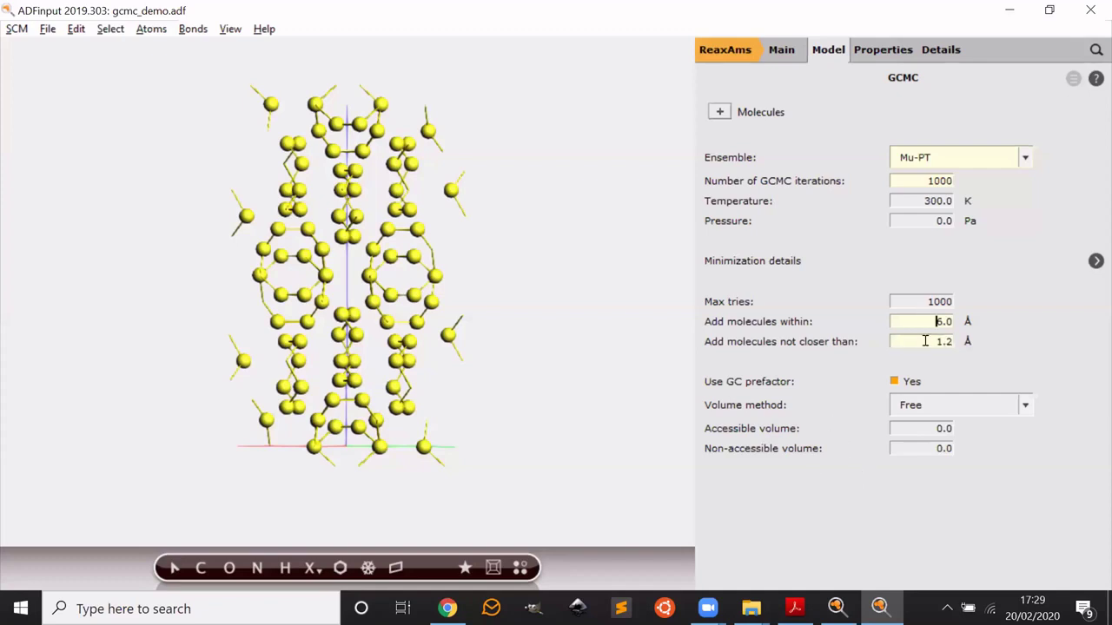
key("Home")
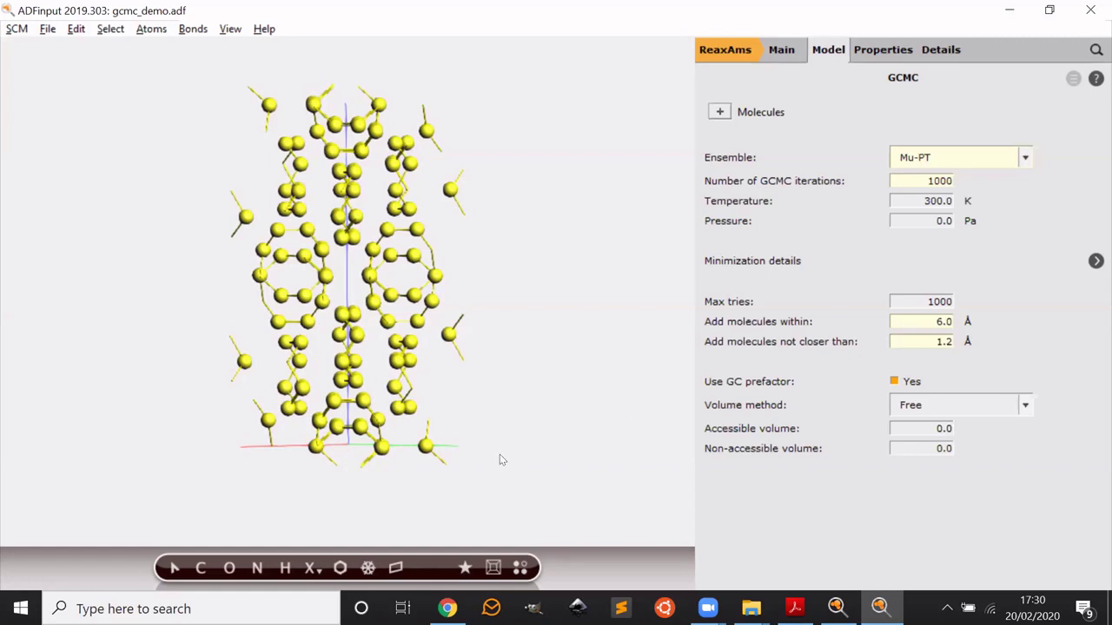
Step: Examine the optimized sulfur structure from several viewing angles
left_click_drag(484, 420, 484, 421)
left_click_drag(521, 353, 561, 365)
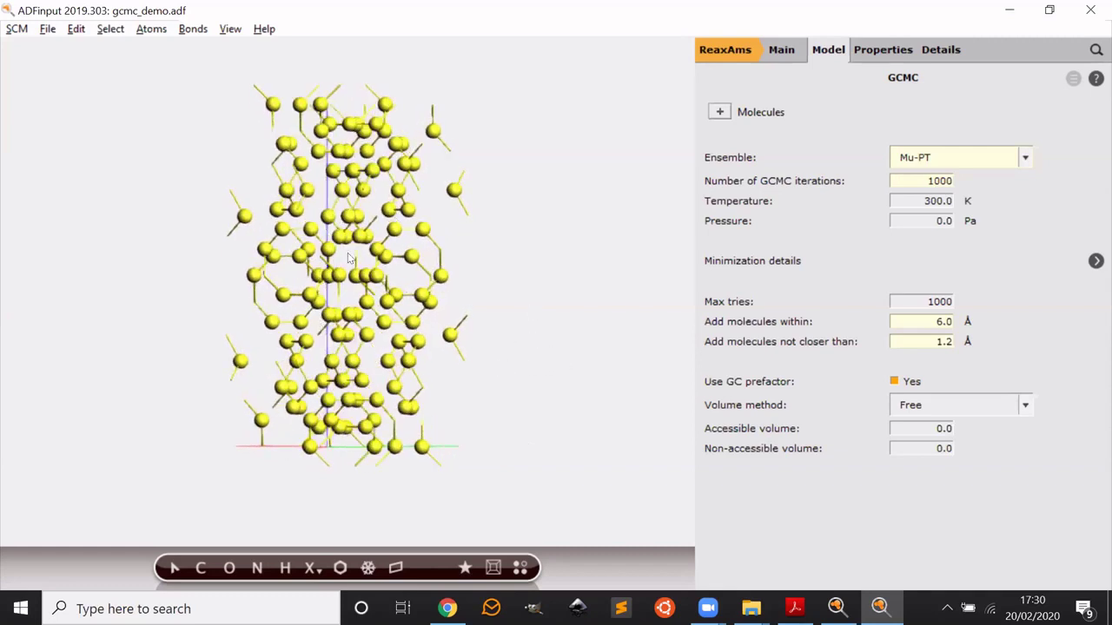
mouse_move(603, 403)
left_mouse_down()
mouse_move(634, 390)
mouse_move(643, 404)
mouse_move(593, 397)
mouse_move(591, 385)
mouse_move(596, 422)
left_mouse_up()
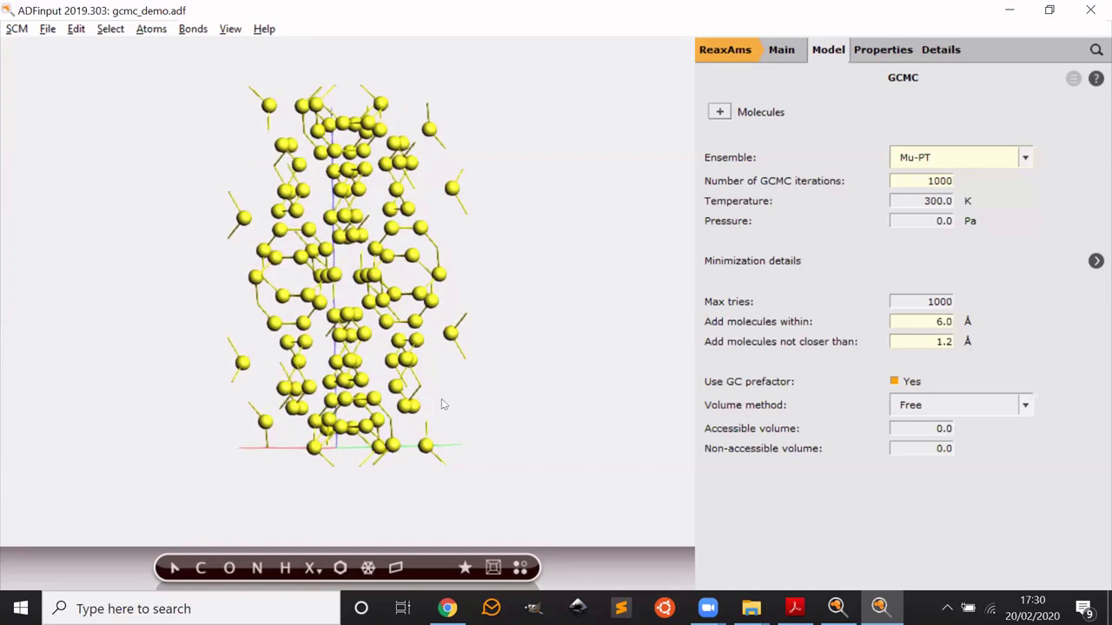
left_click_drag(515, 406, 566, 456)
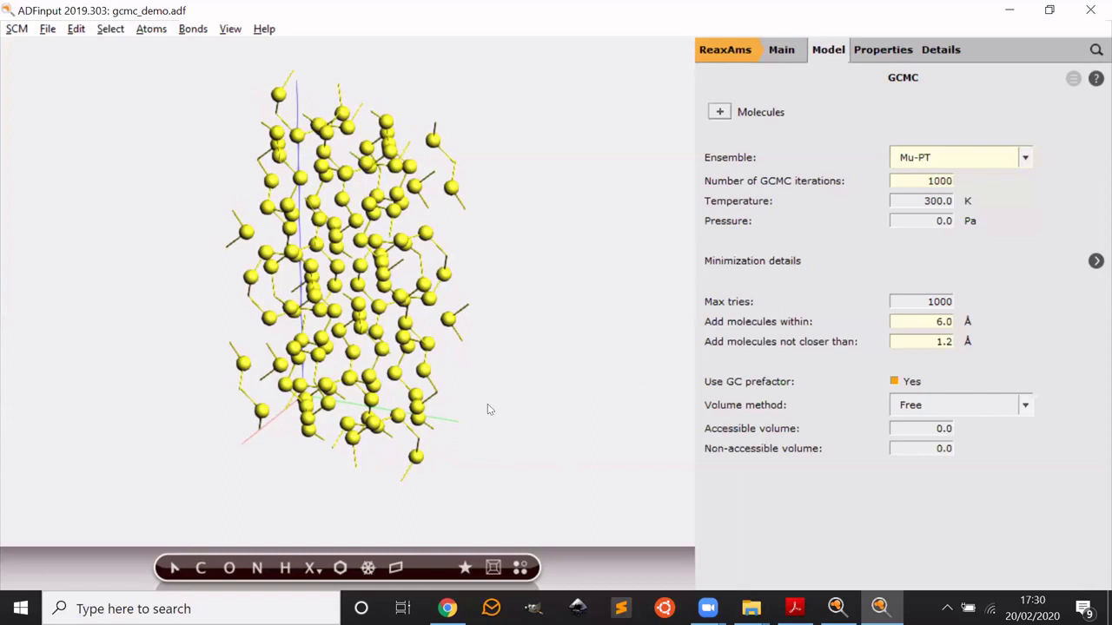
left_click_drag(505, 421, 463, 357)
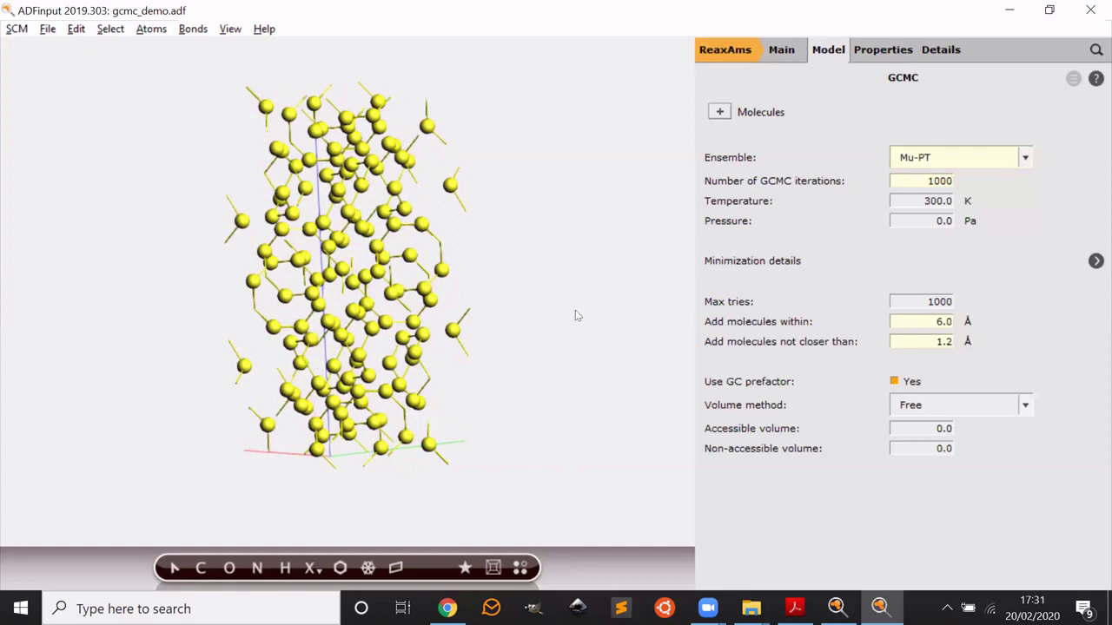
left_click_drag(575, 316, 458, 323)
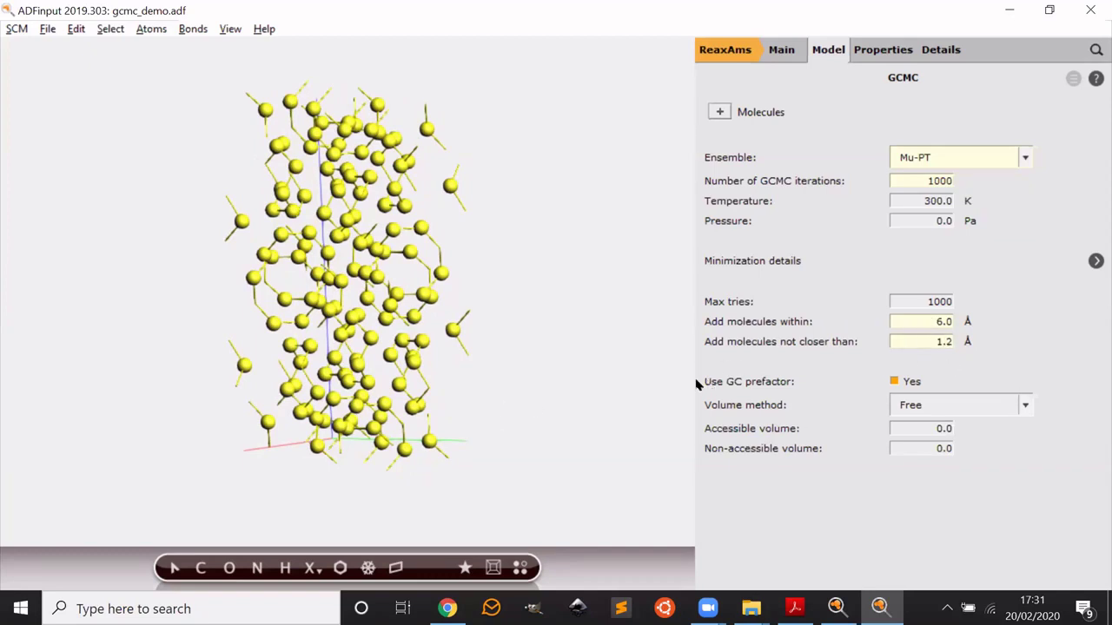
left_click_drag(561, 321, 612, 329)
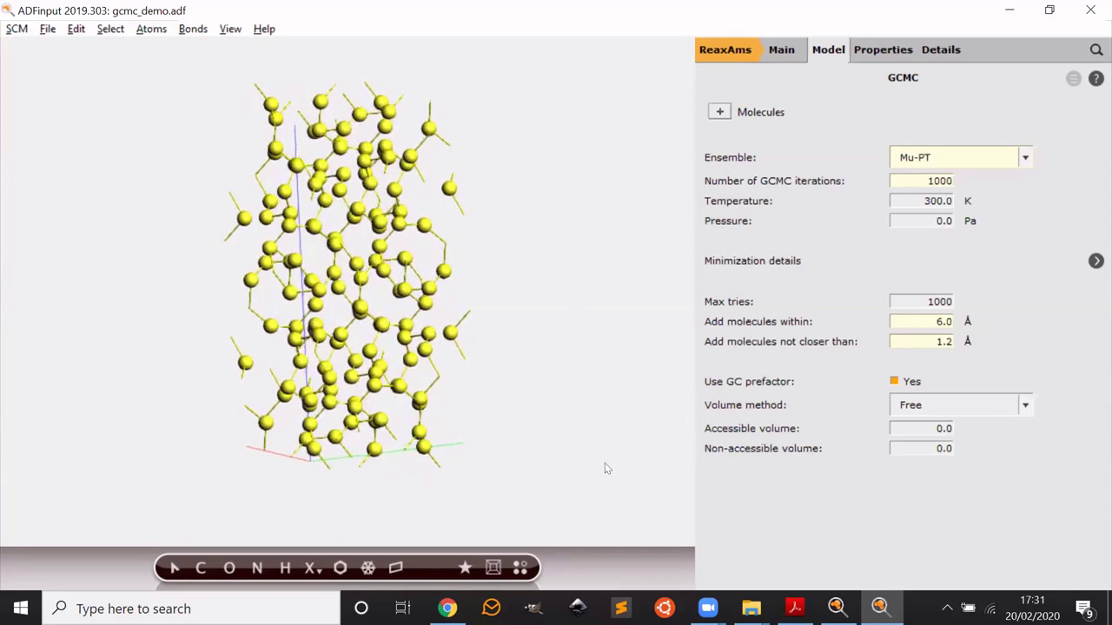
left_click_drag(595, 418, 502, 451)
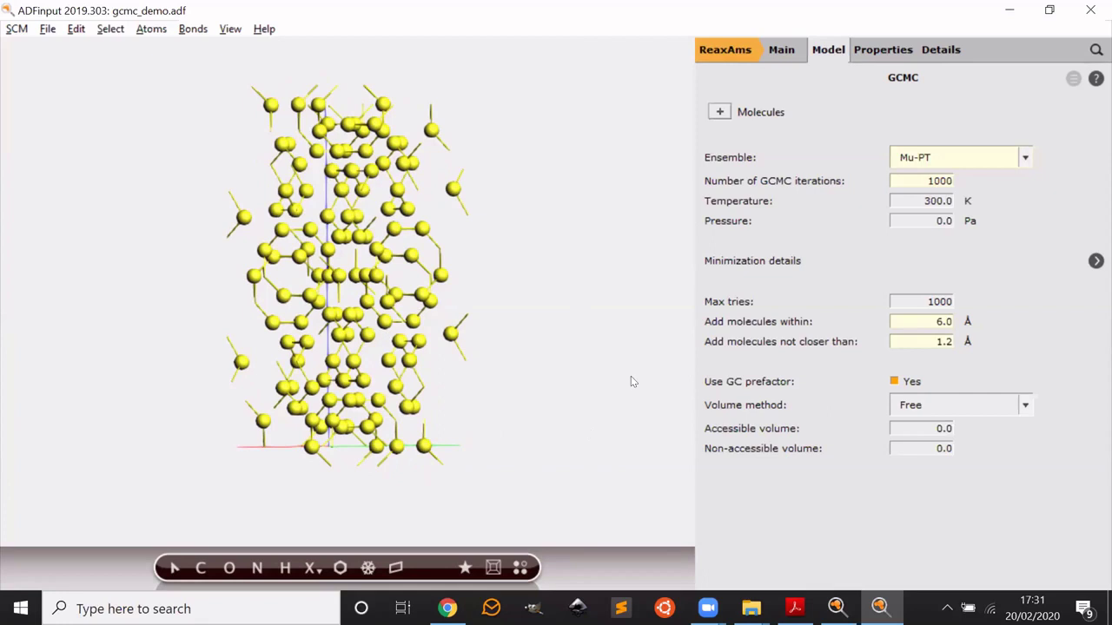
Step: Following the PDF slide on setting up the GCMC calculation (II), add a Molecules entry and assign a new molecule to it
key("alt+Tab")
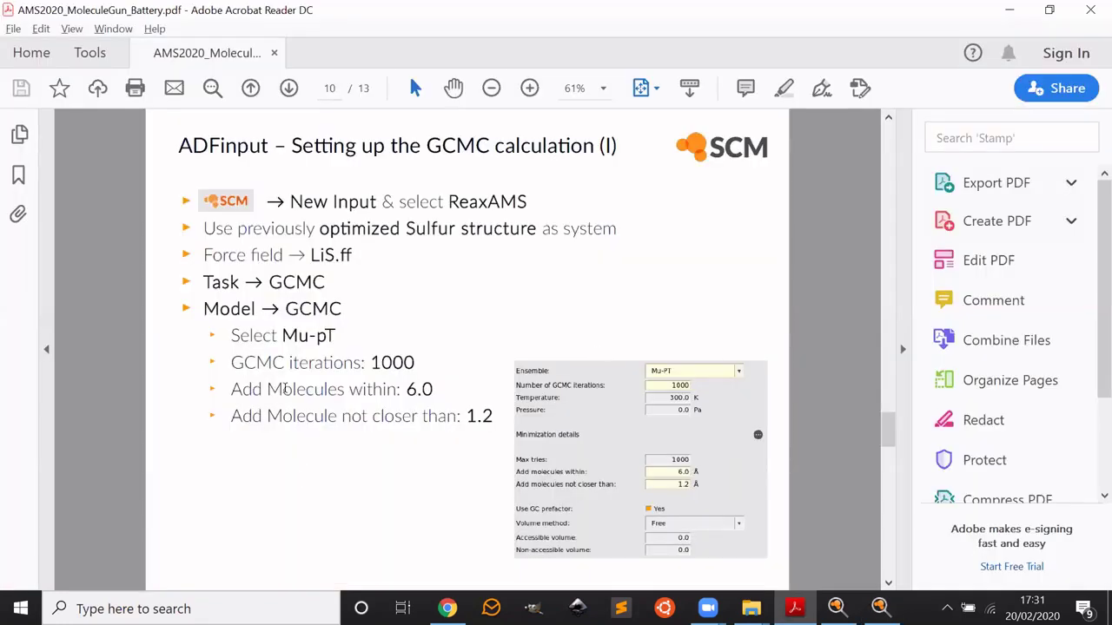
scroll(226, 417, "down", 1)
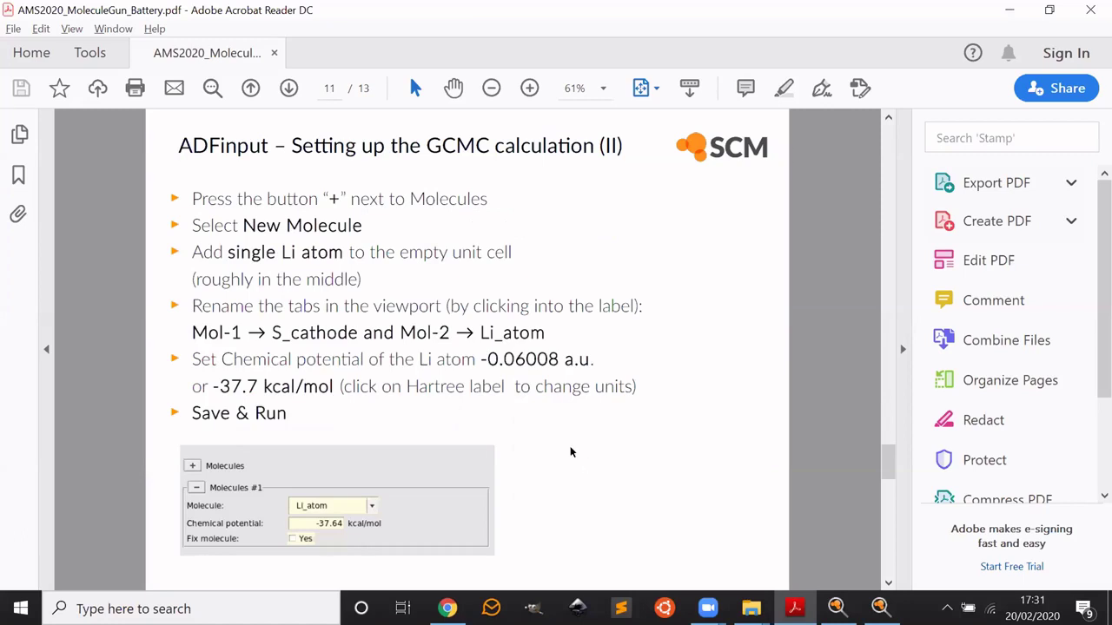
scroll(574, 449, "up", 1)
scroll(466, 347, "down", 1)
key("alt+Tab")
left_click_drag(509, 418, 483, 406)
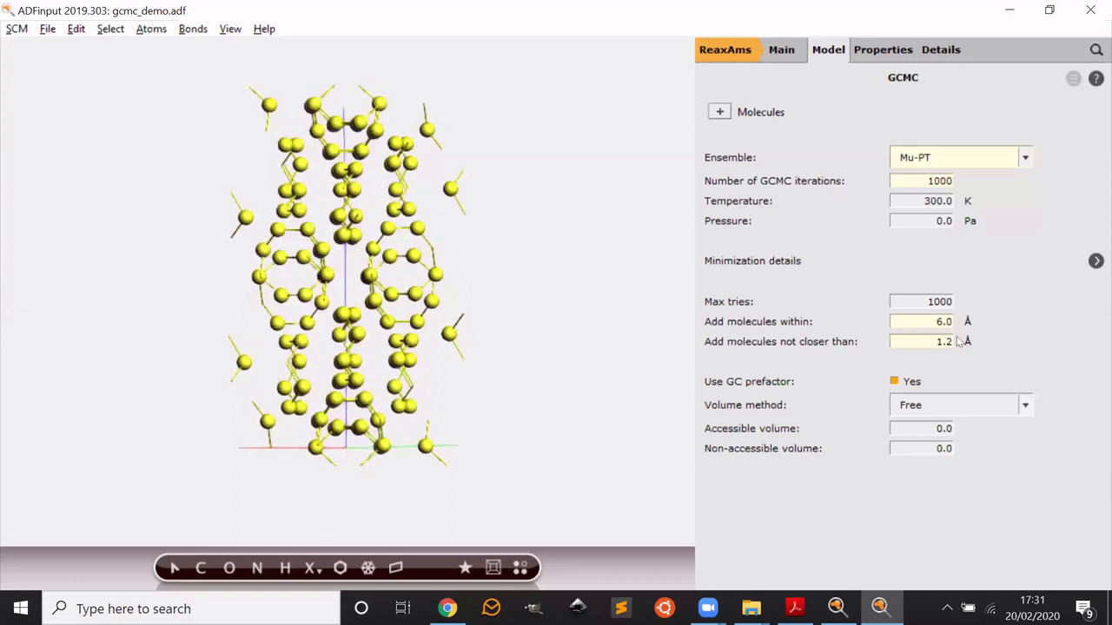
left_click(720, 111)
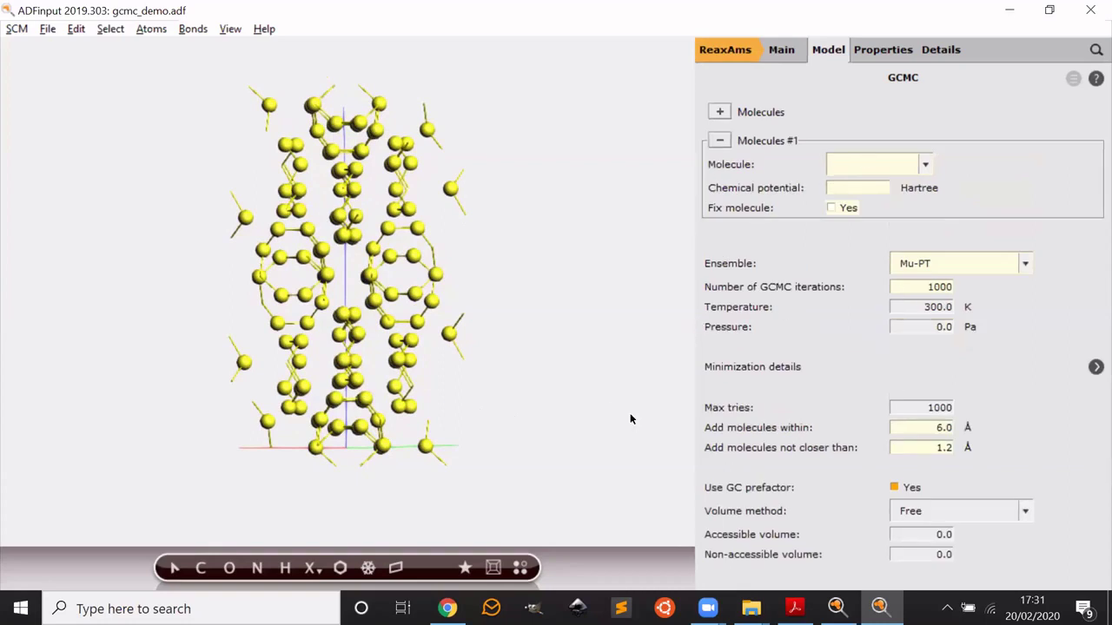
key("alt+Tab")
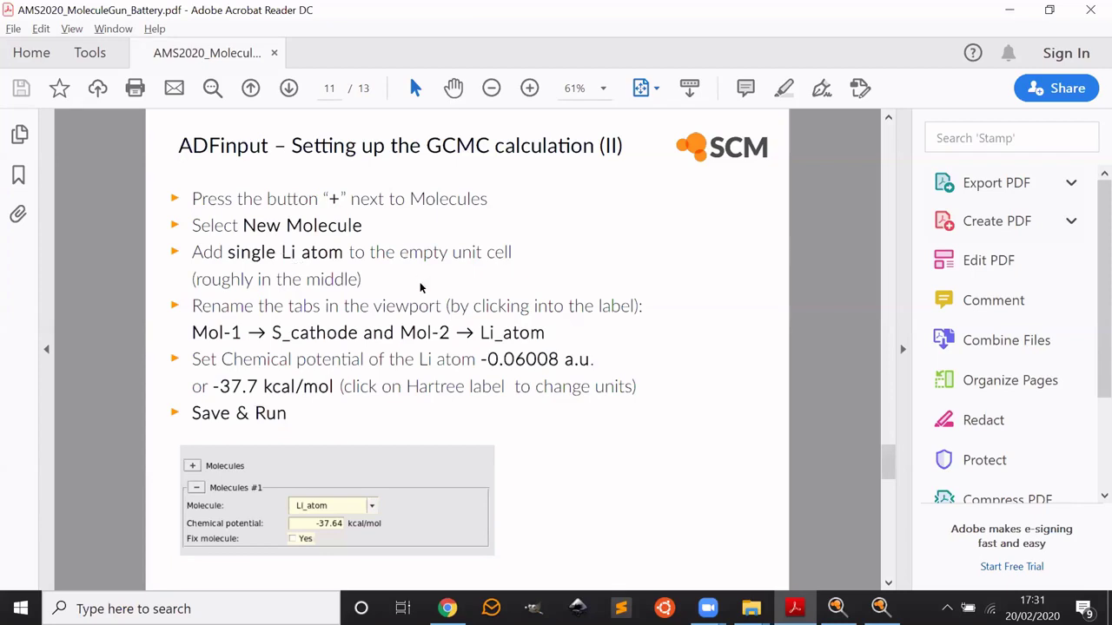
key("alt+Tab")
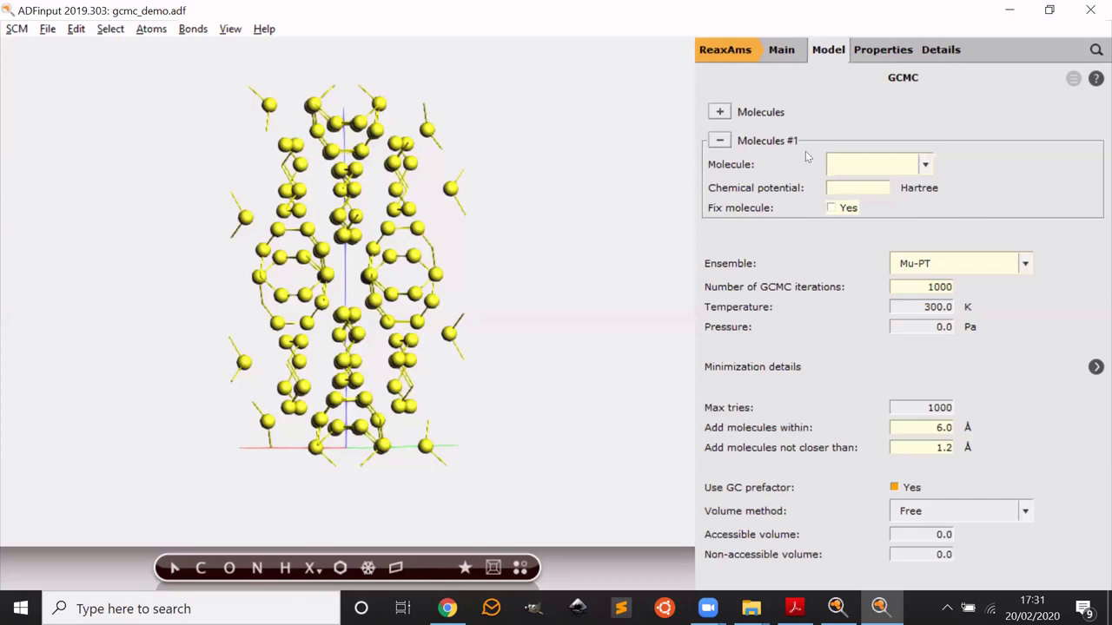
left_click(881, 165)
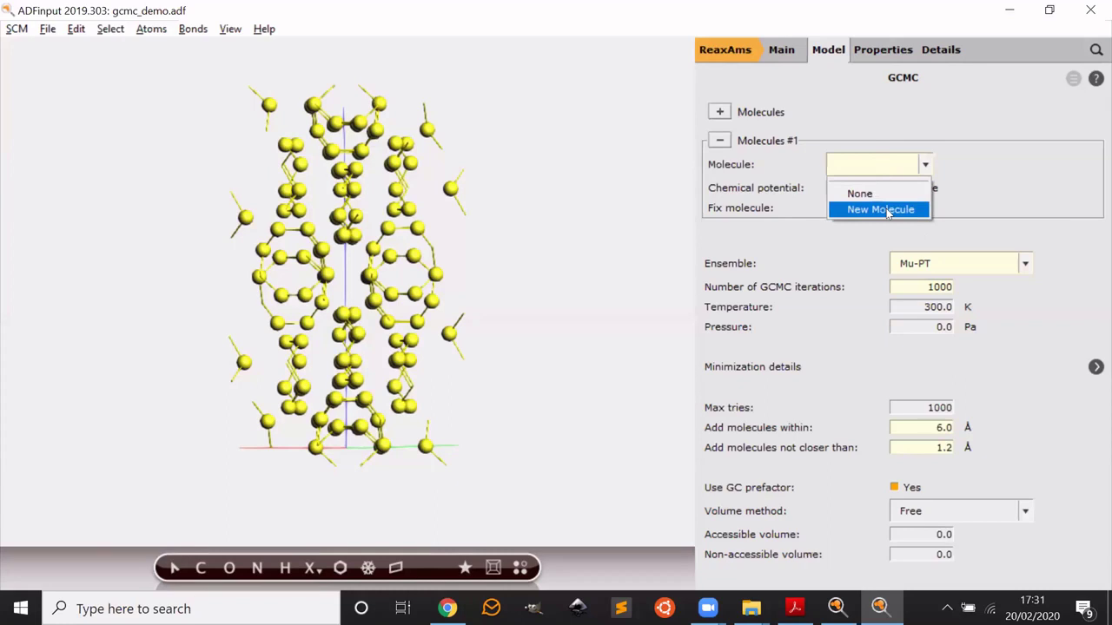
left_click(884, 210)
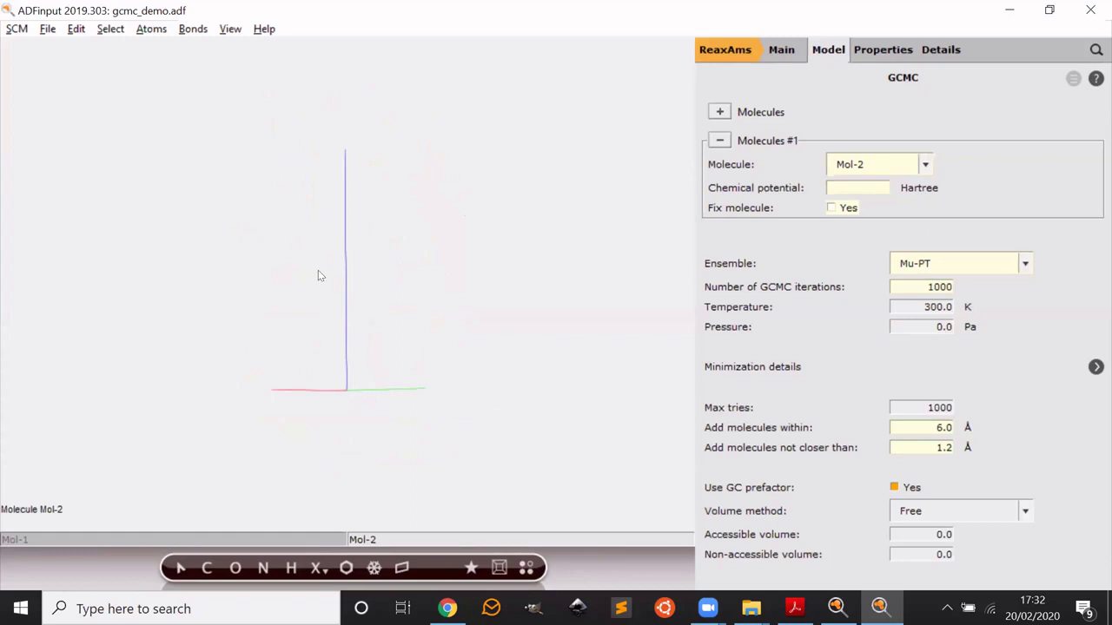
Step: Compare the Mol-1 and Mol-2 systems, place a single Li atom roughly mid-cell in the empty Mol-2, and check its position
left_click(230, 538)
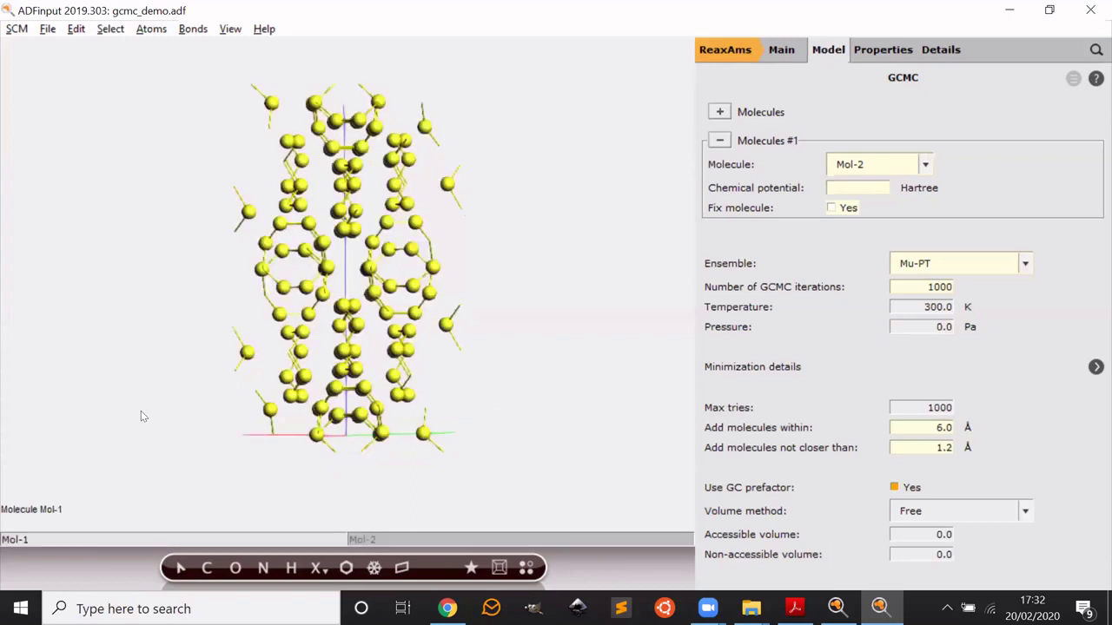
left_click(538, 530)
left_click(229, 538)
left_click(582, 534)
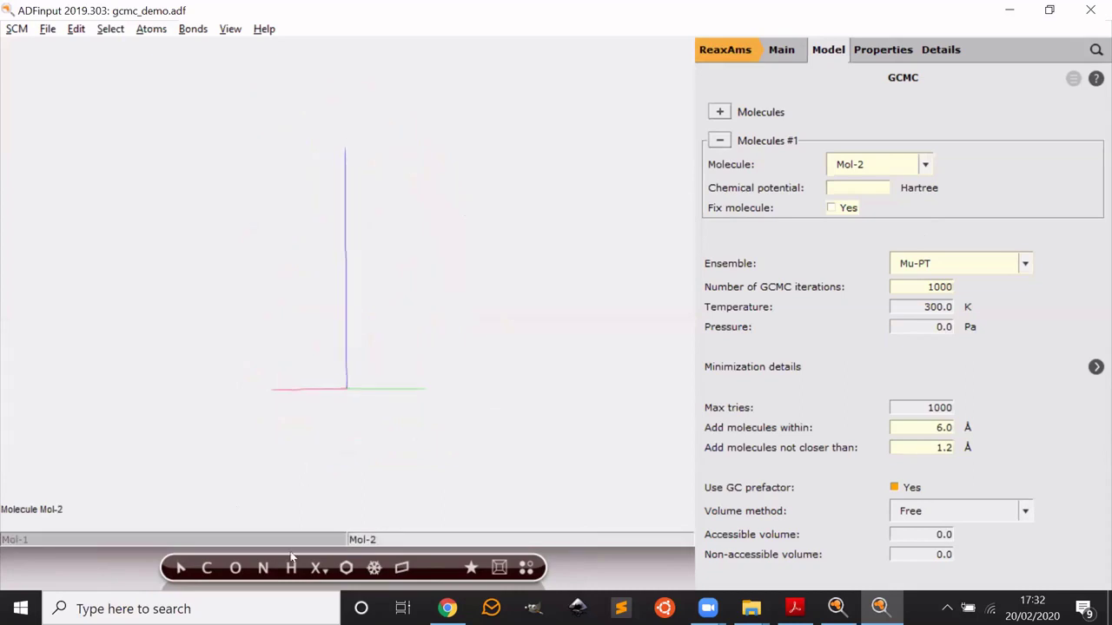
left_click(313, 570)
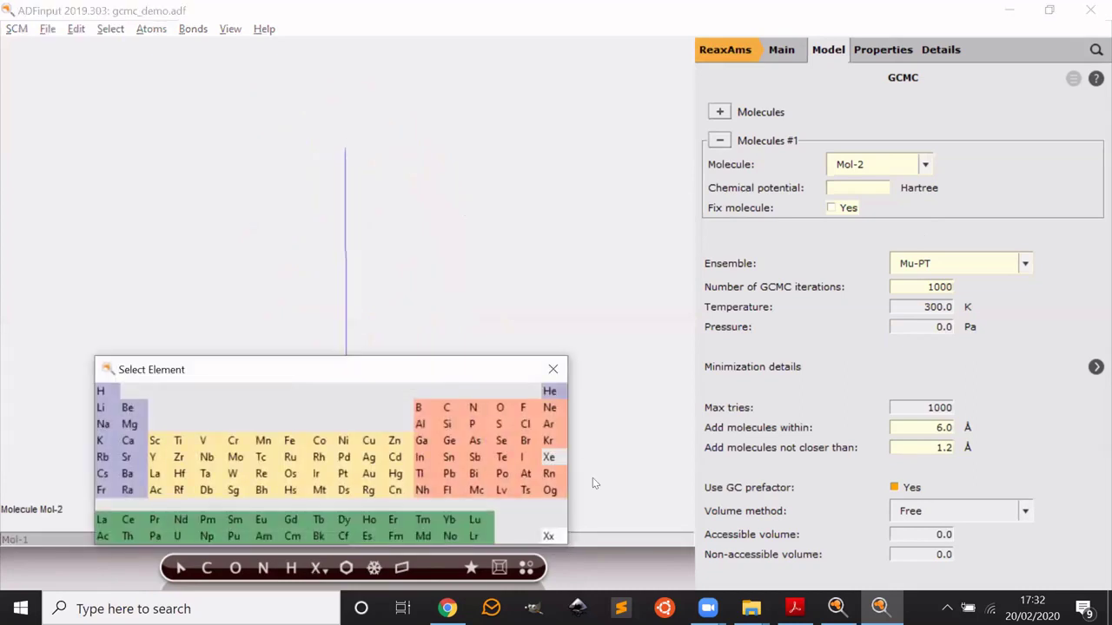
left_click_drag(483, 369, 583, 324)
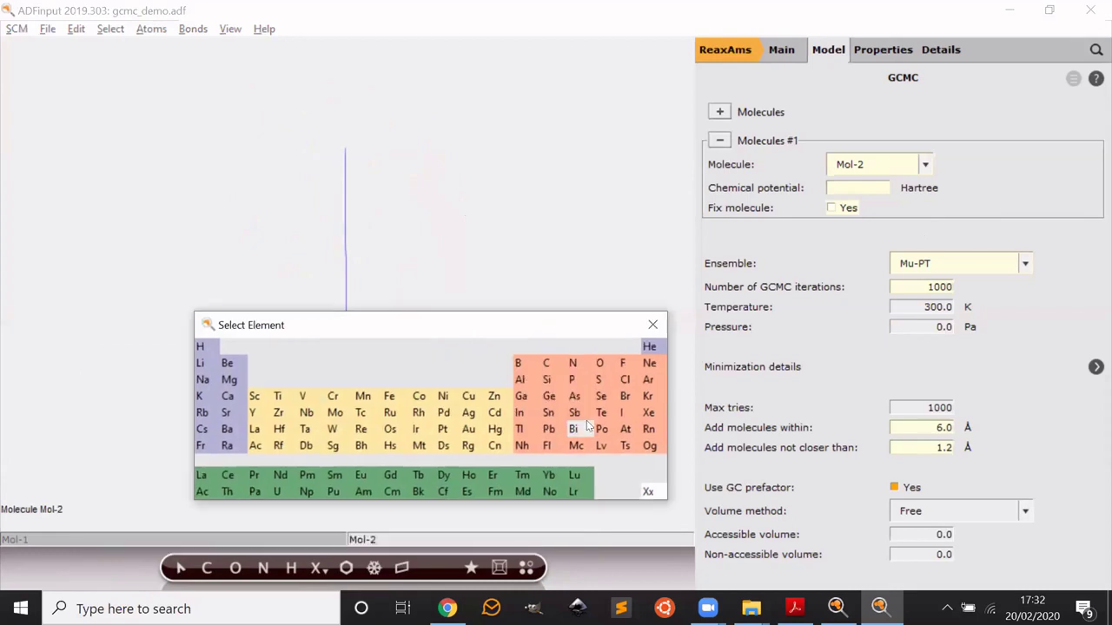
left_click(200, 363)
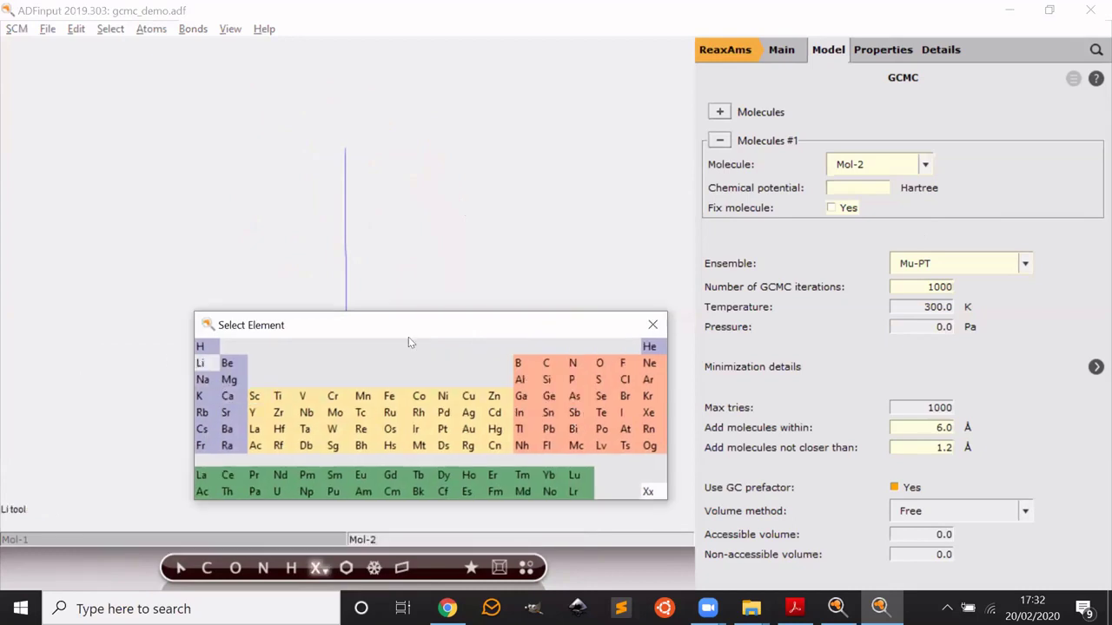
left_click(652, 324)
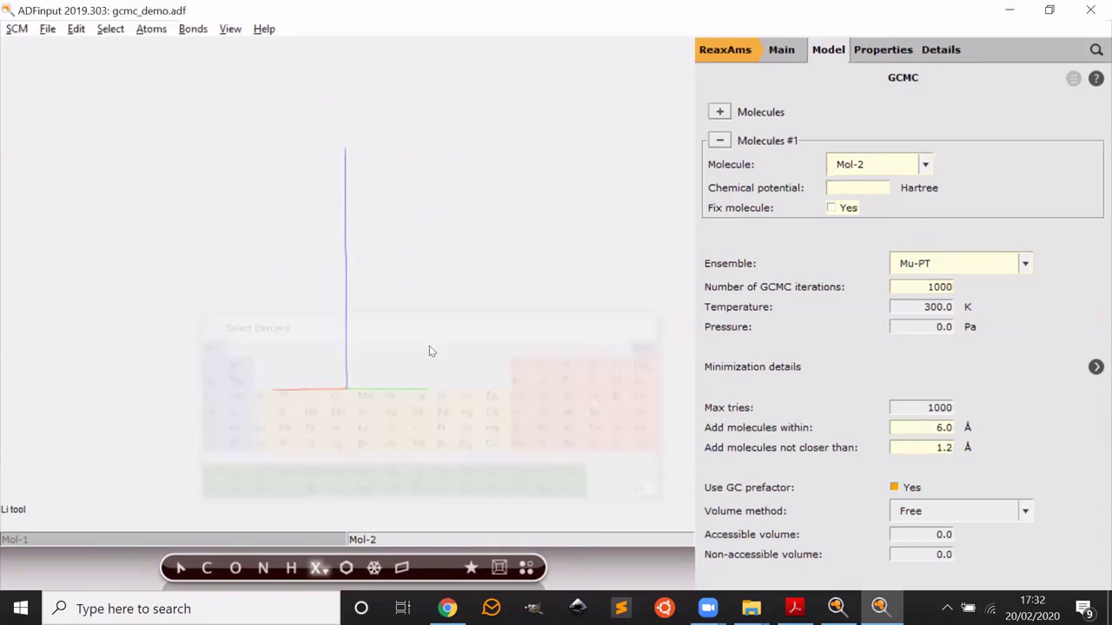
left_click(346, 292)
key("Escape")
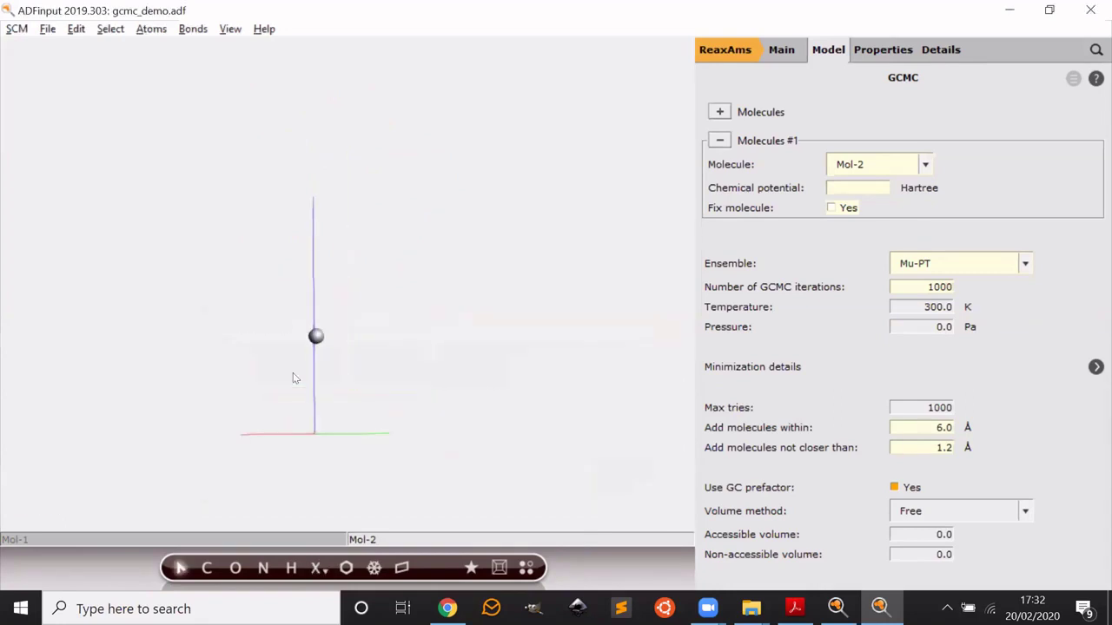
left_click_drag(381, 334, 500, 181)
left_click(371, 339)
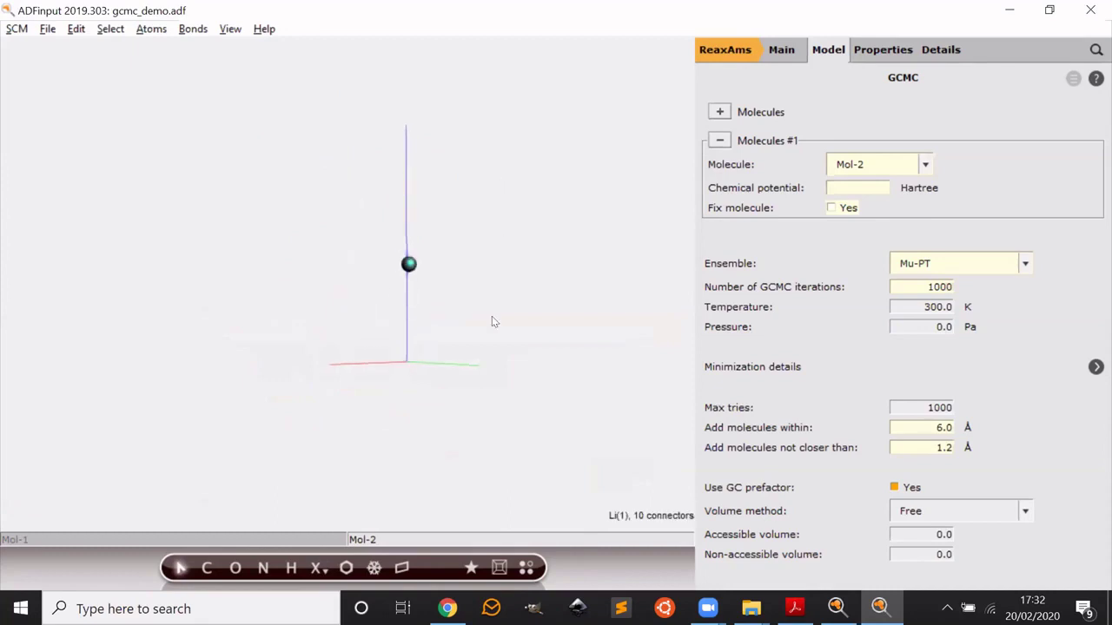
left_click_drag(371, 362, 291, 303)
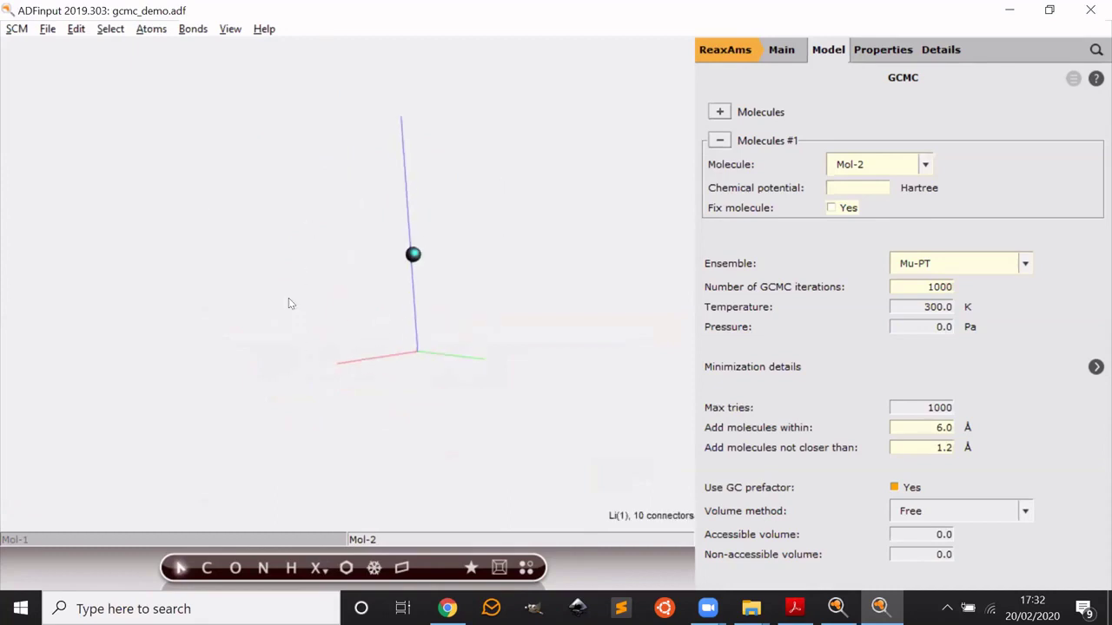
Step: Set the Li atom's crystal position to (0.5, 0.5, 0.5) in Mol-2 and check its placement in the cell
left_click(48, 28)
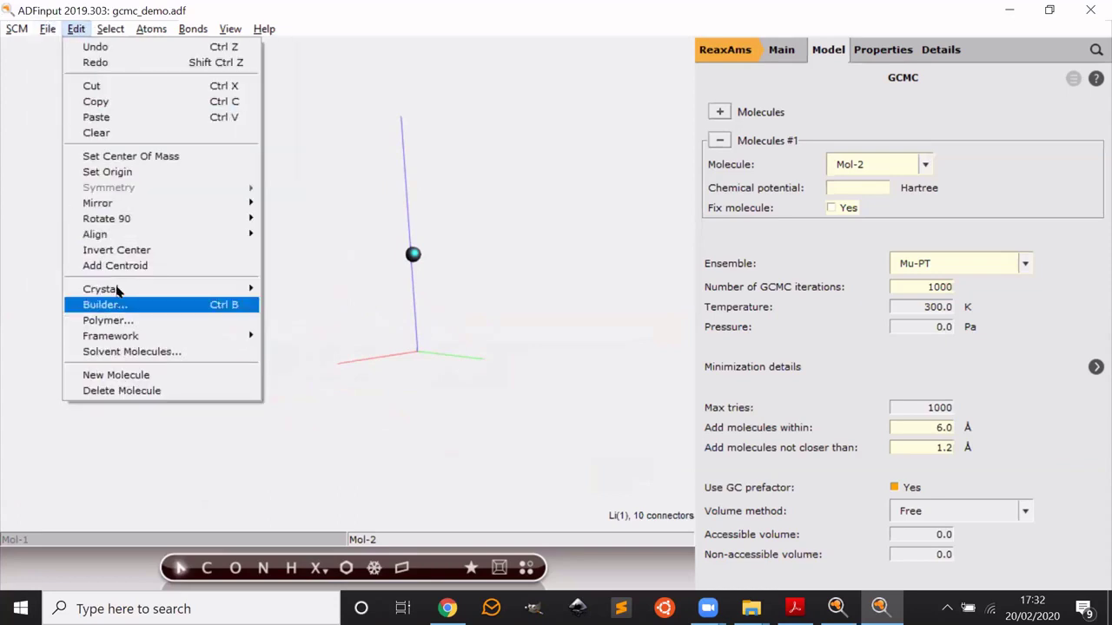
mouse_move(253, 289)
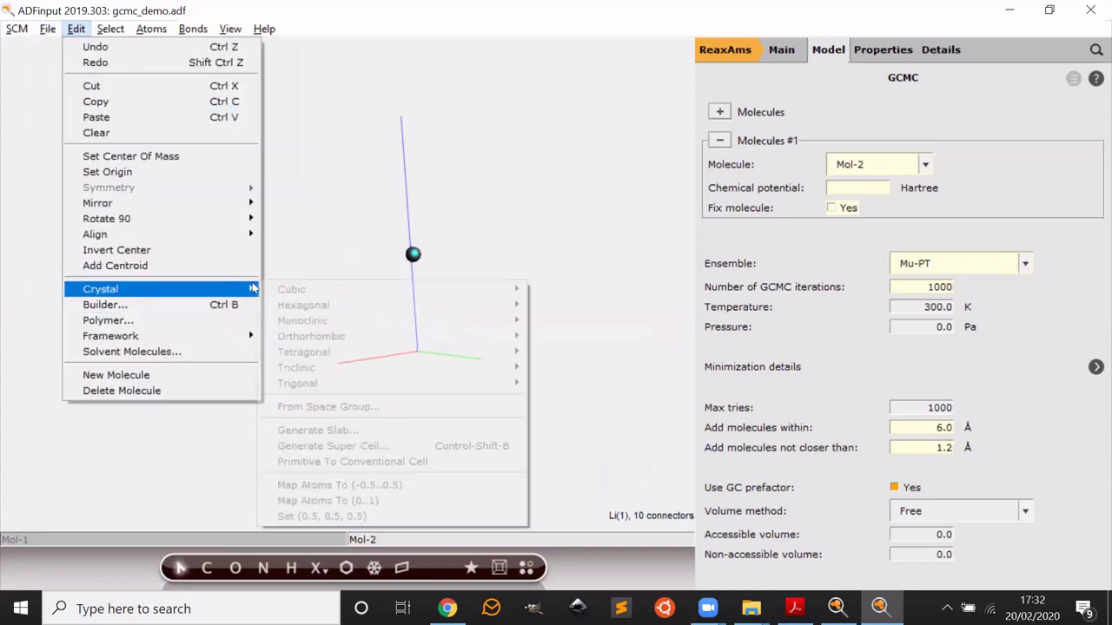
left_click(449, 516)
left_click_drag(400, 437, 419, 395)
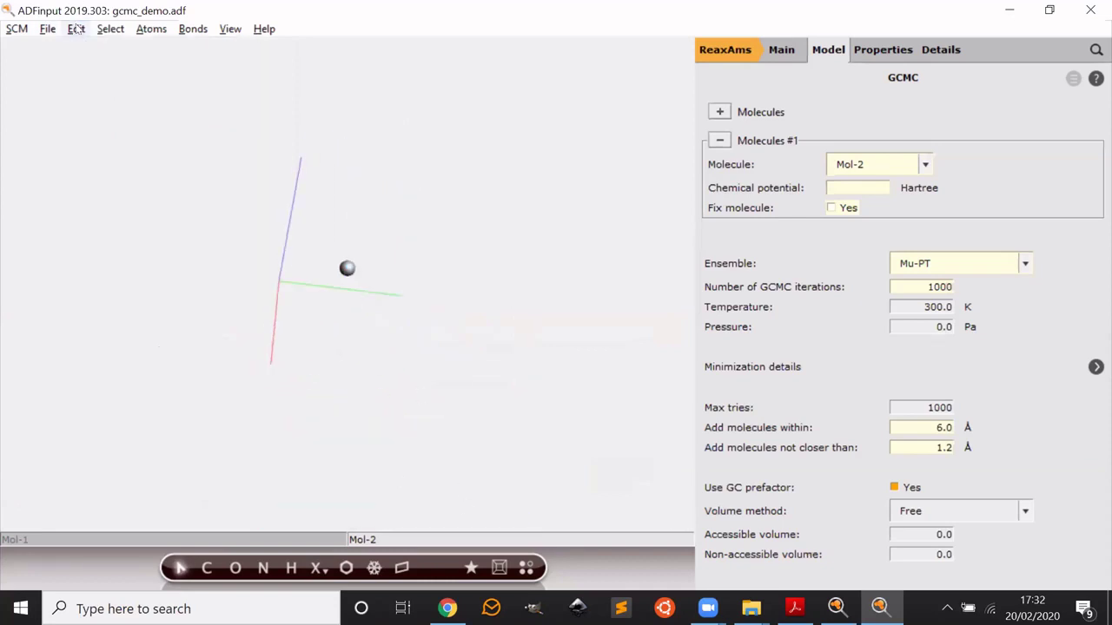
left_click(76, 29)
mouse_move(222, 291)
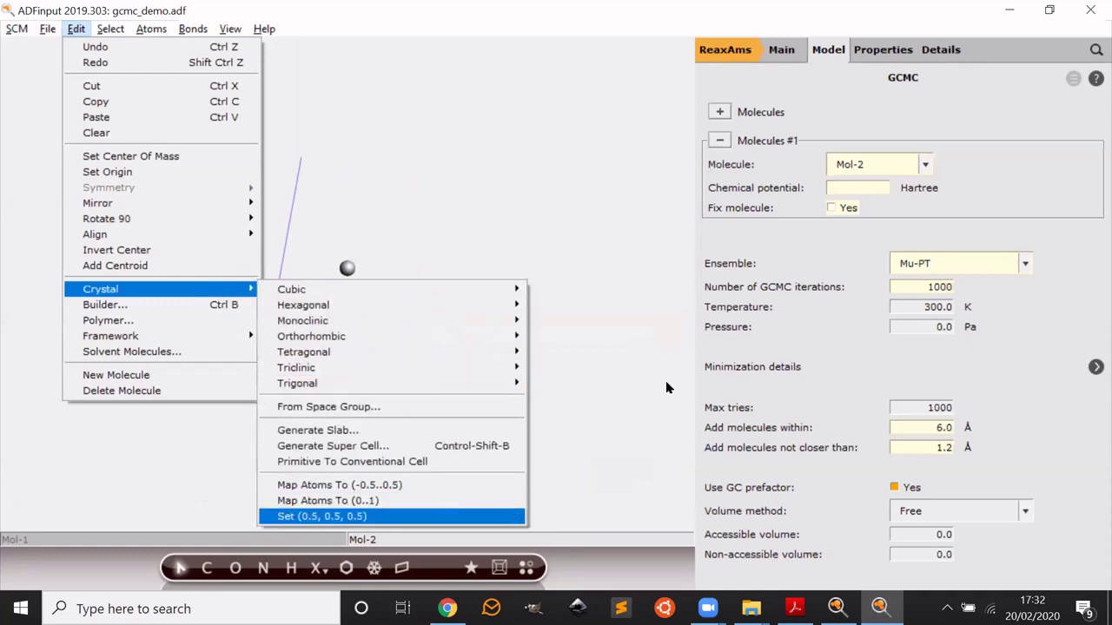
left_click(617, 292)
left_click_drag(401, 223, 347, 267)
left_click(348, 268)
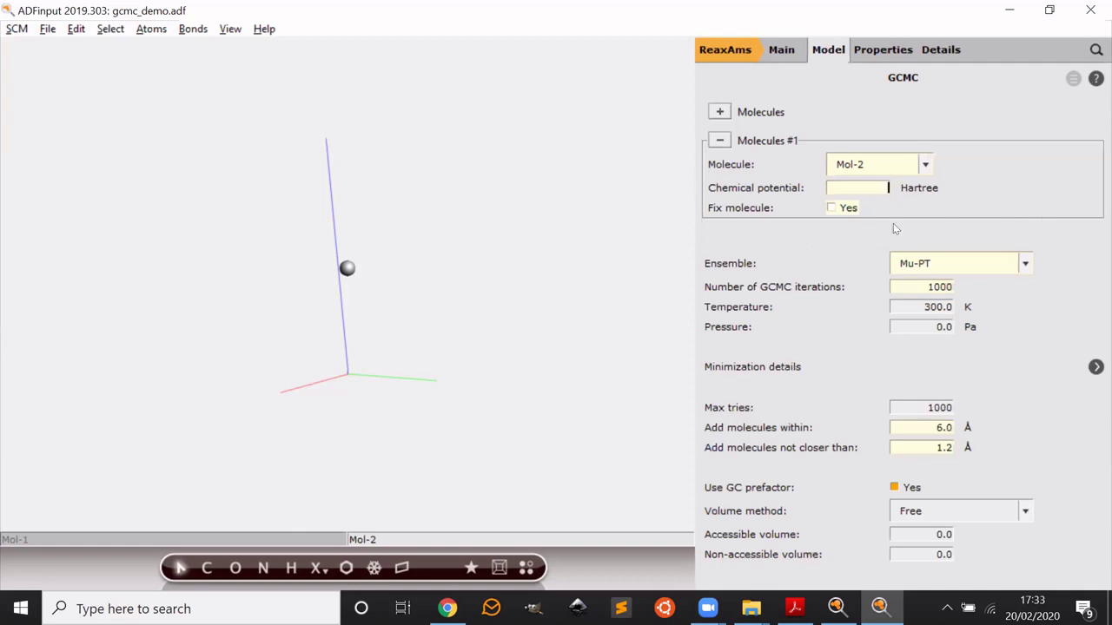
Step: Following the PDF slide, change the chemical potential unit to kcal/mol and set the Li atom's chemical potential to -37.7
left_click(794, 608)
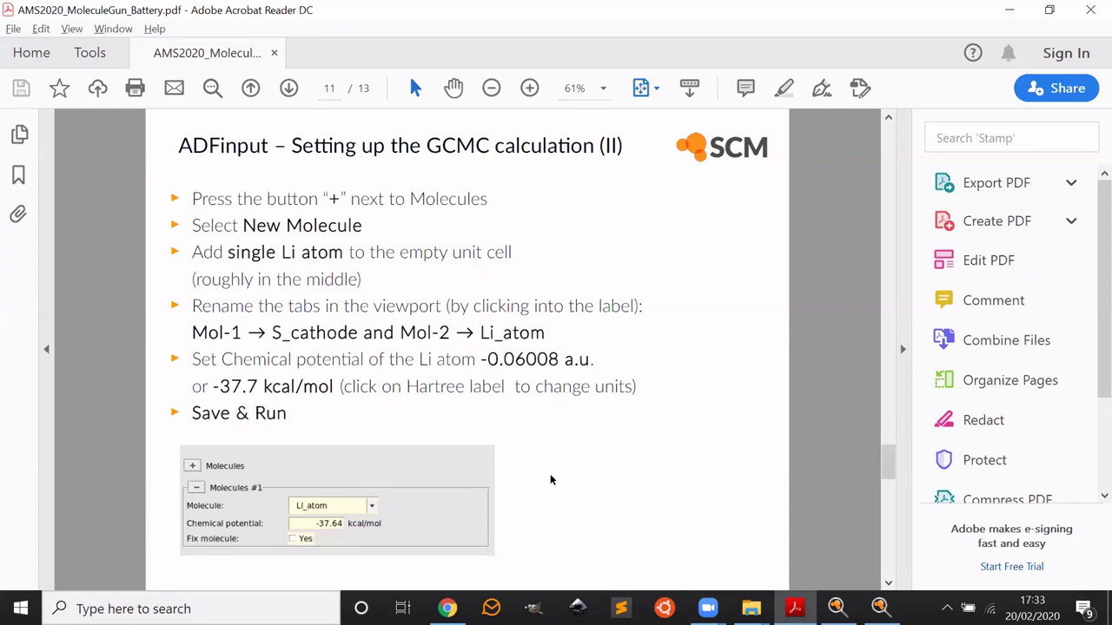
key("alt+Tab")
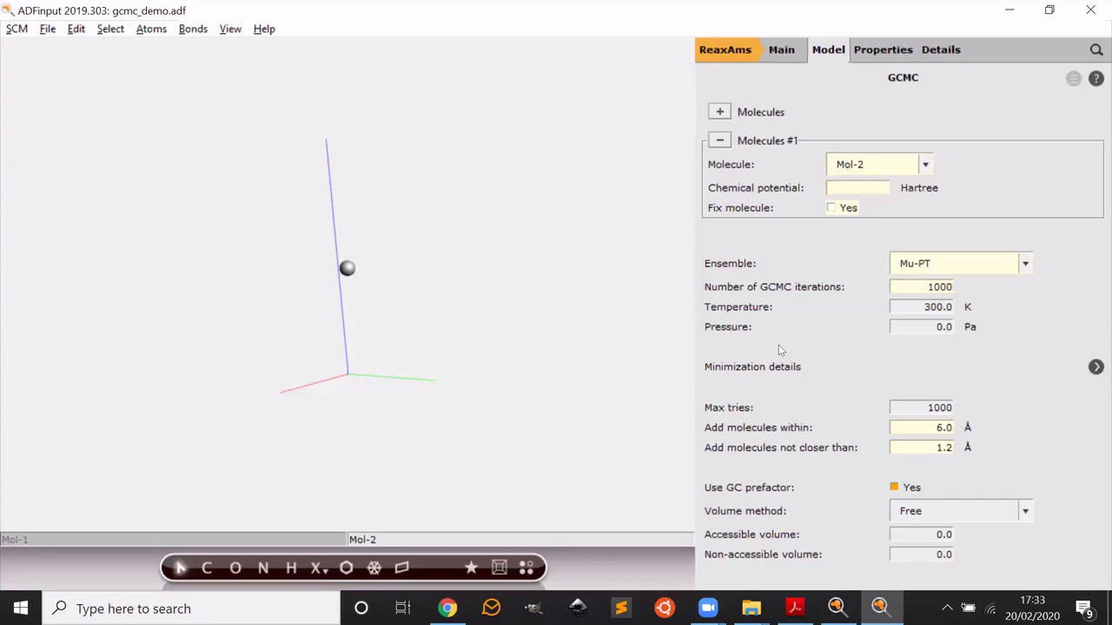
key("alt+Tab")
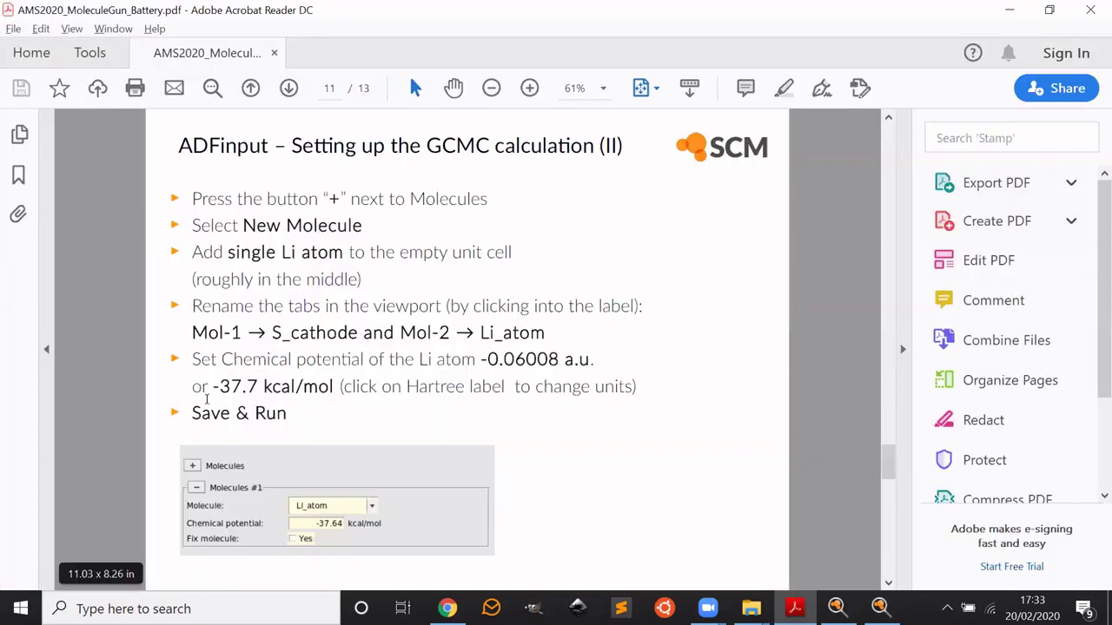
key("alt+Tab")
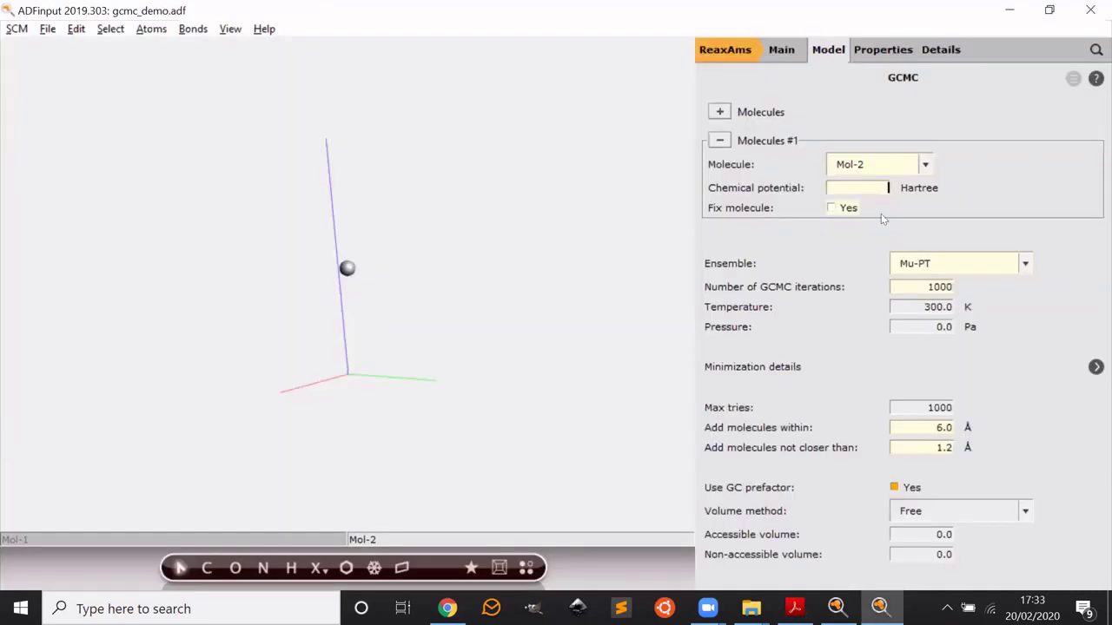
left_click(922, 191)
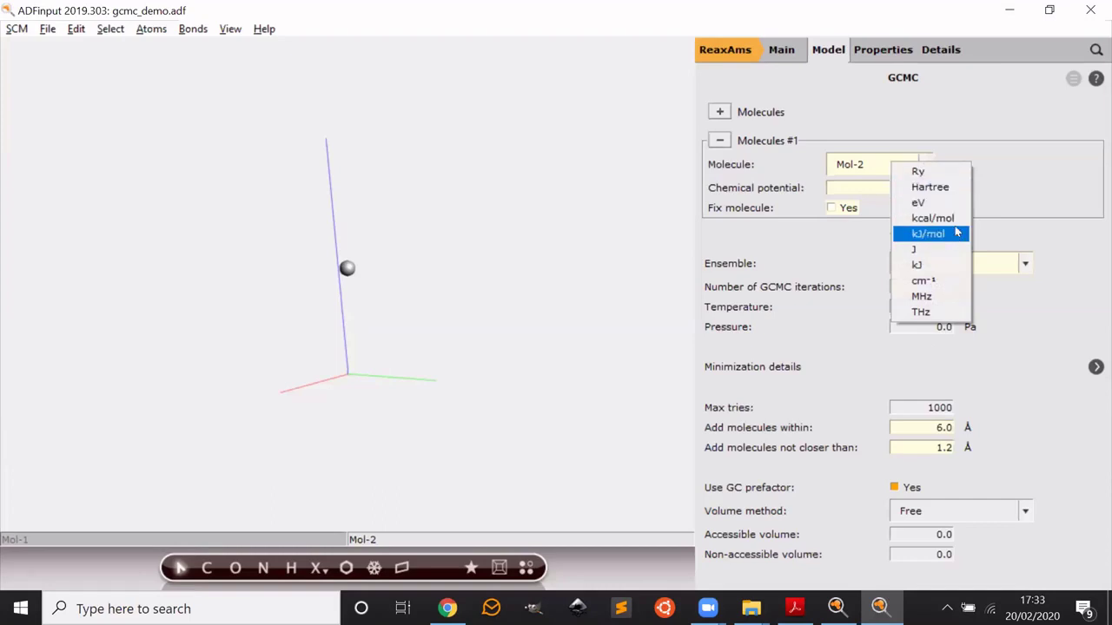
left_click(959, 222)
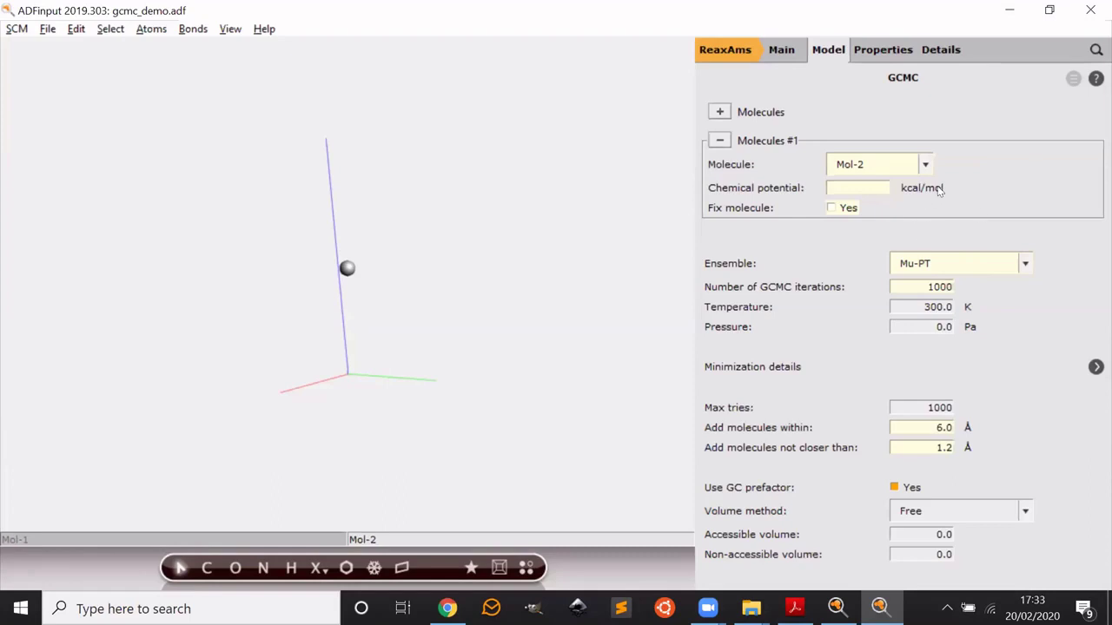
left_click(939, 188)
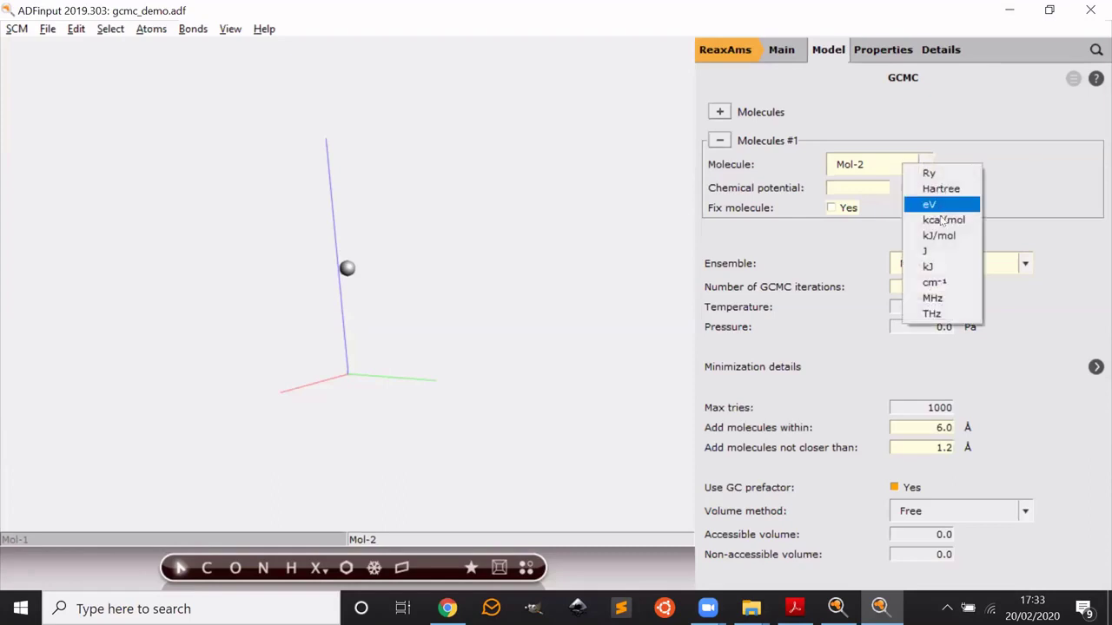
left_click(943, 220)
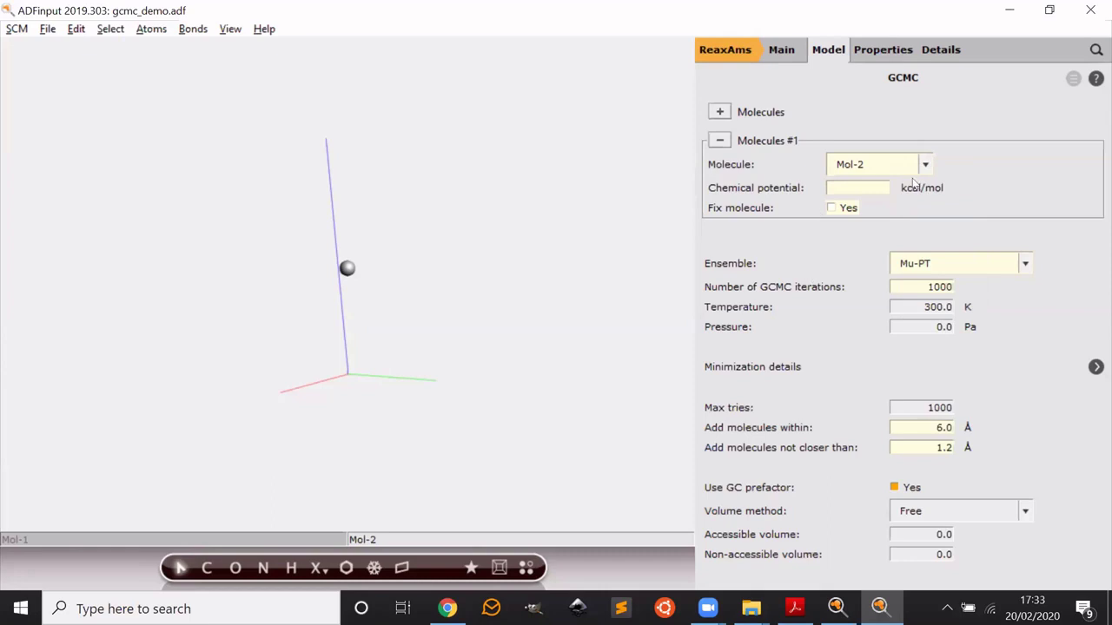
mouse_move(752, 370)
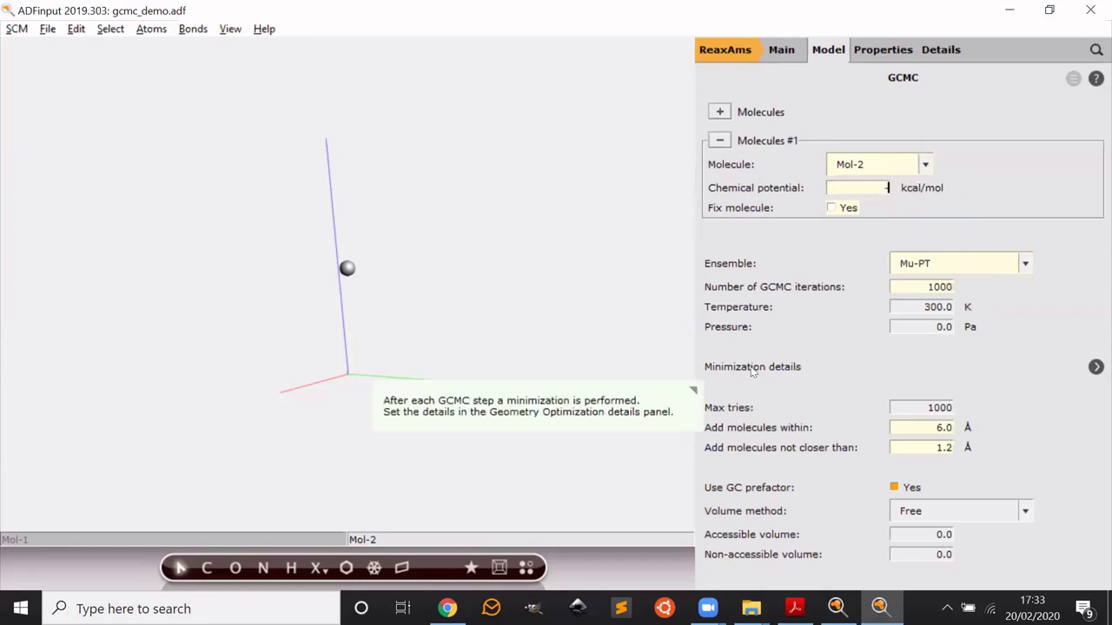
type("-37.7")
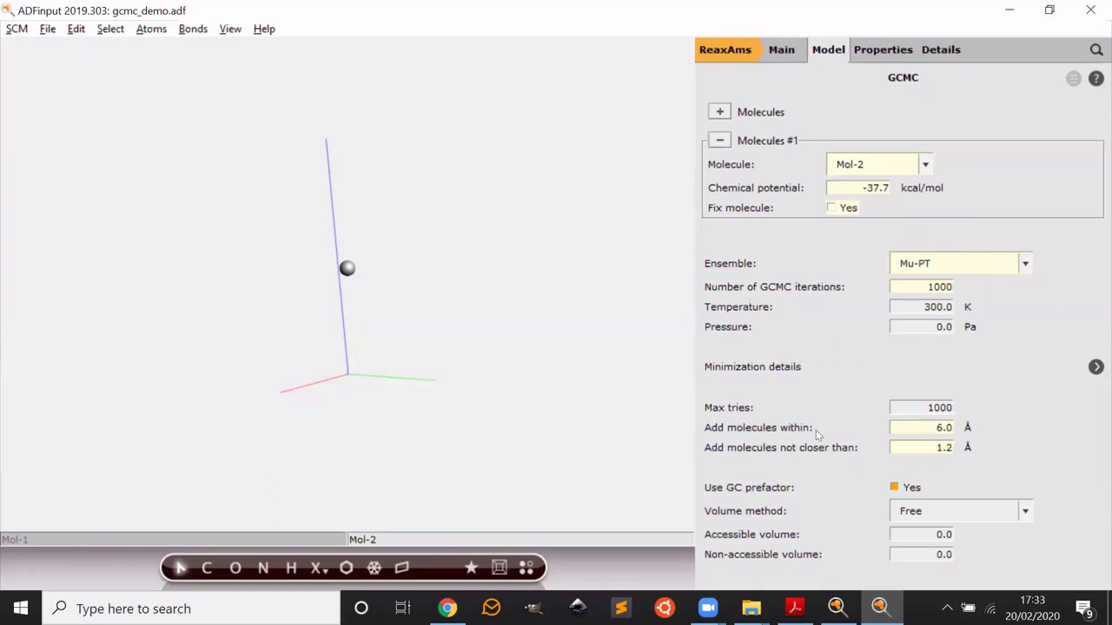
Step: After checking the PDF slide, rename the Mol-2 molecule as Li and the Mol-1 structure as System
key("alt+Tab")
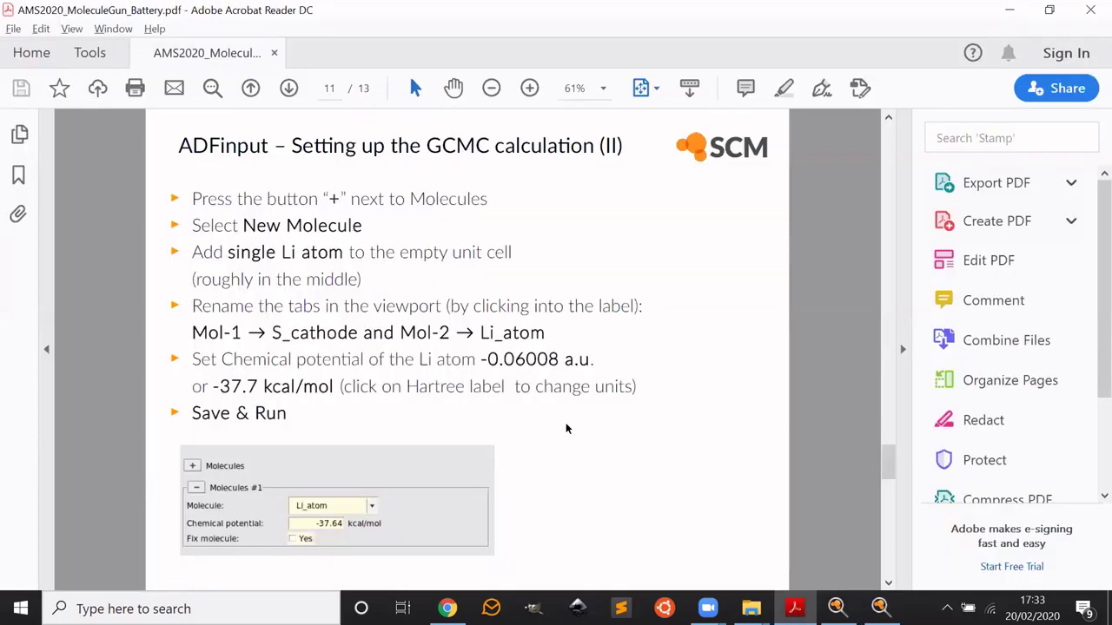
key("alt+Tab")
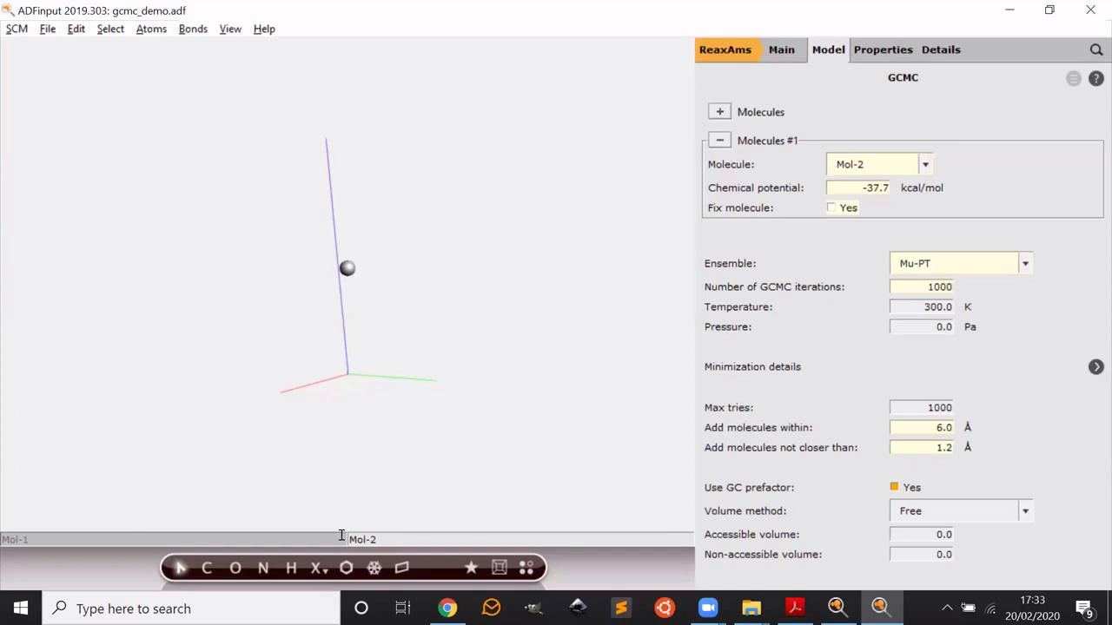
left_click_drag(391, 538, 303, 517)
left_click(402, 543)
key("ctrl+a")
type("Li")
left_click(39, 537)
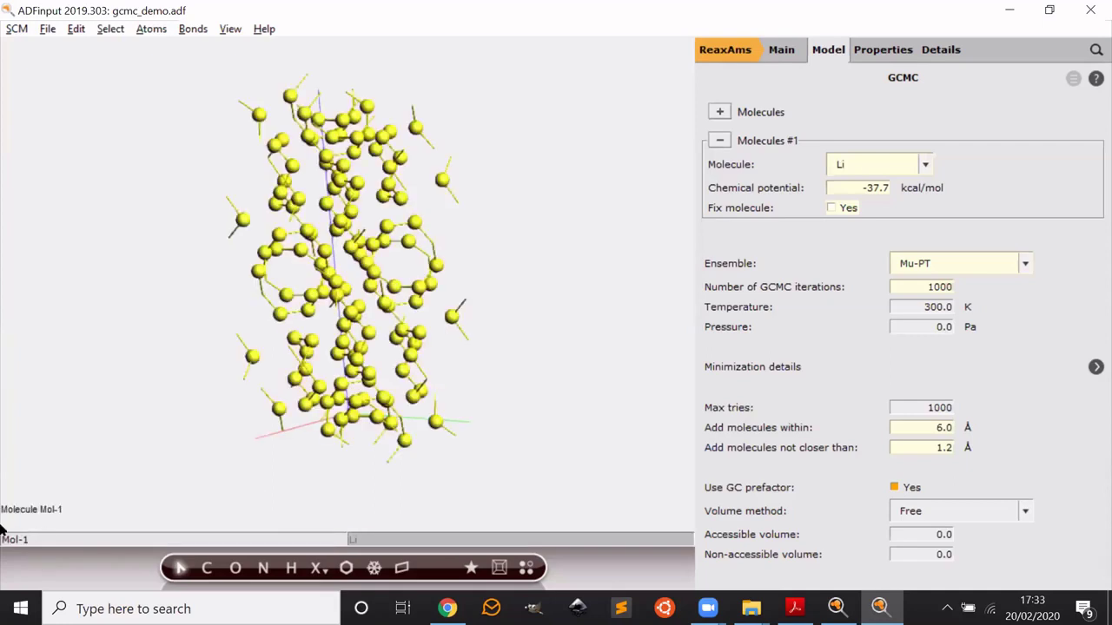
key("ctrl+a")
type("System")
Step: Check the main GCMC settings and save the input as gcmc_demo, replacing the existing file
left_click(781, 49)
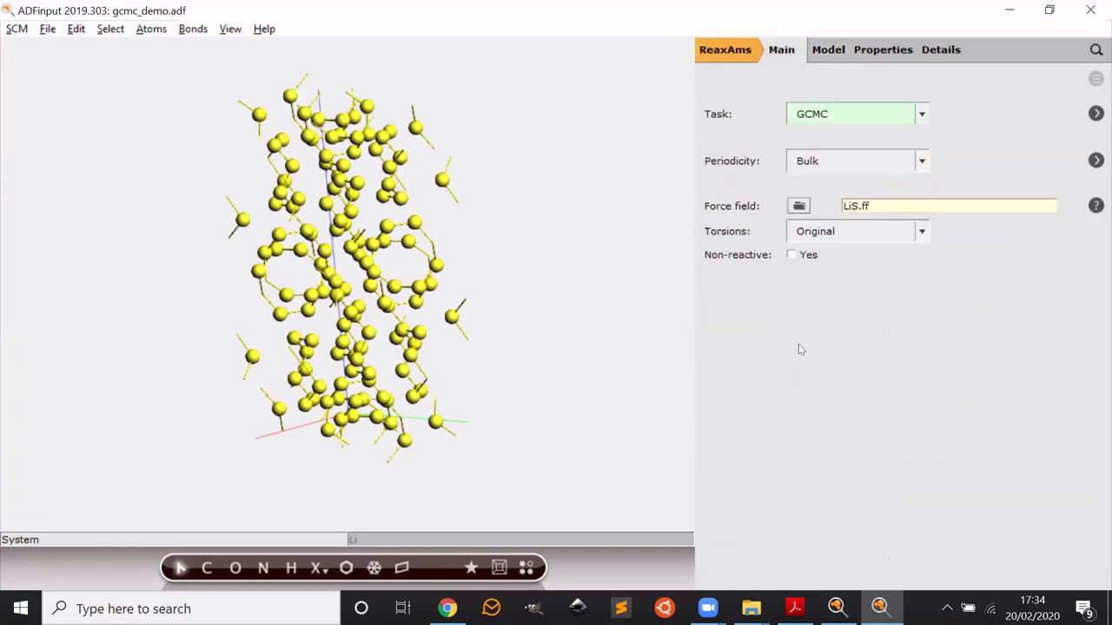
left_click(17, 29)
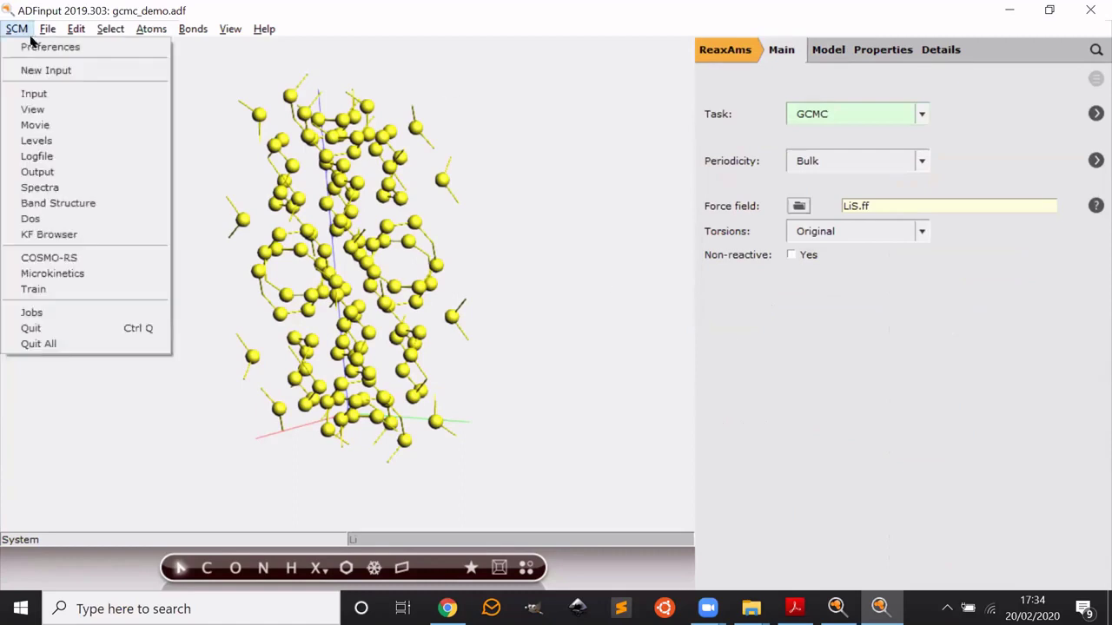
mouse_move(46, 28)
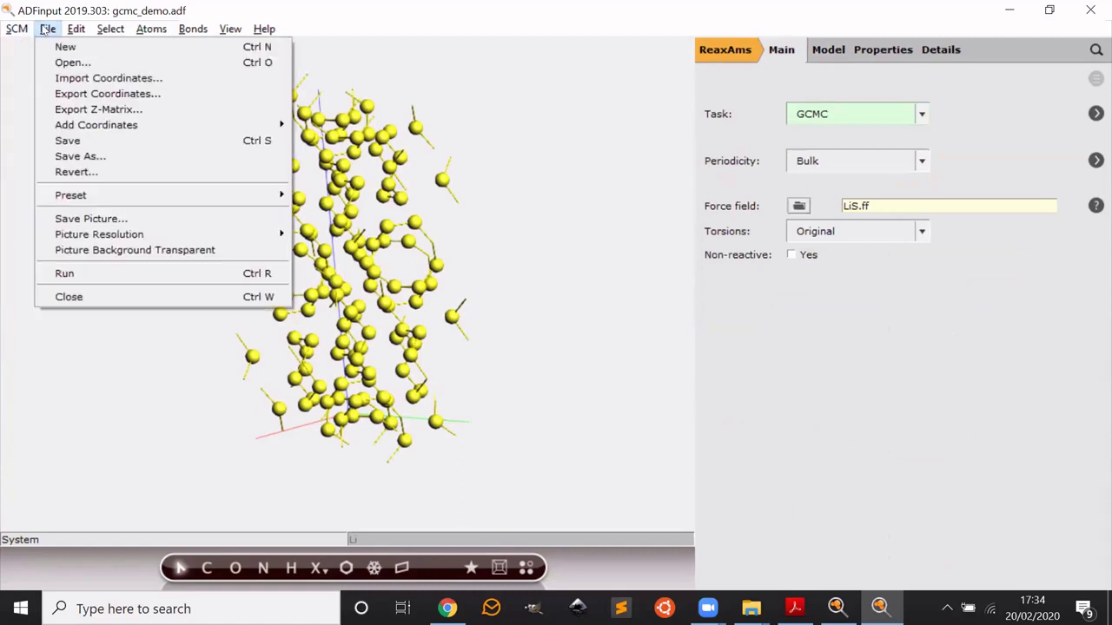
left_click(80, 158)
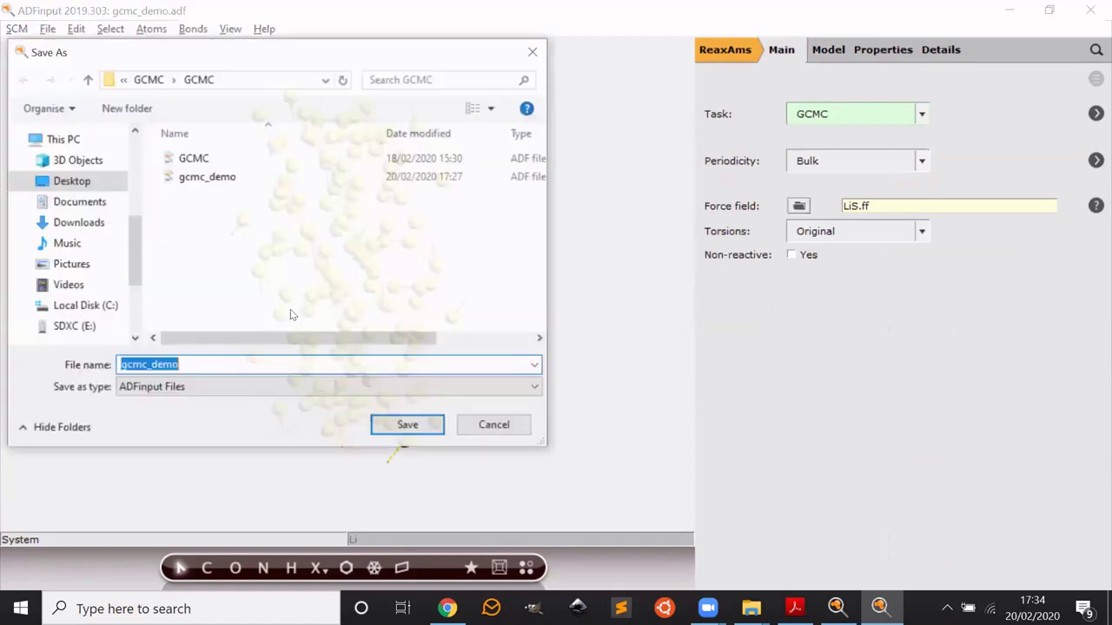
left_click(218, 177)
left_click(404, 428)
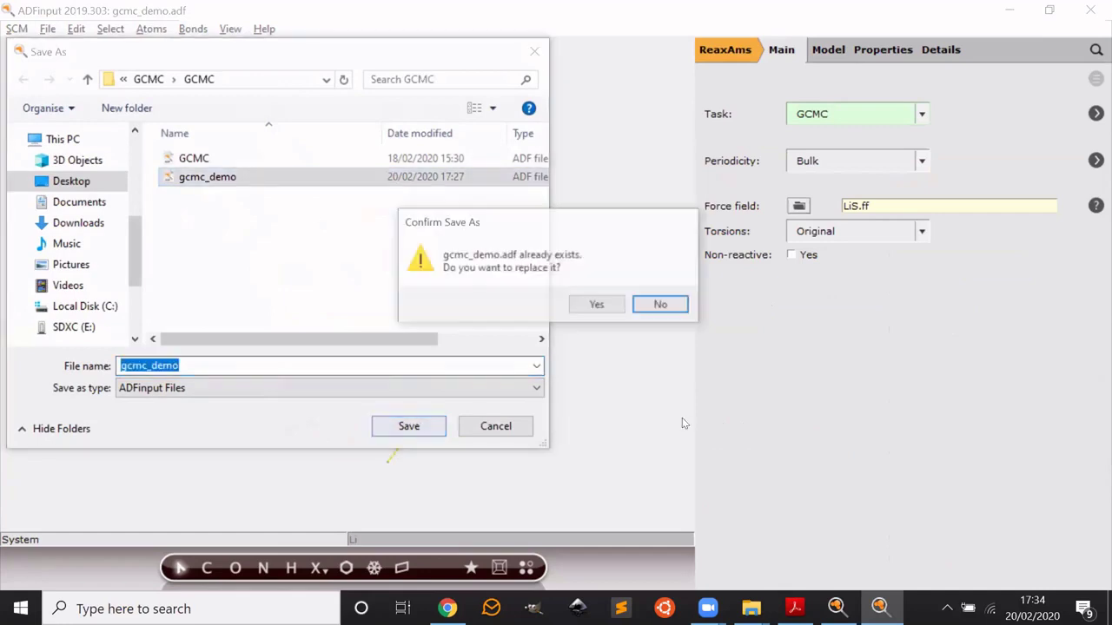
left_click(598, 306)
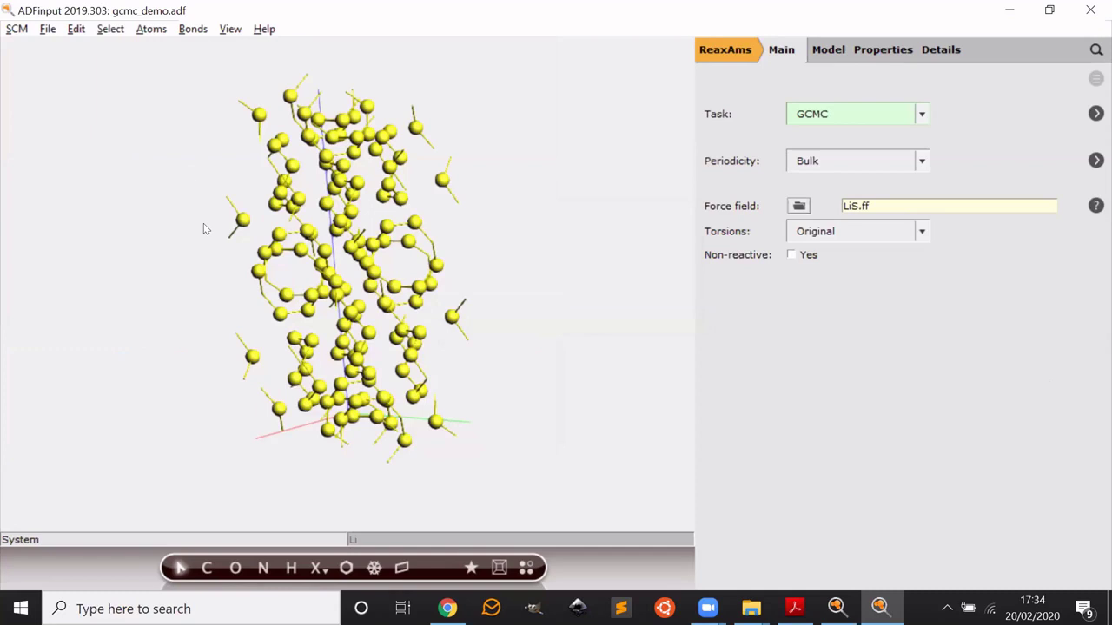
Step: Run the gcmc_demo calculation and open its trajectory in ADFmovie from ADFjobs
key("ctrl+j")
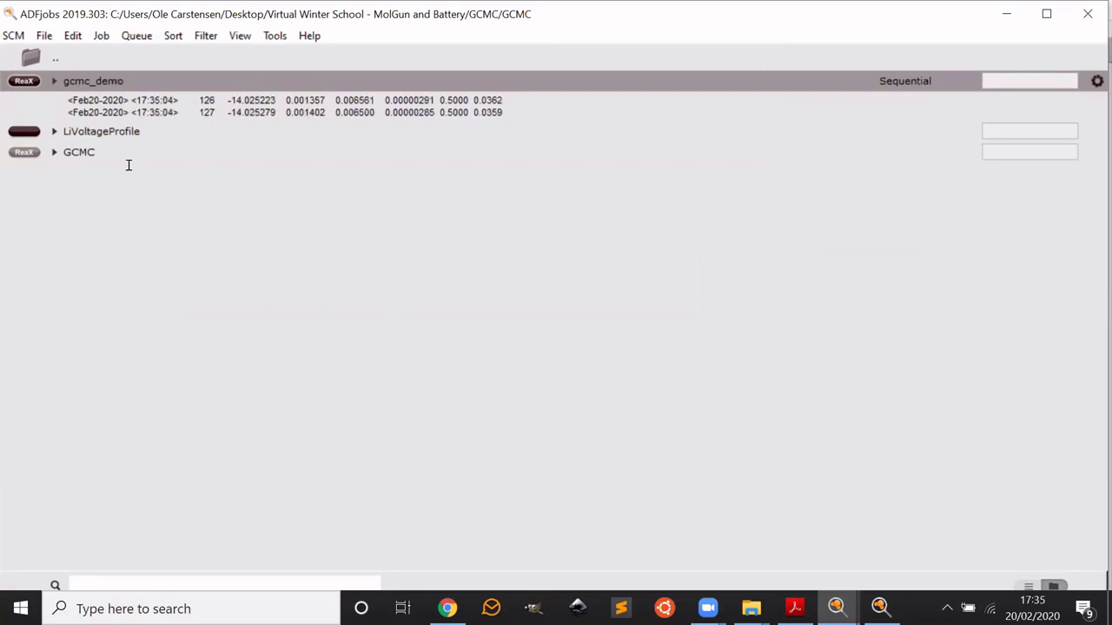
left_click(10, 35)
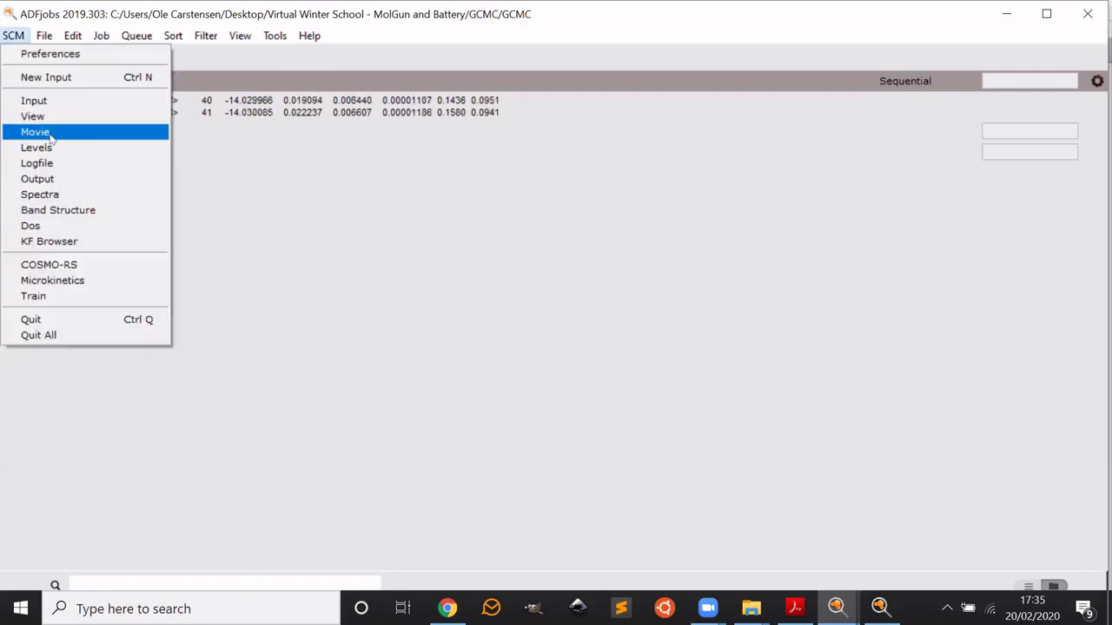
left_click(39, 132)
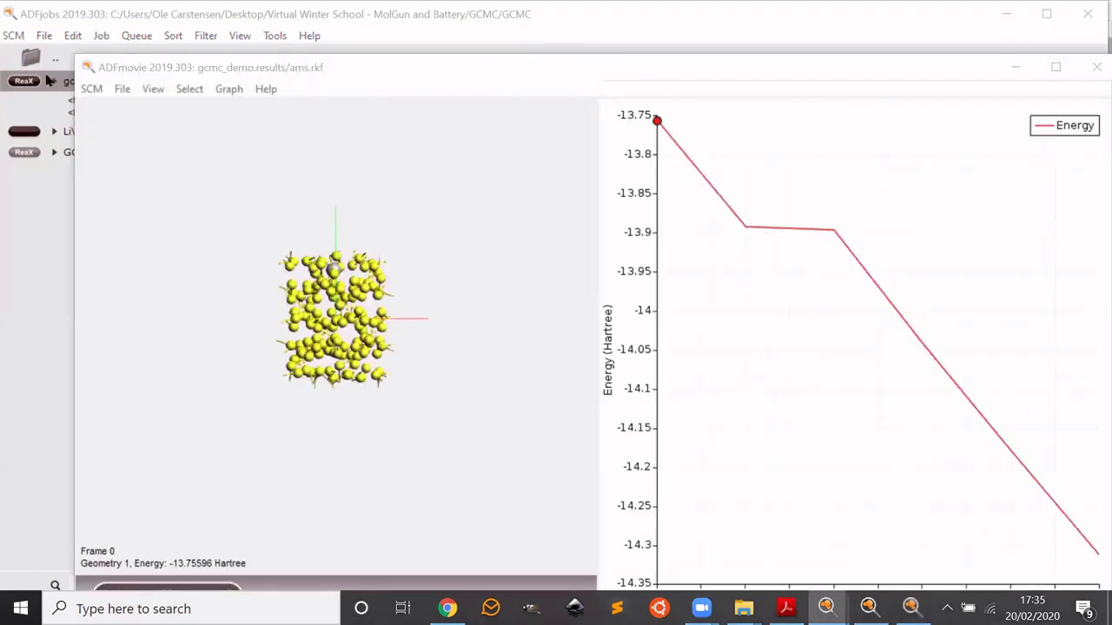
left_click(375, 65)
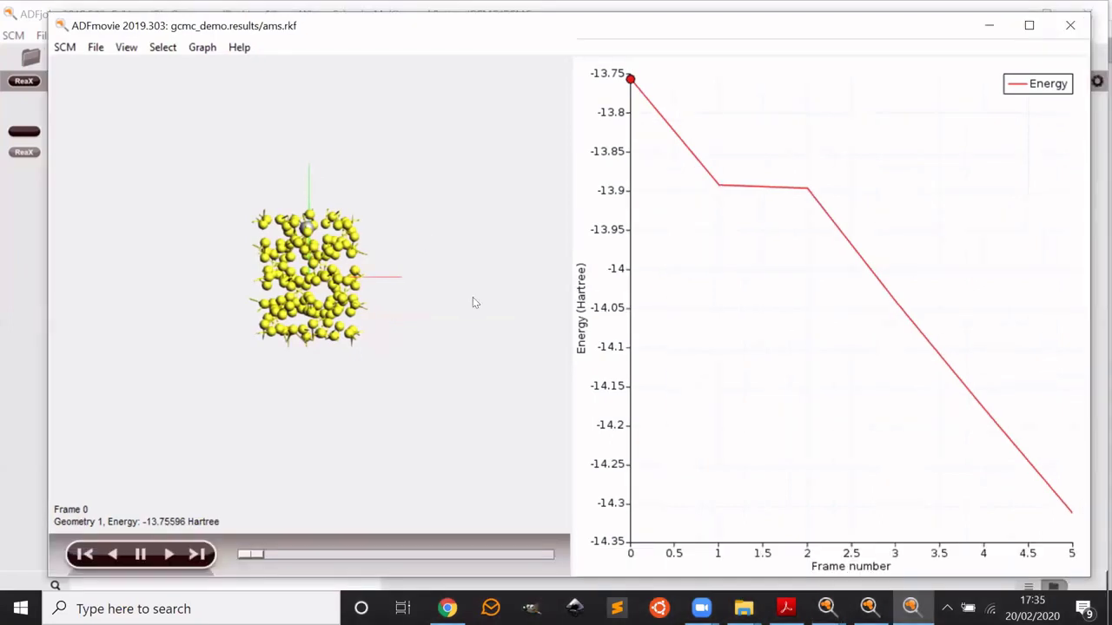
Step: Examine the inserted Li atoms in the sulfur structure from several angles while following the energy graph of the running trajectory
left_click_drag(427, 324, 133, 367)
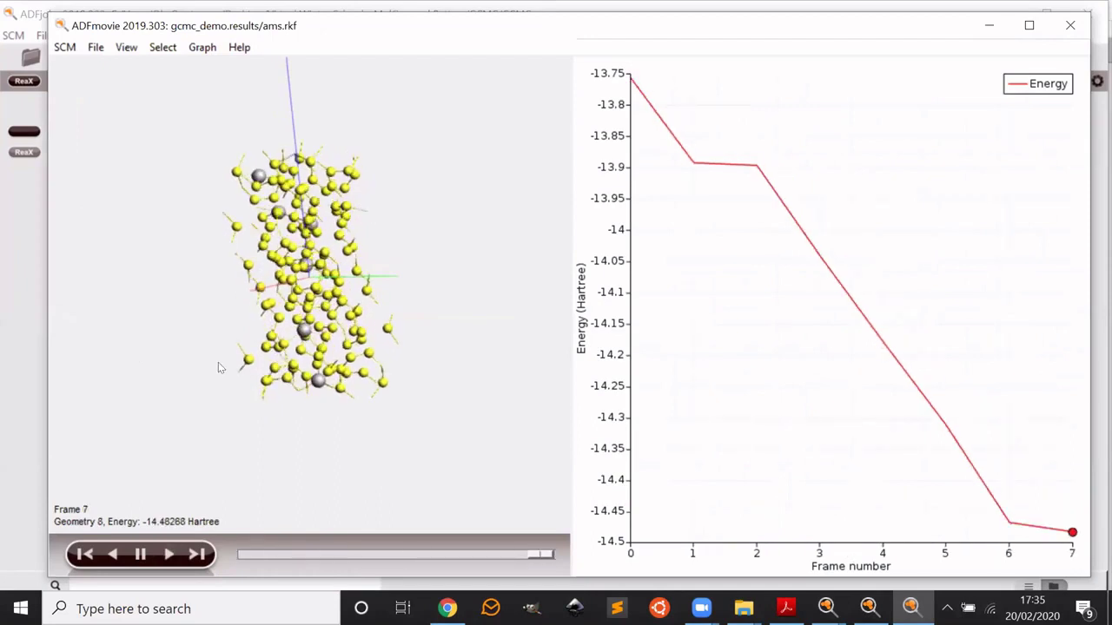
left_click_drag(218, 365, 59, 292)
left_click_drag(235, 252, 121, 246)
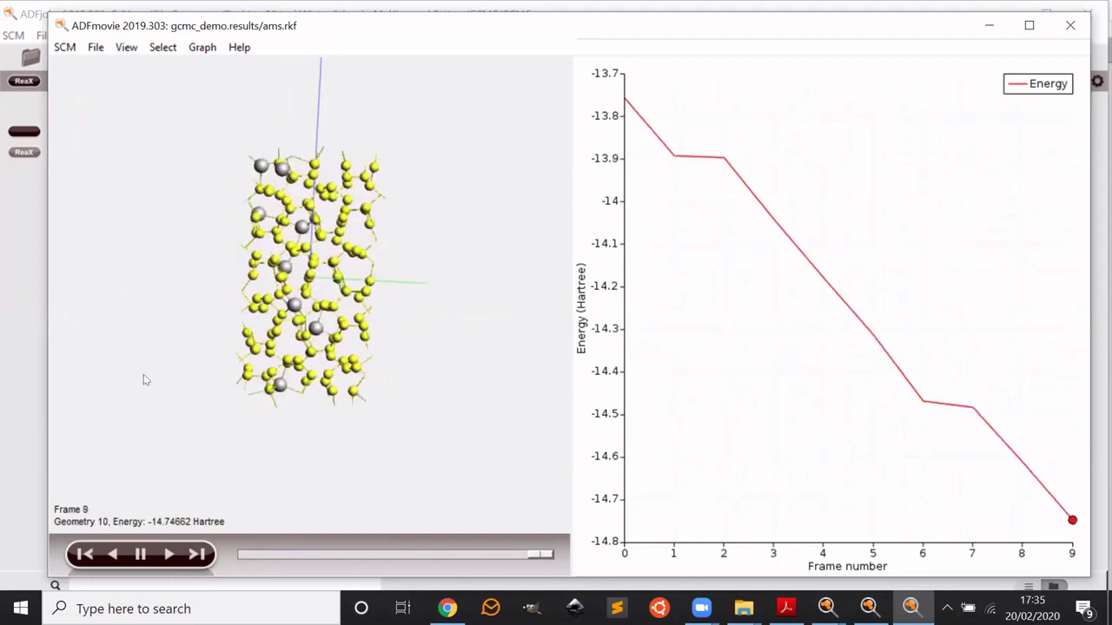
left_click_drag(151, 407, 207, 423)
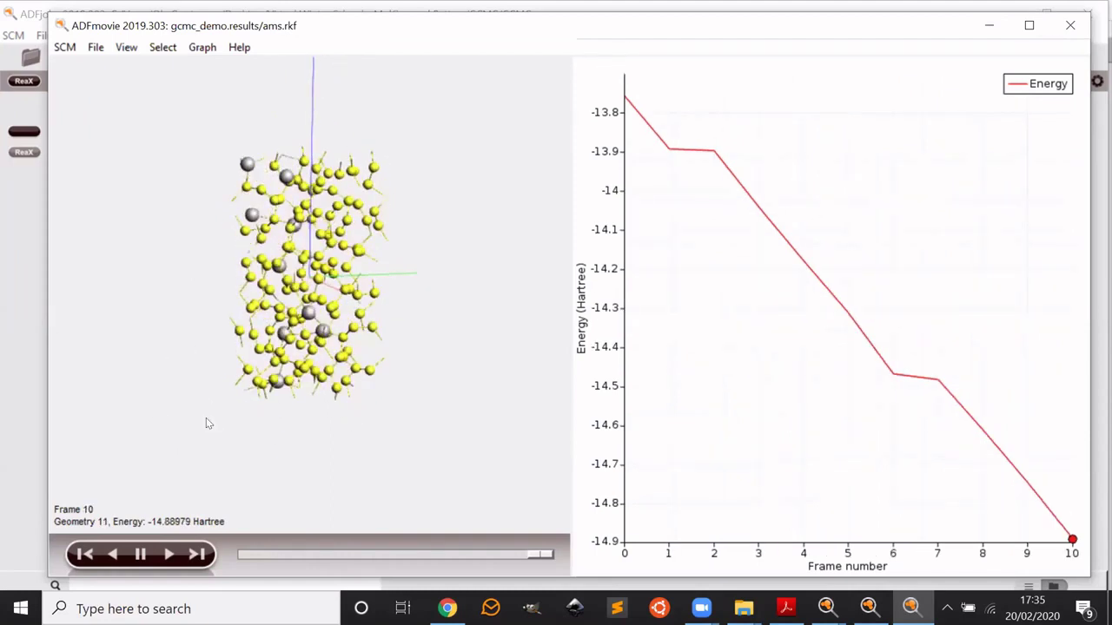
left_click_drag(138, 390, 95, 328)
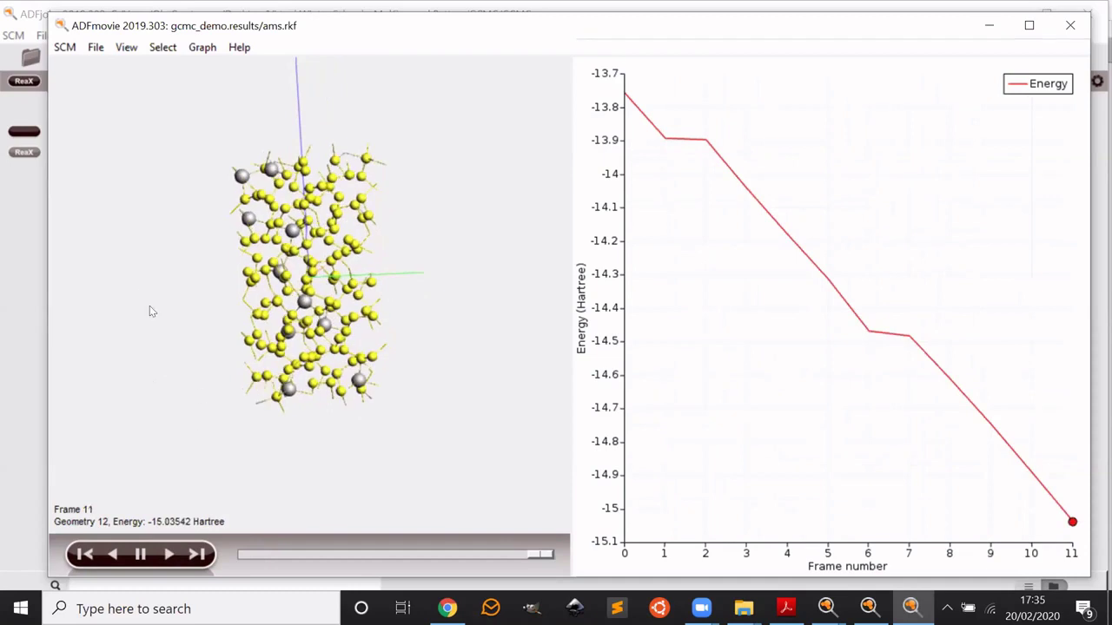
left_click_drag(199, 392, 274, 433)
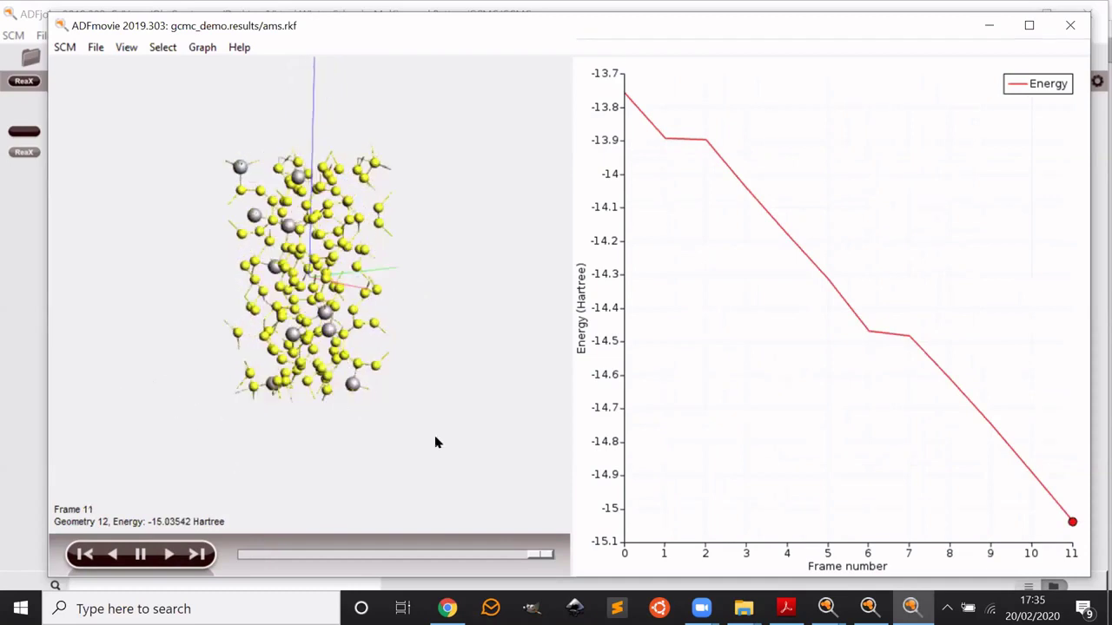
left_click_drag(435, 438, 161, 395)
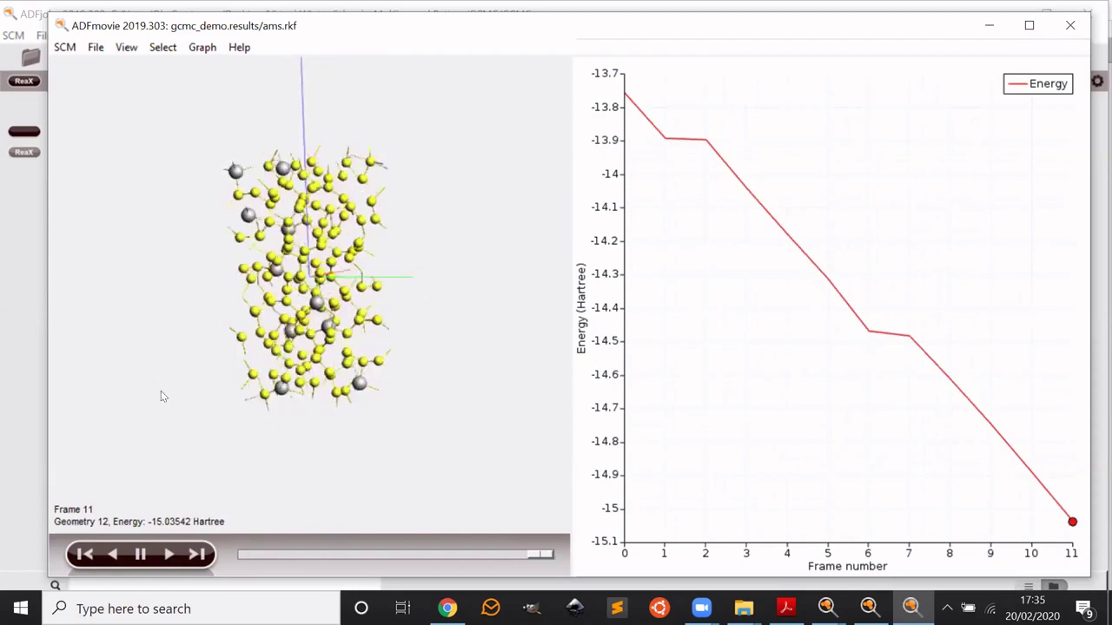
left_click_drag(449, 449, 561, 148)
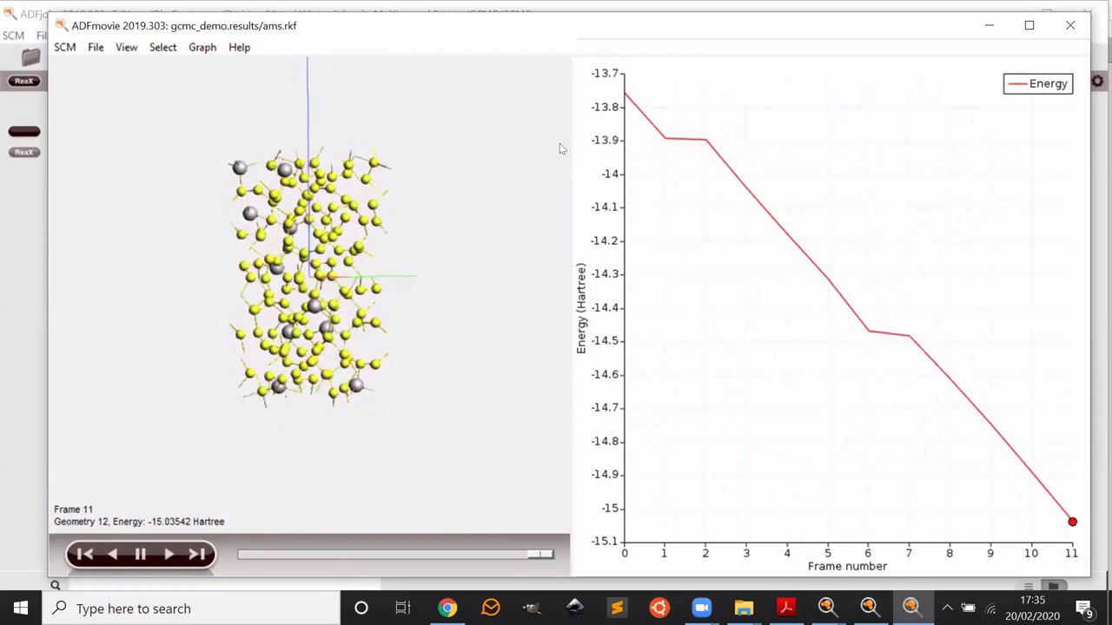
Step: Replay the gcmc_demo trajectory from the first frame and examine the Li insertion into the sulfur structure from several angles
left_click_drag(360, 434, 286, 474)
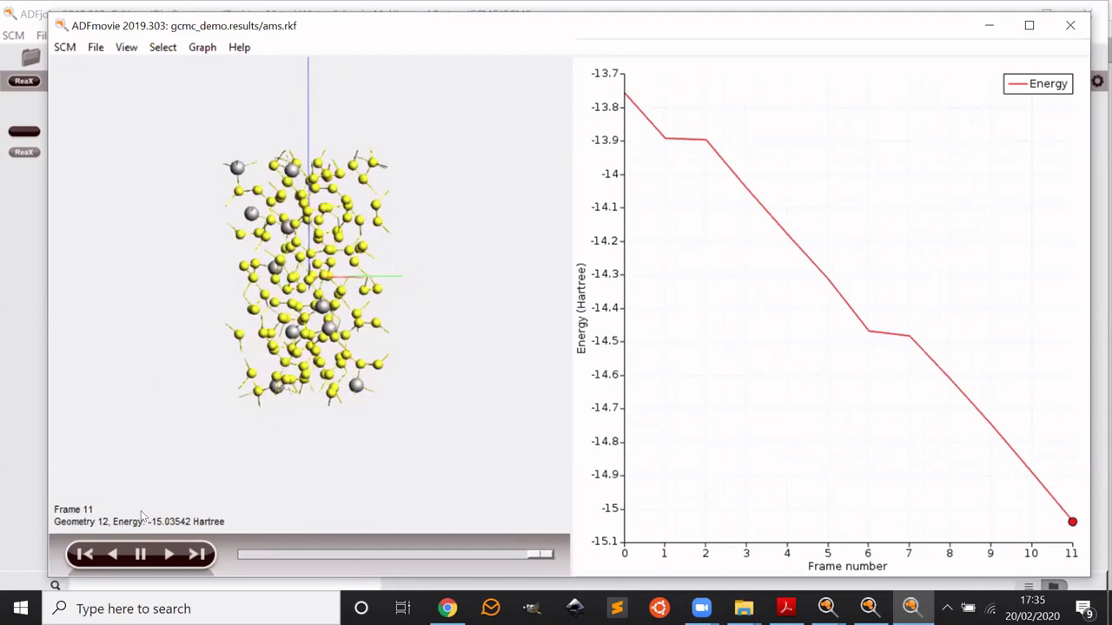
left_click(108, 550)
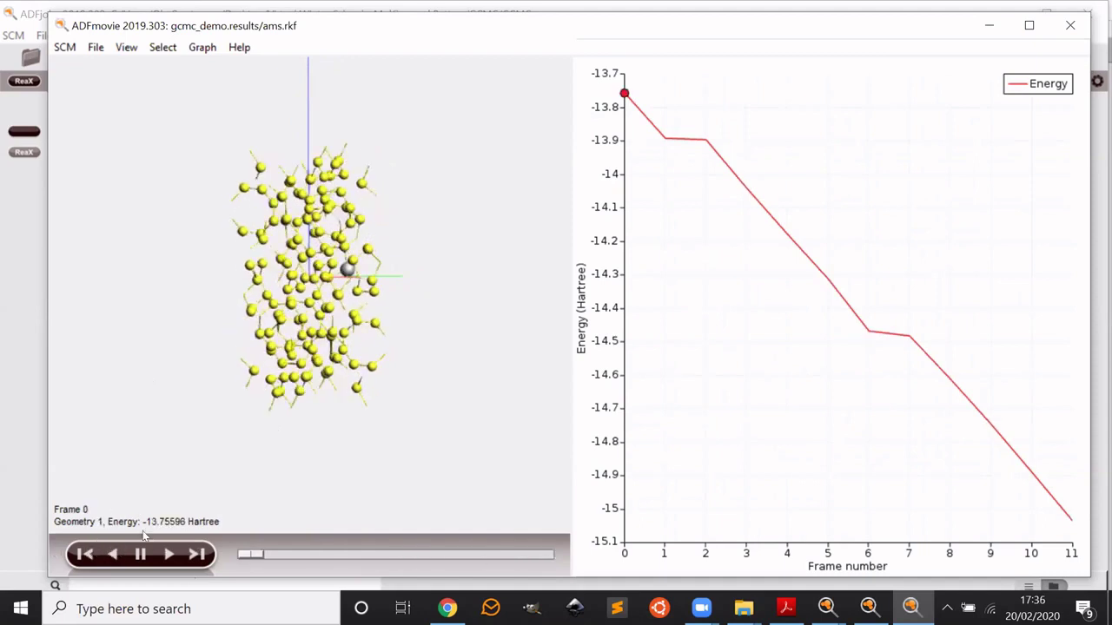
left_click(169, 553)
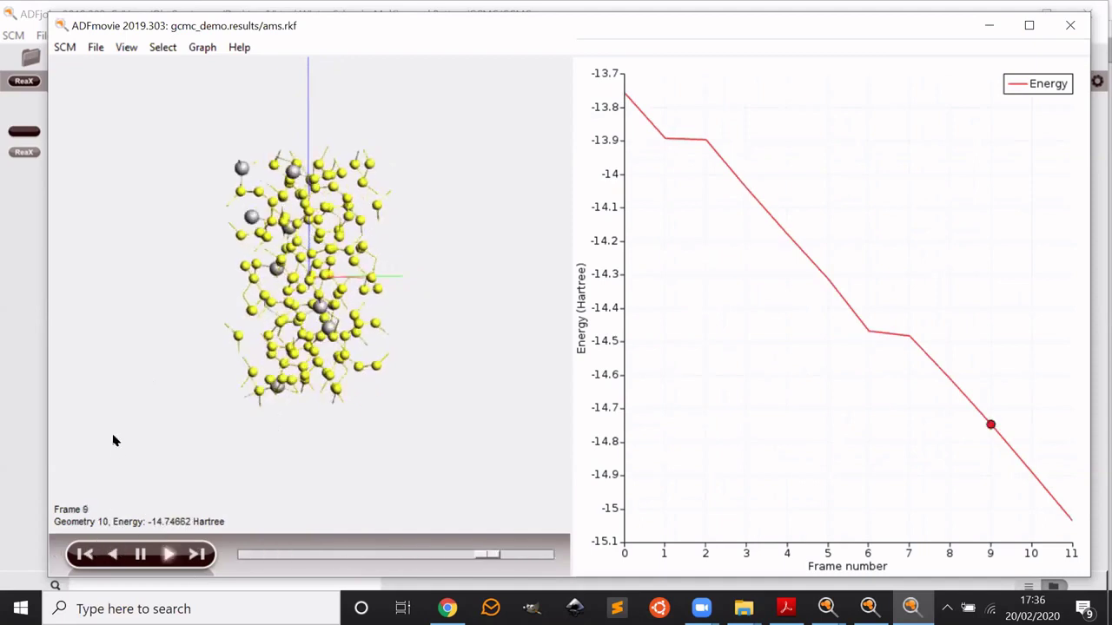
mouse_move(153, 400)
left_mouse_down()
mouse_move(238, 436)
mouse_move(134, 360)
mouse_move(107, 407)
mouse_move(217, 383)
left_mouse_up()
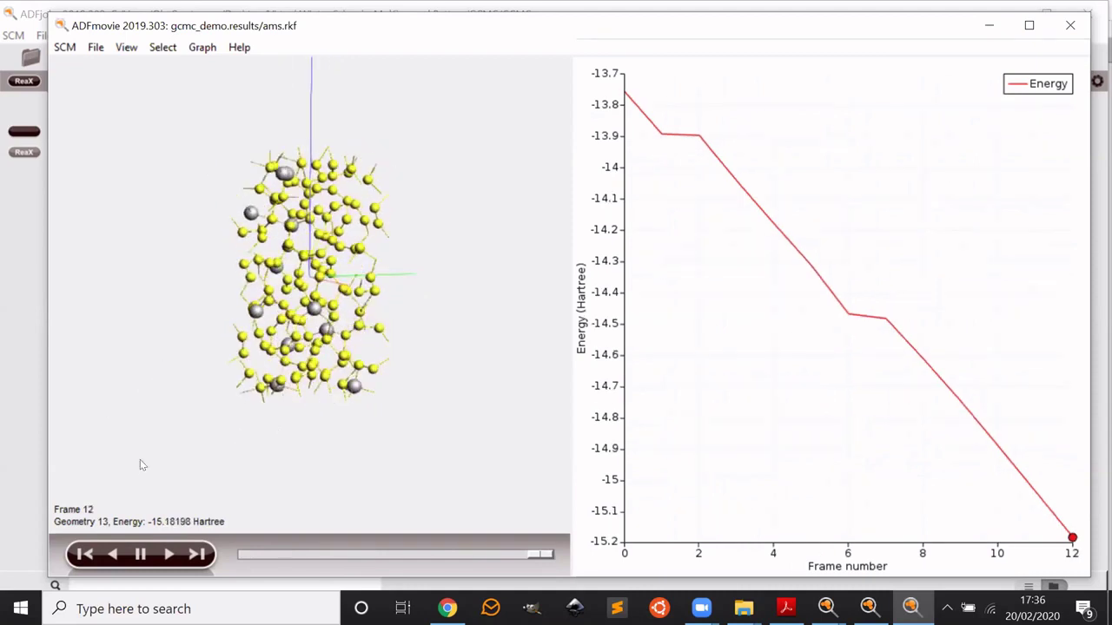
left_click_drag(151, 439, 179, 441)
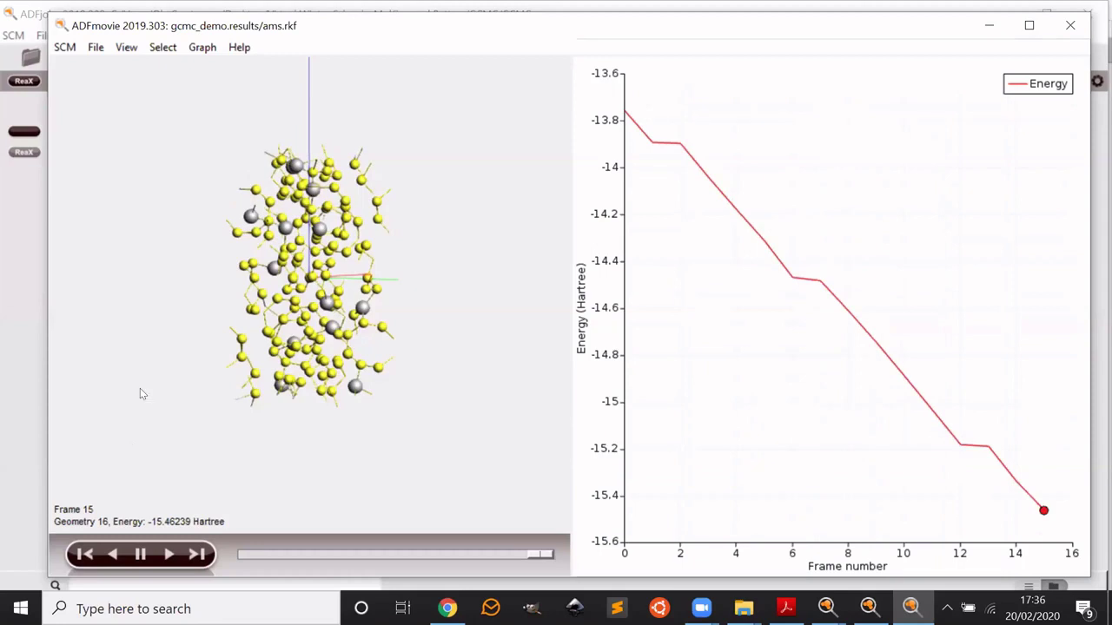
left_click_drag(132, 386, 188, 171)
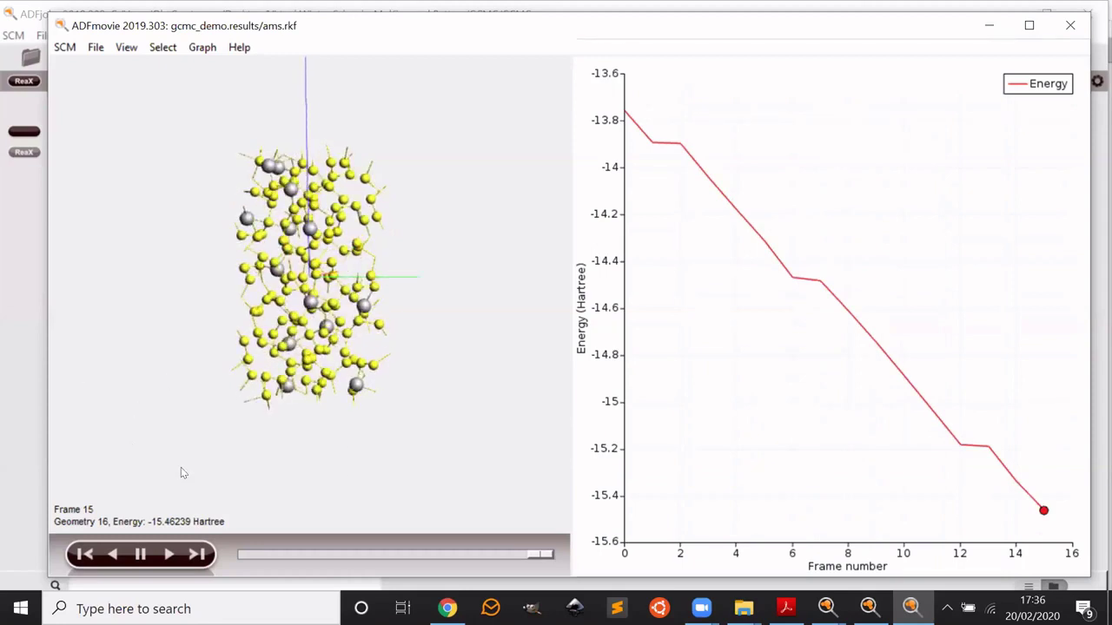
left_click_drag(183, 473, 135, 394)
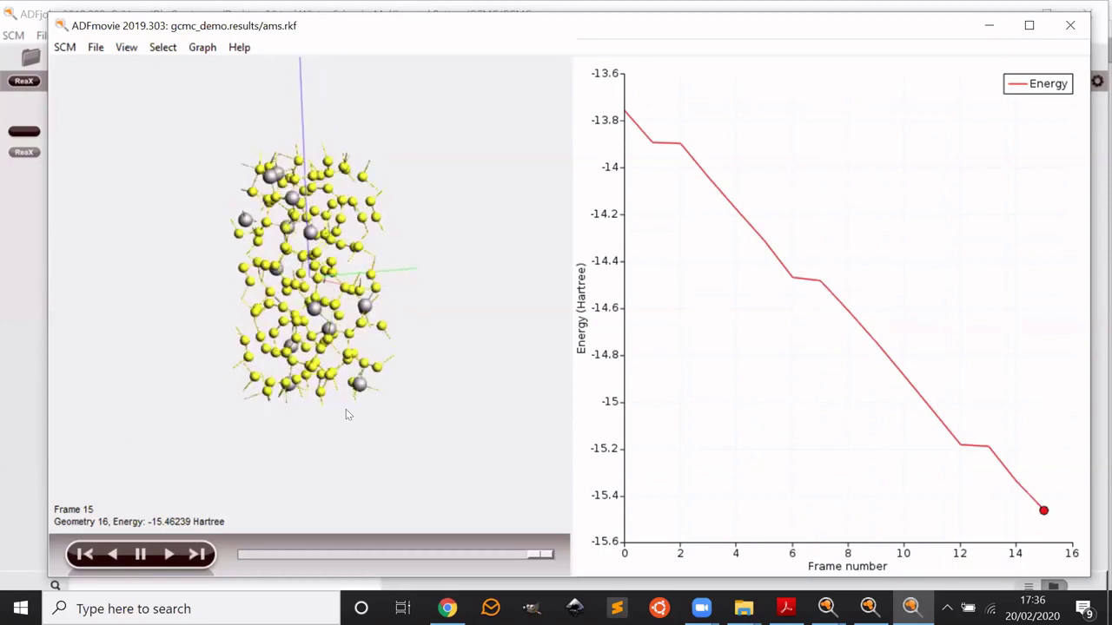
left_click_drag(118, 267, 87, 276)
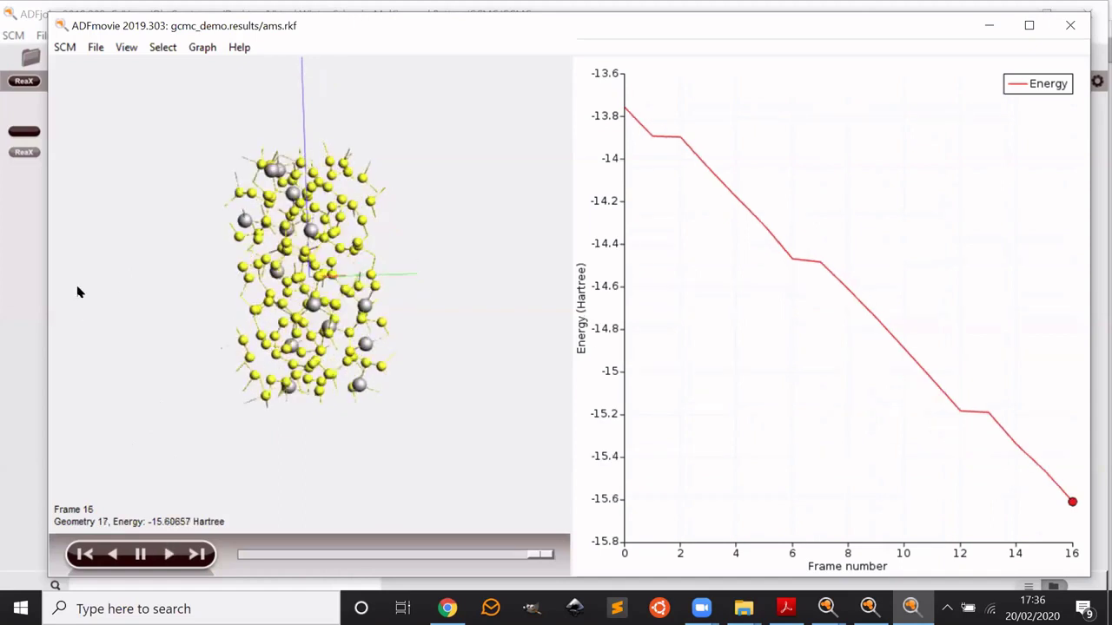
left_click_drag(142, 357, 114, 301)
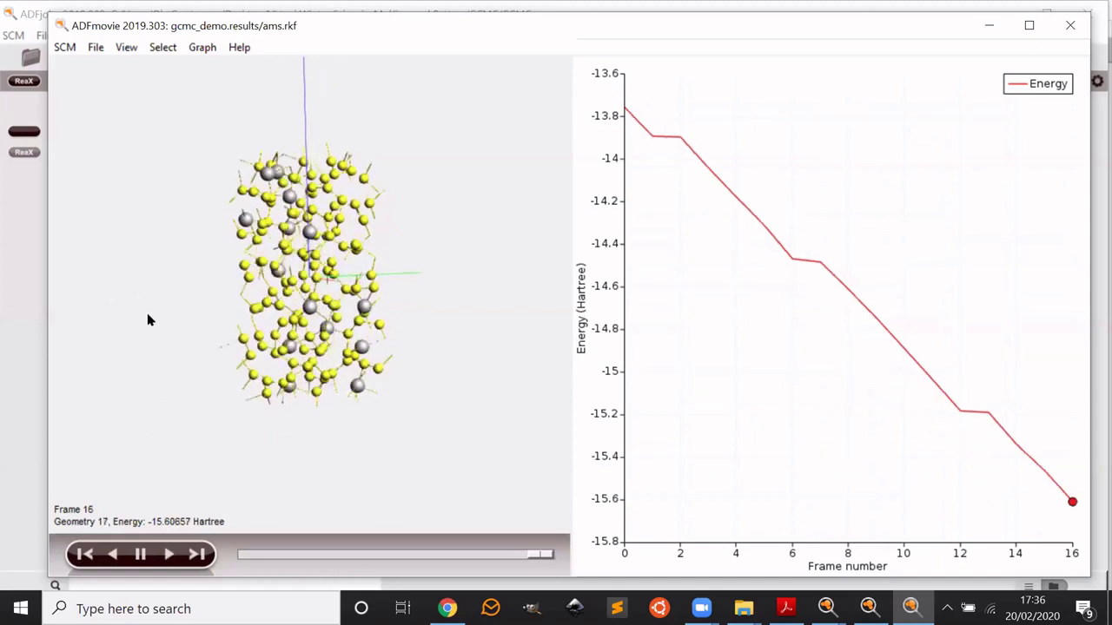
Step: Add the cell volume curve to the energy graph and follow both curves alongside the lithiated structure
left_click(197, 47)
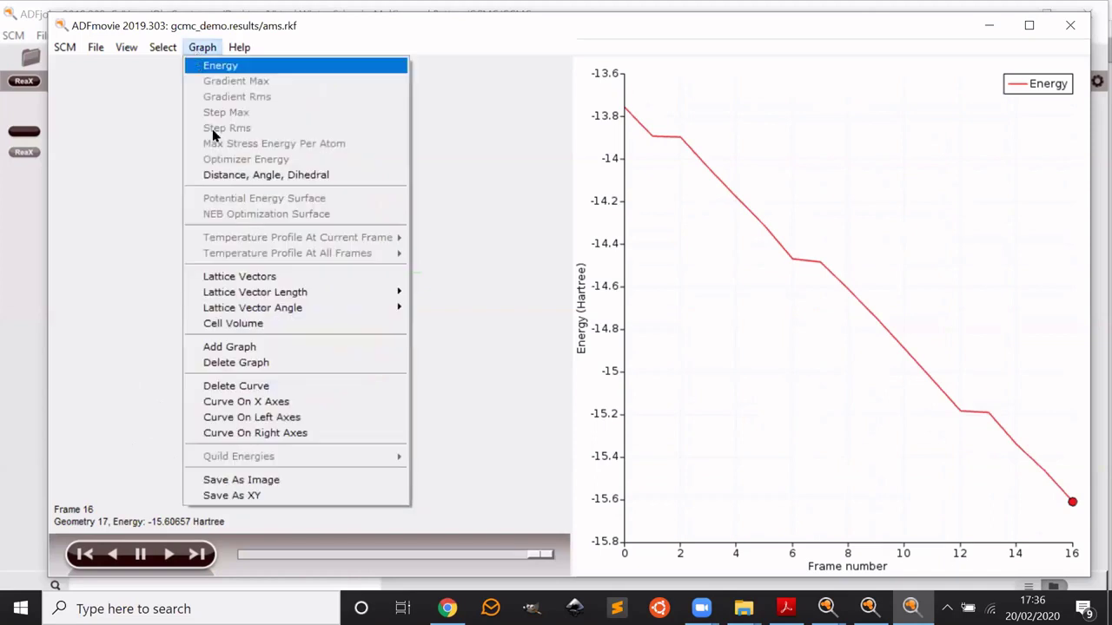
left_click(273, 324)
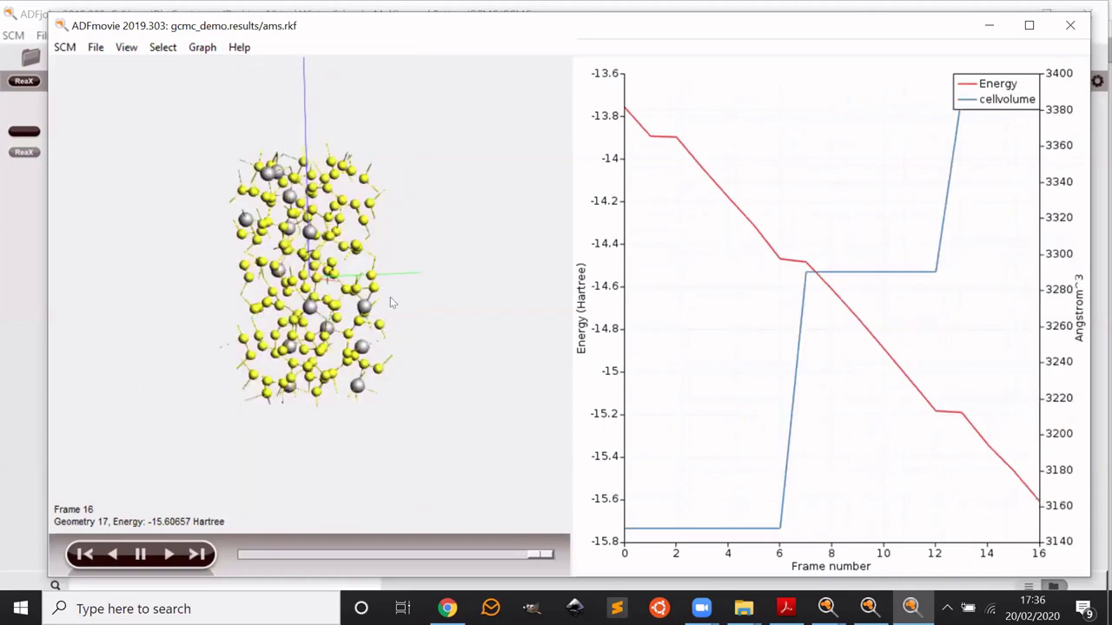
left_click(204, 48)
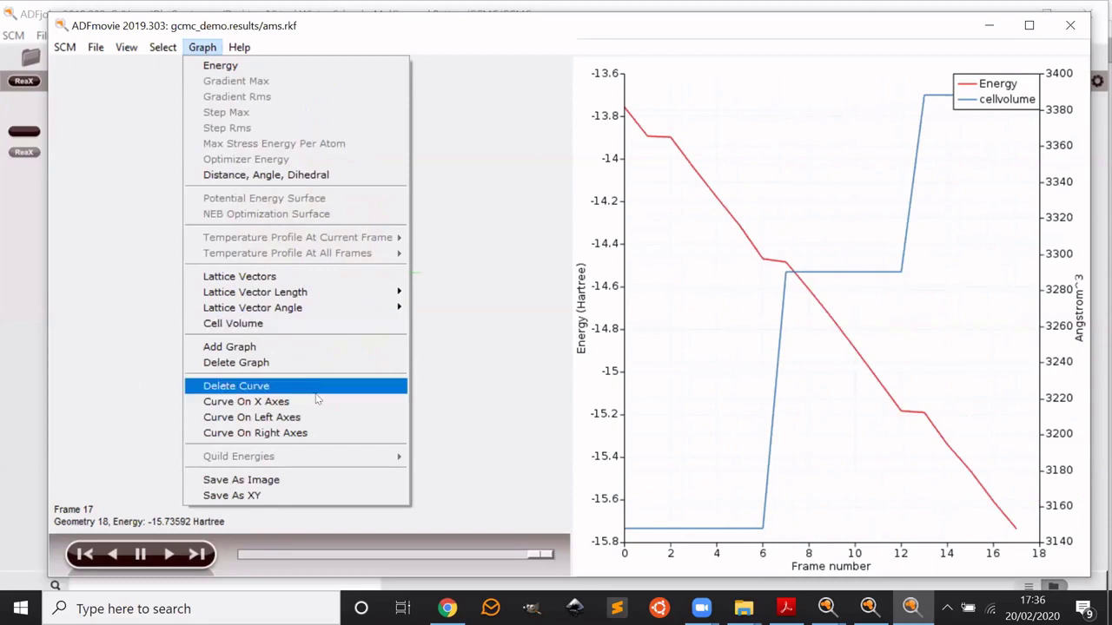
left_click(496, 355)
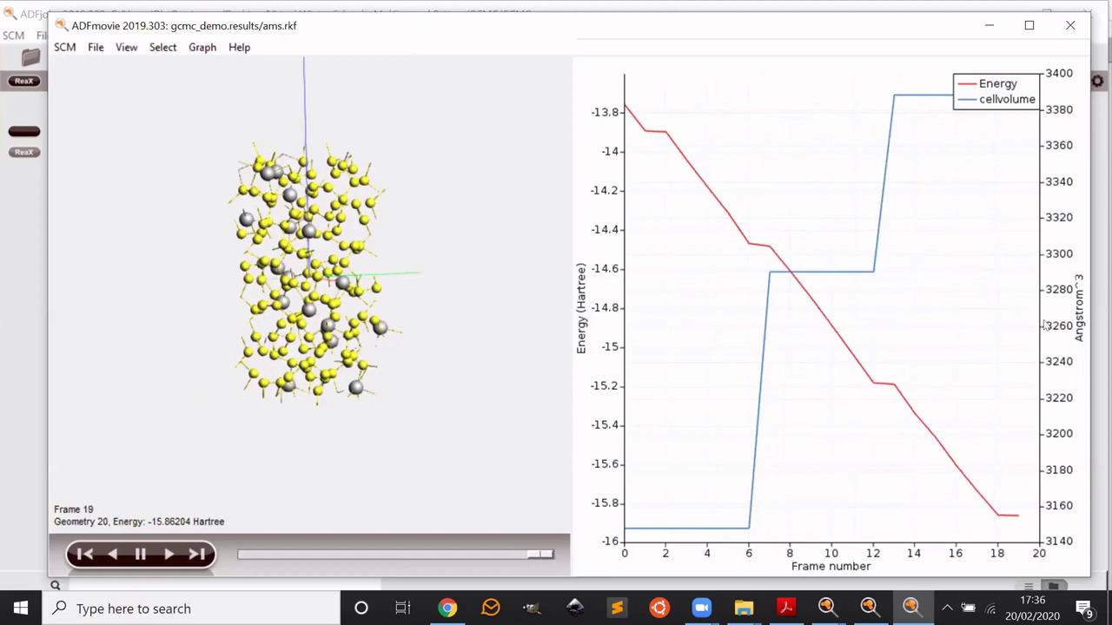
left_click_drag(466, 389, 509, 506)
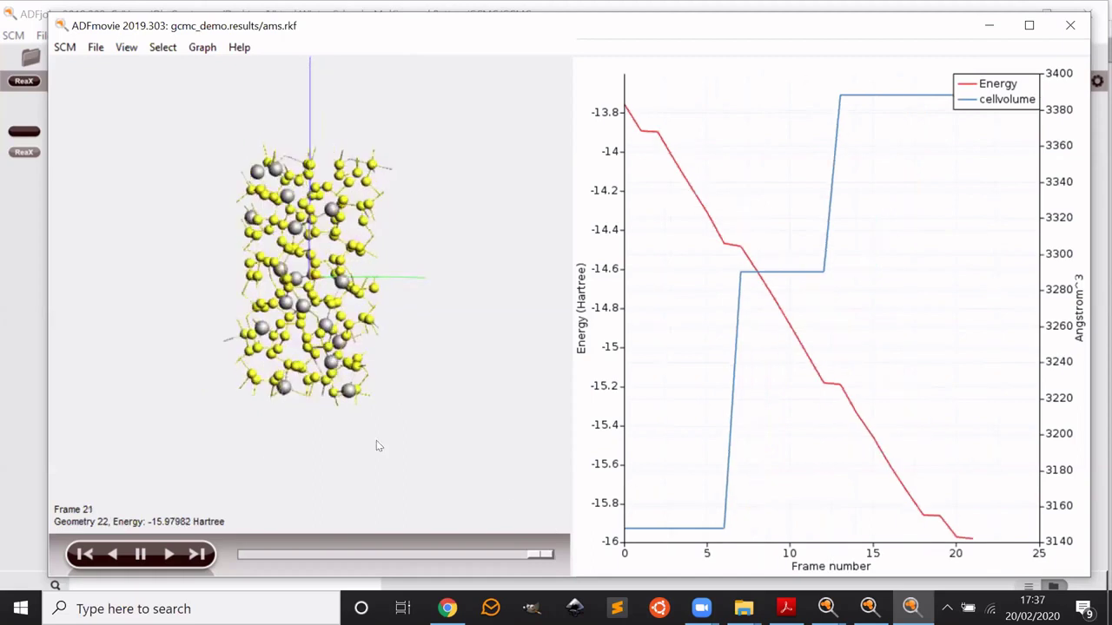
left_click_drag(377, 446, 375, 456)
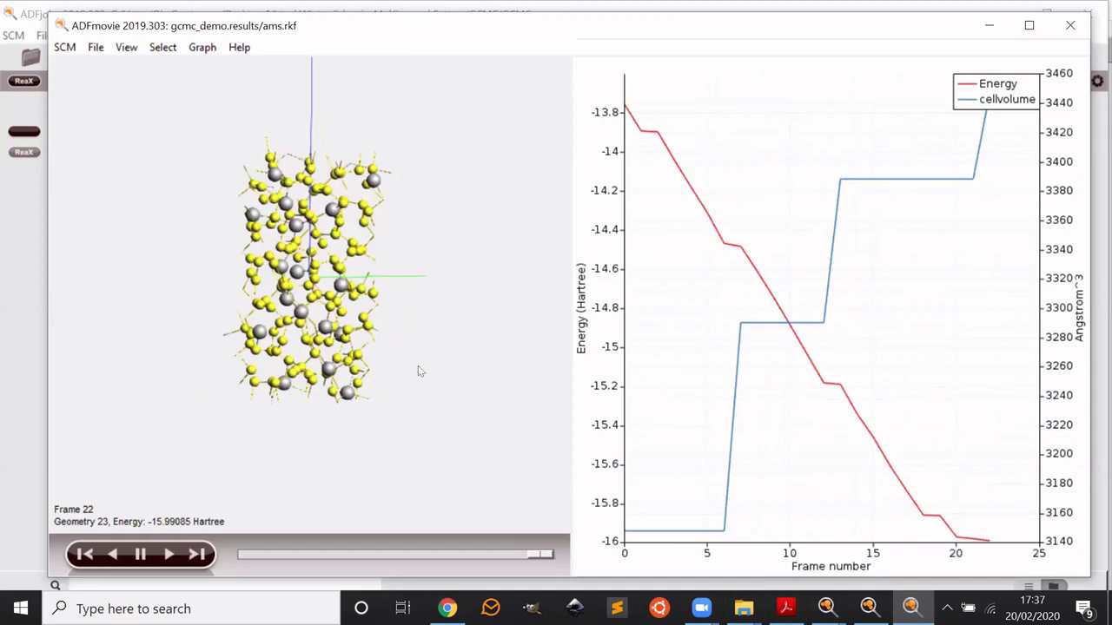
key("alt+Tab")
key("alt+Tab")
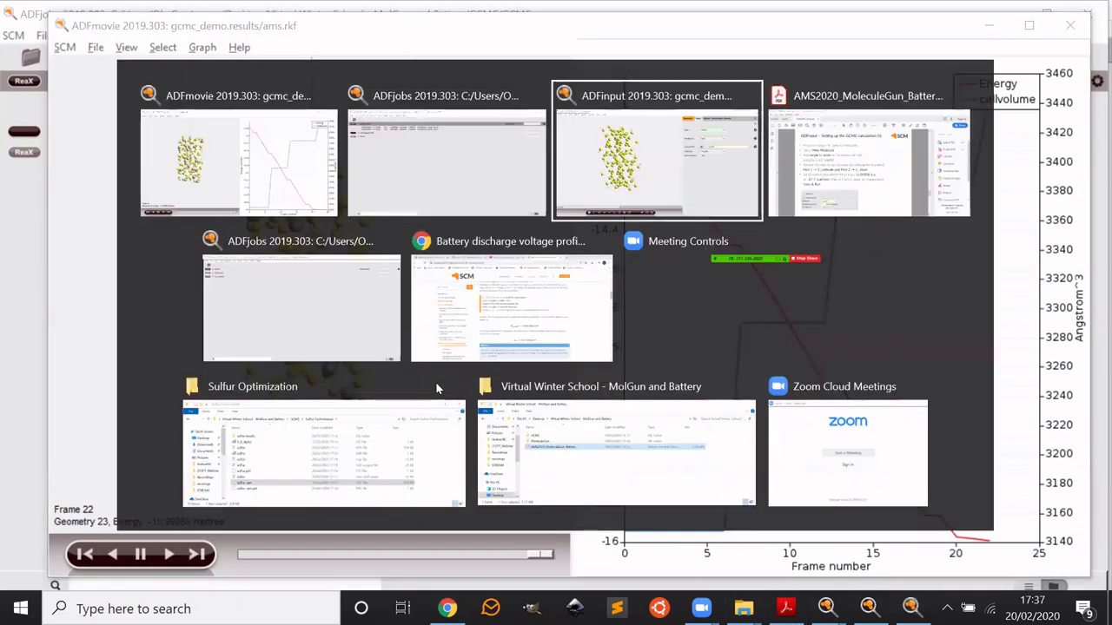
key("alt+Tab")
key("alt+Tab")
key("alt+Tab")
key("alt+Tab")
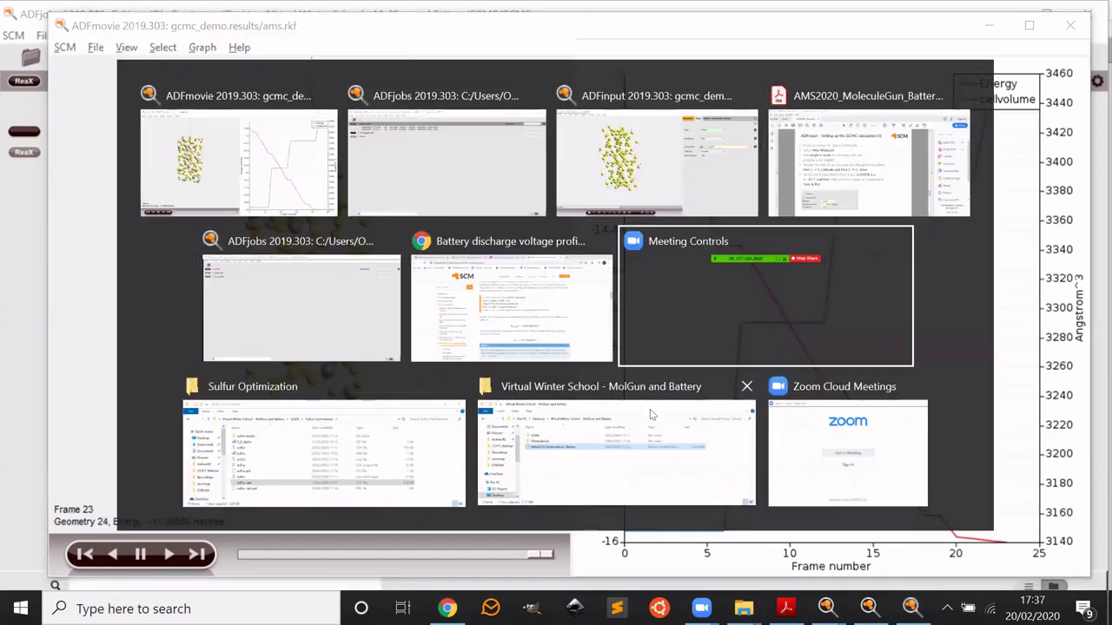
key("alt+Tab")
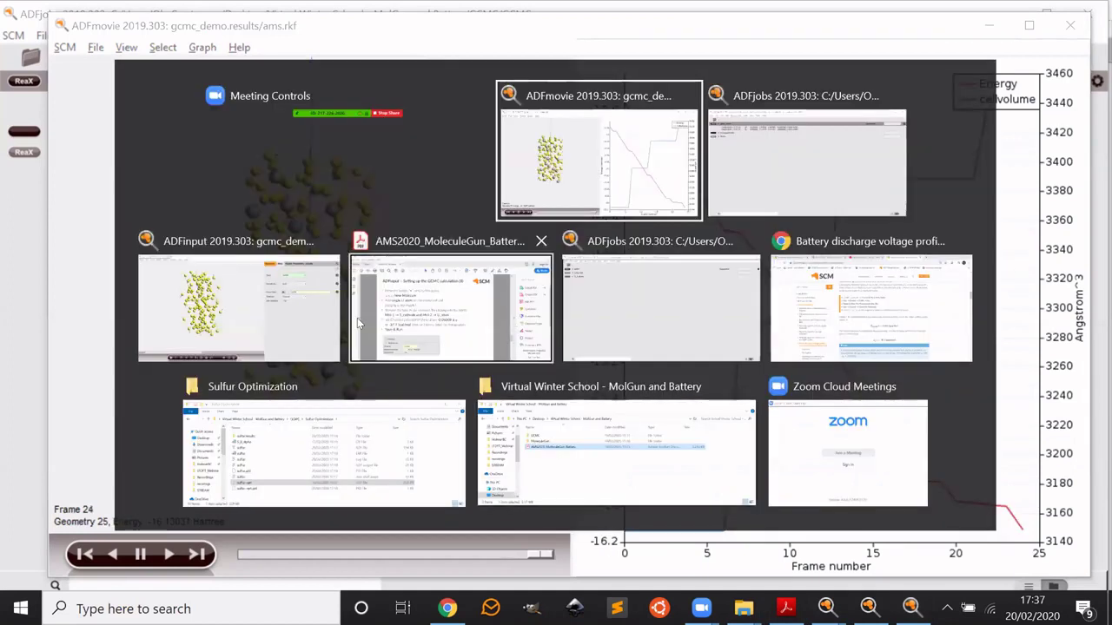
key("alt+Tab")
key("alt+Tab")
key("alt+Tab")
key("alt+Tab")
key("alt+Tab")
key("alt+Tab")
key("alt+Tab")
key("alt+Tab")
key("alt+Tab")
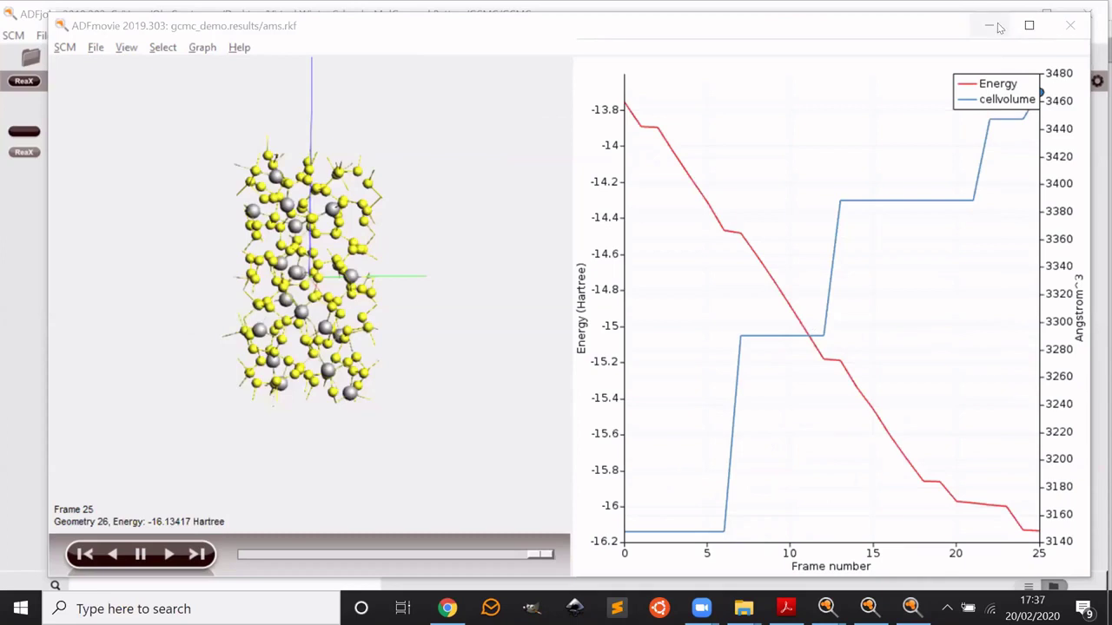
Step: Minimize the ADFmovie and ADFjobs windows to return to the gcmc_demo input in ADFinput
left_click(987, 26)
left_click(1007, 14)
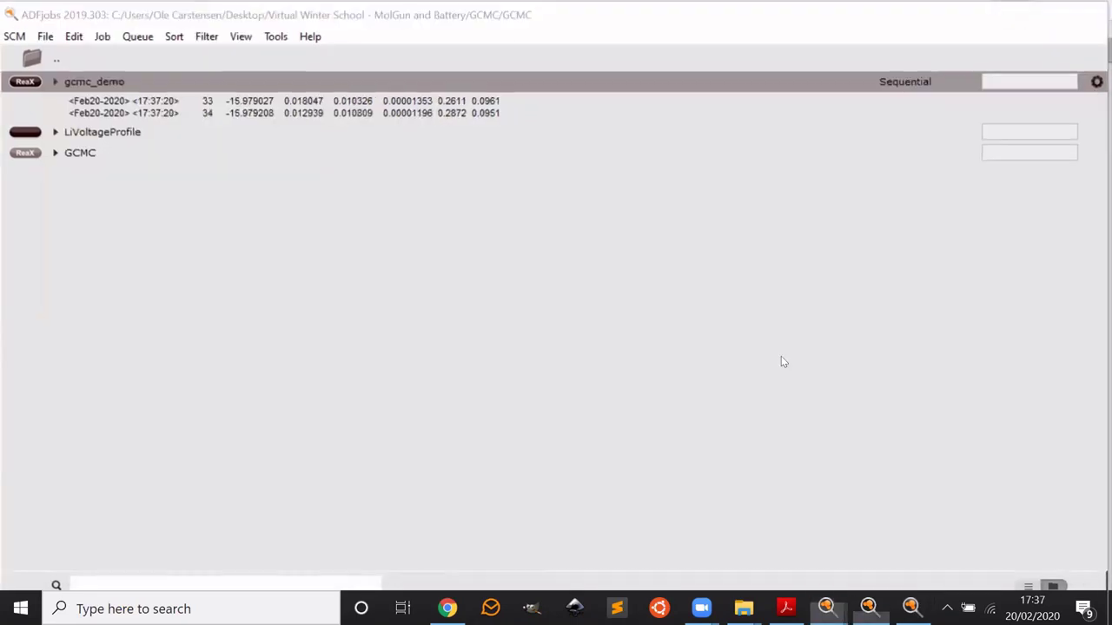
mouse_move(701, 608)
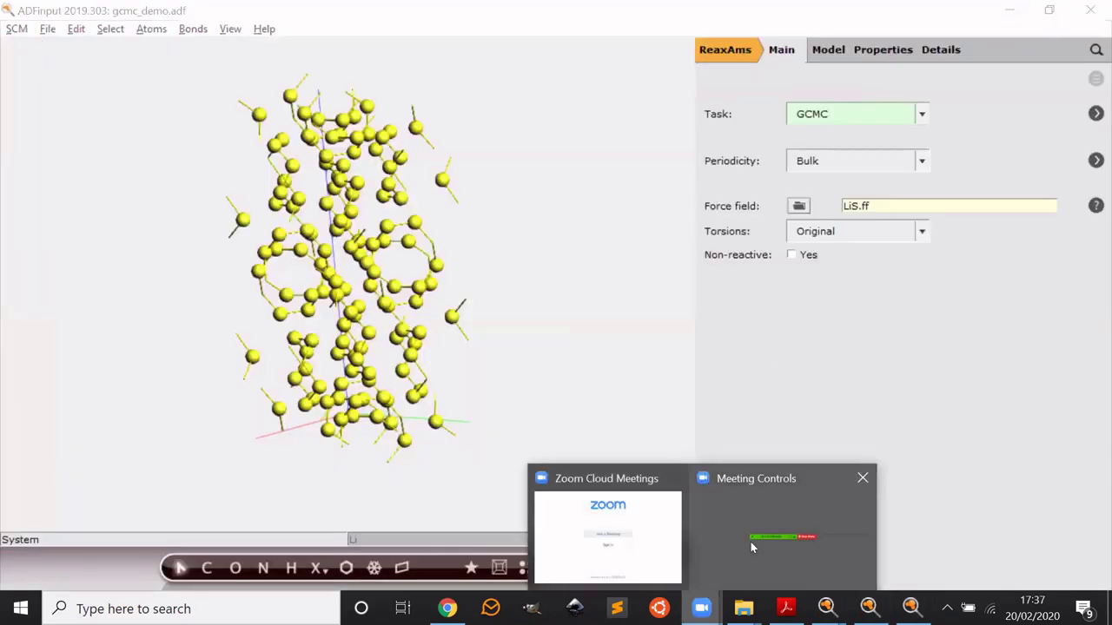
left_click(750, 542)
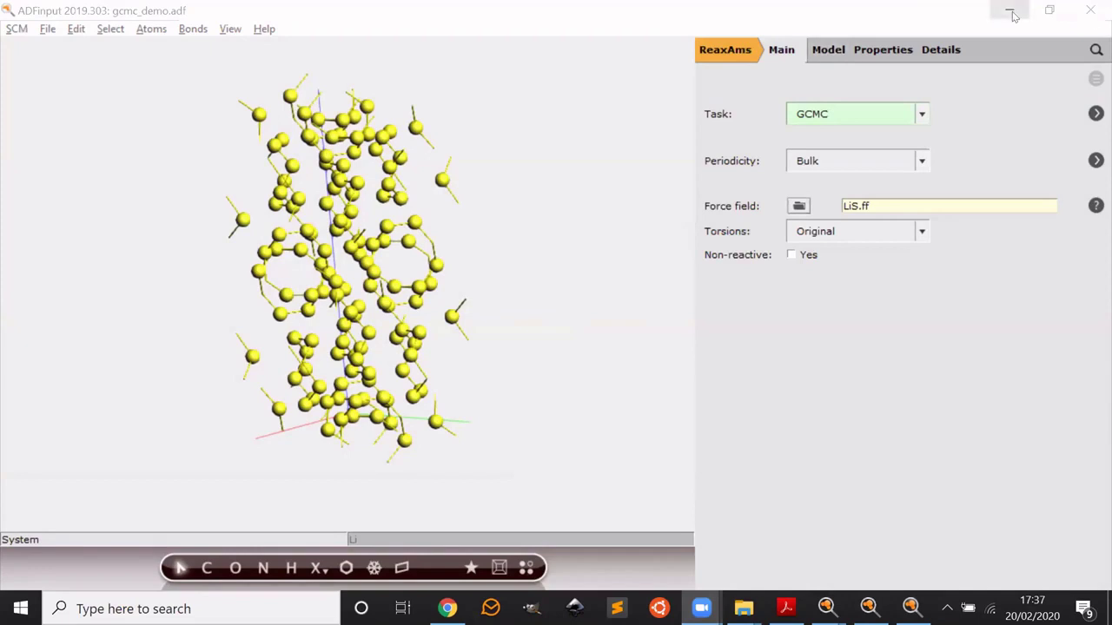
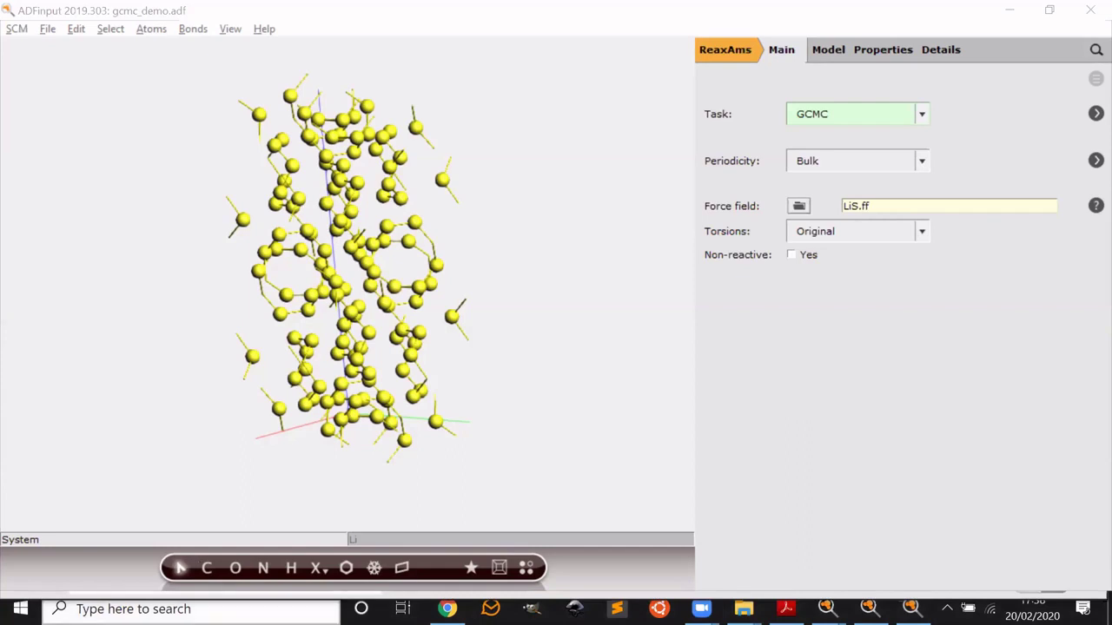
Step: Switch to Chrome and review the battery discharge voltage tutorial, covering the system, Li chemical potential, GCMC setup and results analysis
left_click(447, 609)
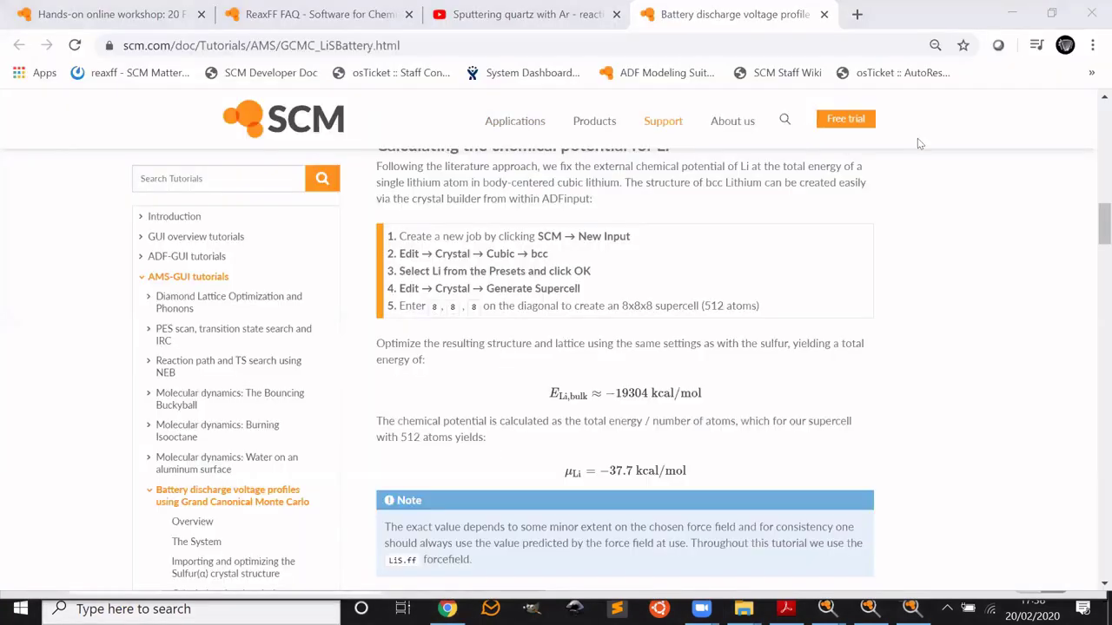
scroll(945, 304, "up", 5)
scroll(945, 301, "up", 4)
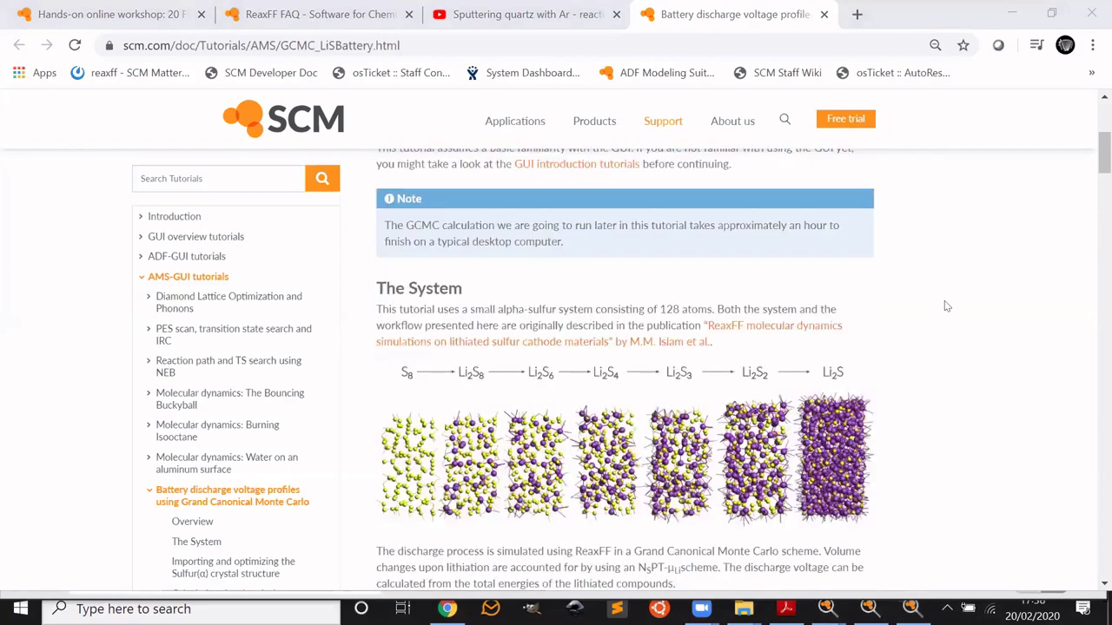
scroll(945, 300, "down", 6)
scroll(947, 308, "down", 4)
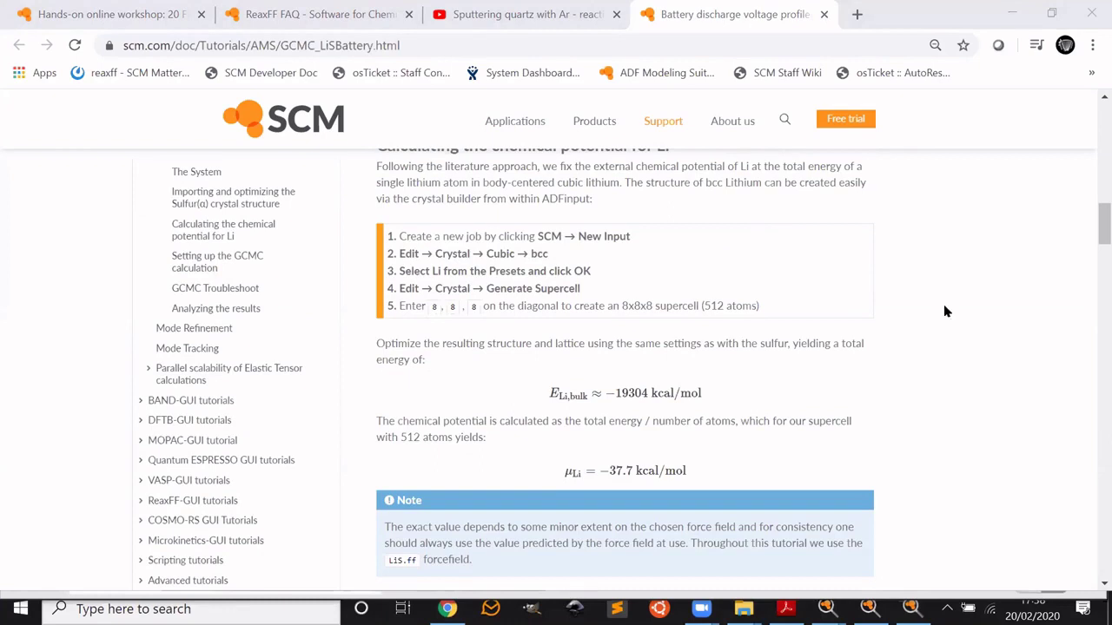
scroll(942, 308, "down", 10)
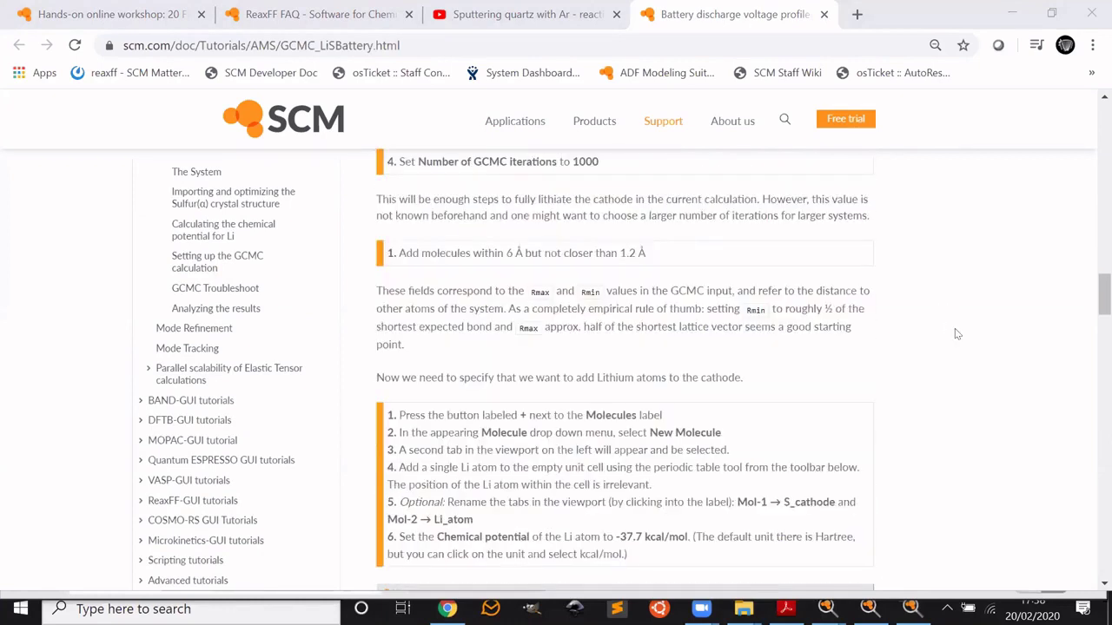
scroll(960, 339, "down", 20)
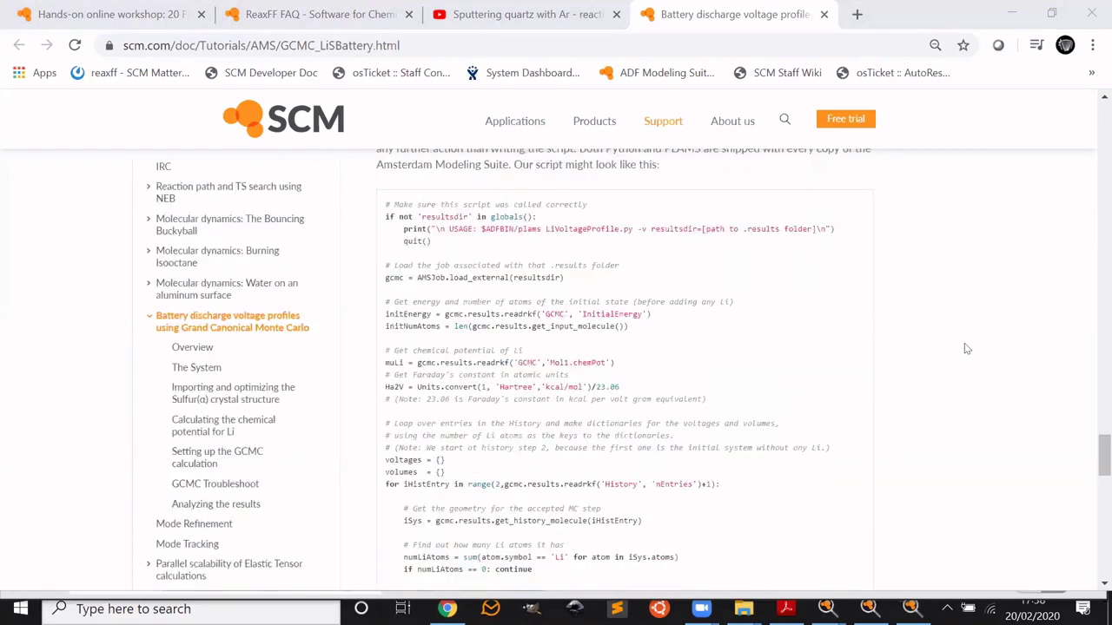
scroll(964, 348, "up", 5)
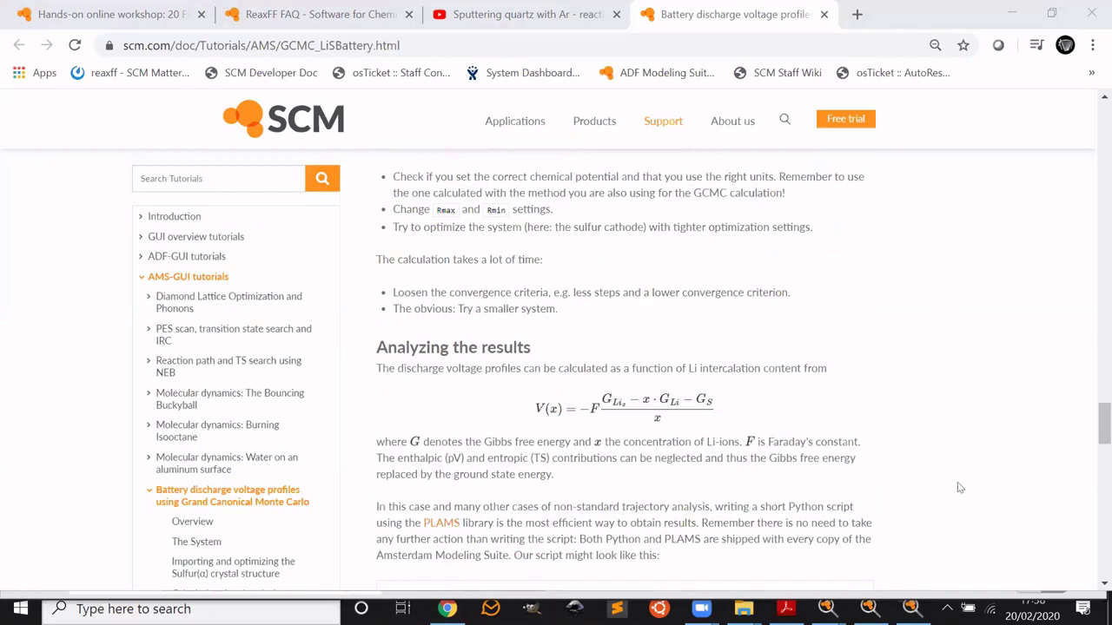
scroll(958, 470, "up", 15)
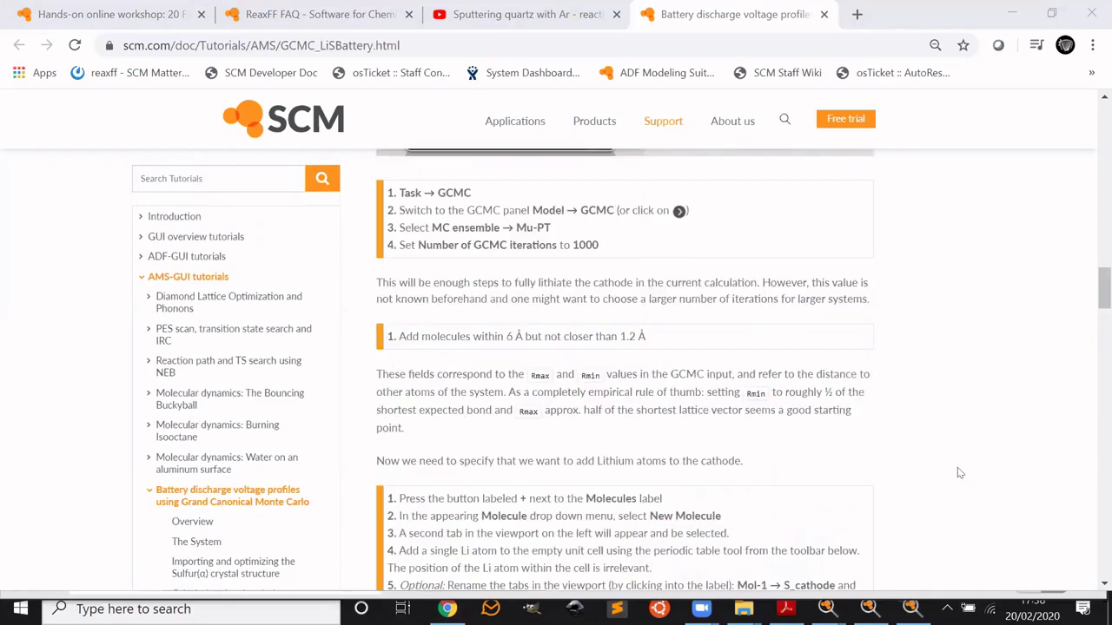
scroll(955, 467, "up", 10)
scroll(932, 431, "down", 7)
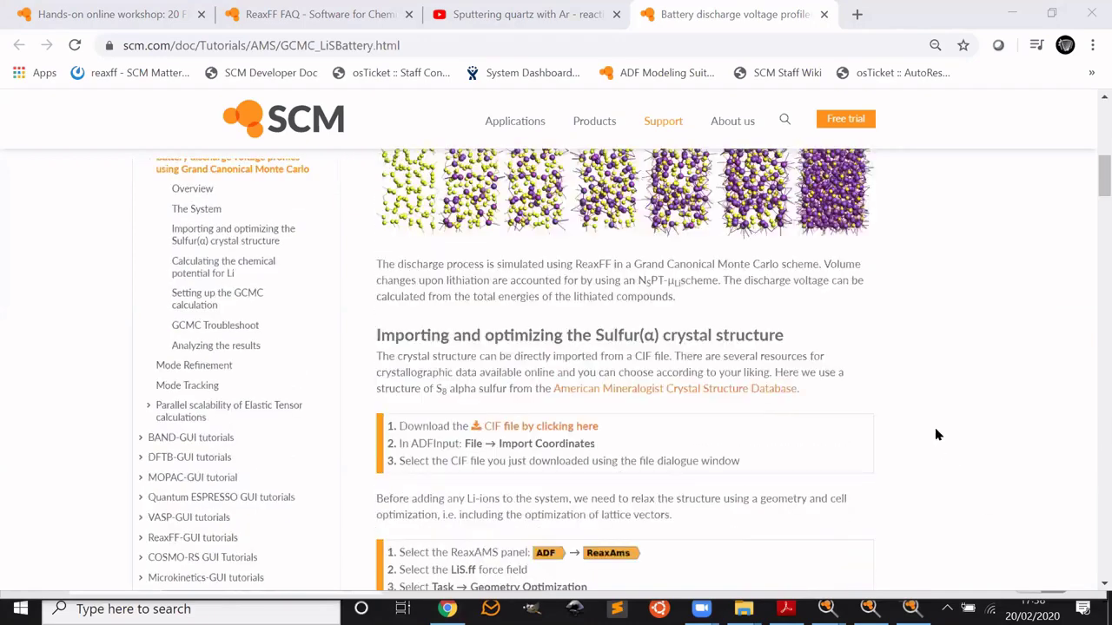
scroll(935, 427, "up", 3)
Step: Check the Sulfur Optimization jobs in ADFjobs and the GCMC setup slide in Acrobat Reader before returning to the Chrome tutorial
key("super+Tab")
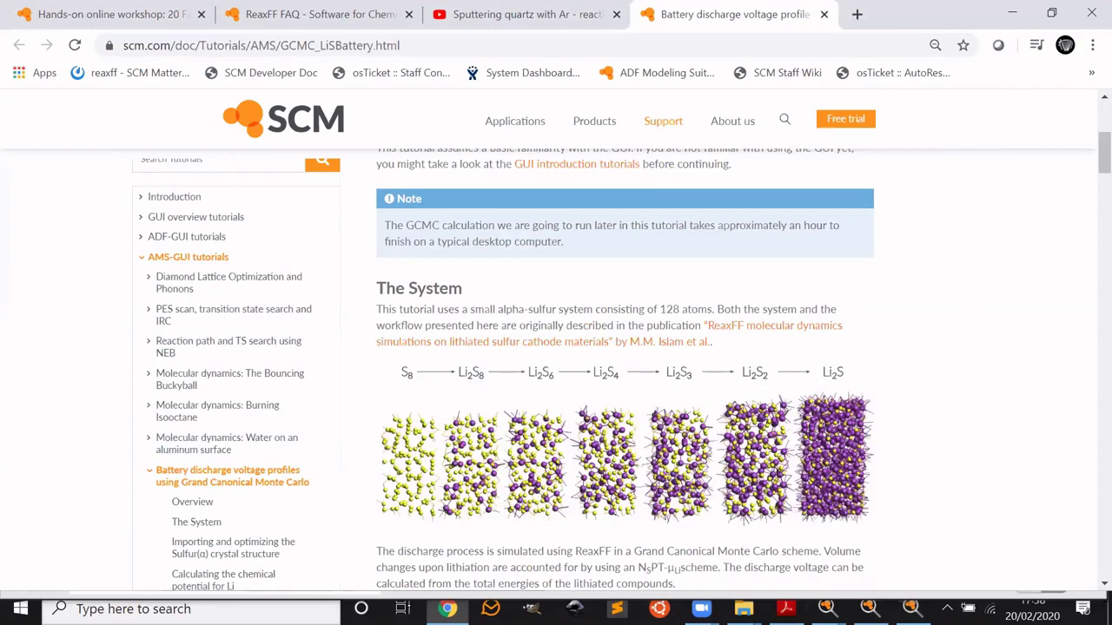
left_click(826, 608)
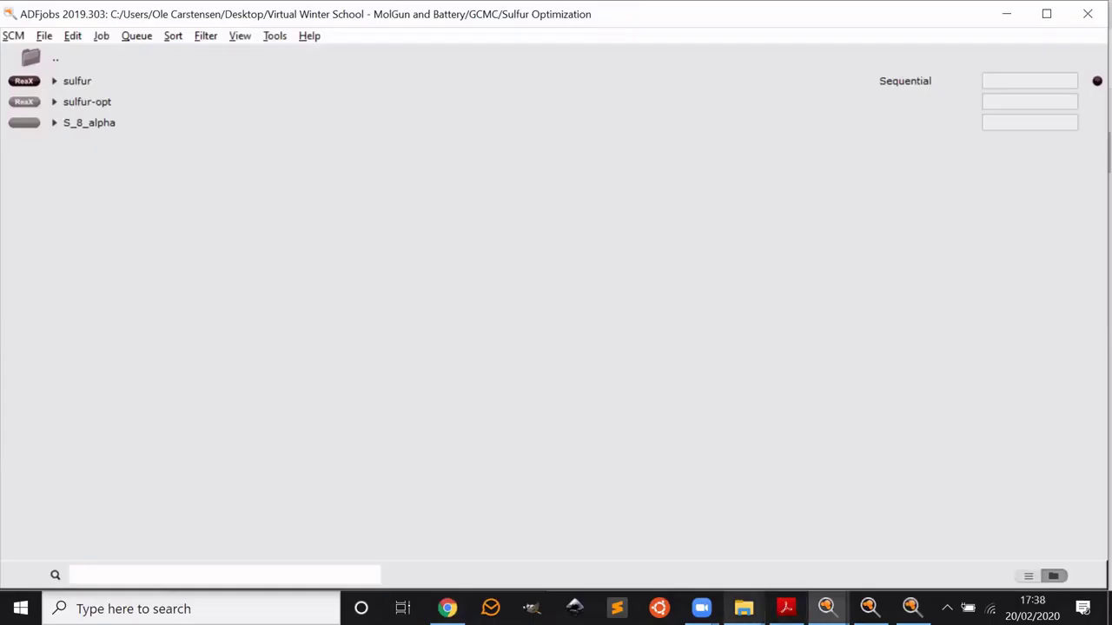
left_click(785, 608)
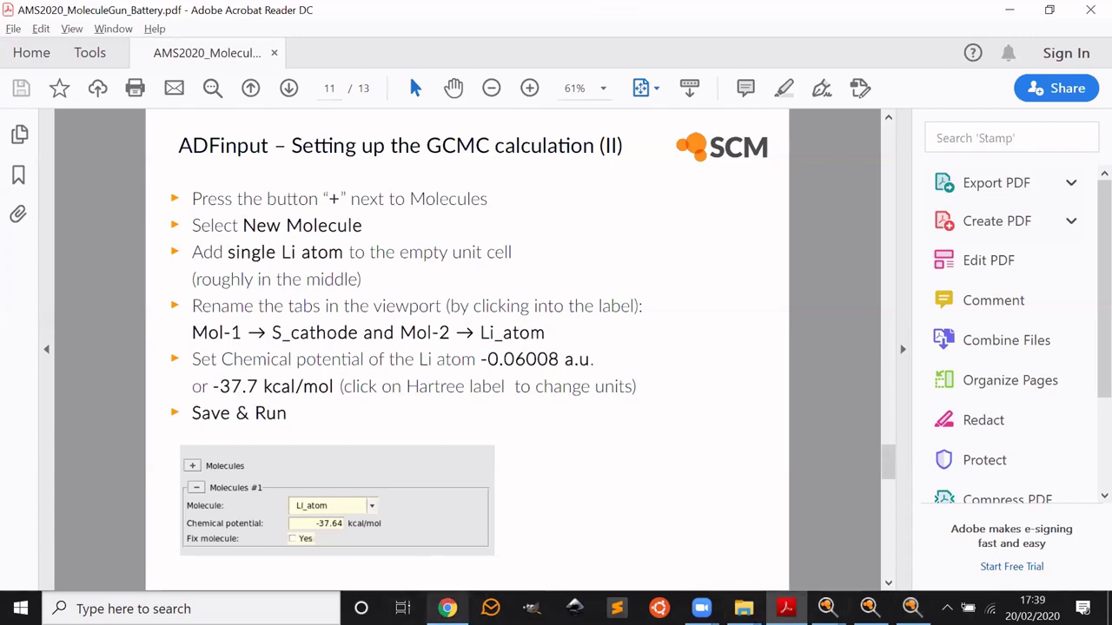
key("alt+Tab")
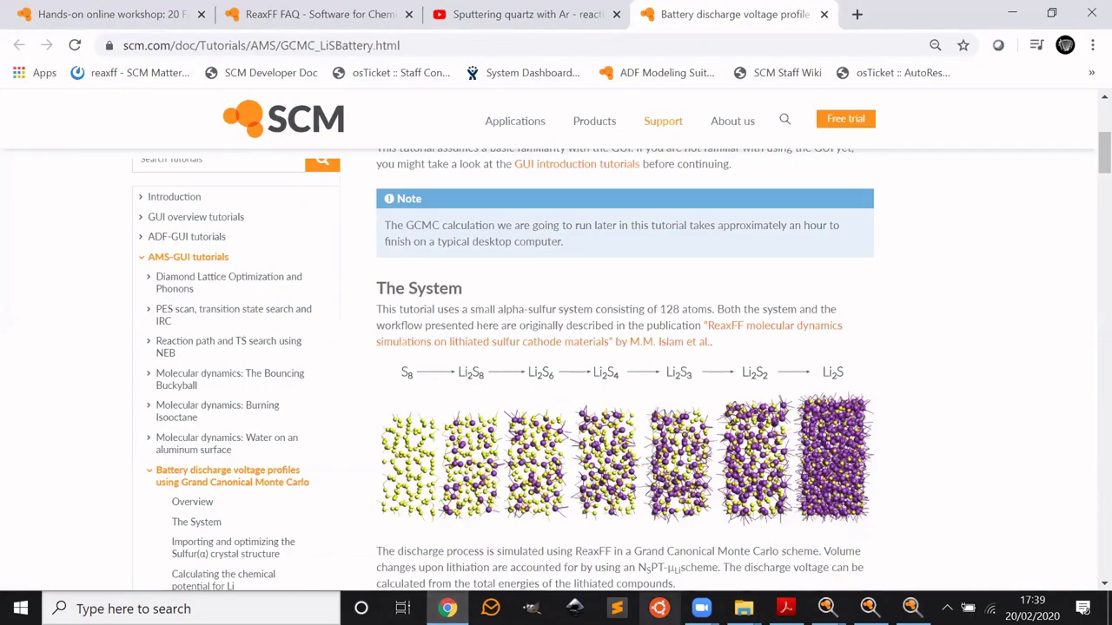
Step: Read the battery tutorial from the system description through the sulfur crystal import and lattice optimization to the GCMC settings
mouse_move(701, 608)
left_click(763, 516)
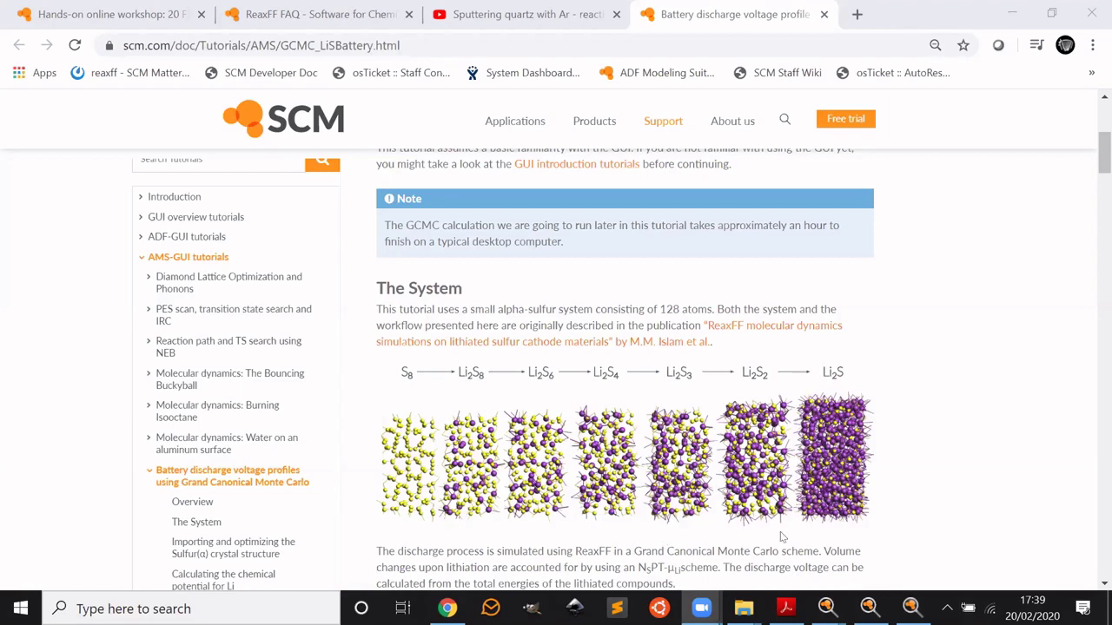
left_click(928, 534)
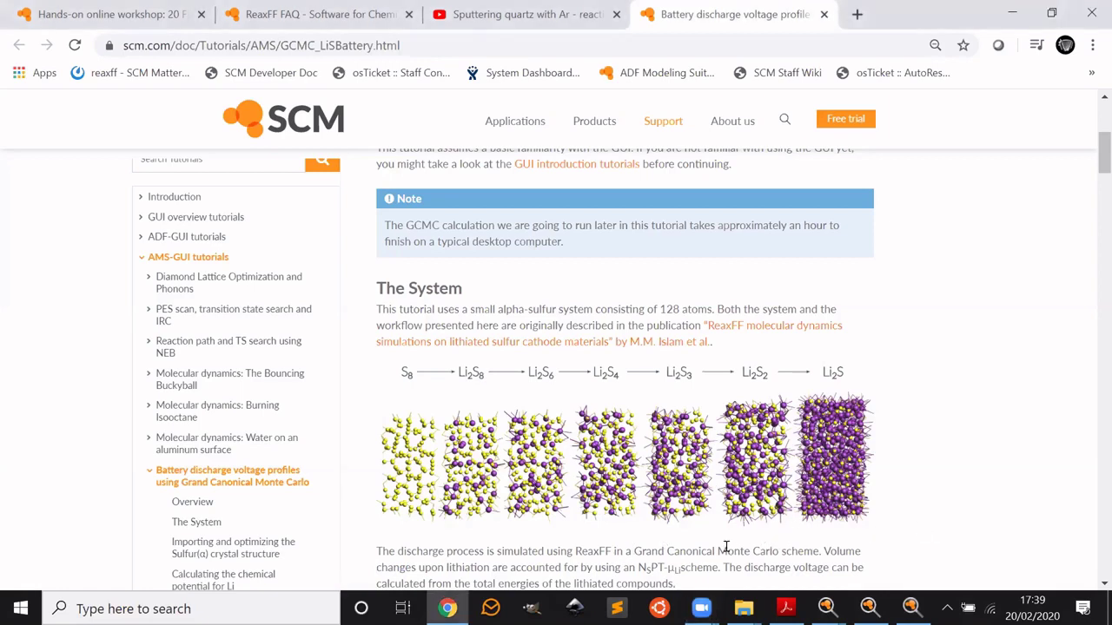
scroll(538, 522, "down", 1)
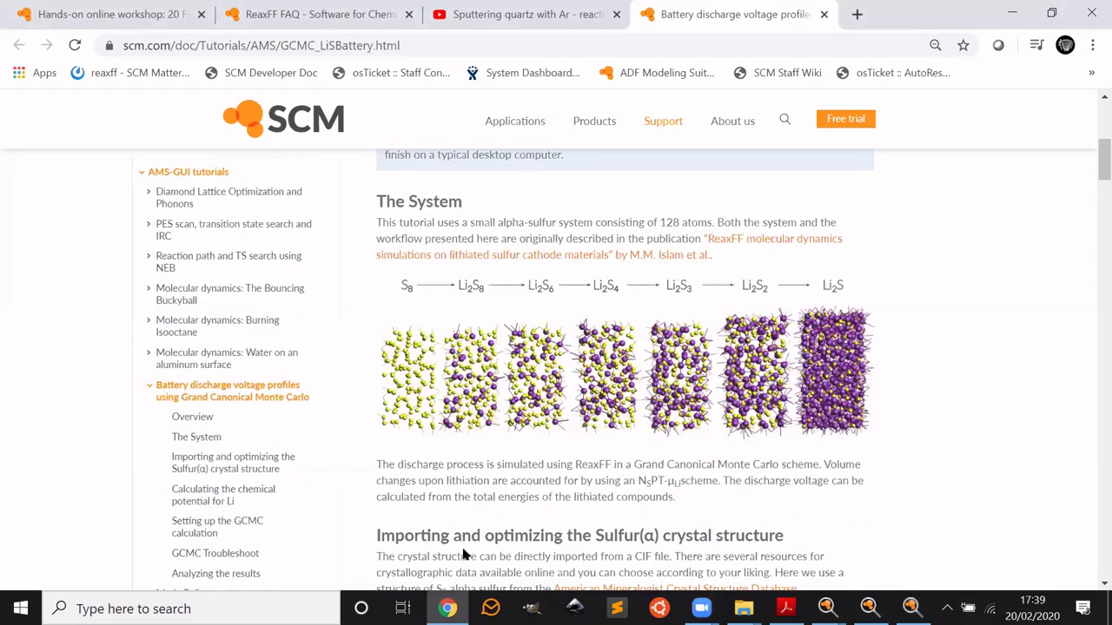
scroll(456, 542, "down", 2)
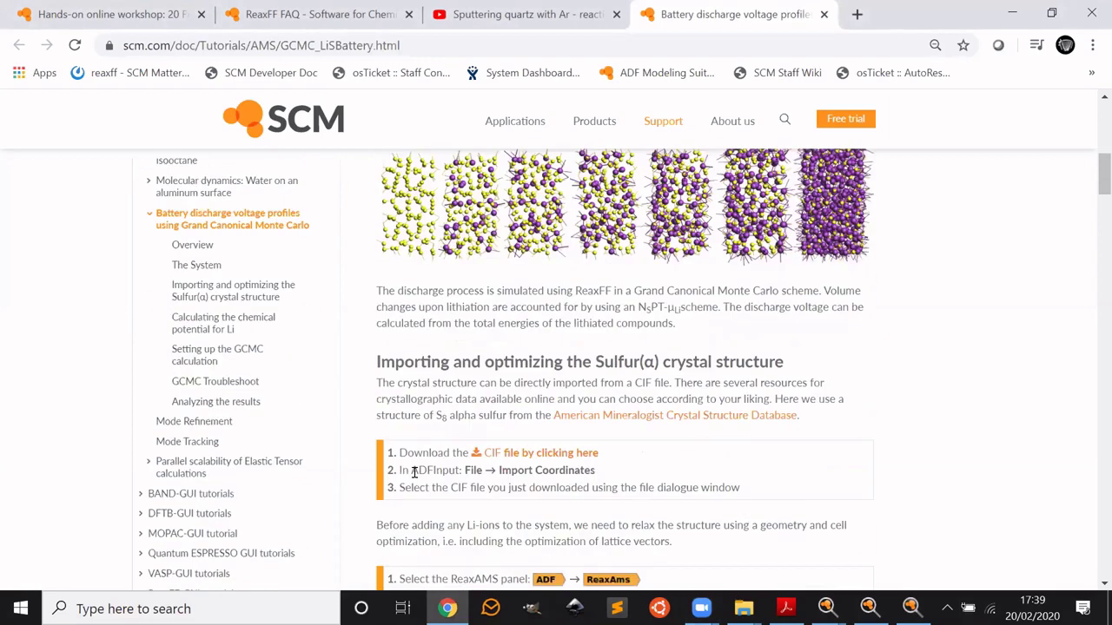
scroll(424, 501, "down", 8)
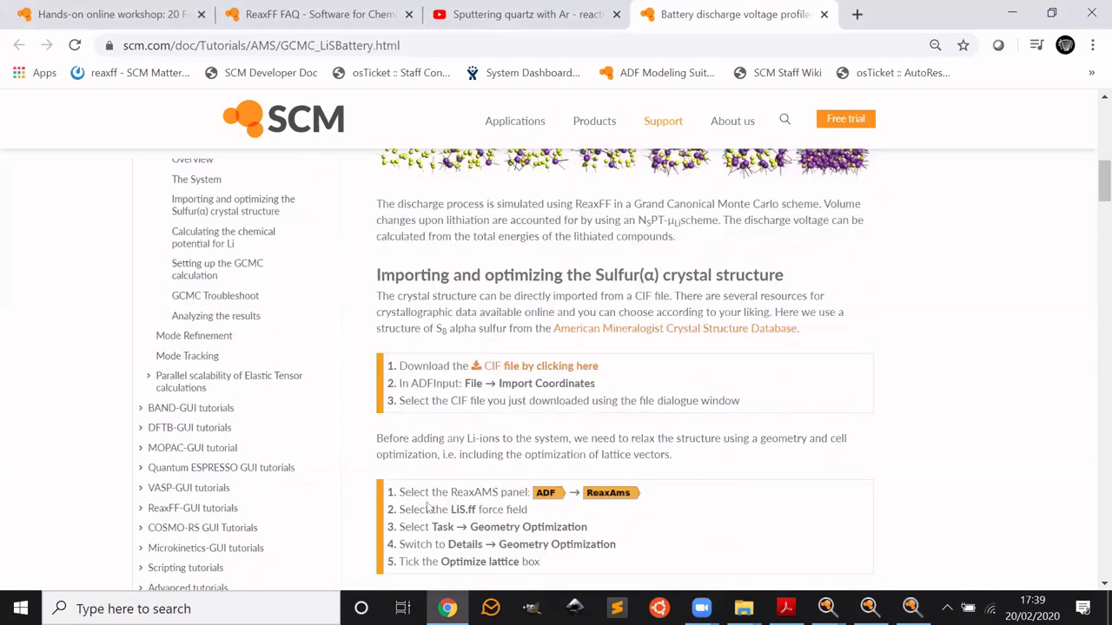
scroll(425, 508, "down", 8)
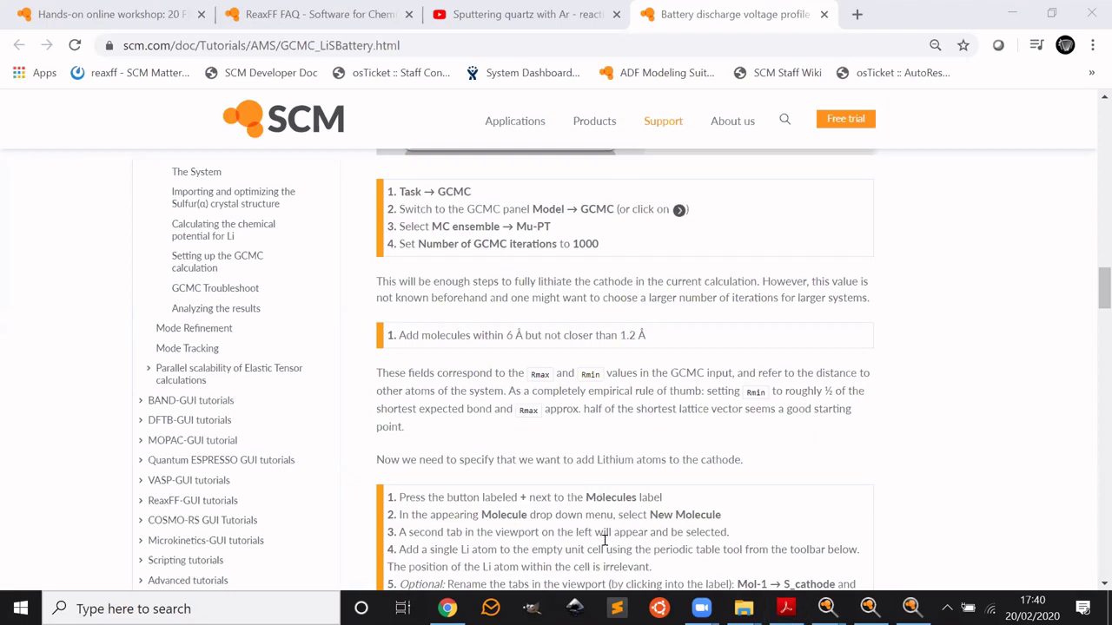
left_click(1033, 536)
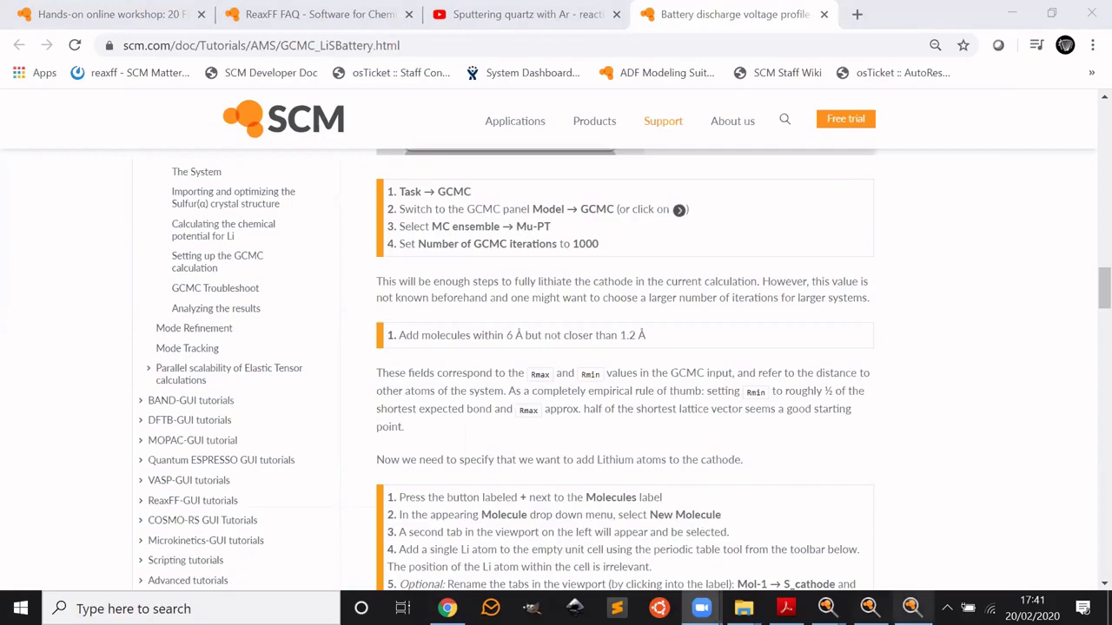
Step: Switch to the gcmc_demo trajectory in ADFmovie and rotate the lithiated structure to inspect it from several sides
left_click(869, 608)
left_click(911, 608)
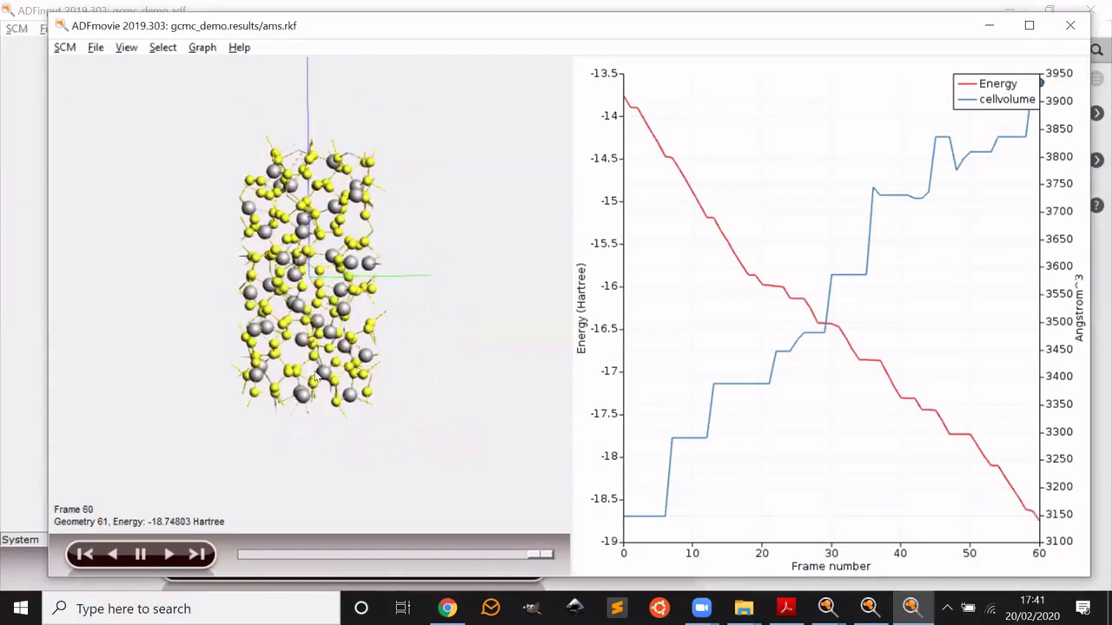
mouse_move(144, 430)
left_mouse_down()
mouse_move(134, 410)
mouse_move(213, 464)
mouse_move(422, 419)
mouse_move(208, 423)
mouse_move(71, 372)
mouse_move(181, 460)
mouse_move(153, 455)
mouse_move(154, 431)
left_mouse_up()
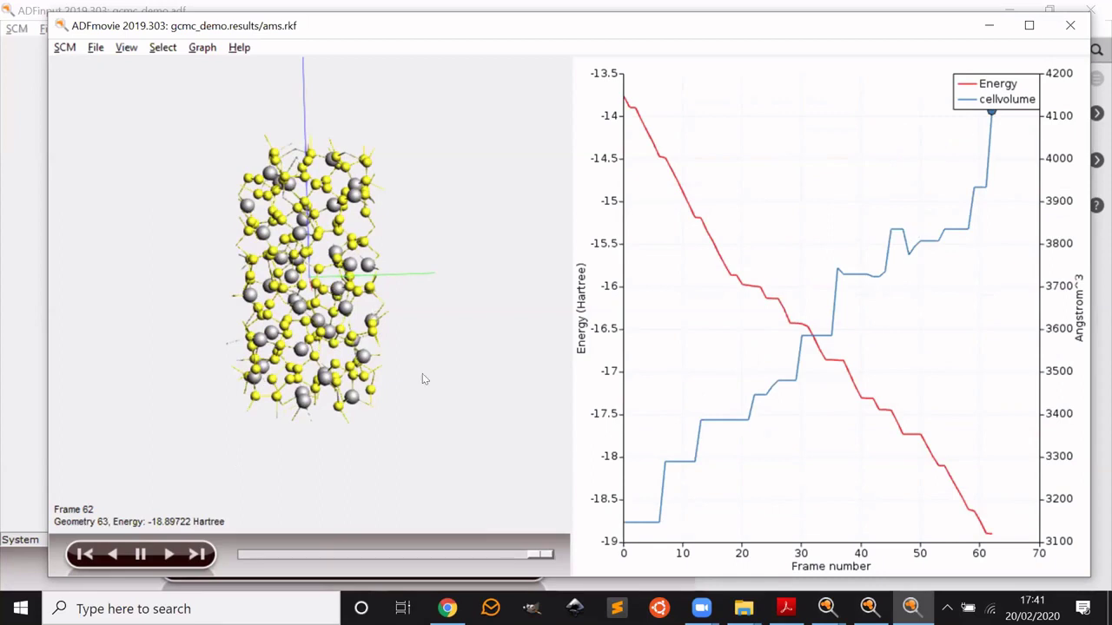
left_click_drag(422, 376, 514, 447)
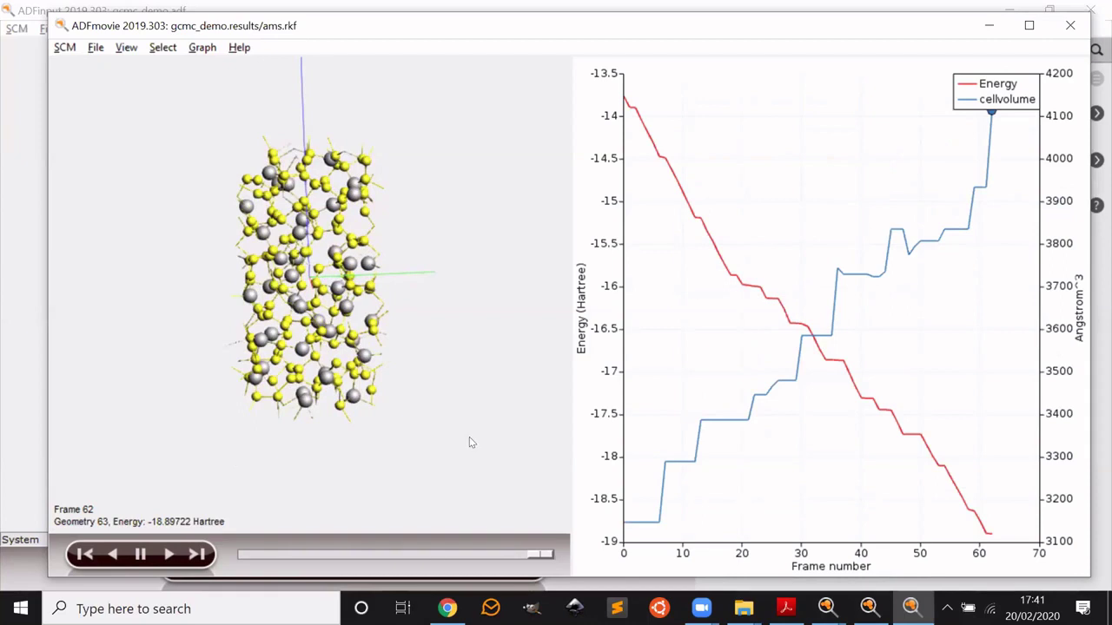
left_click_drag(449, 396, 449, 435)
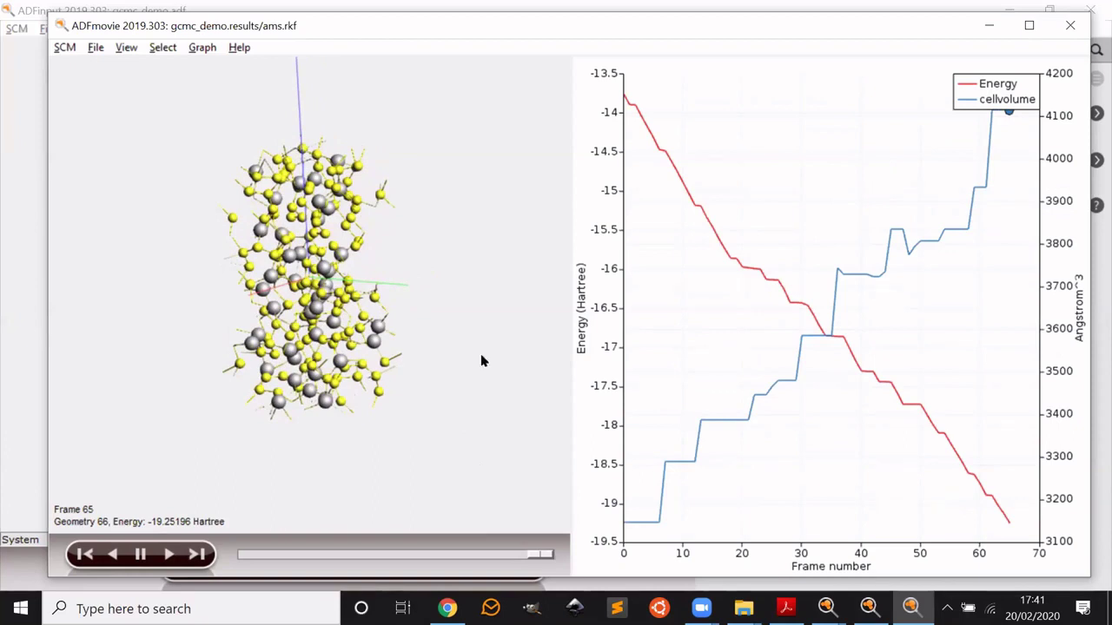
left_click_drag(482, 360, 458, 351)
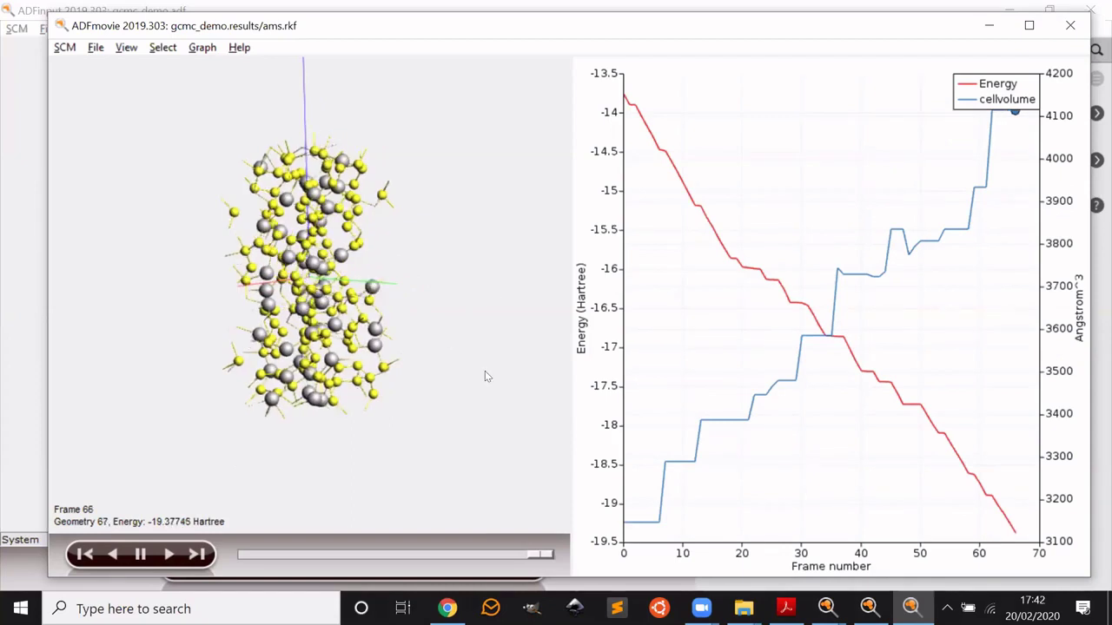
left_click_drag(485, 383, 482, 369)
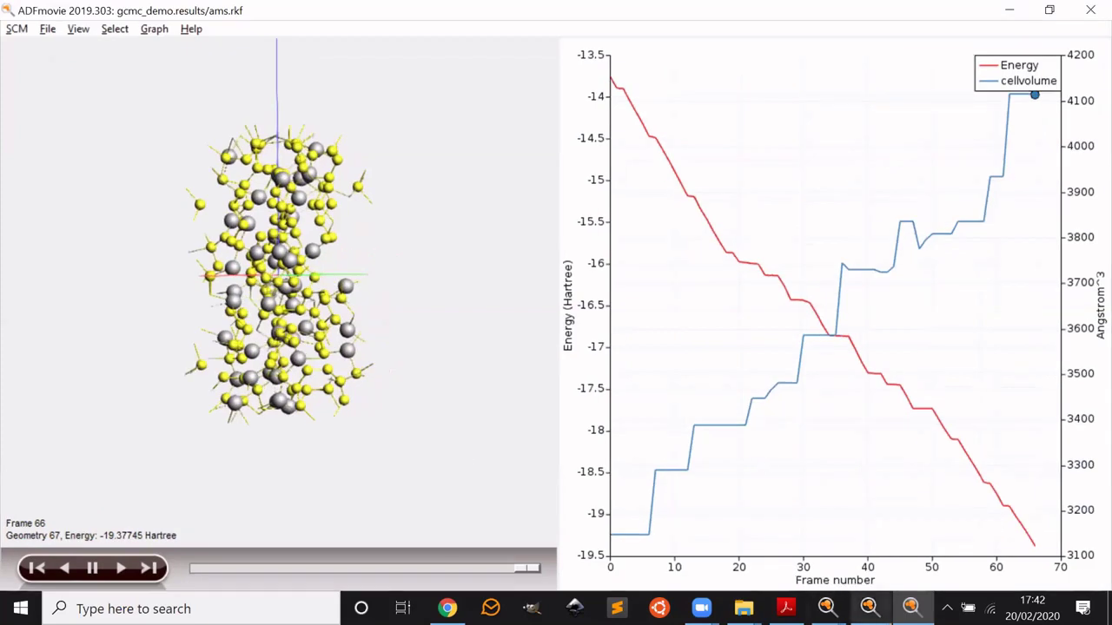
Step: Switch to the ADFjobs window of the GCMC folder and kill the running gcmc_demo job
left_click(869, 608)
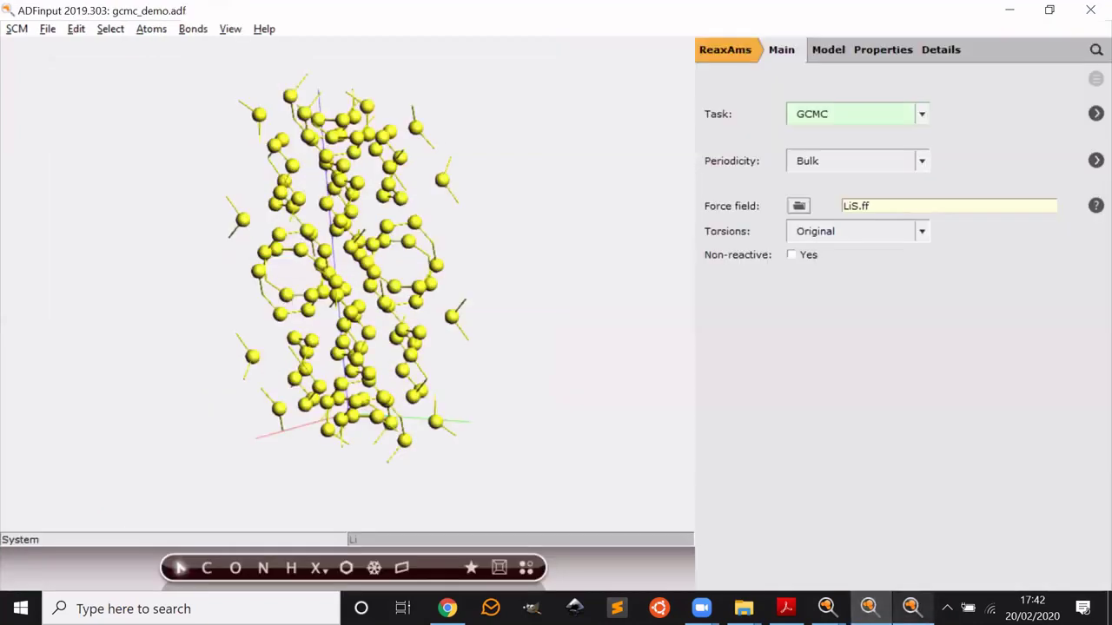
left_click(911, 608)
mouse_move(826, 608)
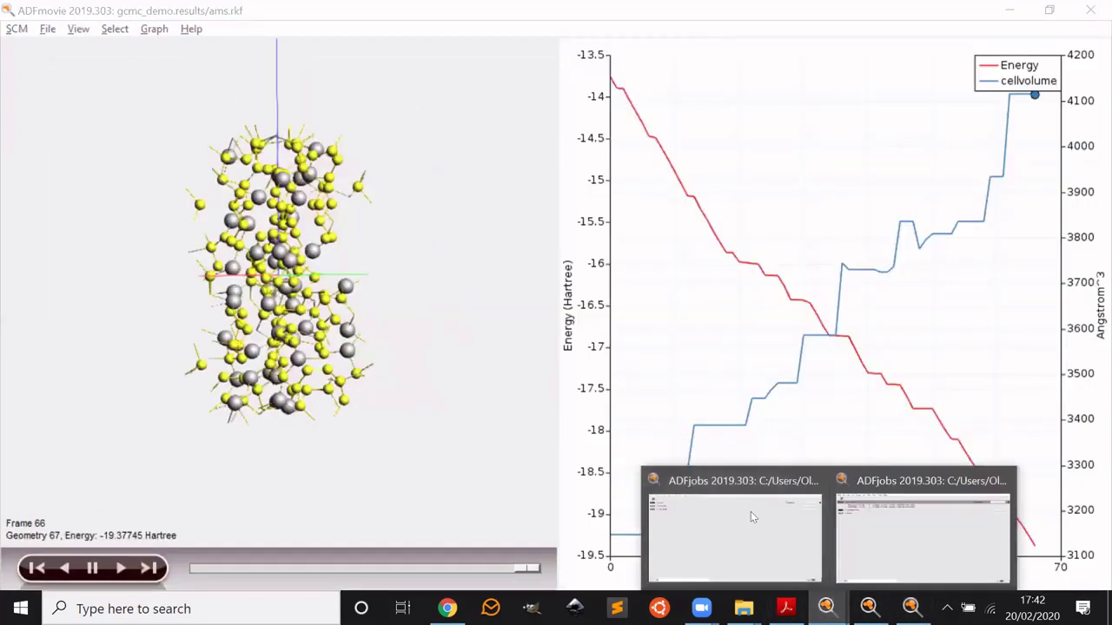
left_click(904, 515)
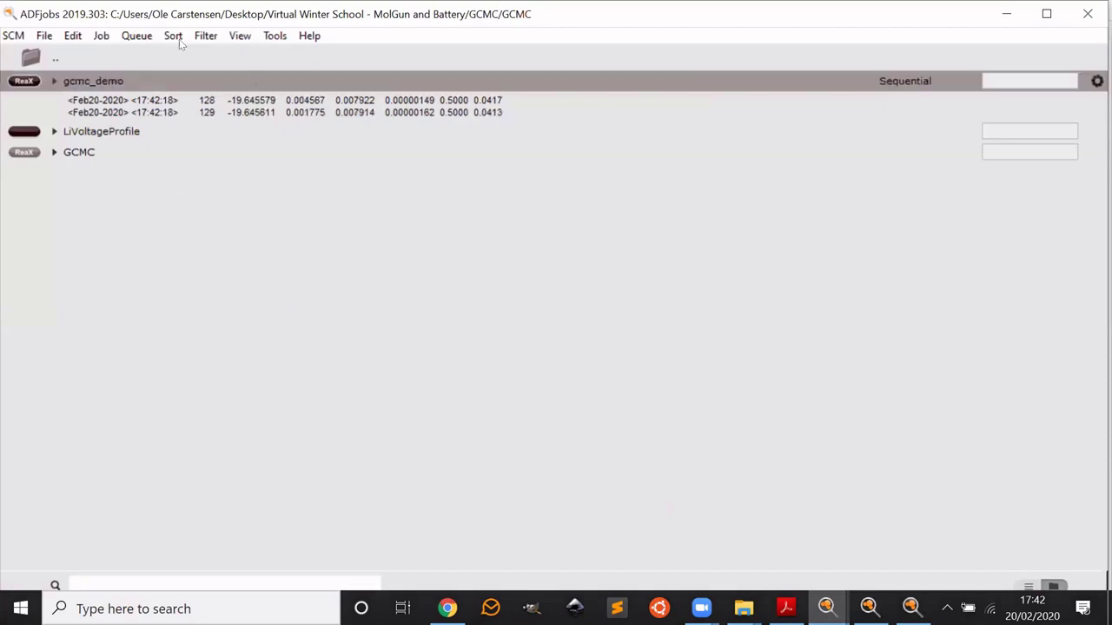
left_click(101, 35)
left_click(115, 71)
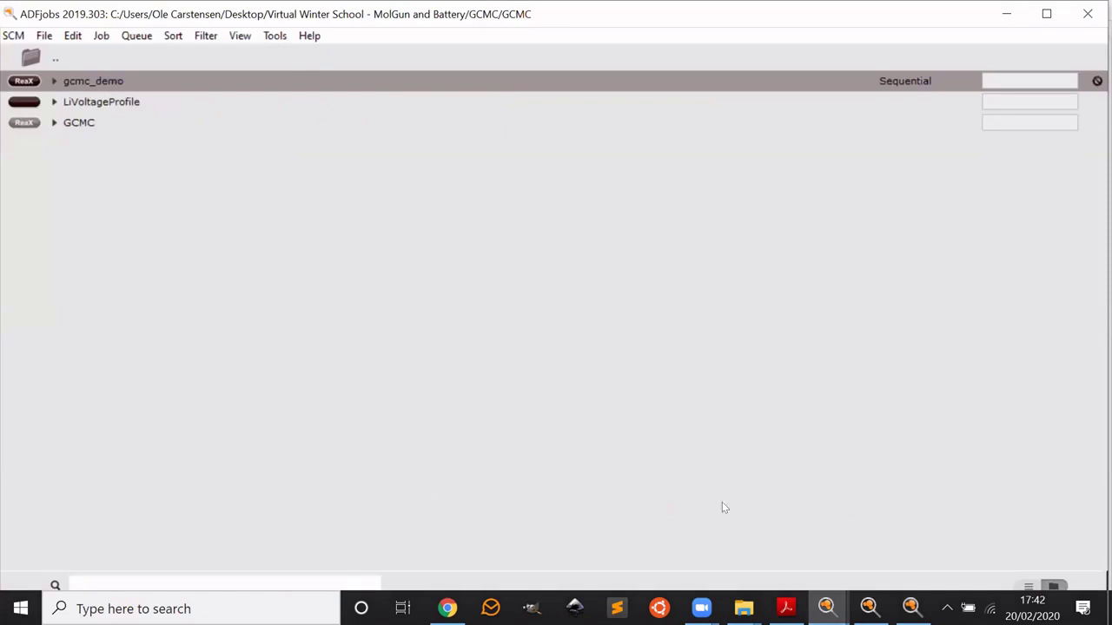
Step: Open a command line from ADFjobs in the GCMC folder and set its font size to 28
left_click(310, 36)
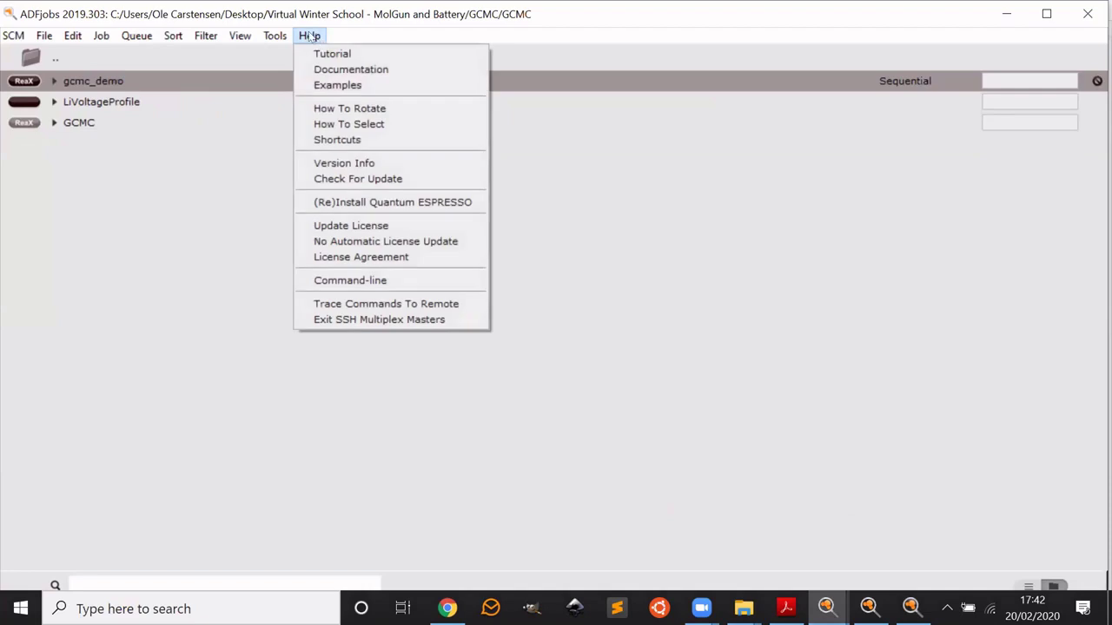
left_click(375, 281)
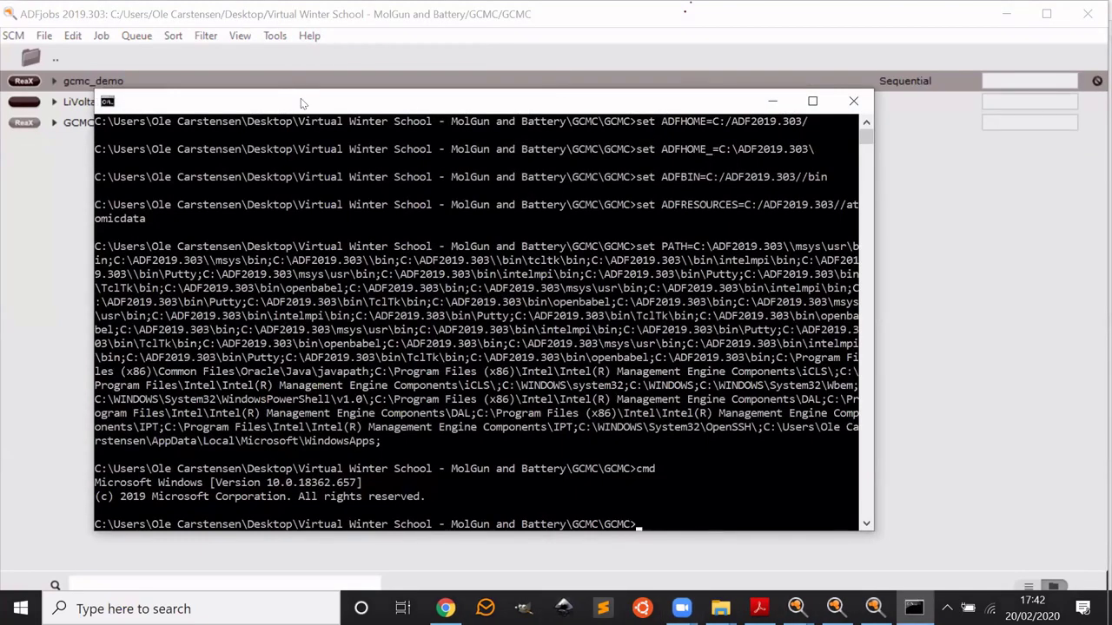
right_click(300, 98)
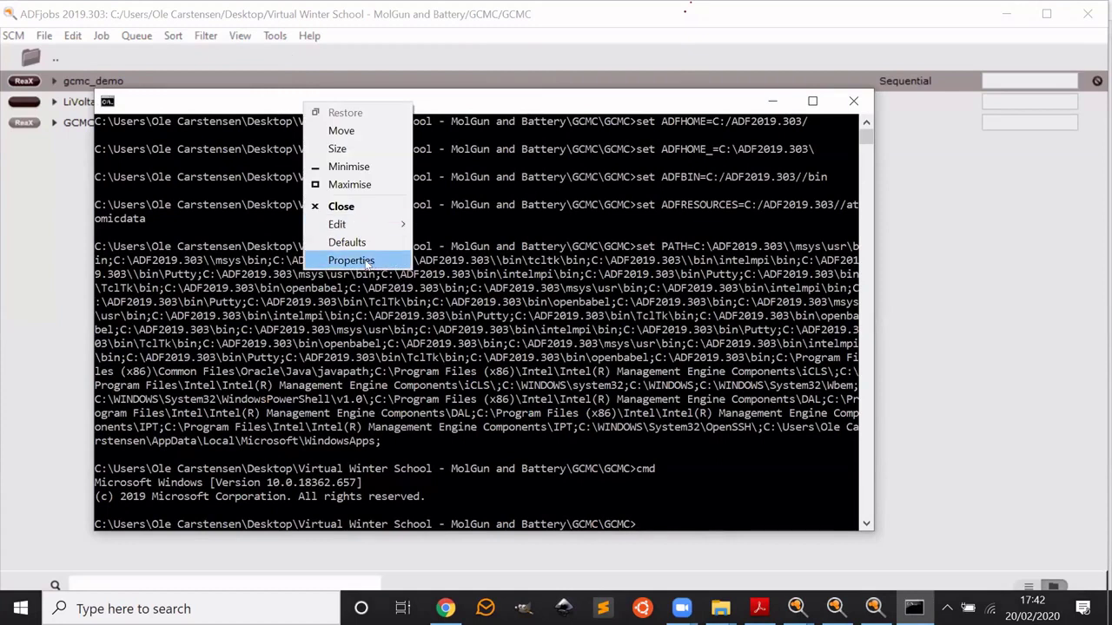
left_click(367, 263)
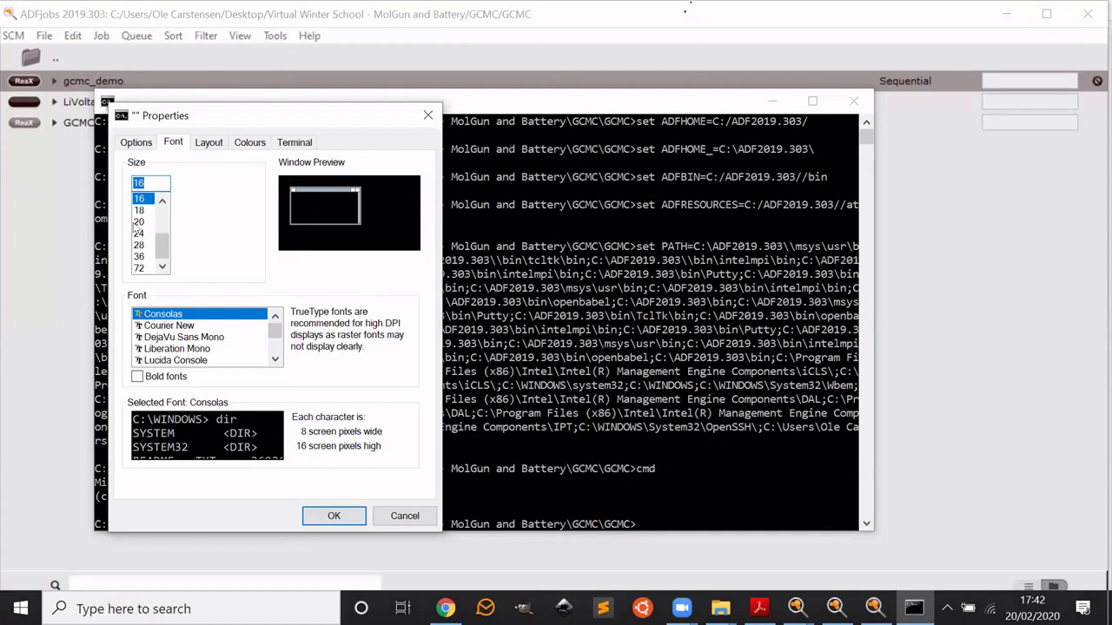
left_click(138, 221)
left_click(138, 232)
left_click(138, 245)
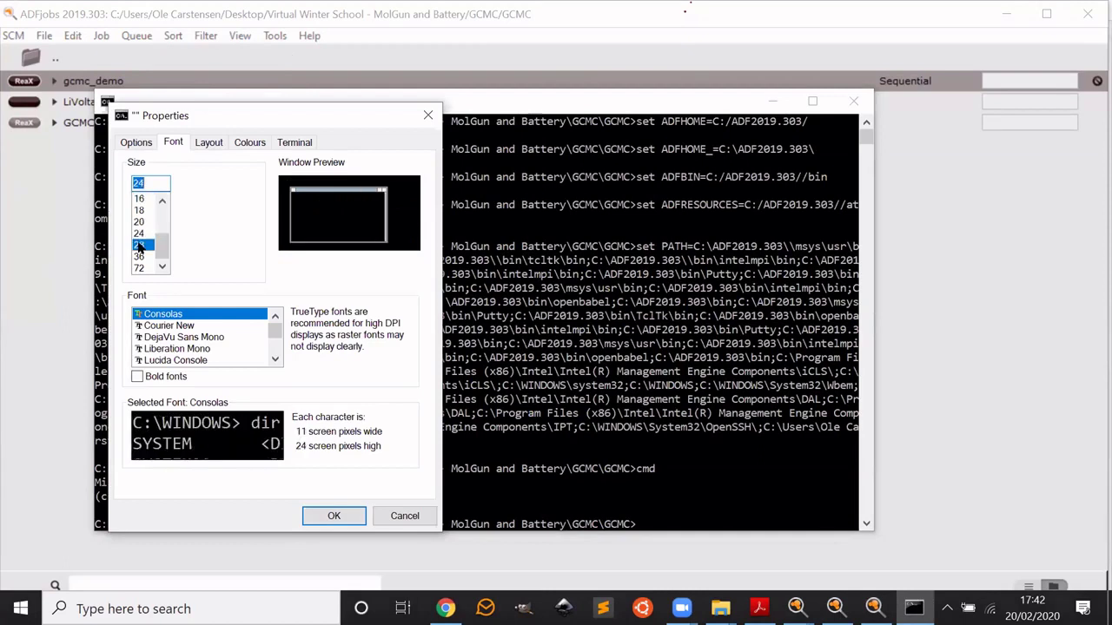
left_click(333, 516)
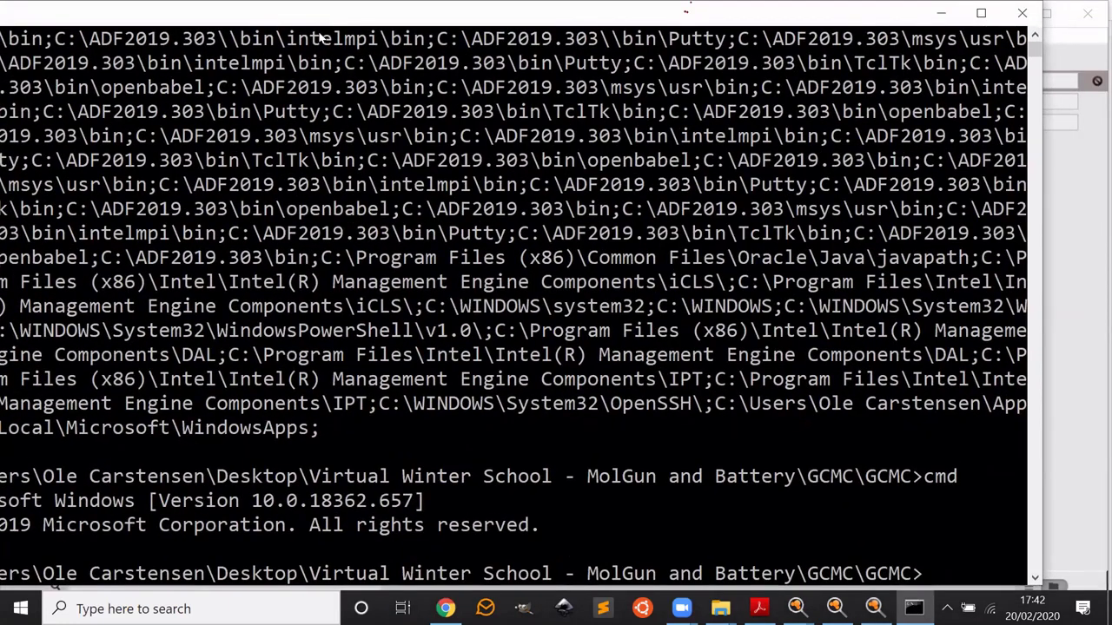
Step: Resize and reposition the command-line window so that the whole window with its prompt fits on the screen
left_click_drag(7, 73, 154, 137)
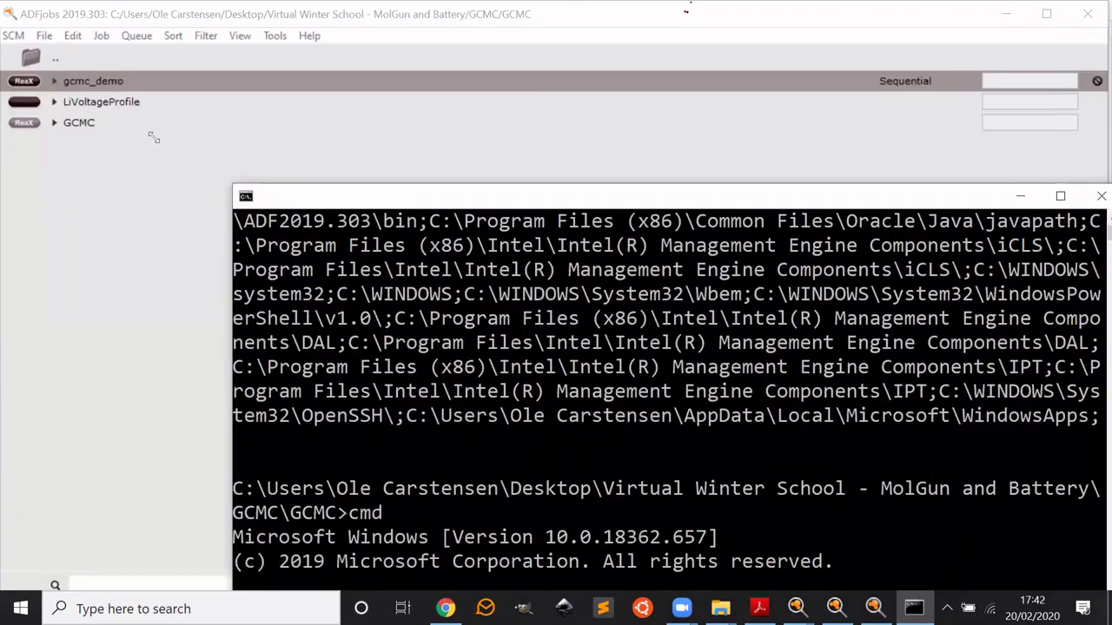
left_click_drag(252, 151, 156, 19)
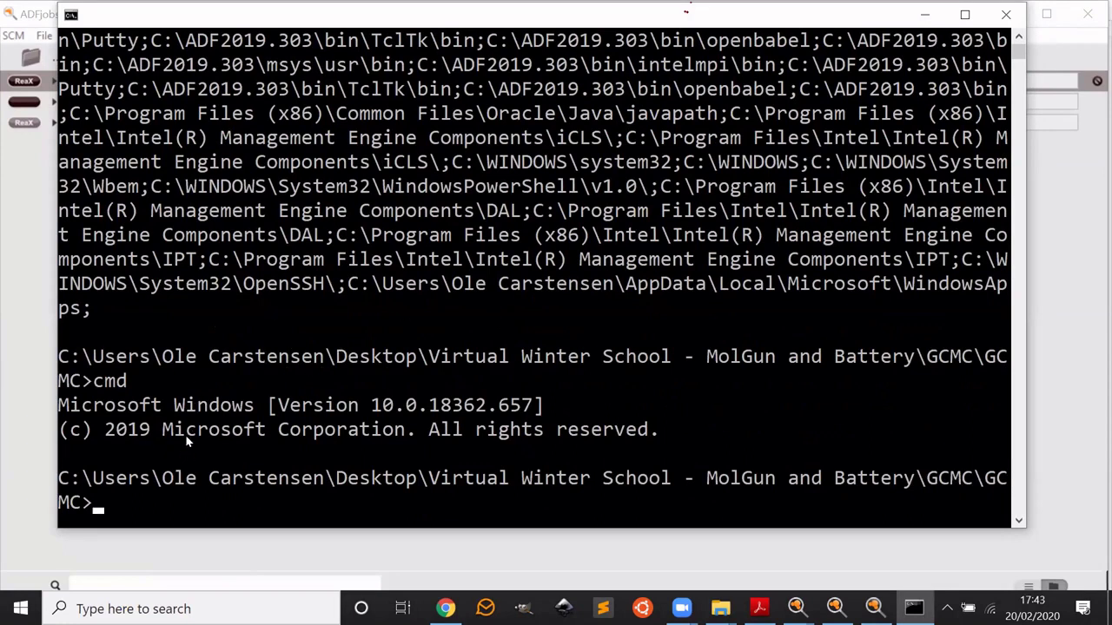
left_click_drag(335, 15, 345, 76)
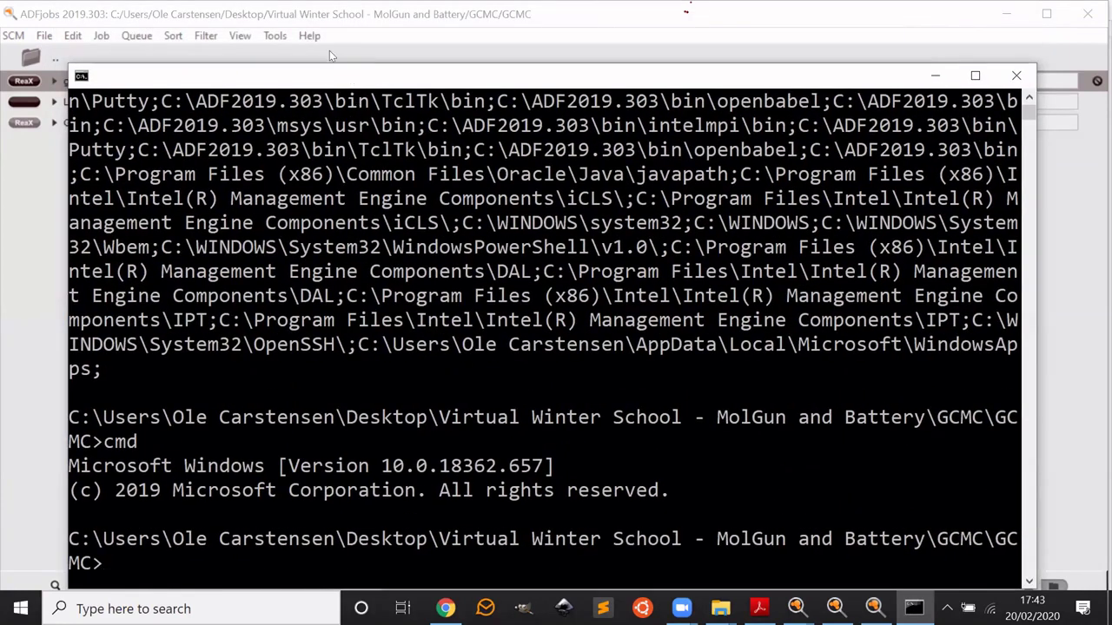
left_click_drag(315, 74, 303, 28)
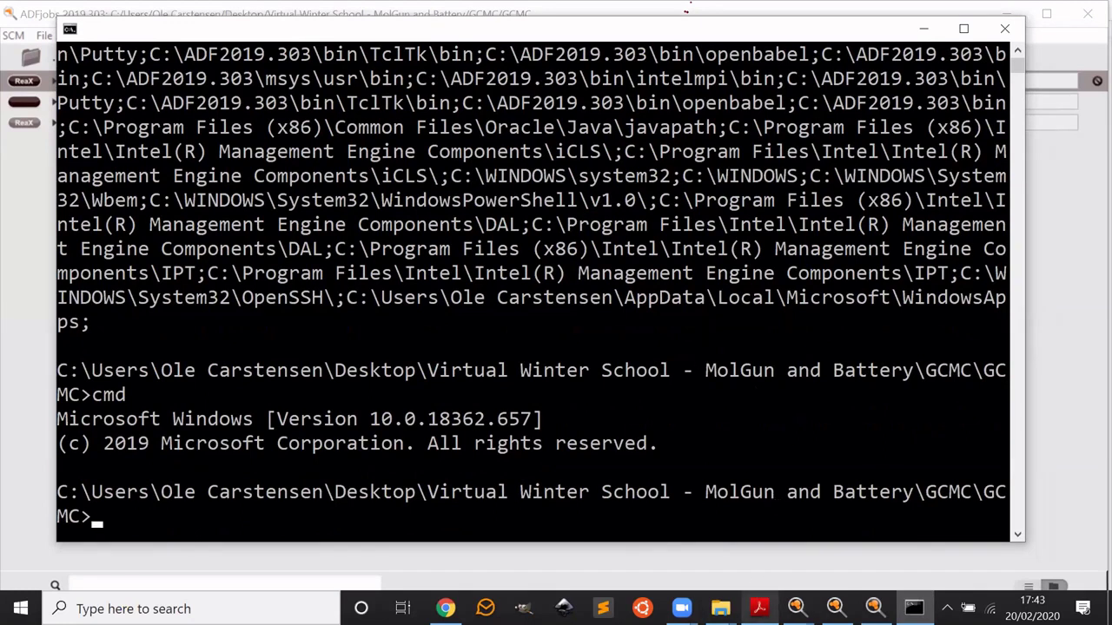
Step: Switch to Acrobat Reader, restore its window to a smaller size, and show the Calculate Discharge Voltage slide beside the command line
left_click(760, 608)
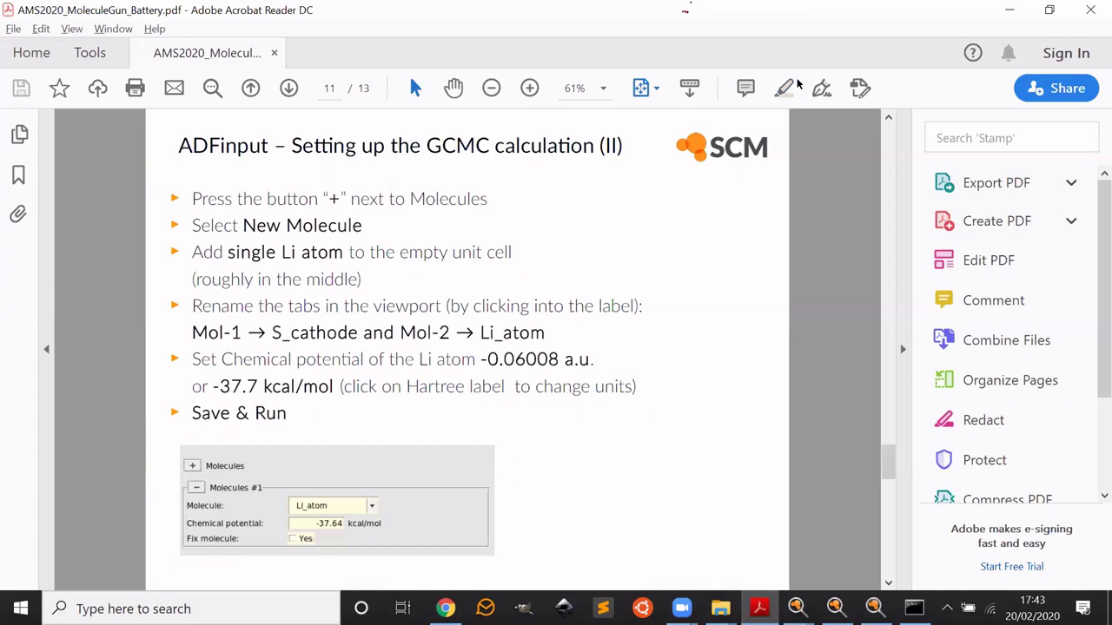
double_click(944, 17)
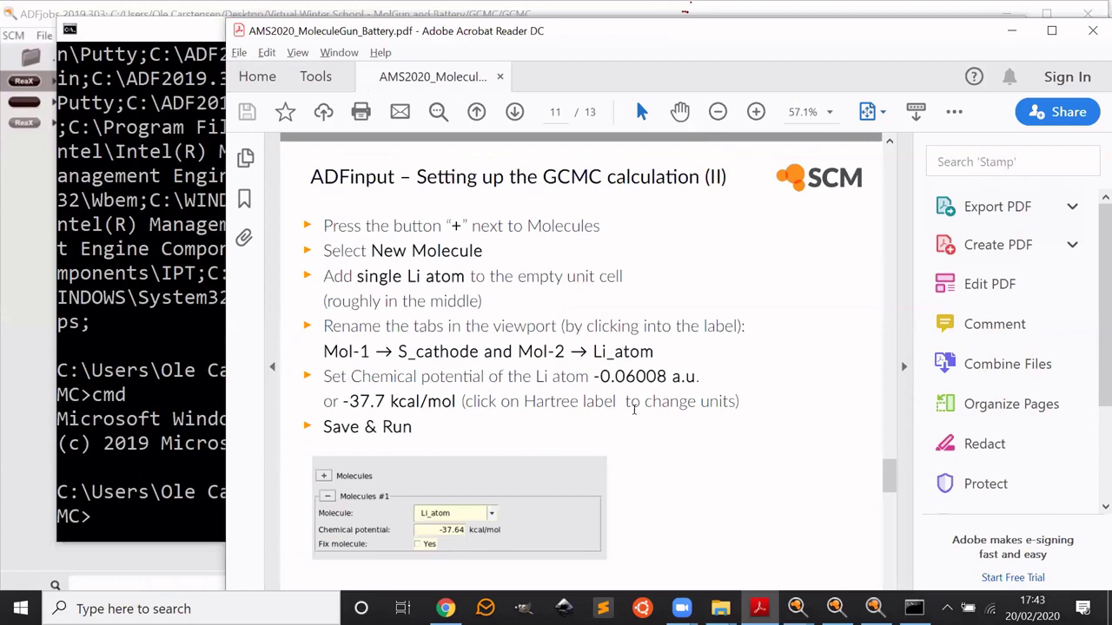
scroll(634, 410, "down", 1)
scroll(635, 410, "down", 1)
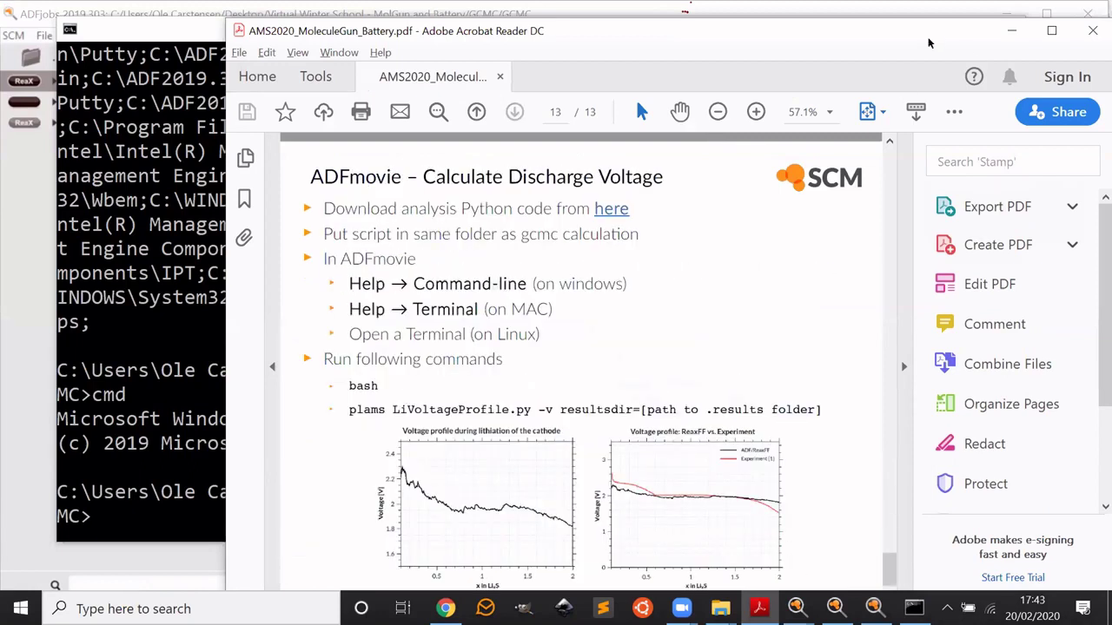
left_click_drag(930, 43, 967, 26)
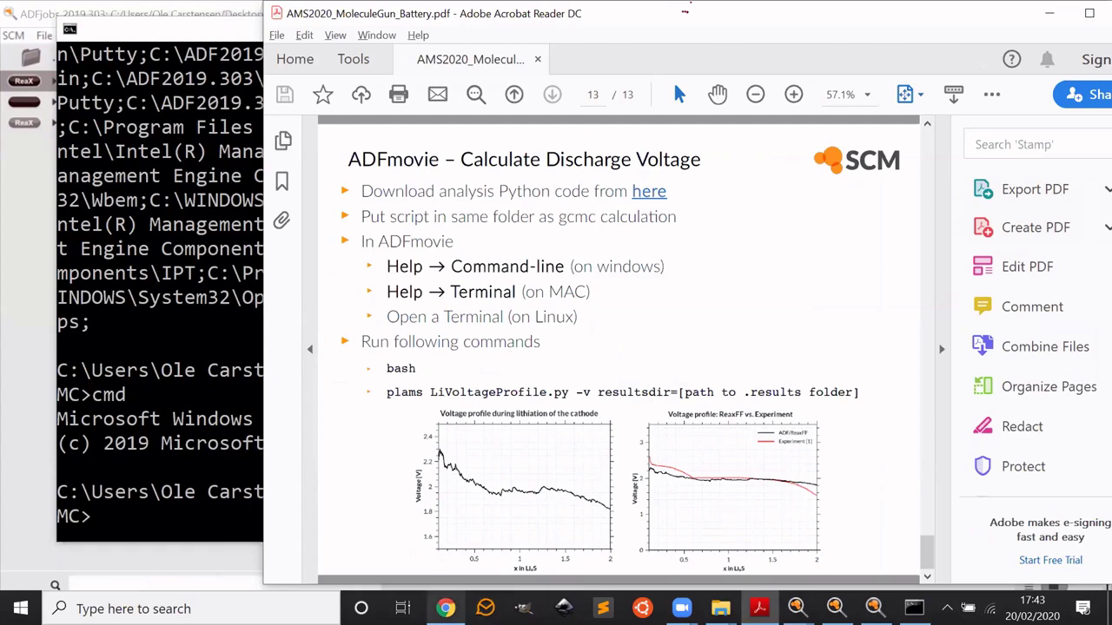
Step: Switch to the Chrome tutorial and review the Analyzing the results section with the discharge voltage formula and Python script
left_click(446, 608)
scroll(661, 323, "down", 10)
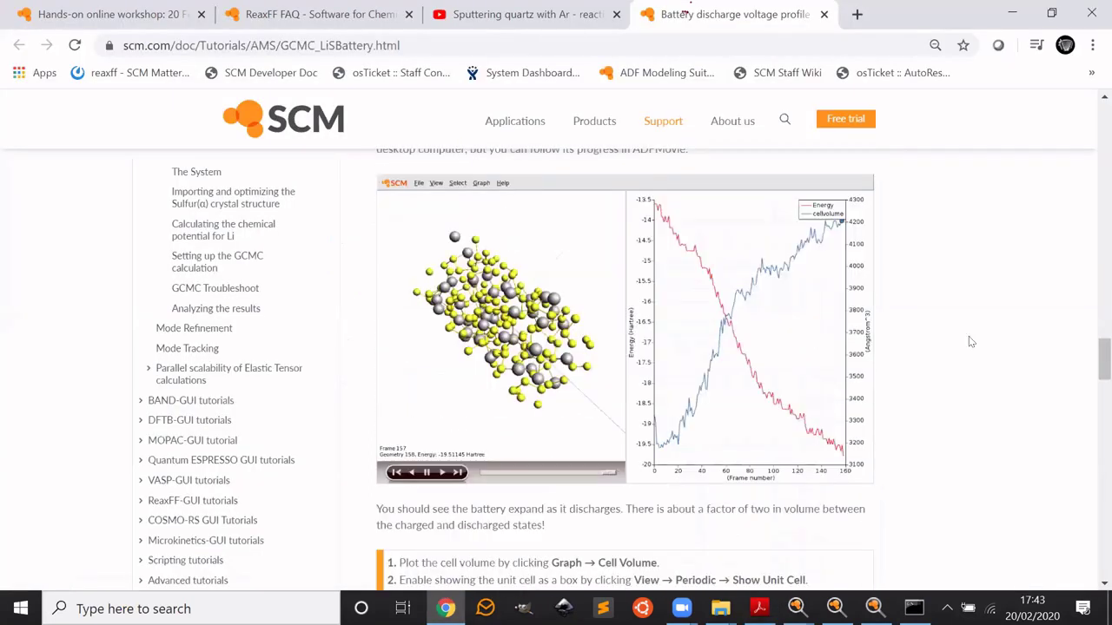
scroll(631, 402, "down", 4)
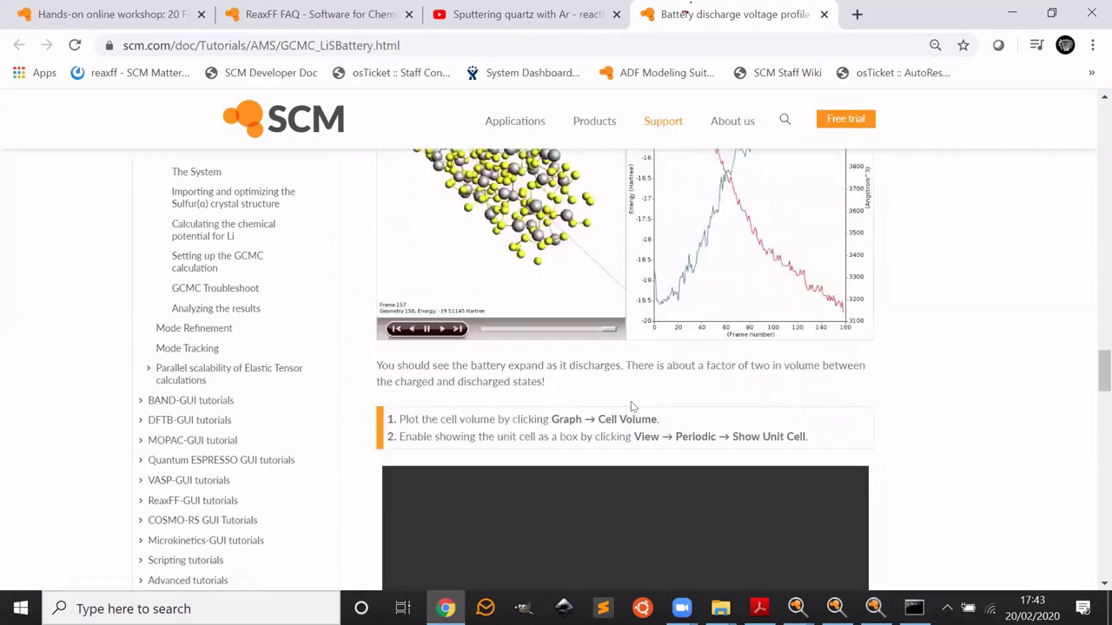
scroll(632, 402, "down", 9)
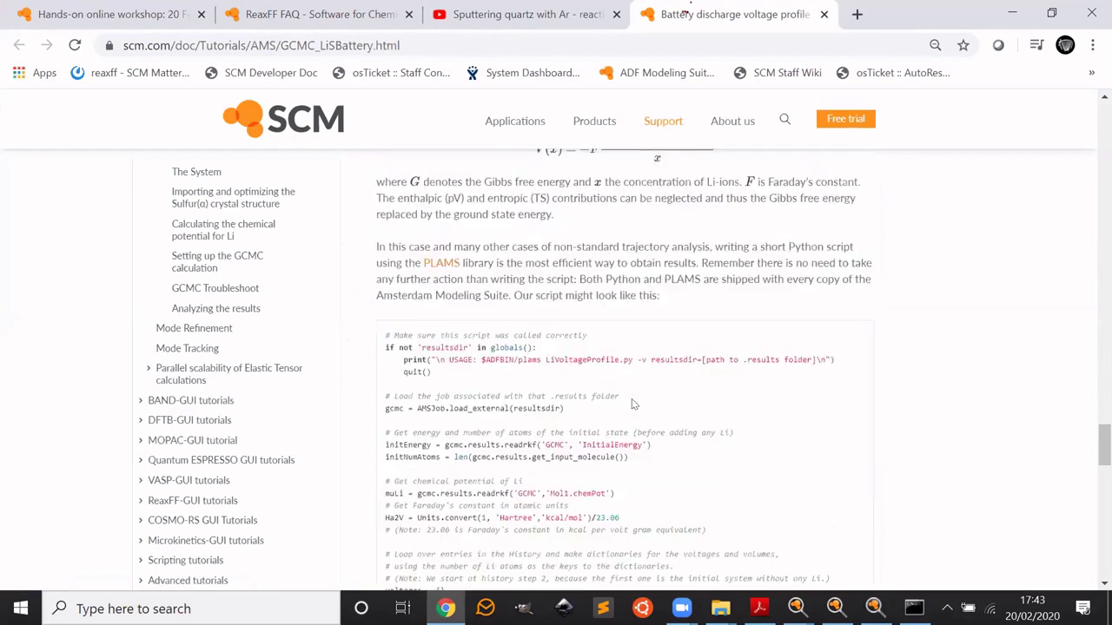
scroll(588, 366, "down", 2)
scroll(630, 410, "up", 6)
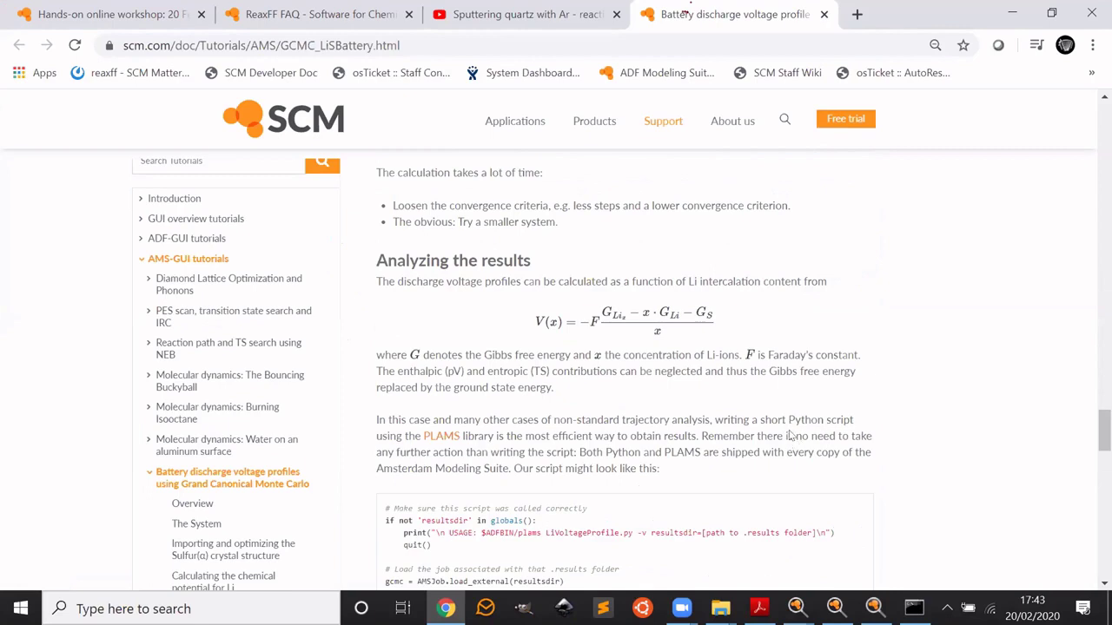
Step: Read through the Python voltage-profile script in the tutorial, down to the command line instruction for running it
scroll(608, 403, "down", 3)
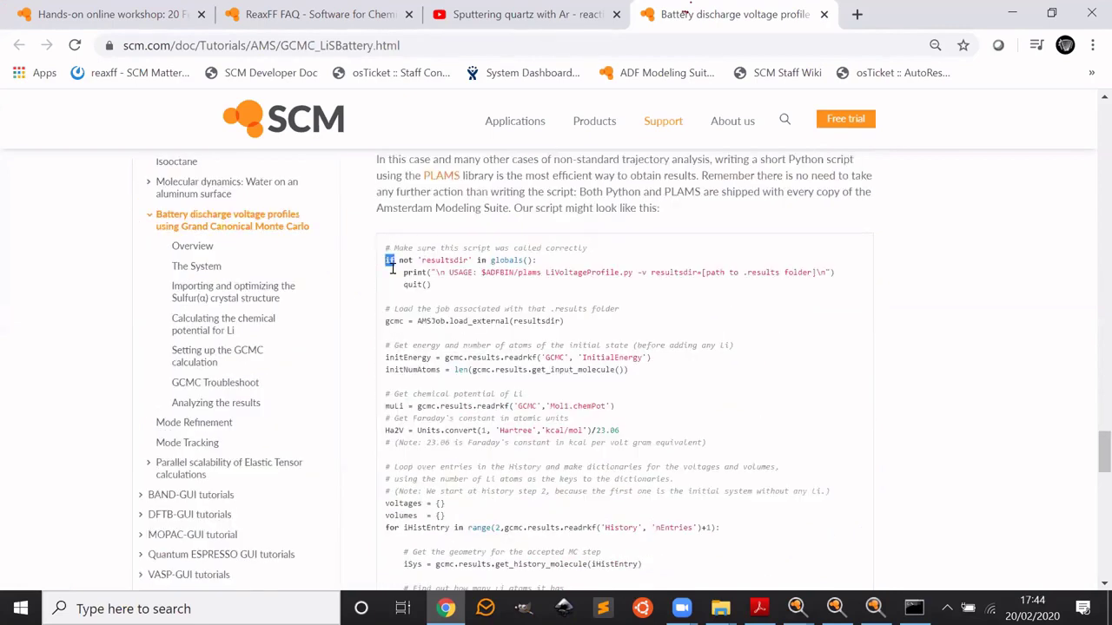
left_click_drag(385, 259, 398, 271)
left_click(438, 302)
scroll(745, 432, "down", 5)
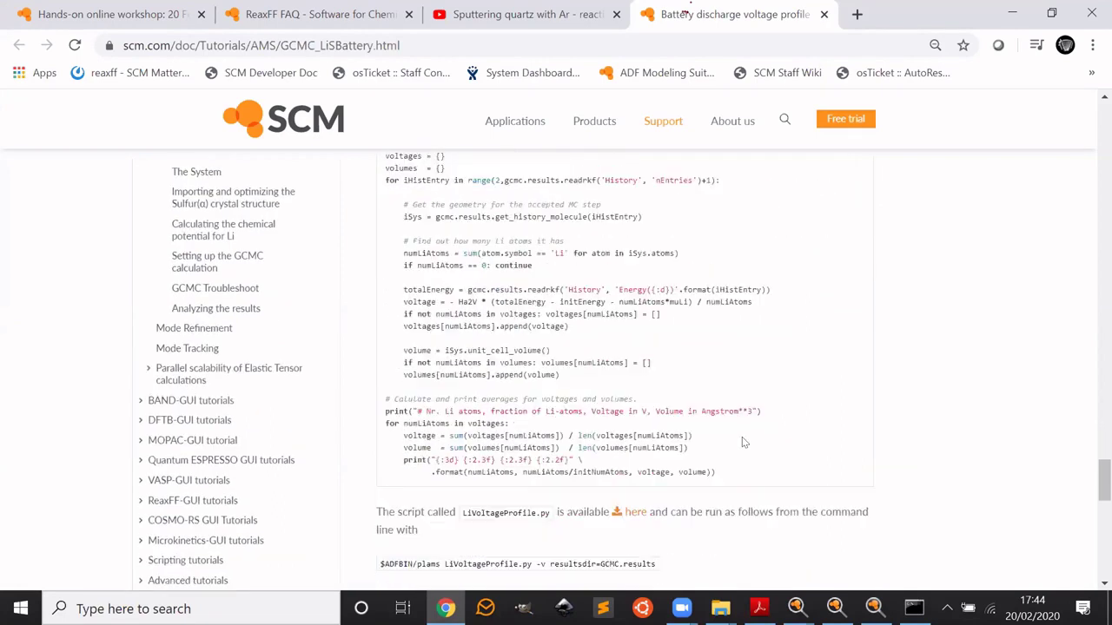
scroll(739, 439, "up", 5)
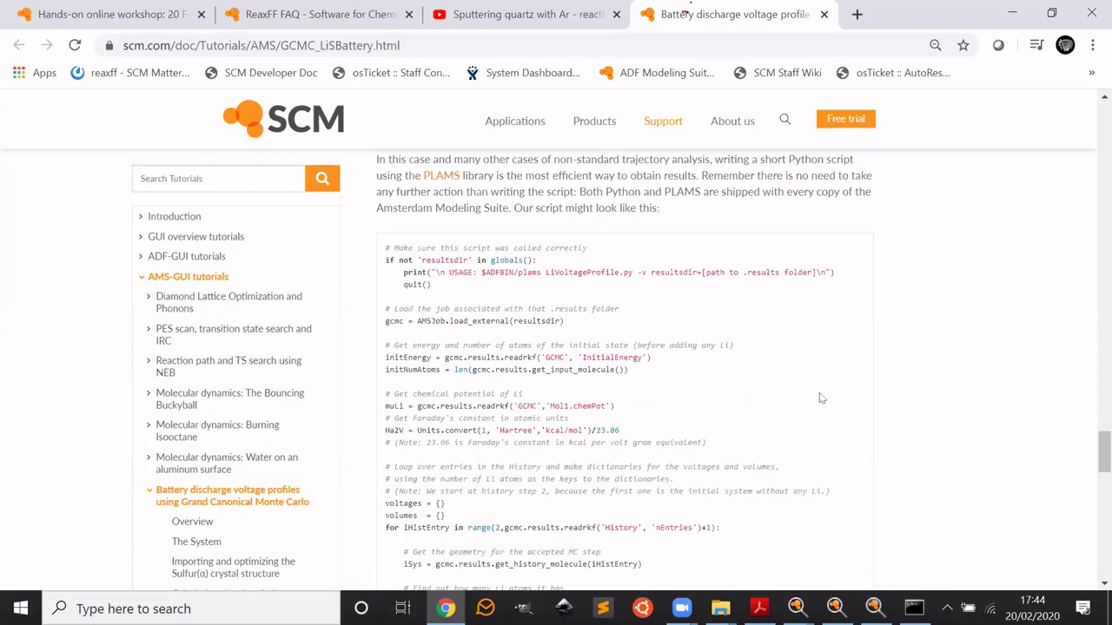
scroll(812, 402, "down", 2)
scroll(814, 417, "up", 2)
scroll(816, 358, "down", 5)
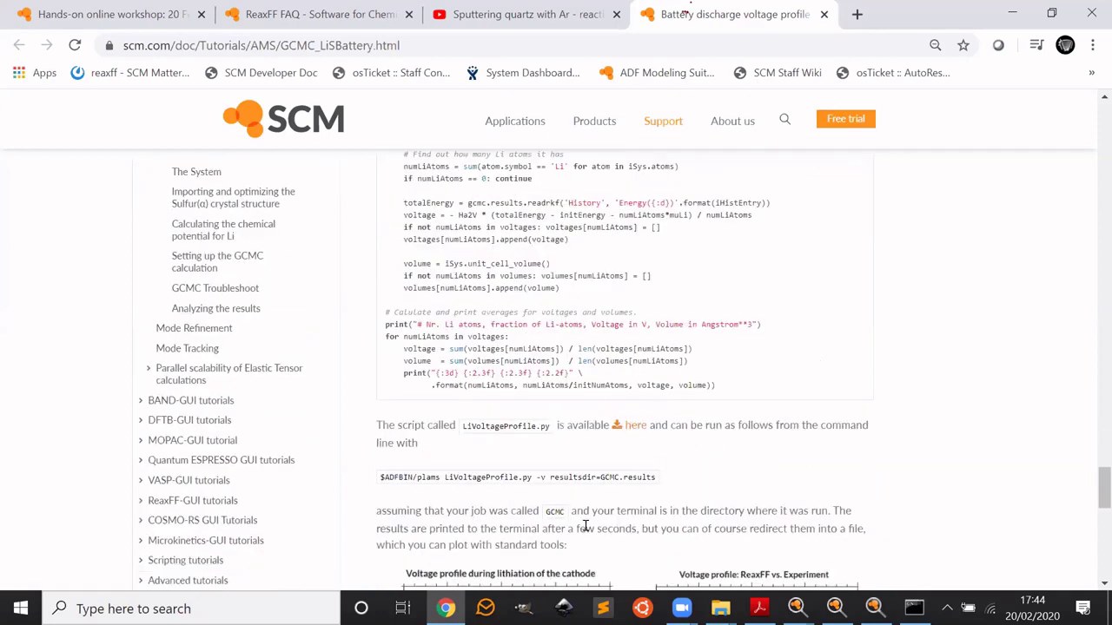
Step: Switch to File Explorer, open the inner GCMC folder of the Virtual Winter School directory, and locate the LiVoltageProfile script
left_click(720, 608)
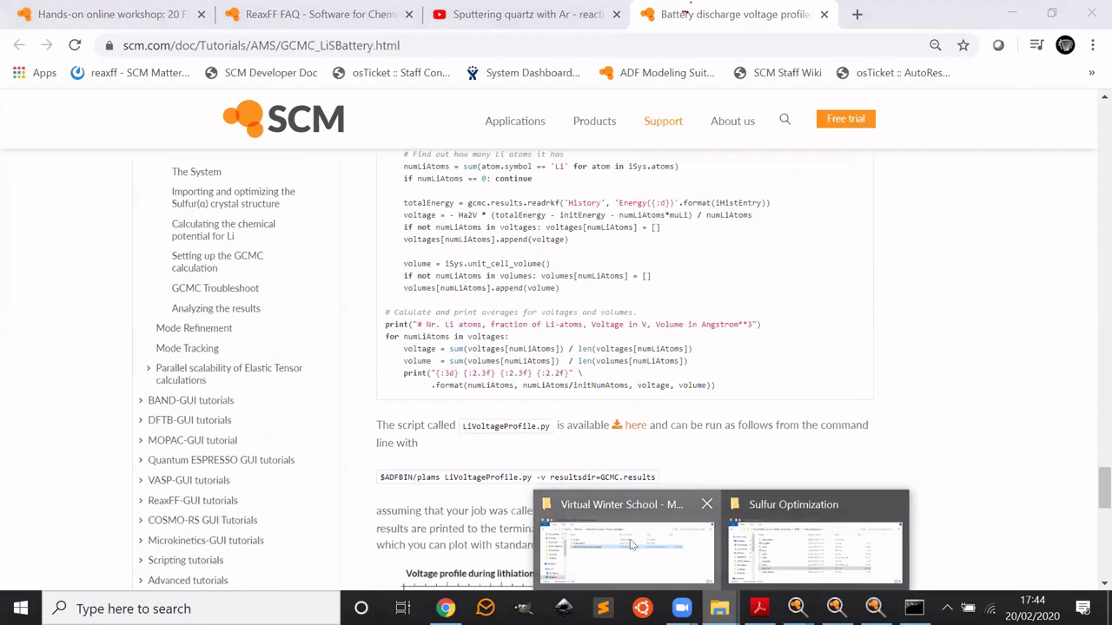
left_click(634, 545)
double_click(192, 358)
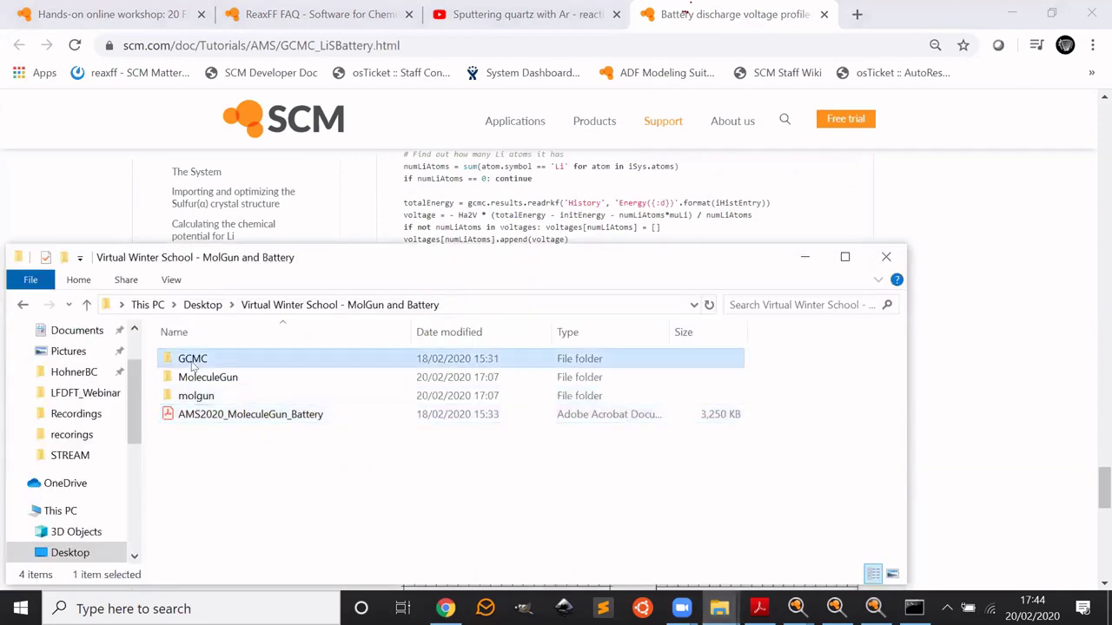
double_click(218, 359)
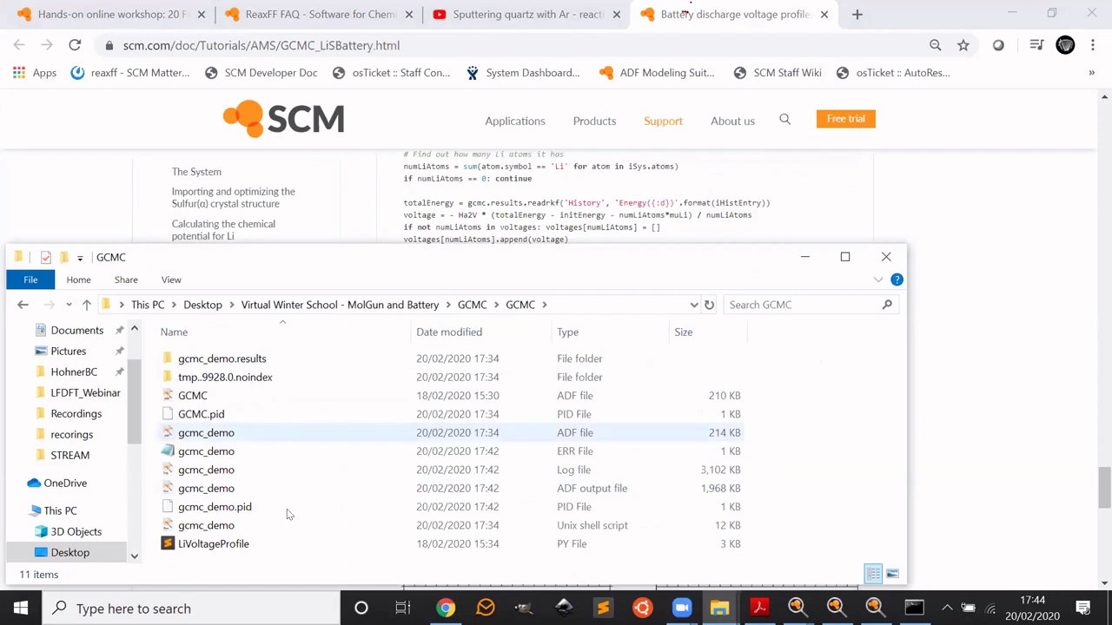
left_click(246, 544)
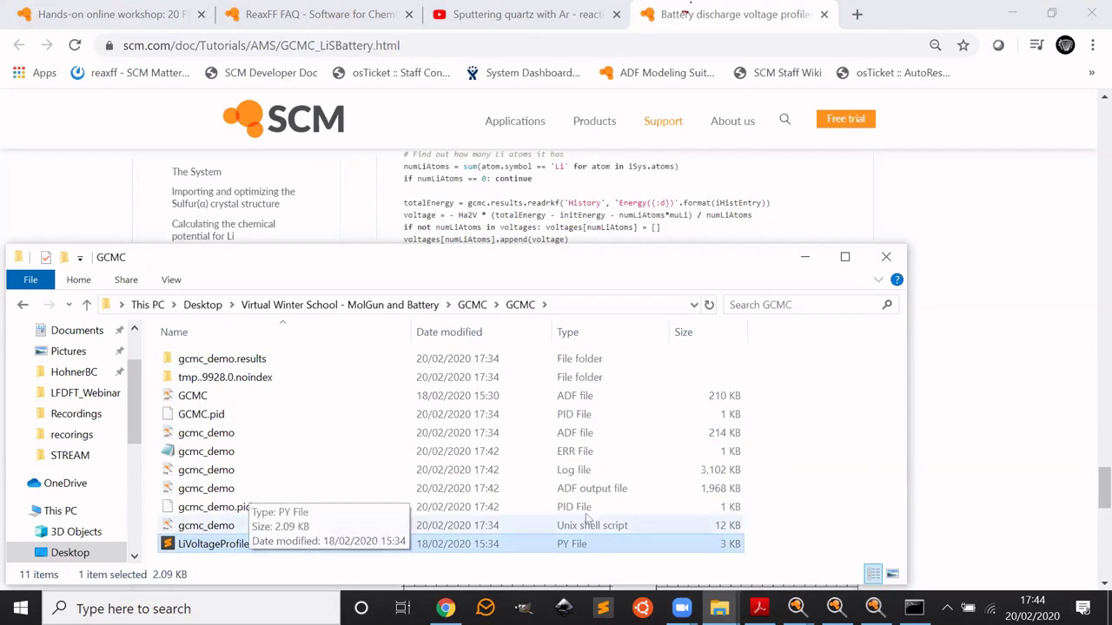
Step: Return to the Chrome tutorial to check the script's run command, and bring up the Calculate Discharge Voltage slide in Acrobat Reader
left_click(890, 226)
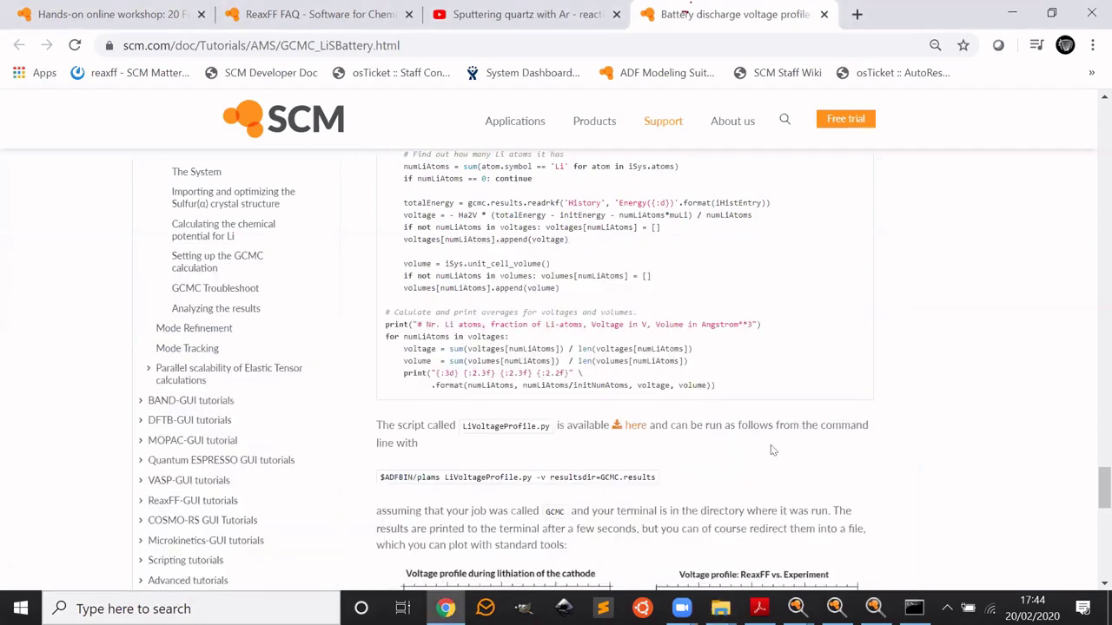
scroll(770, 450, "up", 1)
scroll(403, 486, "down", 2)
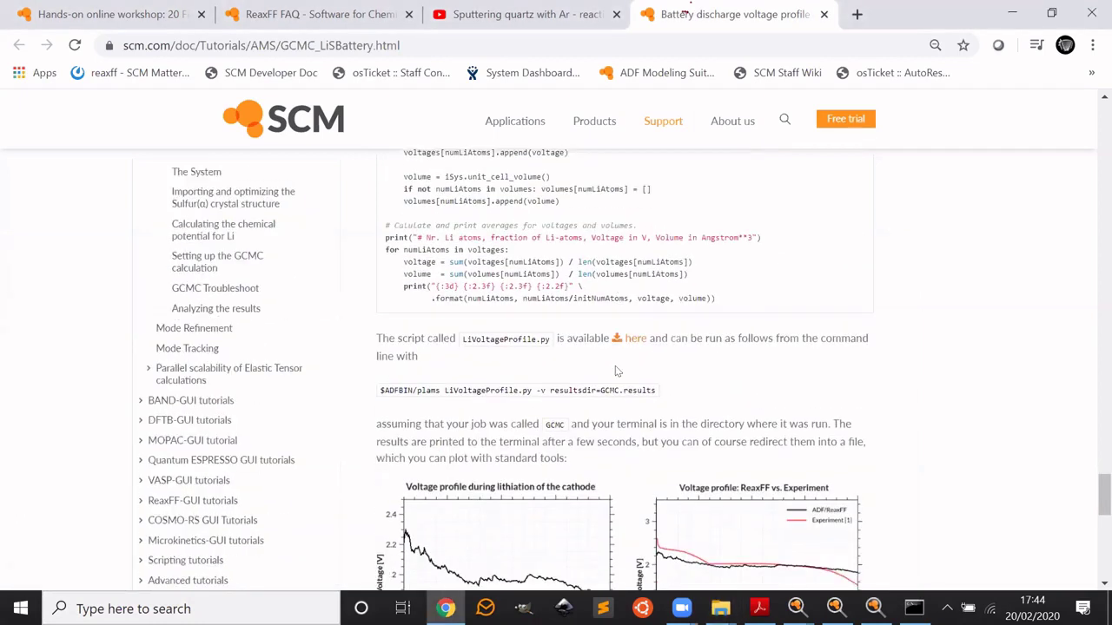
scroll(618, 400, "up", 1, "ctrl")
left_click(759, 608)
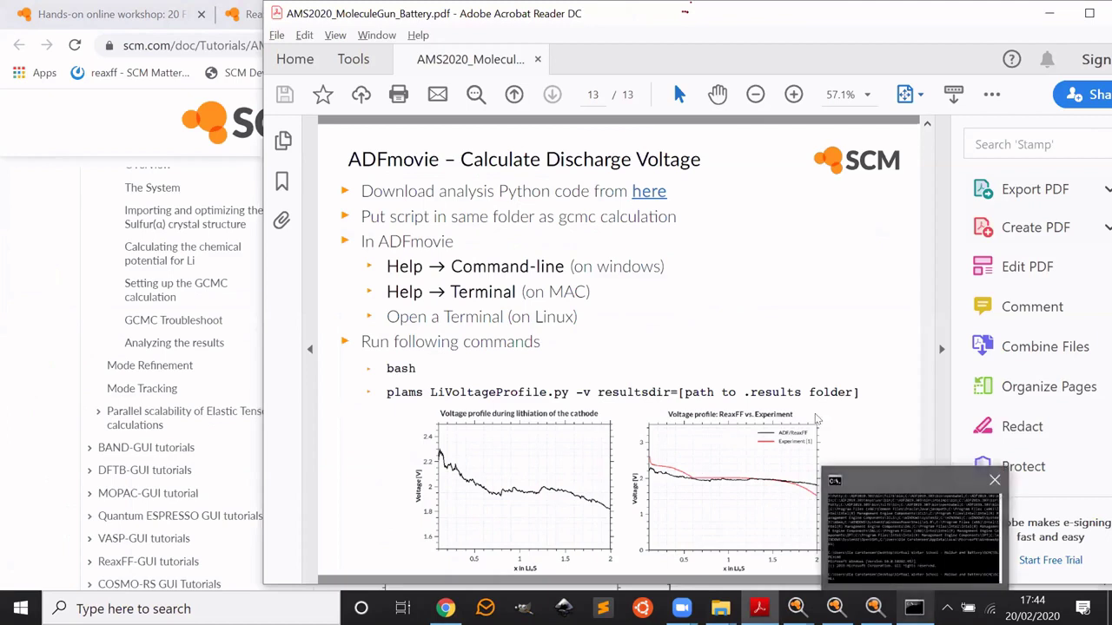
Step: Switch to the command-line window and start bash in the GCMC folder
left_click(913, 608)
type("bash")
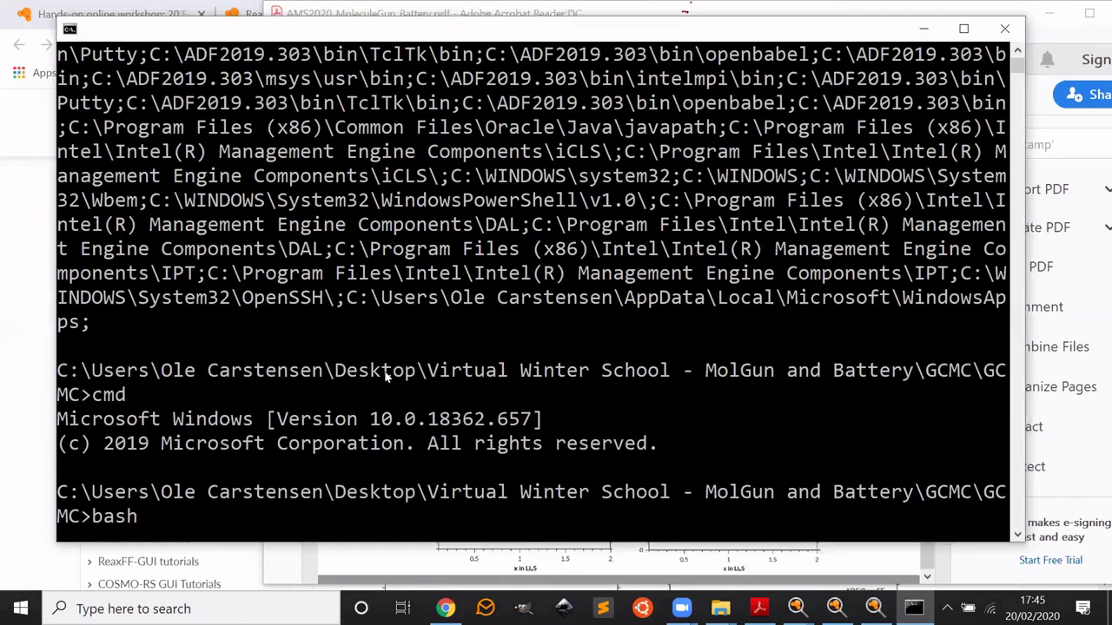
key("Return")
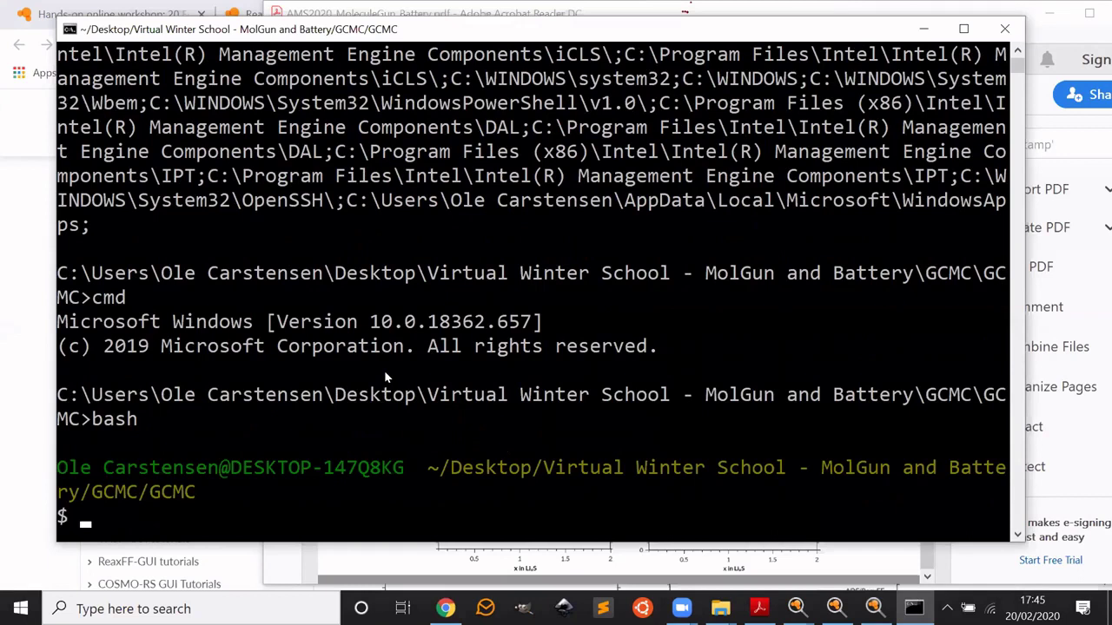
Step: List the folder's files with ls and highlight LiVoltageProfile.py in the listing
type("ls")
key("Return")
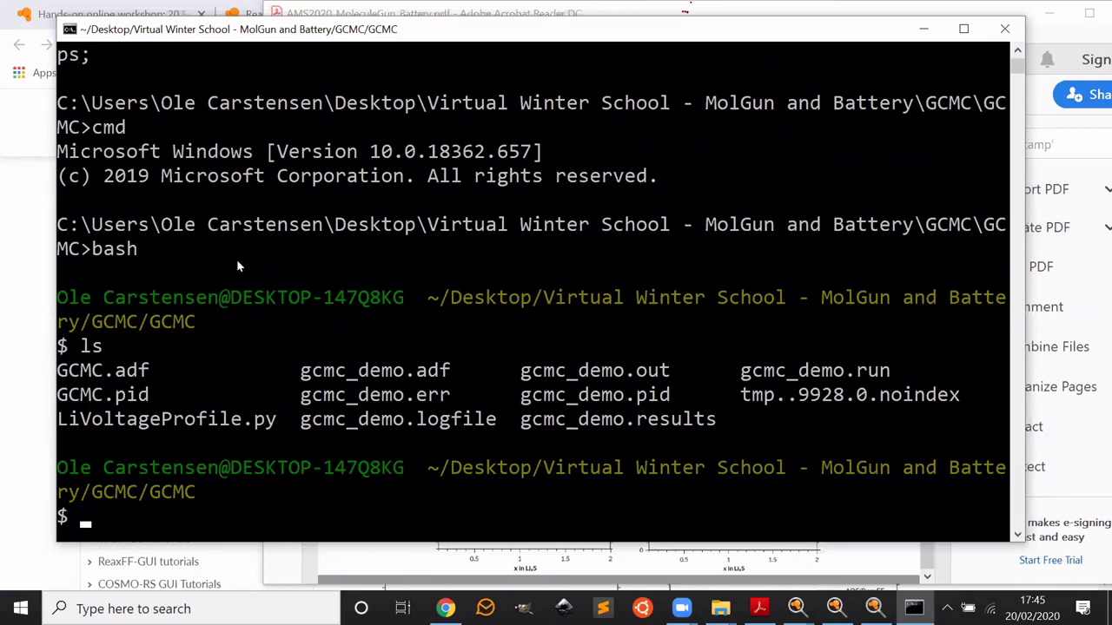
left_click(61, 420)
left_click_drag(60, 420, 276, 431)
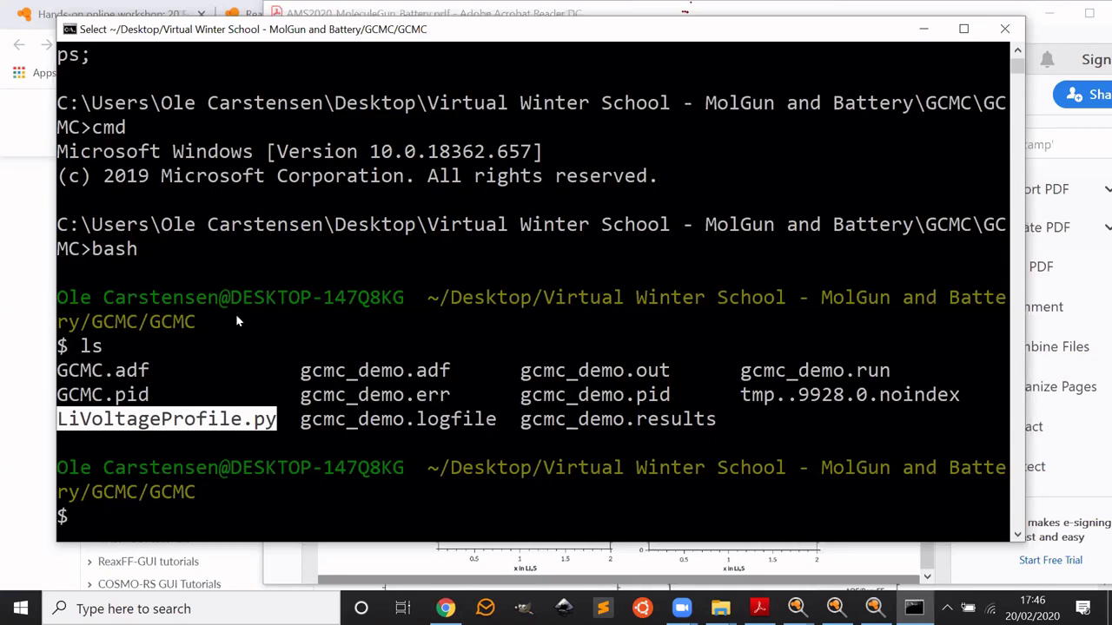
Step: Enter plams LiVoltageProfile.py at the bash prompt without running it
type("plams")
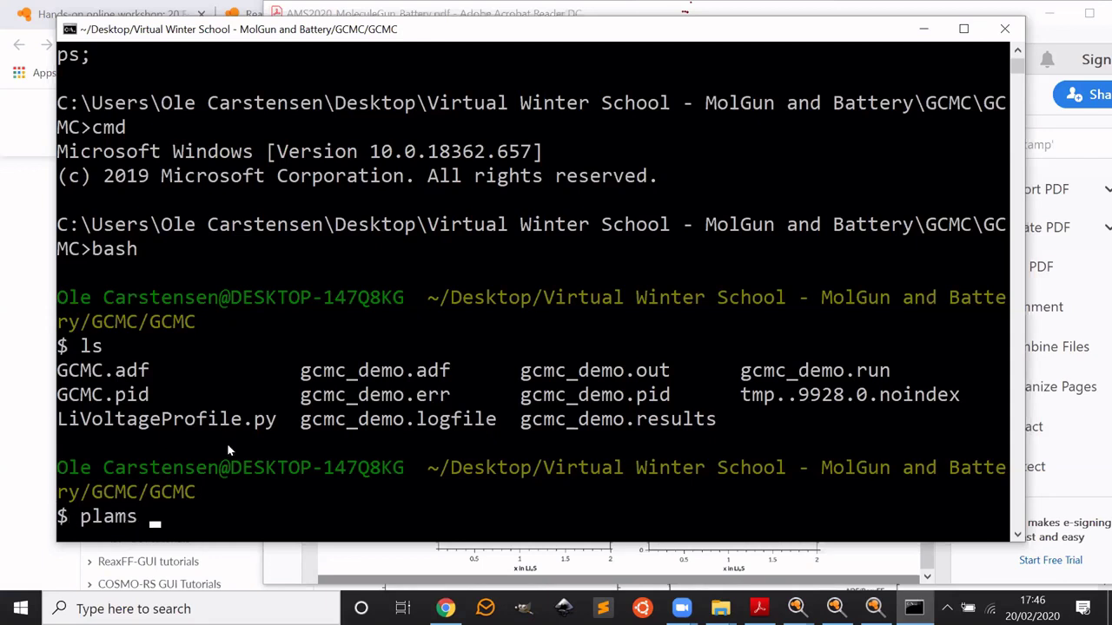
key("Home")
key("Right")
key("Right")
key("Right")
key("Right")
key("Right")
key("Right")
type("Li")
key("Tab")
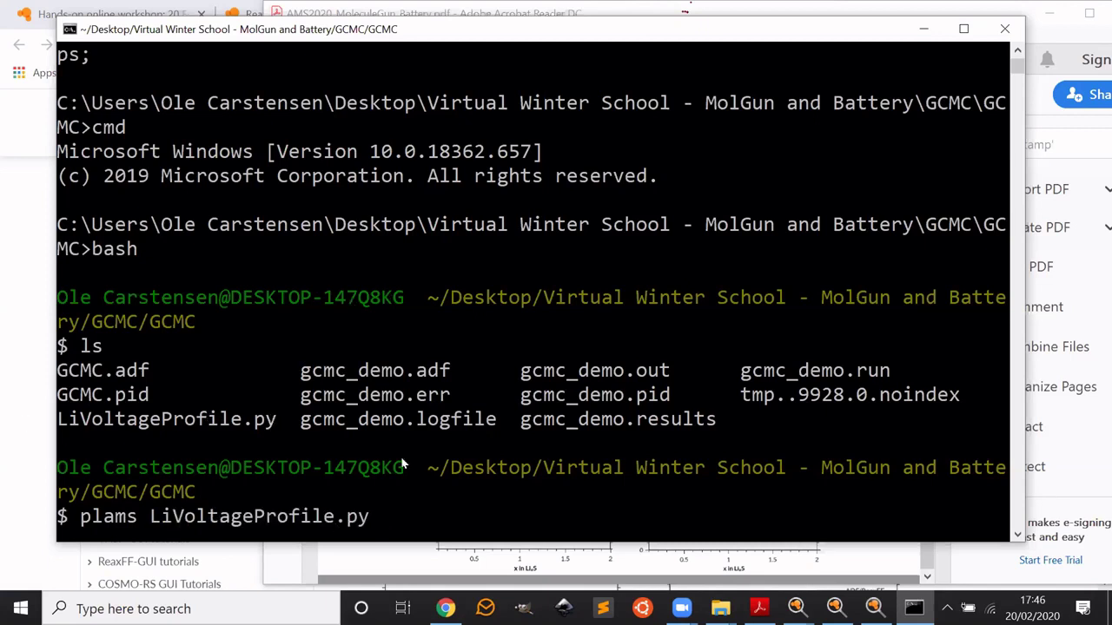
Step: Extend the plams command with -v resultsdir=, checking the syntax against the Calculate Discharge Voltage slide
key("alt+Tab")
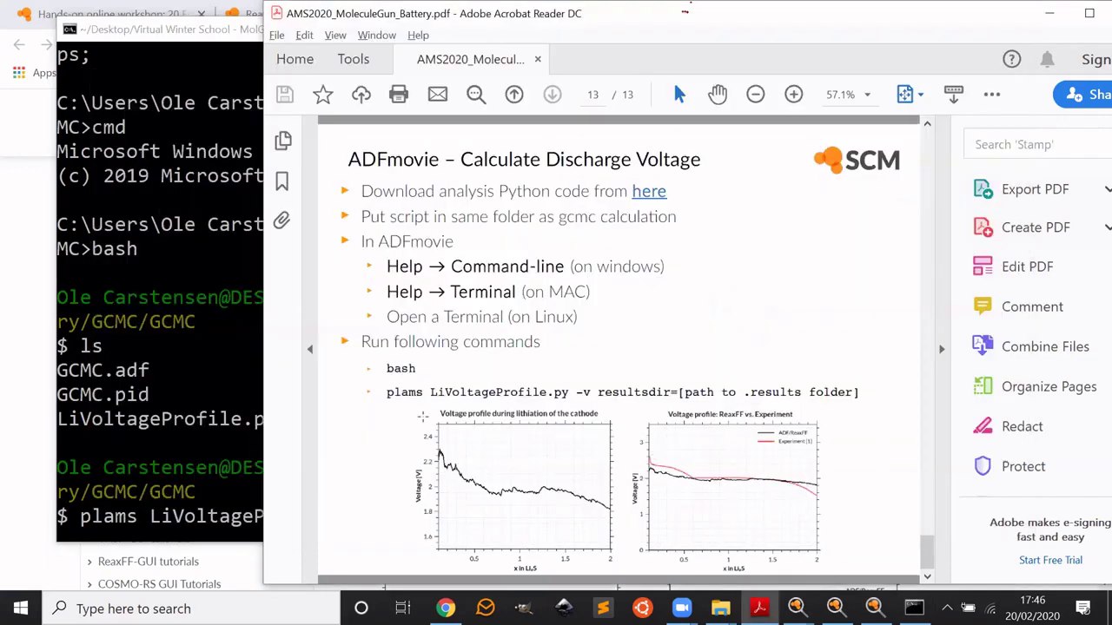
key("alt+Tab")
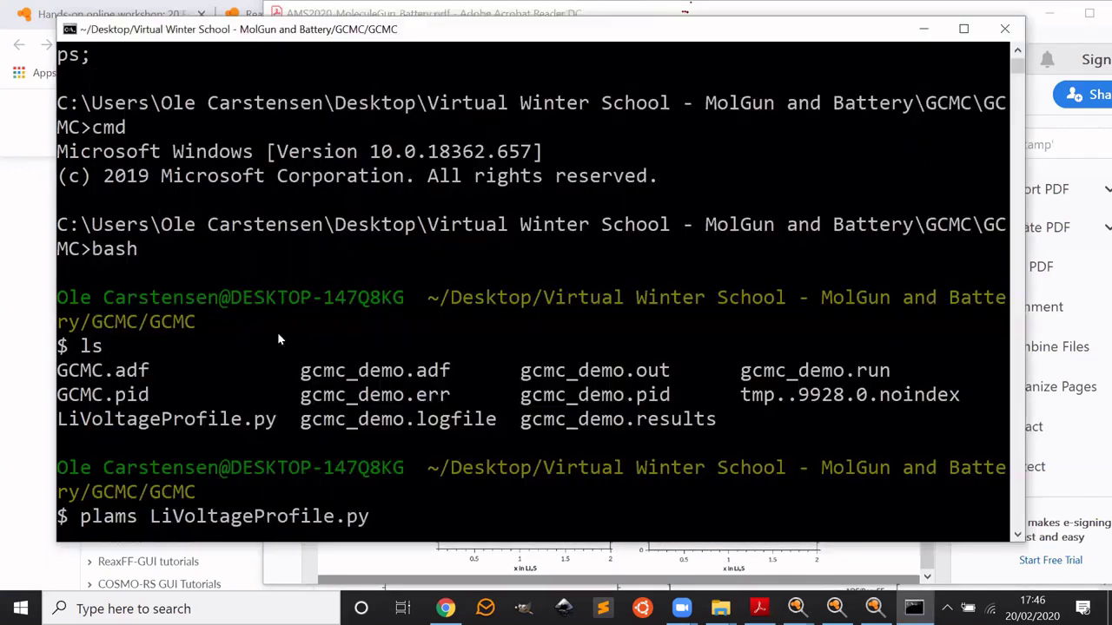
type("-v")
key("alt+Tab")
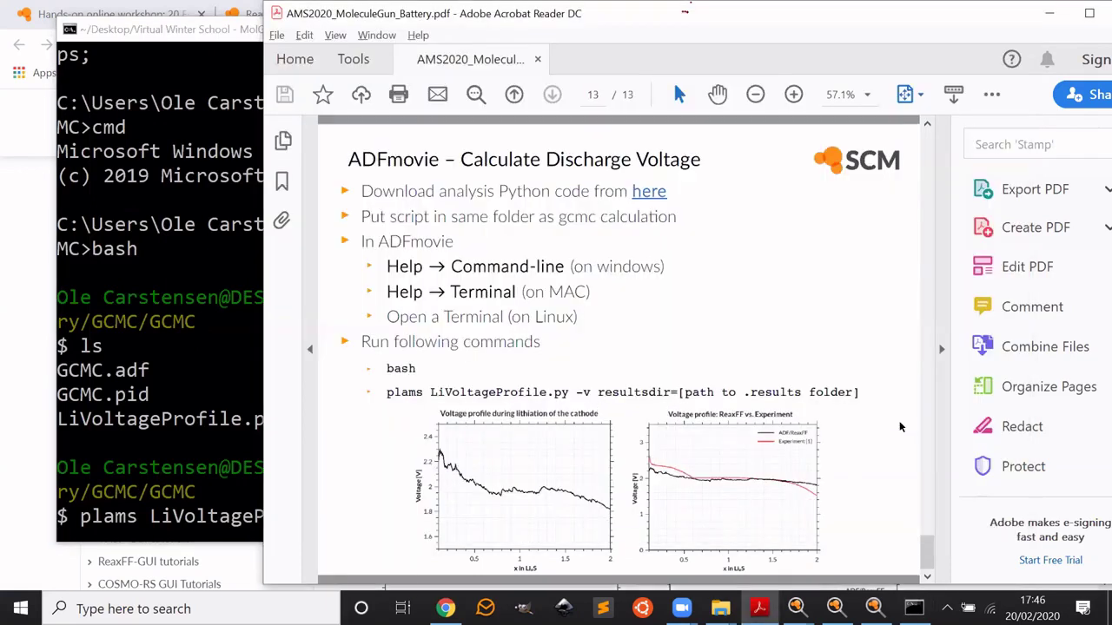
key("alt+Tab")
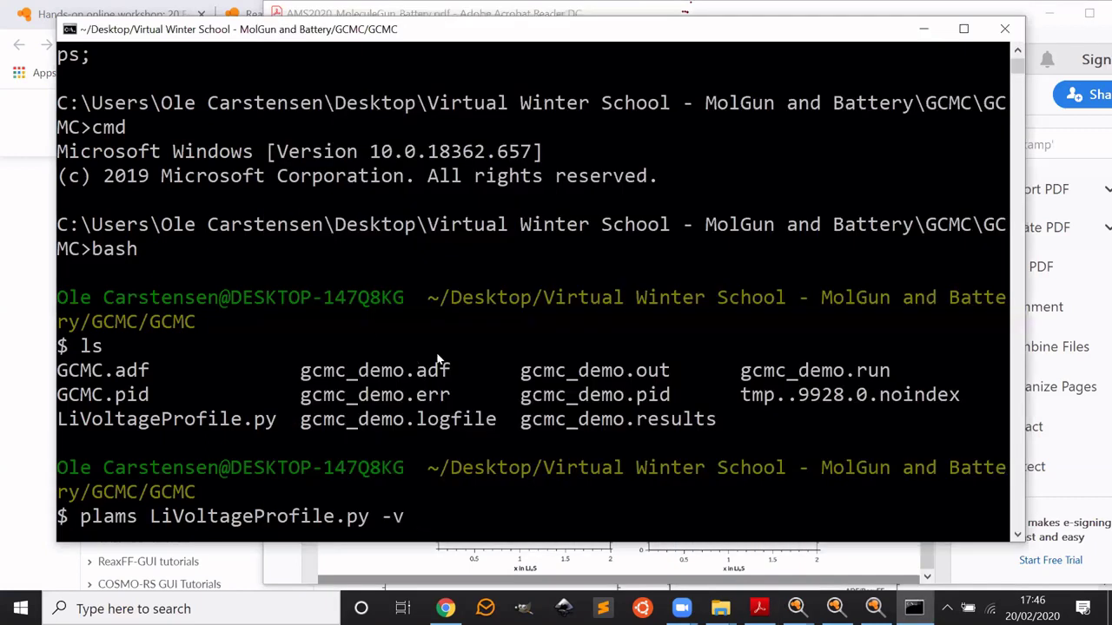
type("resultsdir")
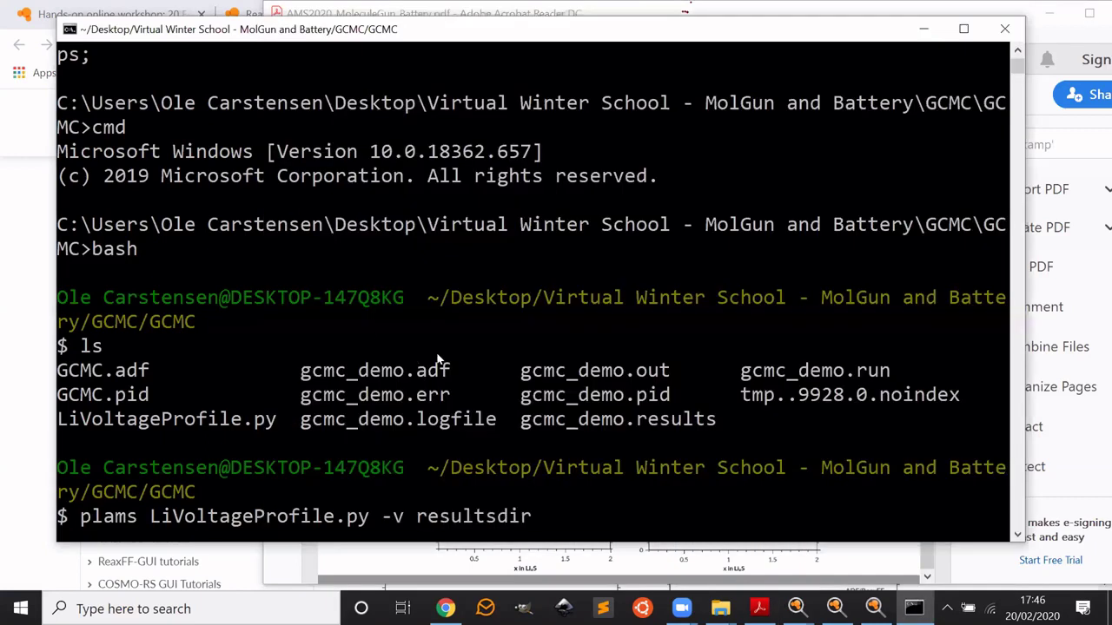
type("=\"\"")
key("BackSpace")
key("BackSpace")
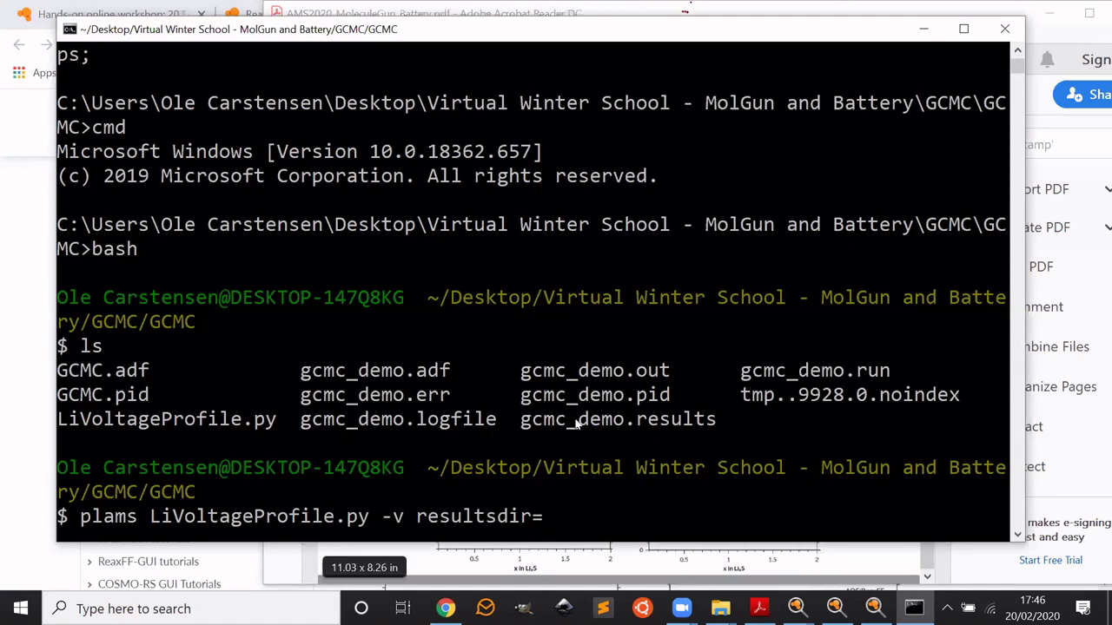
Step: Complete the resultsdir argument with the gcmc_demo.results/ folder from the file listing
left_click_drag(522, 425, 712, 424)
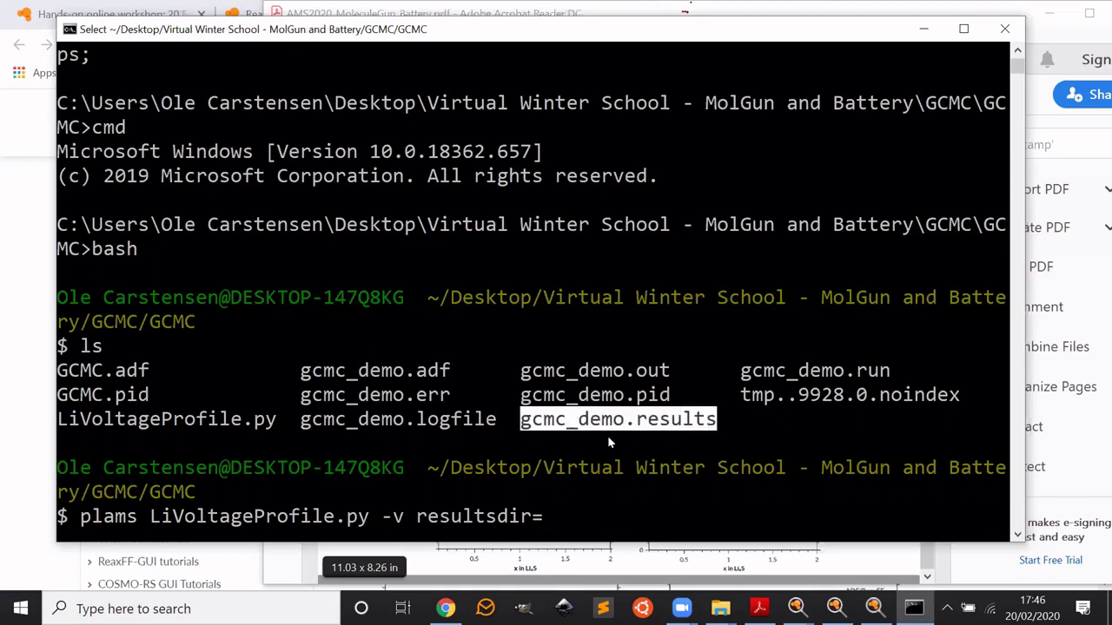
type("g")
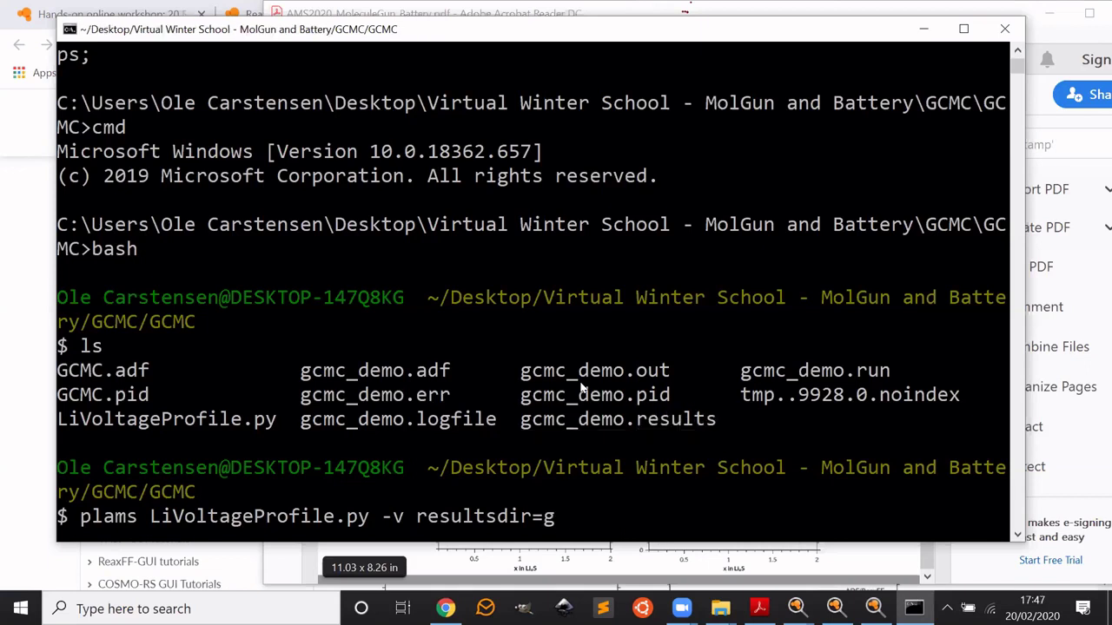
type("cm")
key("Tab")
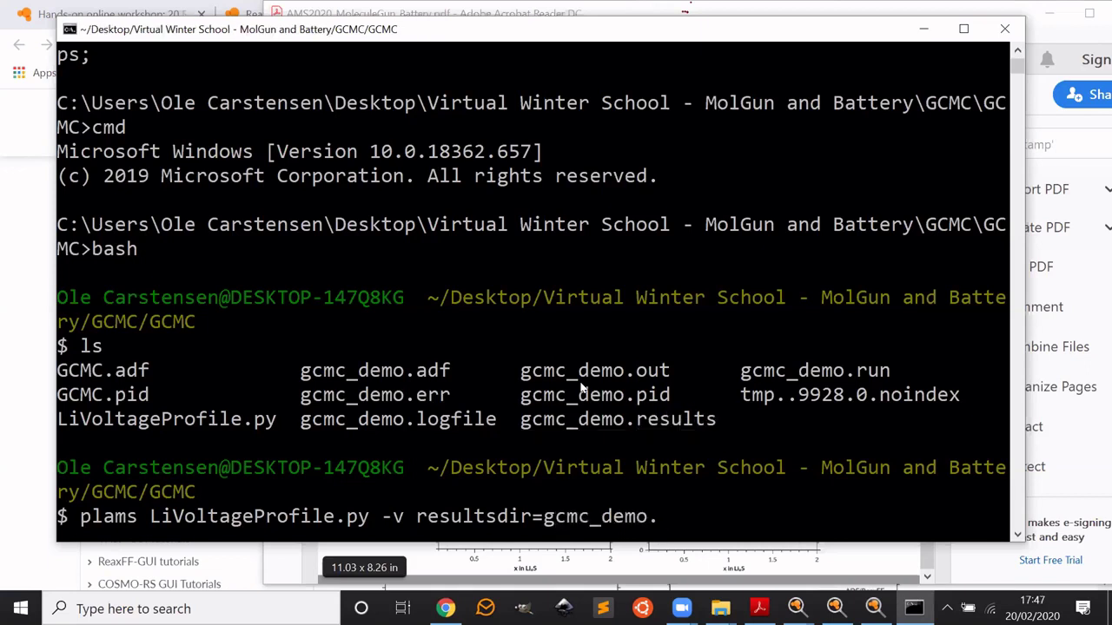
type("res")
key("Tab")
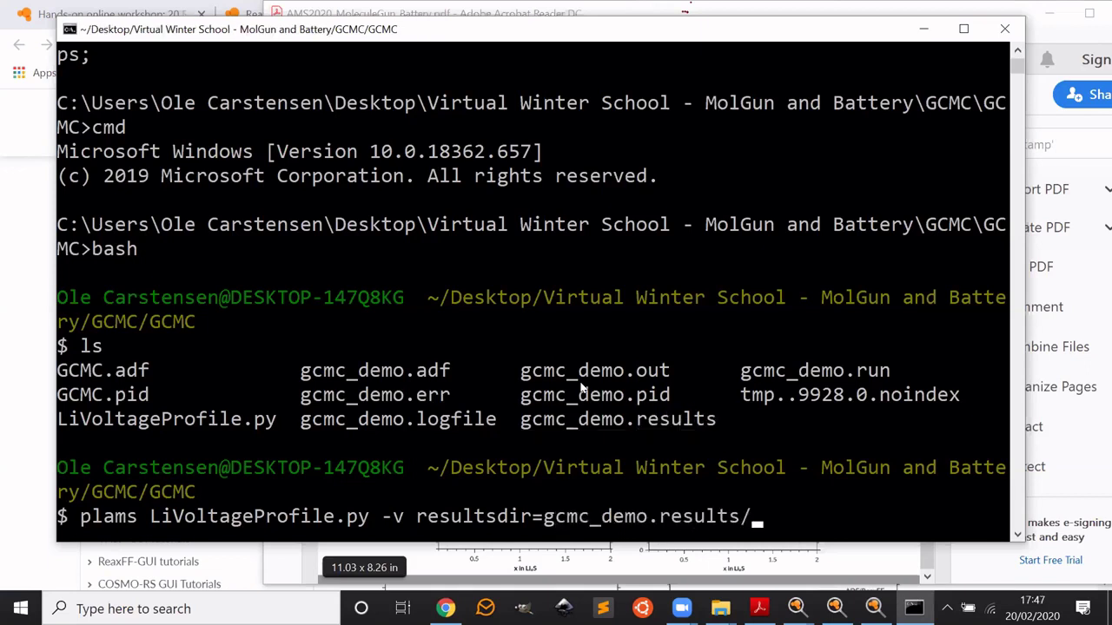
Step: Compare the plams command with the slide, run it, and review the printed voltage table back to its column header
key("alt+Tab")
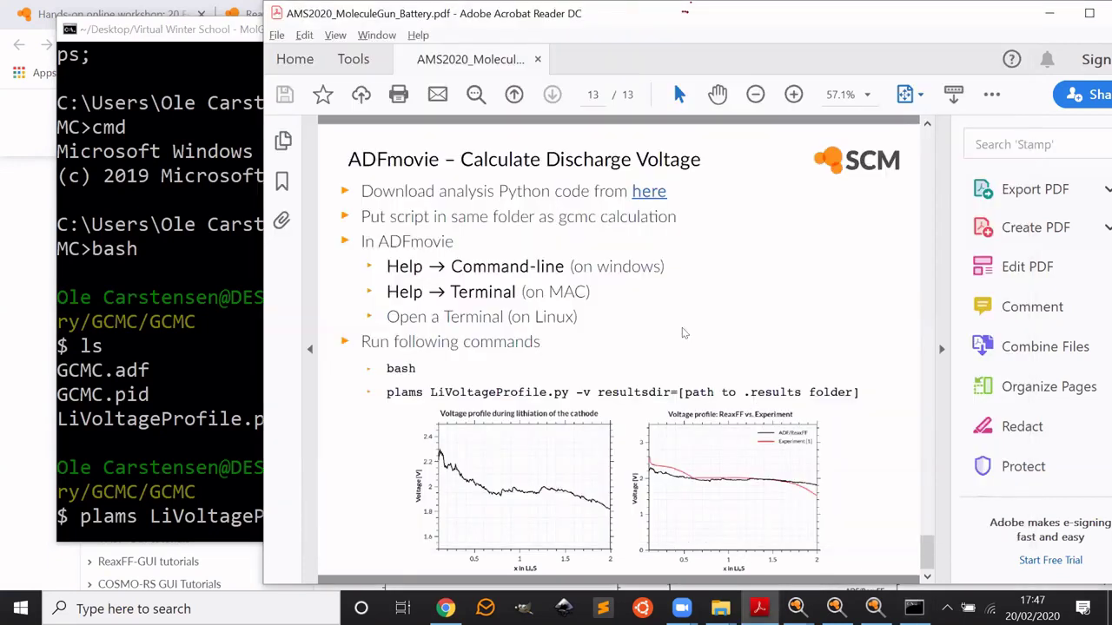
key("alt+Tab")
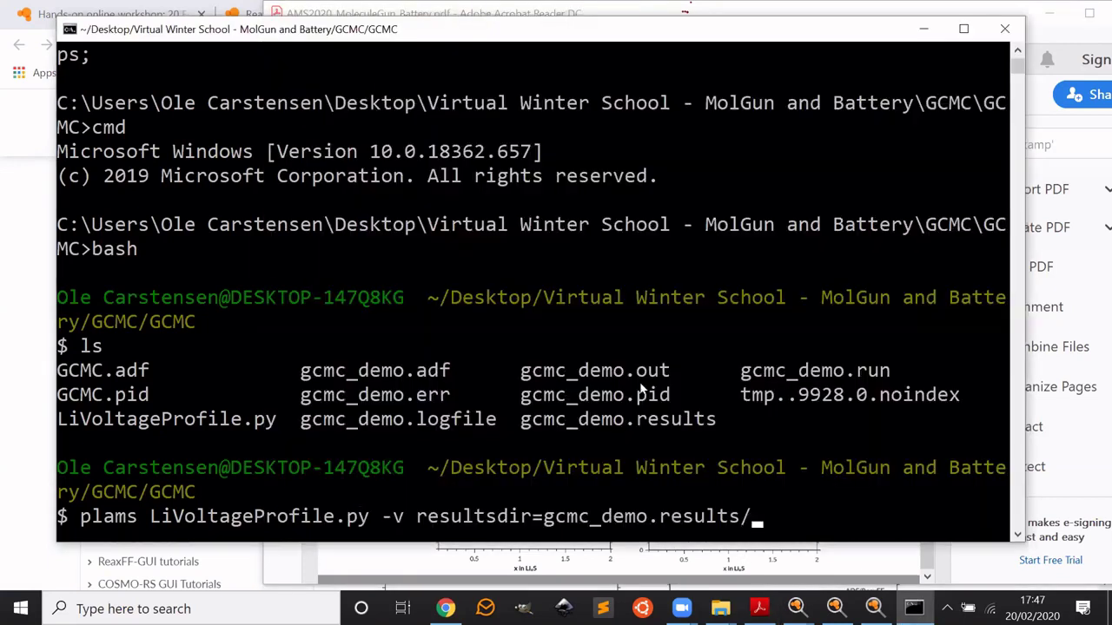
key("Return")
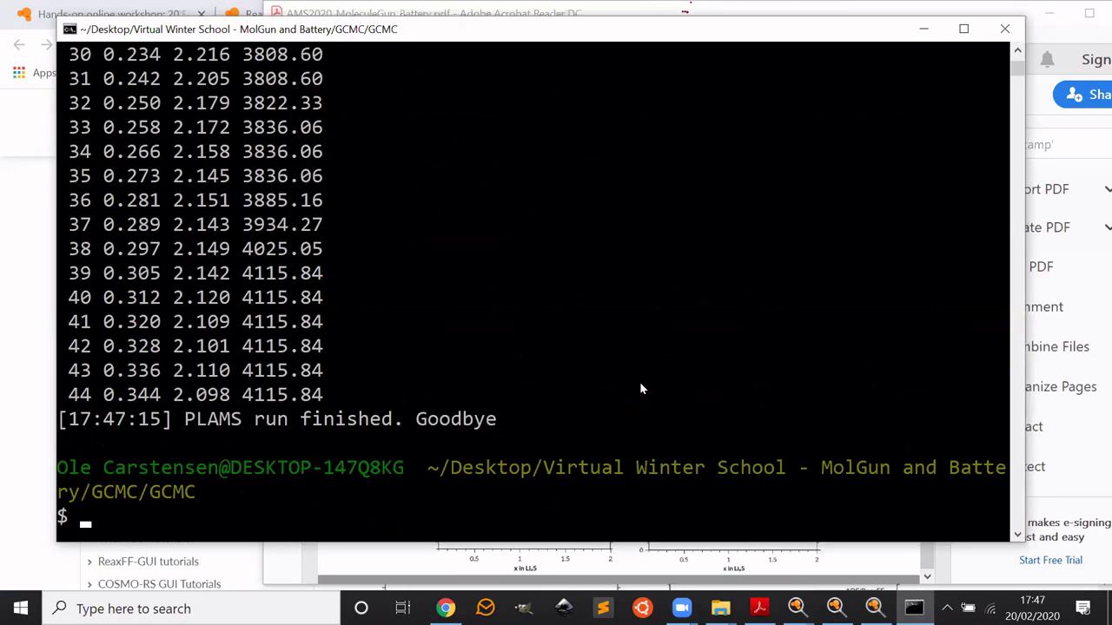
scroll(421, 304, "up", 7)
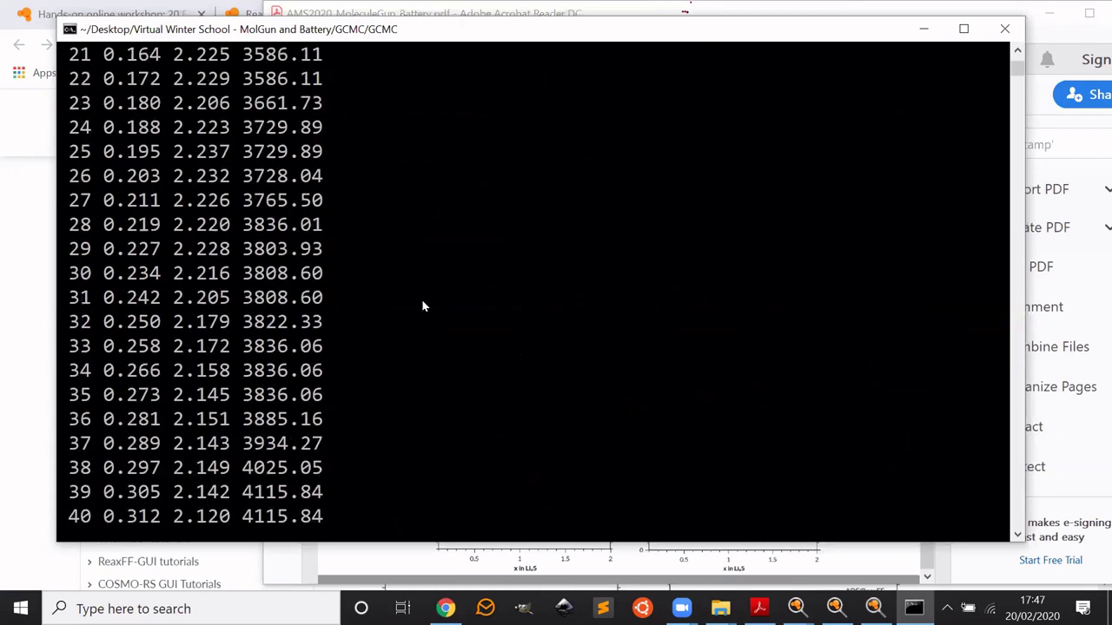
scroll(421, 308, "up", 6)
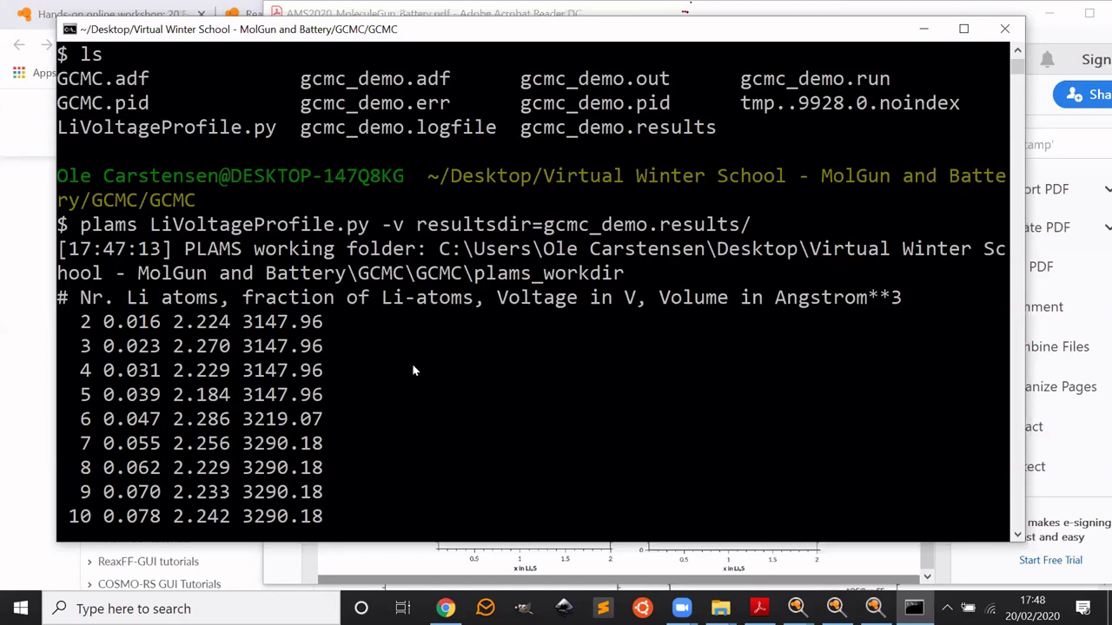
Step: Switch to Acrobat Reader, maximize its window, and enlarge the slide to examine the two voltage profile plots
key("alt+Tab")
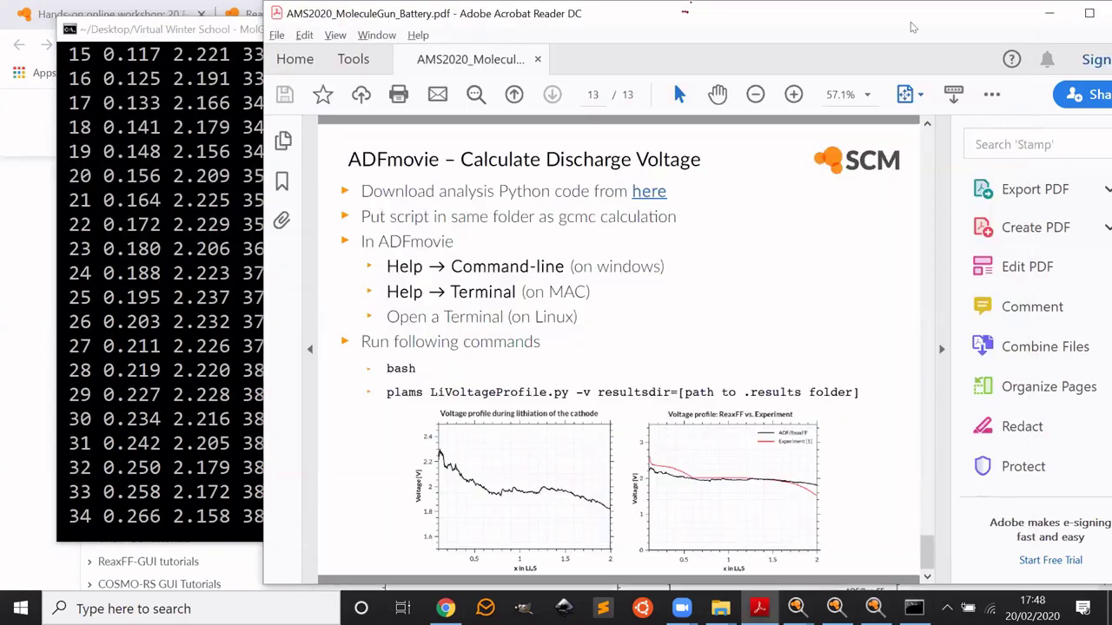
left_click_drag(912, 28, 649, 28)
double_click(648, 17)
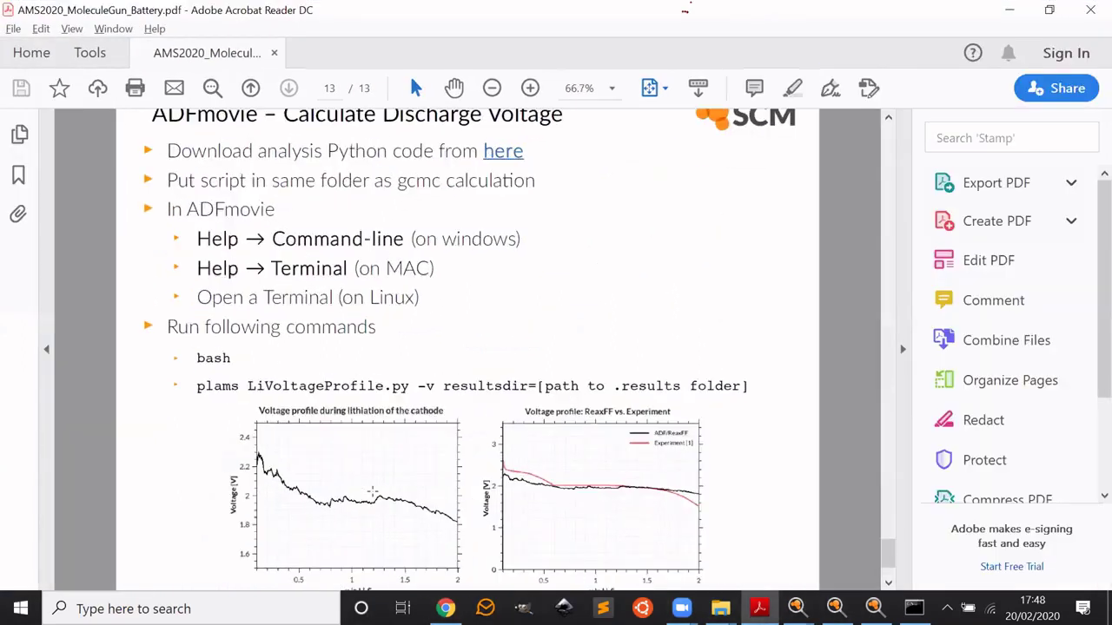
scroll(371, 492, "up", 5, "ctrl")
scroll(376, 488, "down", 1)
scroll(377, 488, "down", 4, "ctrl")
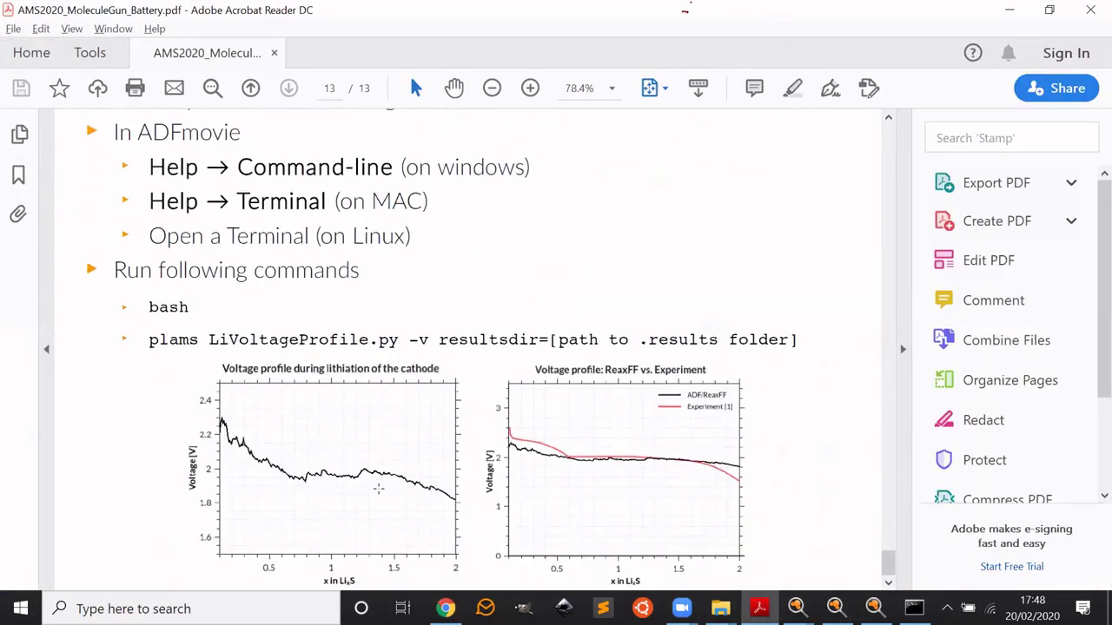
Step: Examine the lithiation voltage profile and the ReaxFF vs. Experiment plot on the slide at different magnifications, up to 150%
scroll(817, 508, "up", 1, "ctrl")
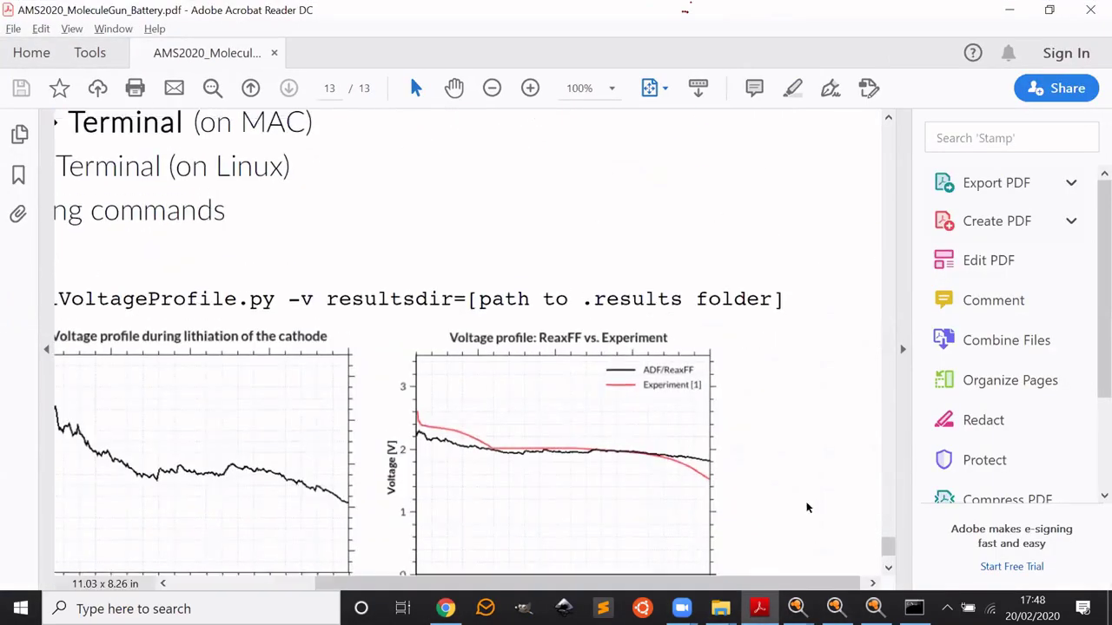
scroll(807, 508, "left", 3)
scroll(807, 508, "down", 1)
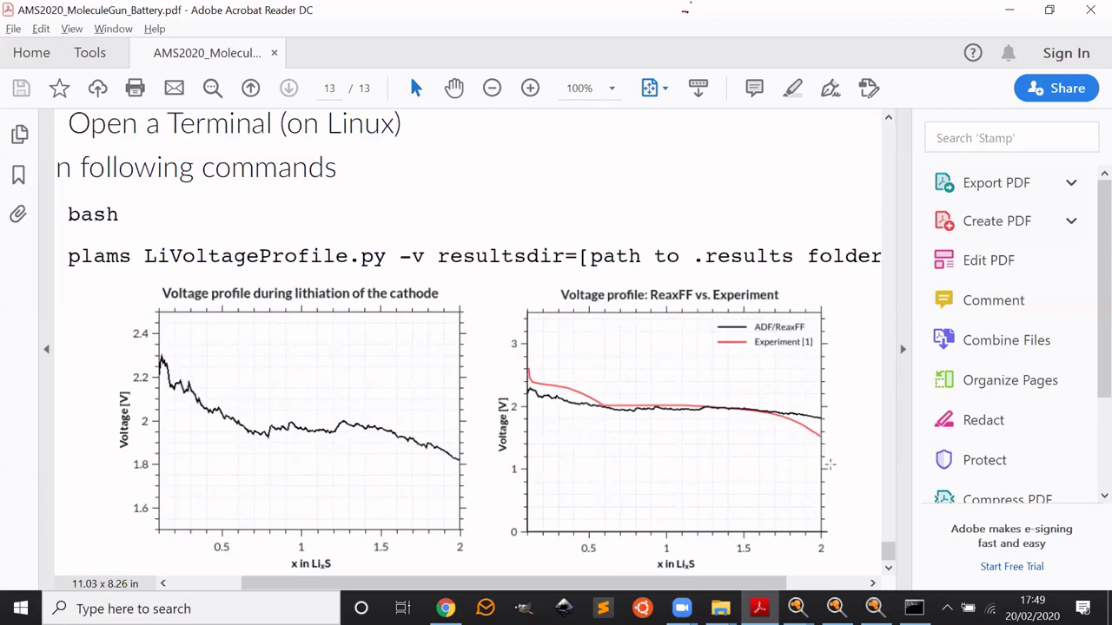
scroll(834, 477, "down", 2, "ctrl")
scroll(832, 473, "down", 1, "ctrl")
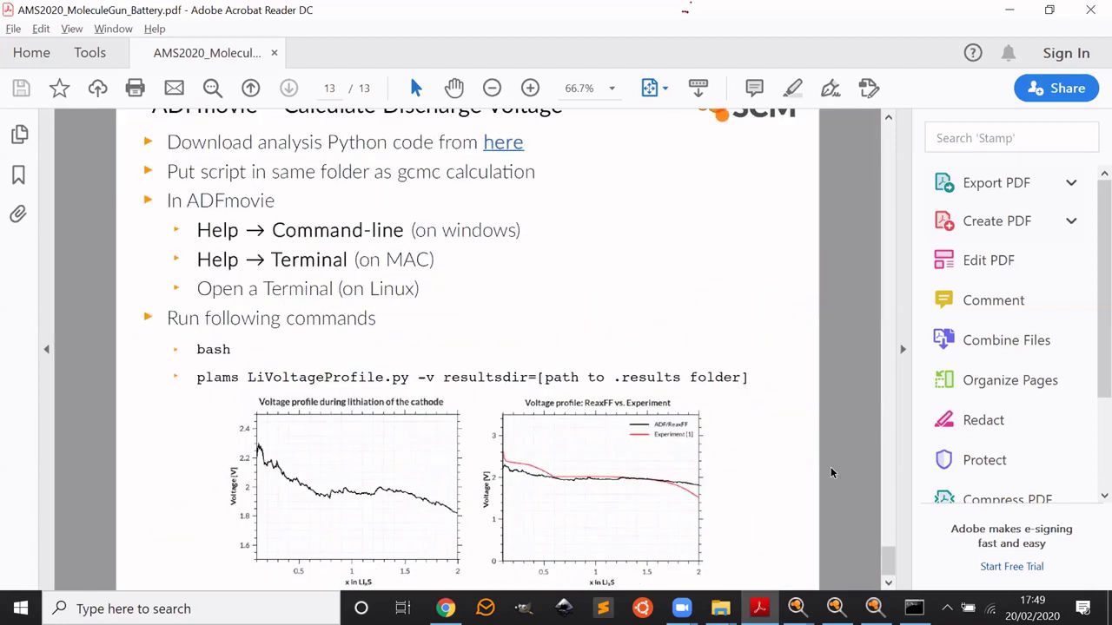
scroll(794, 481, "up", 4, "ctrl")
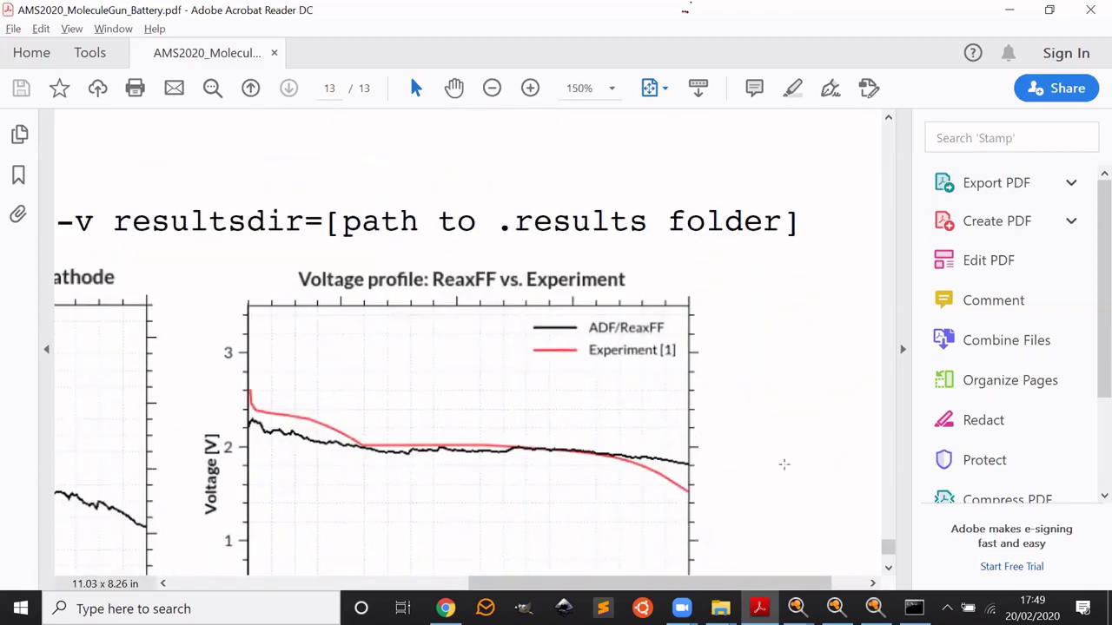
scroll(778, 461, "down", 3)
scroll(779, 460, "left", 3)
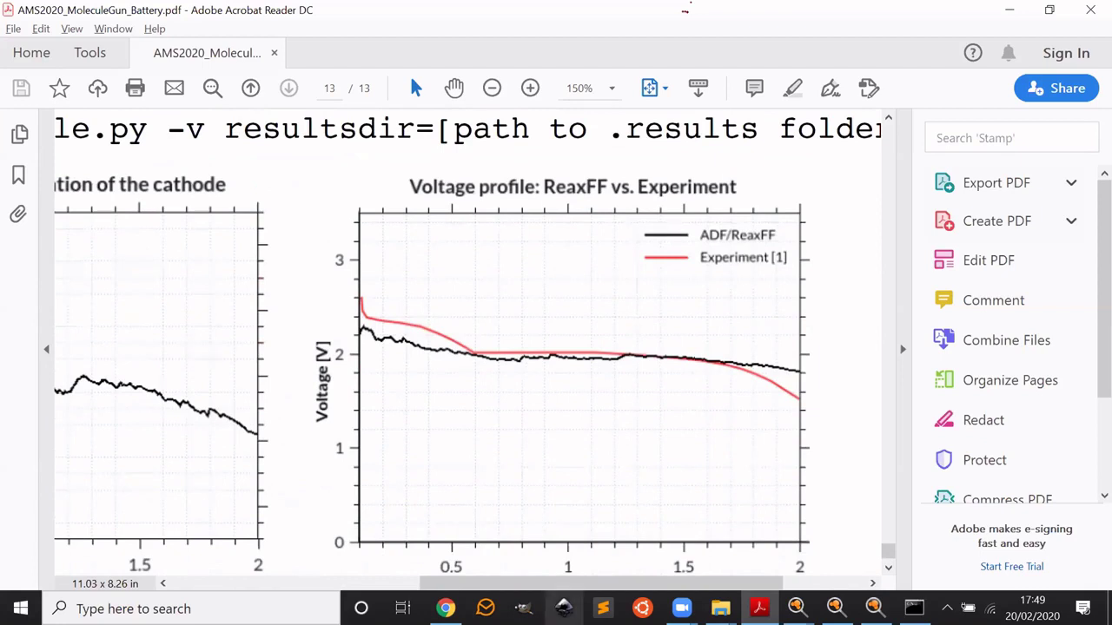
Step: Switch to Chrome and, from The System section of the battery tutorial, open the cited ReaxFF lithiated sulfur cathode publication in a new tab
left_click(445, 608)
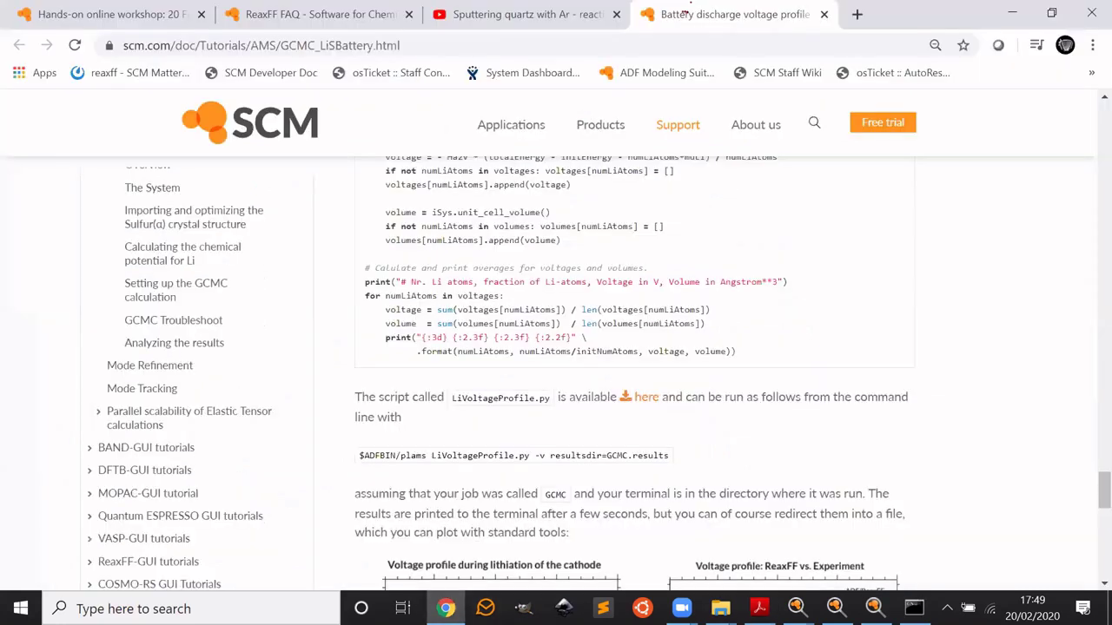
left_click_drag(1103, 491, 1103, 122)
scroll(733, 379, "down", 4)
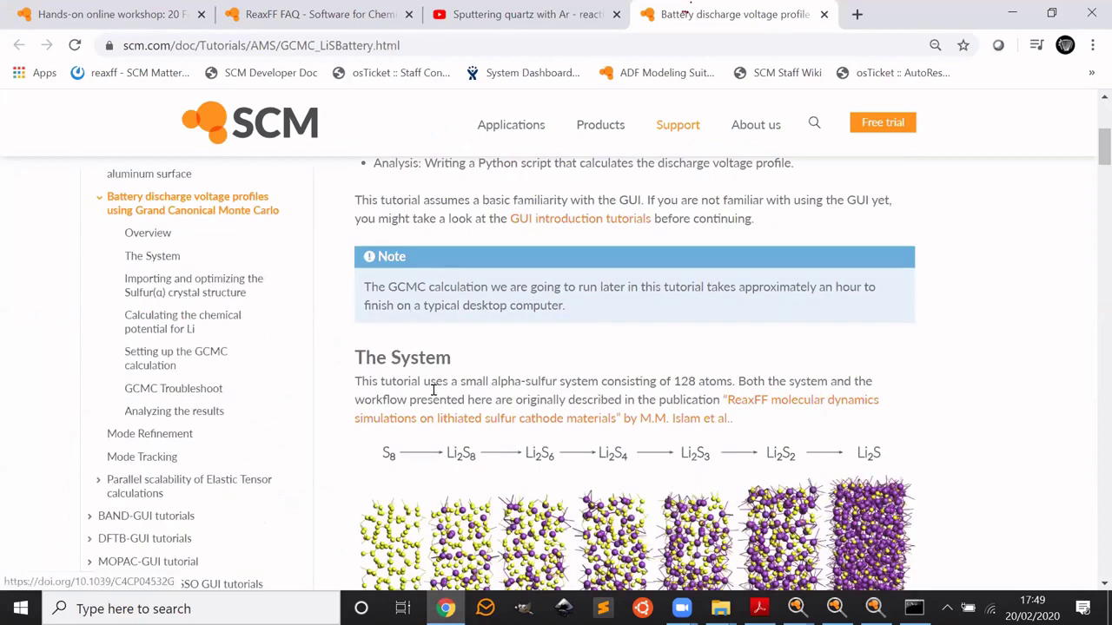
right_click(773, 407)
left_click(789, 410)
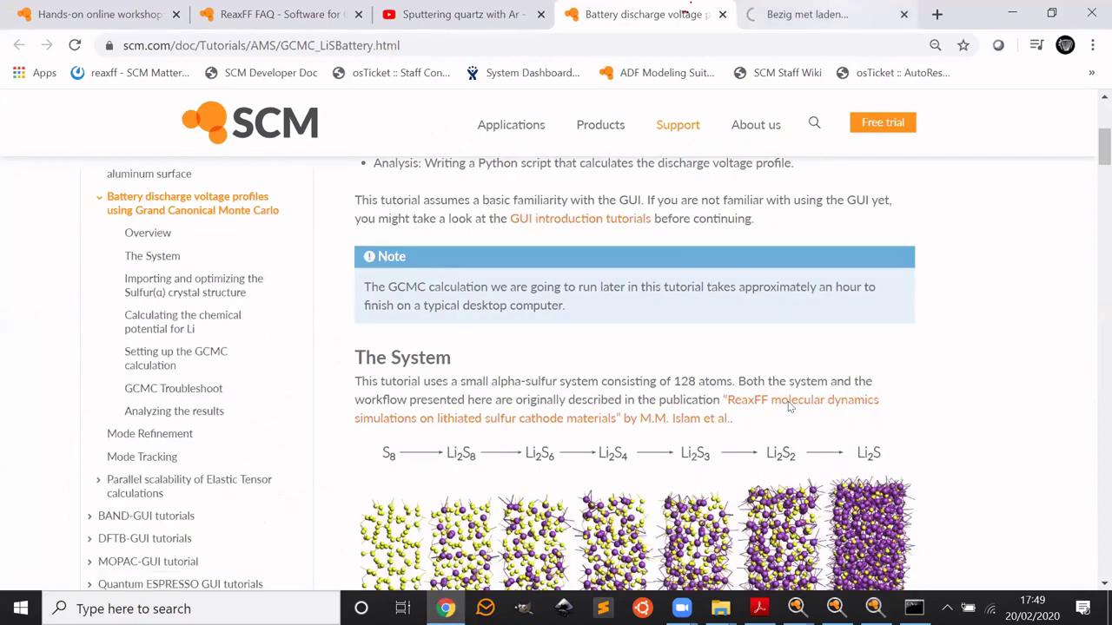
key("ctrl+Tab")
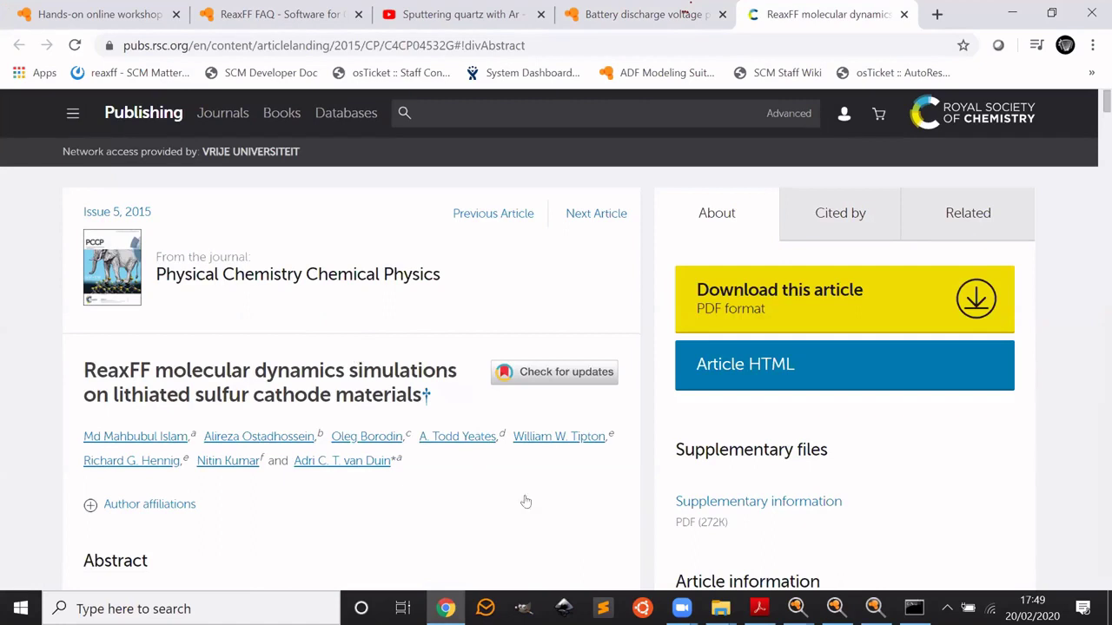
Step: Review the publication's abstract and graphical abstract on the Royal Society of Chemistry page
scroll(446, 516, "down", 2)
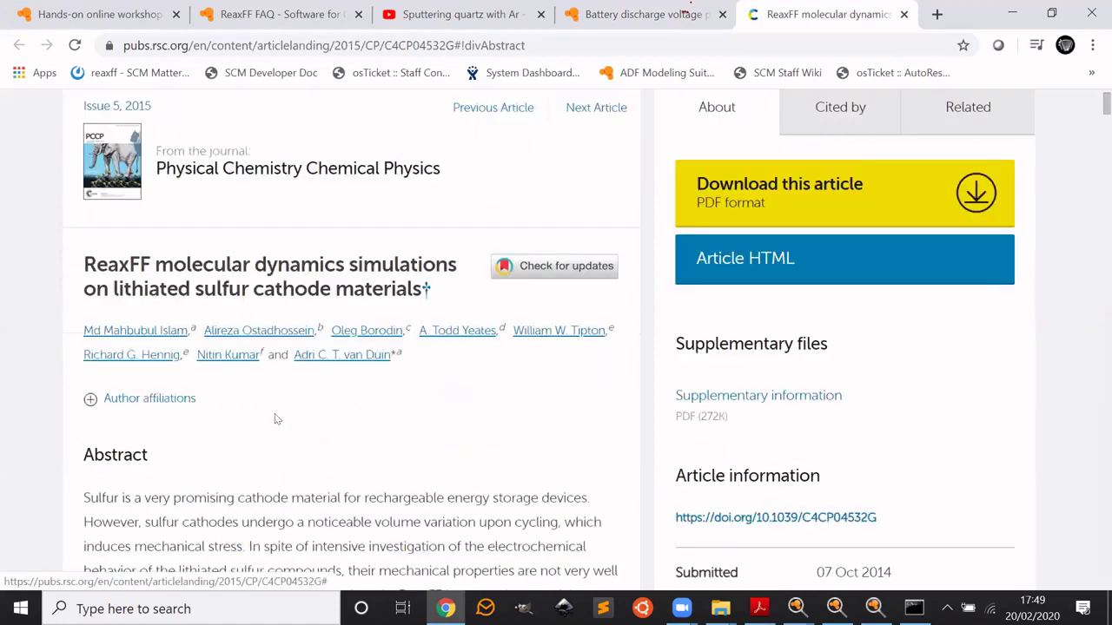
scroll(367, 460, "down", 1)
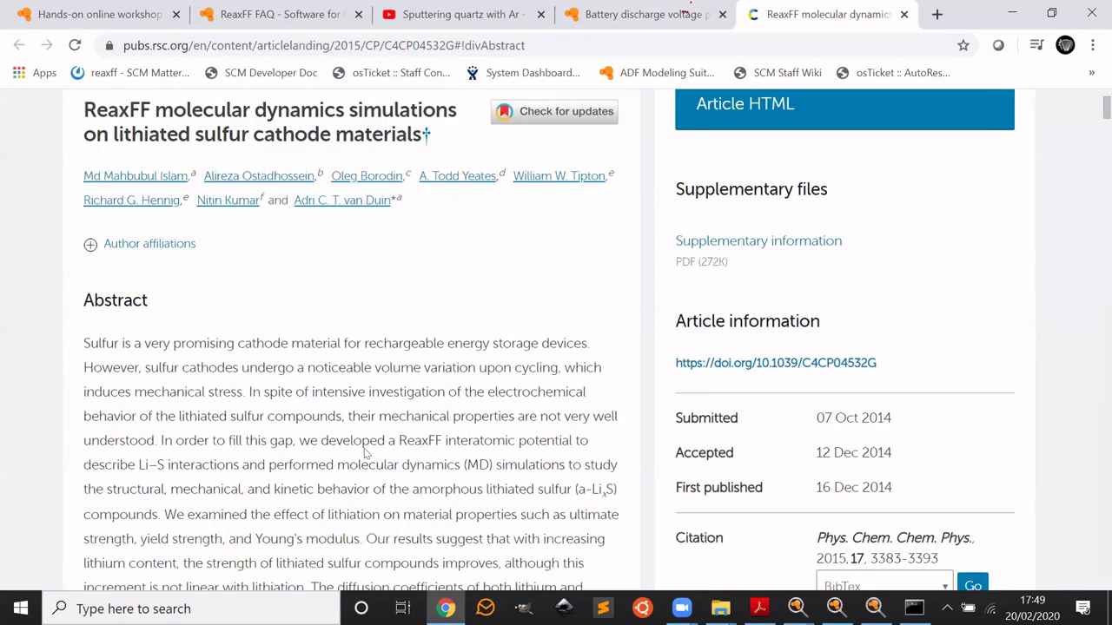
scroll(365, 453, "down", 3)
scroll(363, 448, "down", 2)
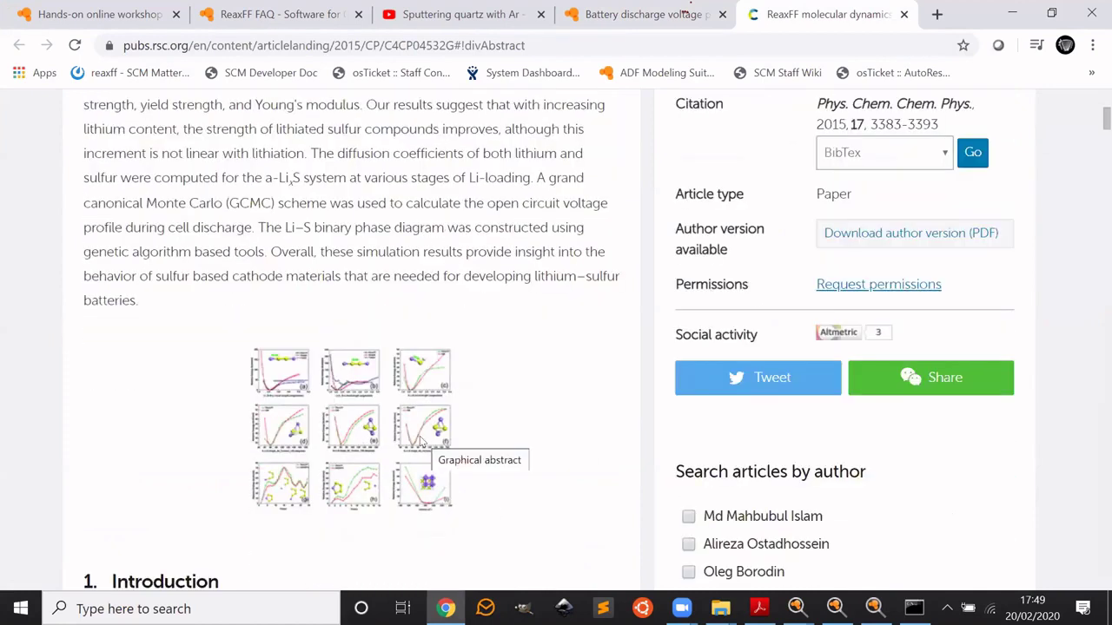
scroll(417, 434, "up", 2)
scroll(415, 426, "up", 3)
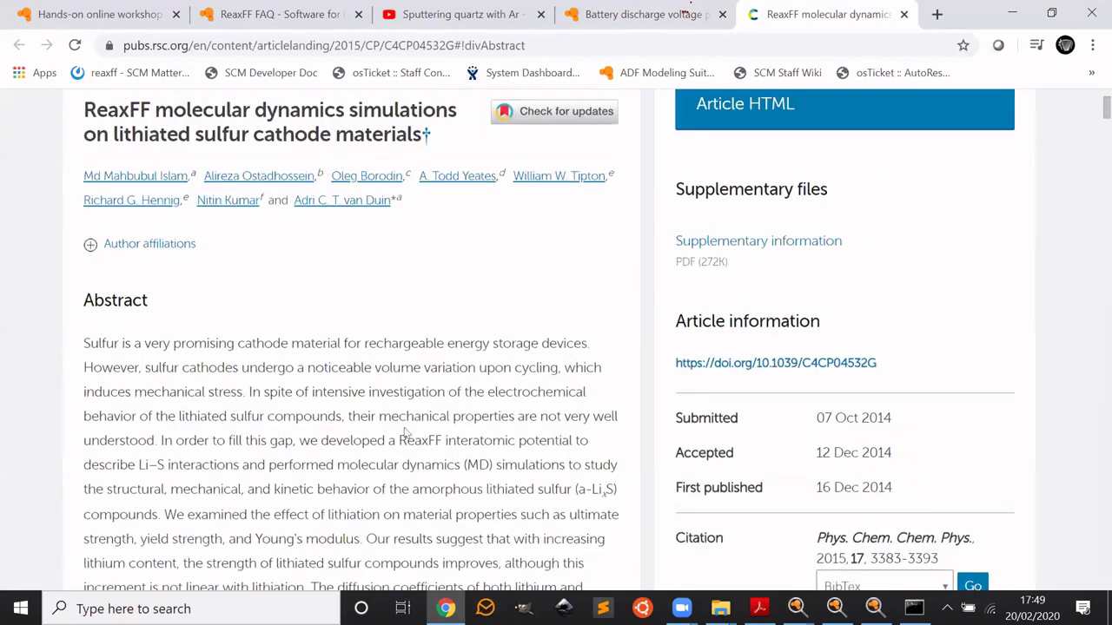
scroll(289, 453, "up", 3)
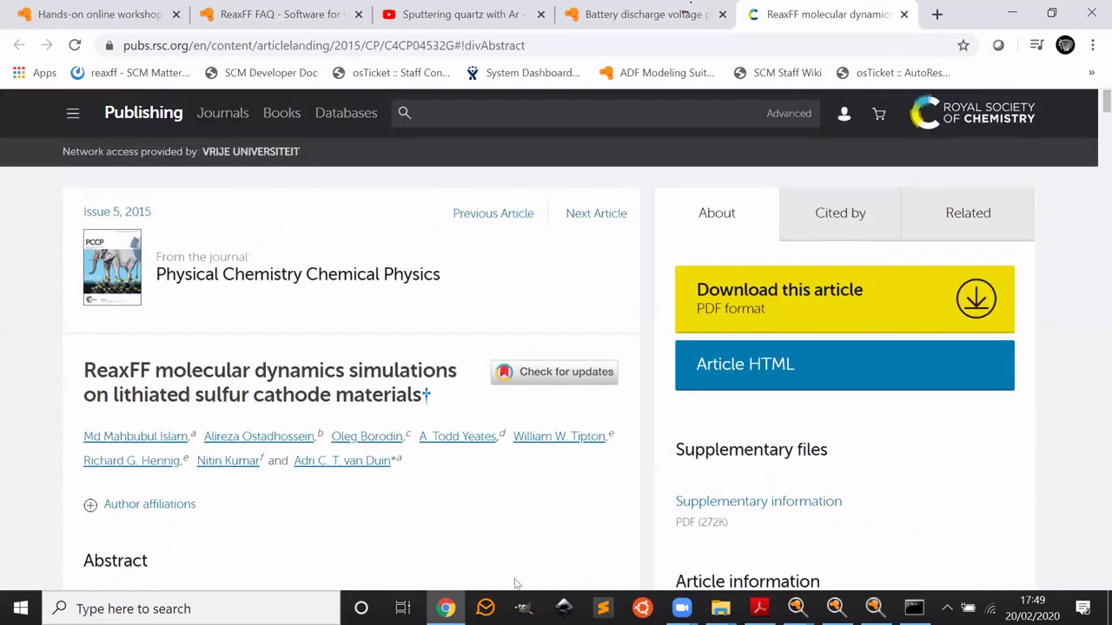
Step: Return to the battery discharge tutorial and review the two voltage profile plots with their literature reference near the end
left_click(686, 12)
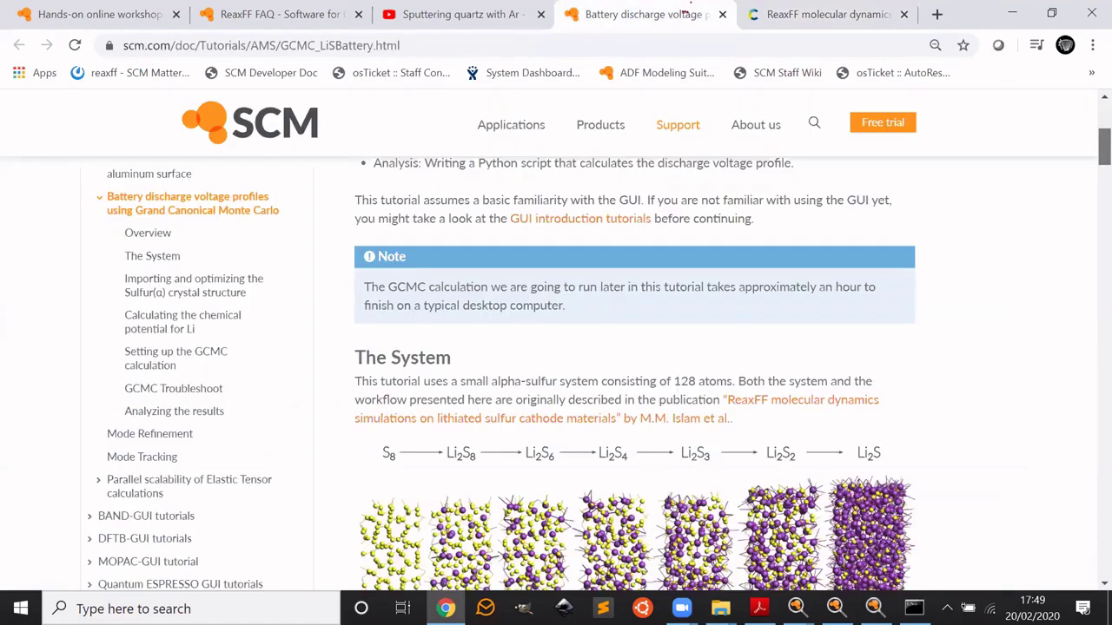
left_click_drag(1103, 148, 1103, 361)
scroll(942, 434, "down", 20)
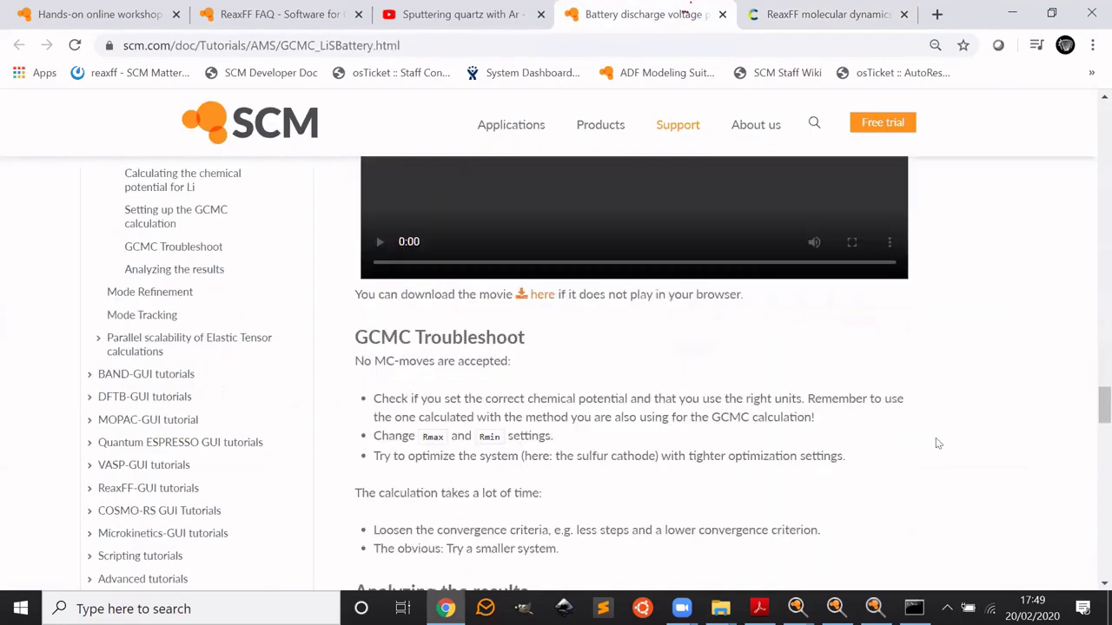
scroll(939, 434, "down", 8)
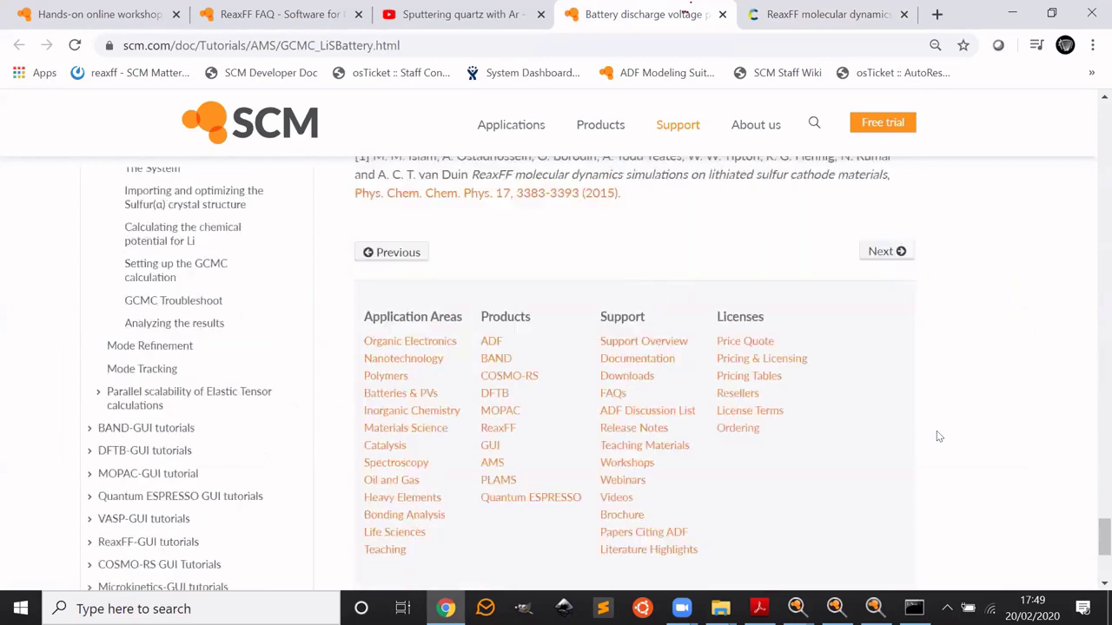
scroll(982, 411, "up", 7)
scroll(984, 398, "down", 3)
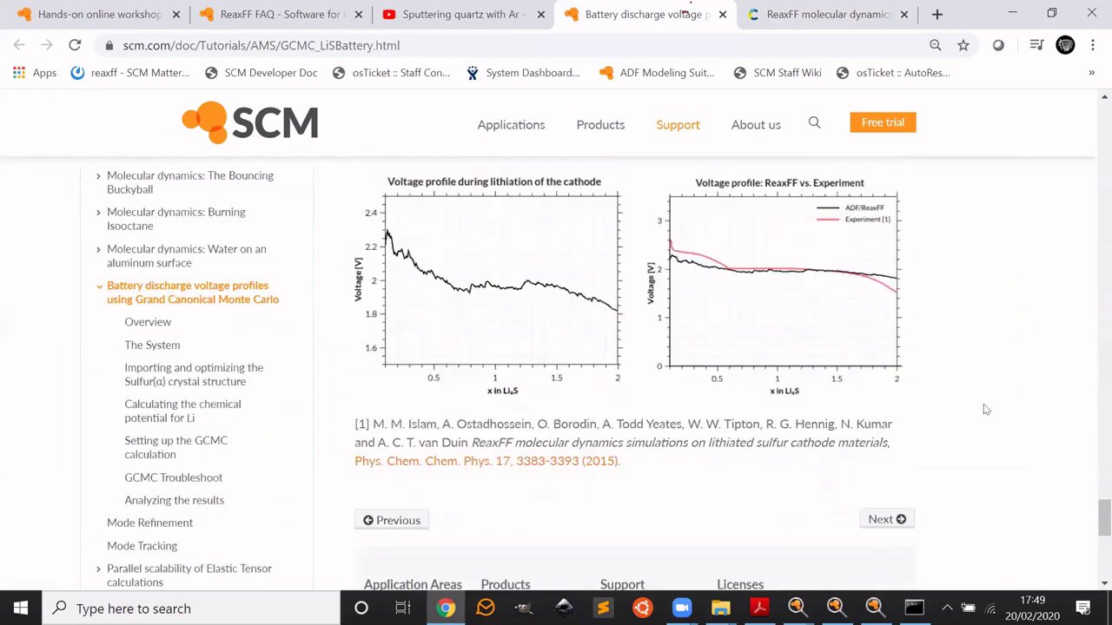
scroll(1006, 425, "up", 1)
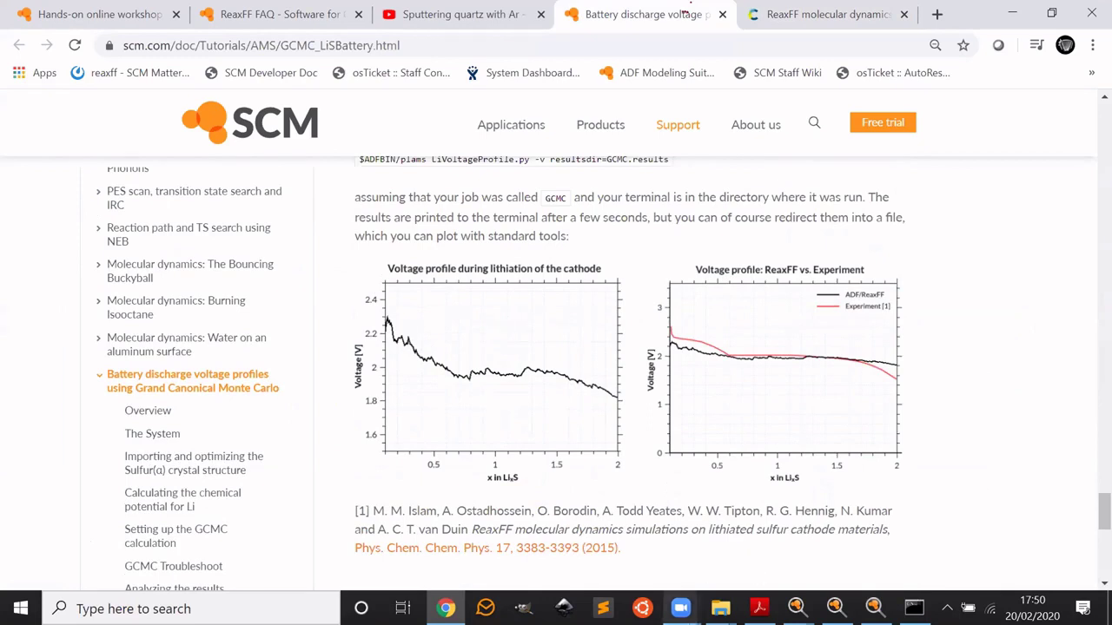
left_click(681, 608)
left_click(710, 541)
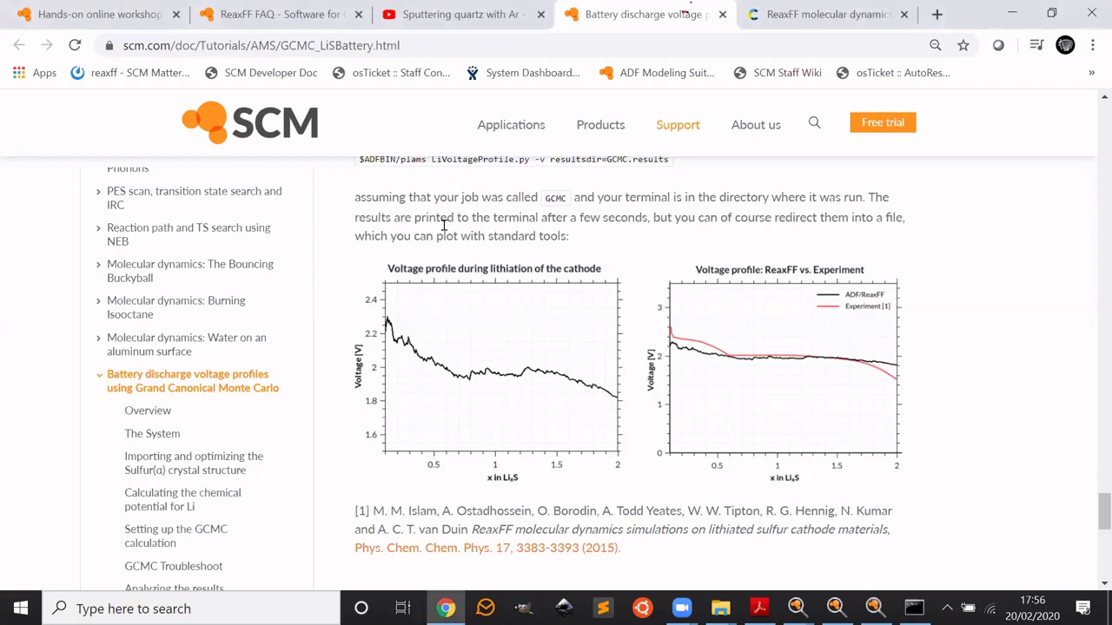
Step: Go back to the tutorial's beginning, open the main Documentation index and look over its list of programs
scroll(443, 268, "up", 20)
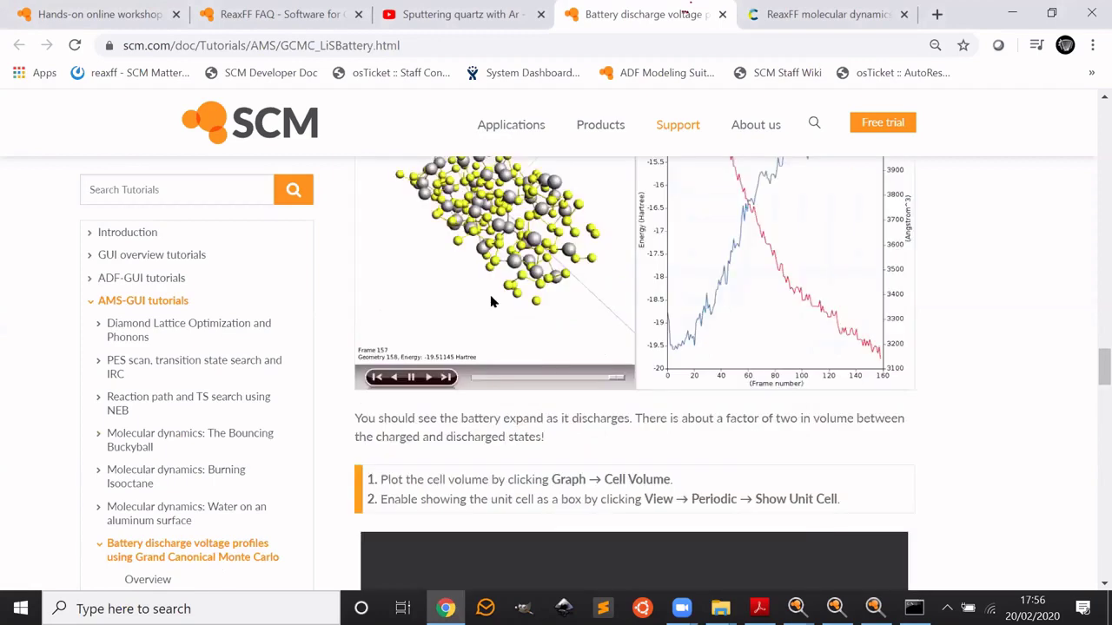
scroll(504, 301, "up", 15)
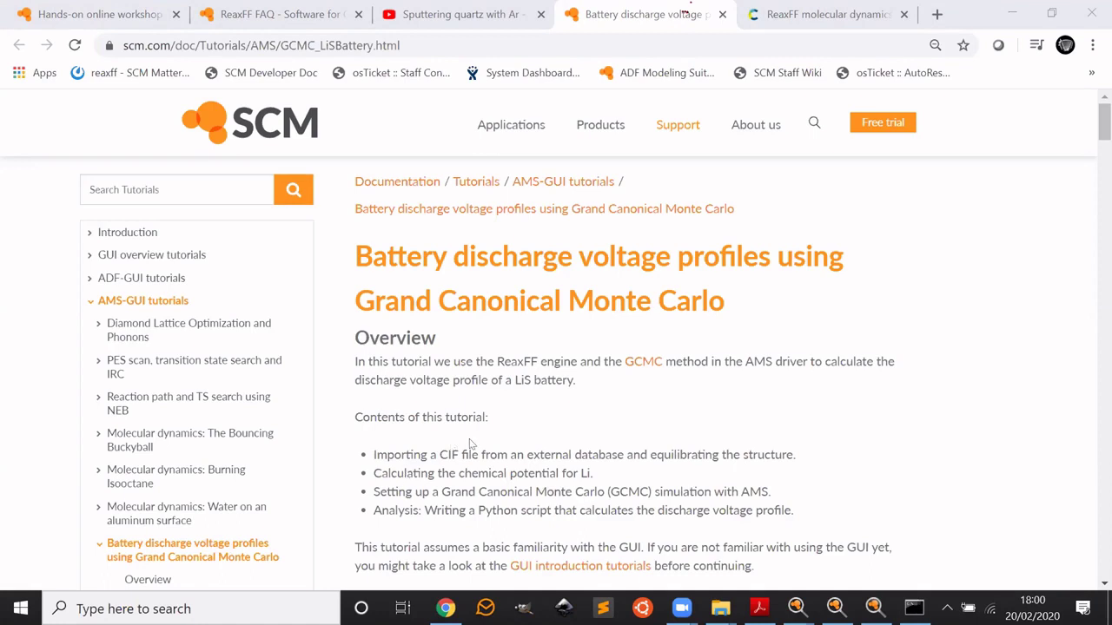
left_click(414, 465)
left_click(421, 490)
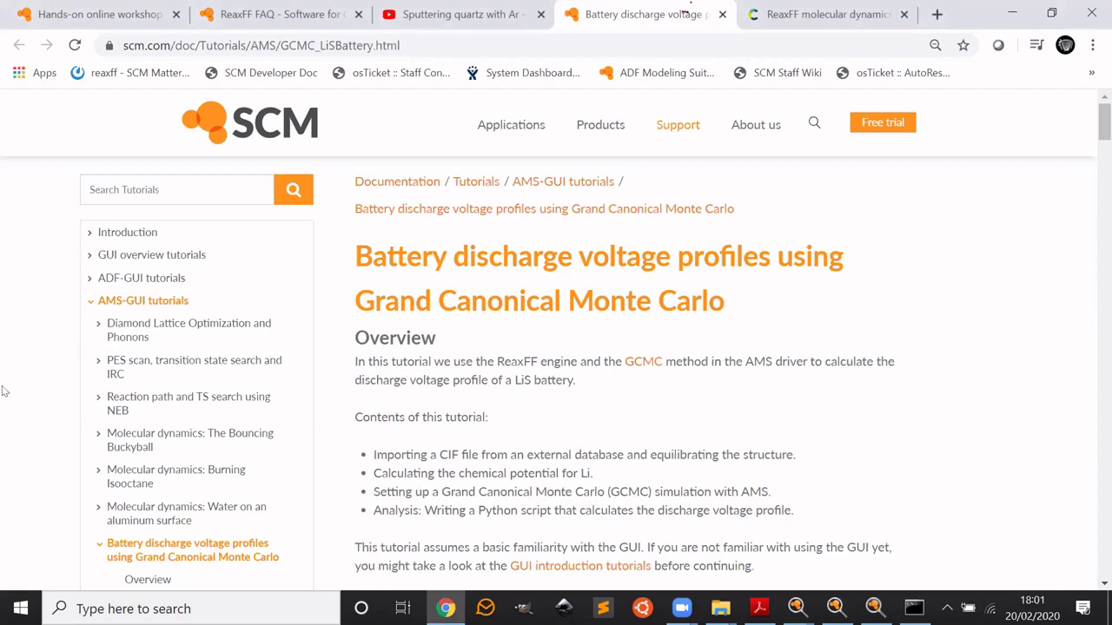
left_click(391, 182)
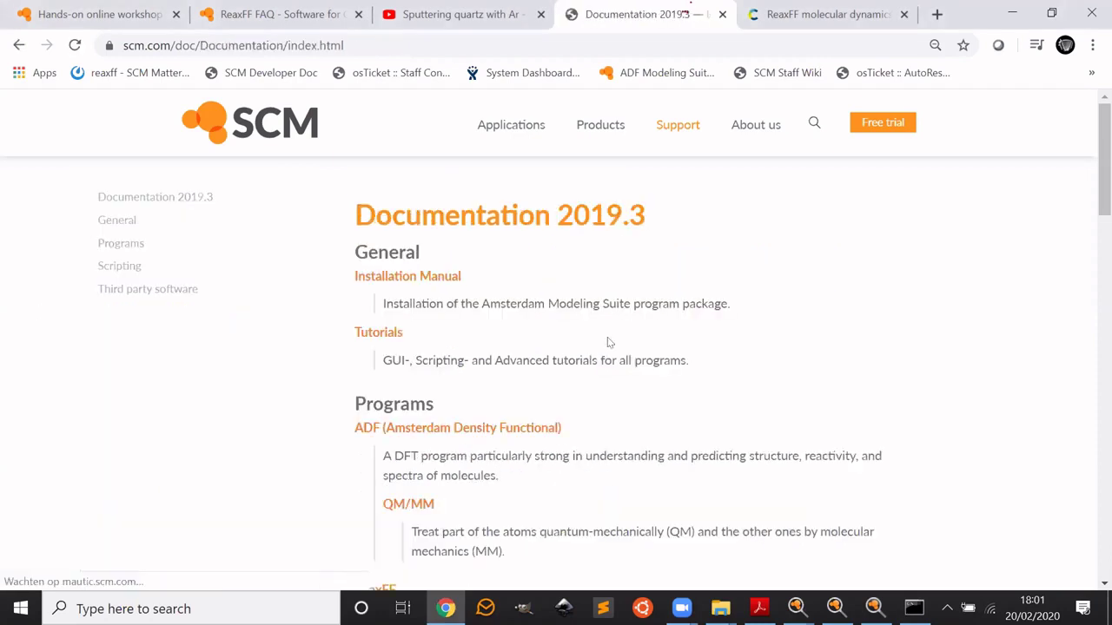
scroll(440, 392, "down", 1)
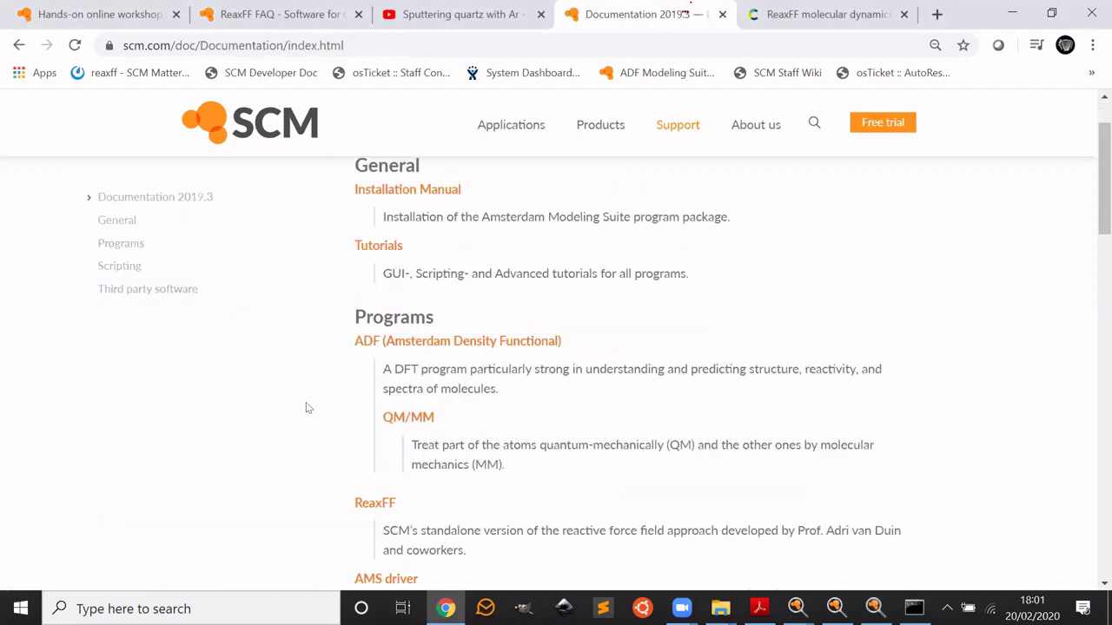
scroll(307, 408, "up", 1)
Step: Open the SCM Products page and go from its Amsterdam Modeling Suite 2019.3 overview to the AMS driver page
left_click(487, 126)
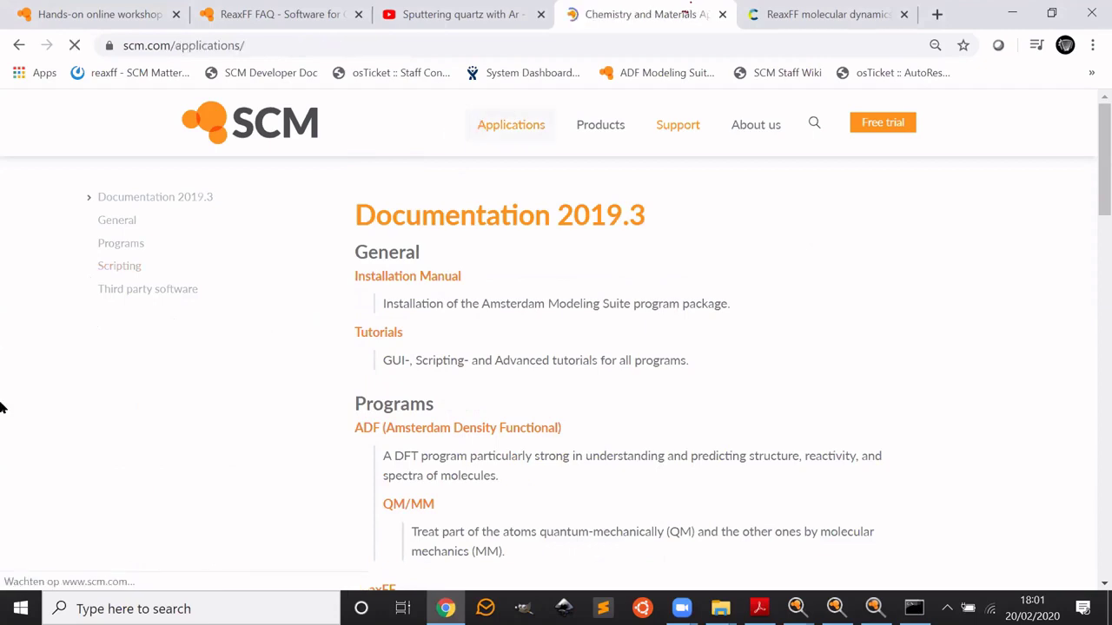
left_click(601, 146)
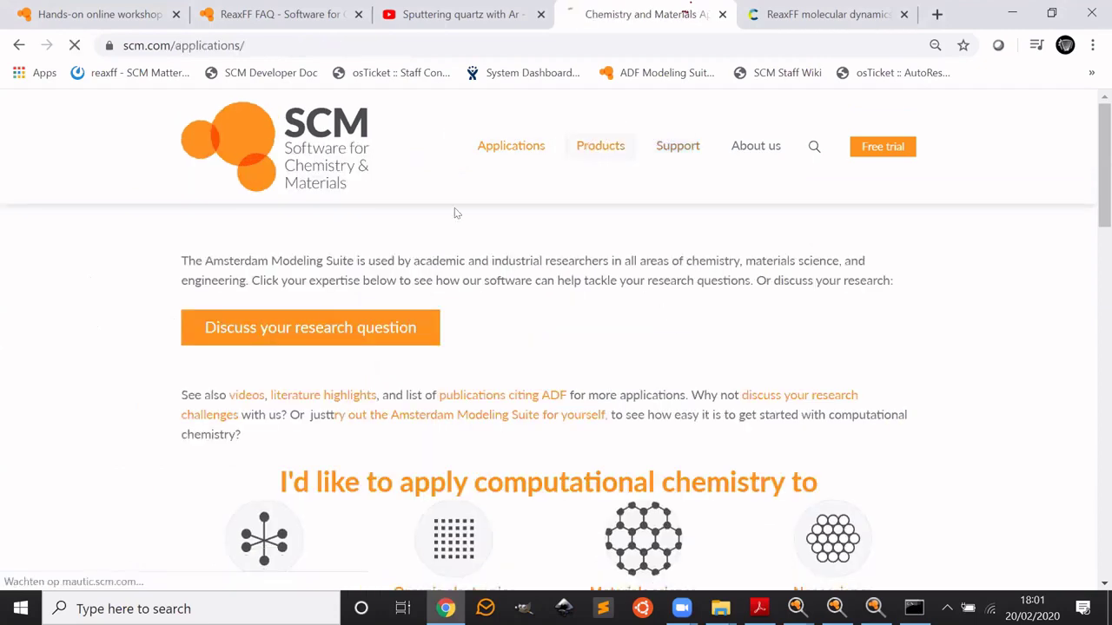
scroll(126, 450, "down", 15)
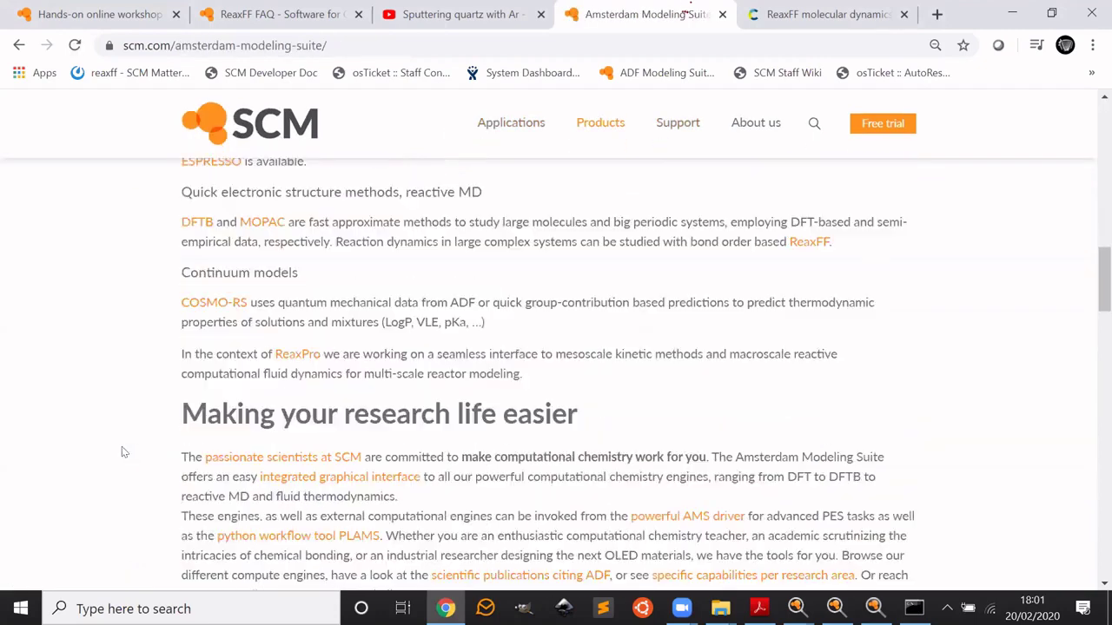
scroll(115, 438, "down", 9)
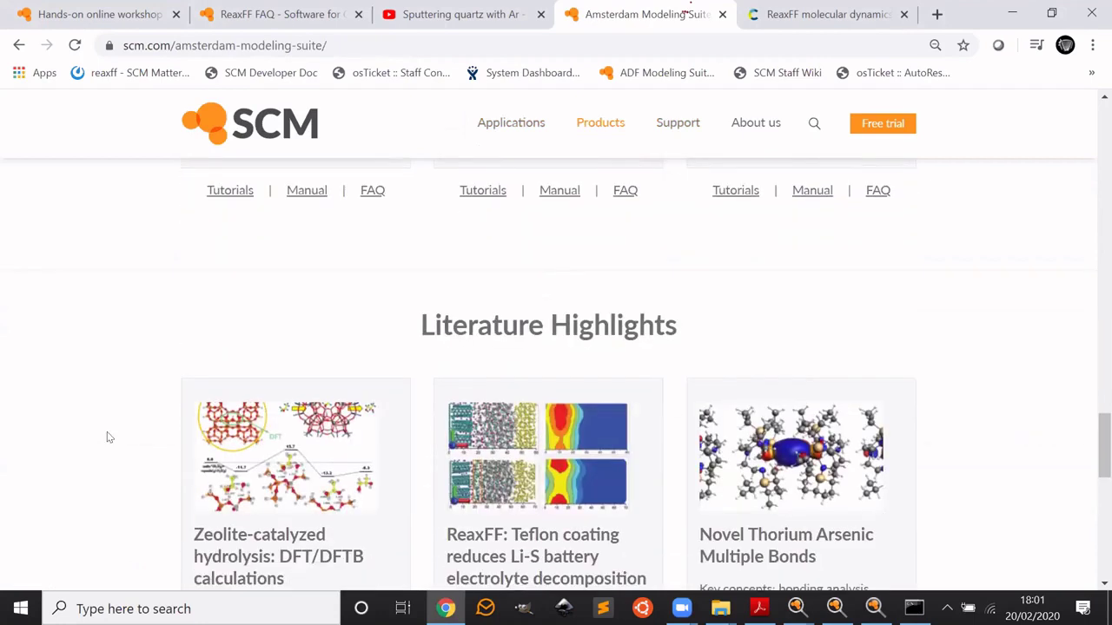
scroll(107, 431, "up", 3)
scroll(77, 477, "up", 7)
scroll(77, 478, "down", 6)
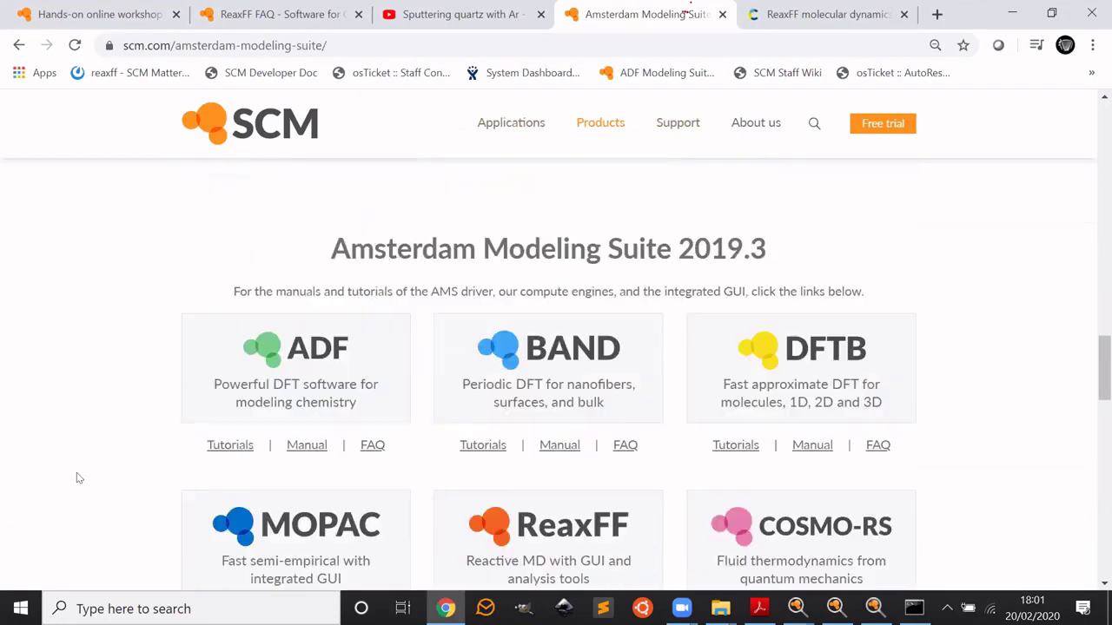
scroll(77, 473, "down", 3)
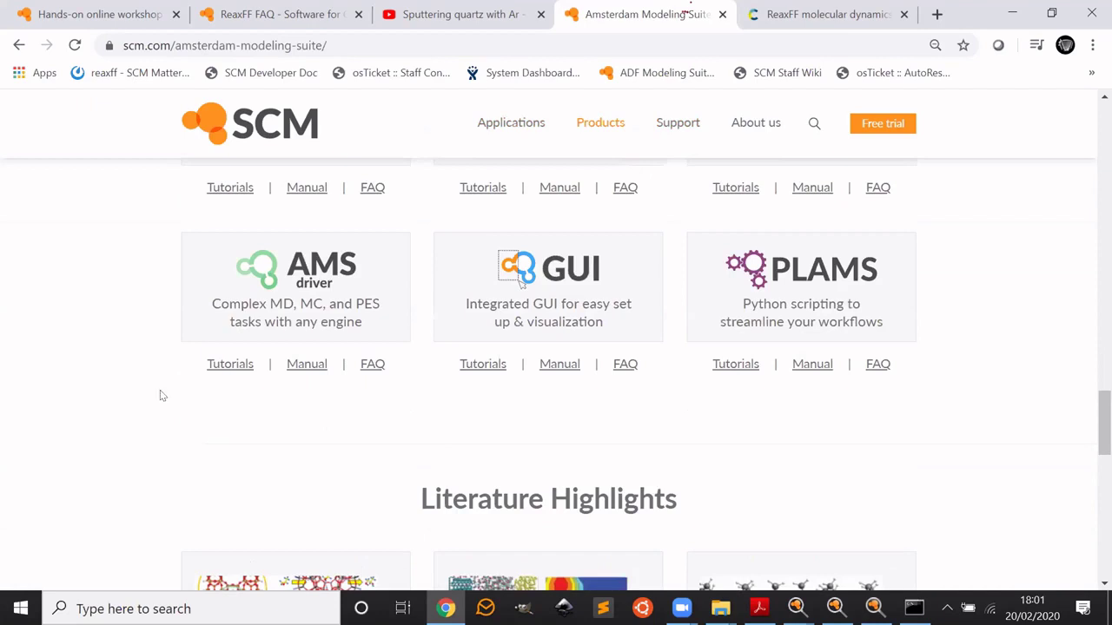
left_click(294, 262)
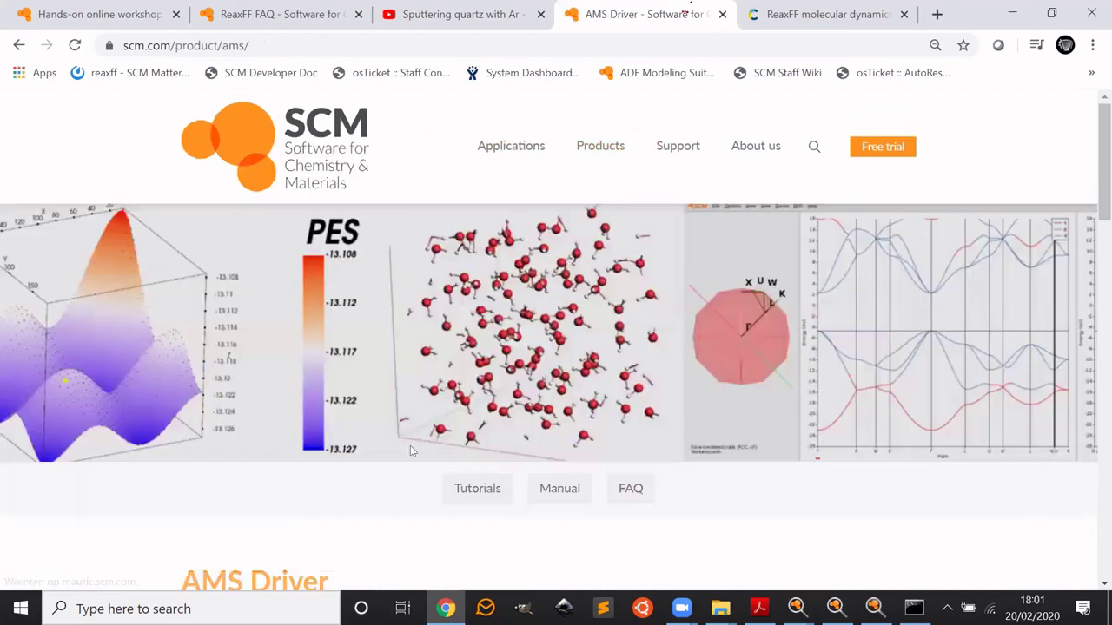
Step: Review the AMS driver description and its feature list, including Grand Canonical Monte Carlo and the molecule gun
scroll(291, 470, "down", 3)
scroll(291, 470, "down", 4)
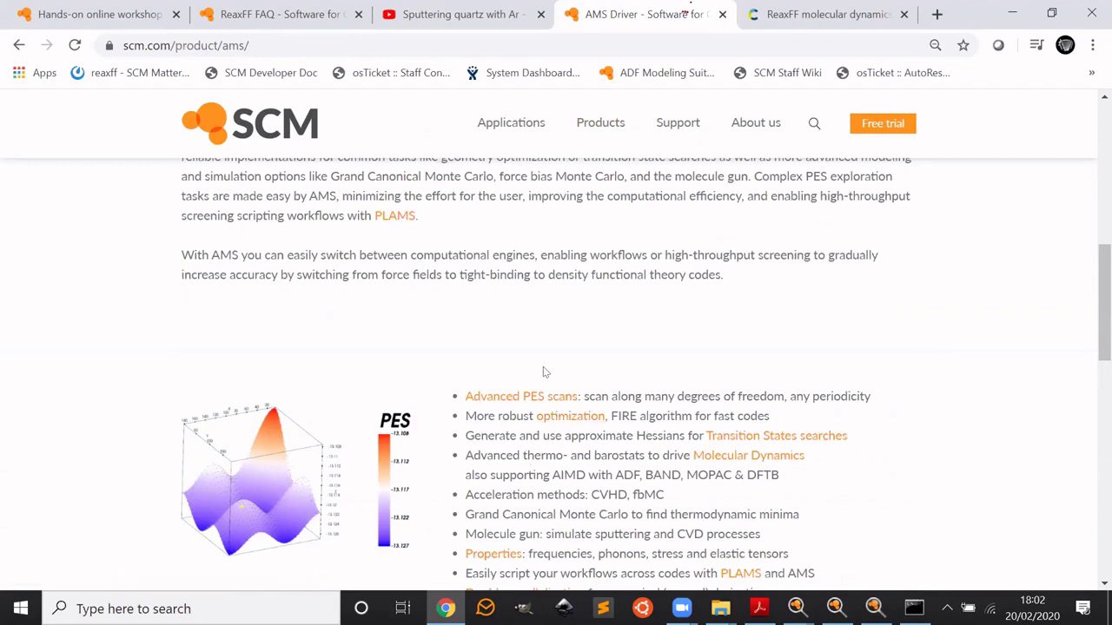
scroll(545, 372, "up", 6)
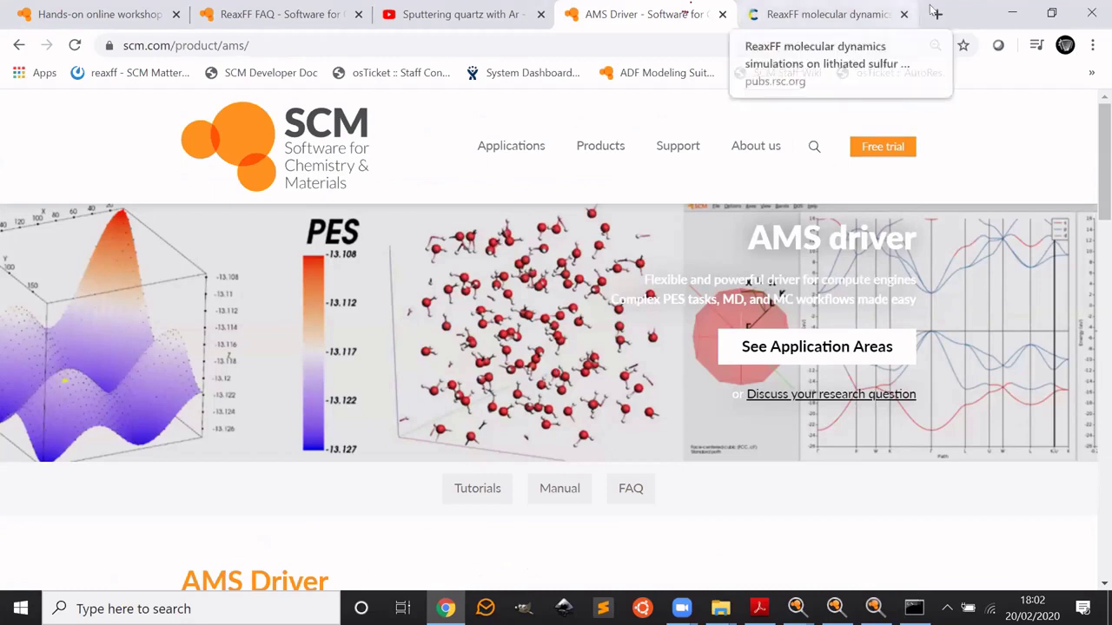
Step: Search Google for "plumed metadynamics" in a new tab and open the Belfast tutorial: Metadynamics result
key("ctrl+t")
type("plum")
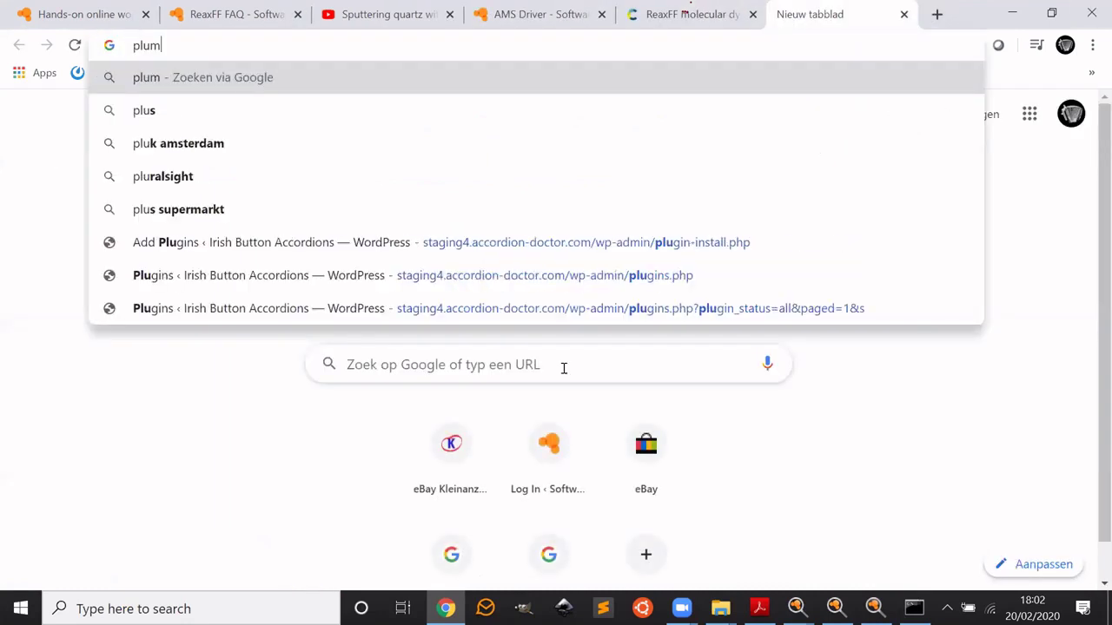
type("ed meta")
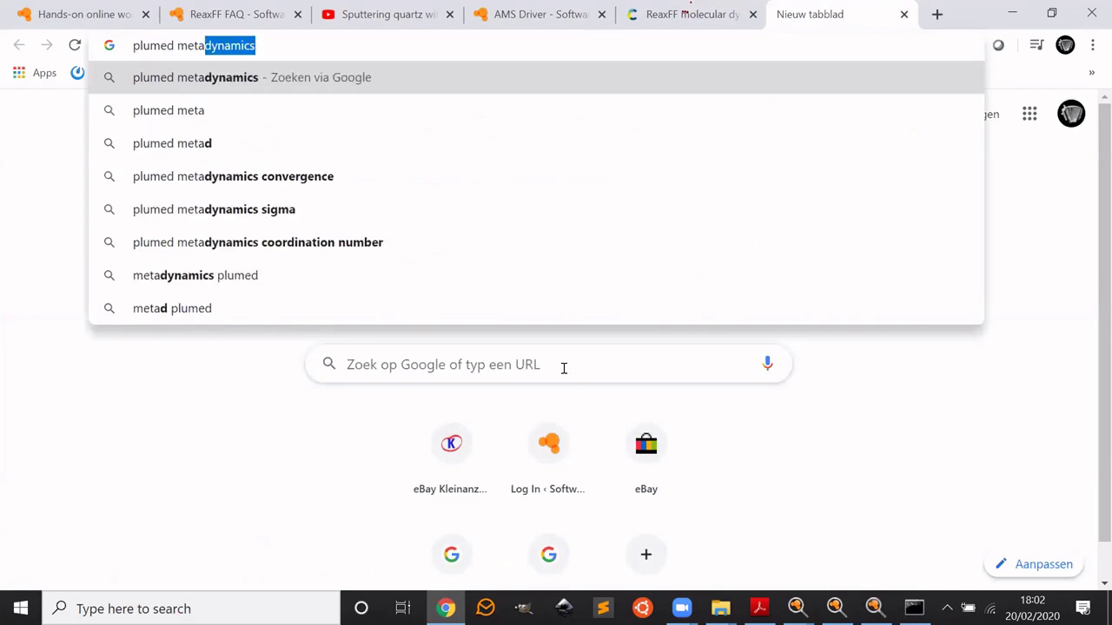
key("Return")
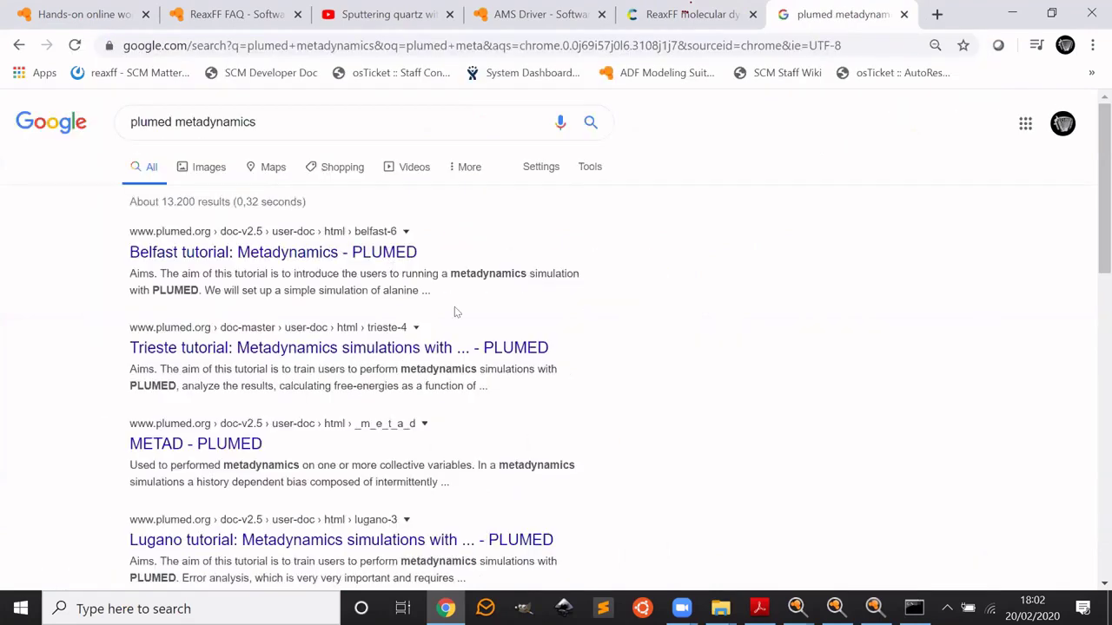
left_click(332, 251)
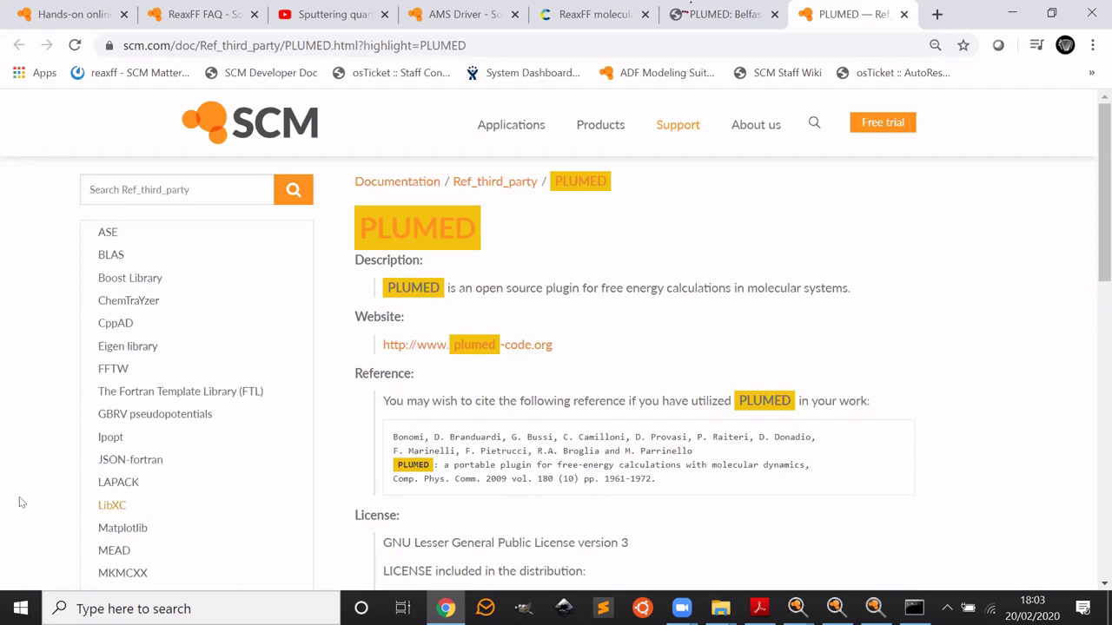
Step: Look through the description, reference and license on SCM's PLUMED third-party software page
scroll(410, 446, "down", 4)
scroll(410, 446, "up", 4)
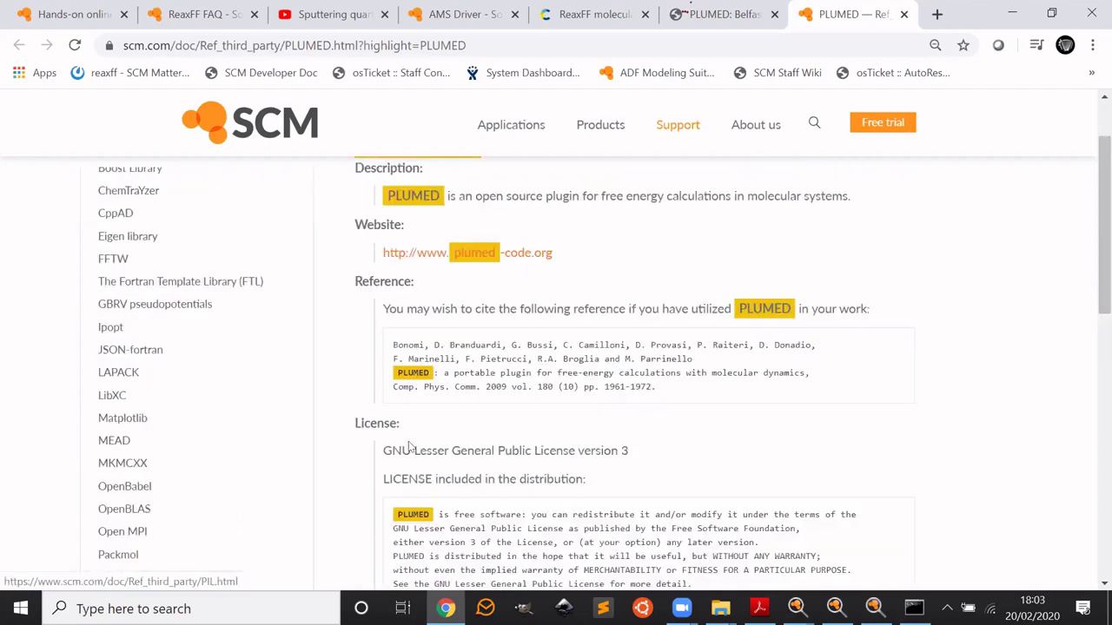